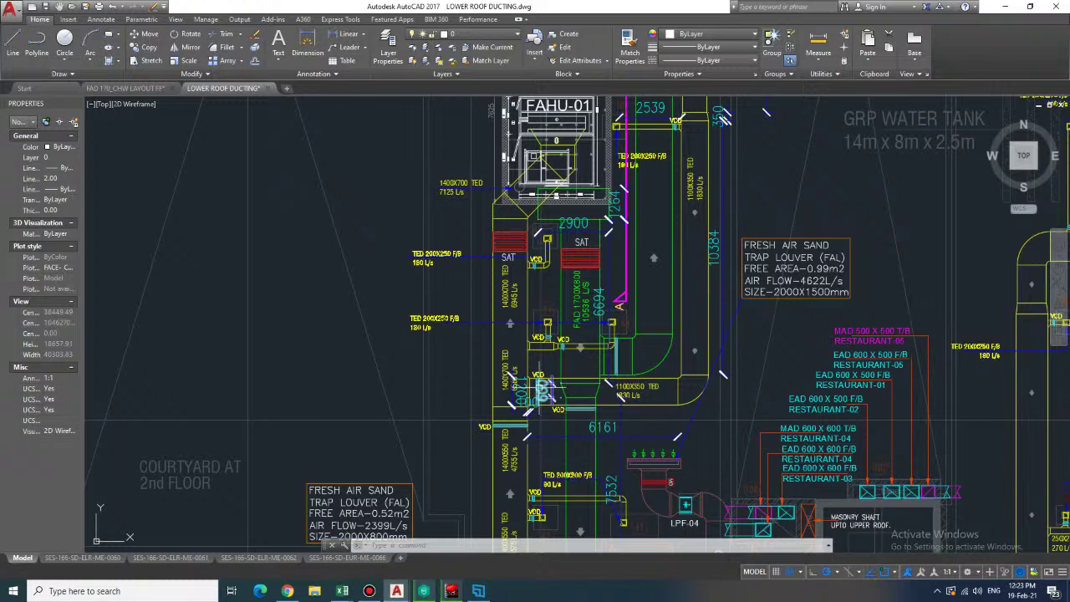
- Delete the three dimensions at the junction where the 1100X350 duct branches off the 1400X700 duct
click(543, 388)
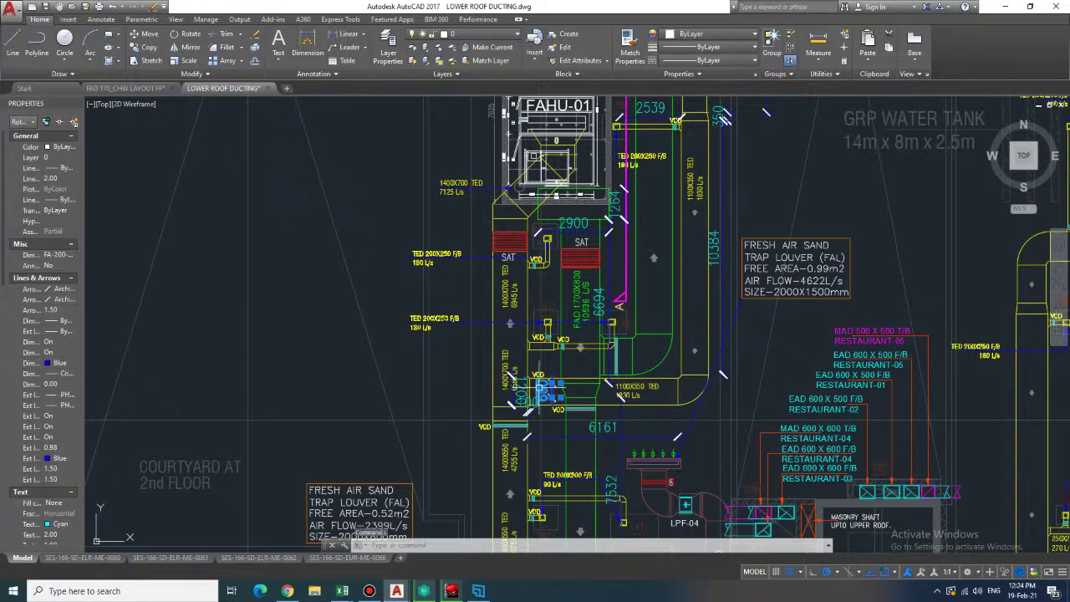
key(Delete)
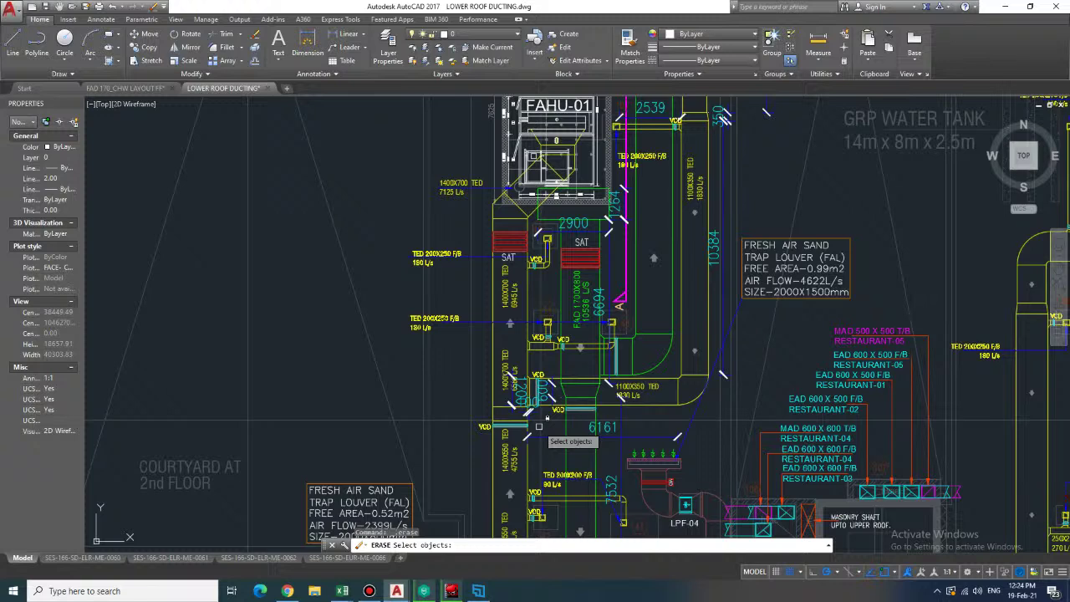
key(Escape)
click(553, 386)
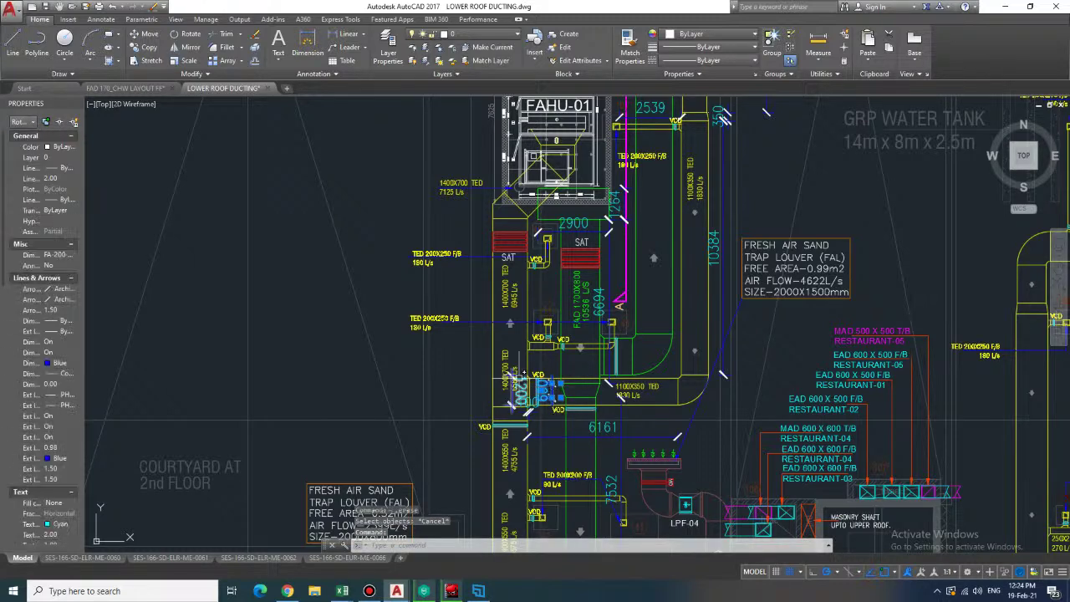
click(511, 381)
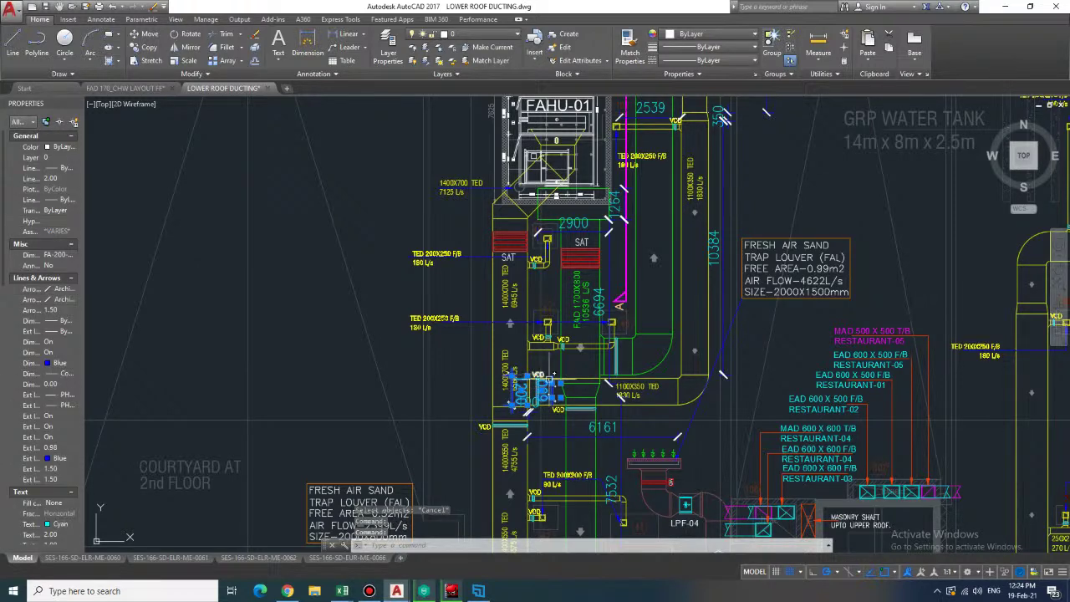
click(530, 411)
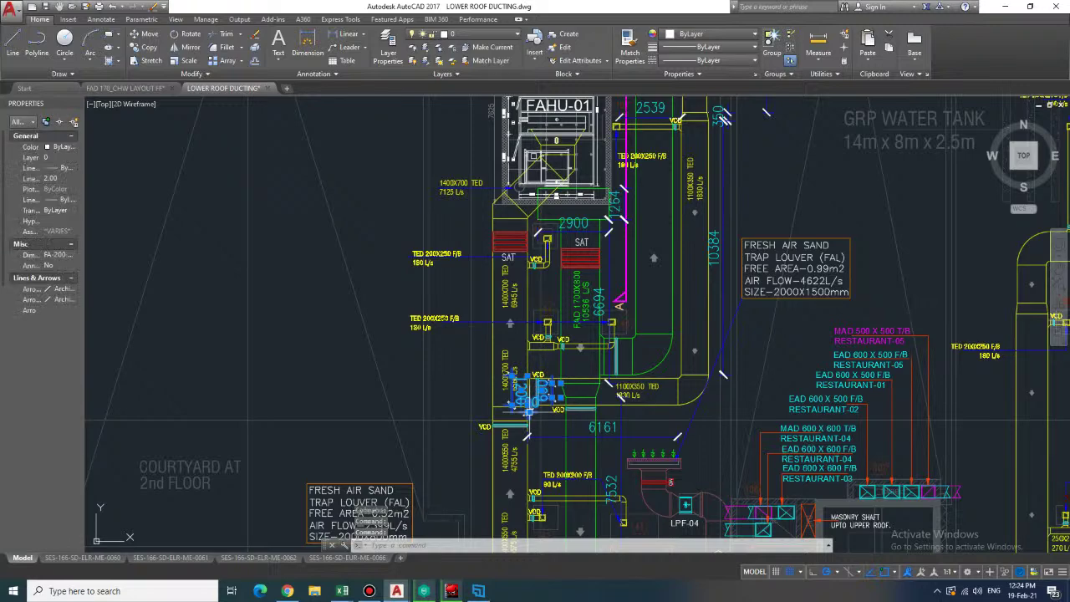
key(Delete)
mouse_move(521, 273)
middle_down()
mouse_move(418, 247)
mouse_move(444, 282)
middle_up()
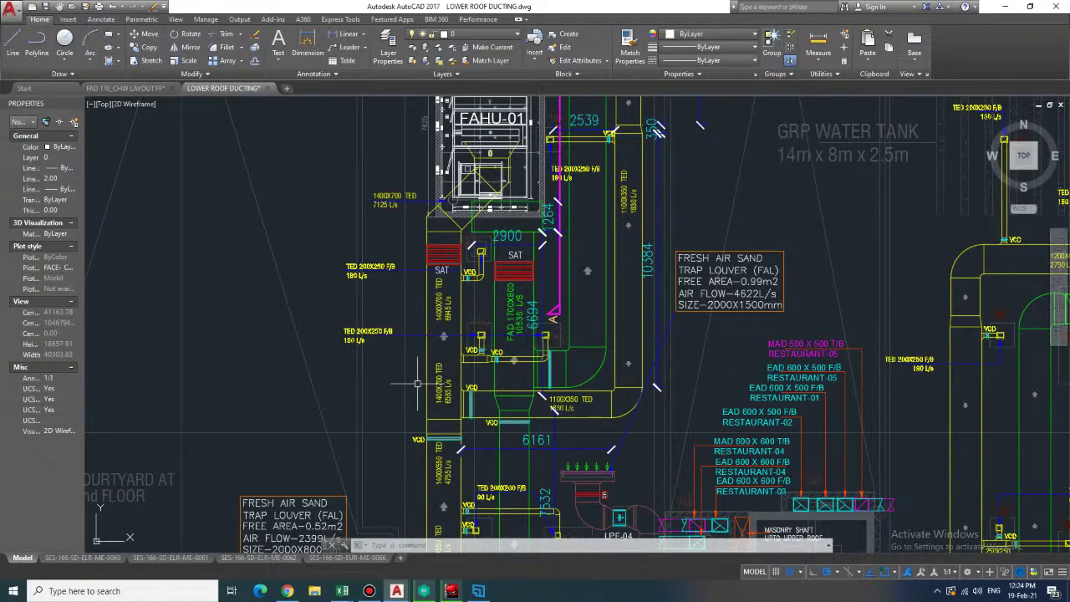
- Shrink the drawing window and bring up the Excel Duct Measurement workbook beside it, at its last filled rows
click(1029, 7)
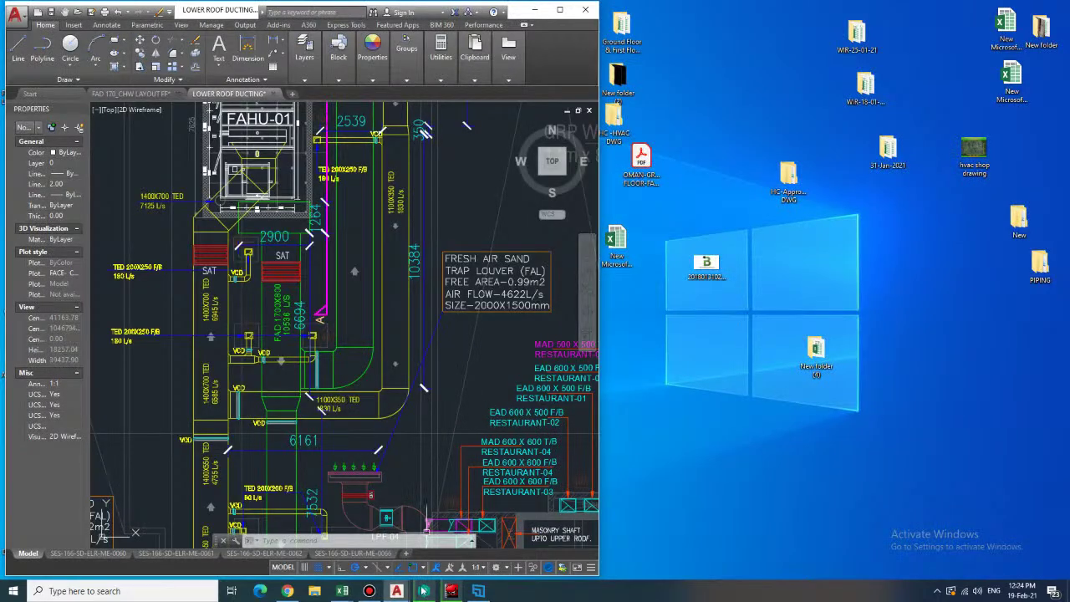
click(342, 591)
click(400, 543)
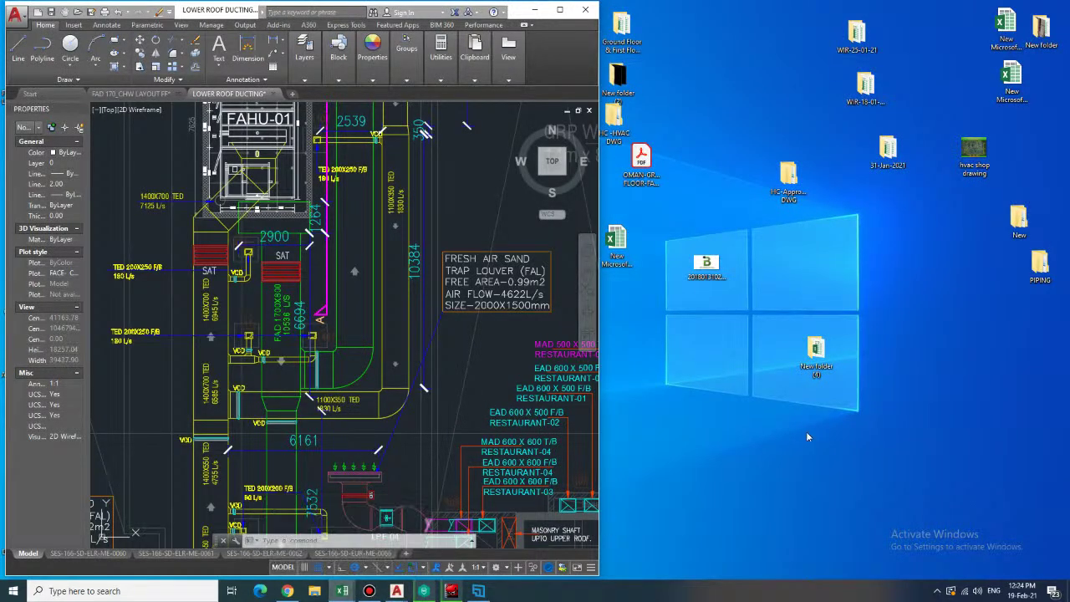
scroll(878, 390, down, 3)
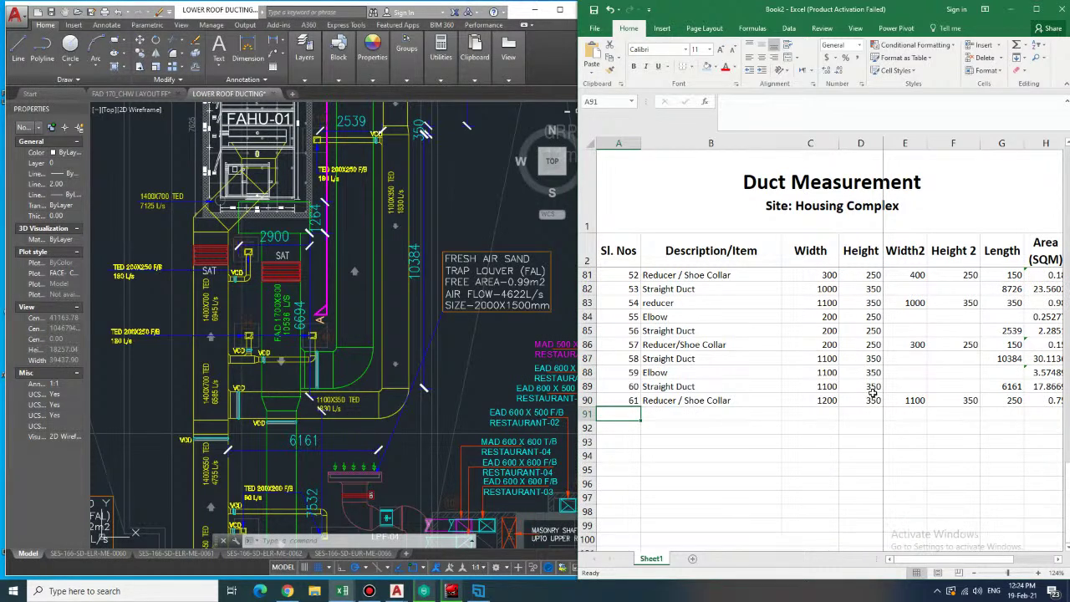
- Dimension the length of the vertical 1400X700 duct below FAHU-01, placing the dimension just outside the duct
click(256, 53)
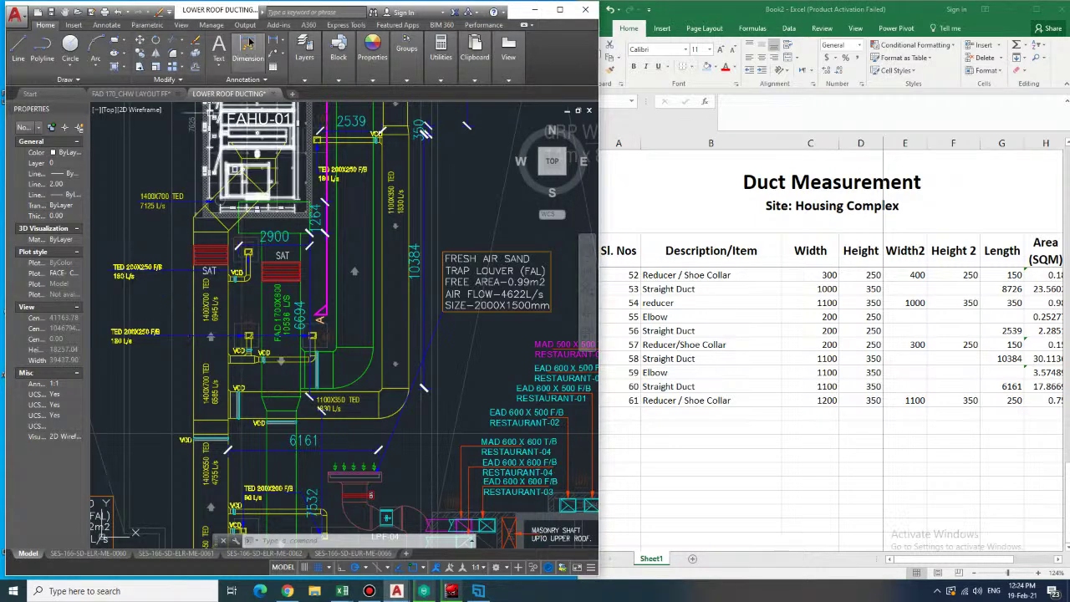
click(250, 50)
click(193, 306)
click(182, 304)
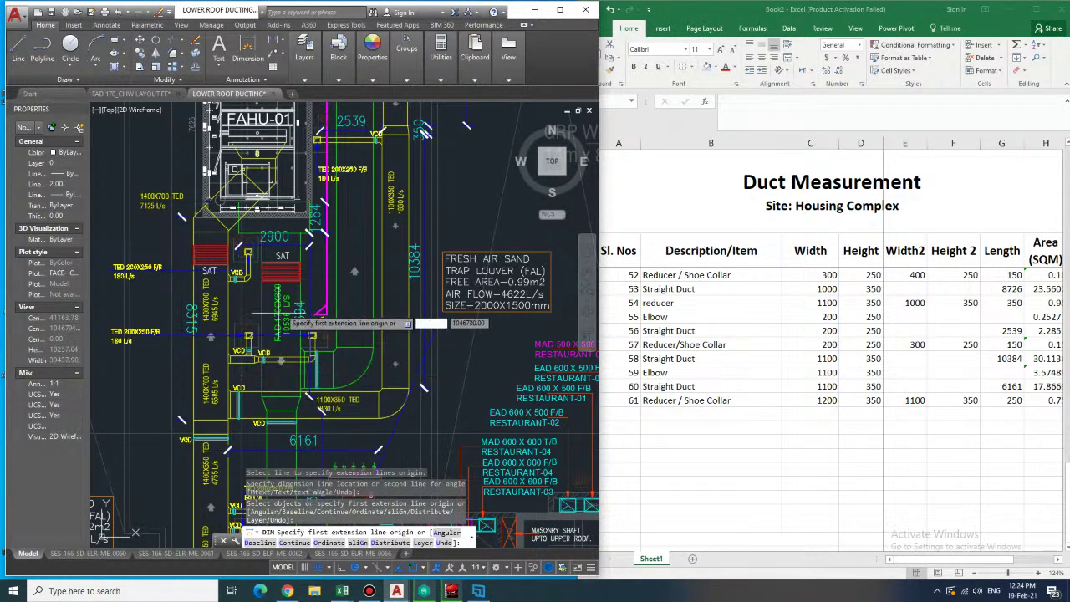
key(Return)
- Switch to the Excel sheet and start row 91 with serial number 62 and description Straight Duct
click(696, 411)
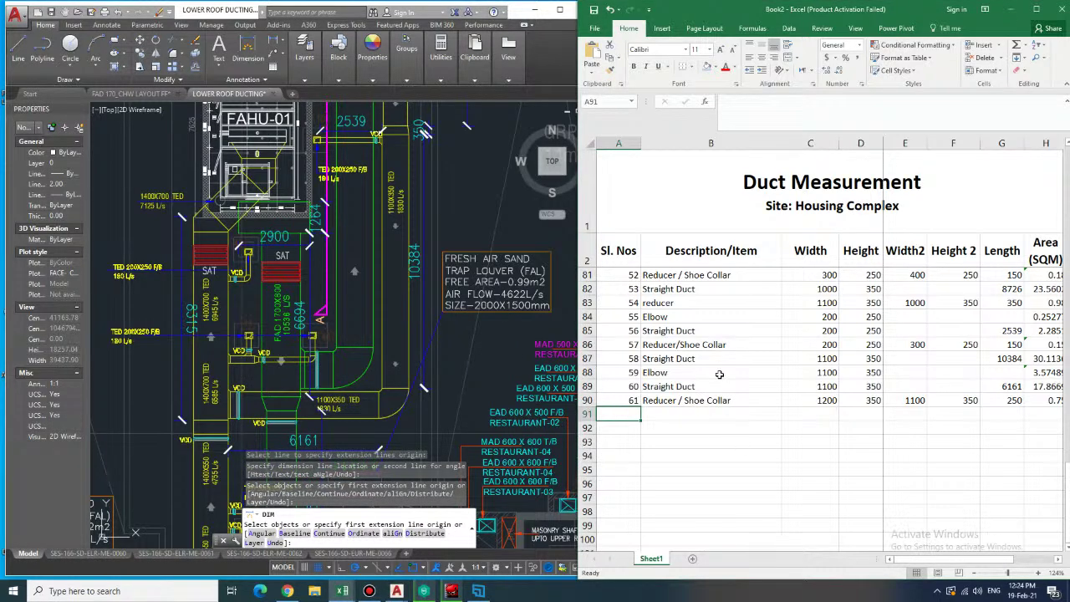
text(62)
key(Tab)
key(Tab)
key(shift+Tab)
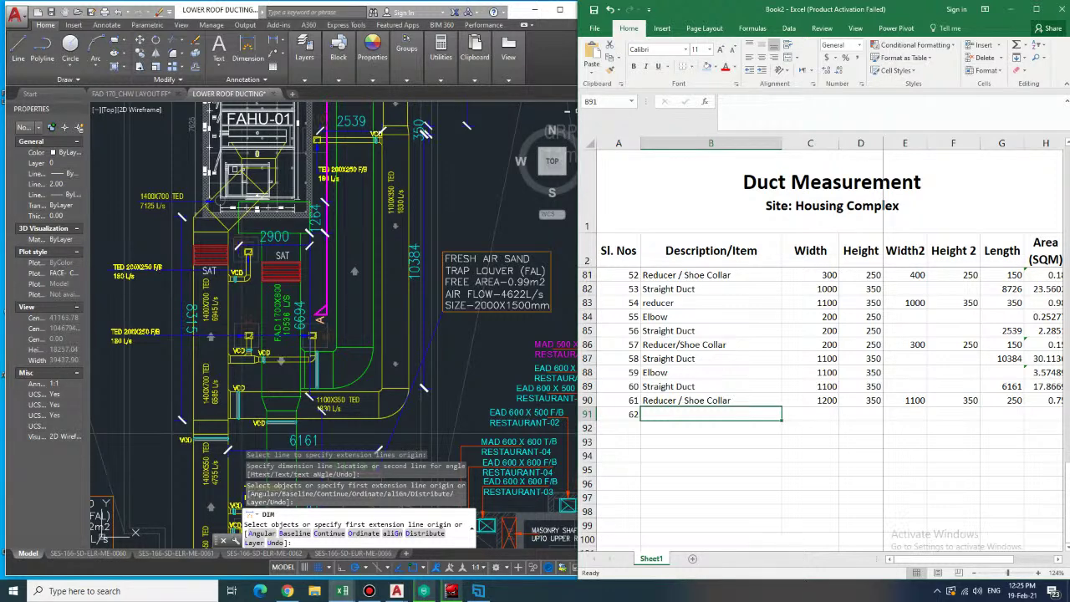
mouse_move(342, 591)
text(Straight Duct)
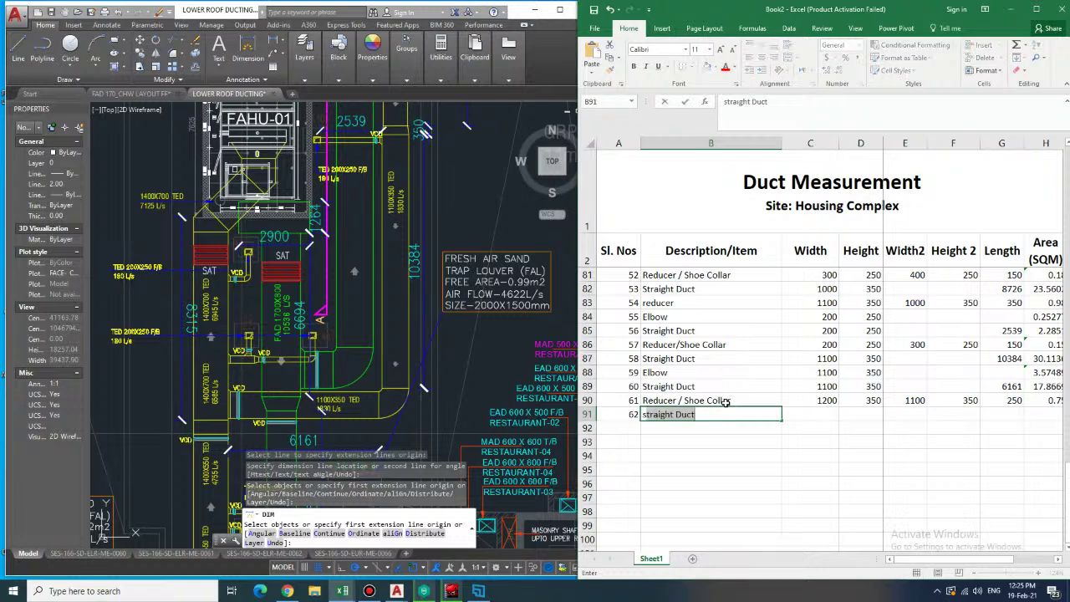
key(Tab)
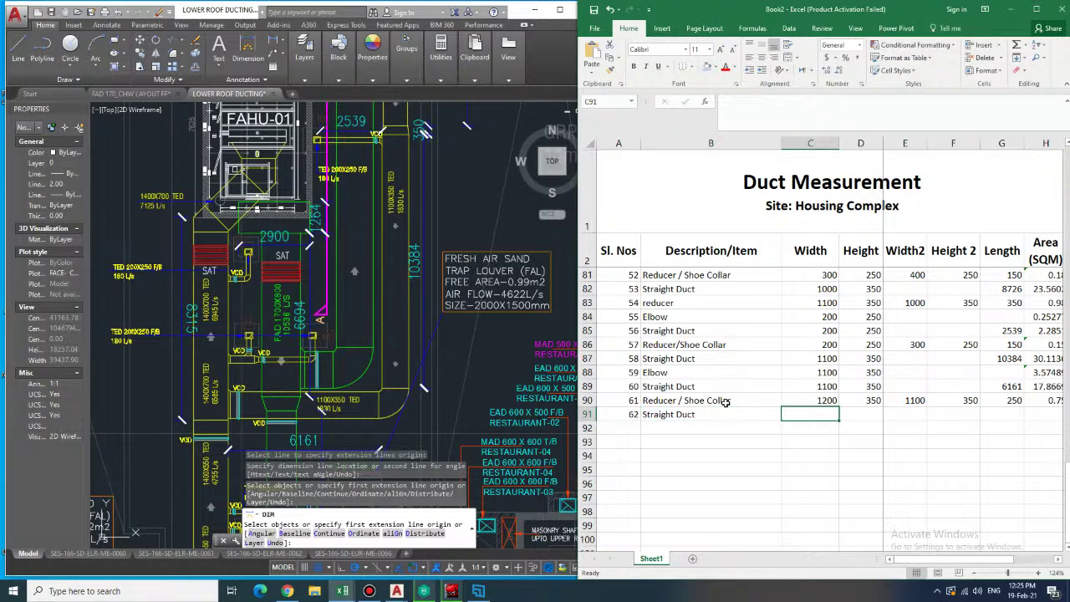
- Fill in row 91 with width 1400, height 700 and length 8315
text(1400)
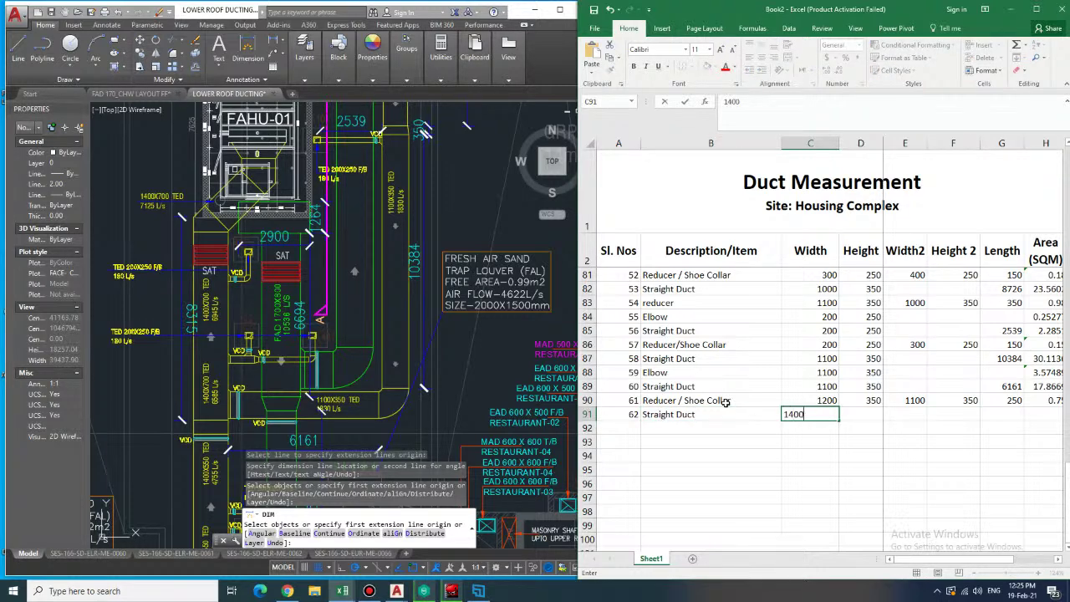
key(Right)
text(700)
key(Right)
key(Right)
key(Right)
key(Right)
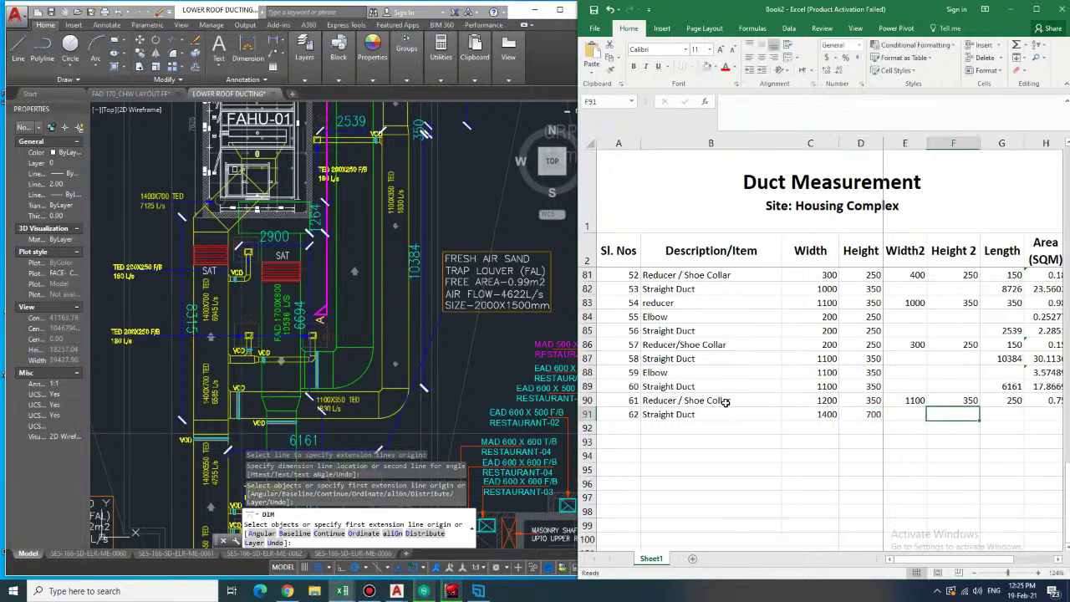
key(Left)
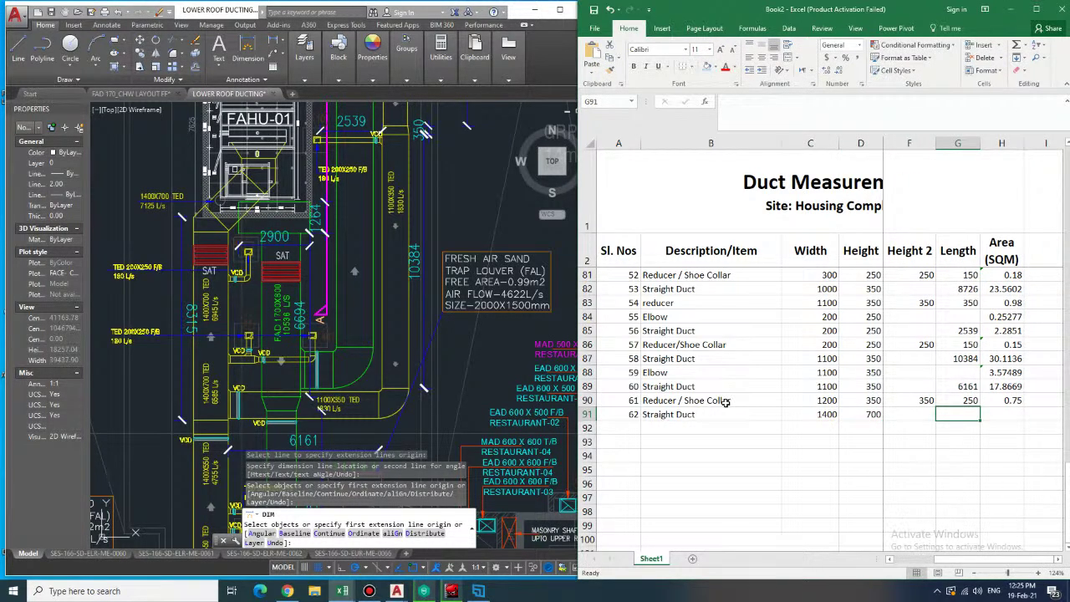
text(8315)
key(Right)
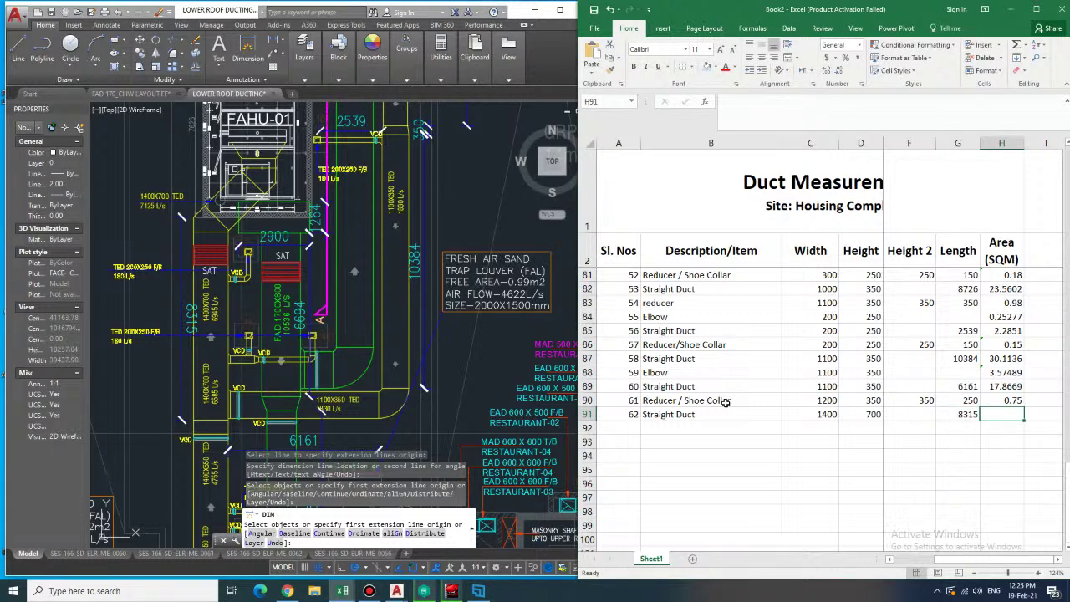
- Copy the straight-duct area formula from H89 into H91
key(Up)
key(Up)
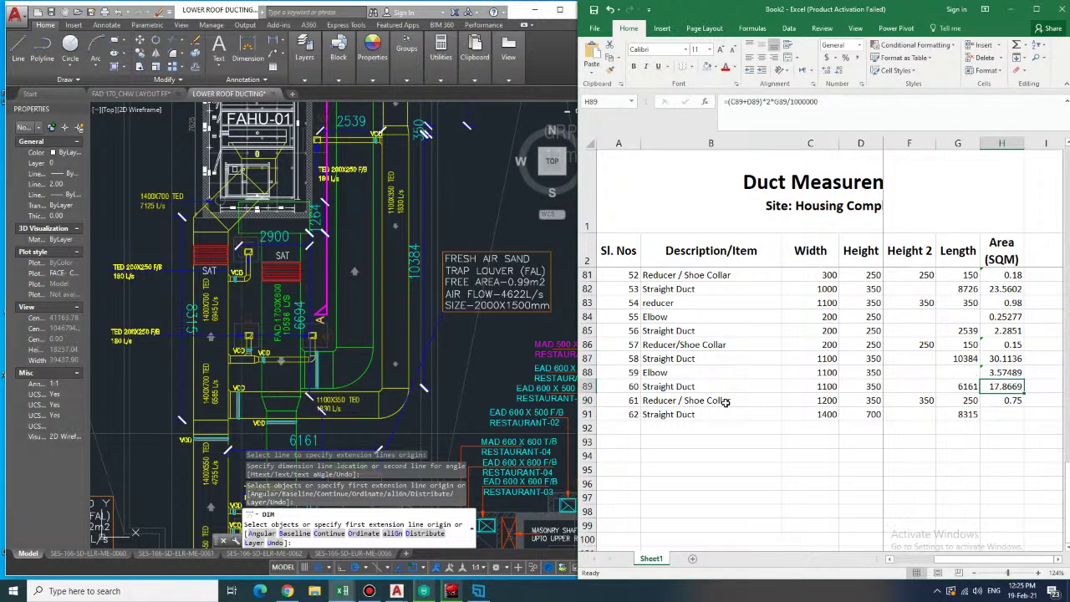
key(ctrl+c)
key(Down)
key(Down)
key(ctrl+v)
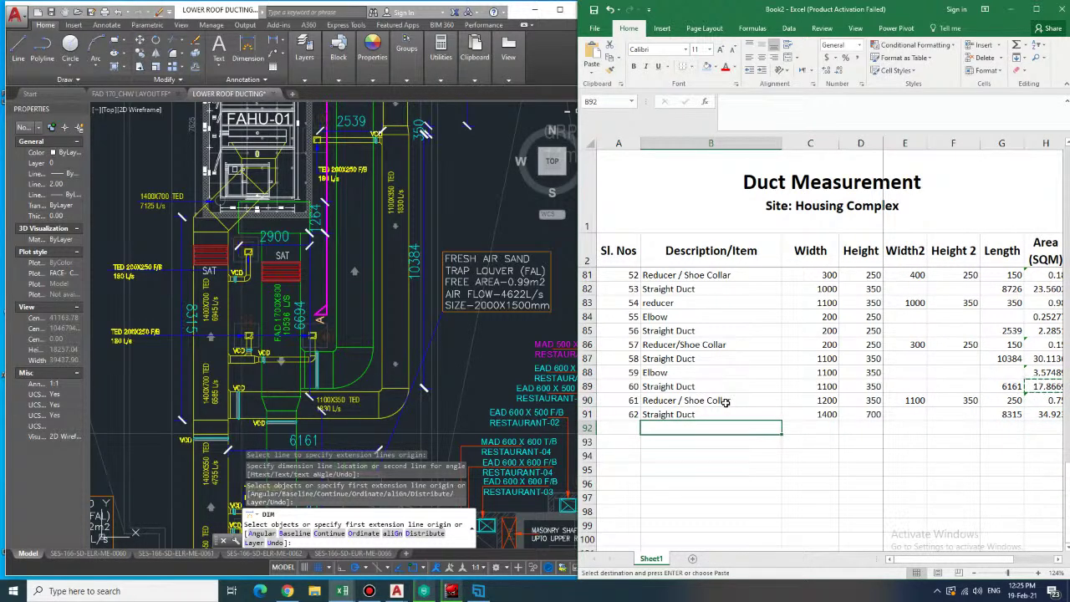
- Return to the AutoCAD drawing, end the dimension command and examine the small 200X250 branches and elbows along the 1400X700 duct
click(234, 15)
key(Escape)
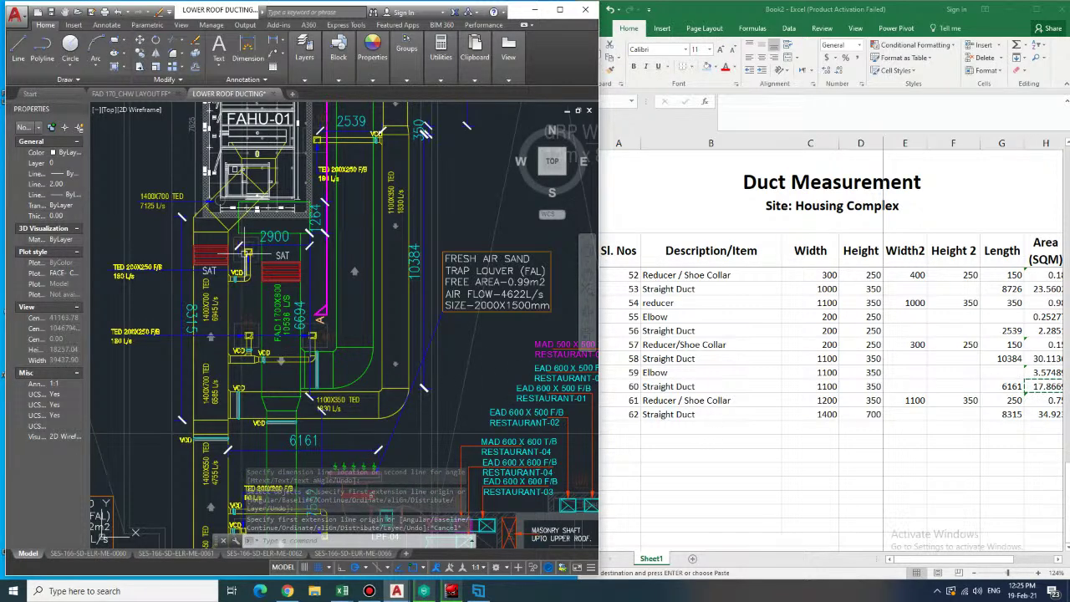
scroll(248, 251, up, 4)
scroll(248, 251, up, 3)
scroll(247, 259, down, 3)
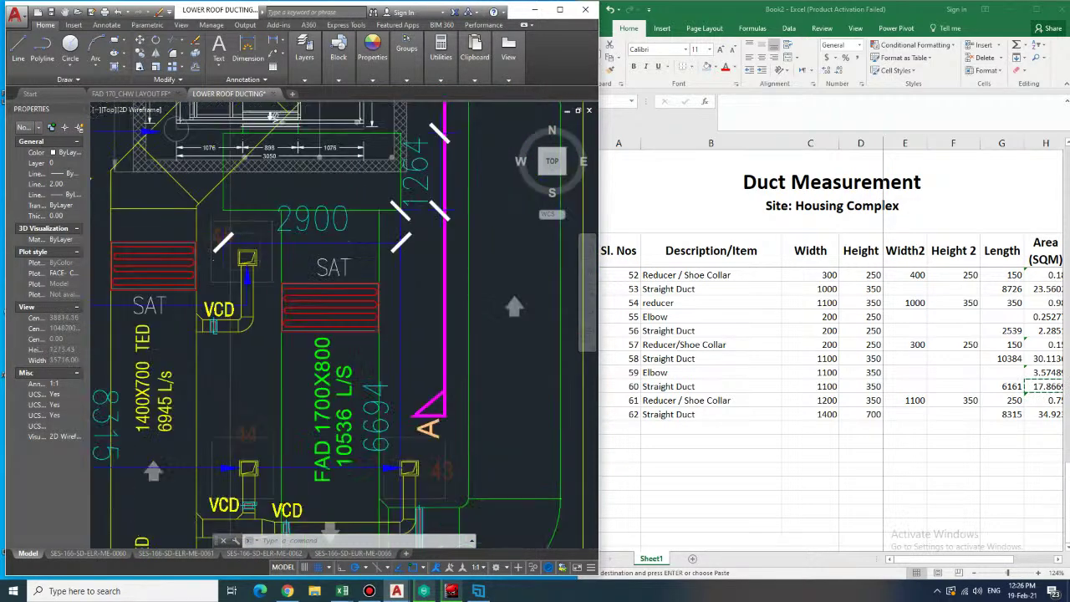
scroll(241, 260, down, 2)
scroll(241, 260, down, 2)
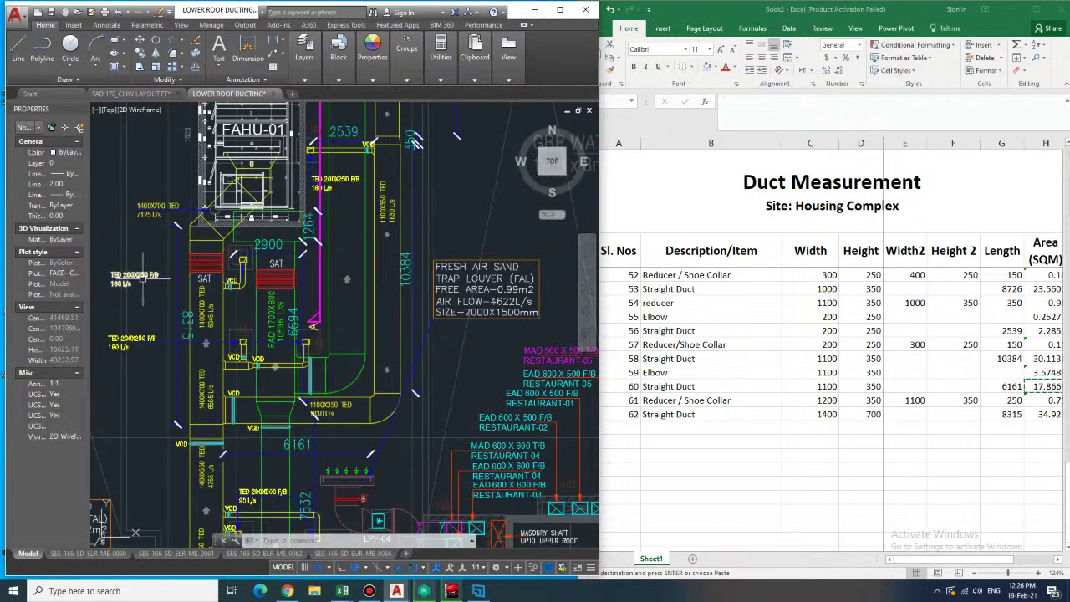
scroll(264, 365, up, 2)
scroll(284, 364, down, 2)
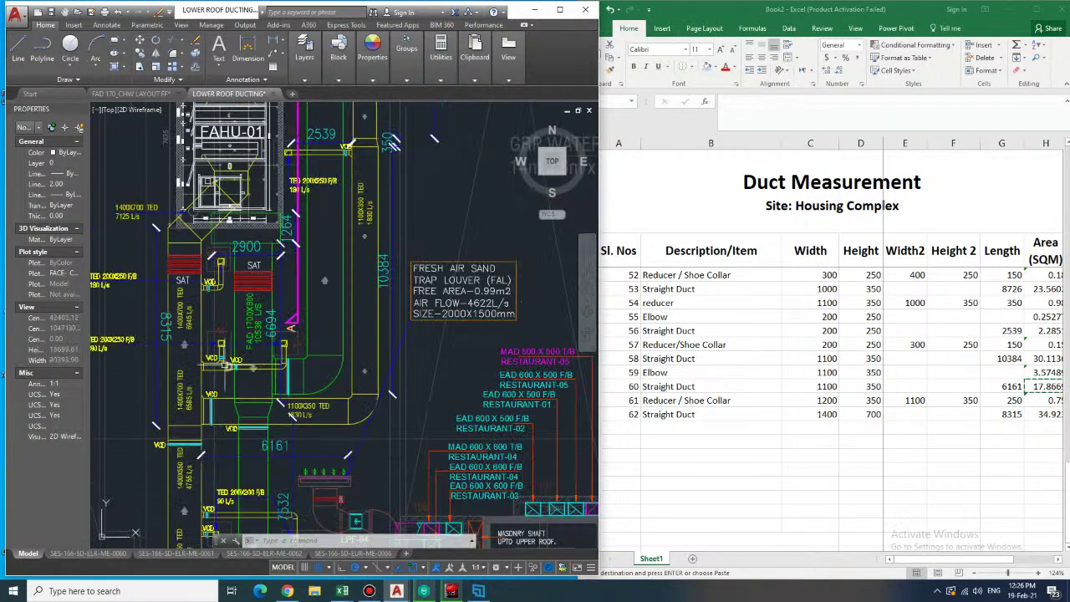
scroll(269, 348, up, 2)
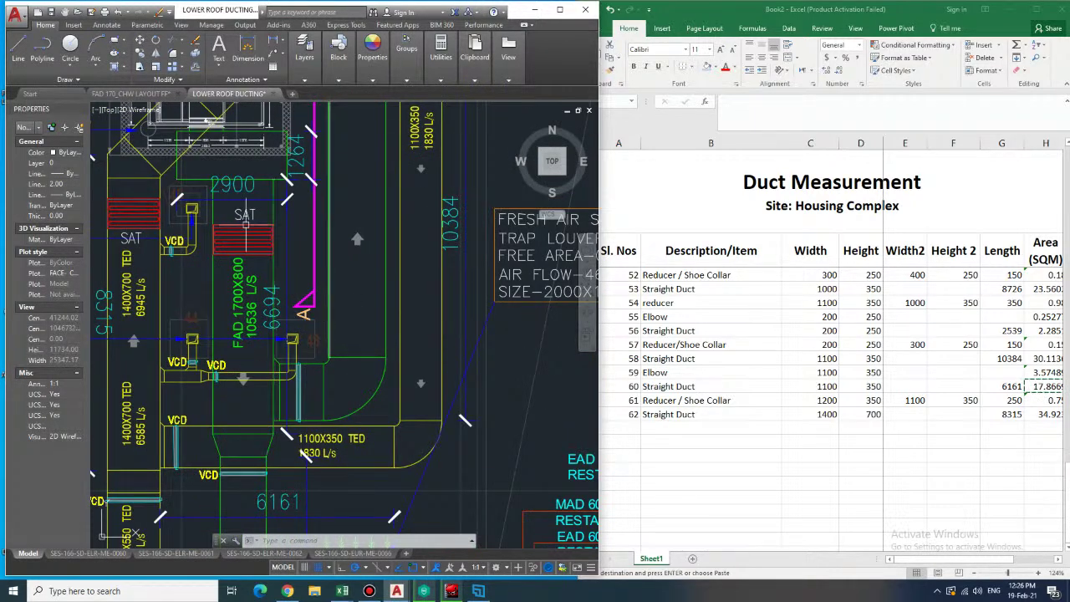
- In the Excel sheet, enter row 92 as serial number 63, Elbow, width 250 and height 200
click(633, 430)
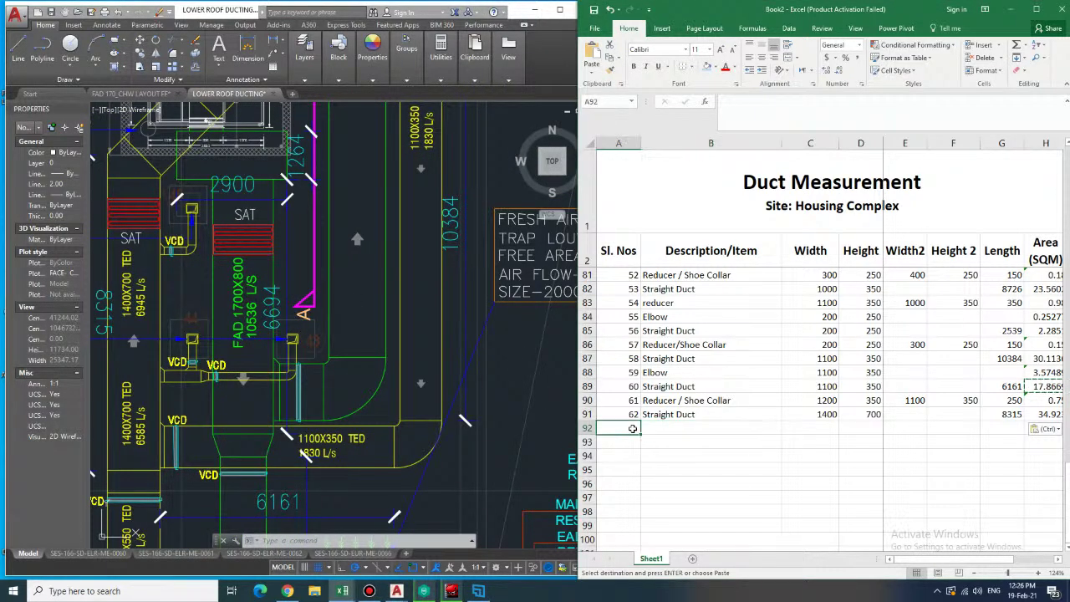
text(63)
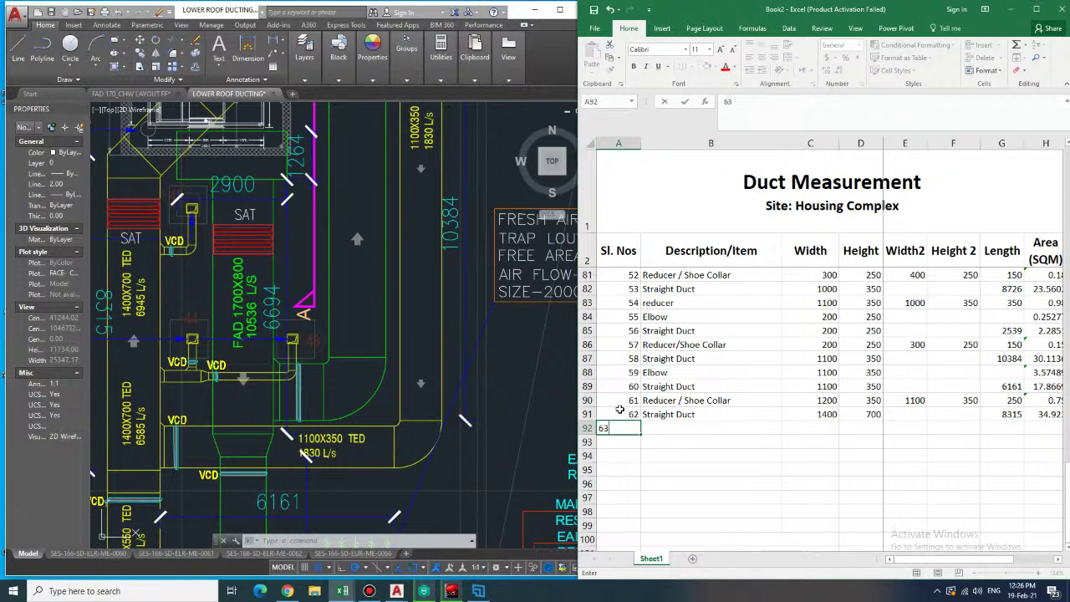
key(Tab)
text(e)
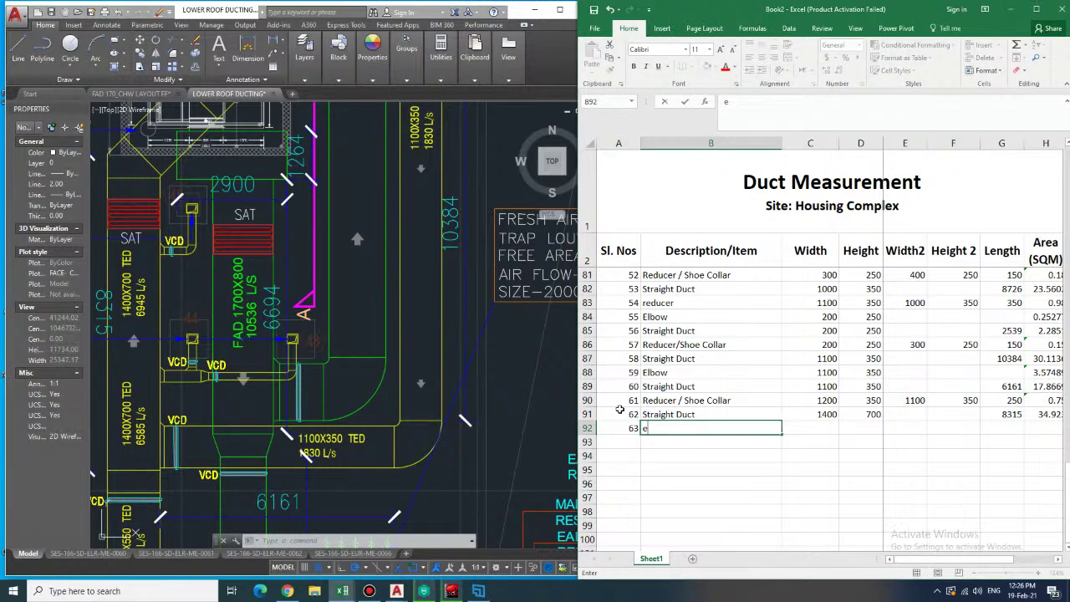
text(lbow)
key(Tab)
text(250)
key(Tab)
text(200)
key(Return)
- Enter row 93 as serial number 64, Elbow, width 250 and height 200
text(67)
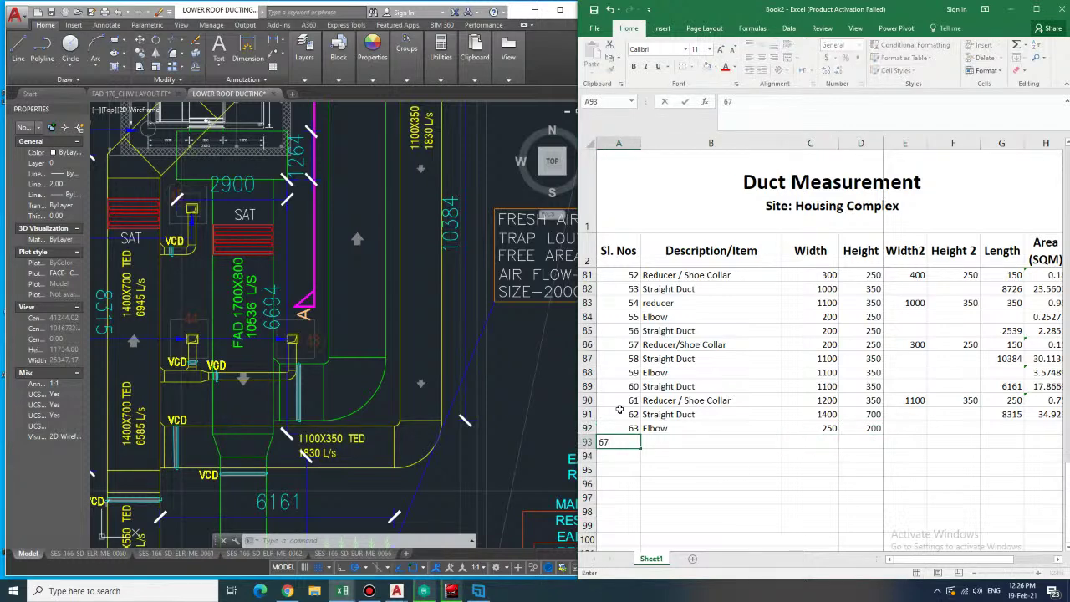
key(Tab)
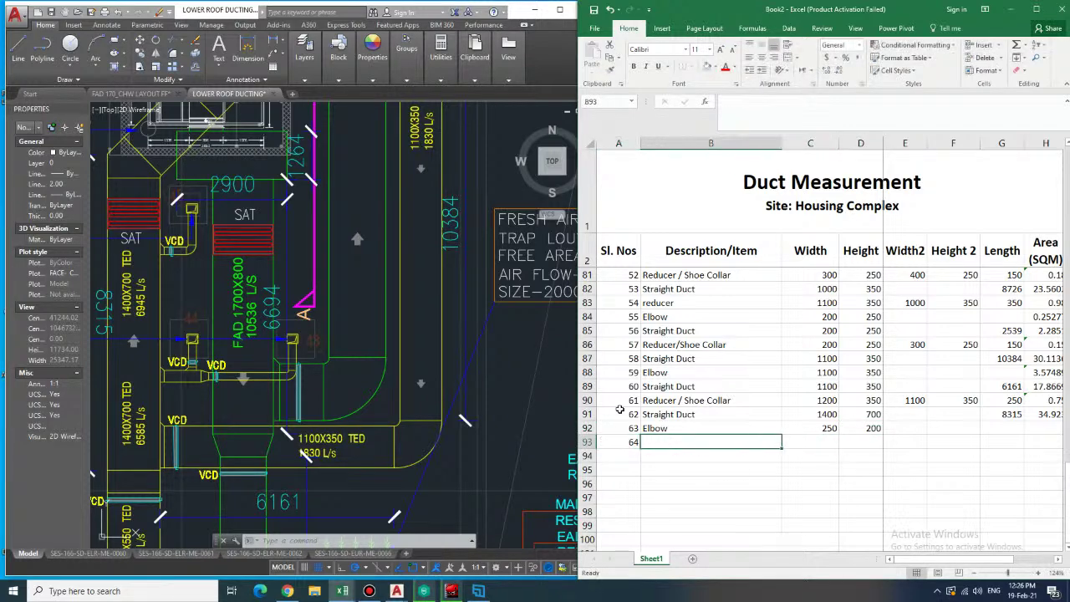
text(Elbow)
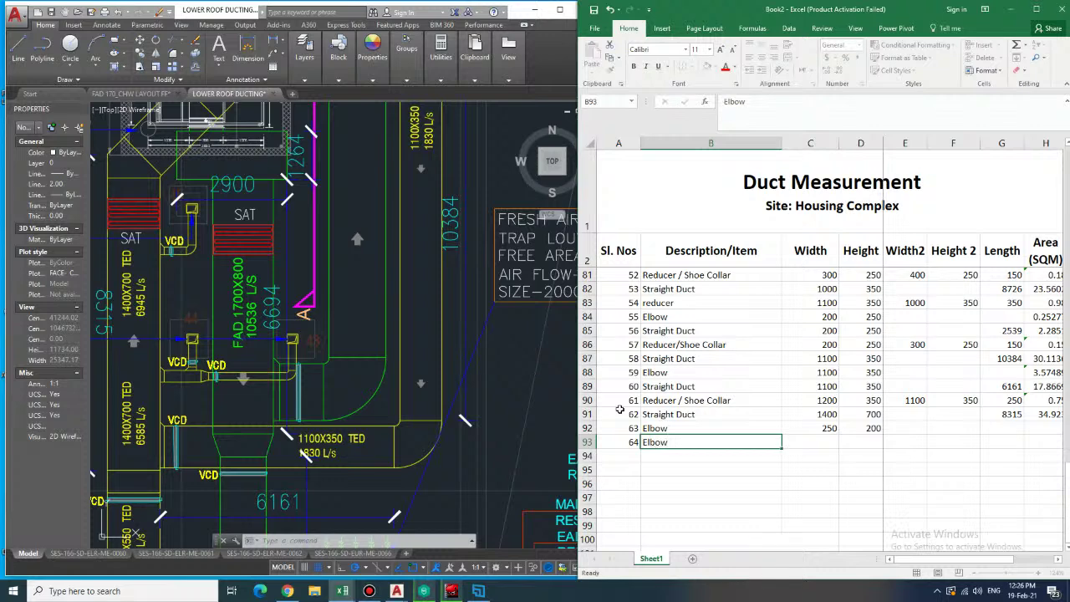
key(Tab)
text(250)
key(Tab)
text(200)
key(Tab)
- Finish row 93 and enter row 94 as serial number 65, Elbow, width 250 and height 200
key(Left)
key(Down)
key(Left)
key(Left)
key(Left)
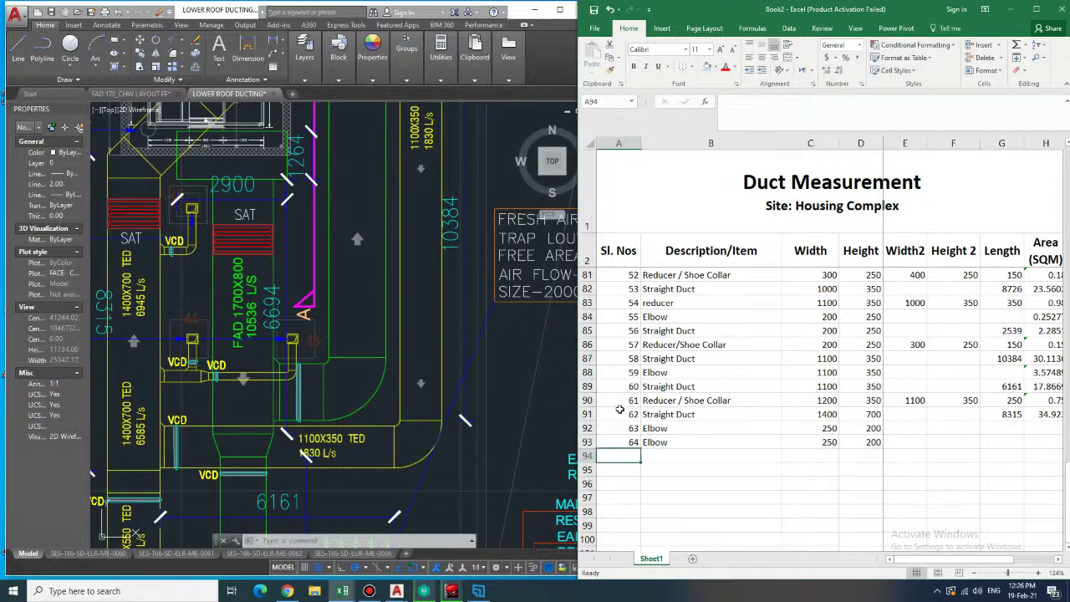
text(65)
key(Return)
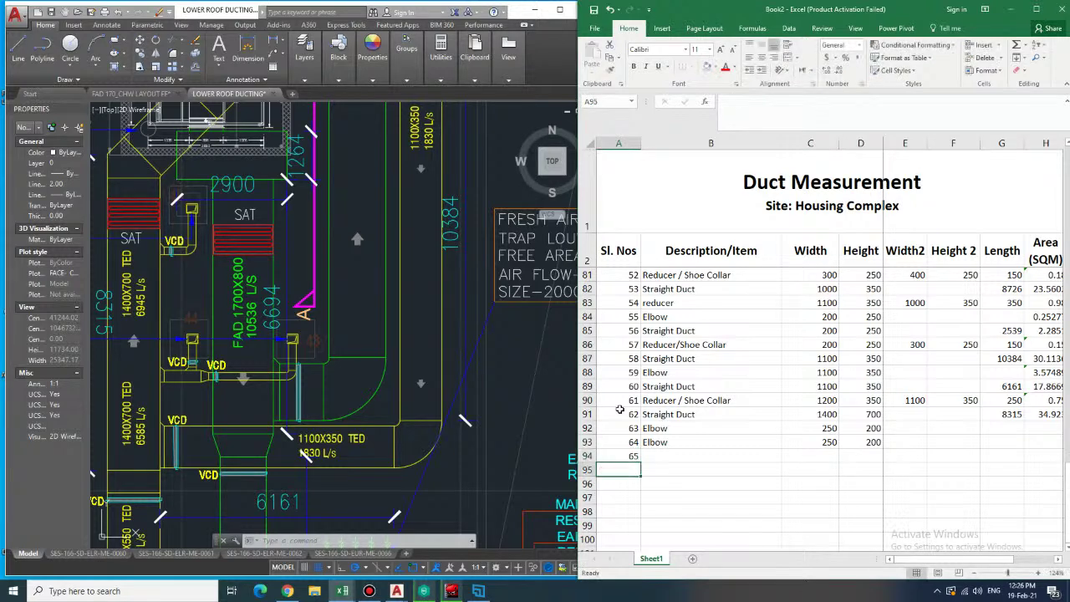
key(Up)
key(Right)
text(Elbow)
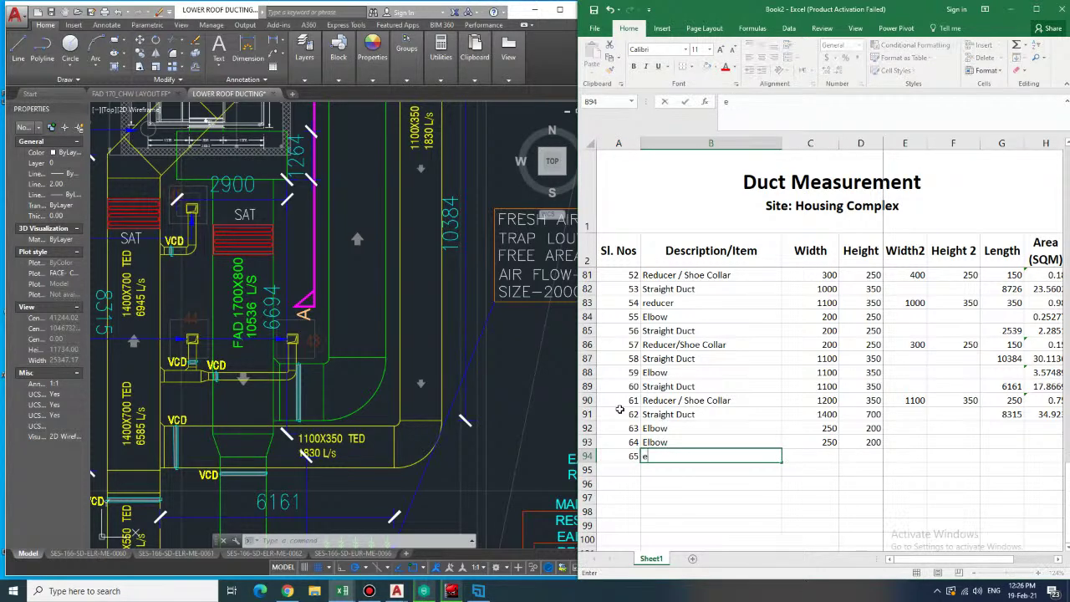
key(Right)
text(250)
key(Right)
text(200)
- Try to copy the elbow area formula from H88 into H92 and carry it on to the next elbow row
key(Right)
key(Up)
key(Right)
key(Right)
key(Right)
key(Up)
key(Up)
key(Up)
key(Up)
key(Up)
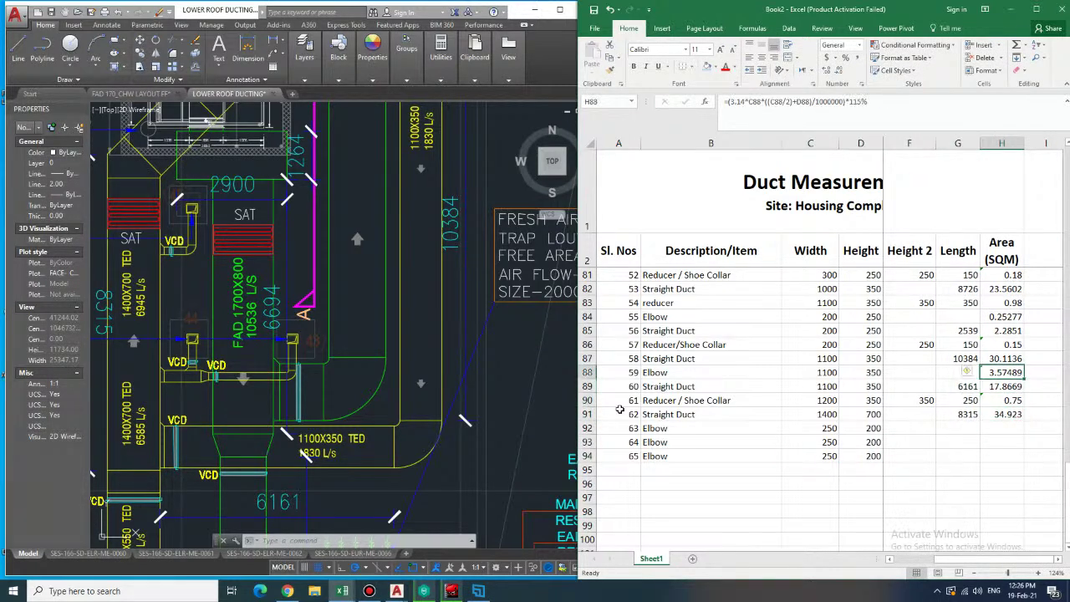
key(ctrl+c)
key(Down)
key(Down)
key(Down)
key(Down)
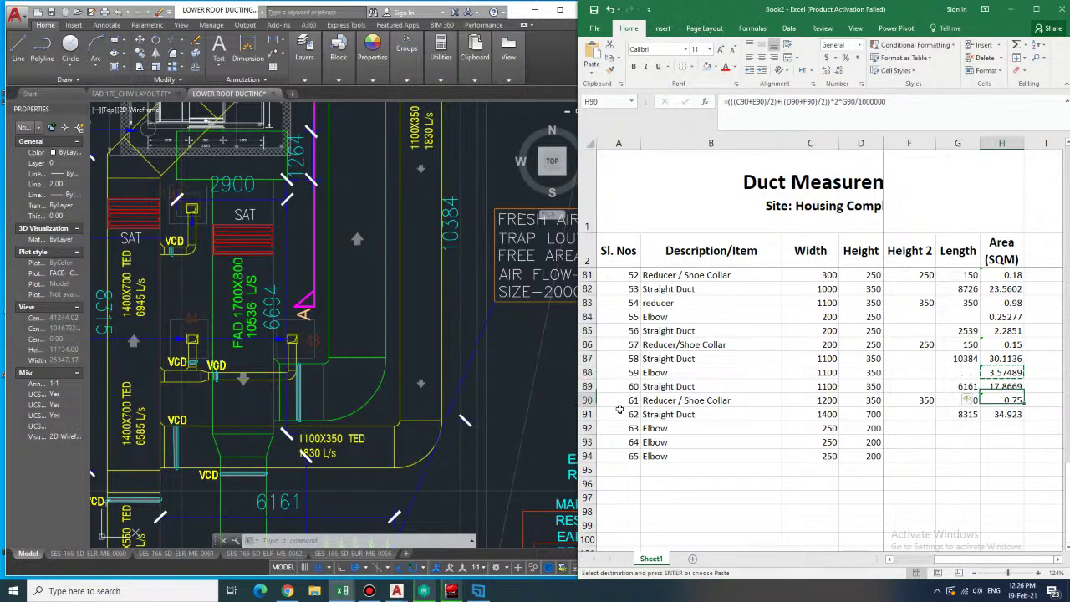
key(Up)
key(ctrl+v)
key(Down)
key(ctrl+c)
key(Down)
key(Up)
key(Up)
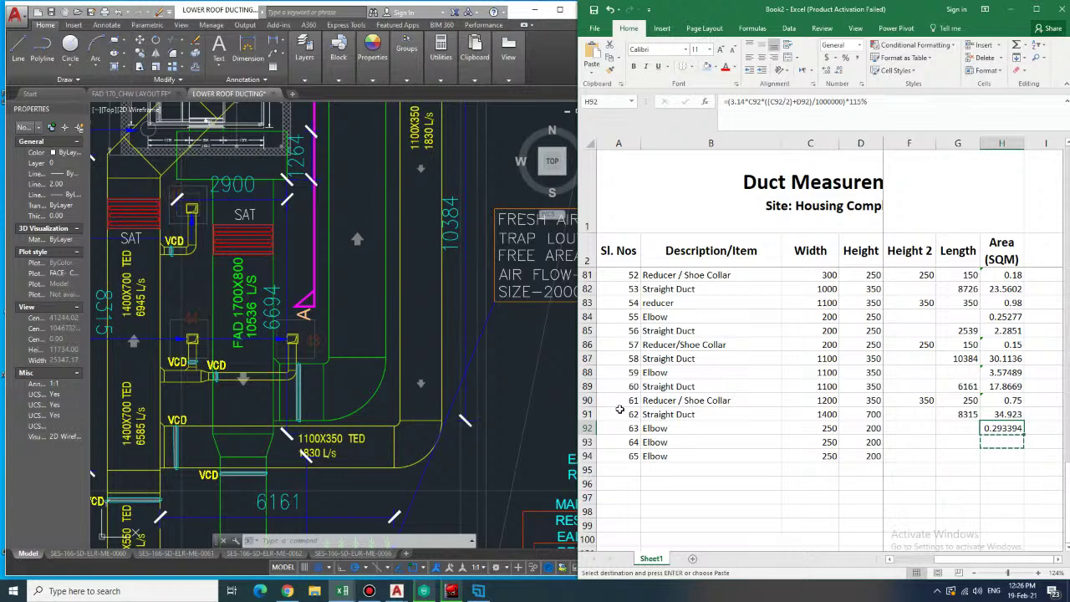
key(ctrl+v)
- Copy the elbow area formula from H88 into H92
key(Up)
key(Up)
key(Up)
key(Up)
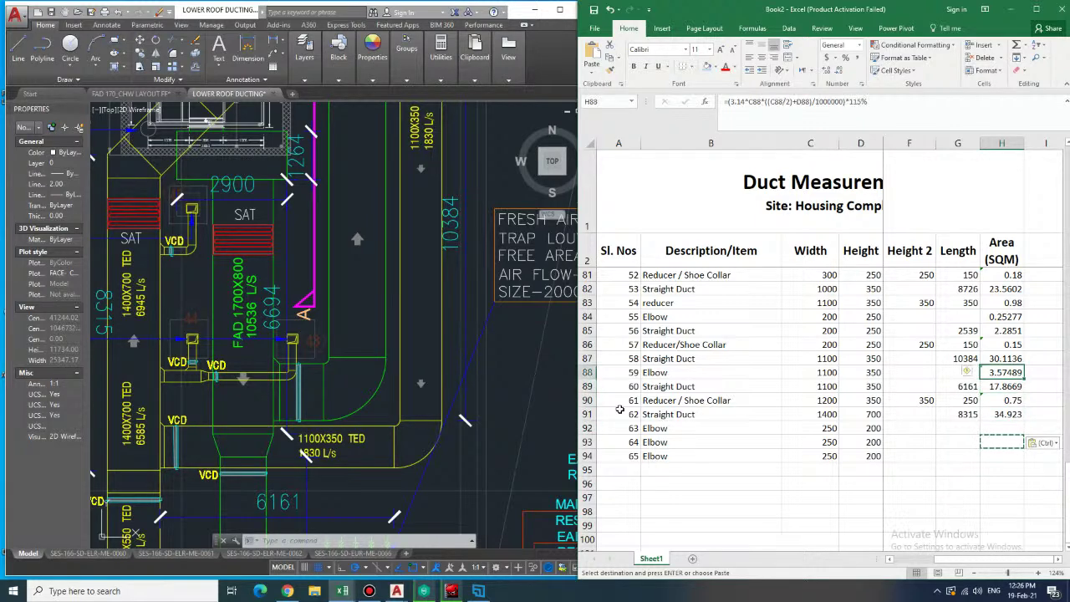
key(ctrl+c)
key(Down)
key(Down)
key(Down)
key(Down)
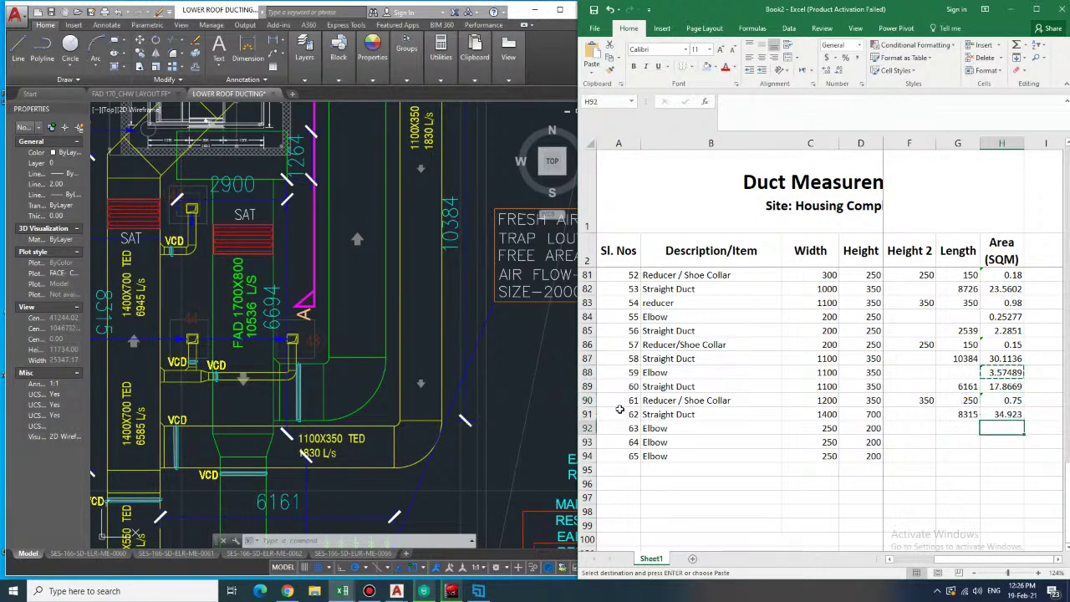
key(ctrl+v)
key(Down)
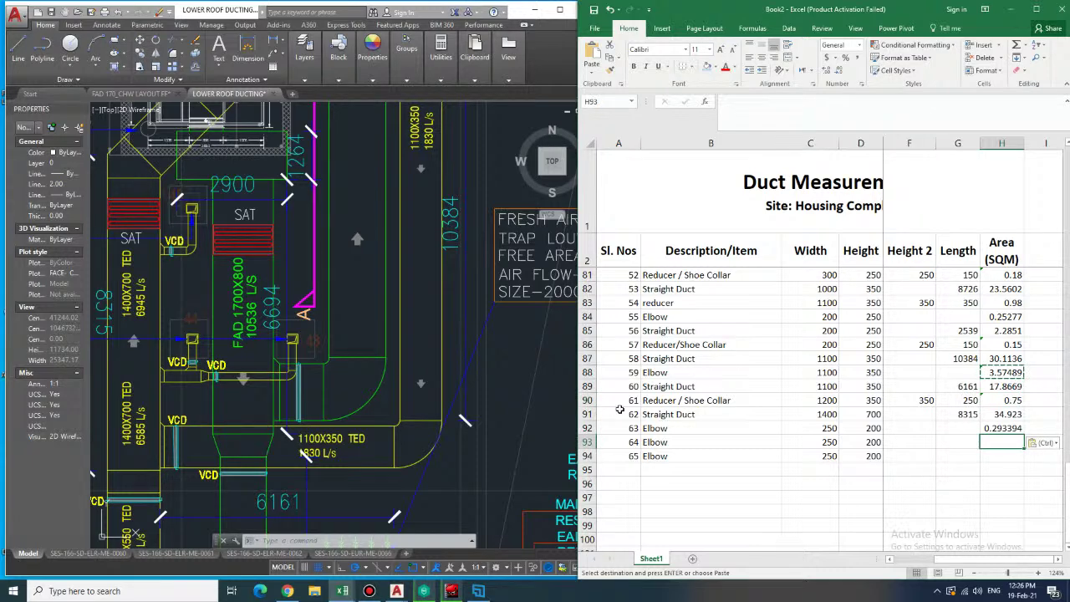
- Fill H93 and H94 with the same elbow area formula used in H92
key(Escape)
key(Up)
key(Down)
key(ctrl+v)
key(Down)
key(ctrl+v)
key(Down)
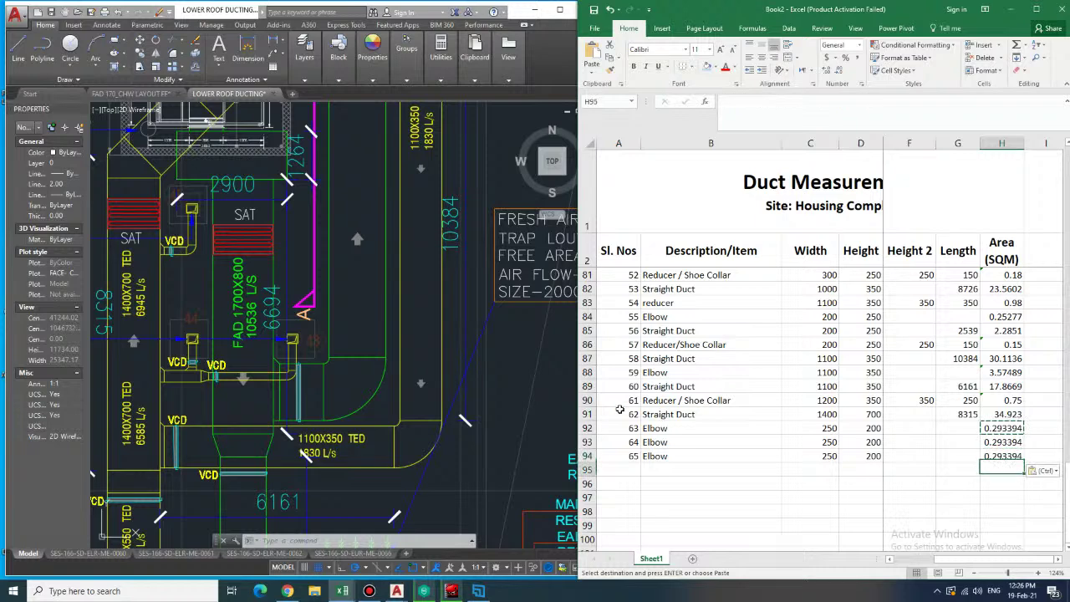
- Enter serial number 66 in cell A95
key(Left)
key(Left)
key(Left)
key(Left)
key(Left)
key(Left)
key(Left)
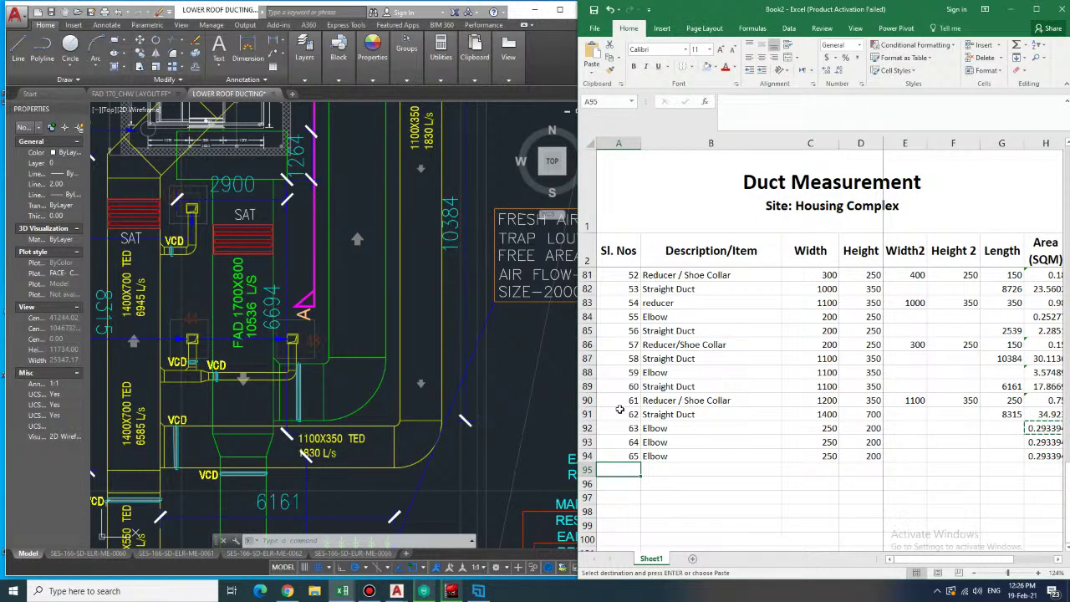
text(66)
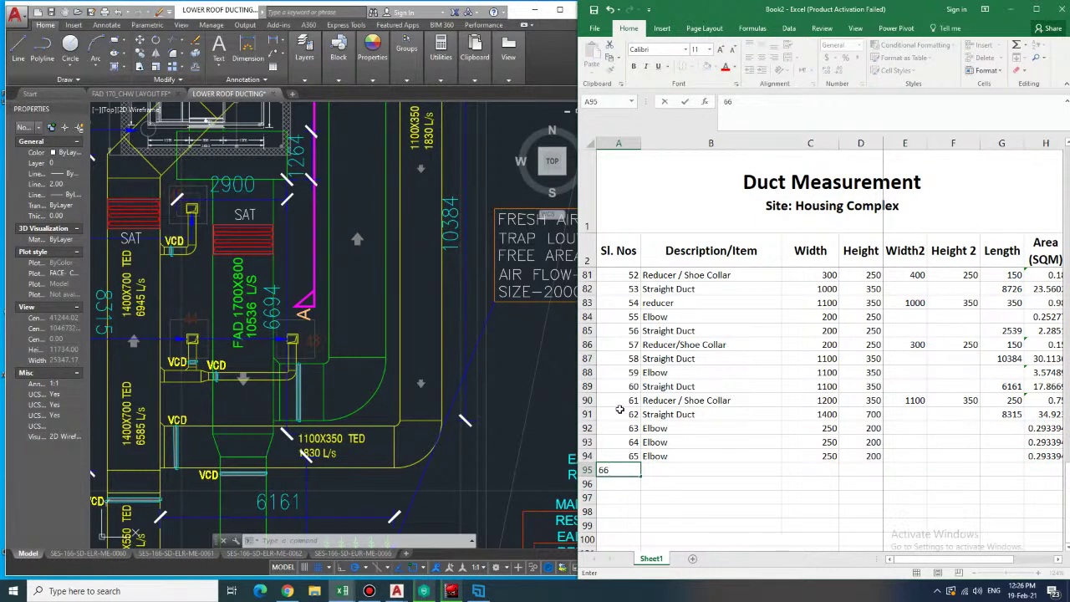
scroll(619, 410, right, 4)
- Switch to the AutoCAD drawing and dimension the short vertical branch duct below outlet 43, placing the dimension beside it
click(269, 393)
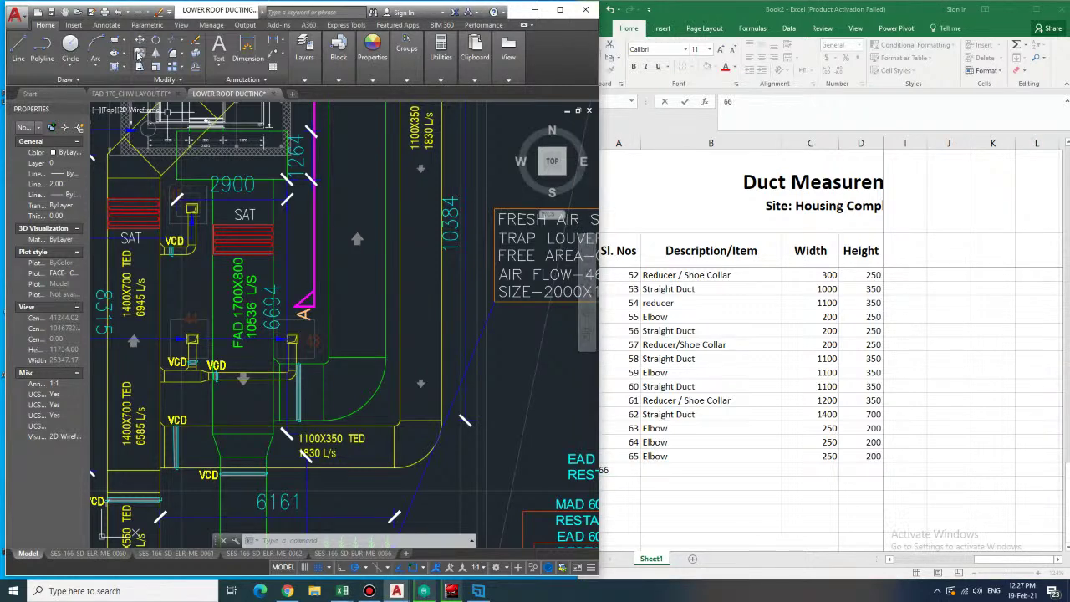
click(249, 48)
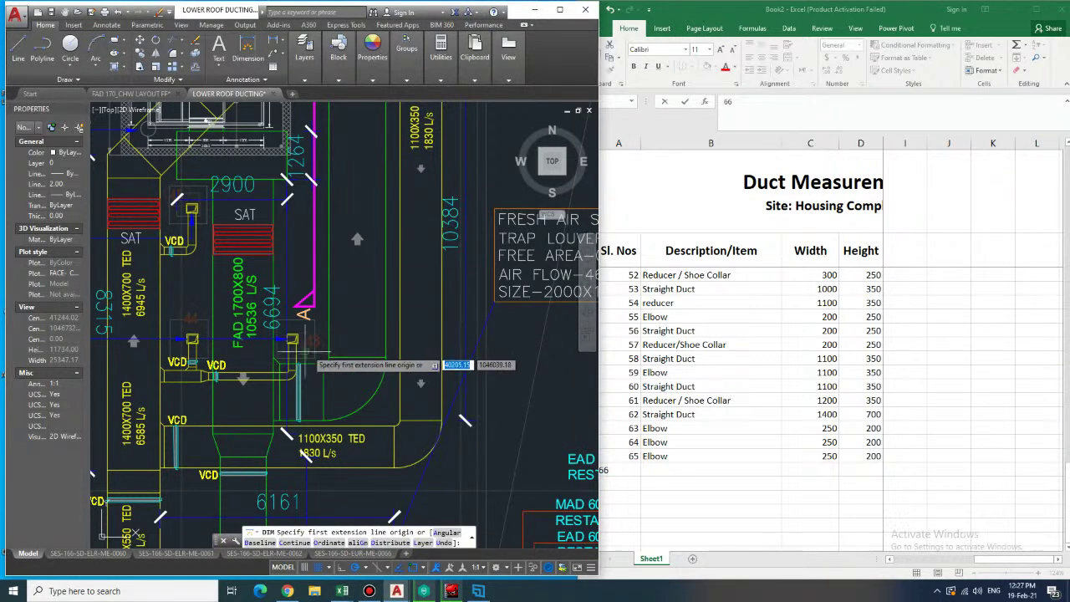
scroll(293, 343, up, 2)
click(294, 348)
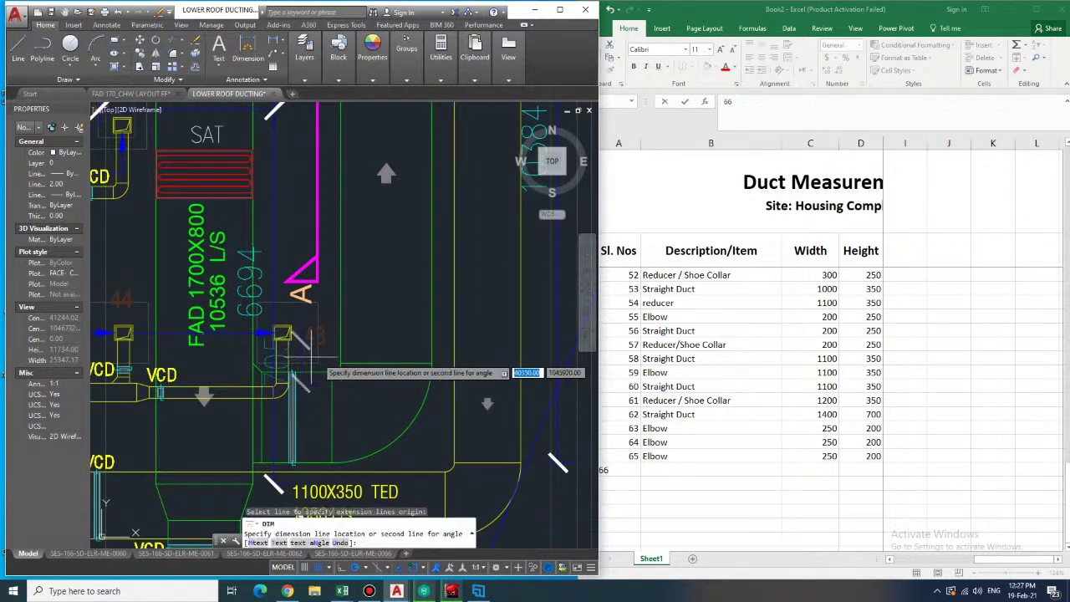
click(345, 361)
text(c)
key(Return)
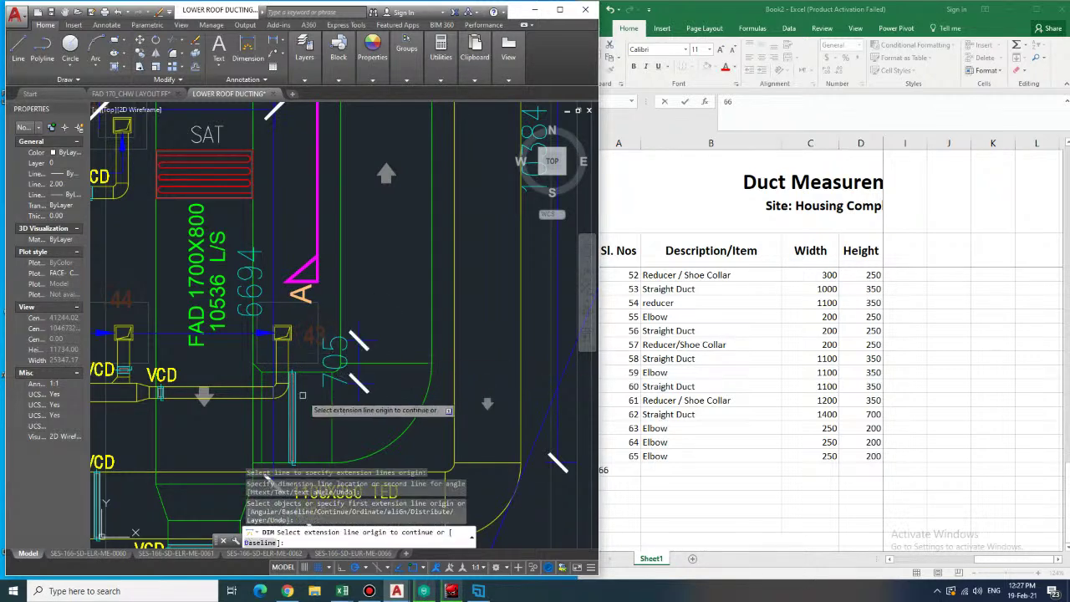
- Return to the Excel sheet and complete row 95 as Elbow, width 250 and height 200
click(655, 474)
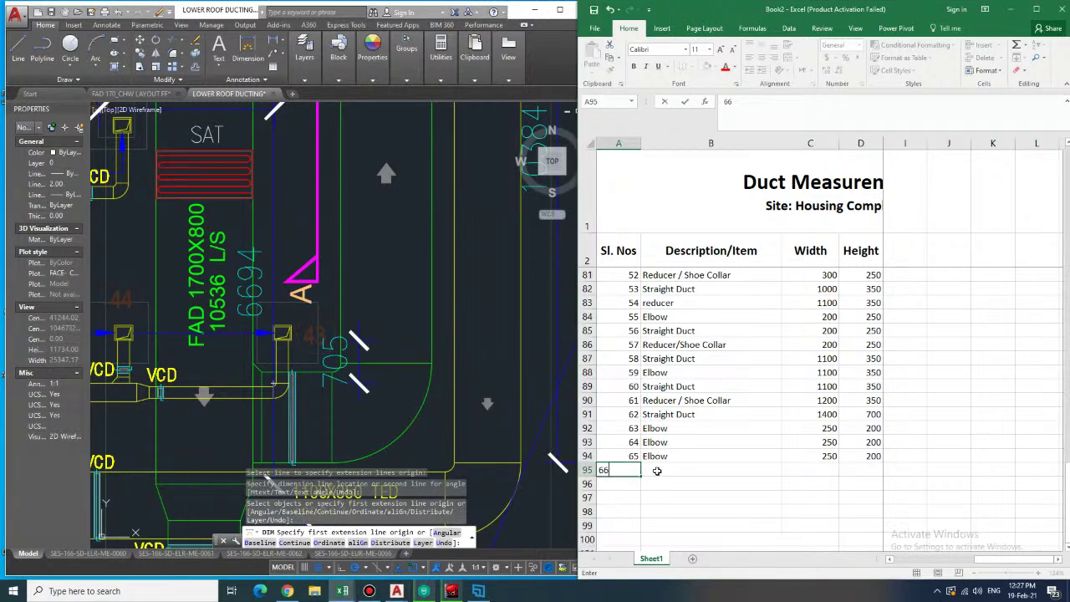
click(643, 470)
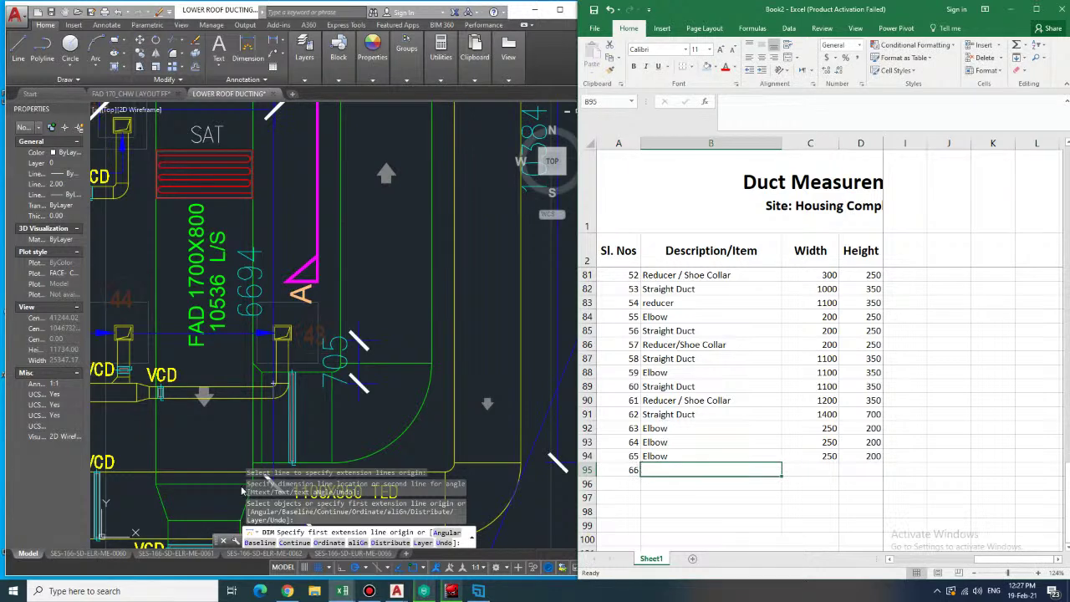
text(Elbow)
key(Tab)
text(250)
key(Tab)
text(200)
key(Tab)
- Copy the elbow area formula from H94 into H95
key(Right)
key(Right)
key(Right)
key(Up)
key(ctrl+c)
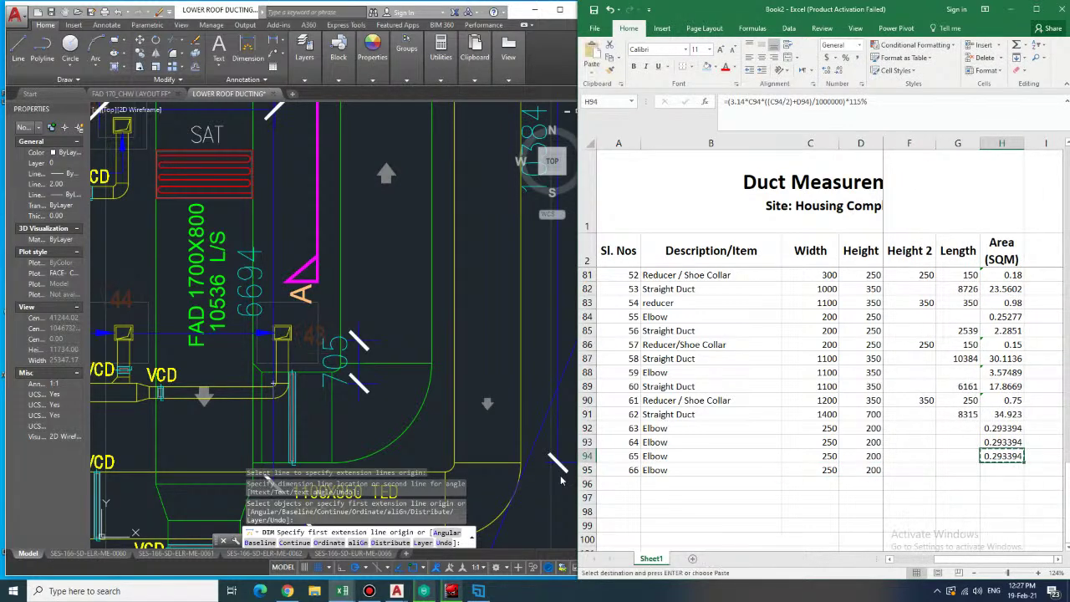
key(Down)
key(ctrl+v)
key(Down)
- Enter serial number 67 in cell A96
key(Left)
key(Left)
key(Left)
key(Left)
key(Left)
key(Left)
key(Left)
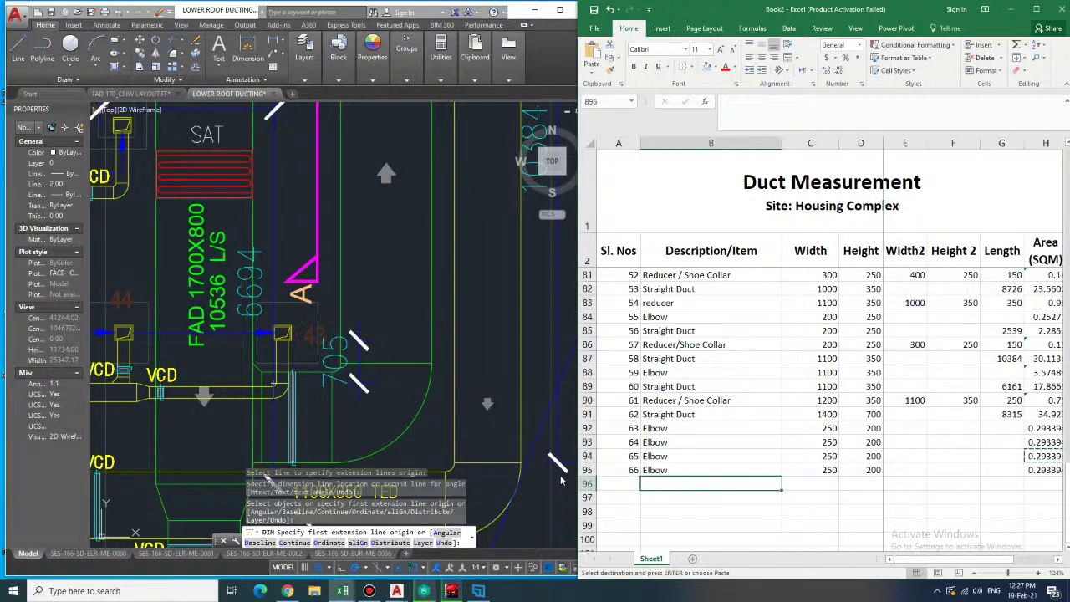
text(67)
key(Tab)
key(Tab)
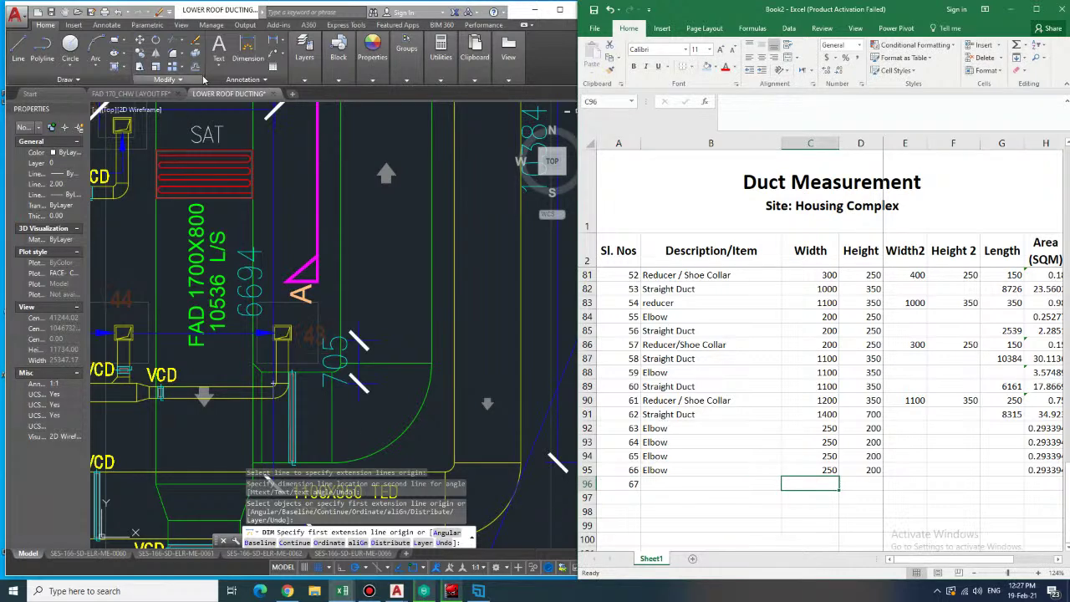
- In the AutoCAD drawing, dimension the horizontal branch duct crossing the 1700X800 FAD duct, placing the dimension below it
click(255, 43)
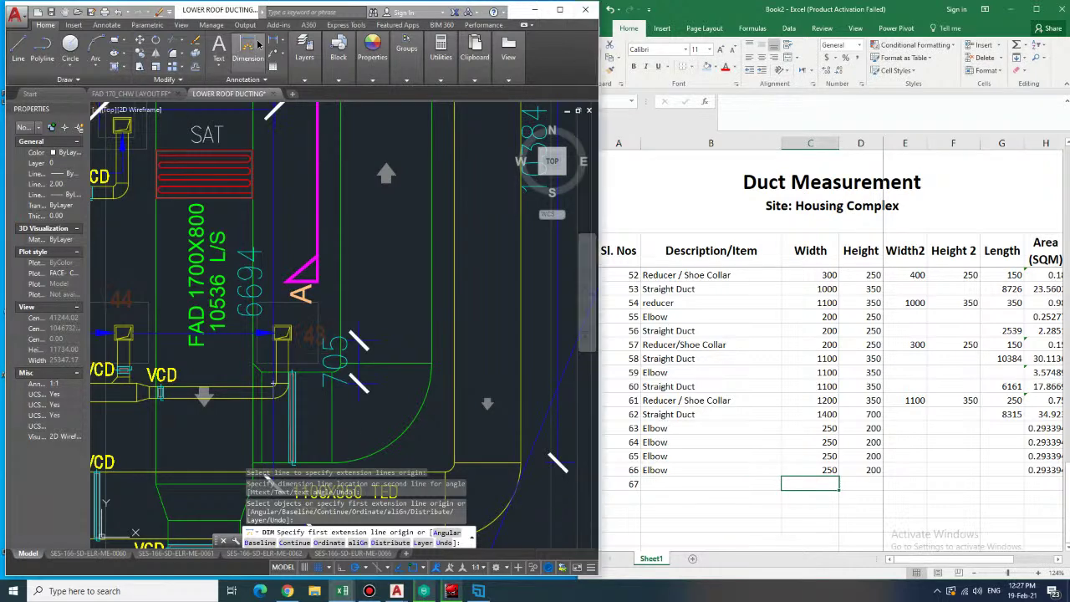
click(225, 401)
click(221, 411)
- In the Excel sheet, complete row 96 as Straight Duct, width 250, height 200 and length 705
click(628, 485)
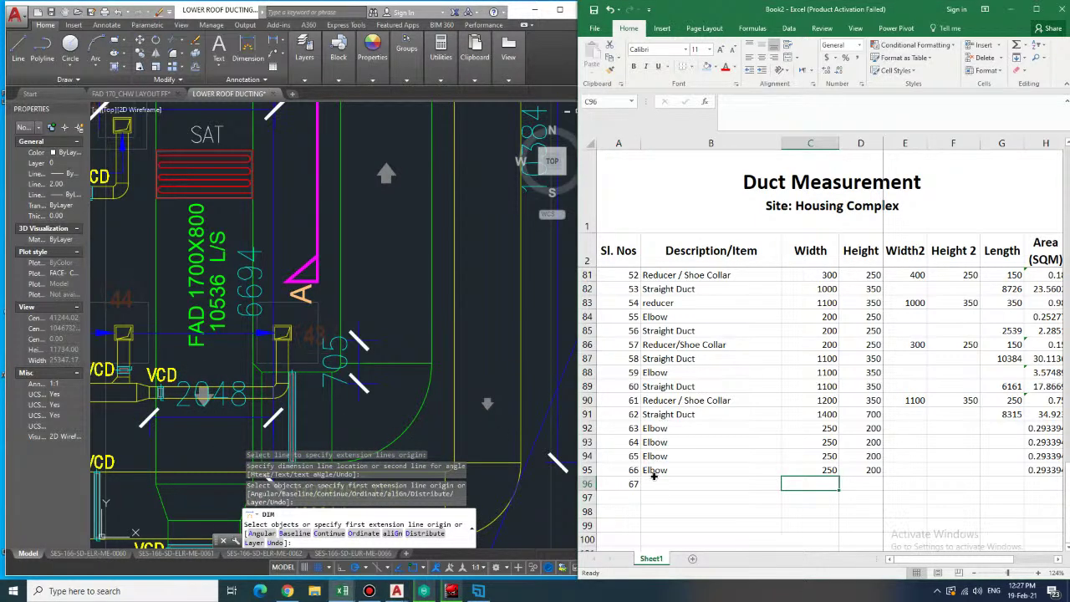
click(654, 483)
text(s)
key(Tab)
text(250)
key(Tab)
text(200)
key(Tab)
key(Tab)
key(Tab)
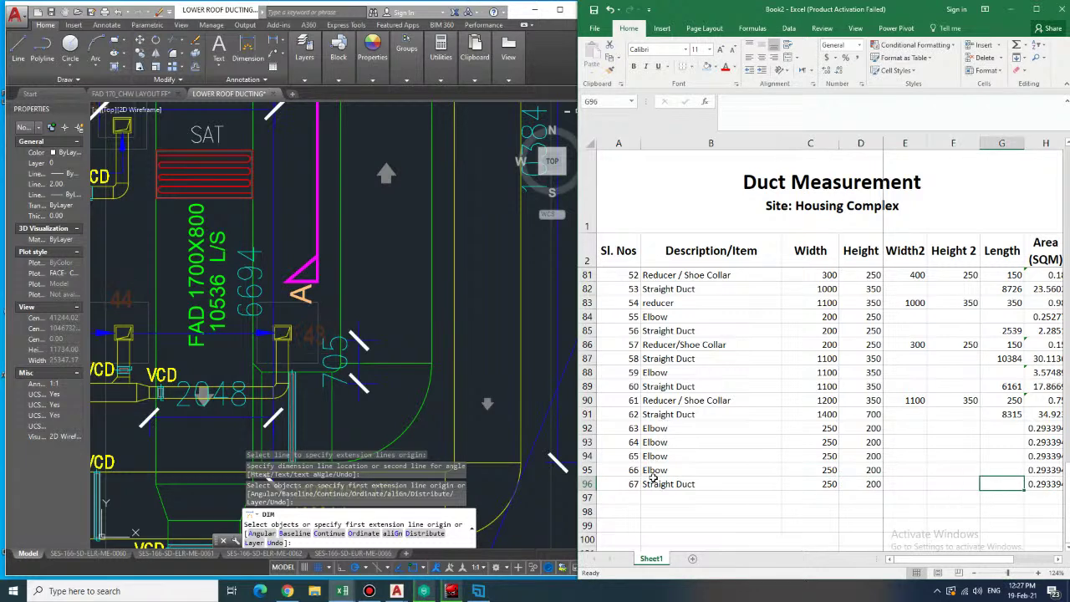
text(705)
key(Return)
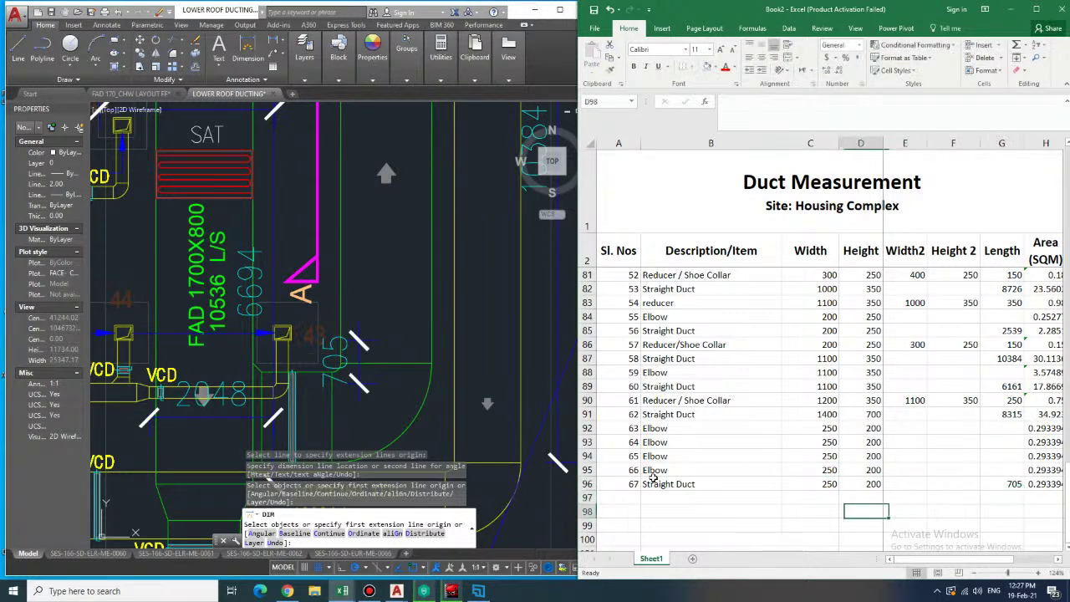
- Enter row 97 as serial number 68, Straight Duct, width 250, height 200 and length 2048
text(68)
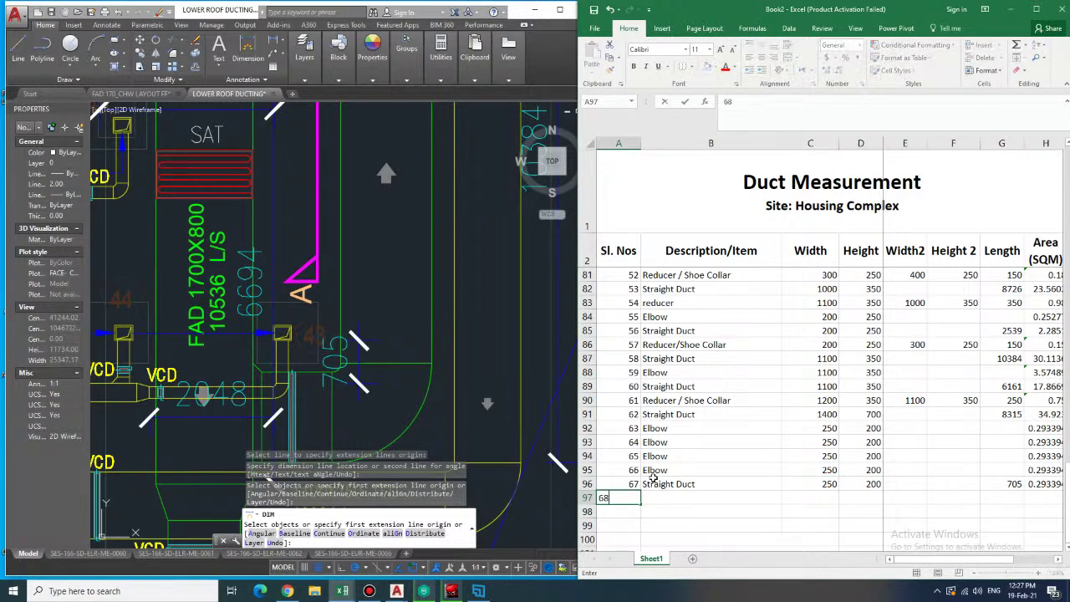
key(Tab)
text(Straight Duct)
key(Tab)
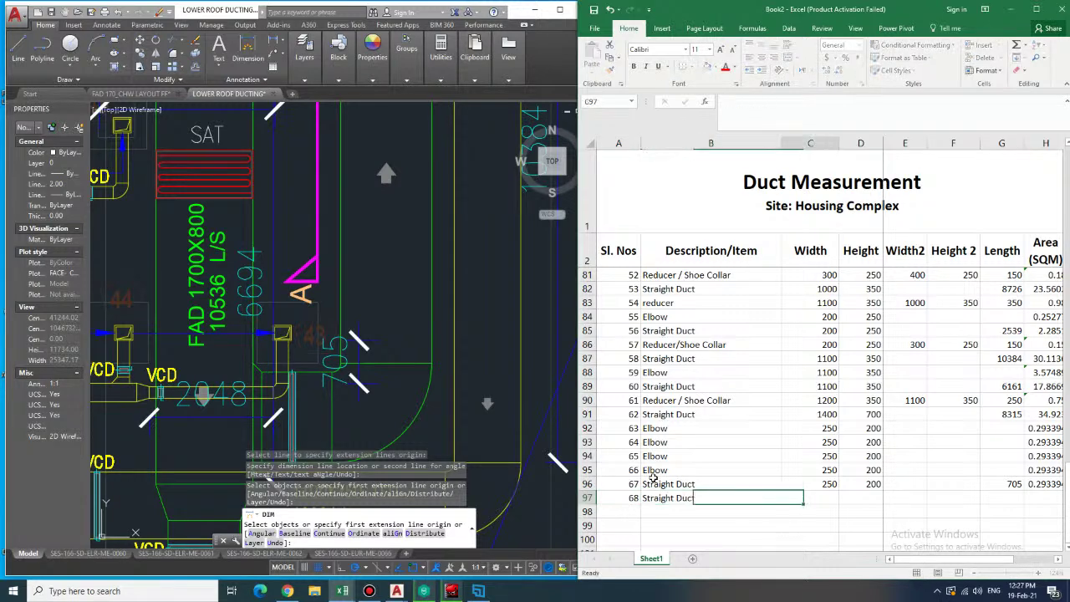
text(250)
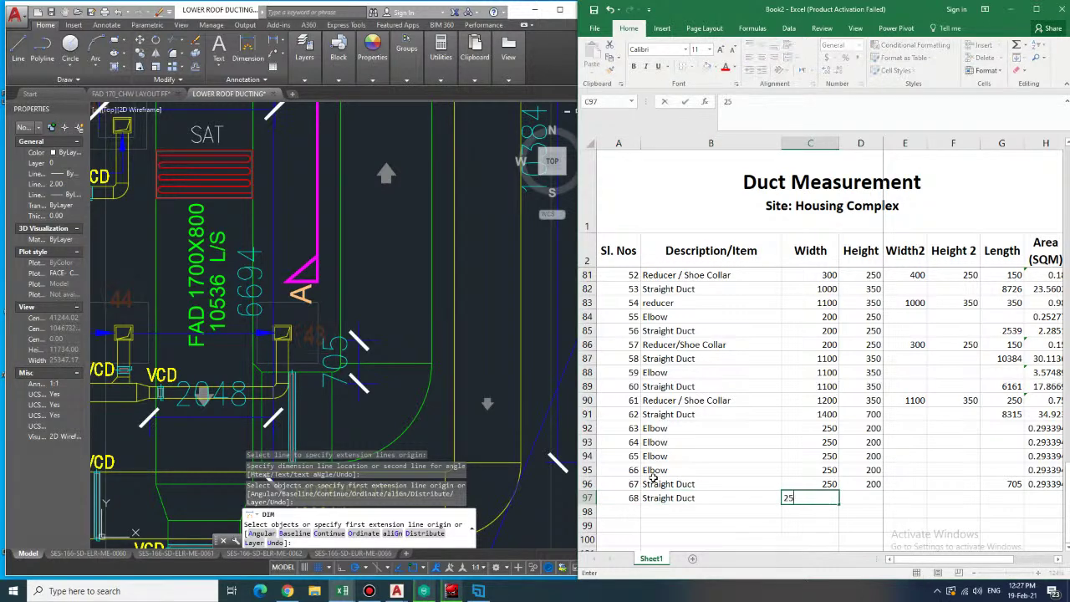
key(Tab)
text(200)
key(Tab)
key(Right)
key(Right)
key(Right)
key(Left)
text(20)
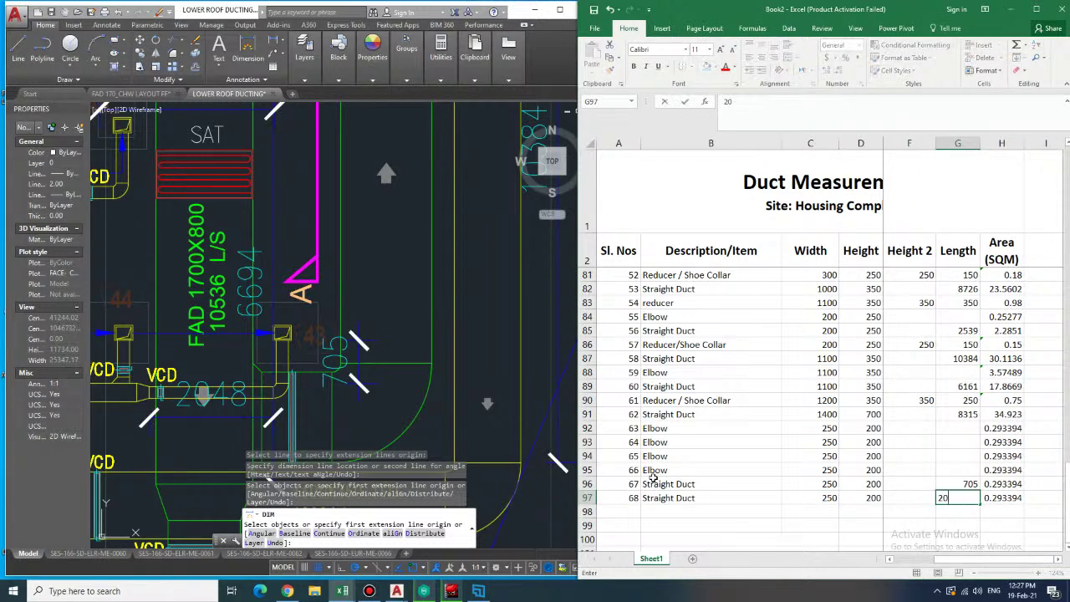
text(48)
key(Tab)
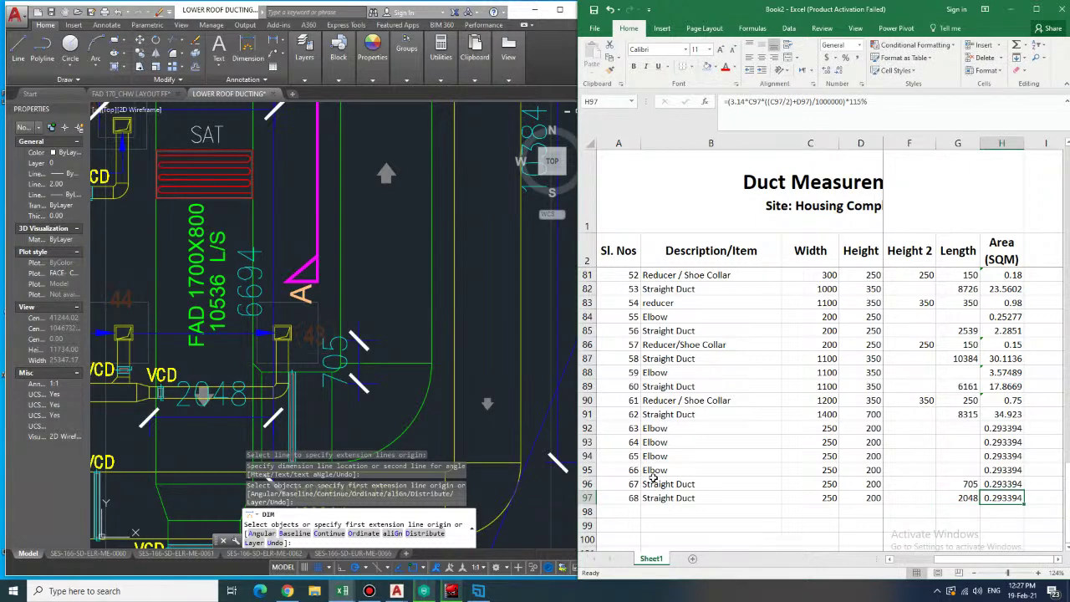
- Replace the elbow formula in H96 with the straight-duct area formula copied from H89
key(Up)
key(Up)
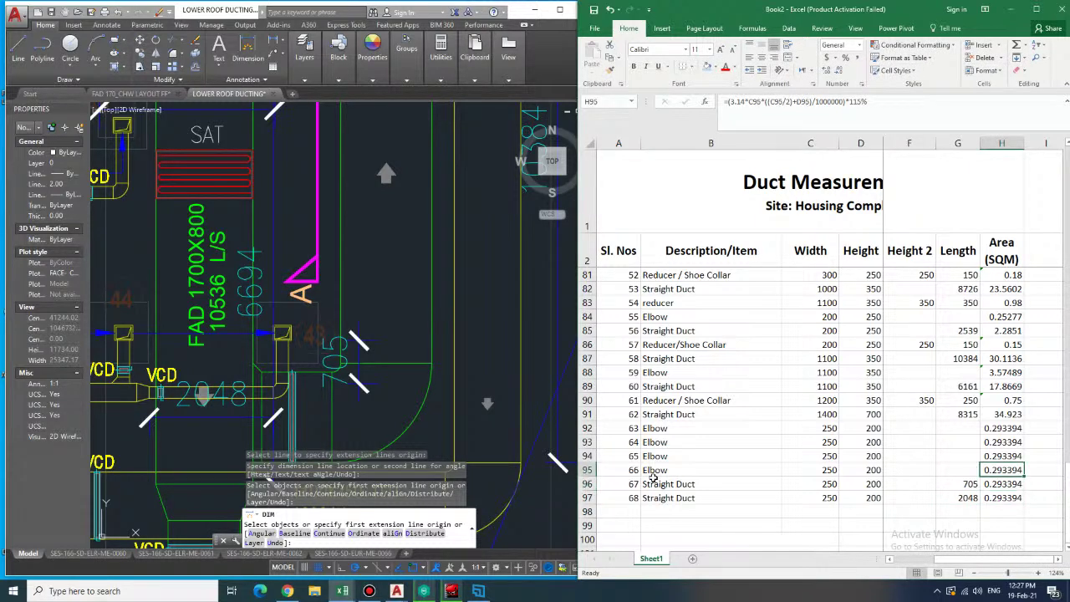
key(Down)
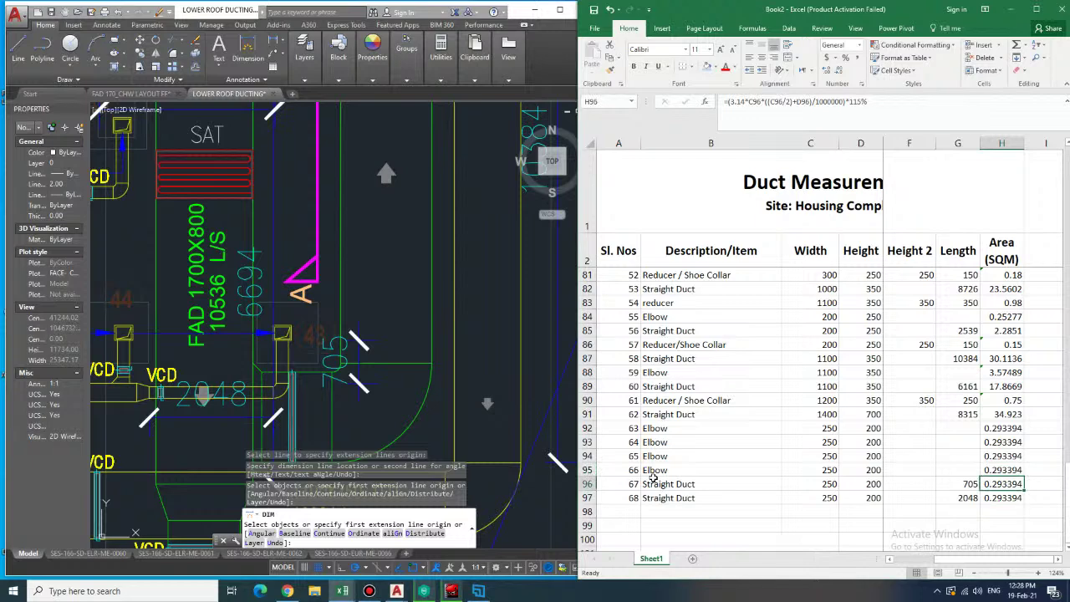
key(Up)
key(Up)
key(Up)
key(Up)
key(Up)
key(Up)
key(Up)
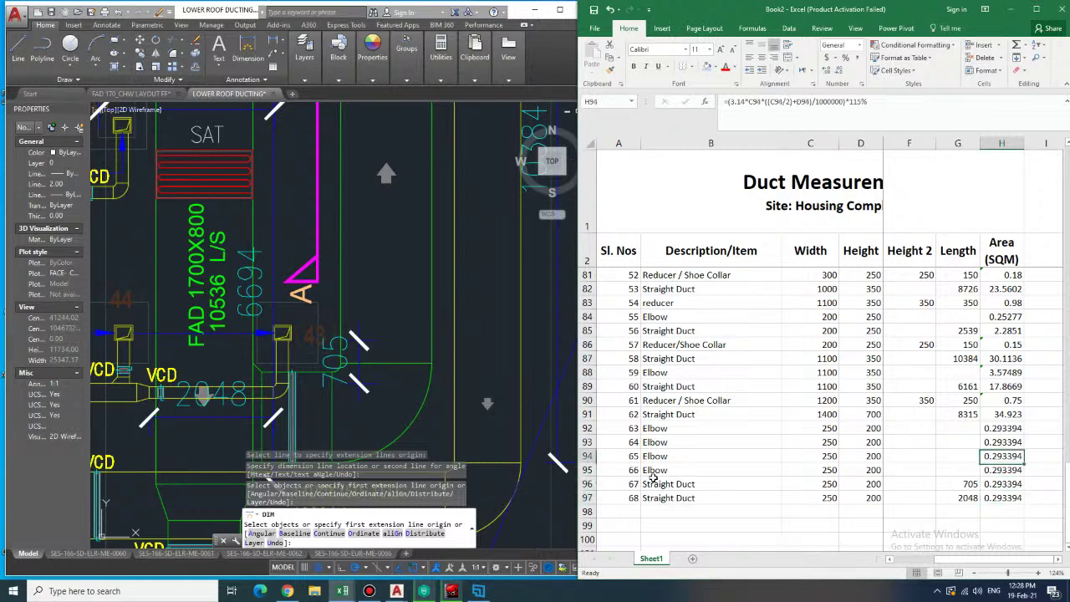
key(ctrl+c)
key(Down)
key(Down)
key(Down)
key(Down)
key(Down)
key(Down)
key(Down)
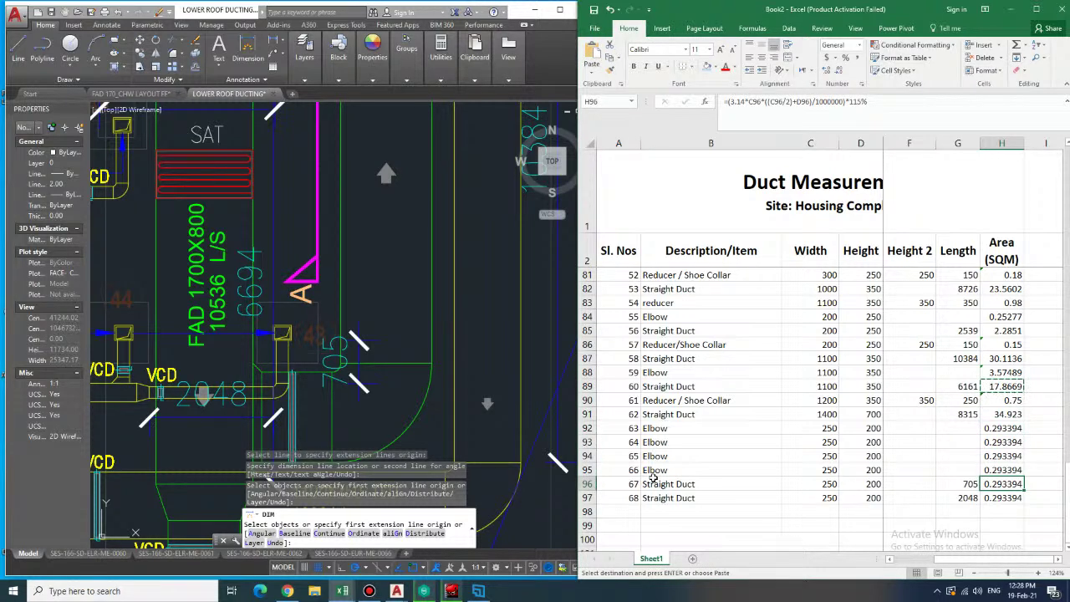
key(ctrl+v)
key(ctrl)
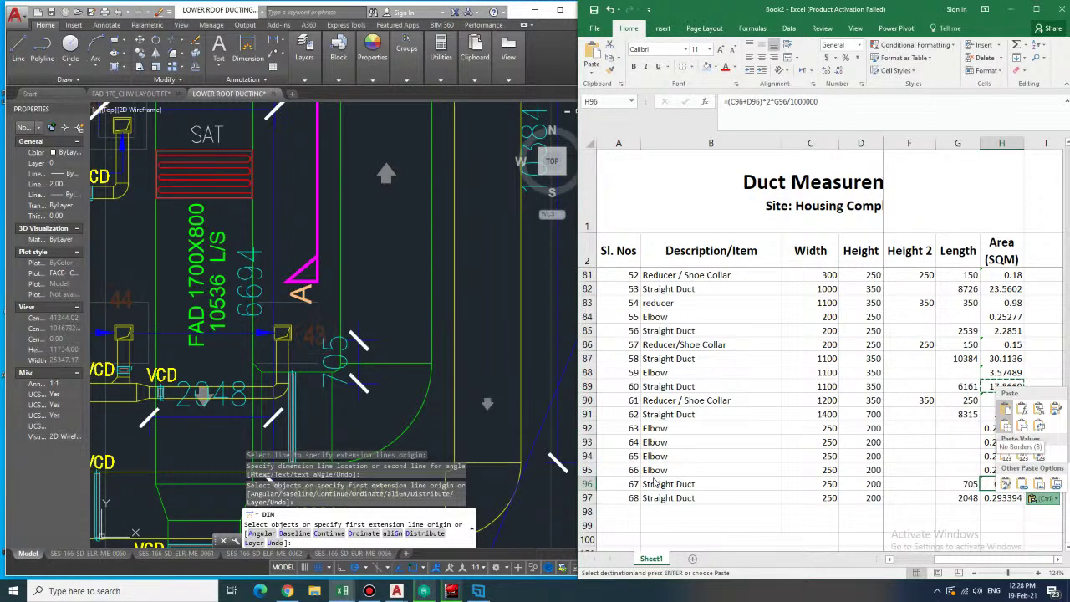
- Replace the elbow formula in H97 with the copied straight-duct area formula
key(Escape)
key(Down)
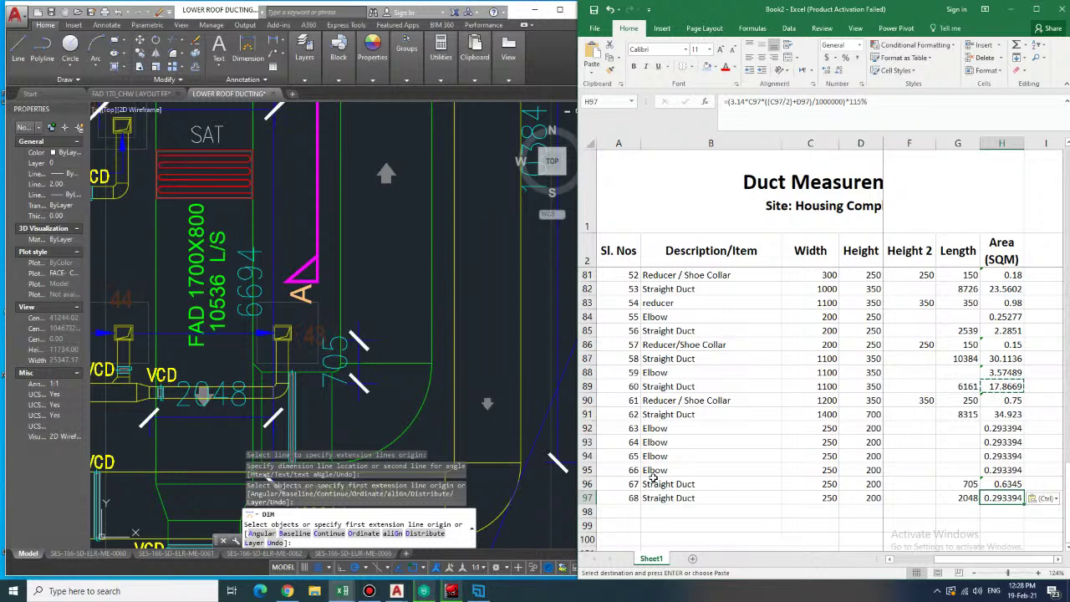
key(ctrl+Down)
key(Up)
key(Up)
key(Up)
key(Up)
key(Up)
key(Up)
key(Up)
key(Up)
key(Up)
key(Up)
key(Up)
key(Up)
key(Up)
key(Up)
key(Up)
key(Up)
key(Up)
key(Up)
key(Up)
key(Up)
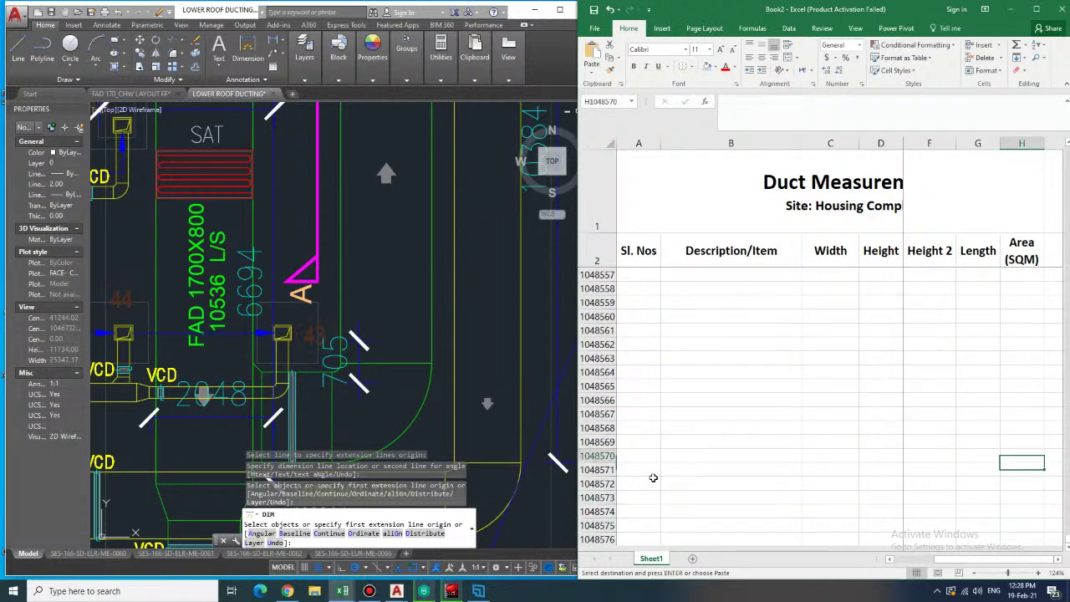
key(Up)
key(Up)
key(Up)
key(Up)
key(Up)
key(Up)
key(Up)
key(Up)
key(Up)
key(Up)
key(Up)
key(Up)
key(Up)
key(Up)
key(Up)
key(Up)
key(Up)
key(Up)
key(Up)
key(Up)
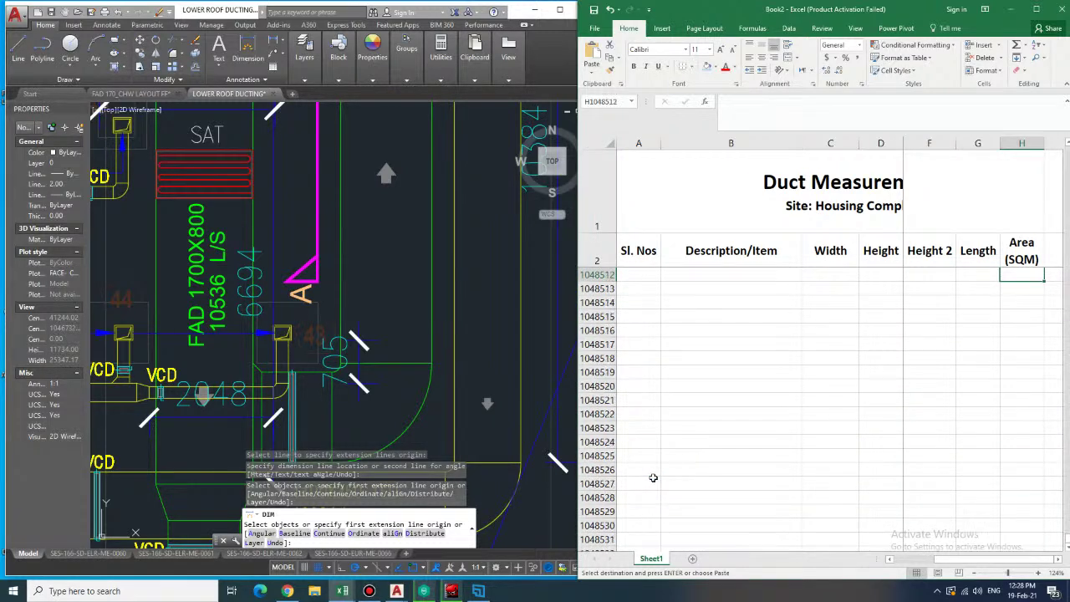
key(Up)
key(Up)
key(Up)
key(Up)
key(Up)
key(Up)
key(Up)
key(Up)
key(Up)
key(Up)
key(Up)
key(Up)
key(Up)
key(Up)
key(Up)
key(Up)
key(Up)
key(Up)
key(Up)
key(Up)
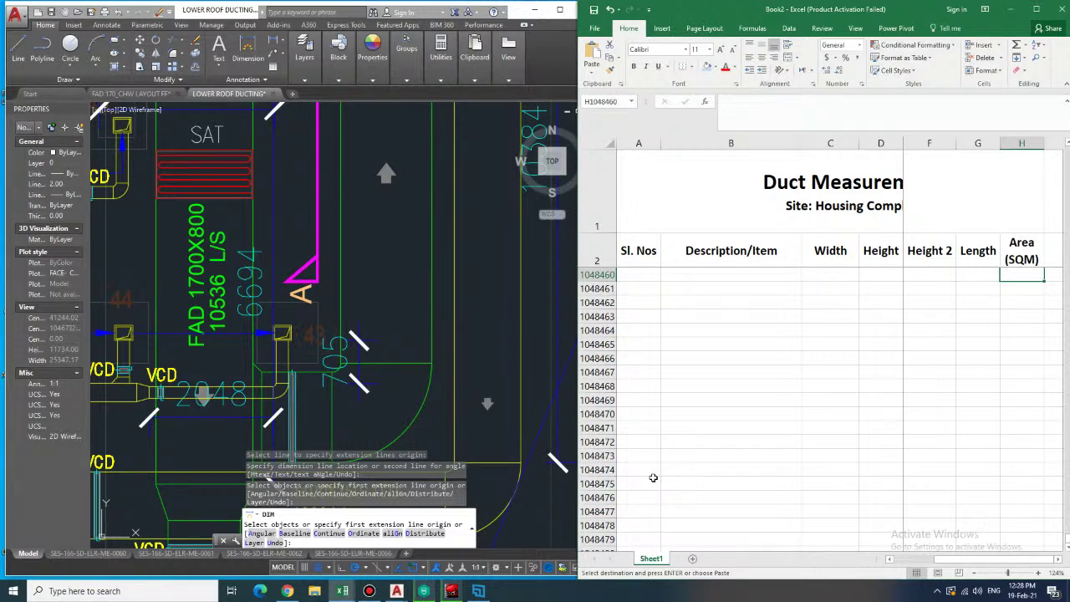
drag(1067, 541, 1057, 146)
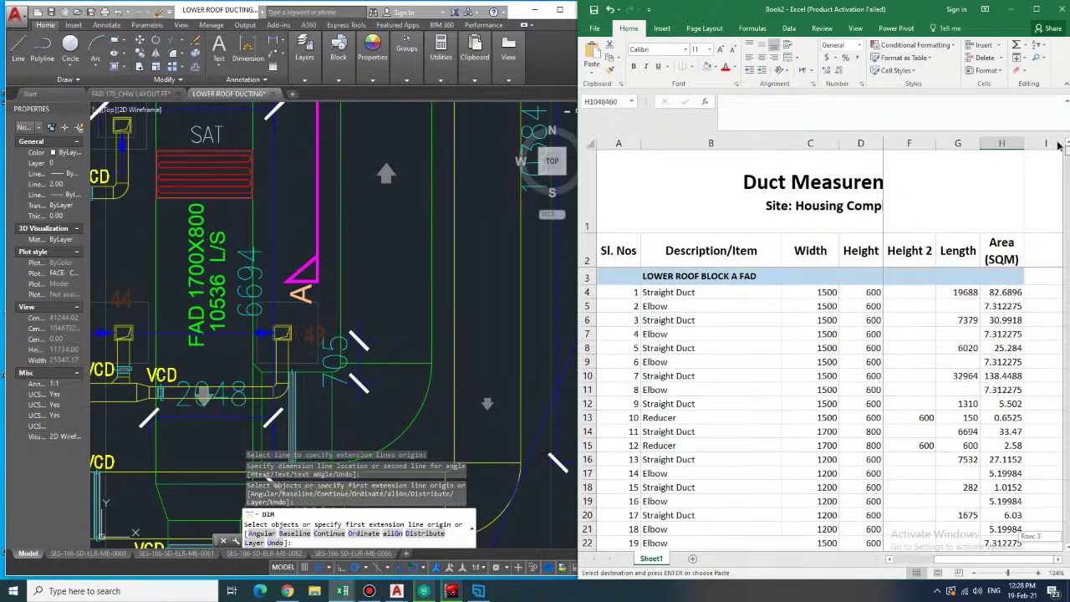
- Start row 98 with serial number 69 and the description reducer
scroll(913, 410, down, 20)
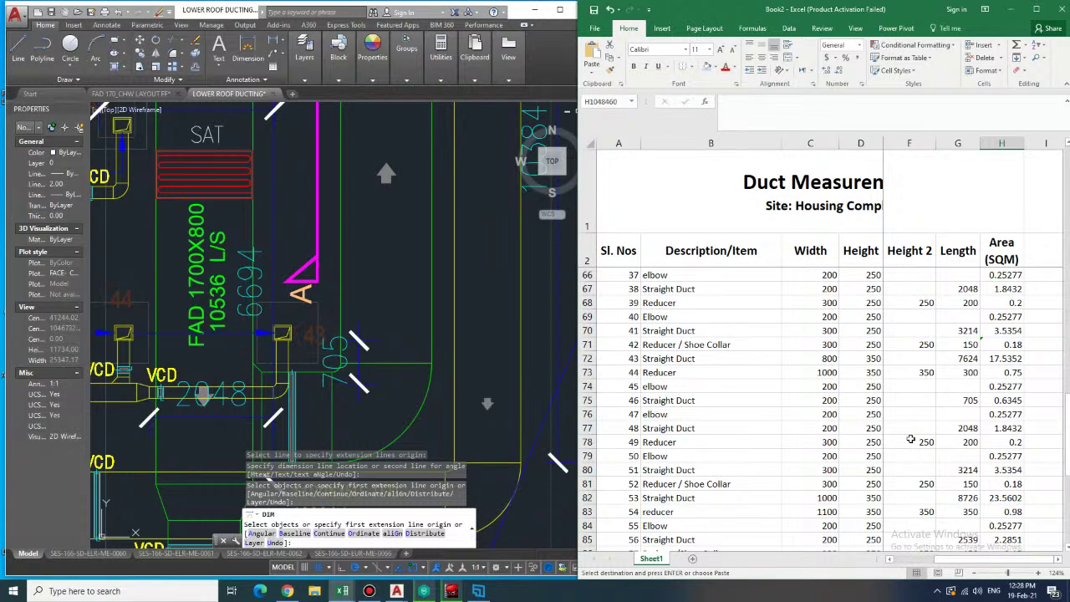
scroll(911, 439, down, 7)
click(1008, 428)
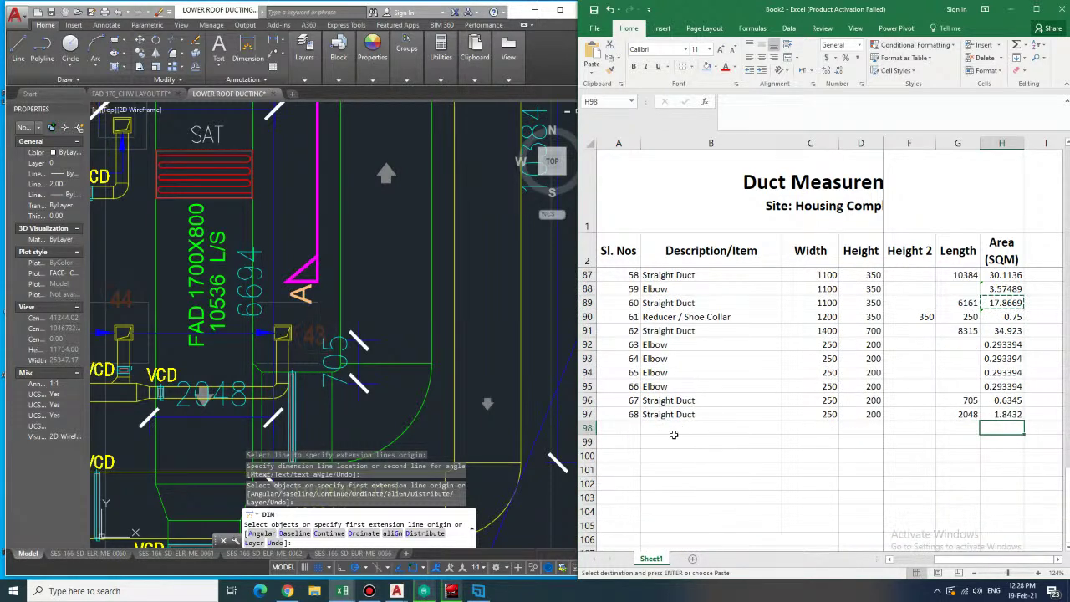
click(623, 427)
text(69)
key(Tab)
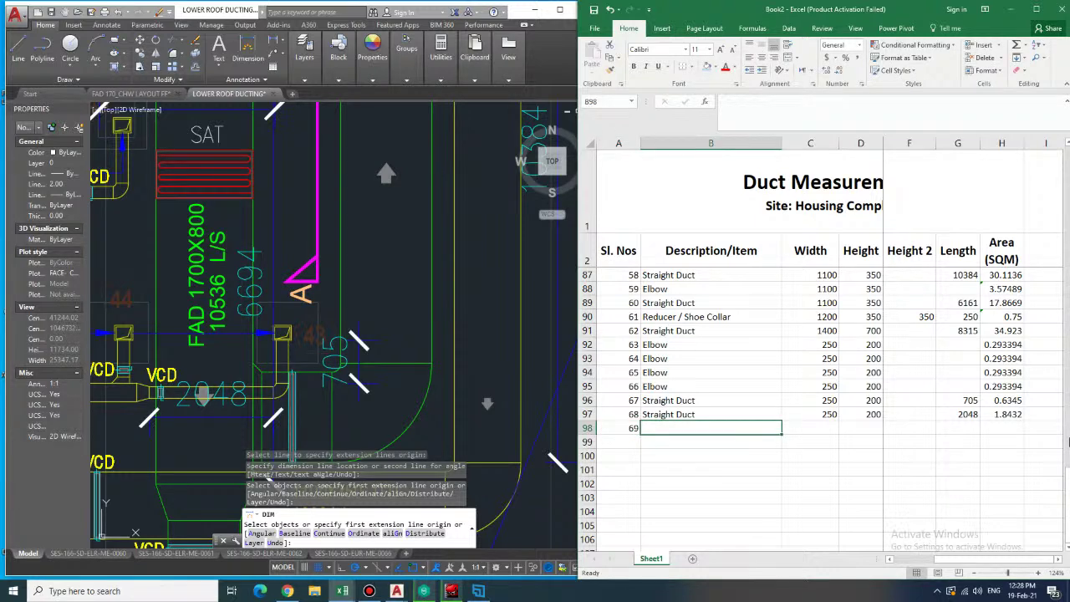
text(reducer)
key(Tab)
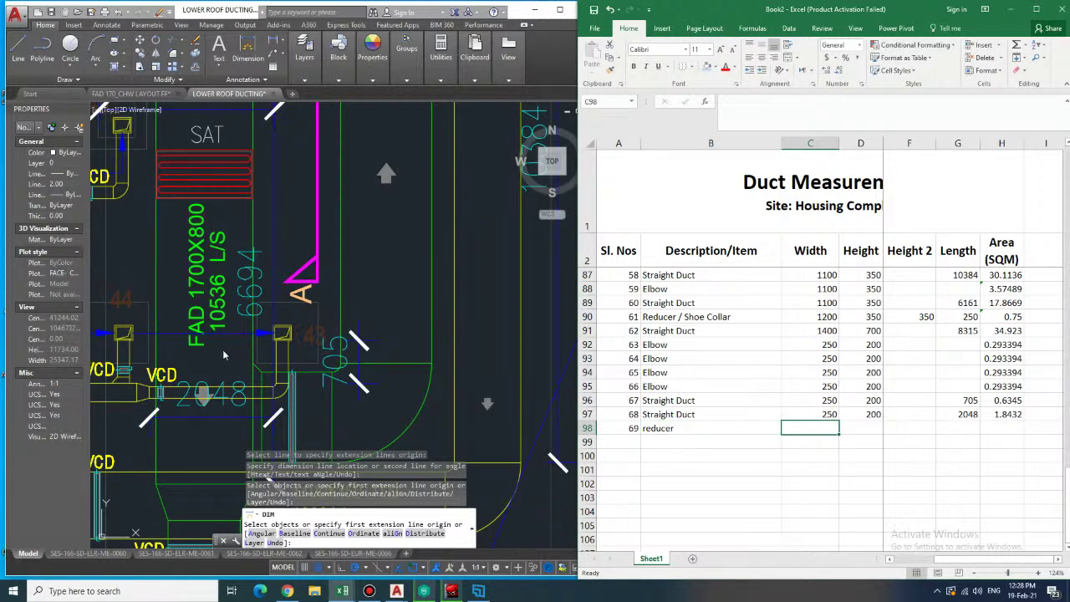
- In the AutoCAD drawing, dimension the width of the reducer's wide end on the branch duct below diffuser 44
click(153, 399)
middle_drag(177, 374, 299, 368)
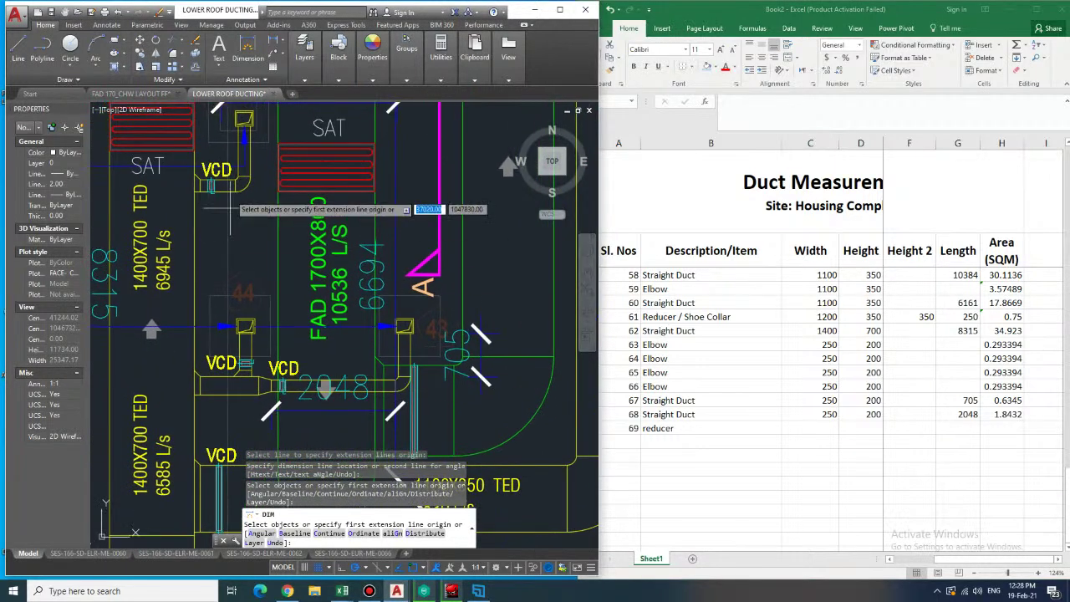
click(248, 48)
middle_drag(244, 390, 394, 386)
scroll(393, 386, down, 2)
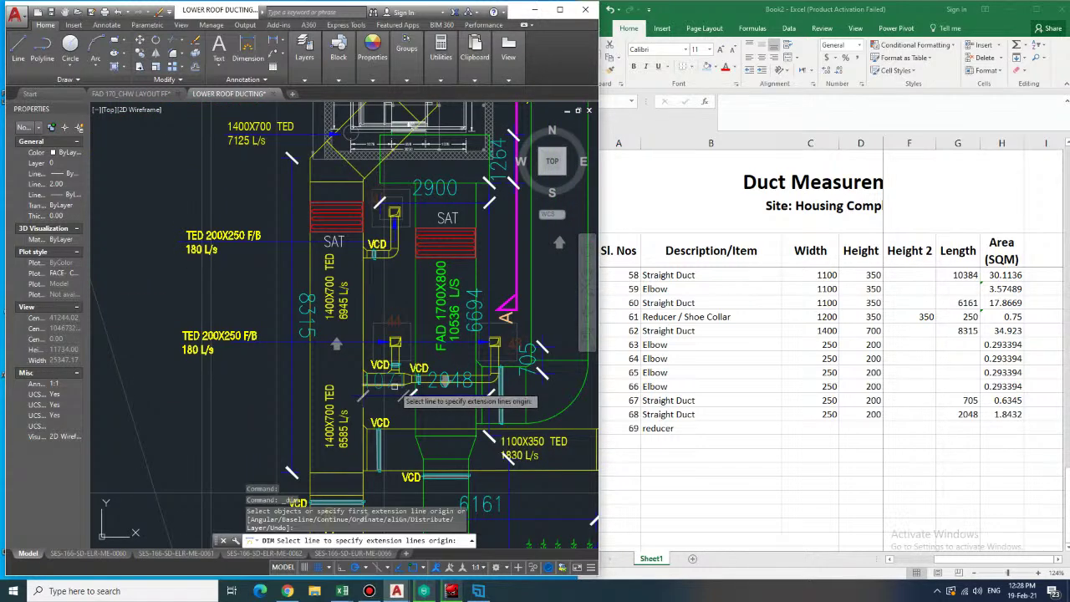
scroll(407, 391, up, 2)
scroll(418, 383, up, 2)
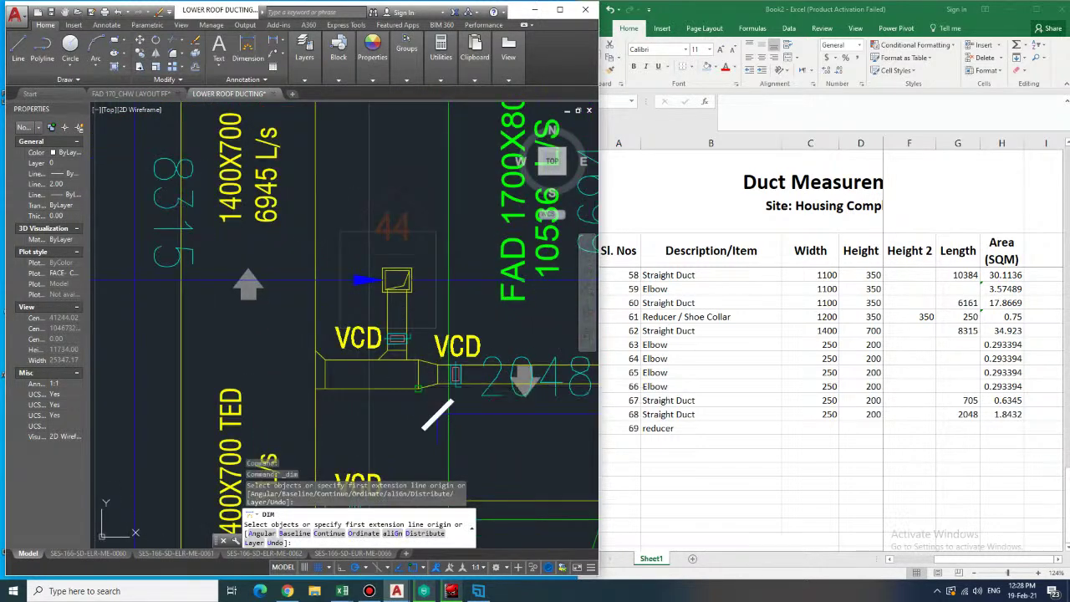
click(412, 382)
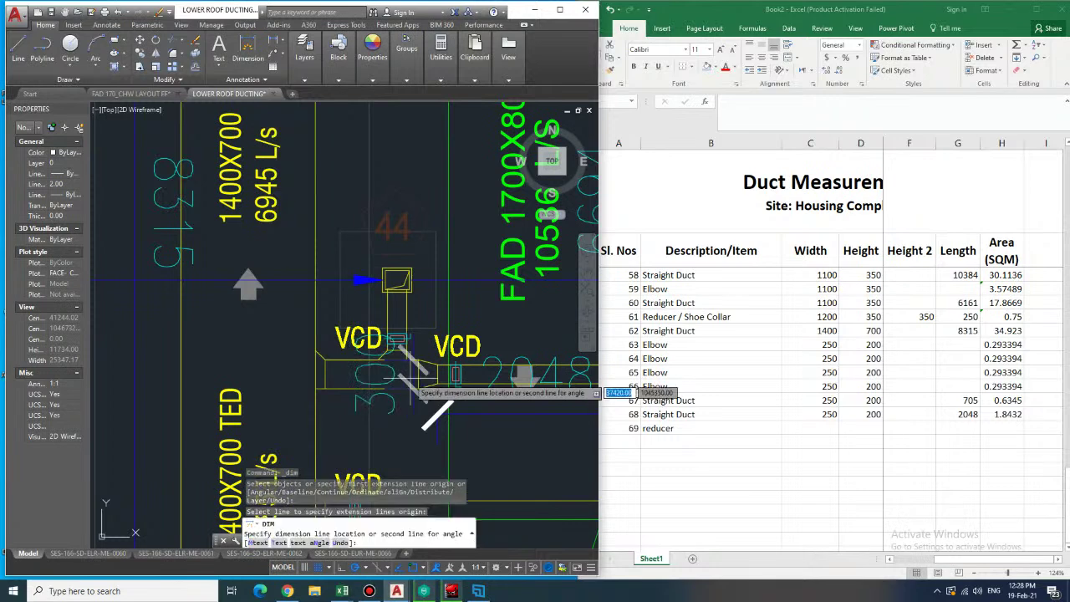
click(418, 386)
scroll(409, 387, down, 1)
scroll(381, 387, down, 1)
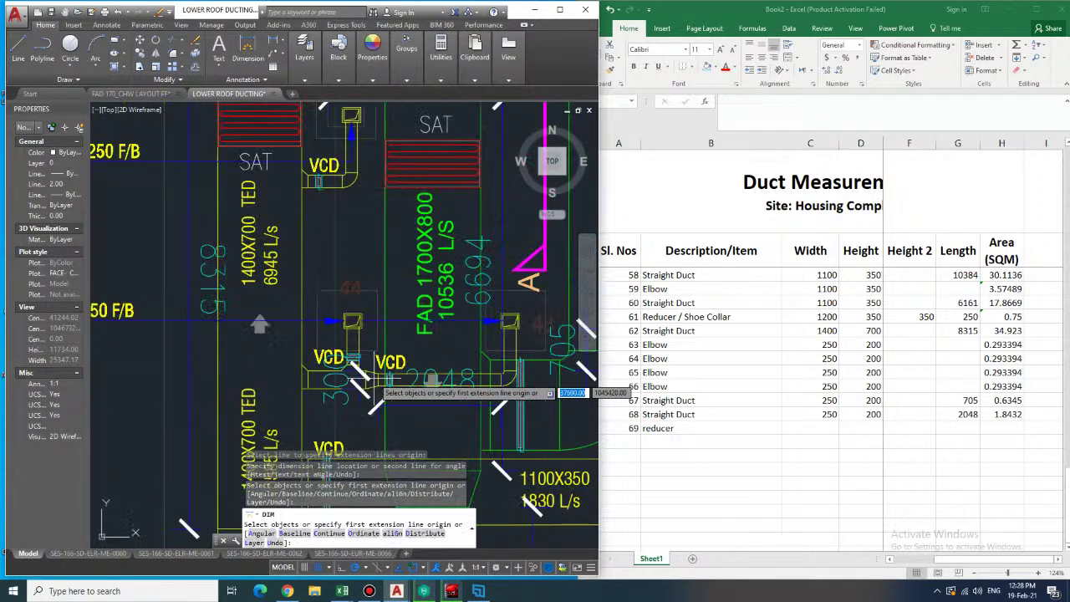
- In the AutoCAD drawing, dimension the length of the branch duct's reducer, placing the dimension below it
click(804, 428)
scroll(789, 393, up, 5)
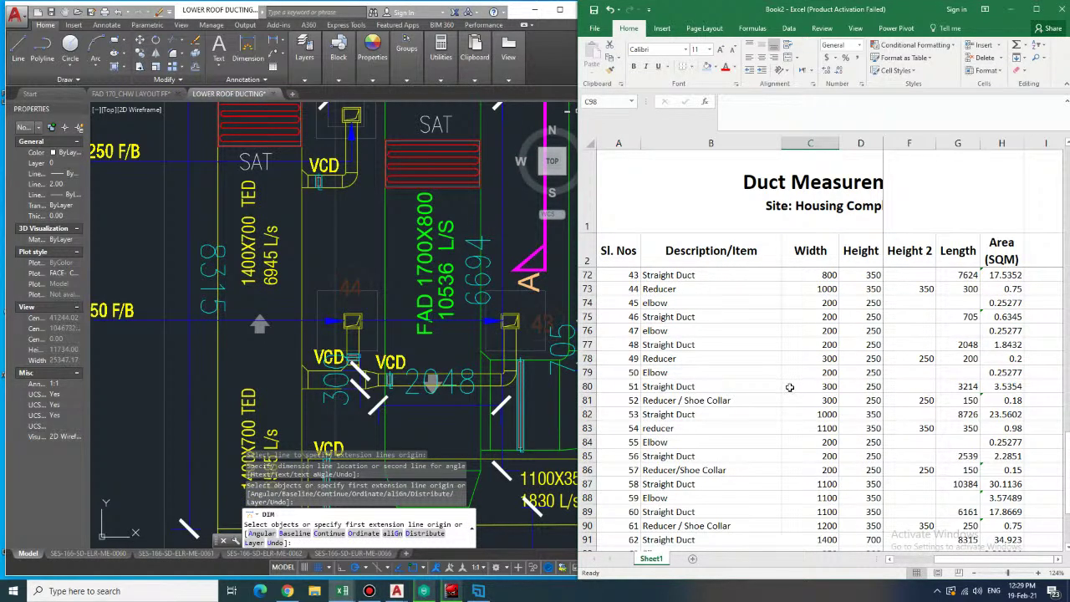
scroll(789, 386, down, 3)
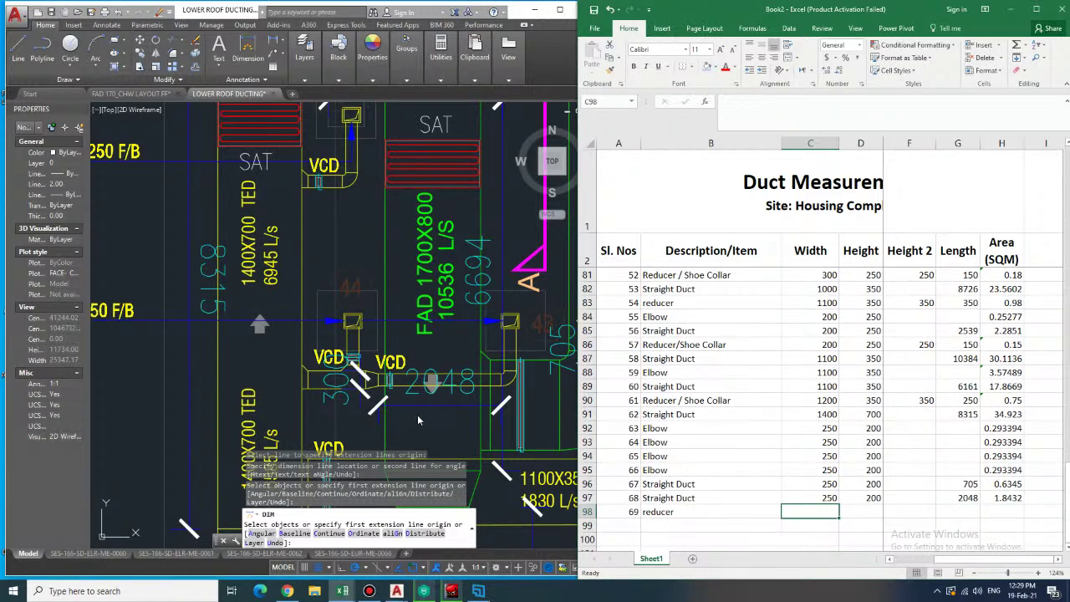
click(417, 418)
click(365, 387)
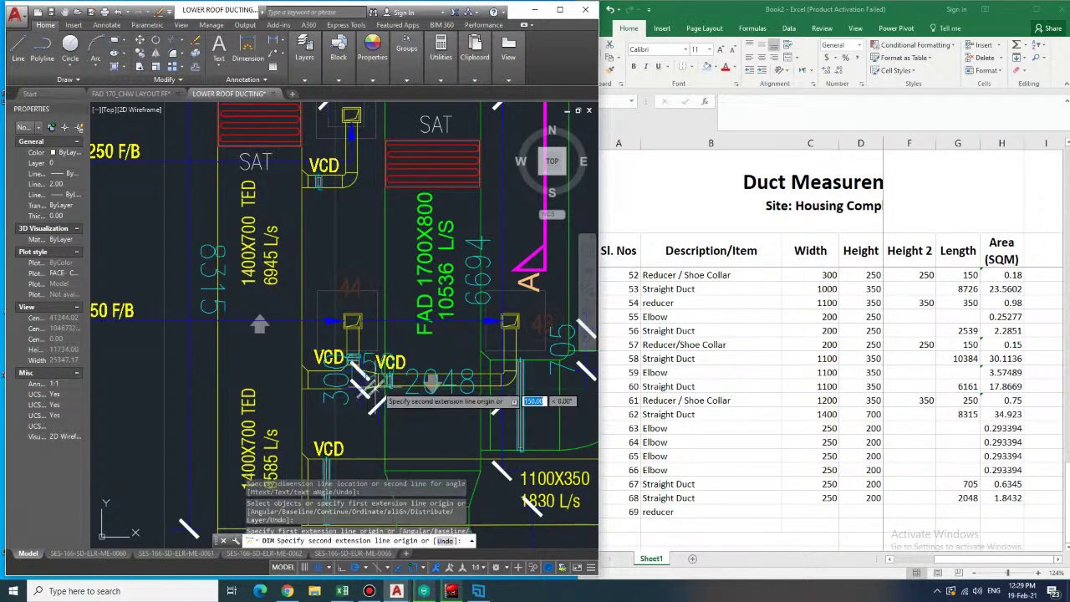
click(372, 399)
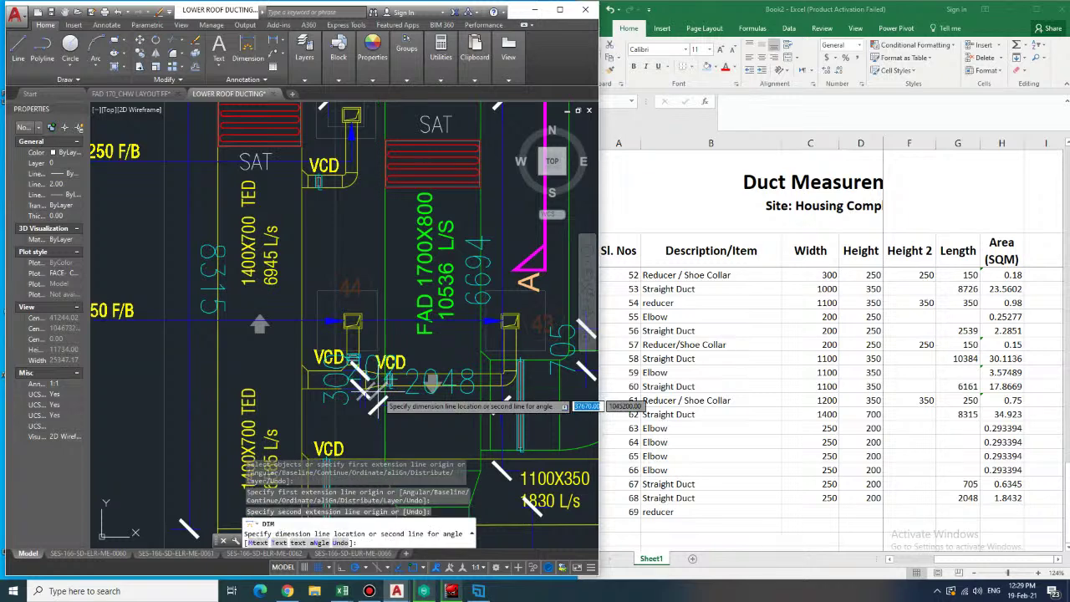
click(372, 403)
- In the Excel sheet, complete row 98 with width 300, height 250, width2 200, height 2 250 and length 200
click(823, 510)
text(300)
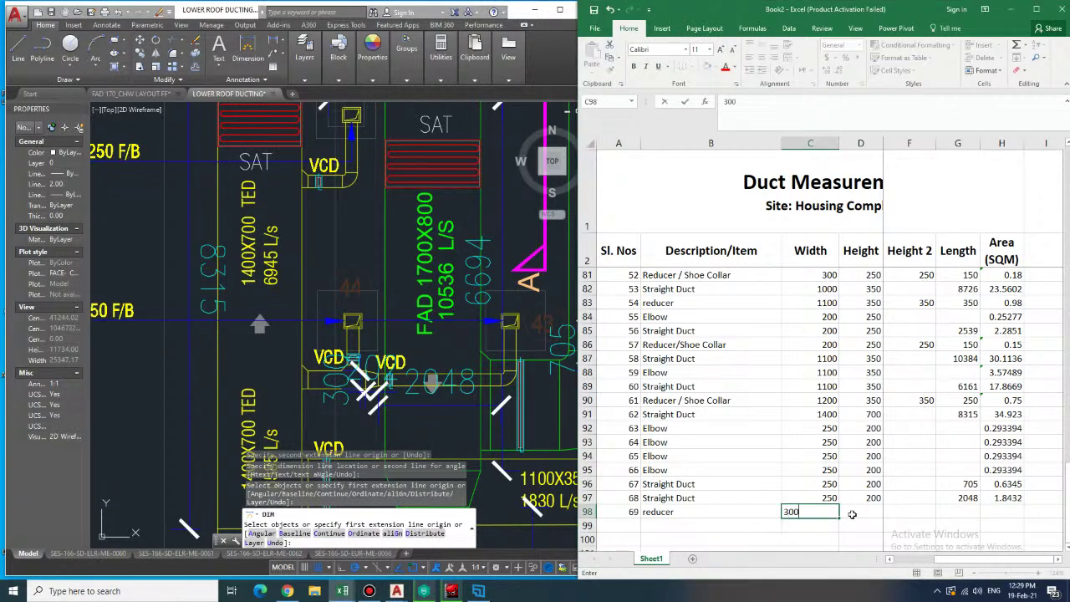
key(Tab)
text(250)
key(Tab)
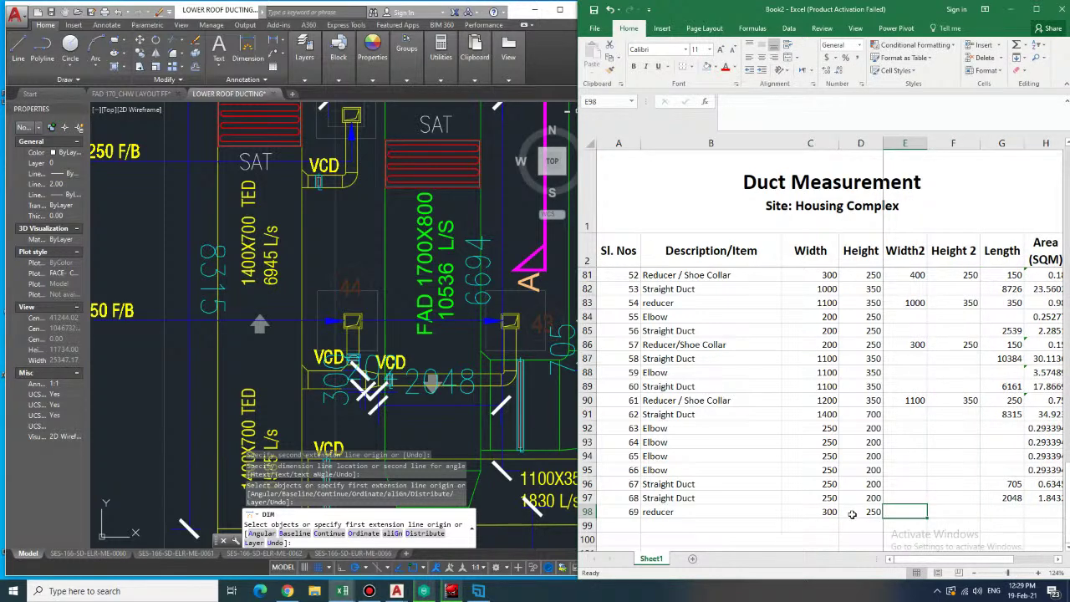
text(2)
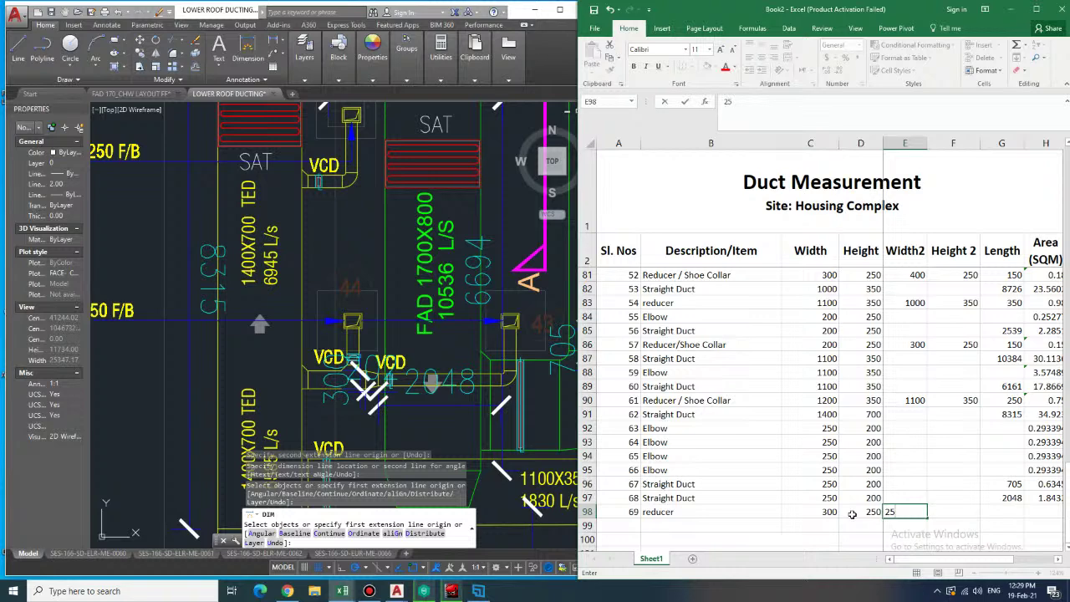
text(00)
key(Tab)
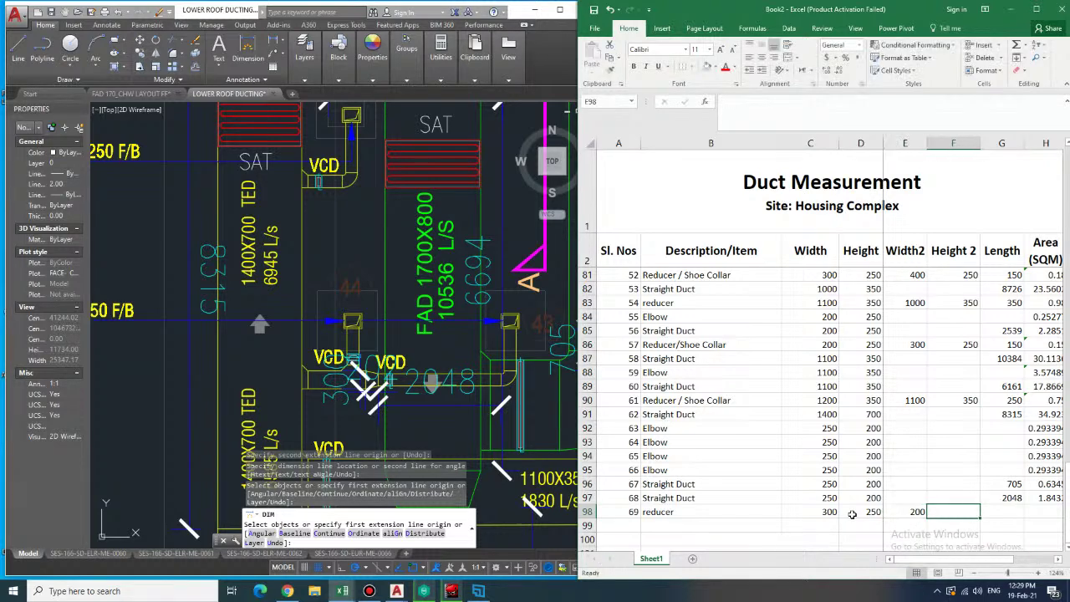
text(250)
key(Tab)
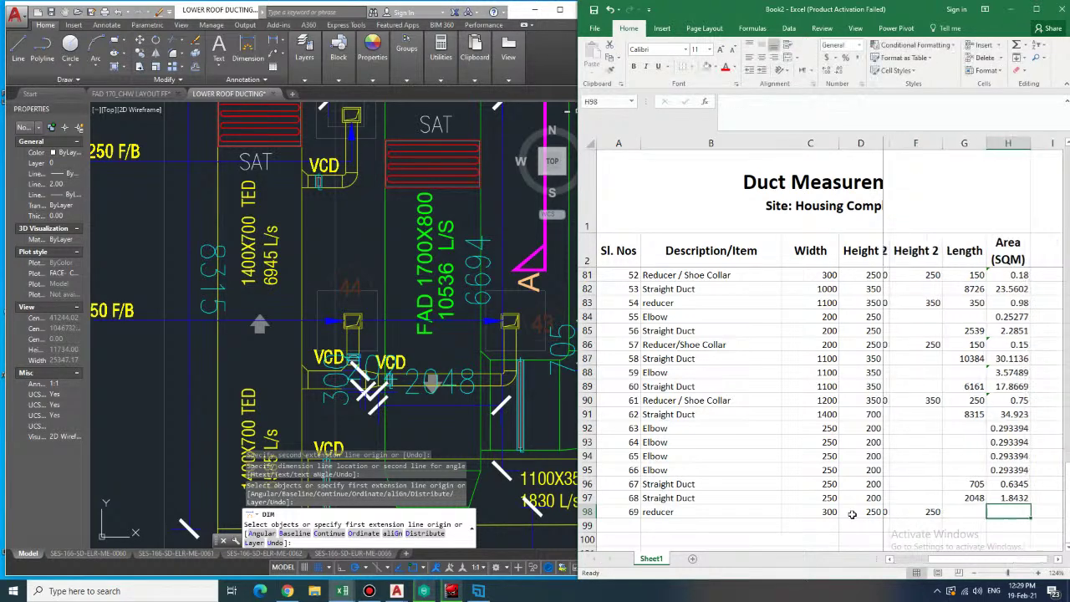
text(200)
key(Tab)
- Copy the reducer area formula from H90 into H98
key(Up)
key(Up)
key(Up)
key(Up)
key(Up)
key(Up)
key(Up)
key(Up)
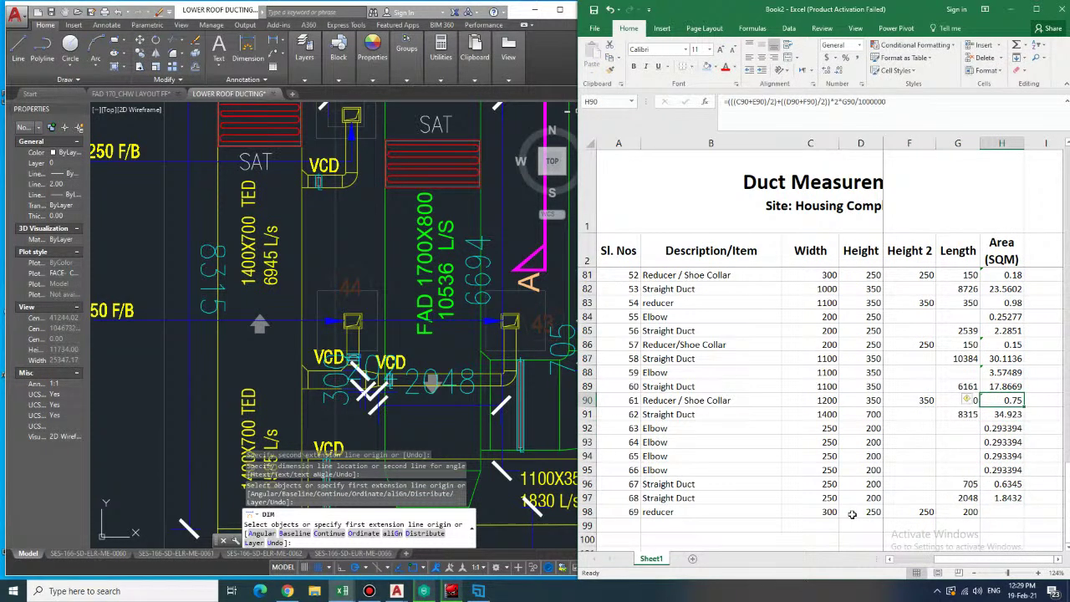
key(Up)
key(Up)
key(Up)
key(Up)
key(Down)
key(Down)
key(Down)
key(Down)
key(ctrl+c)
key(Down)
key(Down)
key(Down)
key(Down)
key(Down)
key(Down)
key(Down)
key(Down)
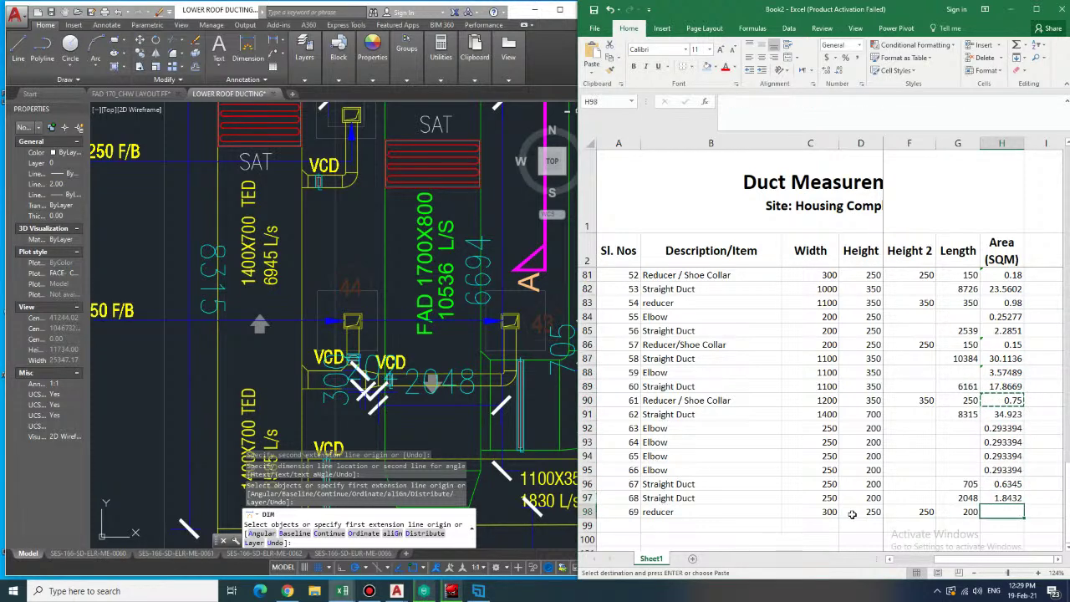
key(ctrl+v)
- Enter serial number 70 in row 99
key(Down)
key(Left)
key(Left)
key(Left)
key(Left)
key(Left)
key(Left)
key(Left)
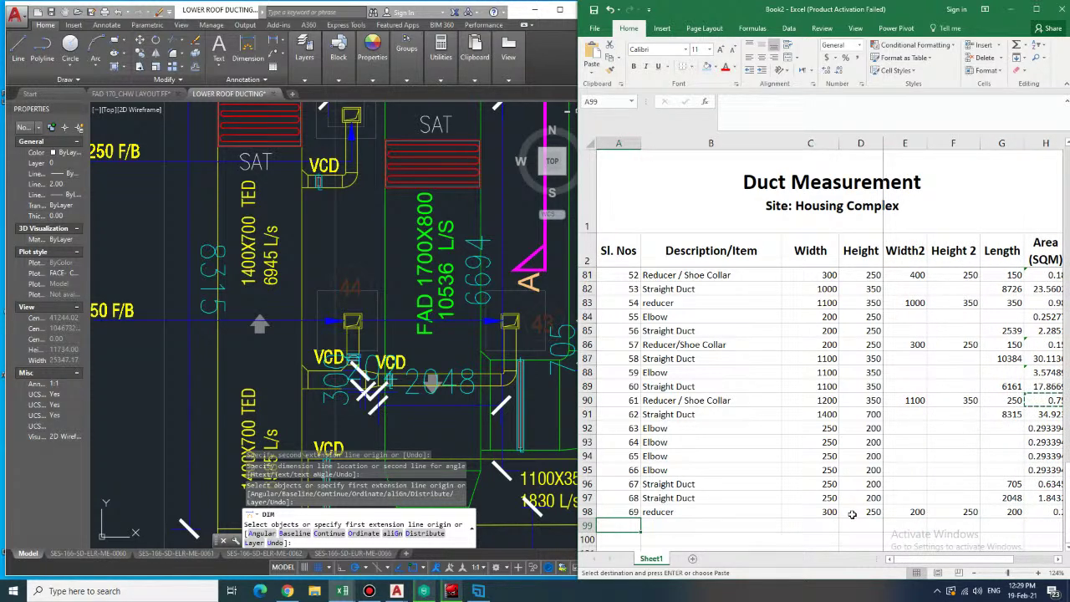
text(70)
key(Right)
key(Right)
key(Left)
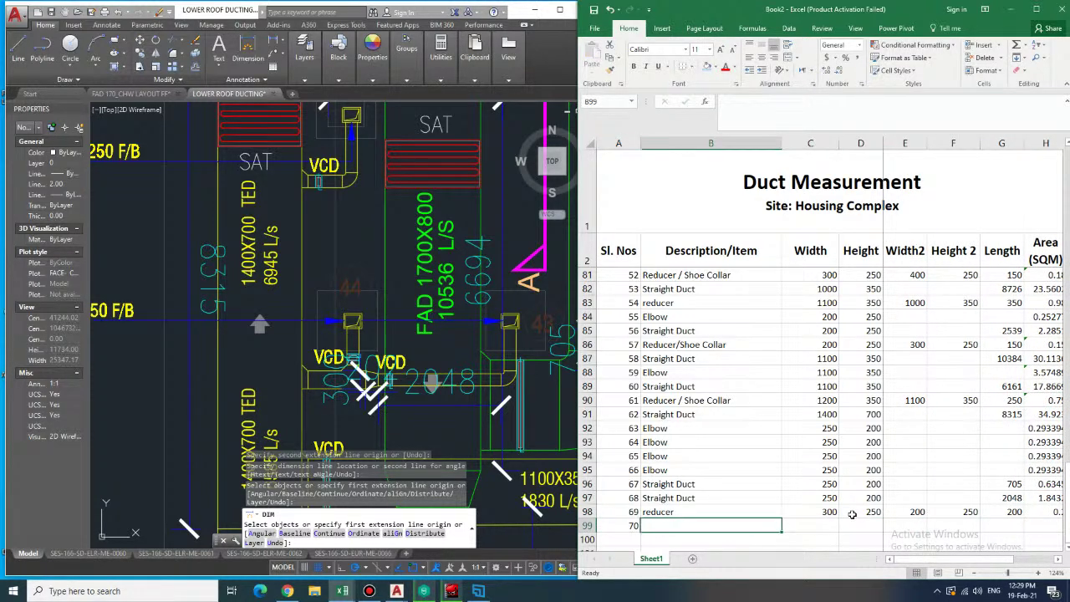
click(434, 407)
key(ctrl+x)
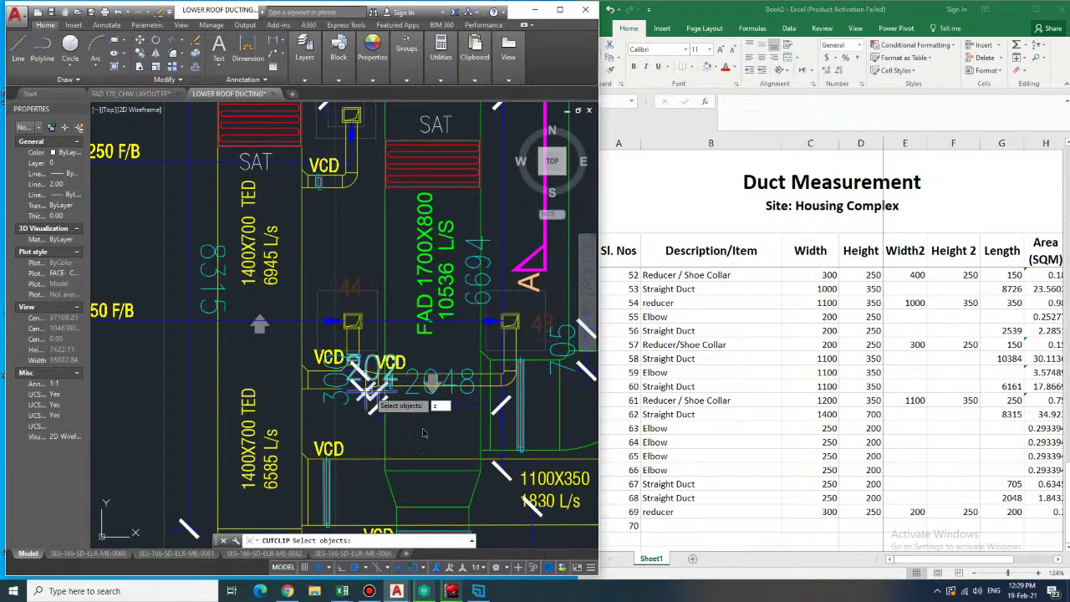
click(422, 429)
key(Escape)
key(ctrl+z)
key(ctrl+z)
key(Escape)
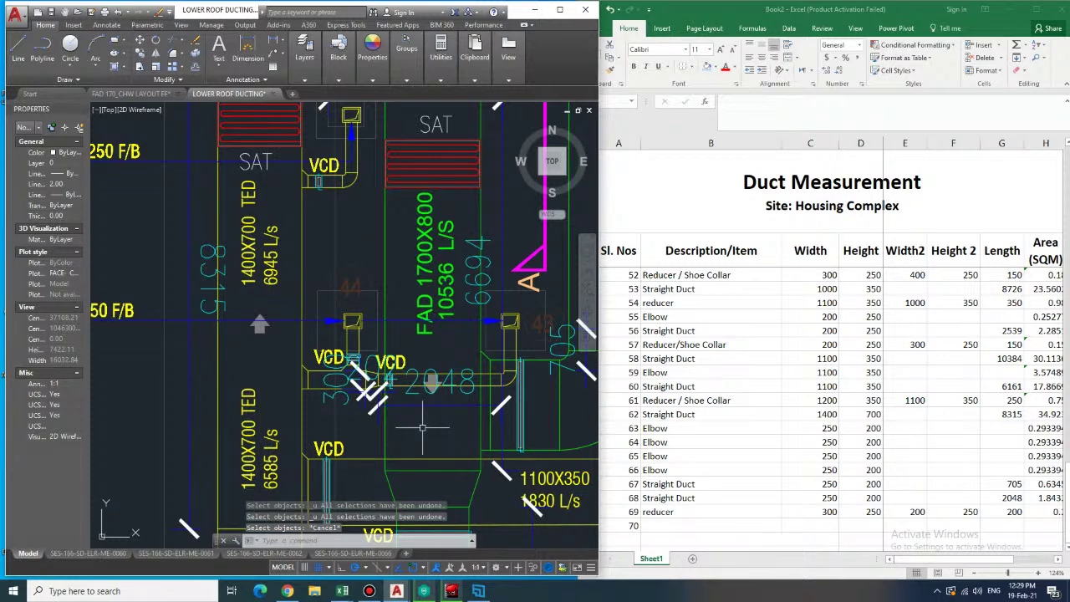
- In the AutoCAD drawing, undo the two dimensions placed on the branch duct's reducer
key(ctrl+z)
key(ctrl+z)
key(ctrl+z)
key(ctrl+z)
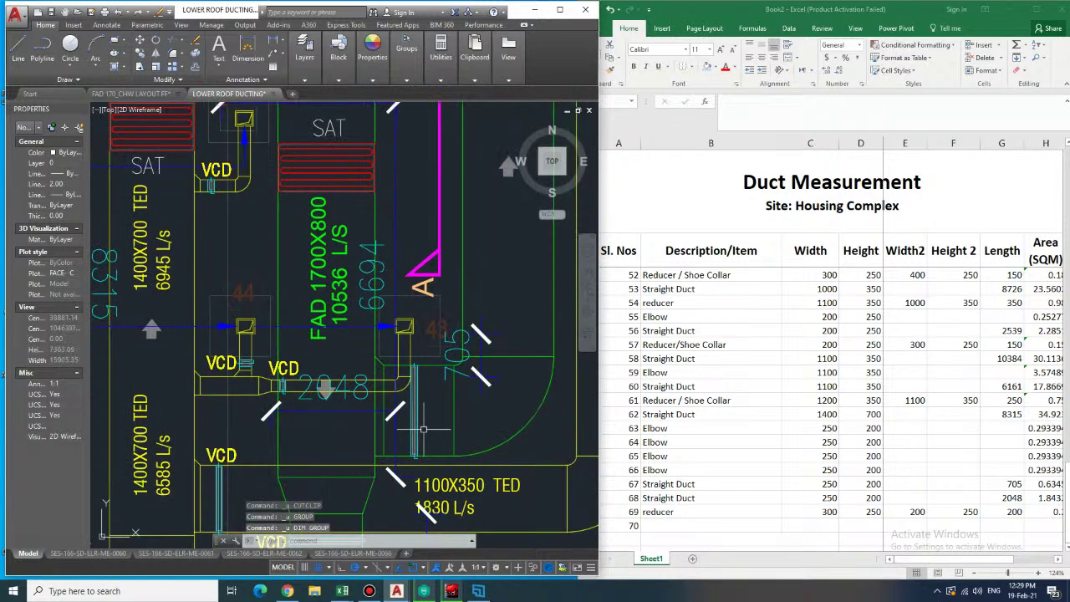
- Dimension the short horizontal duct between the 1400X700 TED duct and the reducer, placing the dimension below it
middle_drag(184, 387, 342, 381)
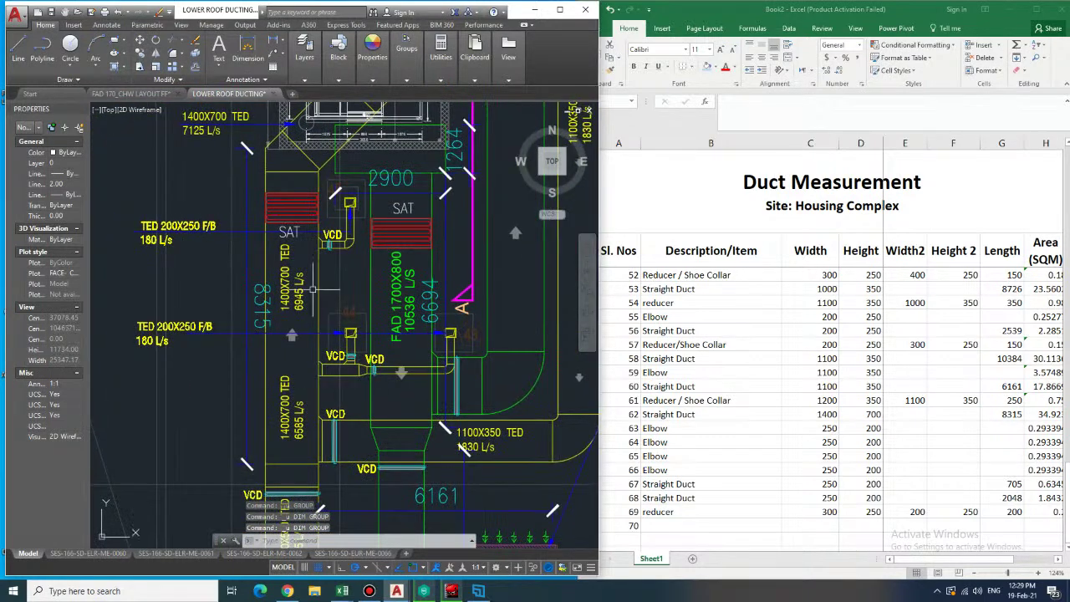
text(dim)
key(Return)
scroll(326, 368, up, 4)
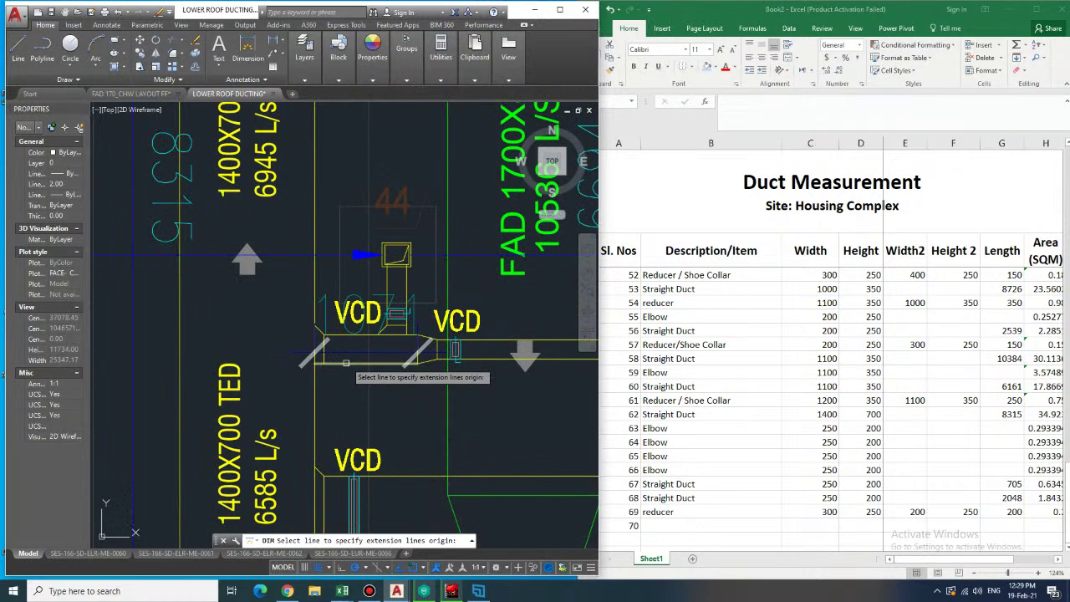
double_click(345, 362)
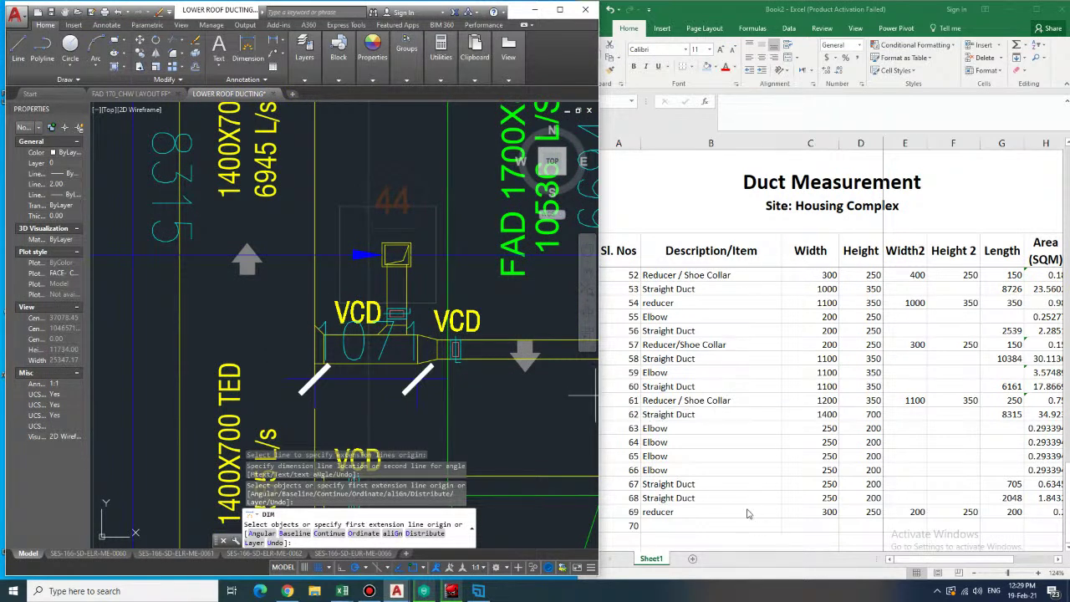
- In row 99 of the Excel sheet, enter a Straight Duct with width 300 and height 250
click(707, 526)
text(Straight Duct)
key(Tab)
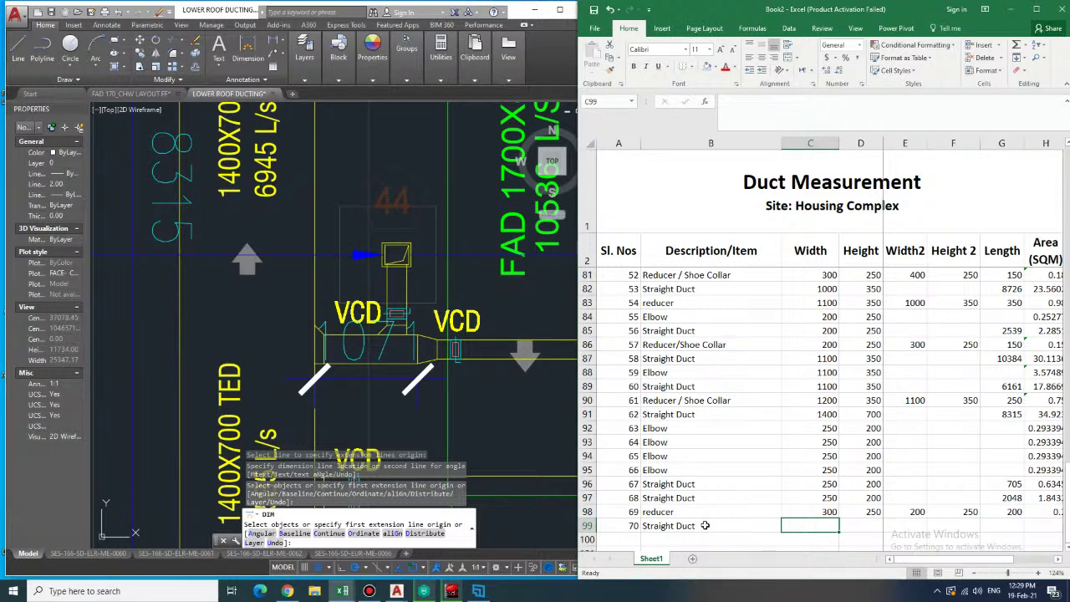
text(300)
key(Tab)
text(250)
key(Tab)
- Enter 1071 as the length of the straight duct in row 99
key(Tab)
key(Tab)
key(Right)
key(Left)
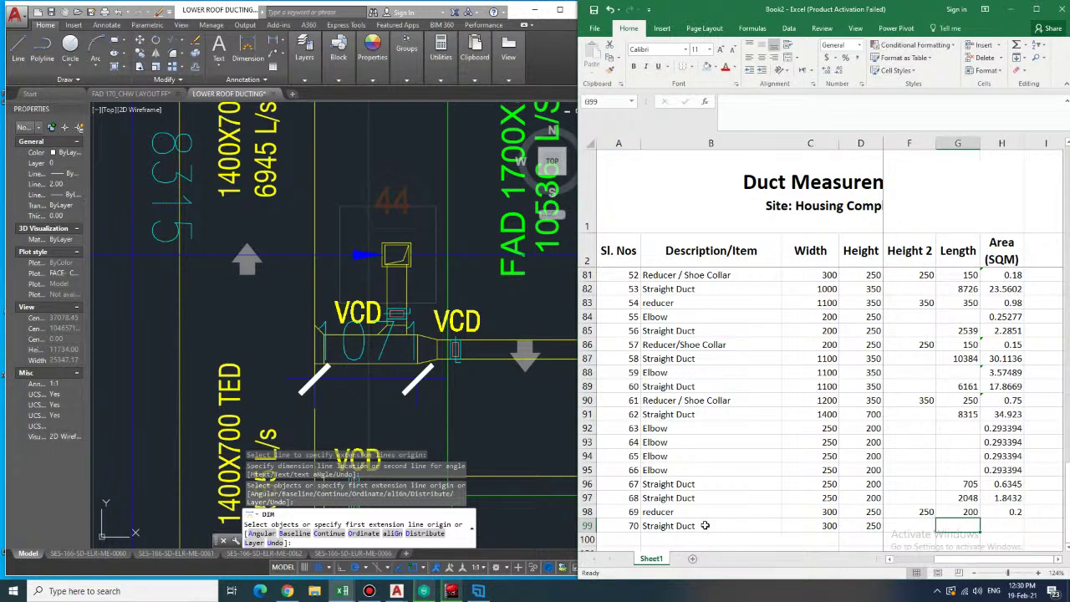
text(1071)
key(Tab)
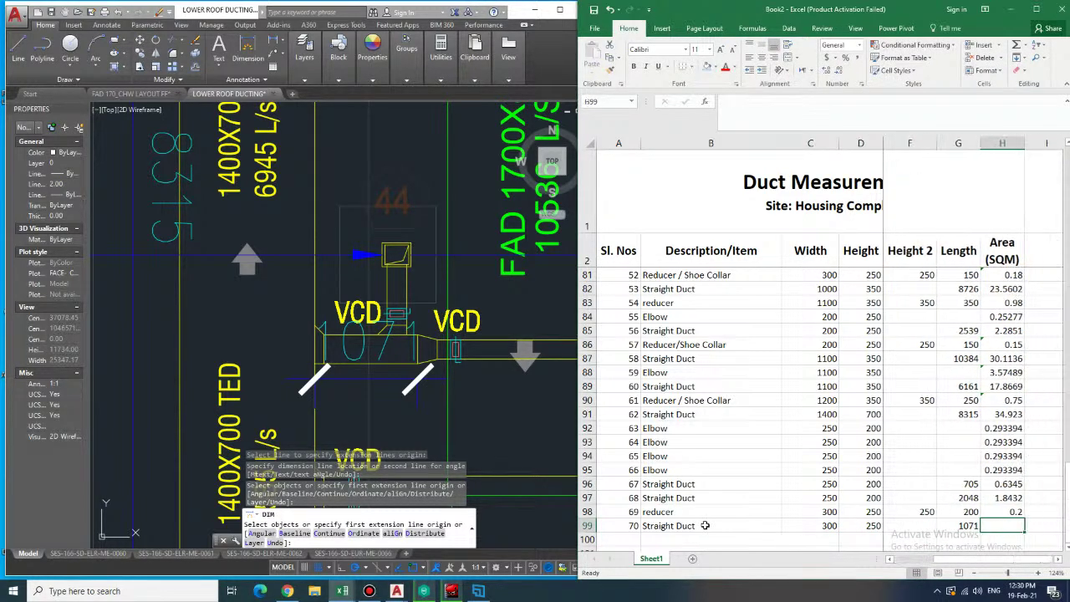
- Copy the straight duct area formula from H97 into H99
key(Up)
key(Up)
key(ctrl+c)
key(Down)
key(Down)
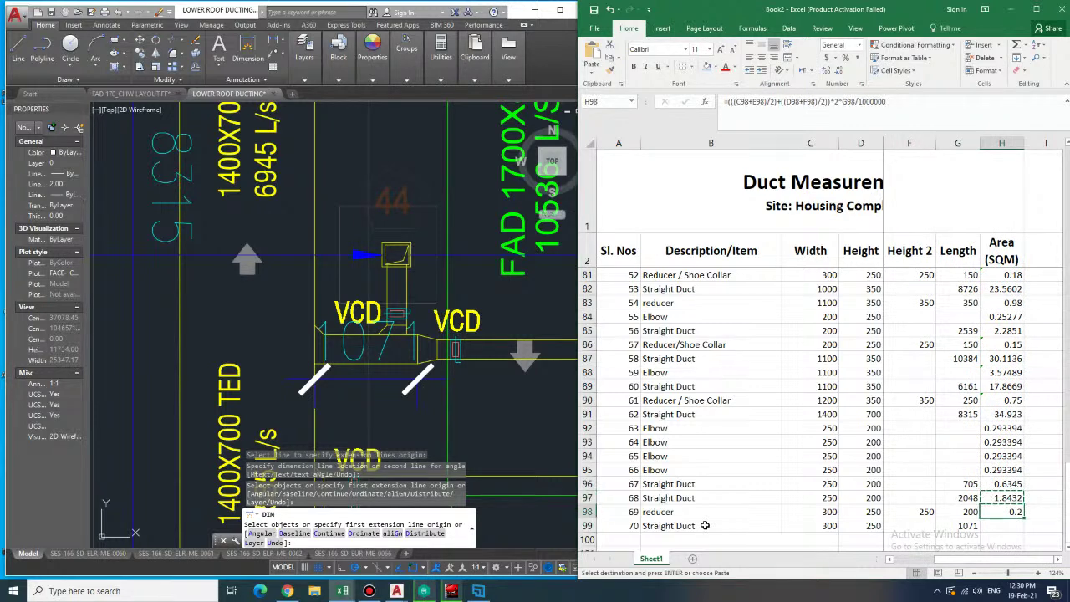
key(ctrl+v)
- Enter serial number 71 in row 100
key(Down)
key(Left)
key(Left)
key(Left)
key(Left)
key(Left)
key(Left)
key(Left)
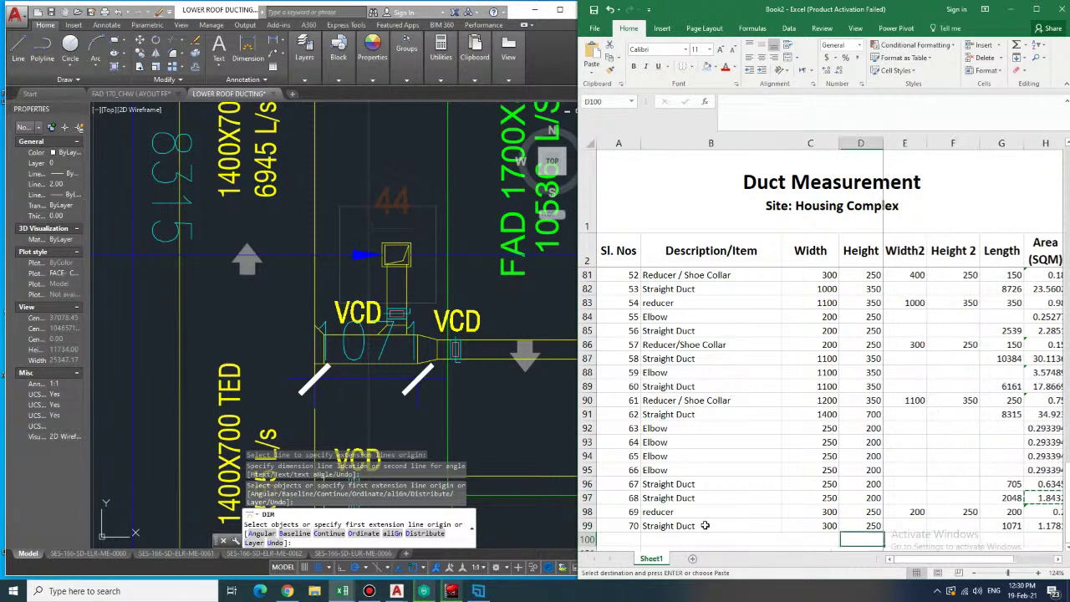
text(71)
key(Tab)
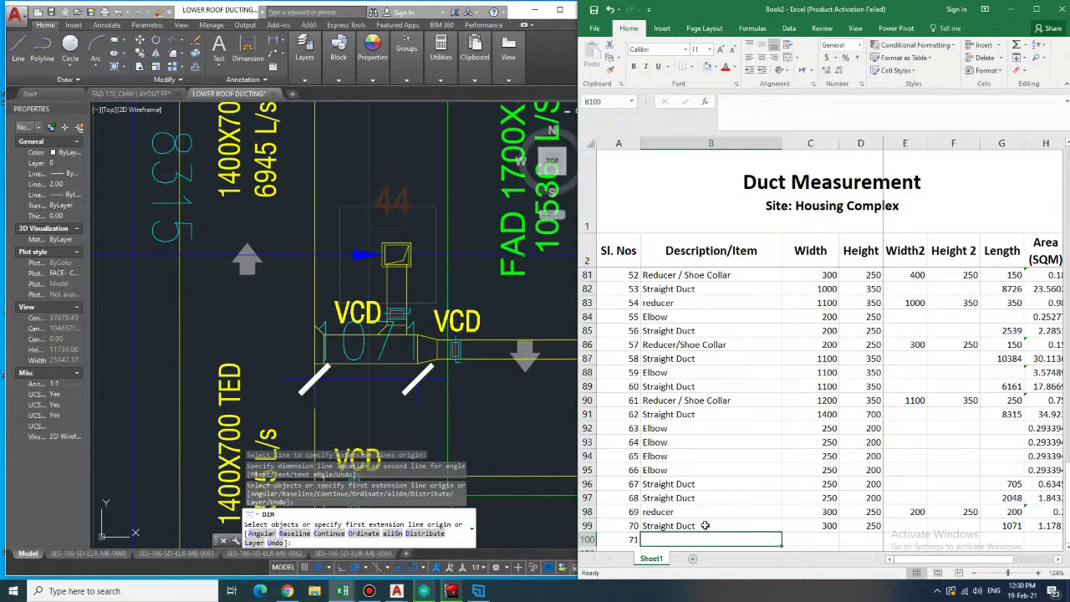
- Copy the Reducer / Shoe Collar description from B90 into B100
key(Up)
key(Up)
key(Up)
key(Up)
key(Up)
key(Up)
key(Up)
key(Up)
key(Up)
key(Up)
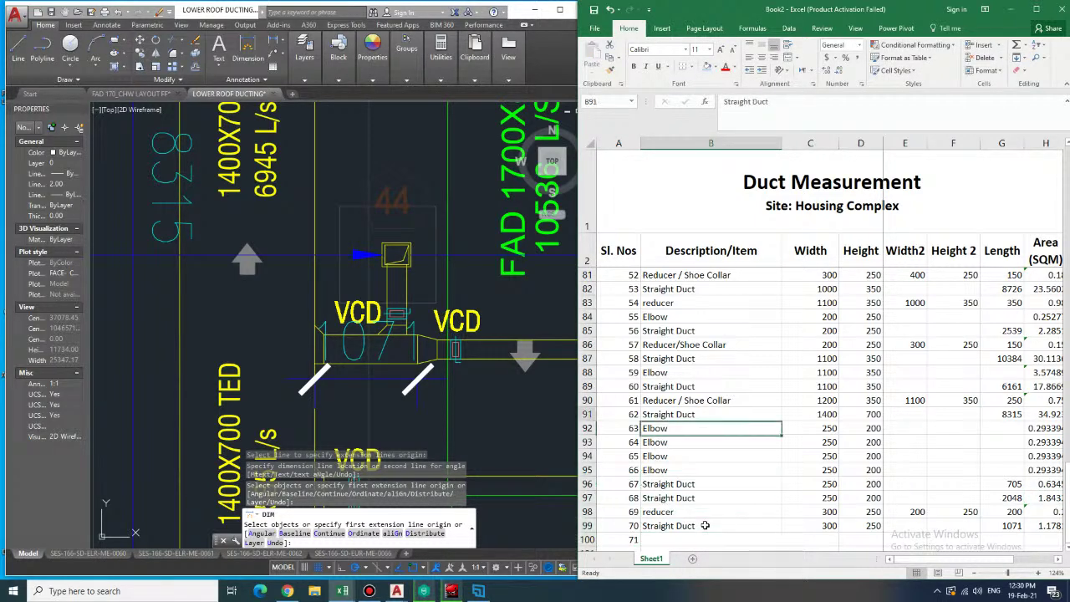
key(ctrl+c)
key(Down)
key(Down)
key(Down)
key(Down)
key(Down)
key(Down)
key(Down)
key(Down)
key(Down)
key(Down)
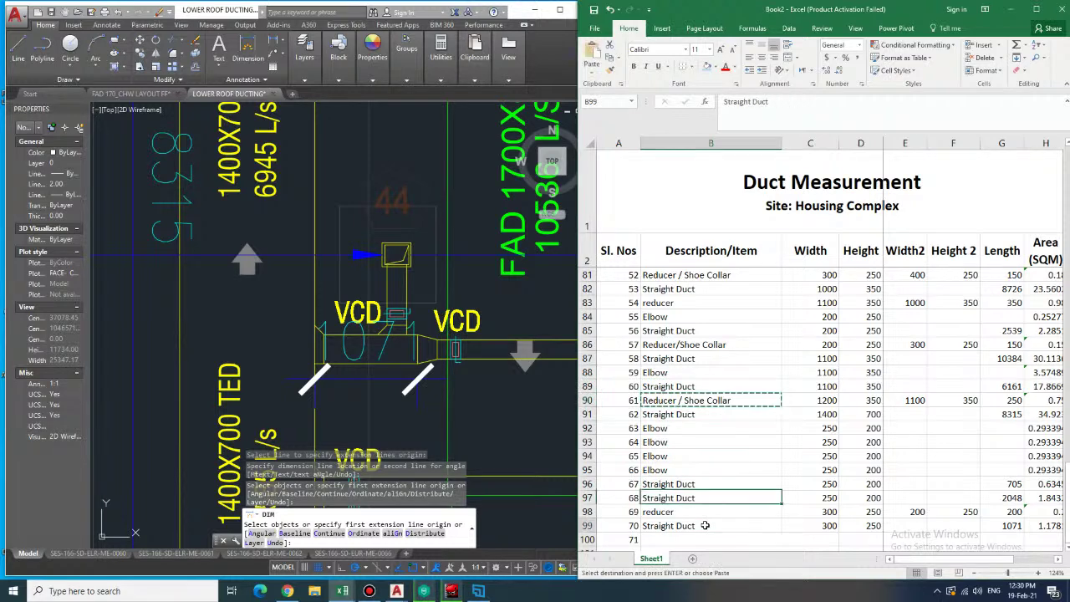
key(ctrl+v)
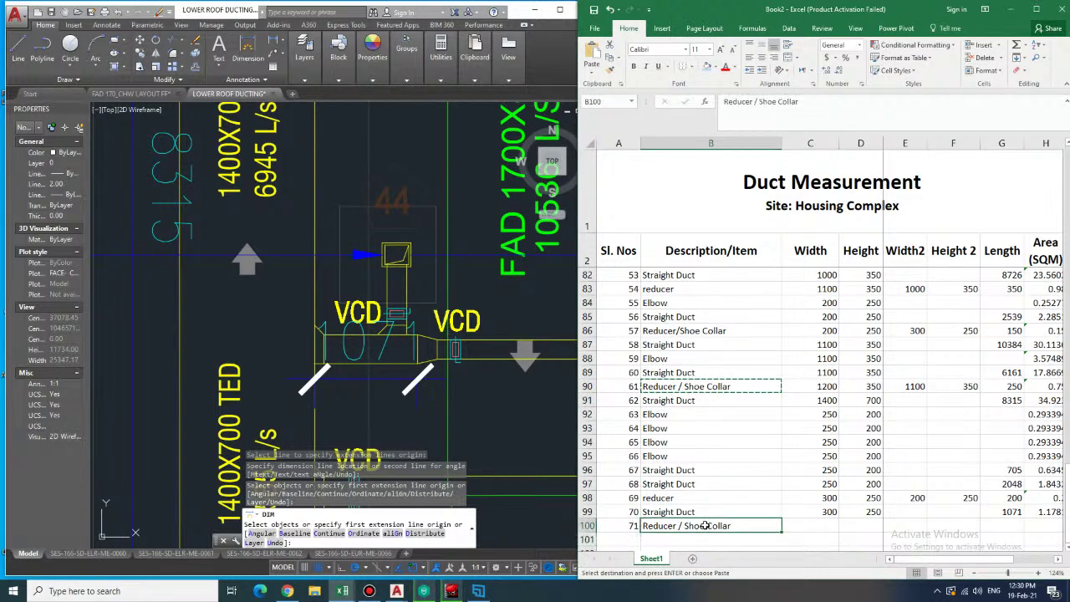
key(Tab)
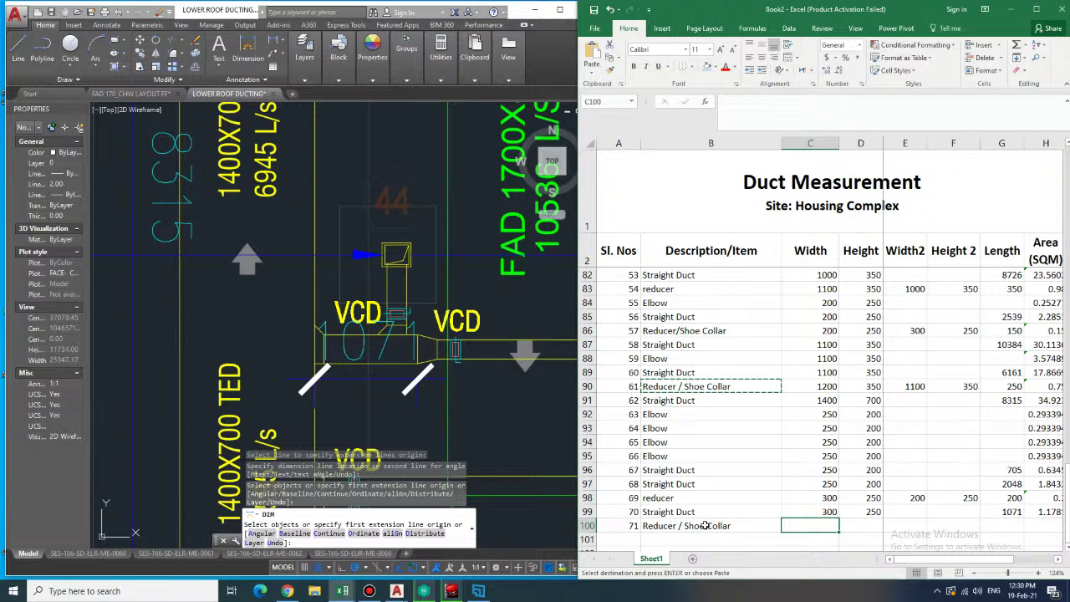
- Set the row 100 reducer's width to 400 and height to 250
text(400)
key(Tab)
text(250)
key(Tab)
- Complete the row 100 reducer's dimensions with Width2 300, Height 2 250 and length 150
key(Tab)
key(Tab)
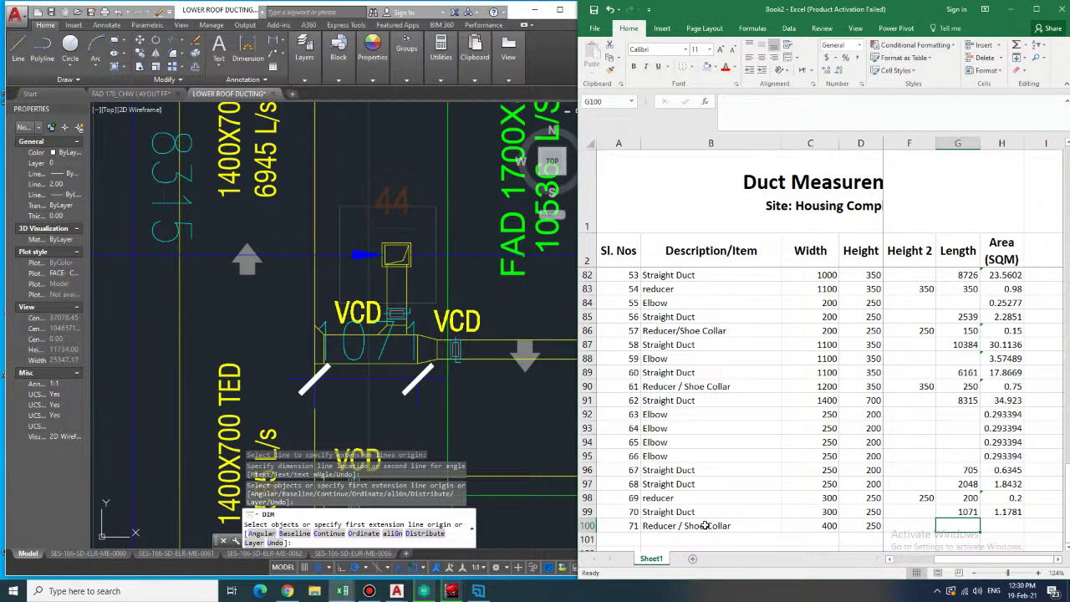
key(Left)
key(Left)
key(Left)
key(Left)
key(Right)
key(Right)
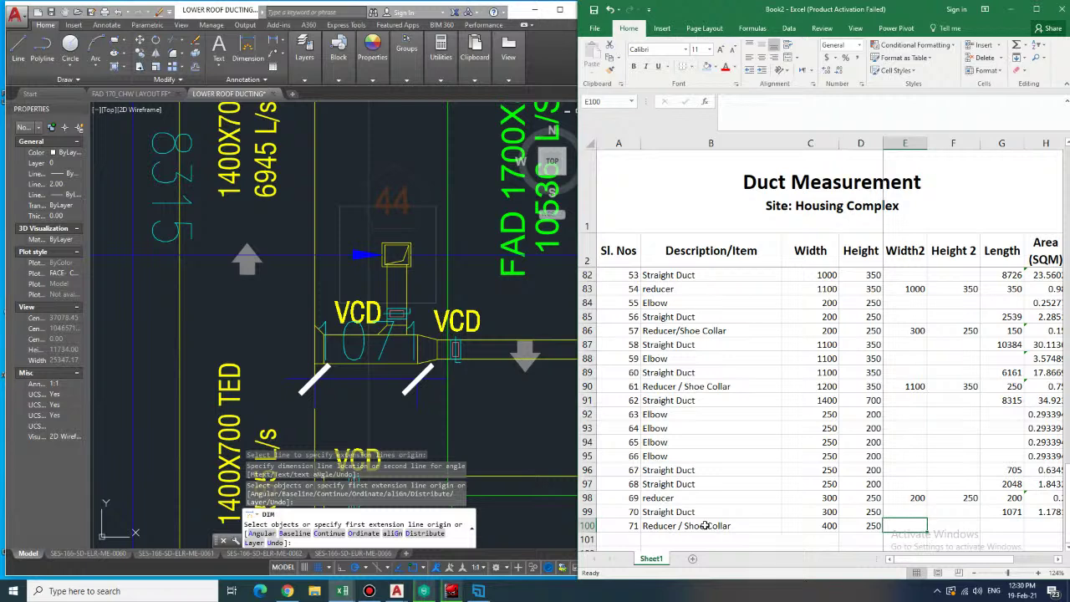
text(300)
key(Tab)
text(250)
key(Tab)
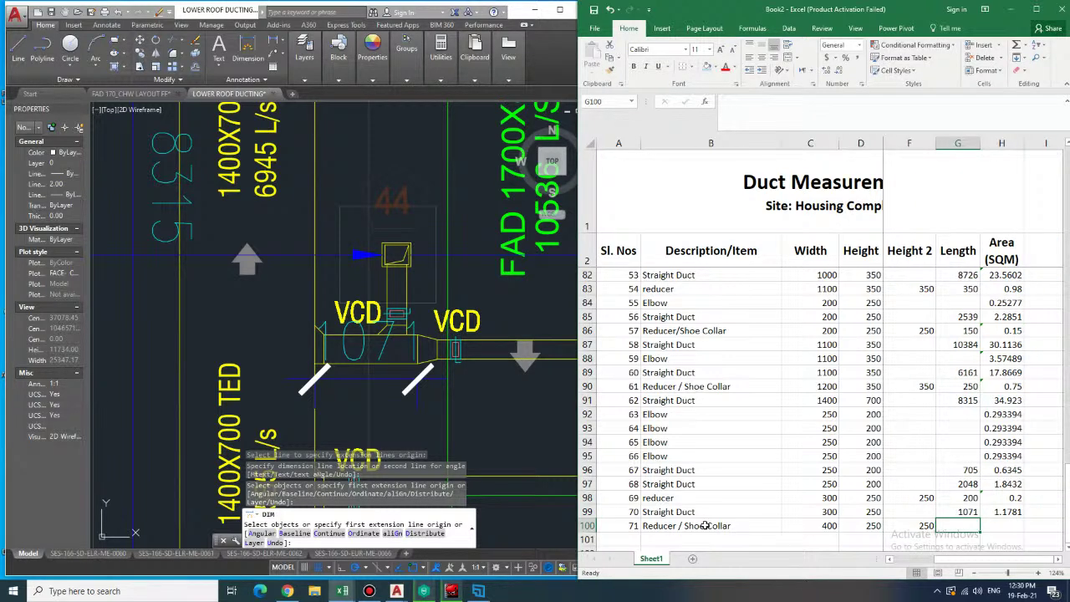
text(150)
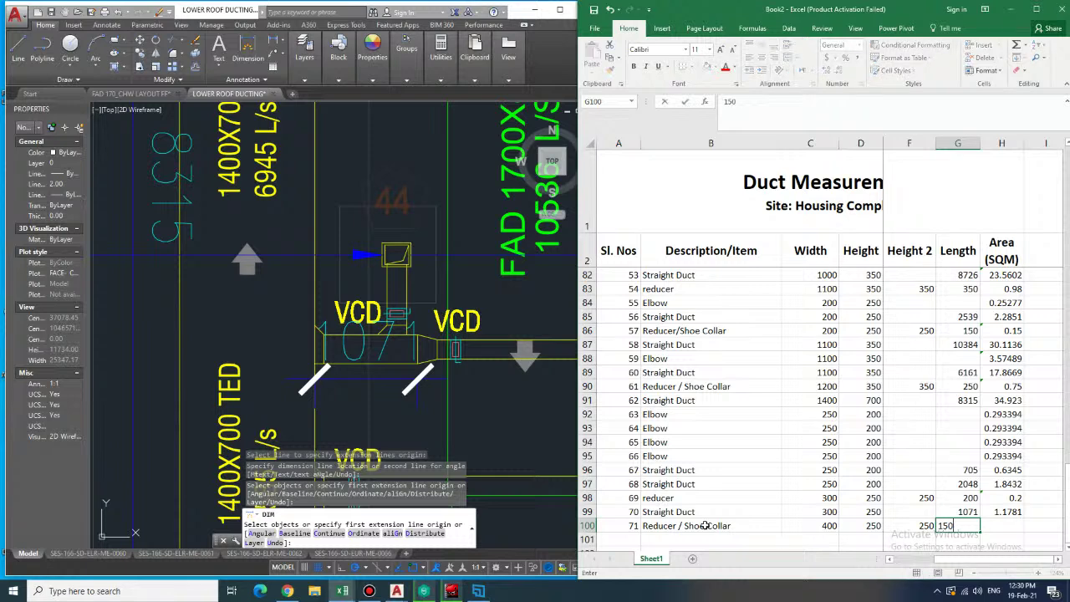
- Copy the reducer area formula from H98 into H100
key(Tab)
key(Up)
key(Up)
key(Up)
key(Down)
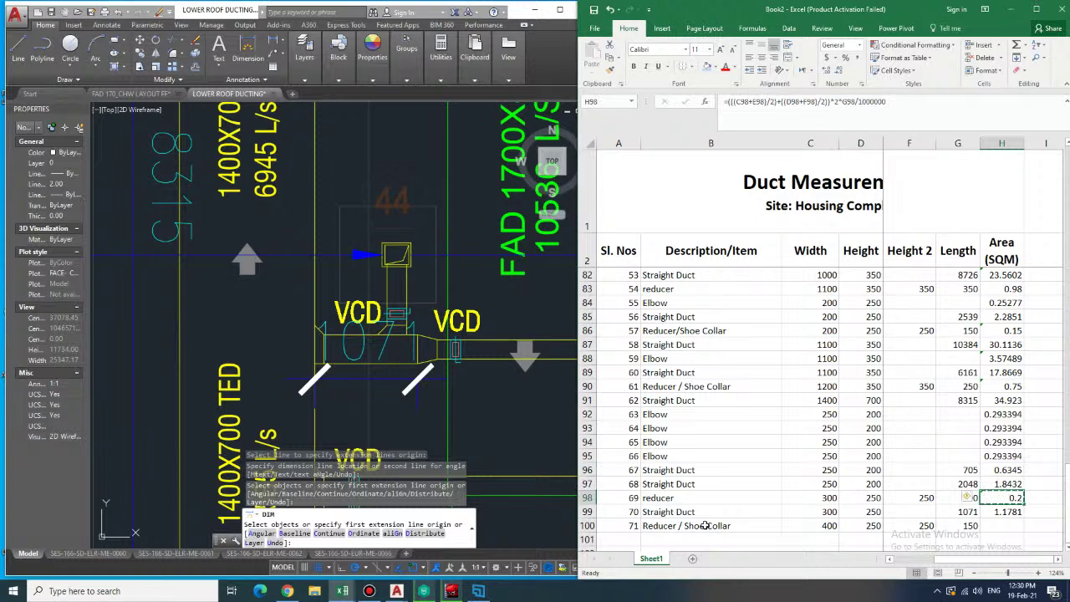
key(Down)
key(Down)
key(ctrl+v)
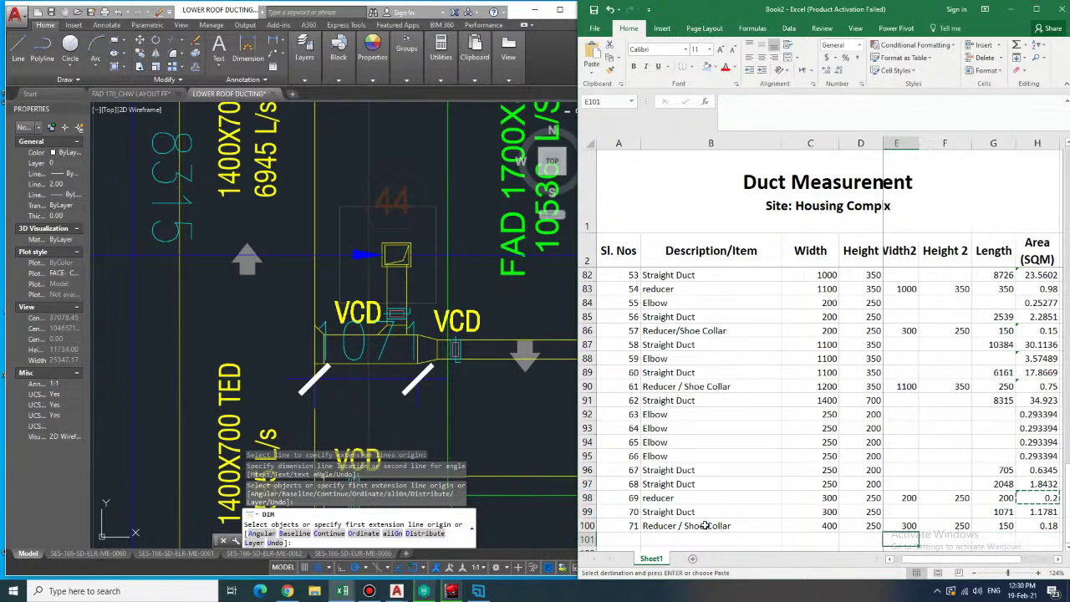
- Enter serial number 72 in row 101
key(Left)
key(Left)
key(Left)
key(Left)
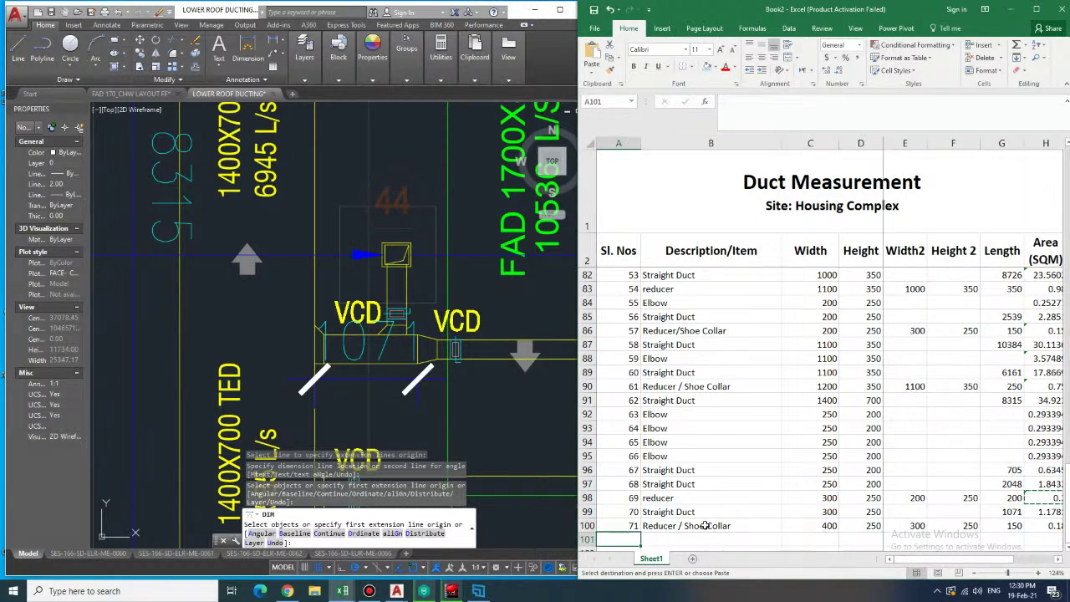
text(72)
key(ctrl+Return)
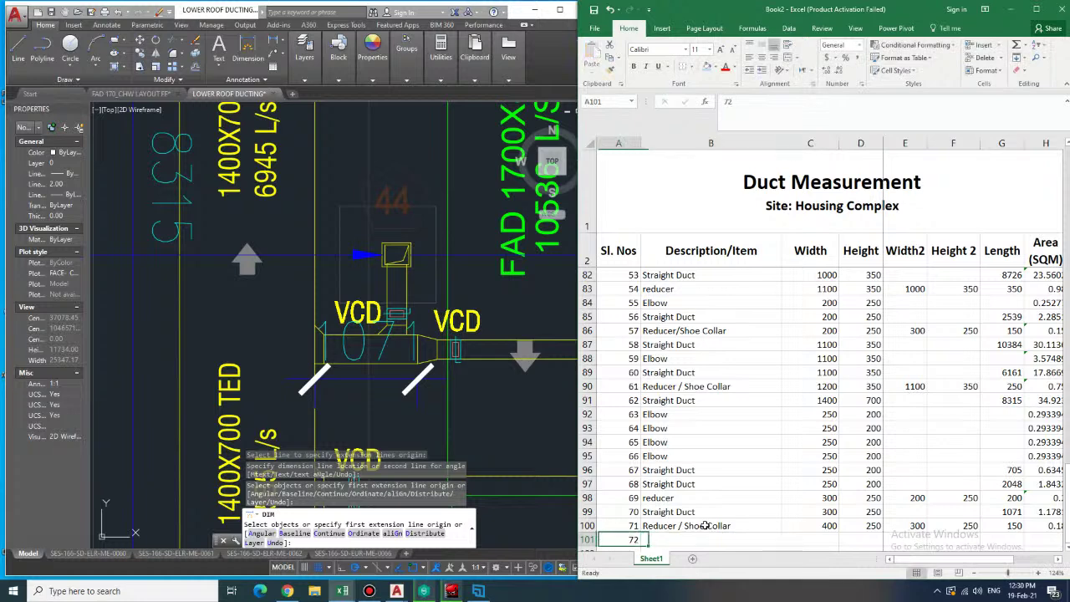
- In the AutoCAD drawing, dimension the short vertical branch duct between the square outlet and the horizontal duct, placing the dimension to its right
click(393, 262)
middle_drag(387, 207, 280, 231)
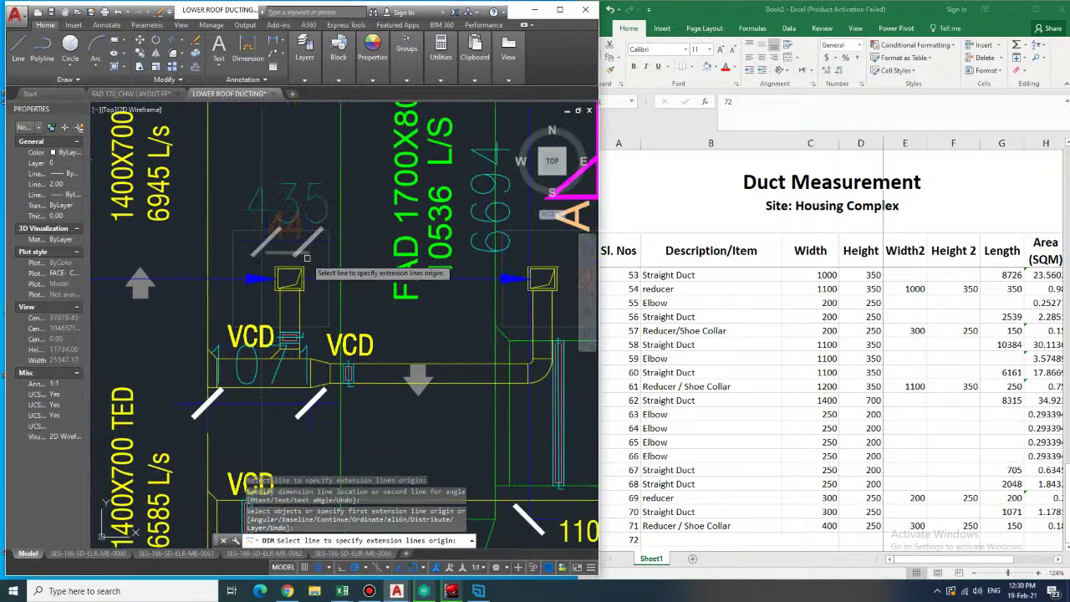
click(306, 257)
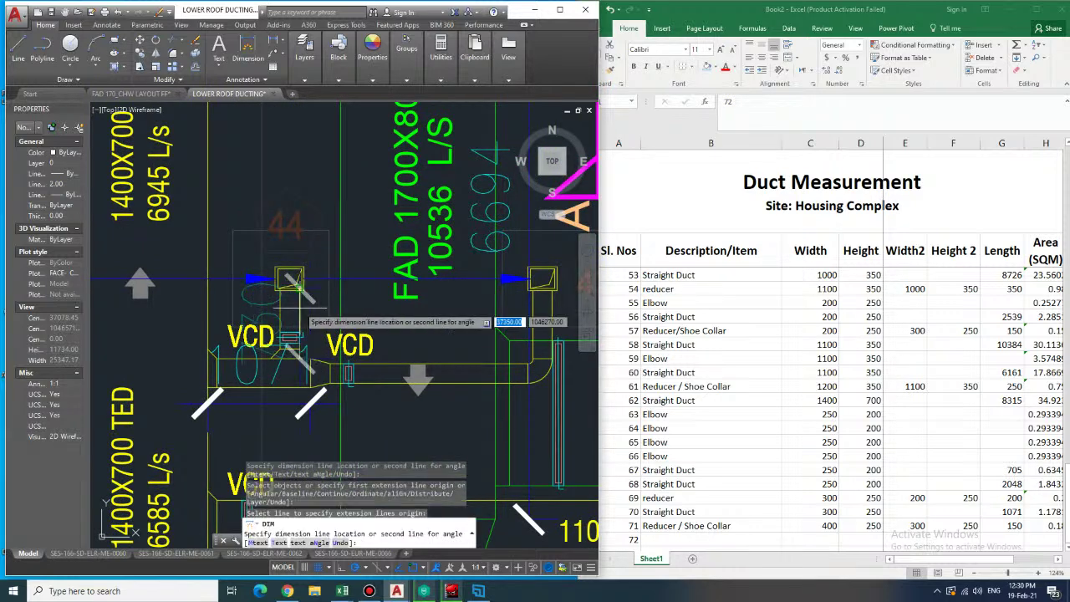
key(Escape)
- In row 101 of the Excel sheet, enter a Straight Duct with width 250, height 200 and length 730
click(715, 537)
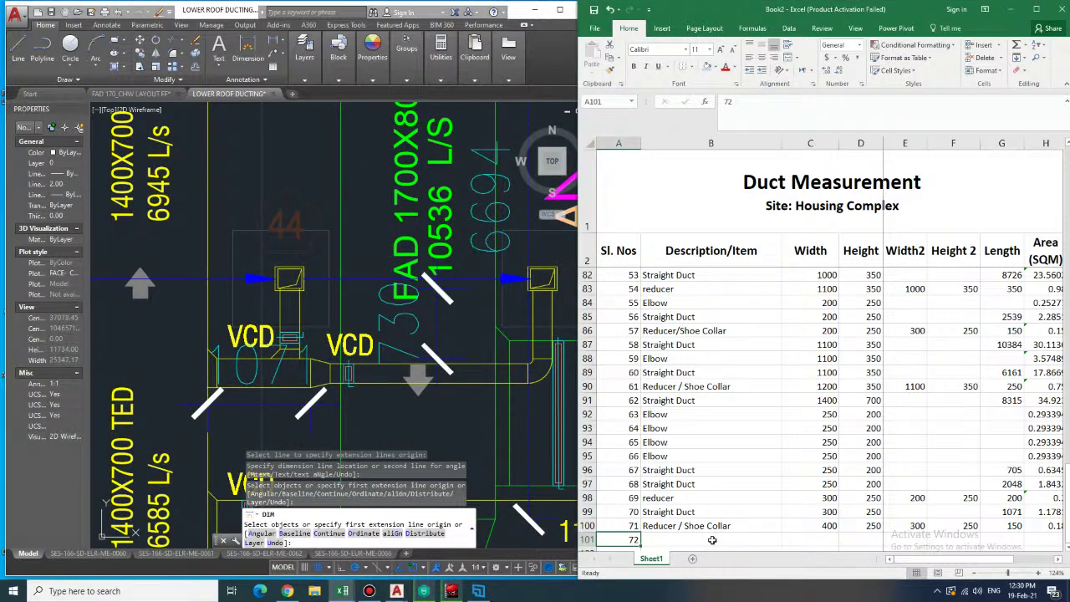
text(Straight Duct)
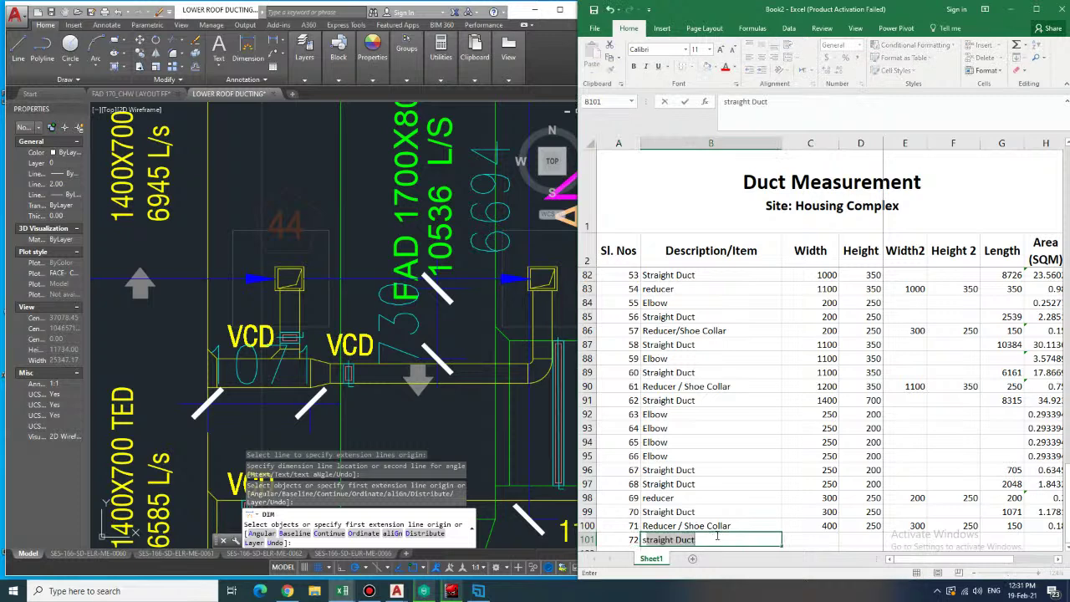
key(Tab)
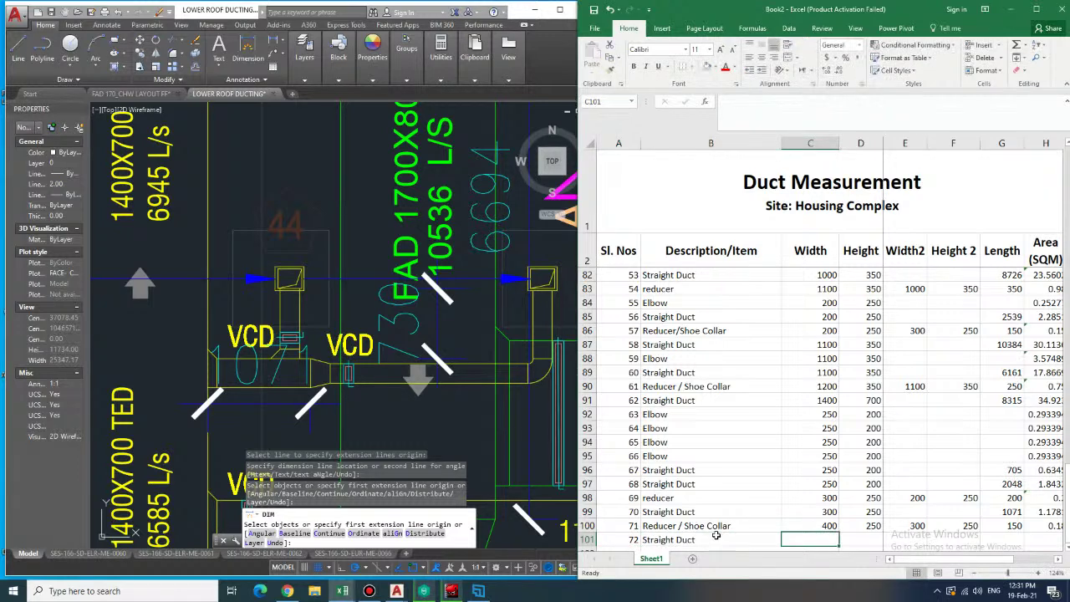
text(250)
key(Tab)
text(200)
key(Tab)
key(Tab)
key(Tab)
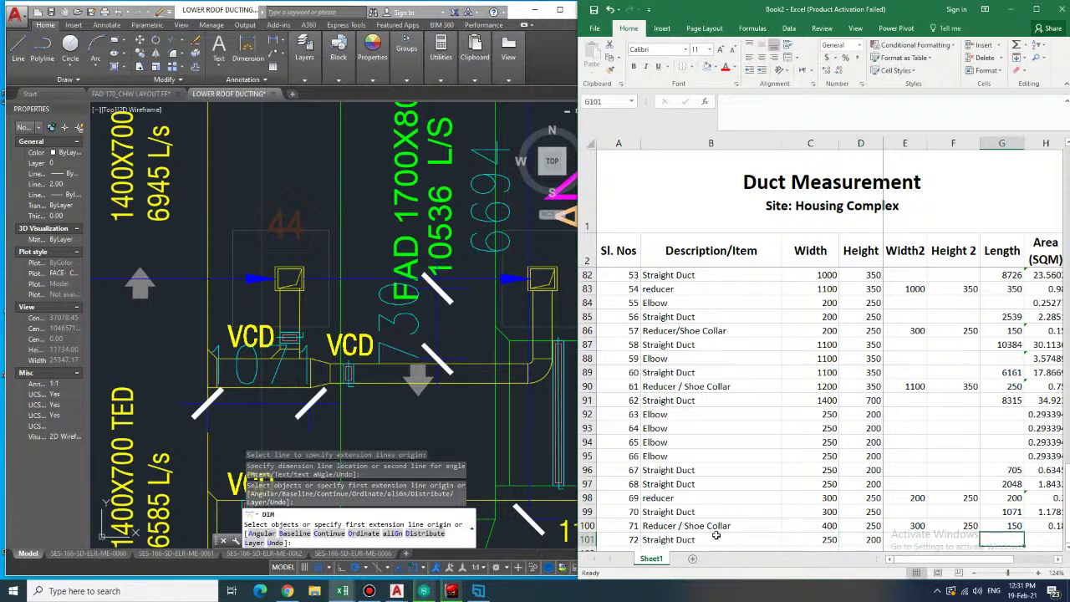
text(730)
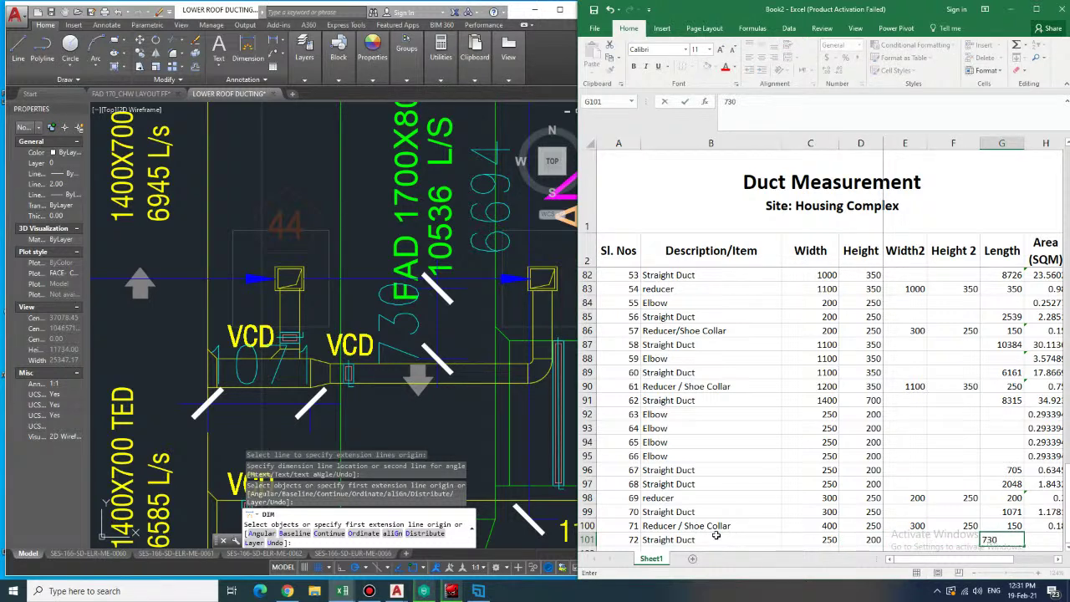
- Copy the straight duct area formula from H99 into H101
key(Right)
key(Up)
key(Up)
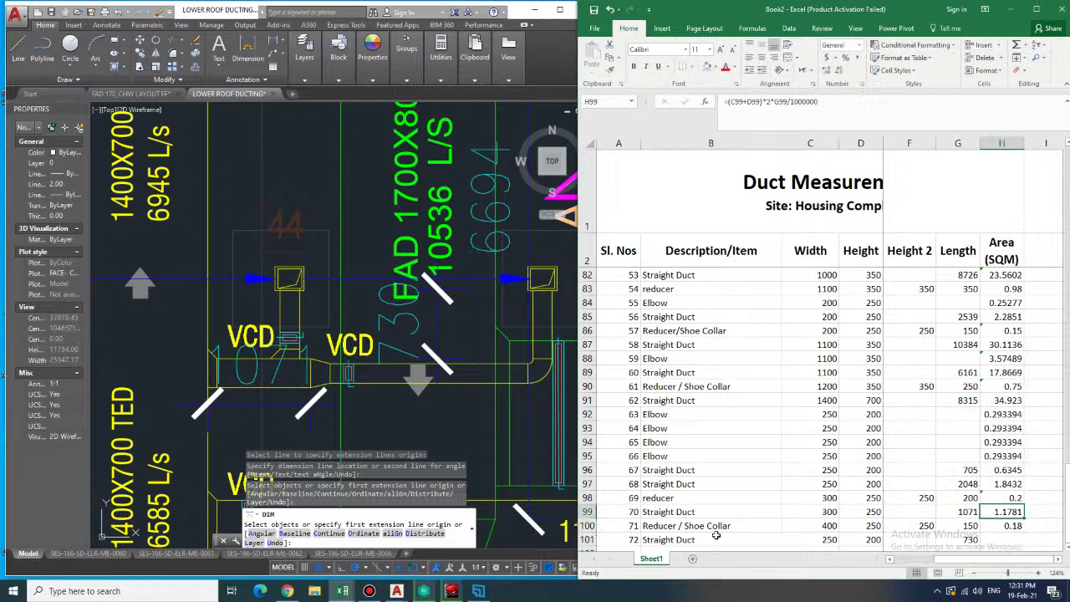
key(ctrl+c)
key(Down)
key(Down)
key(ctrl+v)
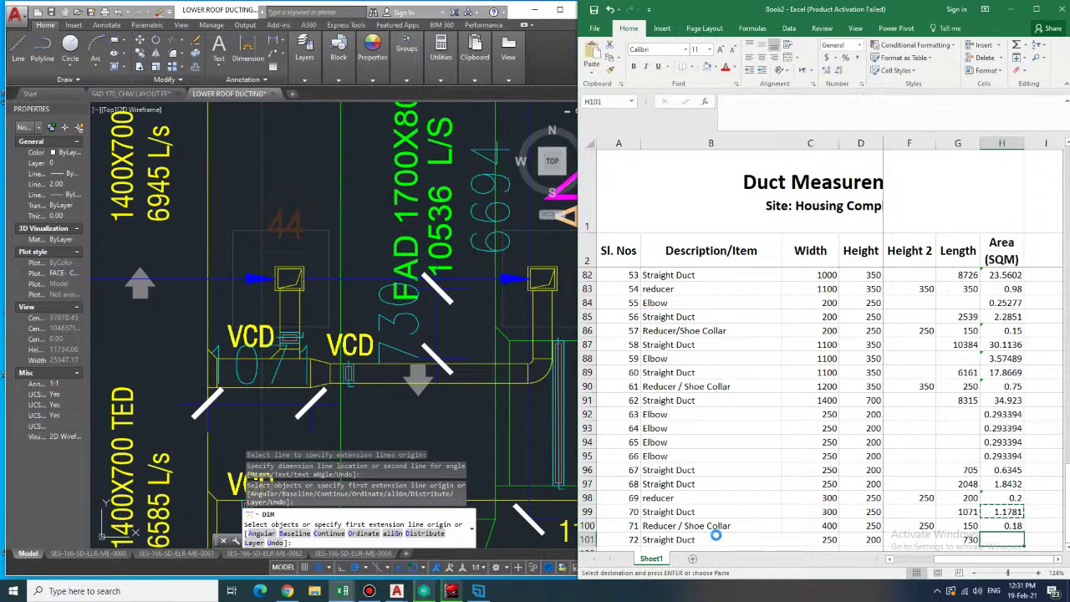
- Enter serial number 73 in row 102
key(Down)
key(Left)
key(Left)
key(Left)
key(Left)
key(Left)
key(Left)
key(Left)
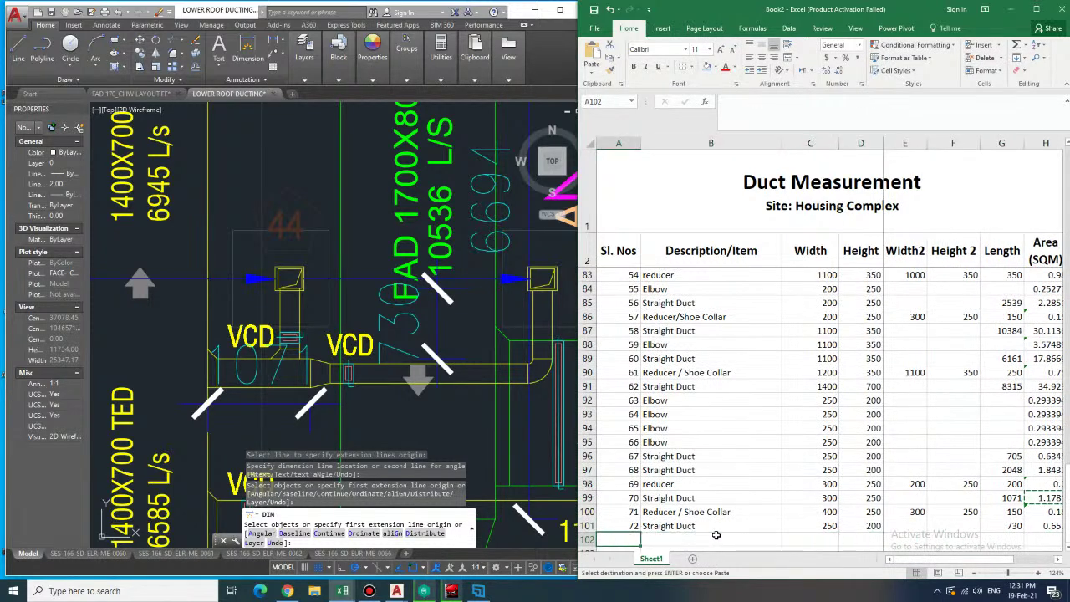
text(73)
key(Tab)
- Copy the Reducer / Shoe Collar description from B100 into B102
text(S)
key(Escape)
key(Up)
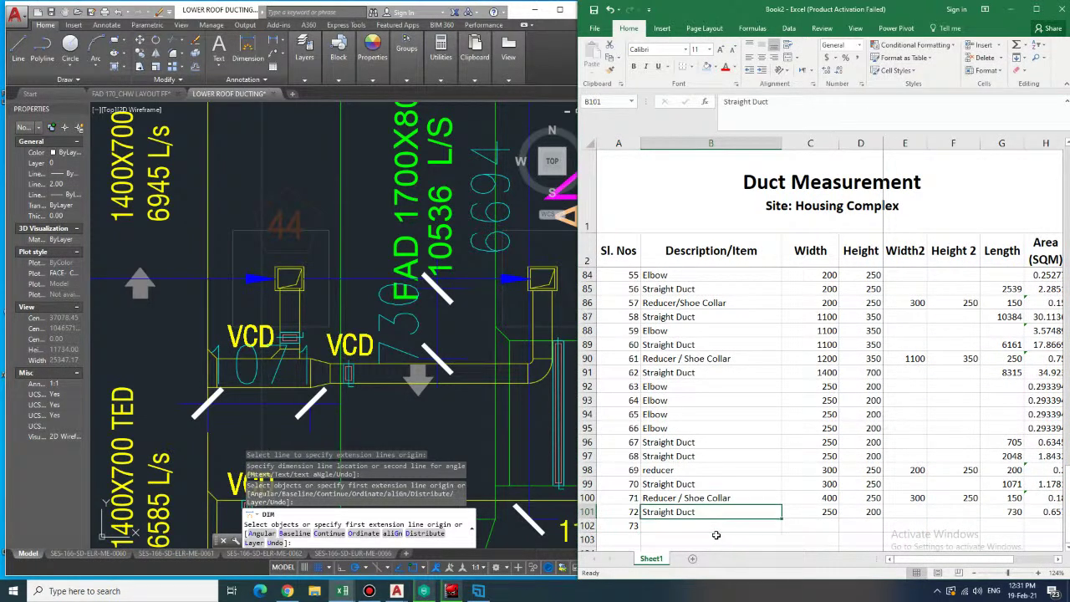
key(Up)
key(ctrl+c)
key(Down)
key(Down)
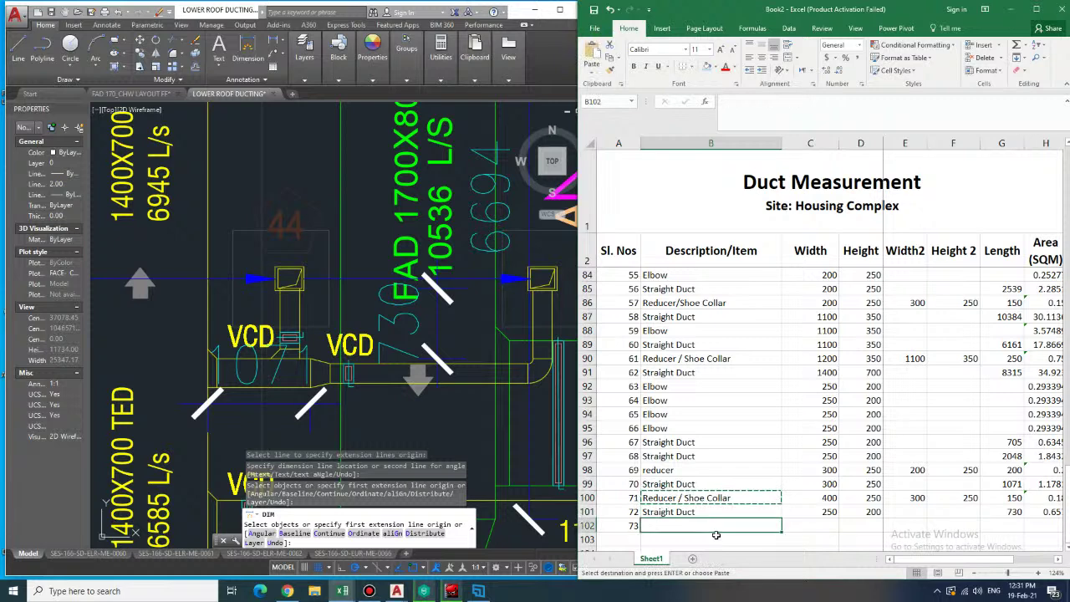
key(ctrl+v)
key(Tab)
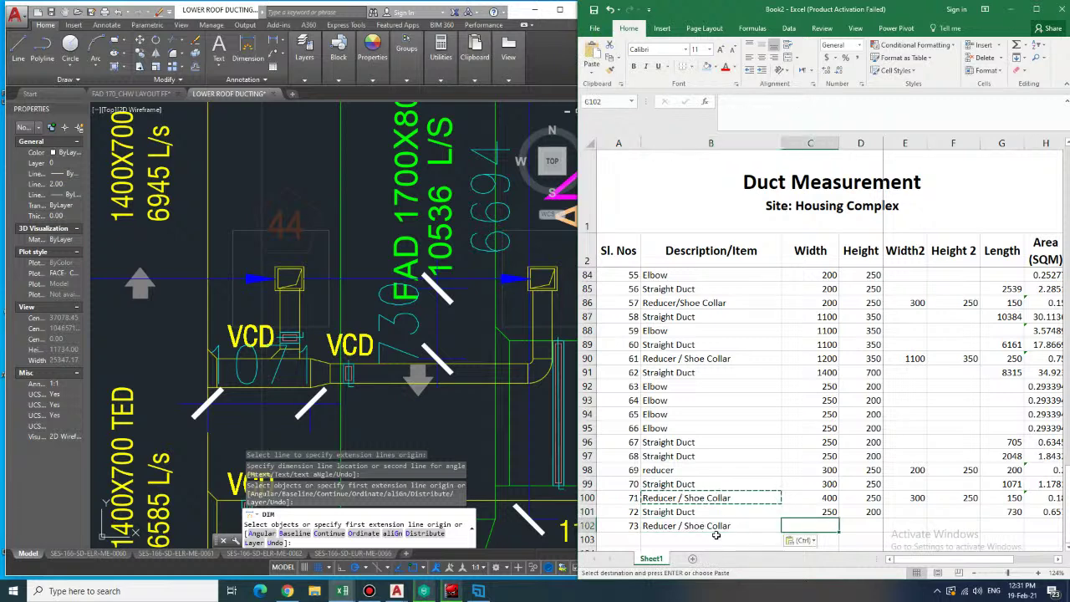
- Enter the row 102 reducer's sizes: width 300, height 250, Width2 200 and Height 2 250
text(300)
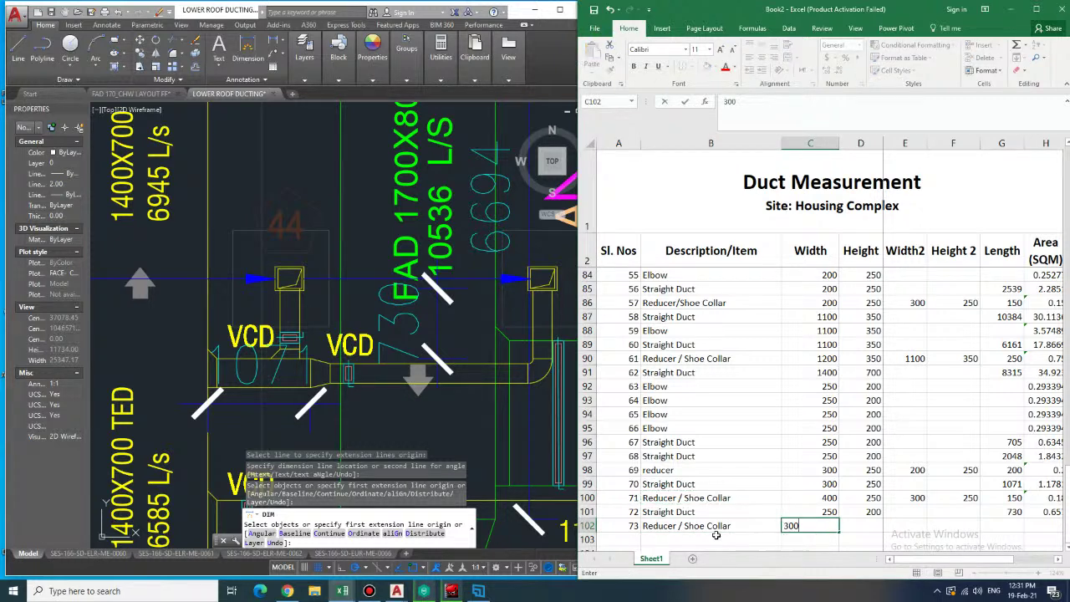
key(Tab)
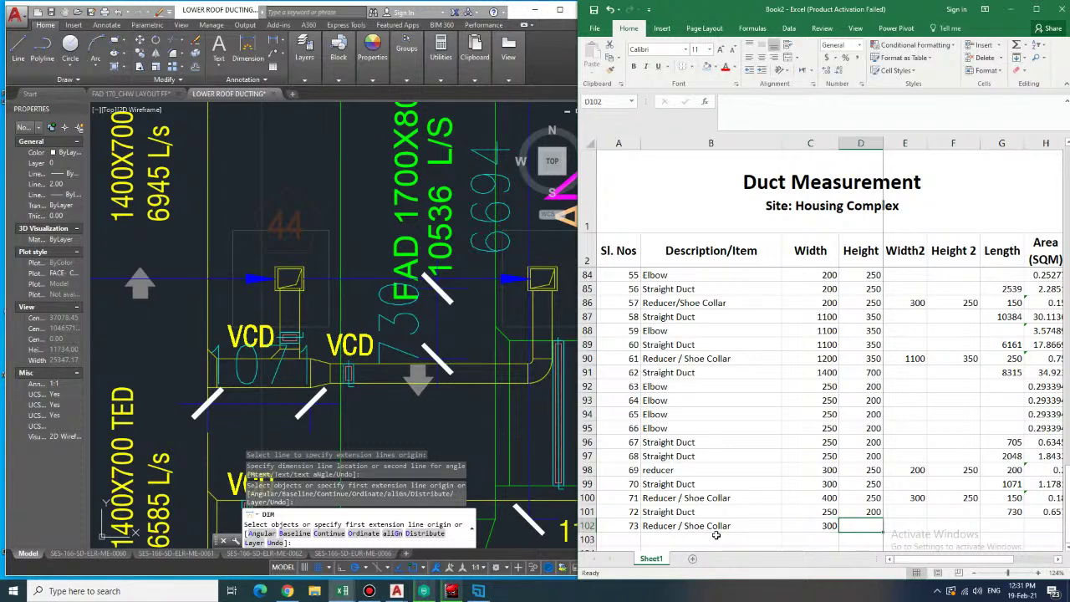
text(250)
key(Tab)
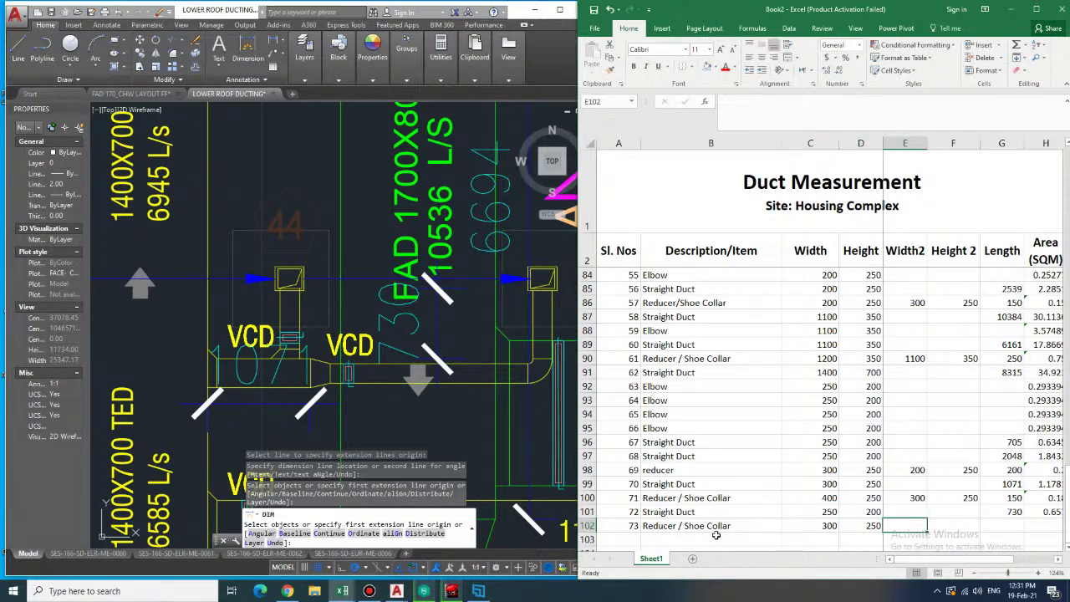
text(200)
key(Tab)
text(250)
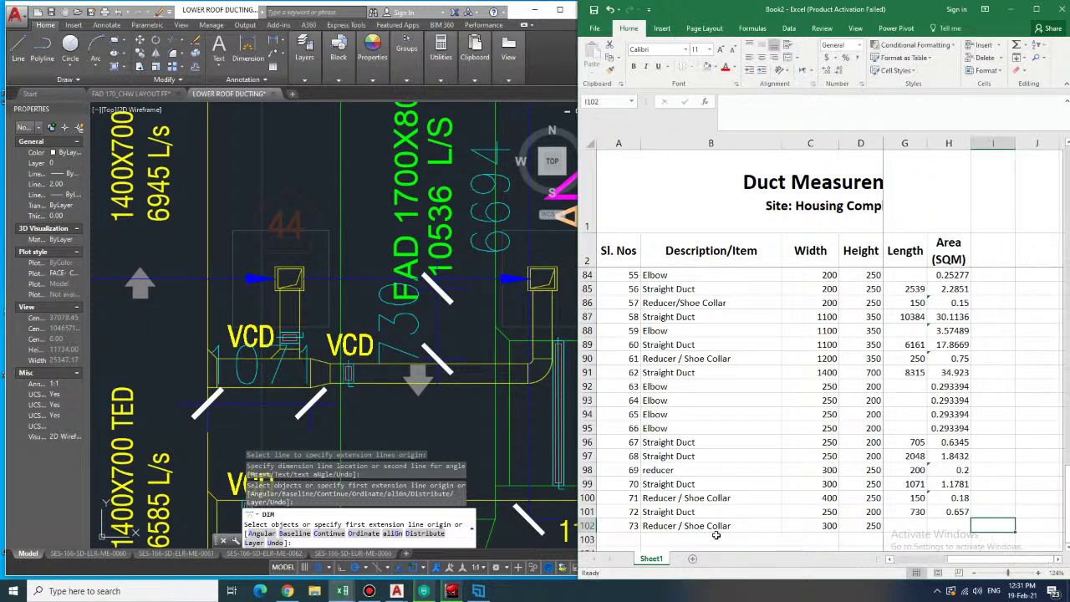
- Copy the reducer area formula from H100 into H102 and set the row 102 length to 150
key(Up)
key(Up)
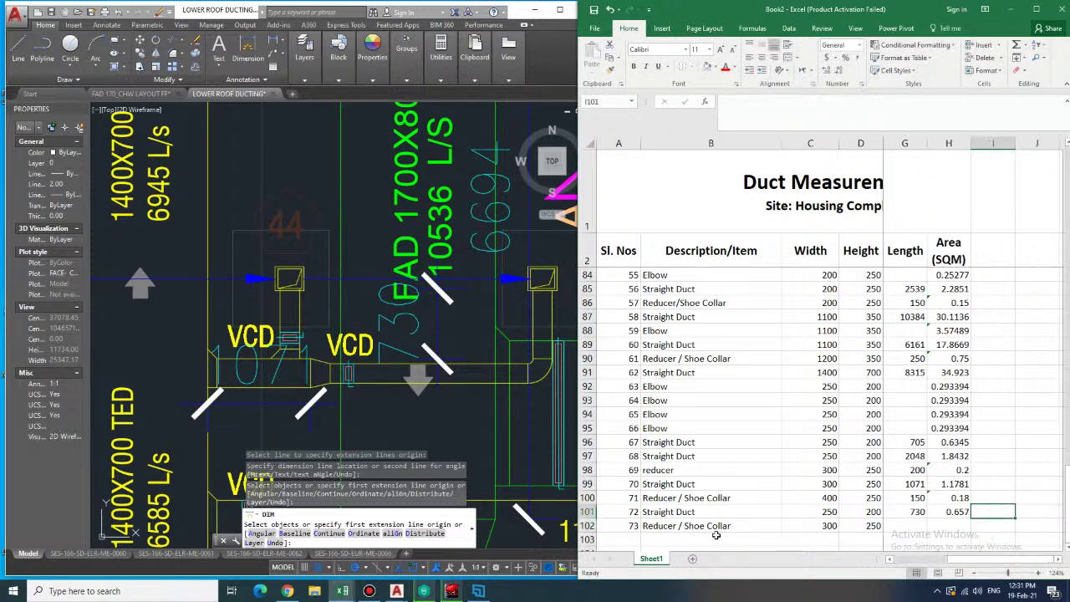
key(ctrl+c)
key(Down)
key(Down)
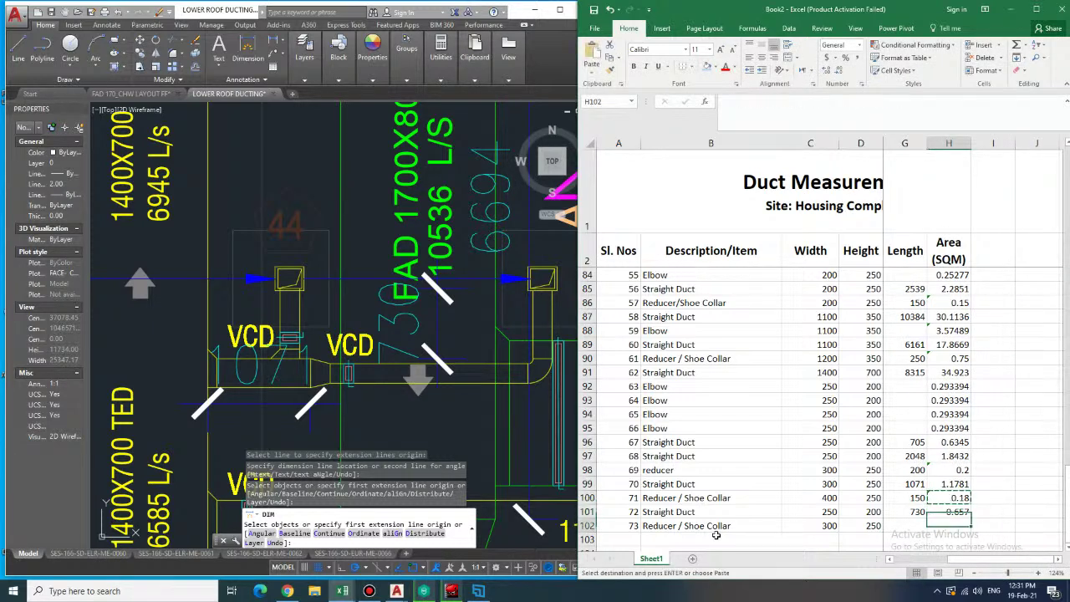
key(ctrl+v)
key(Left)
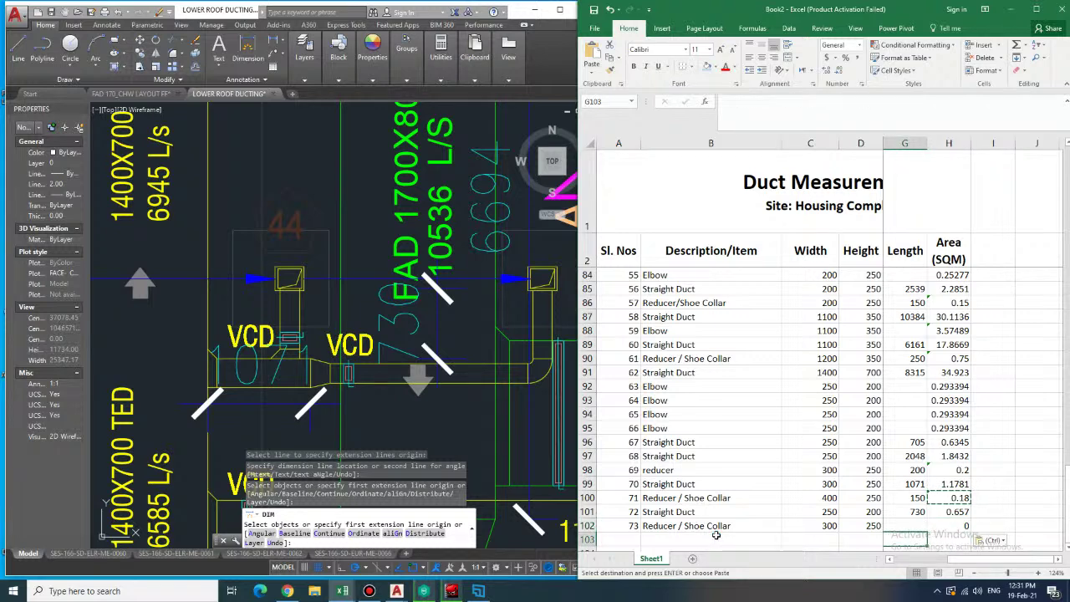
text(150)
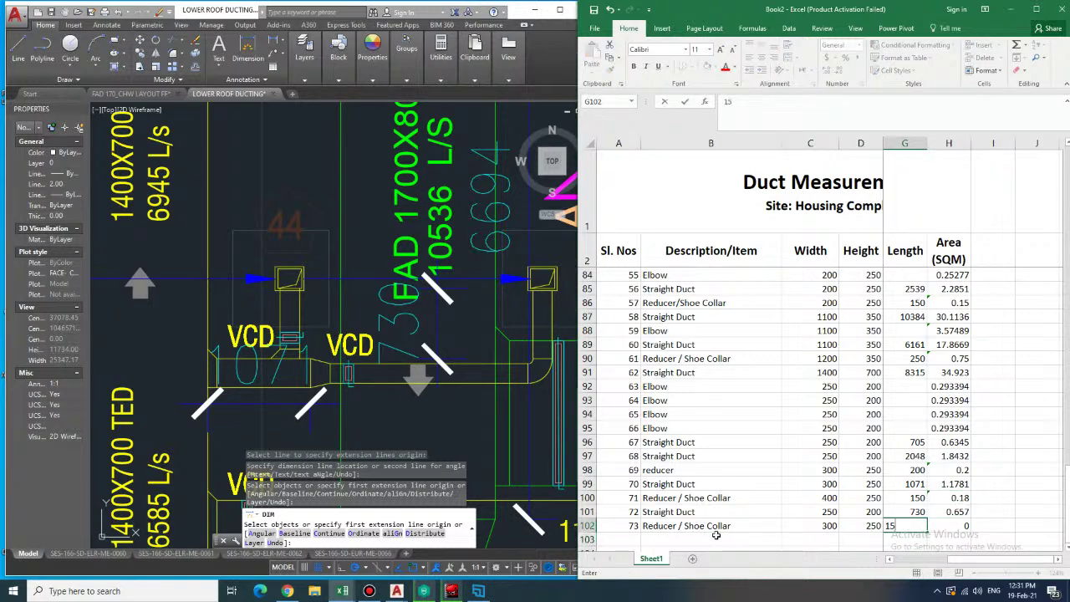
key(Return)
- Enter serial number 74 in row 103
key(Left)
key(Left)
key(Left)
key(Left)
key(Left)
key(Left)
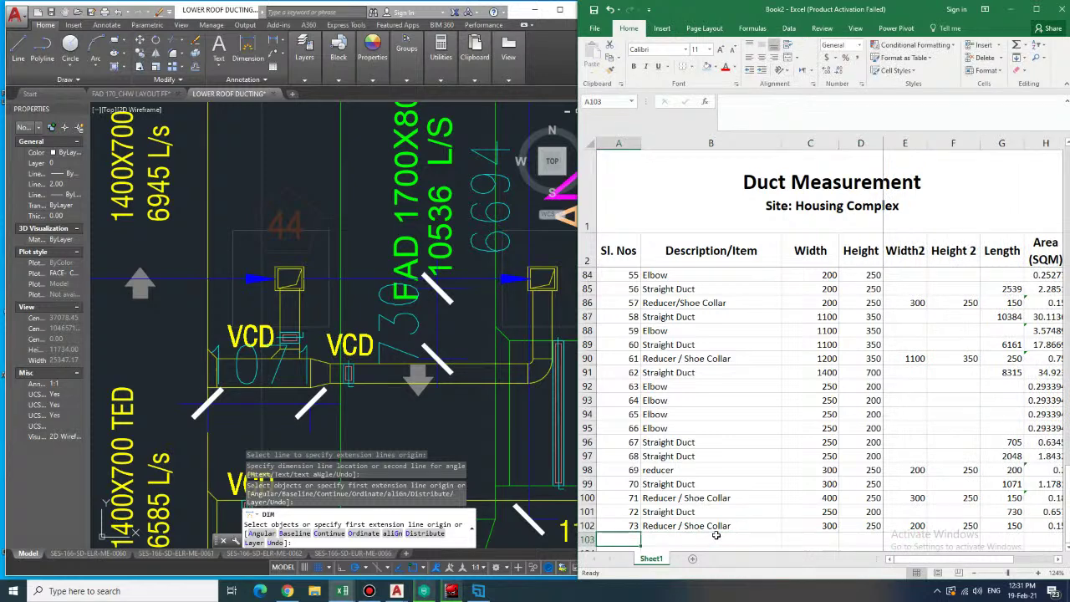
text(7)
key(Right)
key(Right)
key(Left)
key(Left)
key(Right)
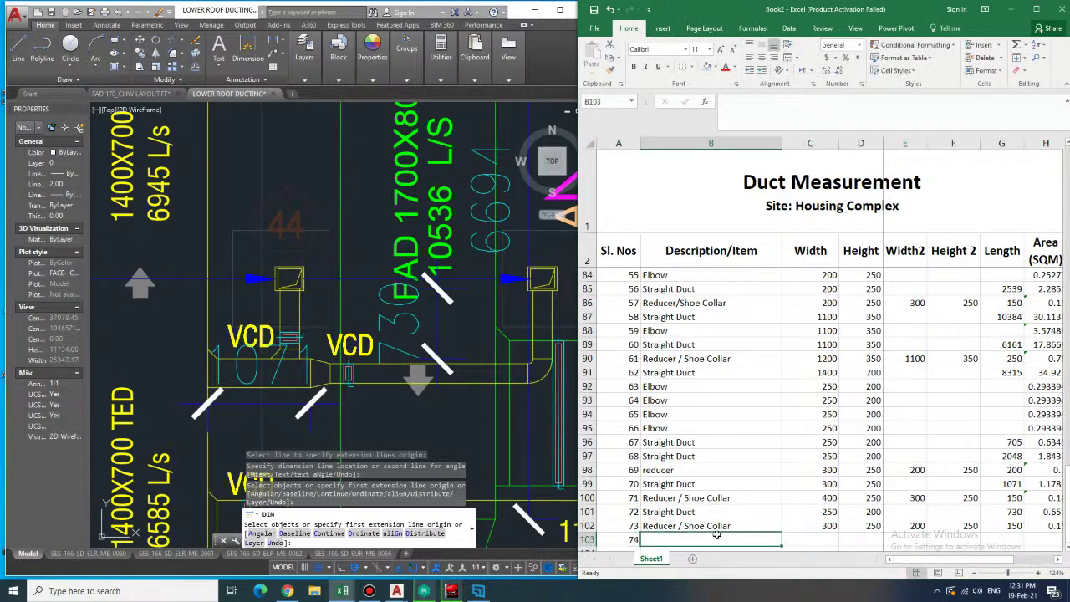
- Switch to the AutoCAD drawing and examine the short elbowed branch with a VCD off the 1400X700 TED duct
scroll(240, 187, up, 2)
mouse_move(241, 186)
middle_down()
mouse_move(248, 260)
mouse_move(281, 312)
middle_up()
scroll(281, 313, down, 2)
mouse_move(207, 205)
middle_down()
mouse_move(260, 229)
mouse_move(298, 272)
mouse_move(292, 243)
mouse_move(242, 290)
middle_up()
scroll(298, 272, down, 2)
scroll(298, 272, down, 2)
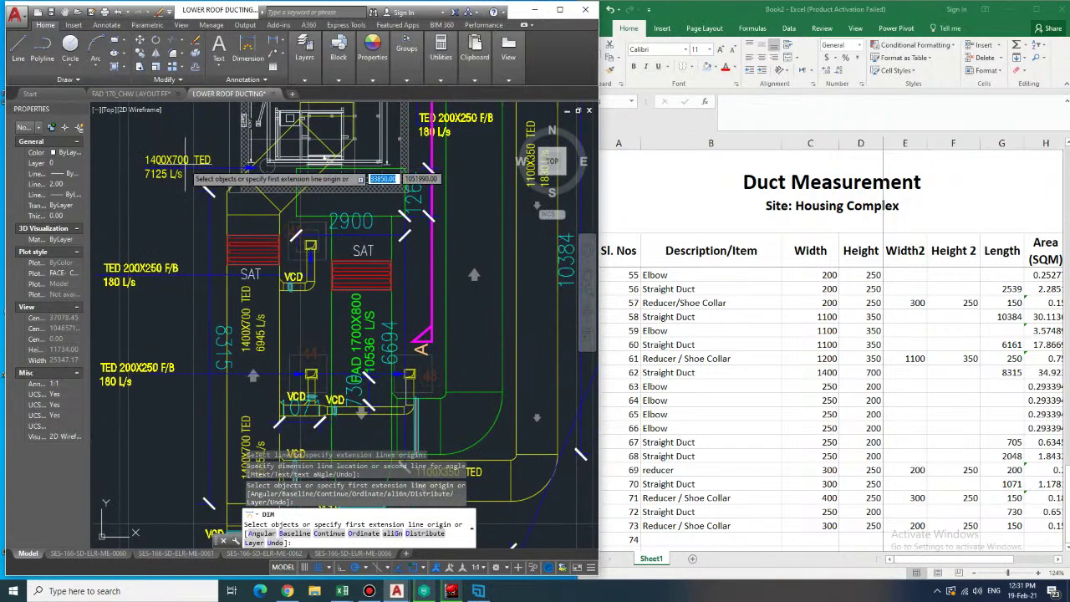
middle_drag(293, 321, 266, 310)
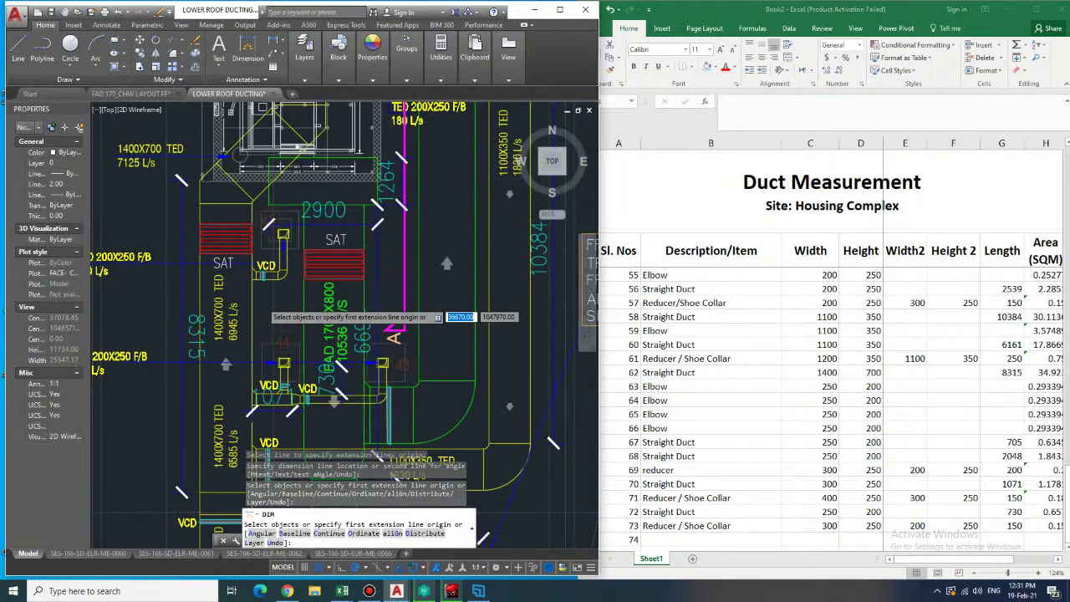
scroll(311, 225, up, 2)
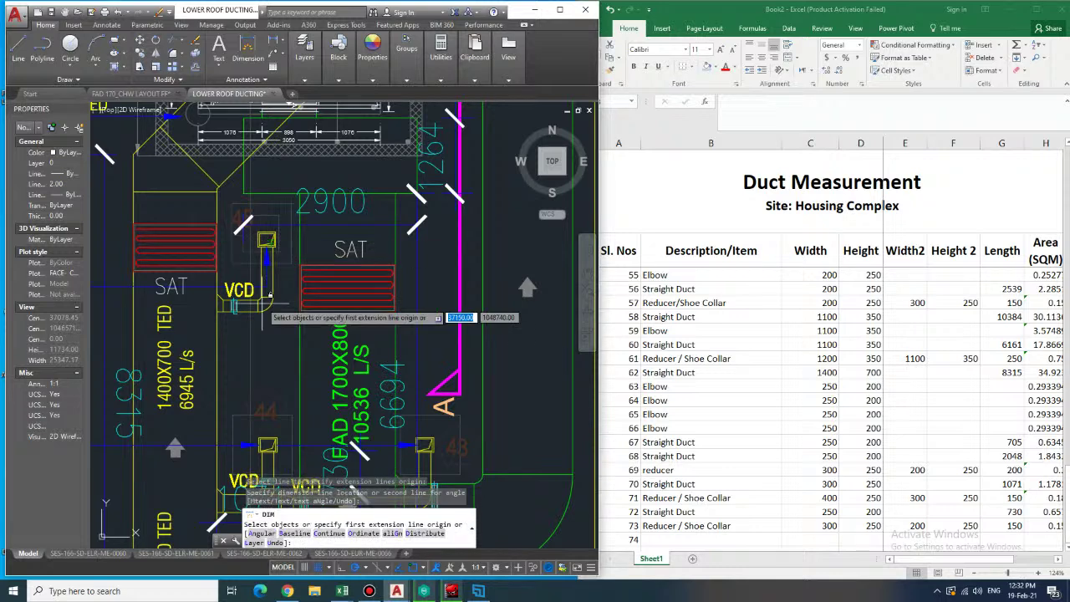
middle_drag(261, 321, 251, 298)
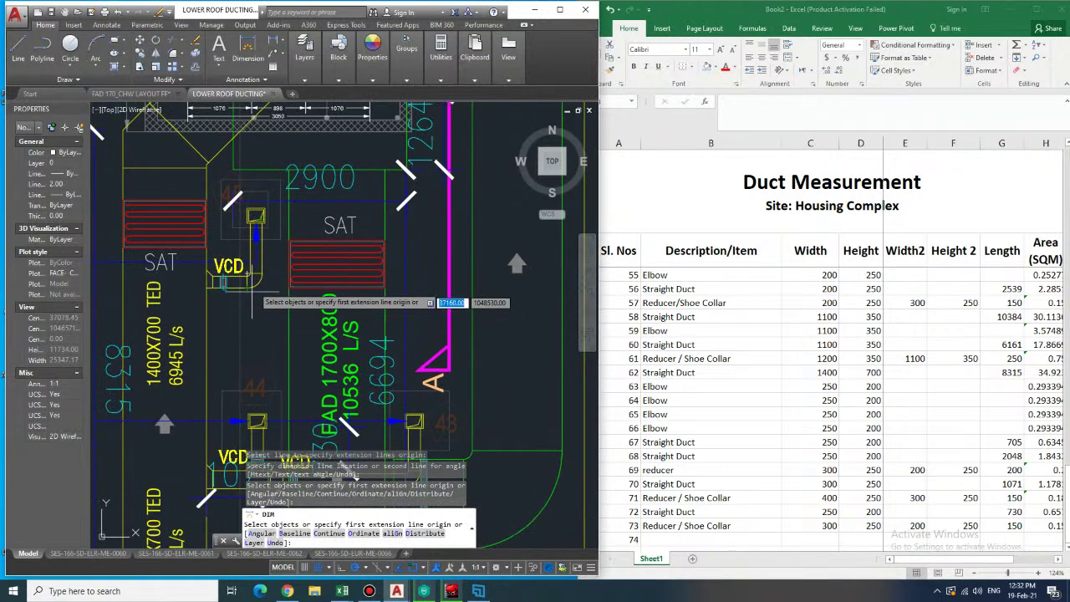
- Switch to the Excel sheet and record an Elbow in row 103 with width 250 and height 200
click(671, 529)
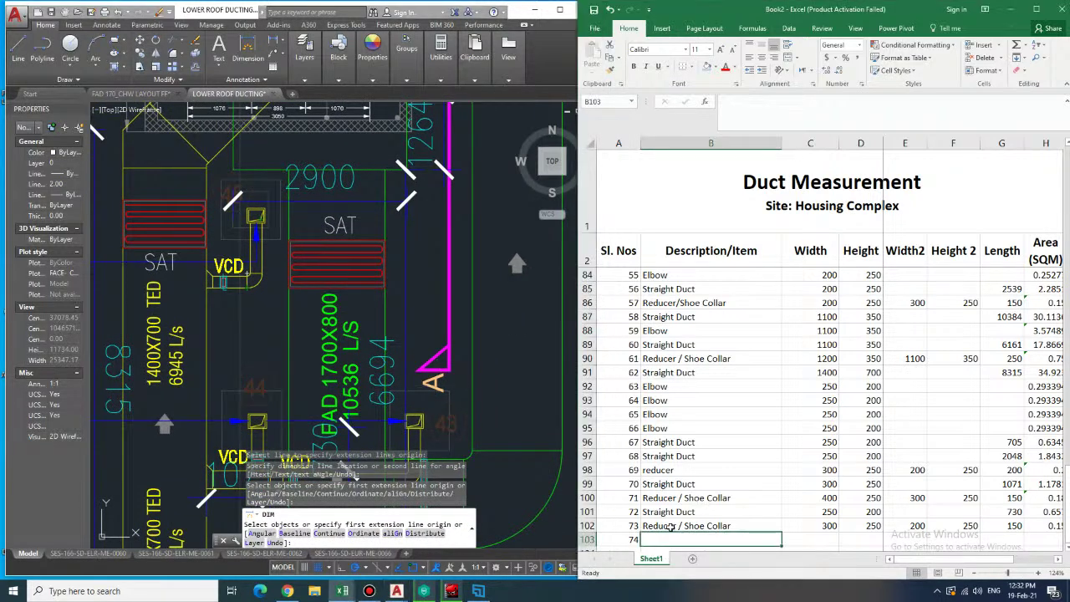
text(elbow)
key(Tab)
text(250)
key(Tab)
text(200)
key(Tab)
key(Tab)
key(Tab)
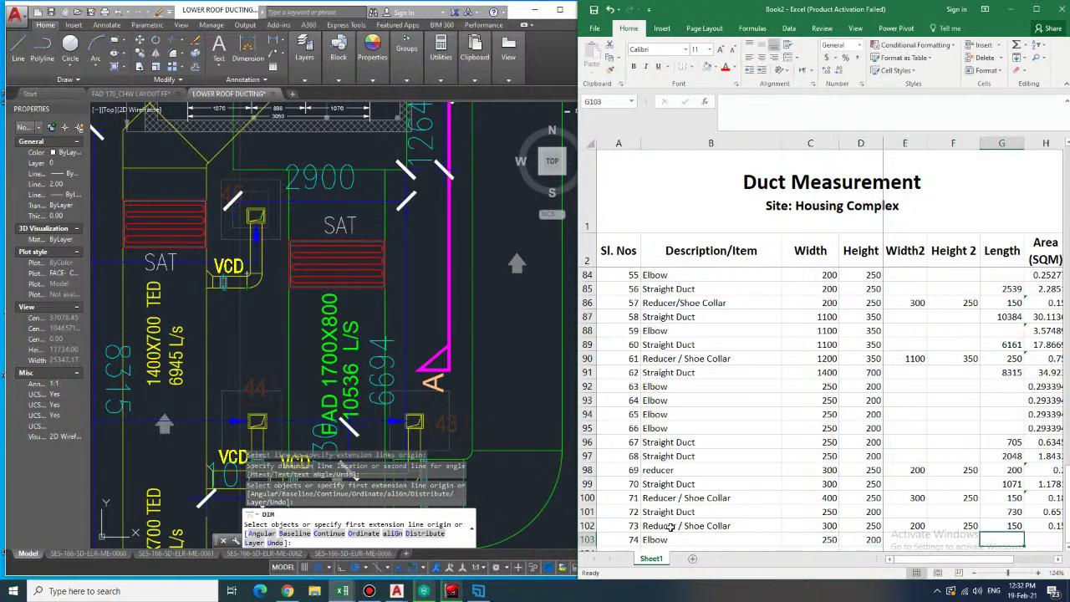
- Copy the elbow area formula from H95 into H103
key(Right)
key(Up)
key(Up)
key(Up)
key(Up)
key(Up)
key(Up)
key(Up)
key(Up)
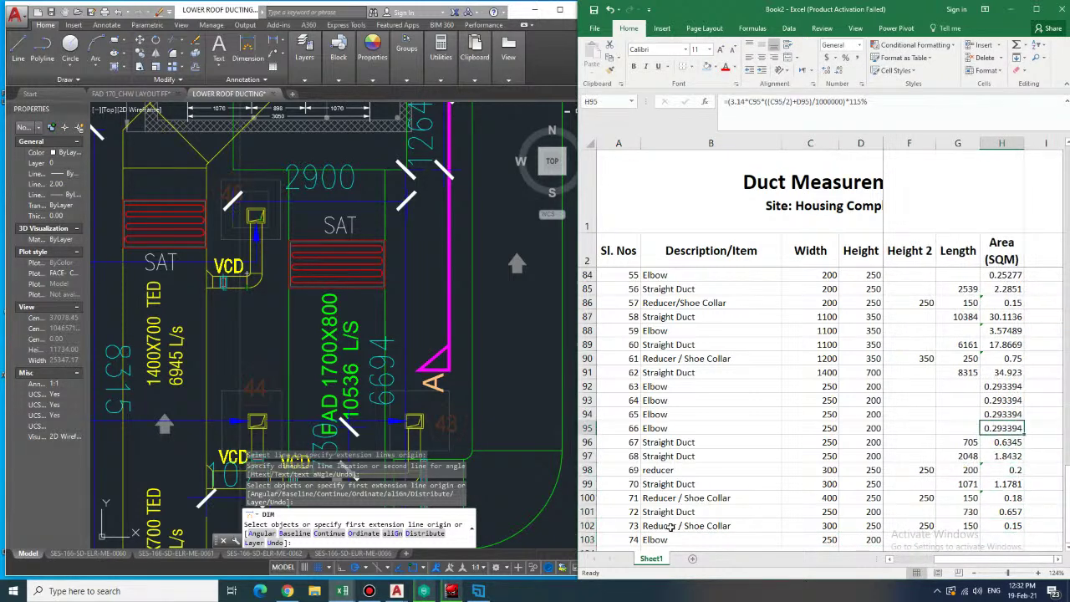
key(ctrl+c)
key(Down)
key(Down)
key(Down)
key(Down)
key(Down)
key(Down)
key(Down)
key(Down)
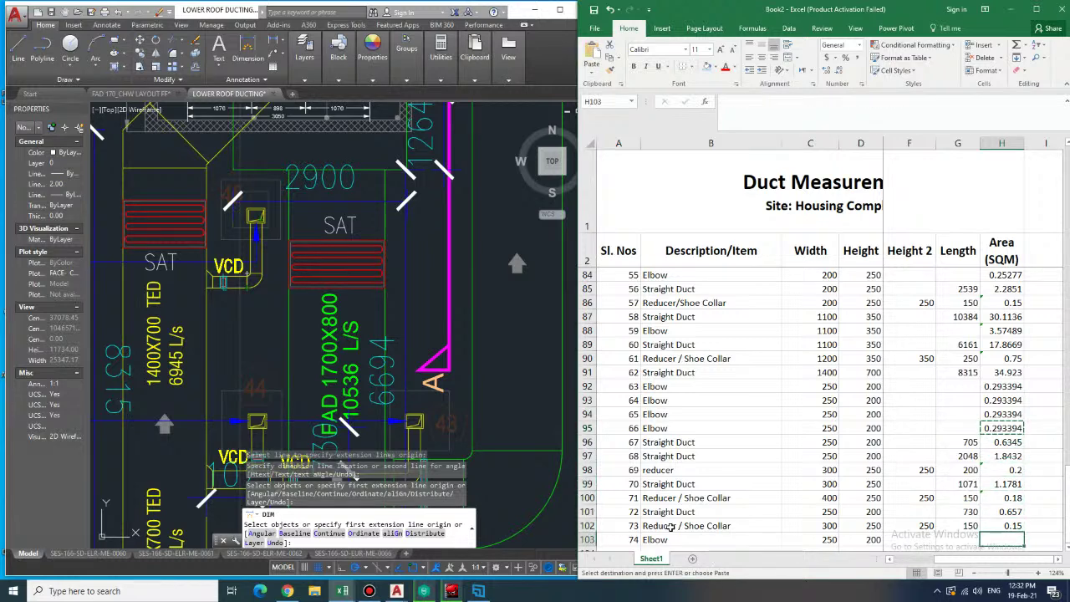
key(ctrl+v)
- Enter serial number 75 in row 104
key(Home)
key(Down)
text(75)
key(Tab)
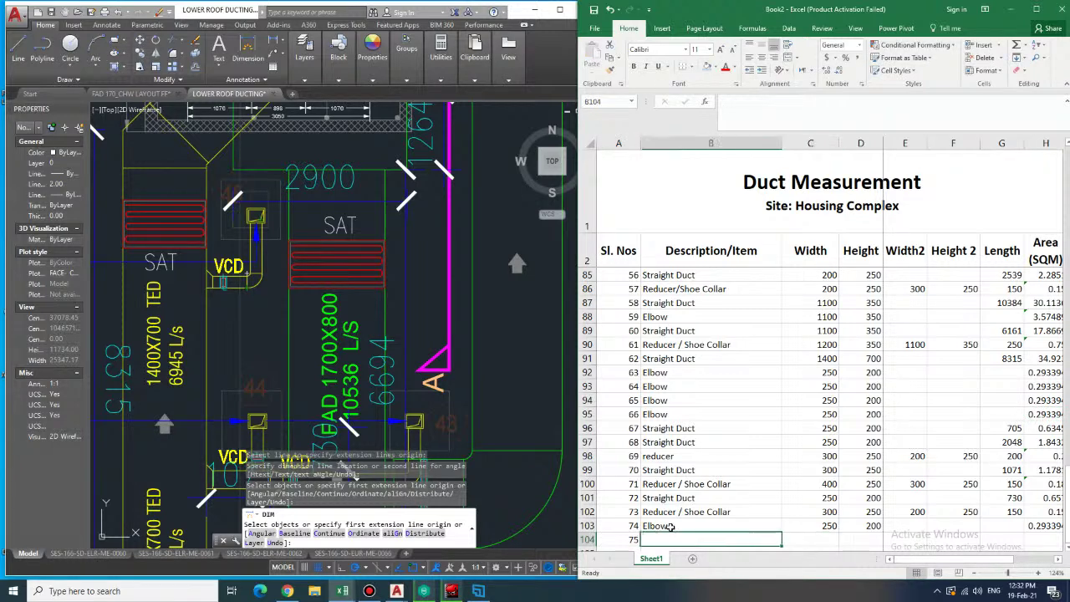
- Switch to the AutoCAD drawing and dimension the vertical and horizontal straight ducts of the elbowed branch off the 1400X700 TED duct
click(298, 300)
click(247, 51)
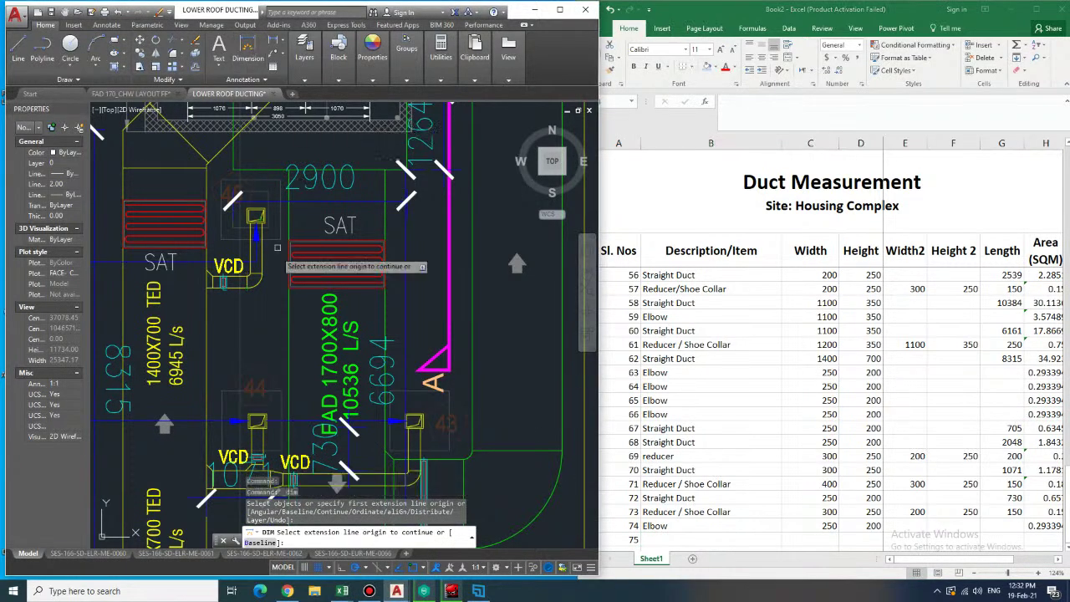
scroll(259, 260, up, 2)
click(254, 263)
click(278, 266)
click(216, 324)
click(205, 350)
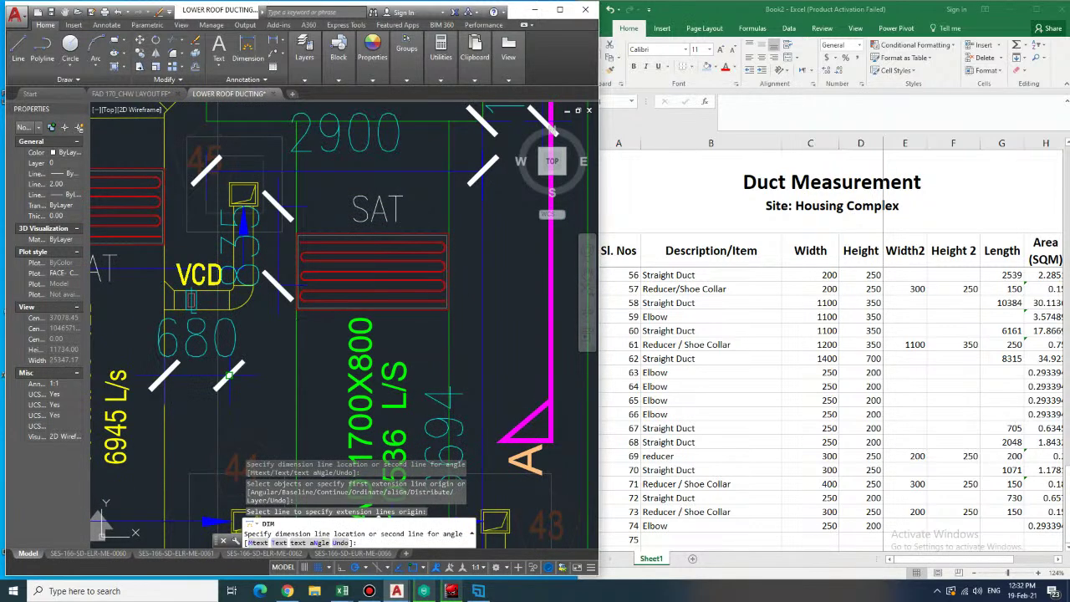
- Switch to the Excel sheet and record a Straight Duct in row 104 with width 250, height 200 and length 835
click(742, 539)
text(Straight Duct)
key(Tab)
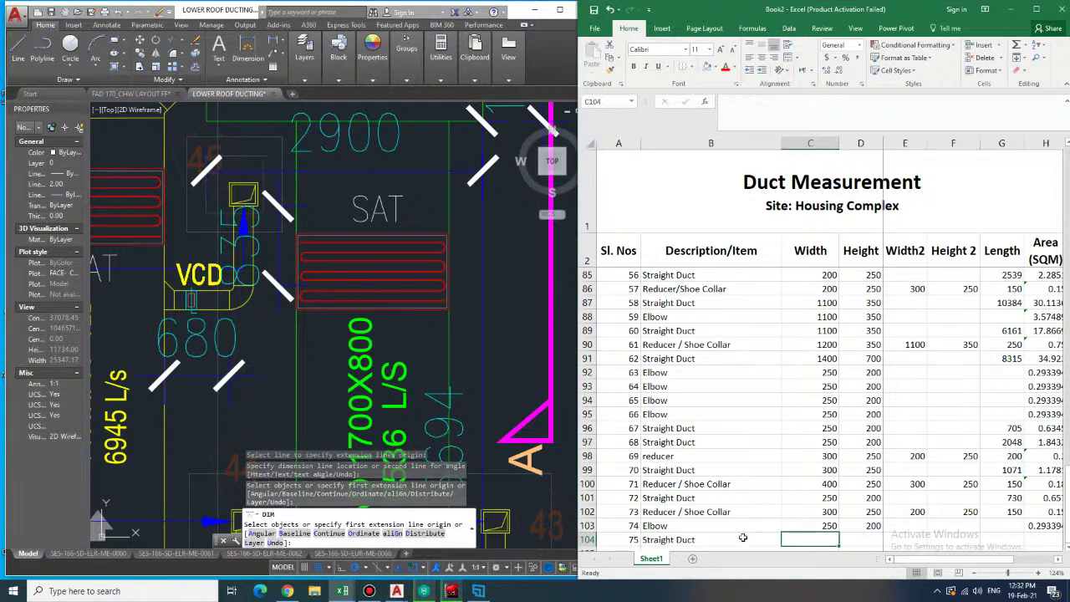
text(250)
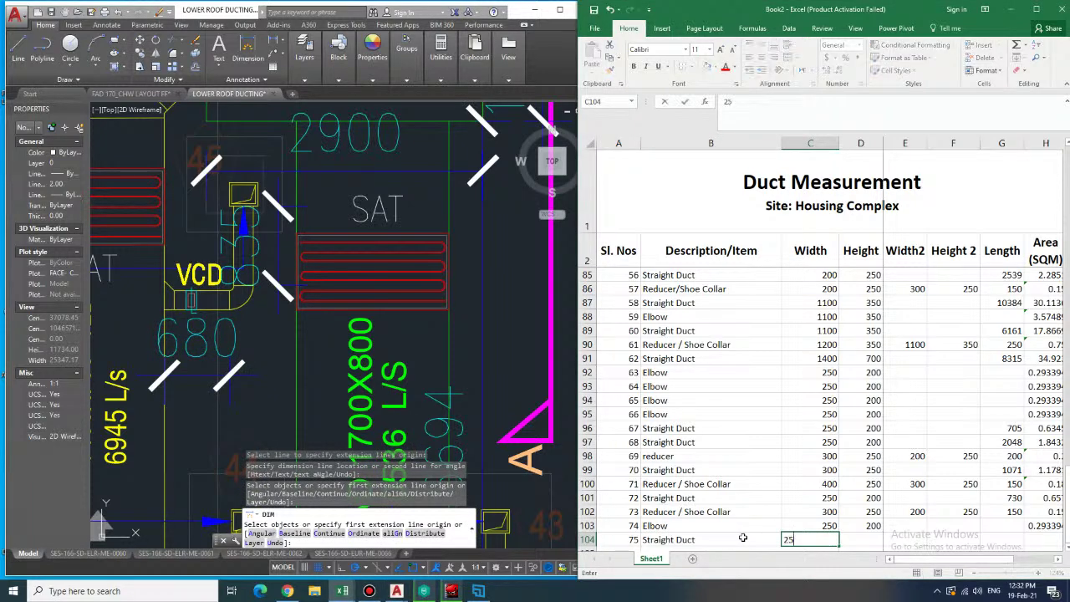
key(Tab)
text(200)
key(Tab)
key(Tab)
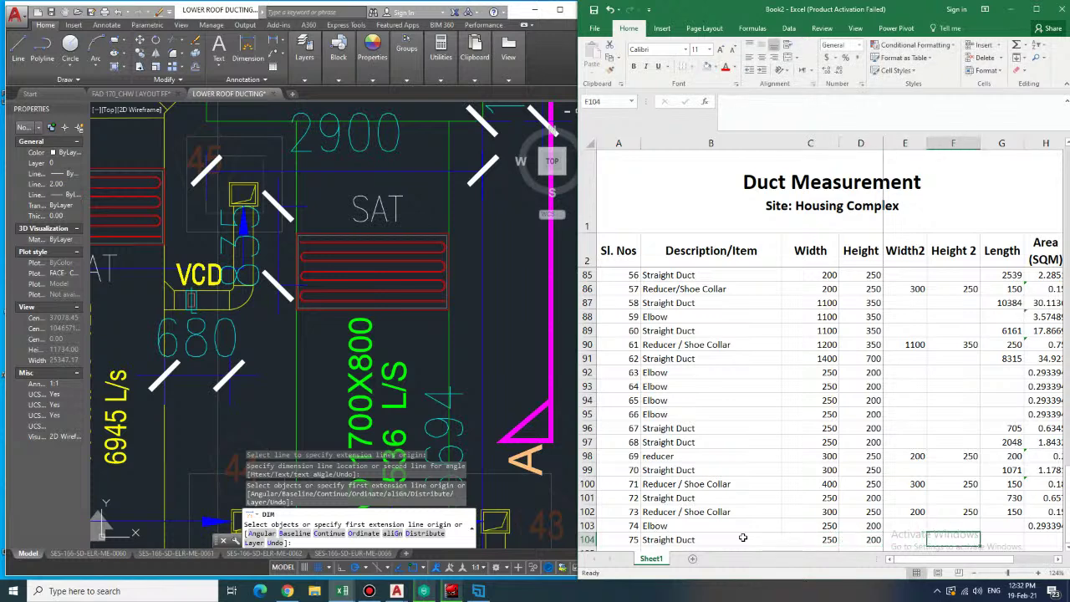
key(Right)
key(Right)
key(Right)
key(Left)
key(Left)
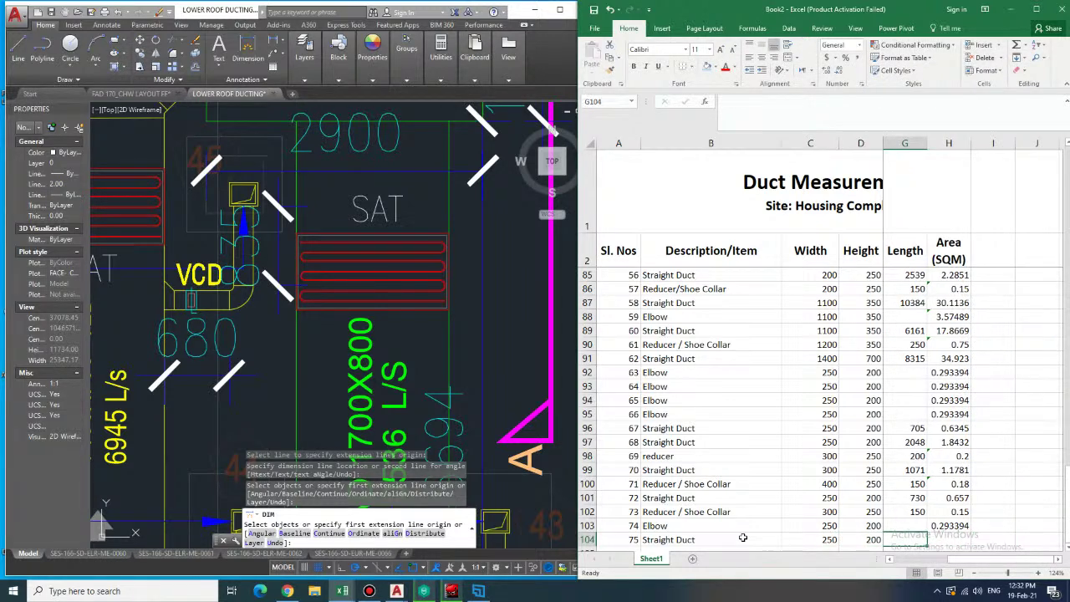
text(835)
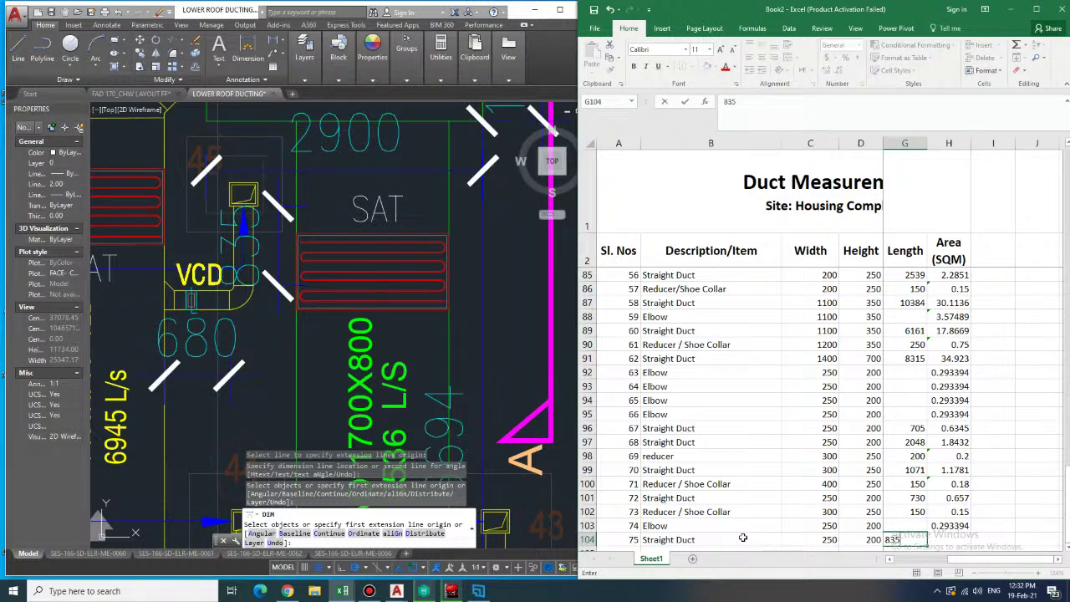
- Copy the straight duct area formula from H101 into H104
key(Right)
key(Up)
key(Up)
key(Up)
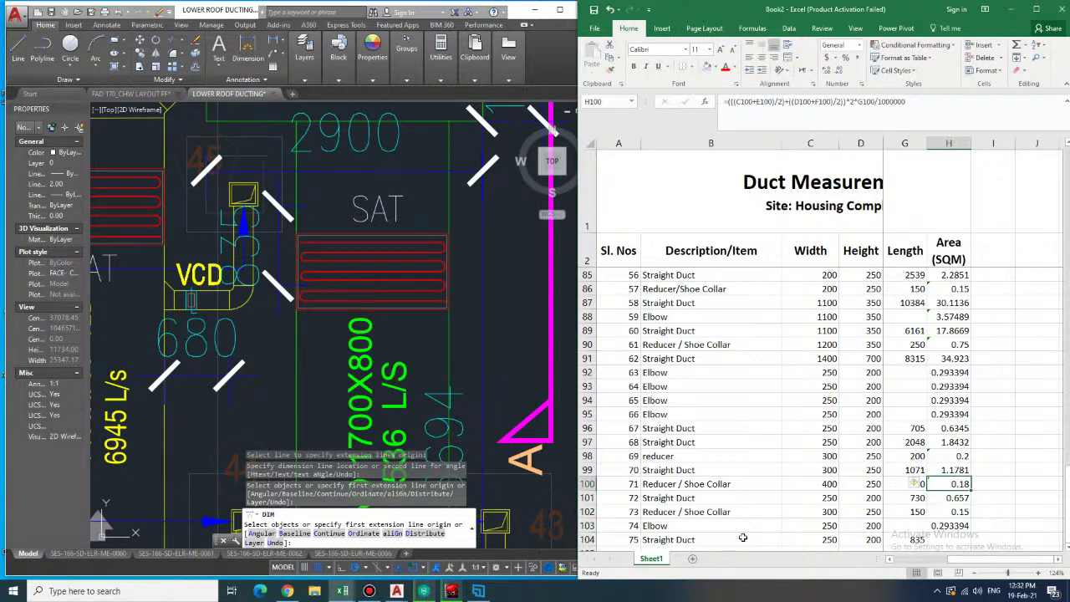
key(Down)
key(Down)
key(Down)
key(ctrl+v)
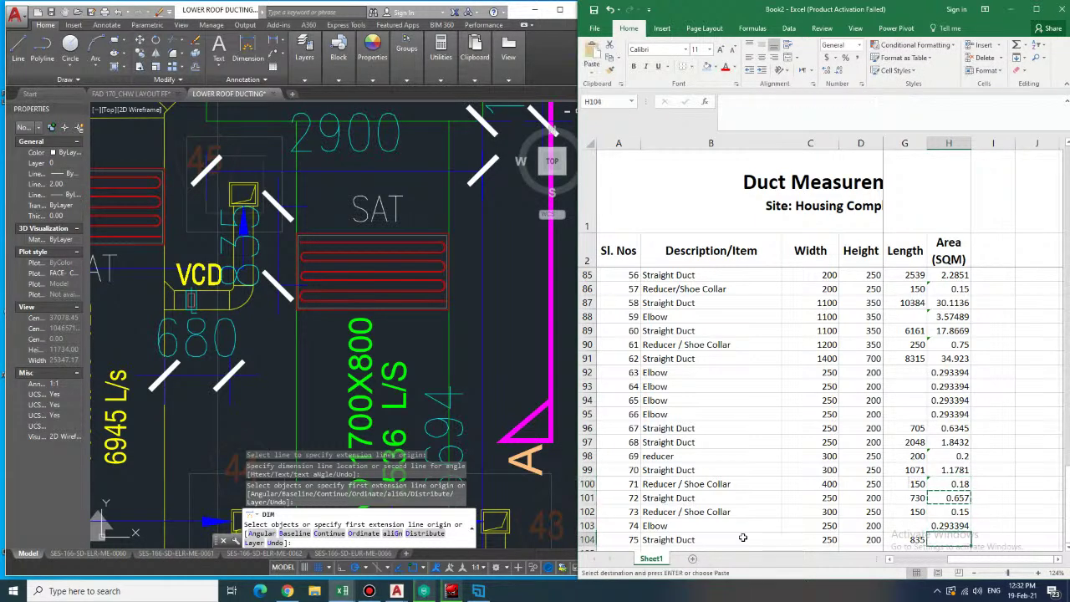
- Enter serial number 76 in row 105
key(Down)
key(Left)
key(Left)
key(Home)
text(7)
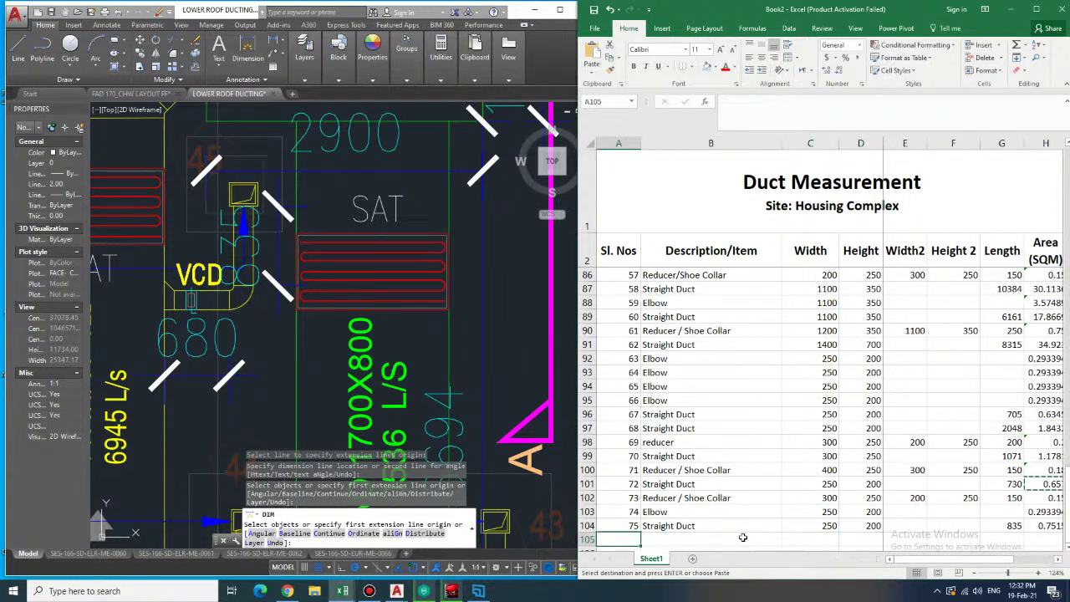
text(6)
key(Right)
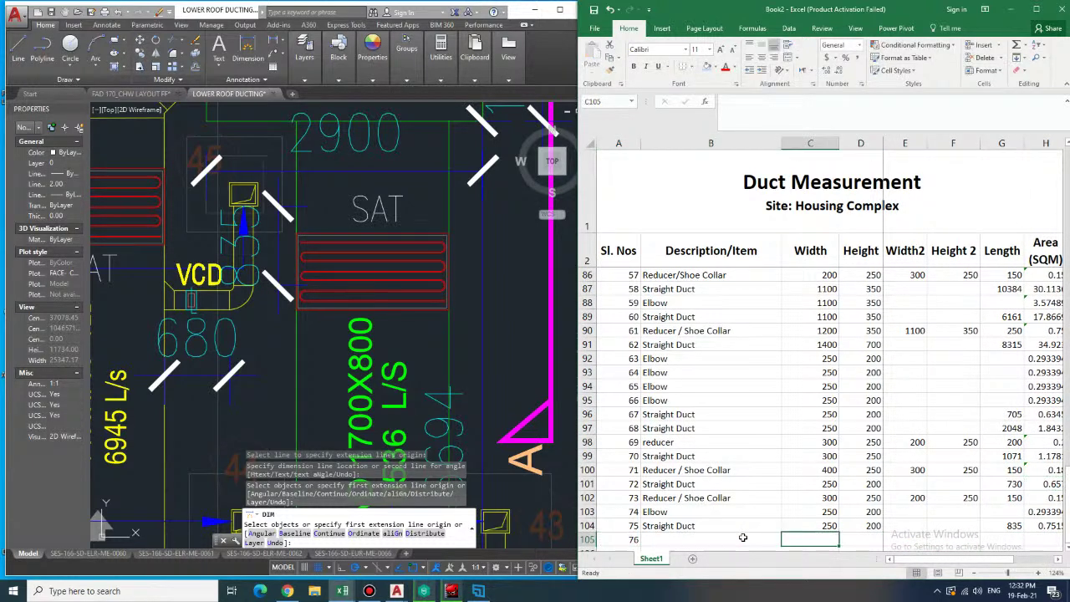
- Record a Straight Duct in row 105 with width 250, height 200 and length 680
text(S)
key(Right)
text(250)
key(Right)
text(200)
key(Right)
key(Right)
key(Right)
key(Right)
key(Left)
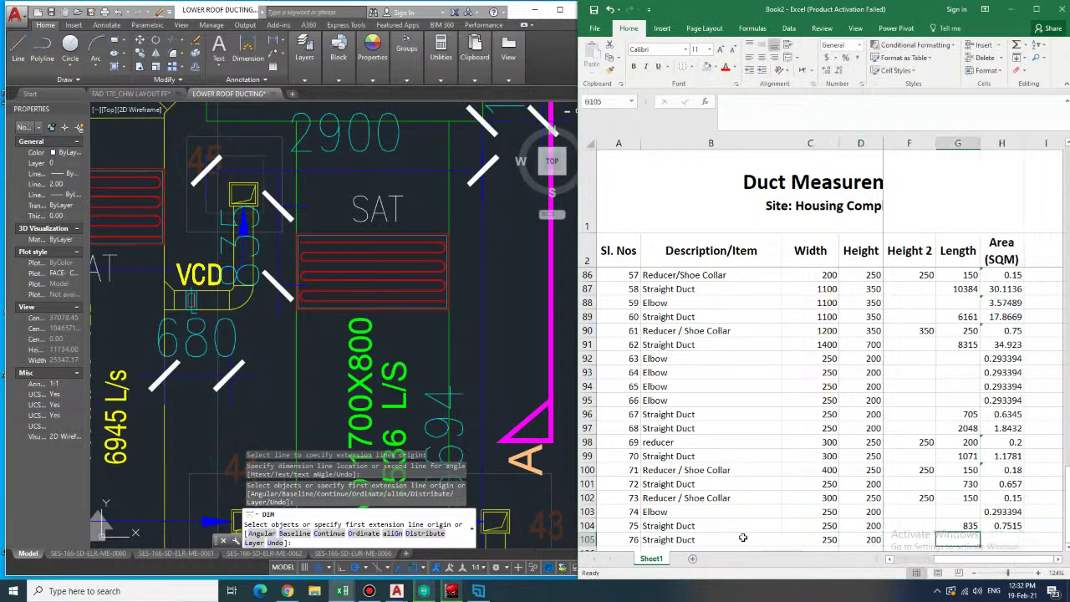
text(680)
- Copy the straight duct area formula from H104 into H105
key(Right)
key(Up)
key(Up)
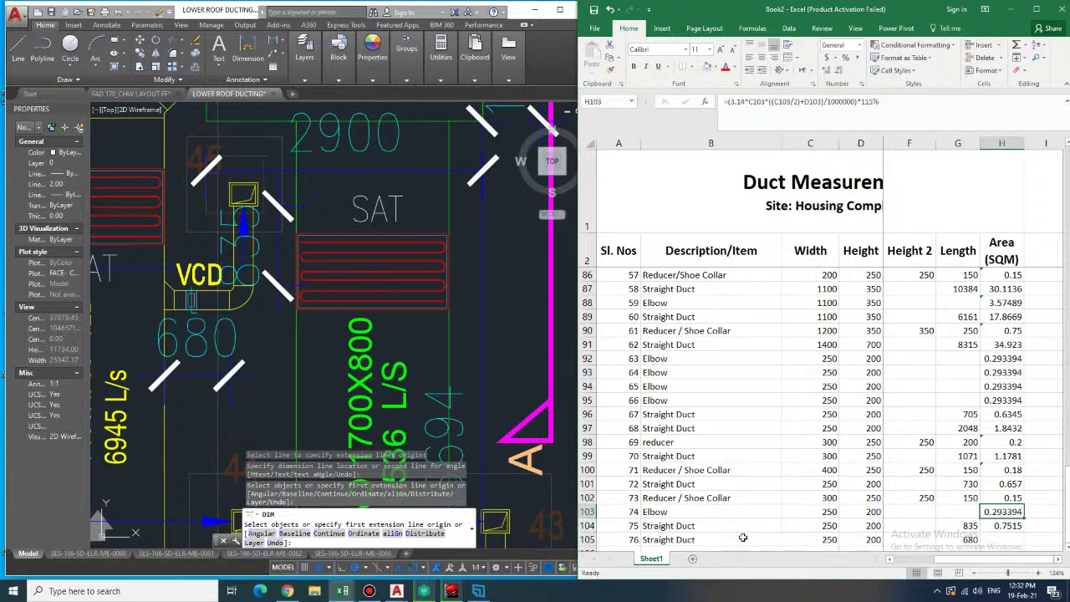
key(Down)
key(ctrl+c)
key(Down)
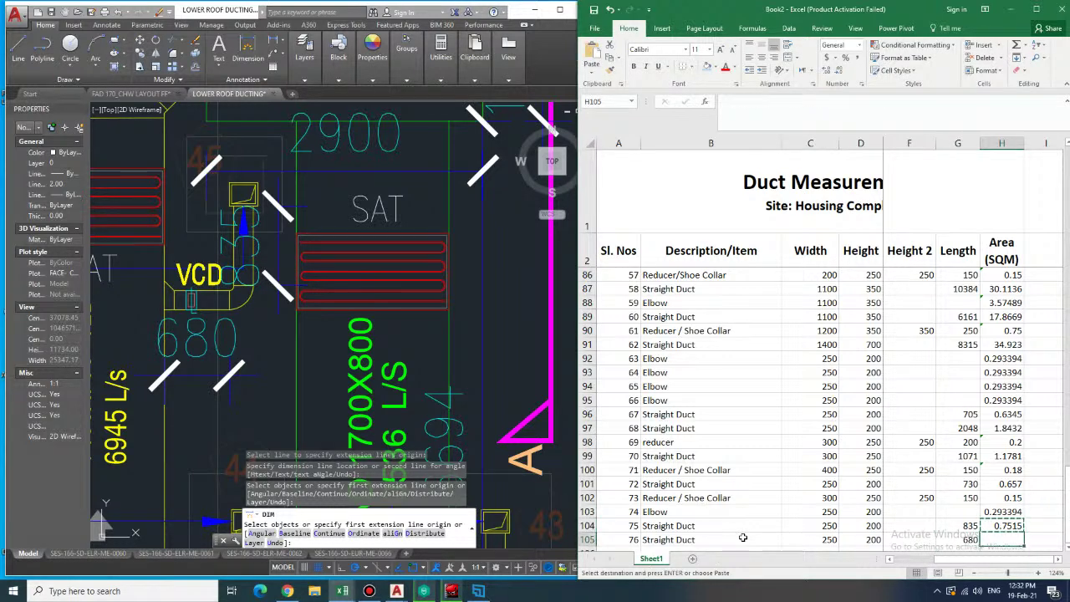
key(ctrl+v)
- Enter serial number 77 in row 106
key(Down)
key(Home)
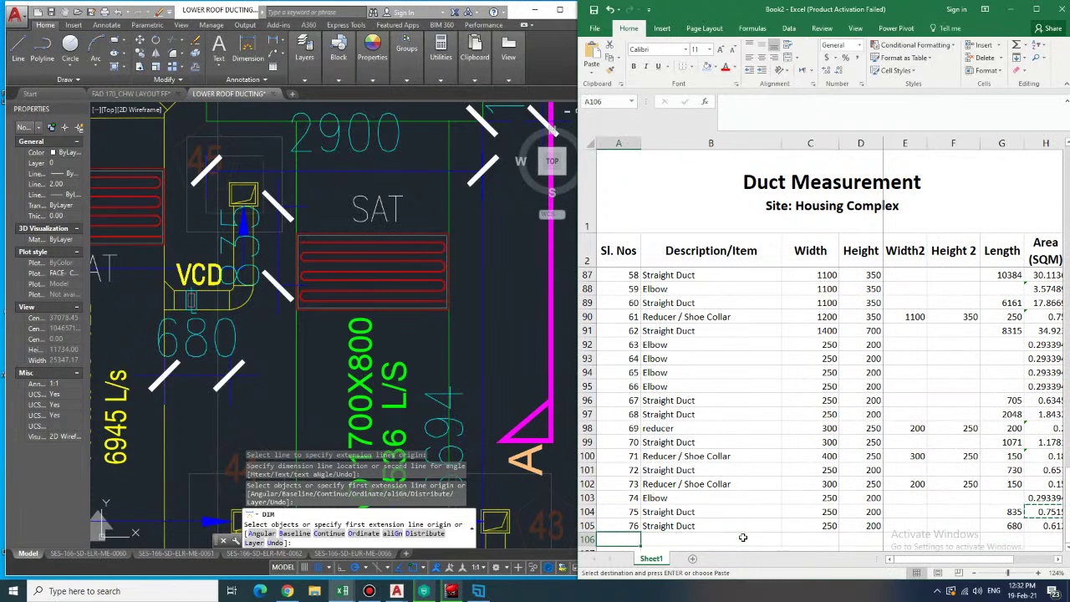
text(77)
key(Right)
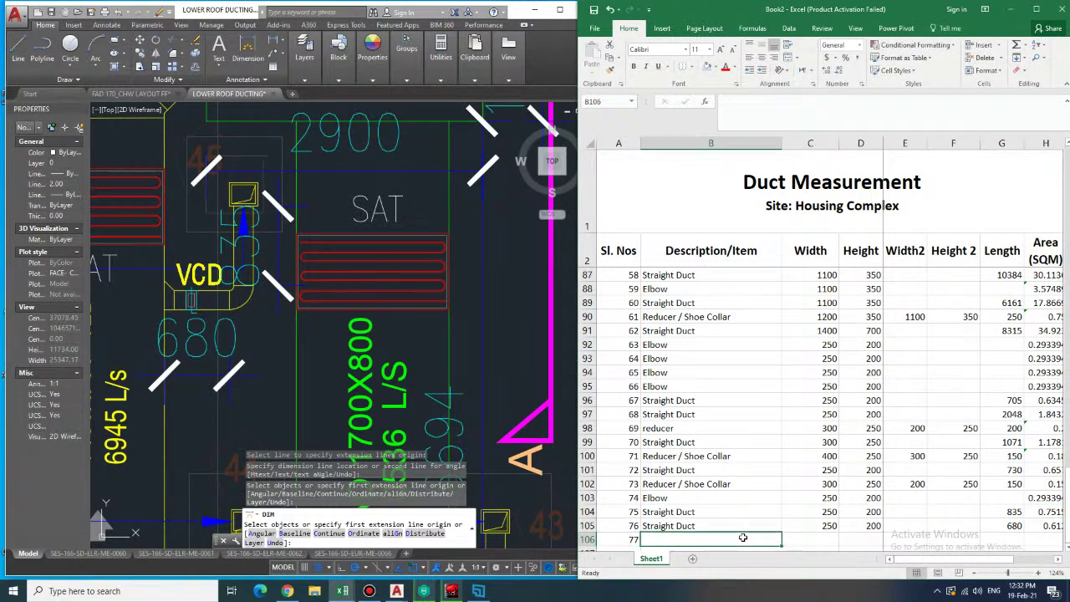
- Copy the Reducer / Shoe Collar description from B102 into B106
key(Up)
key(Up)
key(Up)
key(Up)
key(ctrl+c)
key(Down)
key(Down)
key(Down)
key(Down)
key(ctrl+v)
- Enter the row 106 reducer's sizes: width 300, height 250, Width2 200 and Height 2 250
key(Right)
key(Right)
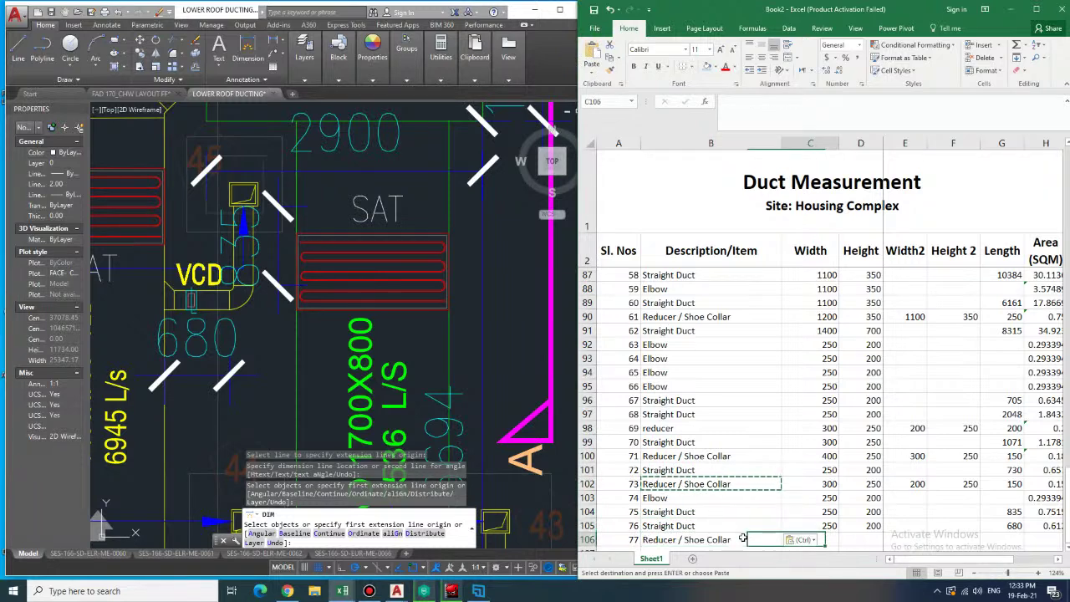
key(Left)
text(300)
key(Tab)
text(250)
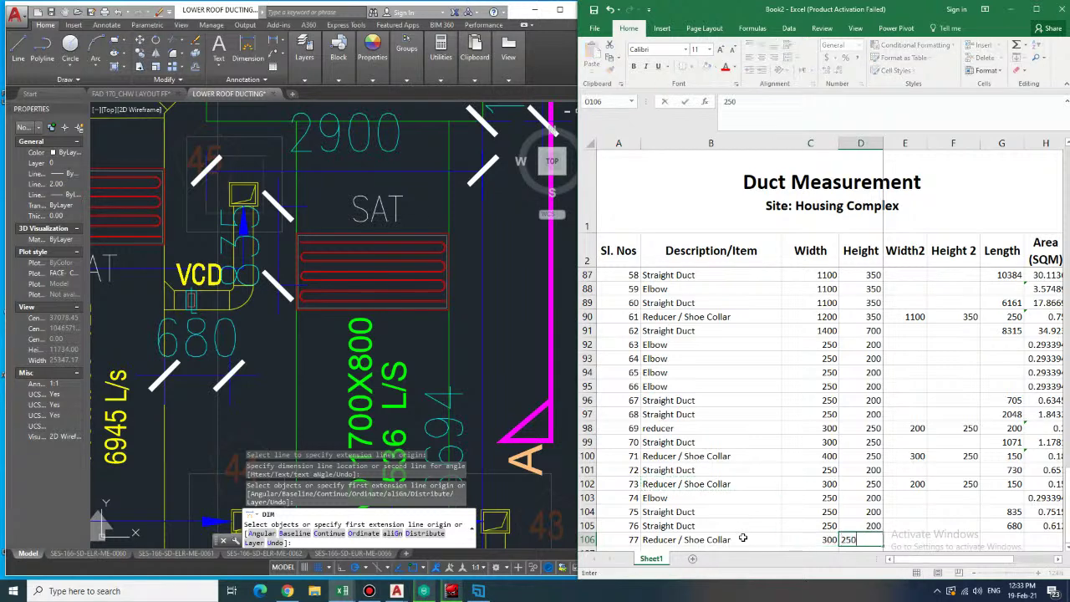
key(Tab)
text(200)
key(Tab)
text(2)
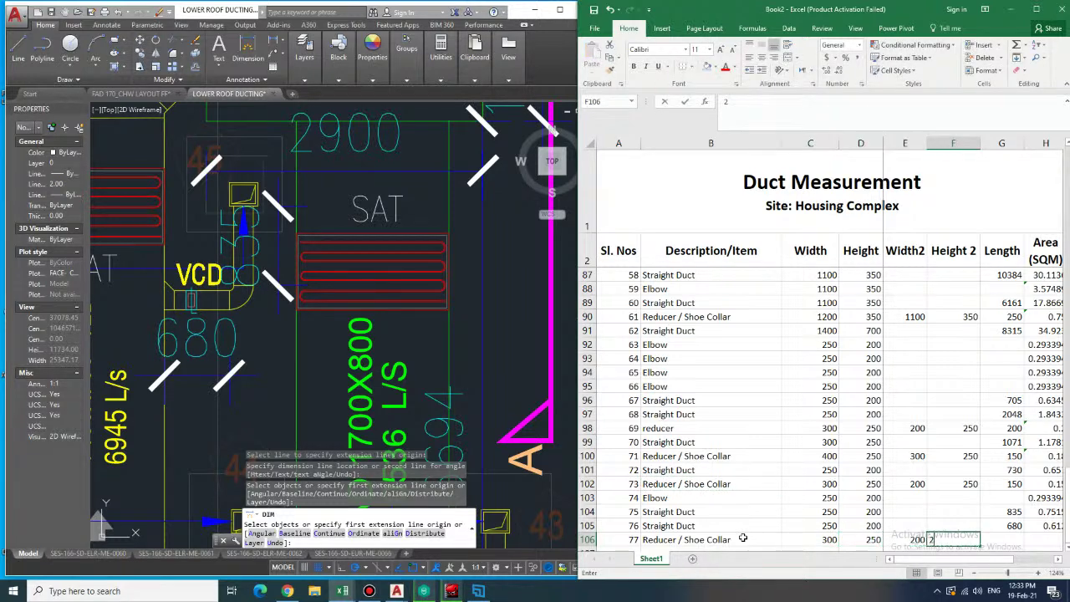
text(50)
key(Tab)
key(Tab)
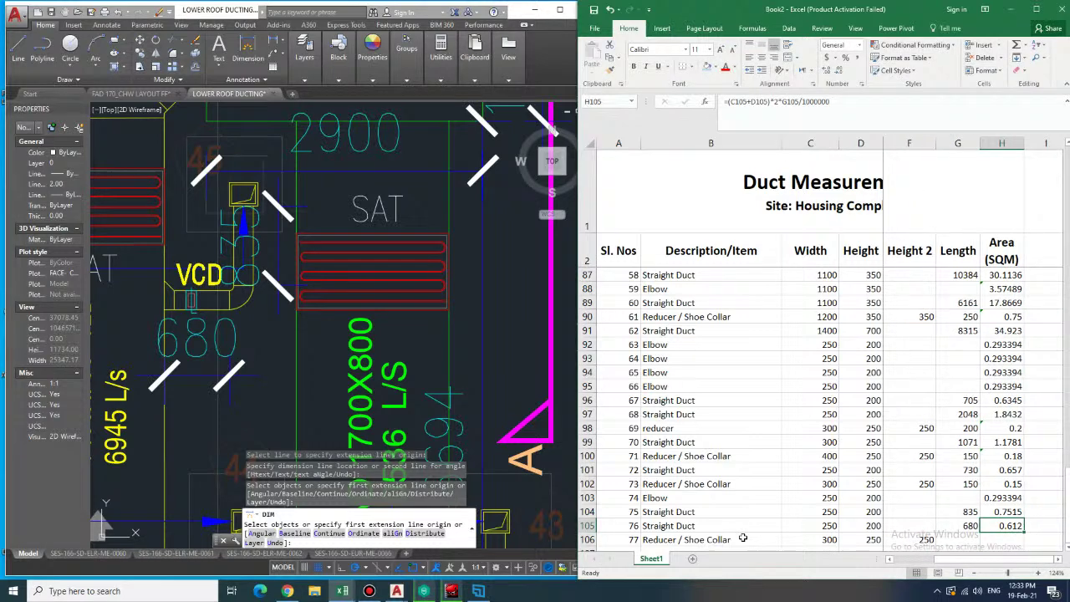
- Enter length 150 for the row 106 reducer
key(Left)
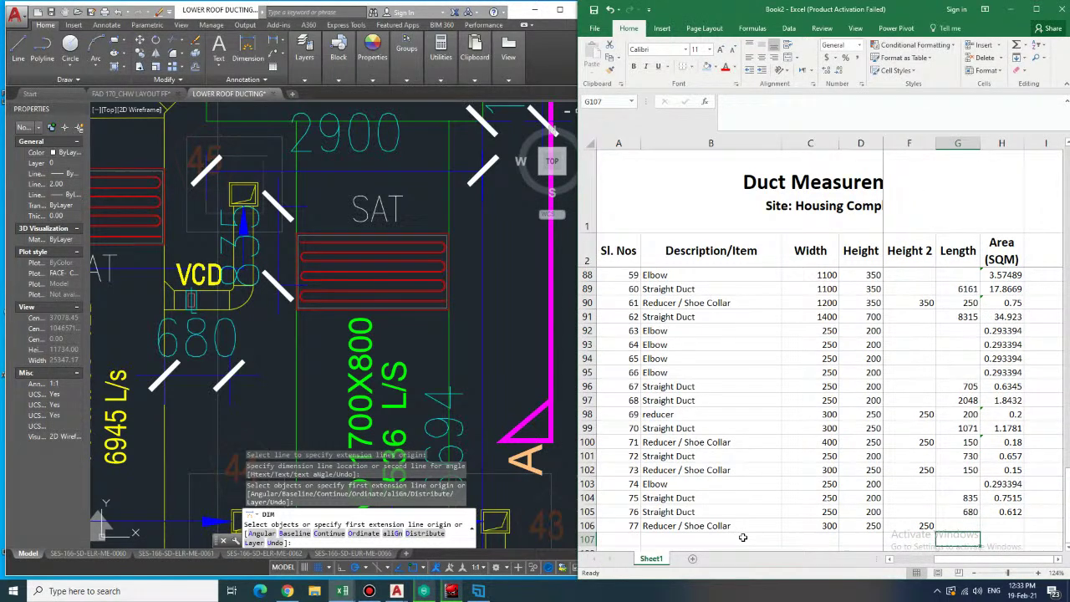
text(150)
key(Tab)
- Copy the Reducer / Shoe Collar area formula from H102 into H106
key(Up)
key(Up)
key(Up)
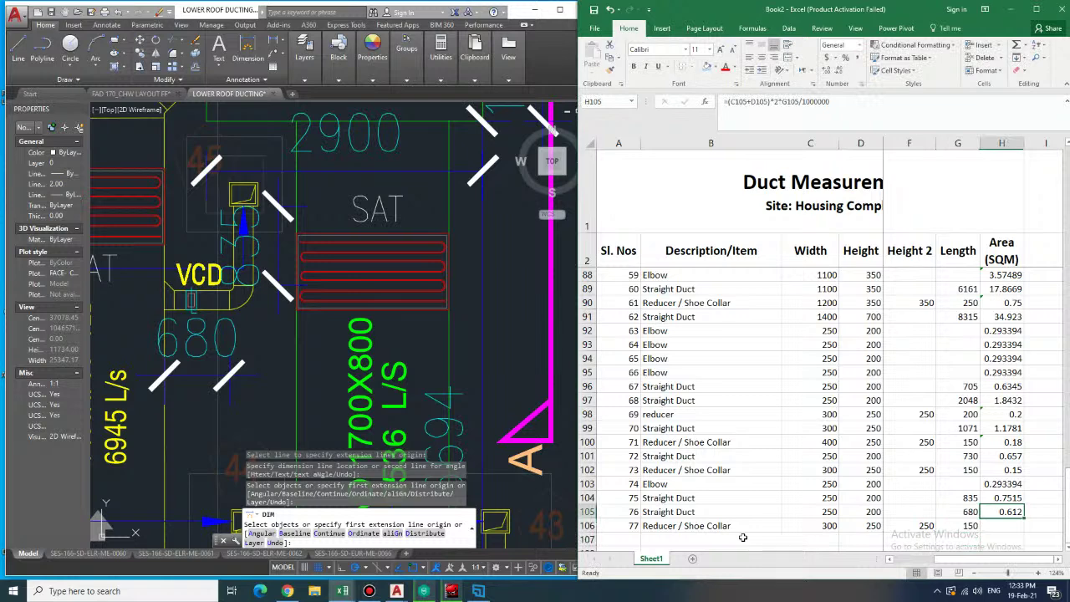
key(Up)
key(ctrl+c)
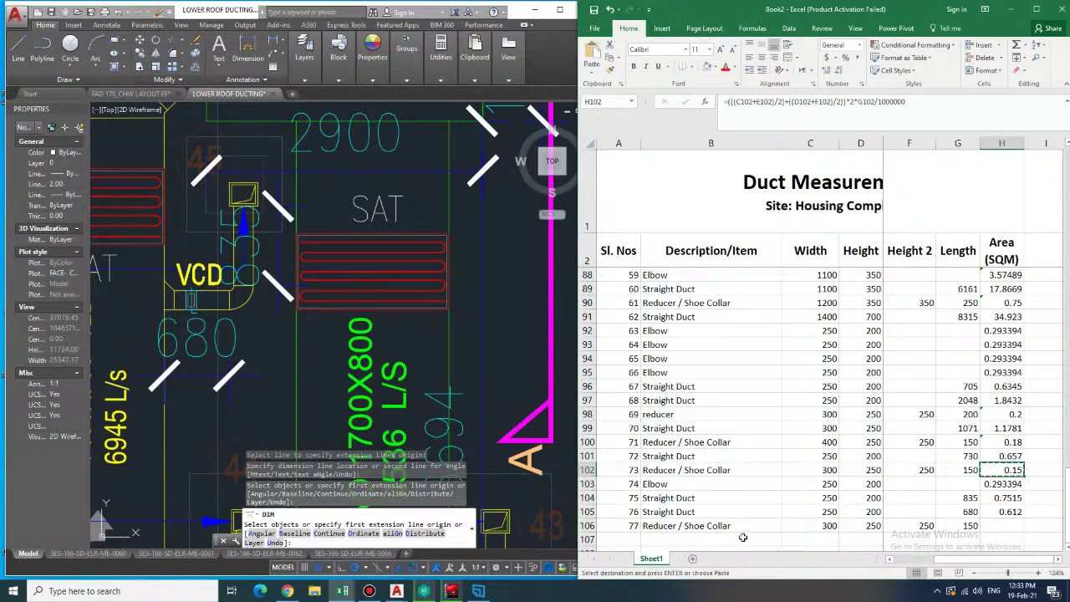
key(Down)
key(Down)
key(Down)
key(Down)
key(ctrl+v)
- Enter serial number 78 and the description elbow in row 107
key(Down)
key(Left)
key(Left)
key(Left)
key(Left)
key(Left)
key(Left)
key(Left)
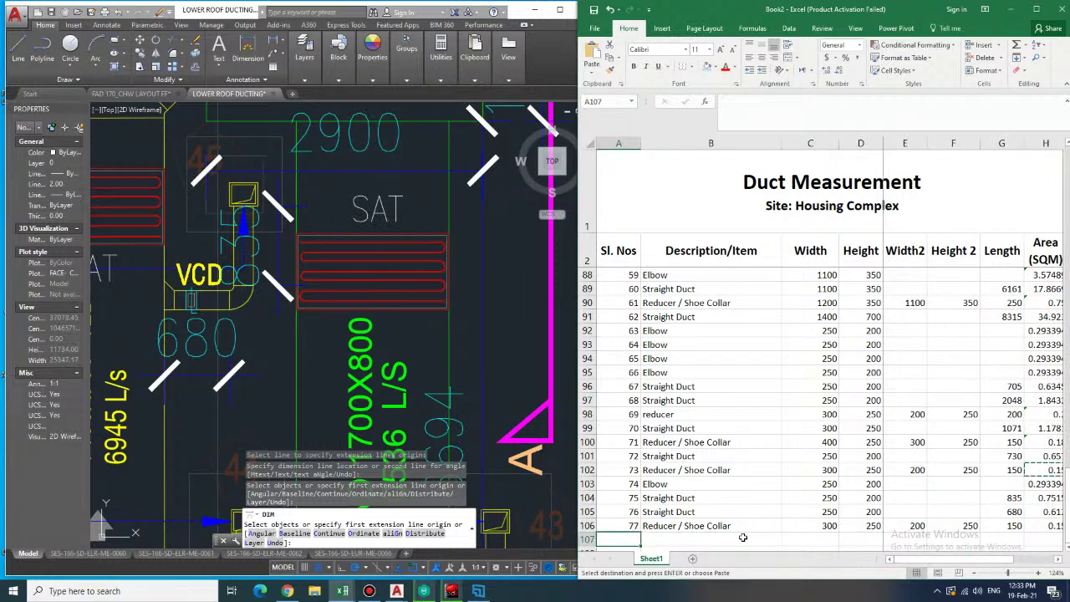
middle_drag(169, 214, 330, 432)
mouse_move(322, 290)
middle_down()
mouse_move(269, 340)
mouse_move(246, 282)
middle_up()
scroll(270, 306, down, 3)
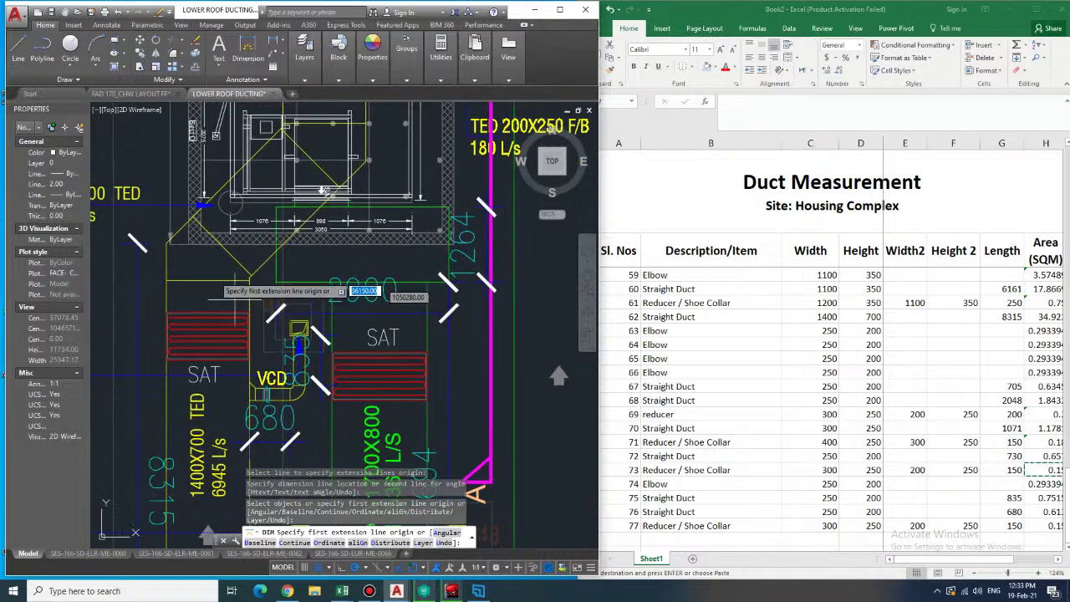
click(693, 537)
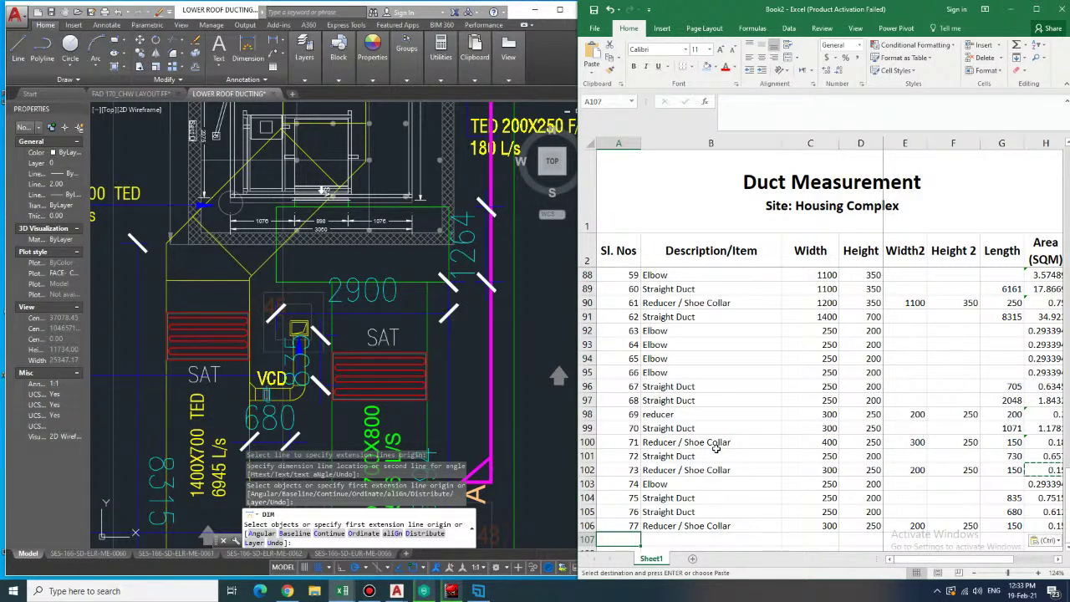
text(78)
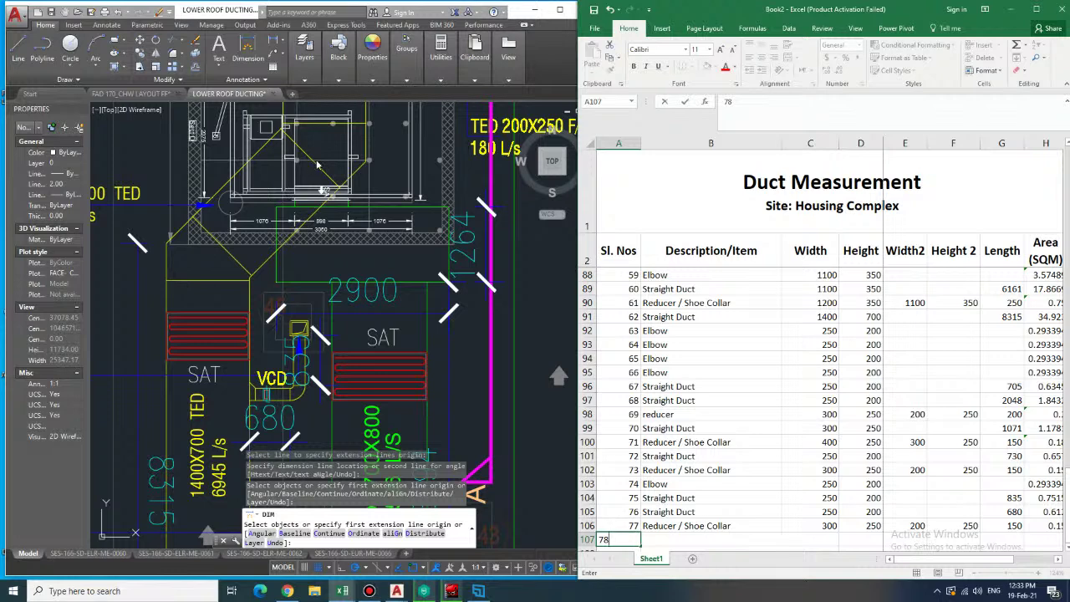
click(711, 540)
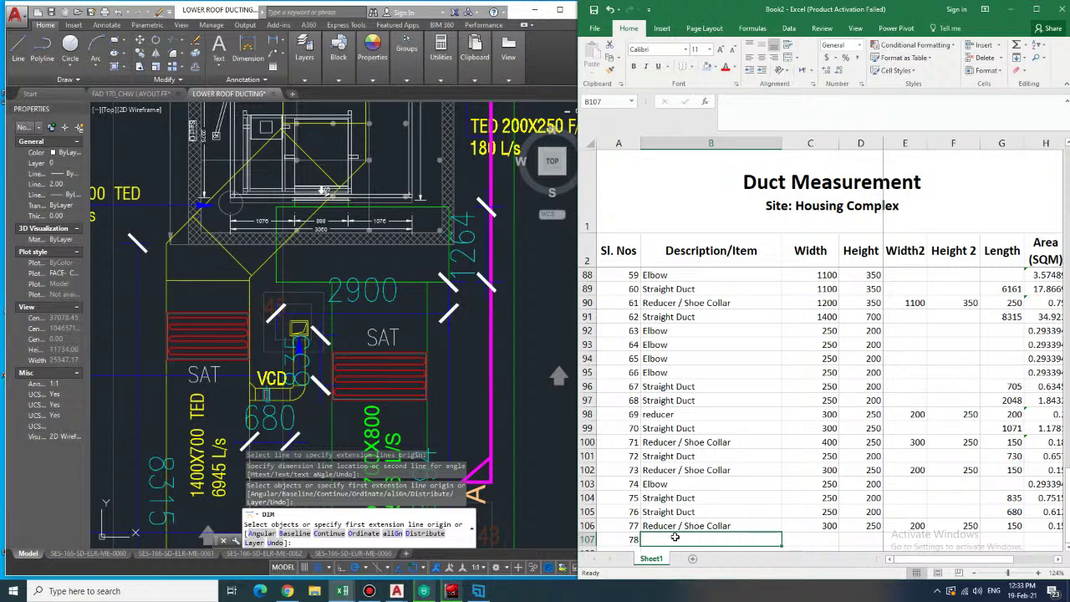
text(elbow)
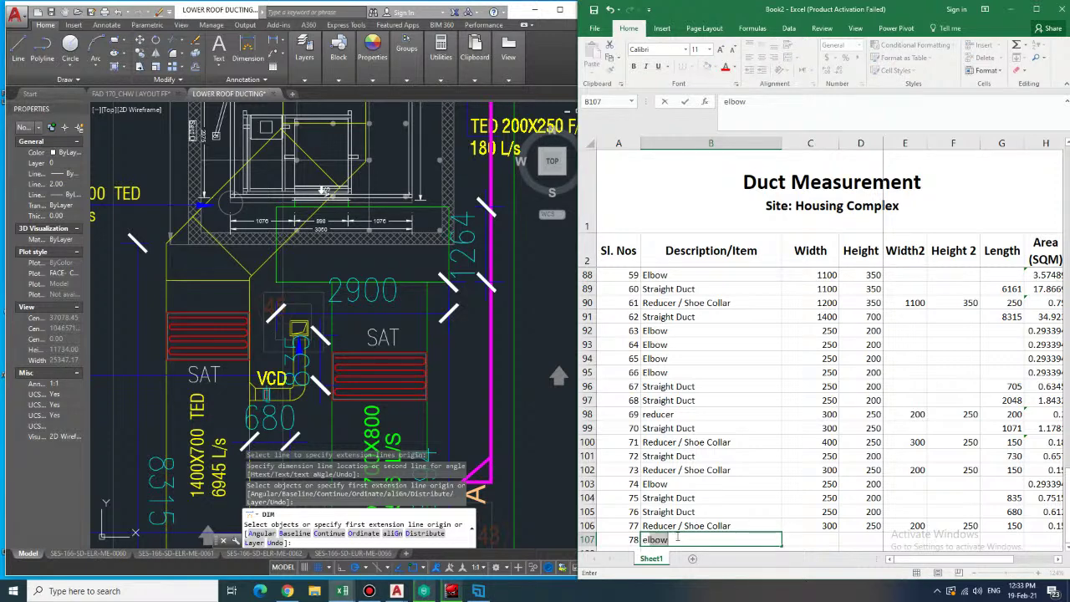
key(Tab)
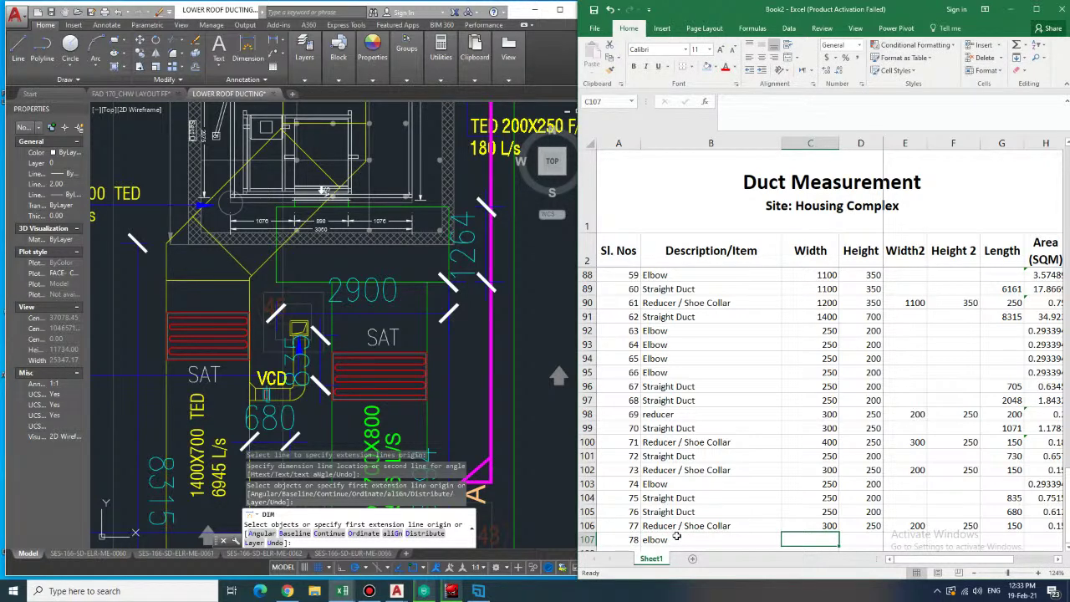
- Enter width 1400 and height 700 for the row 107 elbow
text(1400)
key(Tab)
text(700)
key(Tab)
key(Tab)
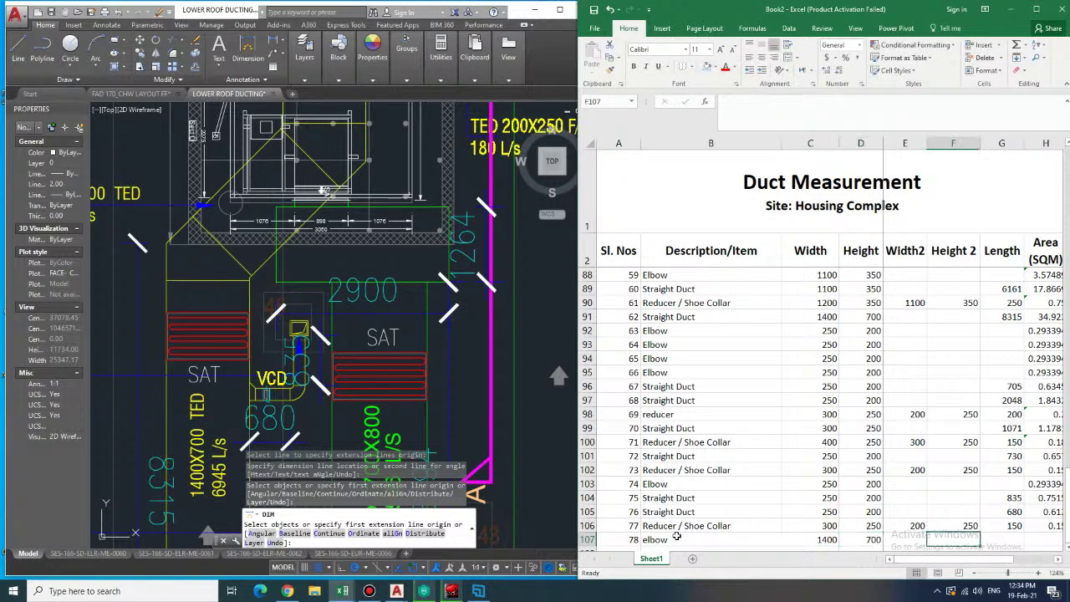
- Copy the elbow area formula from H103 into H107
key(Right)
key(Right)
key(Up)
key(Up)
key(Up)
key(Up)
key(ctrl+c)
key(Down)
key(Down)
key(Down)
key(Down)
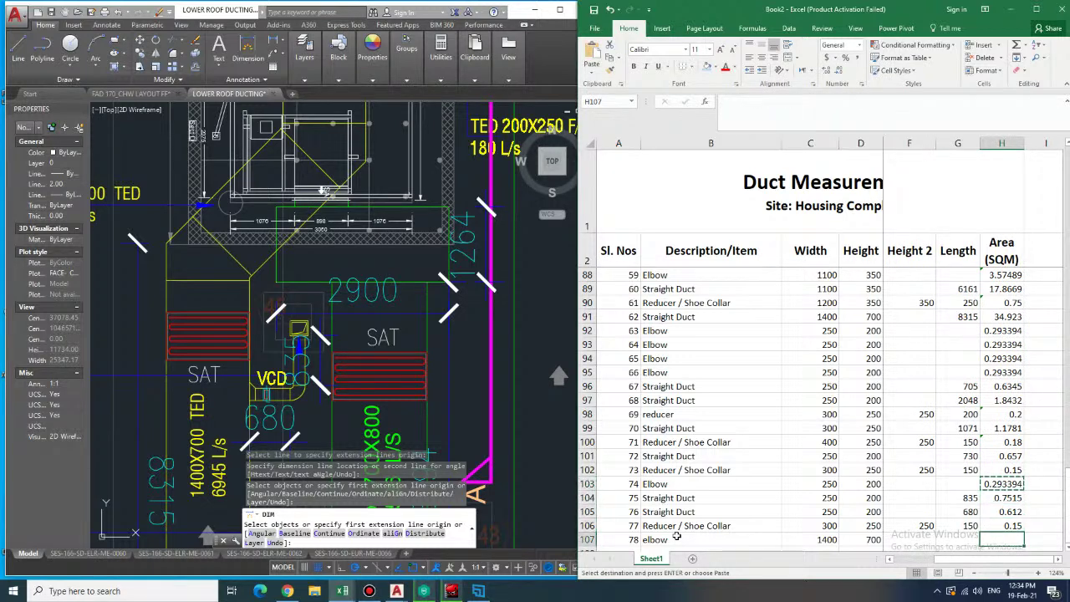
key(ctrl+v)
key(Escape)
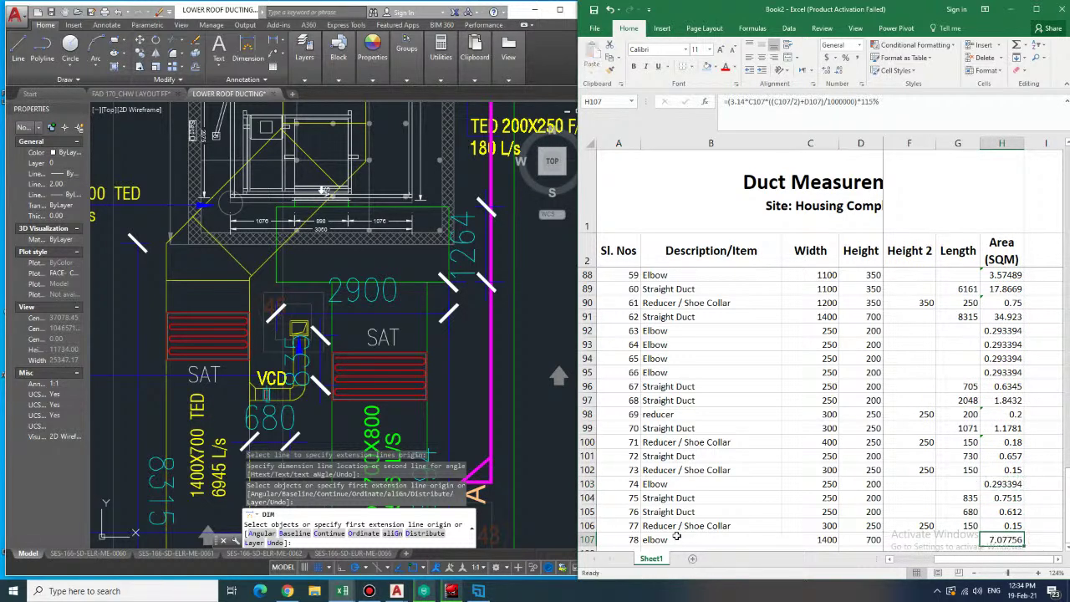
key(Down)
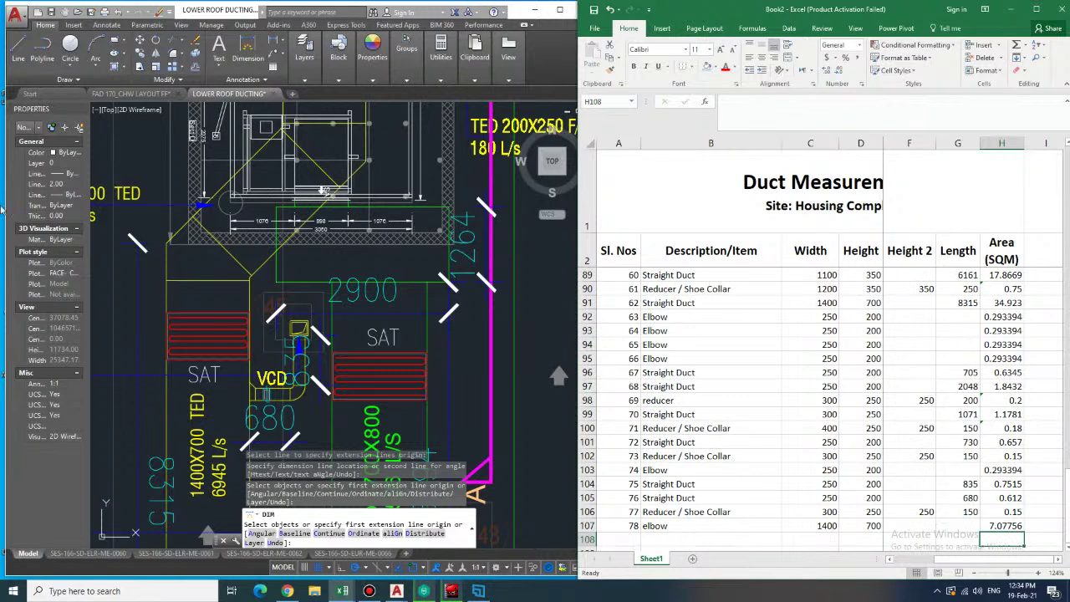
- Switch to the AutoCAD drawing and dimension the long diagonal edge of the 1400X700 duct beyond its elbow
click(223, 75)
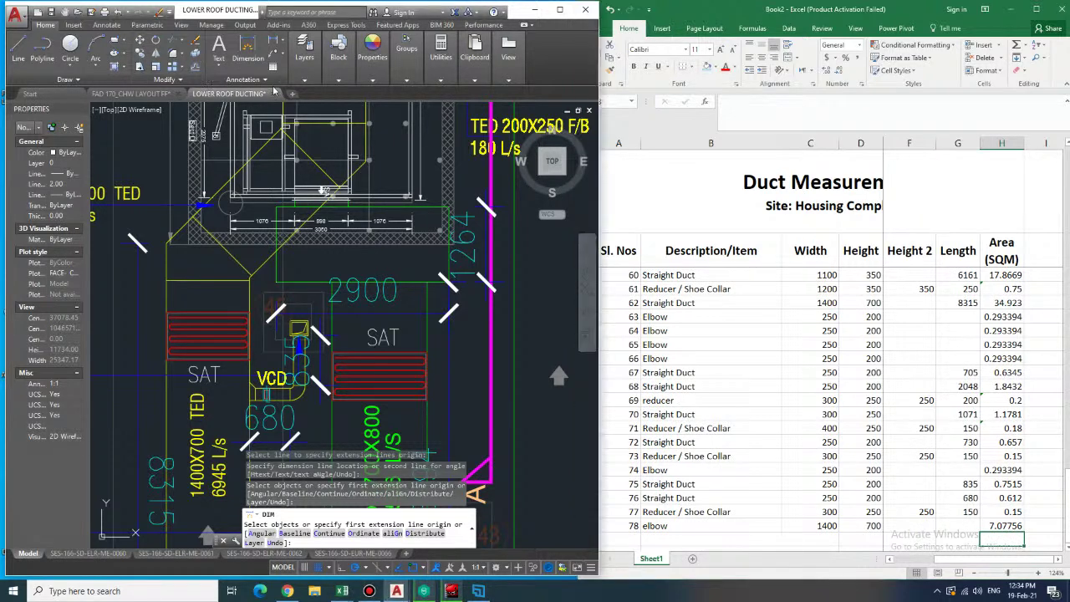
click(279, 269)
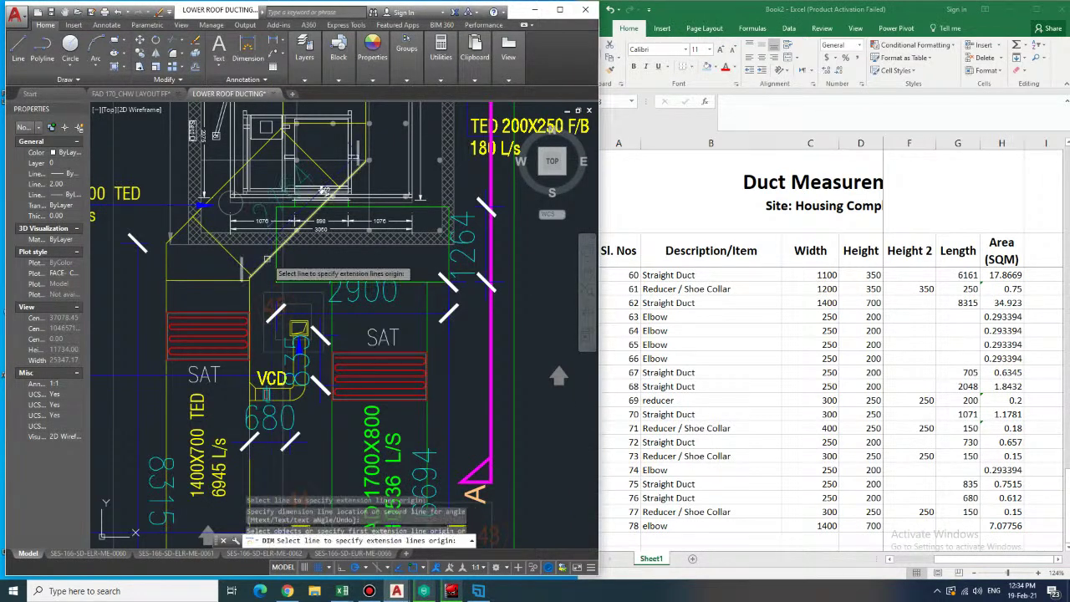
click(332, 281)
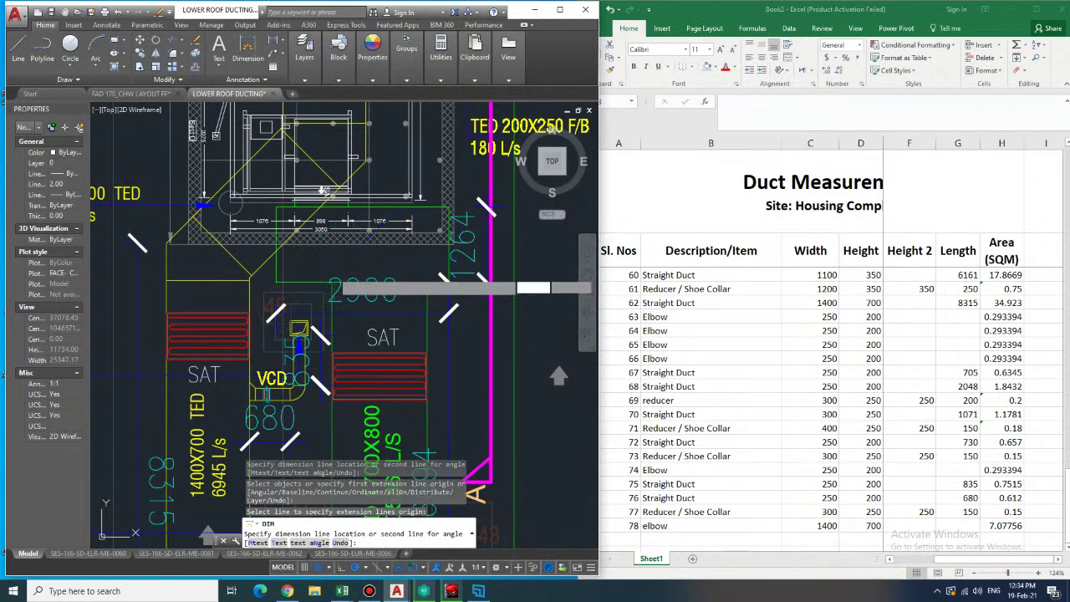
click(332, 275)
- Switch back to Excel and enter serial number 79 and the description Straight Duct in row 108
click(672, 535)
click(629, 536)
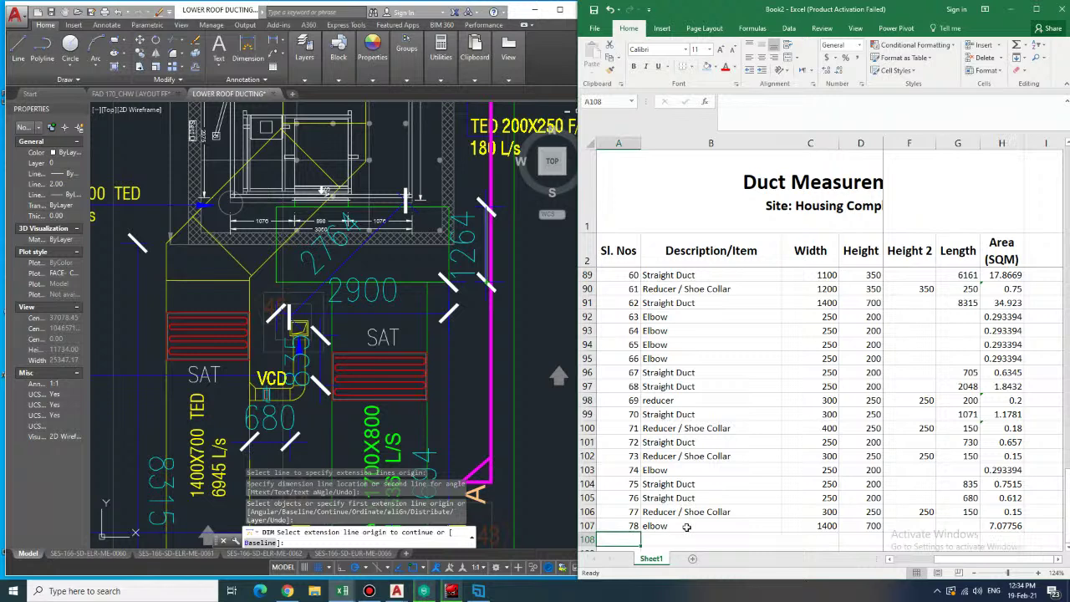
text(s)
text(79)
key(Tab)
text(sy)
key(Tab)
key(Left)
text(st)
key(Tab)
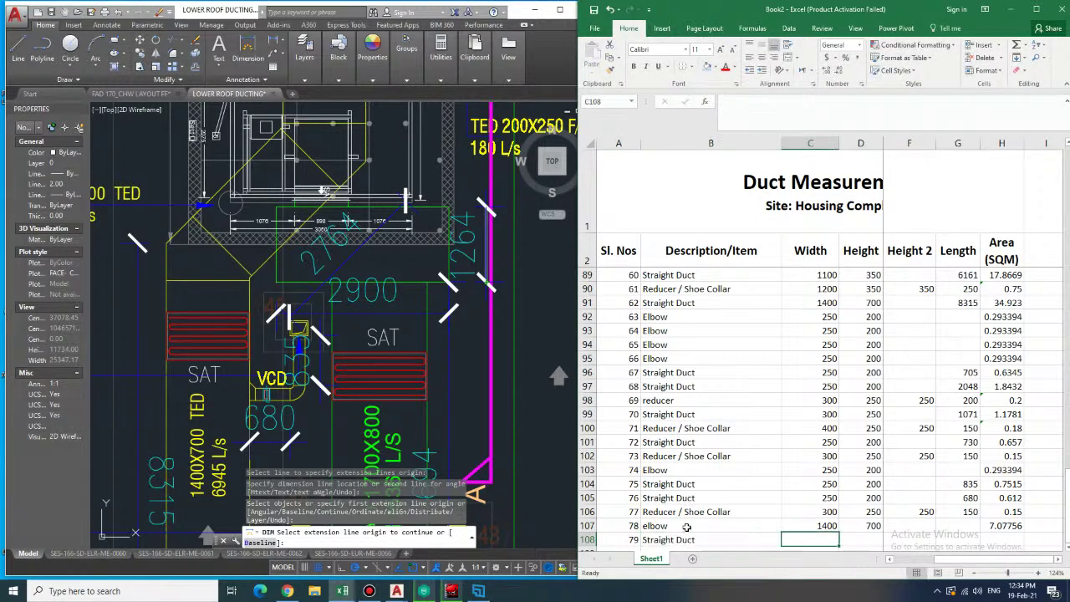
- Enter width 1400, height 700 and length 2764 for the row 108 straight duct
text(1400)
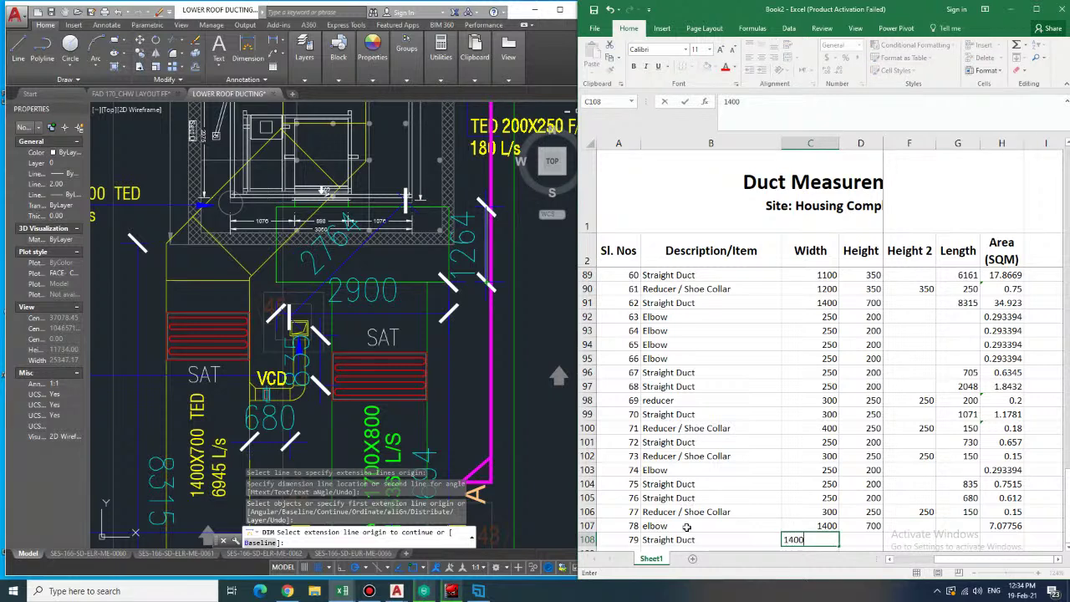
key(Tab)
text(700)
key(Tab)
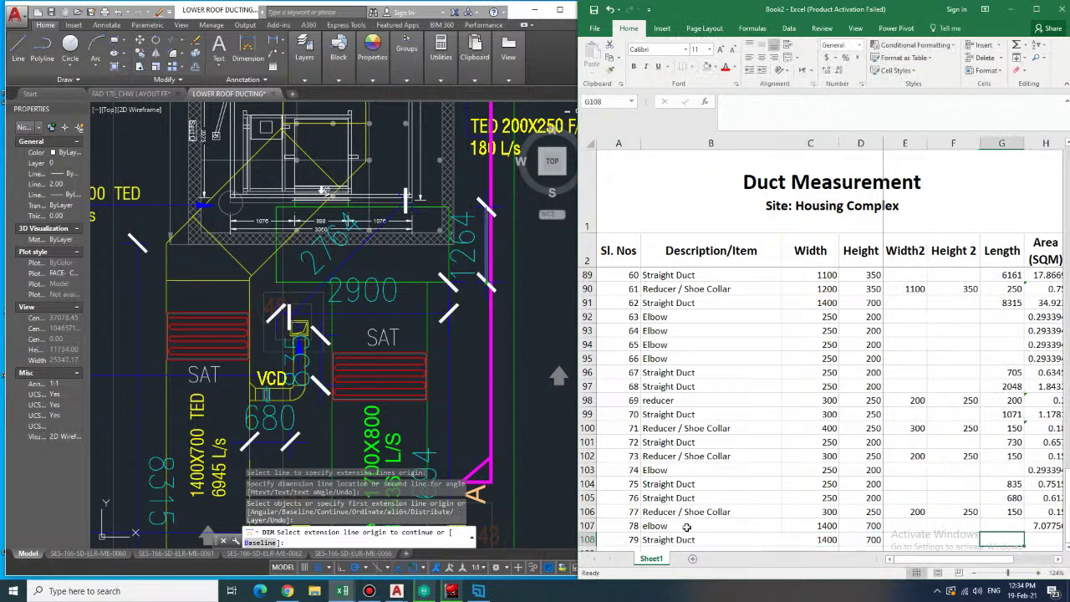
text(27)
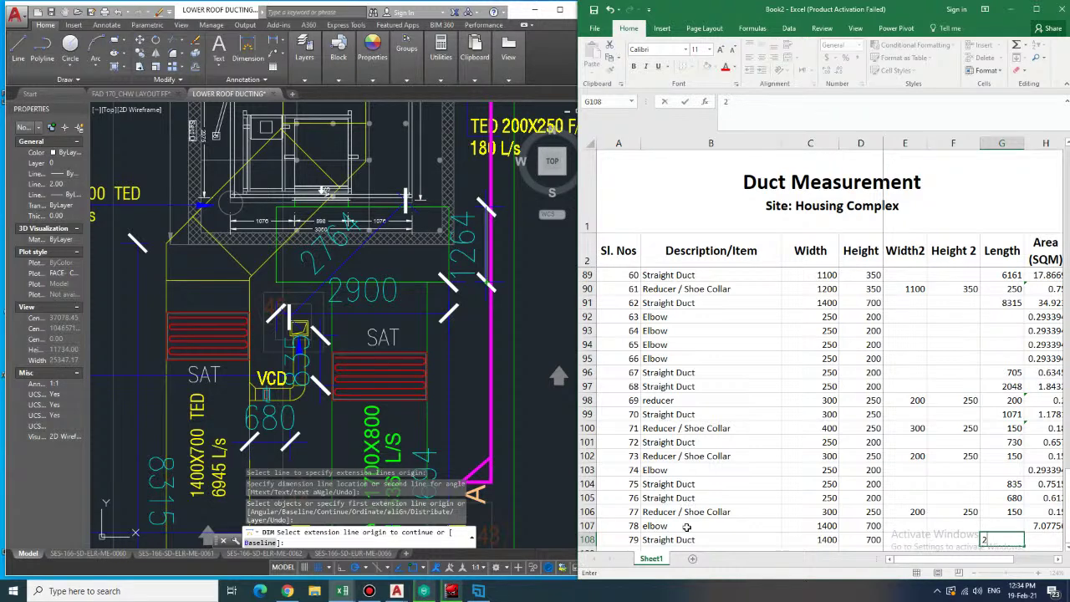
text(64)
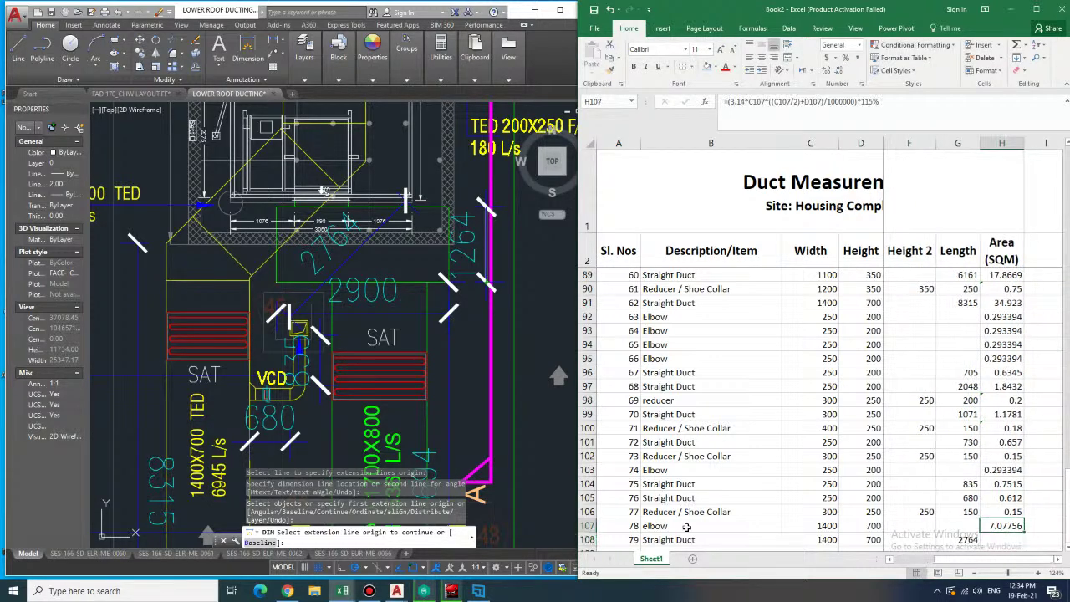
- Copy the straight duct area formula from H105 into H108
key(Down)
key(Up)
key(Up)
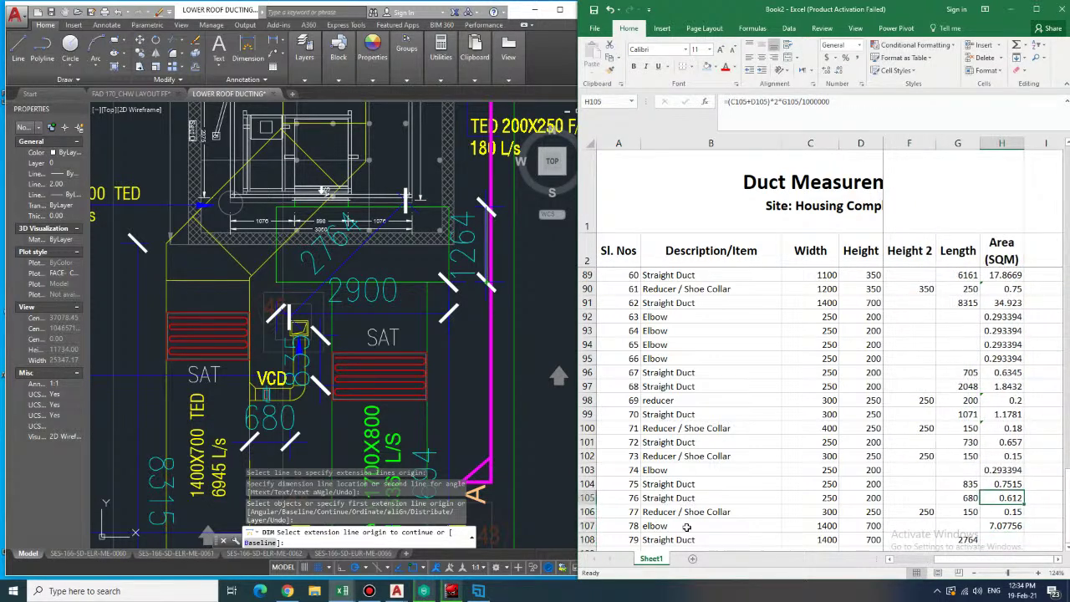
key(ctrl+c)
key(Down)
key(Down)
key(Down)
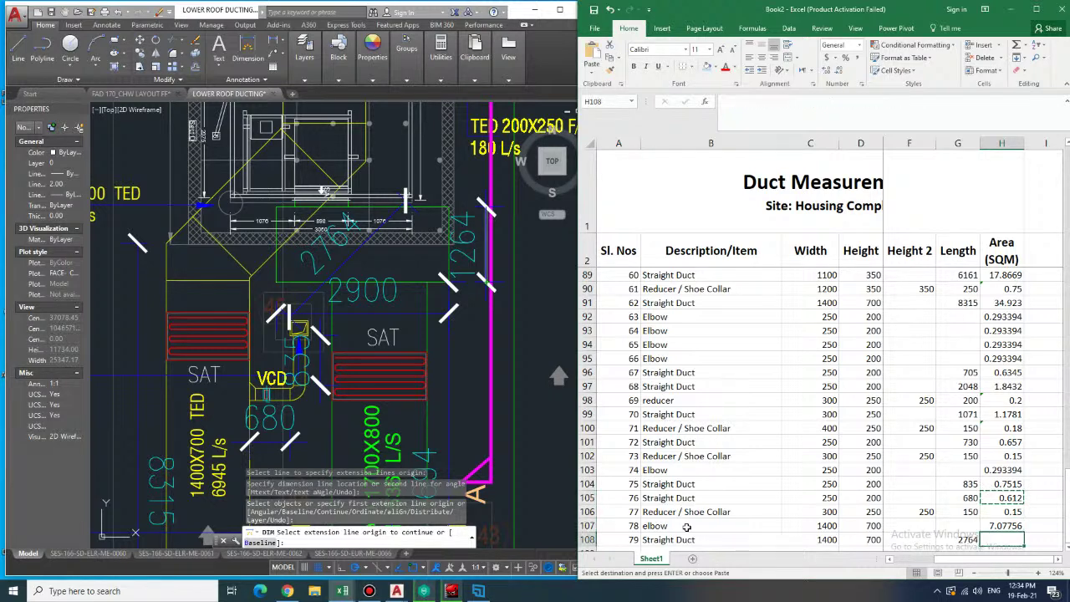
key(ctrl+v)
- Enter serial number 80 in row 109
key(Down)
key(Left)
key(Left)
key(Left)
key(Left)
key(Left)
key(Left)
key(Left)
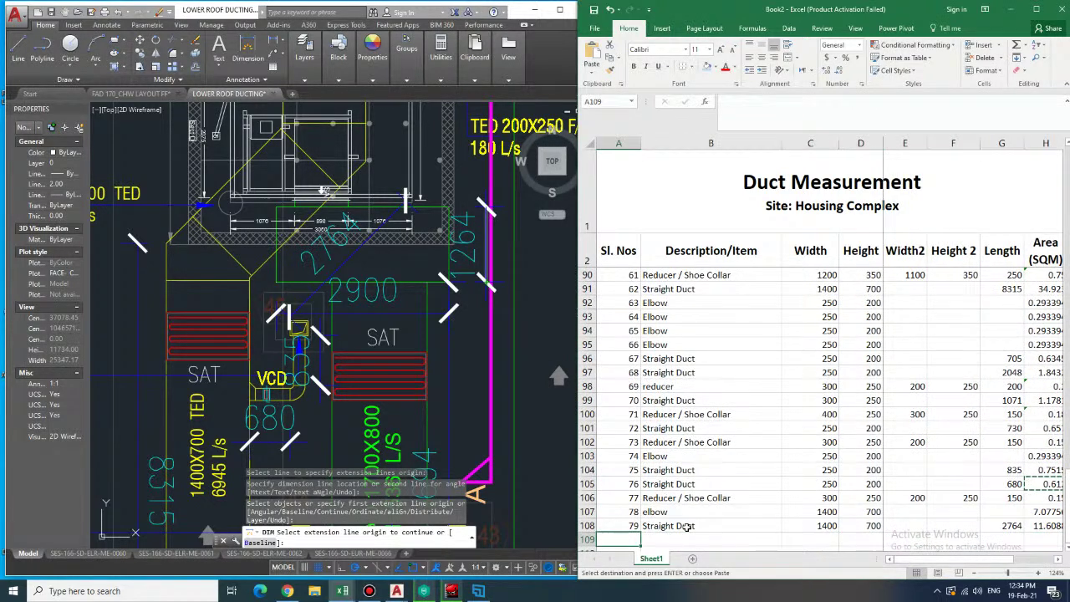
text(80)
key(Right)
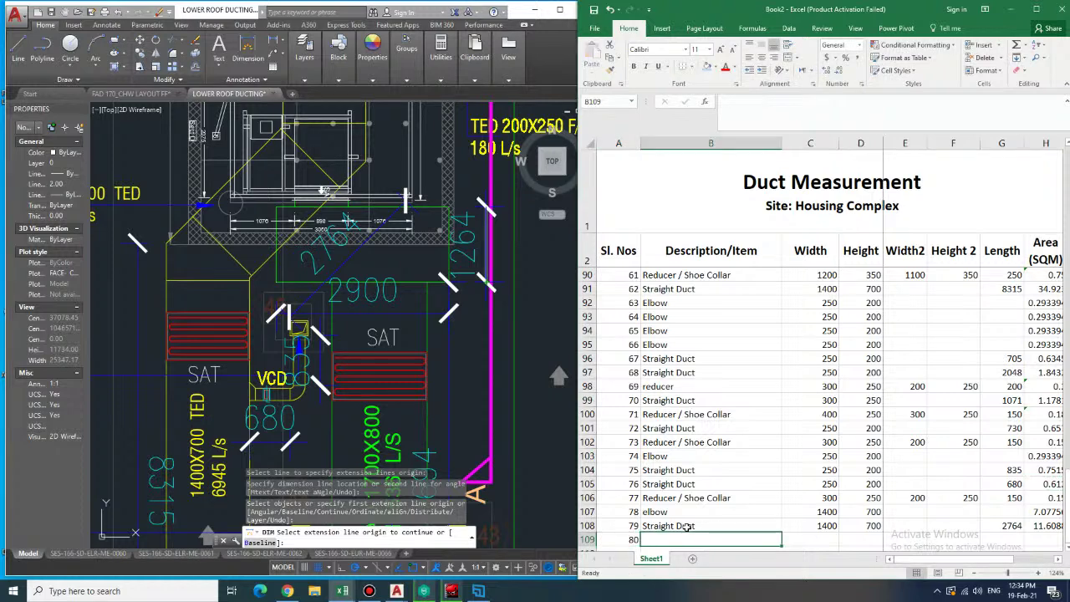
- In the AutoCAD drawing, dimension the vertical edge of the straight duct between the diagonal run and the FAHU-01 transition
middle_drag(367, 209, 358, 384)
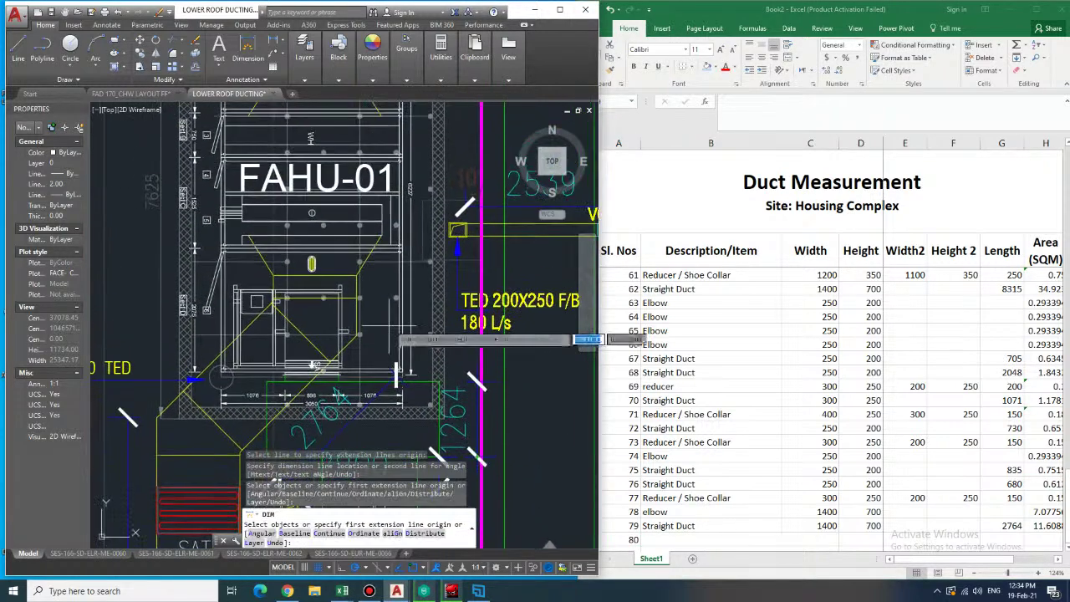
click(240, 50)
scroll(373, 294, up, 2)
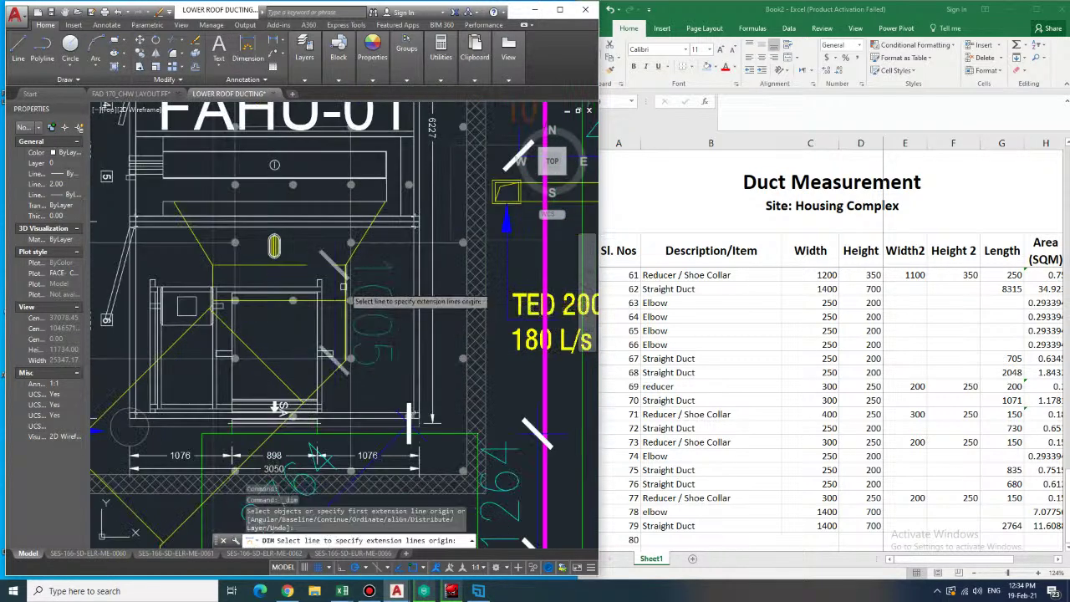
click(342, 286)
click(369, 263)
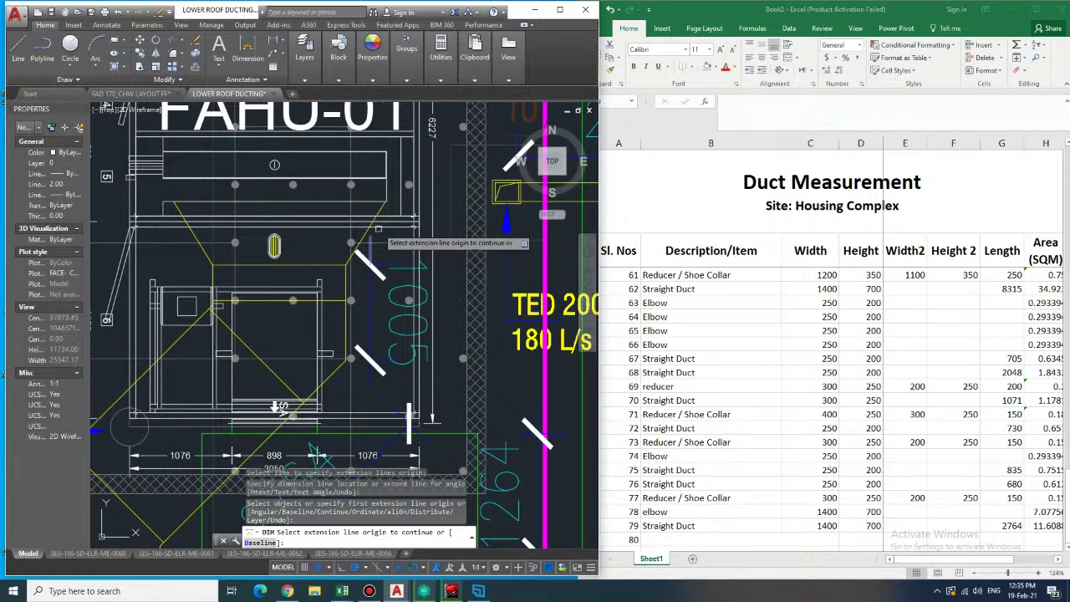
key(Escape)
- Back in Excel, enter the description Straight Duct, width 1400 and height 700 in row 109
click(736, 541)
text(Straight Duct)
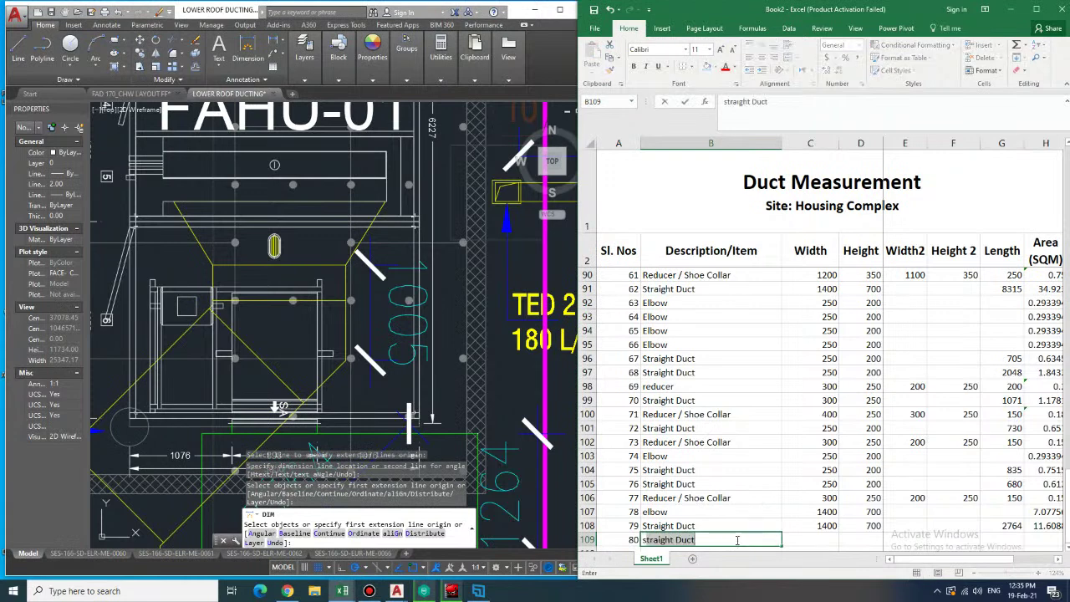
key(Tab)
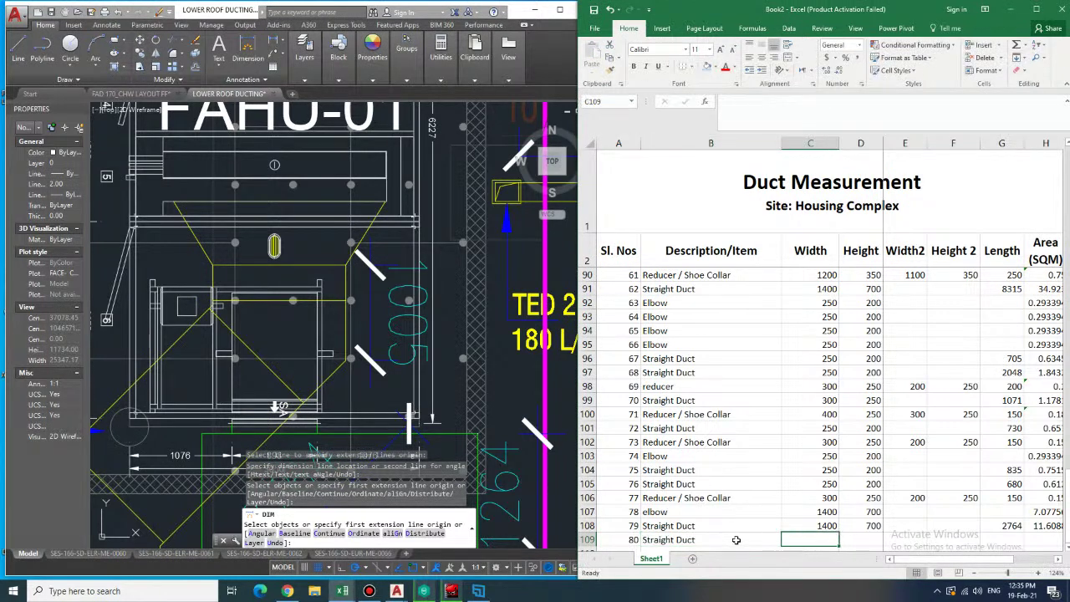
text(1400)
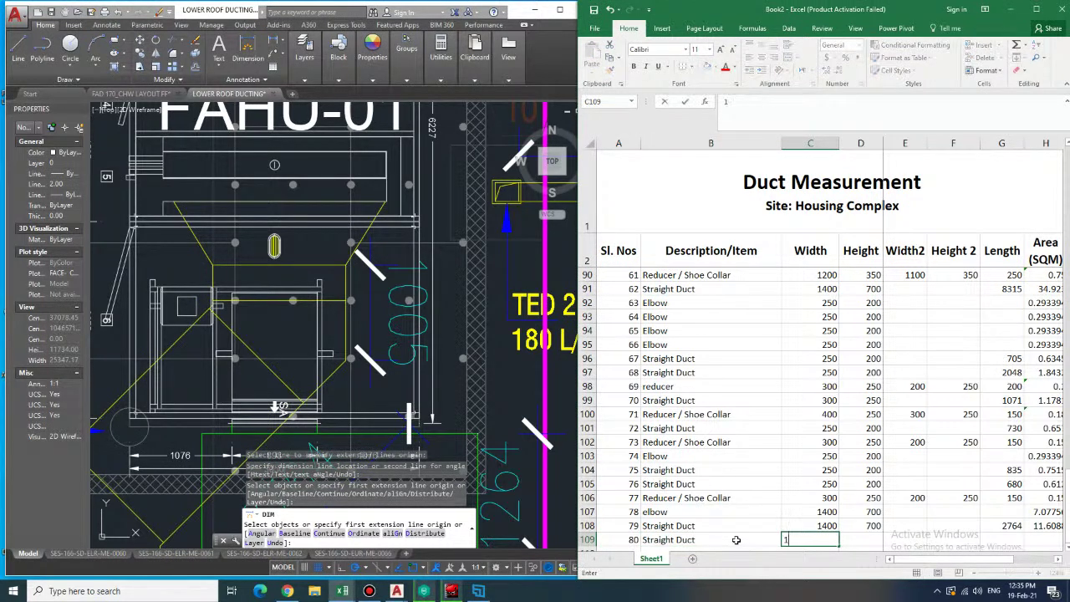
key(Tab)
text(700)
key(Tab)
key(Tab)
key(Tab)
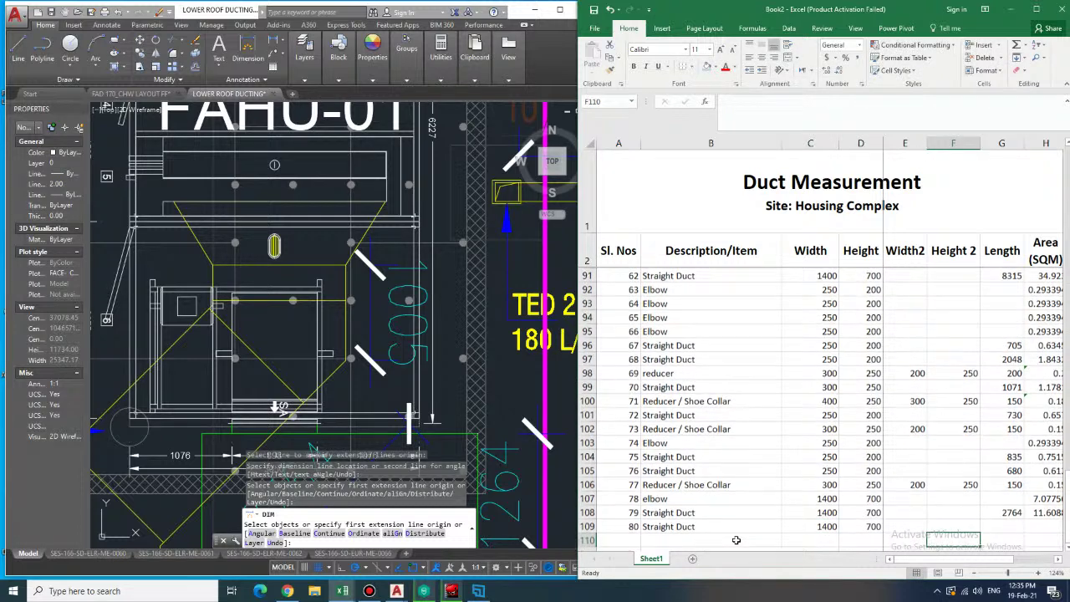
- Set the length of the straight duct in row 109 to 1000
text(10000)
key(ctrl+Return)
text(1000)
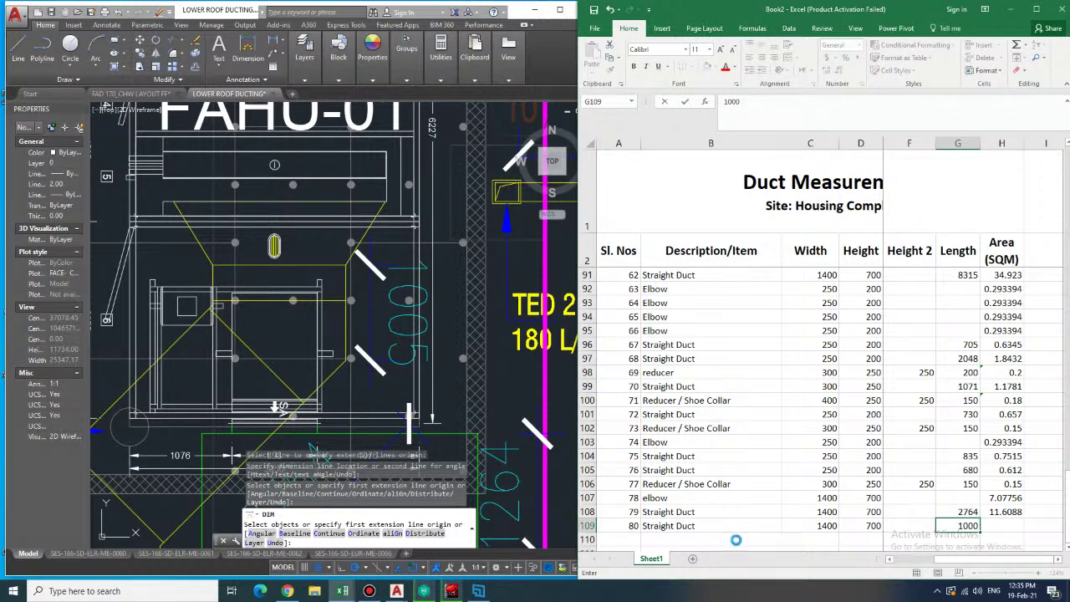
key(Tab)
- Copy the straight duct area formula from H108 into H109
key(Up)
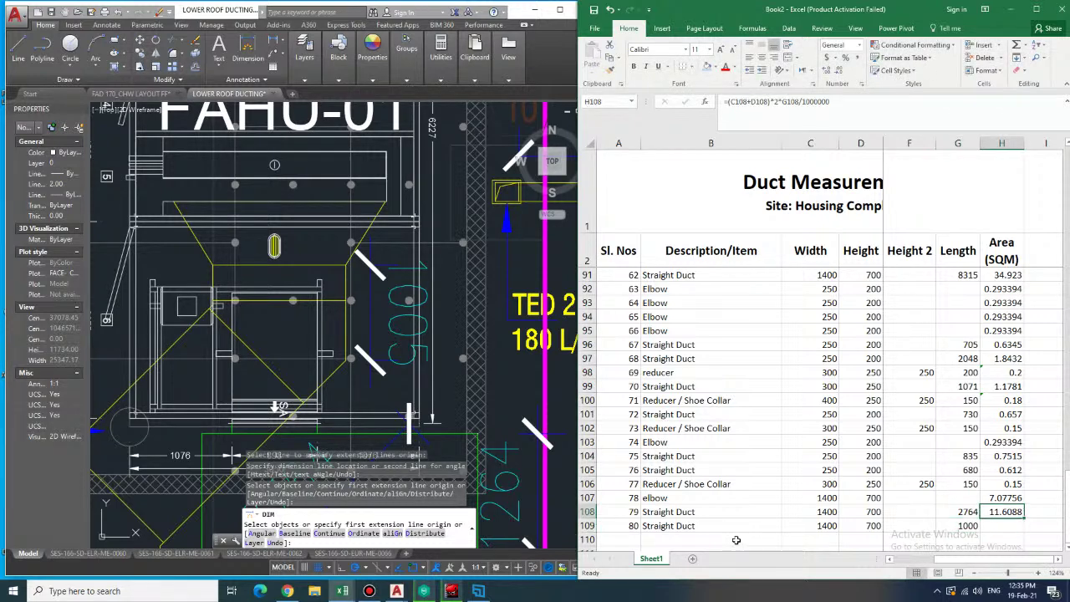
key(ctrl+c)
key(Left)
key(Down)
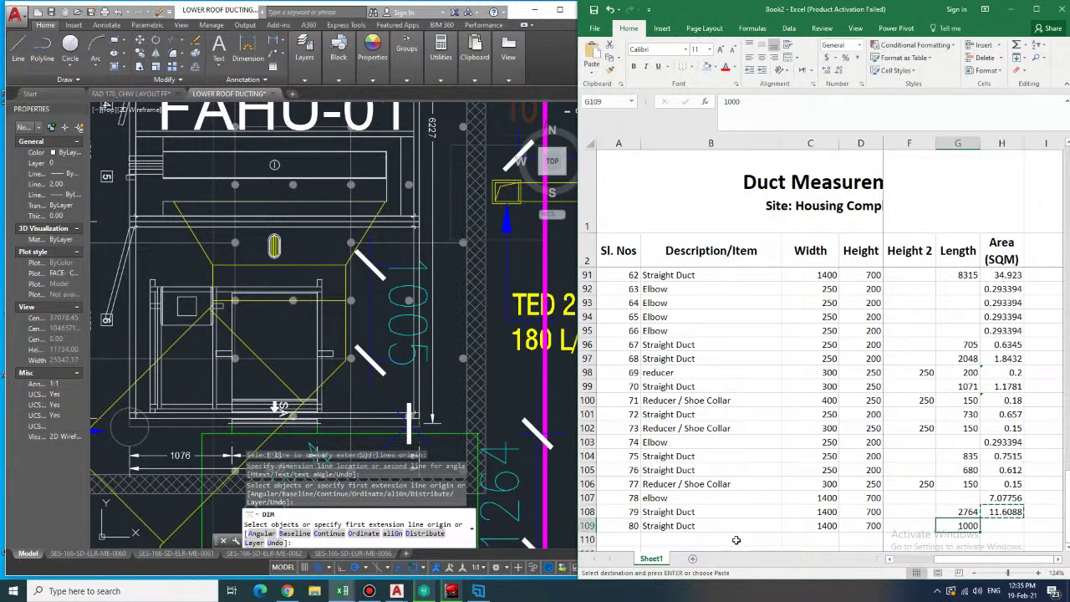
key(Right)
key(ctrl+v)
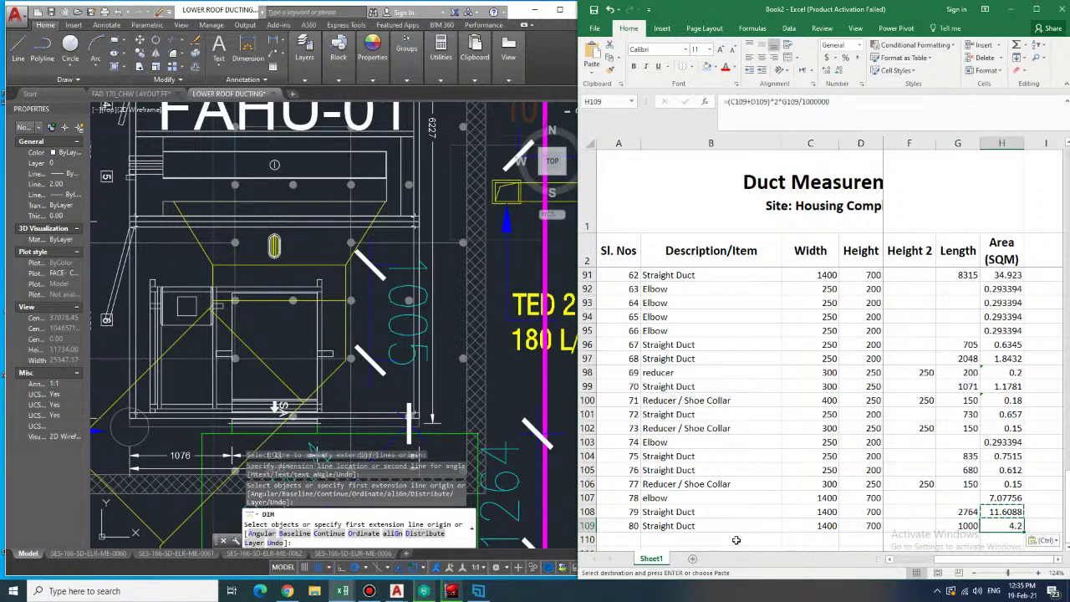
key(Escape)
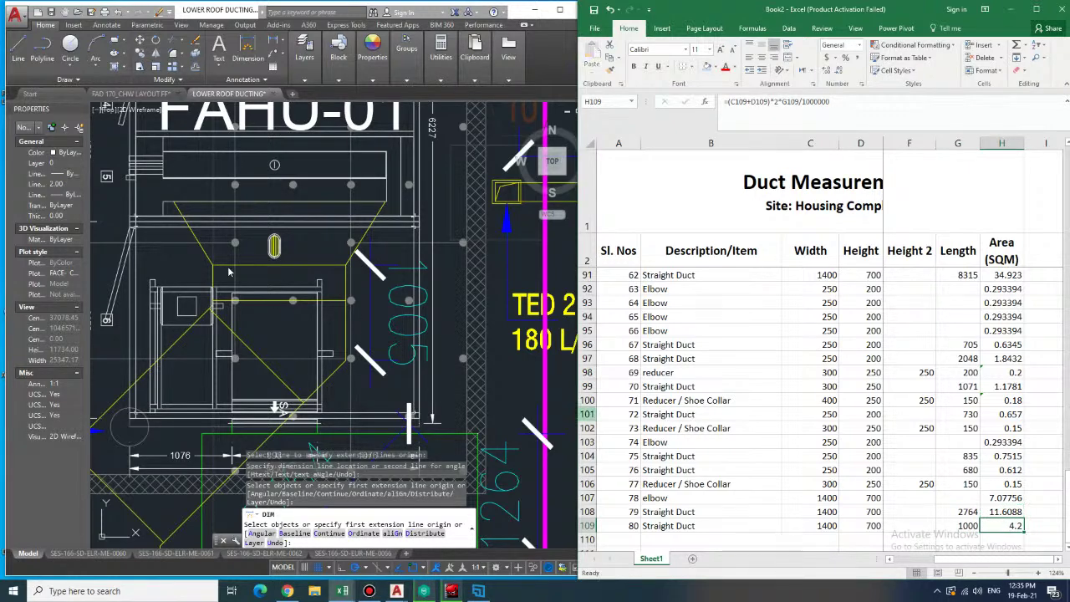
- In the AutoCAD drawing, place a vertical dimension from the narrow end of the transition below the FAHU-01 label
click(299, 253)
middle_drag(301, 216, 323, 318)
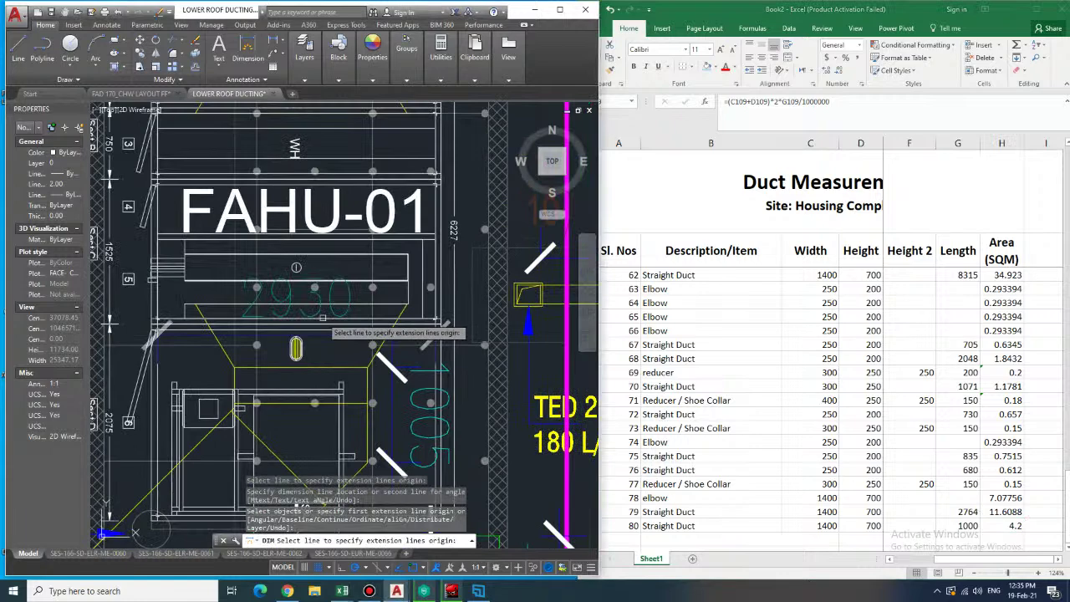
middle_drag(325, 277, 327, 237)
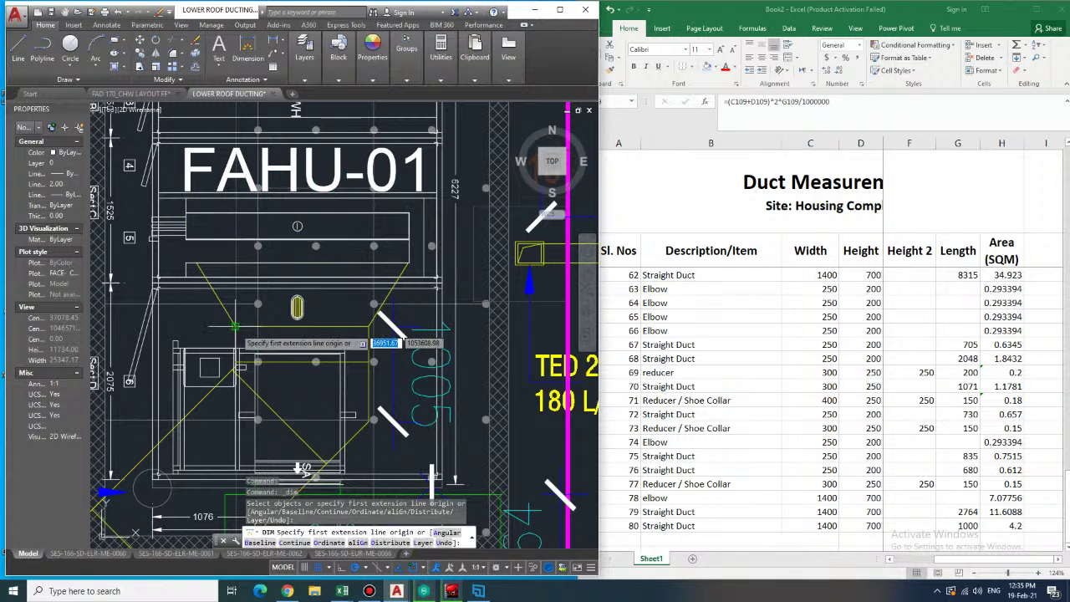
click(235, 326)
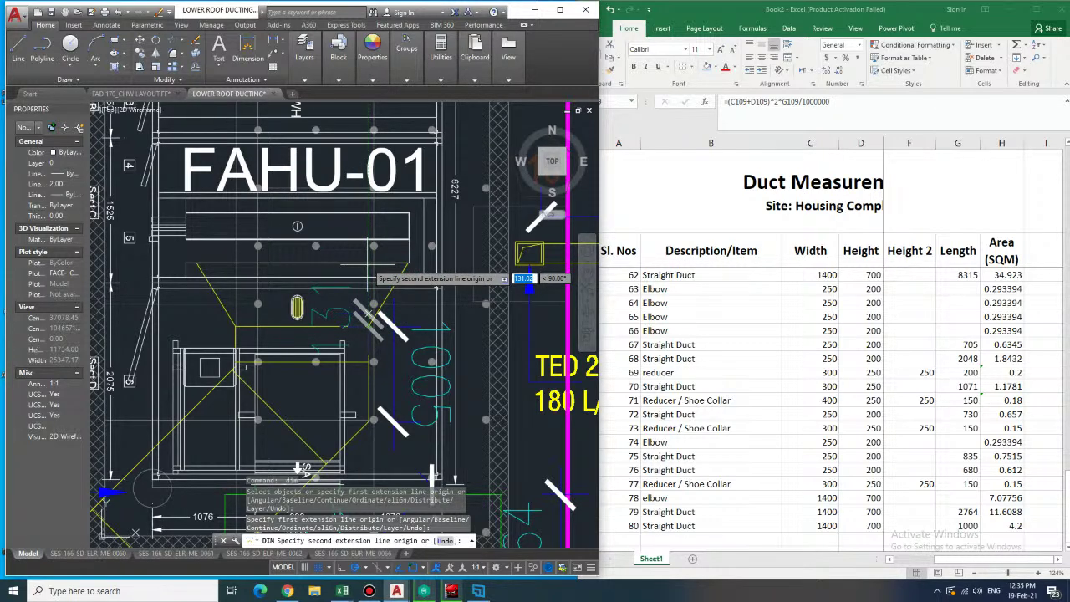
click(528, 284)
click(529, 285)
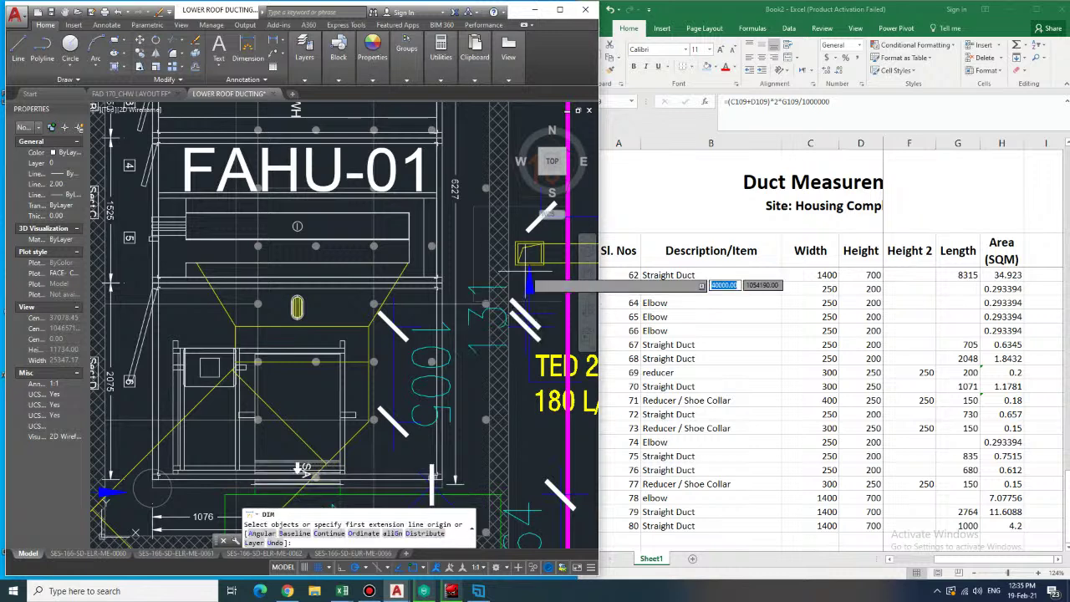
- Dimension the wide end of the transition below the FAHU-01 label
click(199, 266)
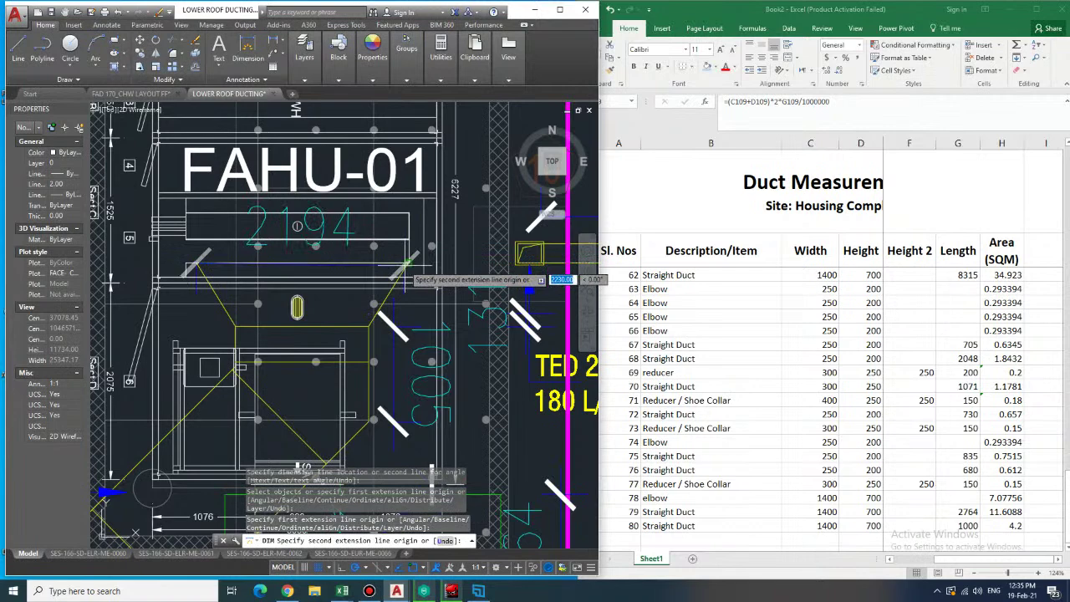
click(406, 264)
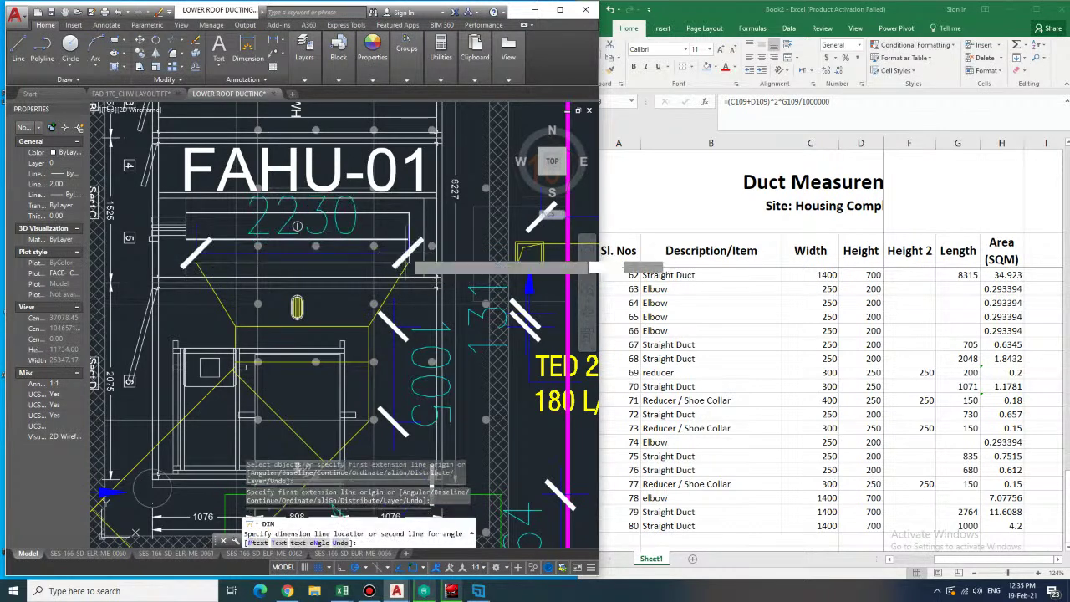
click(590, 268)
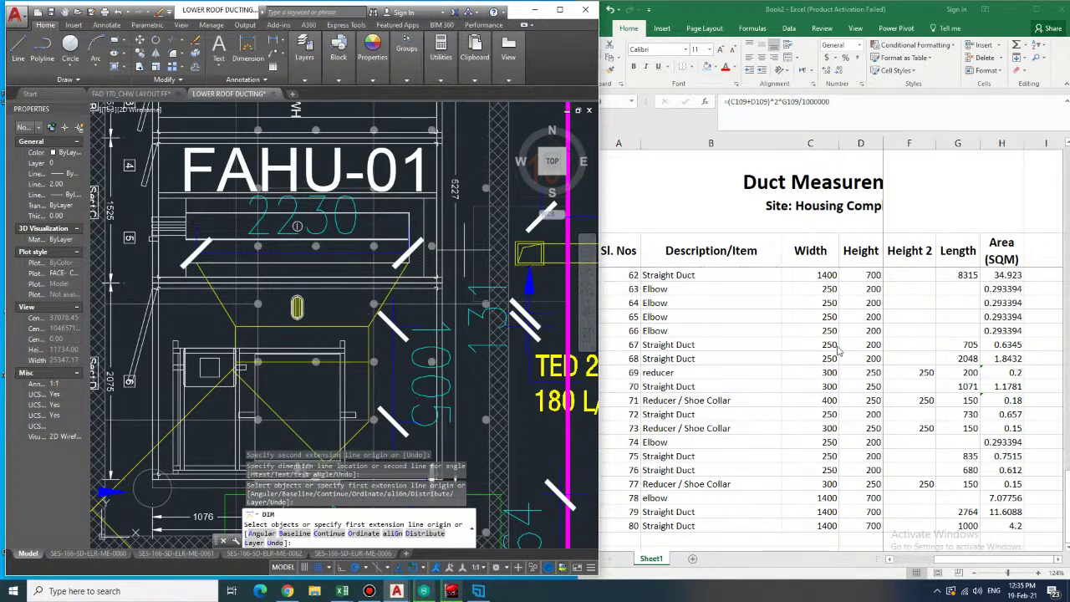
- Back in Excel, enter serial number 81 and the description reducer in row 110
click(716, 554)
click(639, 539)
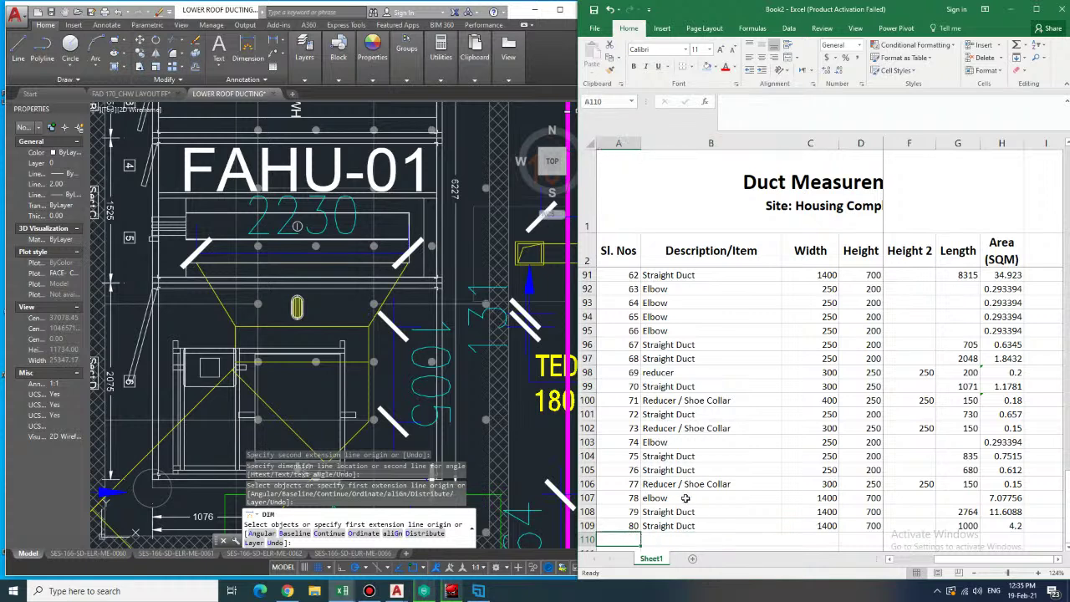
text(81)
key(Tab)
key(Up)
key(Up)
key(Up)
key(Up)
key(Up)
key(Up)
key(Up)
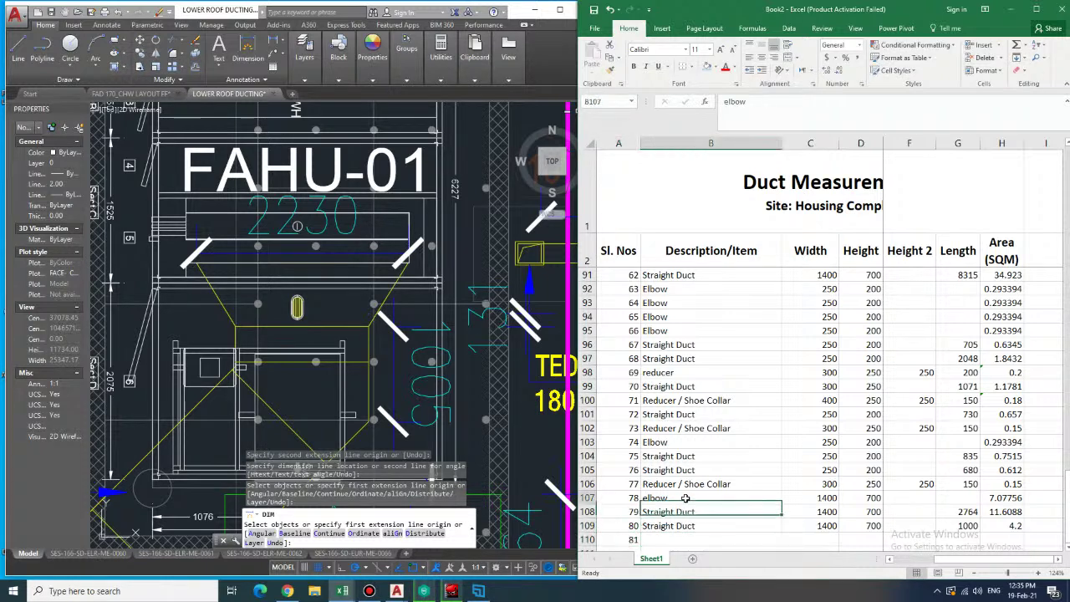
key(Up)
key(Down)
key(Down)
key(Down)
key(Down)
key(Down)
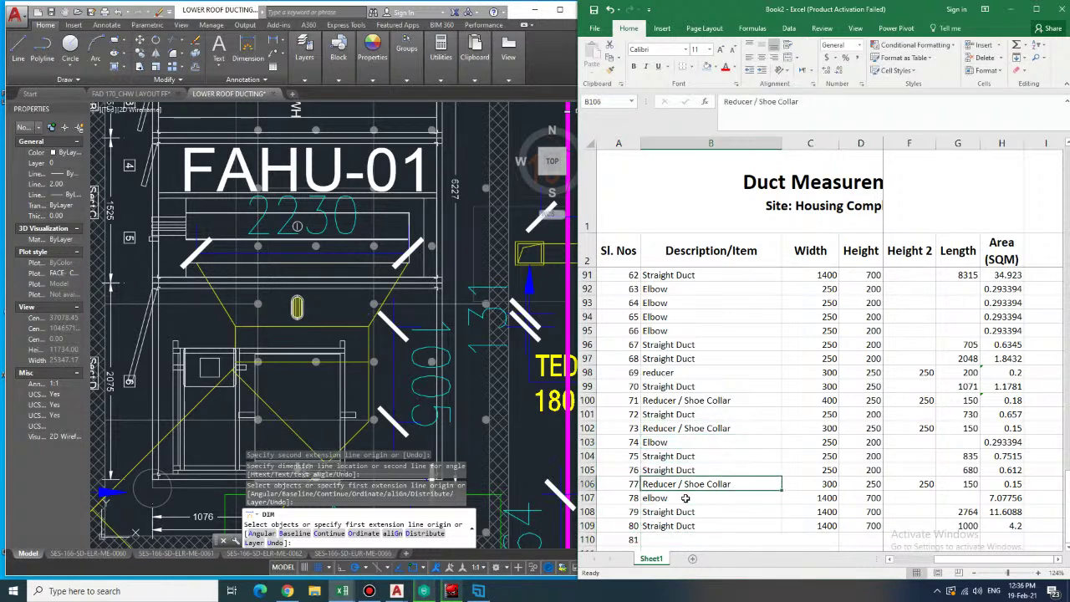
key(Down)
key(Down)
key(Down)
text(reducer)
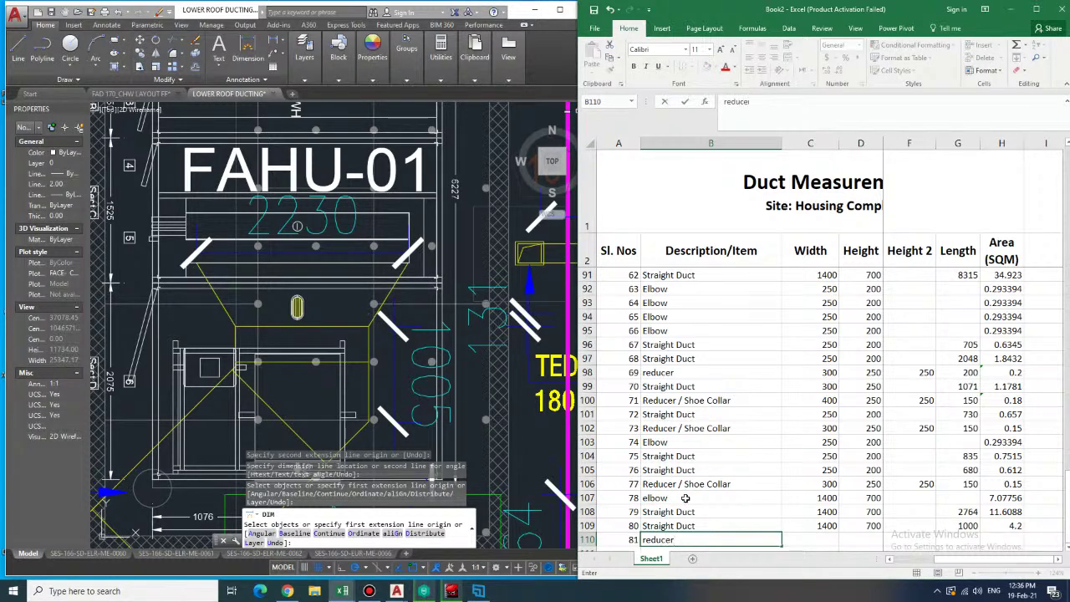
key(Tab)
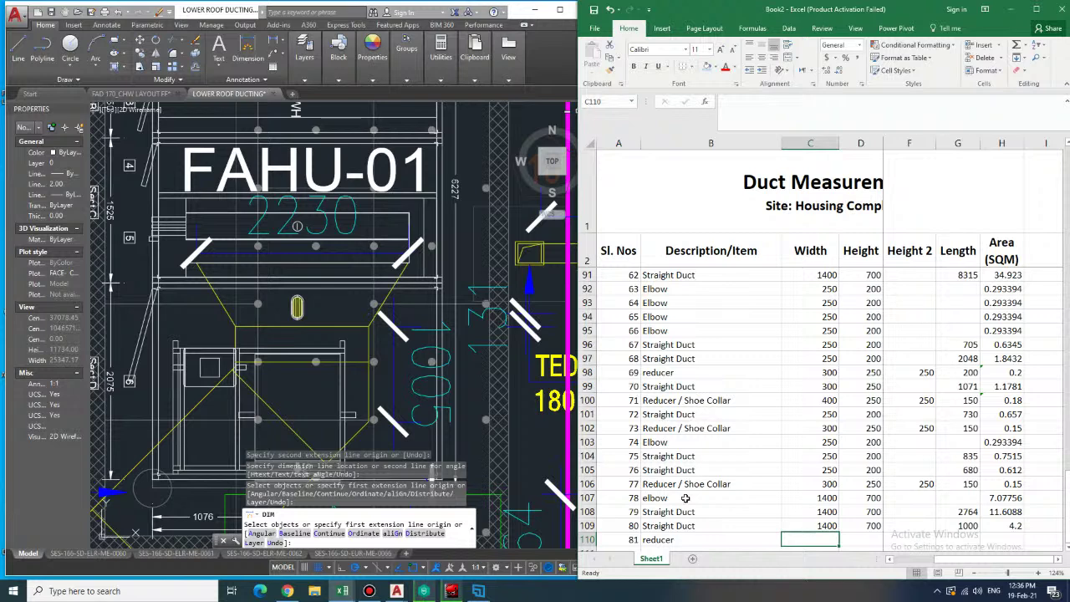
- Enter width 1400, height 700, second width 2250, second height 700 and length 250 for the reducer in row 110
text(1400)
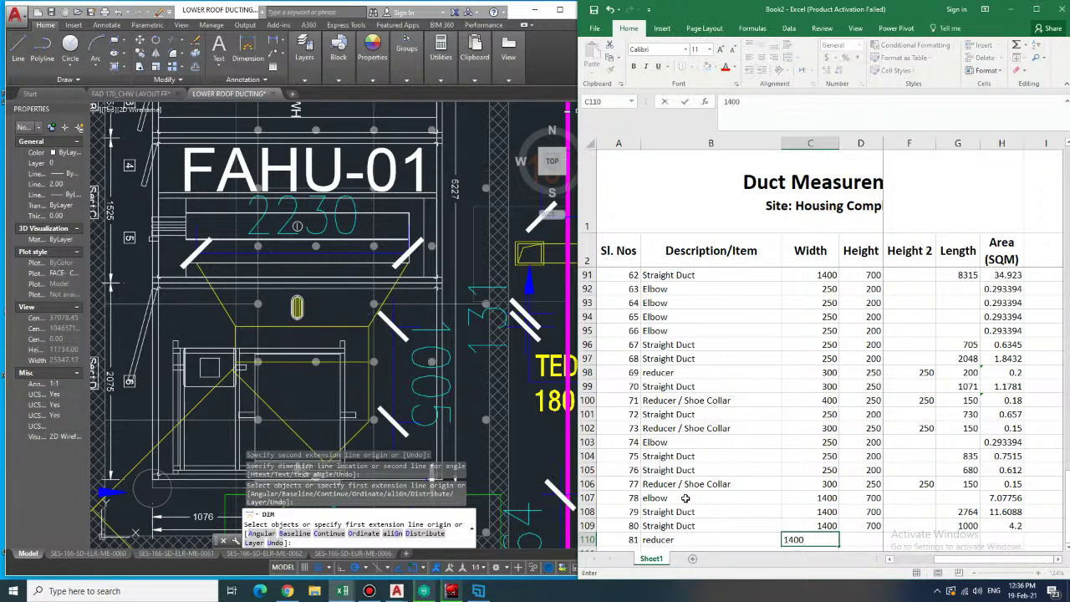
key(Tab)
text(700)
key(Tab)
key(Tab)
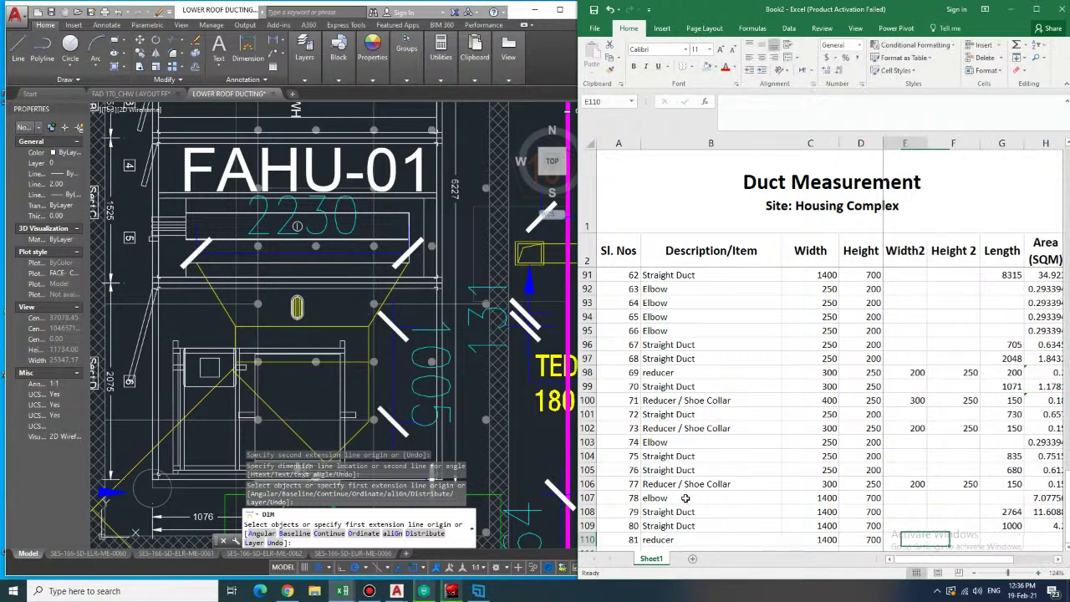
key(Left)
text(2250)
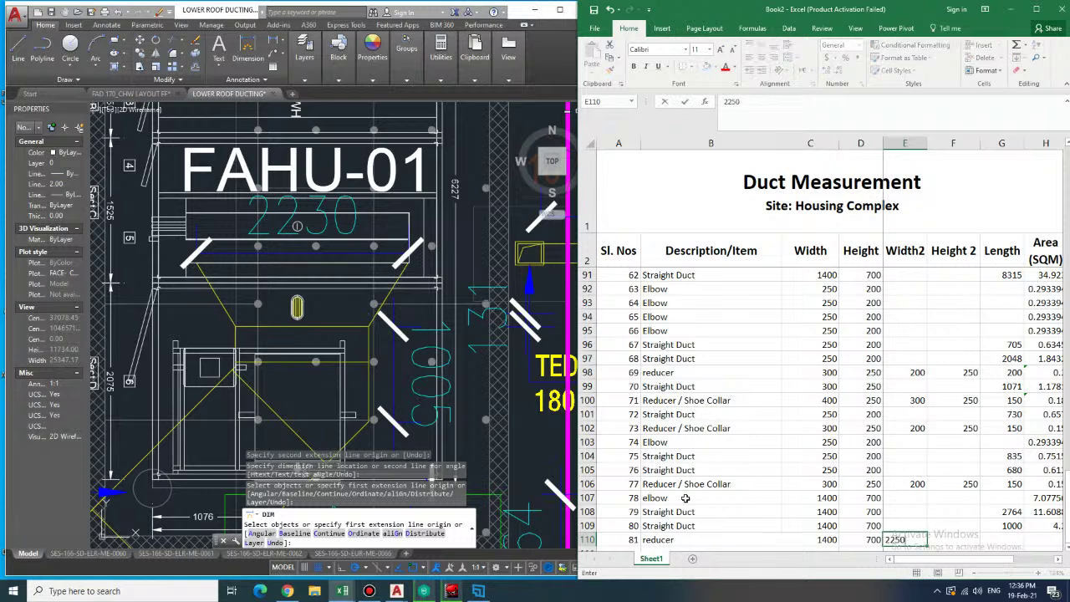
key(Tab)
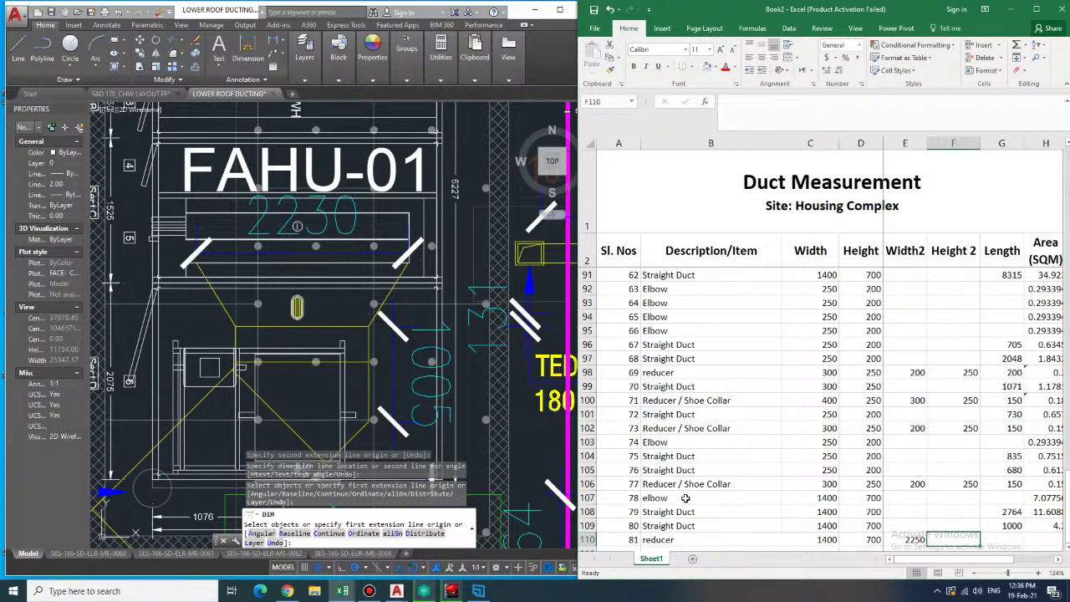
text(700)
key(Tab)
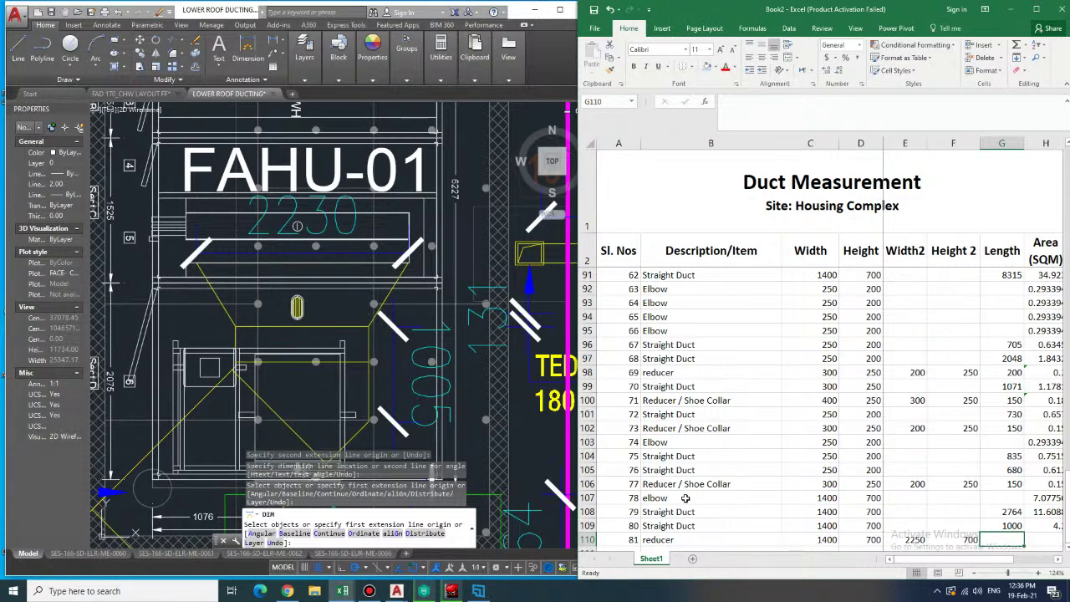
text(250)
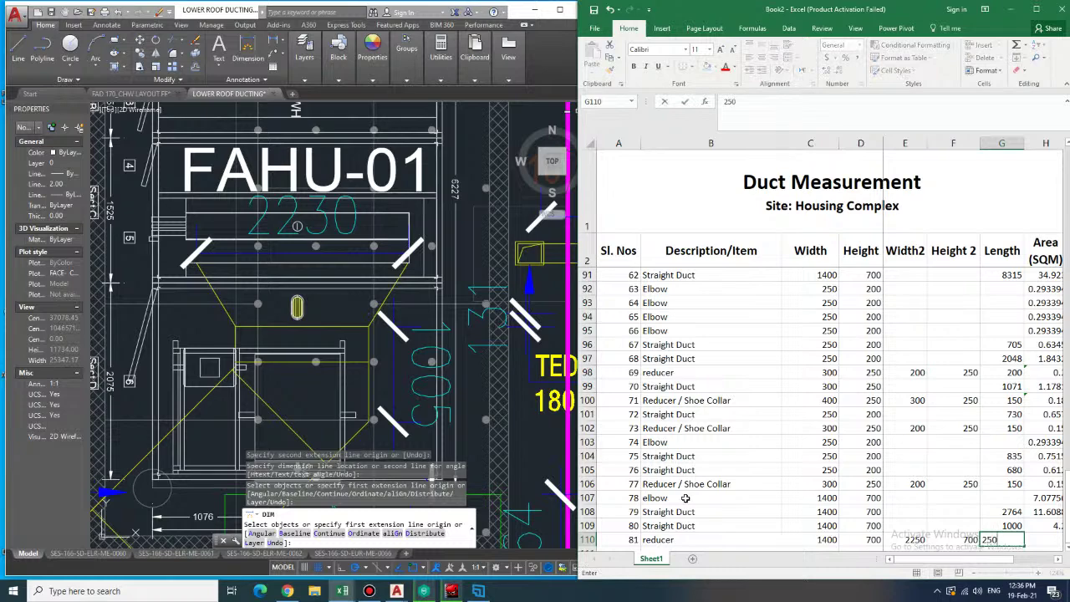
key(Tab)
- Copy the reducer area formula from H106 into H110
scroll(685, 497, down, 1)
key(Up)
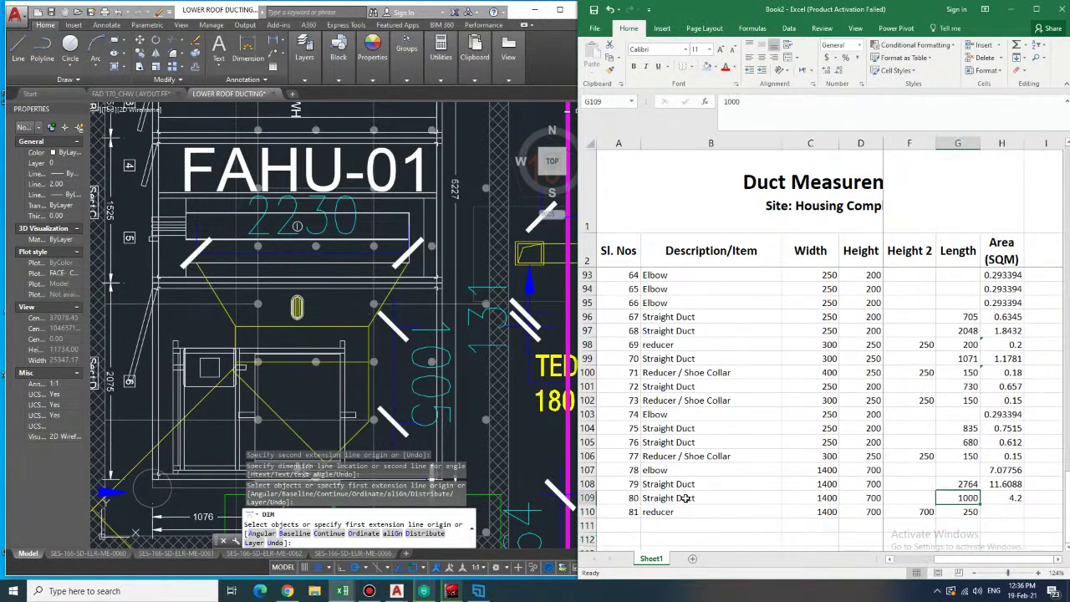
key(Up)
key(Up)
key(Up)
key(ctrl+c)
key(Down)
key(Down)
key(Down)
key(Down)
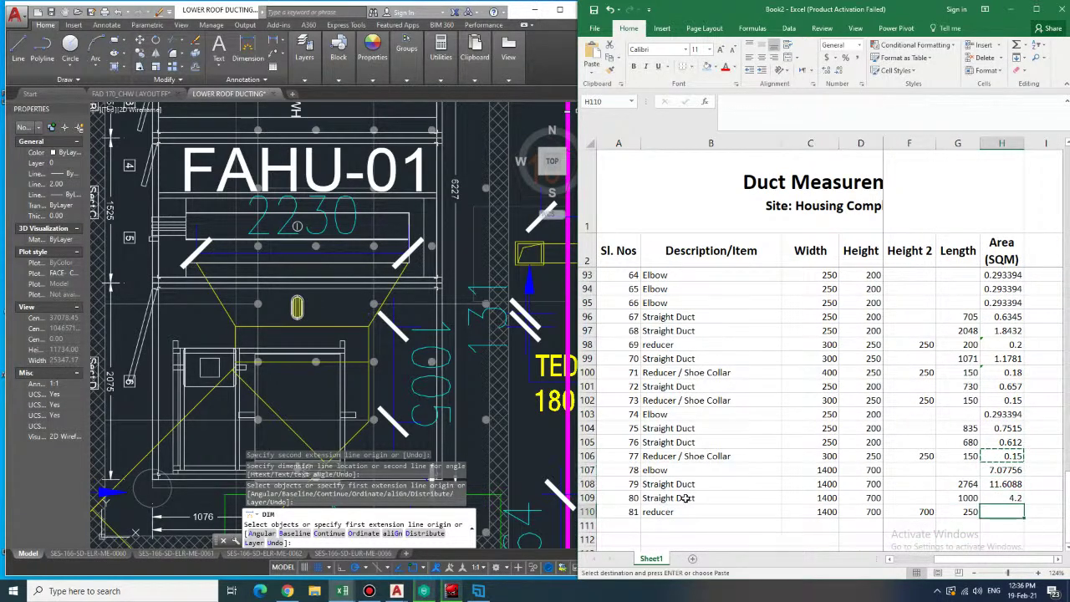
key(ctrl+v)
key(Escape)
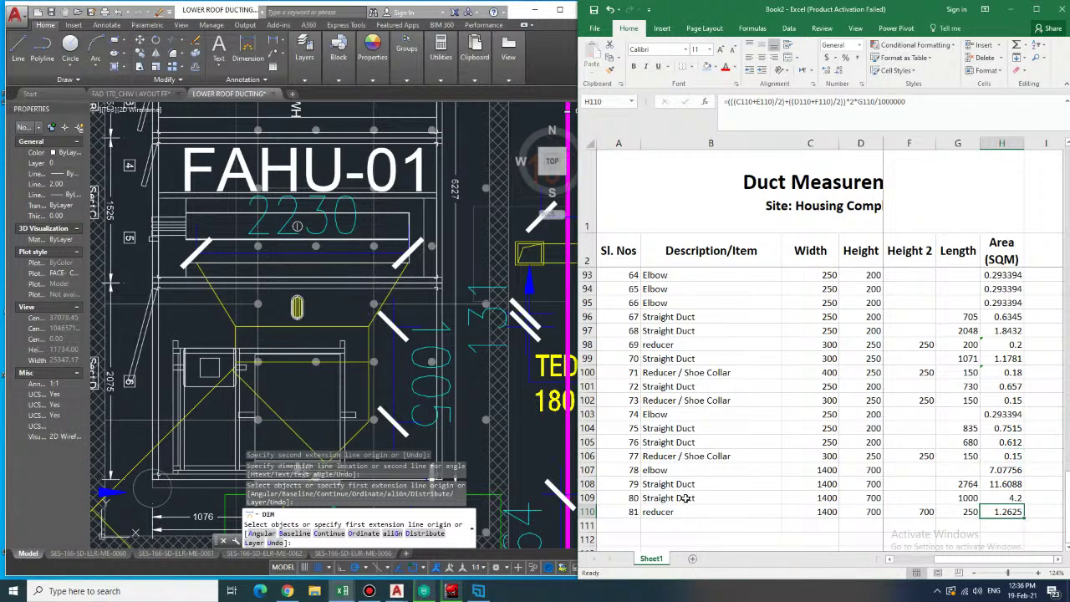
- Set the reducer's length in row 110 to 300
key(Left)
text(300)
key(Right)
key(Down)
key(Down)
key(Left)
key(Left)
key(Left)
key(Left)
key(Left)
key(Left)
key(Left)
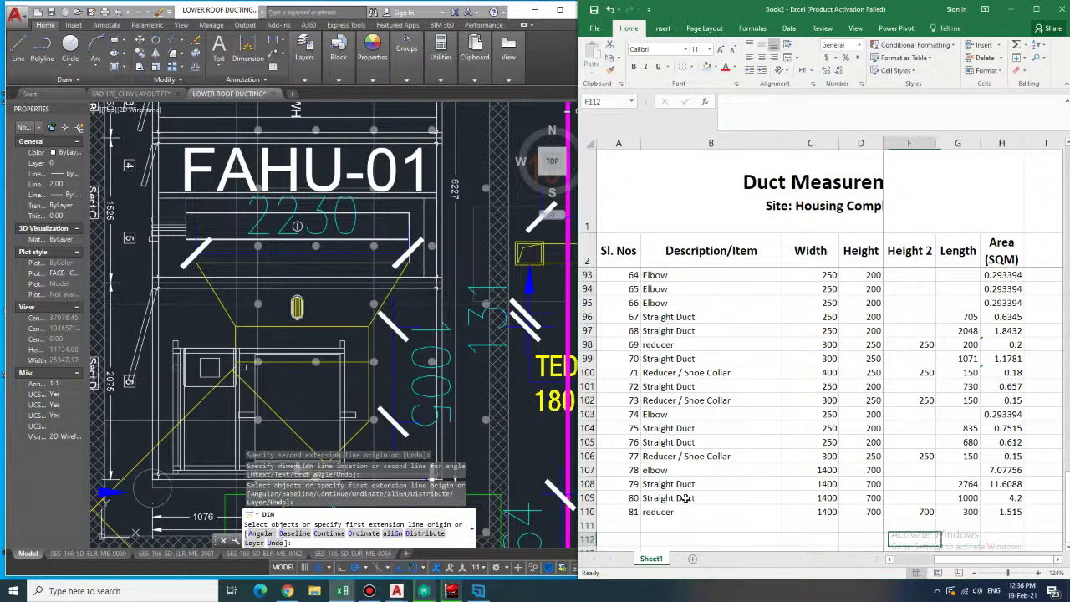
key(Up)
key(Right)
key(Left)
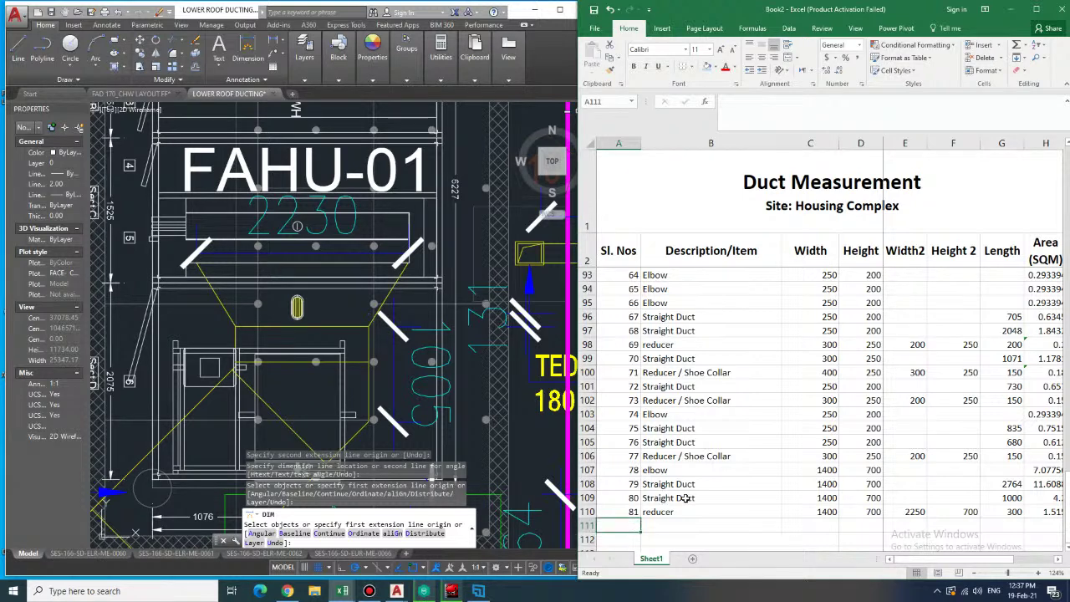
key(Right)
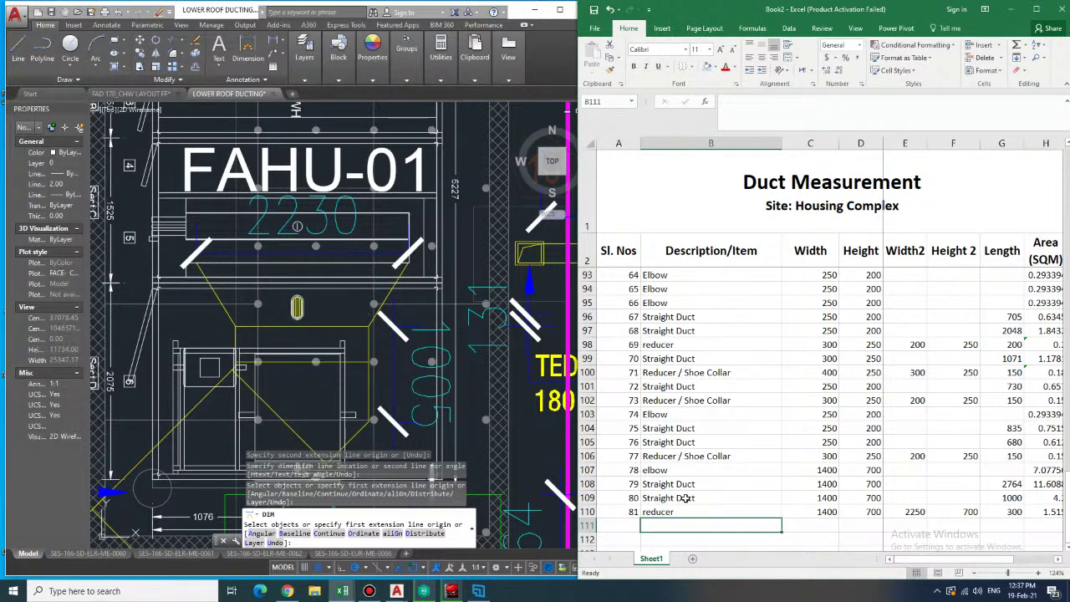
- Review the reducer's sizes, length and area formula across row 110
key(Up)
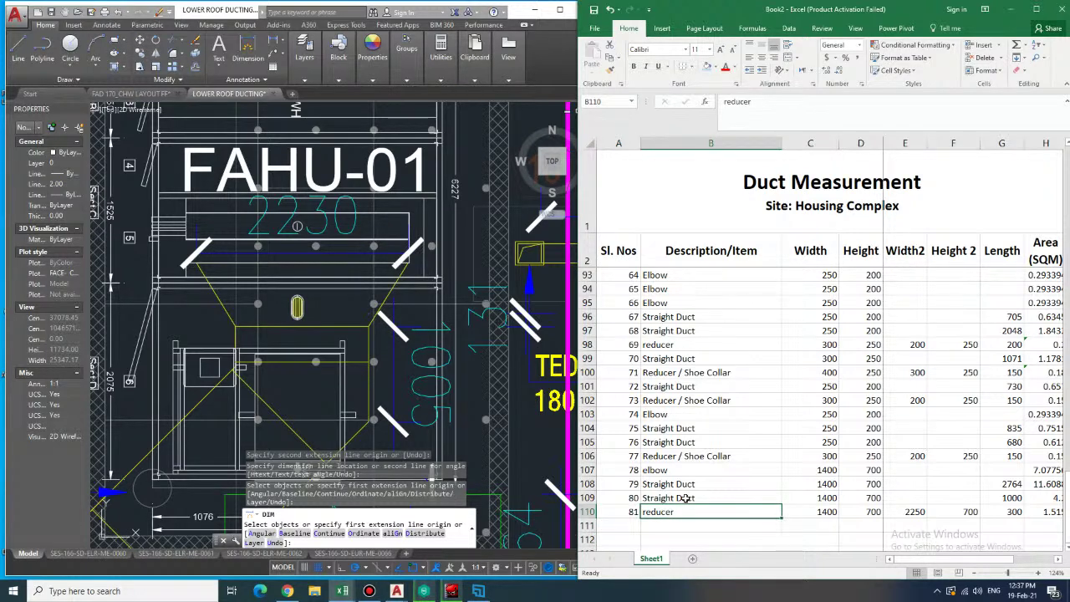
key(Right)
key(Right)
key(Right)
key(Right)
key(Right)
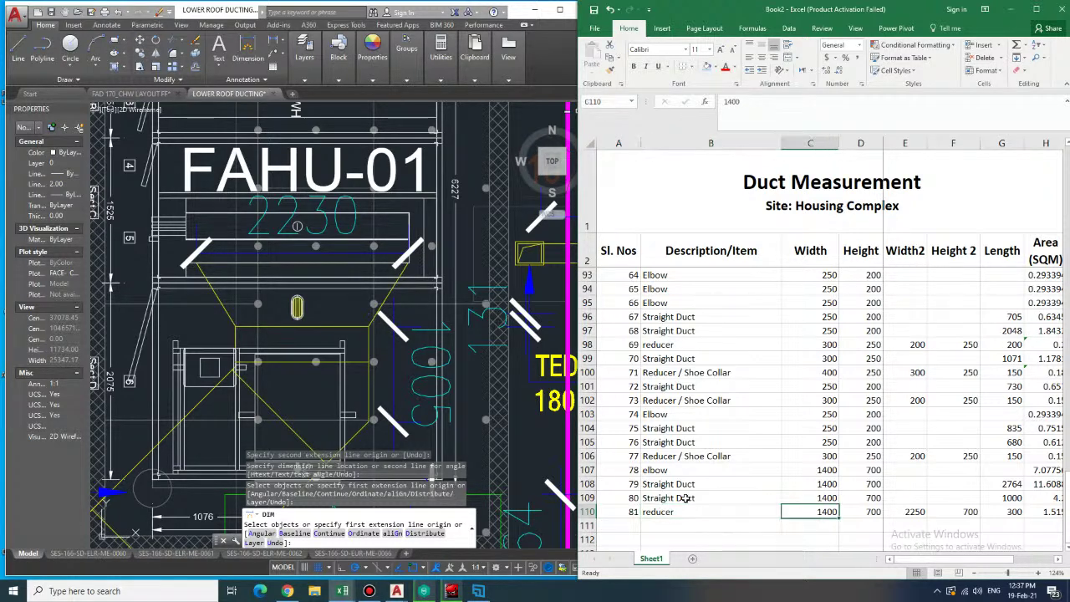
key(Right)
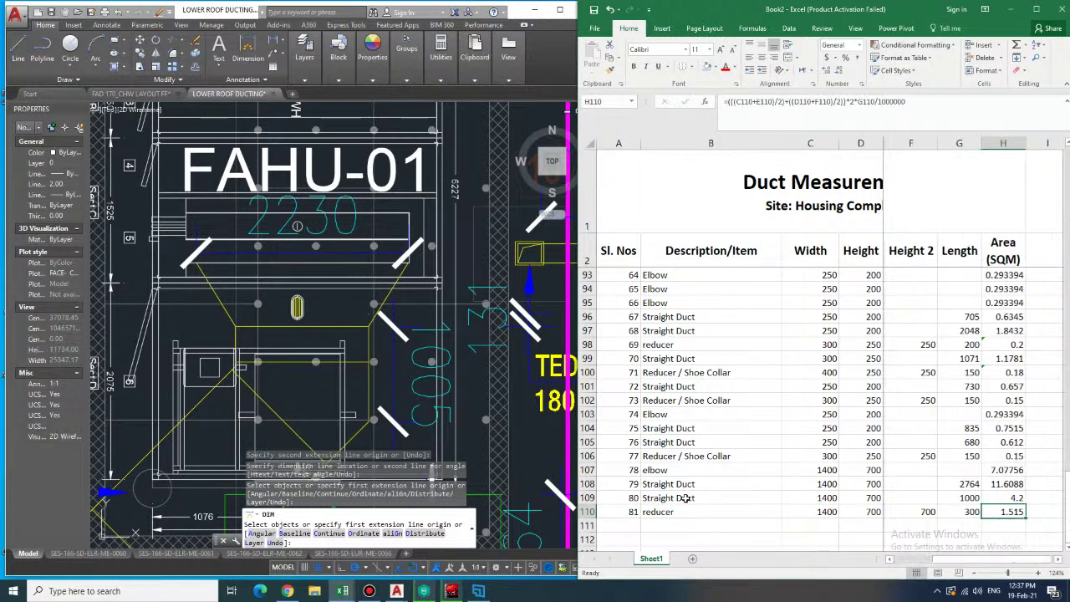
key(Left)
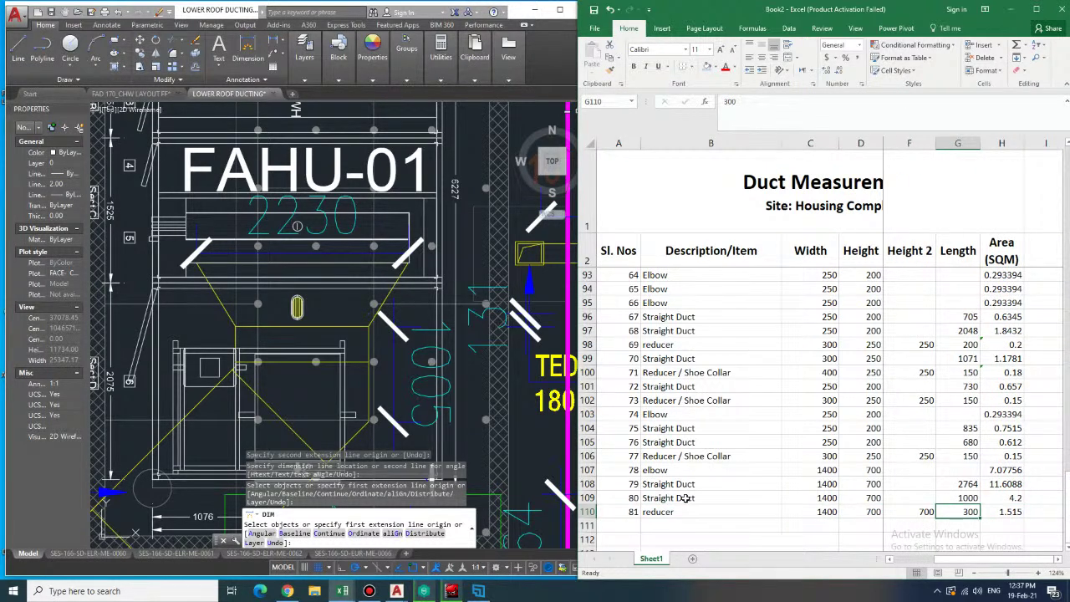
key(Down)
key(Left)
key(Up)
key(Left)
key(Left)
key(Left)
key(Left)
key(Left)
key(Down)
key(Right)
key(Left)
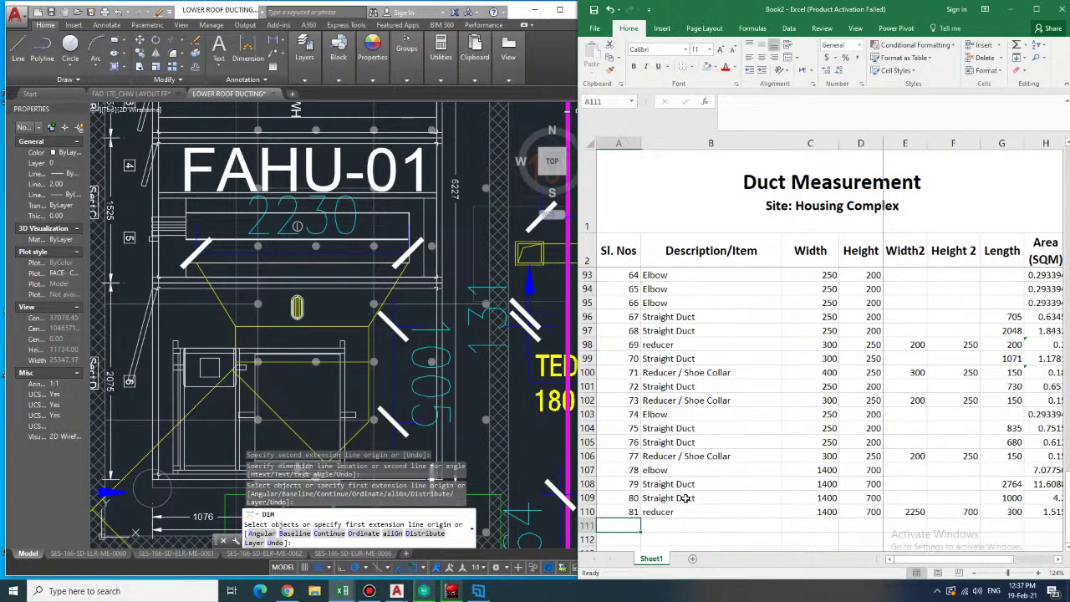
- Start row 111 of the measurement sheet as item 82, described as a reducer
click(248, 259)
scroll(267, 250, up, 2)
middle_drag(268, 249, 305, 387)
scroll(308, 315, down, 2)
mouse_move(351, 117)
middle_down()
mouse_move(336, 348)
mouse_move(323, 341)
mouse_move(329, 406)
mouse_move(323, 281)
middle_up()
scroll(331, 340, down, 2)
key(Return)
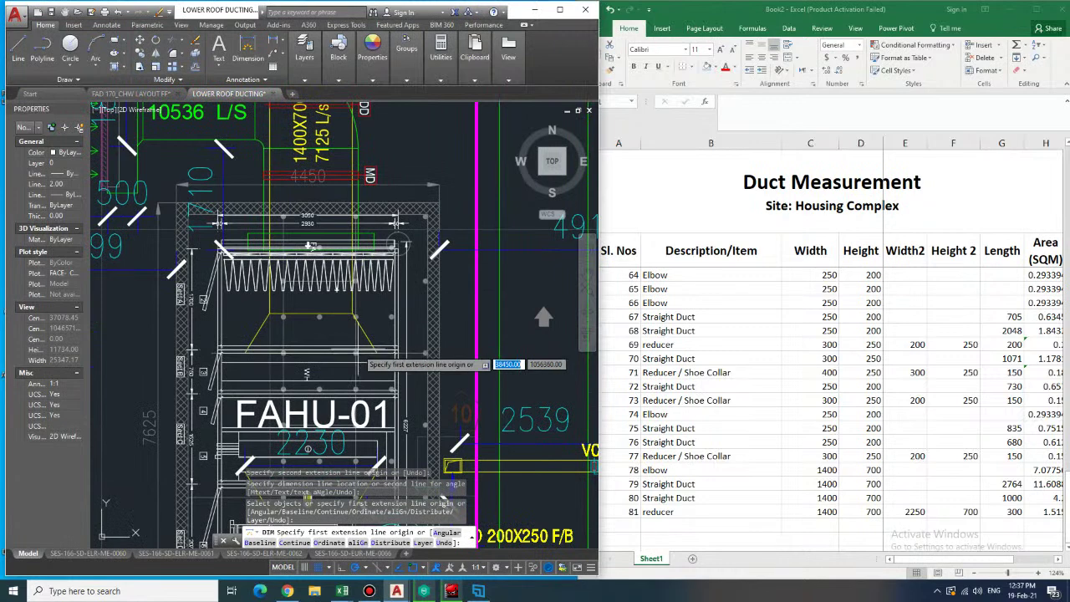
click(674, 513)
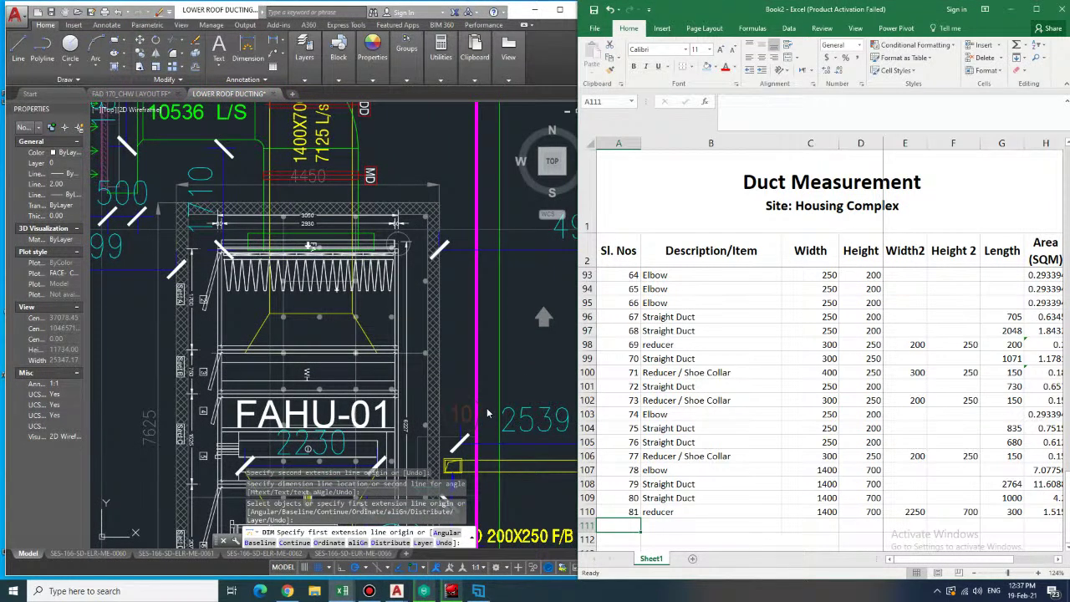
text(82)
key(Tab)
text(reducer)
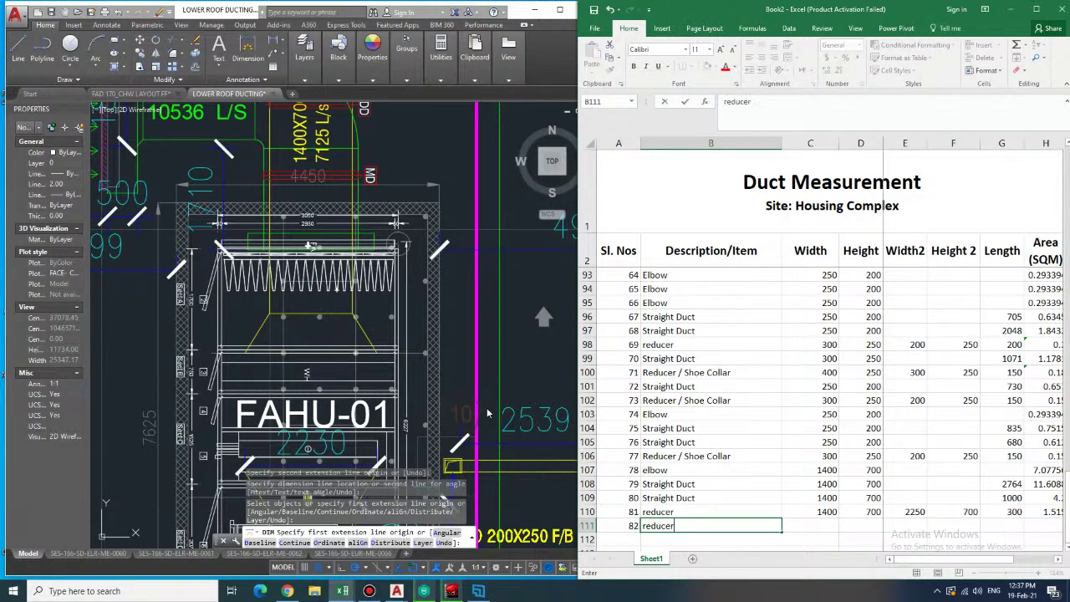
- Enter width 1400, height 700, second width 2250, second height 700 and length 300 for the reducer in row 111
key(Tab)
text(1400)
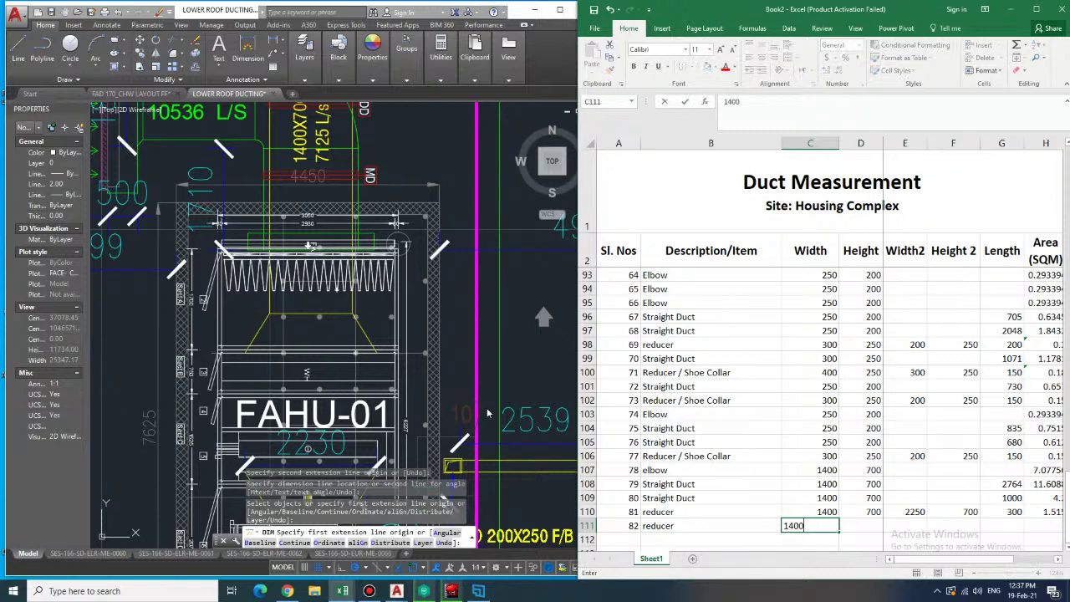
key(Tab)
text(700)
key(Tab)
text(2250)
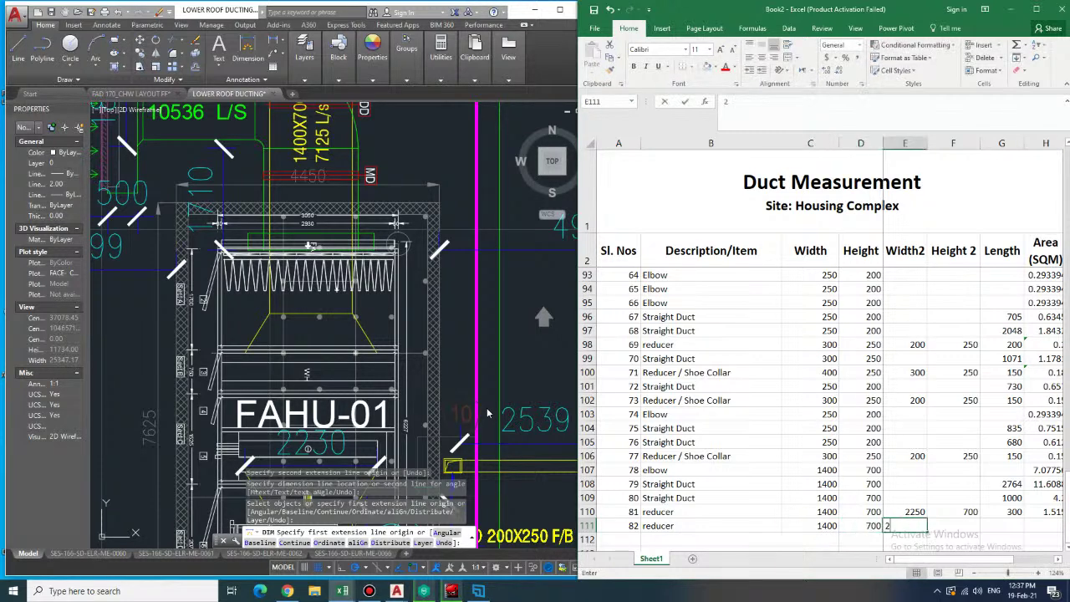
key(Tab)
text(700)
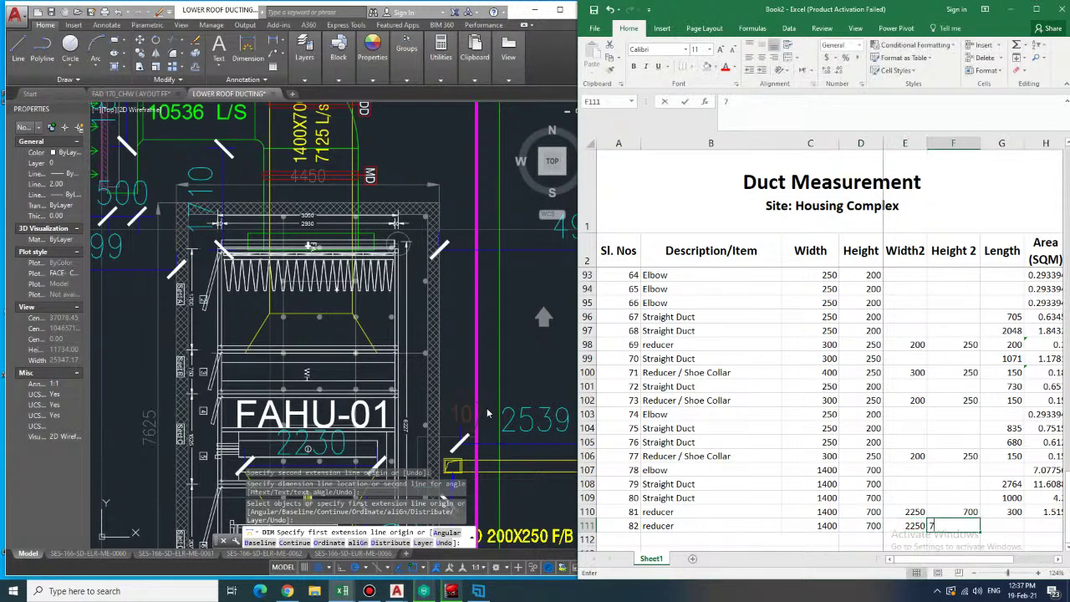
key(Tab)
key(Tab)
key(Left)
text(300)
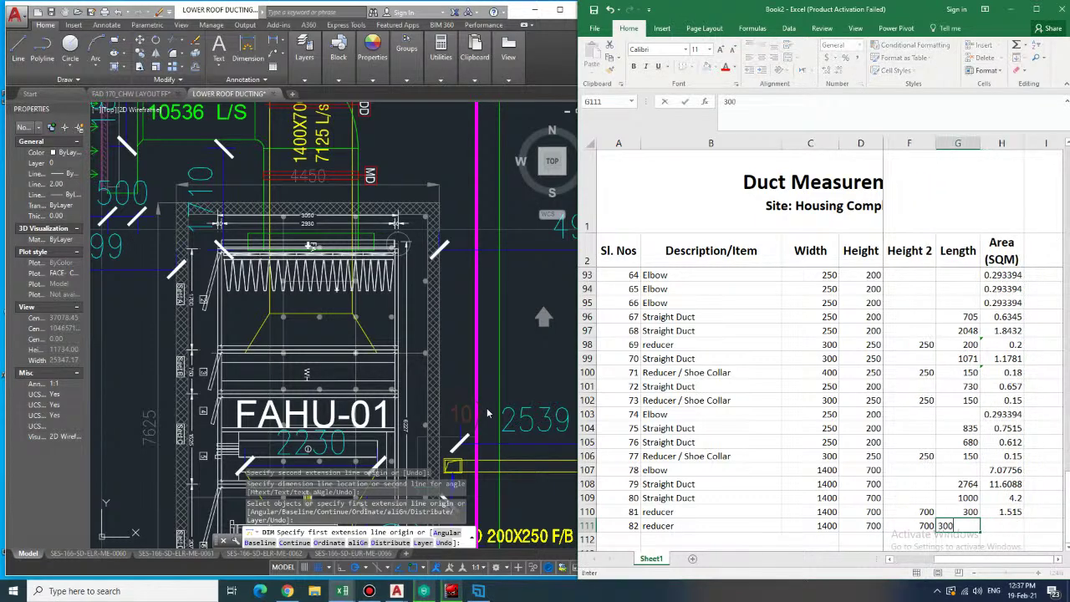
- Copy the reducer area formula from H110 into H111
key(Tab)
key(Up)
key(ctrl+c)
key(Down)
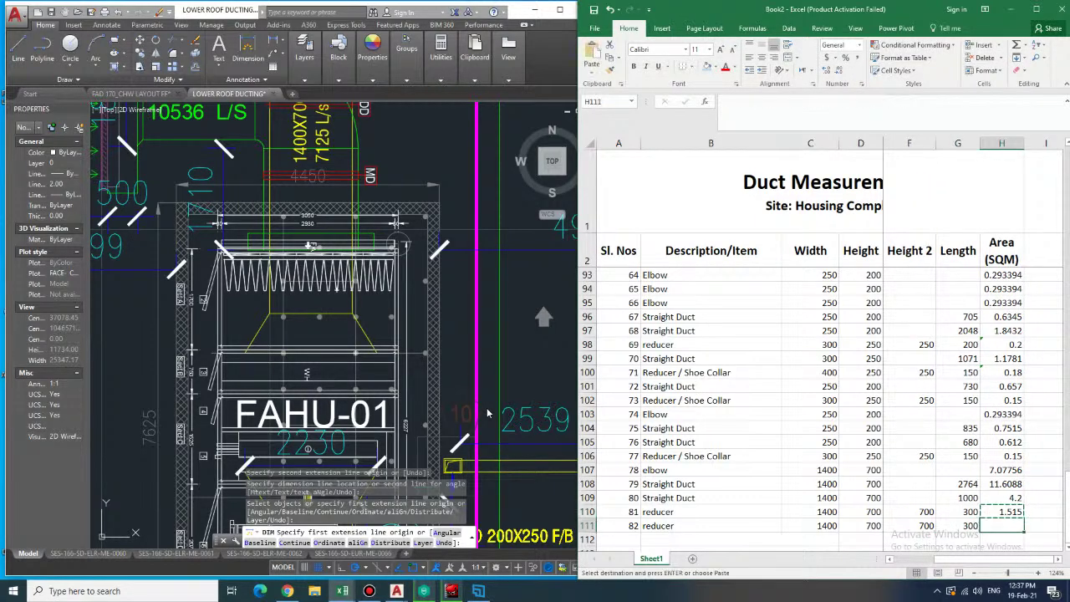
key(ctrl+v)
- Start row 112 as item 83, described as a straight duct
key(Down)
key(Left)
key(Left)
key(Left)
key(Left)
key(Left)
key(Left)
key(Left)
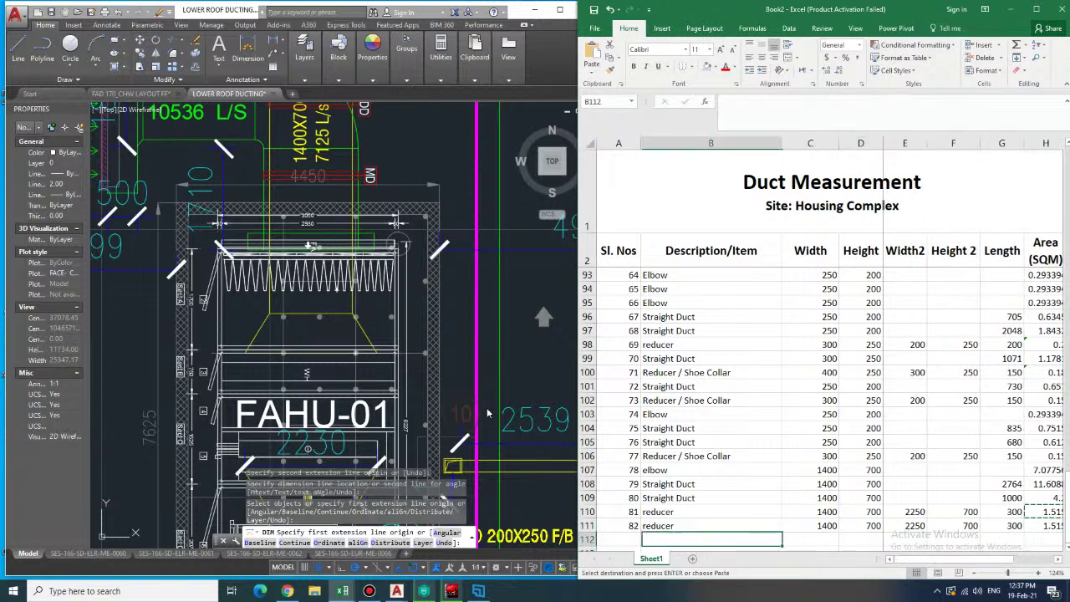
text(83)
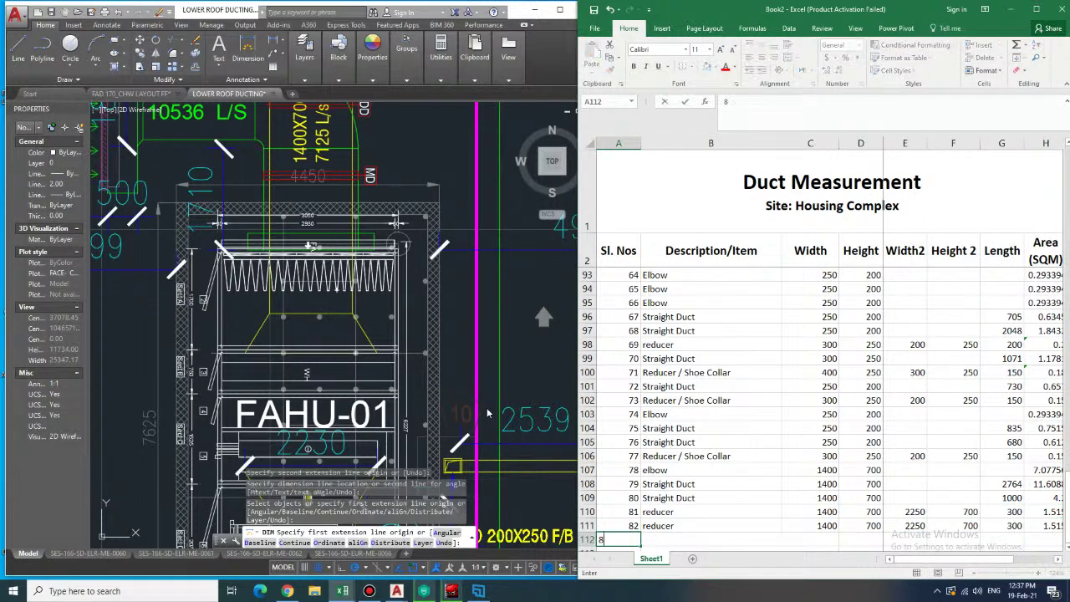
key(Tab)
text(Straight Duct)
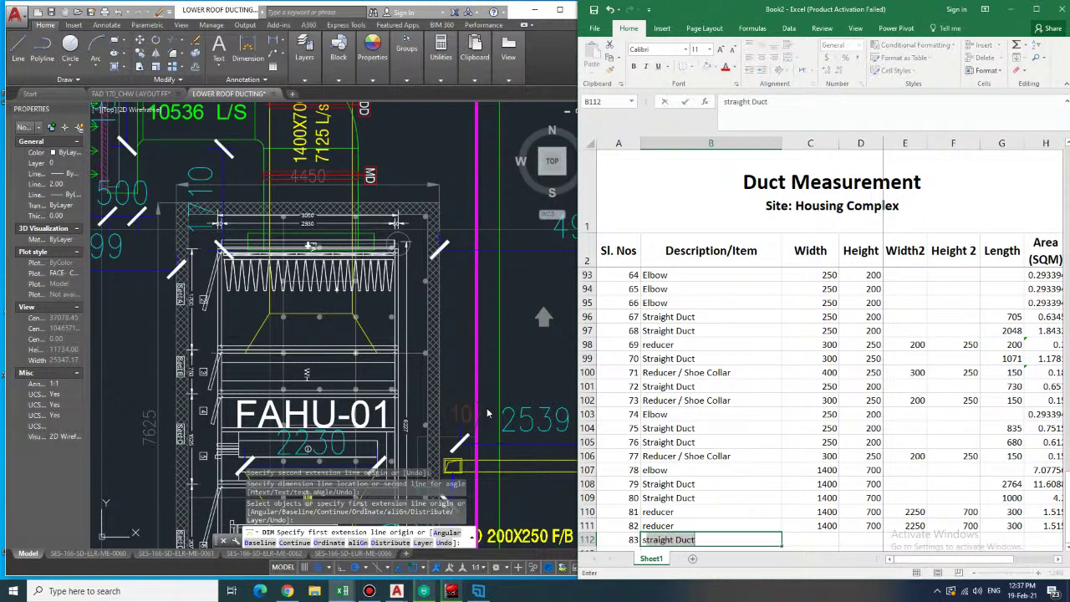
key(Tab)
- Dimension the length of the 1400X700 straight duct connected to FAHU-01 in the AutoCAD drawing
middle_drag(430, 140, 424, 215)
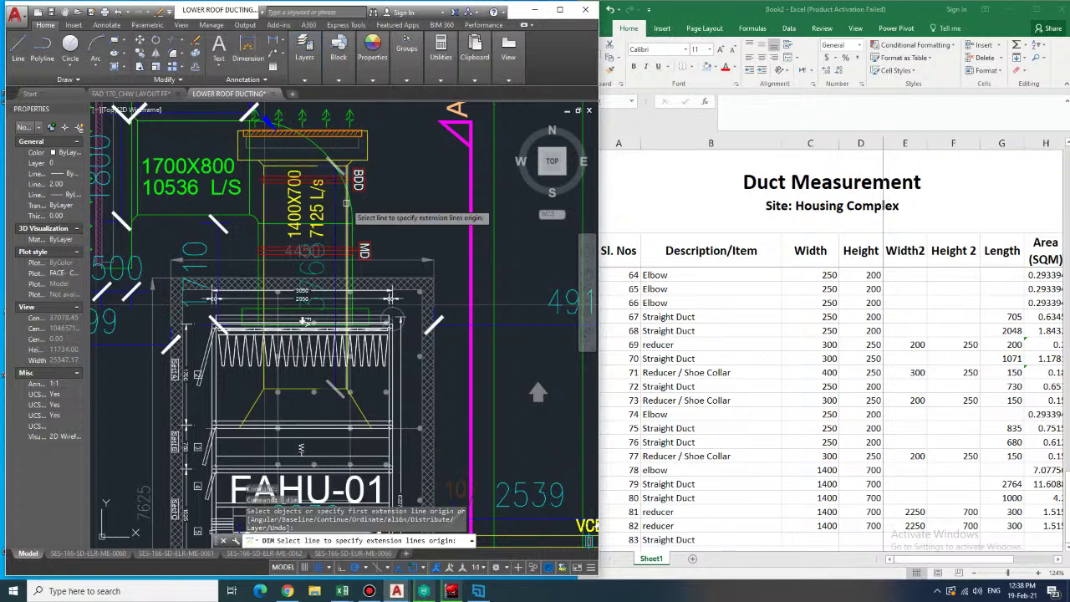
click(373, 209)
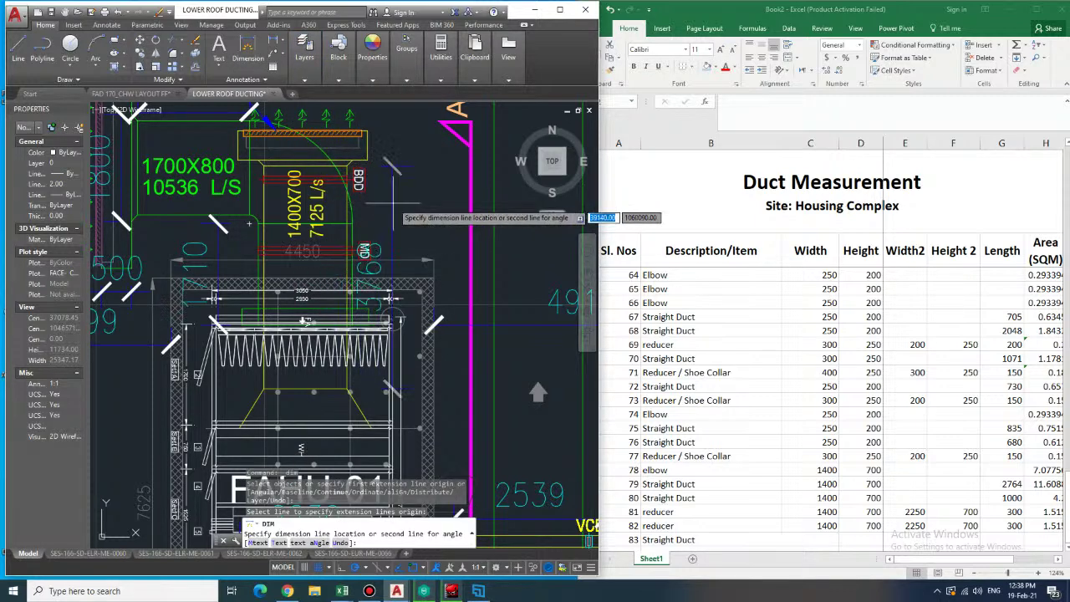
click(415, 166)
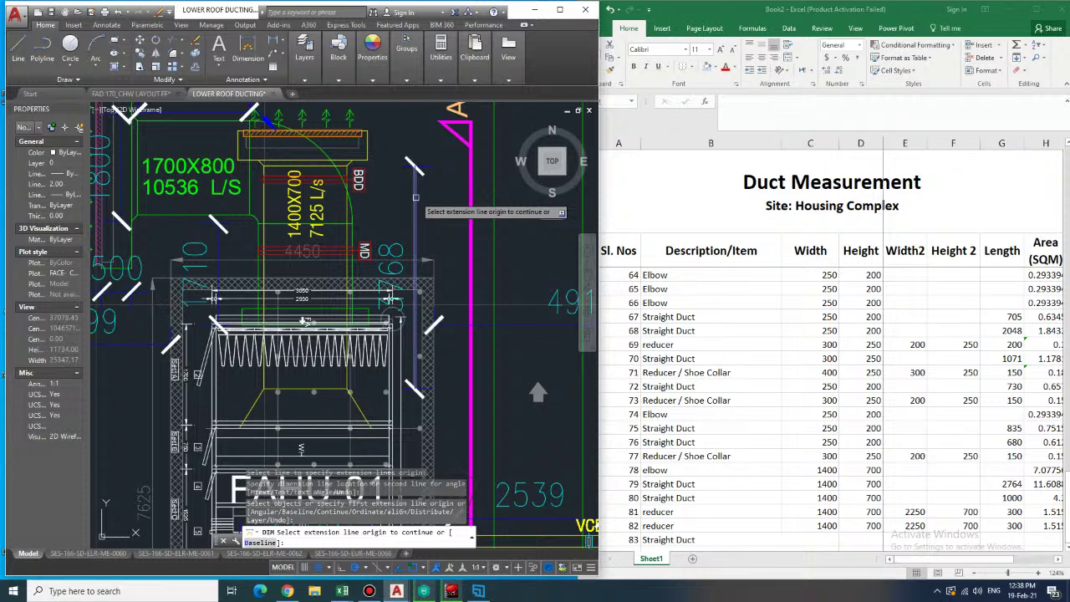
key(Escape)
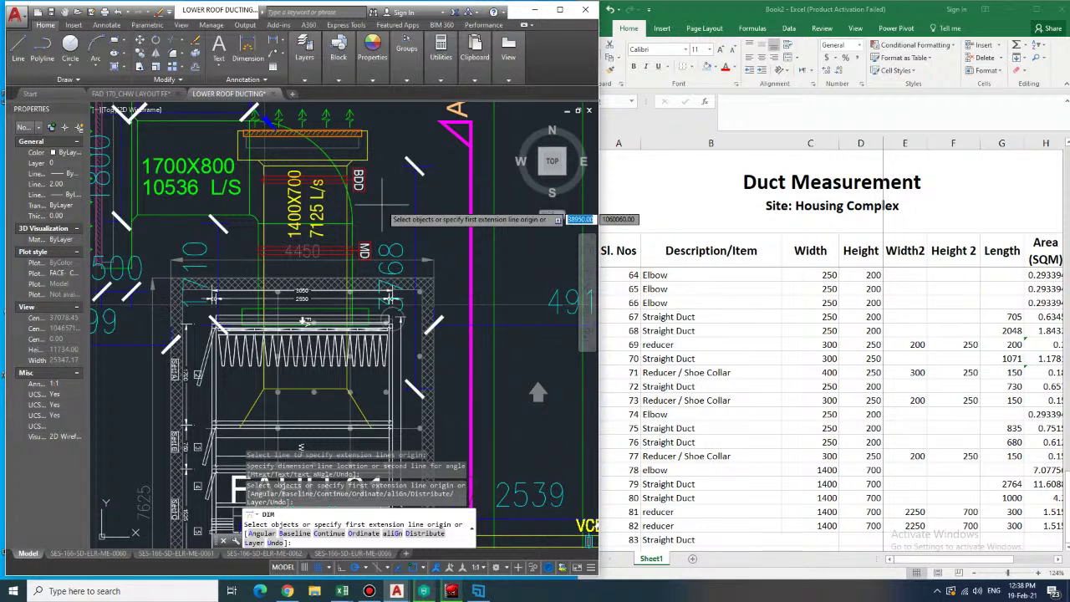
mouse_move(382, 205)
middle_down()
mouse_move(362, 182)
mouse_move(332, 194)
middle_up()
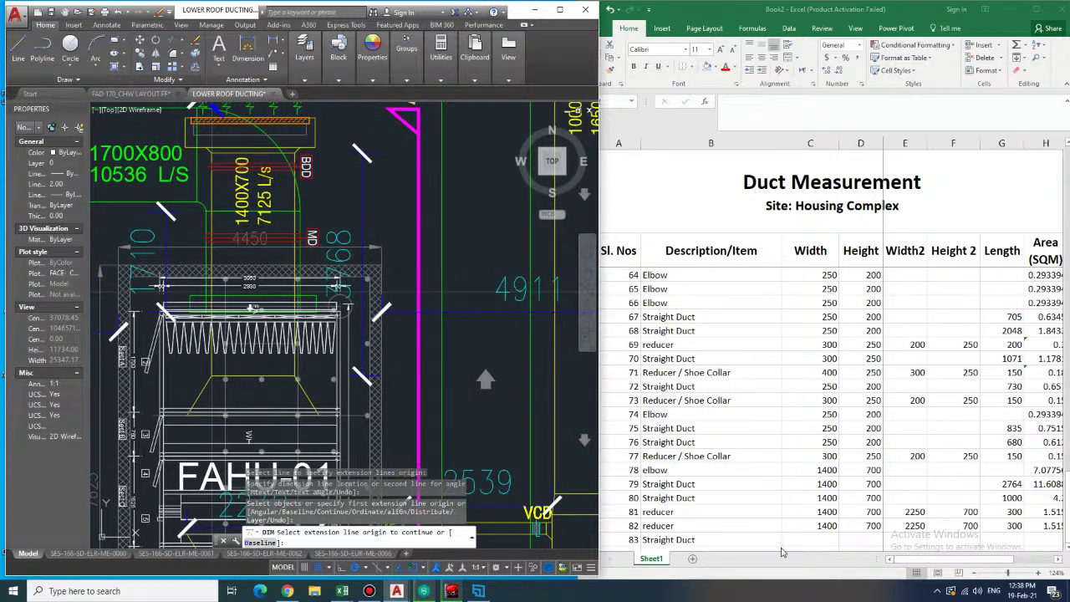
- Enter width 1400, height 700 and length 3768 for the straight duct in row 112 of the Excel sheet
click(815, 541)
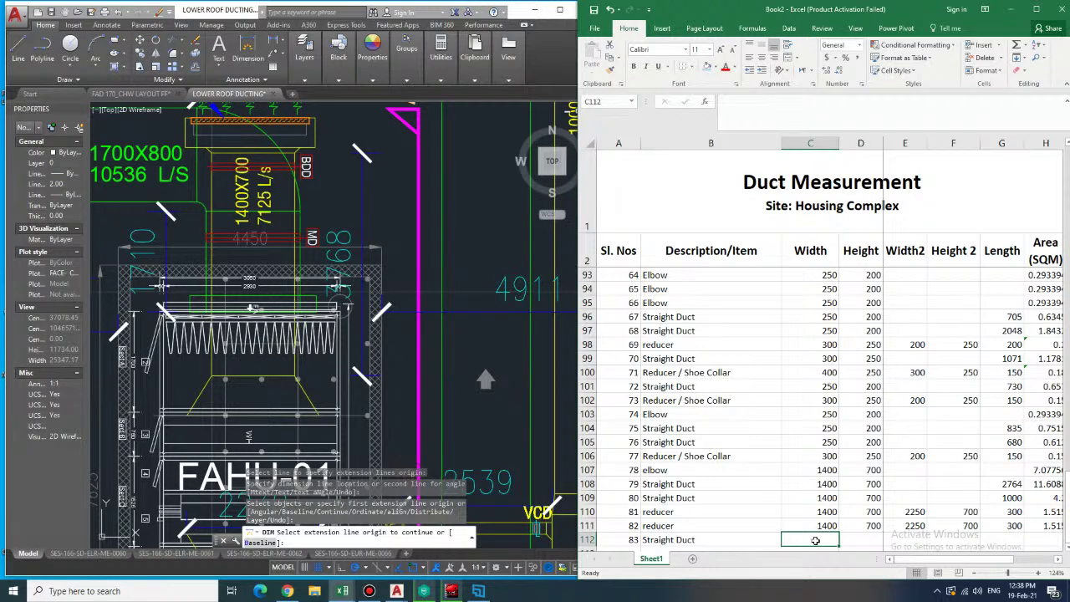
text(1400)
key(Tab)
text(700)
key(Tab)
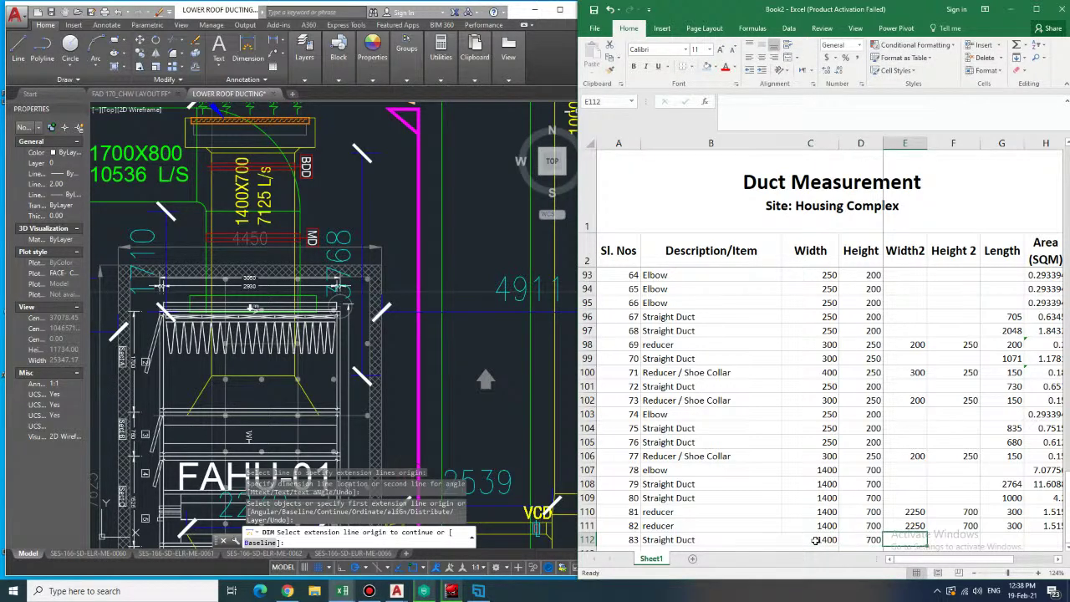
key(Right)
key(Right)
key(Right)
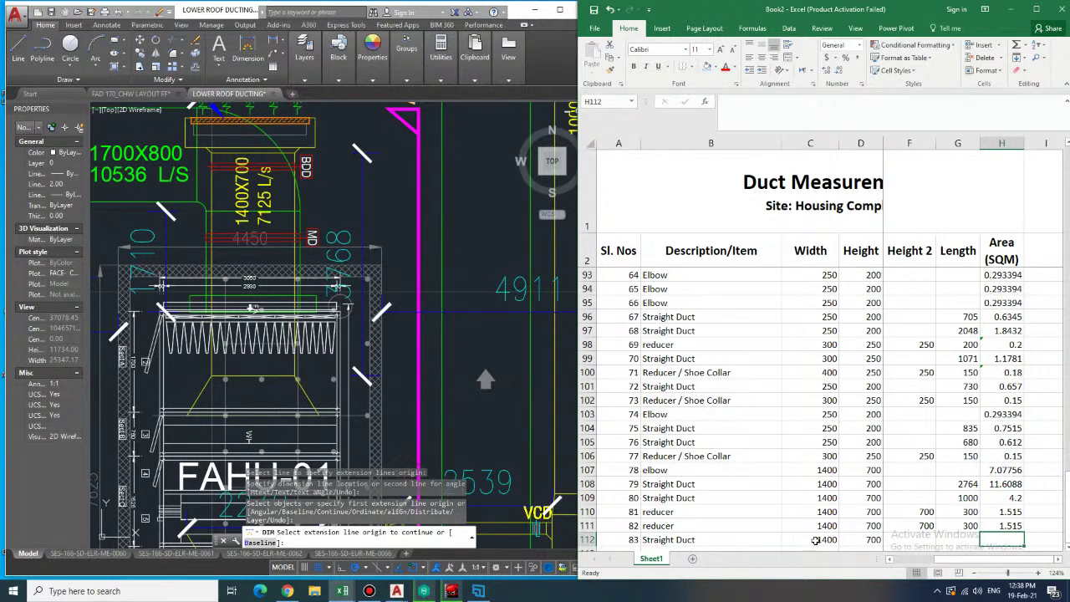
key(Left)
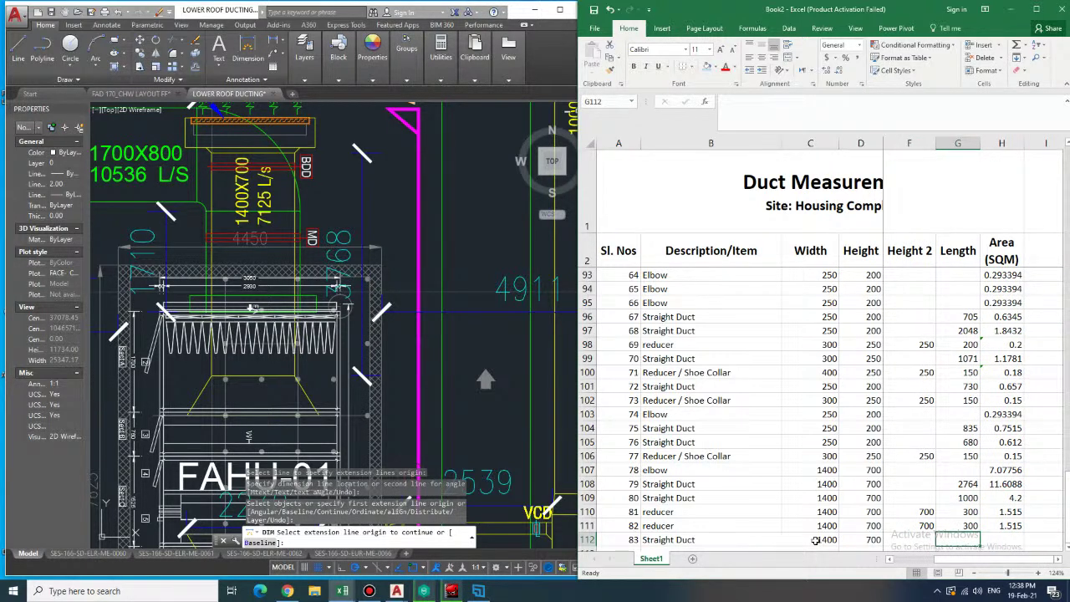
text(3768)
key(Tab)
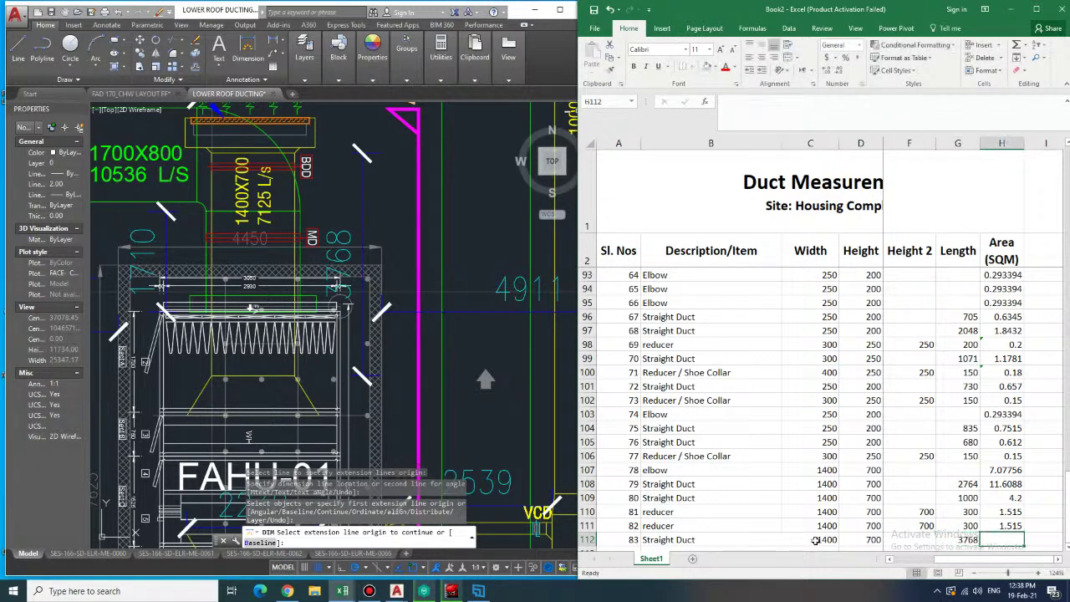
- Copy the straight duct area formula from H109 into H112
key(Up)
key(Up)
key(Up)
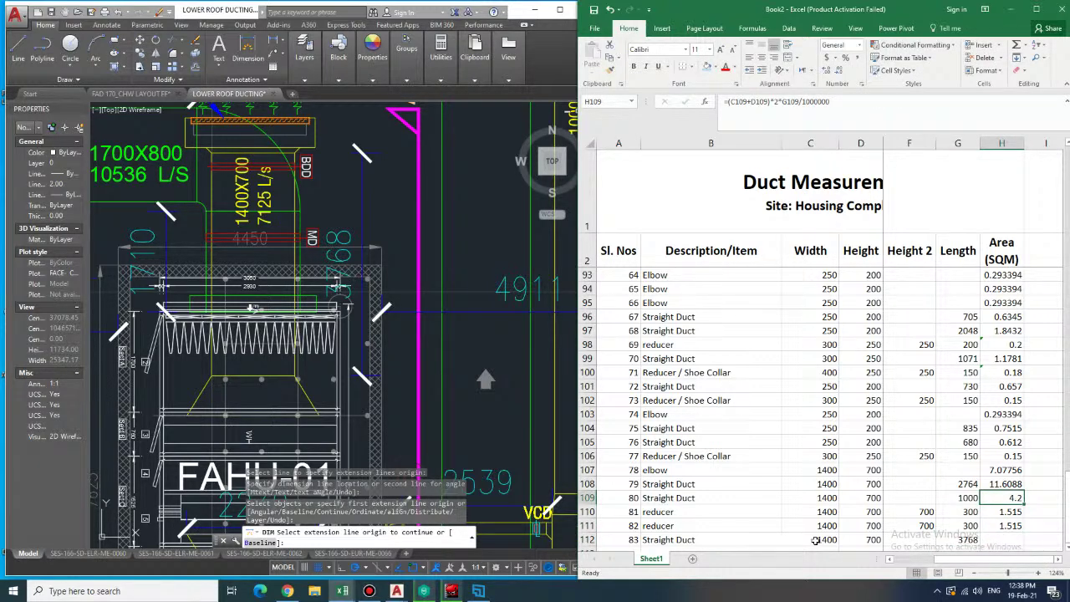
key(ctrl+c)
key(Down)
key(Down)
key(Down)
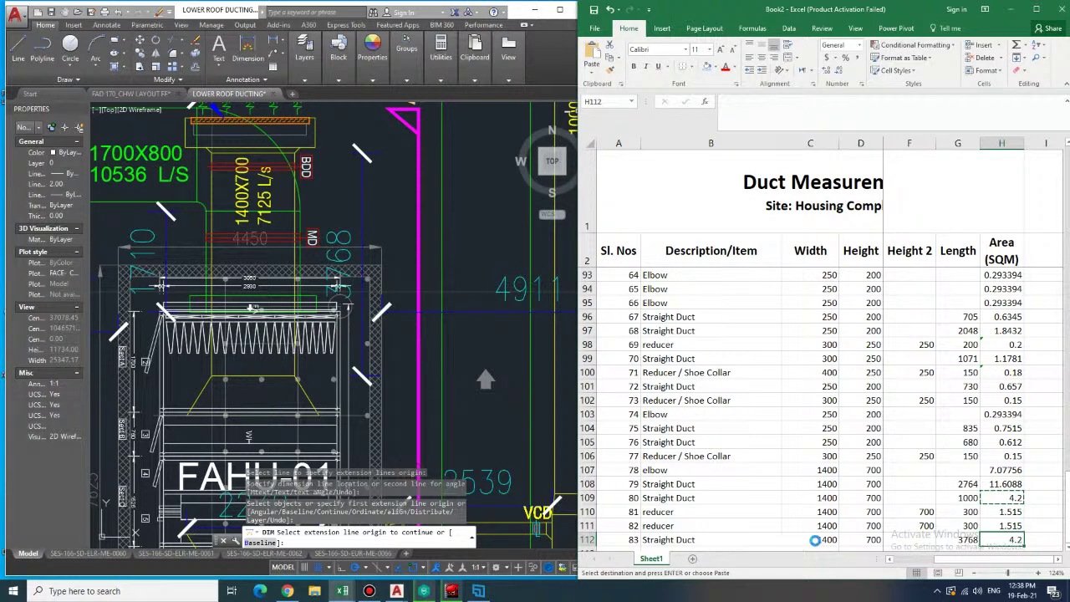
key(ctrl+v)
- Number row 113 as item 84
key(Down)
key(Left)
key(Left)
key(Left)
key(Left)
key(Escape)
key(Left)
key(Left)
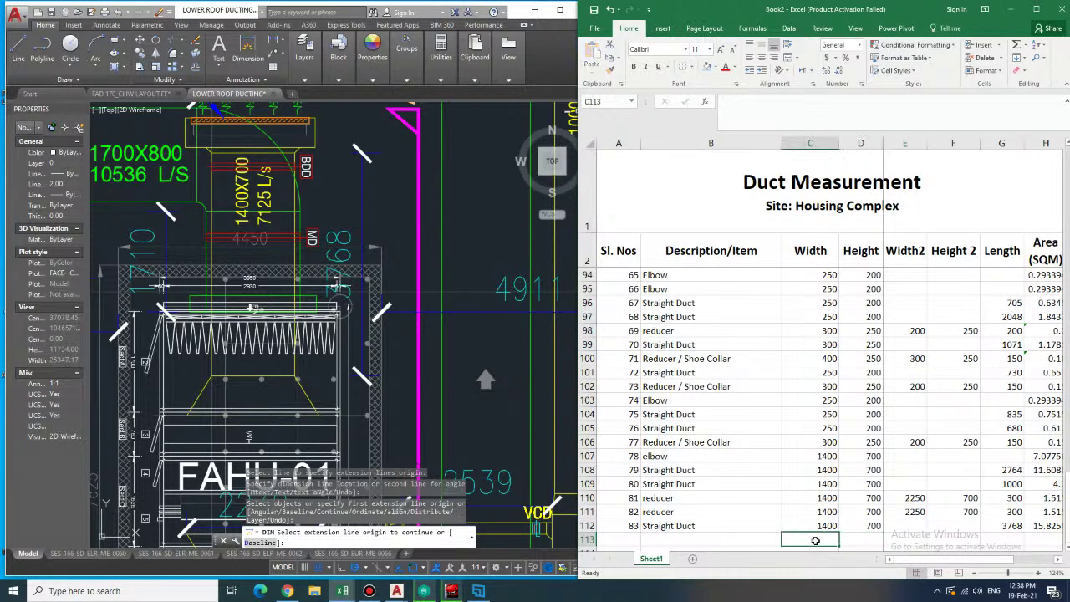
key(Left)
text(84)
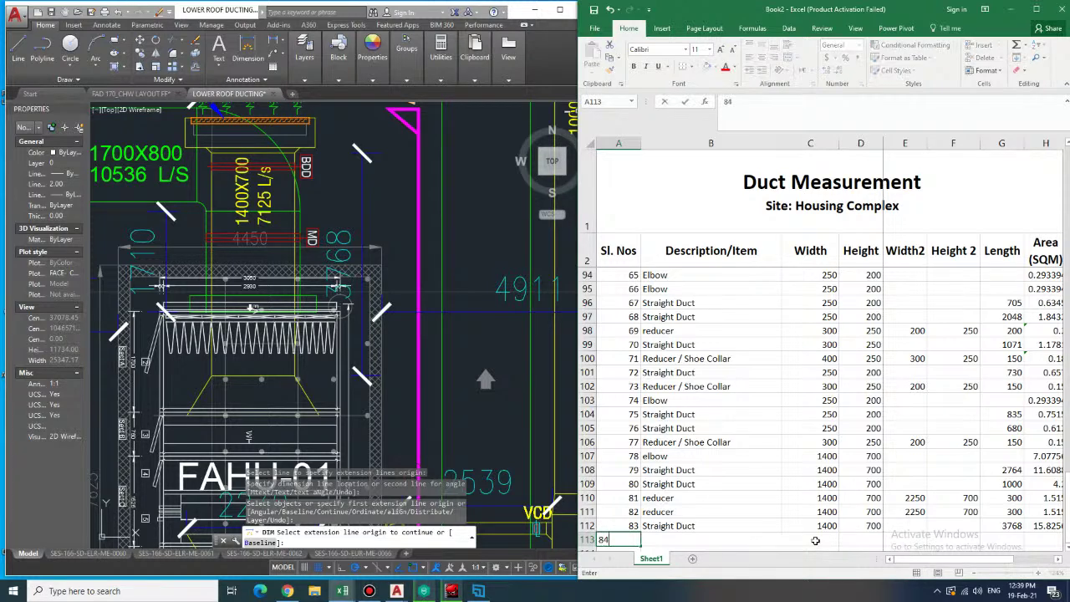
key(Right)
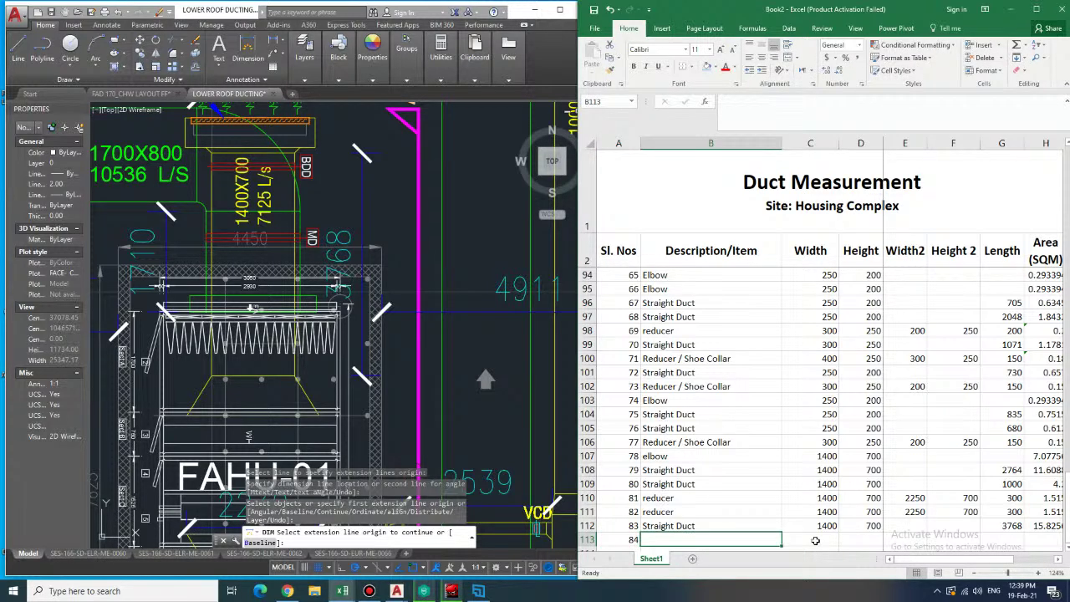
- Describe item 84 in B113 as a reducer
mouse_move(330, 164)
middle_down()
mouse_move(341, 321)
mouse_move(437, 364)
middle_up()
scroll(341, 321, down, 2)
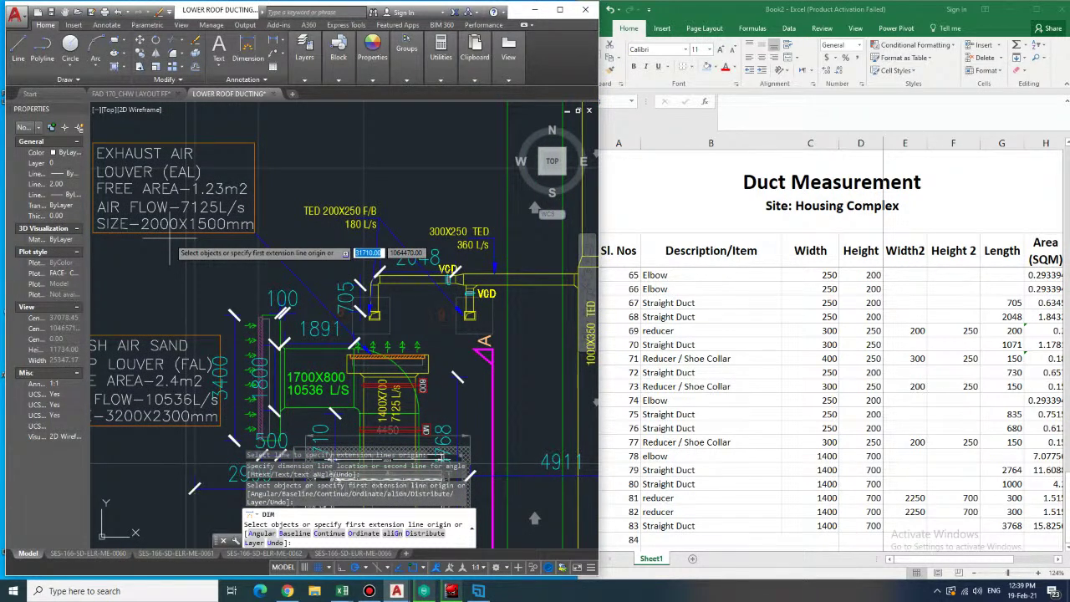
click(713, 542)
text(reducer)
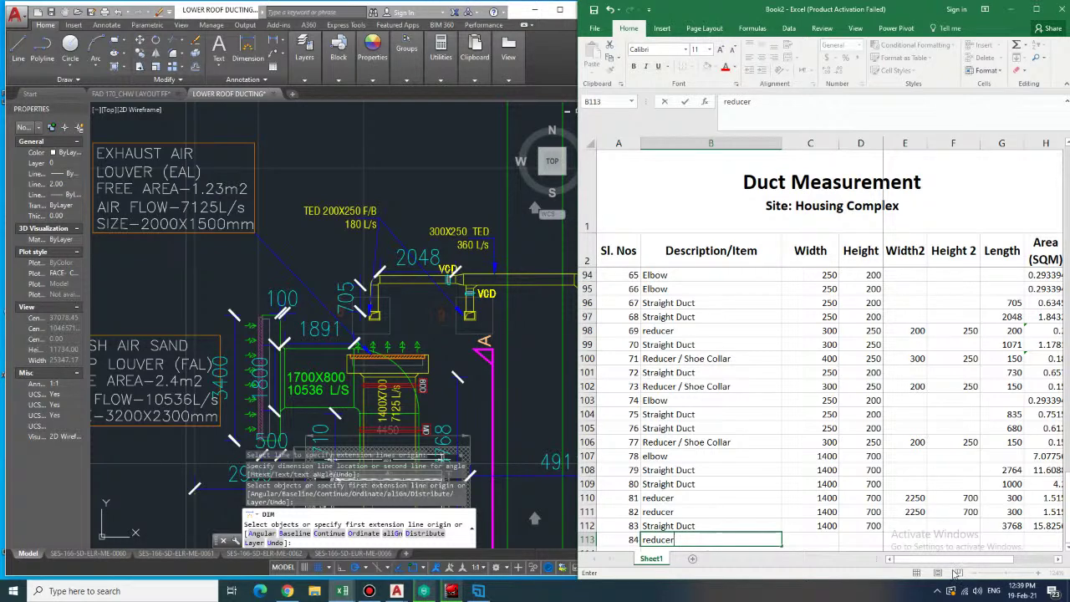
click(861, 540)
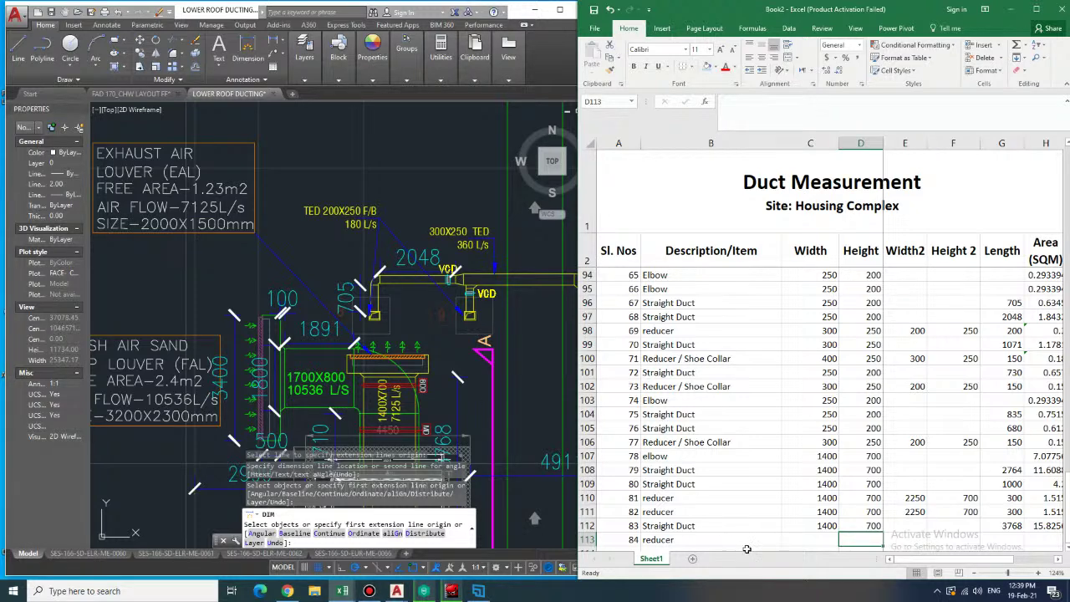
click(831, 540)
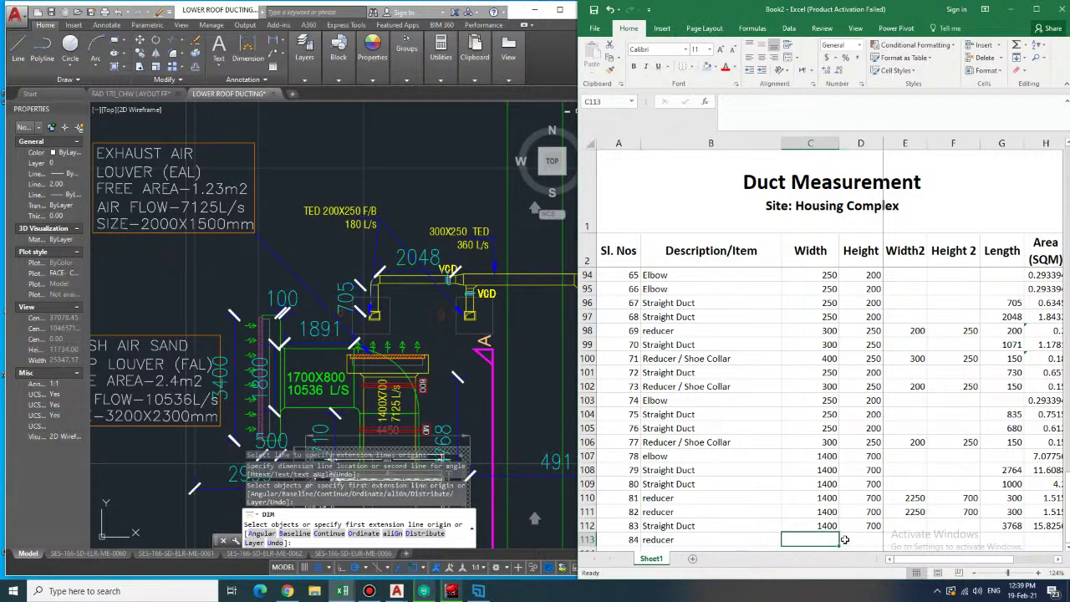
text(1400)
key(Tab)
text(700)
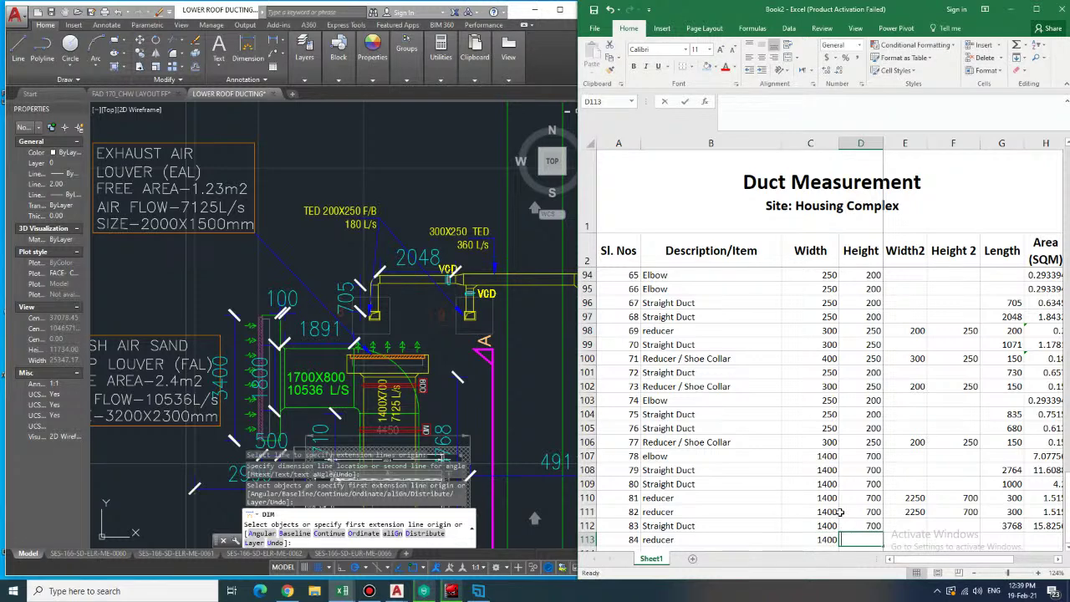
- Enter width 2000, height 1500, second width 1400 and second height 700 for the reducer in row 113
key(shift+Tab)
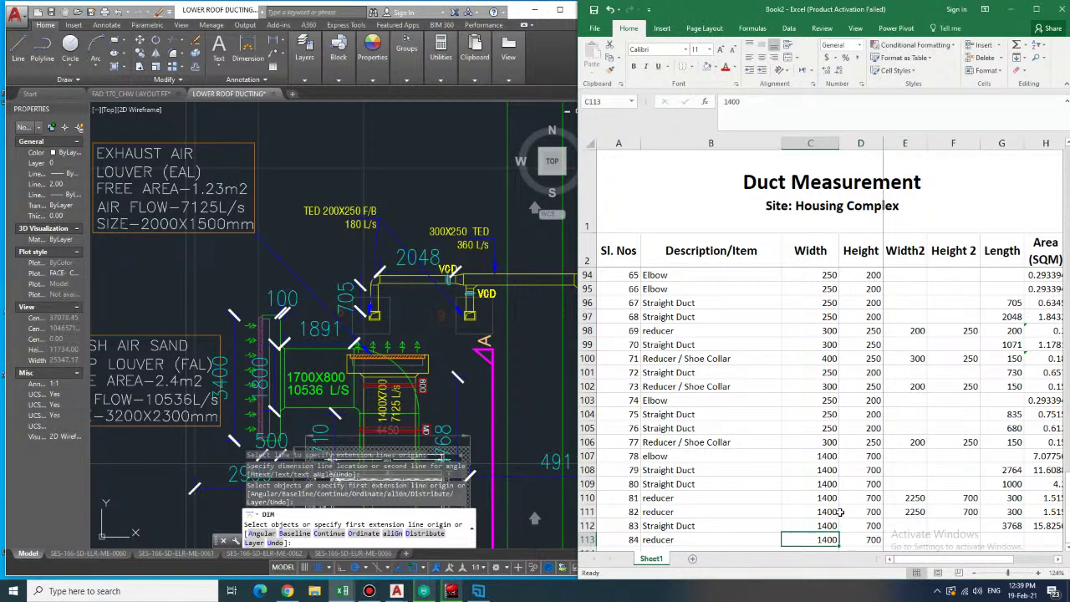
text(2000)
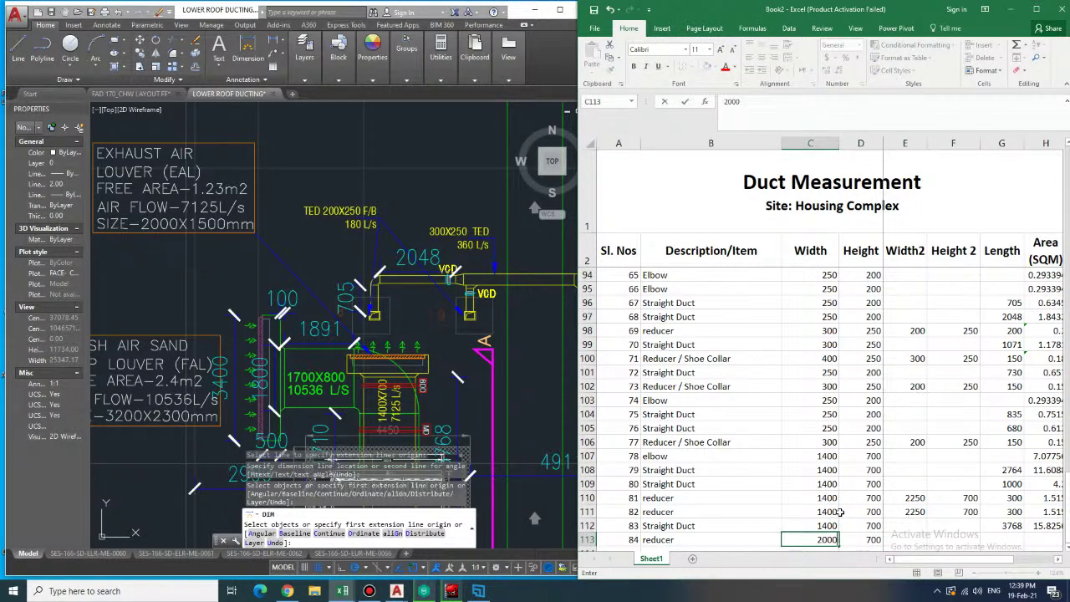
key(Tab)
text(1500)
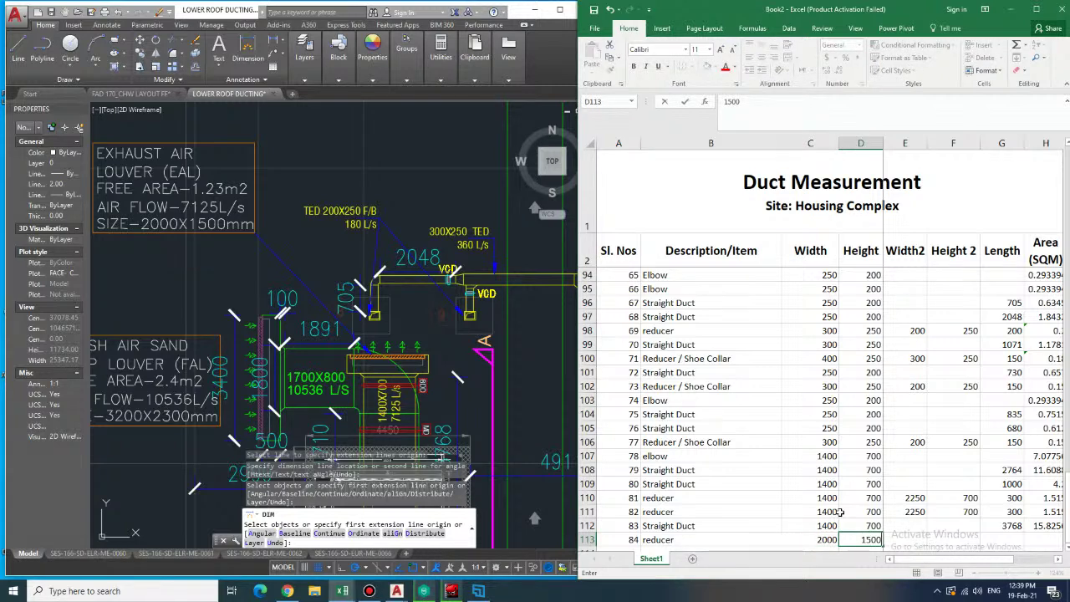
key(Tab)
text(1400)
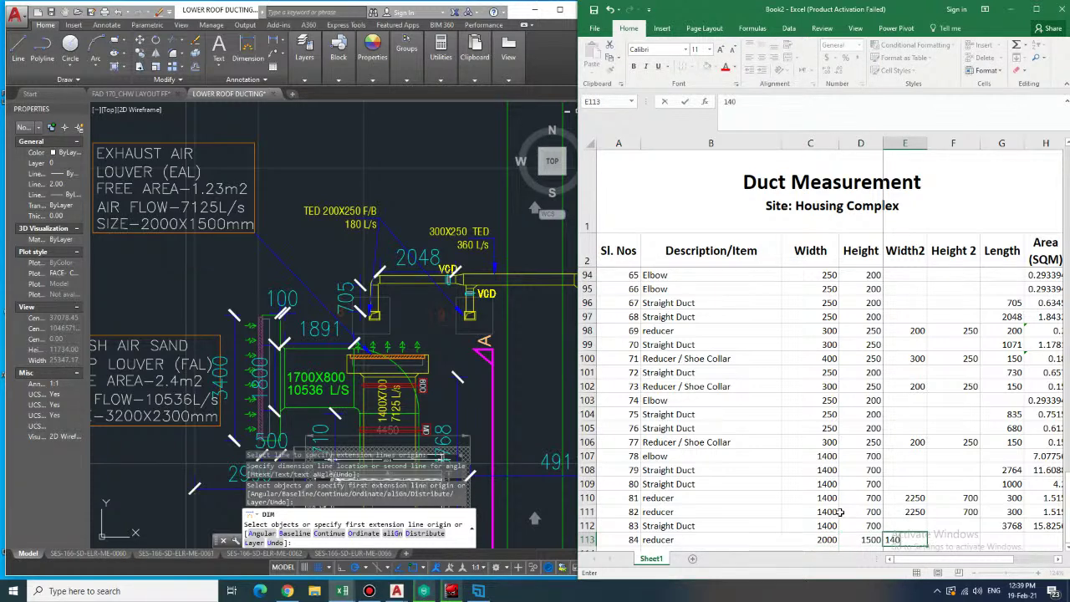
key(Tab)
text(700)
key(Tab)
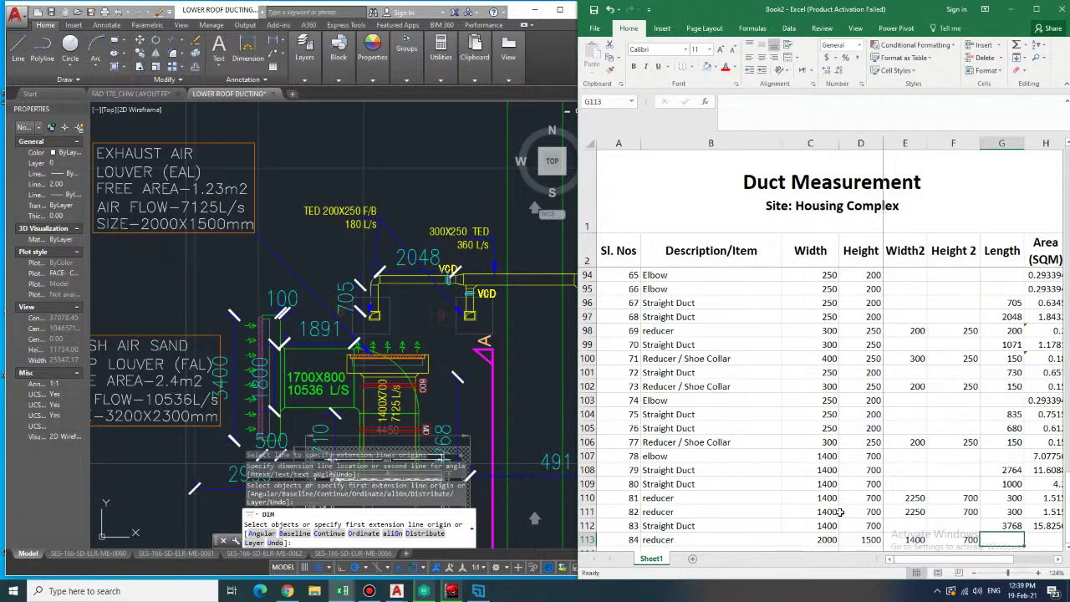
- Set the length of the reducer in row 113 to 350
scroll(841, 511, right, 1)
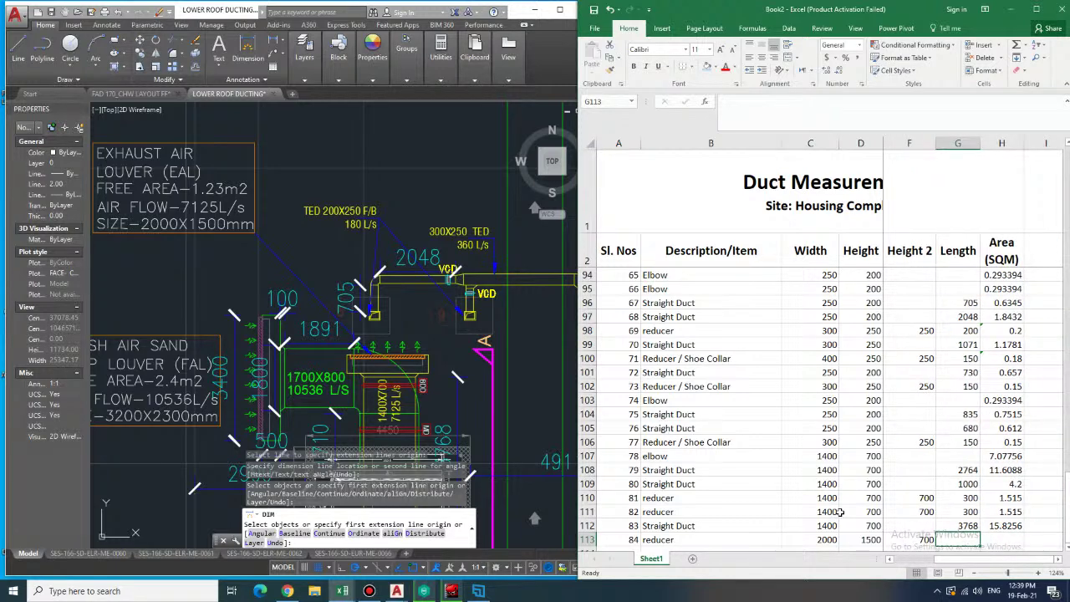
text(300)
key(ctrl+Return)
text(350)
key(Tab)
- Copy the reducer area formula from H110 into H113
key(Up)
key(Up)
key(Up)
key(Up)
key(Up)
key(Down)
key(Down)
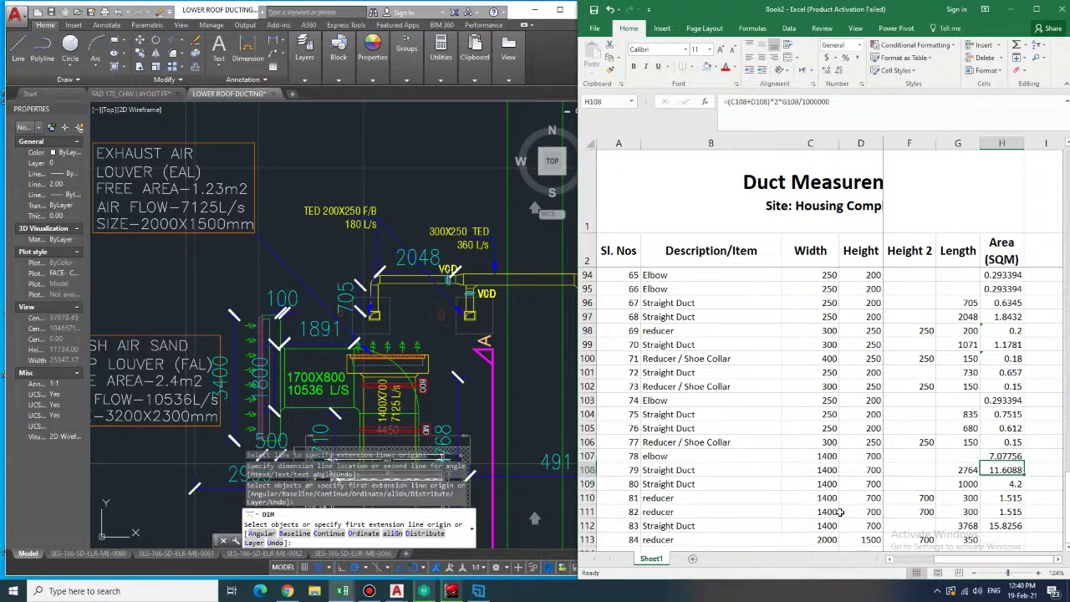
key(ctrl+c)
key(Down)
key(Down)
key(Down)
key(ctrl+v)
- Number row 114 as item 85
key(Down)
key(Left)
key(Left)
key(Left)
key(Left)
key(Left)
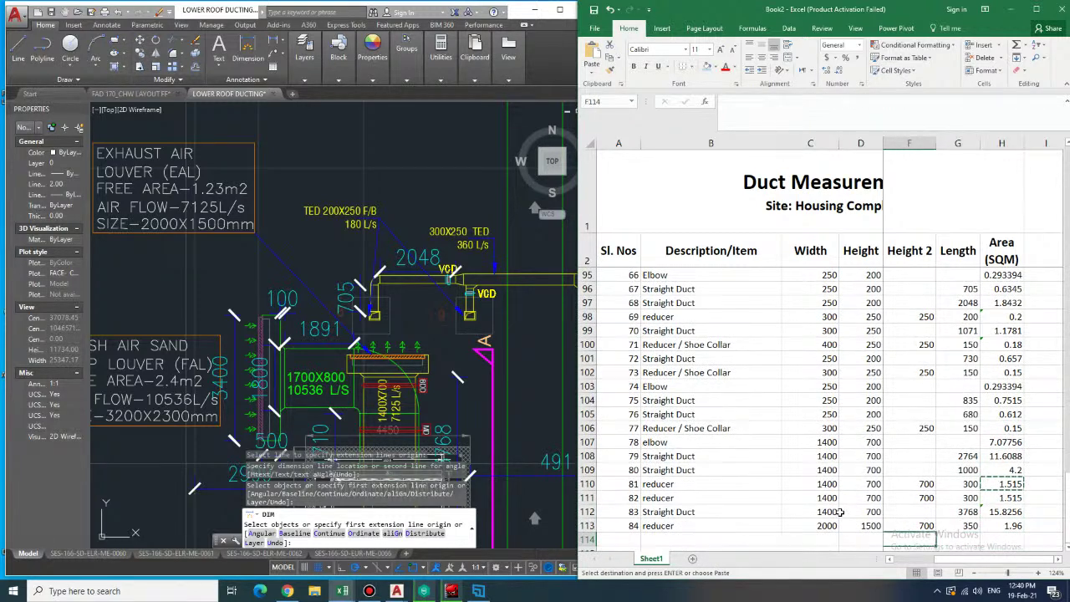
key(Escape)
key(Left)
key(Left)
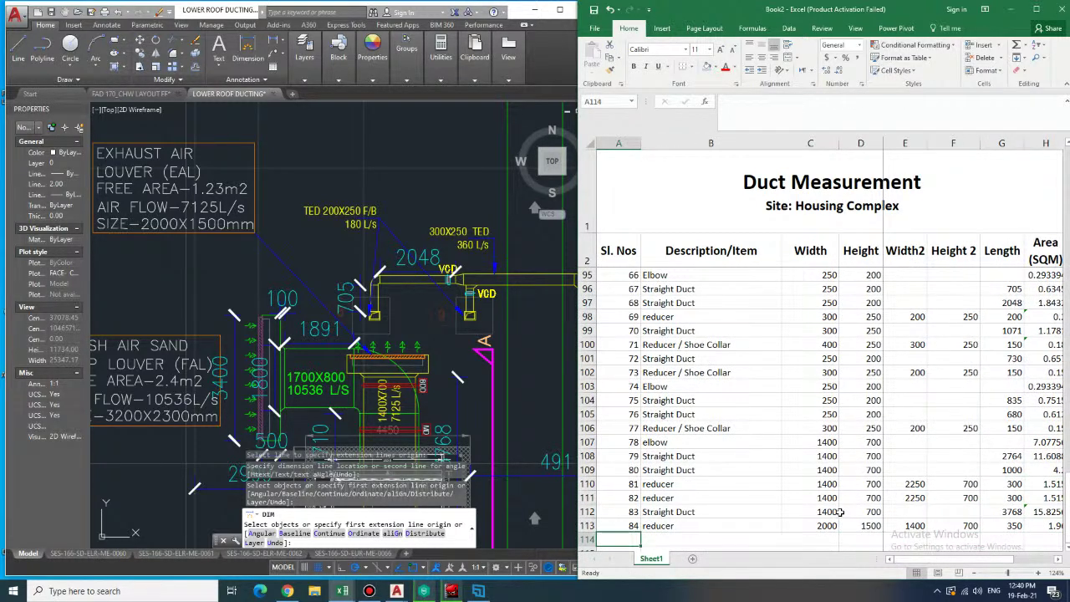
text(85)
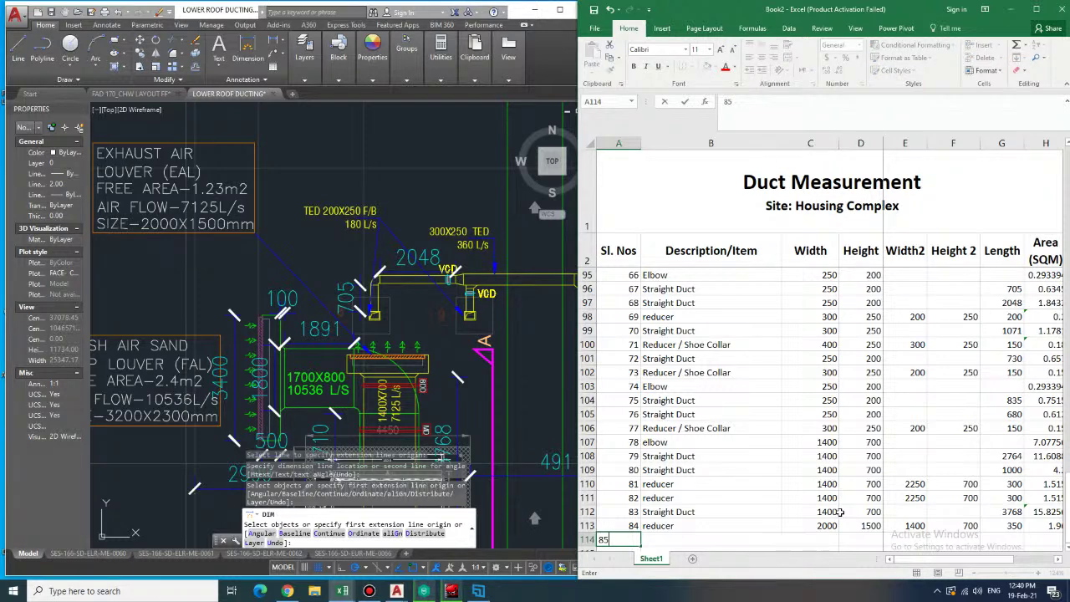
- Describe item 85 in B114 as a plenum
key(Right)
key(Right)
key(Left)
key(Left)
key(Up)
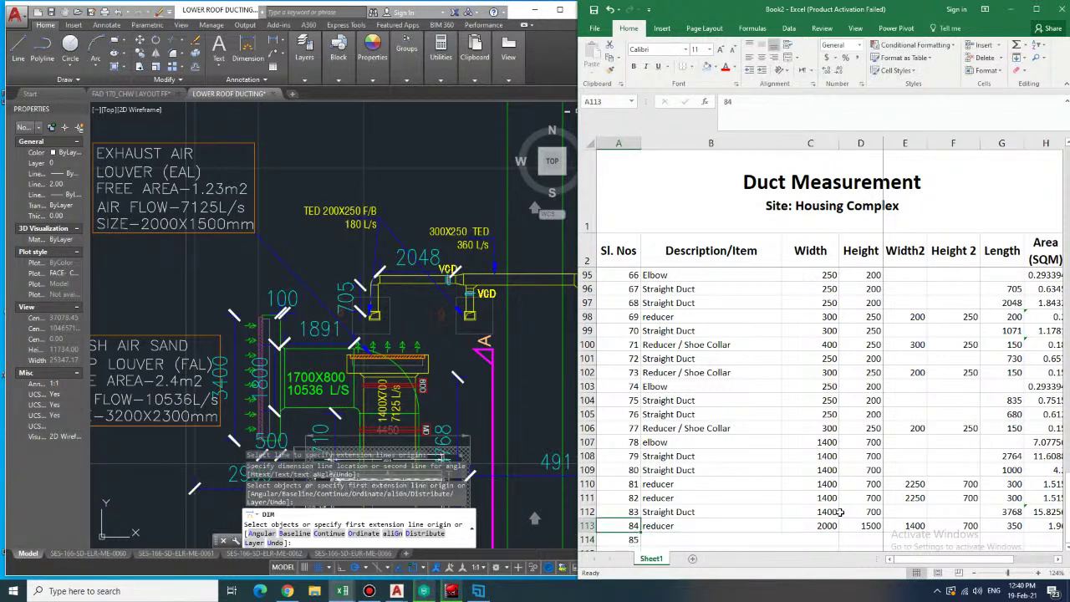
key(Right)
key(Down)
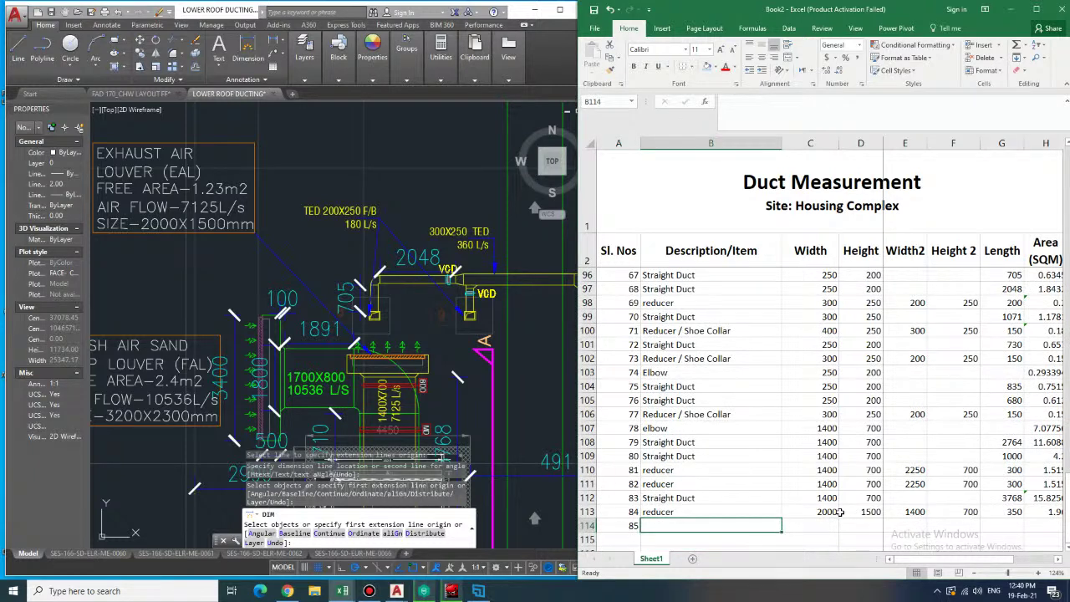
text(plenum)
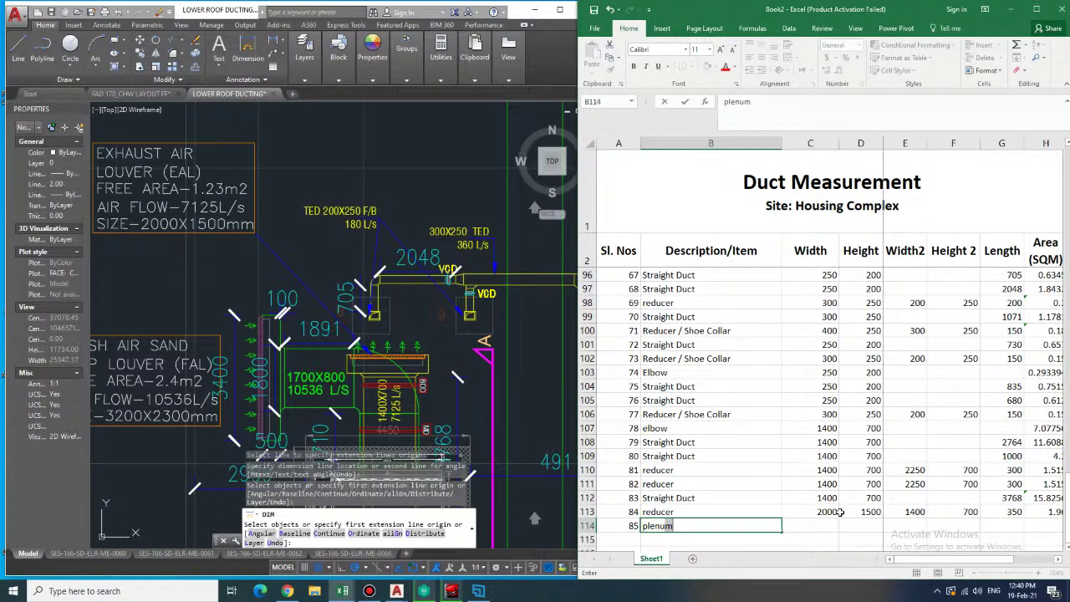
- Enter width 2200 and height 1700 for the plenum in row 114
key(Right)
key(Right)
key(Right)
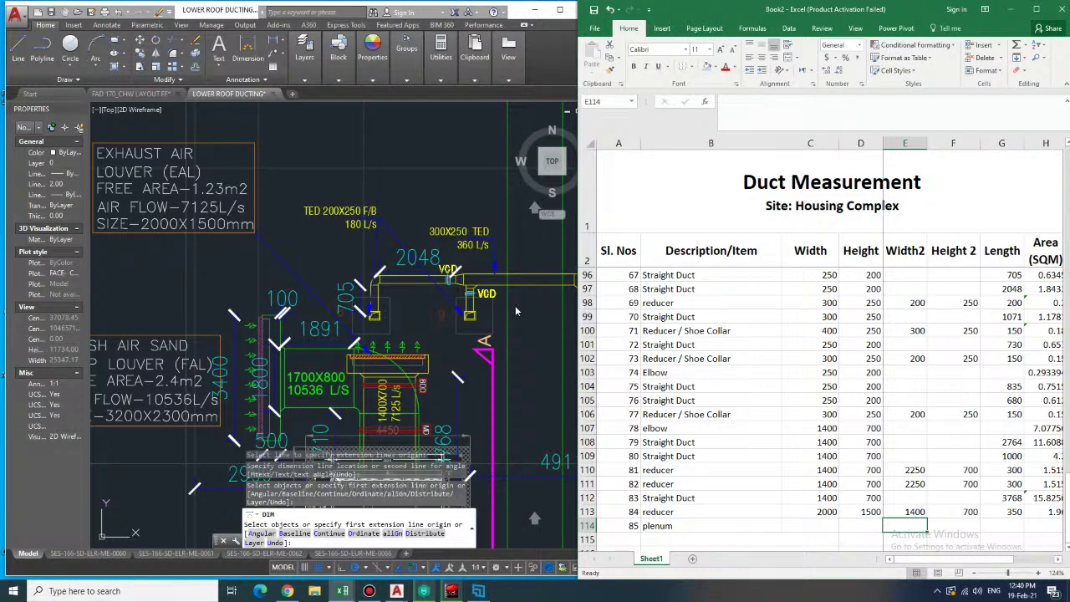
key(Left)
key(Left)
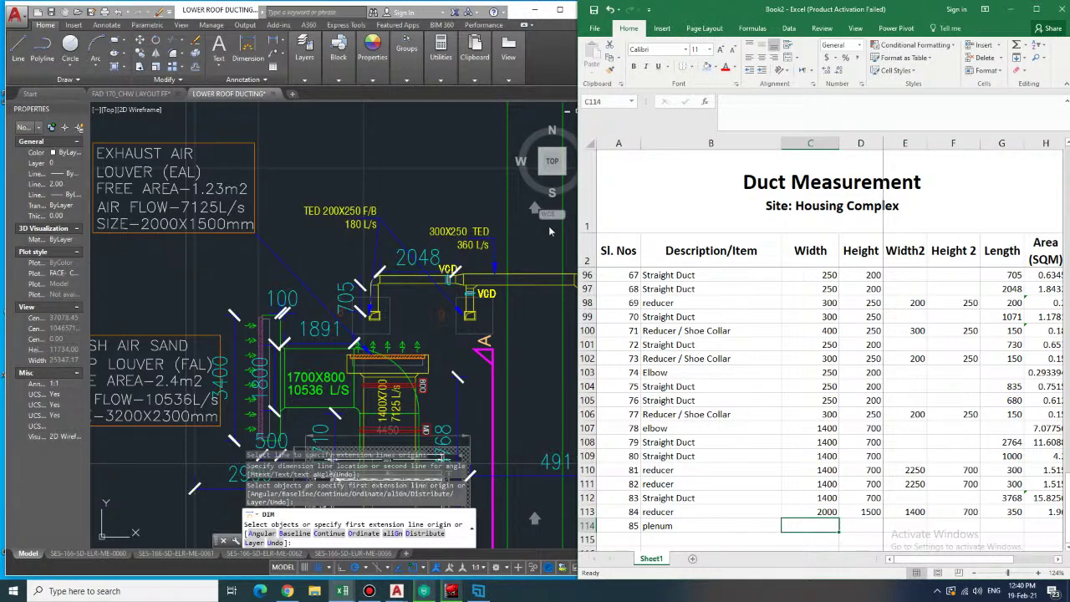
text(2000)
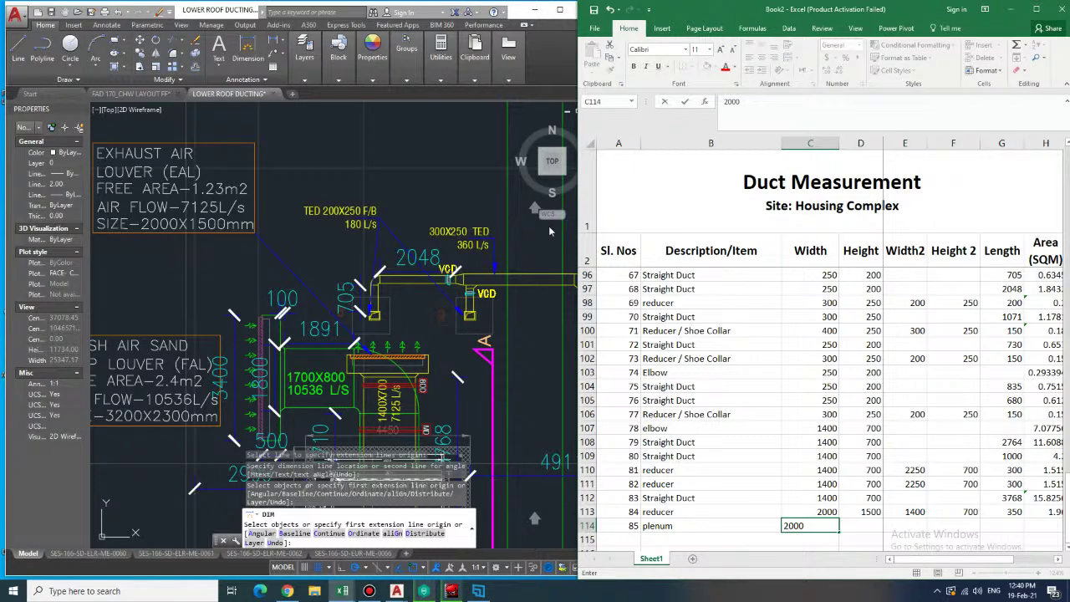
key(BackSpace)
key(BackSpace)
key(BackSpace)
text(200)
key(Tab)
text(1700)
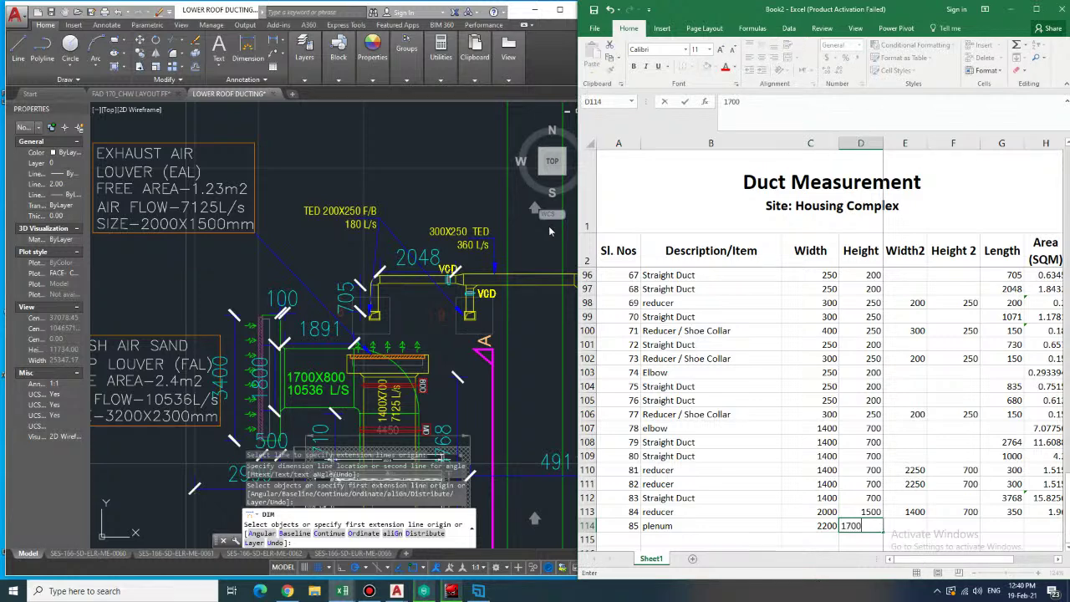
- Dimension the depth of the plenum above the 1400X700 duct in AutoCAD and enter 500 as its length in row 114 of the Excel sheet
key(Tab)
key(Tab)
key(Tab)
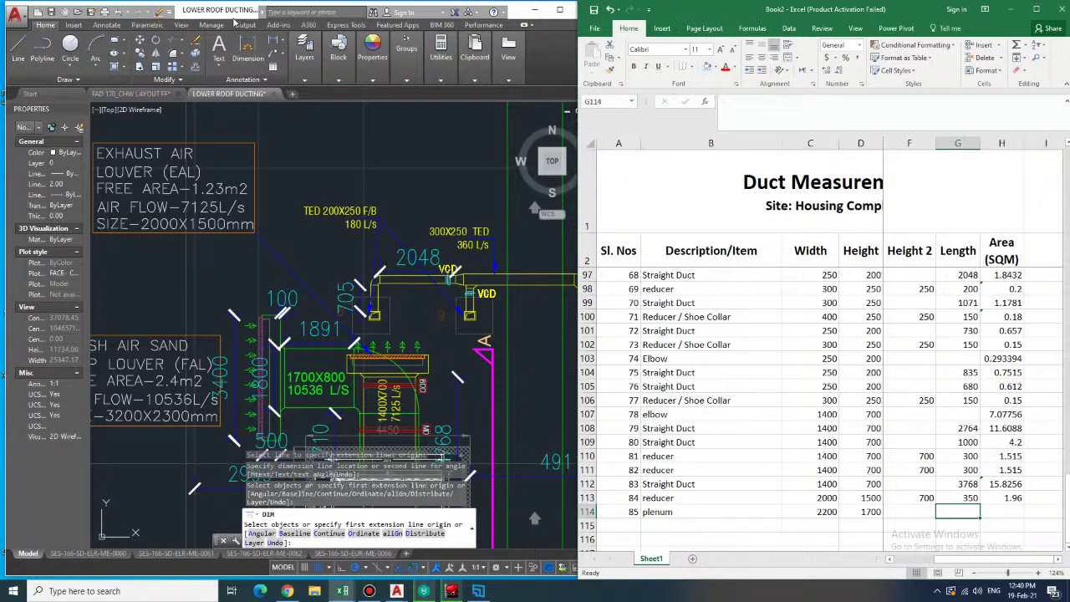
click(237, 22)
scroll(418, 377, up, 2)
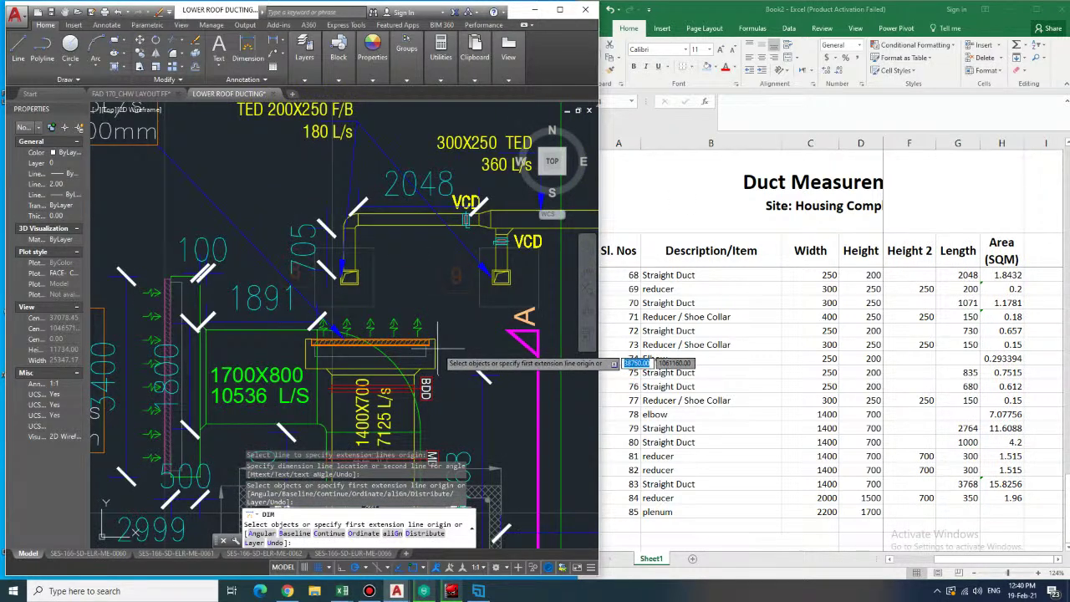
click(877, 470)
text(500)
- Copy the plenum area formula with its 115% factor from H28 into H114 and check its cell references
key(Up)
key(Right)
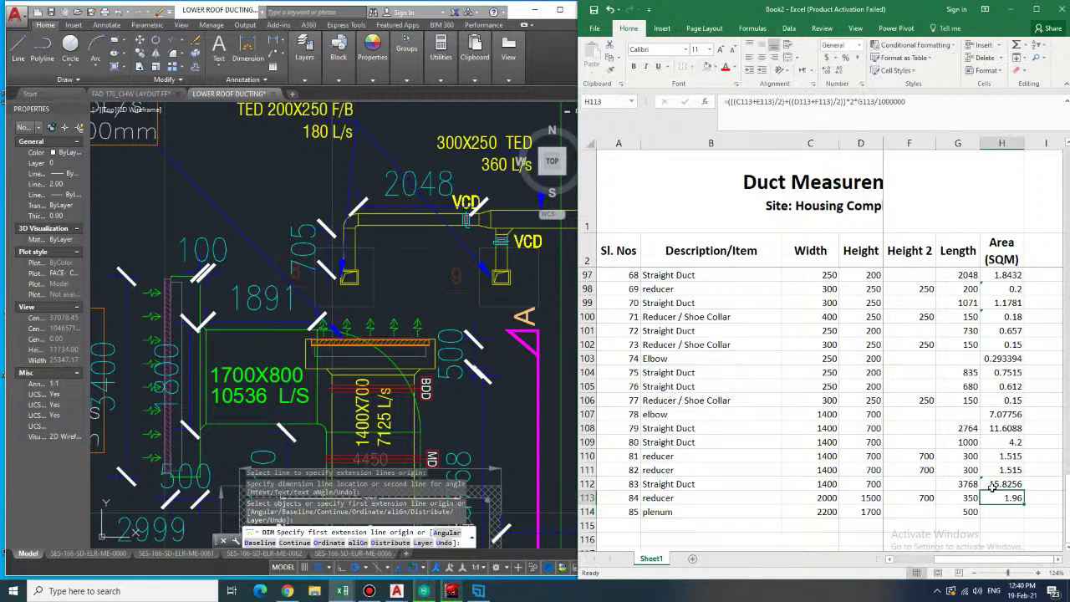
scroll(761, 401, up, 6)
scroll(750, 394, up, 6)
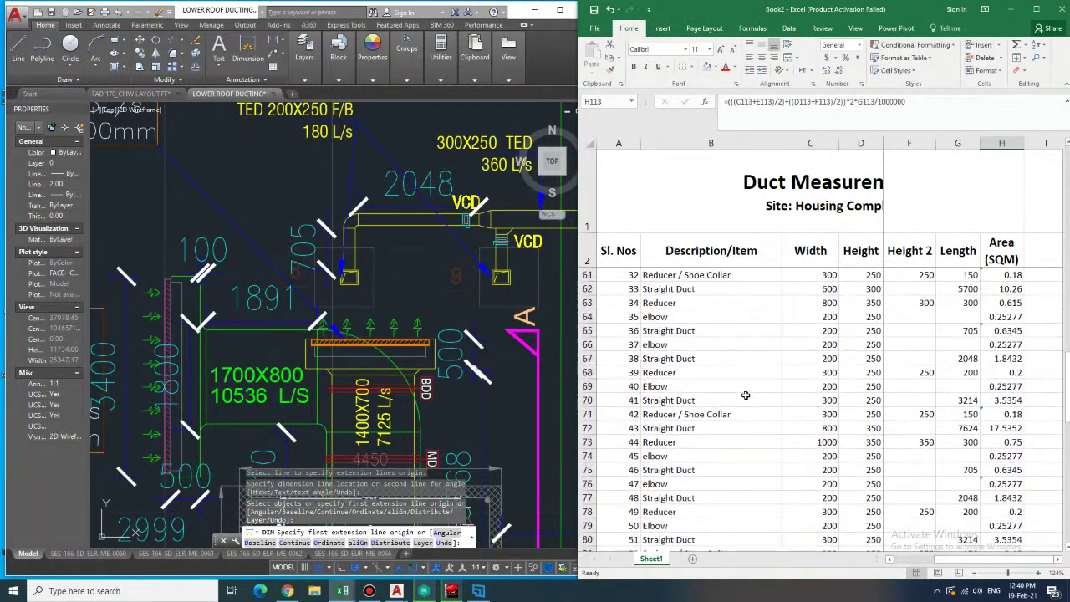
scroll(745, 394, up, 6)
scroll(745, 395, up, 8)
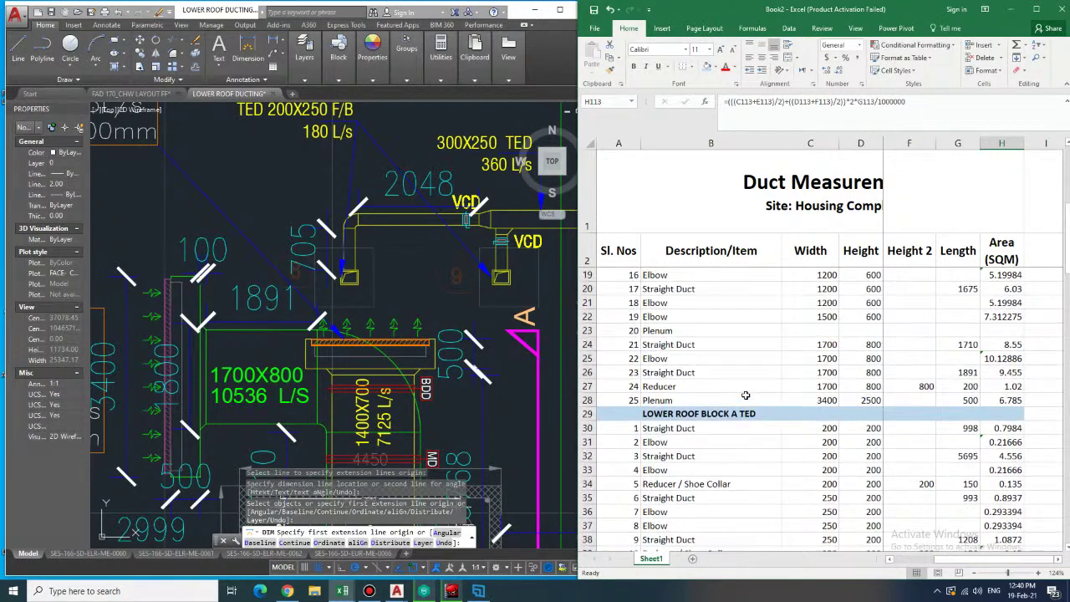
click(998, 399)
double_click(998, 400)
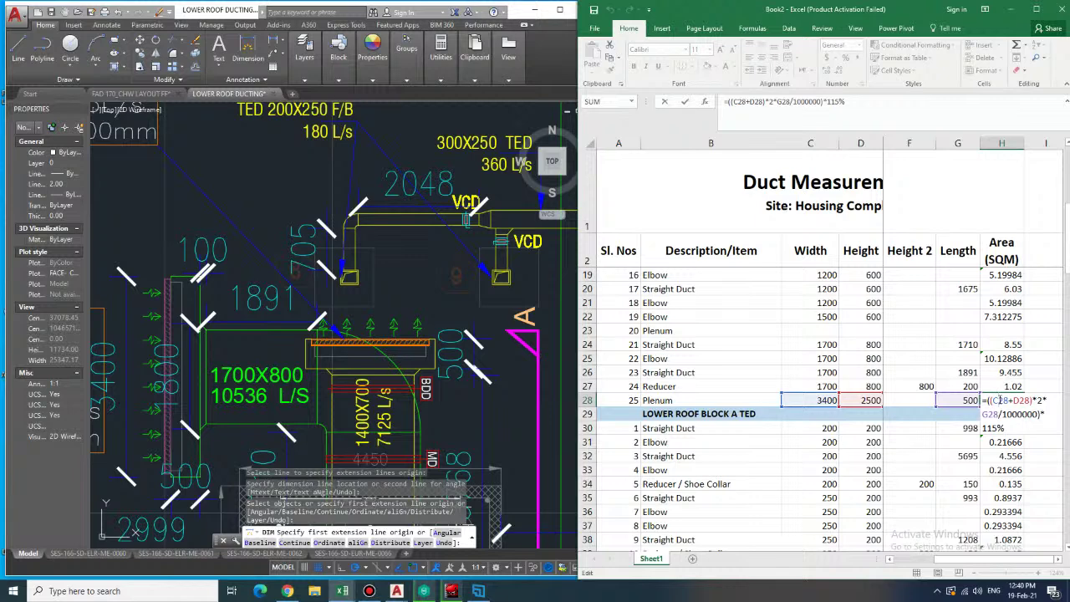
key(ctrl+Return)
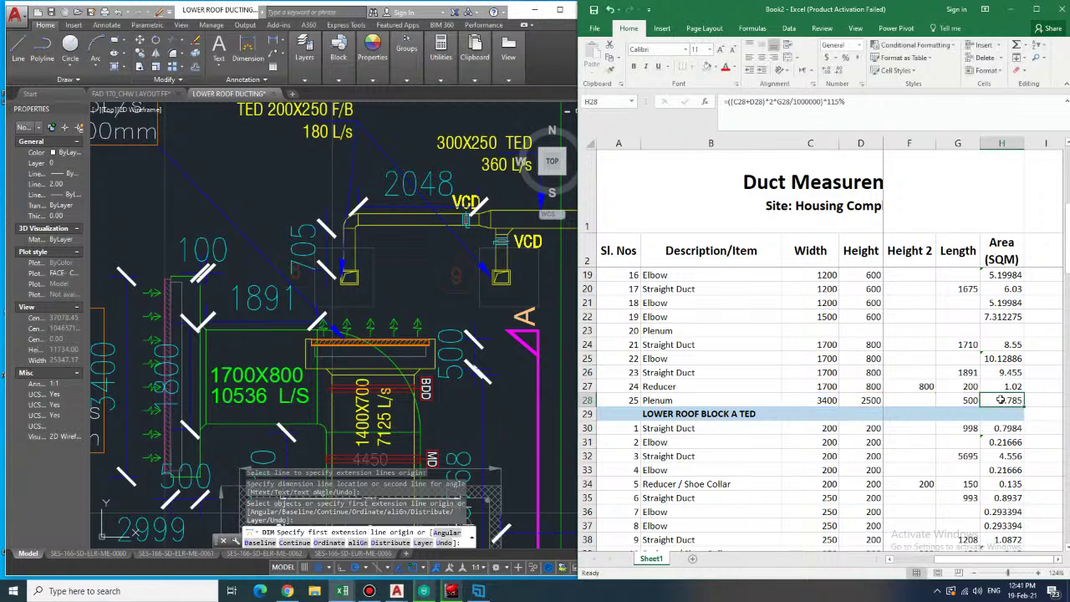
key(ctrl+c)
scroll(1008, 428, down, 3)
scroll(1008, 428, down, 13)
scroll(1003, 432, down, 14)
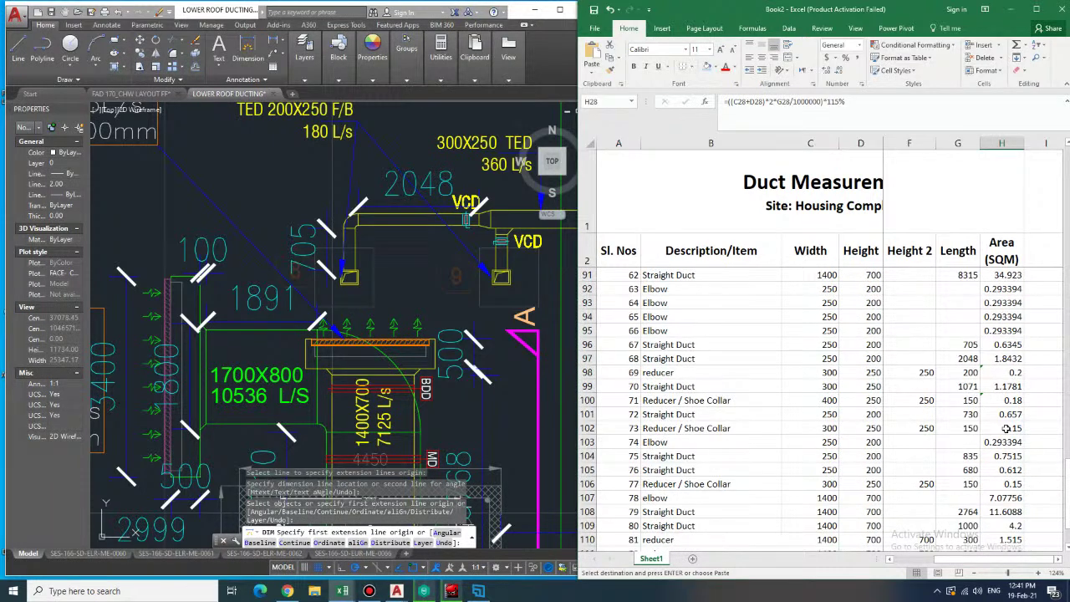
click(1006, 346)
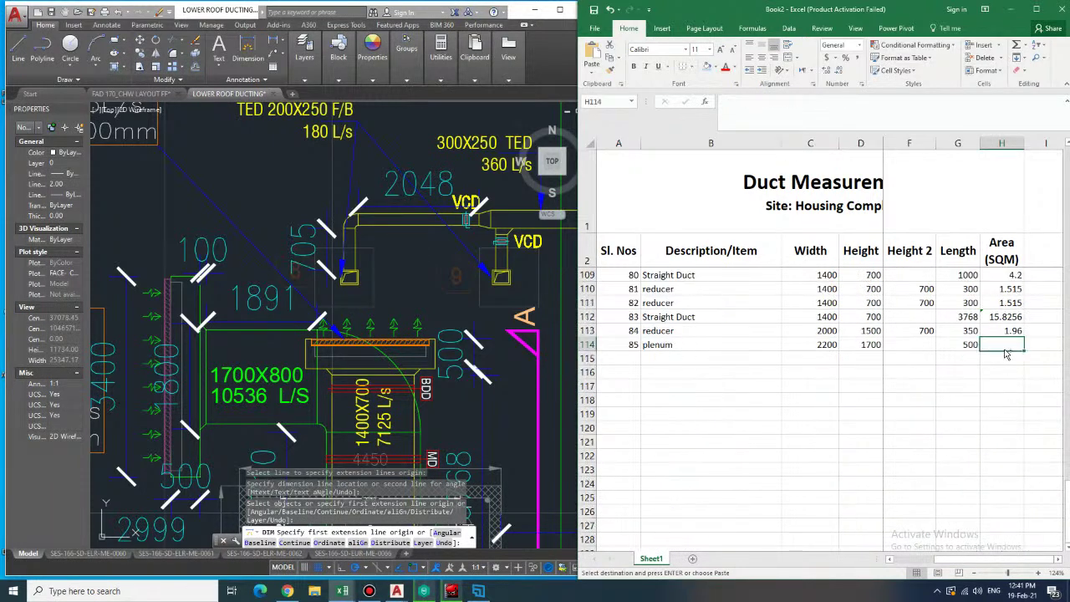
key(ctrl+v)
double_click(1003, 345)
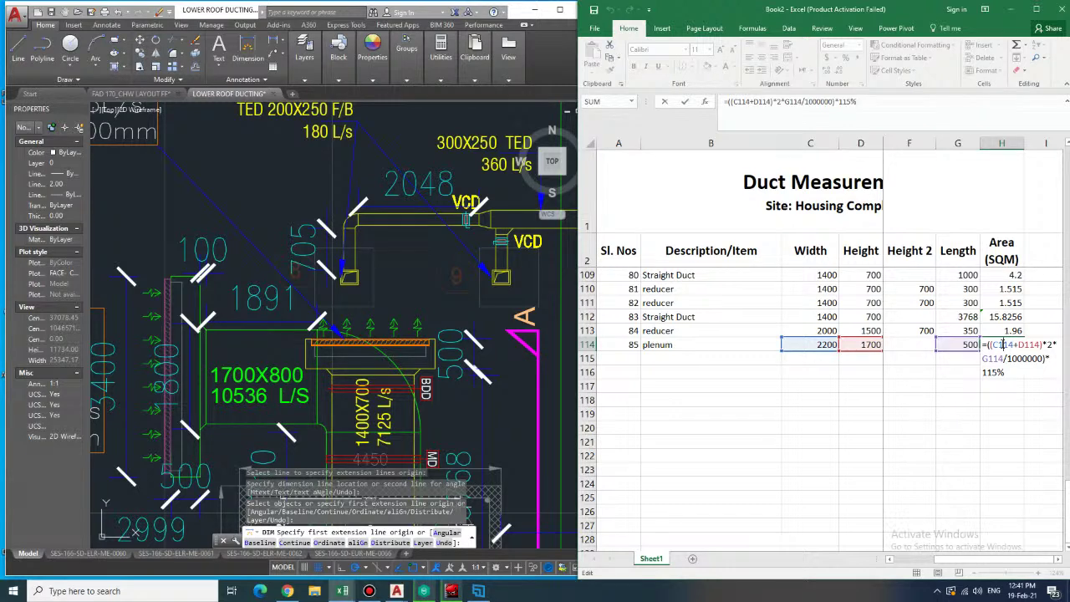
key(ctrl+Return)
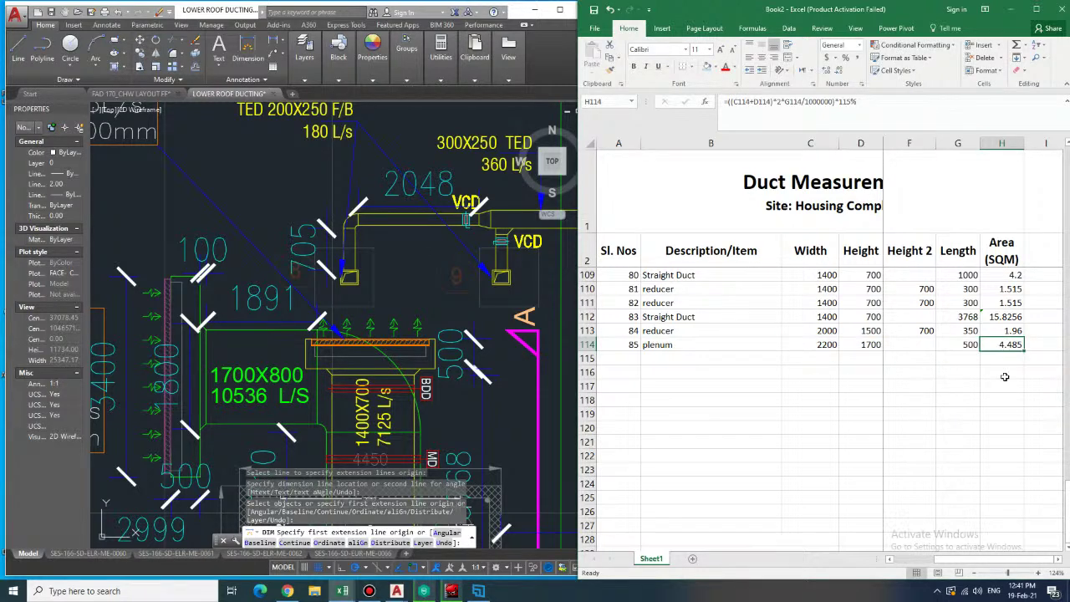
- Switch to the AutoCAD drawing and dimension the length of the short section between the 1400X700 and 1400X550 TED ducts
click(628, 362)
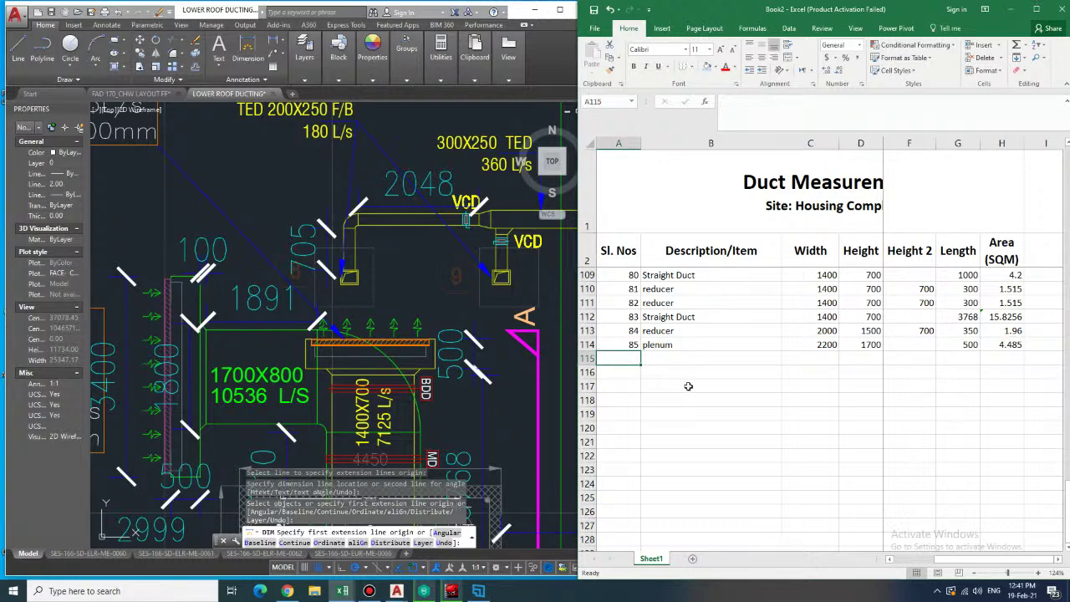
scroll(724, 386, up, 2)
click(358, 382)
scroll(489, 386, down, 8)
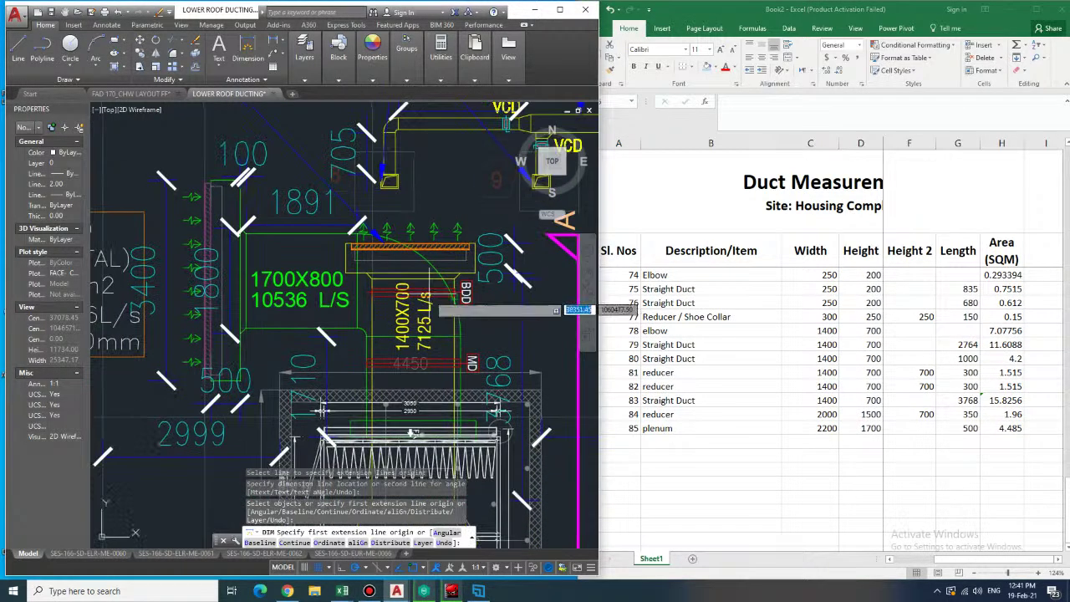
middle_drag(444, 384, 449, 260)
middle_drag(443, 310, 442, 303)
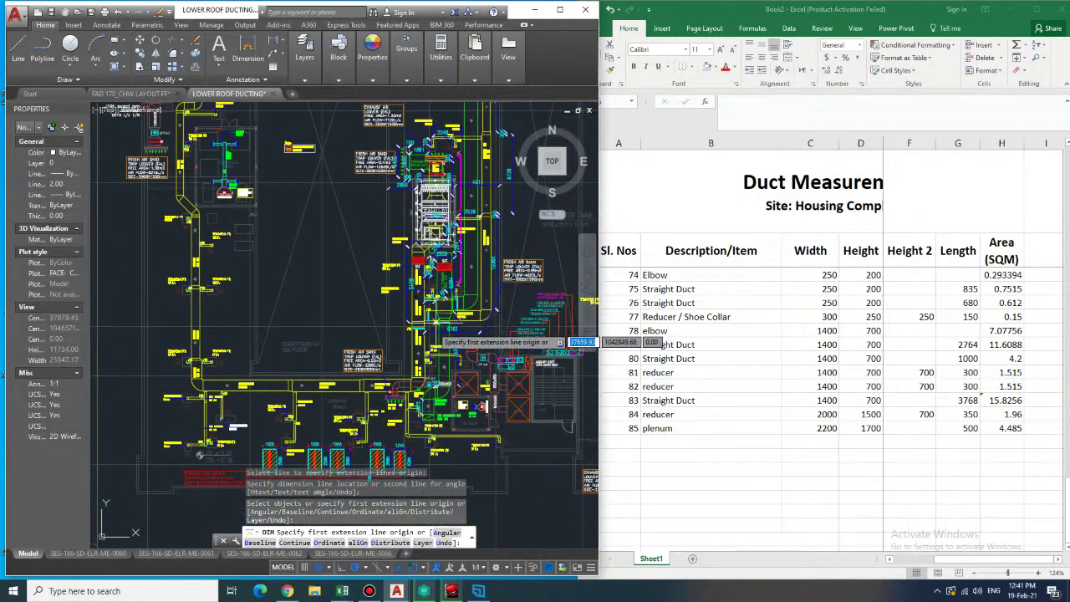
scroll(431, 321, up, 6)
mouse_move(431, 322)
middle_down()
mouse_move(455, 293)
mouse_move(437, 268)
middle_up()
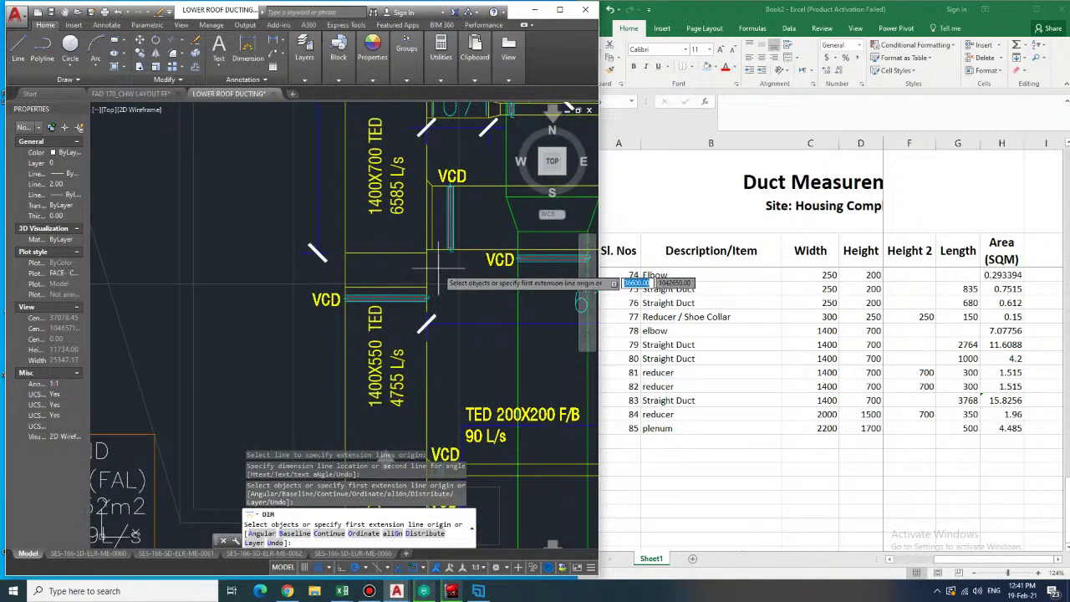
key(Return)
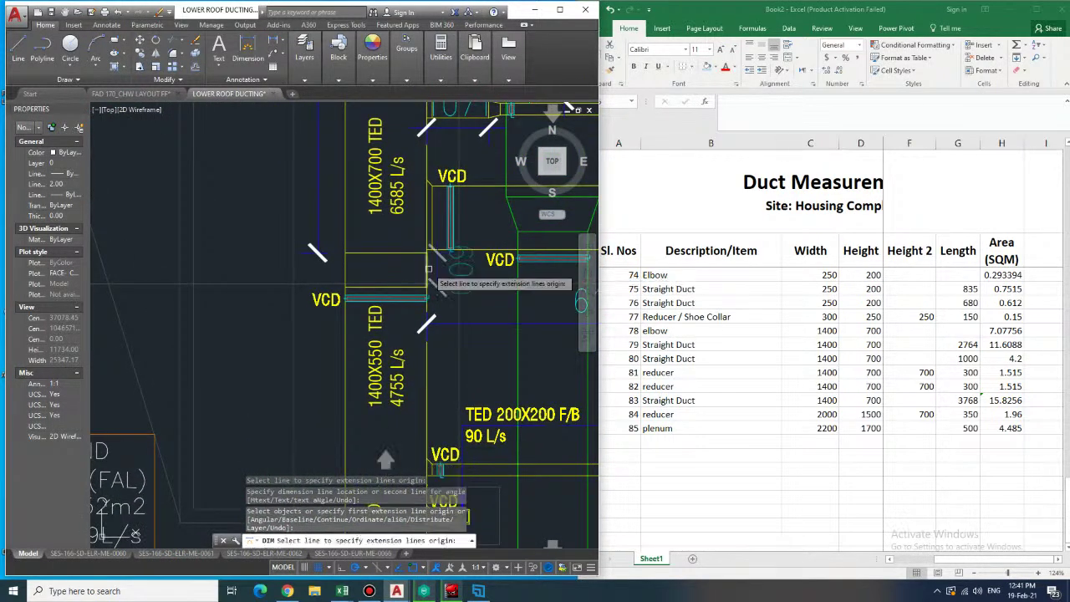
click(430, 271)
click(442, 270)
mouse_move(442, 276)
middle_down()
mouse_move(503, 261)
mouse_move(469, 240)
mouse_move(451, 266)
middle_up()
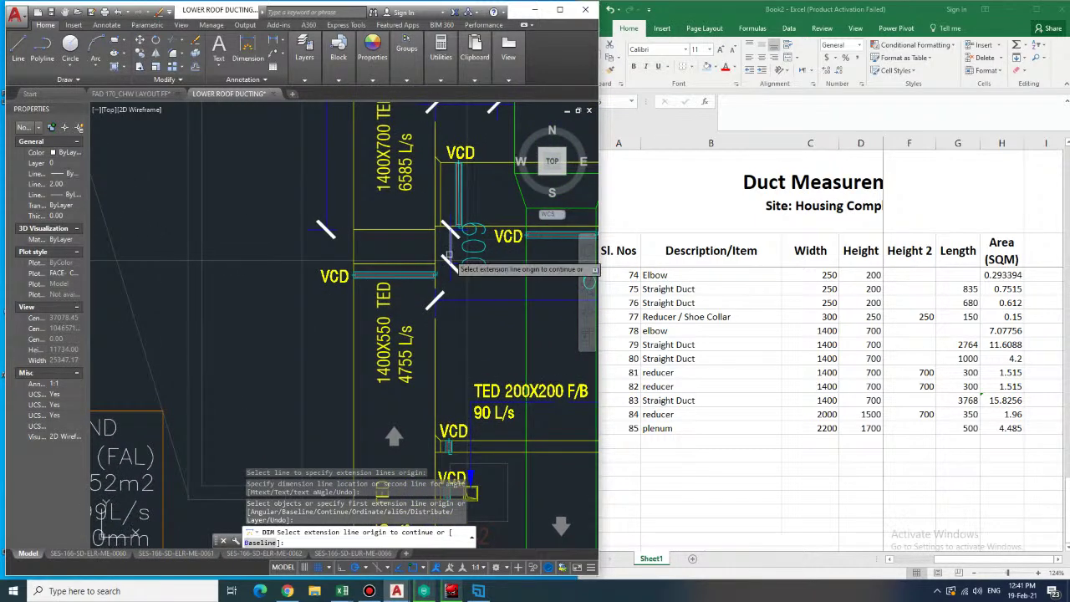
key(Return)
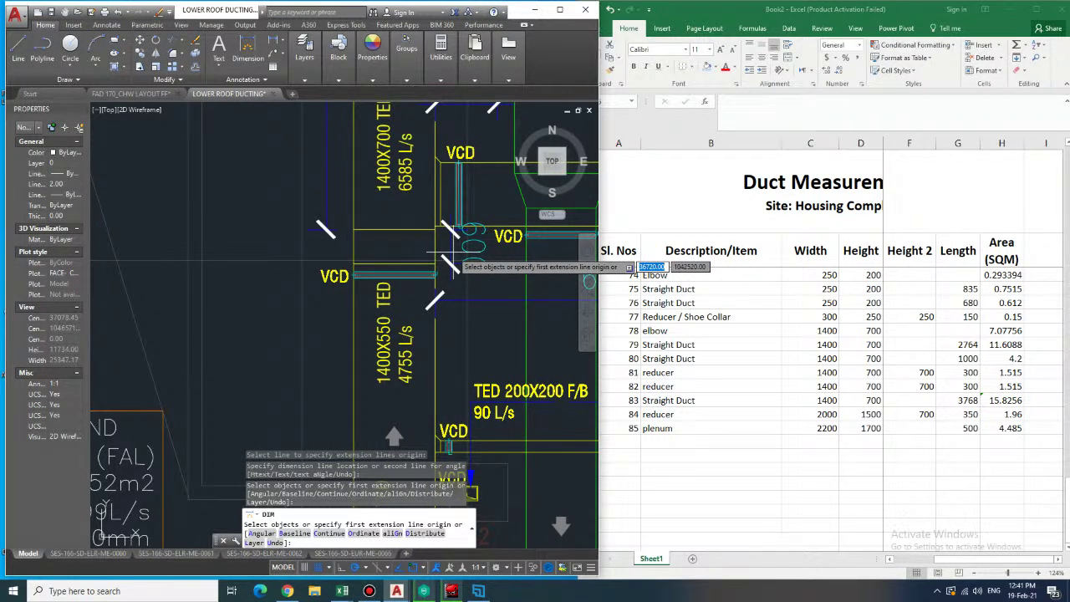
- Switch to the Excel sheet and enter serial number 86 with the description Straight Duct in row 115
click(636, 441)
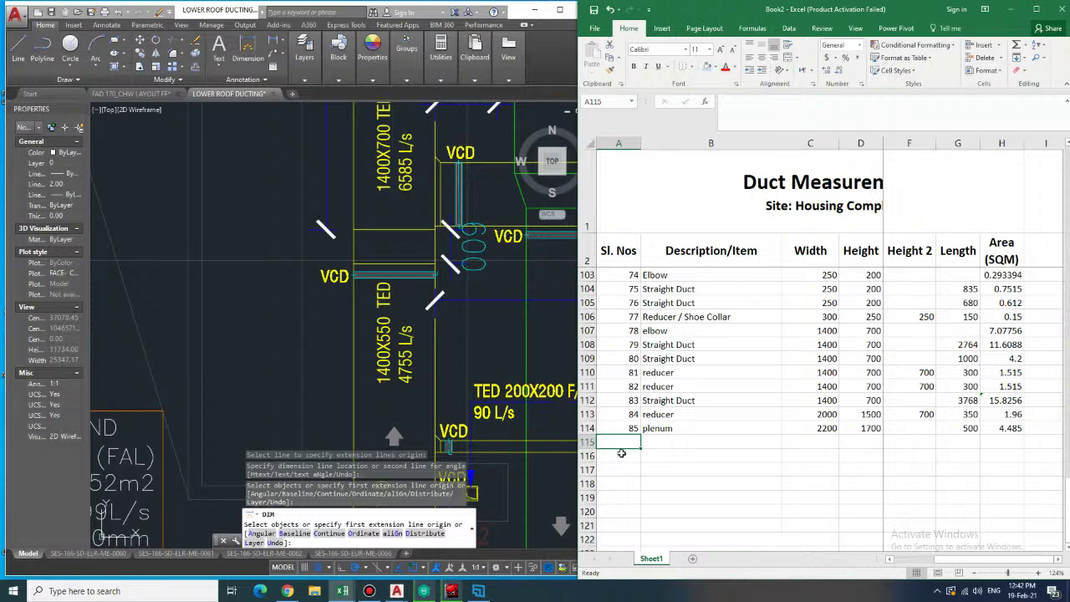
text(sr)
key(BackSpace)
text(t)
key(BackSpace)
key(BackSpace)
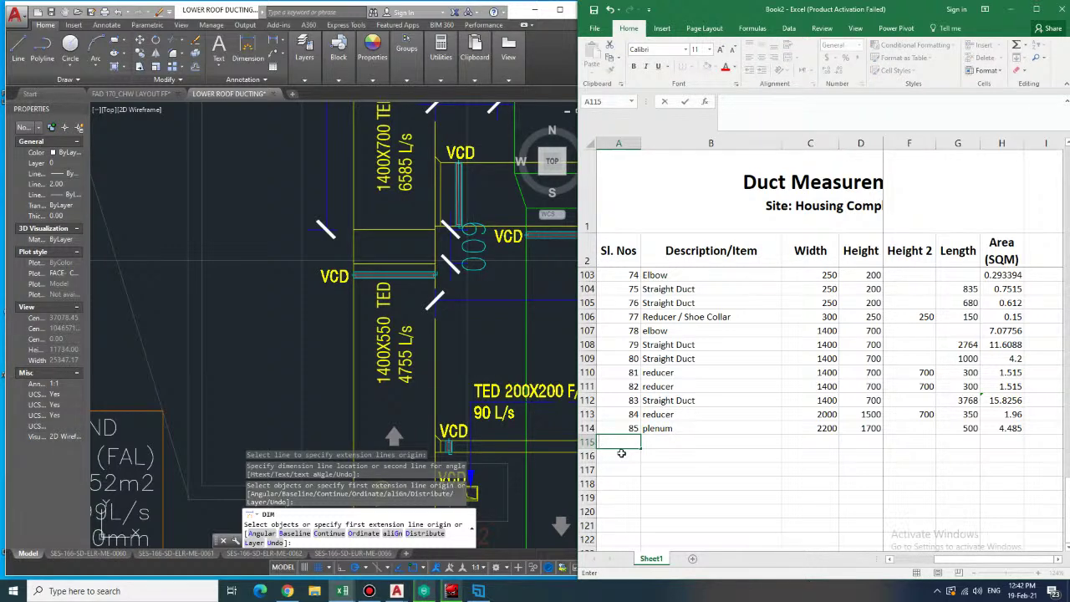
text(86)
key(Tab)
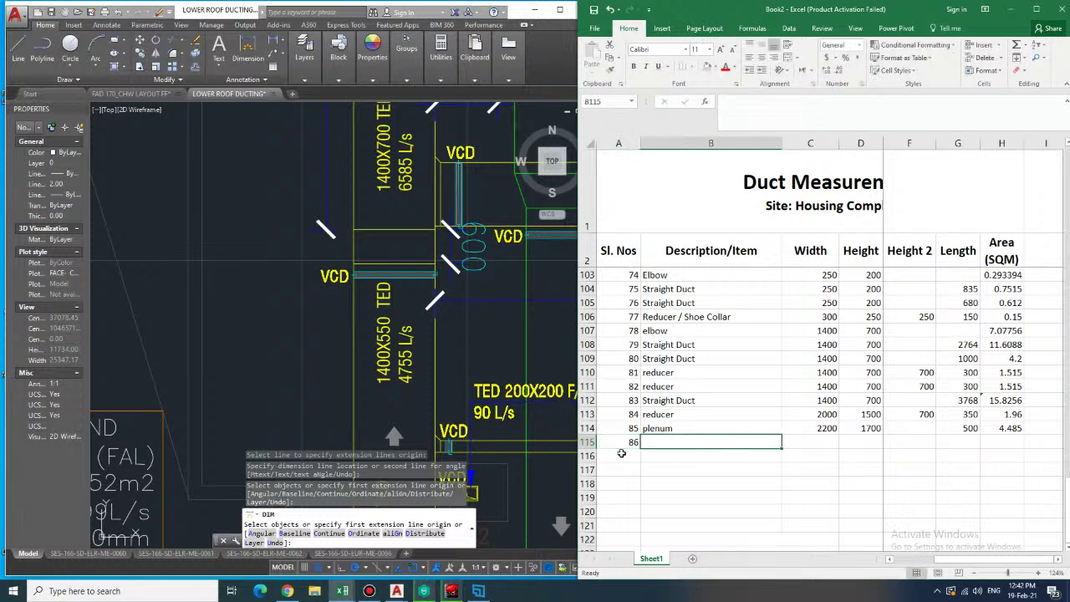
text(Straight Duct)
key(Tab)
- Enter width 1400 and height 550 for item 86 in row 115
text(1400)
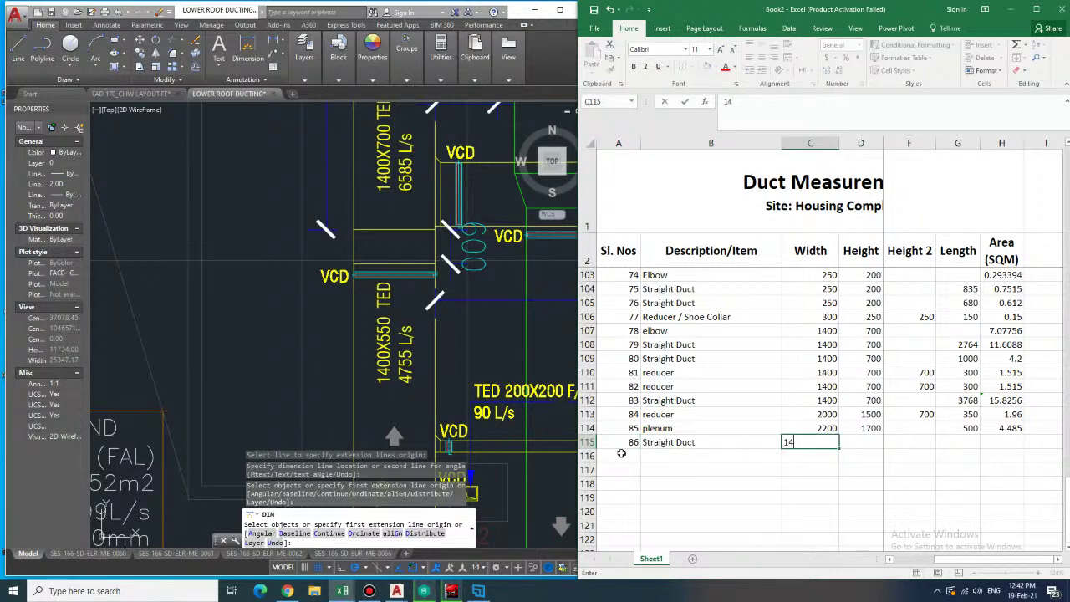
key(Tab)
text(550)
key(Tab)
key(Tab)
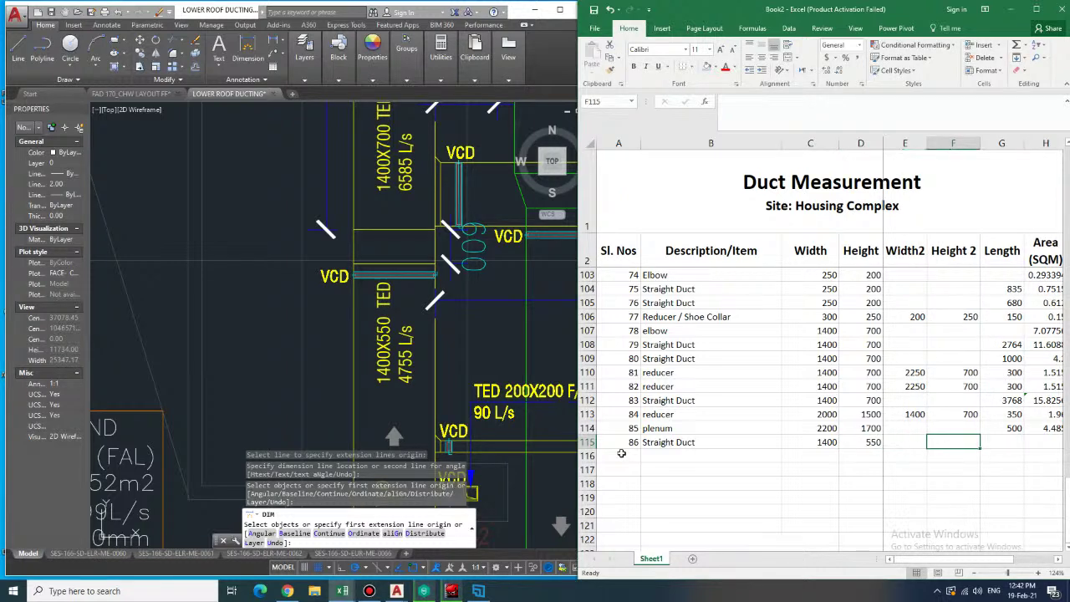
key(Left)
key(Left)
key(Right)
key(Left)
key(Right)
key(Right)
key(Right)
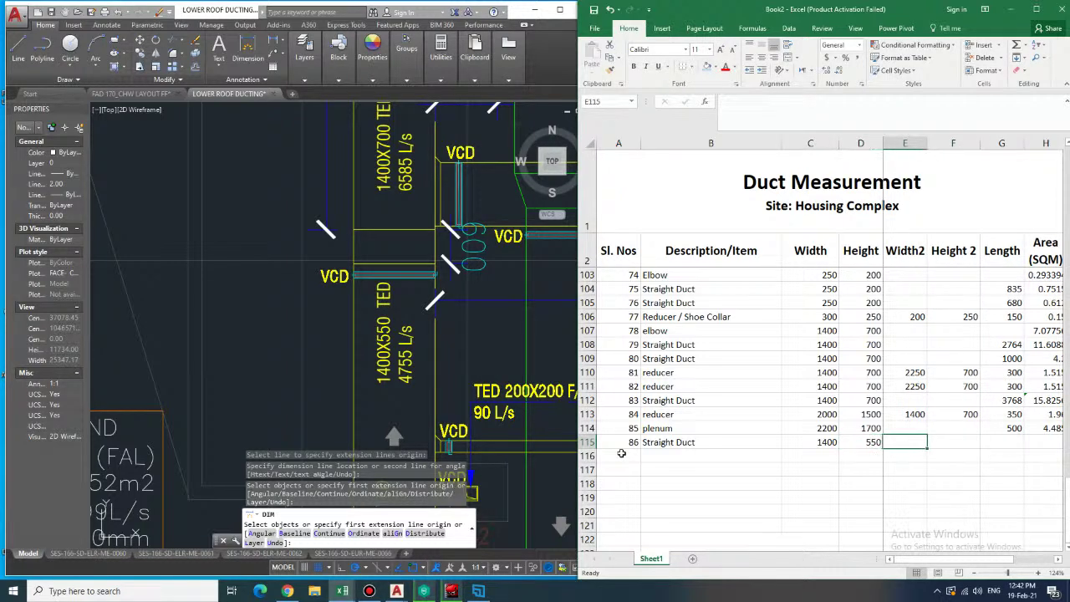
key(Left)
key(Left)
key(Left)
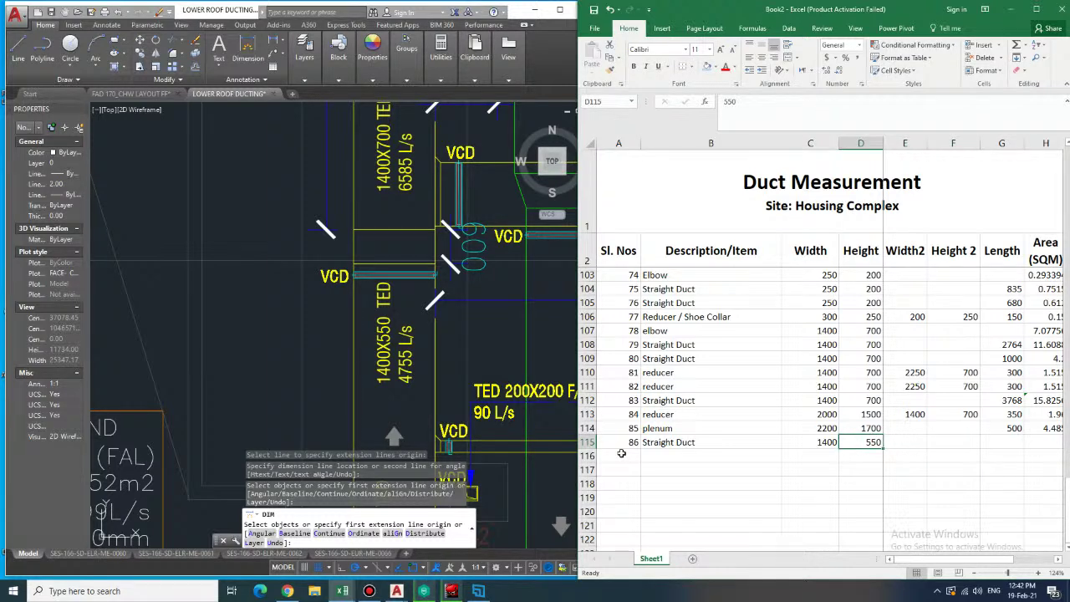
- Set item 86 in row 115 to width 1400 and height 700
key(Left)
text(1400)
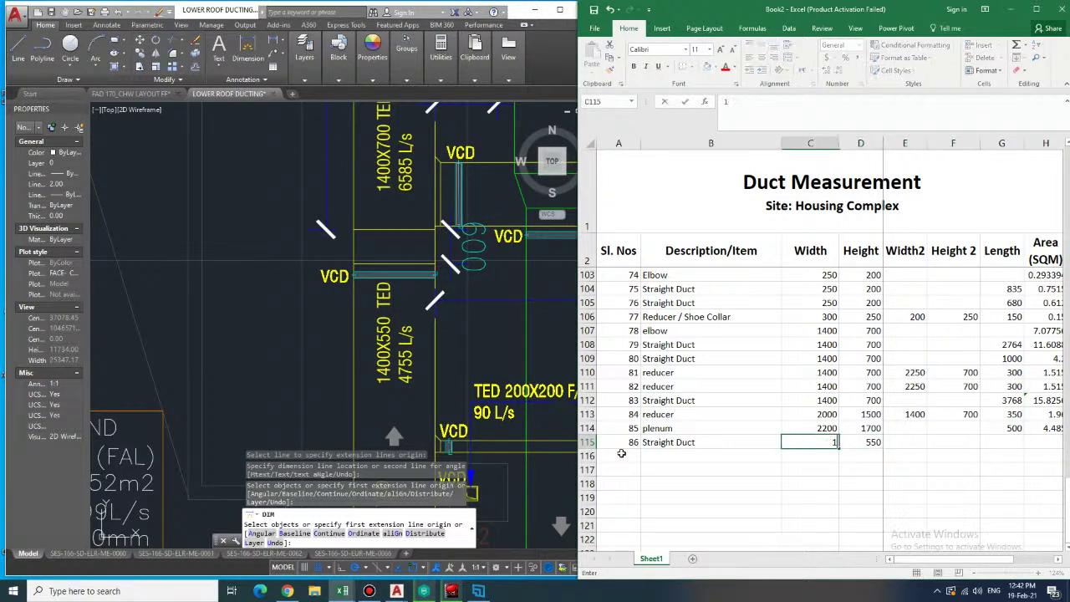
key(Right)
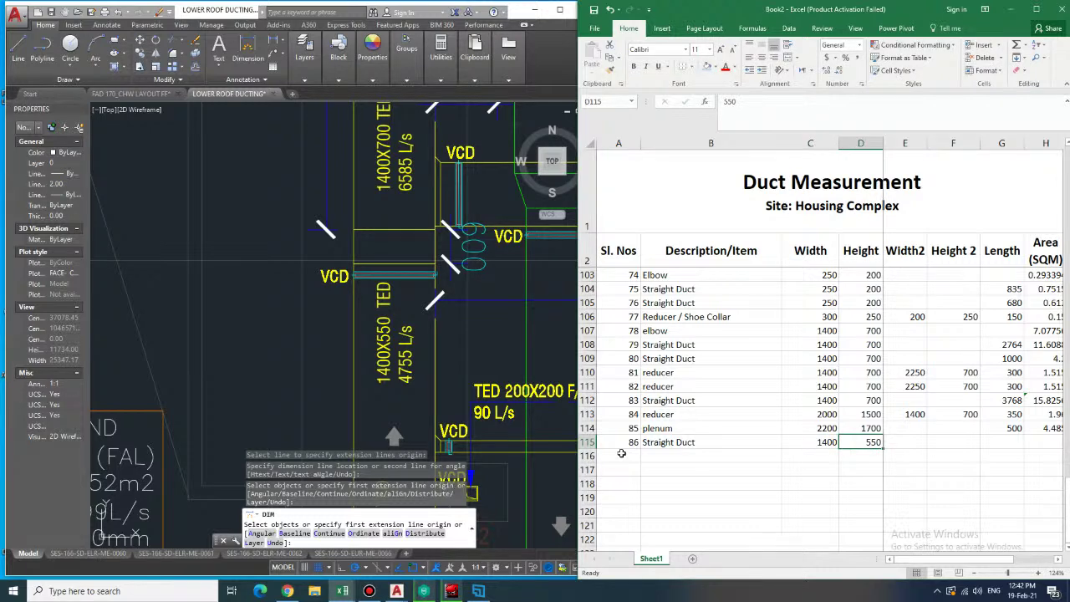
text(4)
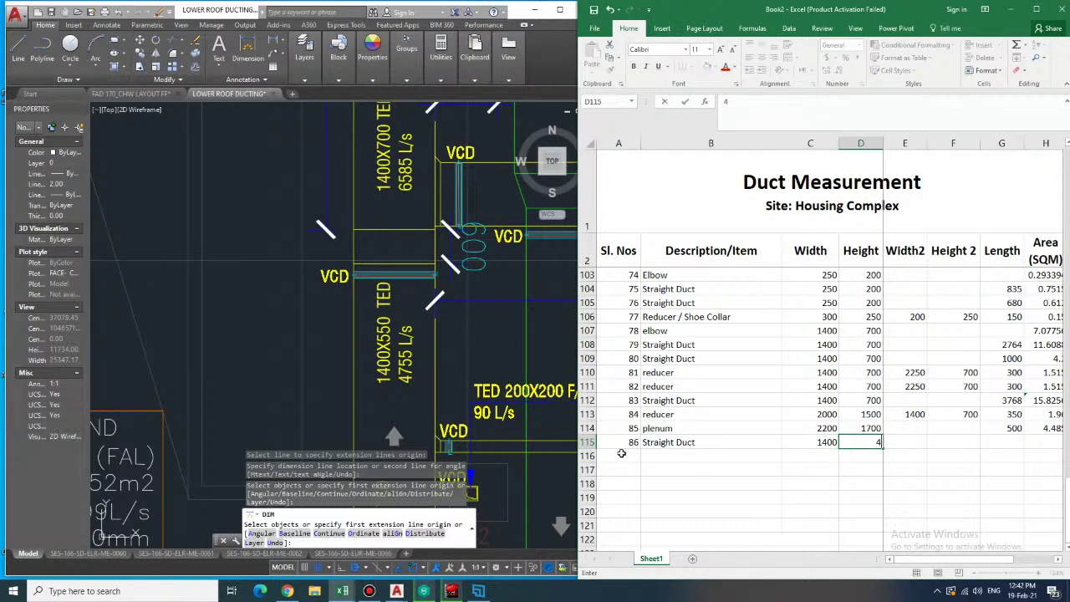
key(BackSpace)
text(700)
key(Right)
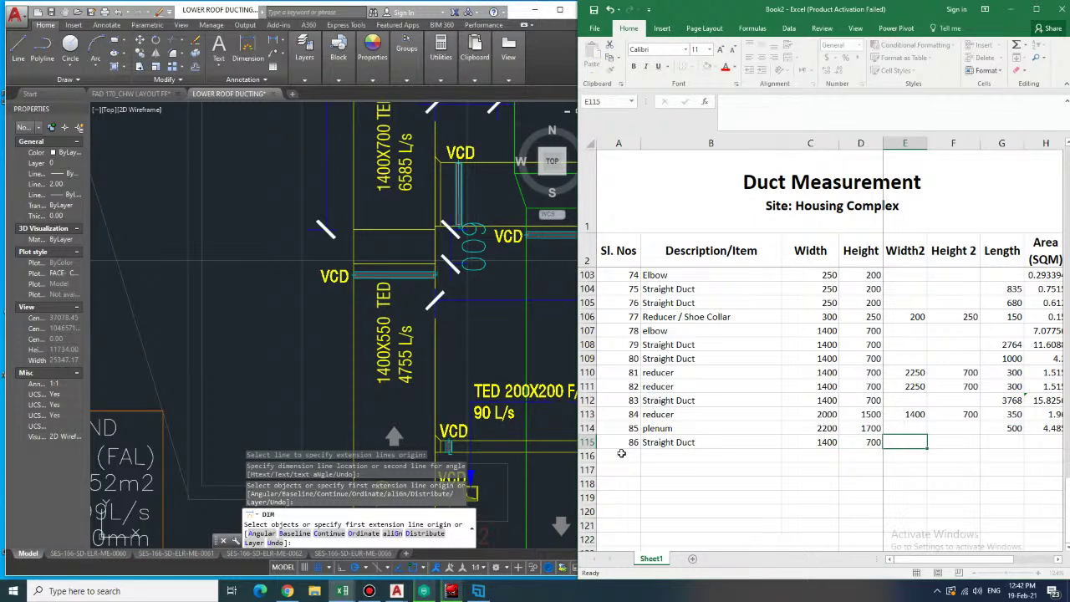
- Enter 1400 as Width2, 550 as Height 2 and 600 as the length of item 86 in row 115
text(1400)
key(Right)
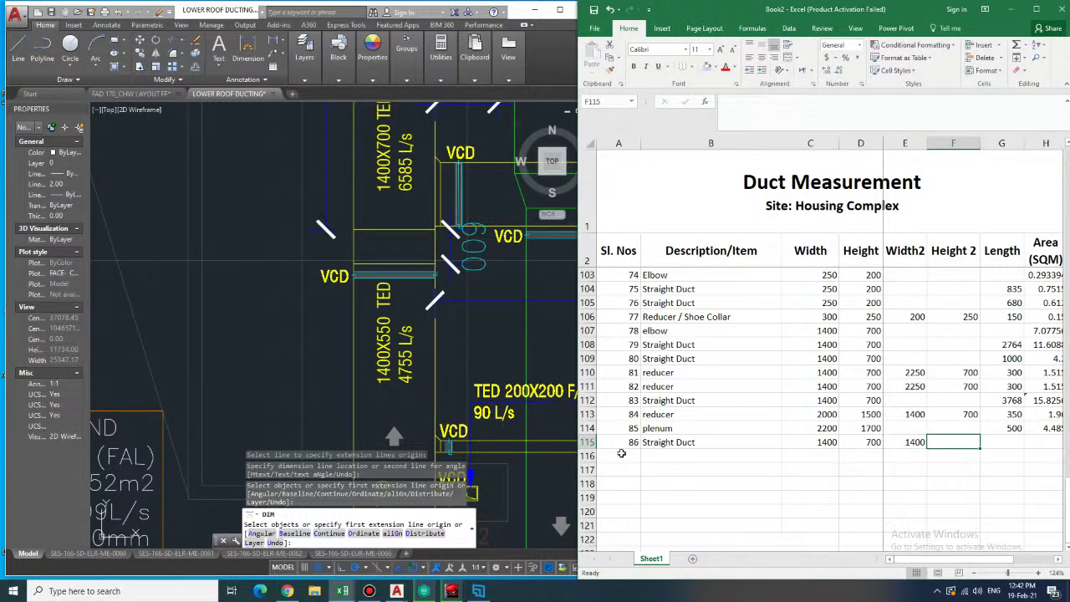
text(550)
key(Right)
key(Right)
key(Right)
key(Left)
key(Left)
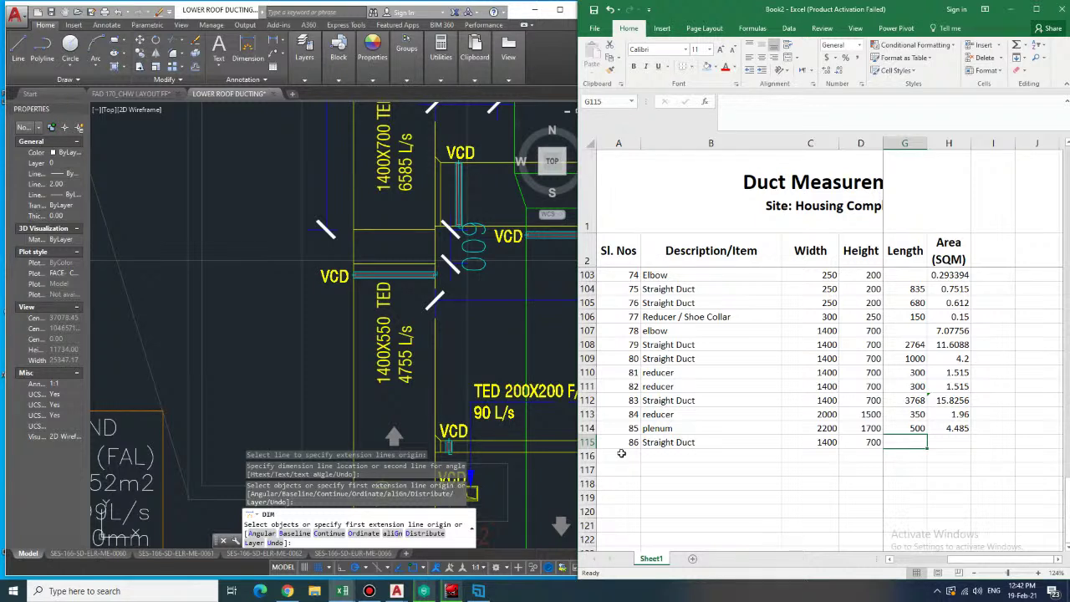
text(600)
key(Right)
- Copy the reducer area formula from H113 into H115
key(Up)
key(Up)
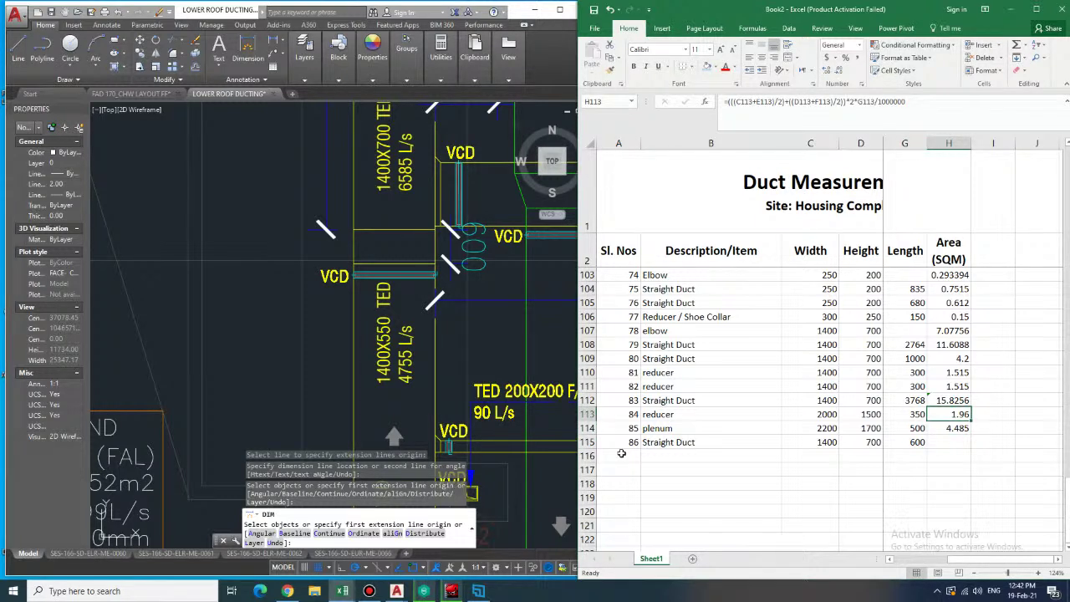
key(ctrl+c)
key(Down)
key(Down)
key(Up)
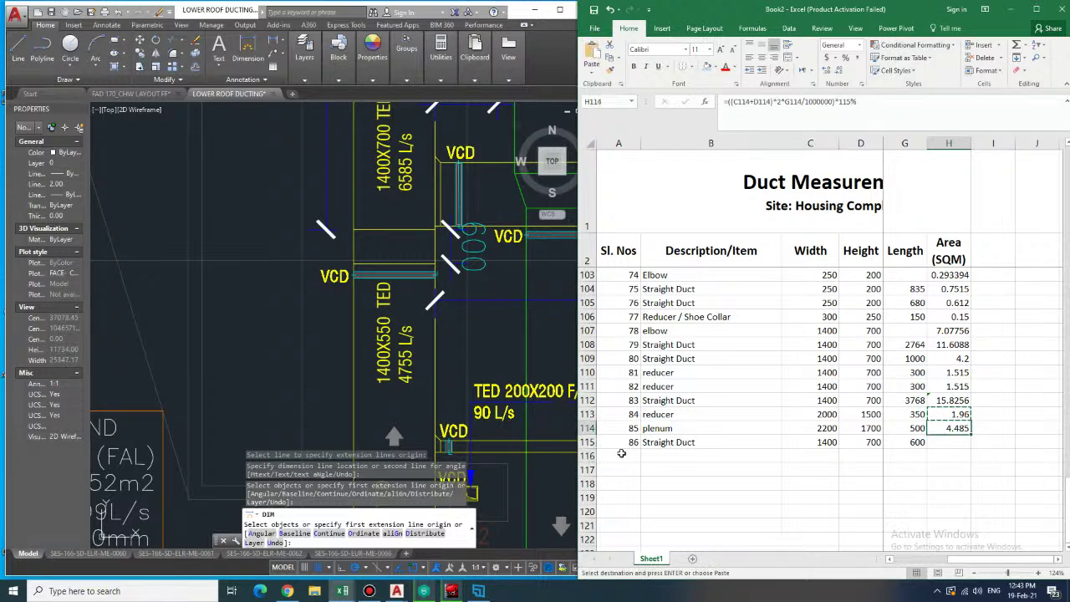
key(Down)
key(ctrl+v)
key(Escape)
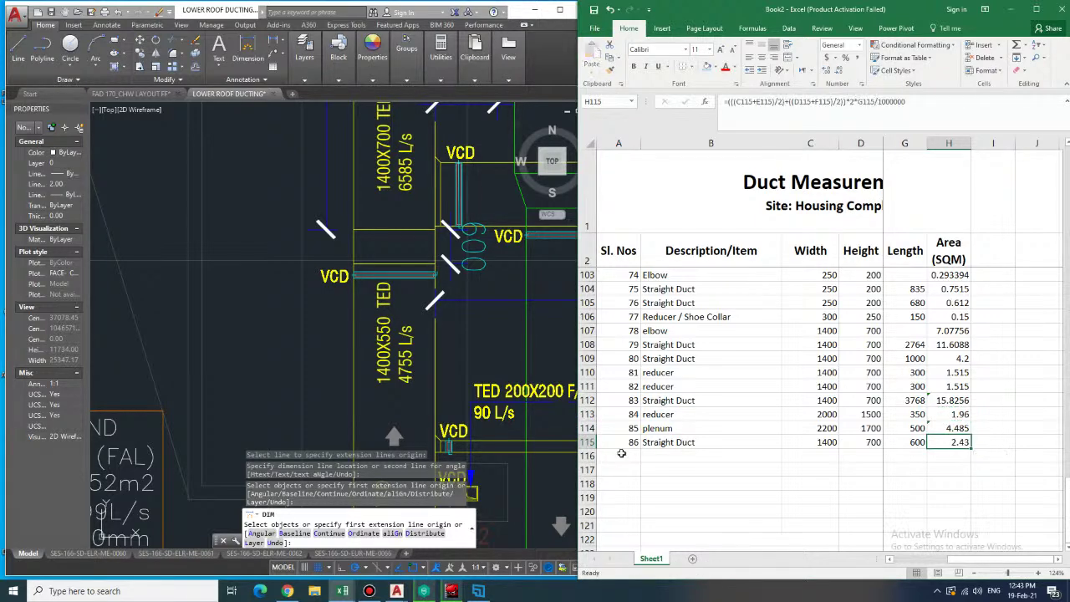
- Enter serial number 87 in cell A116 for the next duct item
key(Left)
key(Down)
key(Down)
key(Left)
key(Left)
key(Left)
key(Left)
key(Left)
key(Left)
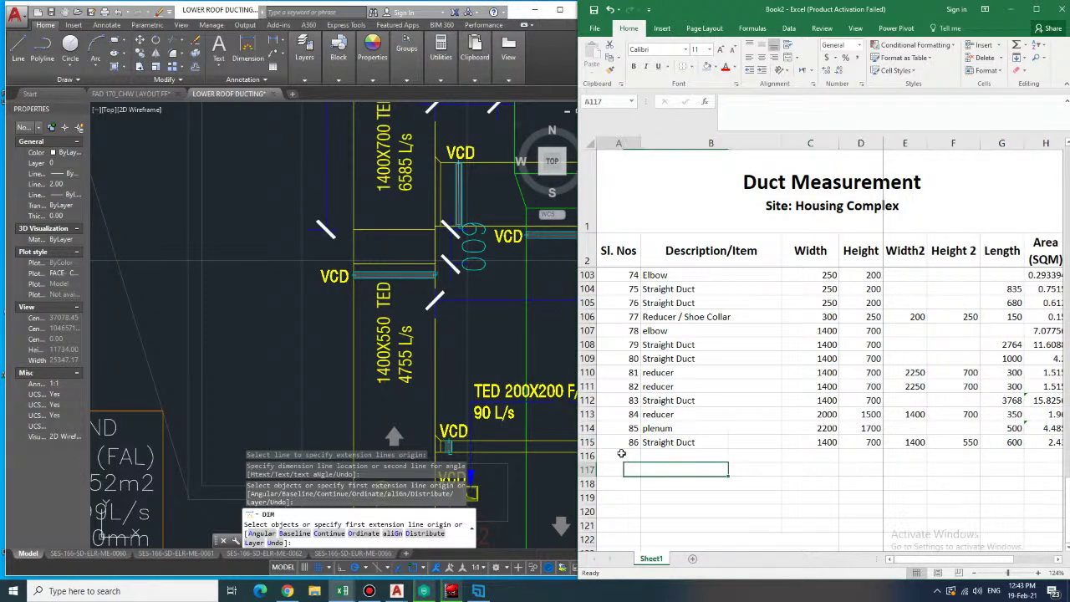
click(621, 453)
text(87)
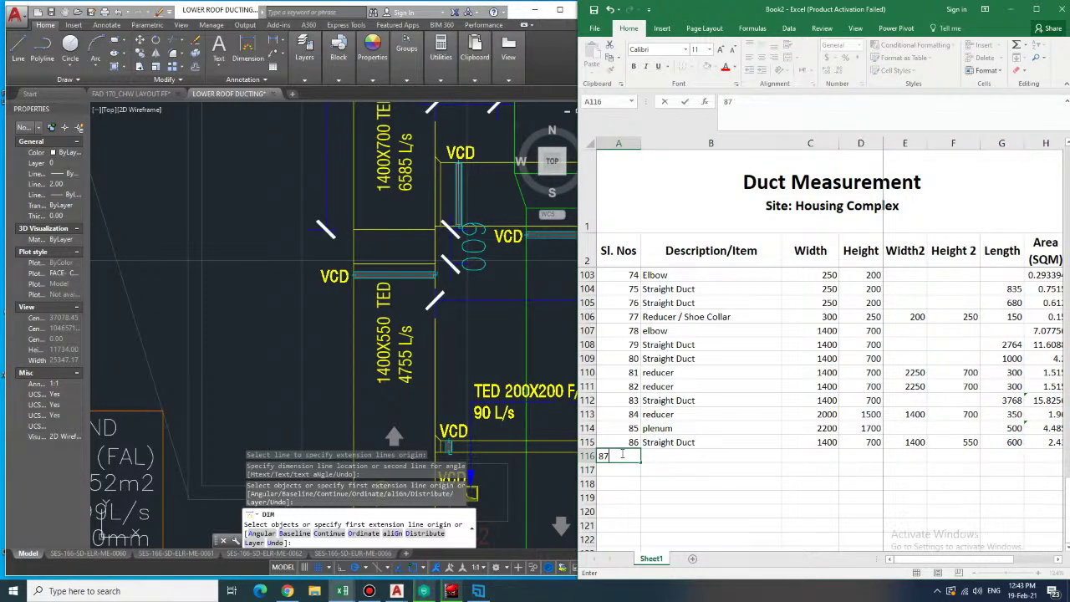
key(Tab)
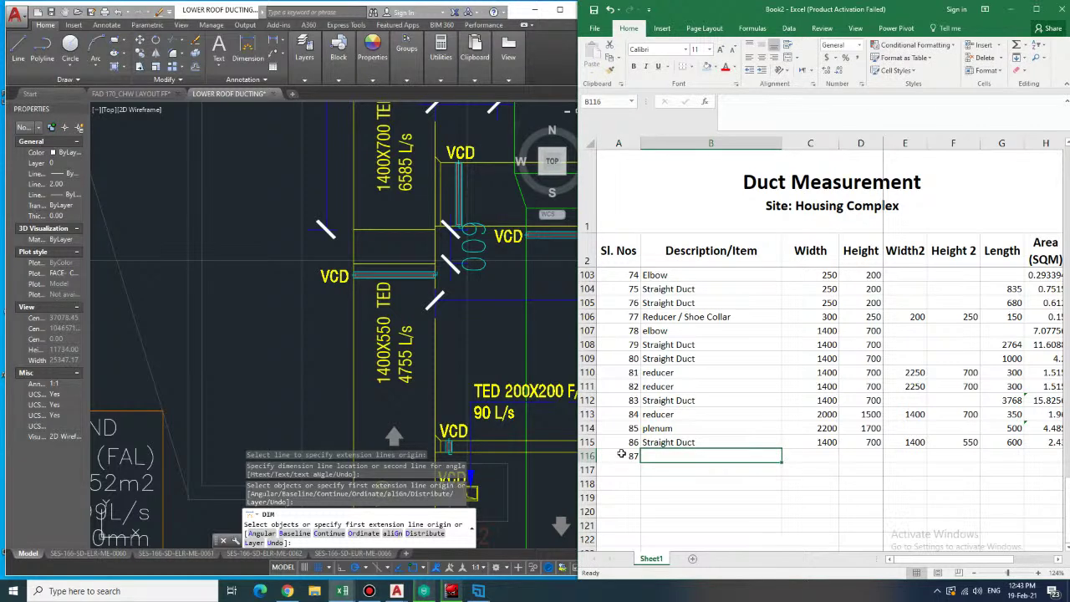
- Switch to the AutoCAD drawing and dimension the length of the vertical 1400X550 TED duct down to the elbow
middle_drag(291, 374, 256, 227)
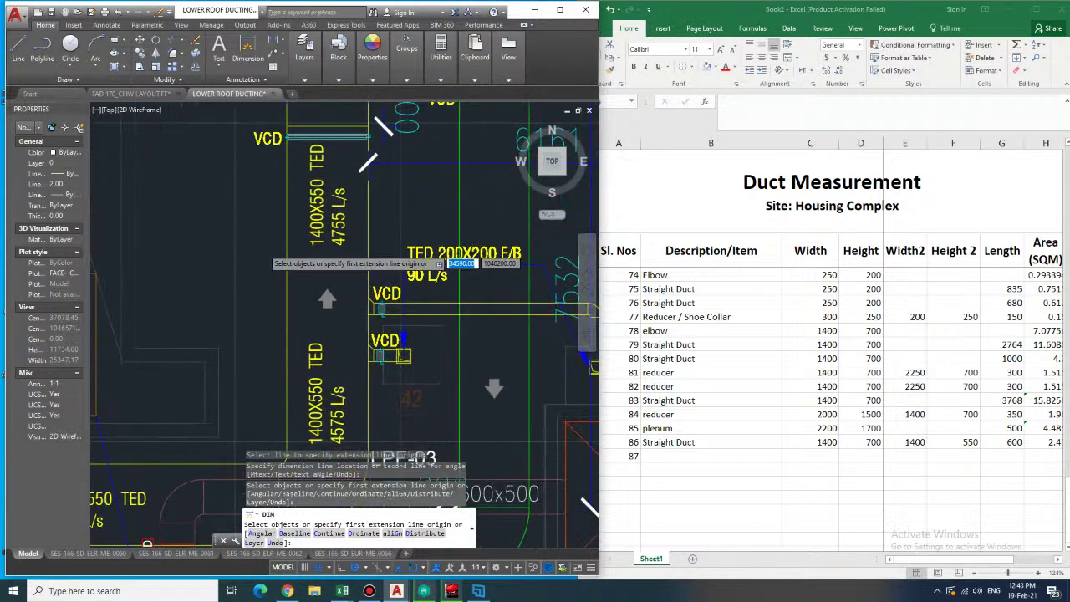
scroll(264, 250, down, 2)
click(255, 46)
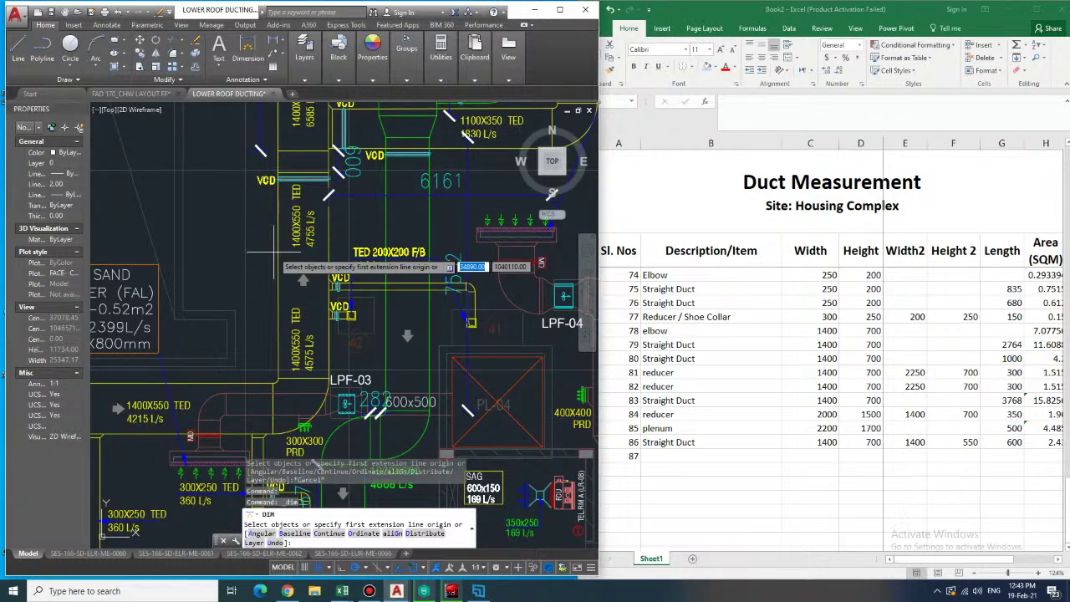
click(278, 251)
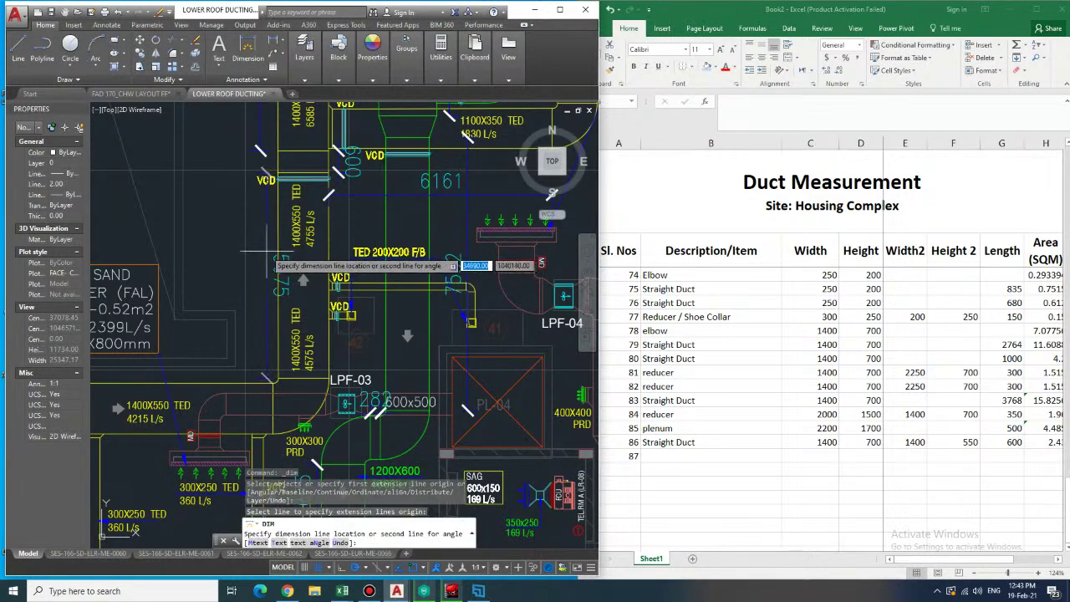
click(267, 250)
- Switch to the Excel sheet and change the description of item 86 in row 115 to reducer
click(695, 462)
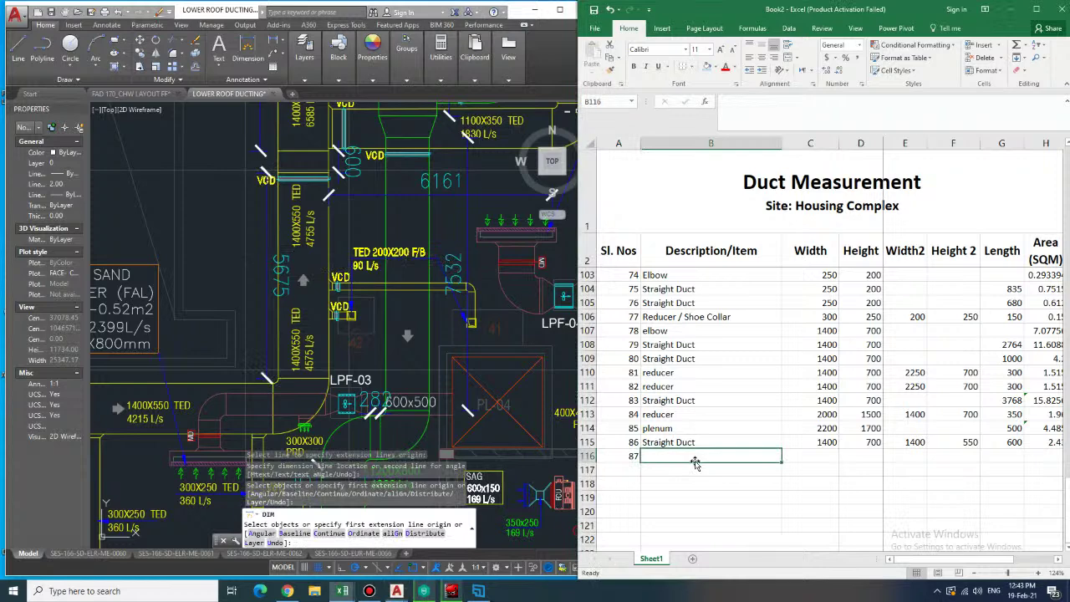
click(739, 442)
text(r)
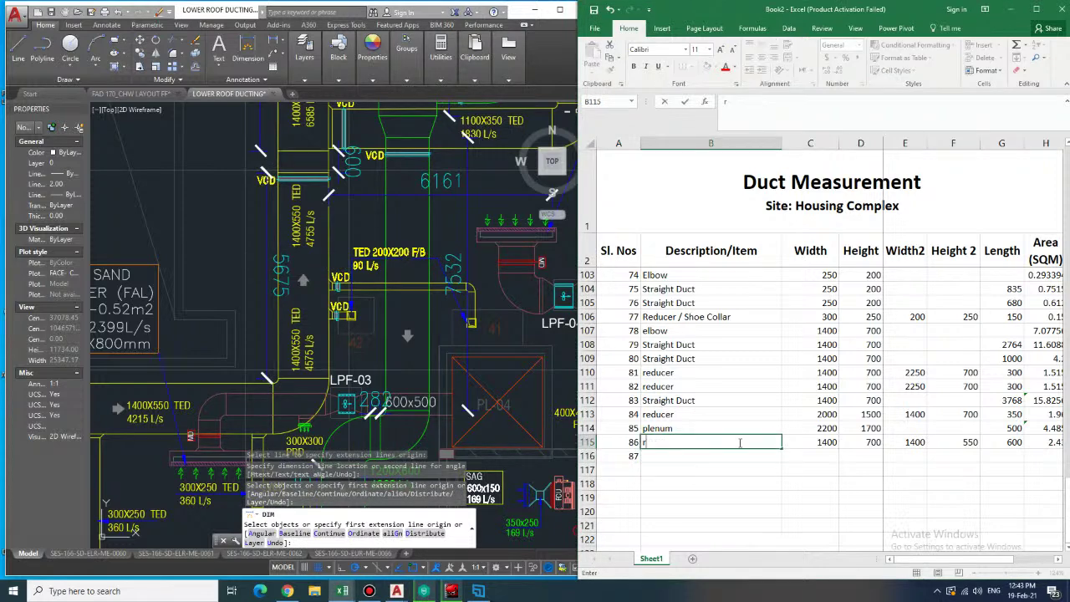
text(educer)
key(Tab)
key(Return)
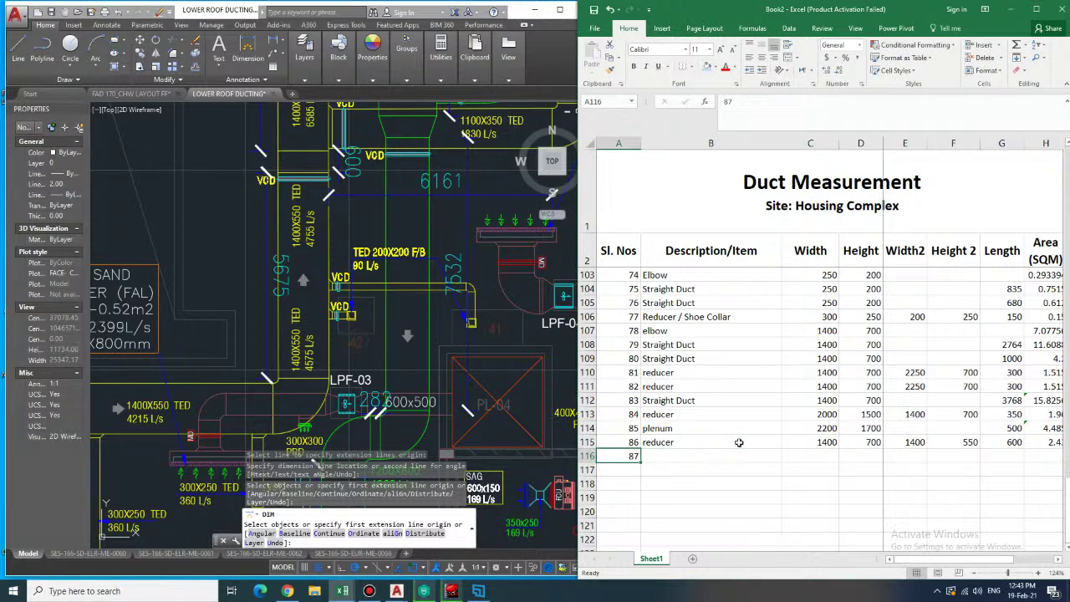
- Describe item 87 in row 116 as Straight Duct with width 1400, height 550 and length 5675
text(straight Duct)
key(Tab)
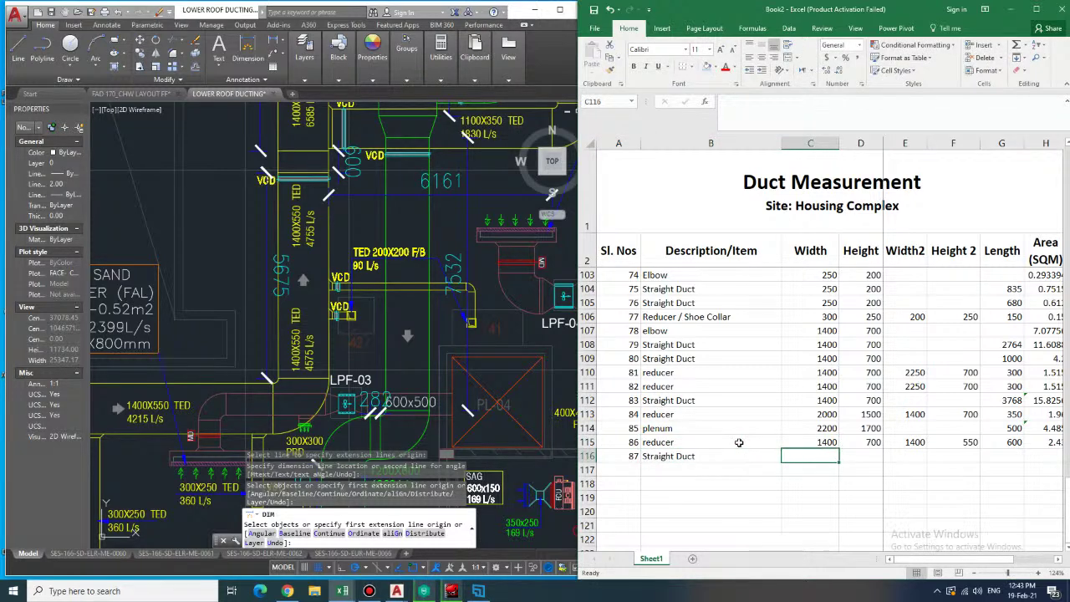
text(1400)
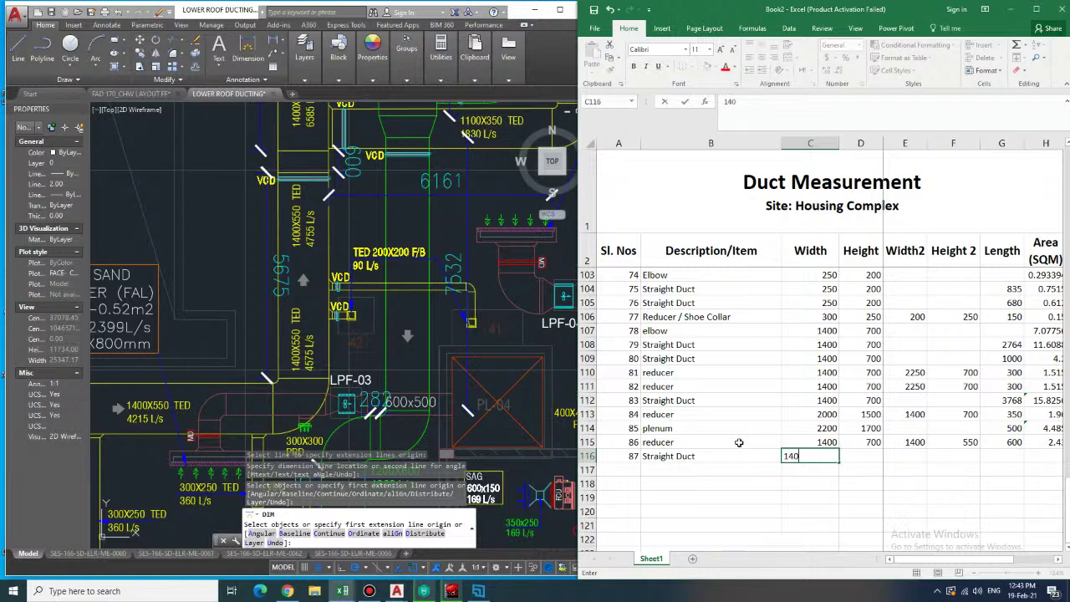
key(Tab)
text(550)
key(Tab)
key(Tab)
key(Tab)
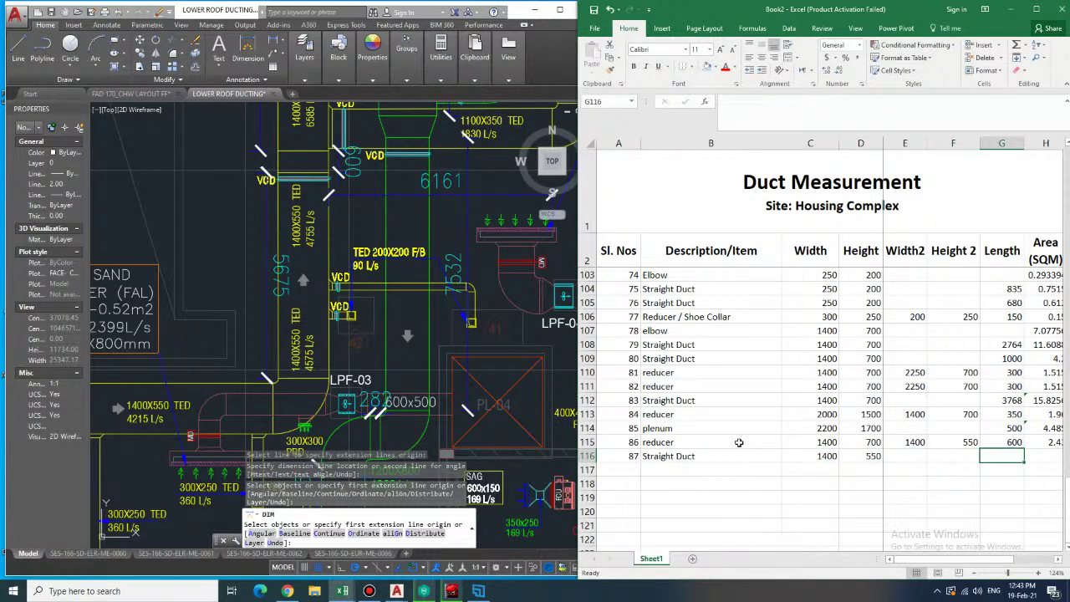
text(5)
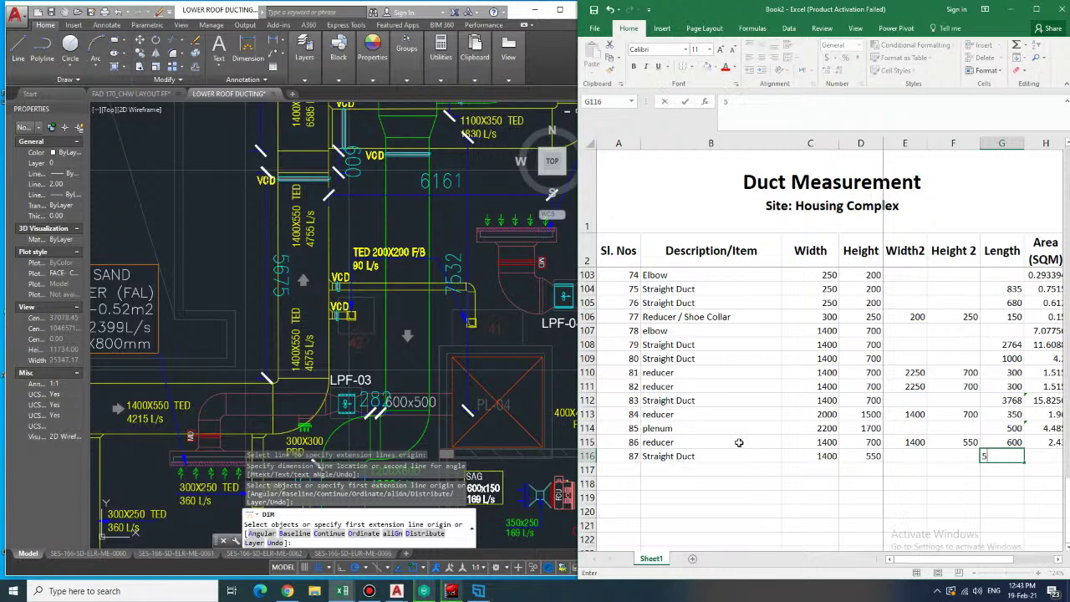
text(675)
key(Return)
- Copy the straight duct area formula from H112 into H116
key(Right)
key(Up)
key(Up)
key(Down)
key(Up)
key(Down)
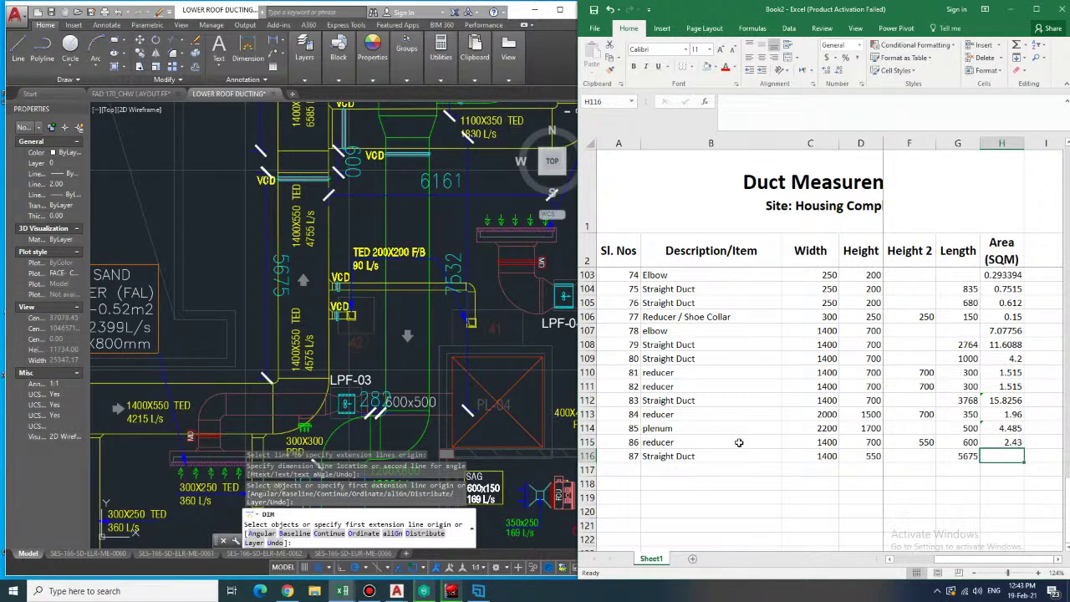
key(Up)
key(Up)
key(Up)
key(Up)
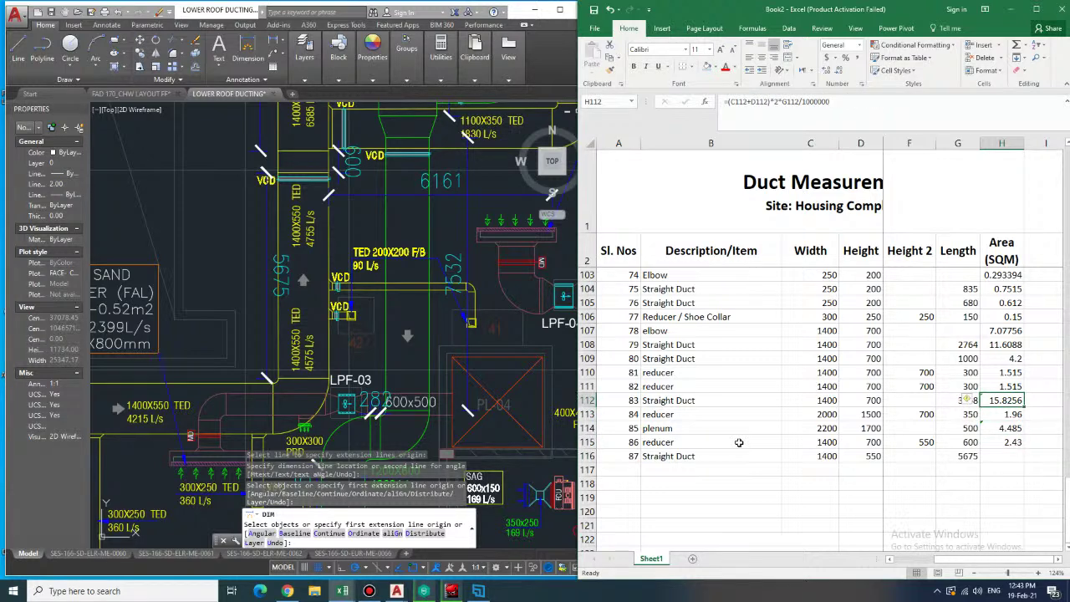
key(ctrl+c)
key(Down)
key(Down)
key(Down)
key(Down)
key(ctrl+v)
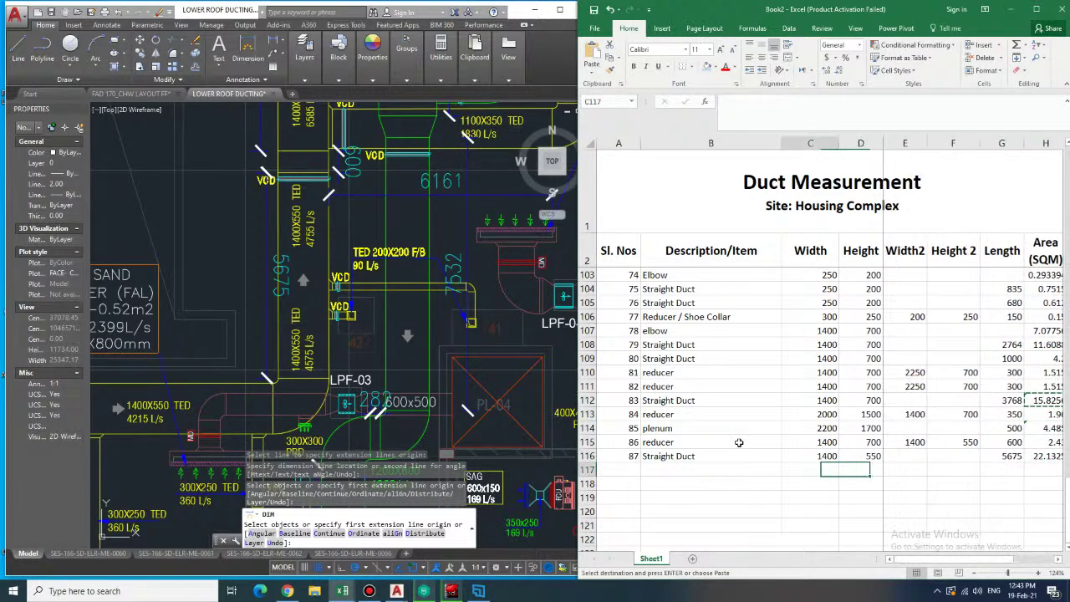
- Add item 88 in row 117 as elbow with width 1400 and height 550
key(Home)
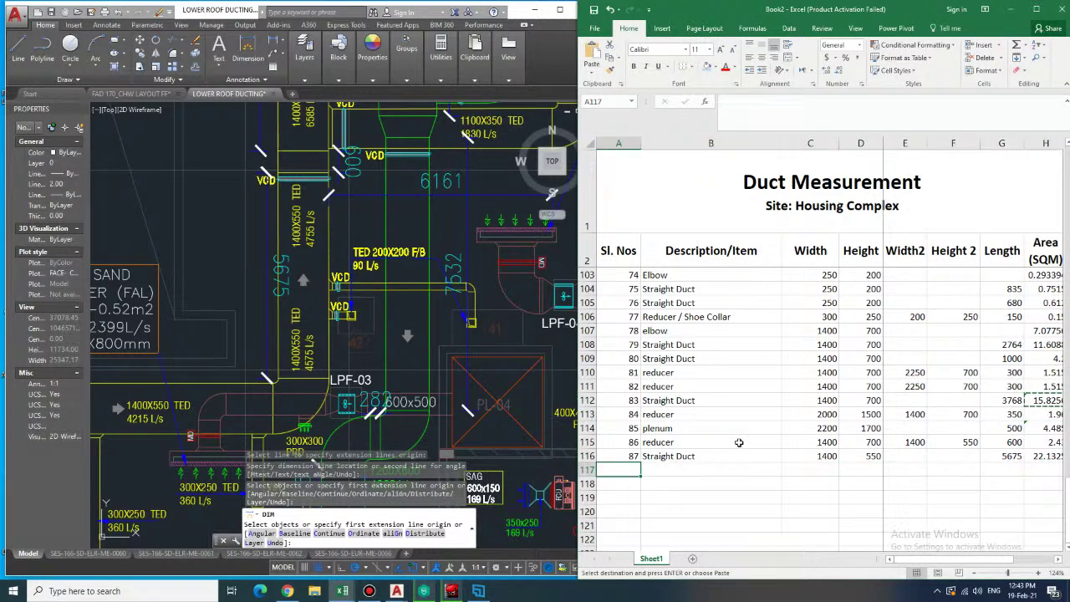
text(88)
key(Tab)
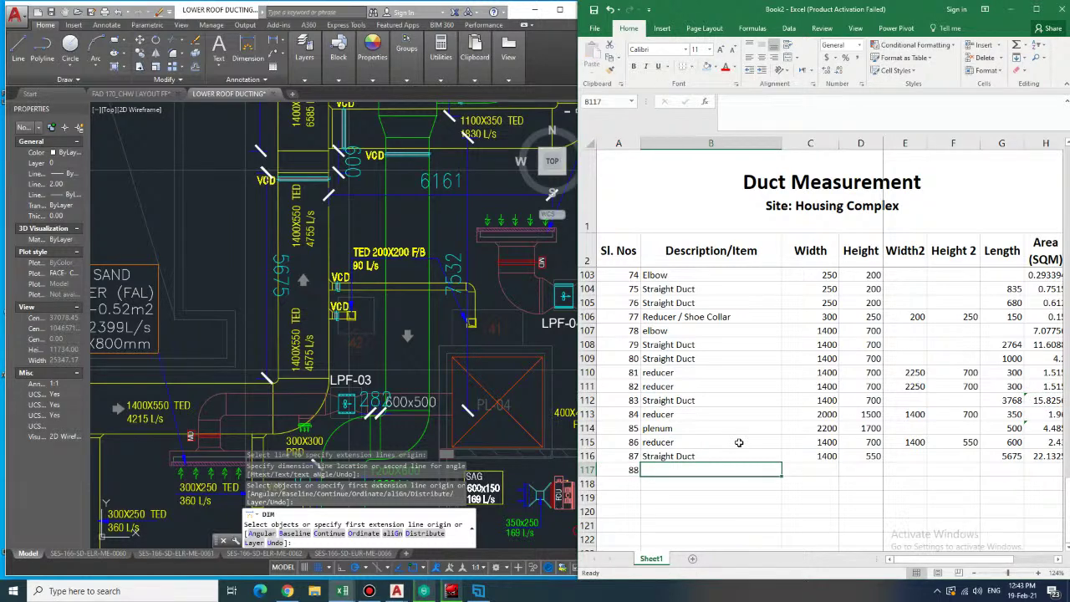
text(elbow)
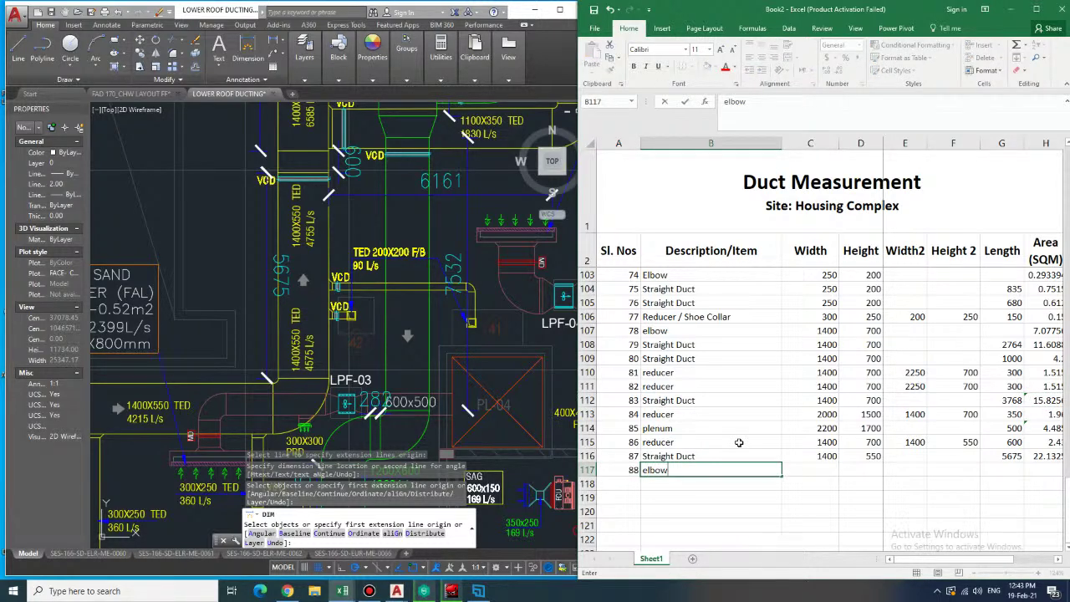
key(Tab)
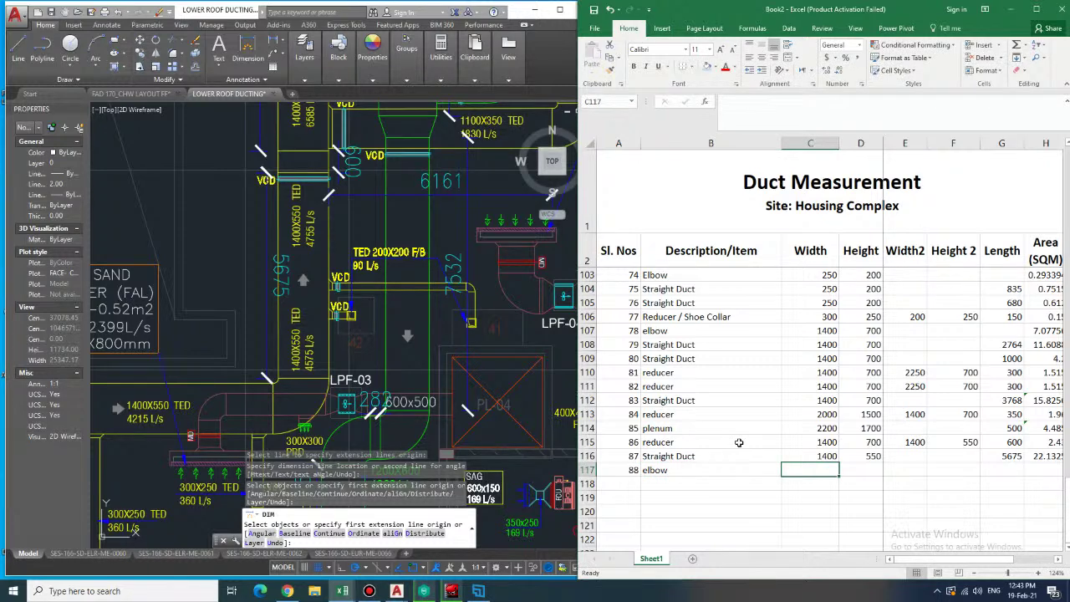
text(1400)
key(Tab)
text(550)
key(Tab)
key(Tab)
key(Tab)
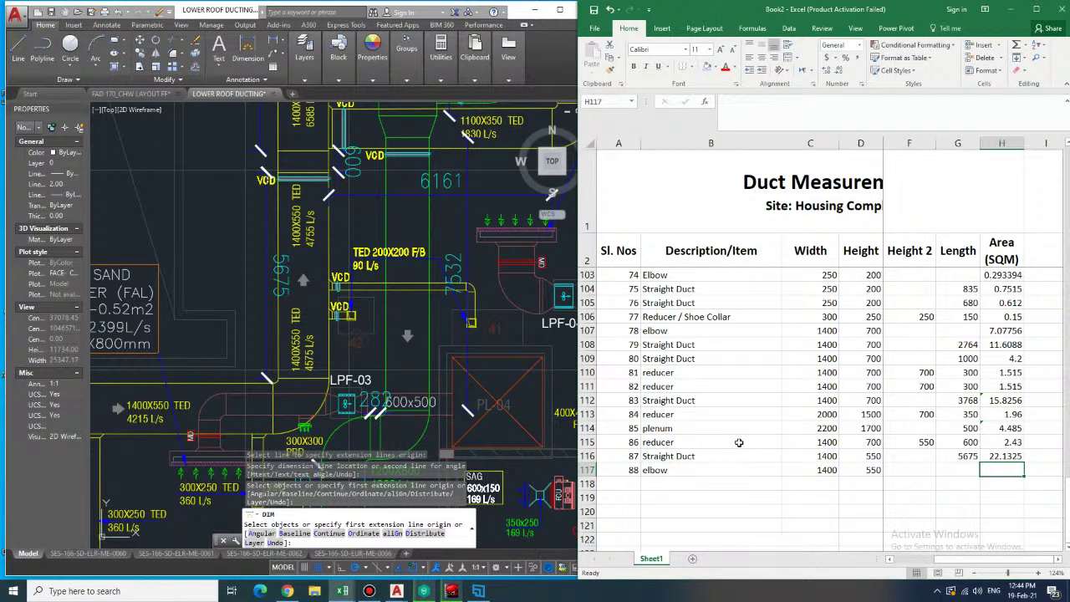
- Copy the elbow area formula from H107 into H117
key(Up)
key(Up)
key(Up)
key(Up)
key(Up)
key(Up)
key(Up)
key(Up)
key(Up)
key(Up)
key(ctrl+c)
key(Down)
key(Down)
key(Down)
key(Down)
key(Down)
key(Down)
key(Down)
key(Down)
key(Down)
key(Down)
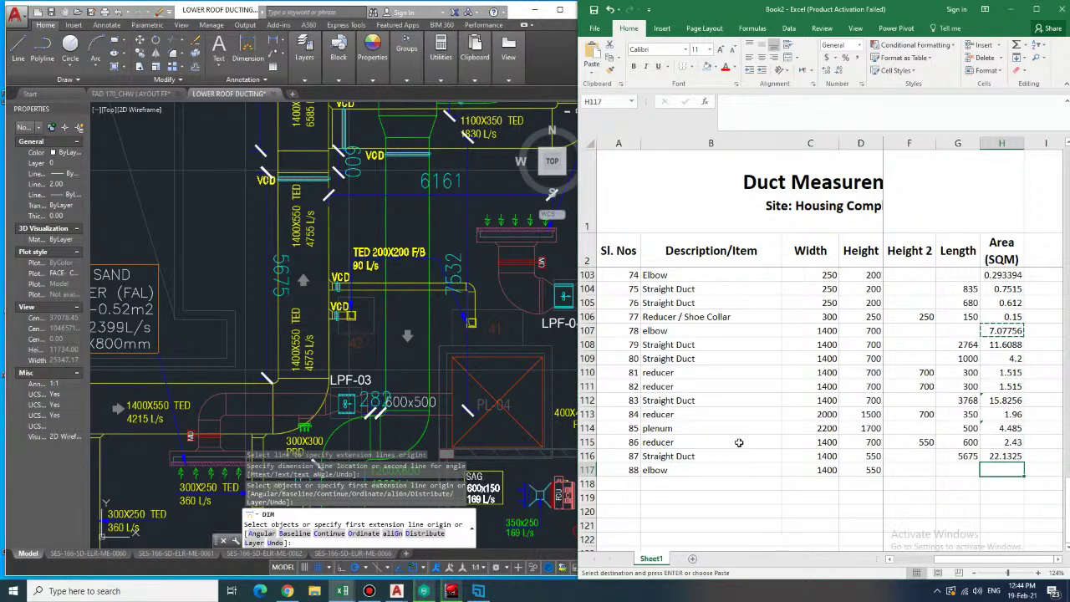
key(ctrl+v)
- End the dimension command in the AutoCAD drawing and, back in Excel, add item 89 in row 118 as elbow with width 200 and height 200
key(Down)
key(Left)
key(Left)
key(Left)
key(Left)
key(Left)
key(Left)
key(Left)
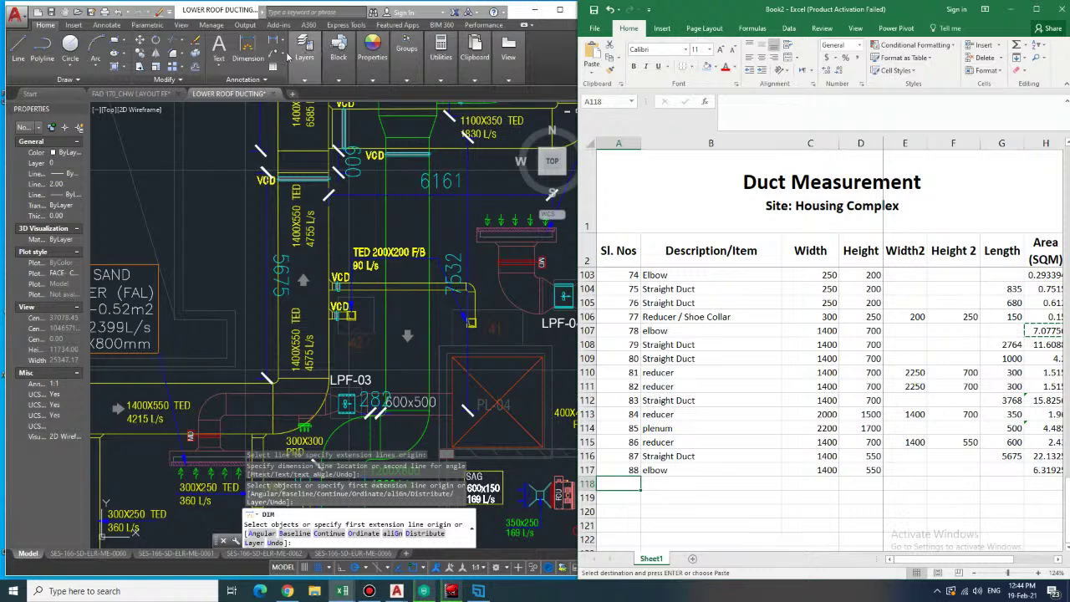
click(287, 57)
key(Escape)
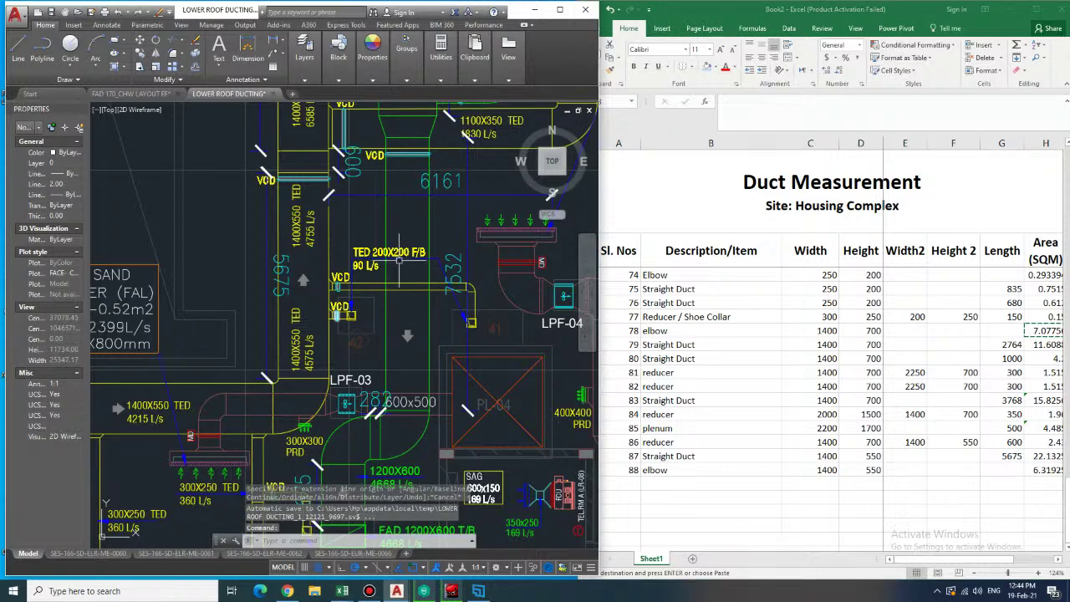
middle_drag(422, 212, 423, 237)
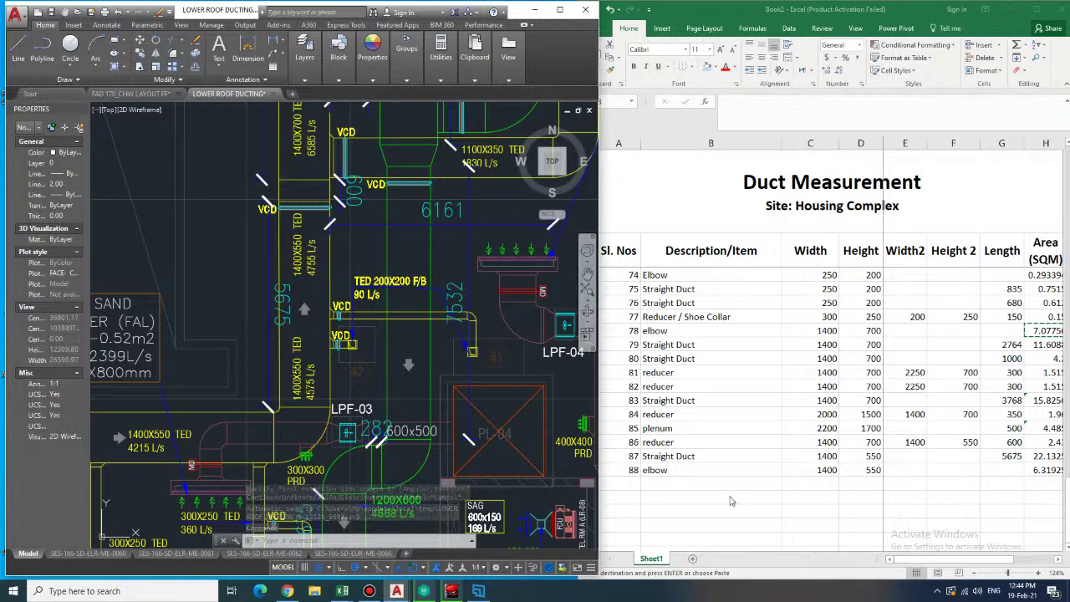
click(718, 483)
text(elbow)
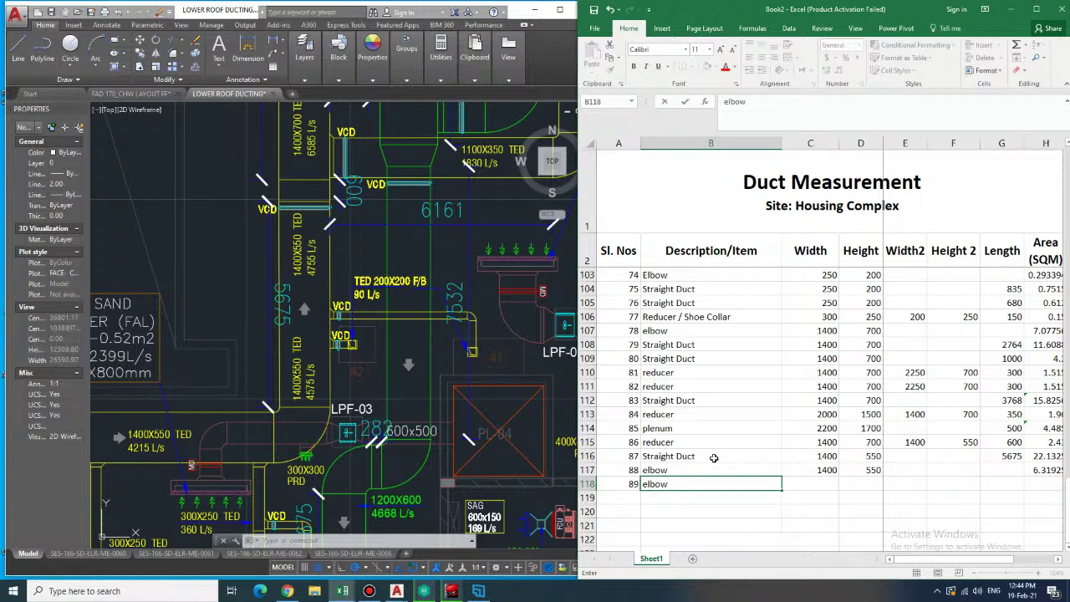
key(Tab)
text(200)
key(Tab)
text(200)
key(Tab)
key(Tab)
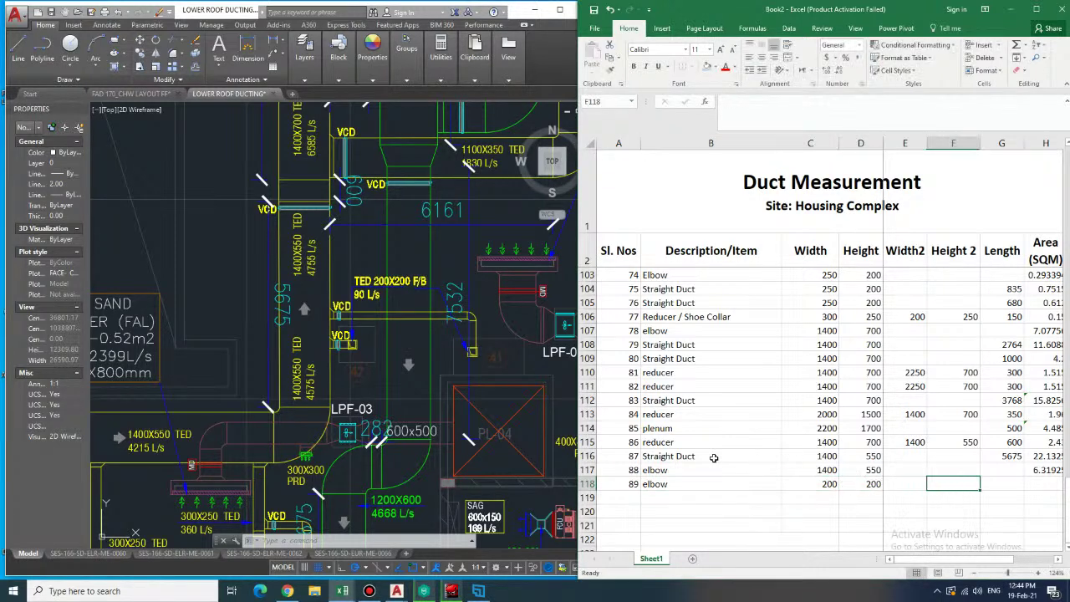
- Copy the elbow area formula from H117 into H118
key(Right)
key(Right)
key(Up)
key(ctrl+c)
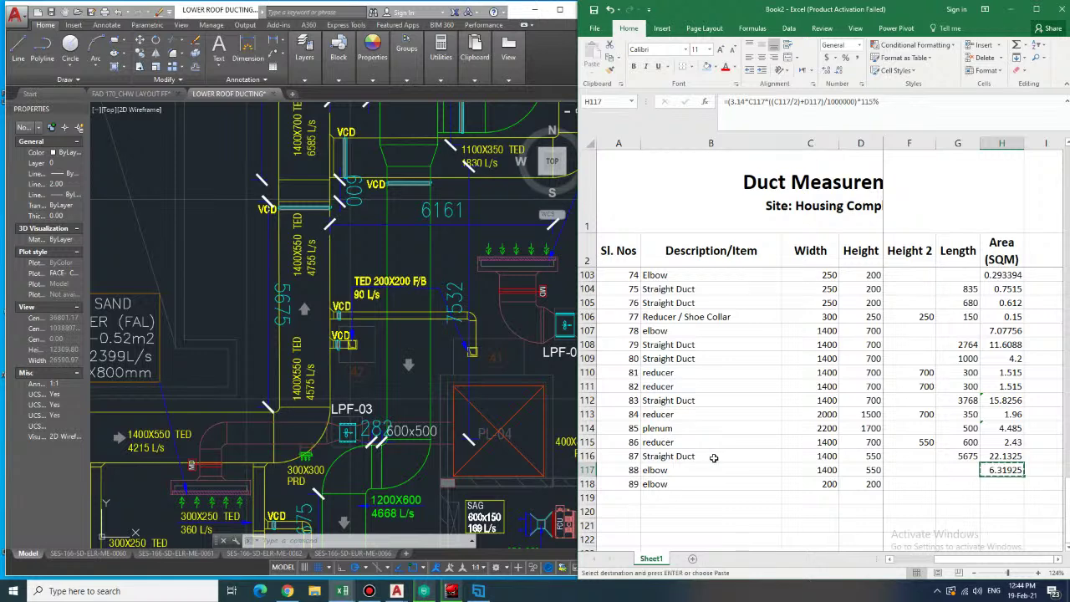
key(Down)
key(ctrl+v)
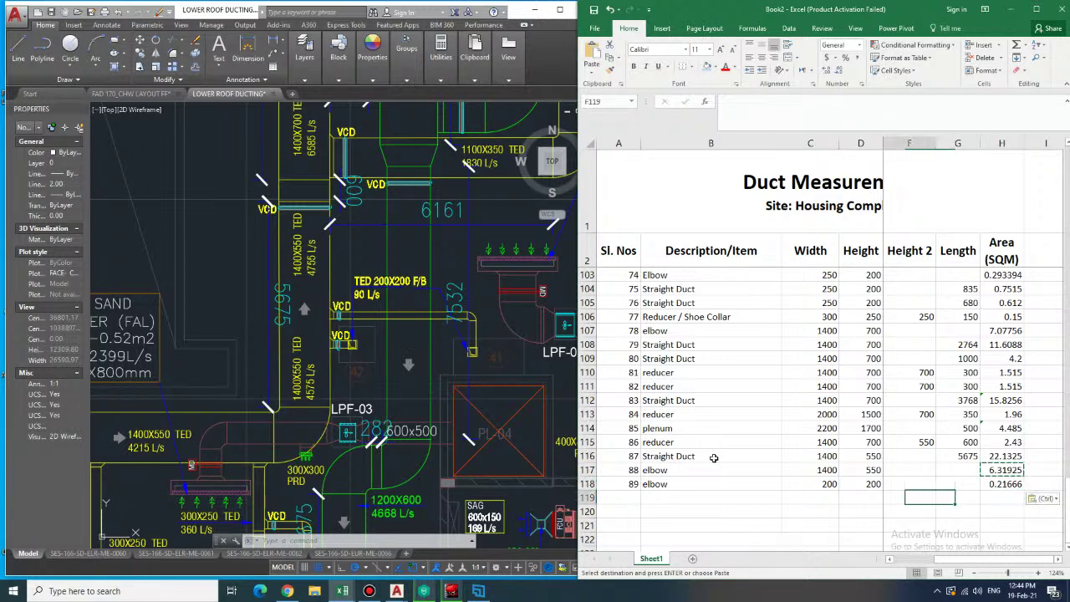
- Add item 90 in row 119 as elbow with width 200 and height 200, dismissing the browser notification
key(Home)
key(Down)
text(8)
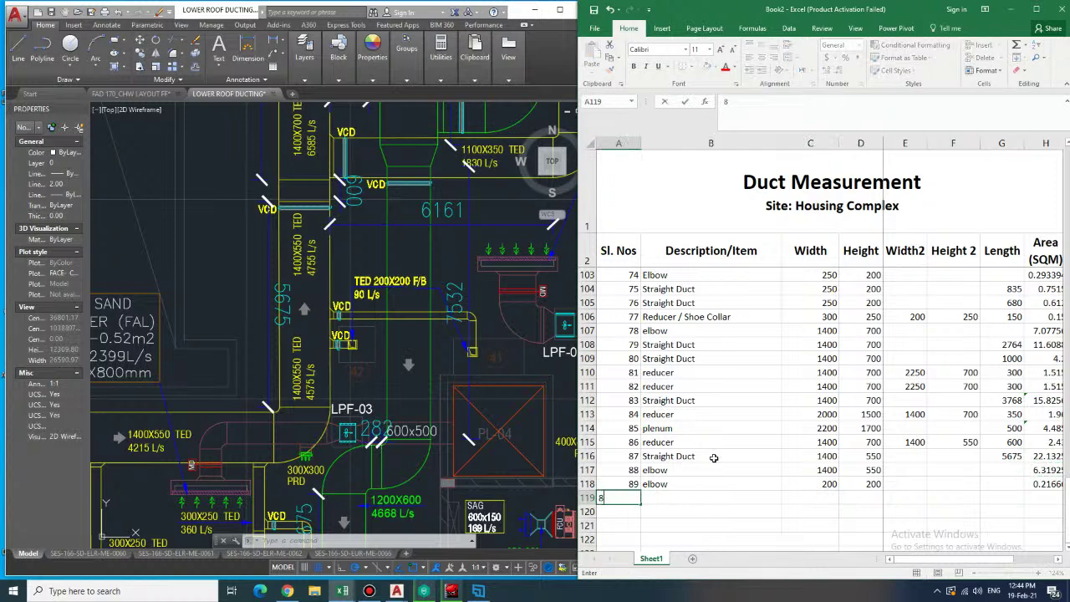
key(BackSpace)
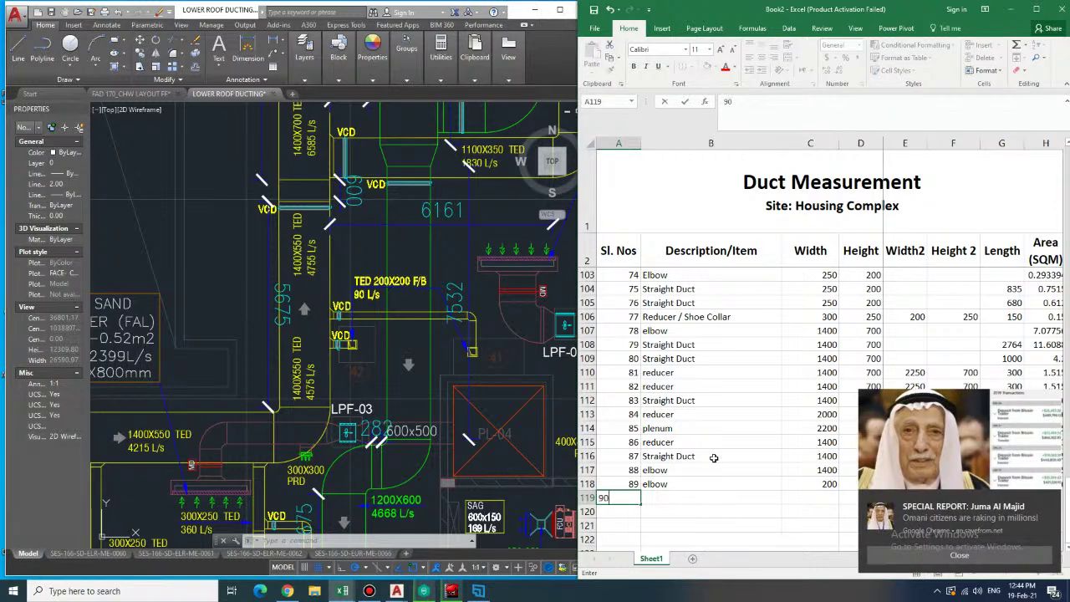
click(958, 555)
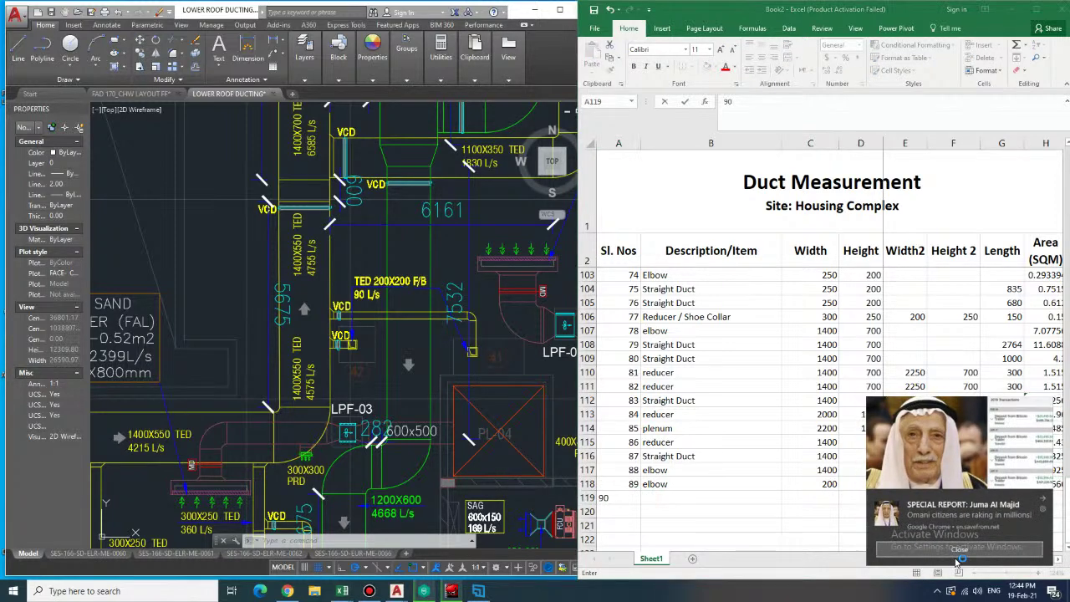
key(Return)
click(686, 503)
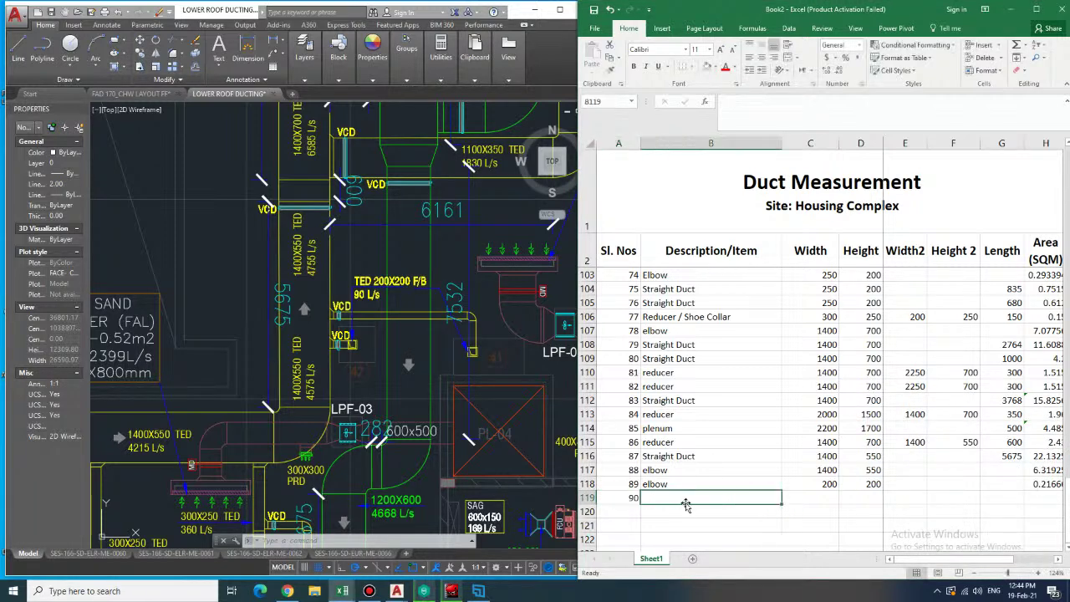
text(elbow)
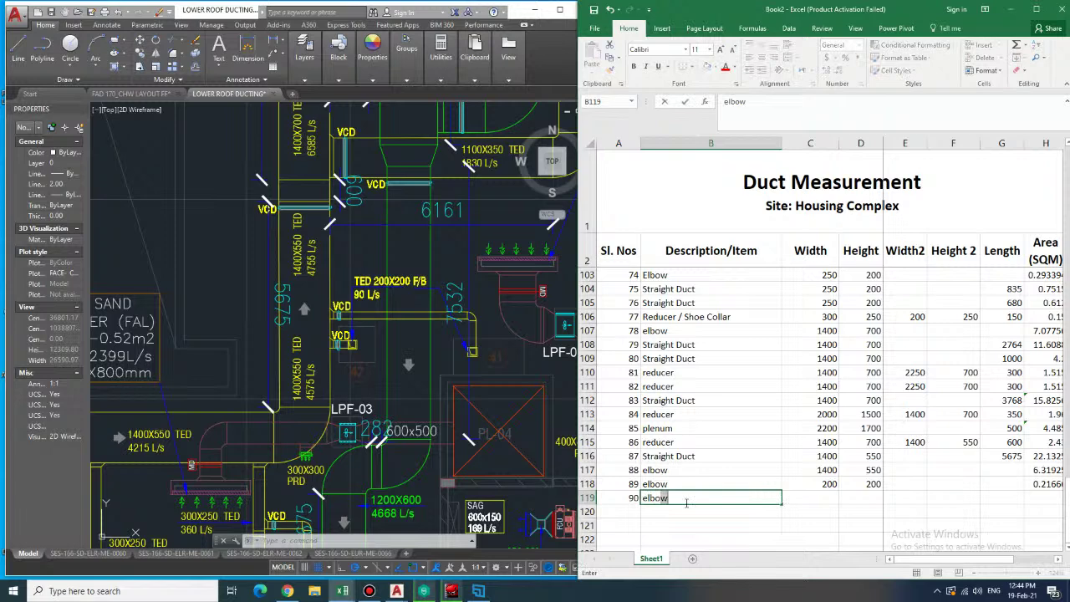
key(Tab)
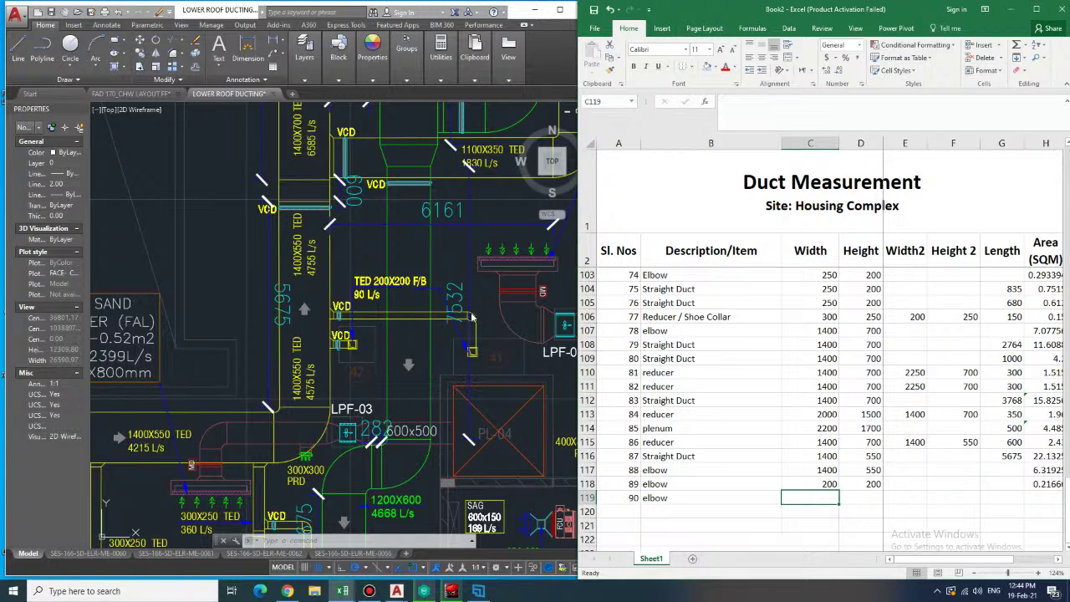
text(200)
key(Tab)
text(200)
key(Return)
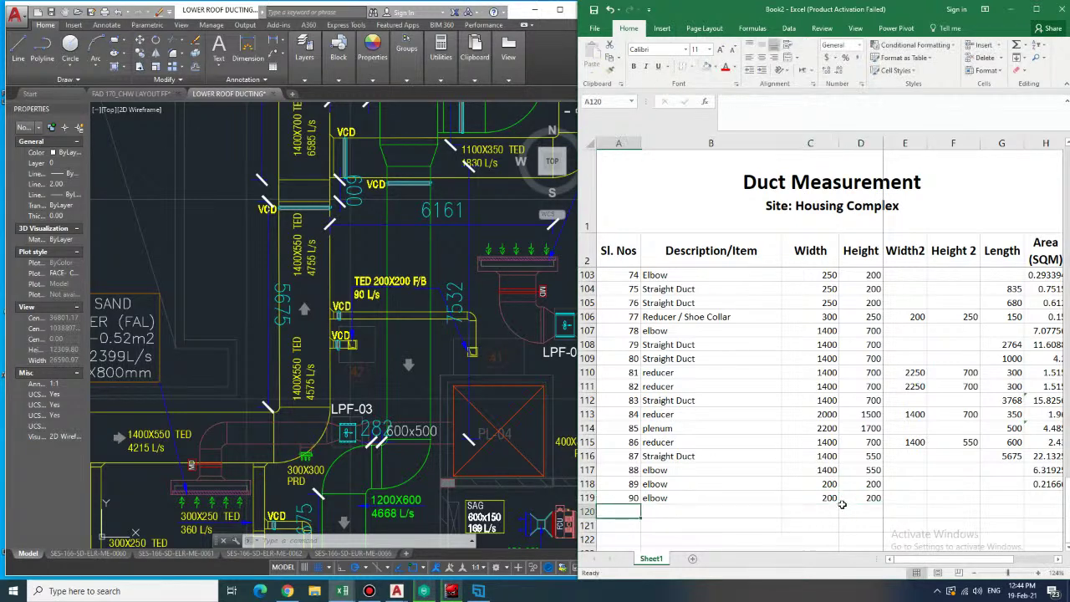
- Add item 91 in row 120 as Elbow with width 200 and height 200
text(91)
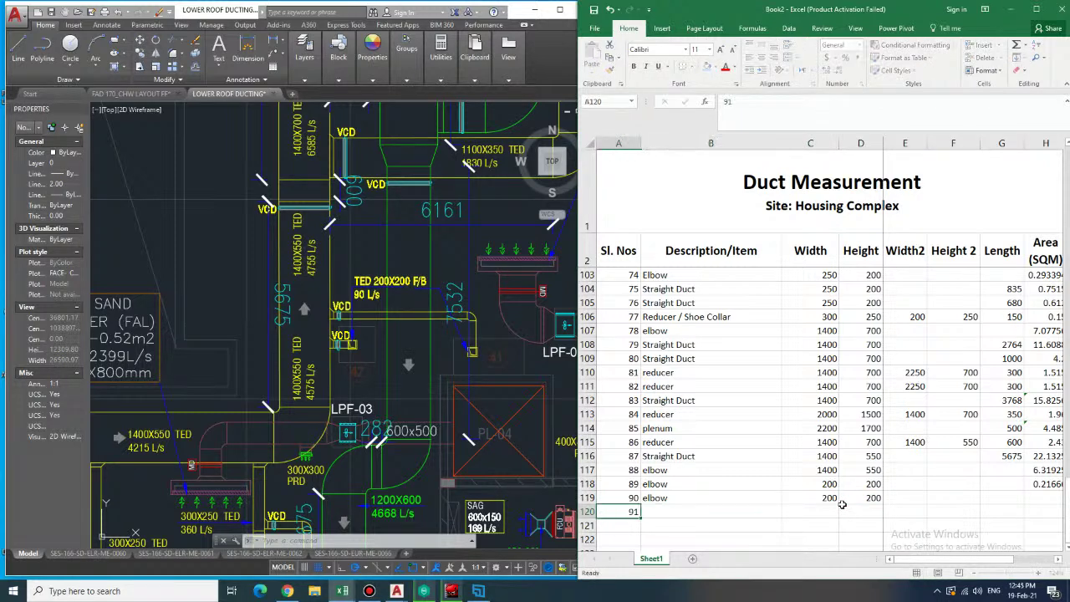
key(Tab)
text(e)
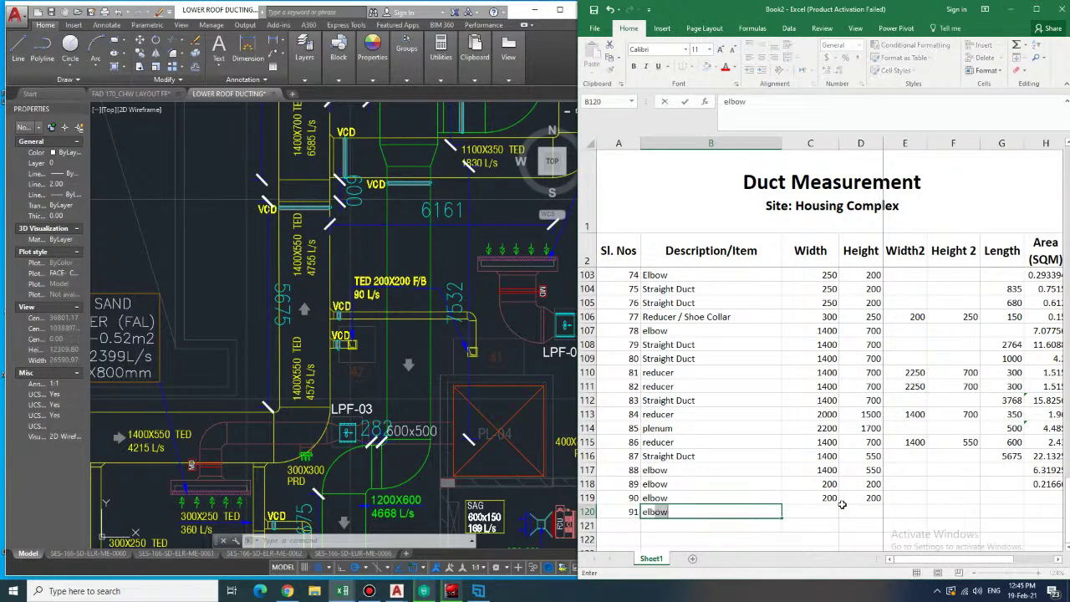
key(Tab)
text(200)
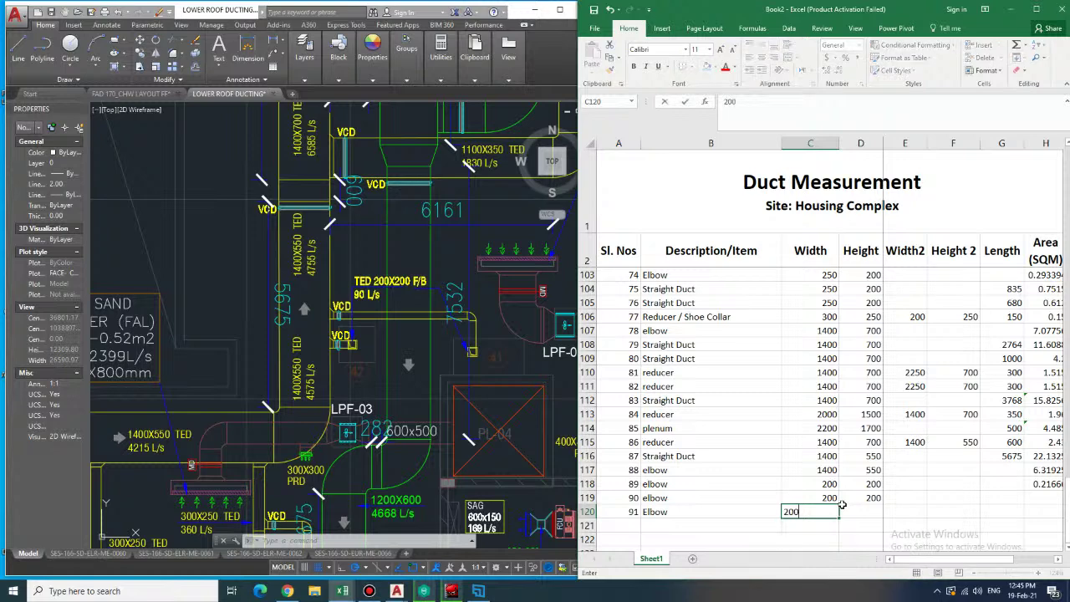
key(Tab)
text(200)
key(Tab)
key(Tab)
- Copy the elbow area formula from H118 into H119 and H120
key(Right)
key(Right)
key(Up)
key(Up)
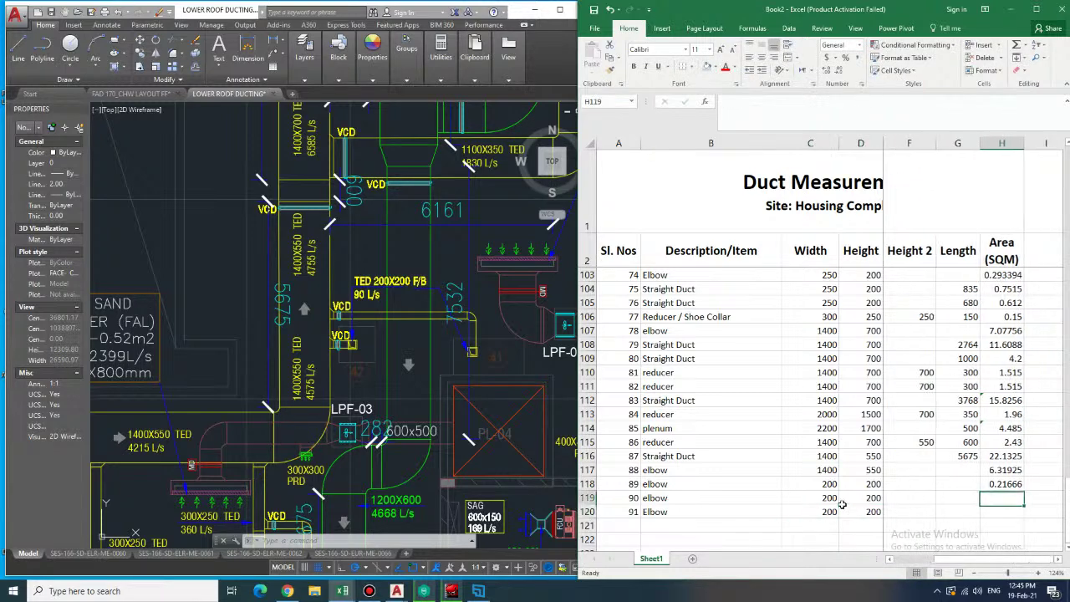
key(ctrl+c)
key(Down)
key(ctrl+v)
key(Down)
key(ctrl+v)
key(Down)
key(Left)
key(Left)
key(Left)
key(Left)
key(Left)
key(Left)
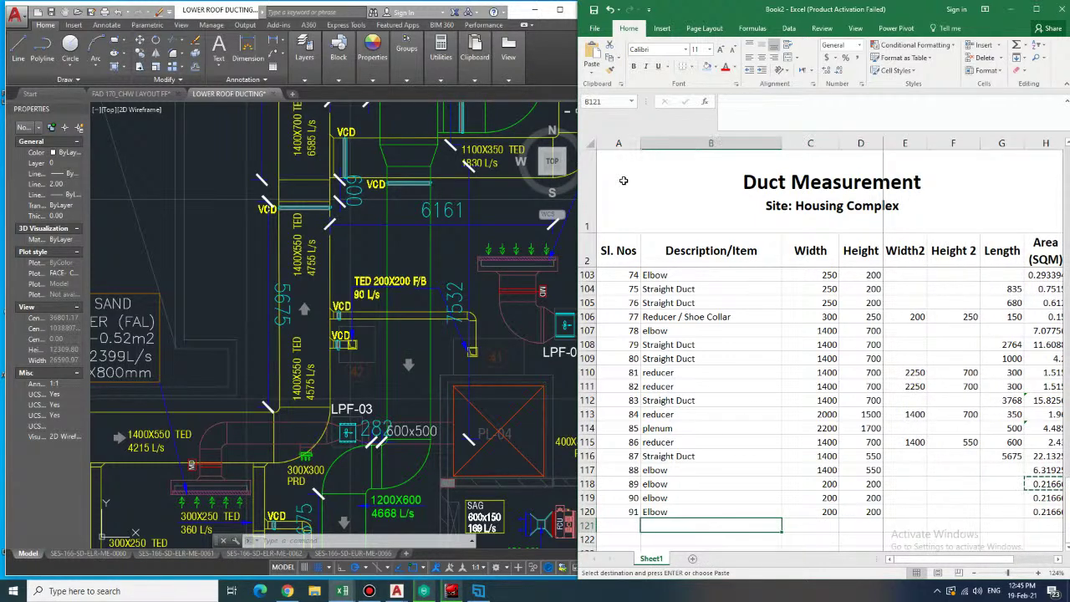
- Switch to the AutoCAD drawing and dimension the vertical and horizontal straight lengths of the longer TED 200X200 branch duct
click(238, 42)
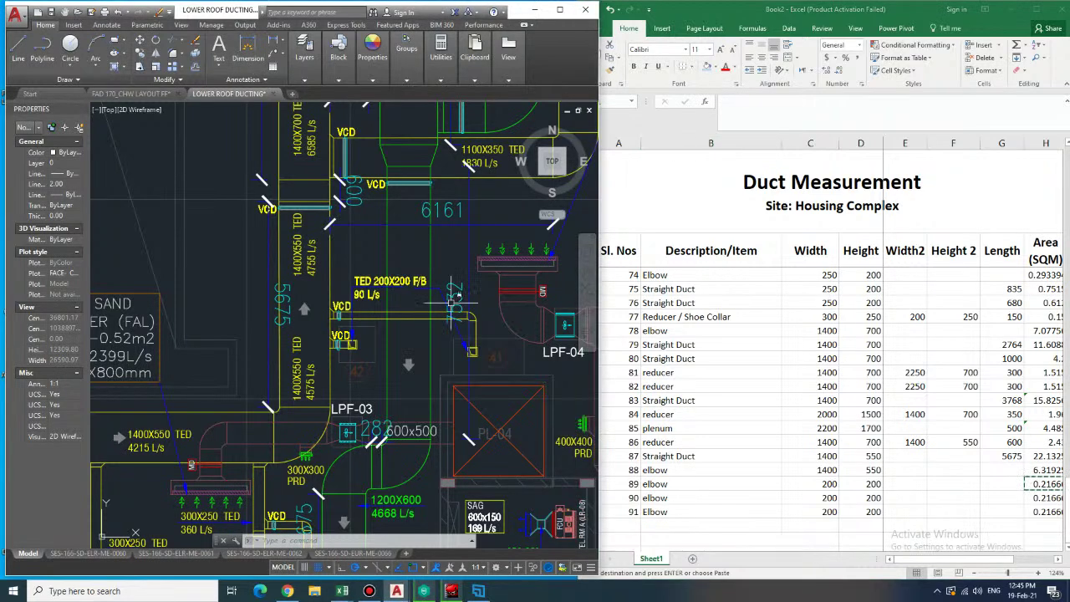
scroll(502, 352, up, 2)
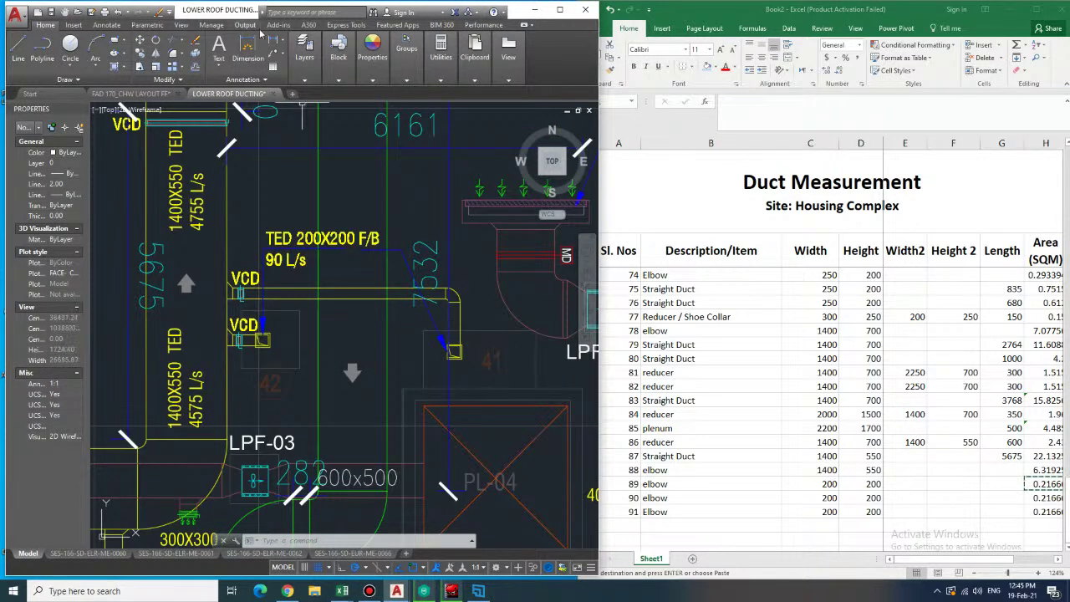
click(248, 50)
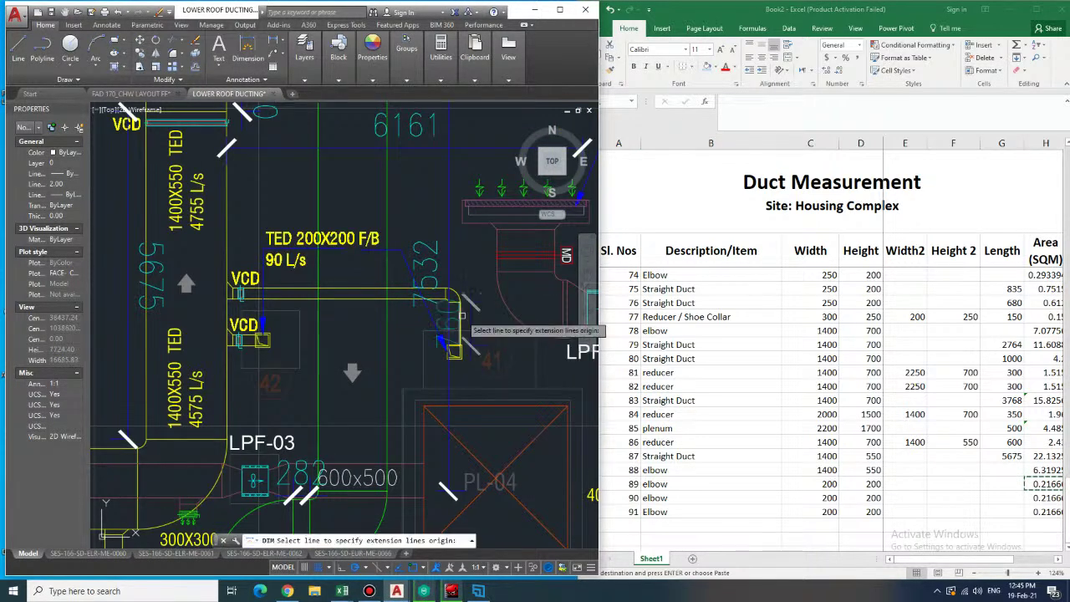
click(458, 320)
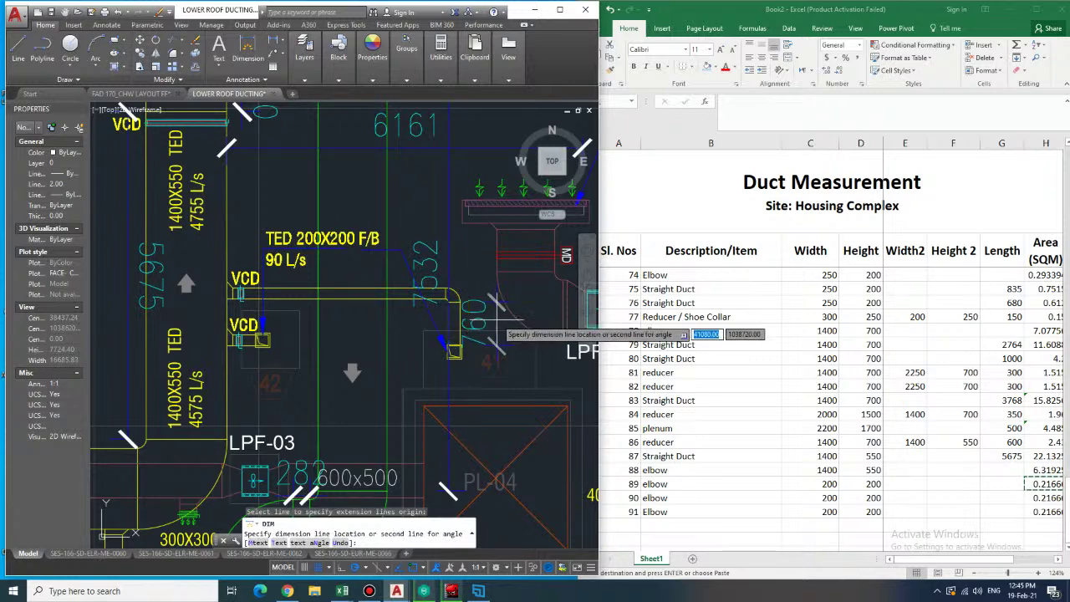
click(500, 322)
click(359, 289)
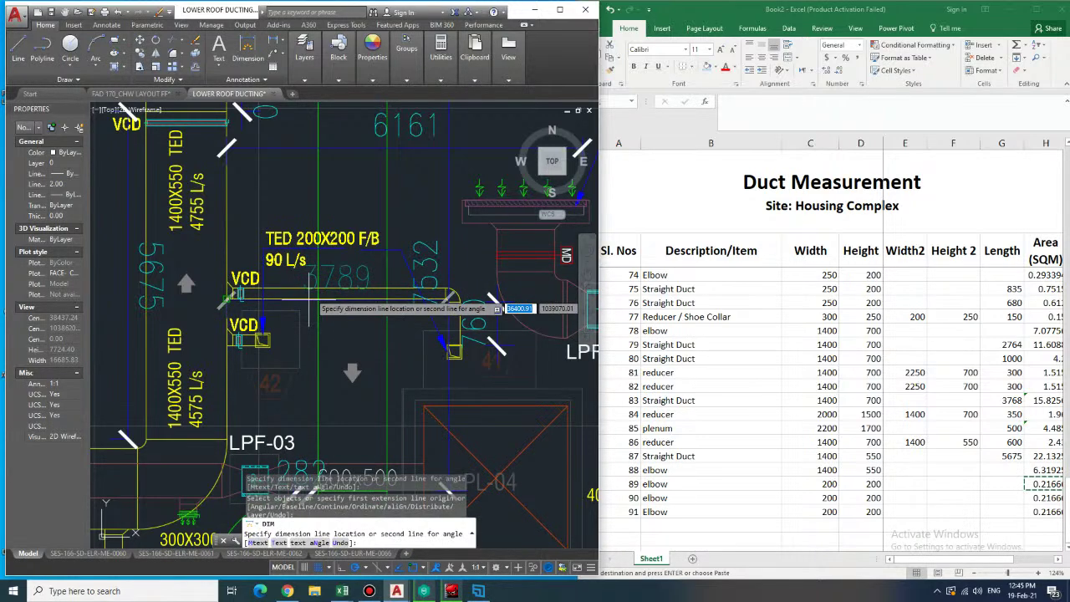
click(339, 218)
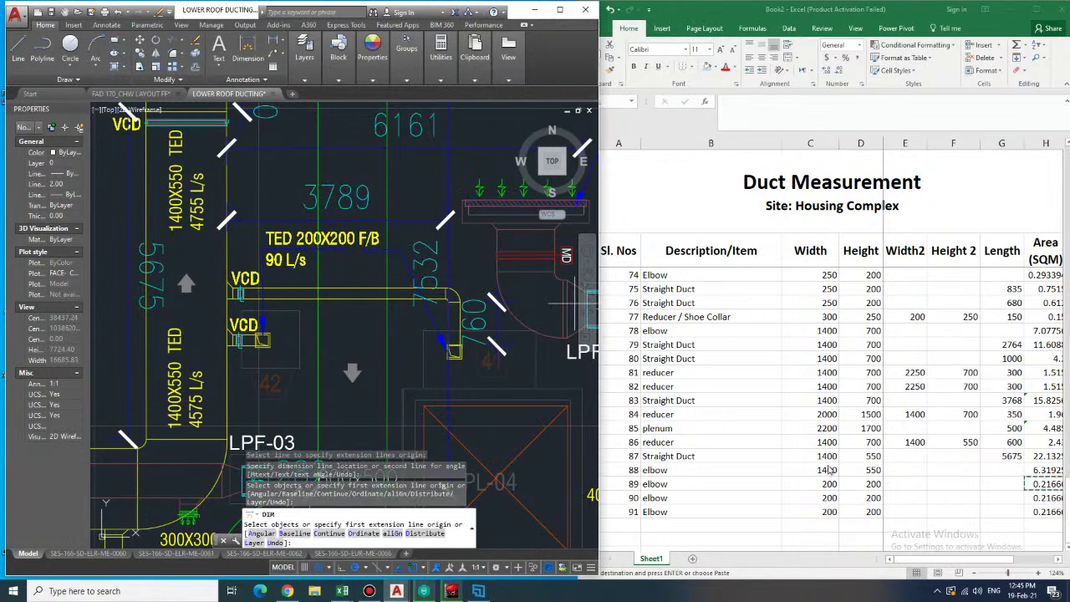
- Select A121 in Excel, then return to AutoCAD and dimension the short 200X200 branch duct below the long one
click(667, 527)
click(619, 526)
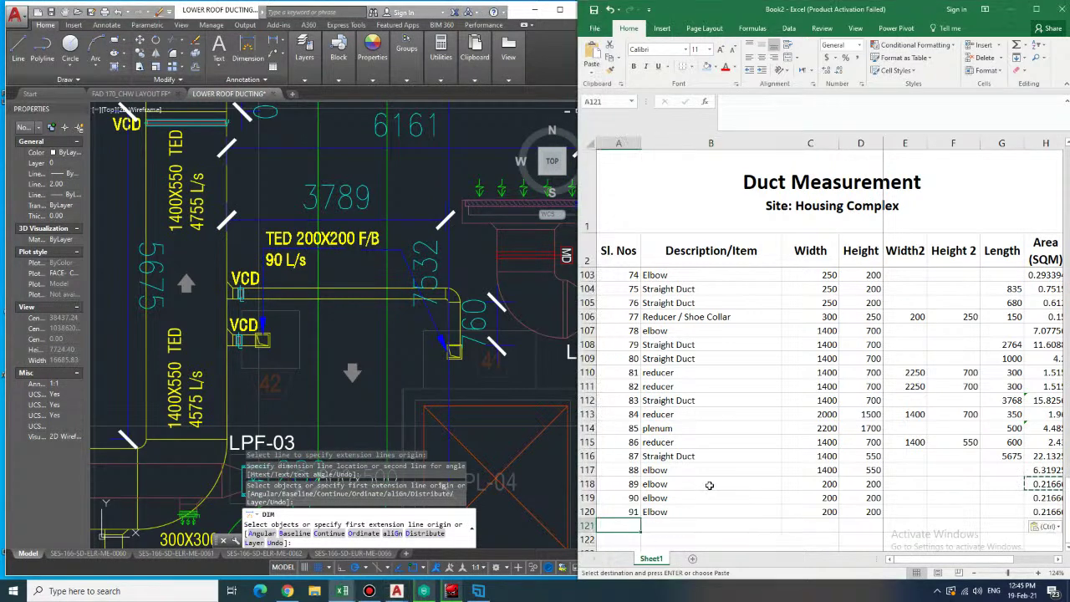
click(241, 50)
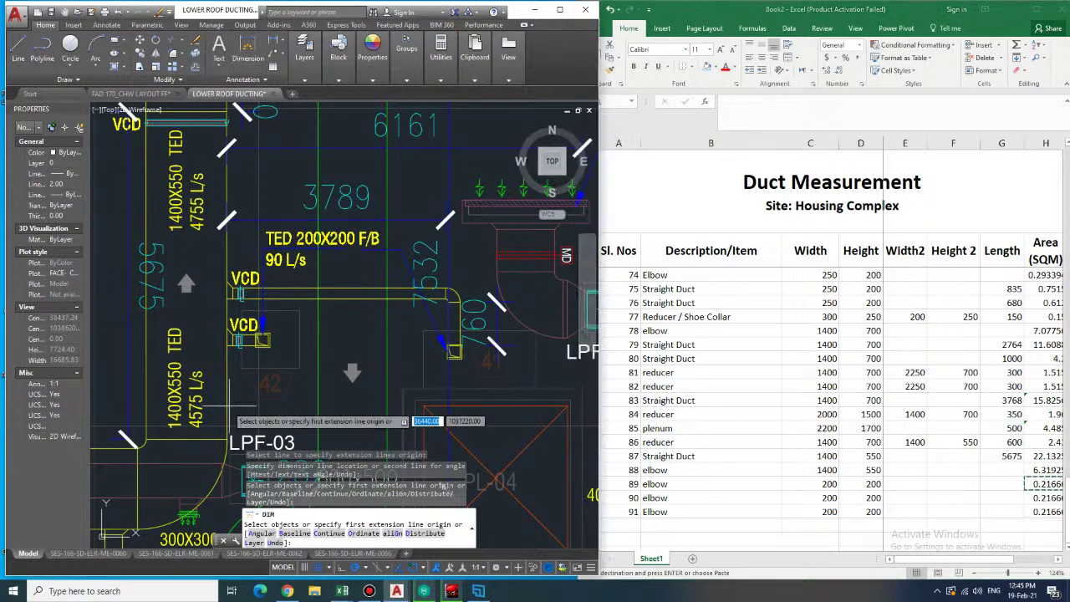
scroll(245, 348, up, 2)
click(246, 346)
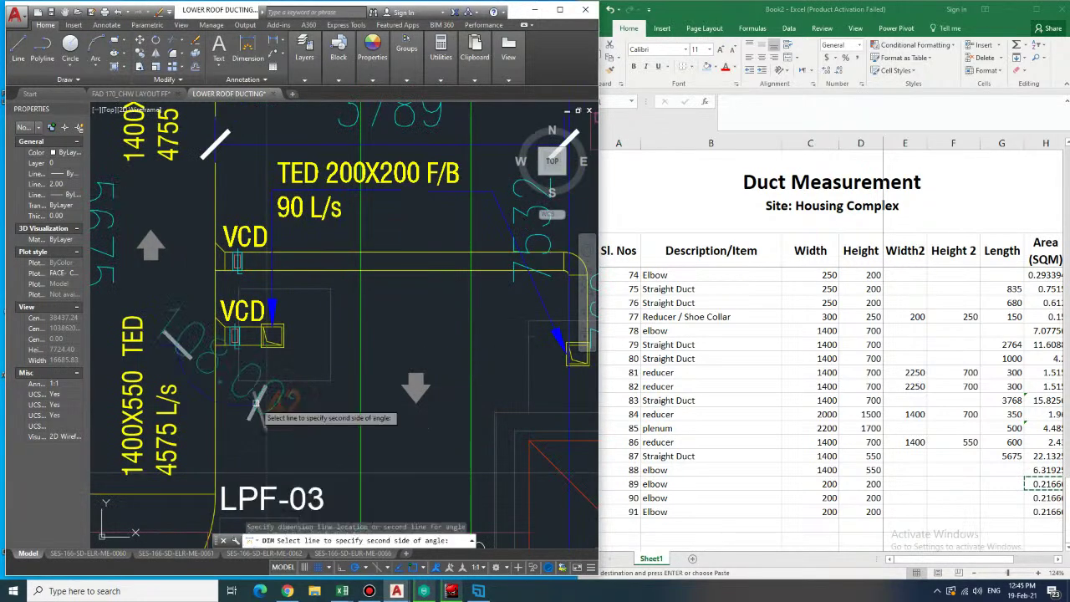
click(258, 410)
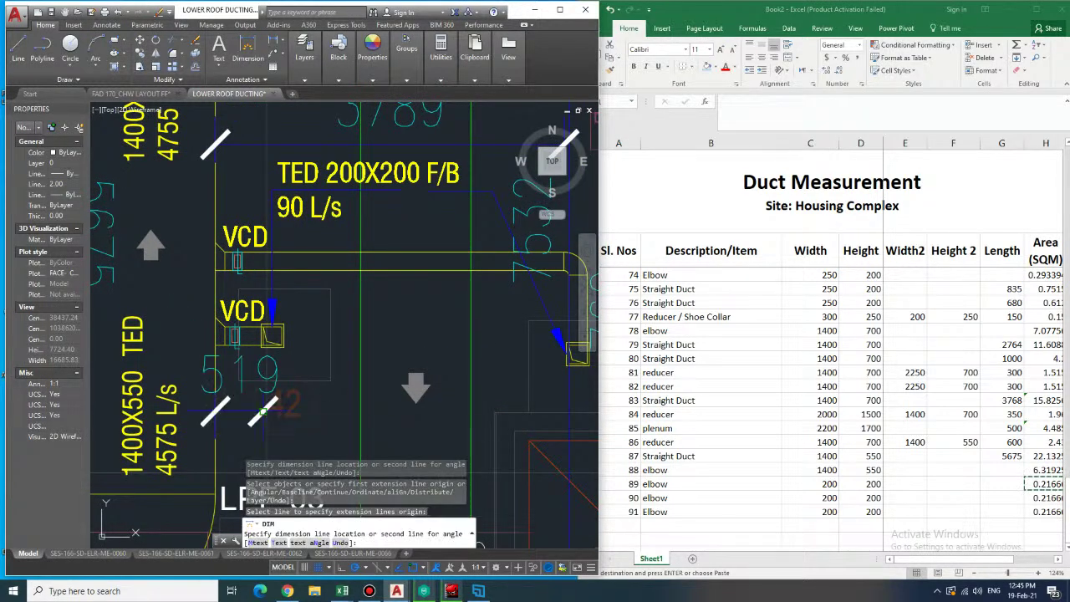
- In the Excel sheet, add item 92 in row 121 as Straight Duct, checking the 200X200 branch dimensions in the AutoCAD drawing
click(623, 525)
text(92)
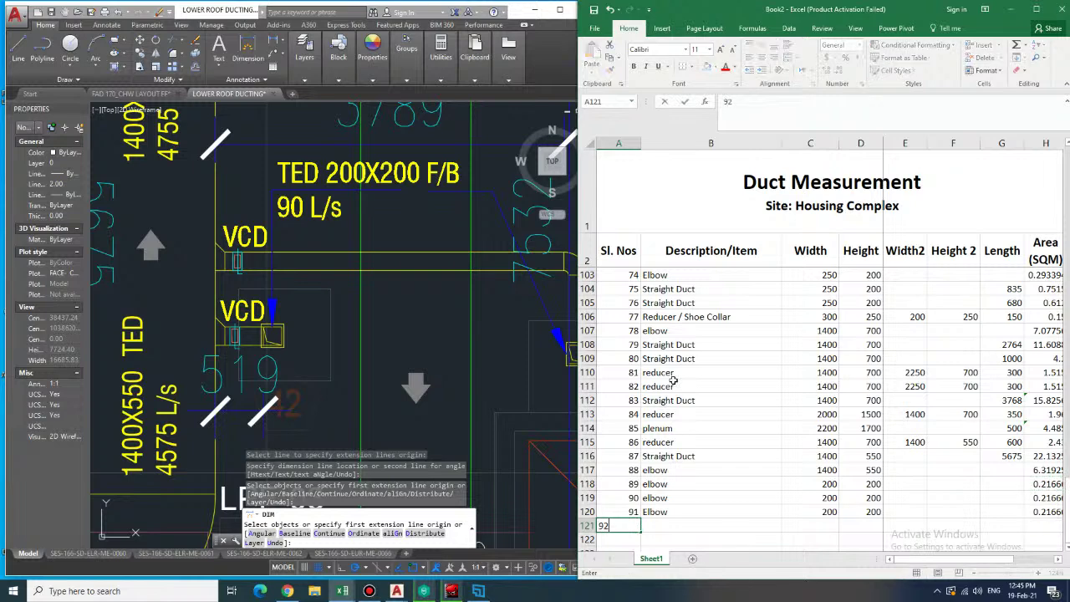
key(Tab)
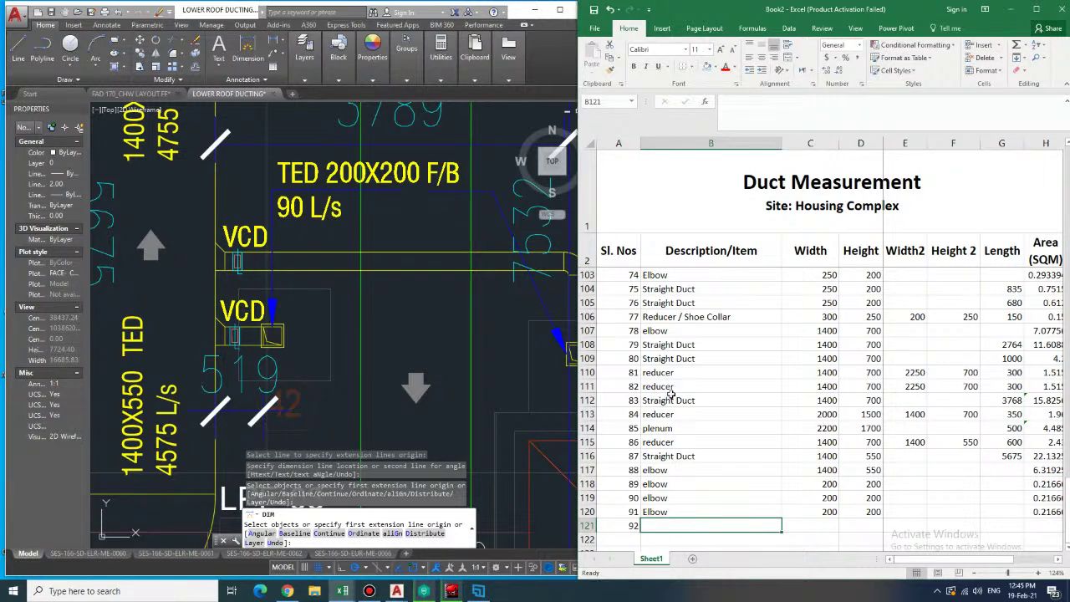
scroll(677, 398, down, 2)
click(405, 326)
scroll(431, 330, down, 2)
middle_drag(448, 333, 403, 335)
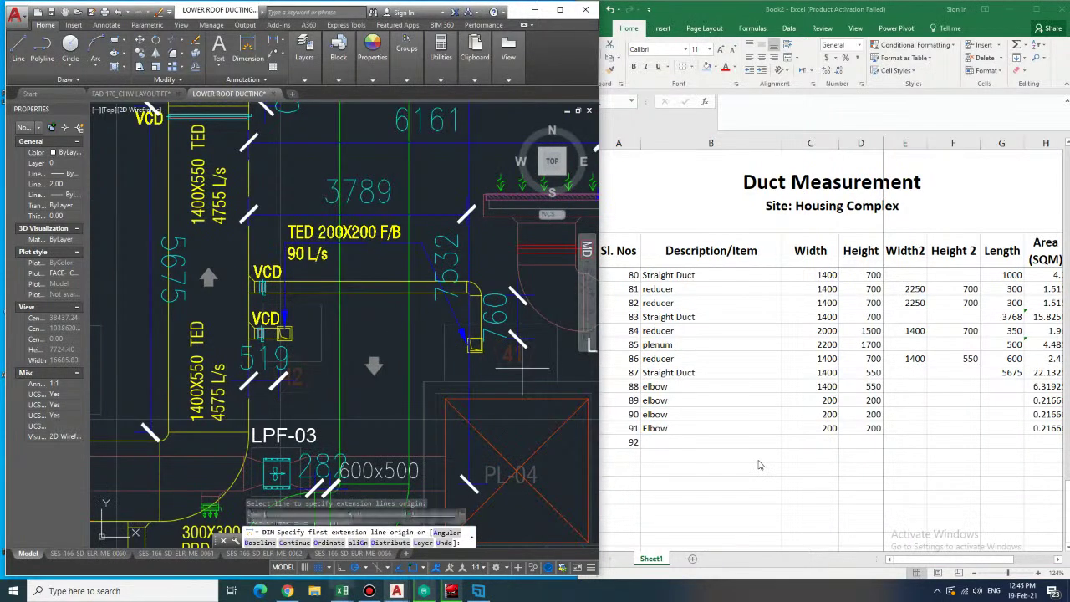
click(755, 443)
text(Straight Duct)
key(Tab)
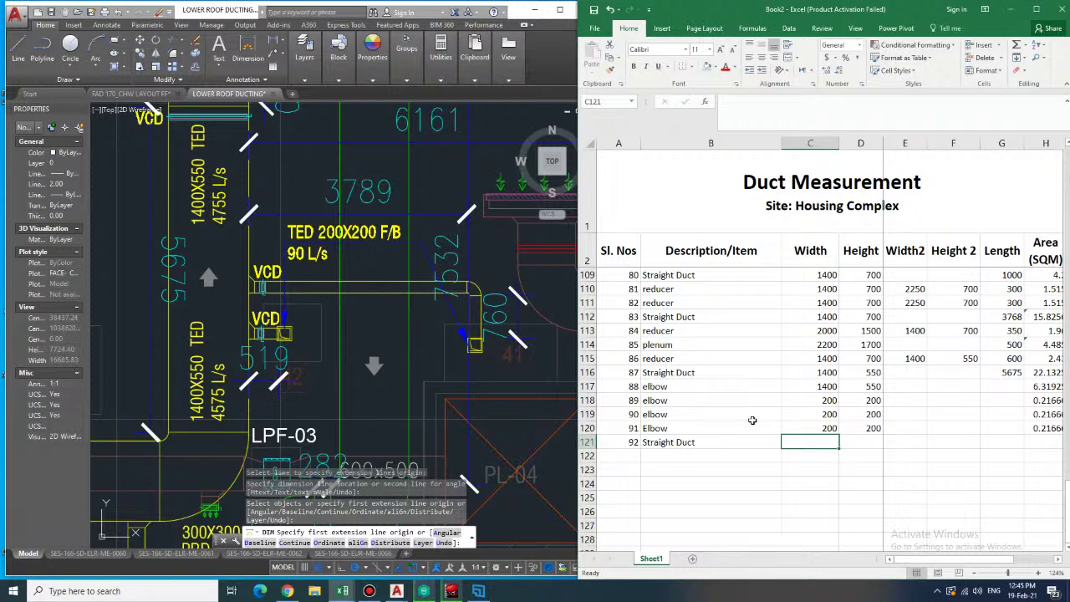
- Enter width 200, height 200 and length 760 for the item 92 straight duct
text(200)
key(Tab)
text(200)
key(Tab)
key(Tab)
key(Tab)
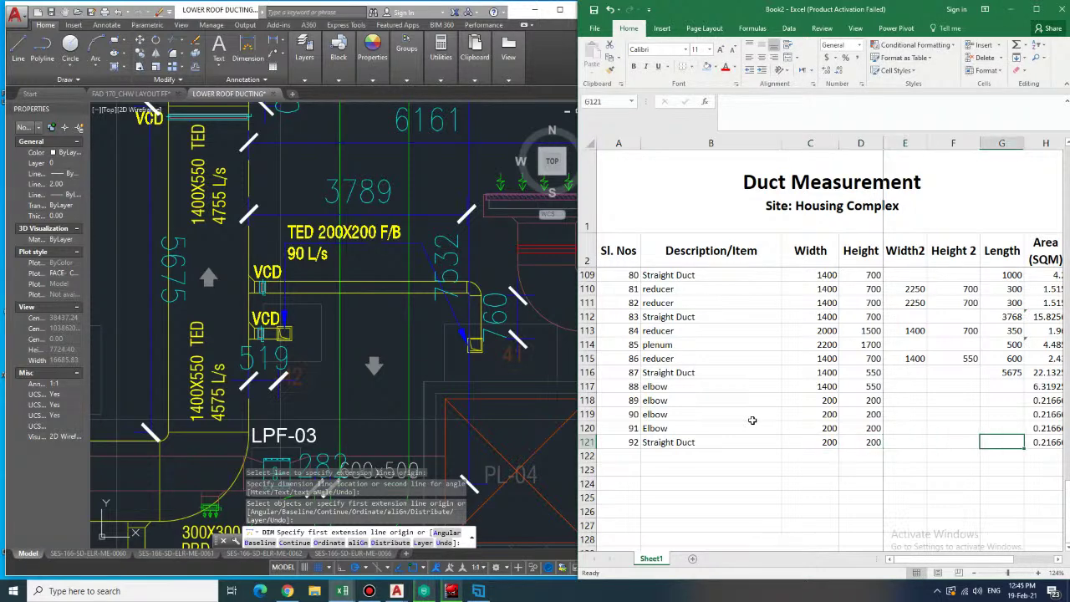
key(Right)
key(Left)
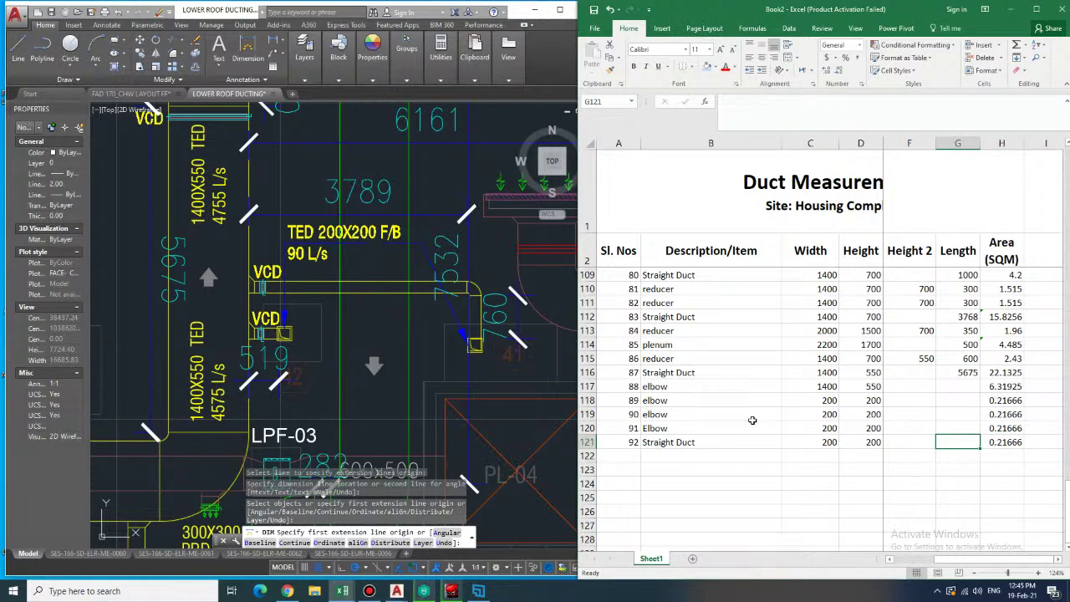
text(760)
key(Tab)
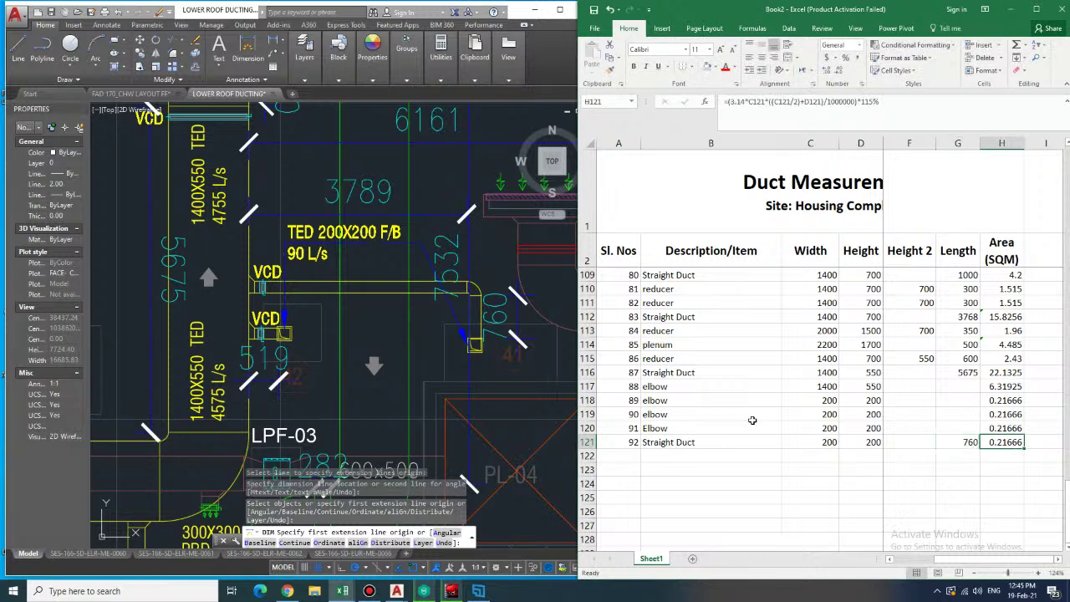
- Copy the straight duct area formula from H116 into H121, replacing the elbow formula there
key(Up)
key(Up)
key(Up)
key(Up)
key(Up)
key(ctrl+c)
key(Down)
key(Down)
key(Down)
key(Down)
key(Down)
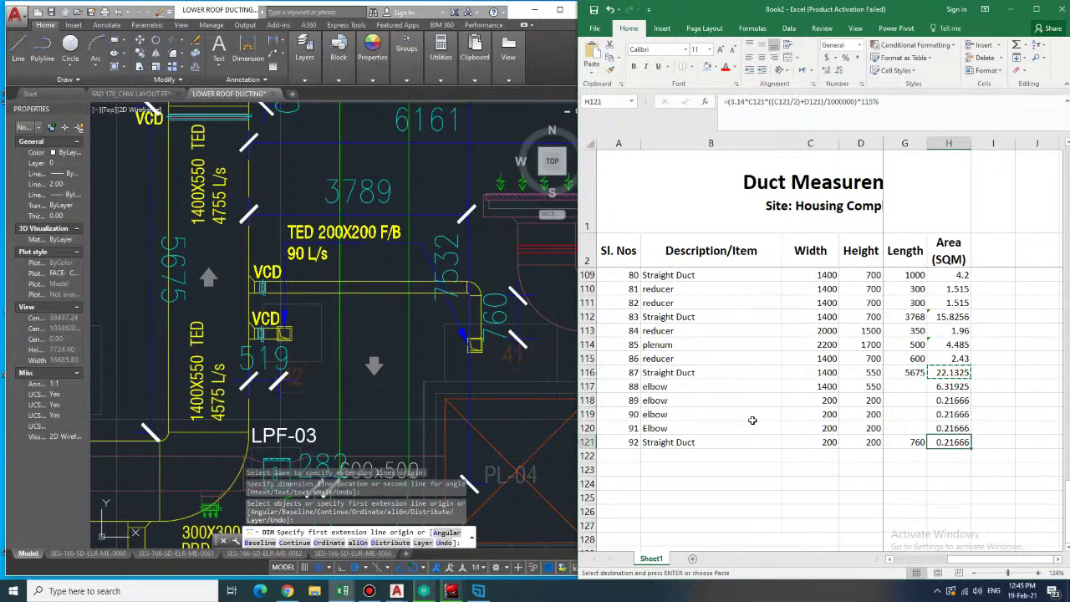
key(ctrl+v)
- Review the area formulas of the elbow and straight duct entries in column H, from row 121 upwards
key(Down)
key(Left)
key(Left)
key(Left)
key(Left)
key(Left)
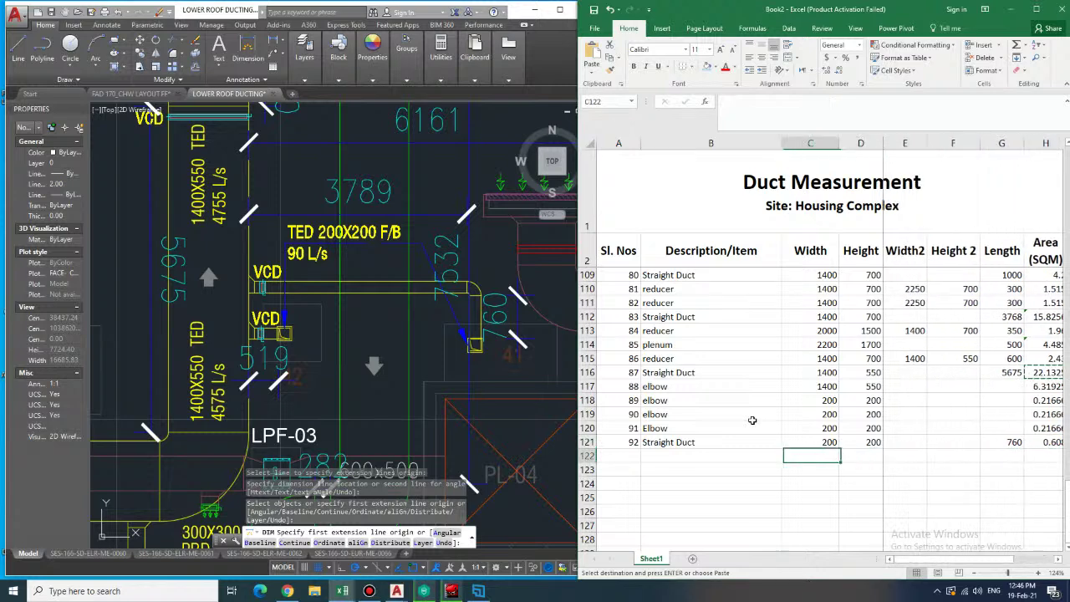
key(Right)
key(Right)
key(Right)
key(Right)
key(Right)
key(Up)
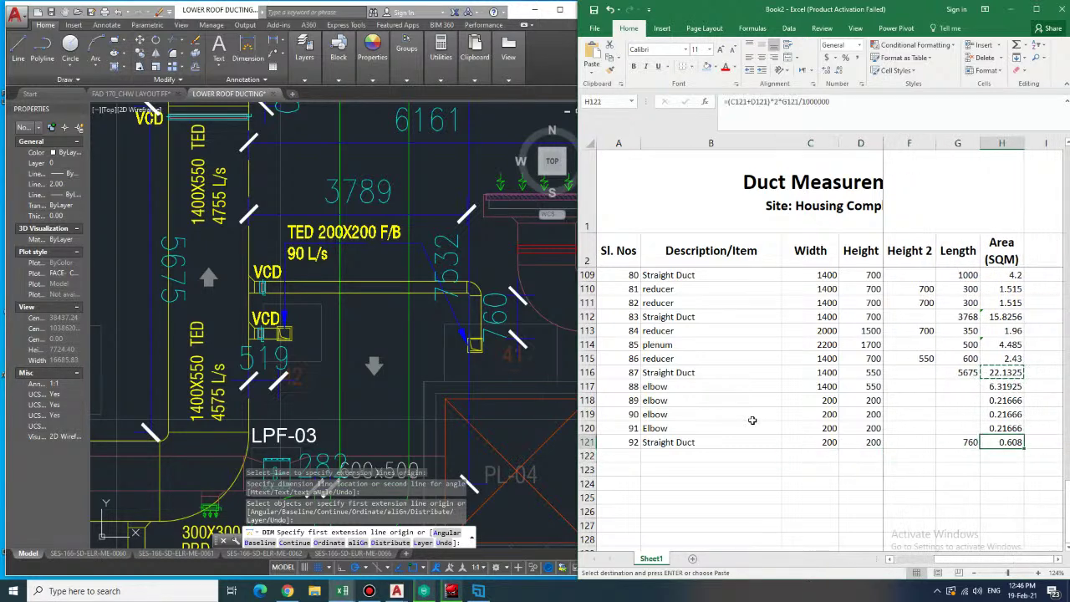
key(Up)
key(Up)
key(Up)
key(Up)
key(Up)
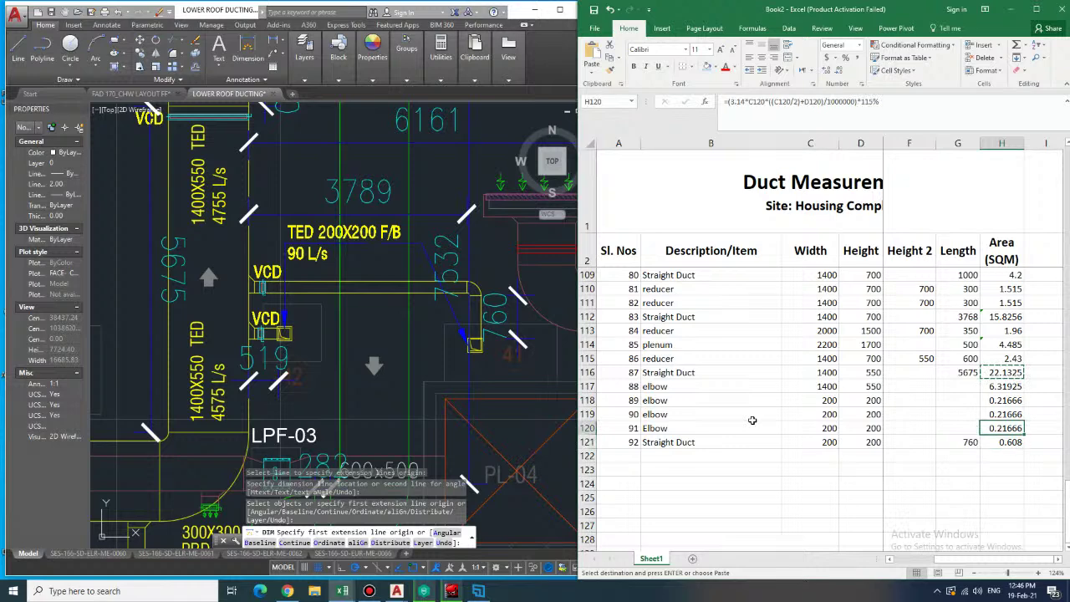
key(Down)
key(Down)
key(Down)
key(Down)
key(Down)
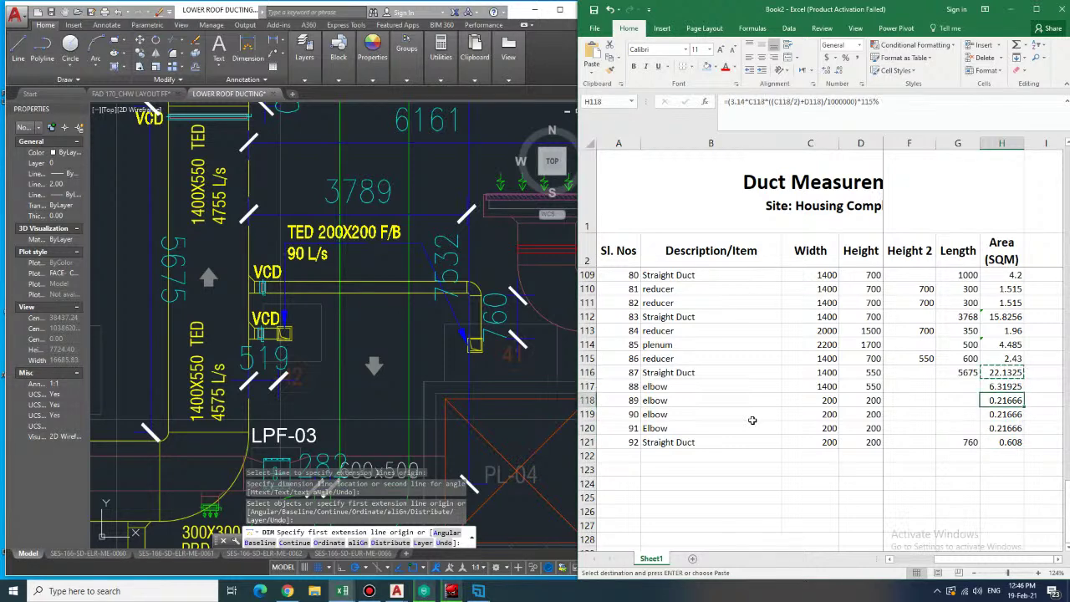
- Add item 93 in row 122 with the description Straight Duct
key(Left)
key(Left)
key(Left)
key(Left)
key(Left)
key(Down)
key(Left)
key(Left)
text(93)
key(Tab)
text(s)
key(Tab)
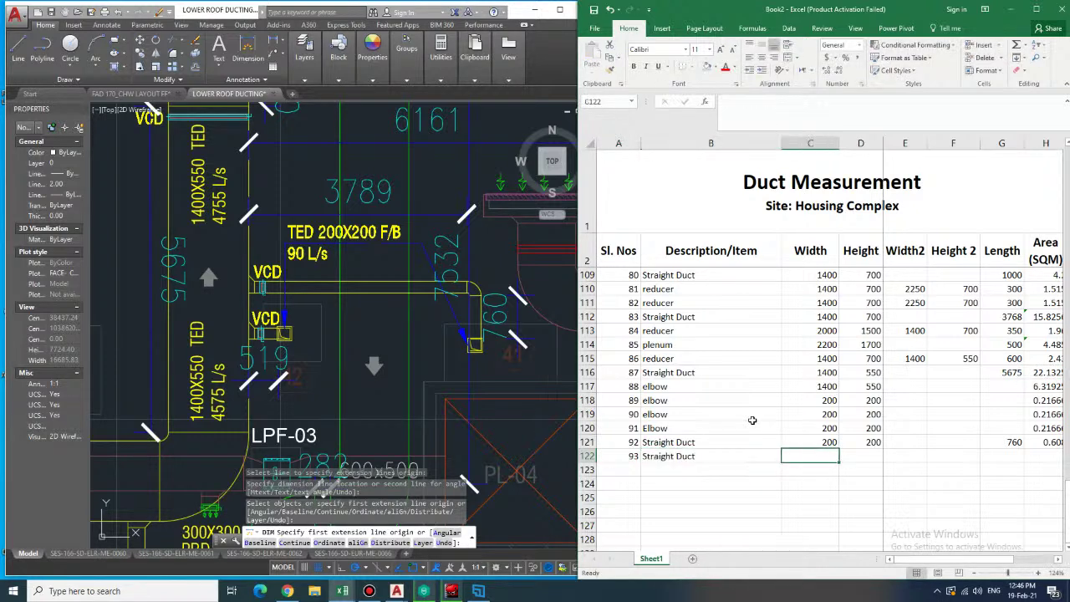
- Enter width 200, height 200 and length 3789 for the item 93 straight duct
text(200)
key(Tab)
text(200)
key(Tab)
key(Tab)
key(Tab)
scroll(752, 420, right, 1)
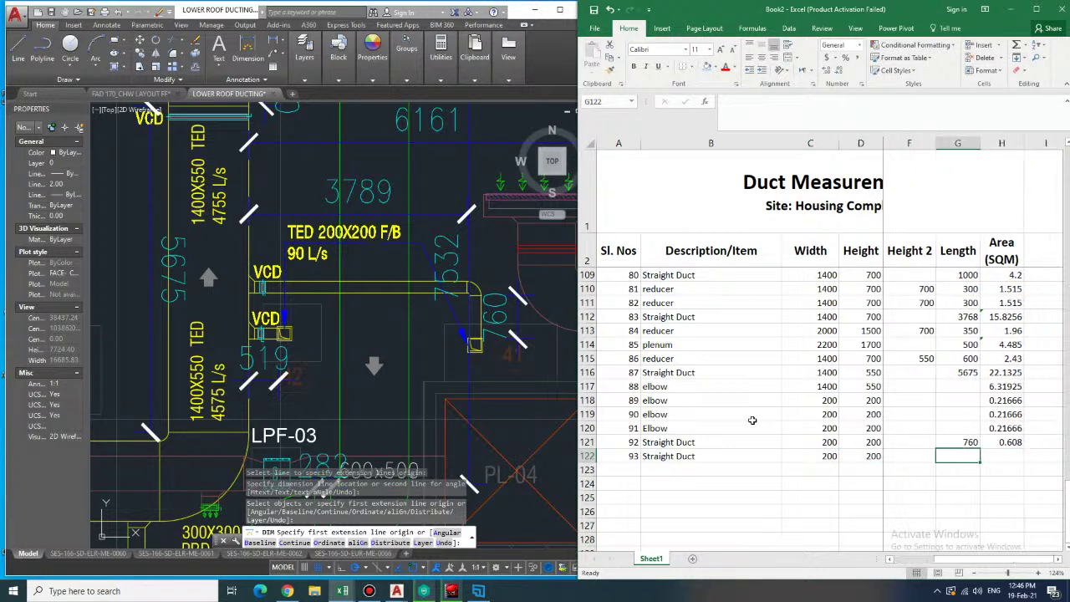
text(37)
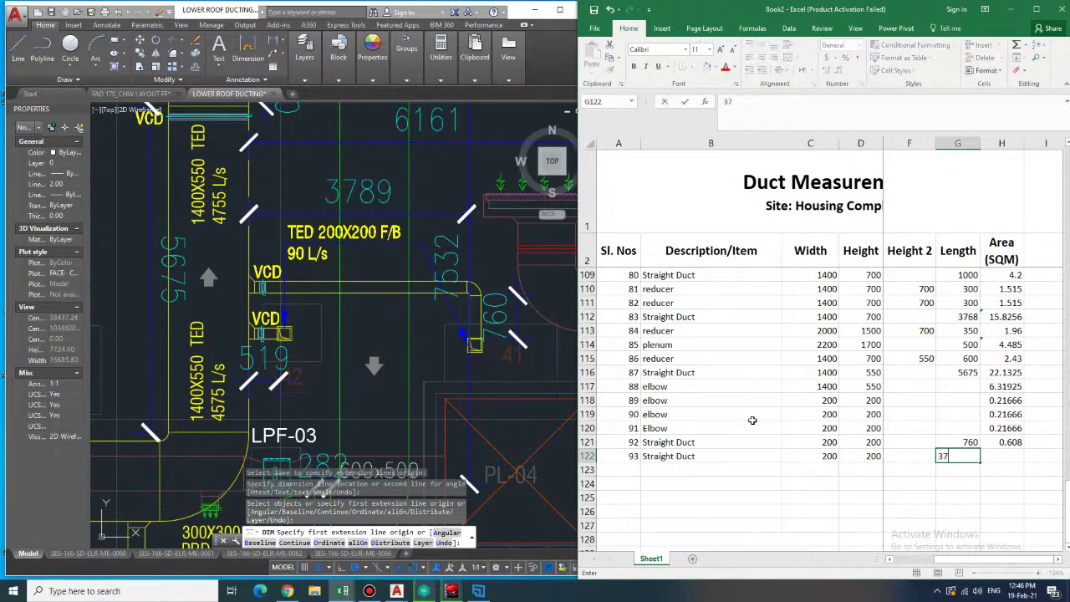
text(89)
key(Tab)
- Copy the straight duct area formula from H121 into H122
key(Up)
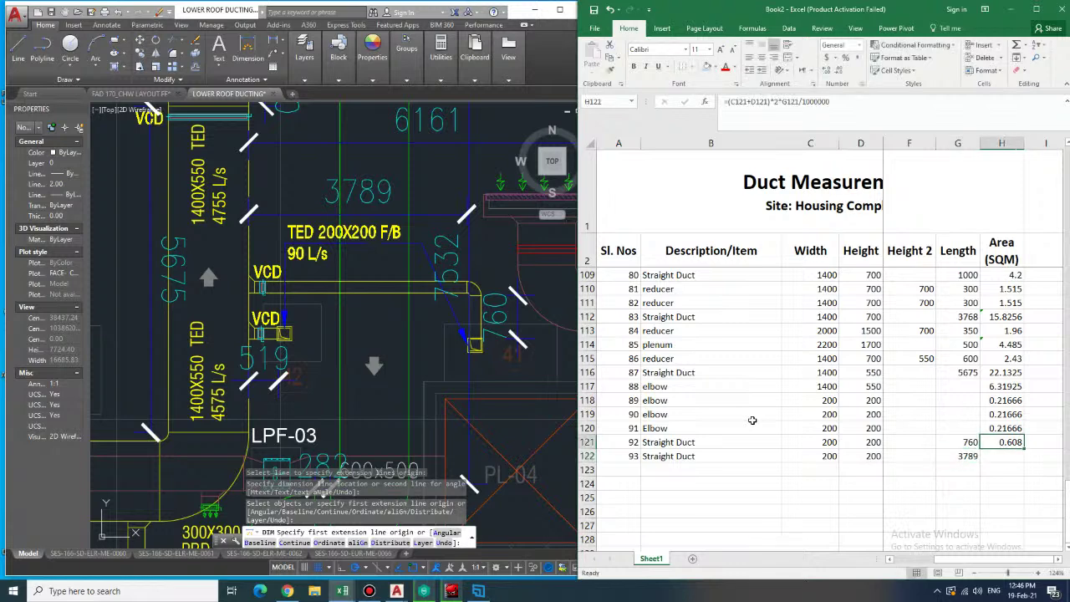
- Copy the straight-duct area formula from item 92 into the area cell of item 93
key(ctrl+c)
key(Down)
key(ctrl+v)
- Start item 94 in row 123 with the description Straight Duct
key(Down)
key(Left)
key(Left)
key(Home)
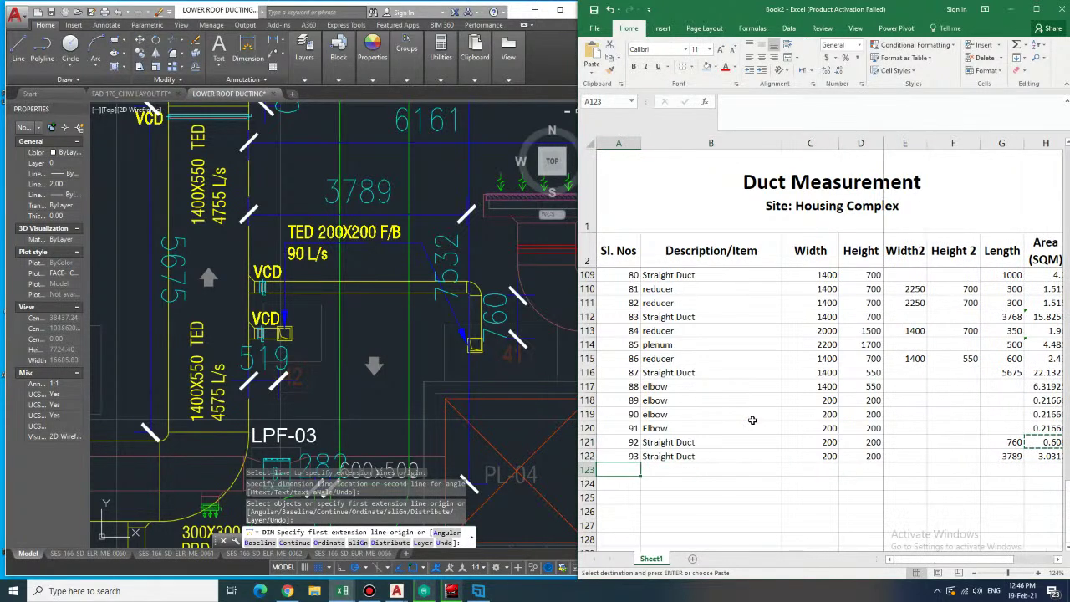
text(94)
key(Tab)
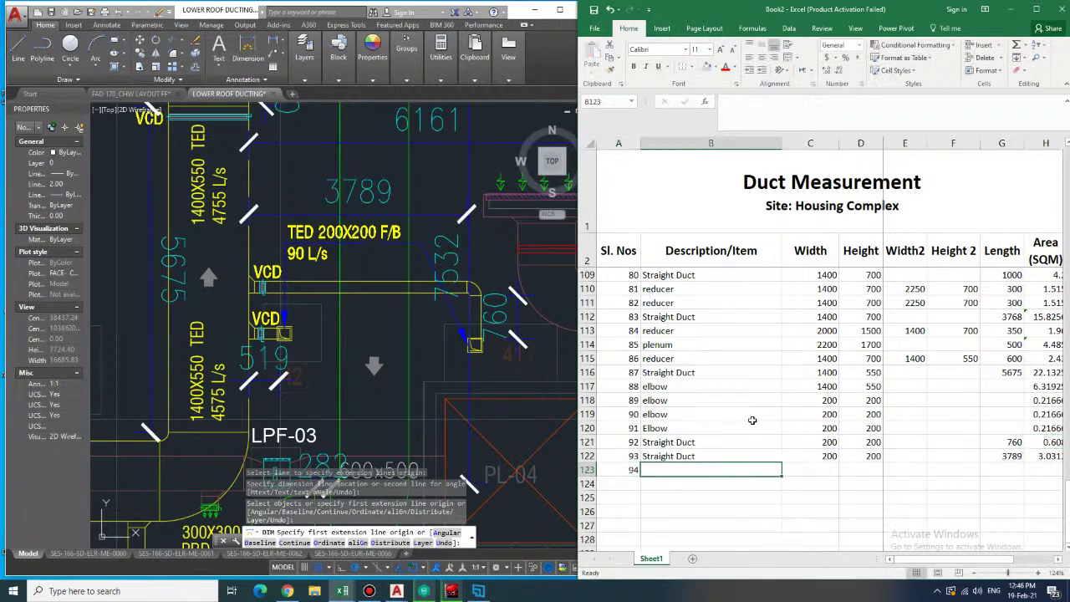
text(Straight Duct)
key(Tab)
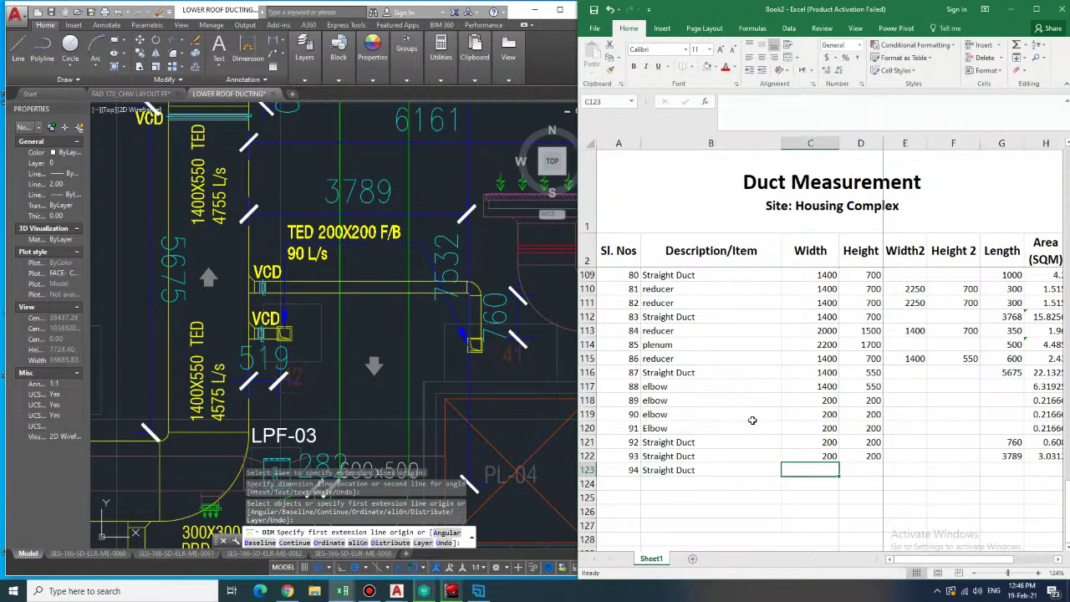
- Enter width 200, height 200 and length 519 for item 94
text(200)
key(Tab)
text(200)
key(Tab)
key(Tab)
key(Tab)
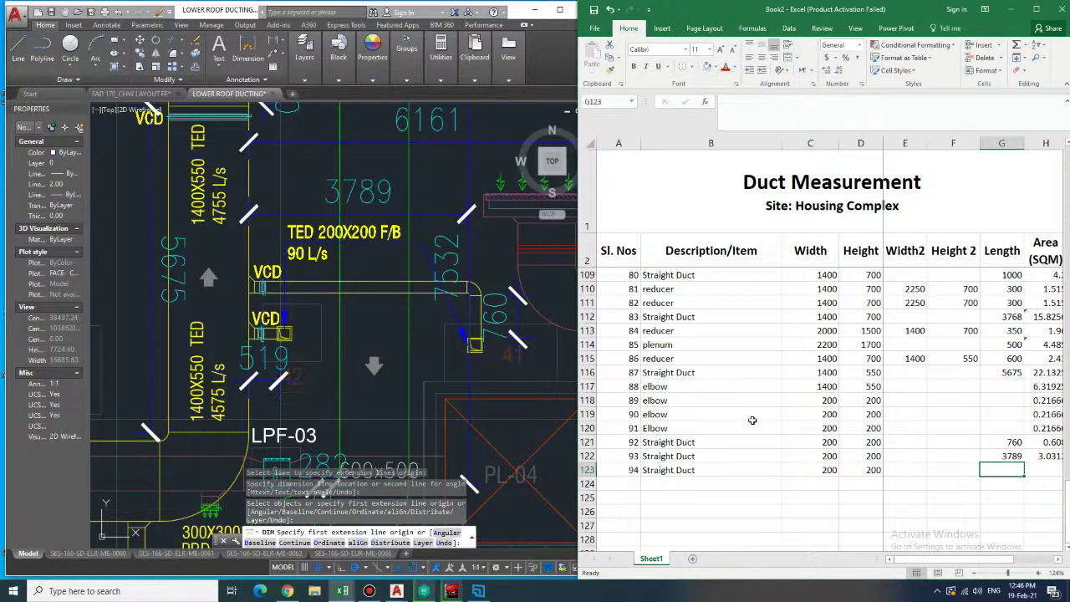
text(519)
- Copy the area formula from item 93 into the area cell of item 94
key(Tab)
key(Up)
key(ctrl+c)
key(Down)
key(ctrl+v)
- Enter serial number 95 in row 124
key(Down)
key(Left)
key(Left)
key(Left)
key(Left)
key(Left)
key(Left)
key(Left)
text(95)
key(Tab)
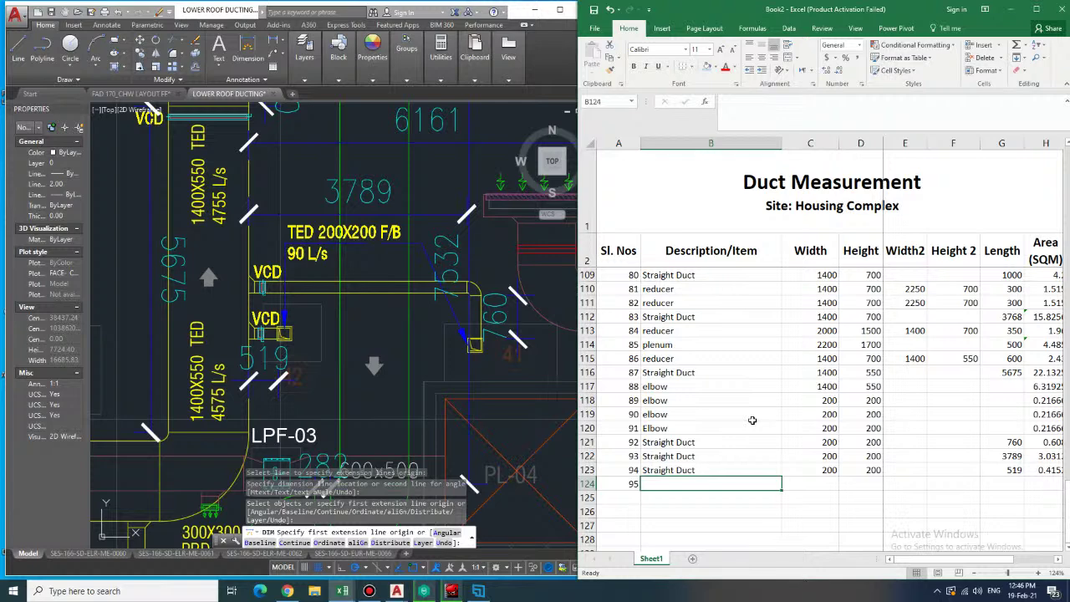
- Copy the description Reducer / Shoe Collar from row 106 into item 95
scroll(748, 424, up, 4)
click(711, 400)
key(ctrl+c)
scroll(710, 429, down, 5)
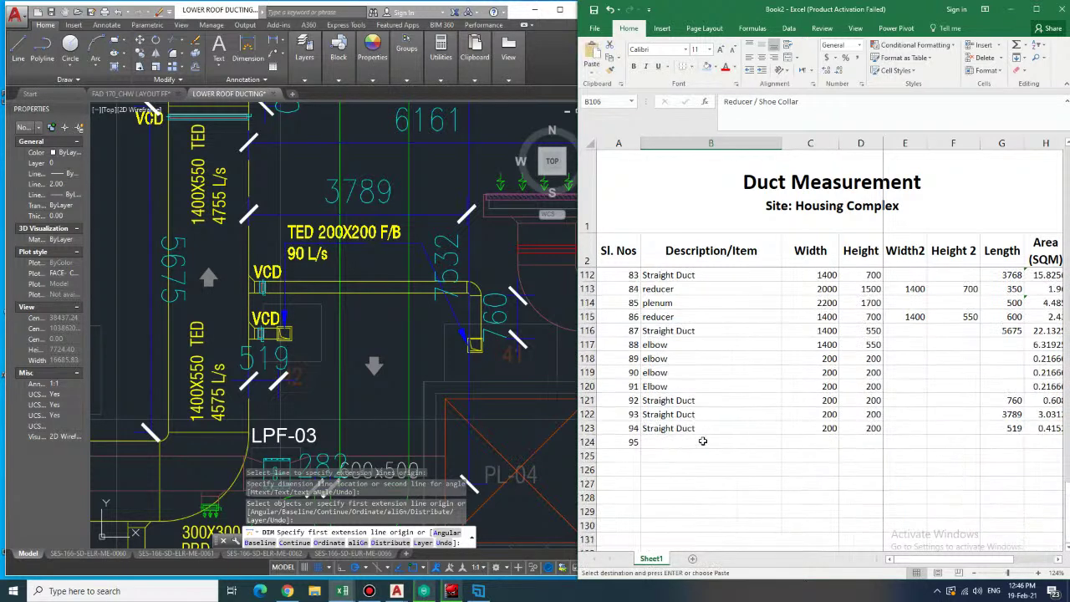
click(704, 442)
key(ctrl+v)
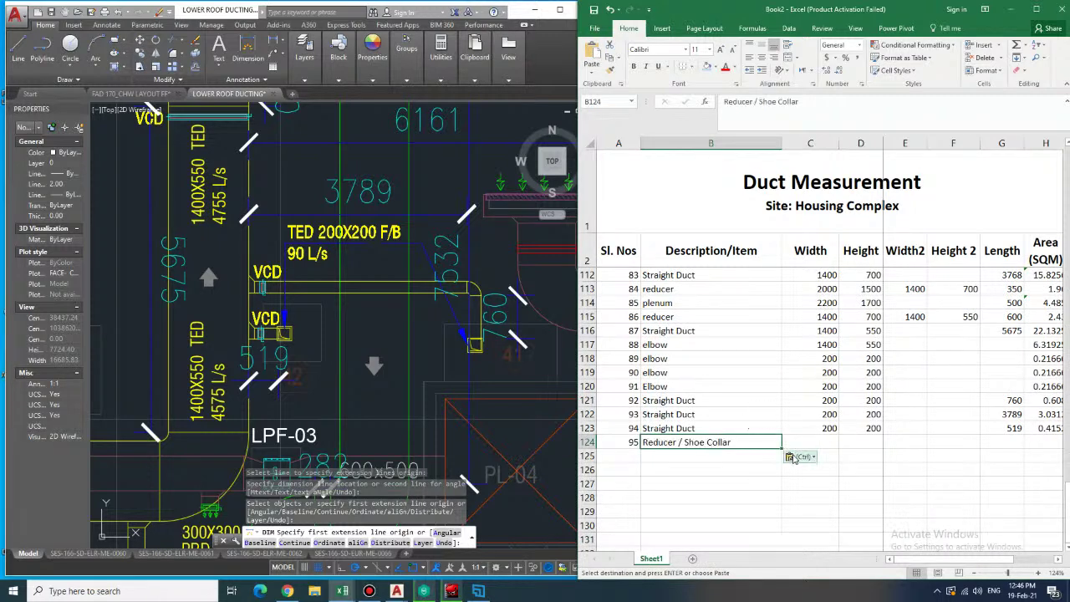
- Enter width 300, height 200, second width 200, second height 200 and length 150 for item 95
click(825, 442)
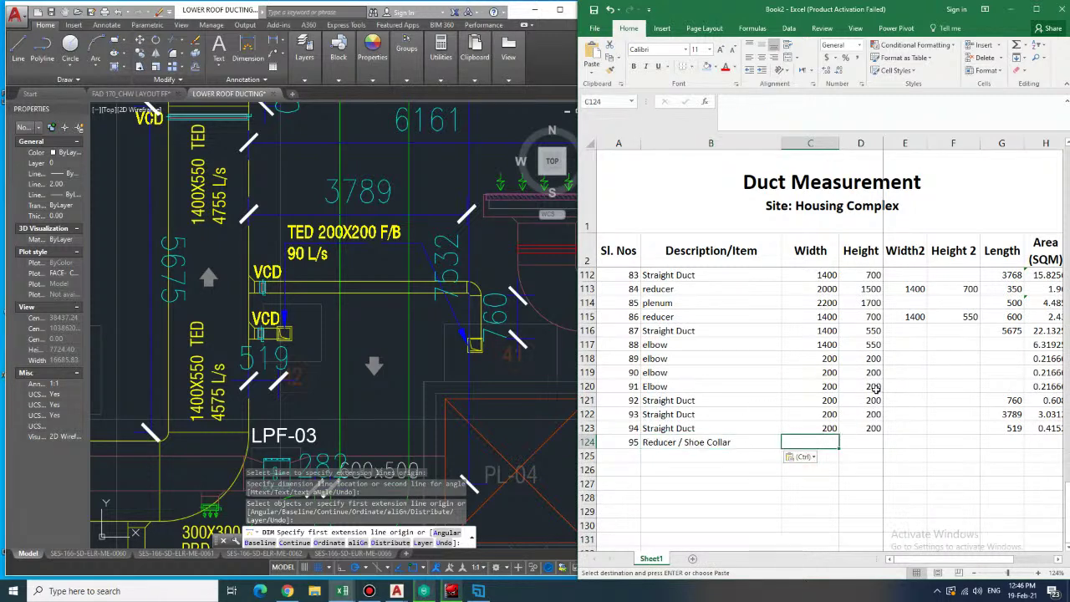
text(300)
key(Tab)
text(200)
key(Tab)
text(200)
key(Tab)
text(200)
key(Return)
key(Up)
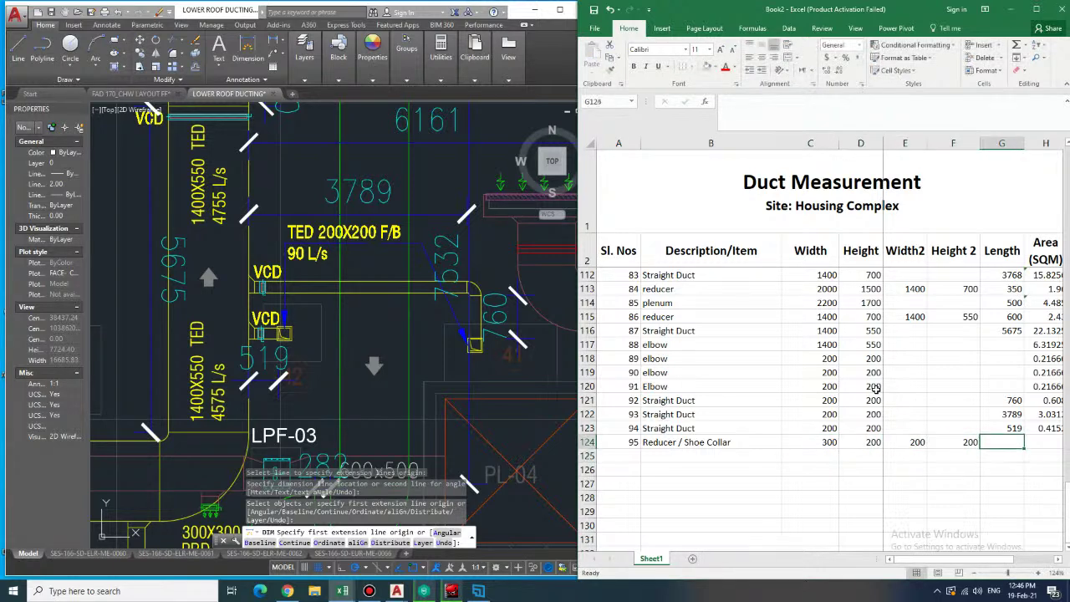
text(150)
- Copy the reducer area formula from item 86 into the area cell of item 95
key(Tab)
key(Up)
key(Up)
key(Up)
key(Up)
key(Up)
key(Up)
key(Up)
key(Up)
key(Up)
key(ctrl+c)
key(Down)
key(Down)
key(Down)
key(Down)
key(Down)
key(Down)
key(Down)
key(Down)
key(Down)
key(ctrl+v)
key(ctrl+Down)
key(Left)
key(Left)
key(Up)
key(Up)
key(Up)
key(Up)
key(Up)
key(Up)
key(Up)
key(Up)
key(Up)
key(Up)
key(Up)
key(Up)
key(Up)
key(Up)
key(Up)
key(Up)
key(Up)
key(Up)
key(Up)
key(Up)
scroll(947, 355, up, 9)
drag(1068, 543, 1068, 199)
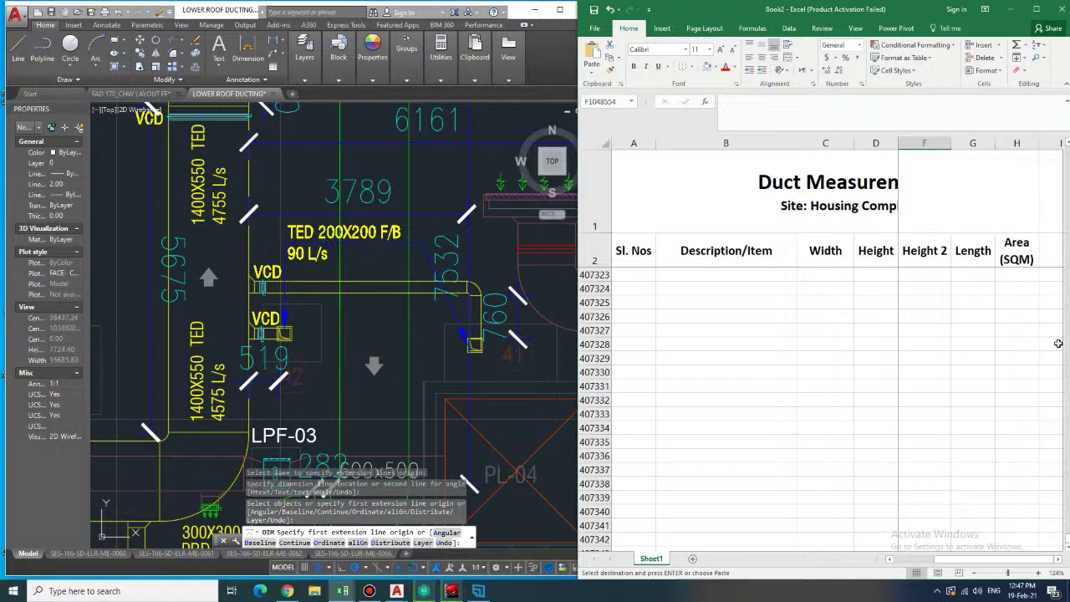
drag(1067, 543, 1029, 120)
scroll(845, 458, down, 20)
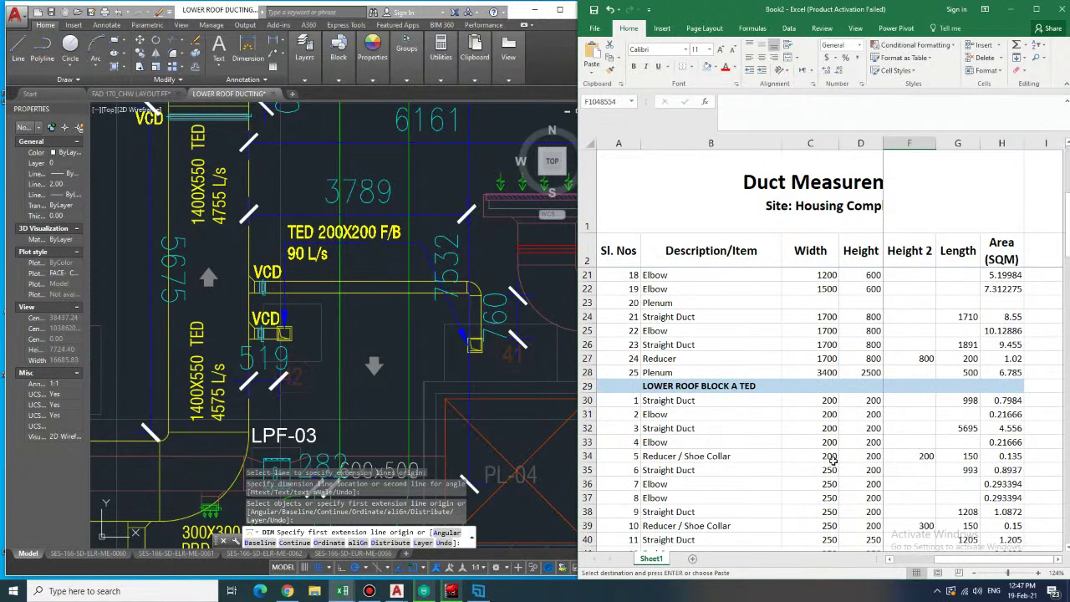
scroll(810, 494, down, 5)
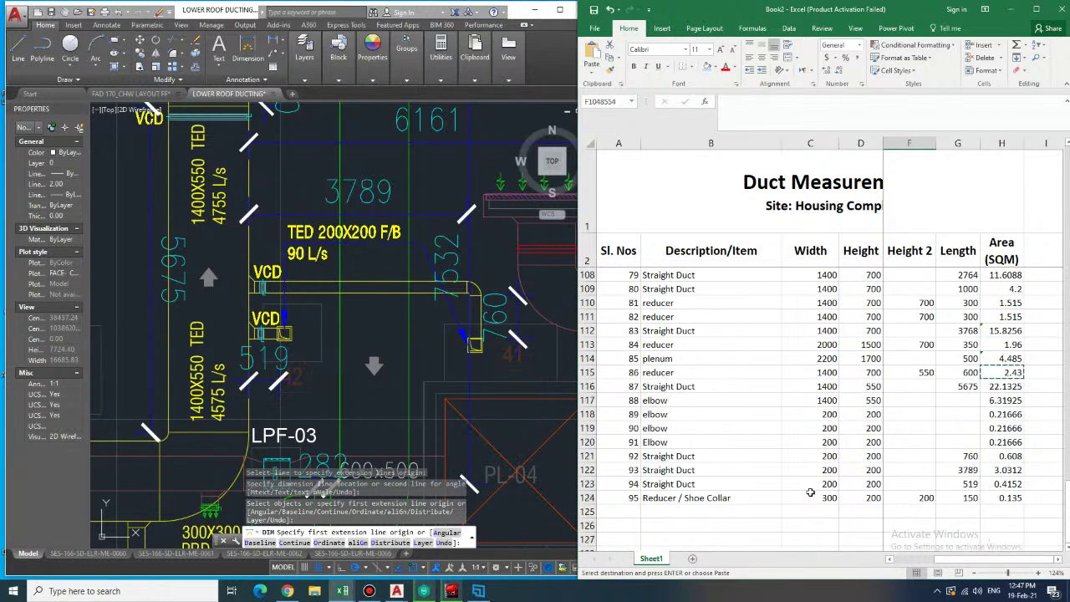
- Start item 96 in row 125 with the description Reducer / Shoe Collar
click(935, 432)
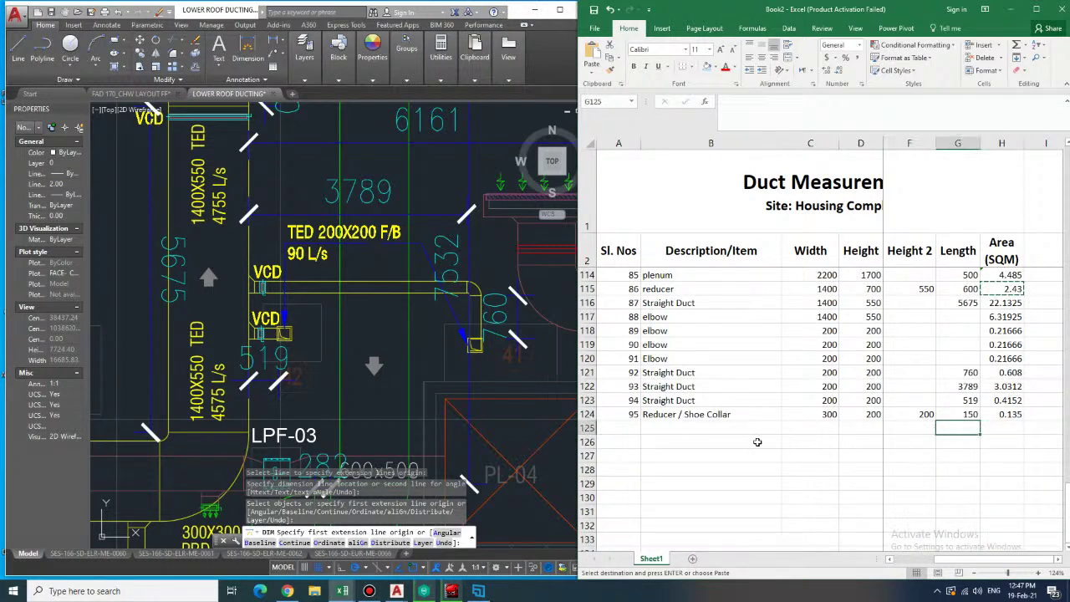
click(697, 433)
click(624, 426)
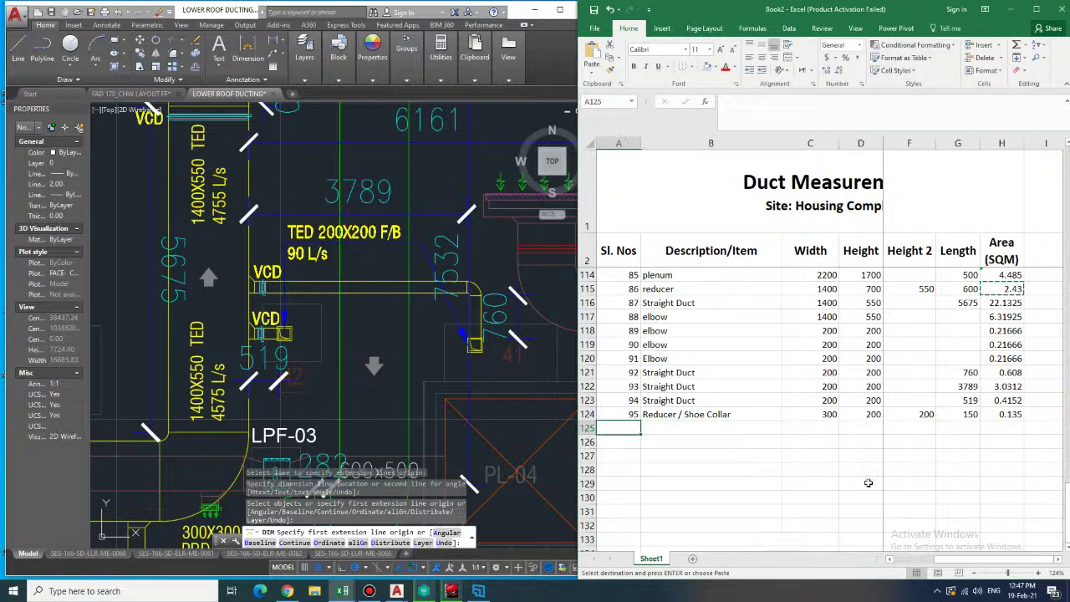
text(96)
key(Tab)
text(red)
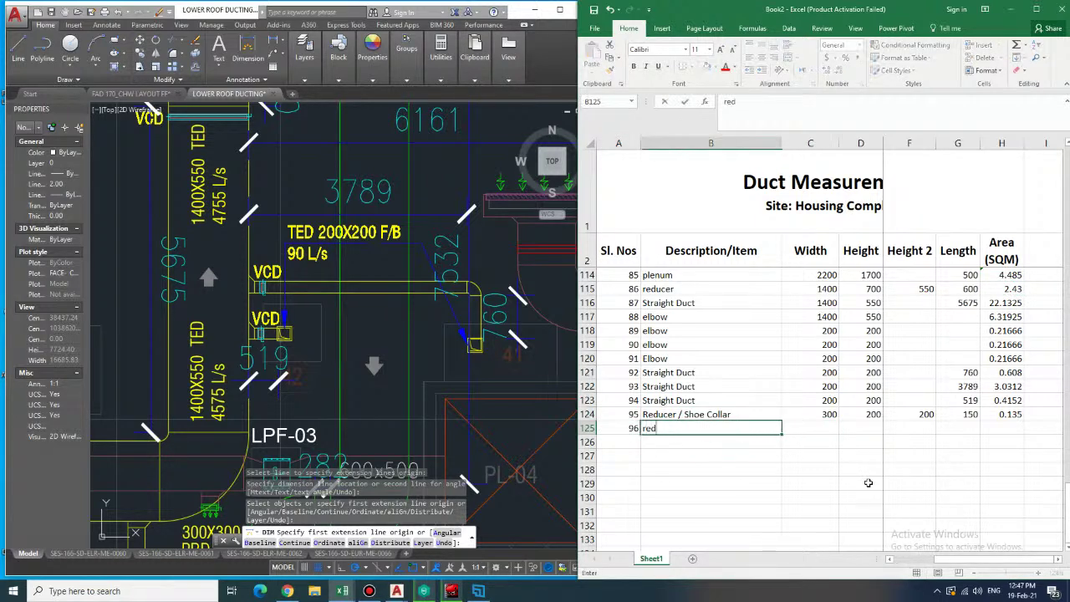
text(ucer / Shoe Collar)
key(Tab)
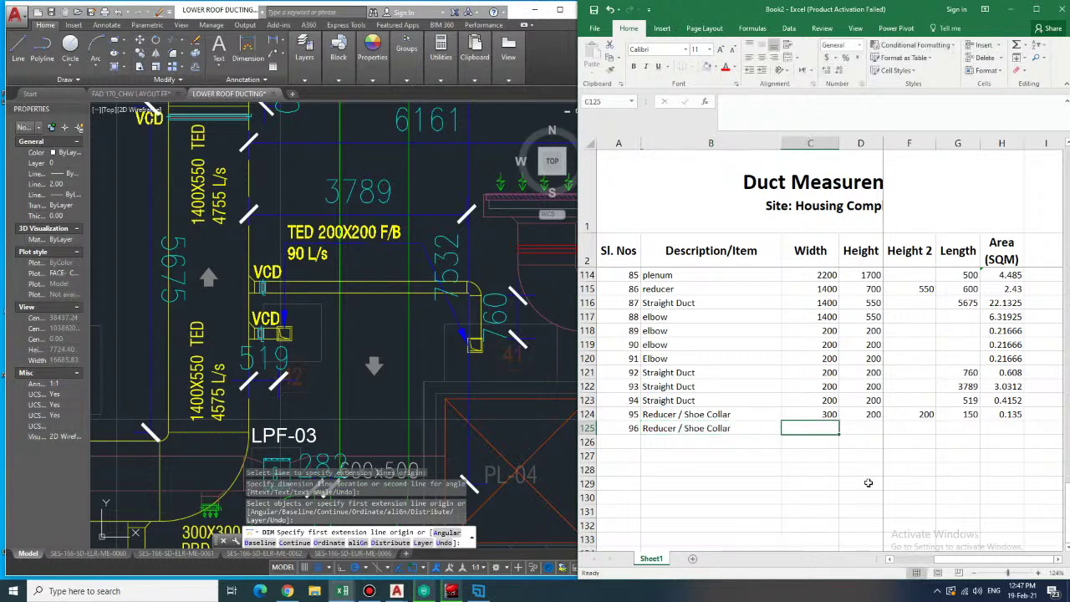
- Enter width 300, height 200, second width 200, second height 200 and length 150 for item 96
text(300)
key(Tab)
text(20)
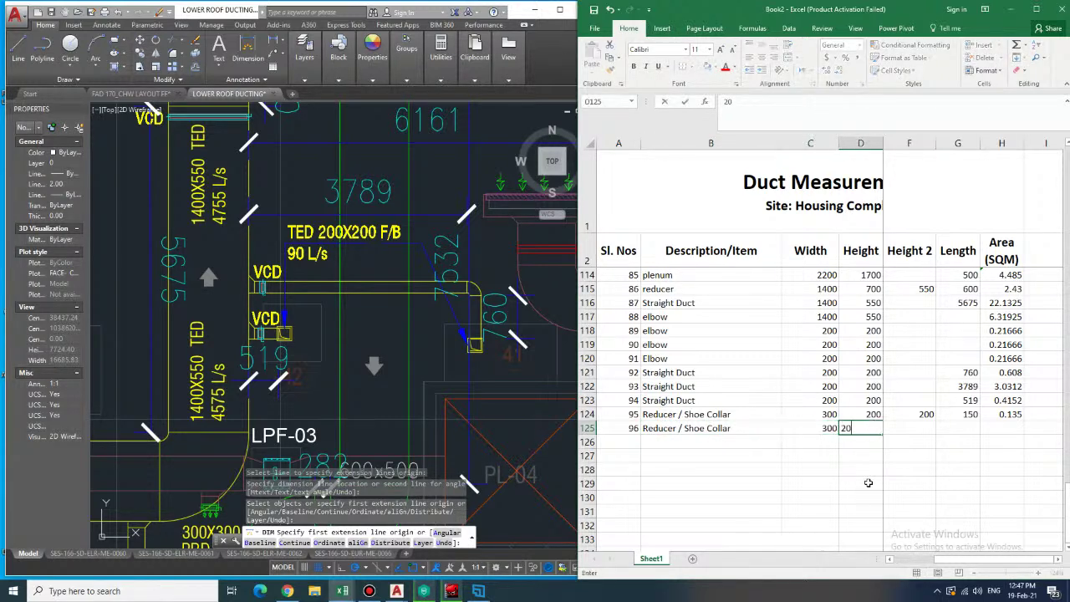
text(0)
key(Tab)
text(200)
key(Tab)
text(200)
key(Tab)
text(150)
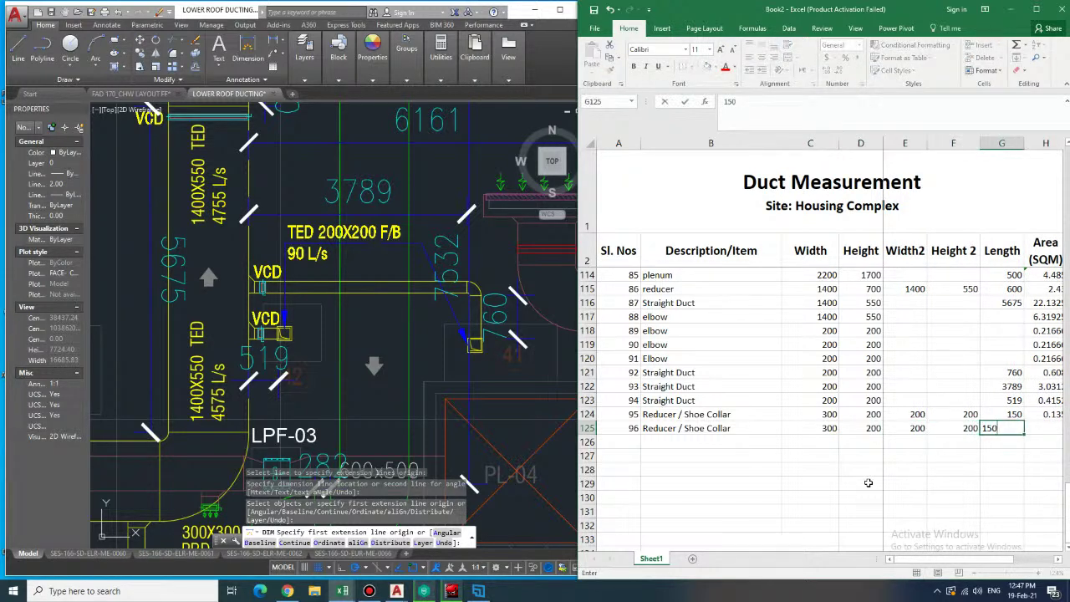
- Copy the area formula from item 95 into the area cell of item 96
key(Tab)
key(Up)
key(ctrl+c)
key(Down)
key(ctrl+v)
- Enter serial number 97 in row 126
key(Down)
key(Left)
key(Left)
key(Left)
key(Left)
key(Left)
key(Left)
key(Left)
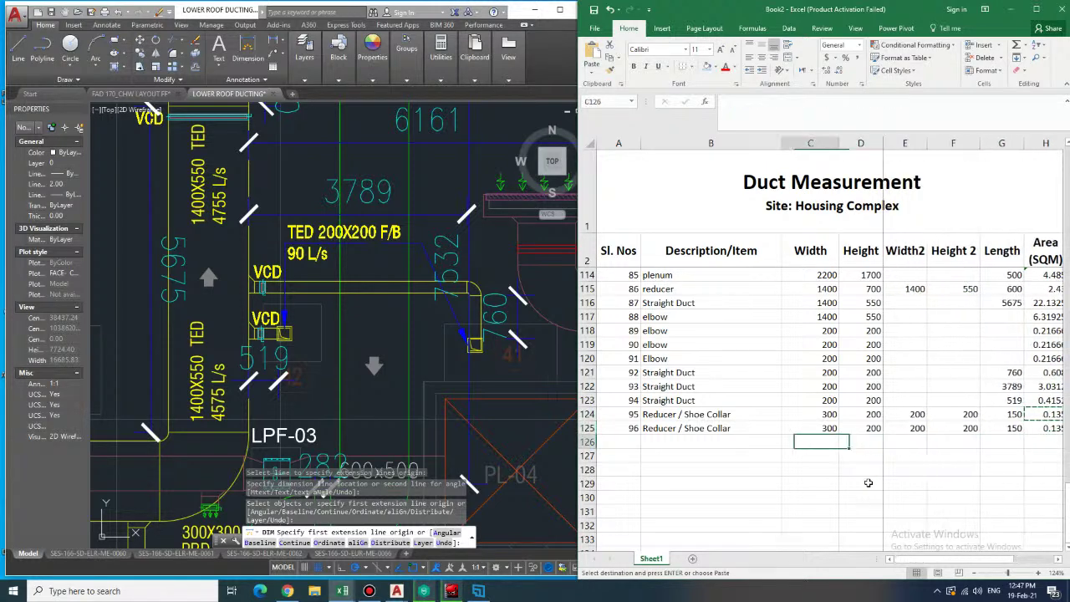
text(97)
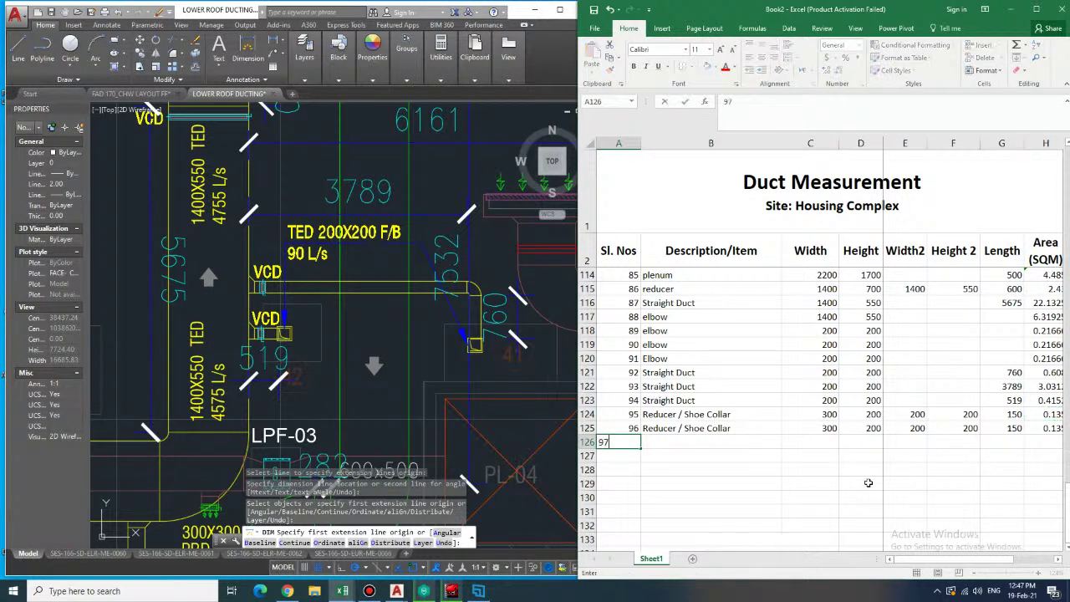
key(Tab)
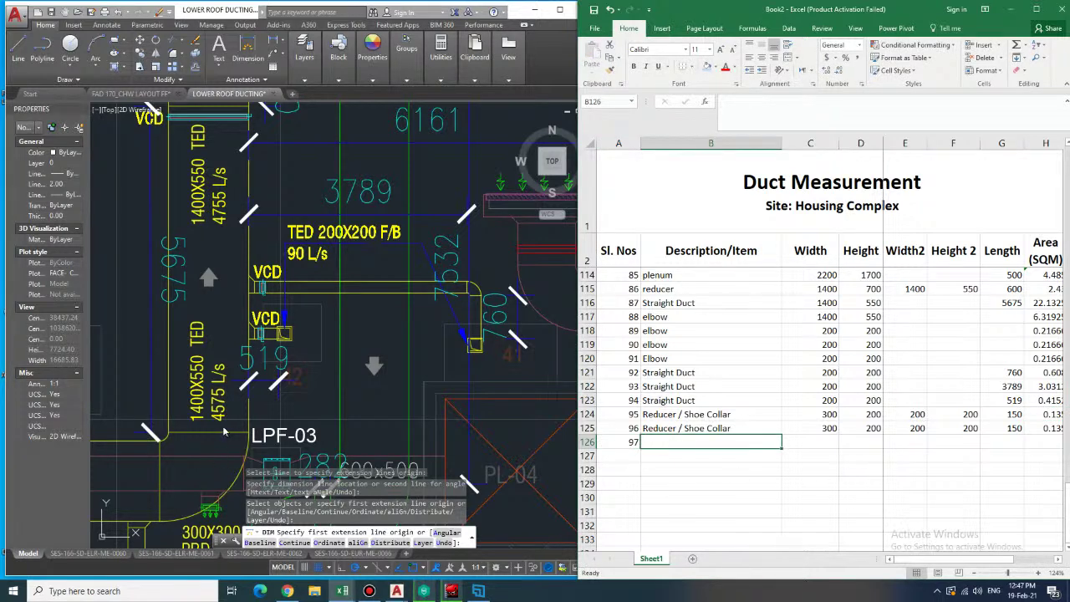
- In the AutoCAD drawing, dimension the length of the horizontal 1400X550 TED duct between the elbow and the reducer
click(165, 428)
mouse_move(166, 428)
middle_down()
mouse_move(253, 355)
mouse_move(259, 334)
mouse_move(213, 350)
mouse_move(242, 314)
mouse_move(367, 246)
mouse_move(356, 260)
mouse_move(371, 296)
mouse_move(347, 292)
mouse_move(318, 211)
mouse_move(261, 239)
mouse_move(232, 220)
mouse_move(305, 280)
mouse_move(318, 329)
middle_up()
scroll(358, 258, down, 2)
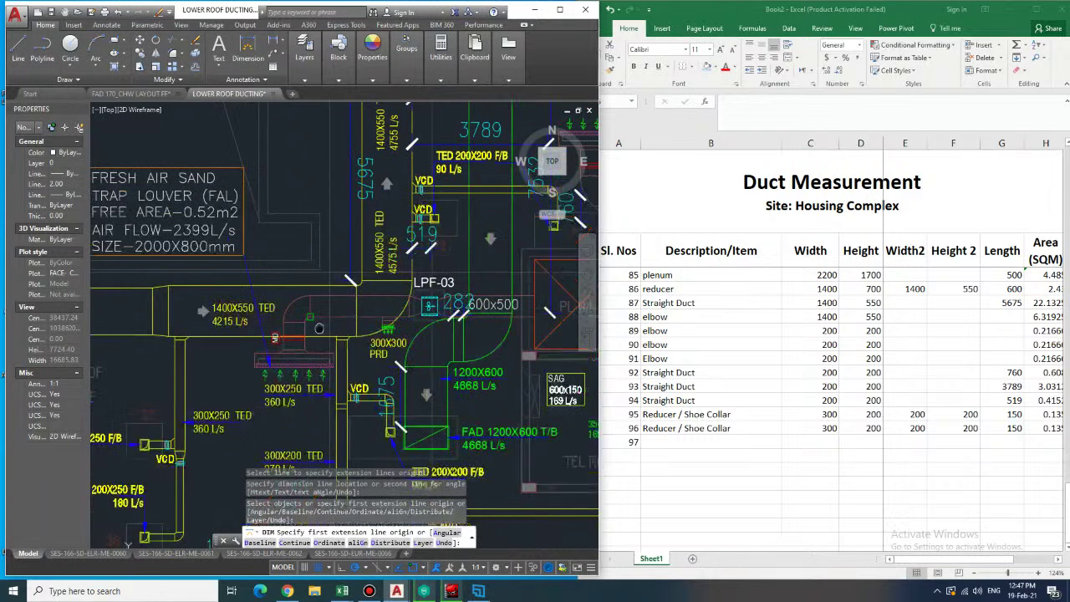
middle_drag(319, 328, 327, 346)
key(Return)
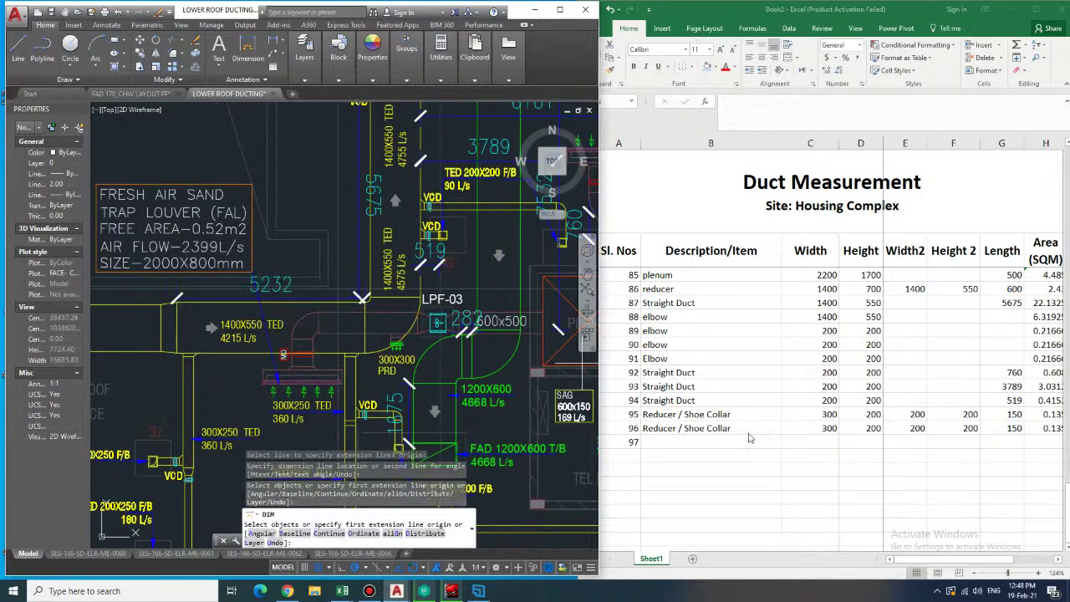
- In the Excel sheet, describe item 97 as Straight Duct with width 1400, height 550 and length 5232
click(740, 441)
text(S)
key(Tab)
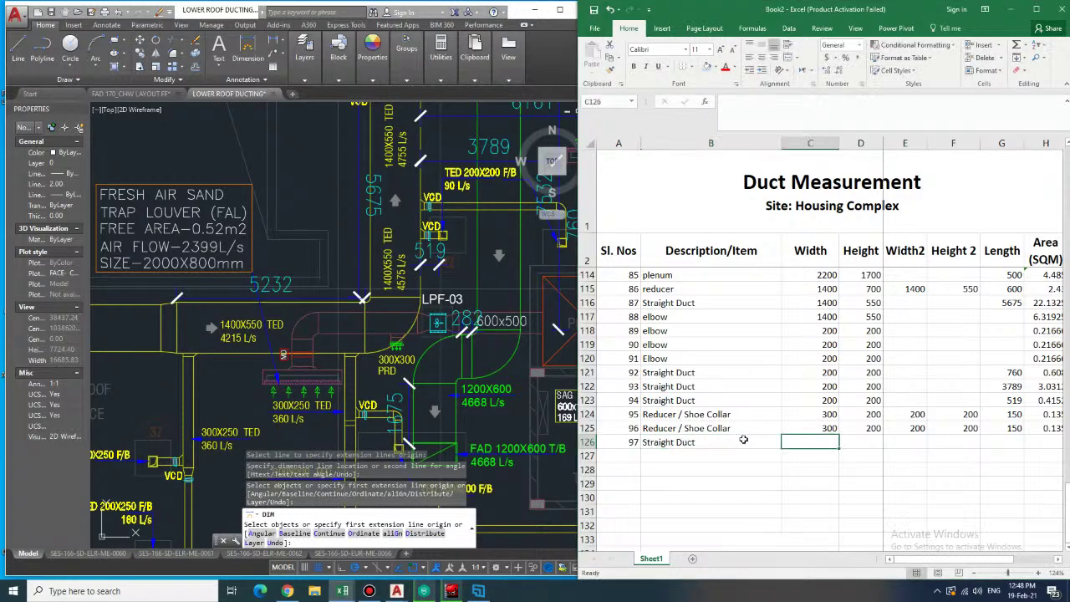
text(1400)
key(Tab)
text(55)
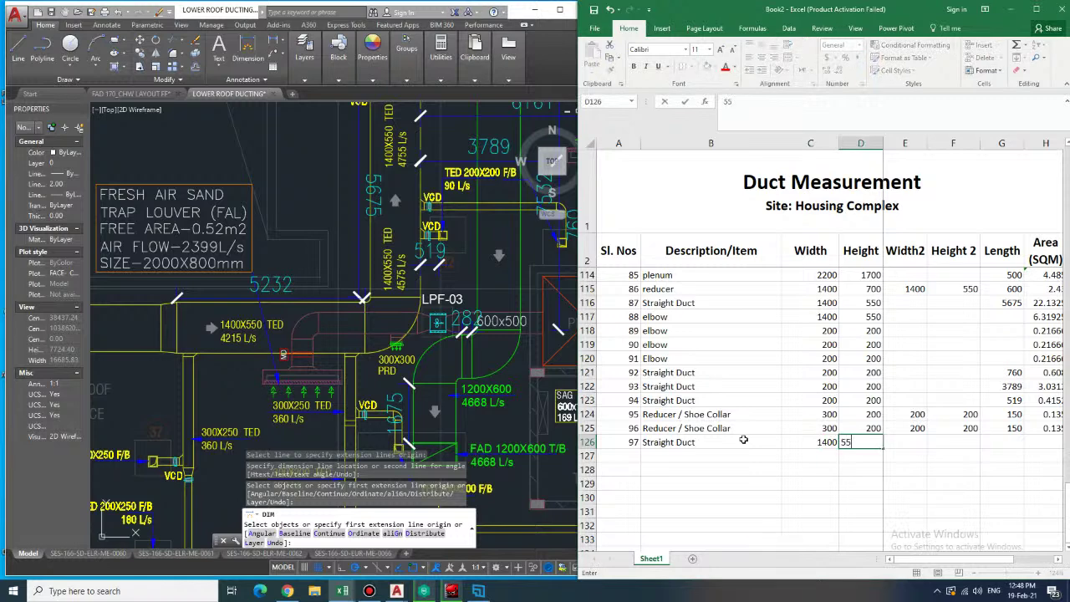
text(0)
key(Tab)
key(Tab)
key(Tab)
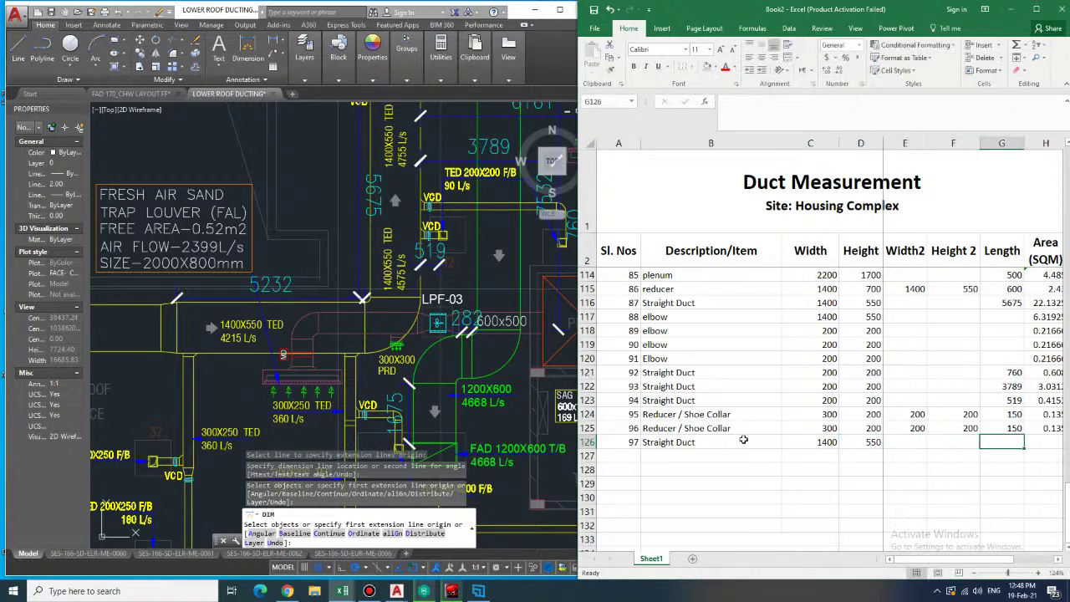
text(52)
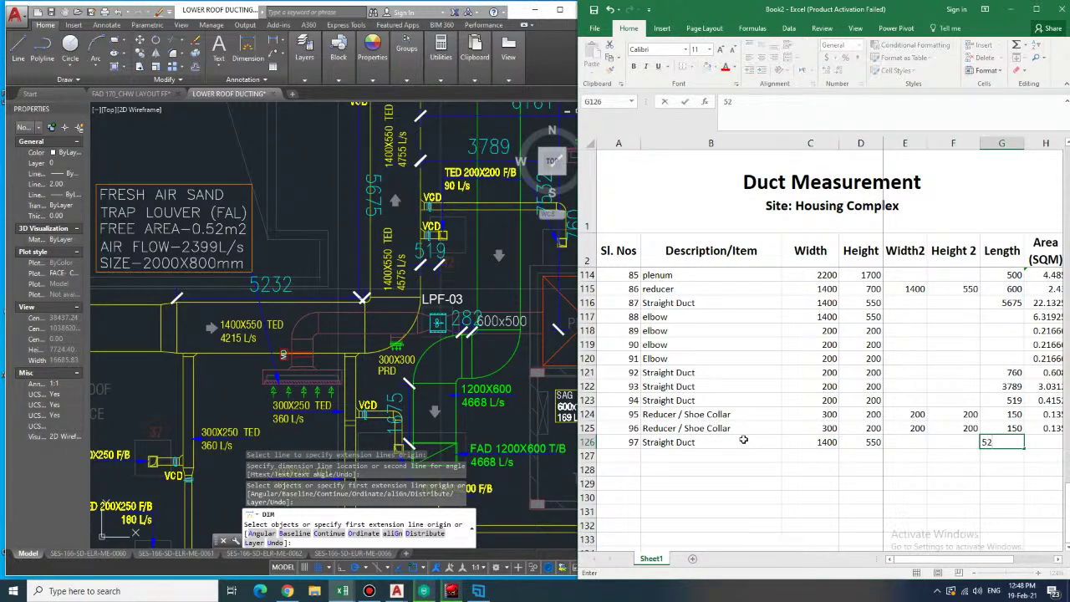
- Copy the straight duct area formula from item 93 into the area cell of item 97
key(Tab)
key(Up)
key(Up)
key(Up)
key(Up)
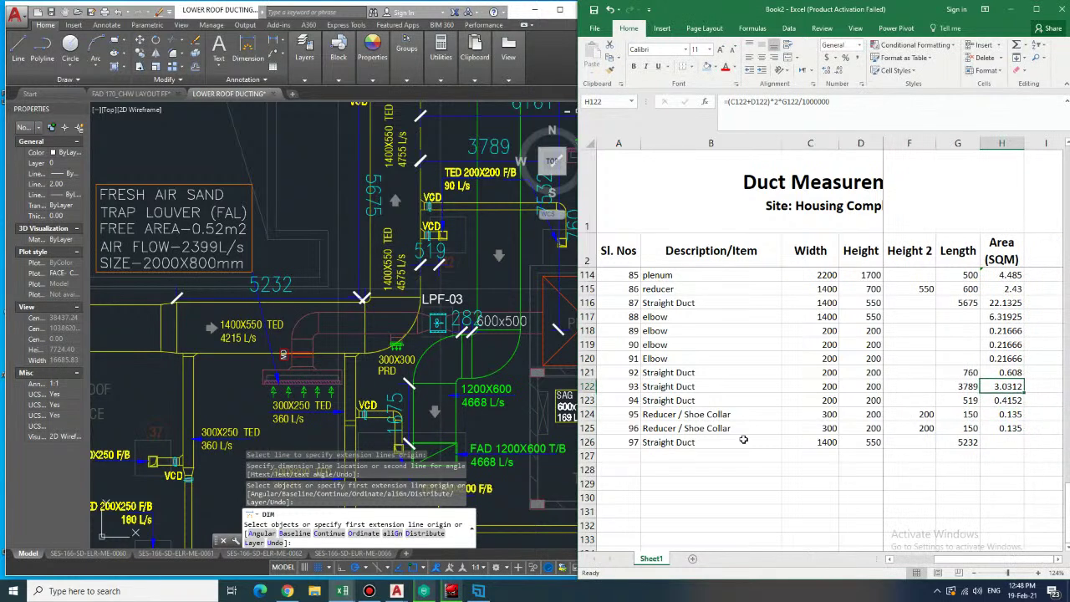
key(ctrl+c)
key(Left)
key(Left)
key(Down)
key(Down)
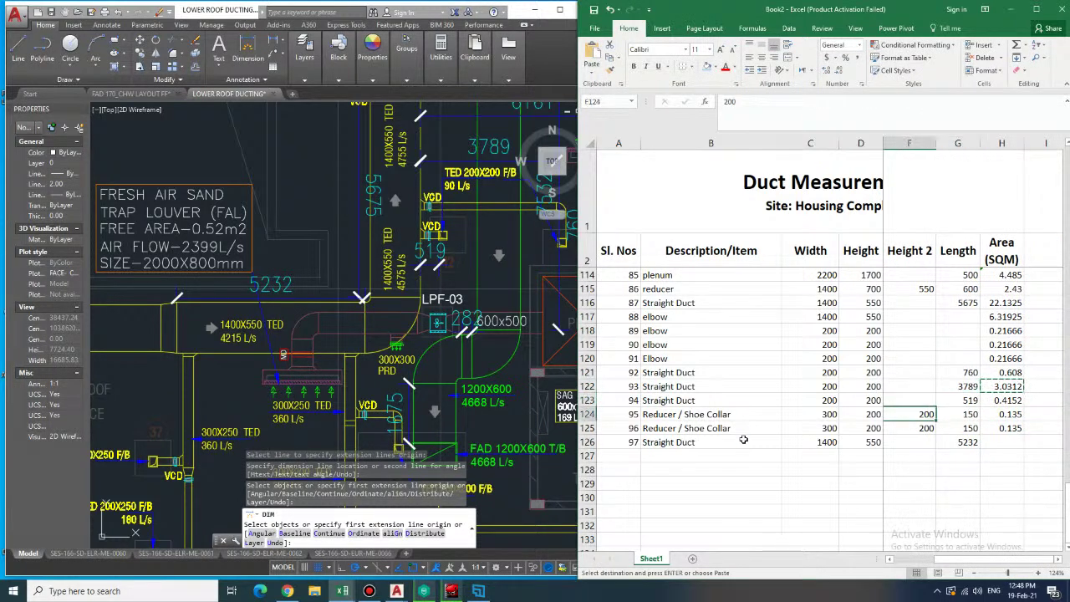
key(Right)
key(Right)
key(Down)
key(Down)
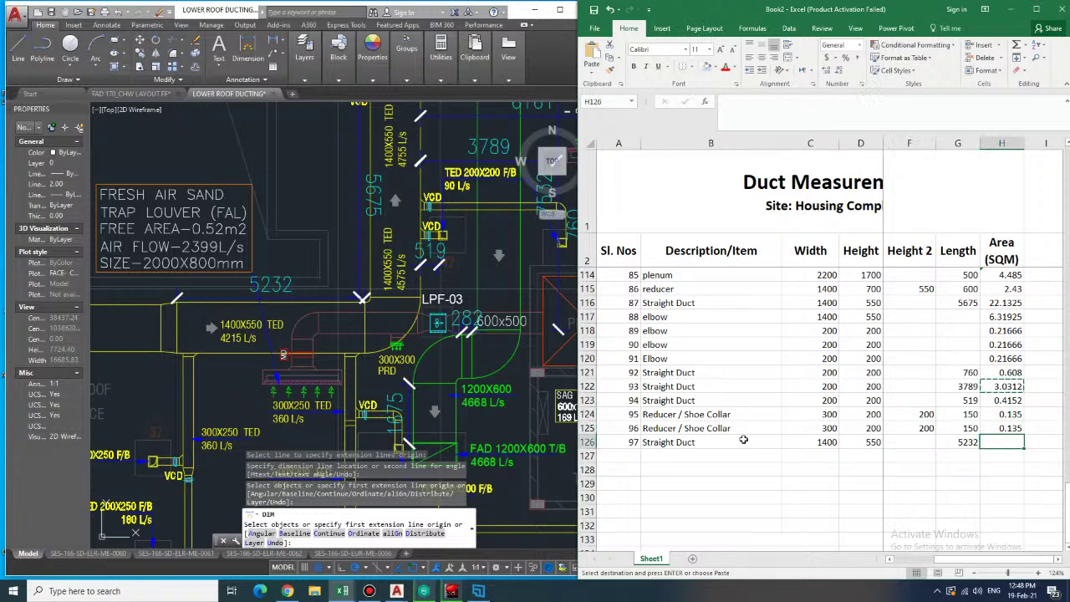
key(ctrl+v)
- Enter serial number 98 in row 127
key(Left)
key(Left)
key(Left)
key(Down)
key(Down)
key(Left)
key(Left)
key(Left)
key(Left)
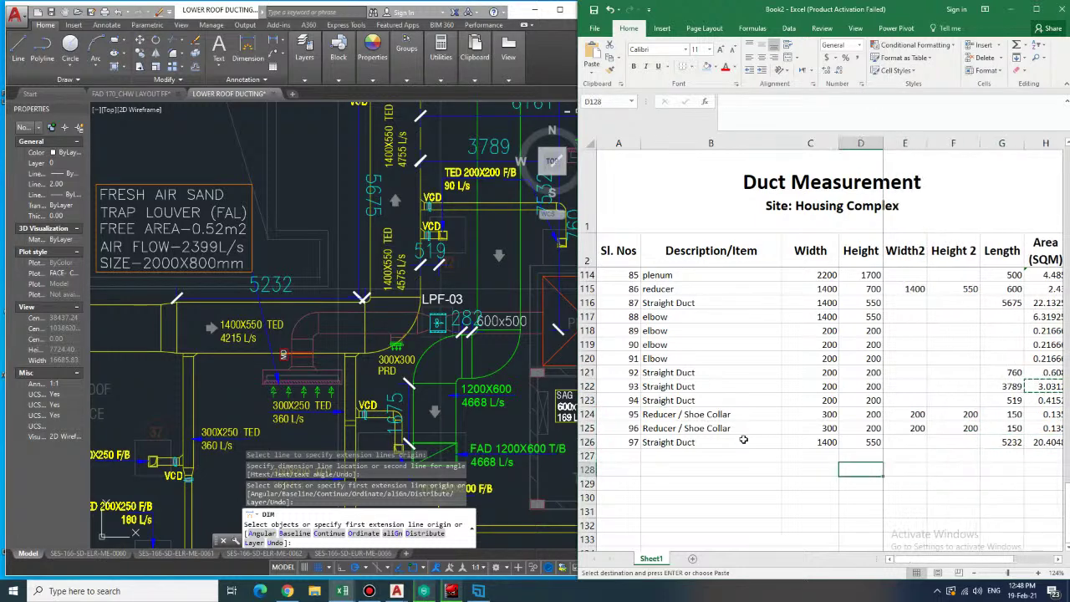
key(Up)
text(98)
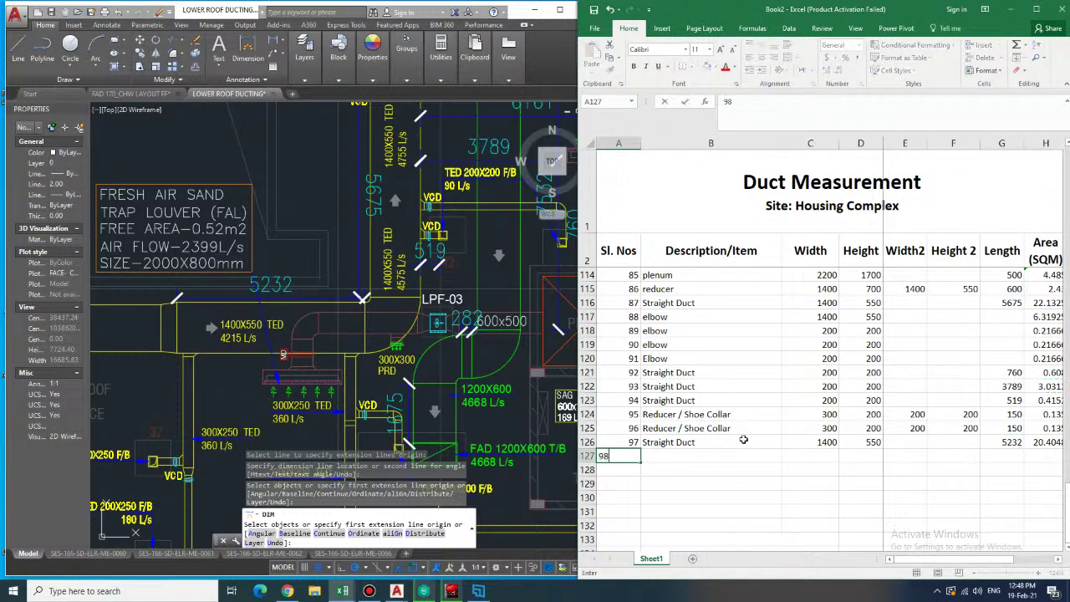
key(Tab)
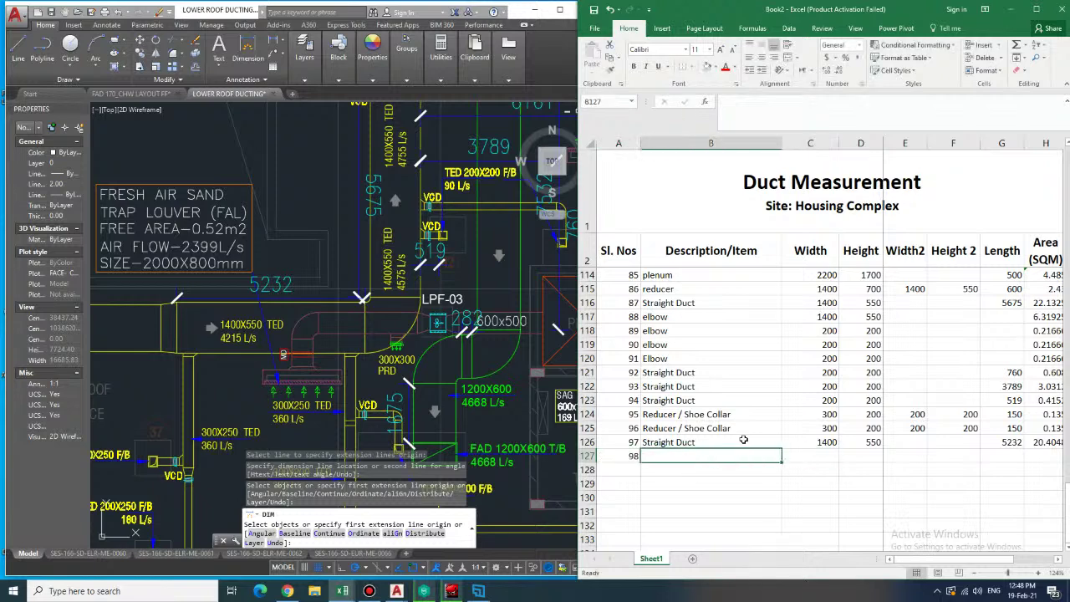
- In the AutoCAD drawing, examine the elbows on the TED branch ducts serving outlets 38, 39 and 40
click(415, 410)
mouse_move(372, 427)
middle_down()
mouse_move(341, 245)
mouse_move(334, 262)
middle_up()
scroll(368, 259, down, 3)
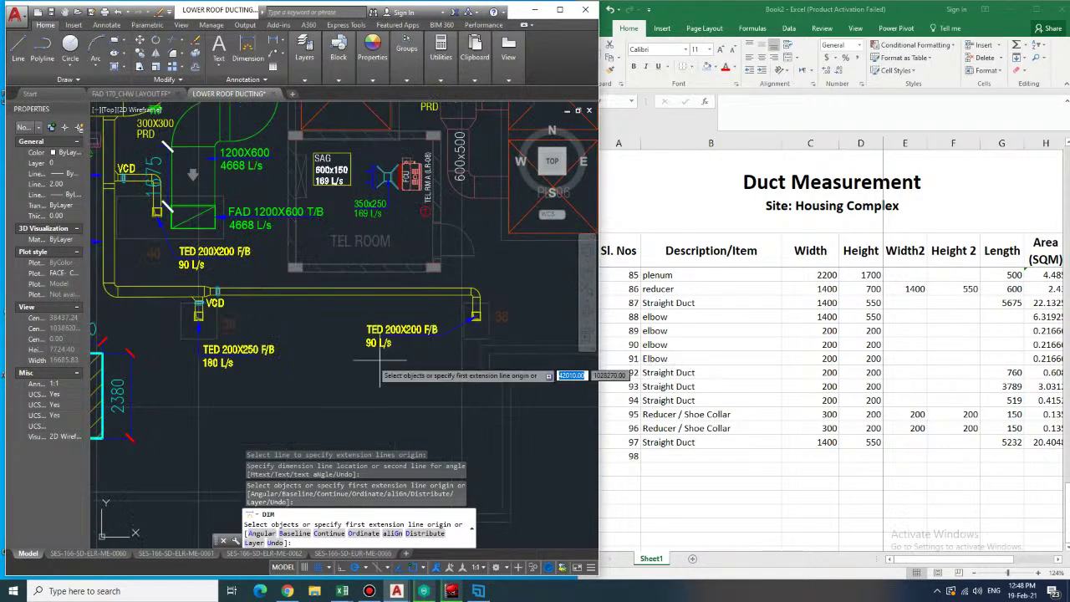
scroll(345, 341, up, 2)
middle_drag(301, 374, 336, 383)
middle_drag(238, 218, 276, 241)
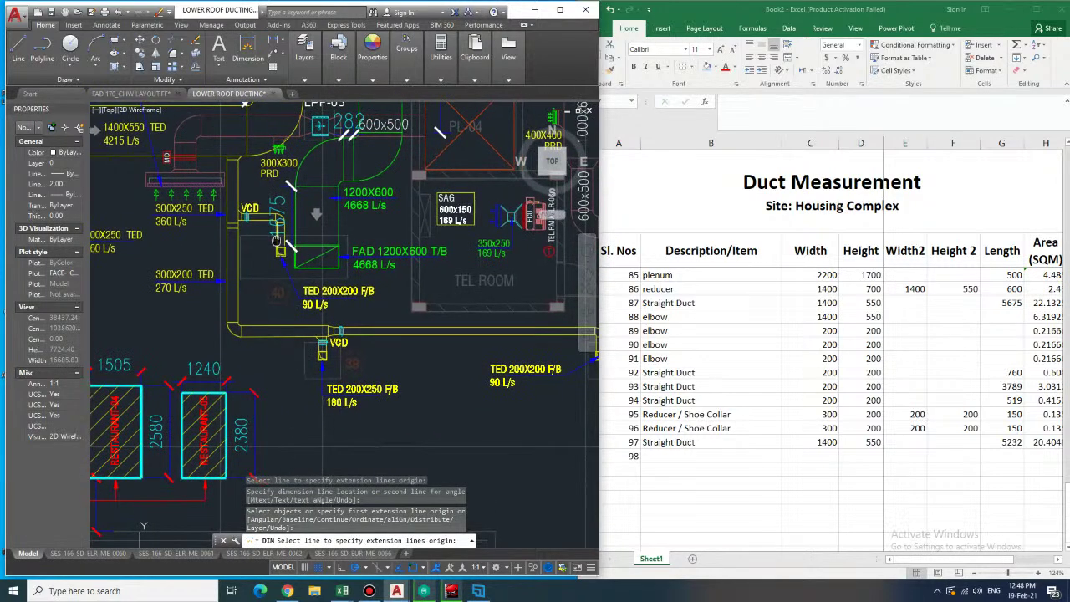
middle_drag(282, 248, 230, 233)
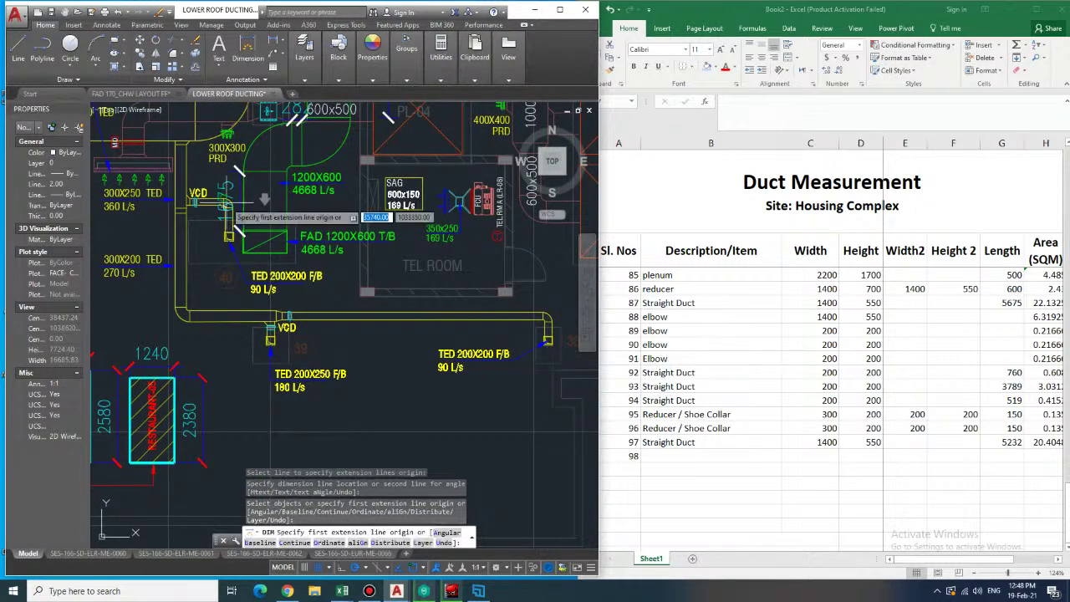
- In the Excel sheet, describe item 98 as elbow with width 200 and height 200
click(716, 454)
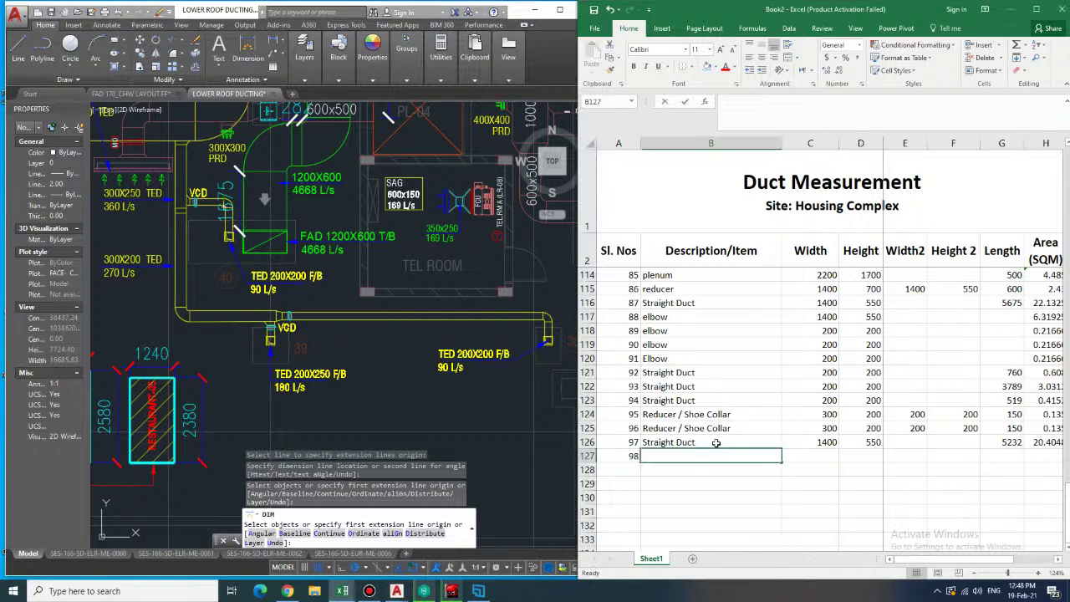
text(elbow)
key(Tab)
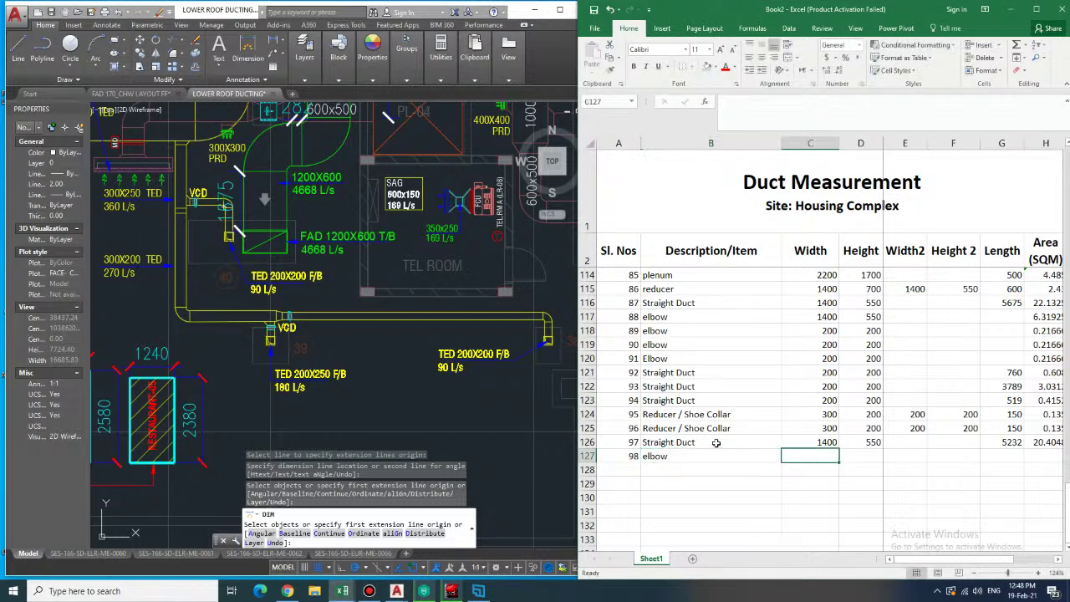
text(200)
key(Tab)
text(200)
key(Return)
- Add item 99 in row 128 as Elbow with width 200 and height 200
key(Left)
text(99)
key(Tab)
text(el)
key(Tab)
text(200)
key(Tab)
text(200)
key(Return)
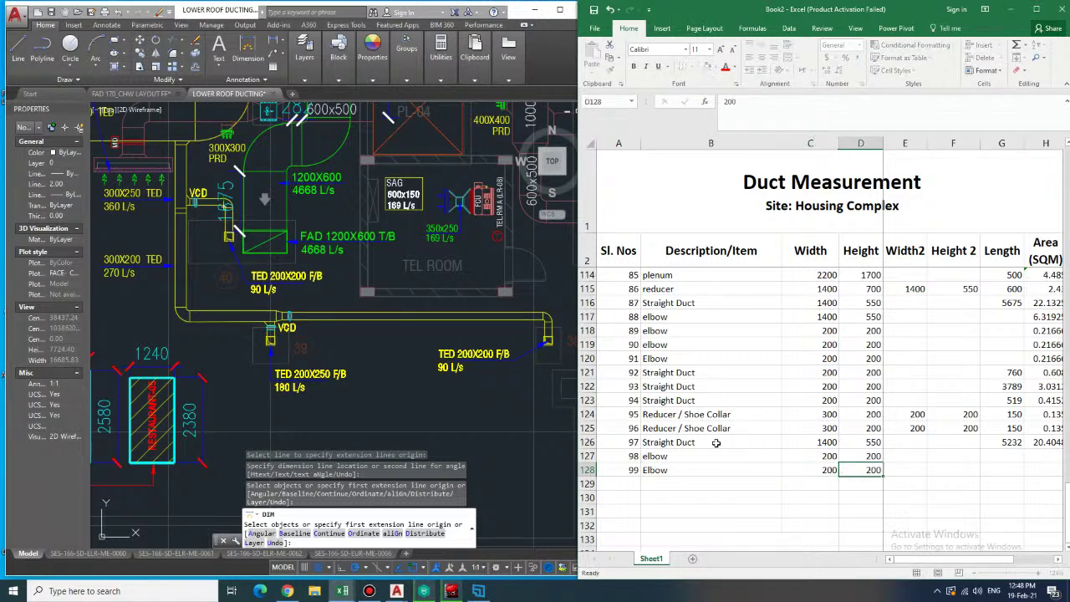
- Add item 100 in row 129 as Elbow with width 200 and height 200
text(100)
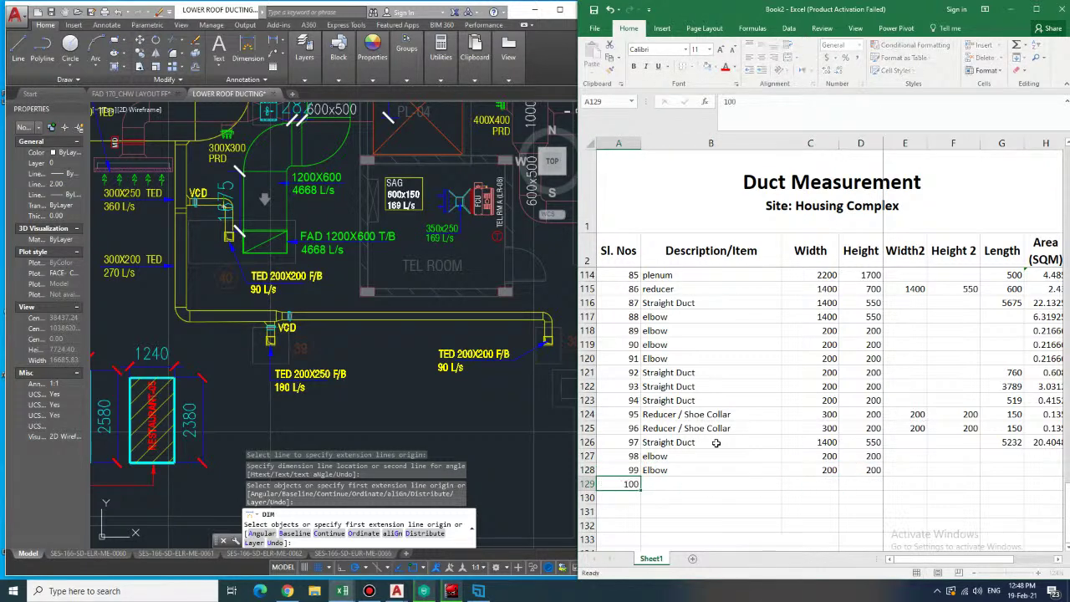
key(Tab)
text(e)
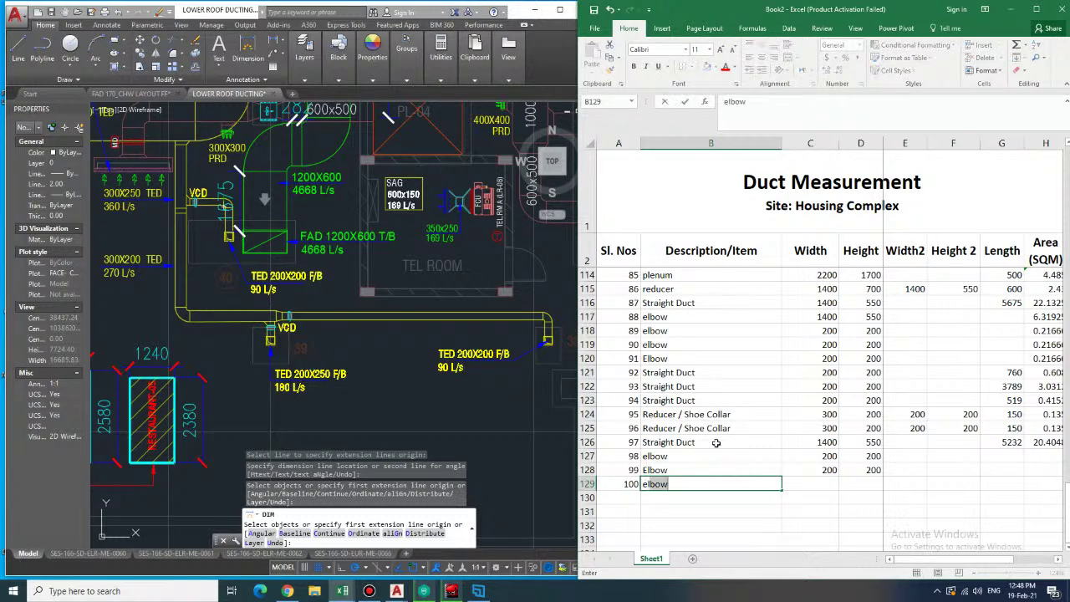
key(Tab)
text(200)
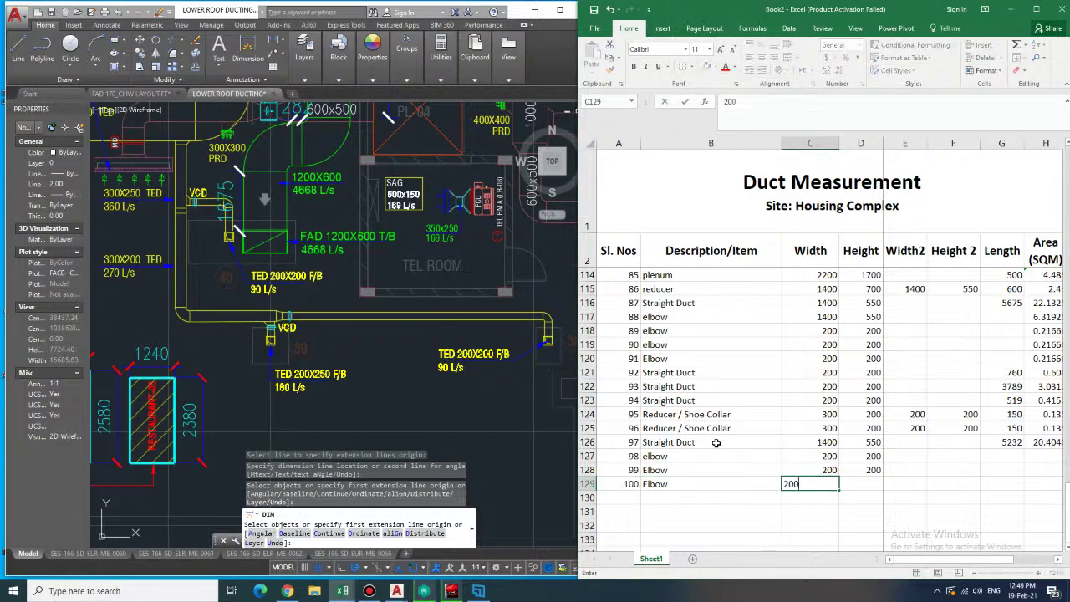
key(Tab)
text(200)
key(Return)
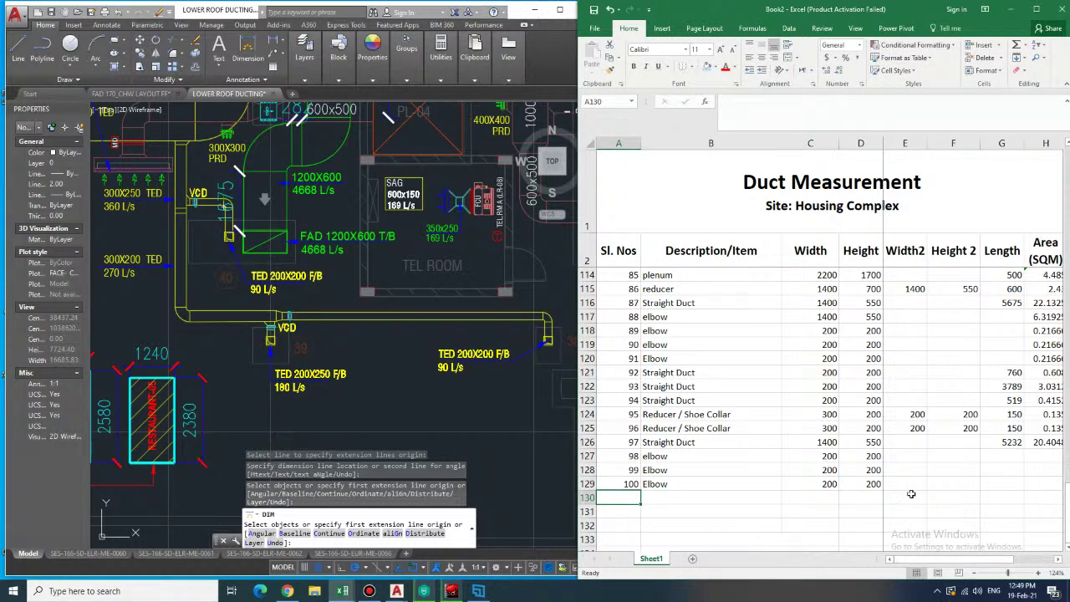
- Add item 101 in row 130 as Elbow with width 200 and height 250
text(101)
key(Tab)
text(e;)
text(l)
key(Tab)
text(200)
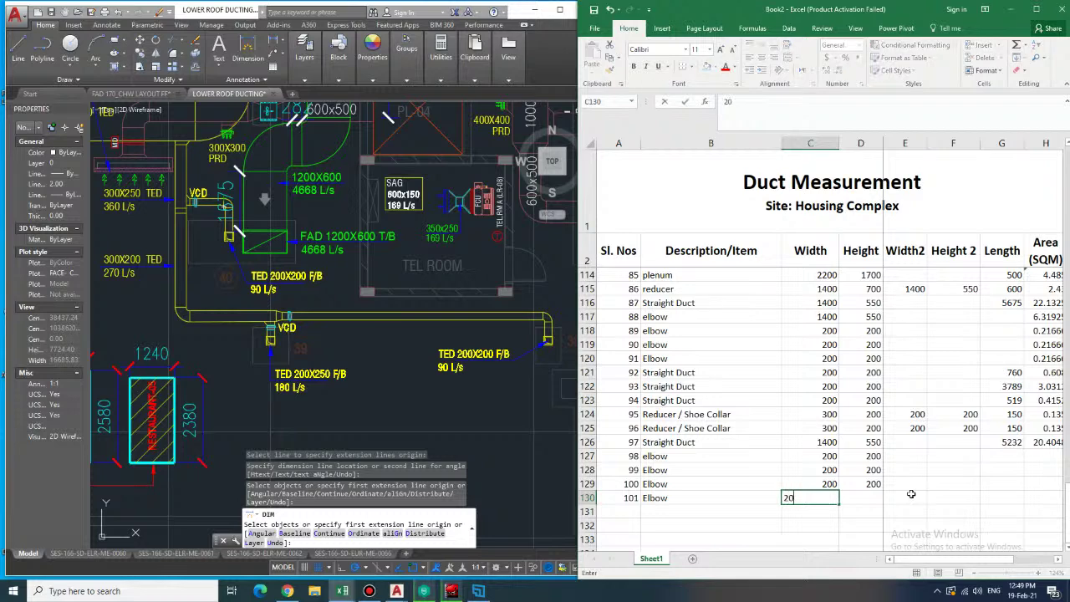
key(Tab)
text(250)
- Copy the elbow area formula from item 91 into the area cells of items 98 to 101
key(Tab)
key(Tab)
key(Tab)
key(Tab)
key(Up)
key(Up)
key(Up)
key(Up)
key(Up)
key(Up)
key(Up)
key(Up)
key(Up)
key(Up)
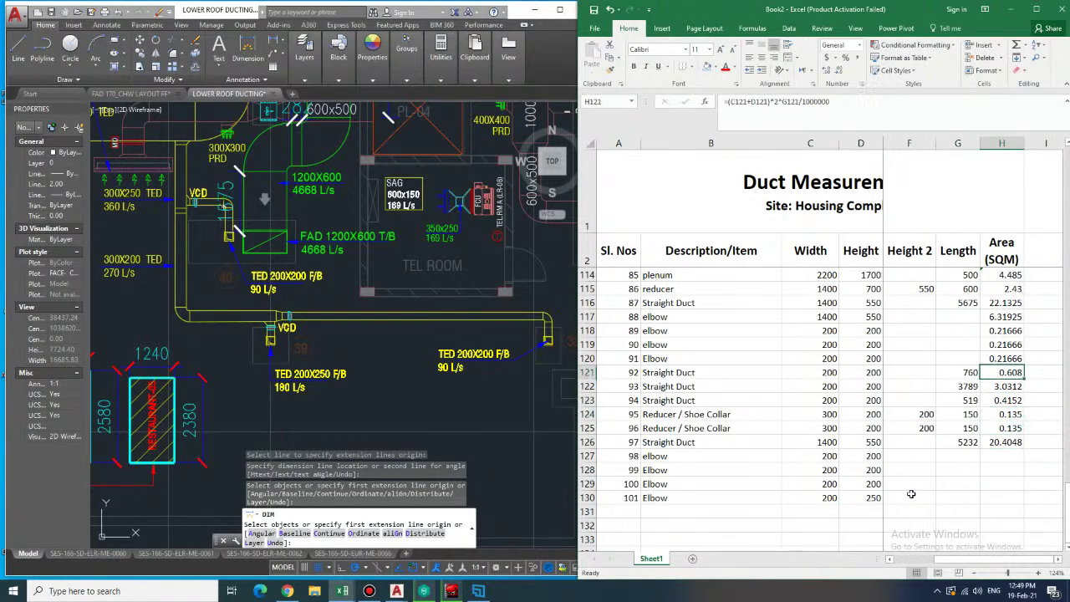
key(ctrl+c)
key(Down)
key(Down)
key(Down)
key(Down)
key(Down)
key(Down)
key(Down)
key(ctrl+v)
key(Down)
key(ctrl+v)
key(Down)
key(ctrl+v)
key(Down)
key(ctrl+v)
- Add item 102 in row 131 as Elbow with width 200 and height 200
key(Down)
key(Left)
key(Left)
key(Left)
key(Left)
key(Left)
key(Left)
key(Left)
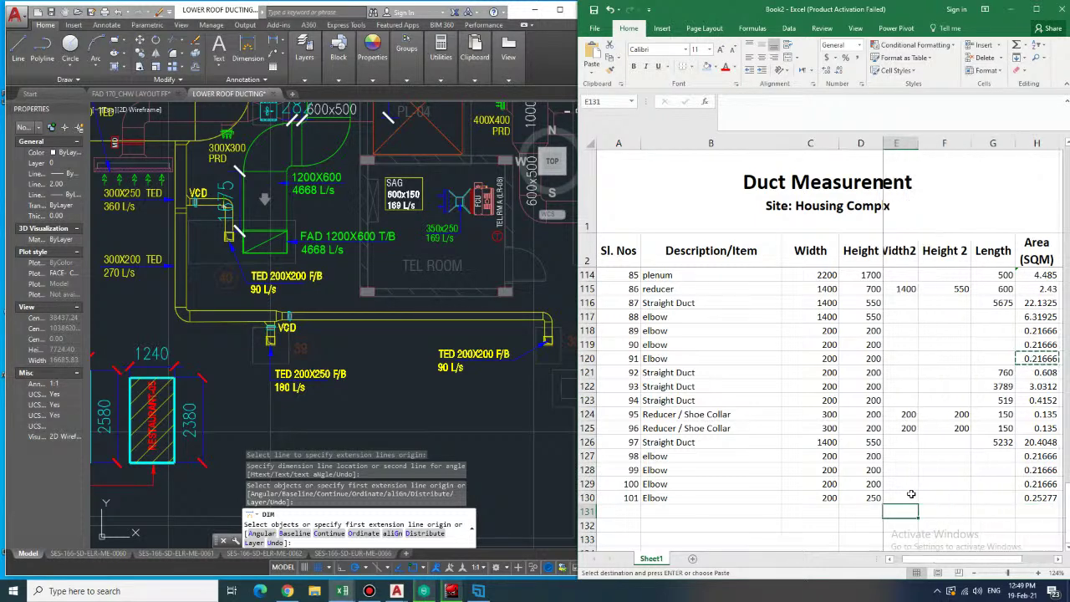
text(102)
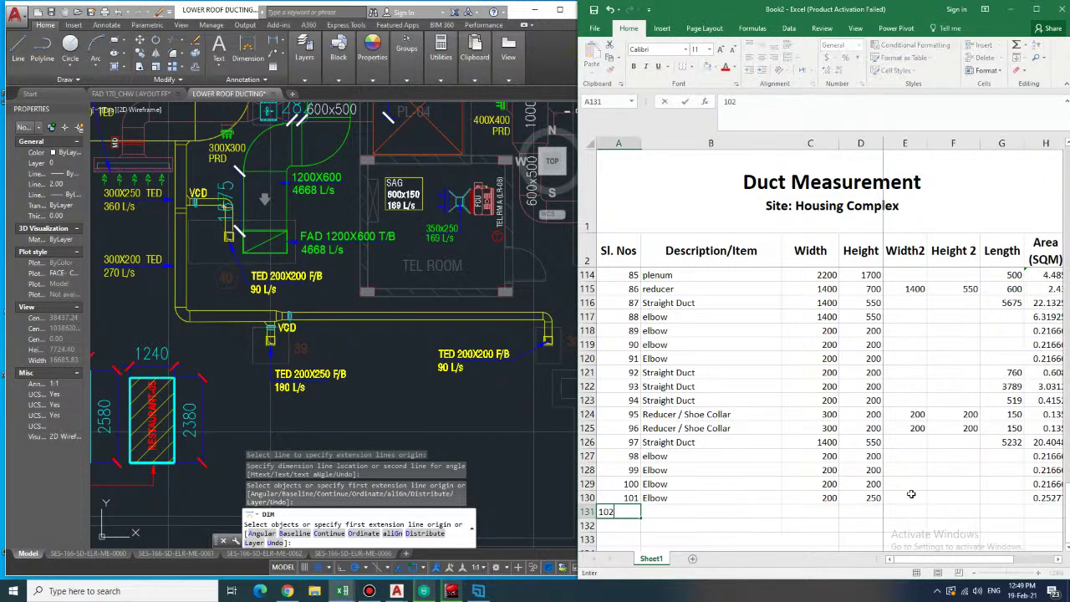
key(Tab)
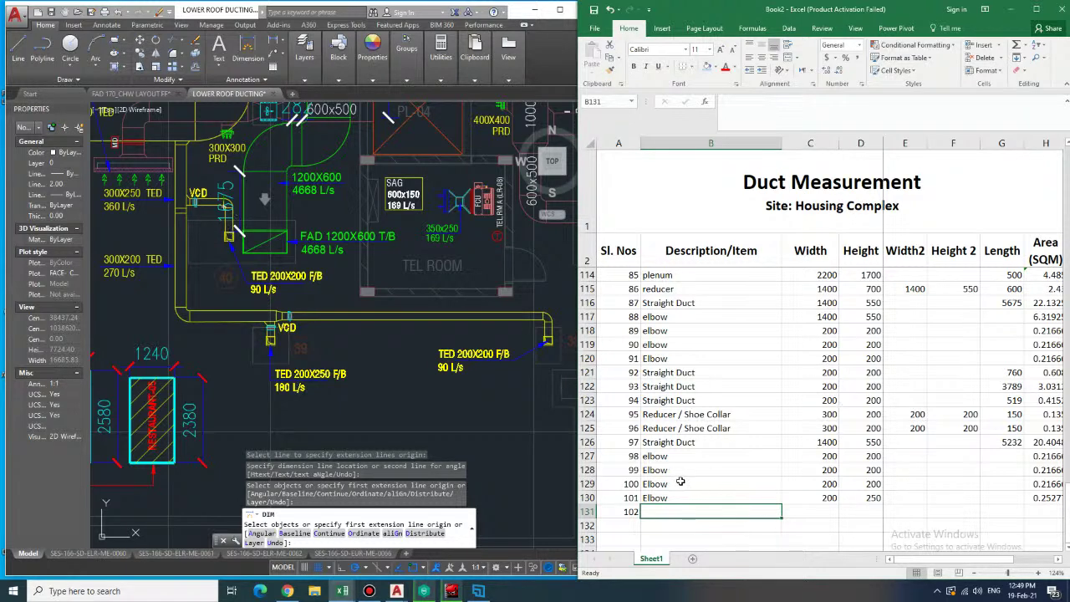
text(Elbow)
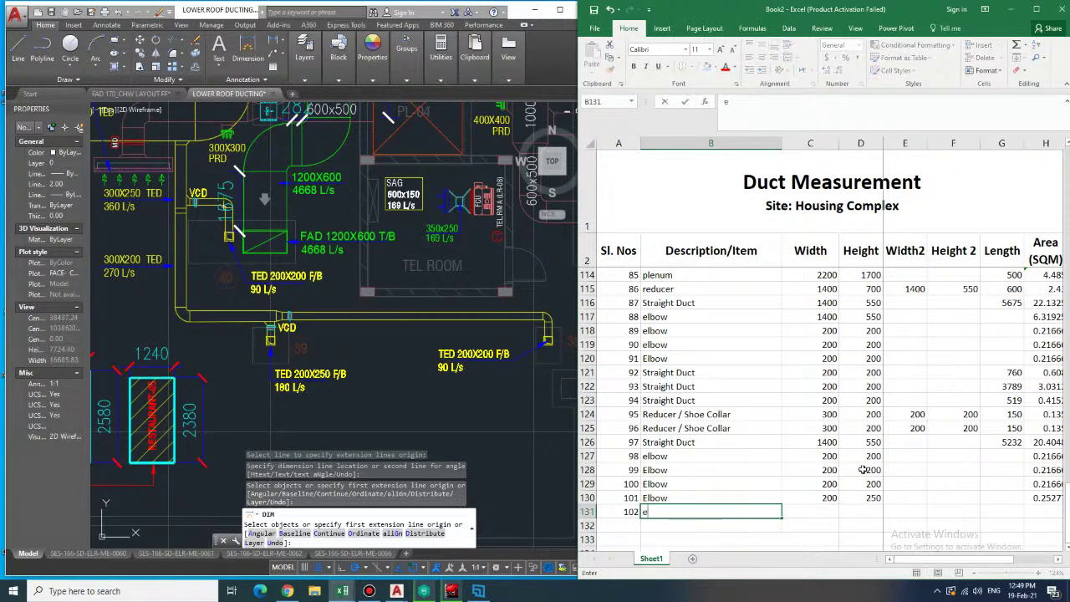
key(Tab)
text(200)
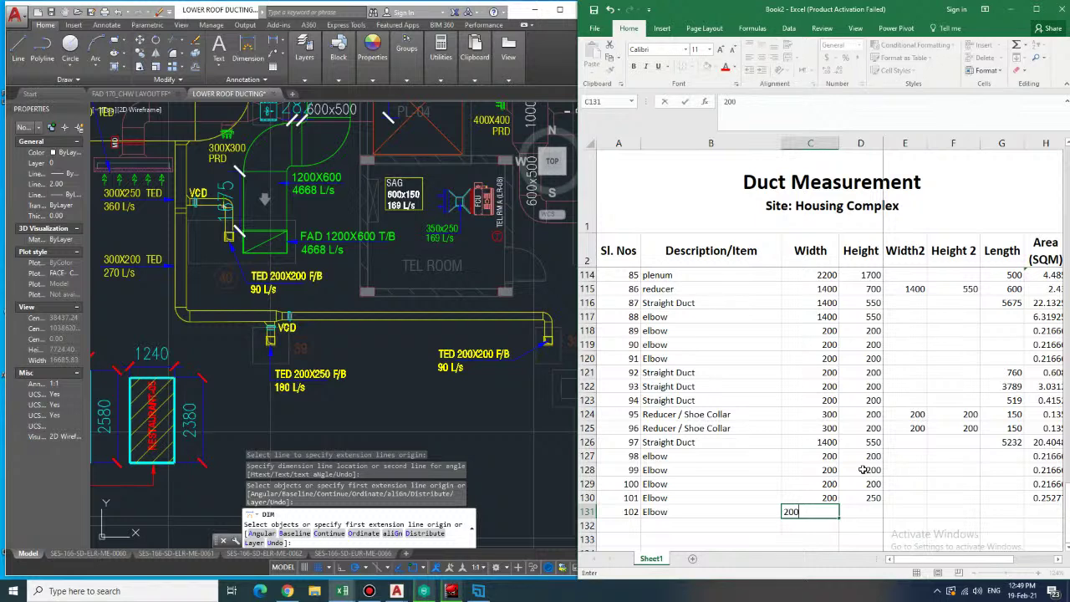
key(Tab)
text(200)
key(Tab)
key(Tab)
key(Tab)
key(Tab)
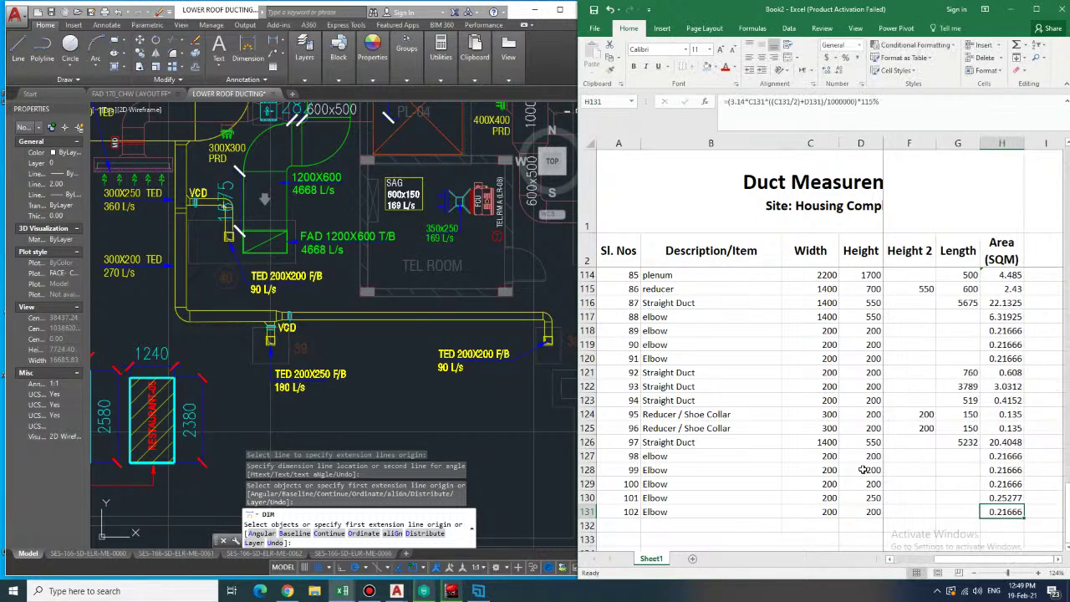
key(Return)
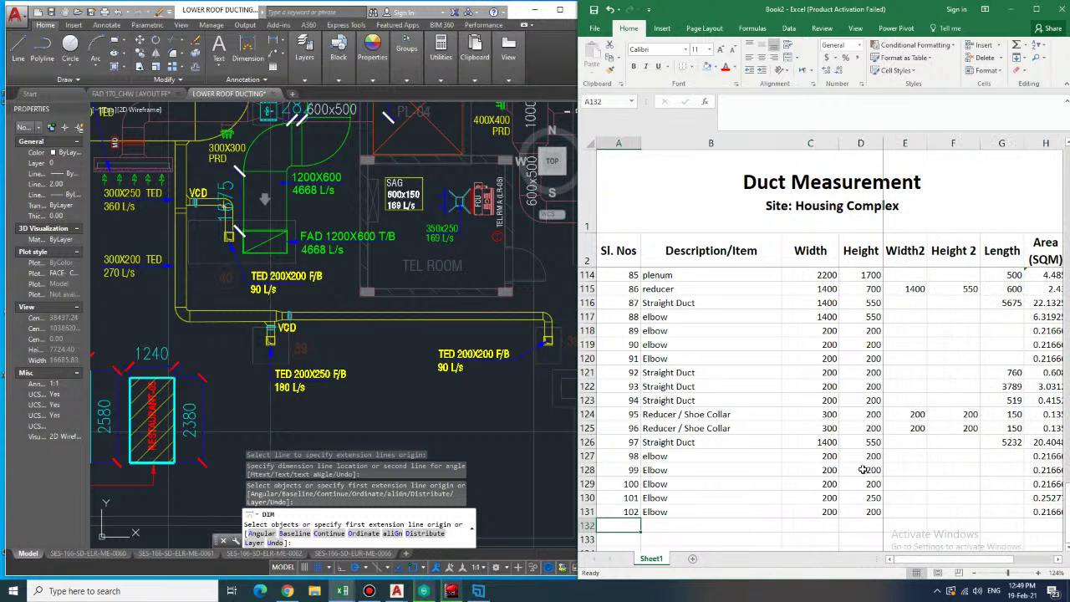
- Enter serial number 103 in row 132
text(2)
text(103)
key(Tab)
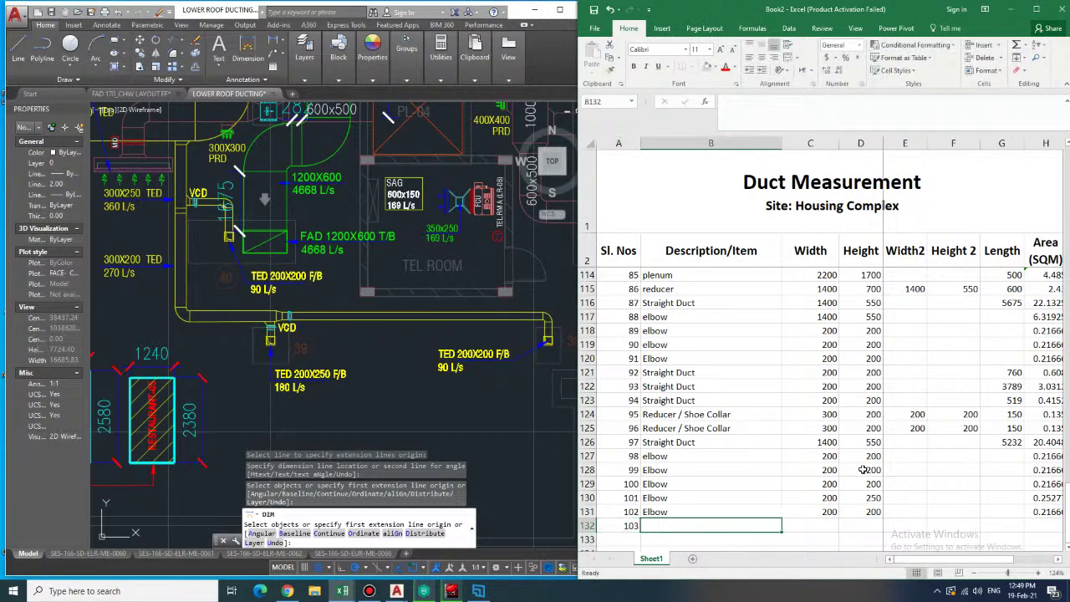
click(404, 324)
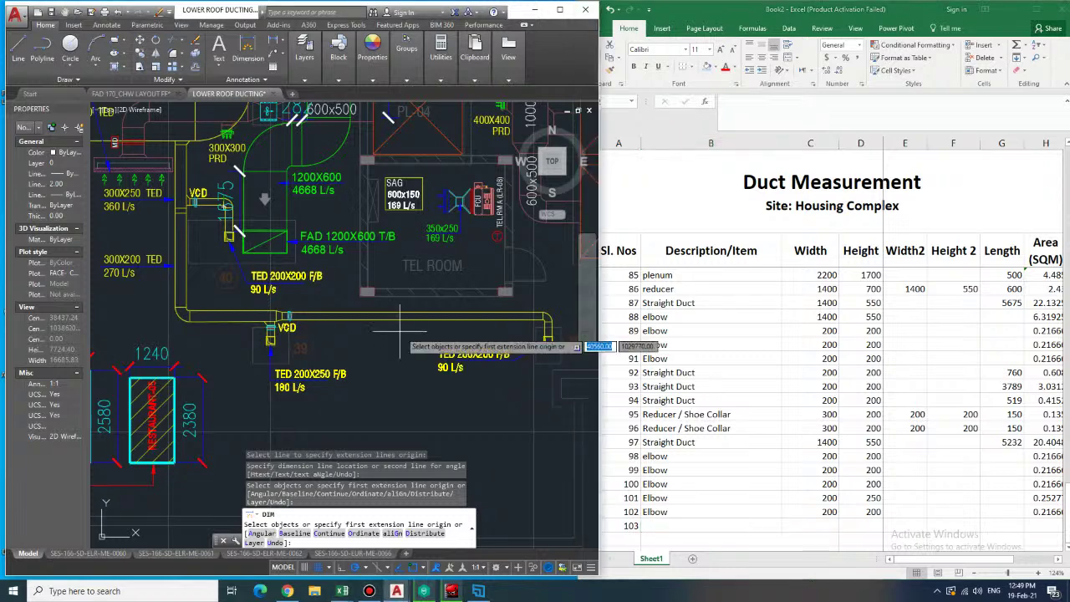
middle_drag(573, 328, 510, 325)
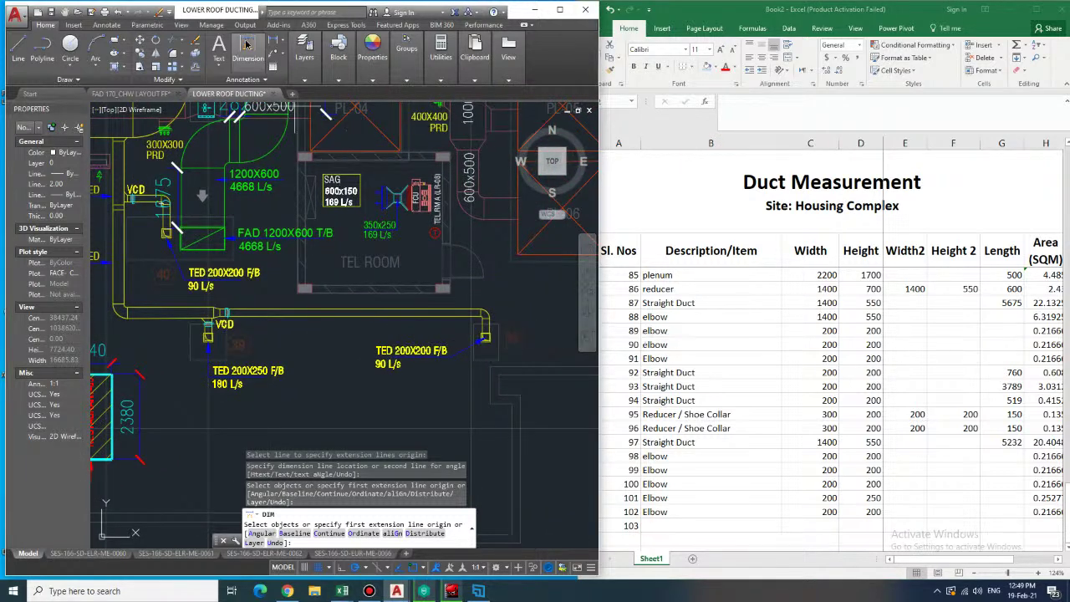
click(246, 44)
scroll(518, 330, up, 4)
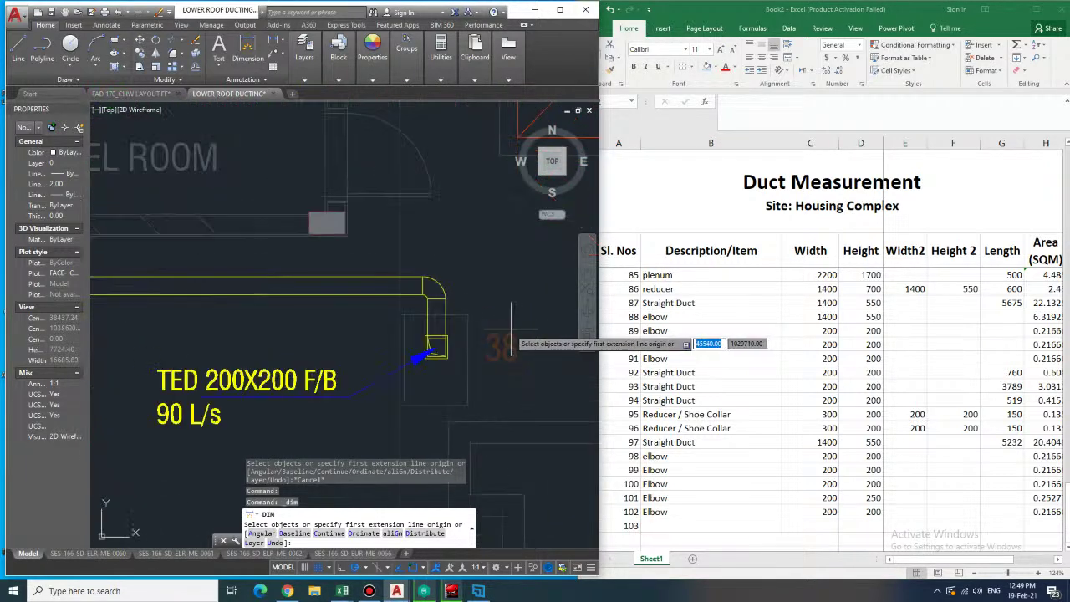
click(447, 322)
click(508, 328)
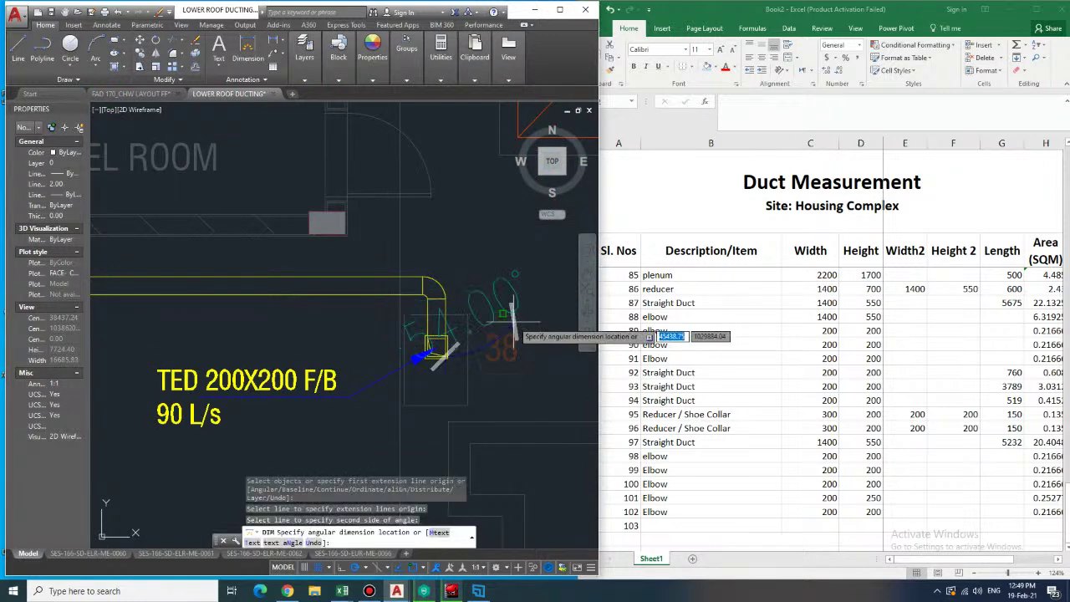
key(ctrl+z)
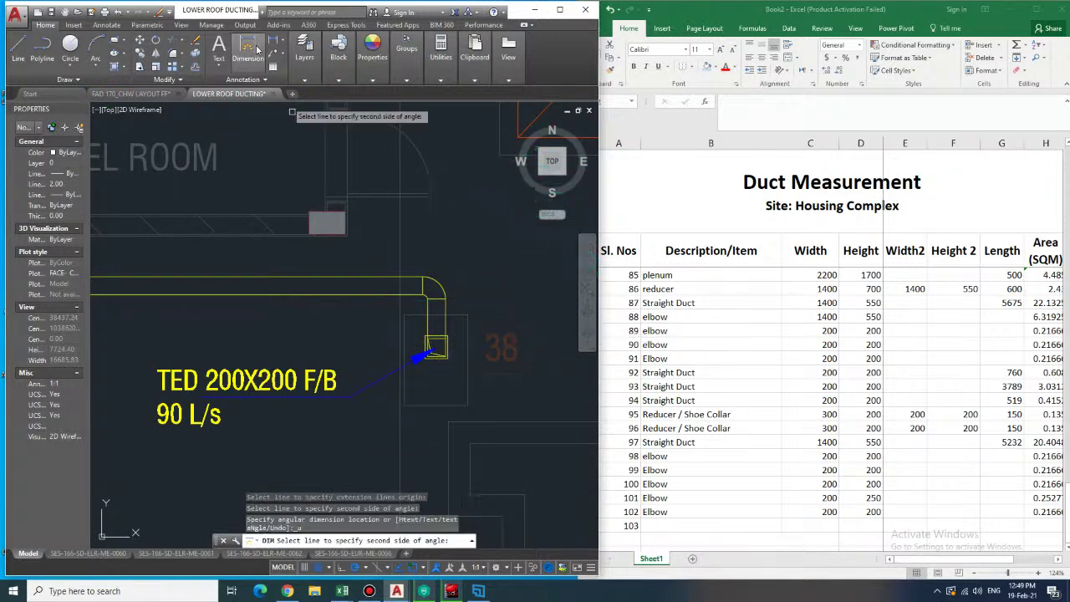
- In the AutoCAD drawing, dimension the short vertical drop and the long horizontal run of the 200X200 TED duct leading to outlet 38
click(251, 47)
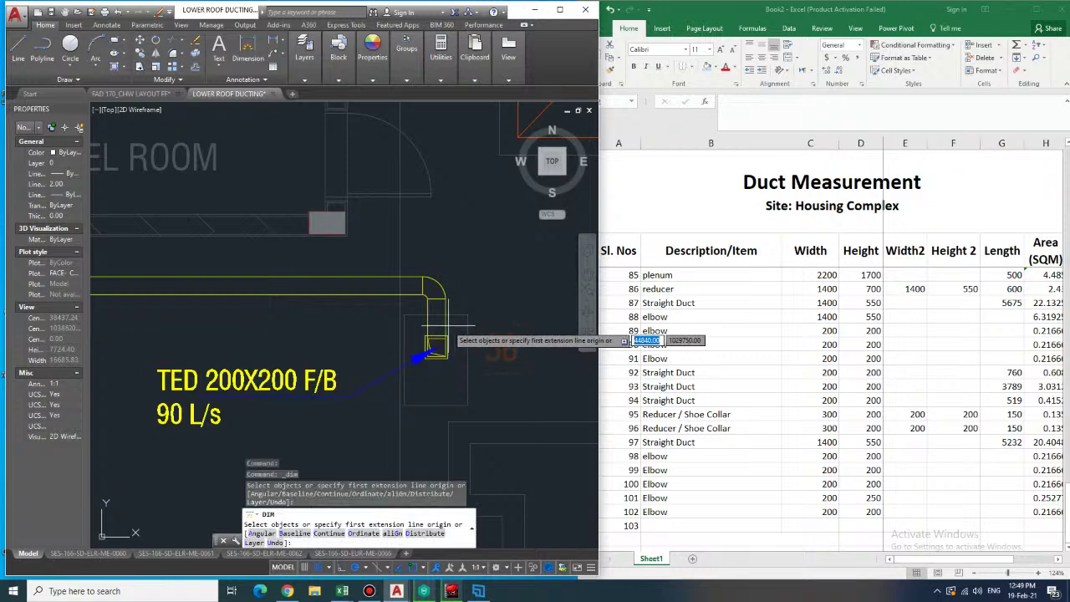
click(445, 326)
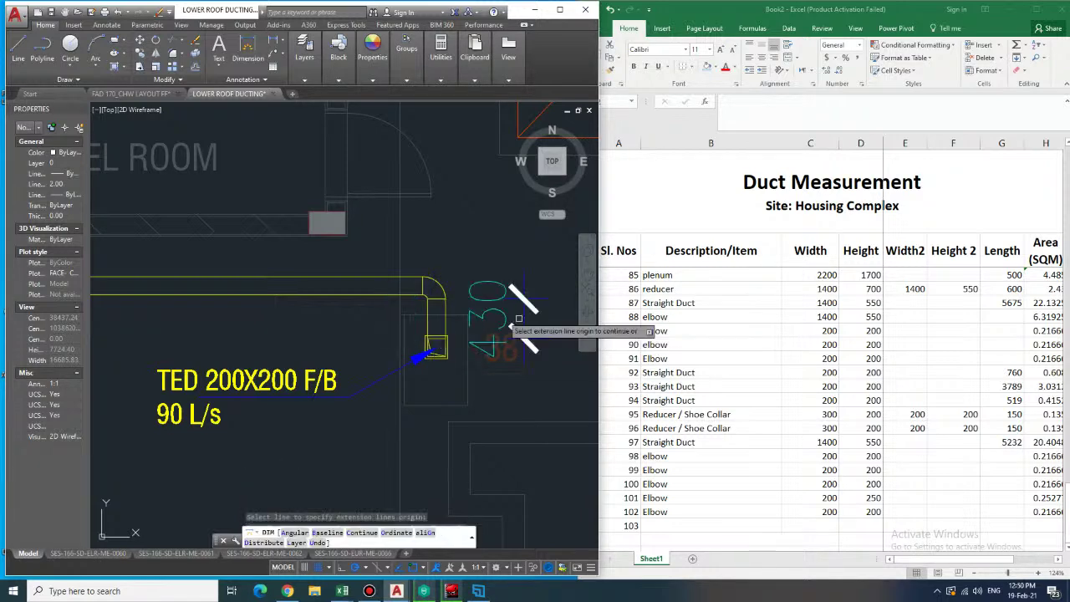
click(388, 277)
click(386, 266)
- Dimension the length of the short reducer beside the VCD above outlet 39 on the TED duct
middle_drag(386, 257, 555, 271)
scroll(468, 268, down, 2)
middle_drag(468, 270, 432, 274)
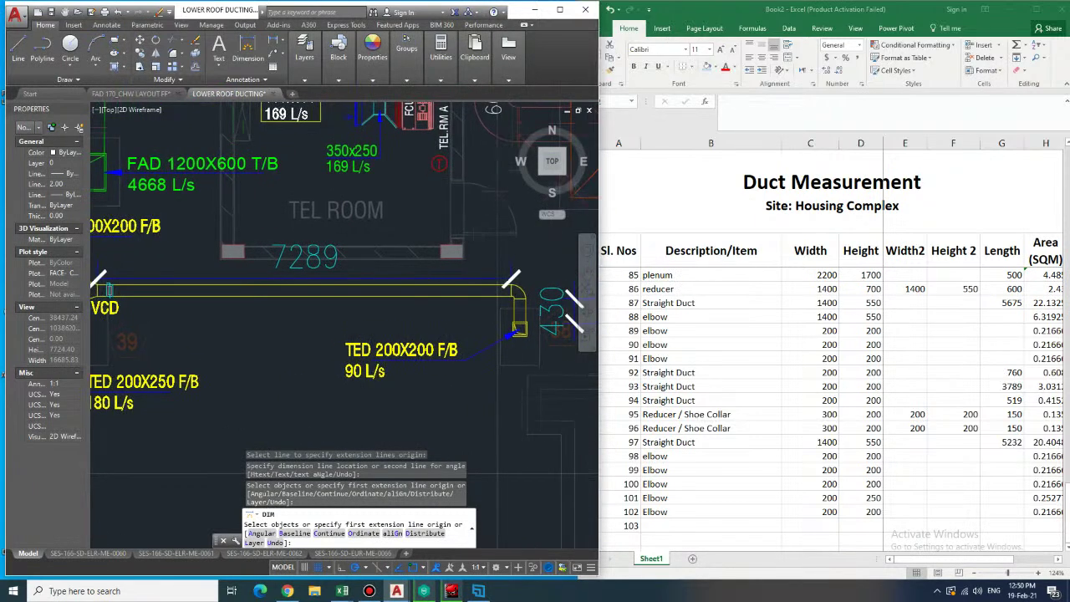
middle_drag(226, 294, 327, 286)
click(199, 288)
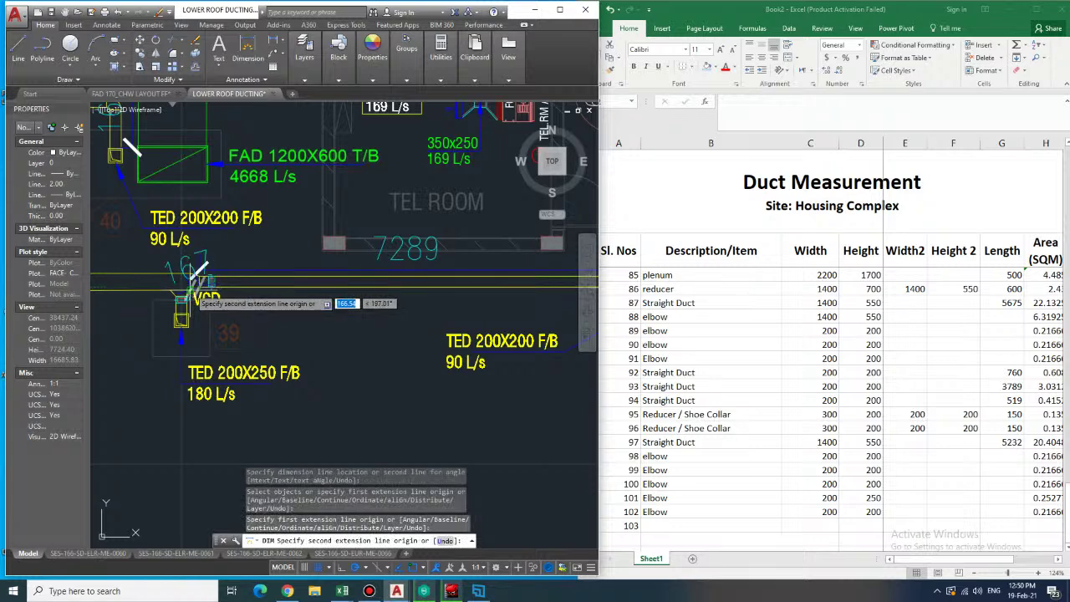
click(198, 285)
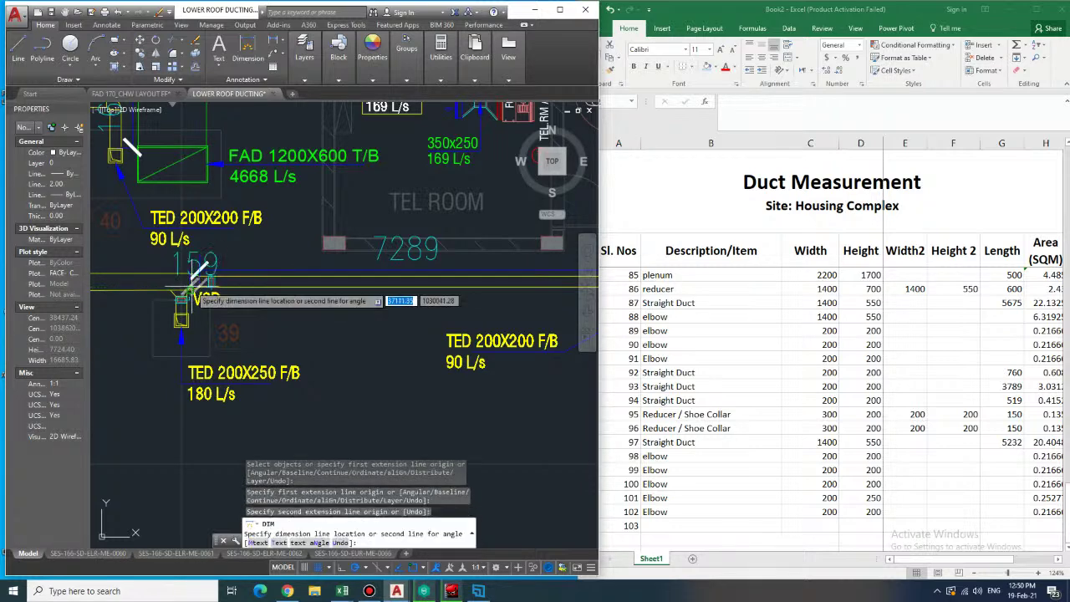
click(199, 269)
- Dimension the horizontal TED duct run between the corner elbow and the reducer above outlet 39
middle_drag(252, 256, 309, 262)
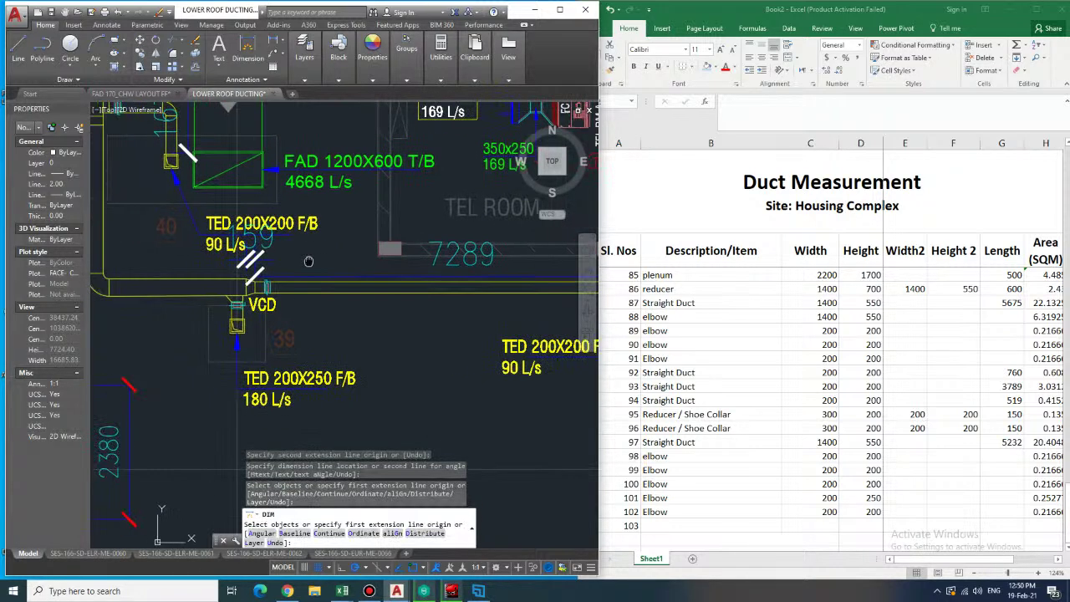
scroll(261, 292, down, 2)
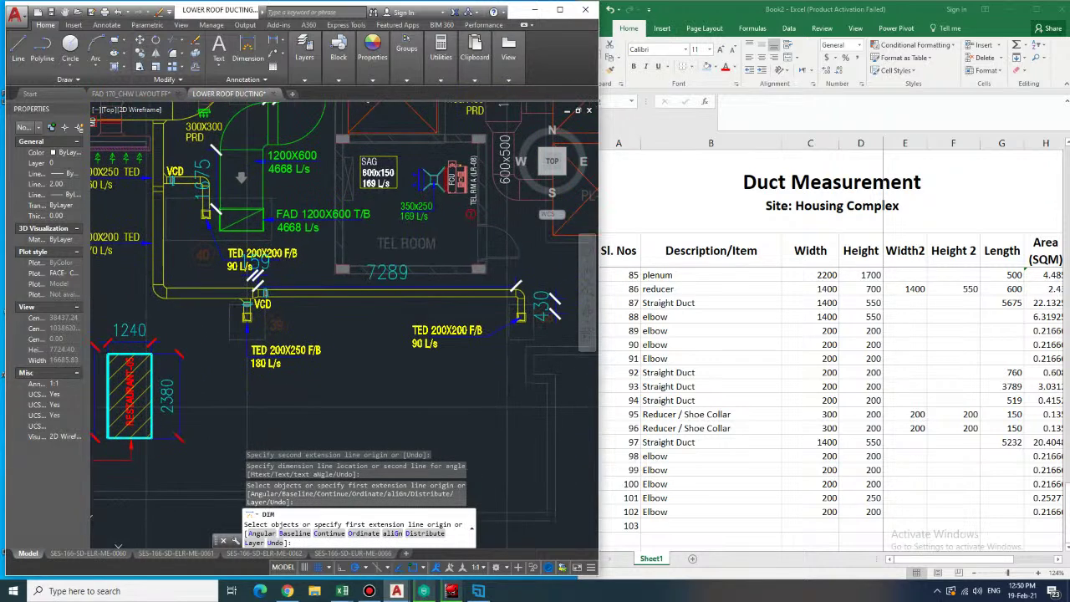
click(196, 287)
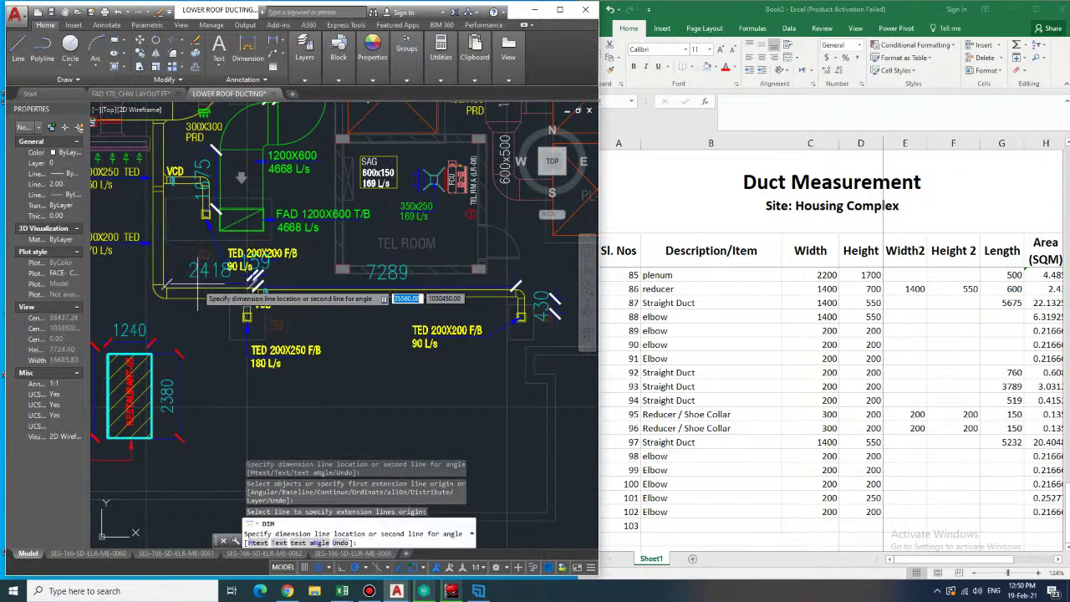
click(199, 297)
mouse_move(199, 271)
middle_down()
mouse_move(201, 294)
mouse_move(173, 297)
middle_up()
middle_drag(301, 302, 261, 305)
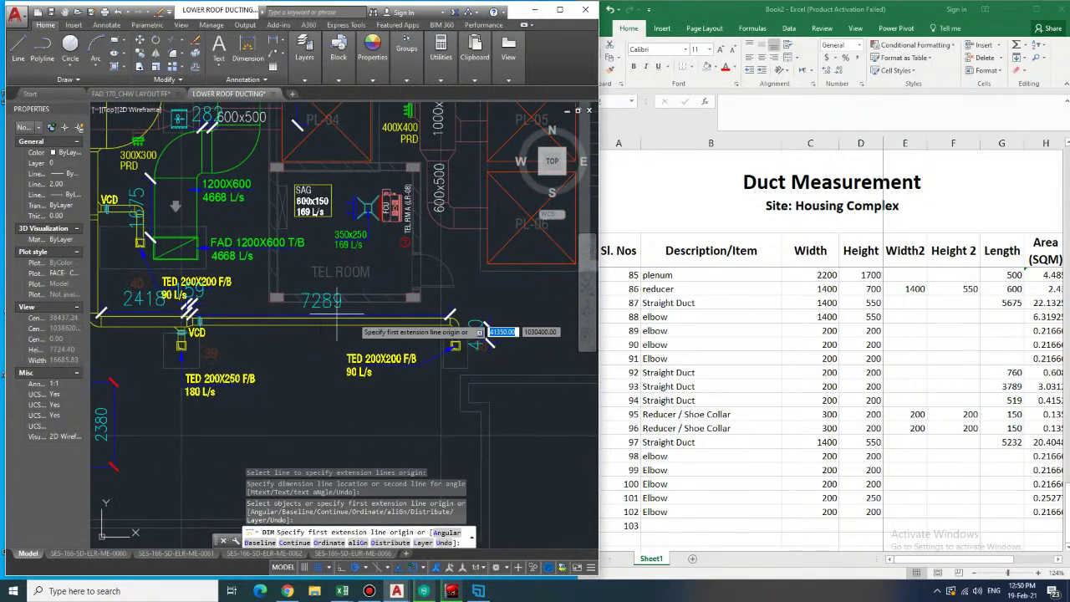
- In the Excel sheet, describe item 103 as Straight Duct with width 200, height 200 and length 430
click(715, 527)
text(Straight Duct)
key(Tab)
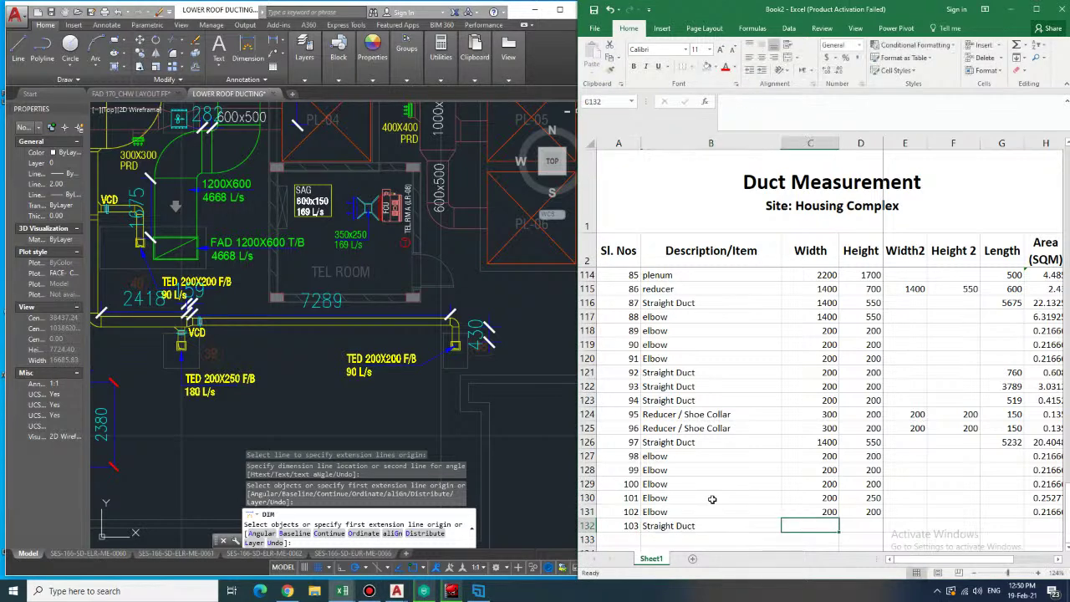
text(200)
key(Tab)
text(200)
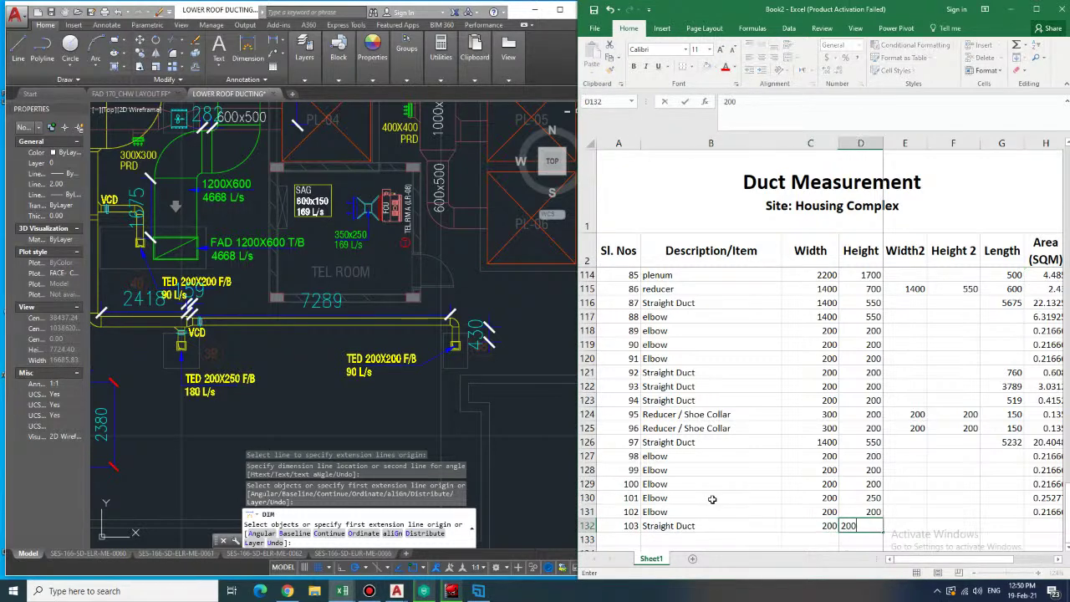
key(Tab)
key(Tab)
key(Tab)
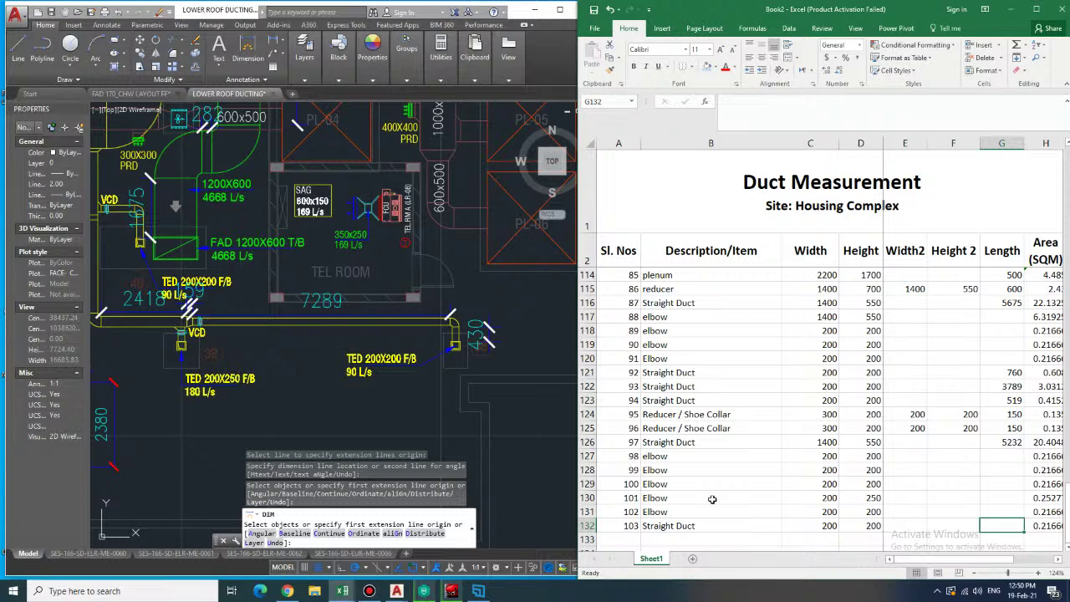
text(4)
- Copy the straight duct area formula from item 97 into the area cell of item 103
key(Right)
key(Up)
key(Up)
key(Up)
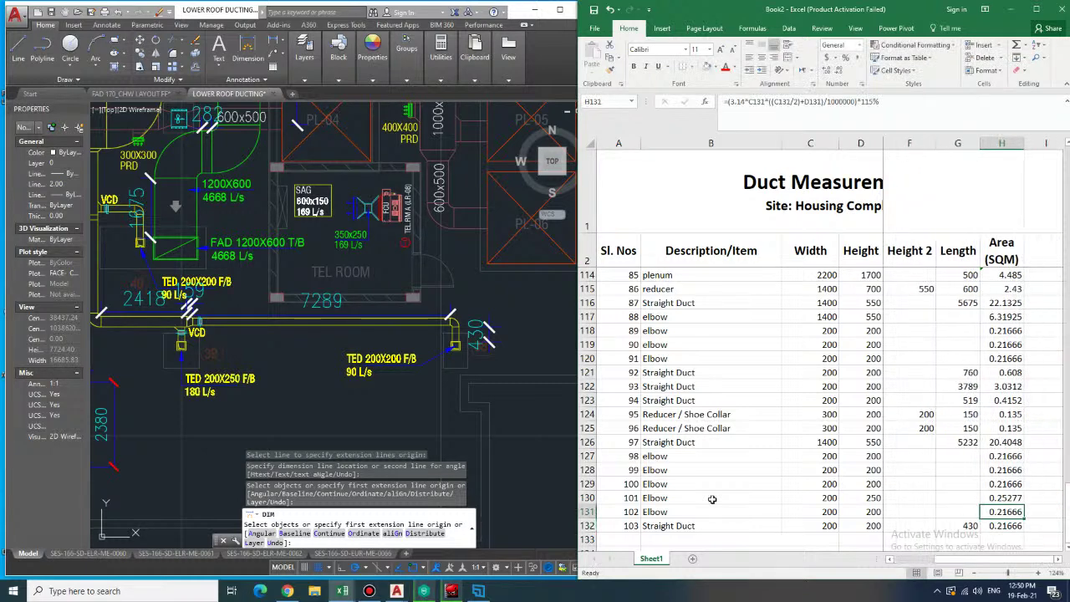
key(Up)
key(Up)
key(Up)
key(ctrl+c)
key(Down)
key(Down)
key(Down)
key(Down)
key(Down)
key(Down)
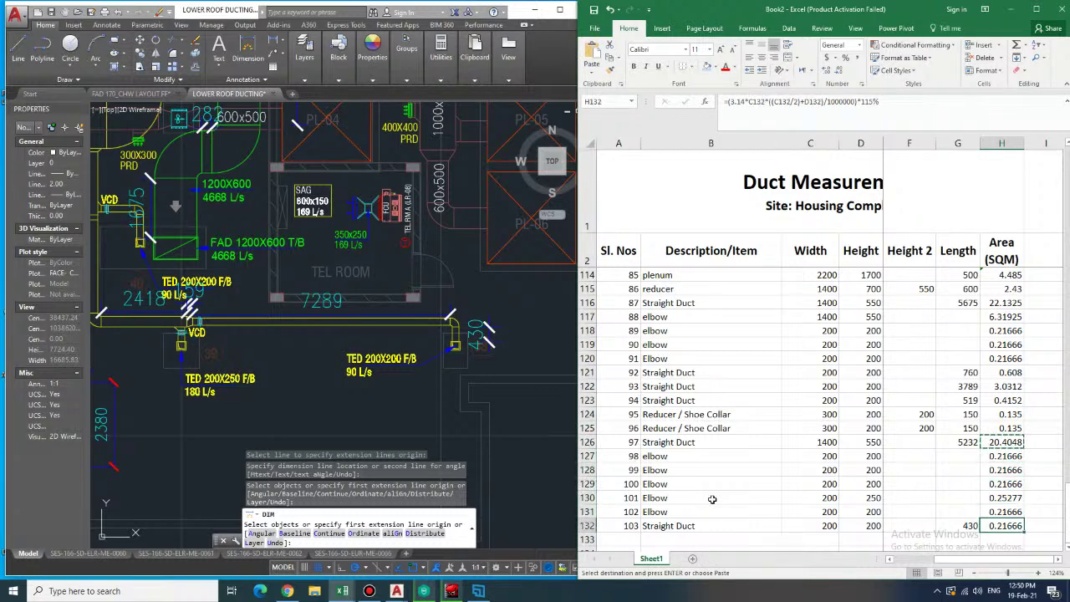
key(ctrl+v)
- Add item 104 in row 133 with the description Straight Duct
key(Down)
key(Left)
key(Left)
key(Left)
key(Left)
key(Left)
key(Left)
key(Left)
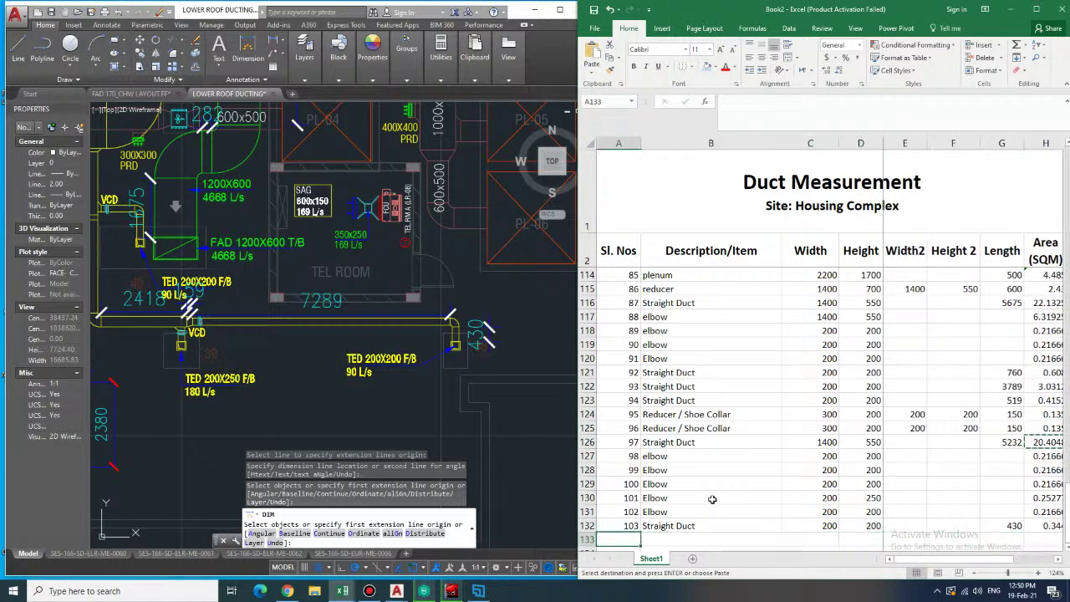
text(104)
key(Tab)
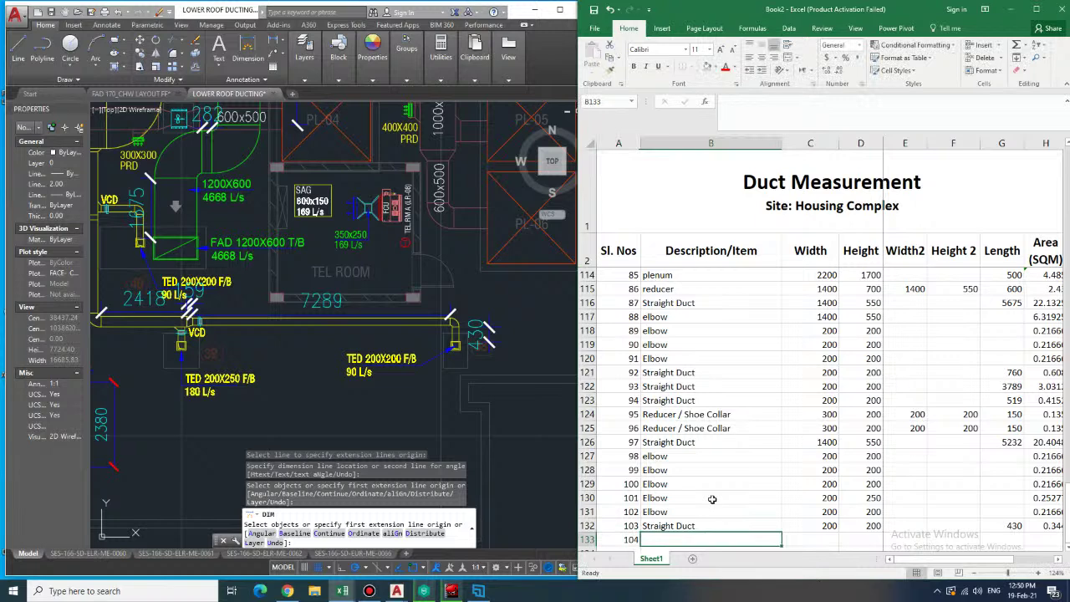
text(S)
key(Tab)
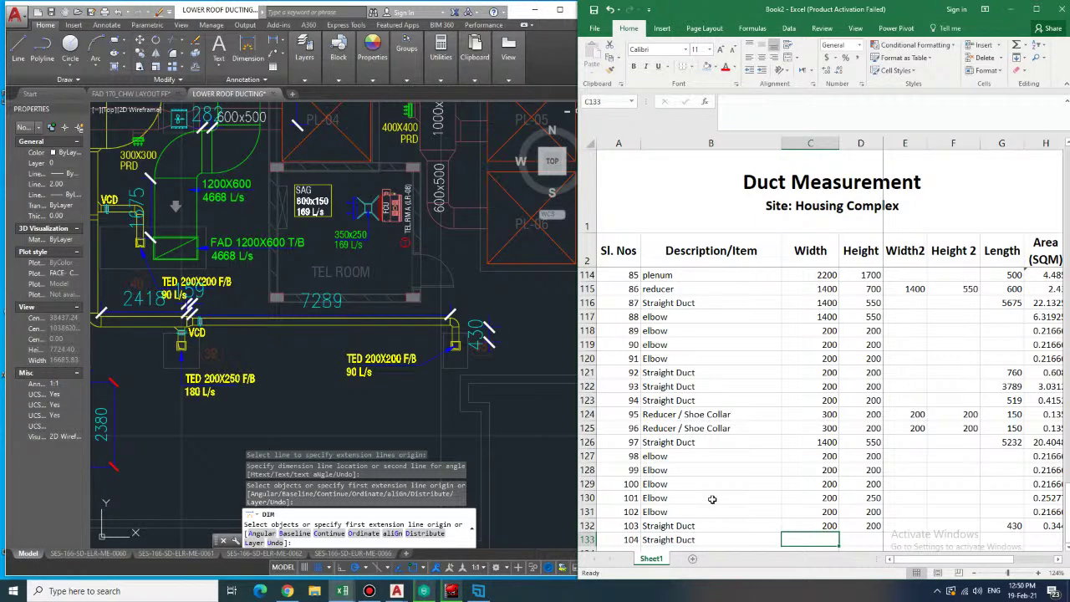
- Set item 104's width to 200, height to 200 and length to 7289
text(20)
key(Tab)
text(200)
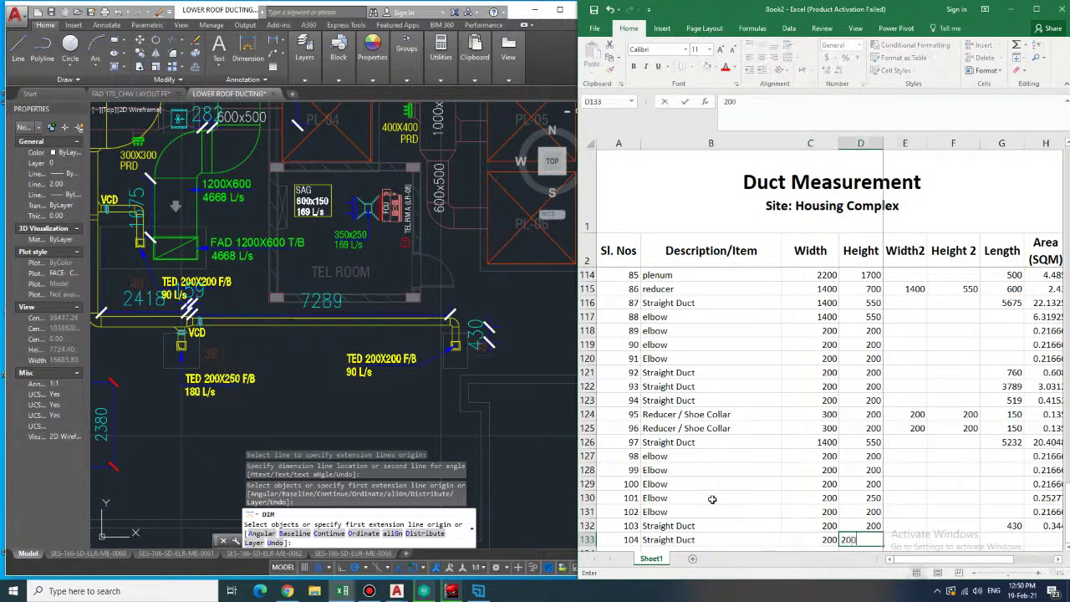
key(Tab)
key(Tab)
key(Tab)
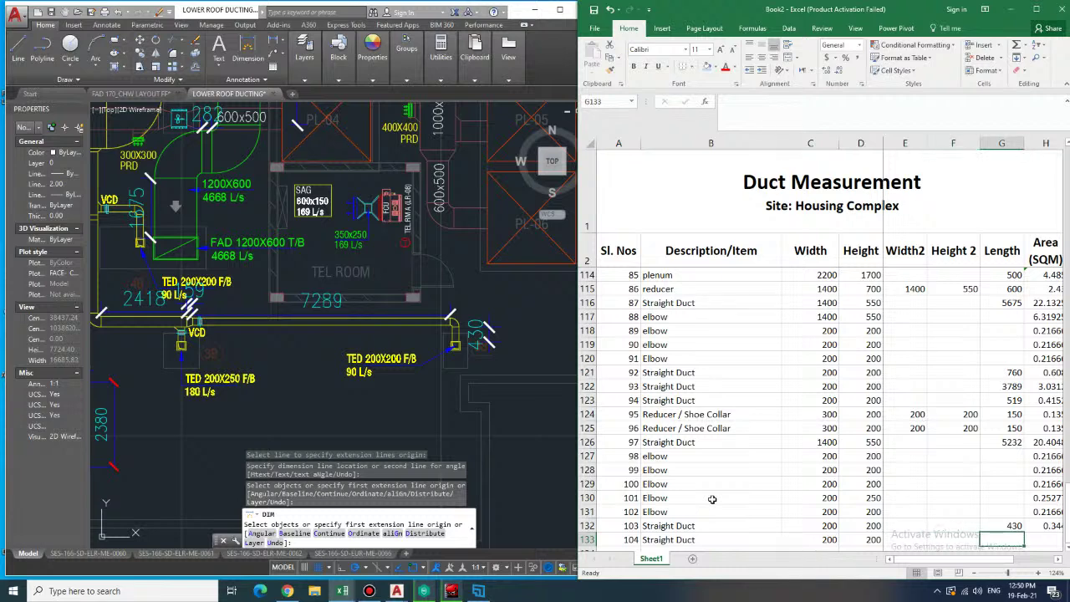
text(72)
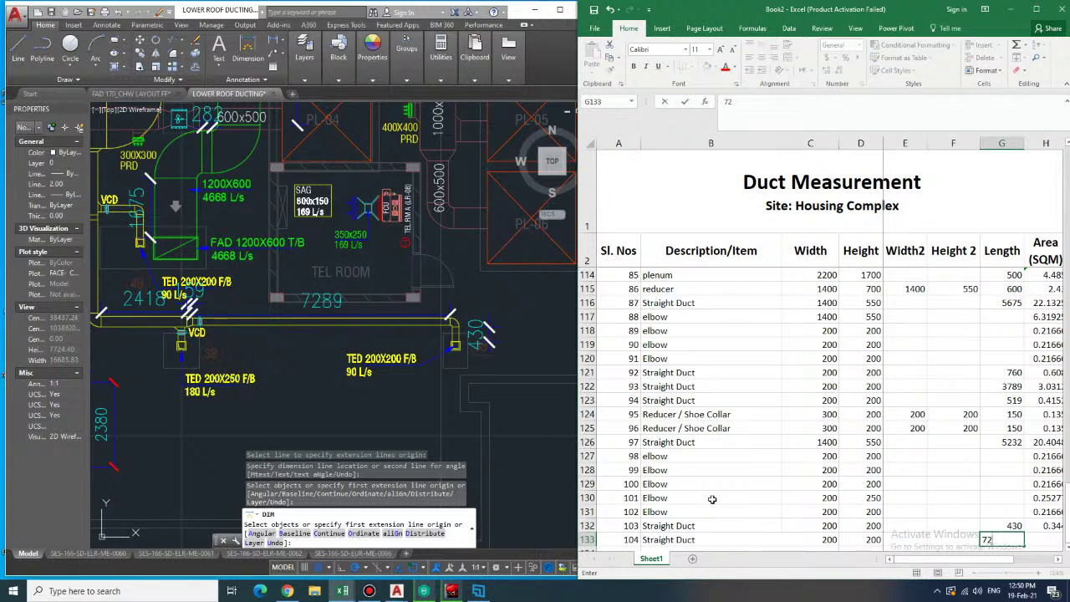
text(89)
scroll(712, 499, down, 1)
key(Tab)
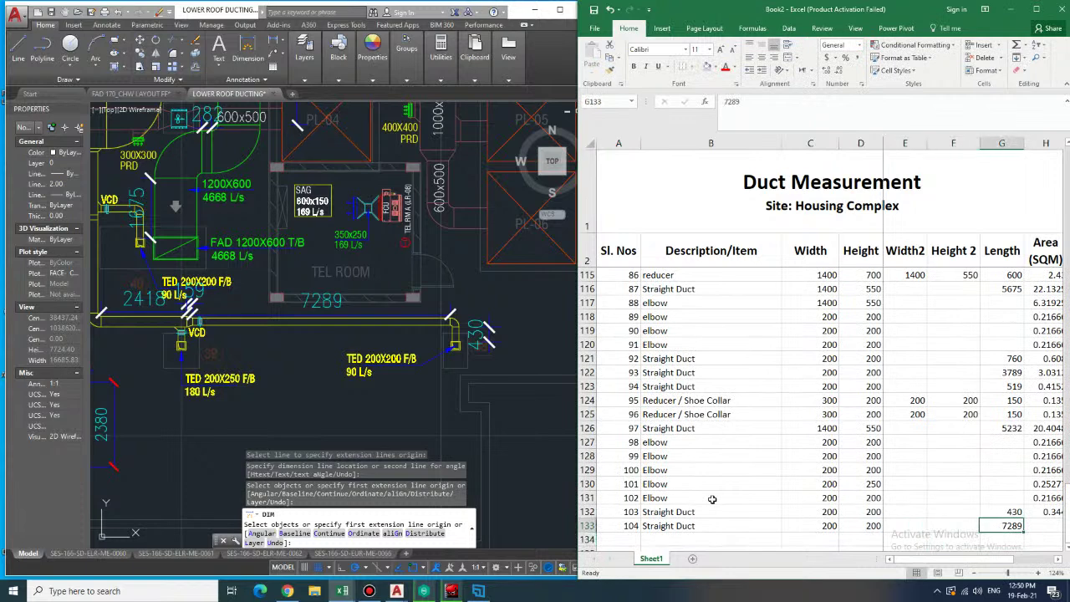
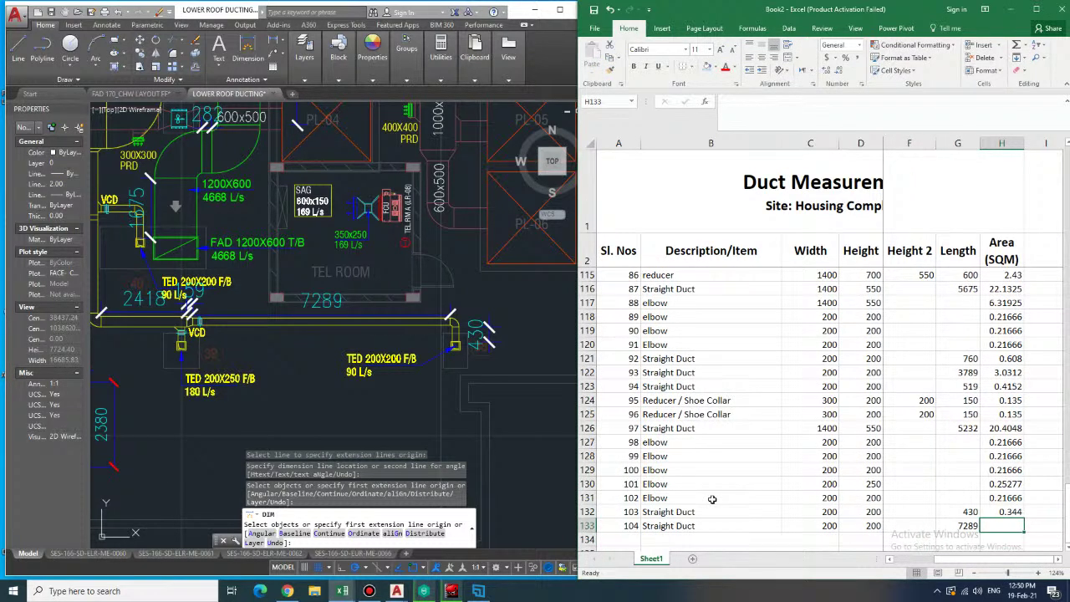
- Copy the area formula from item 103 into the area cell of item 104
key(Up)
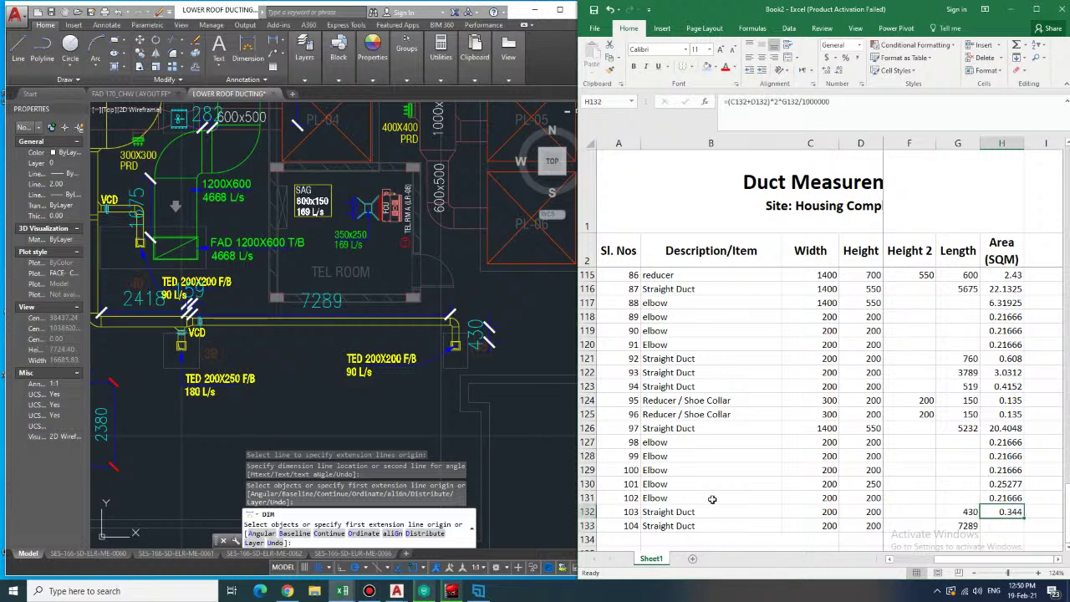
key(ctrl+c)
key(Down)
key(ctrl+v)
- Add item 105 in row 134 with the description reducer
key(Down)
key(Down)
key(Left)
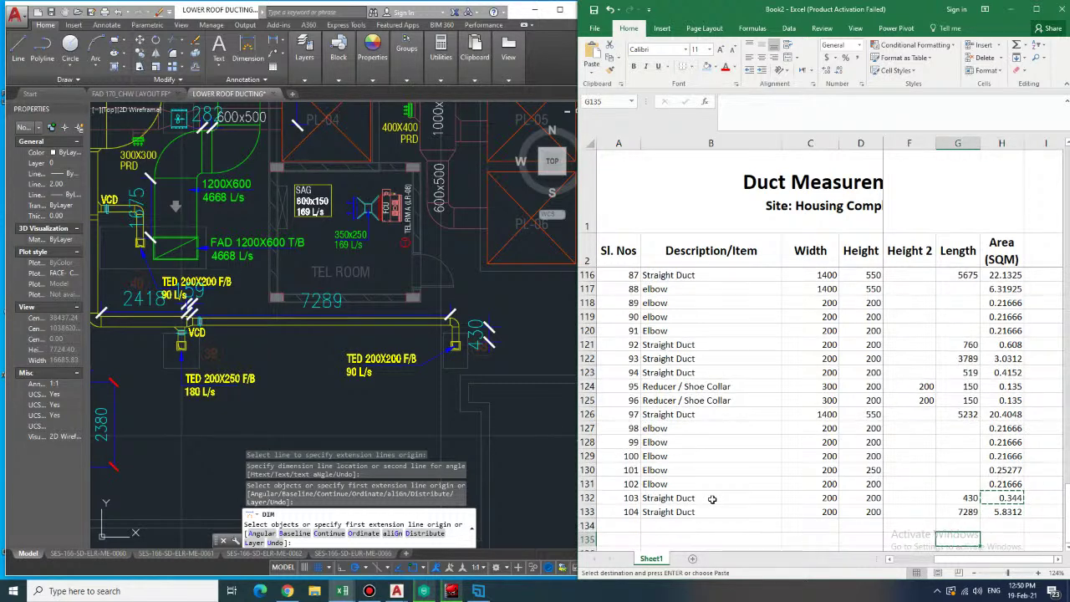
key(Left)
key(Left)
key(Left)
key(Left)
key(Left)
key(Up)
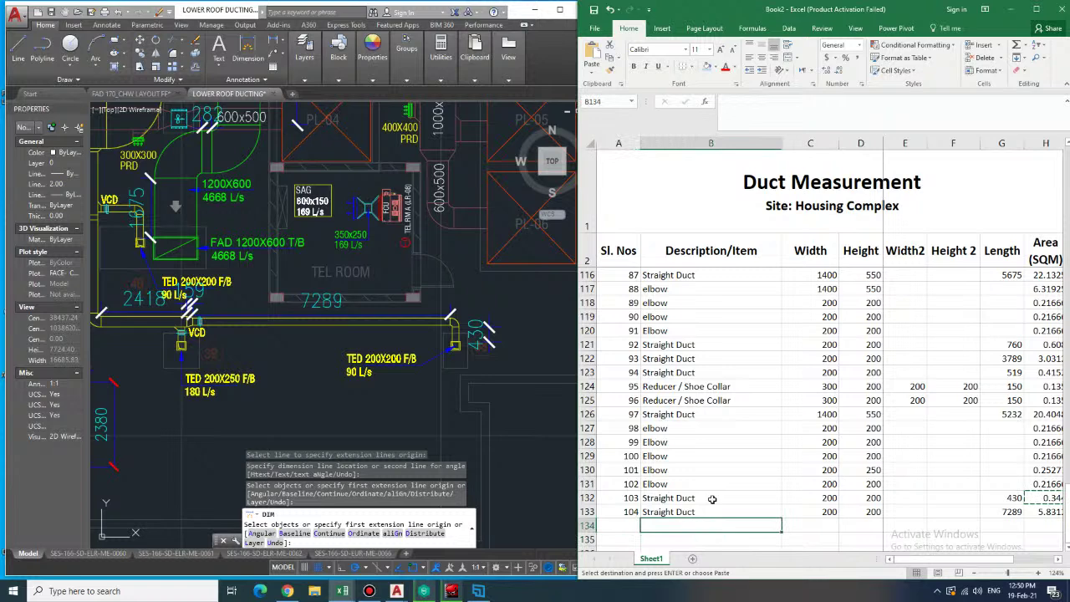
key(Left)
text(105)
key(Tab)
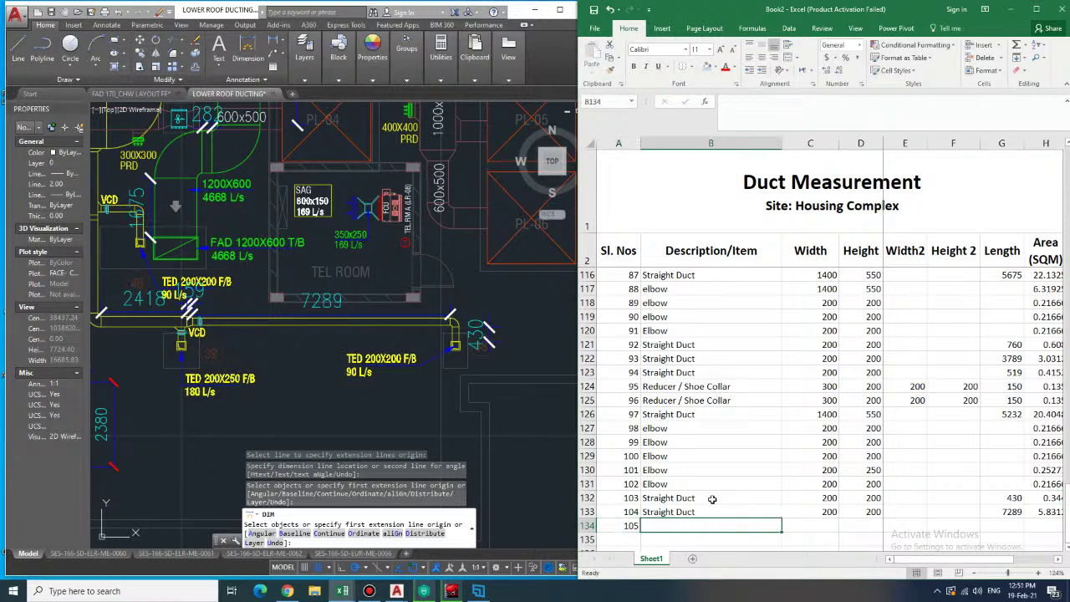
text(reduce)
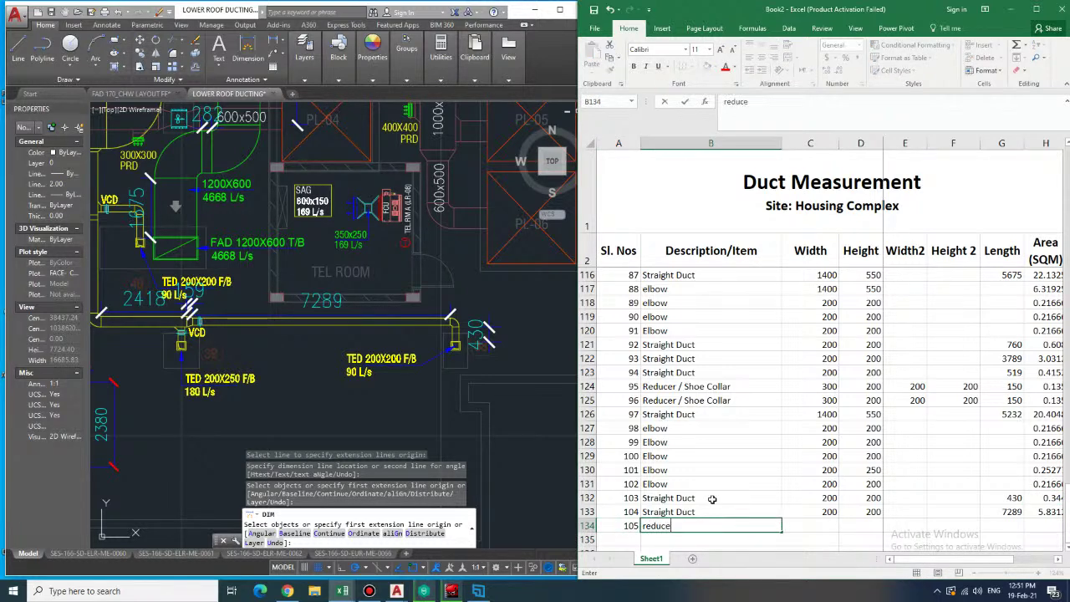
text(r)
key(Tab)
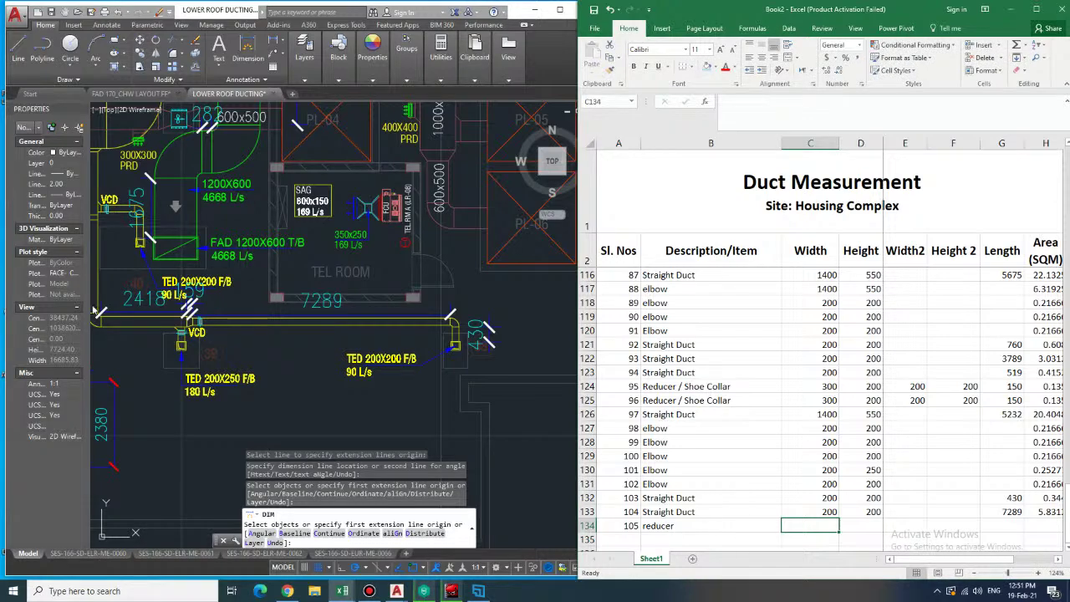
- Size item 105 from 300 by 200 down to 200 by 200, with a length of 150
middle_drag(98, 312, 279, 347)
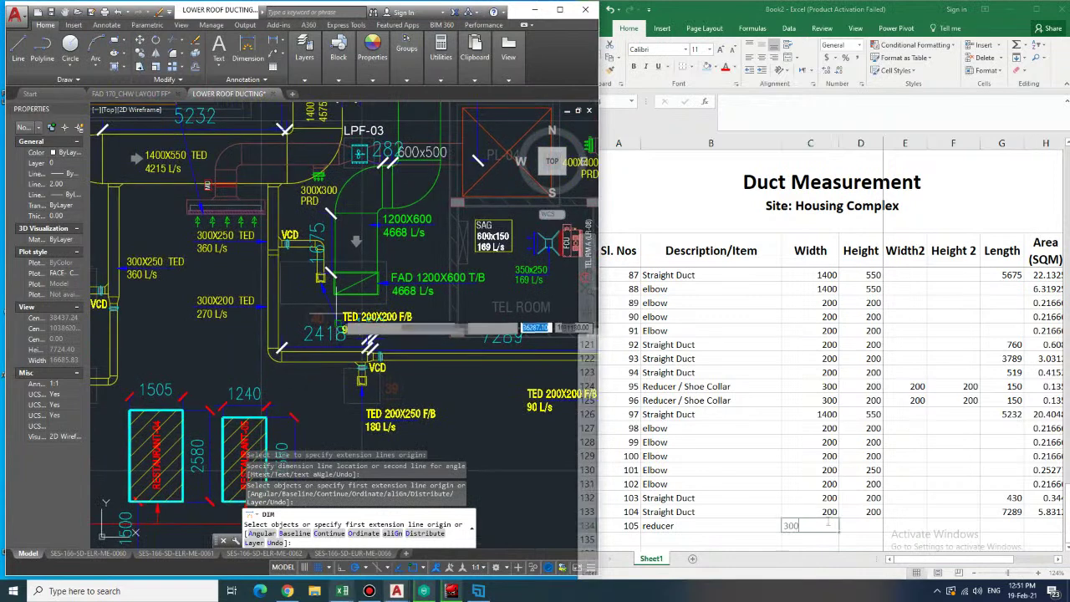
text(300)
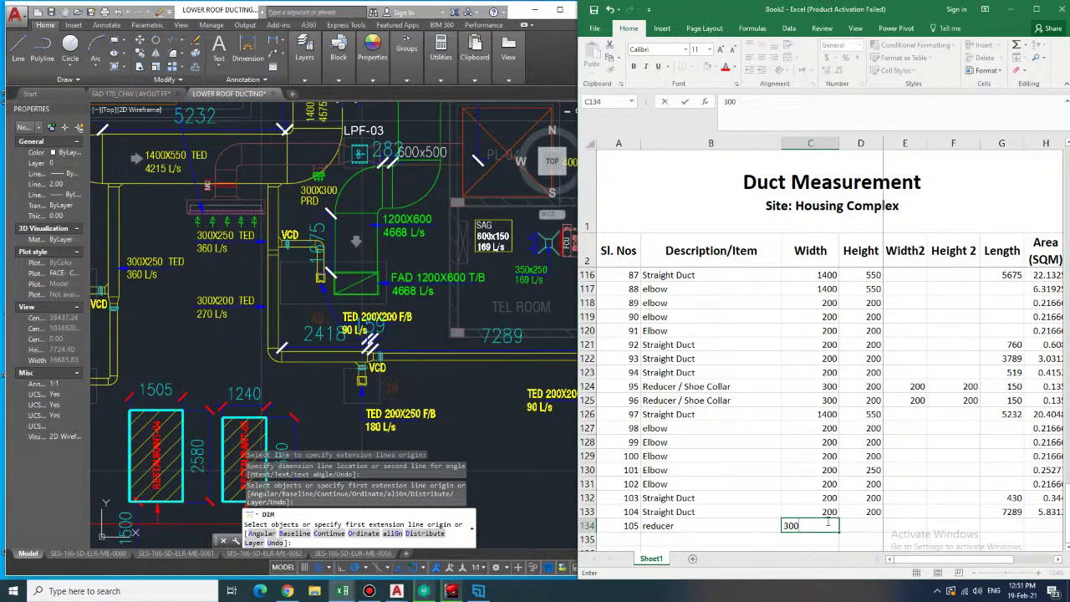
key(Tab)
text(200)
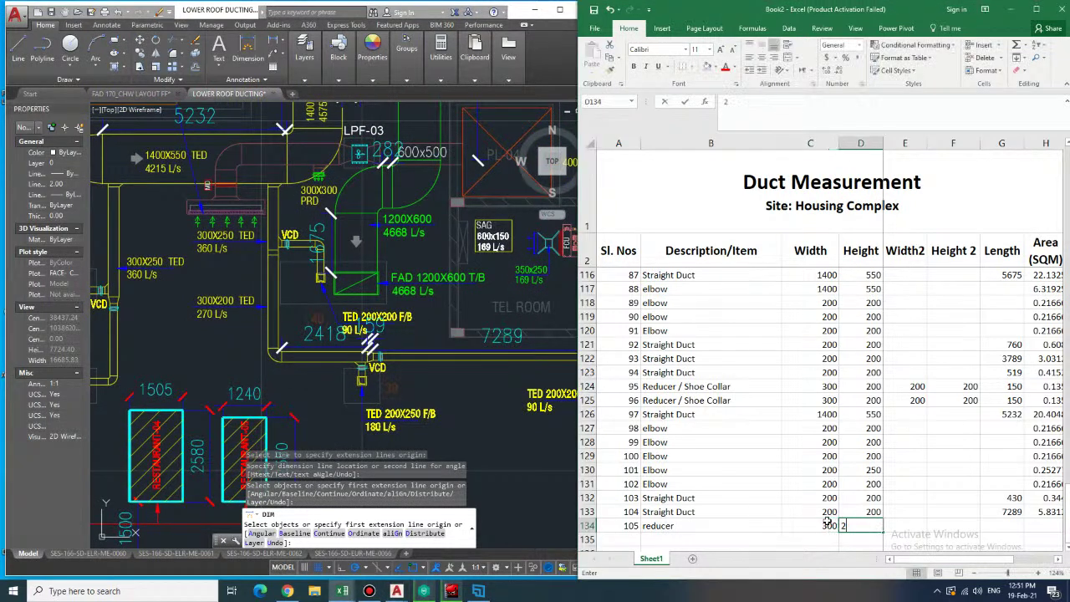
key(Tab)
text(200)
key(Tab)
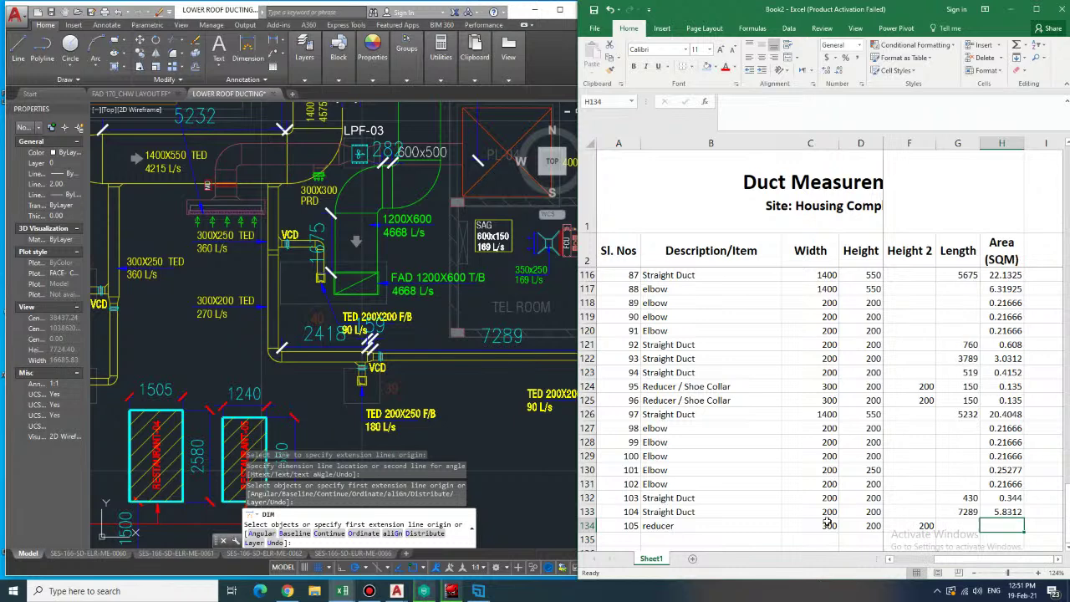
key(Tab)
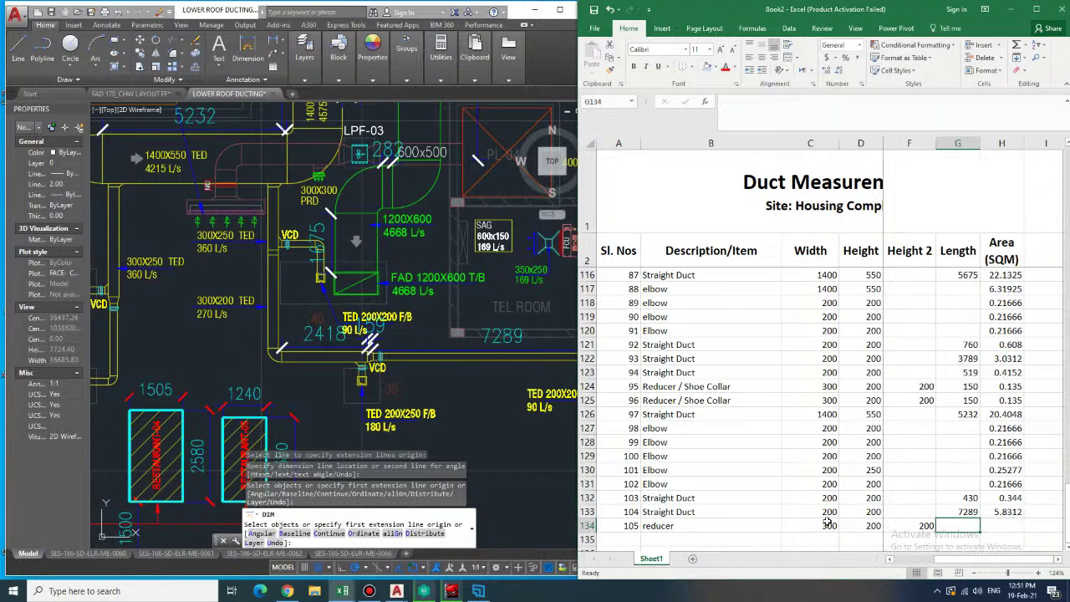
text(150)
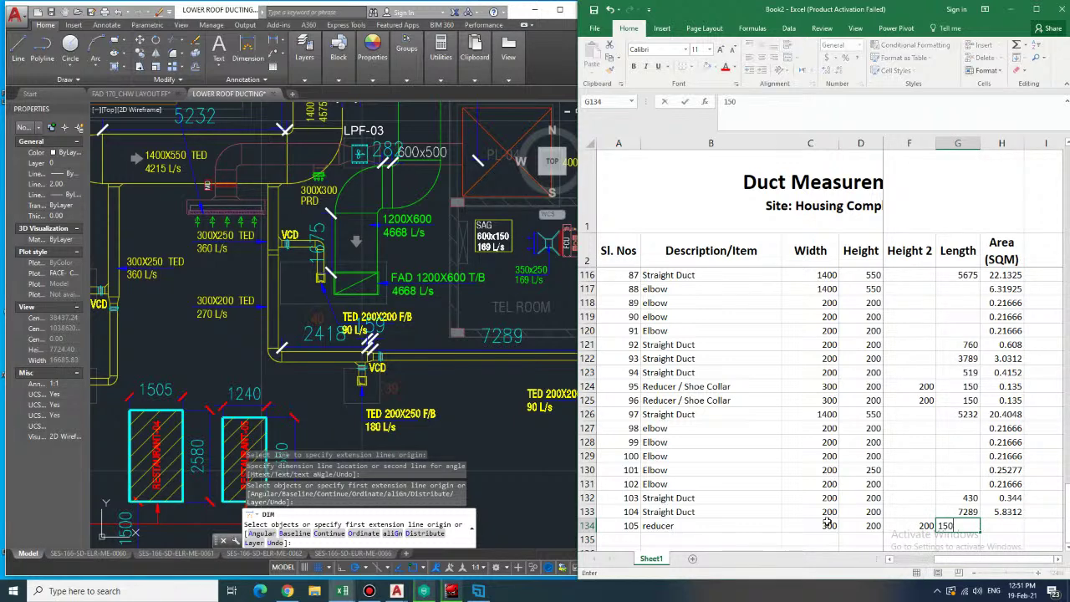
key(Tab)
key(Up)
key(ctrl+c)
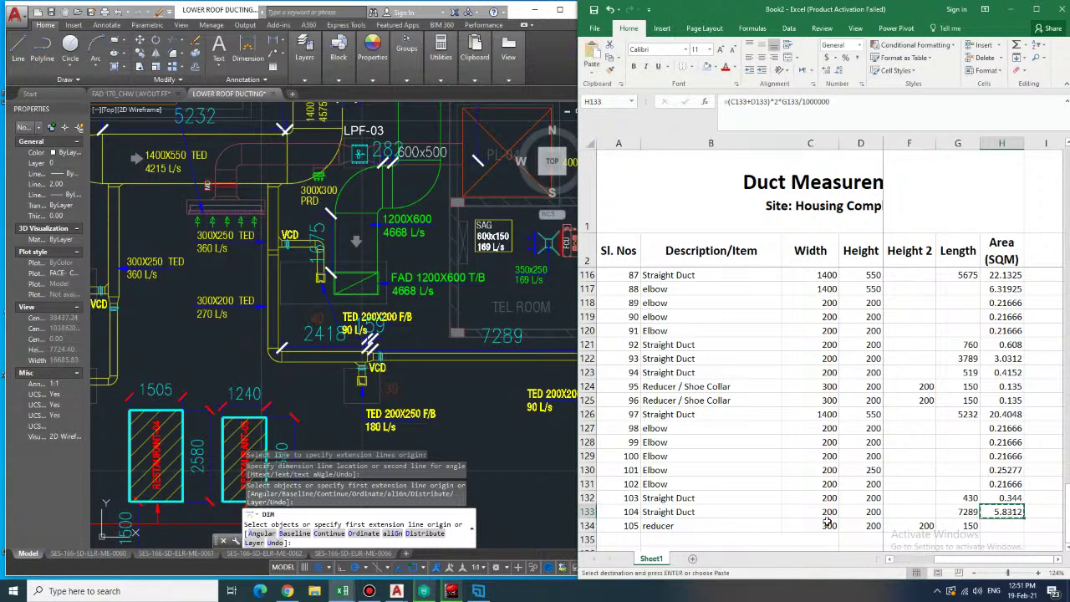
key(Escape)
- Copy the area formula from item 96 into the area cell of item 105
key(Up)
key(Up)
key(Up)
key(Up)
key(Up)
key(Up)
key(Up)
key(Up)
key(Up)
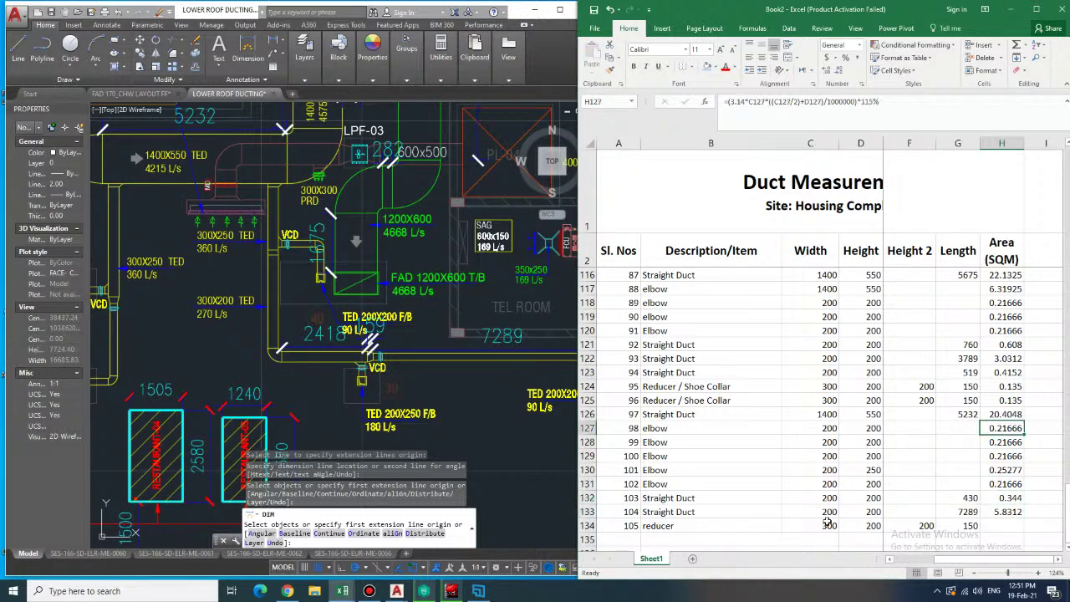
key(Down)
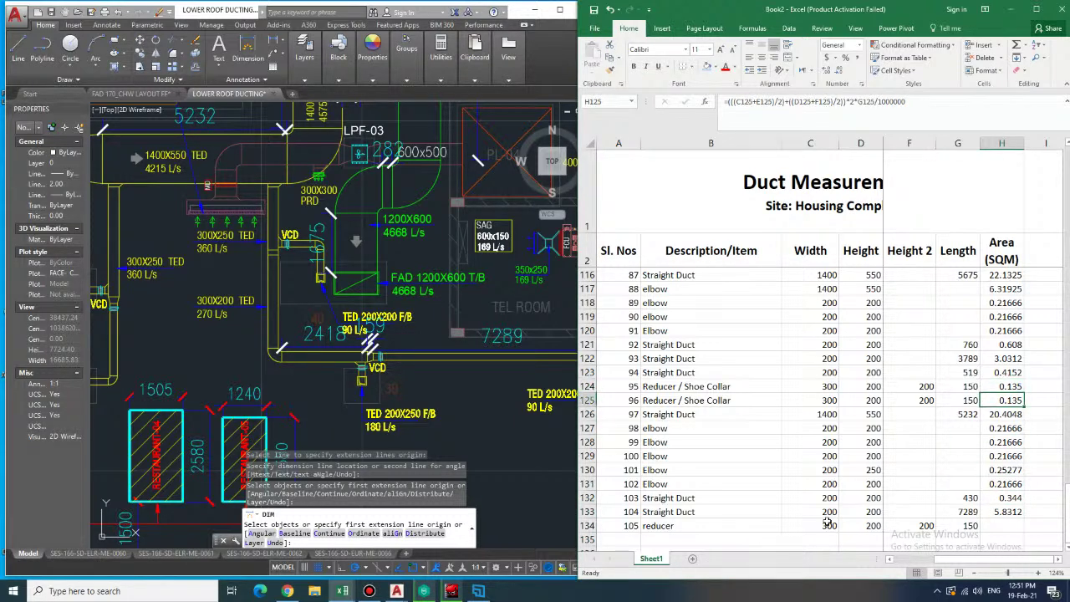
key(ctrl+c)
key(Down)
key(Down)
key(Down)
key(Down)
key(Down)
key(Down)
key(Down)
key(Down)
key(Down)
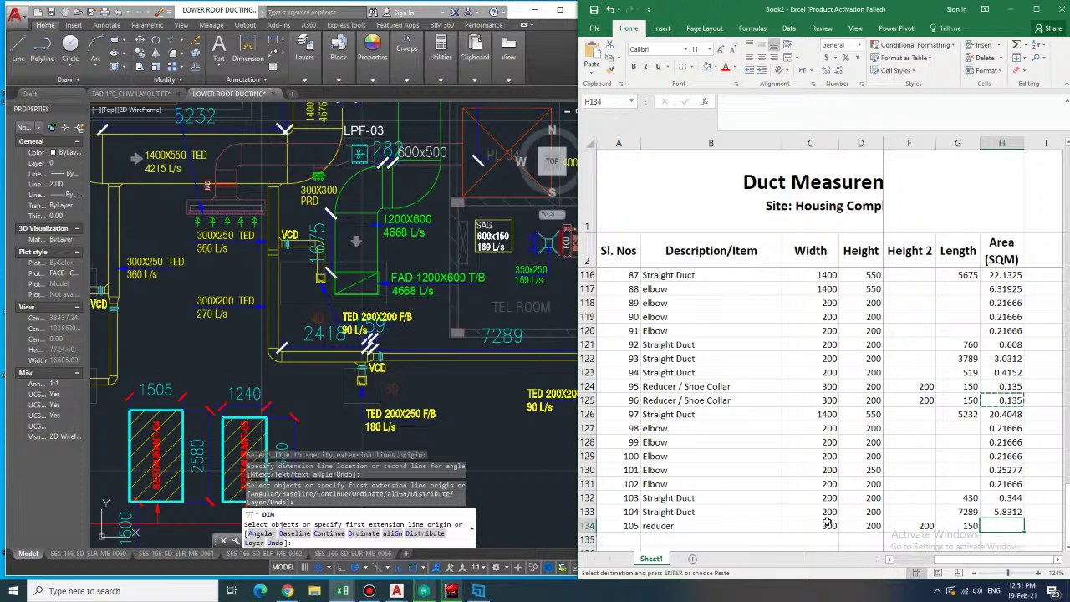
key(ctrl+v)
- Enter serial number 106 in row 135, below the reducer of item 105
key(Down)
key(Left)
key(Left)
key(Left)
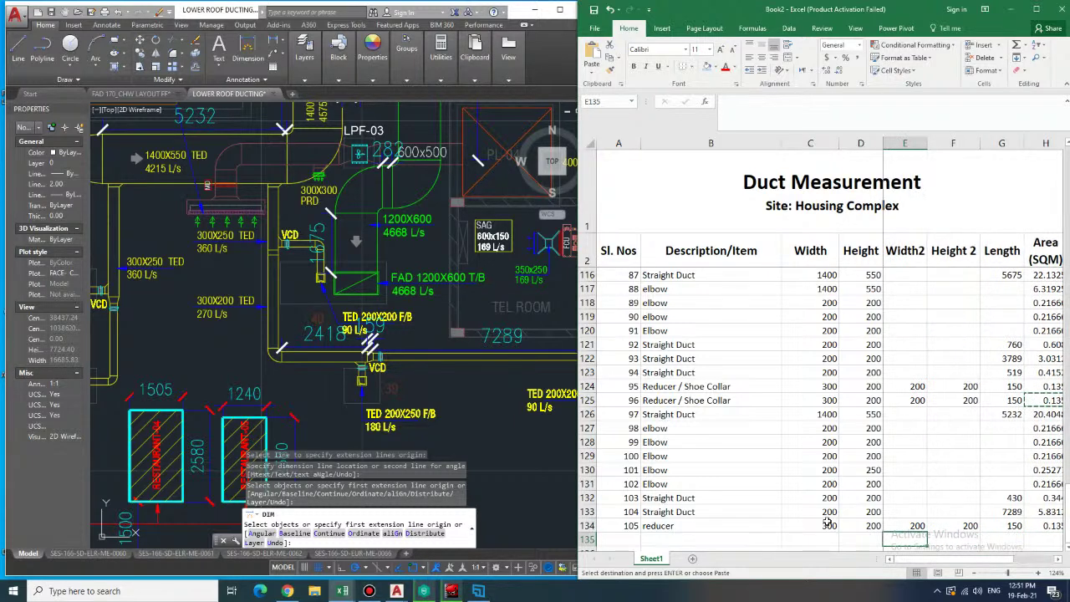
key(Left)
key(Left)
key(Left)
key(Left)
text(10)
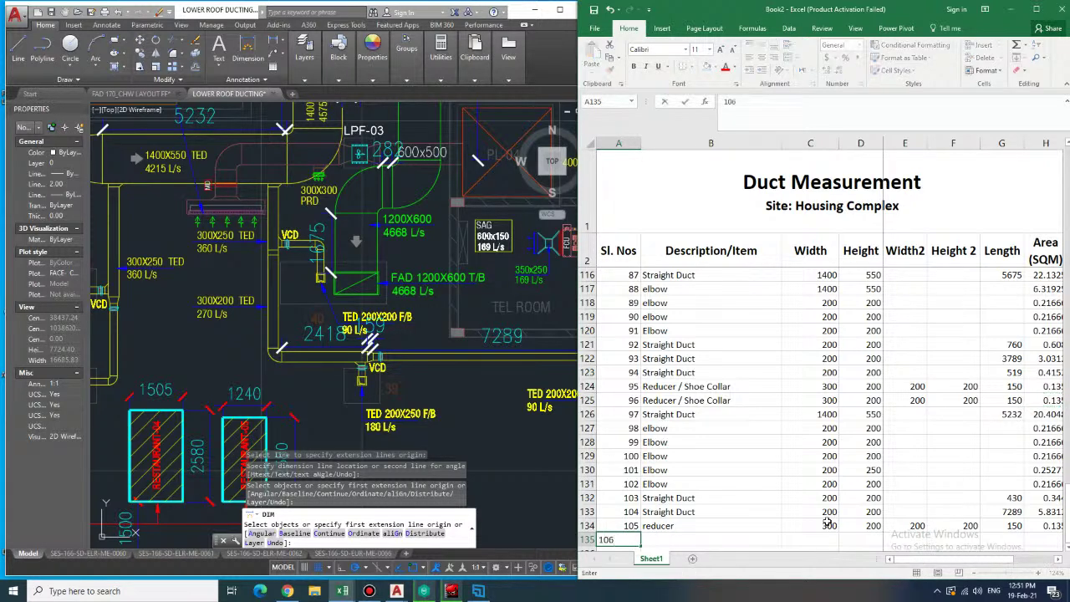
key(Tab)
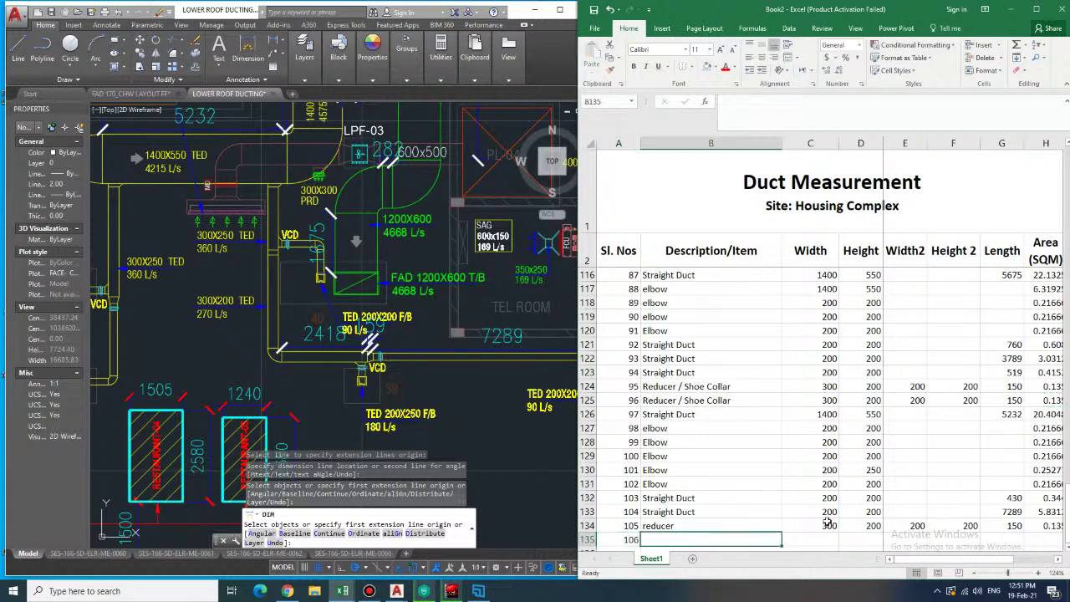
- In AutoCAD, dimension the length of the short TED 200X250 branch duct below the VCD
click(239, 50)
scroll(345, 378, up, 4)
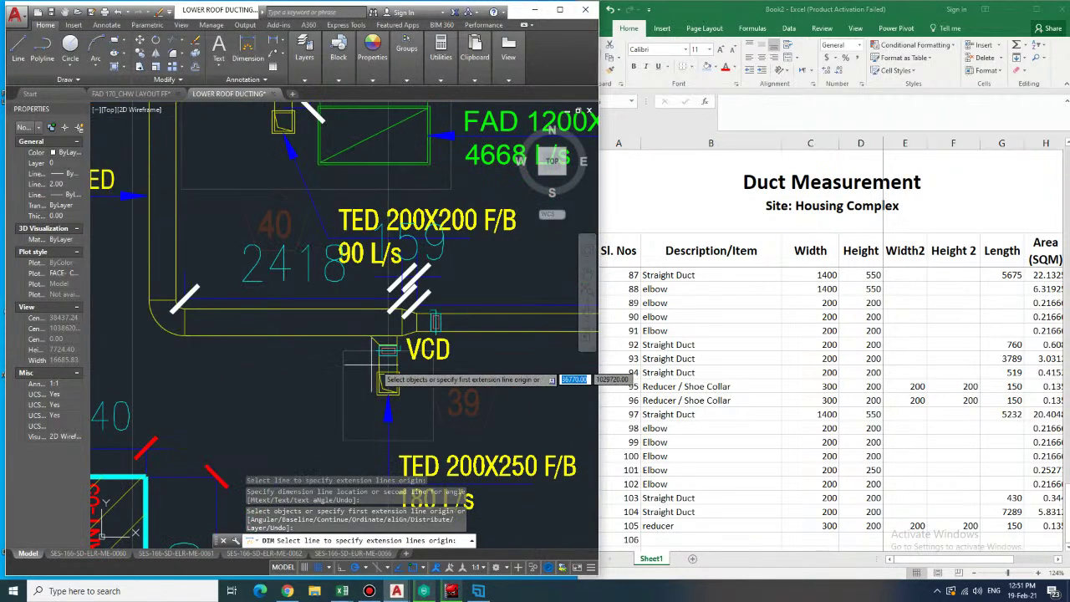
click(398, 361)
click(510, 359)
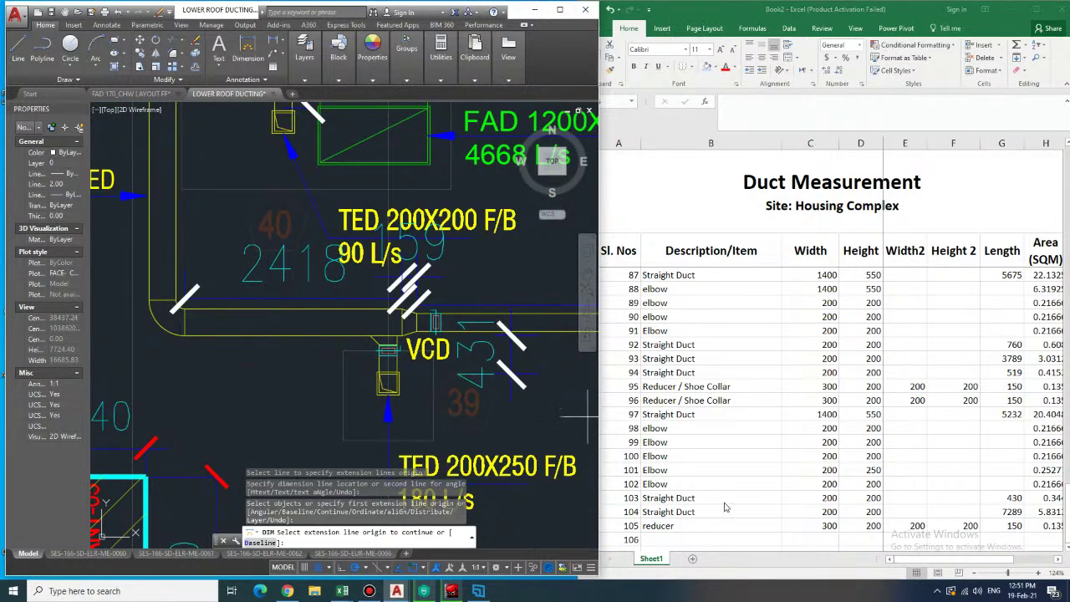
- In Excel, describe item 106 as Straight Duct with width 200, height 250 and length 431
click(719, 538)
text(S)
key(Tab)
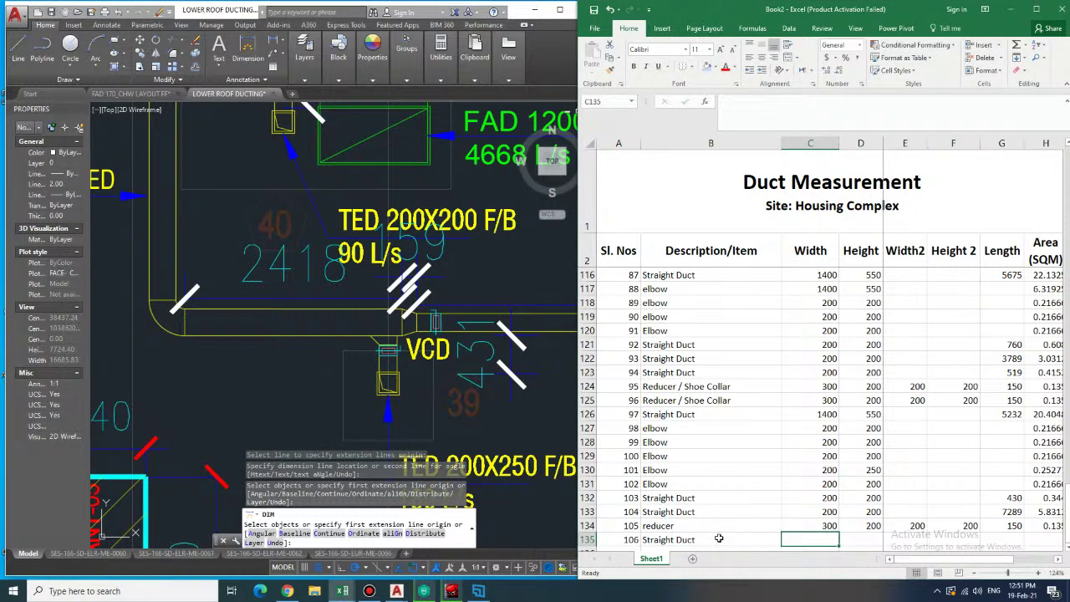
text(200)
key(Tab)
text(250)
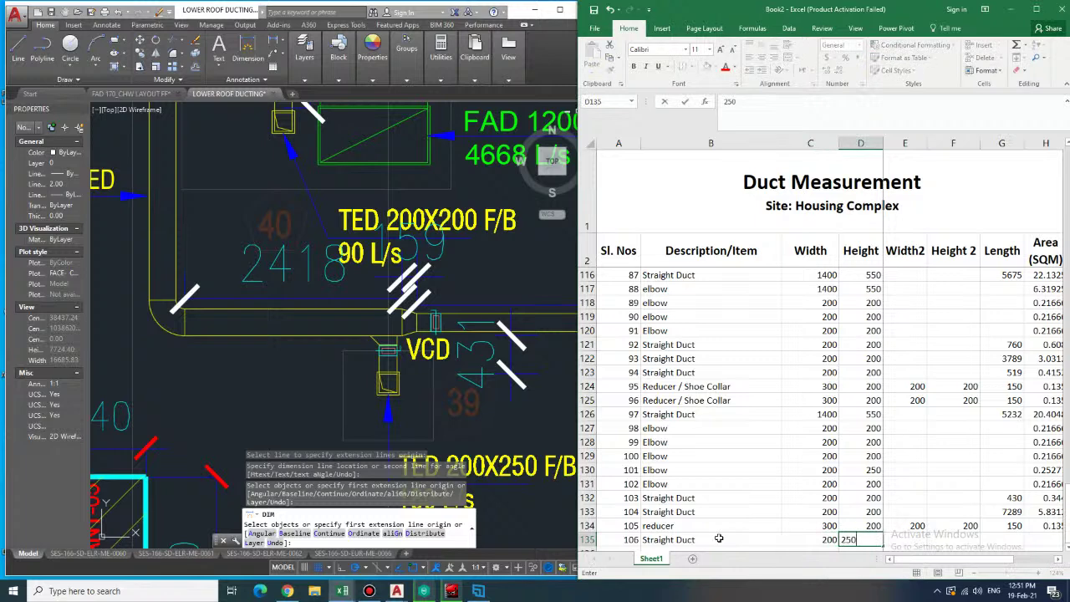
key(Tab)
key(Tab)
key(Tab)
key(Tab)
key(Left)
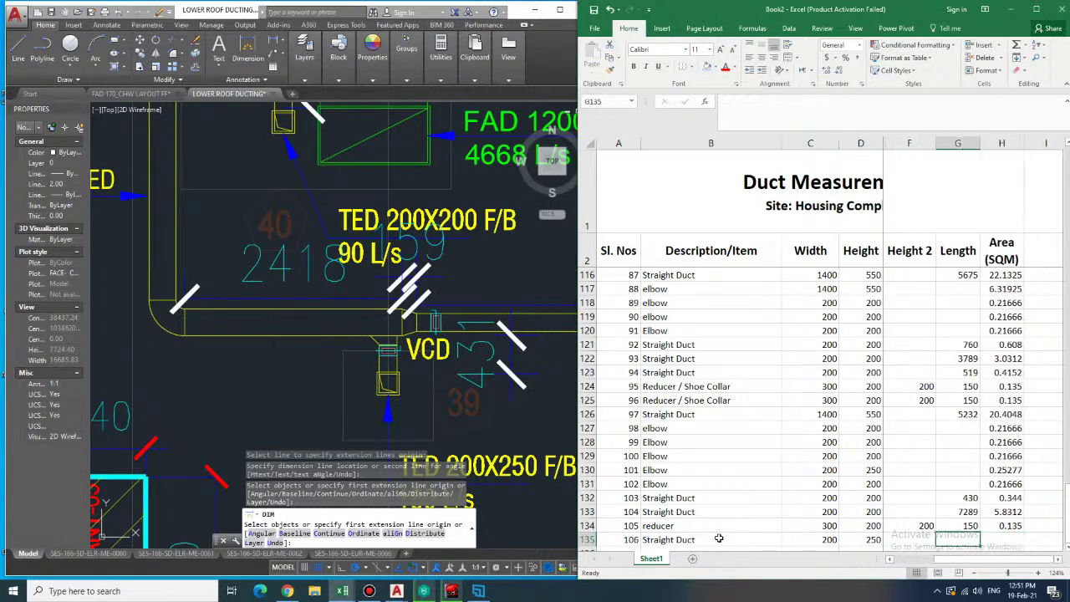
text(431)
key(Tab)
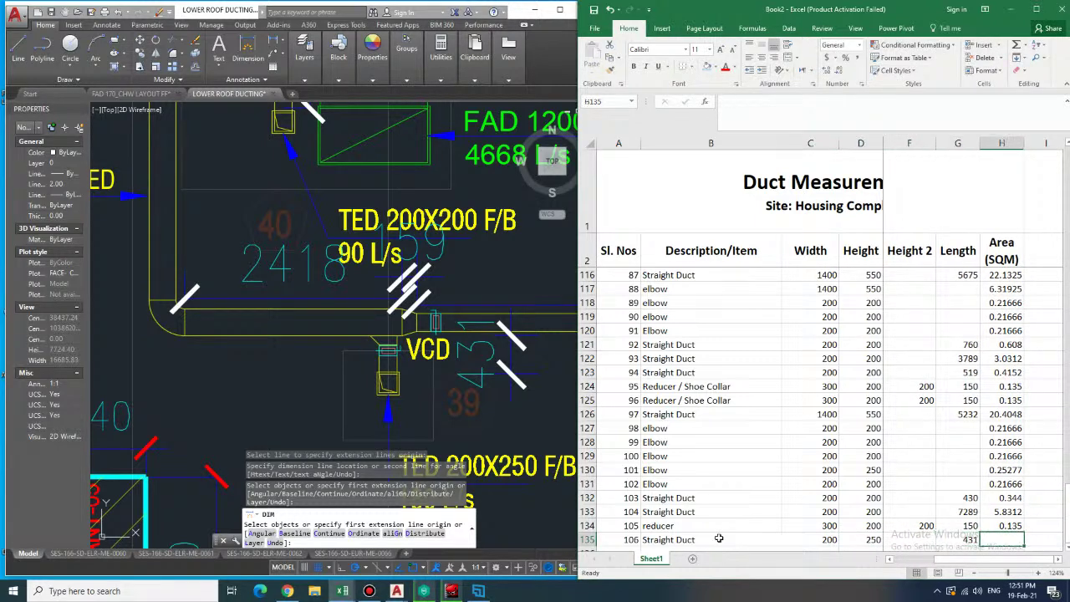
- Copy the area formula from item 104 into the area cell of item 106
key(Up)
key(Up)
key(ctrl+c)
key(Down)
key(Down)
key(Down)
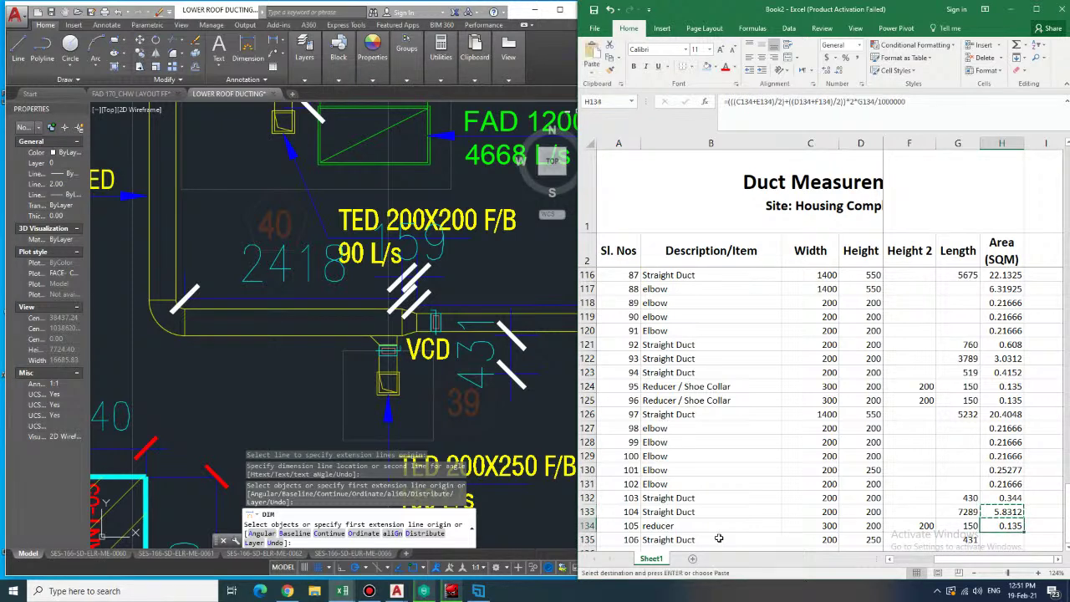
- Enter serial number 107 in row 136, below item 106
key(Left)
key(Left)
key(Left)
key(Left)
key(Left)
key(Left)
key(Left)
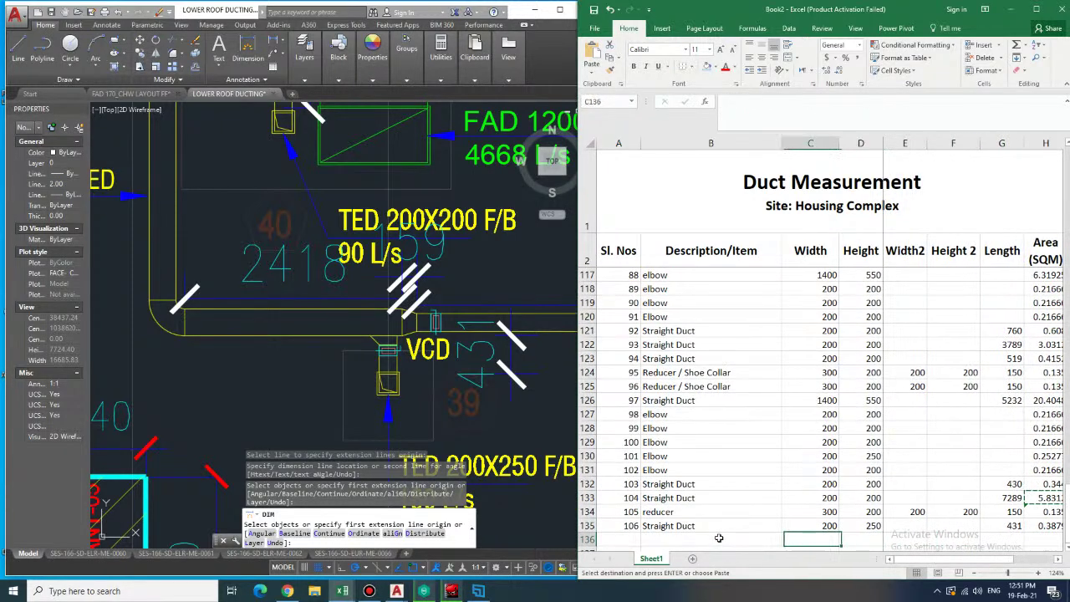
text(107)
key(Tab)
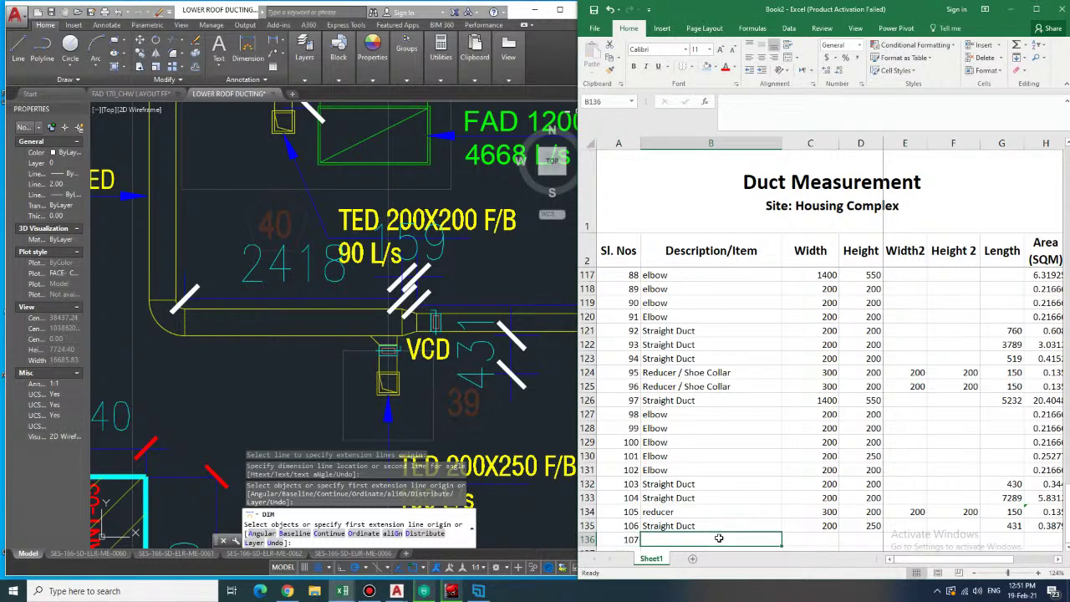
- Copy the description Reducer / Shoe Collar from item 96 into the description of item 107
key(Up)
key(Up)
key(Up)
key(Up)
key(Up)
key(Up)
key(Up)
key(Up)
key(Up)
key(Up)
key(Up)
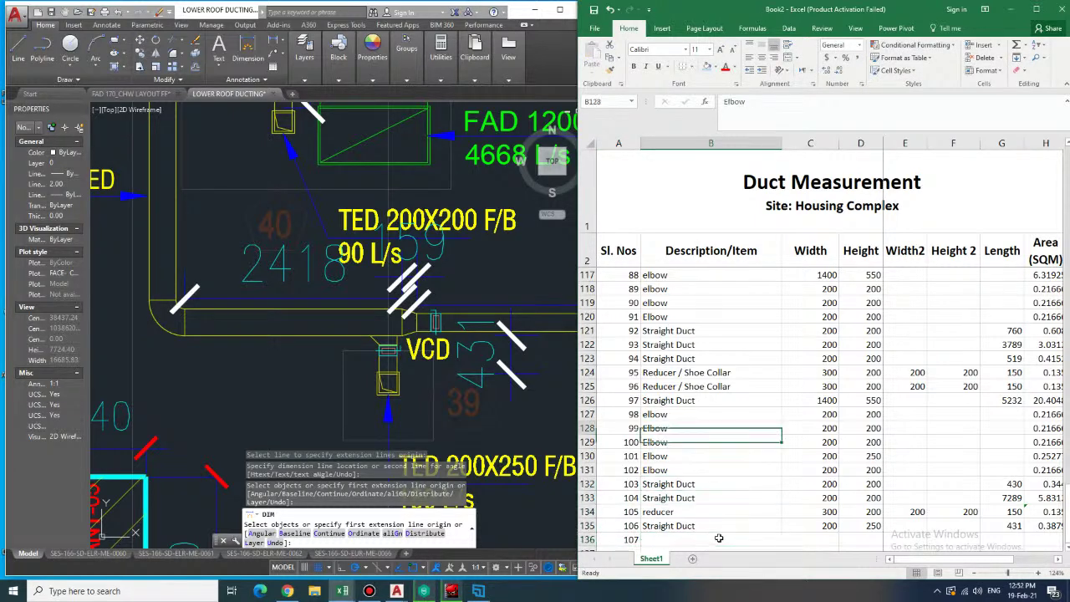
key(ctrl+c)
key(Down)
key(Down)
key(Down)
key(Down)
key(Down)
key(Down)
key(Down)
key(Down)
key(Down)
key(Down)
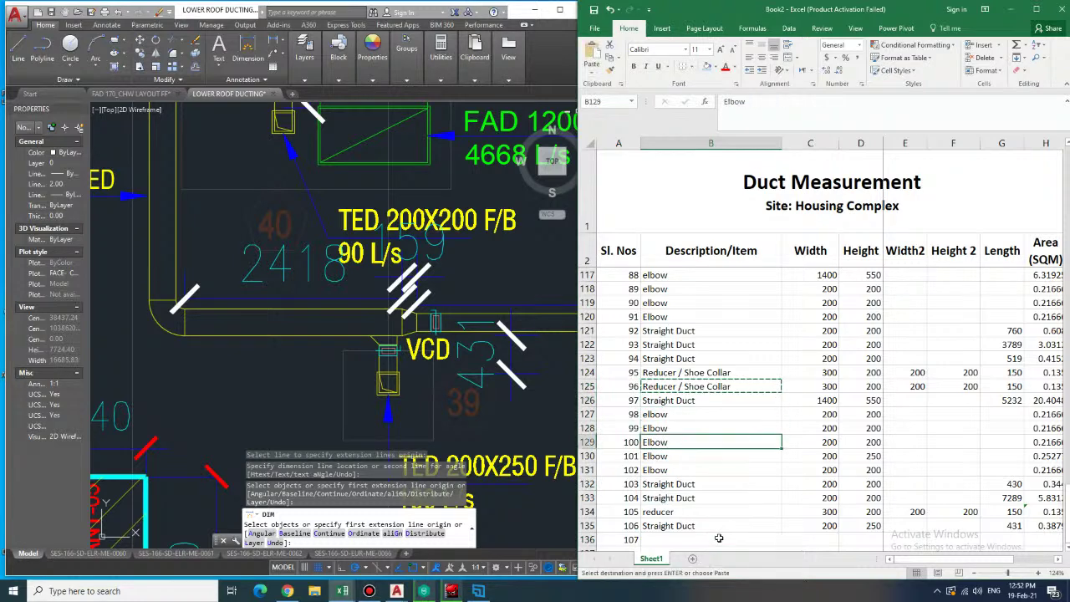
key(Down)
key(ctrl+v)
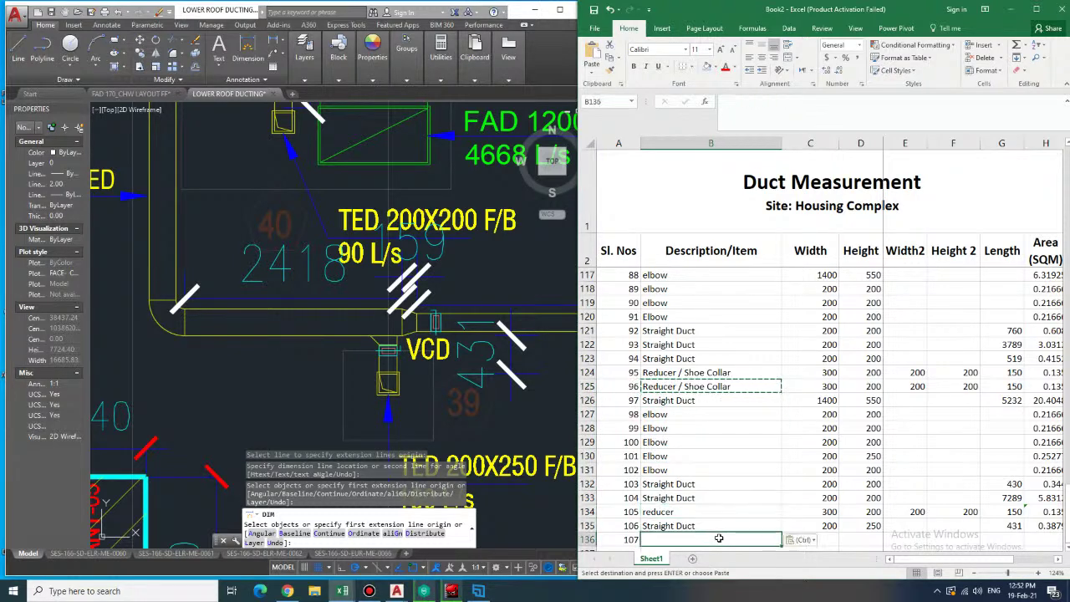
key(Right)
key(Right)
key(Left)
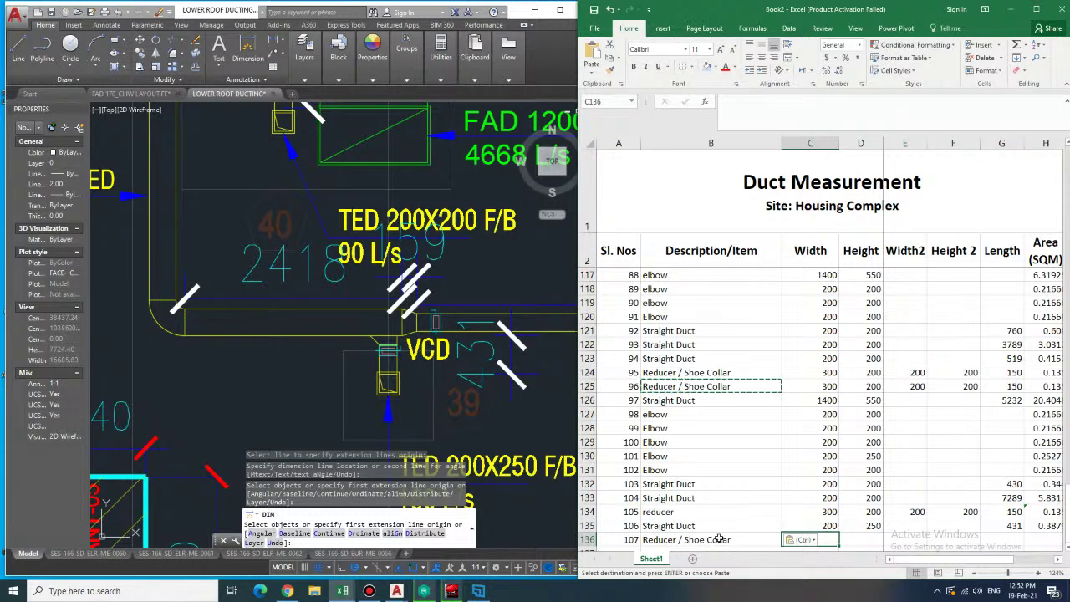
- Size item 107 from 300 by 250 down to 200 by 250, with a length of 150
text(30)
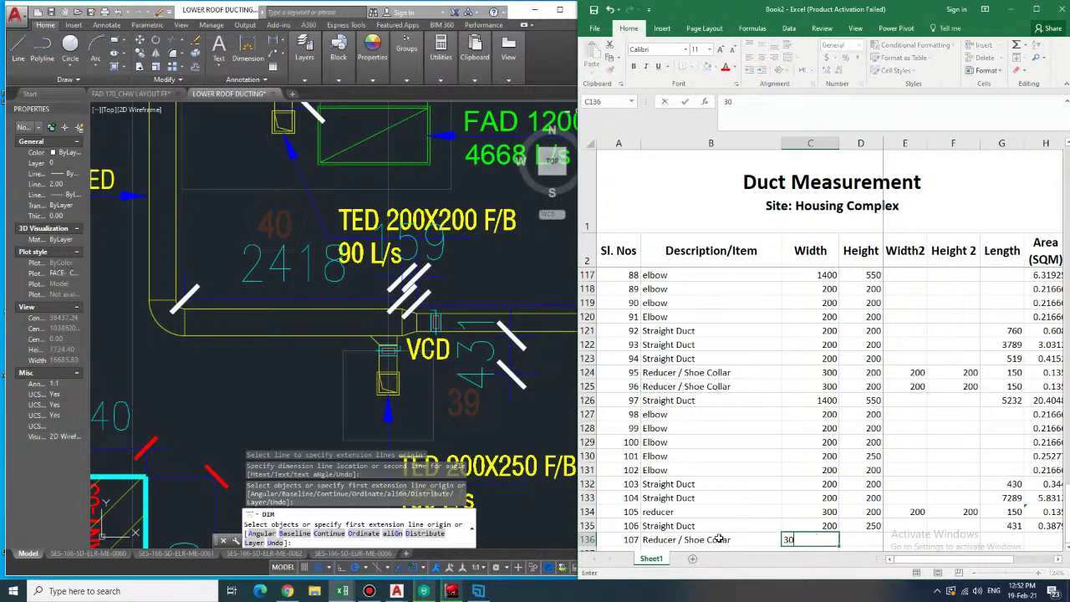
key(Tab)
text(25)
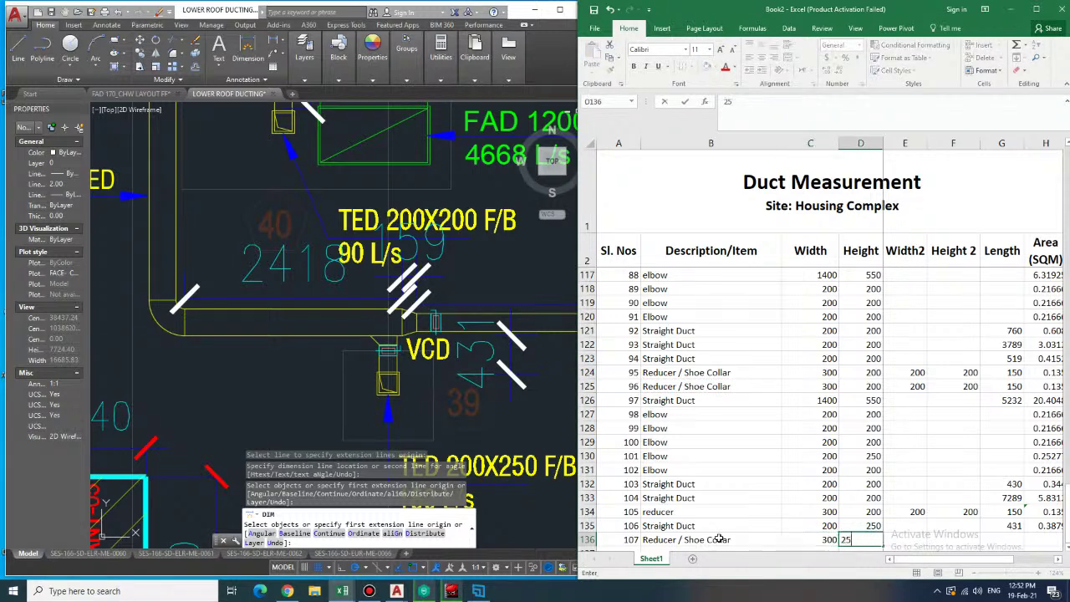
text(0)
key(Tab)
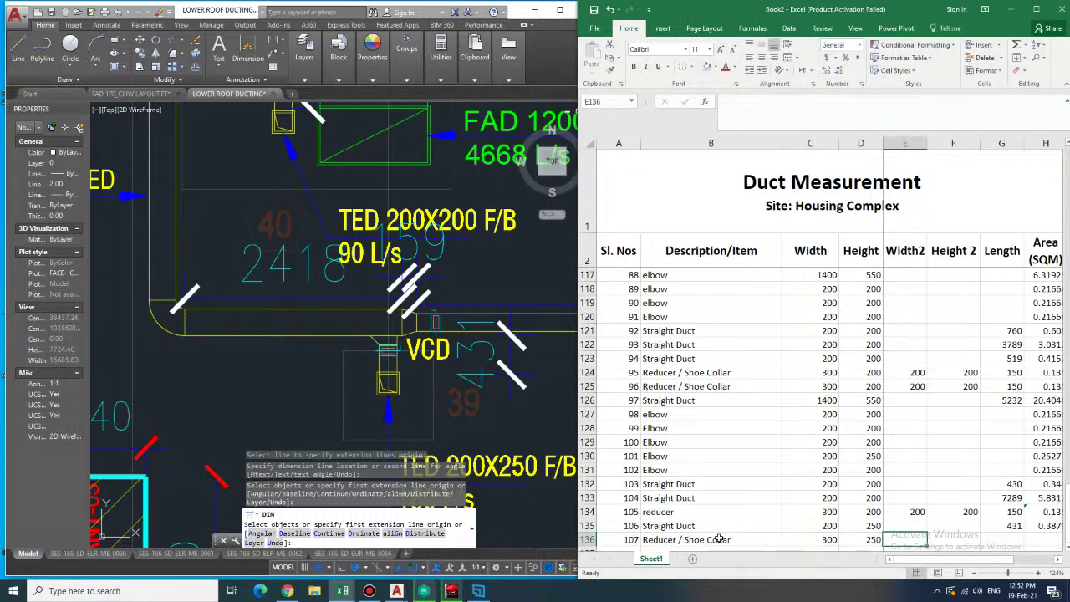
text(200)
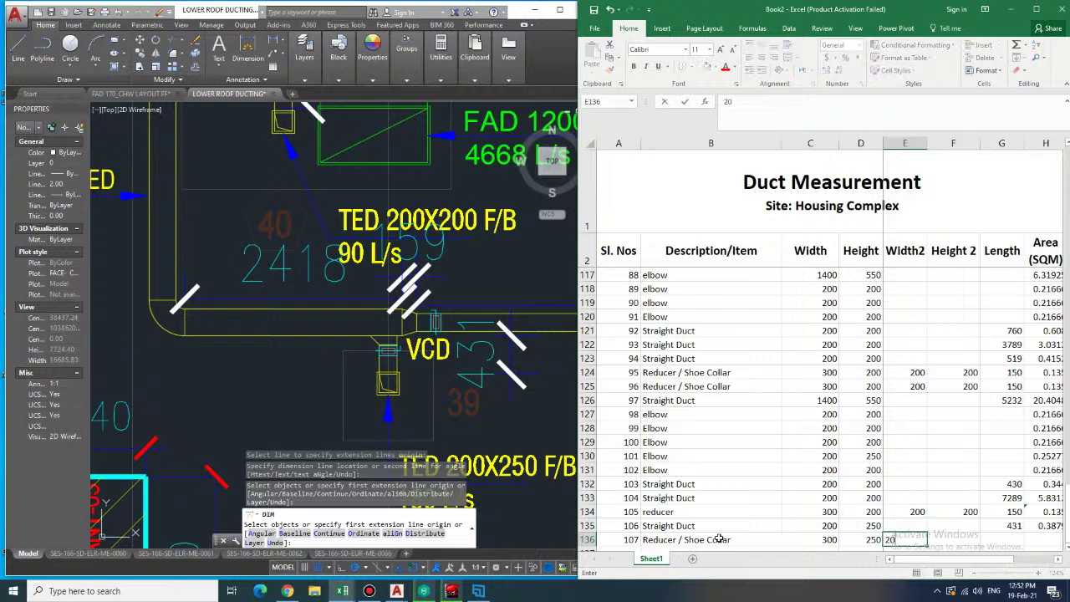
key(Tab)
text(250)
key(Tab)
key(Tab)
key(shift+Tab)
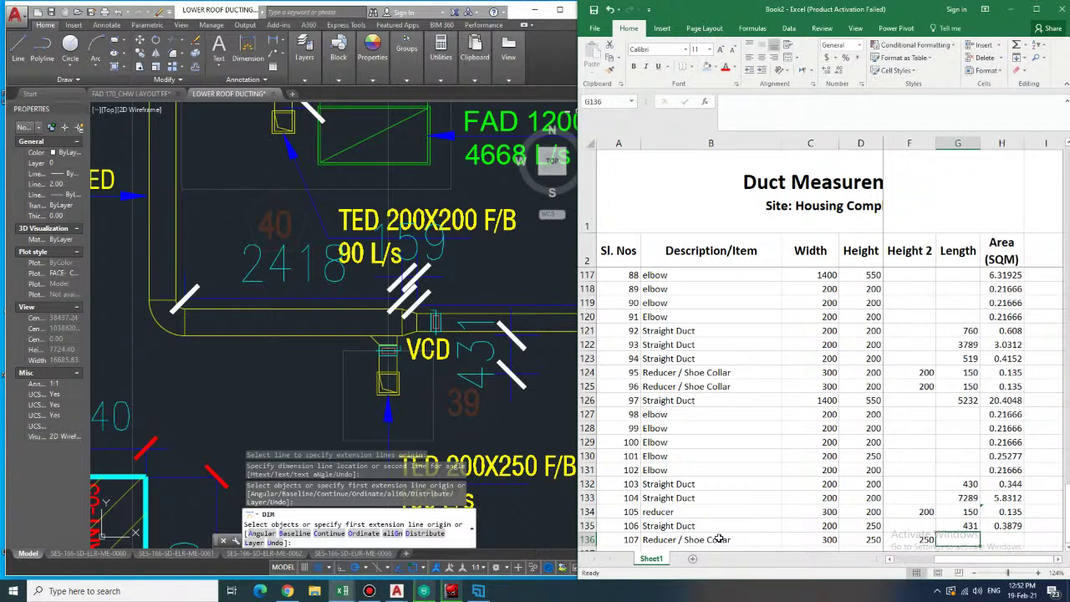
text(150)
key(Tab)
- Copy the area formula from item 105 into the area cell of item 107
key(Up)
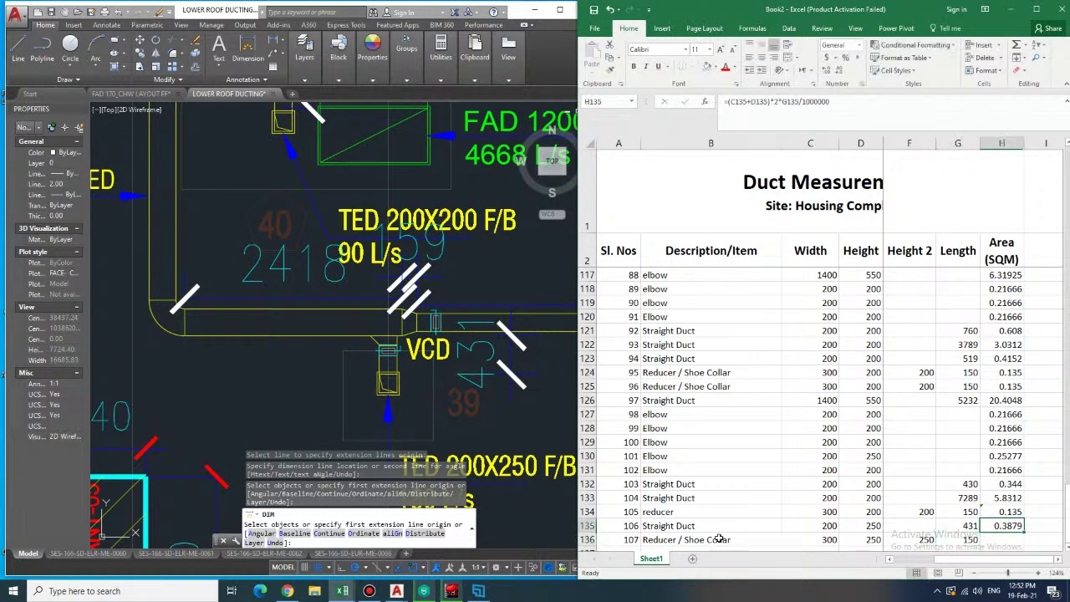
key(Up)
key(ctrl+c)
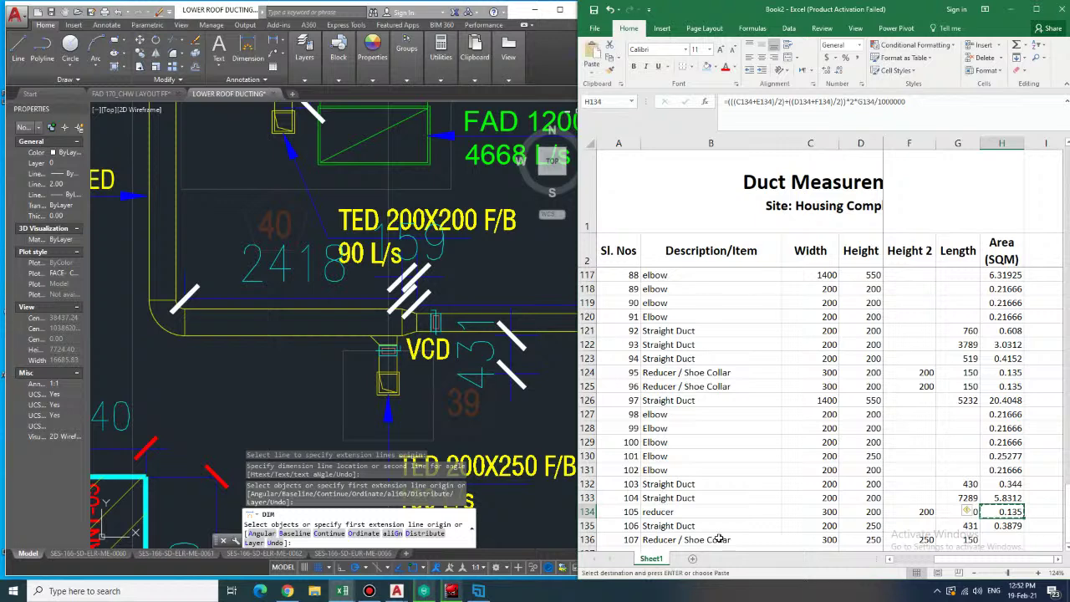
key(Down)
key(Down)
key(ctrl+v)
- Enter serial number 108 in row 137, below item 107
key(Down)
key(Left)
key(Left)
key(Left)
key(Left)
key(Left)
key(Left)
key(Left)
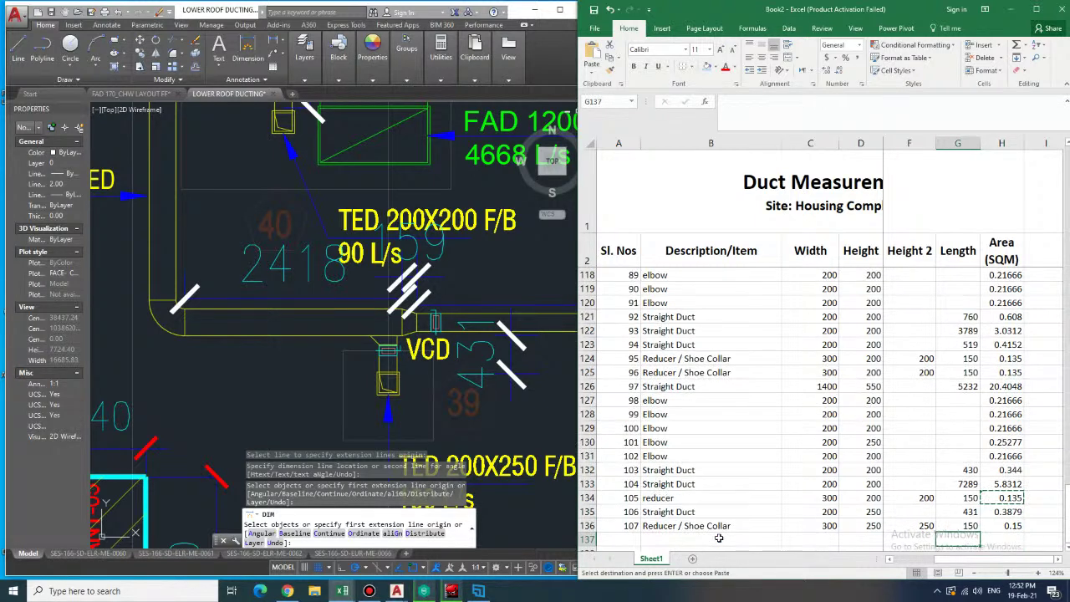
text(108)
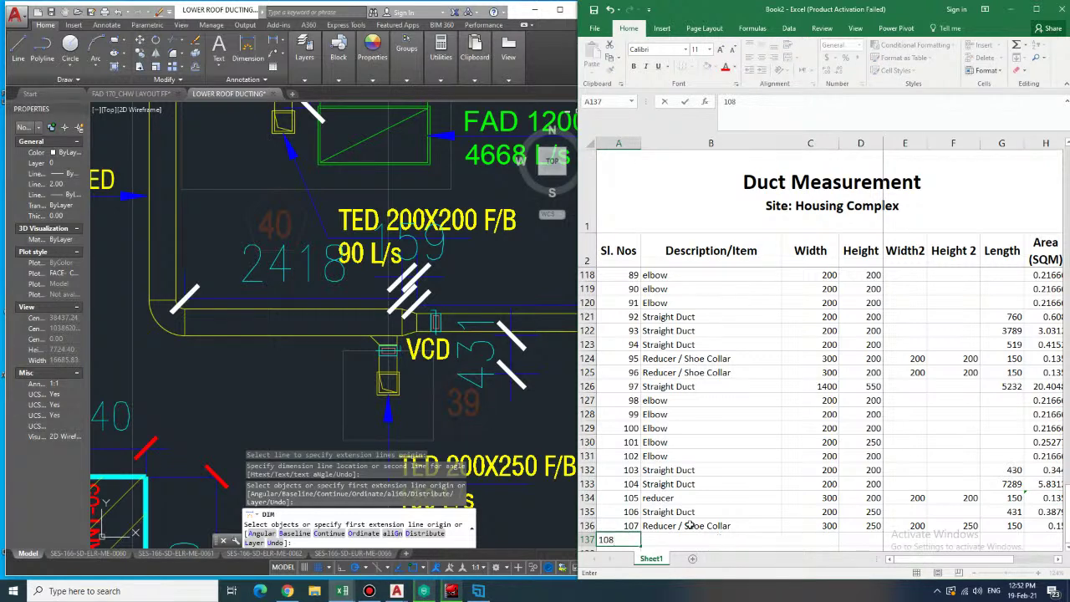
- In AutoCAD, dimension the length of the vertical 300X200 TED duct above the elbow
mouse_move(269, 358)
middle_down()
mouse_move(318, 364)
mouse_move(308, 344)
mouse_move(312, 362)
mouse_move(301, 356)
mouse_move(338, 398)
middle_up()
key(space)
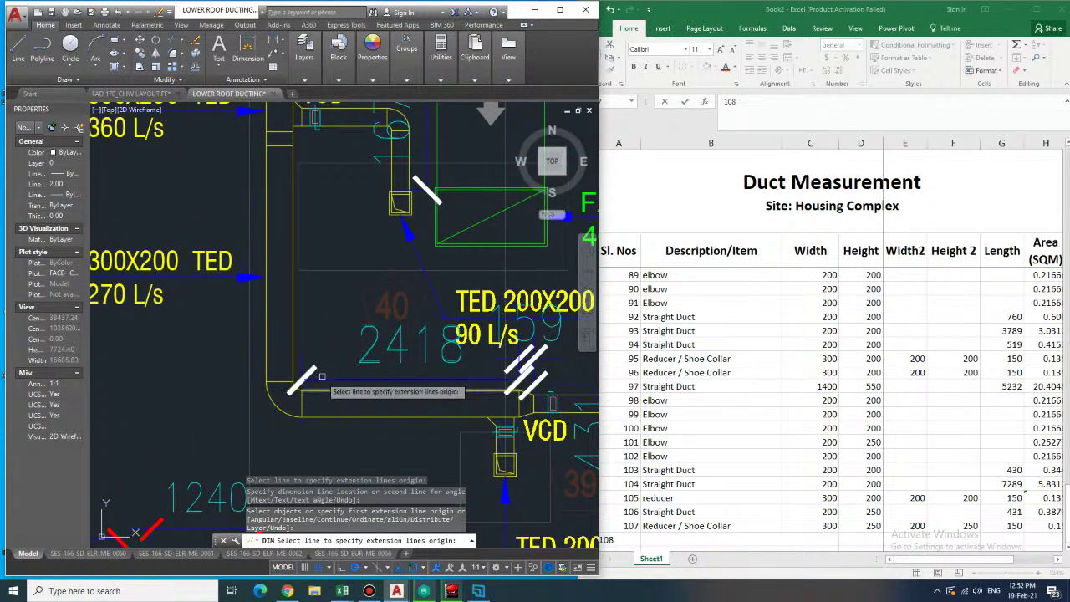
click(268, 251)
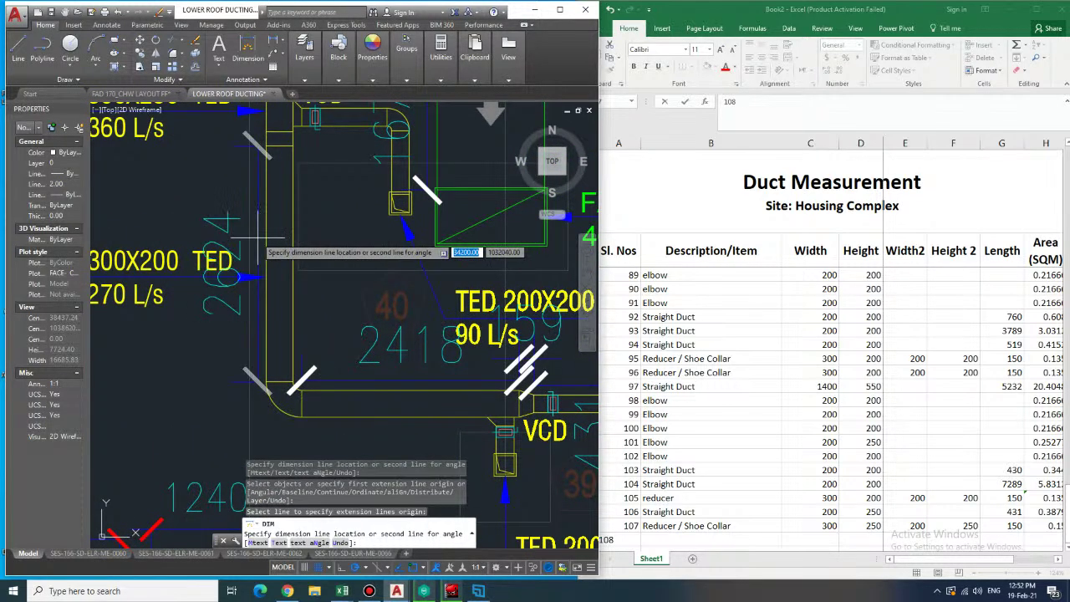
key(Escape)
- In Excel, describe item 108 as Straight Duct with width 300, height 200 and length 2418
click(695, 541)
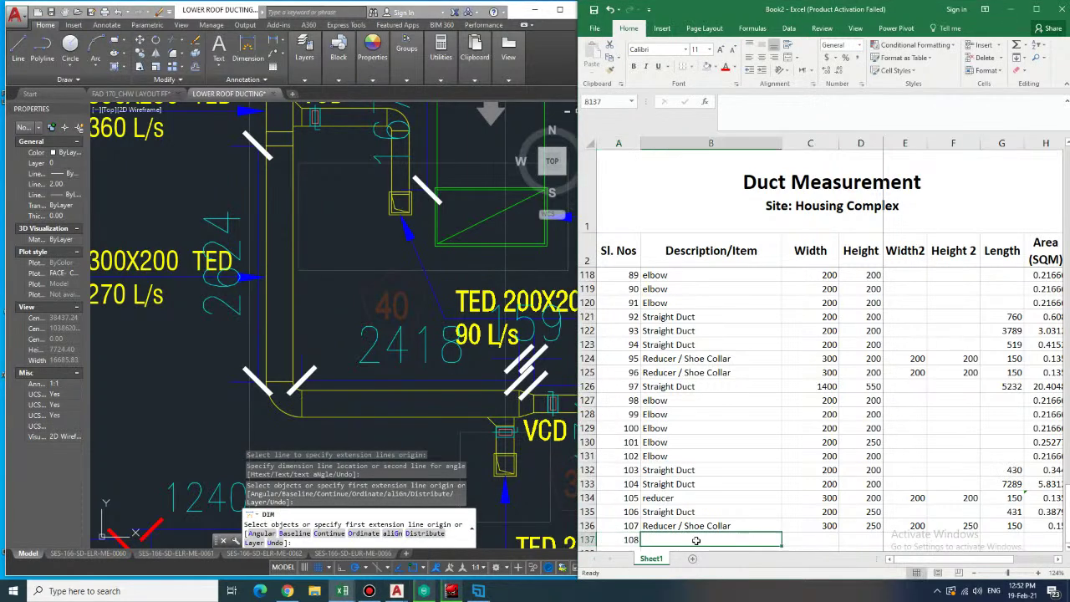
text(S)
key(Tab)
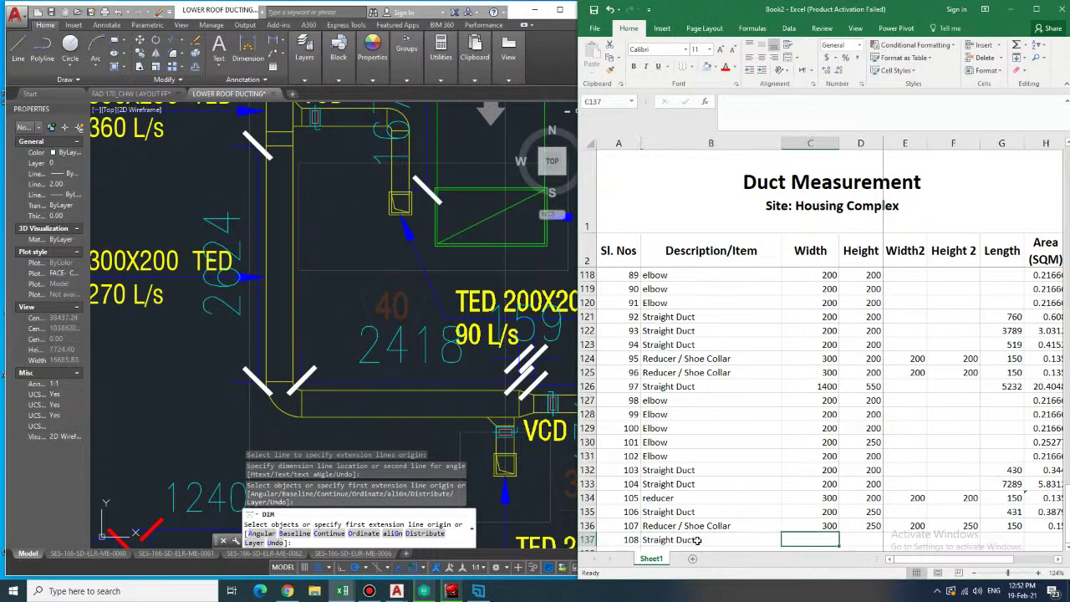
text(300)
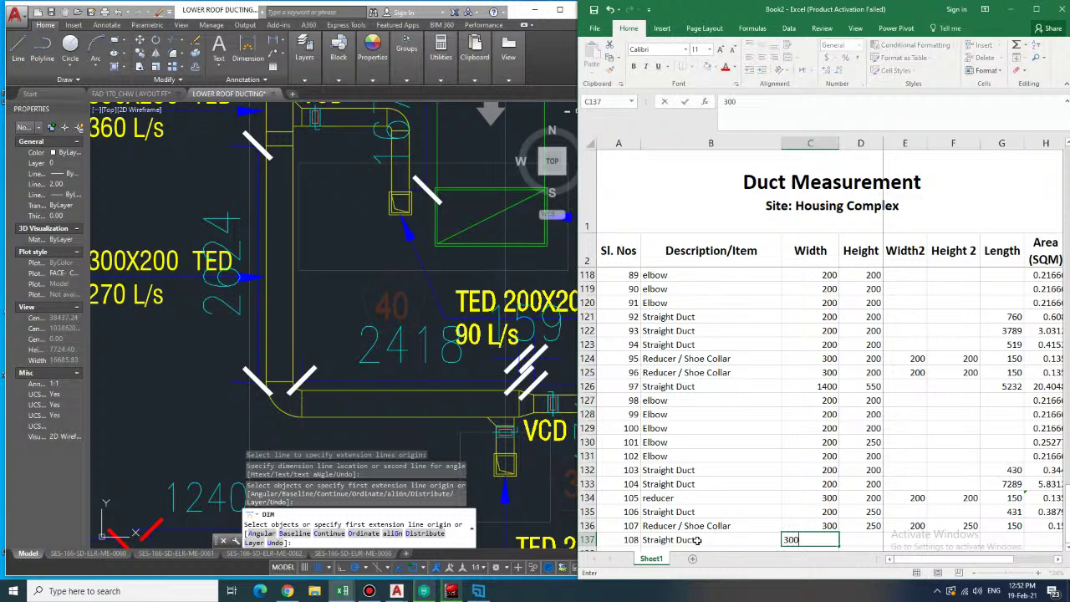
key(Tab)
text(200)
key(Tab)
key(Tab)
key(Tab)
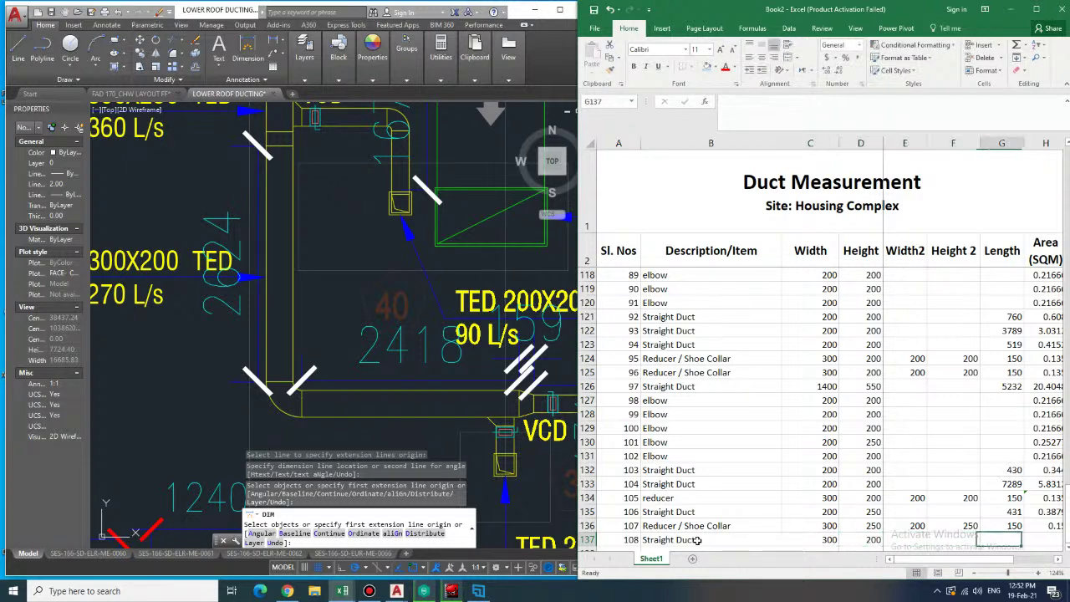
text(241)
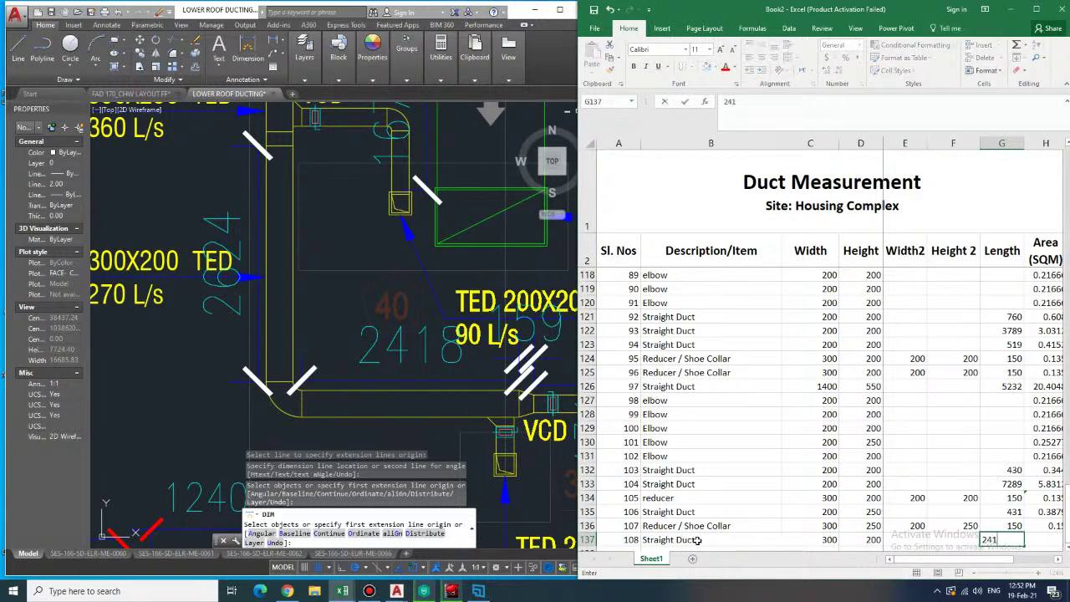
- Copy the area formula from item 106 into the area cell of item 108
key(Tab)
key(Up)
key(Up)
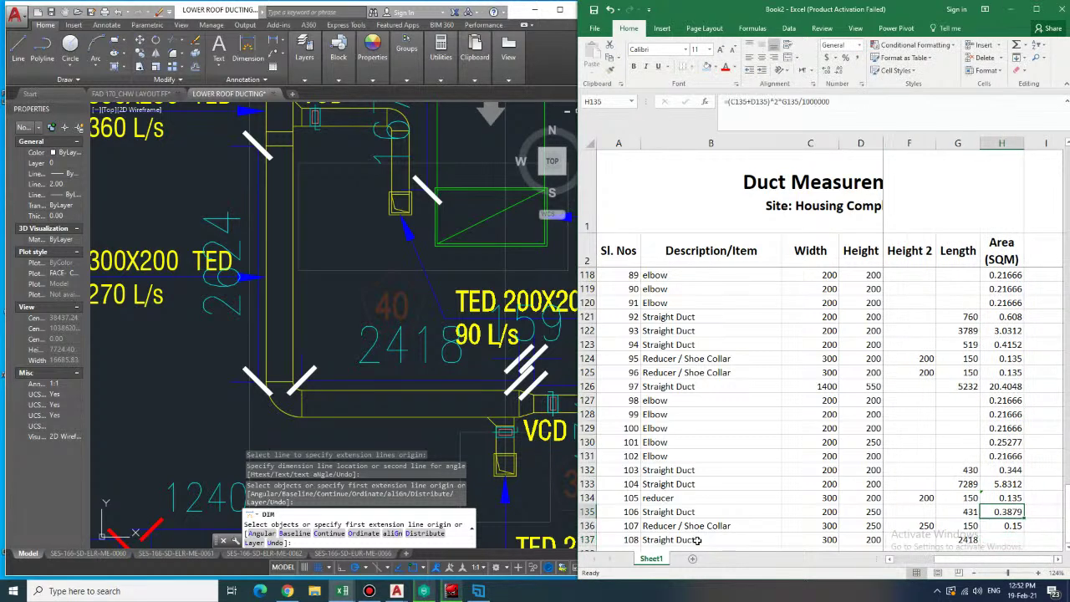
key(ctrl+c)
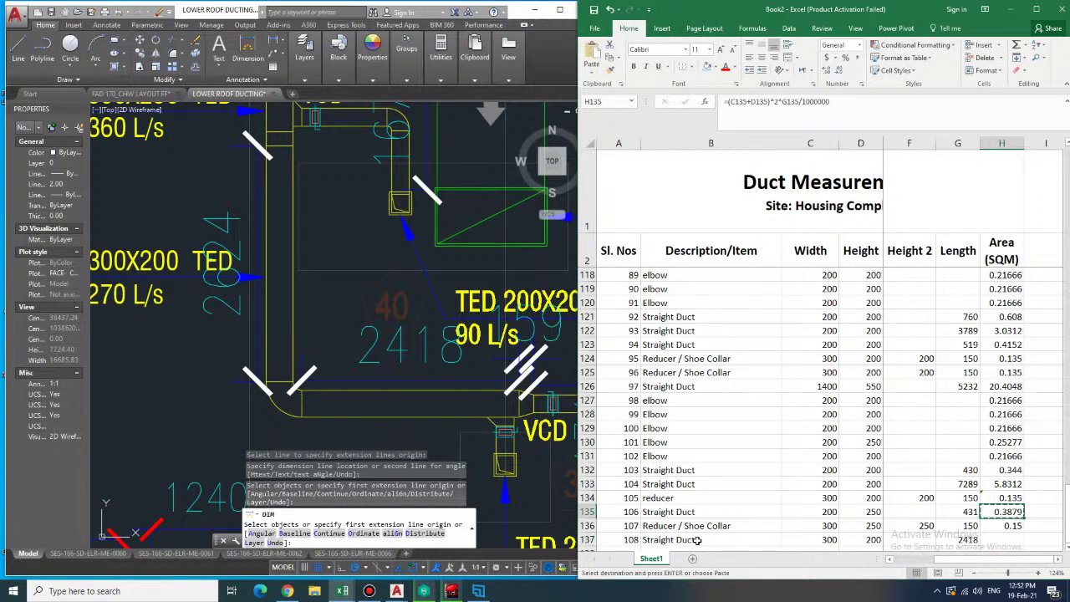
key(Down)
key(Down)
key(ctrl+v)
- Add serial number 109 in row 138 with the description Straight Duct
key(Down)
key(Left)
key(Left)
key(Left)
key(Left)
key(Left)
key(Left)
key(Left)
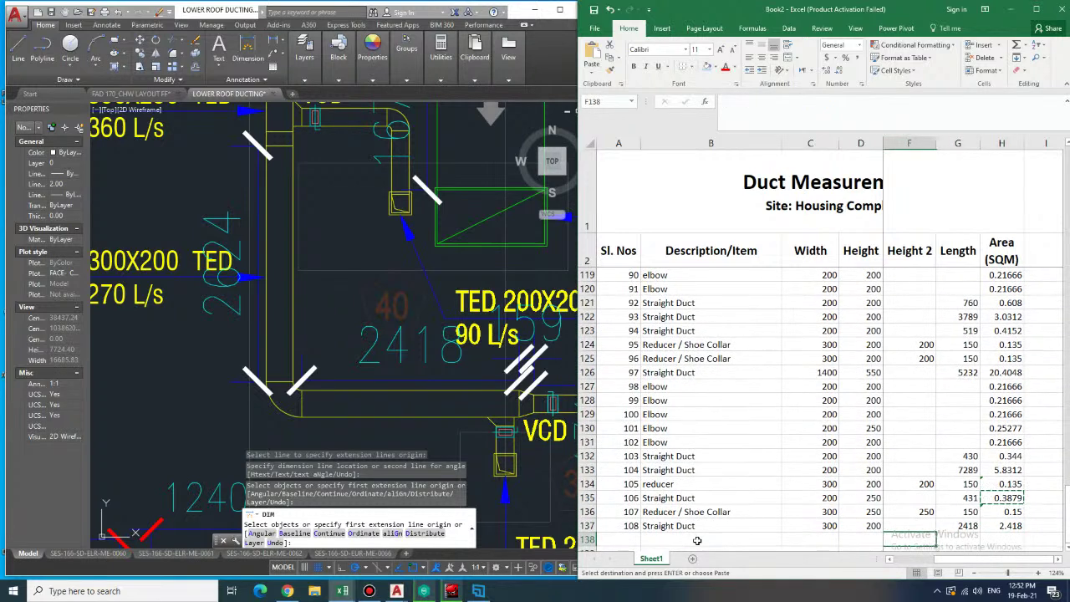
key(Escape)
text(10)
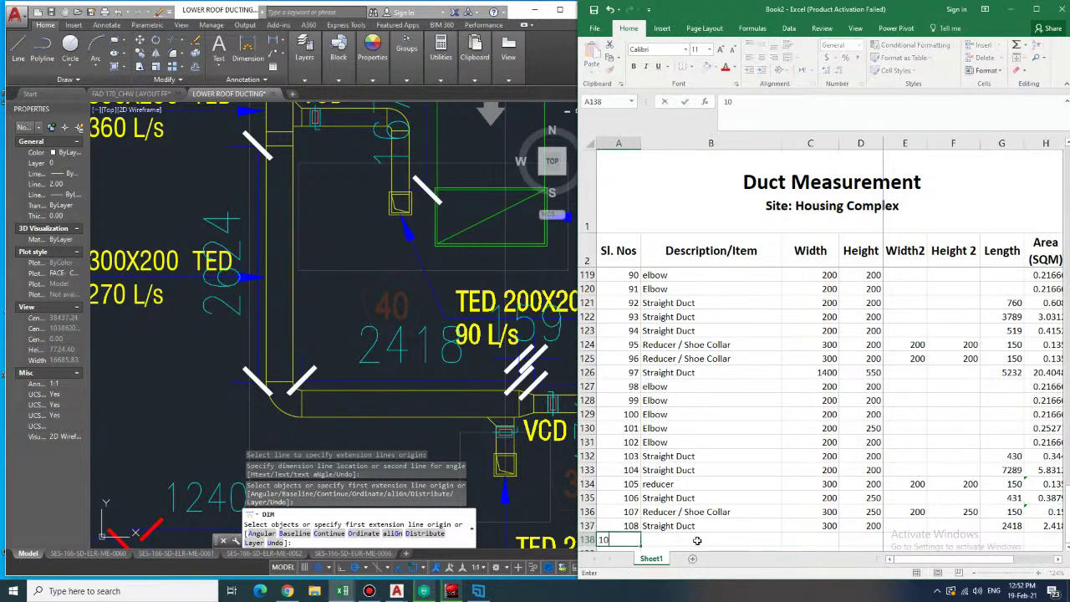
text(9)
key(Tab)
text(S)
key(Tab)
- Size item 109 at width 300 and height 200, with a length of 2624
text(300)
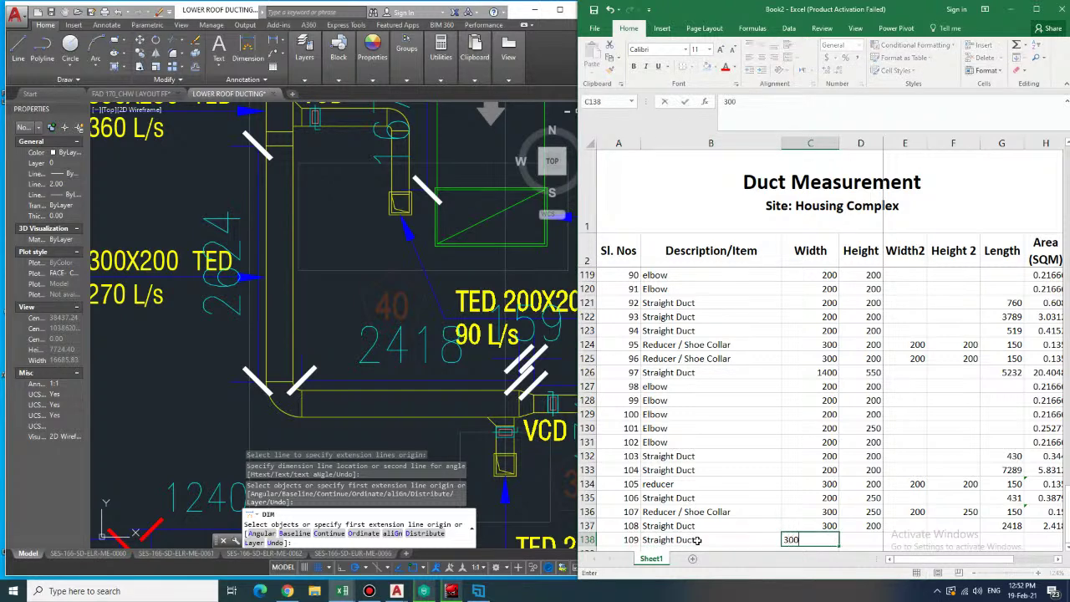
key(Tab)
text(200)
key(Tab)
key(Tab)
key(Tab)
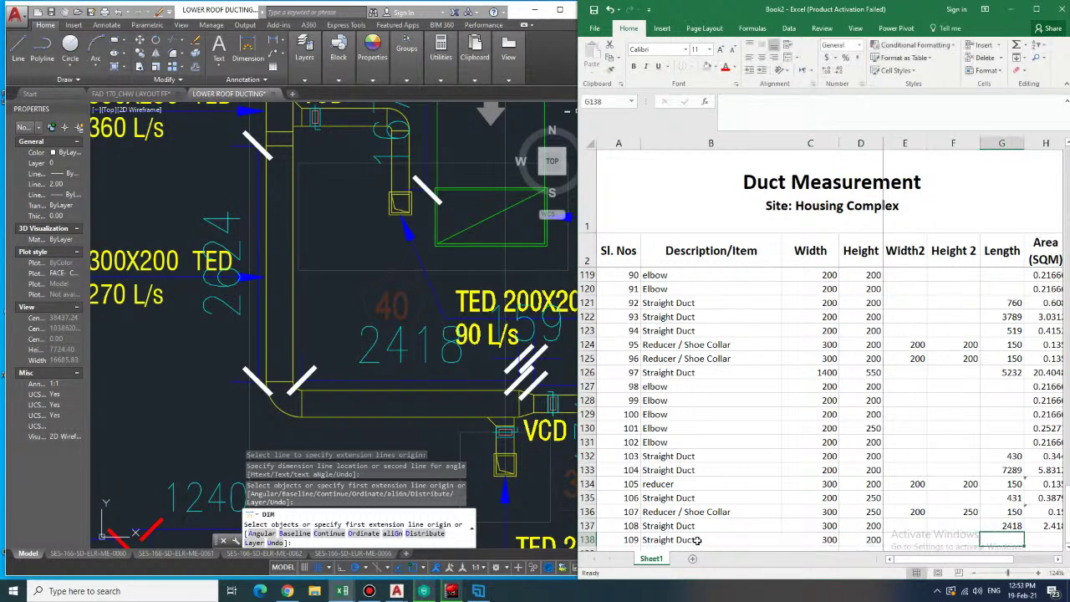
text(2624)
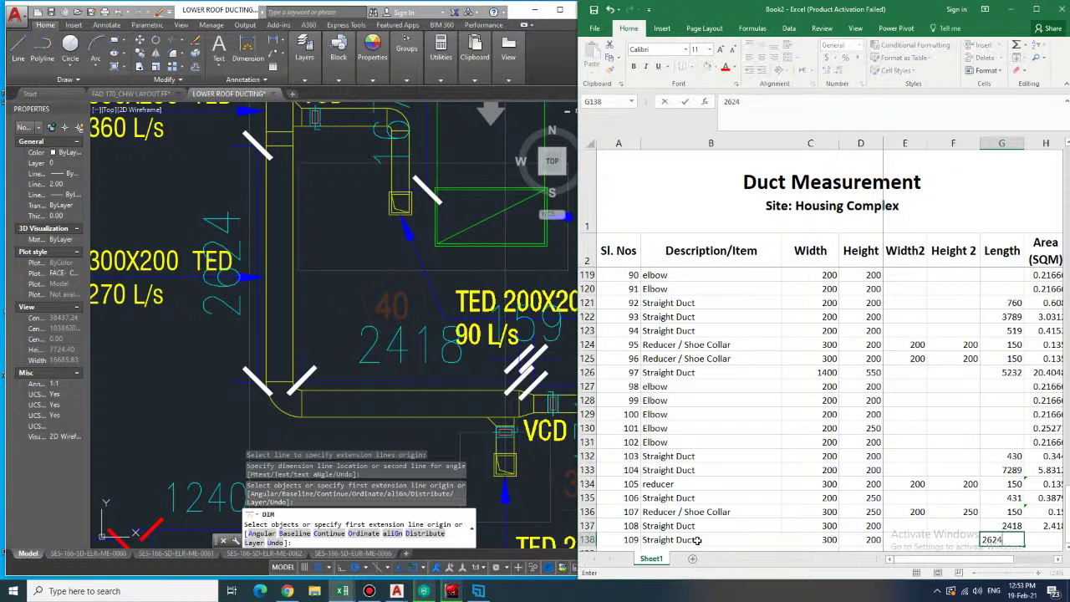
- Copy the area formula from item 108 into the area cell of item 109
key(Tab)
key(Up)
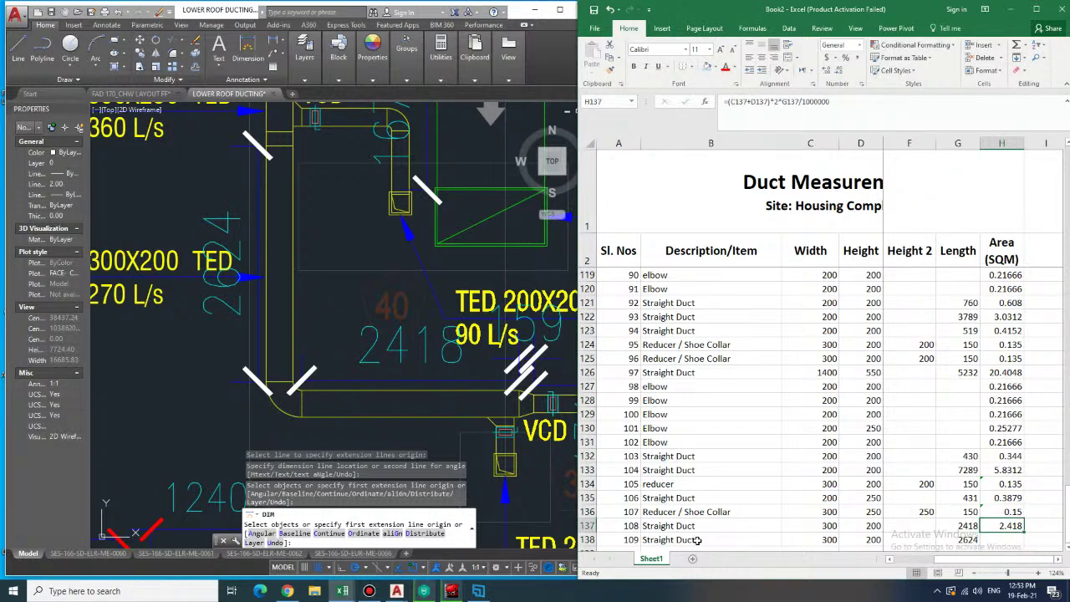
key(ctrl+c)
key(Down)
key(ctrl+v)
- Add serial number 110 in row 139 with the description Elbow
key(Down)
key(Left)
key(Left)
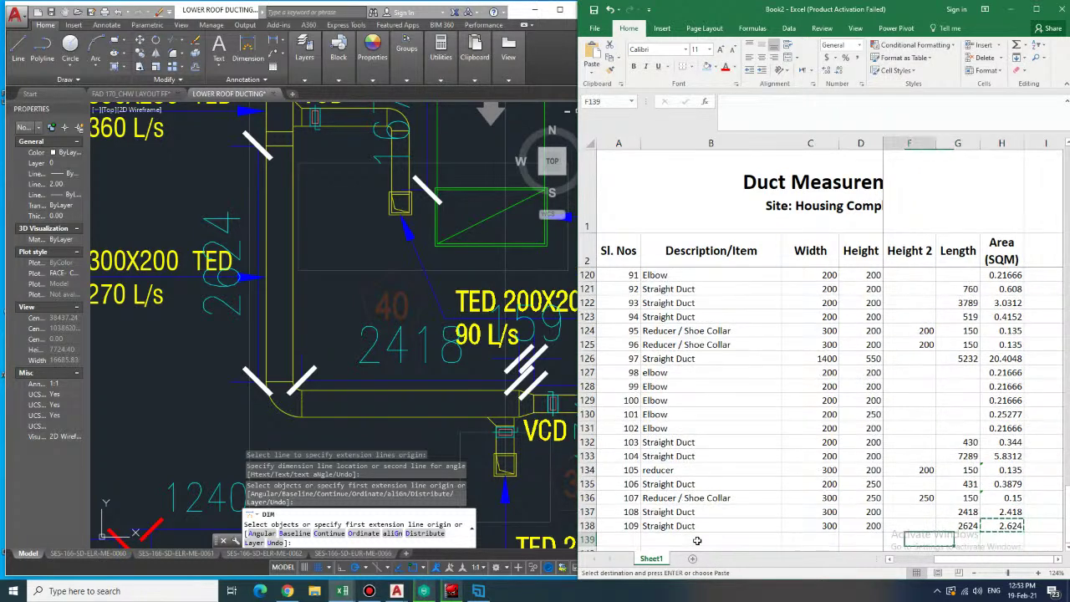
key(Left)
key(Left)
key(Left)
key(Left)
key(Left)
text(1)
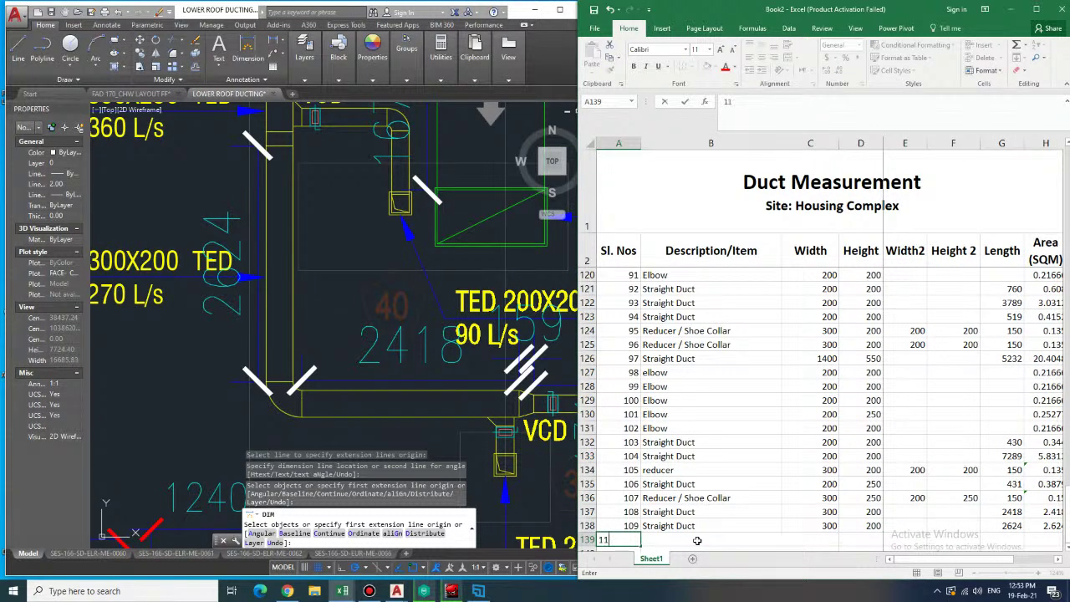
text(00)
key(Tab)
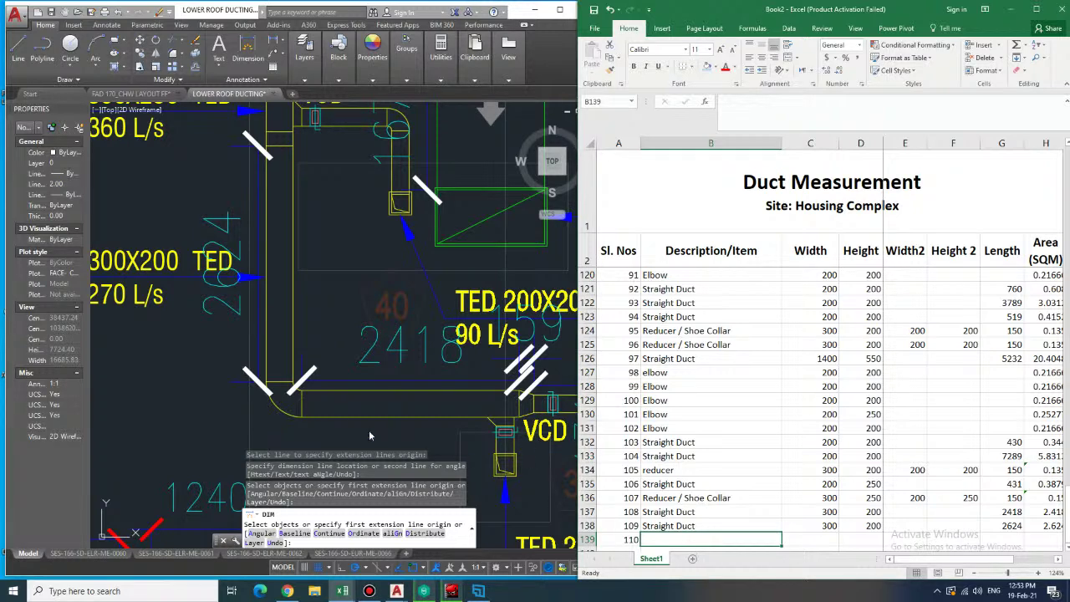
text(Elbow)
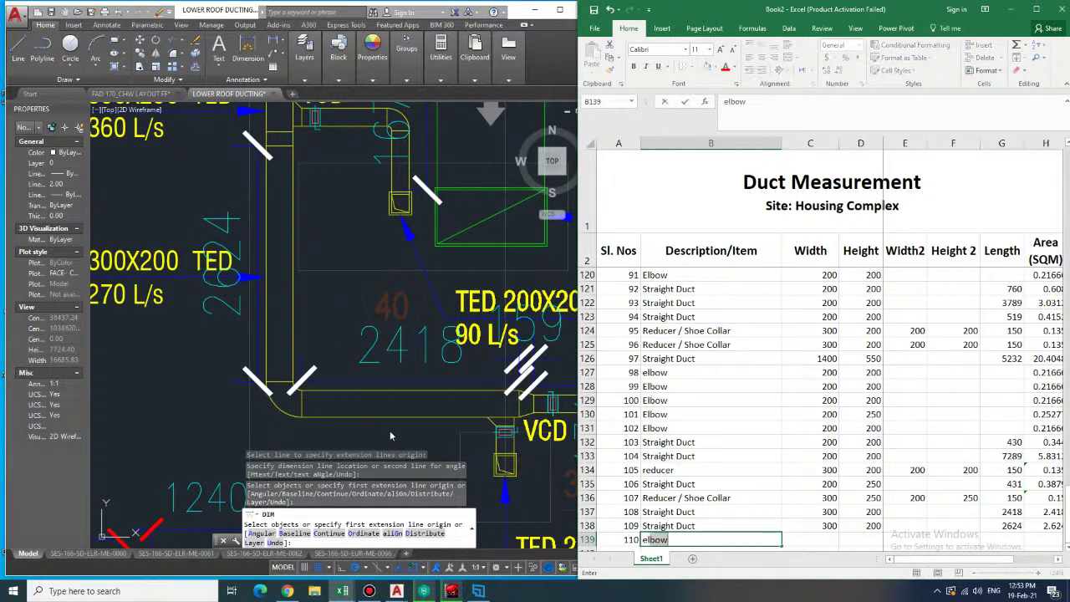
key(Tab)
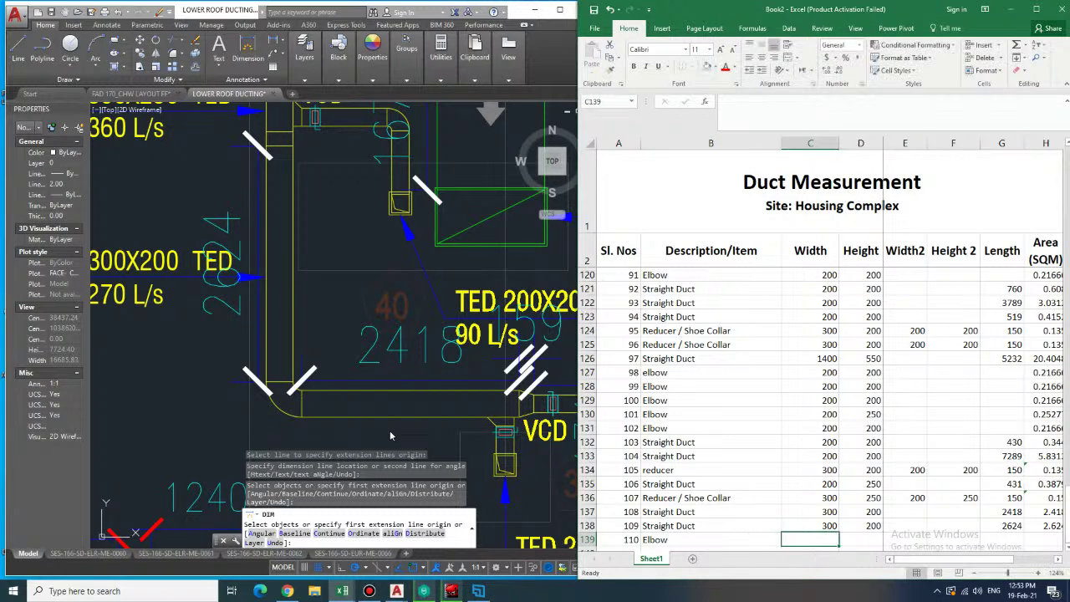
- Set the width of item 110 to 300 and its height to 200
text(300)
key(Tab)
text(200)
key(Tab)
key(Tab)
key(Tab)
- Copy the elbow area formula from item 102 into the area cell of item 110
key(Tab)
key(Up)
key(Up)
key(Up)
key(Up)
key(Up)
key(Up)
key(Up)
key(Up)
key(Up)
key(Down)
key(ctrl+c)
key(Down)
key(Down)
key(Down)
key(Down)
key(Down)
key(Down)
key(Down)
key(Down)
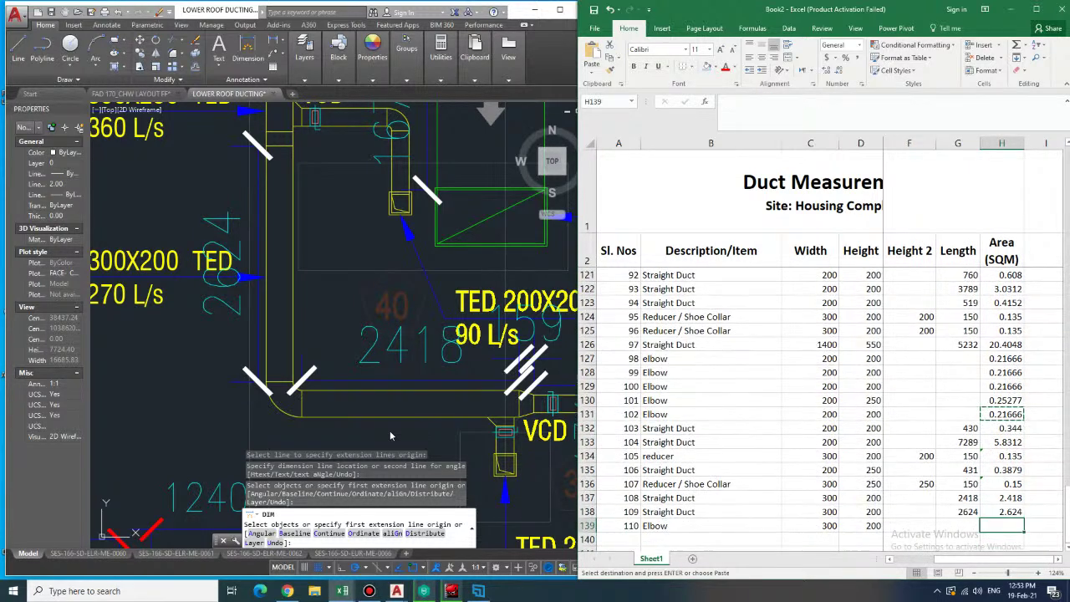
key(ctrl+v)
- Enter serial number 111 in row 140, below item 110
key(Down)
key(Left)
key(Left)
key(Left)
key(Left)
key(Left)
key(Left)
key(Left)
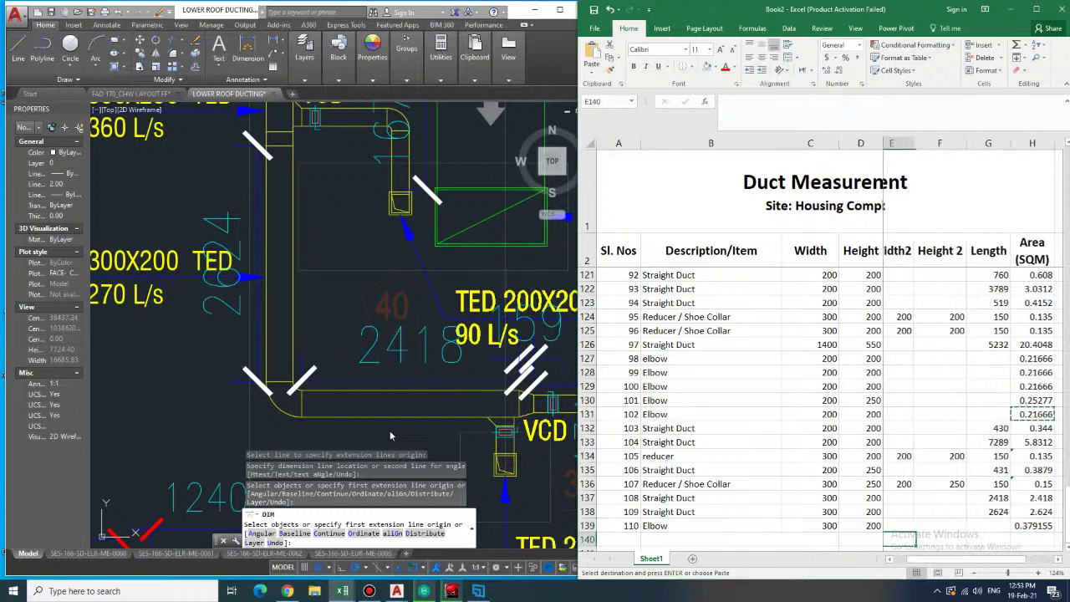
text(111)
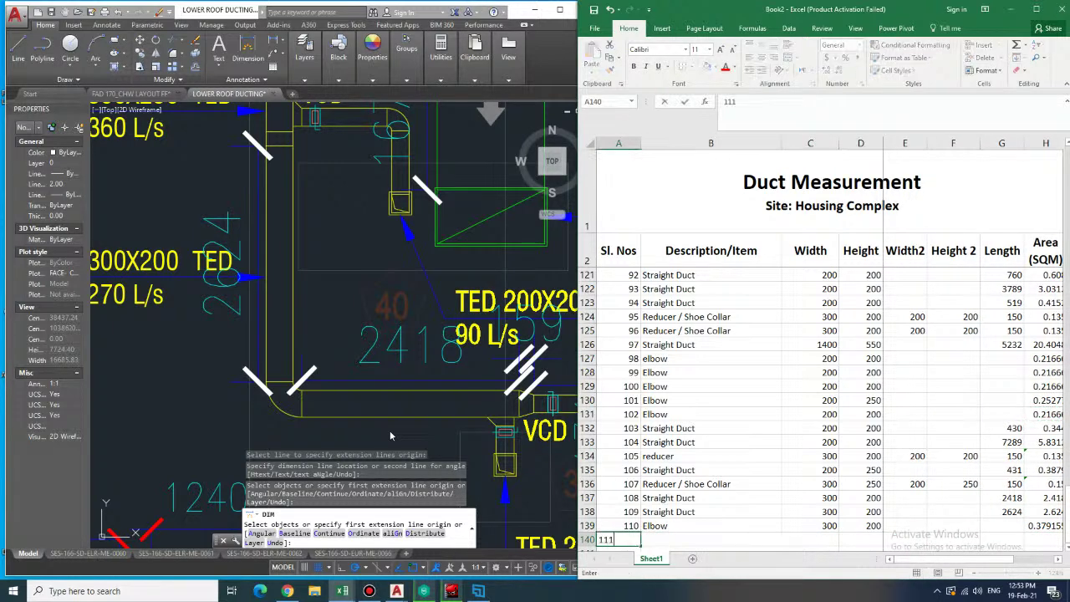
key(Right)
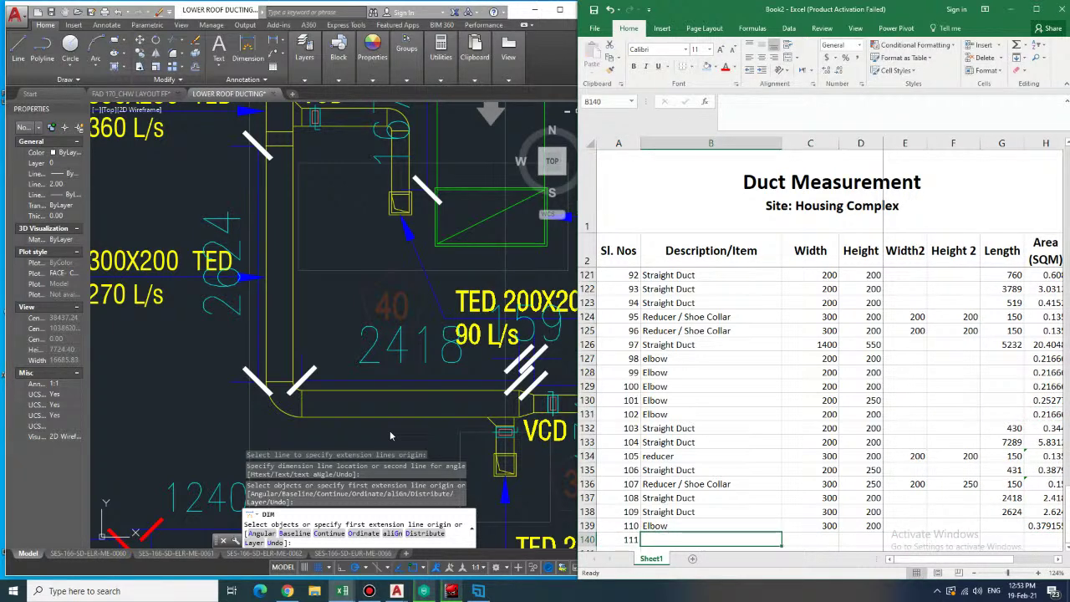
- In AutoCAD, measure the length of the reducer between the 300X250 and 300X200 TED ducts
click(347, 228)
middle_drag(343, 214, 363, 367)
mouse_move(334, 309)
middle_down()
mouse_move(360, 363)
mouse_move(360, 322)
middle_up()
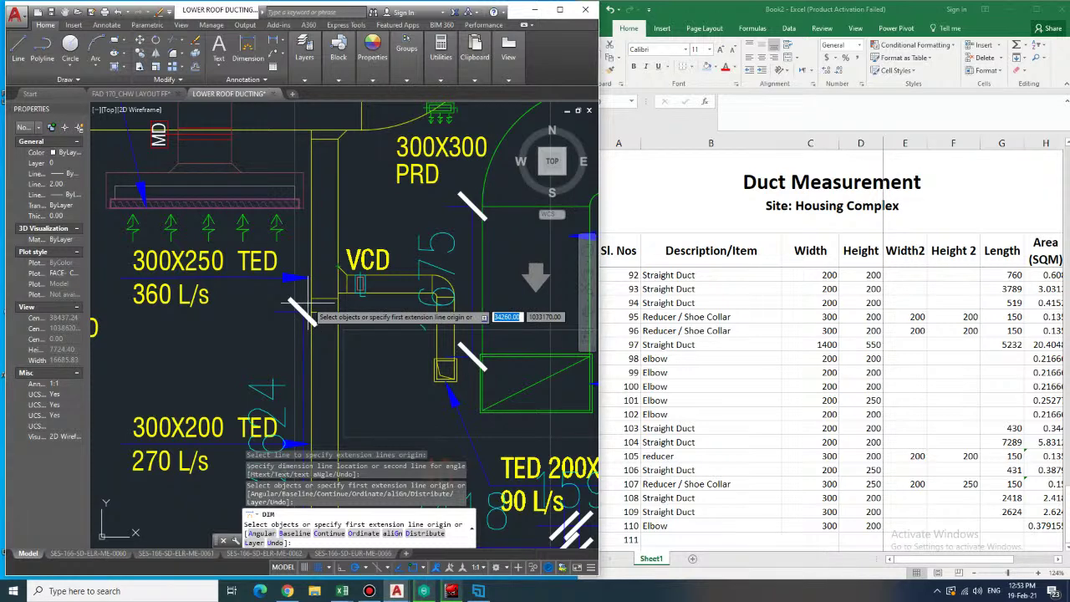
click(337, 310)
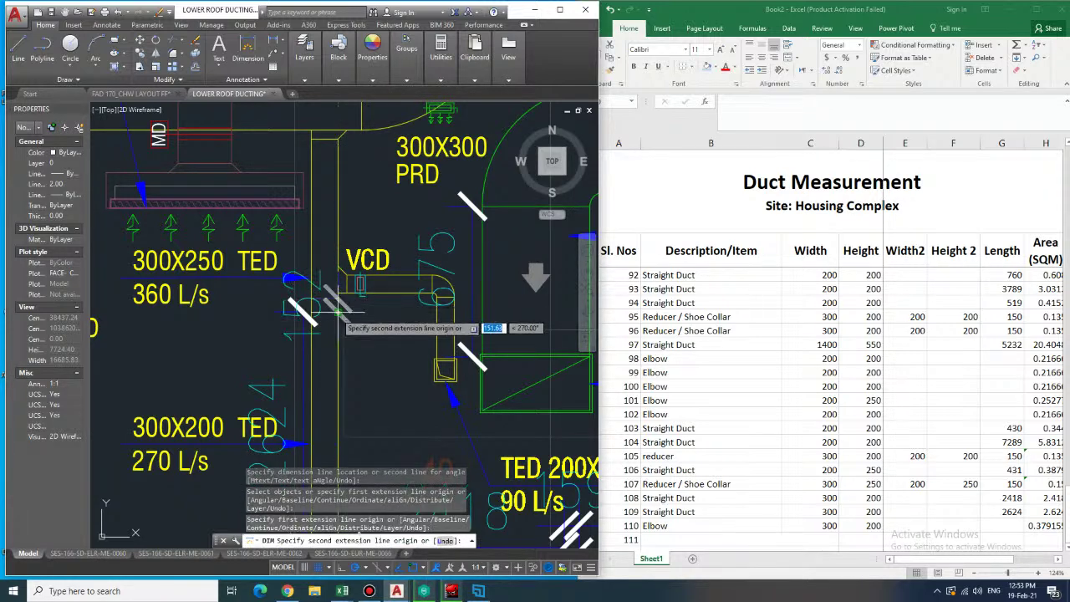
key(Escape)
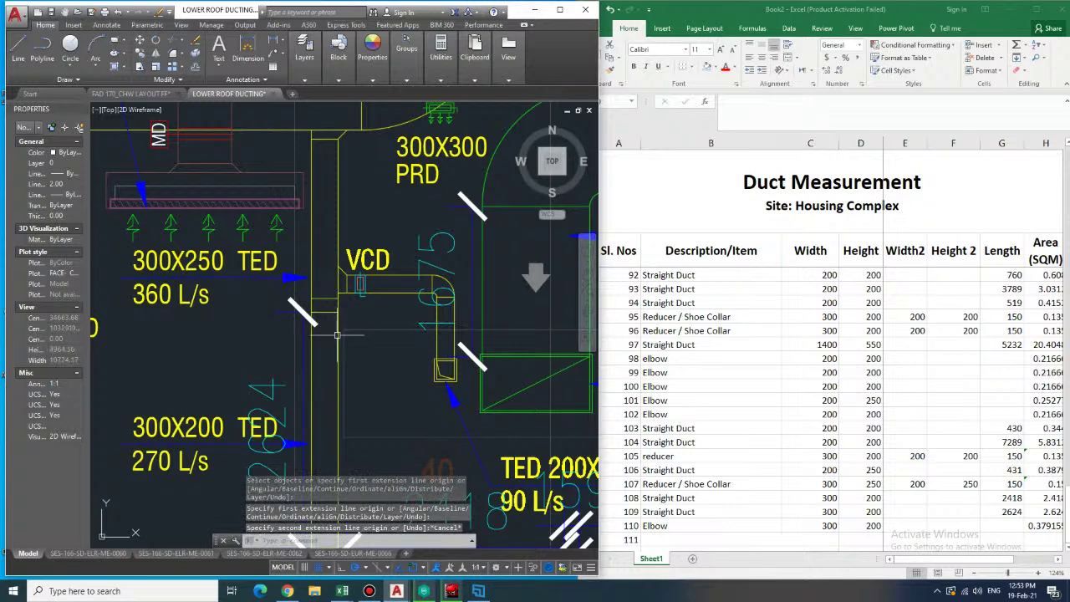
- In Excel, describe item 111 as a reducer from 300 by 250 down to 300 by 200, with a length of 150
click(687, 537)
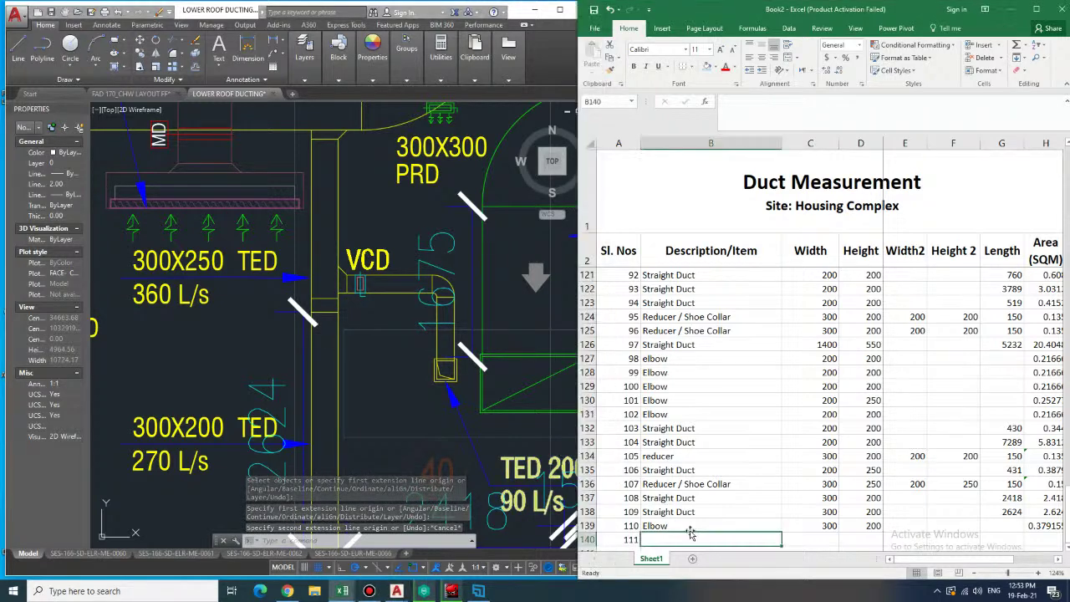
text(reducer)
key(Tab)
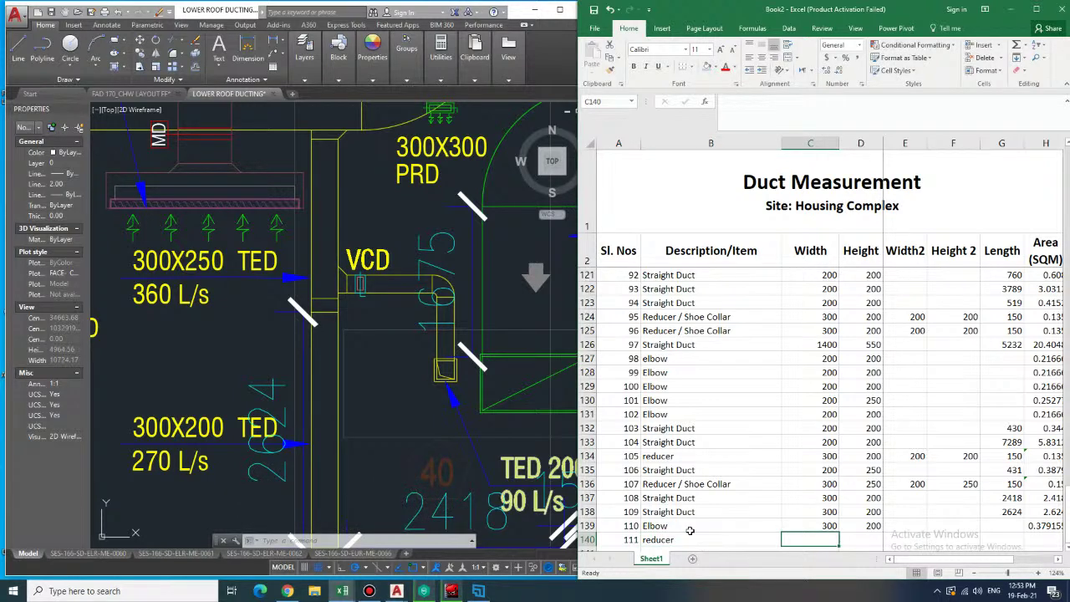
text(300)
key(Tab)
text(250)
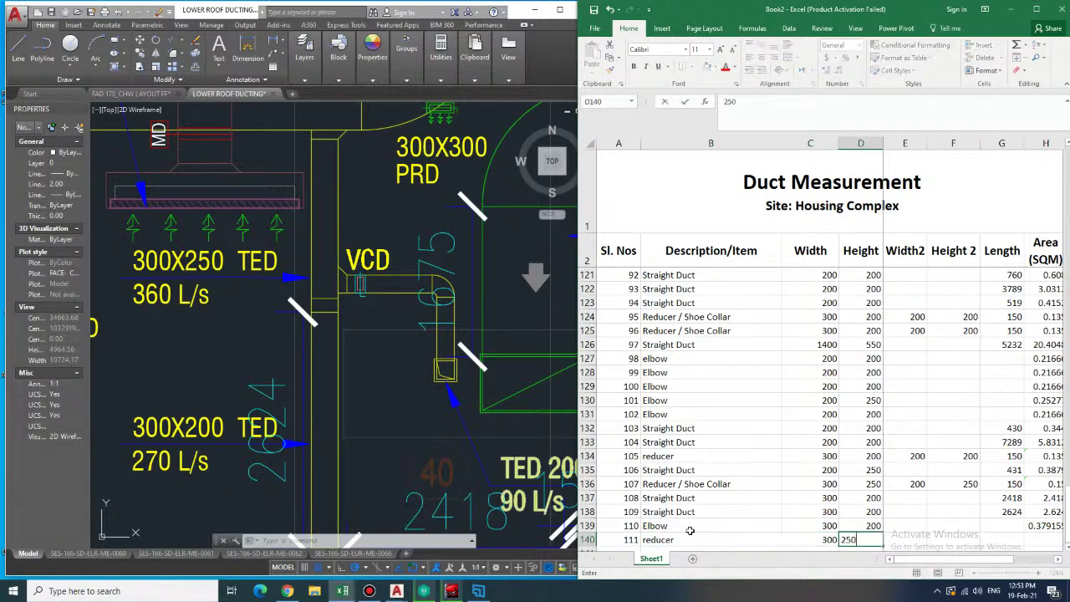
key(Tab)
text(300)
key(Tab)
text(200)
key(Tab)
text(150)
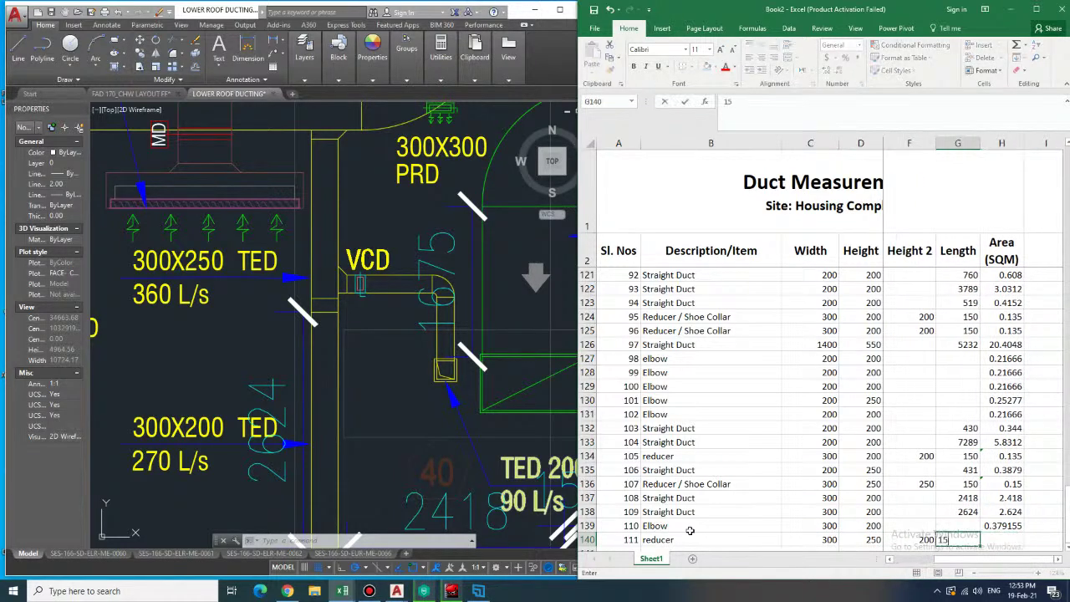
- Copy the reducer area formula from item 105 into the area cell of item 111
key(Tab)
key(Up)
key(Up)
key(Up)
key(Up)
key(Up)
key(Up)
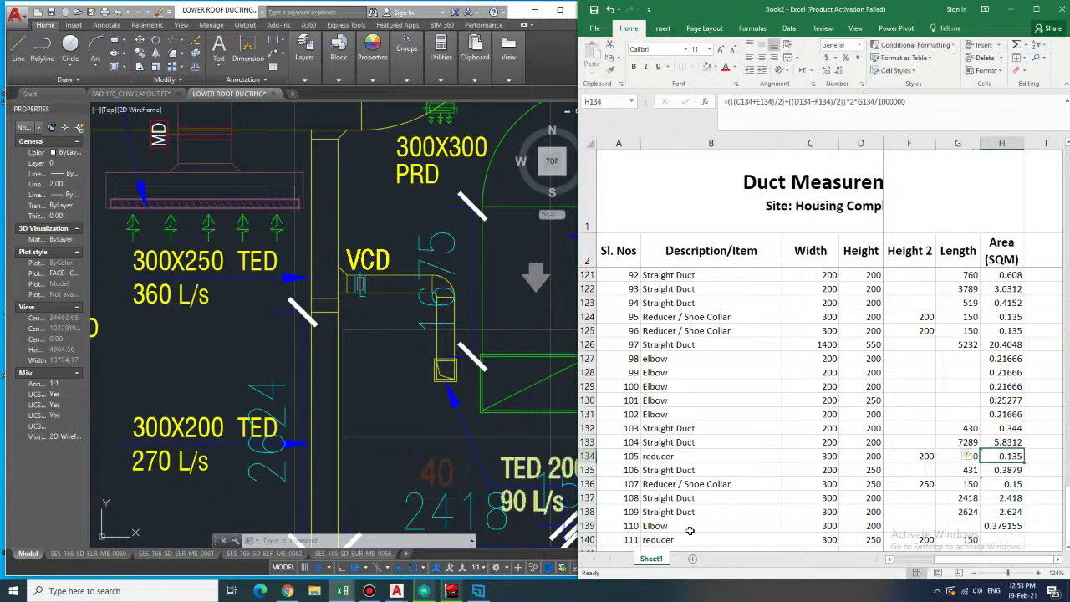
key(ctrl+c)
key(Down)
key(Down)
key(Down)
key(Down)
key(Down)
key(Down)
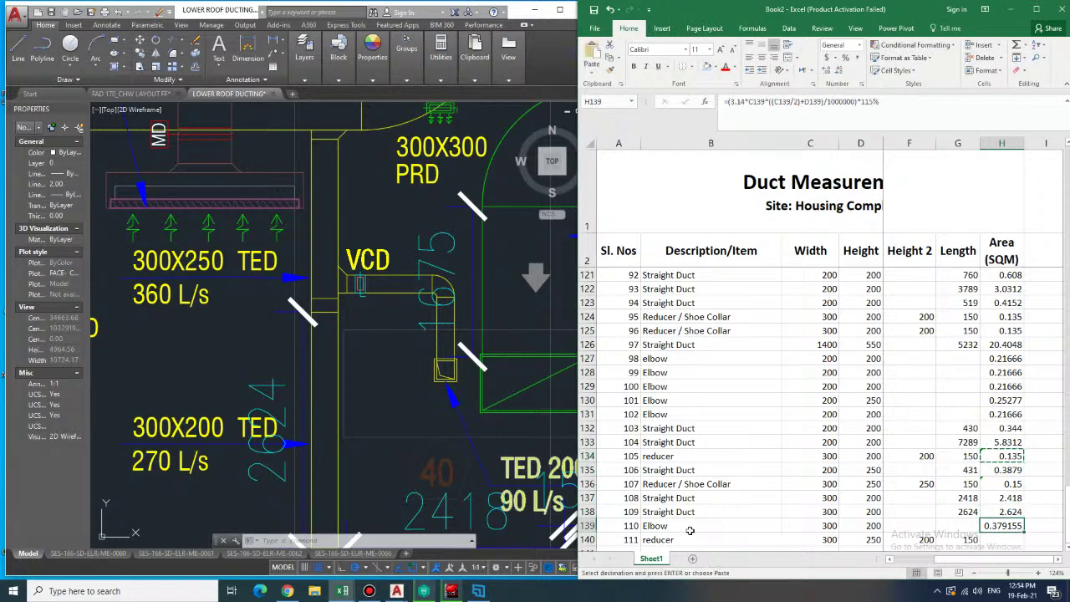
key(ctrl+v)
key(Down)
key(Left)
key(Left)
key(Left)
key(Left)
key(Left)
key(Left)
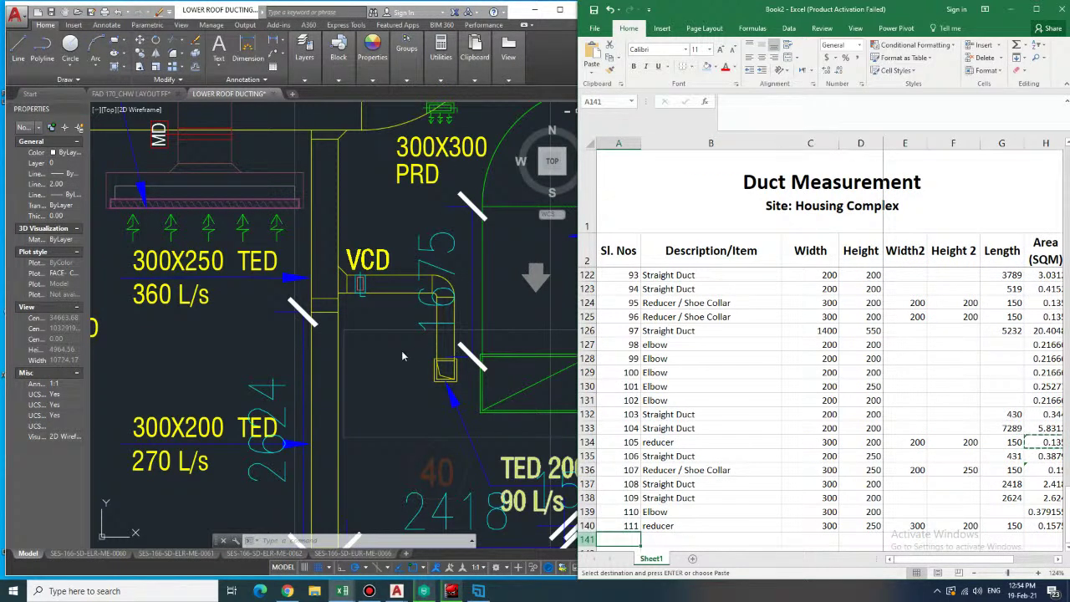
- In AutoCAD, dimension the horizontal and vertical legs of the VCD branch duct and delete the 1675 dimension overlapping them
drag(578, 538, 599, 538)
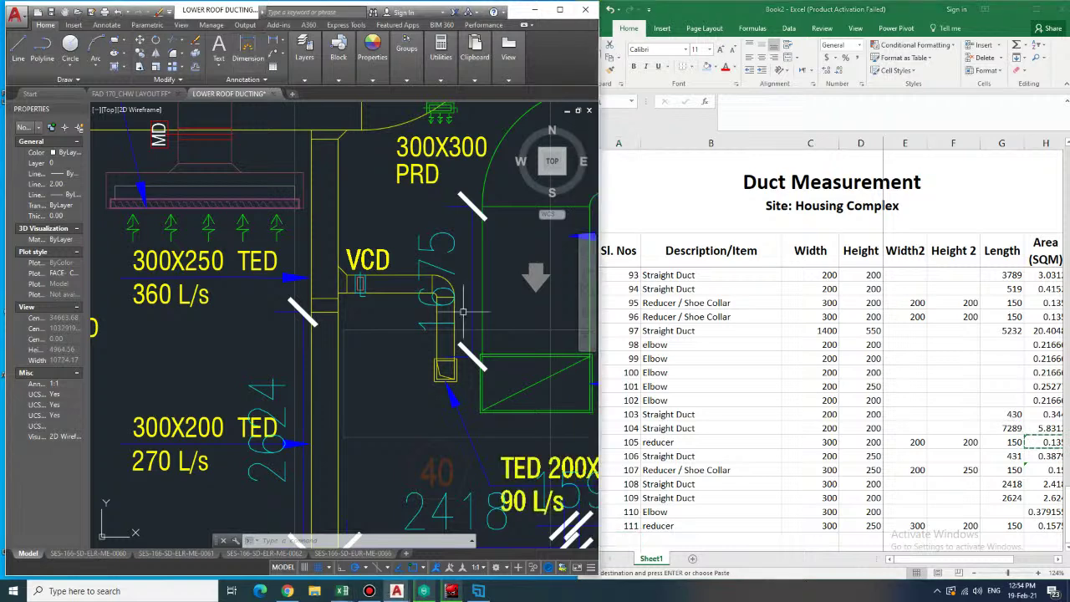
scroll(462, 312, up, 2)
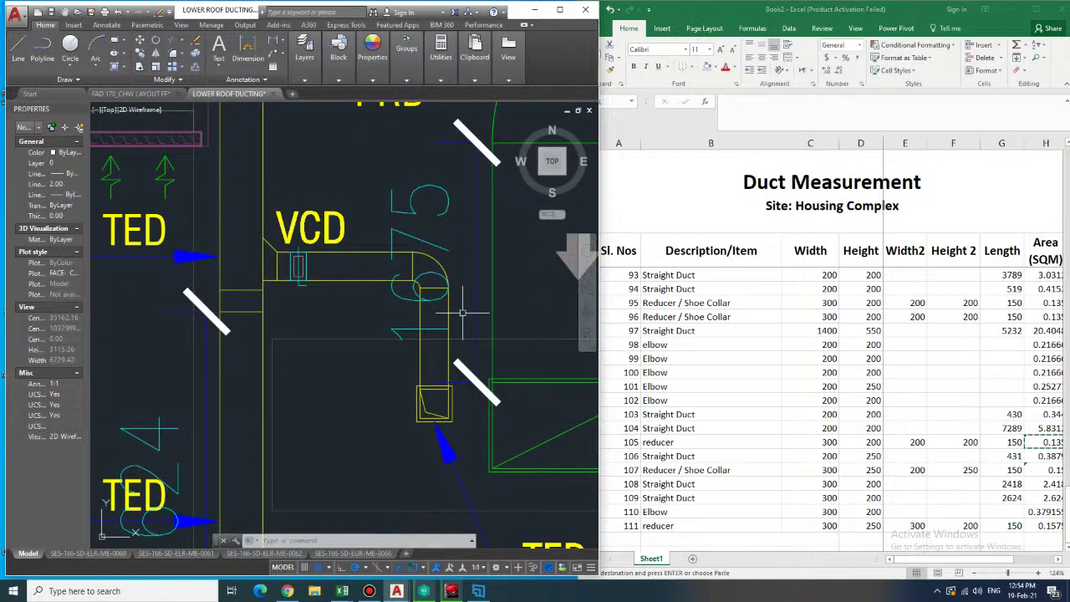
text(dim)
key(Return)
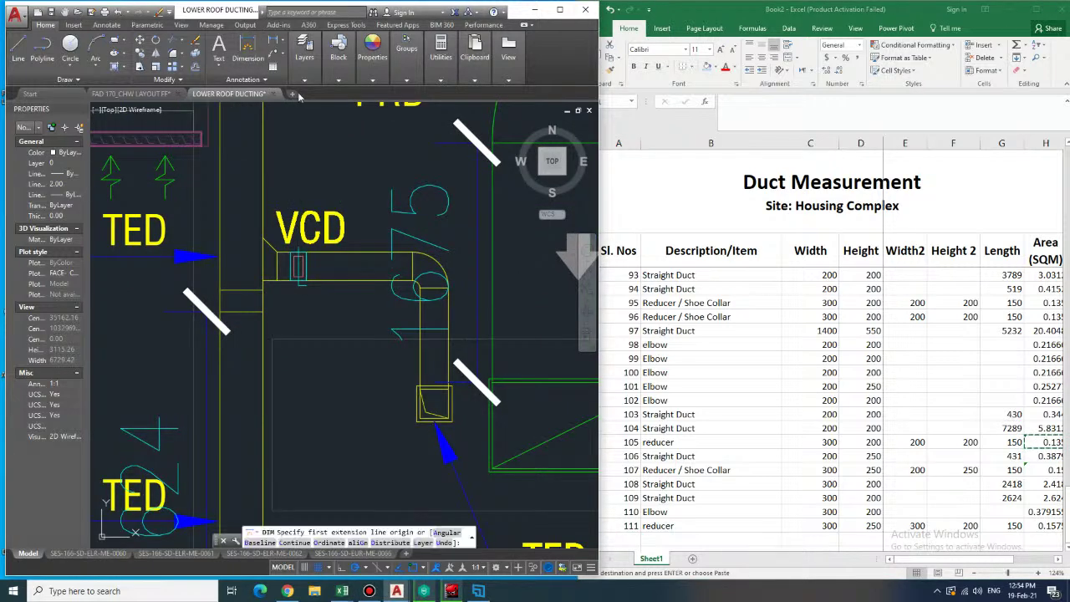
click(448, 316)
click(540, 324)
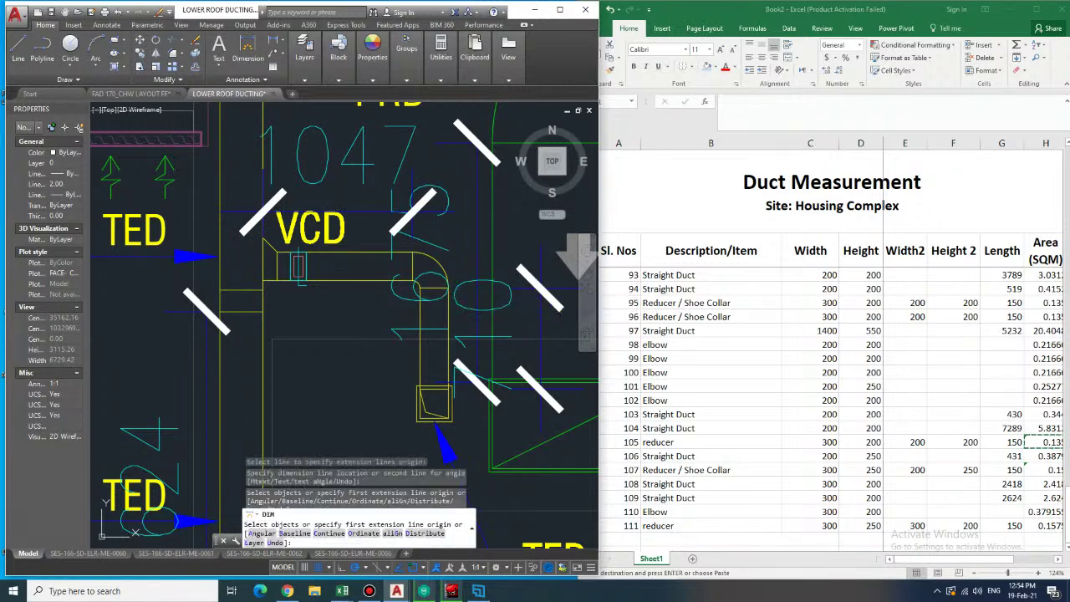
key(Escape)
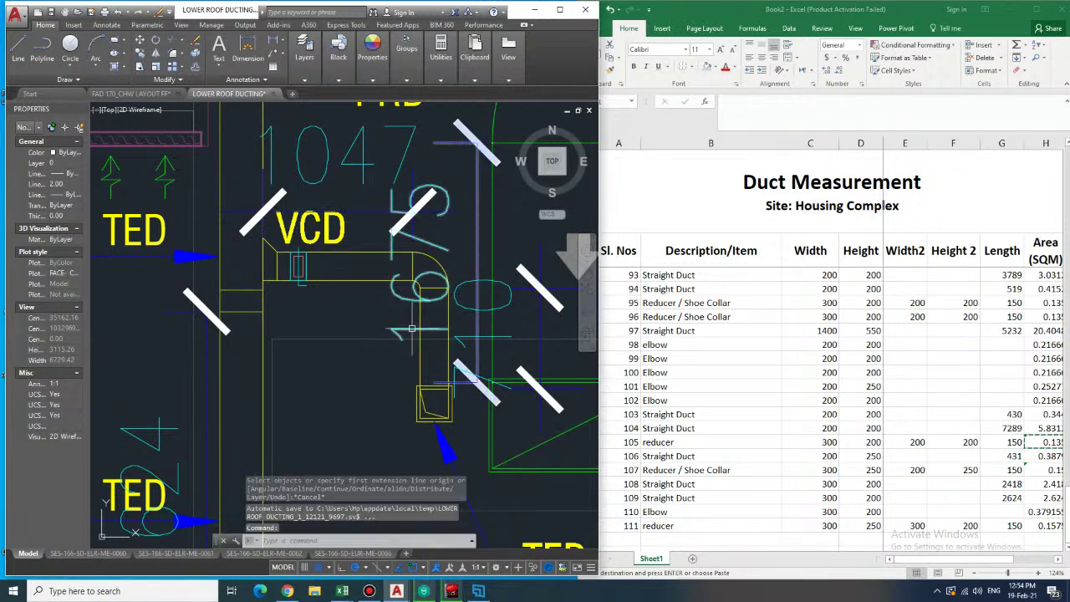
click(411, 328)
key(Delete)
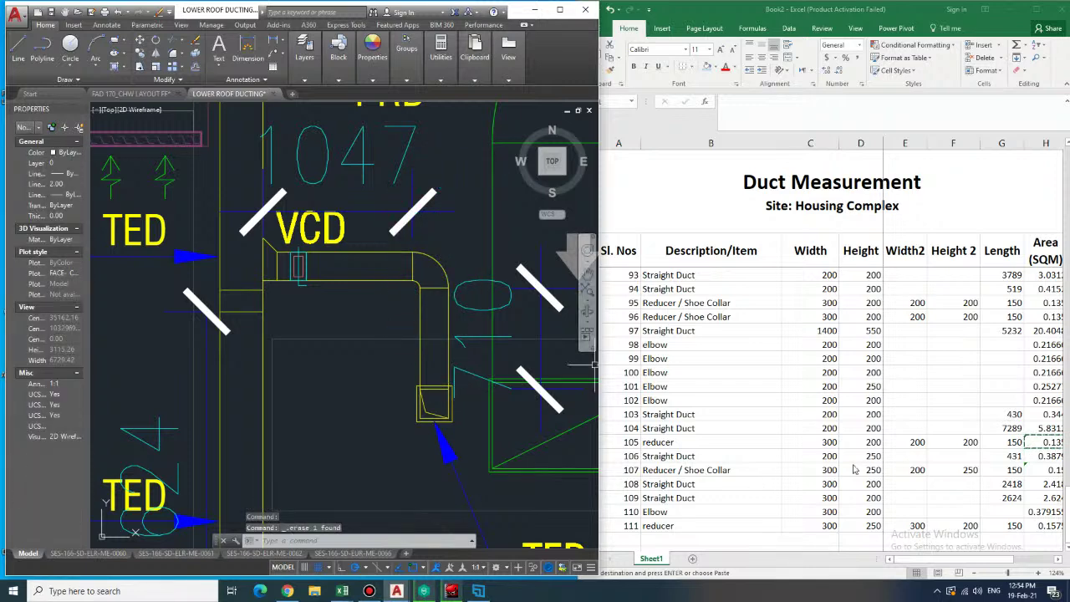
- In Excel, enter item 112 in row 141 as a 200 by 200 Straight Duct with a length of 710
click(711, 558)
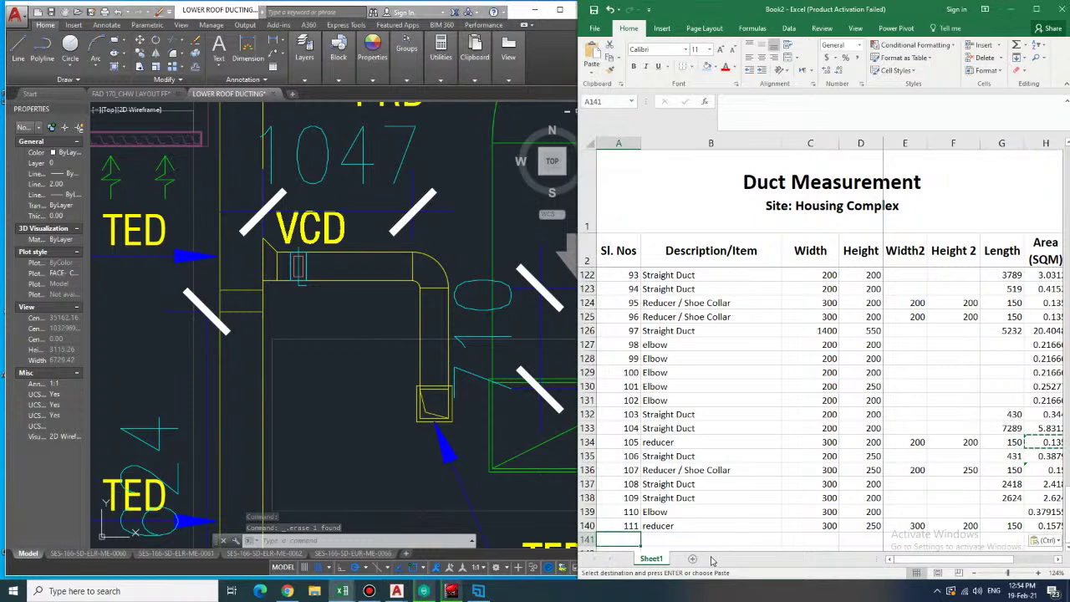
text(11)
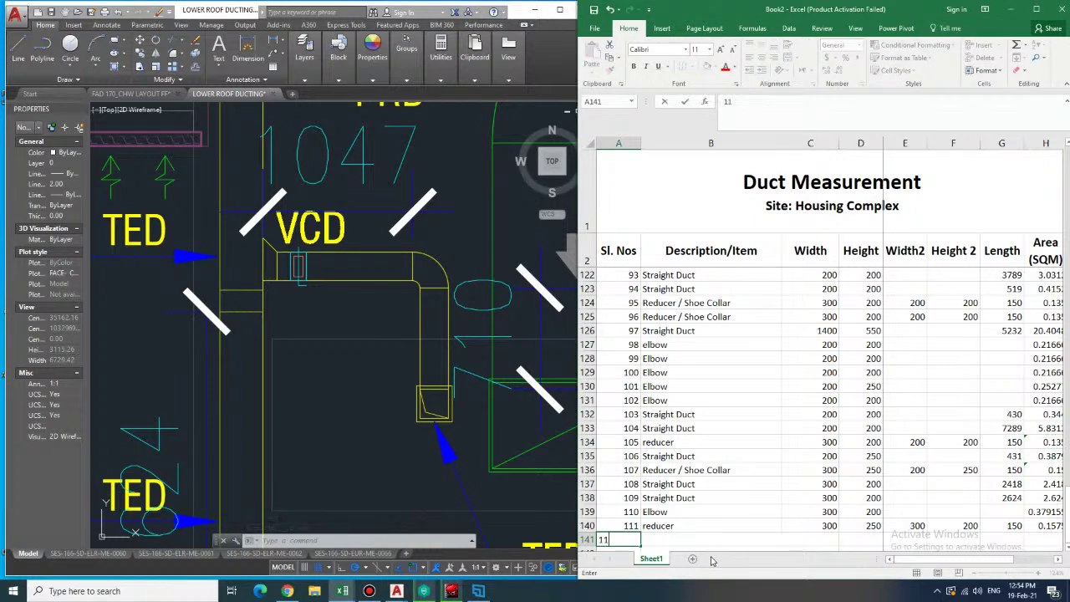
key(Tab)
text(Straight Duct)
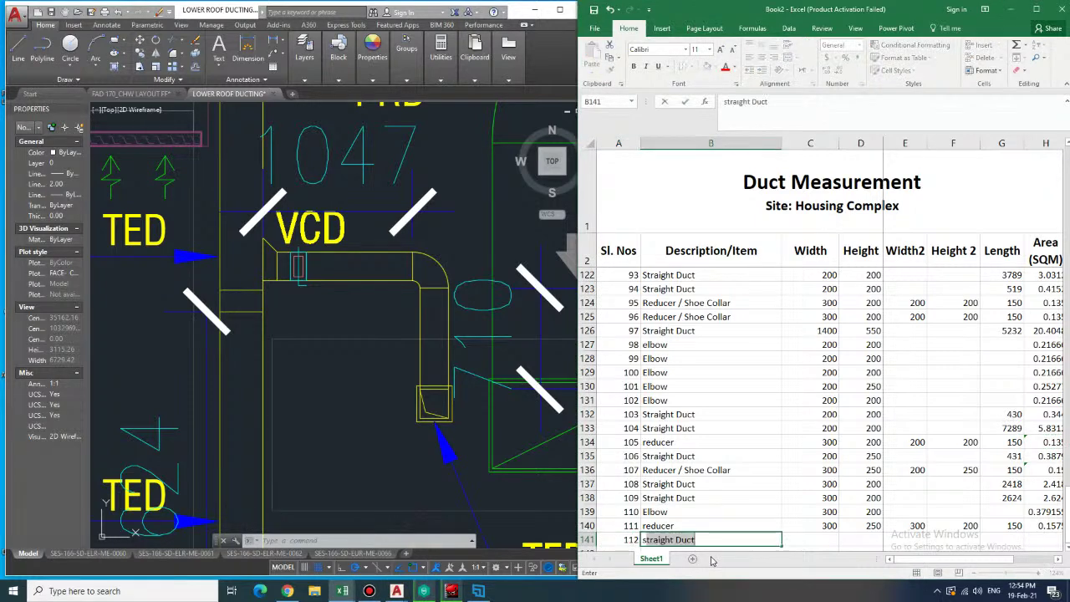
key(Tab)
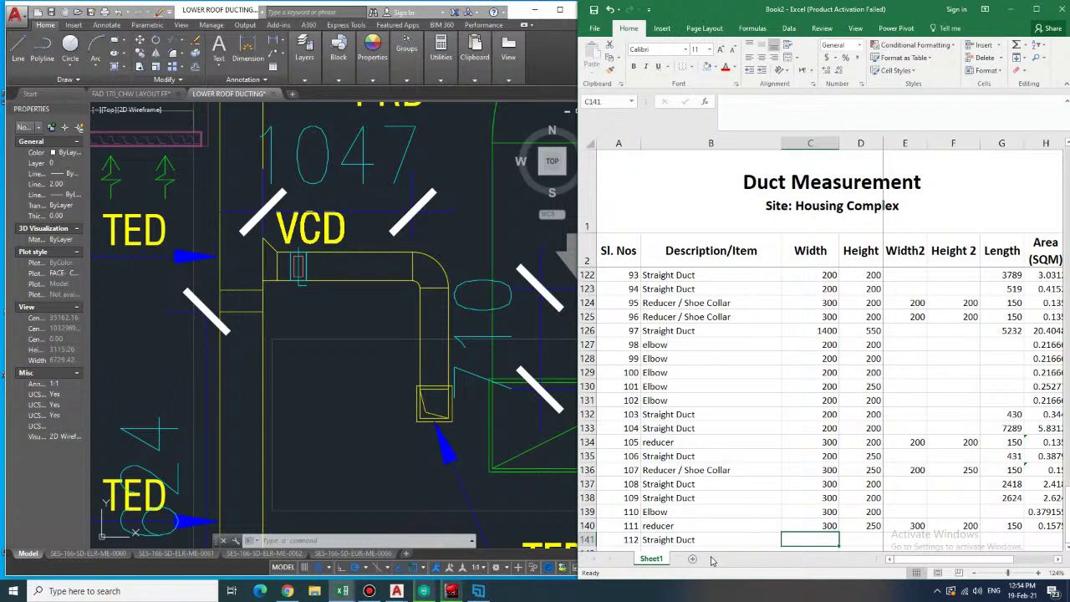
text(20)
key(Tab)
text(200)
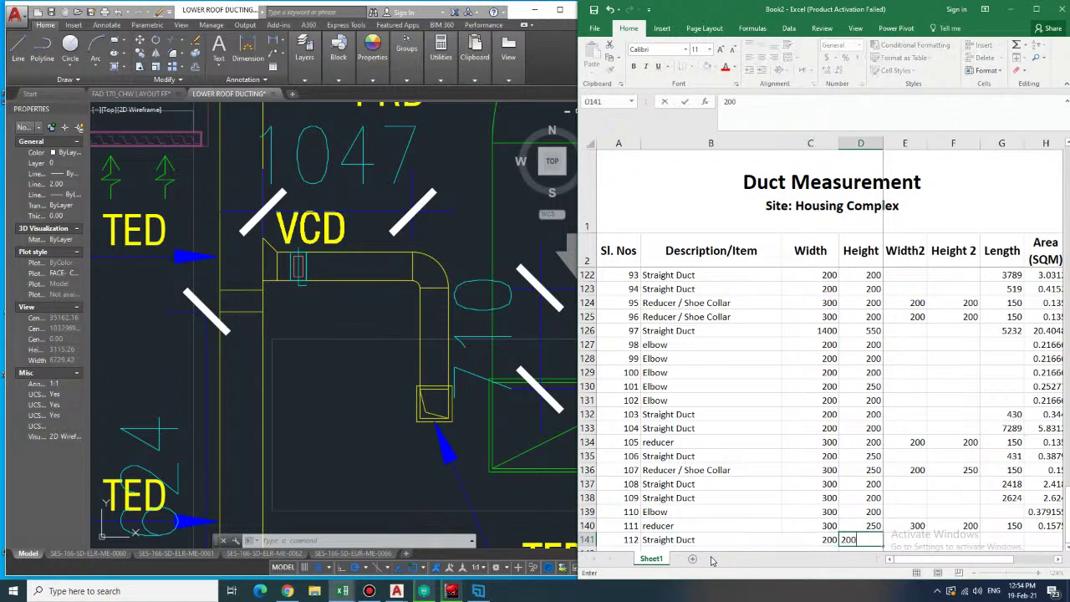
key(Tab)
key(Tab)
key(Tab)
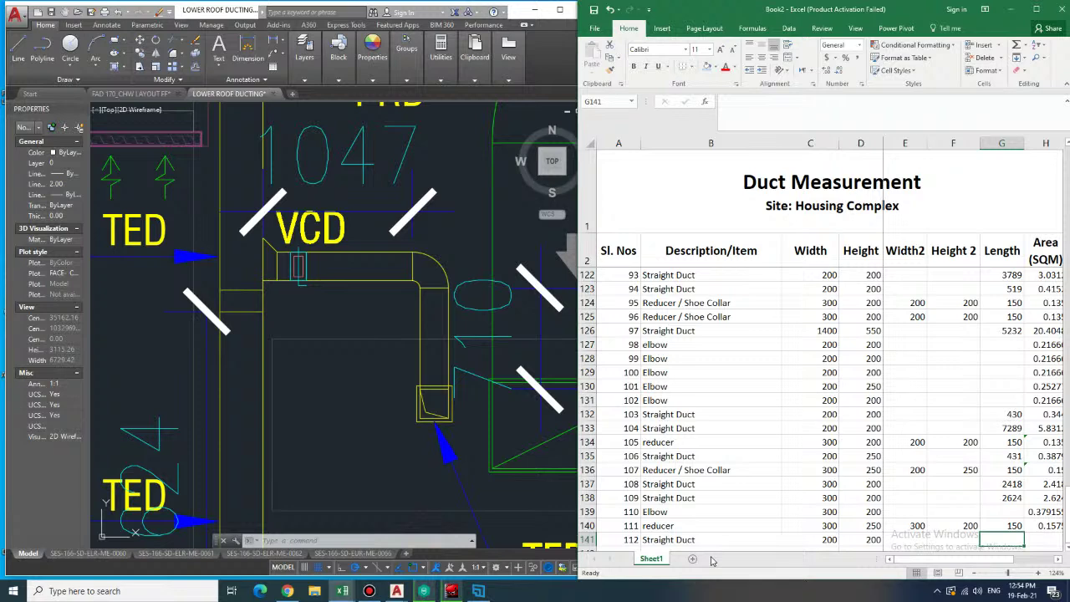
text(710)
key(Return)
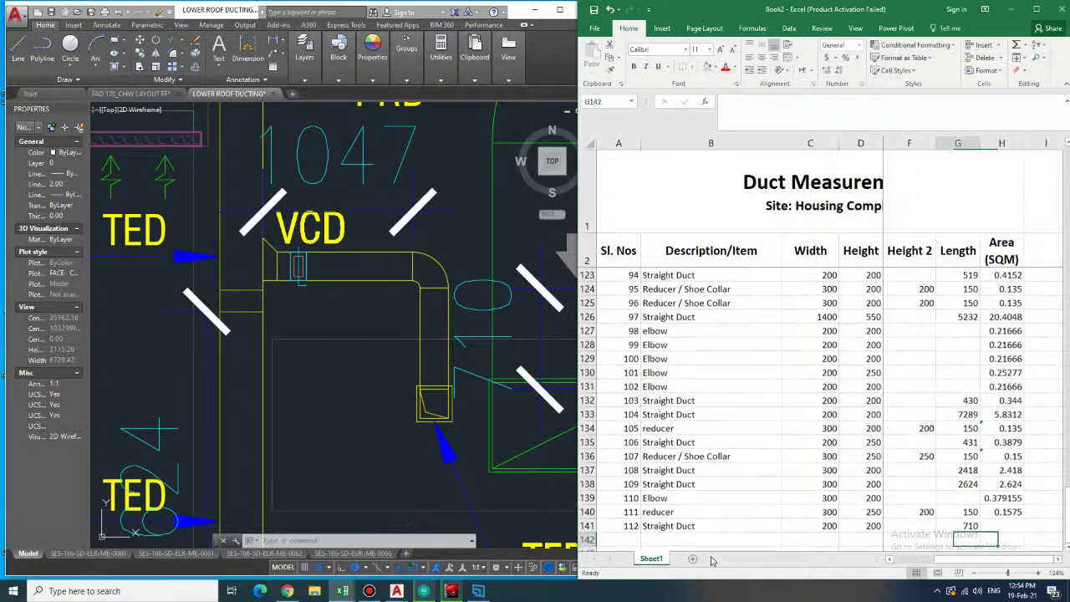
- Enter item 113 in row 142 as a 200 by 200 Straight Duct with a length of 1047
text(11)
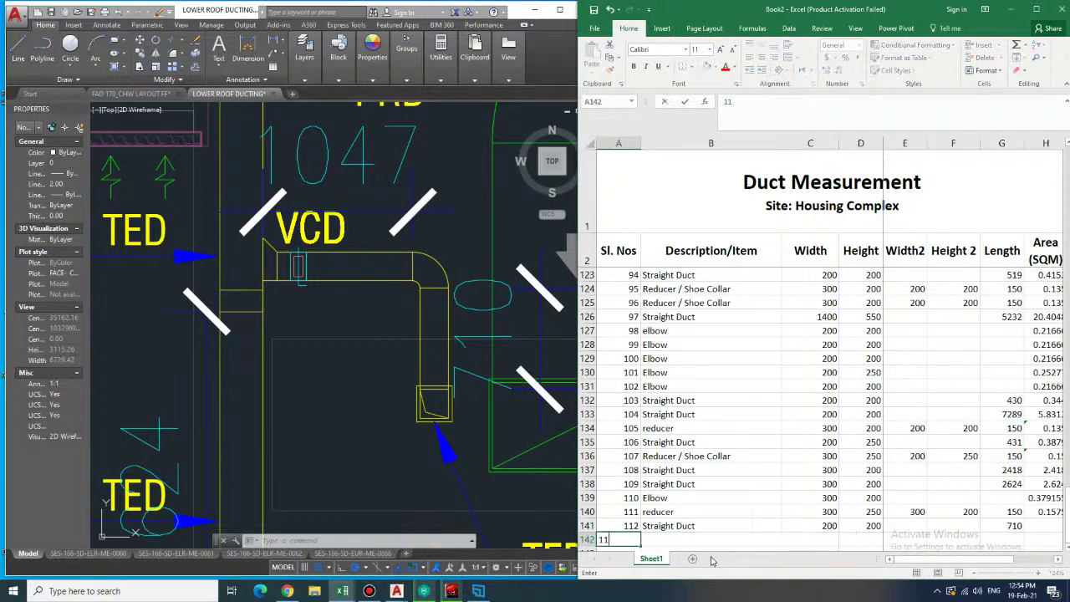
text(3)
key(Tab)
text(Straight Duct)
key(Tab)
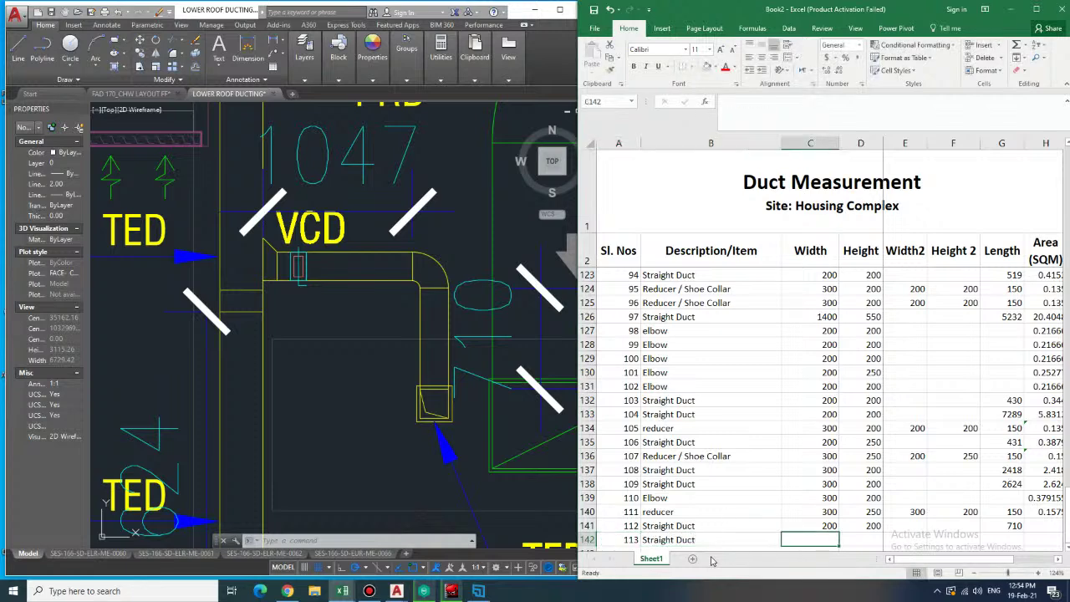
text(200)
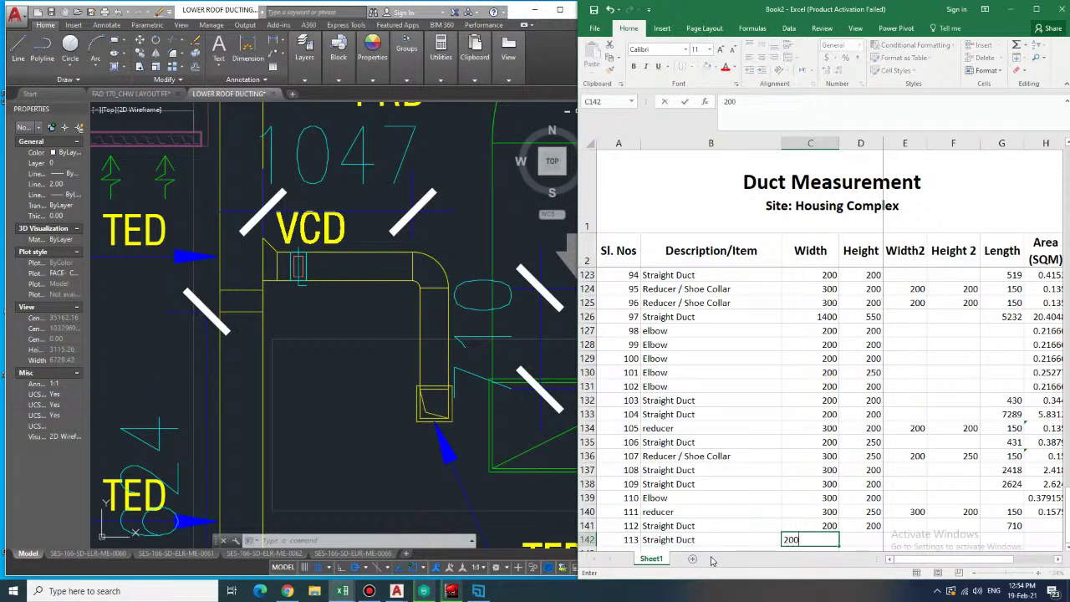
key(Tab)
text(200)
key(Tab)
key(Tab)
key(Tab)
text(1047)
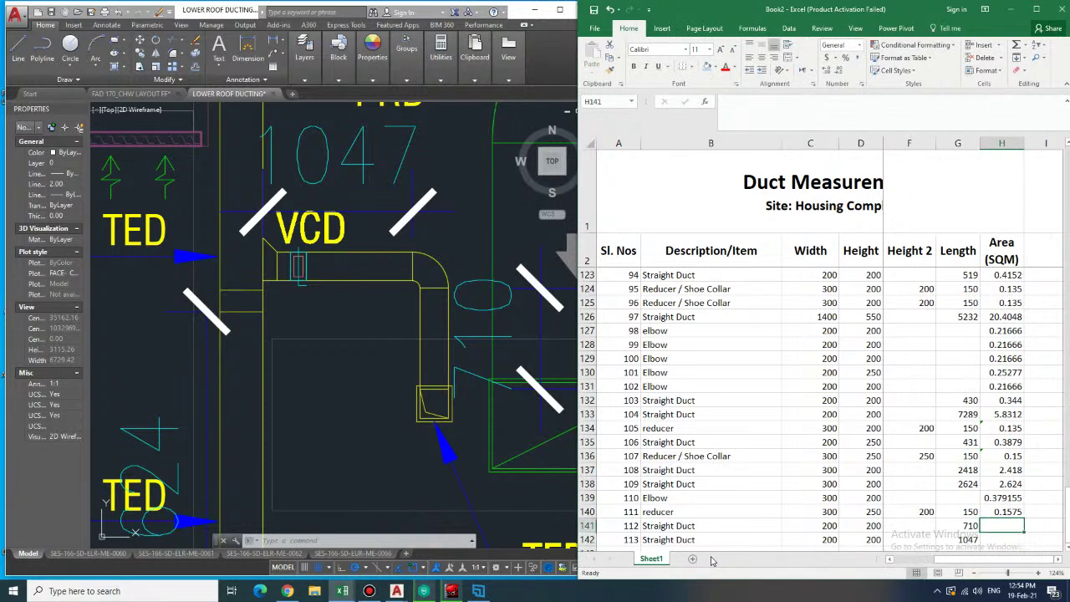
- Copy the straight duct area formula from item 109 into the area cell of item 112
key(Up)
key(ctrl+c)
key(Down)
key(Down)
key(Down)
key(Down)
key(ctrl+Down)
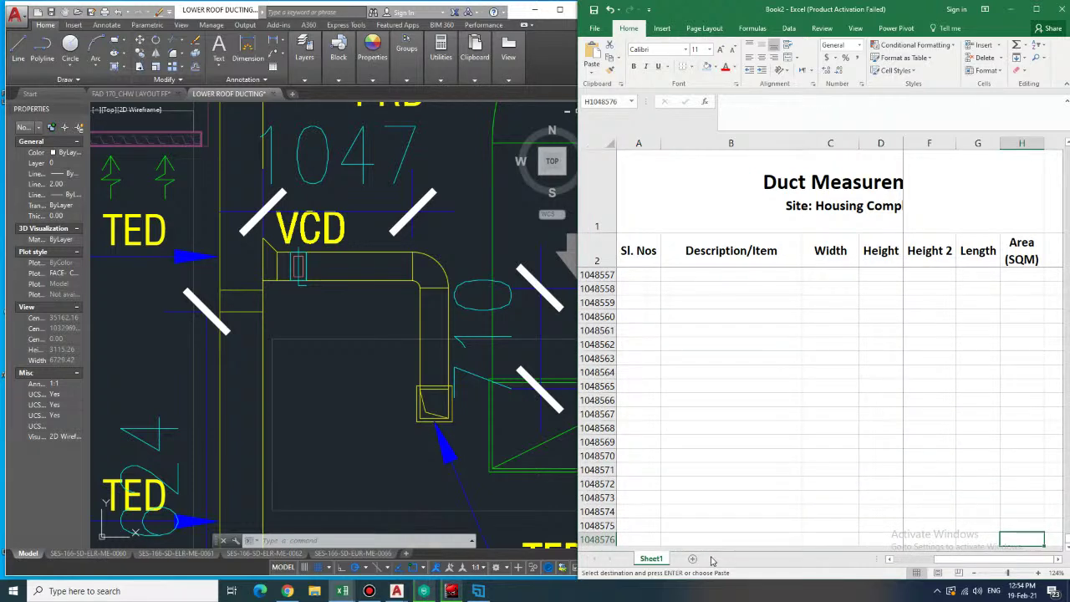
key(ctrl+Up)
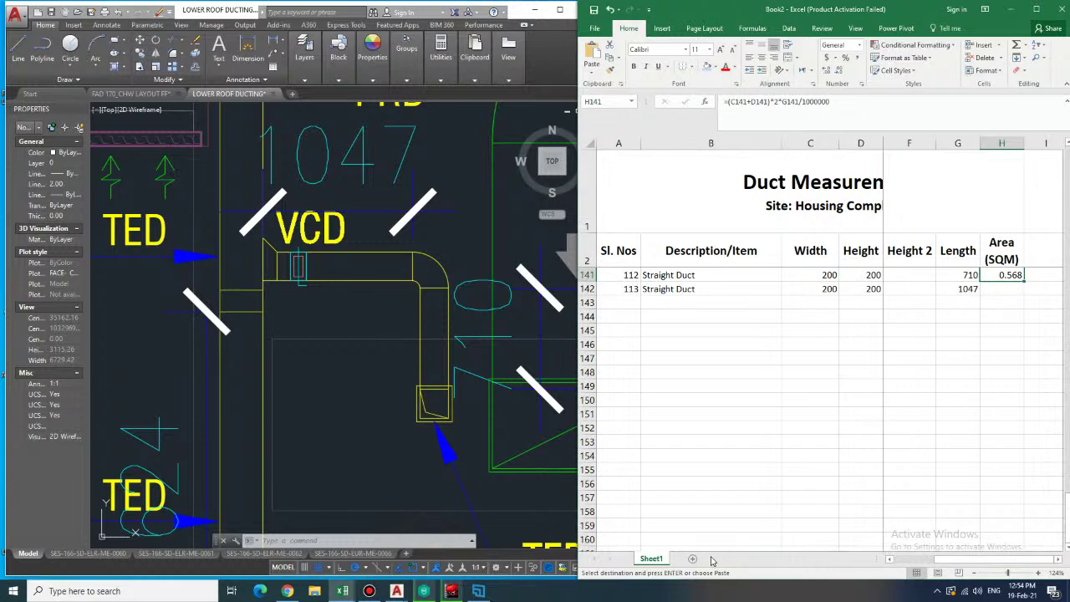
key(ctrl+Up)
key(ctrl+Up)
key(ctrl+Up)
key(ctrl+Up)
key(ctrl+Up)
key(ctrl+Up)
key(Down)
key(Down)
key(Down)
key(Down)
key(Down)
key(Down)
key(Down)
key(Down)
key(Down)
key(Down)
key(Down)
key(Down)
key(Down)
key(Down)
key(Down)
key(Down)
key(Down)
key(Down)
key(Down)
key(Down)
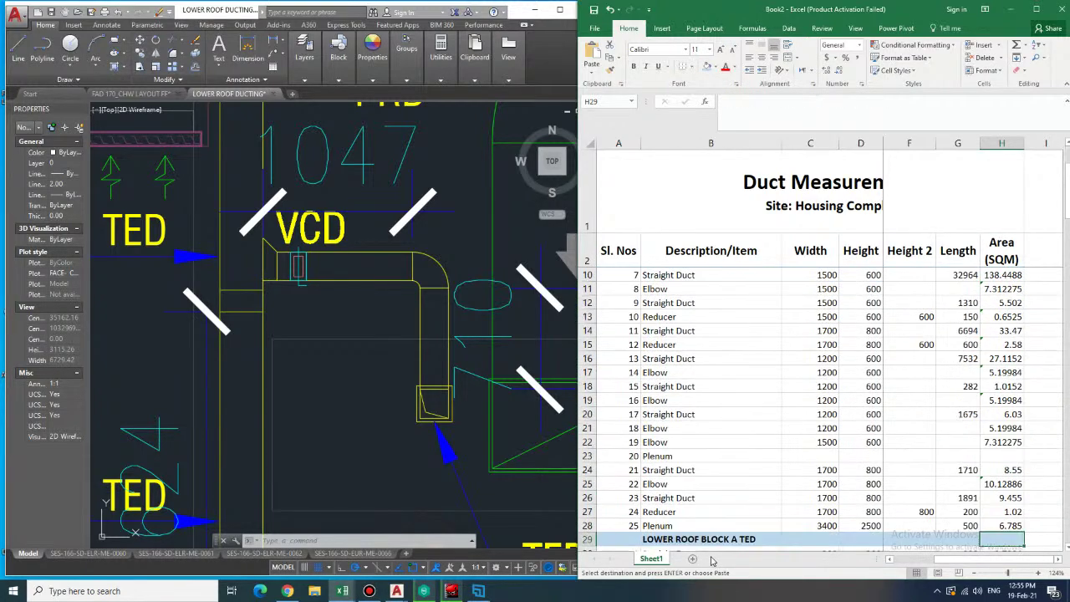
key(Down)
key(Down)
key(Down)
key(Down)
key(Down)
key(Down)
key(Down)
key(Down)
key(Down)
key(Down)
key(Down)
key(Down)
key(Down)
key(Down)
key(Down)
key(Down)
key(Down)
key(Down)
key(Down)
key(Down)
key(Down)
key(Down)
key(Down)
key(Down)
key(Down)
key(Down)
key(Down)
key(Down)
key(Down)
key(Down)
key(Down)
key(Down)
key(Down)
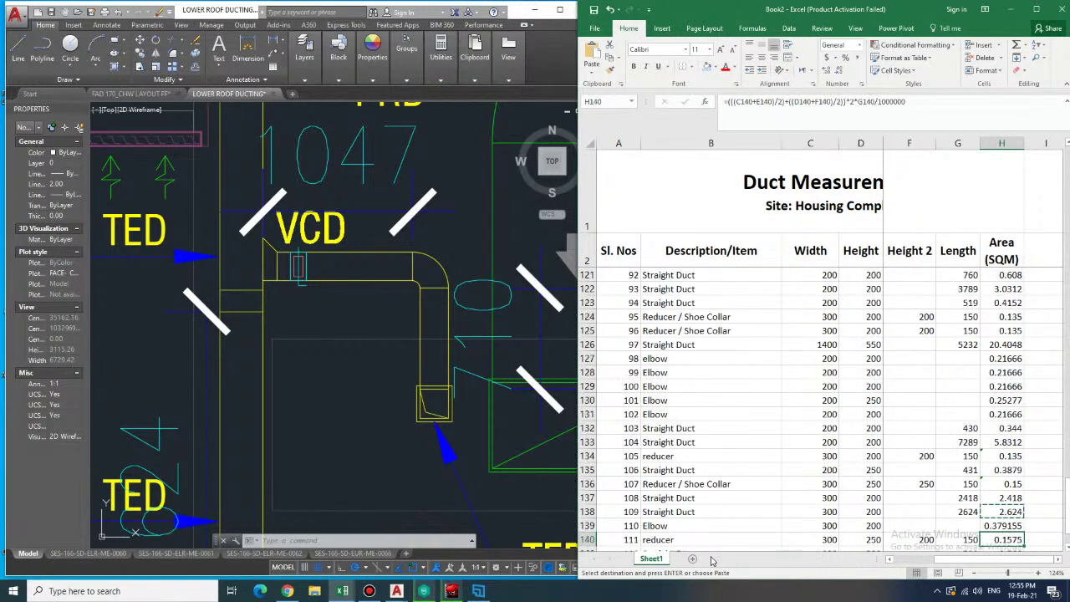
key(Up)
key(Up)
key(Up)
key(Up)
key(Up)
key(Up)
key(Up)
key(Up)
key(Up)
key(Up)
key(Up)
key(Up)
key(Up)
key(Up)
key(Up)
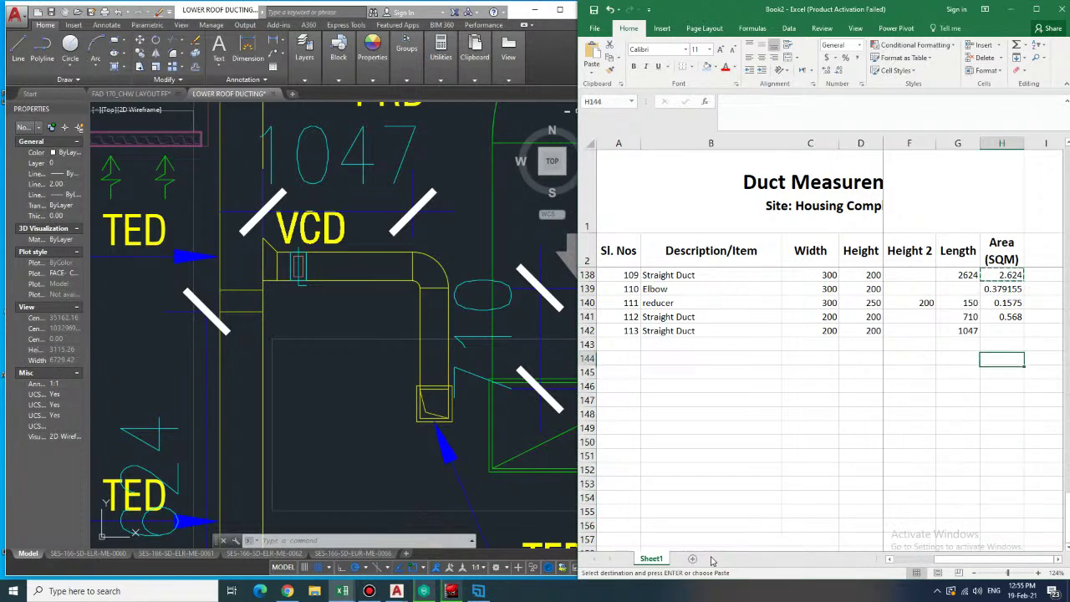
- Copy the area formula from item 112 into the area cell of item 113
key(ctrl+c)
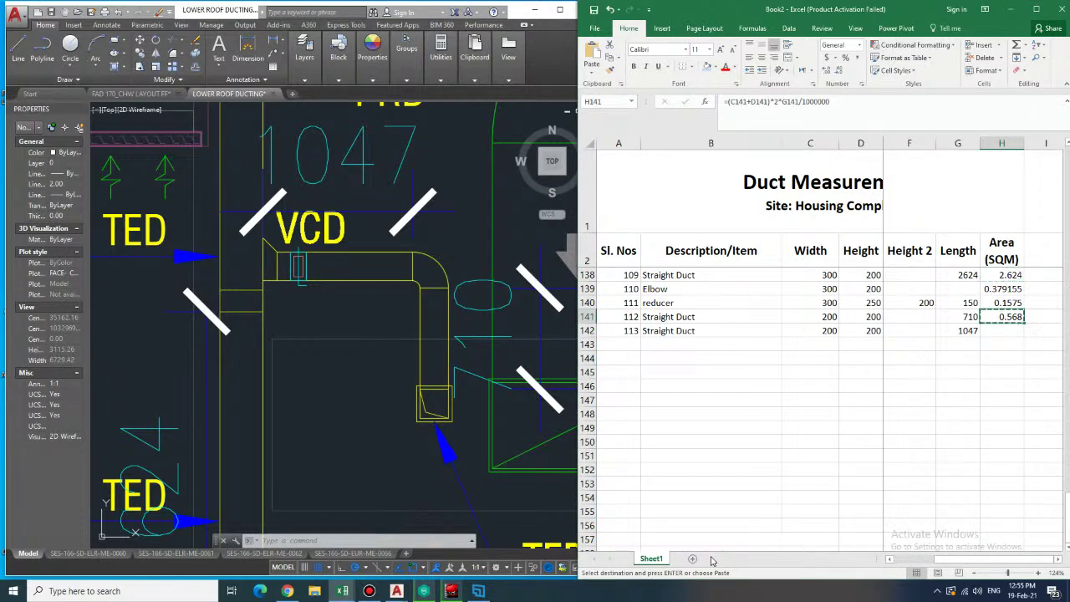
key(Down)
key(ctrl+v)
- Enter serial number 114 in row 143, below item 113
key(Down)
key(Left)
key(Left)
key(Left)
key(Left)
key(Left)
key(Left)
key(Left)
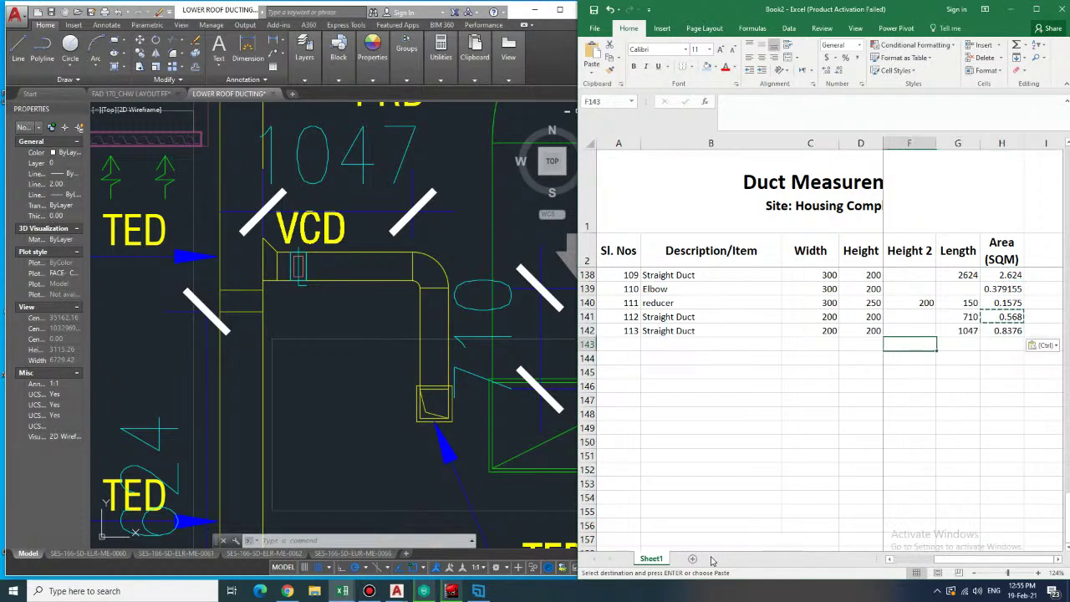
text(114)
key(Tab)
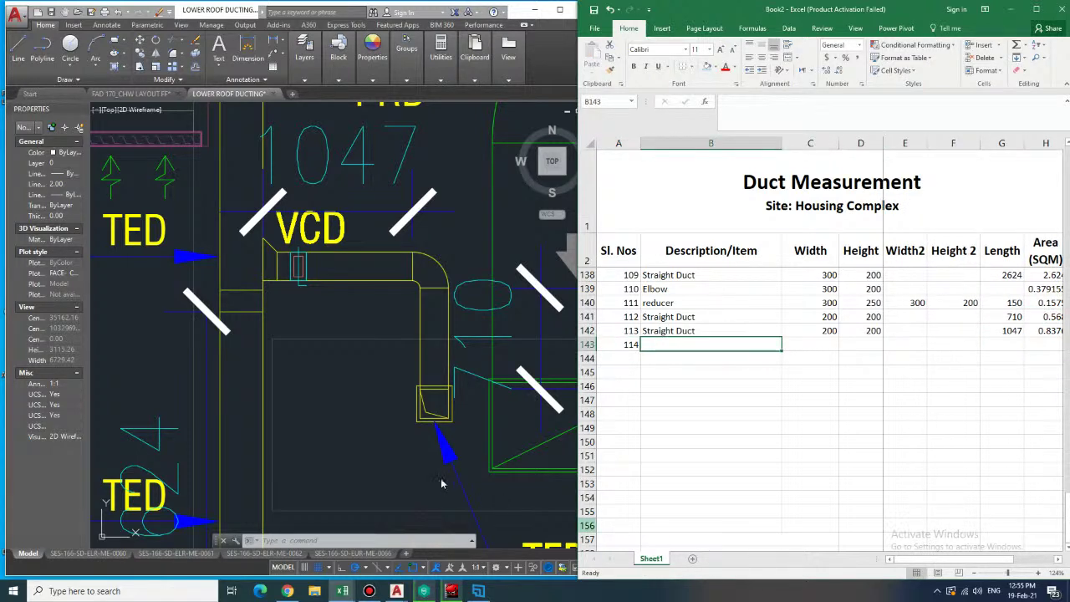
- Copy the description "Reducer / Shoe Collar" from item 107 into the description cell of item 114
key(Up)
key(Up)
key(Up)
key(Up)
key(Up)
key(Up)
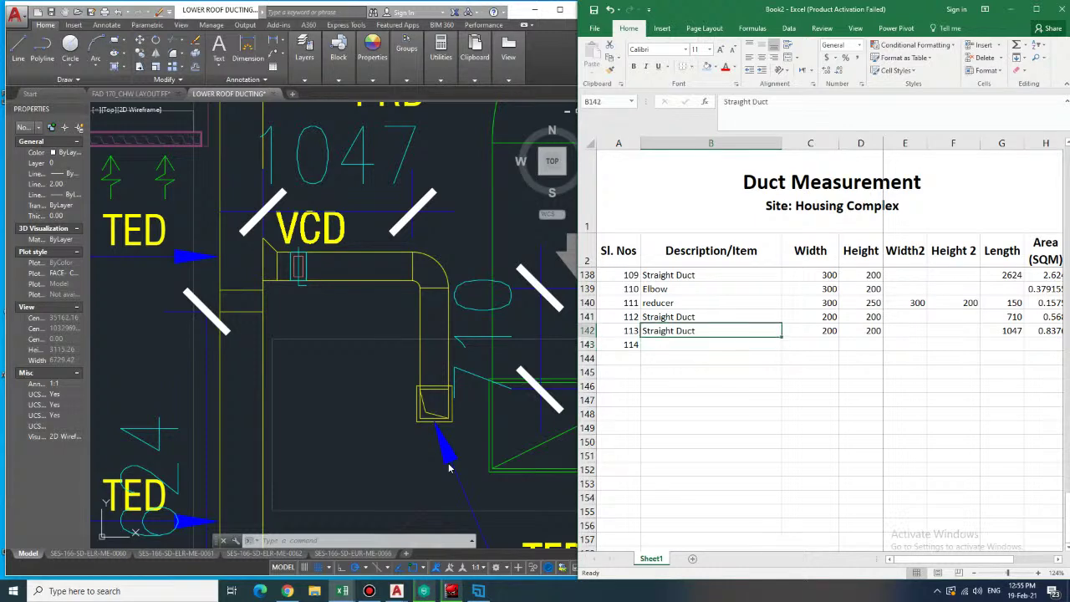
key(Up)
key(Up)
key(Up)
key(Down)
key(Down)
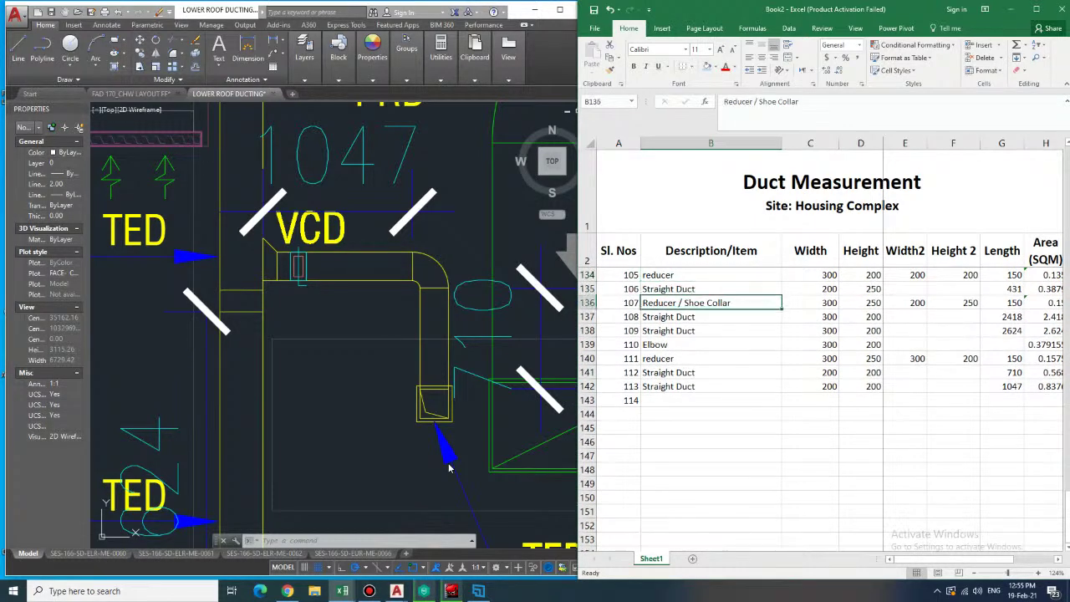
key(ctrl+c)
key(Down)
key(Down)
key(Down)
key(Down)
key(Down)
key(Down)
key(Down)
key(ctrl+v)
key(Right)
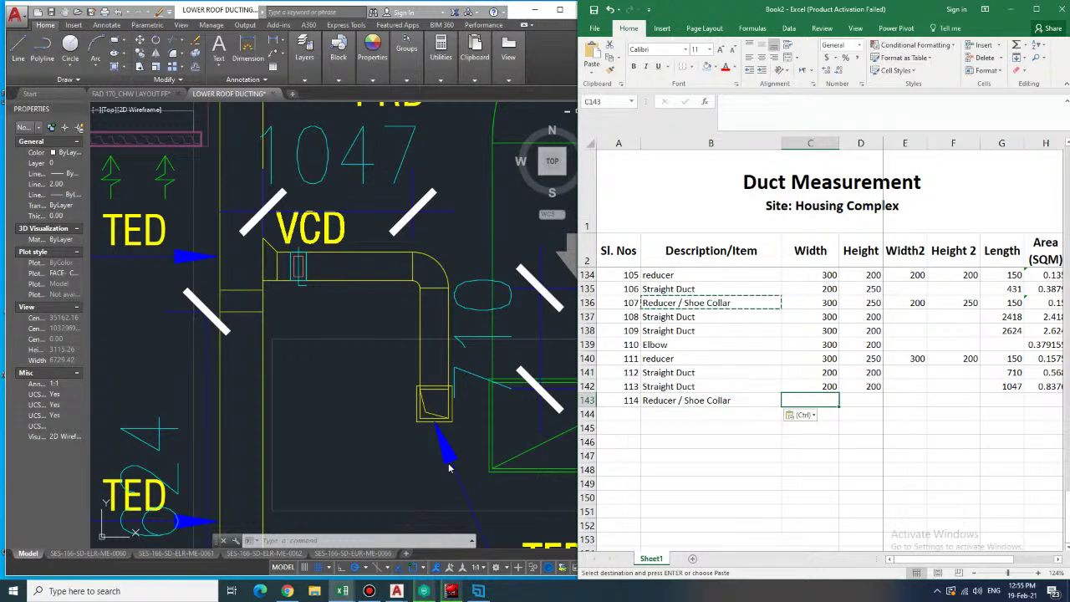
- Enter width 300, height 200, second width 200, second height 200 and length 150 for item 114
text(300)
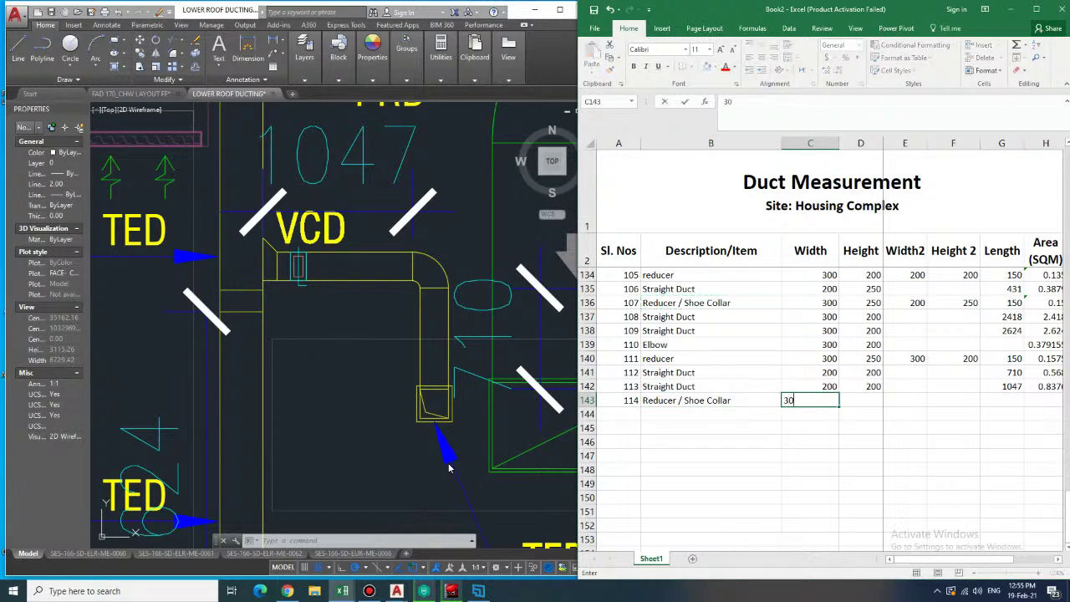
key(Tab)
text(200)
key(Tab)
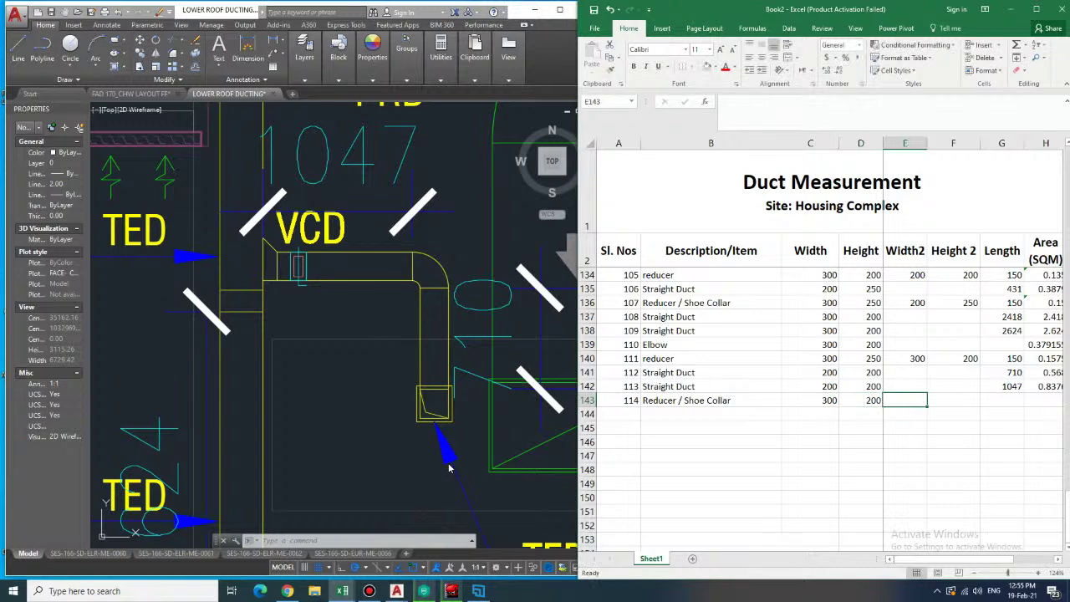
text(200)
key(Tab)
text(200)
key(Tab)
key(Tab)
key(shift+Tab)
text(150)
key(Tab)
- Copy the reducer area formula from item 107 into the area cell of item 114
key(Up)
key(Up)
key(Up)
key(Up)
key(Up)
key(Up)
key(Up)
key(ctrl+c)
key(Down)
key(Down)
key(Down)
key(Down)
key(Down)
key(Down)
key(Down)
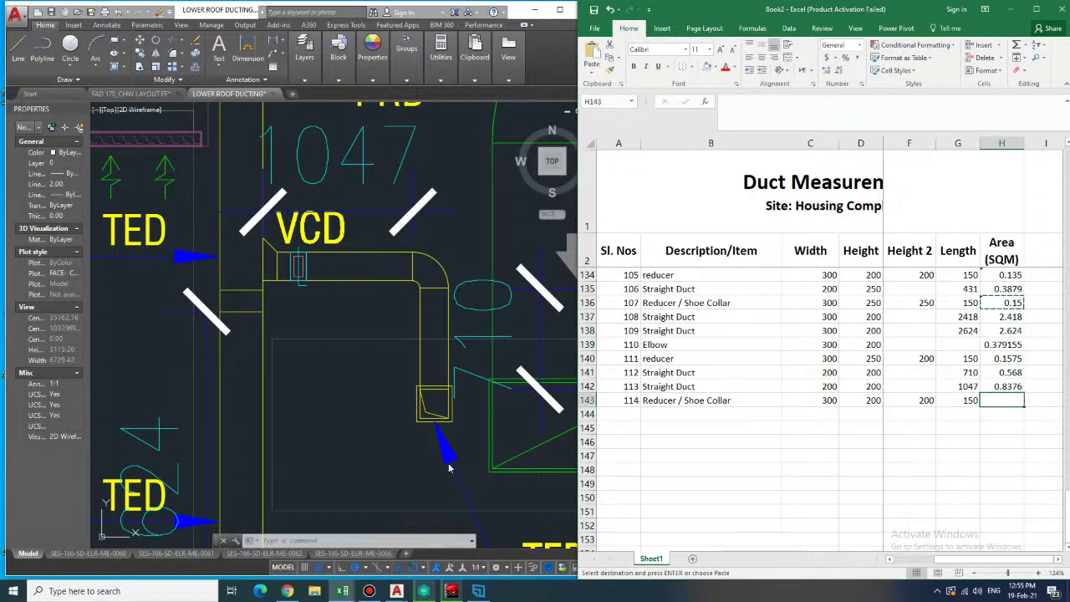
key(ctrl+v)
- Enter serial number 115 in row 144, below item 114
key(Down)
key(Left)
key(Left)
key(Left)
key(Left)
key(Left)
key(Left)
key(Left)
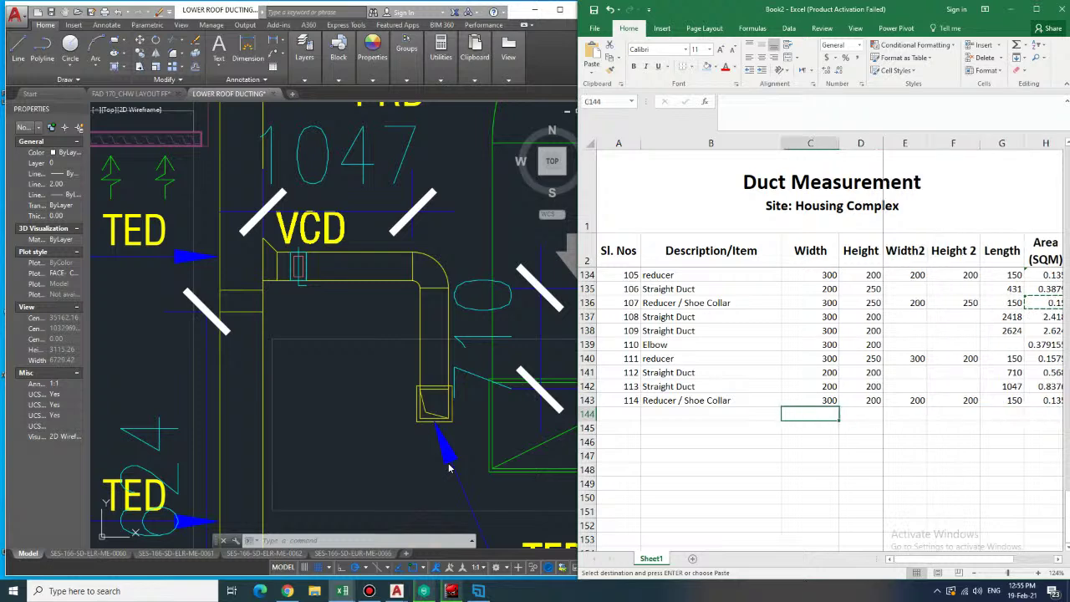
text(115)
key(Tab)
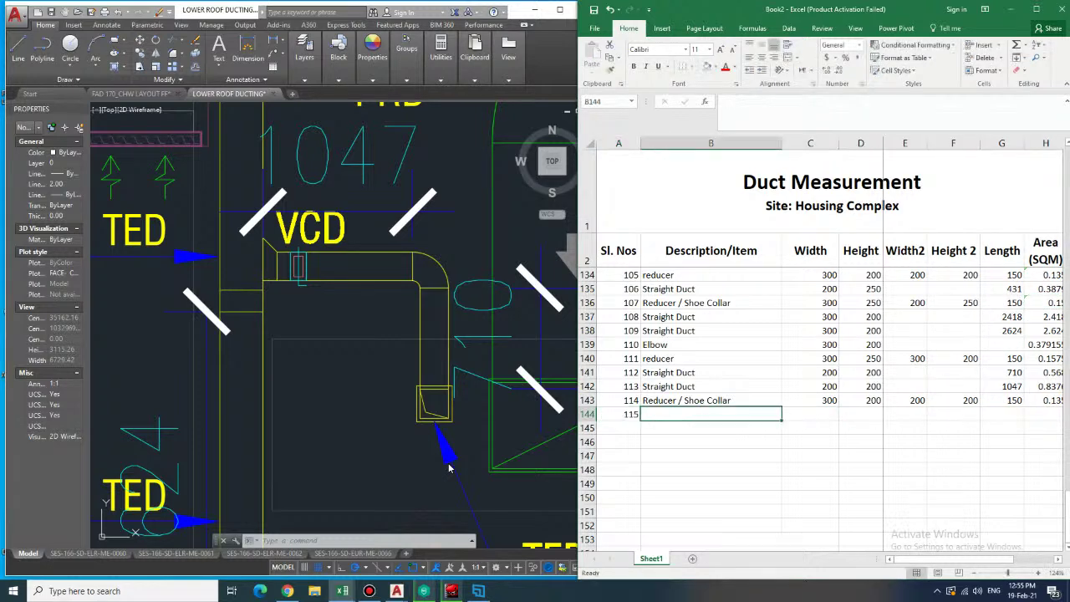
- In the drawing, dimension the length of the vertical 300X250 duct between the main duct and the VCD branch
click(287, 403)
middle_drag(298, 315, 428, 477)
scroll(408, 404, down, 2)
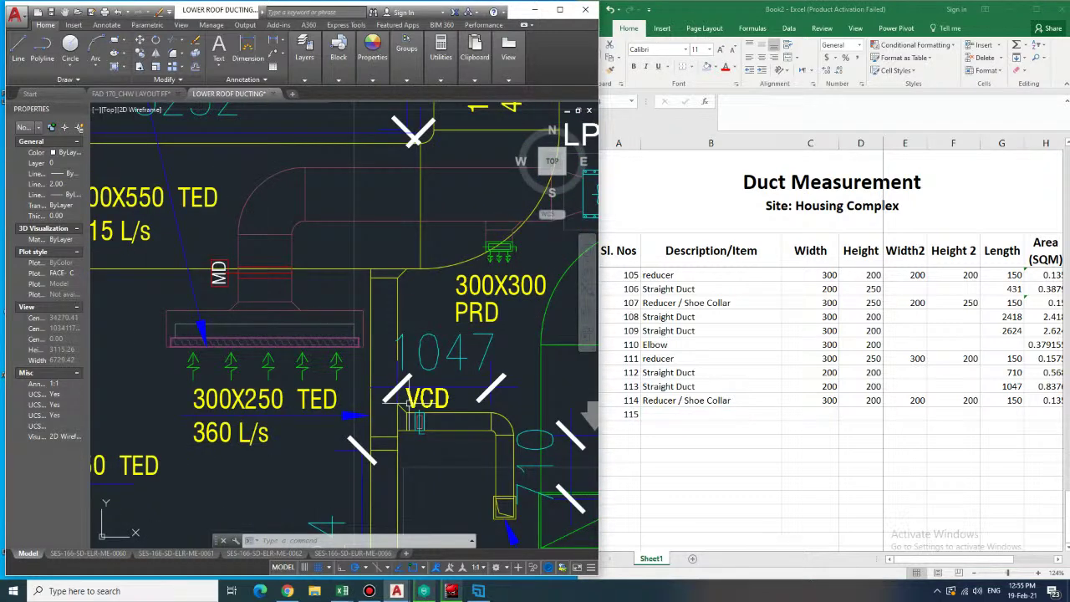
click(263, 48)
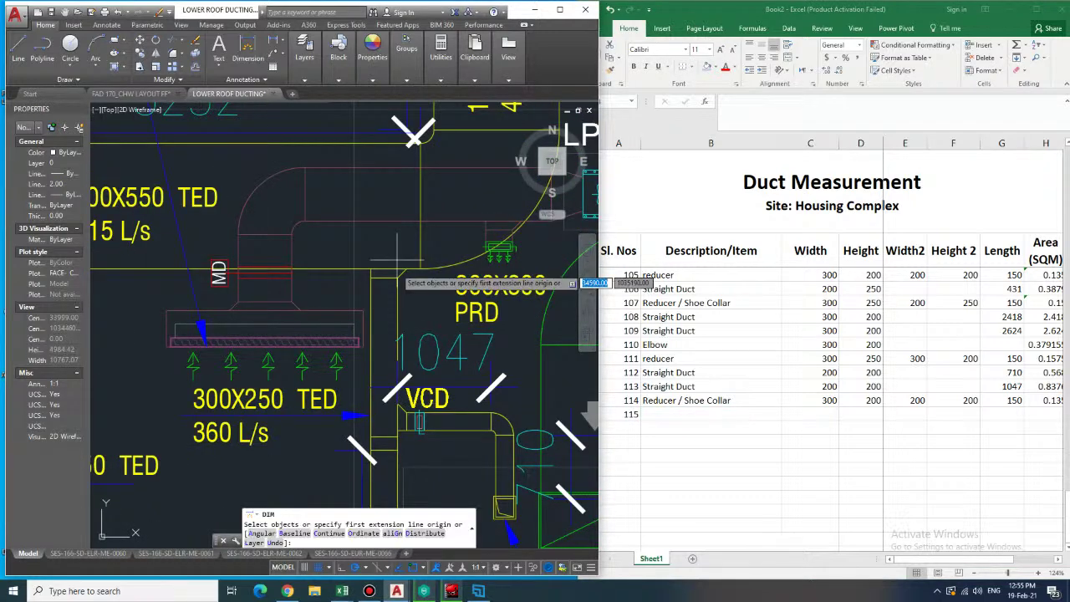
click(366, 293)
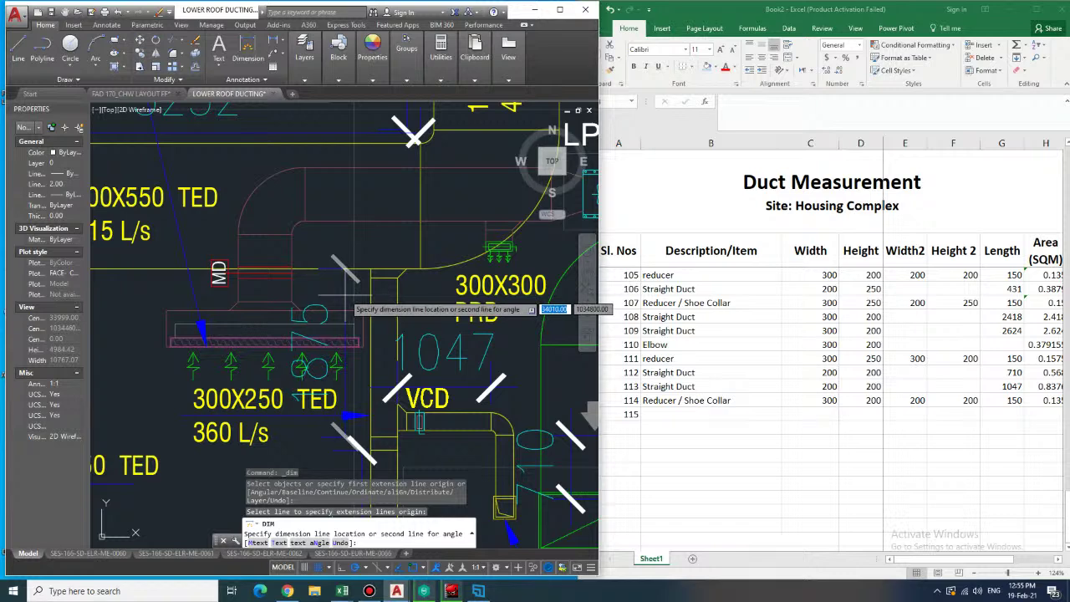
click(346, 296)
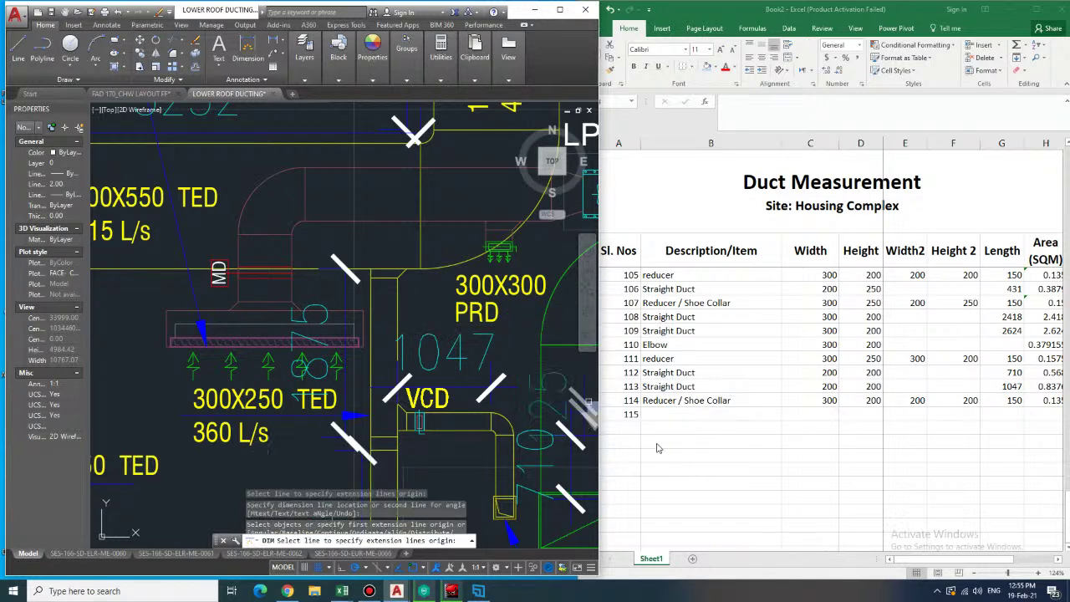
- Fill in item 115 as "Straight Duct" with width 300, height 250 and length 1875 in the spreadsheet
click(678, 419)
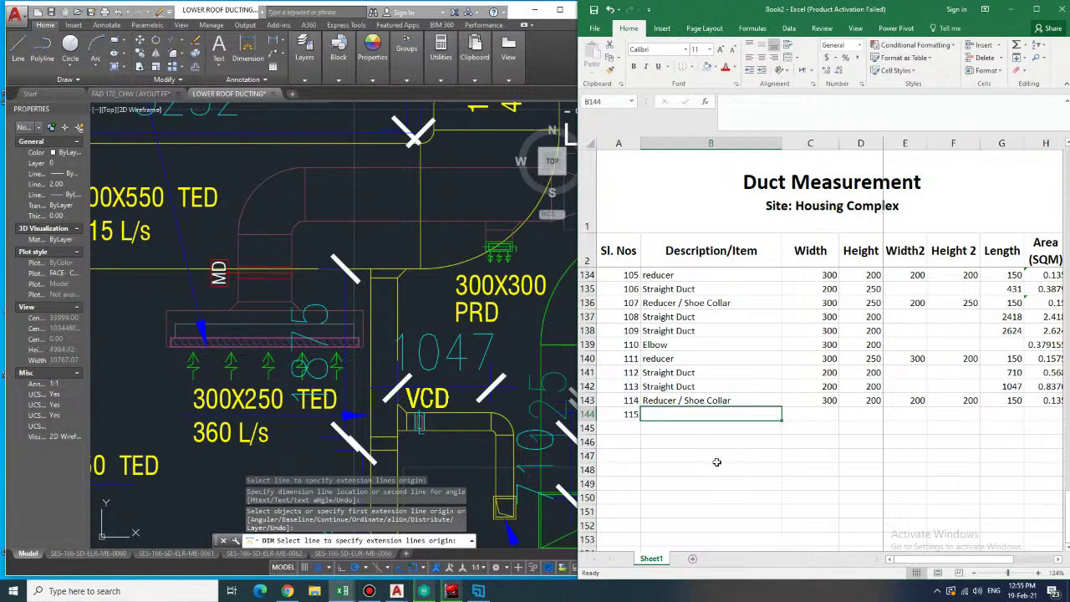
text(Straight Duct)
key(Tab)
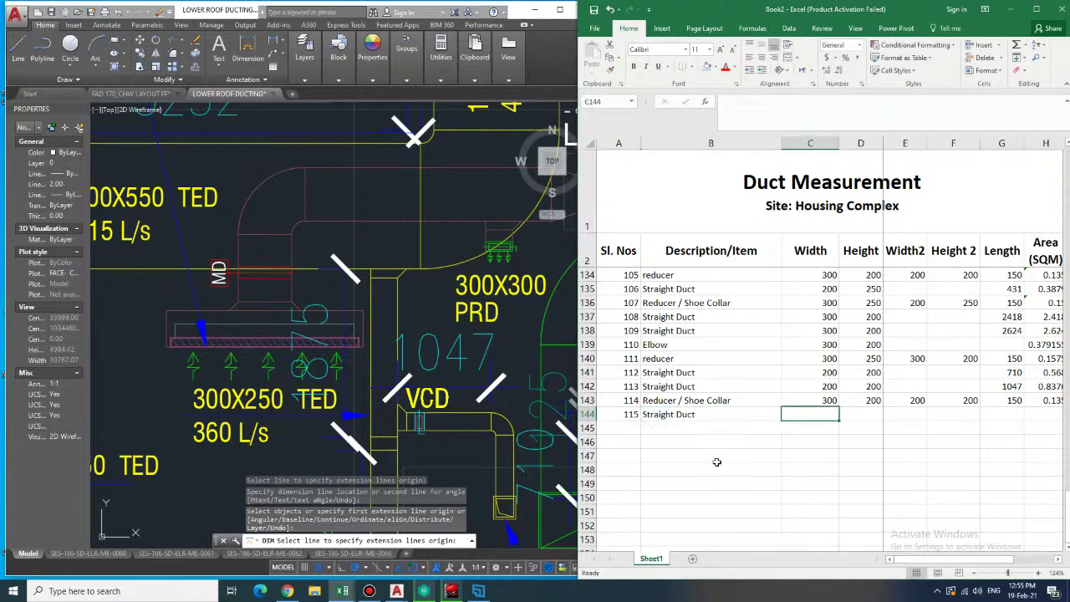
text(300)
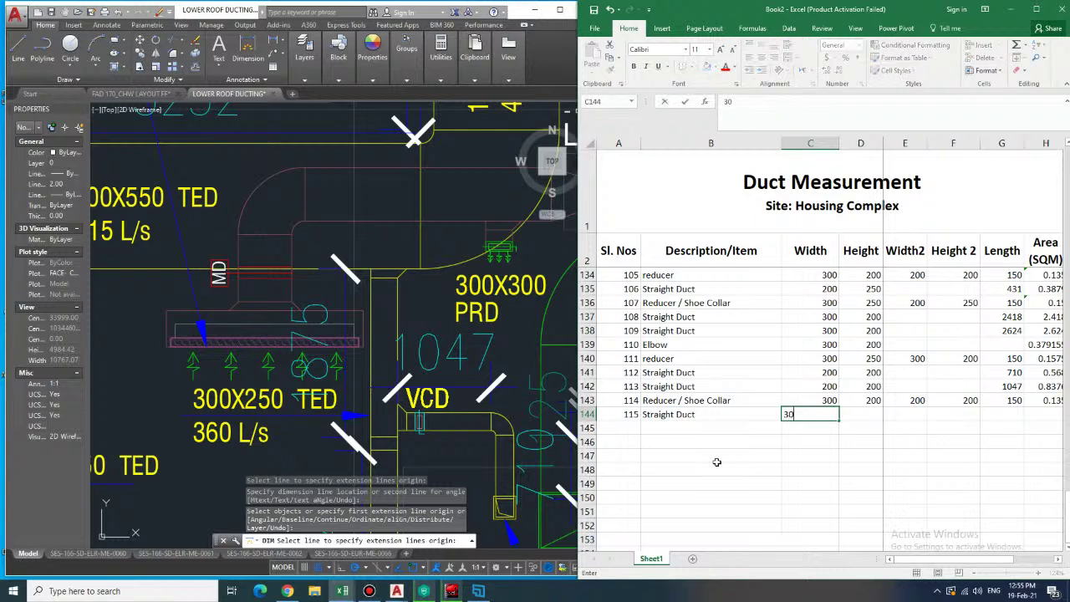
key(Tab)
text(250)
key(Tab)
key(Tab)
key(Right)
key(Right)
key(Left)
text(18)
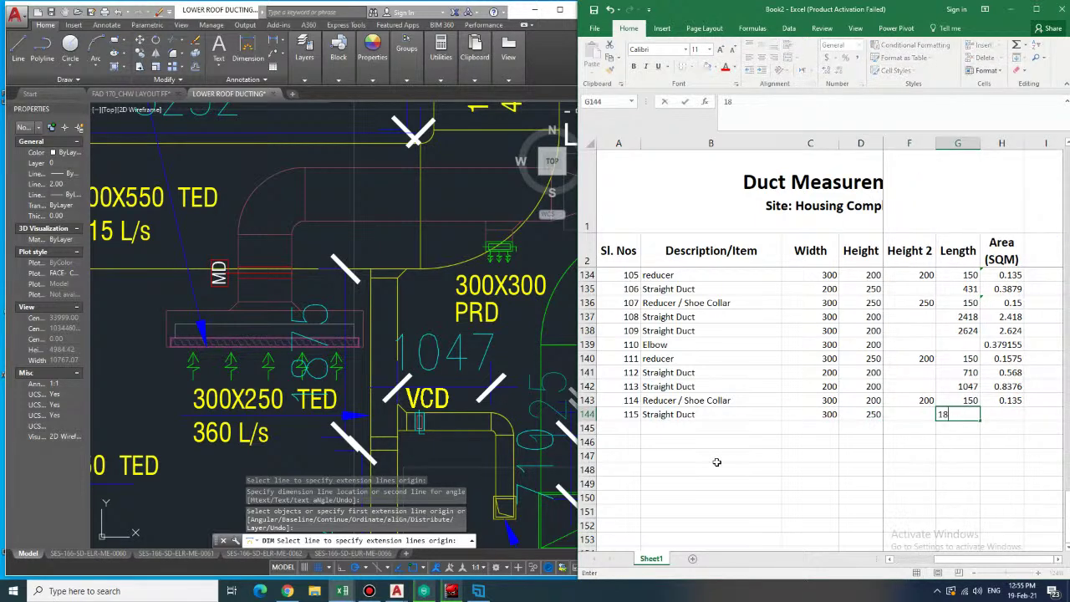
key(Tab)
- Copy the straight duct area formula from item 113 into the area cell of item 115
key(Up)
key(Up)
key(Up)
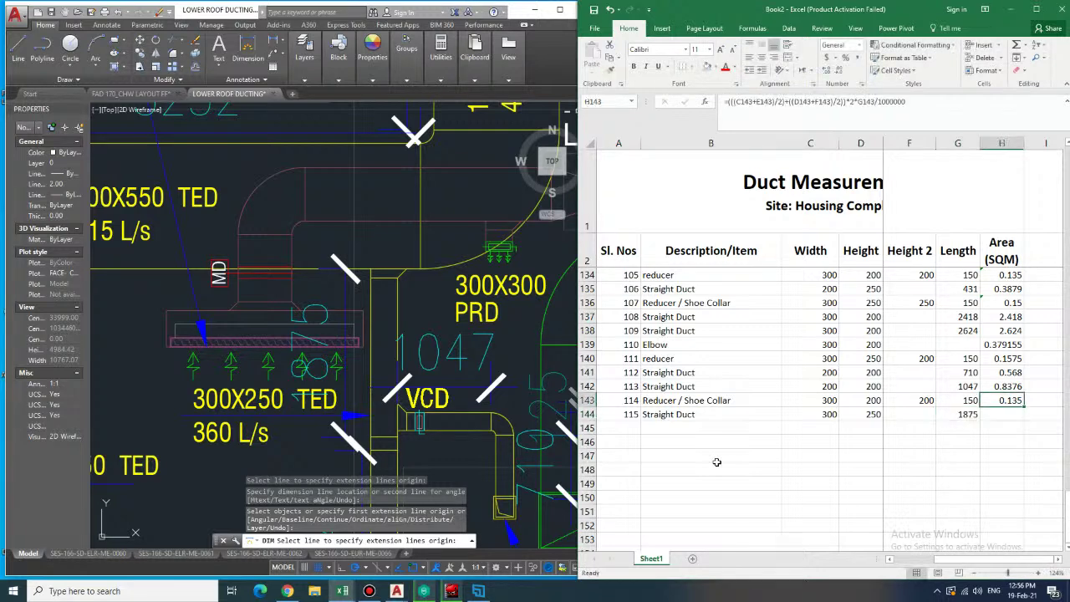
key(Down)
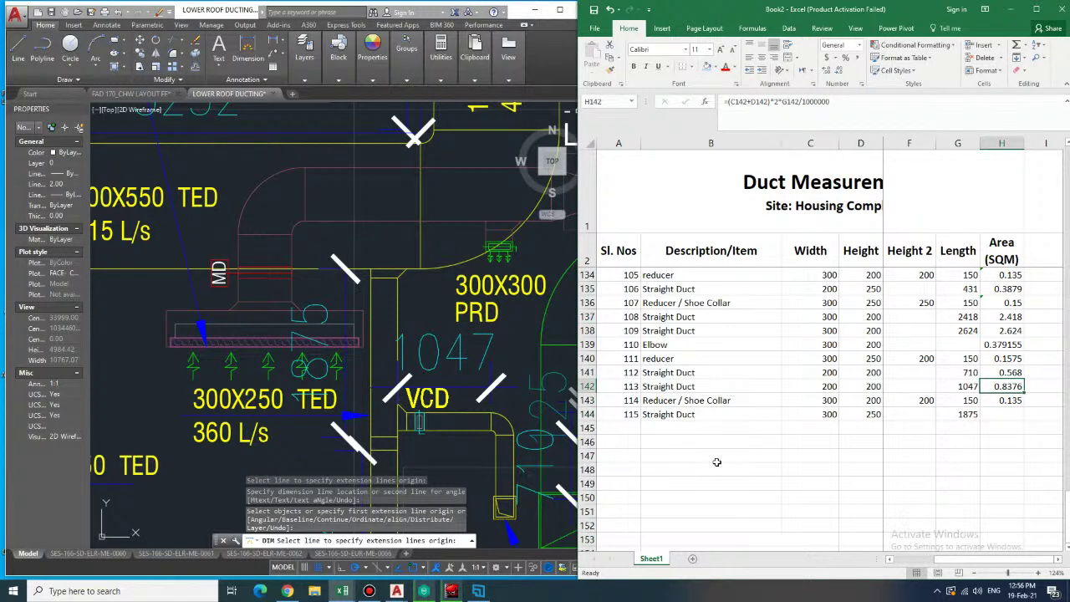
key(ctrl+c)
key(Down)
key(Down)
key(ctrl+v)
- Enter serial number 116 in row 145, below item 115
key(Down)
key(Left)
key(Left)
key(Left)
key(Left)
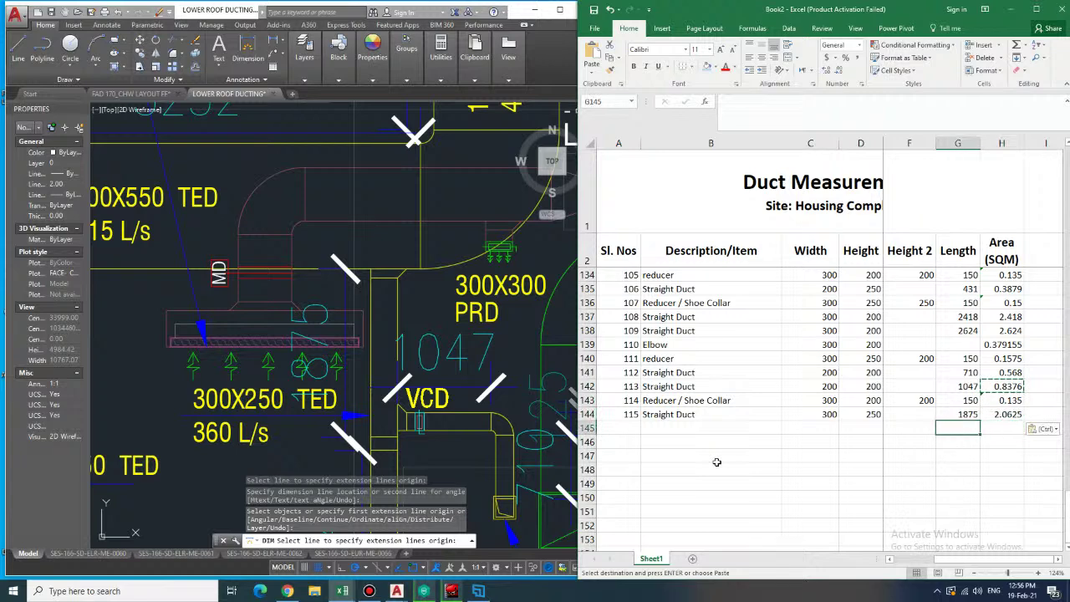
key(Left)
key(Left)
key(Left)
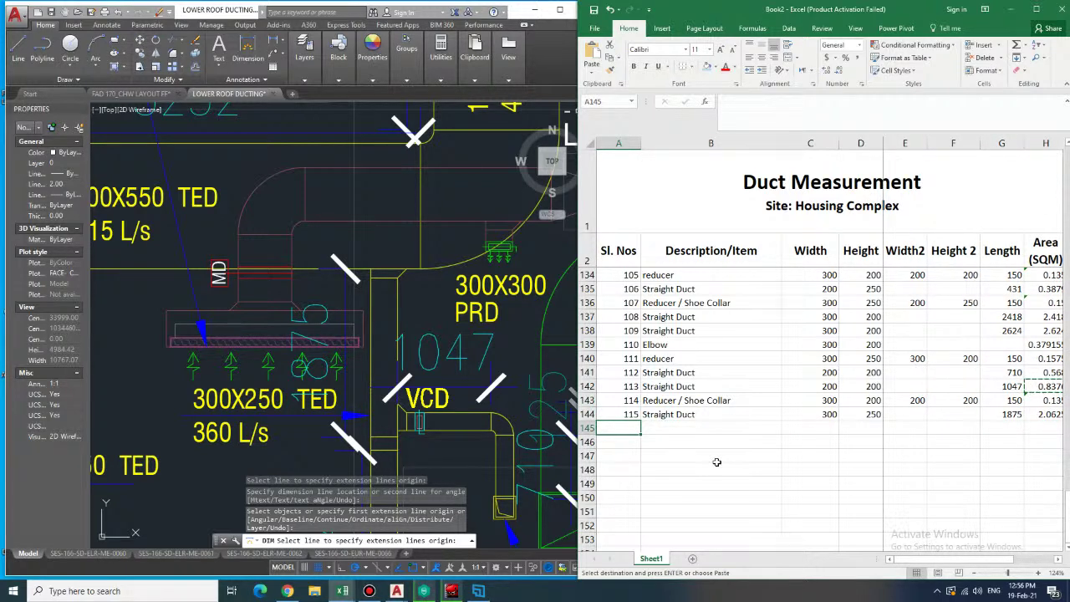
text(116)
key(Tab)
- Copy the description "Reducer / Shoe Collar" from item 114 into the description cell of item 116
key(Up)
key(Up)
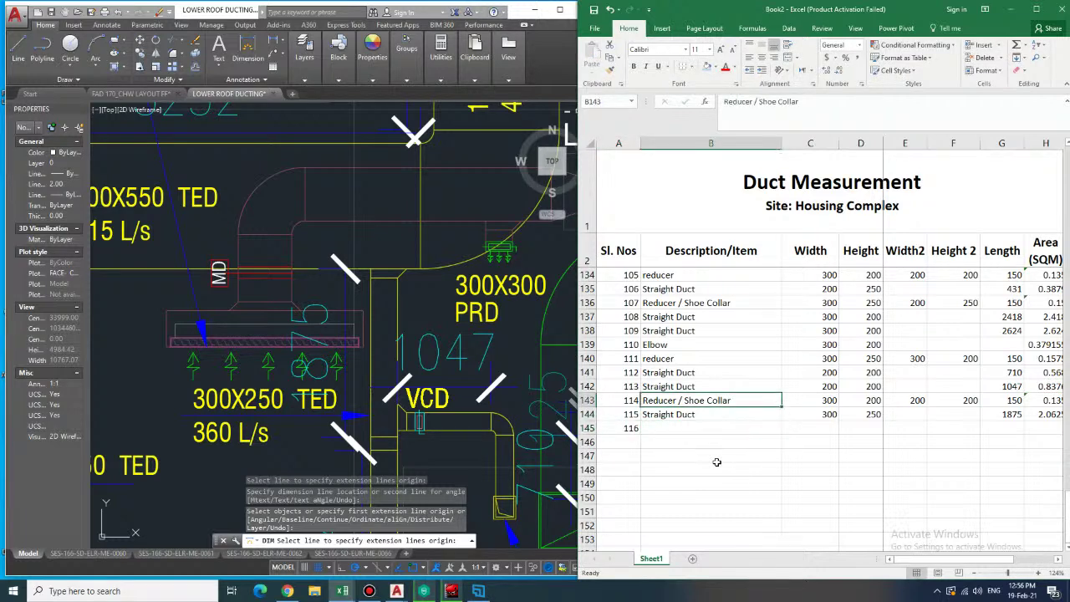
key(ctrl+c)
key(Down)
key(Down)
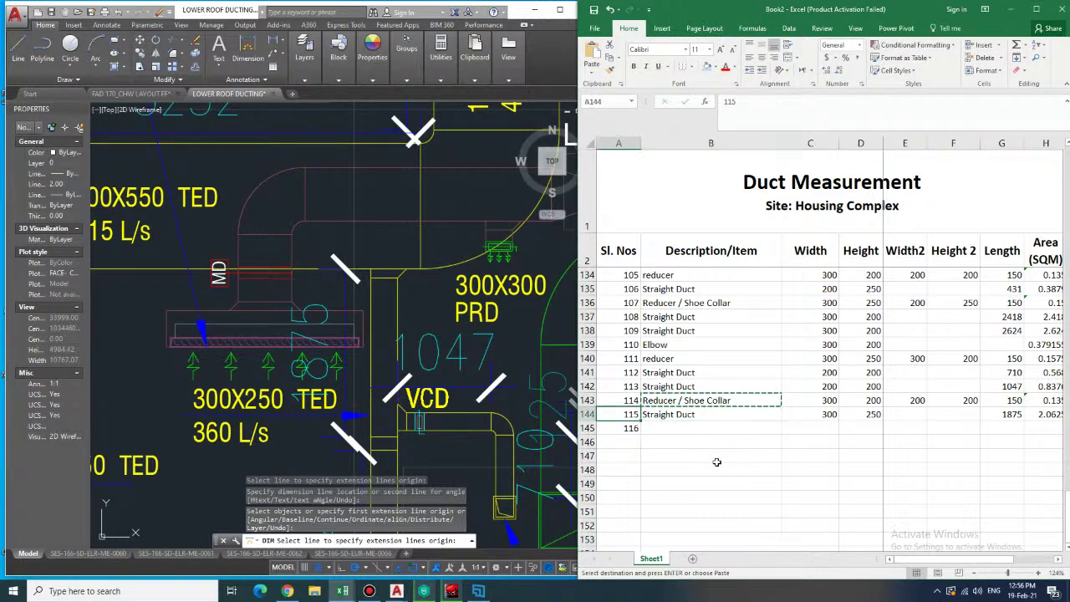
key(ctrl+v)
key(Tab)
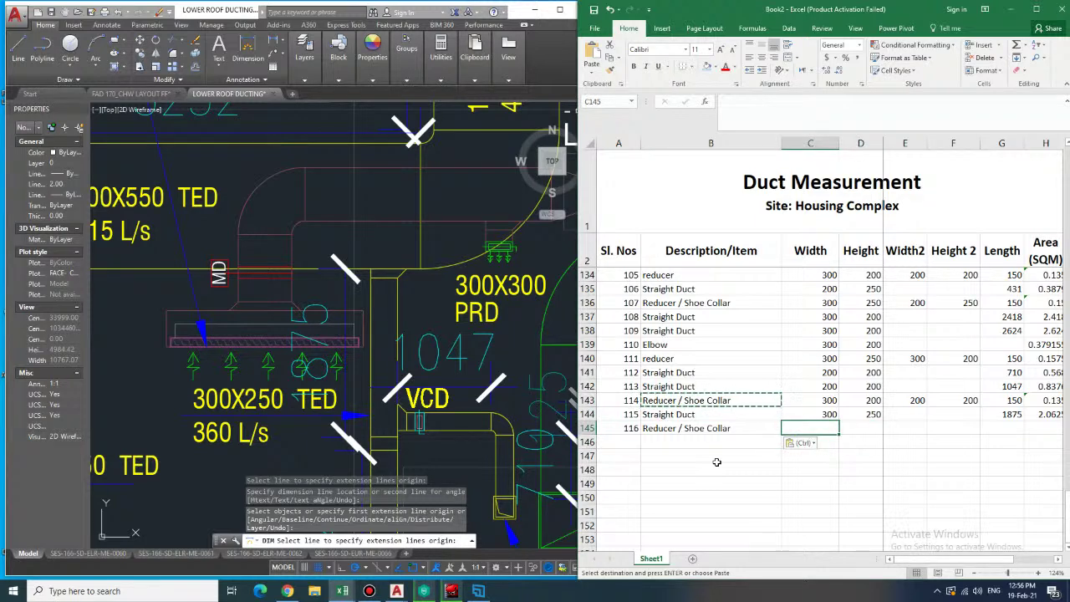
- Enter width 400, height 250, second width 300, second height 250 and length 150 for item 116
text(400)
key(Tab)
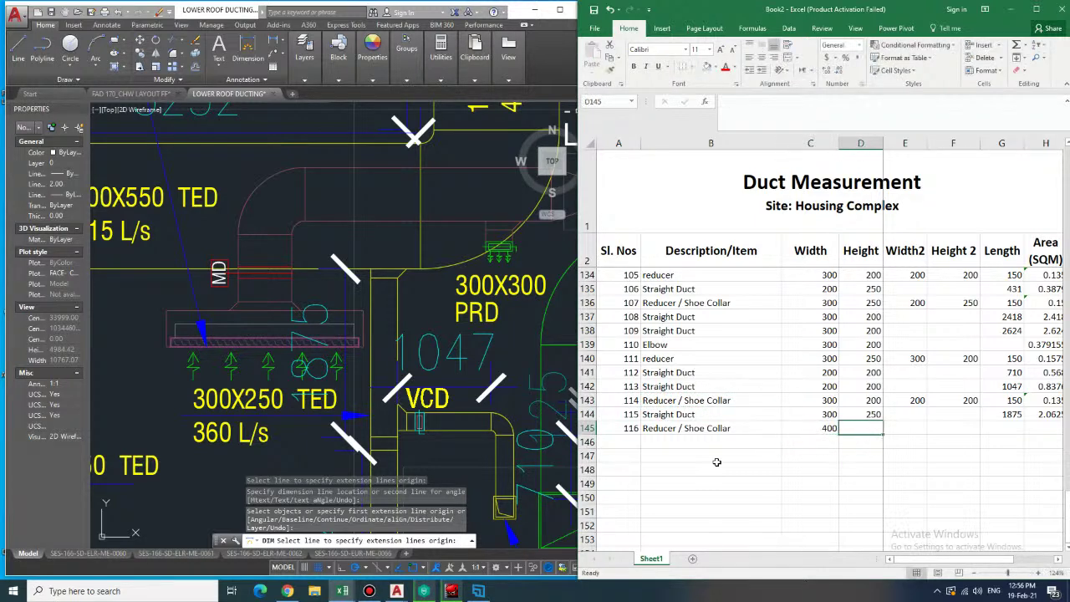
text(250)
key(Tab)
key(Tab)
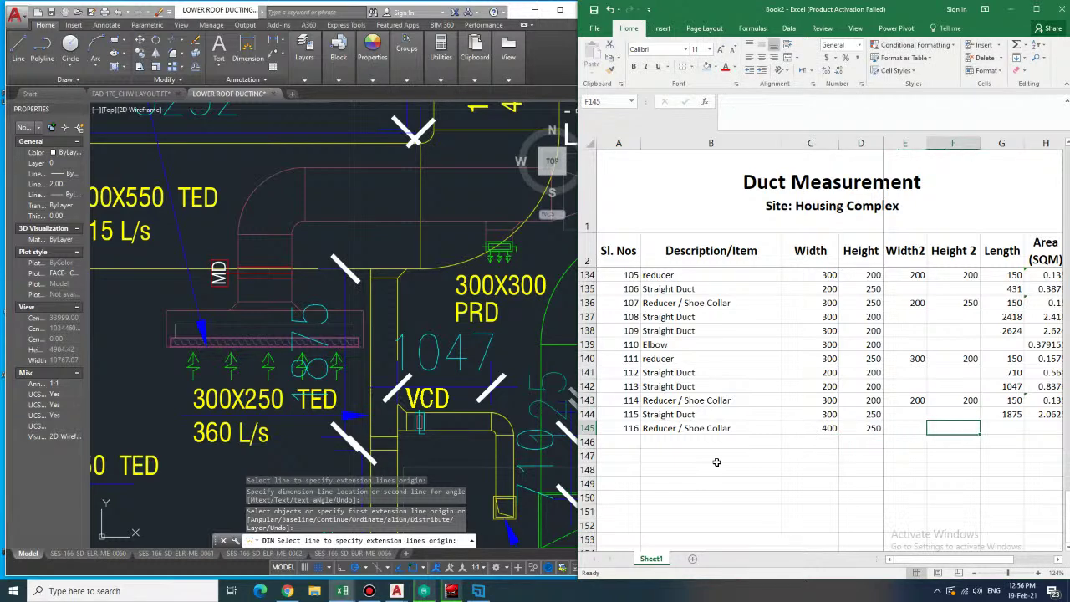
key(Left)
text(300)
key(Tab)
text(250)
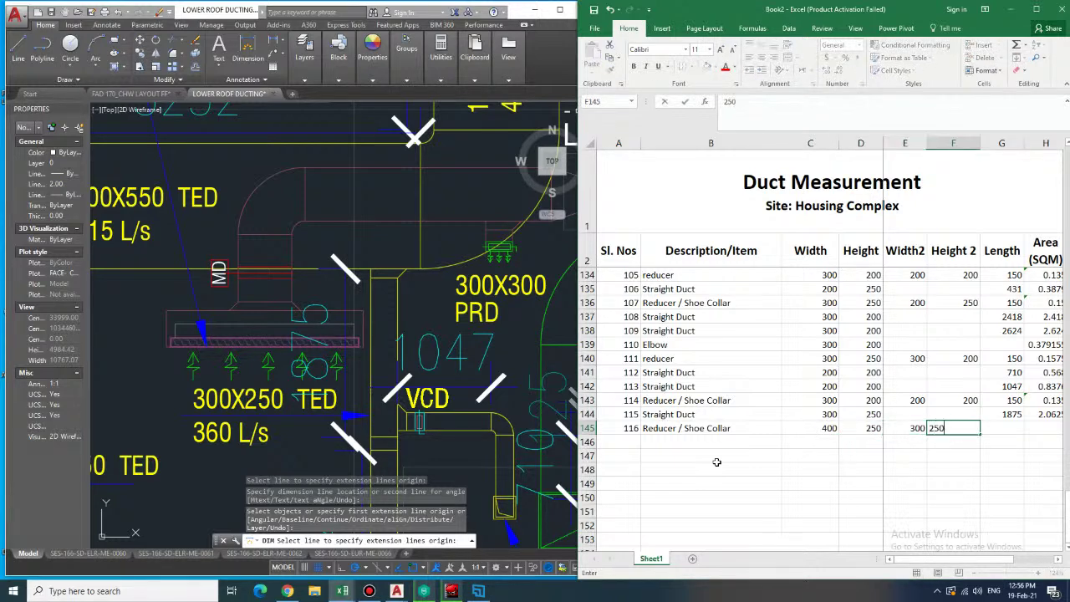
key(Tab)
key(Tab)
key(Left)
key(Up)
key(Down)
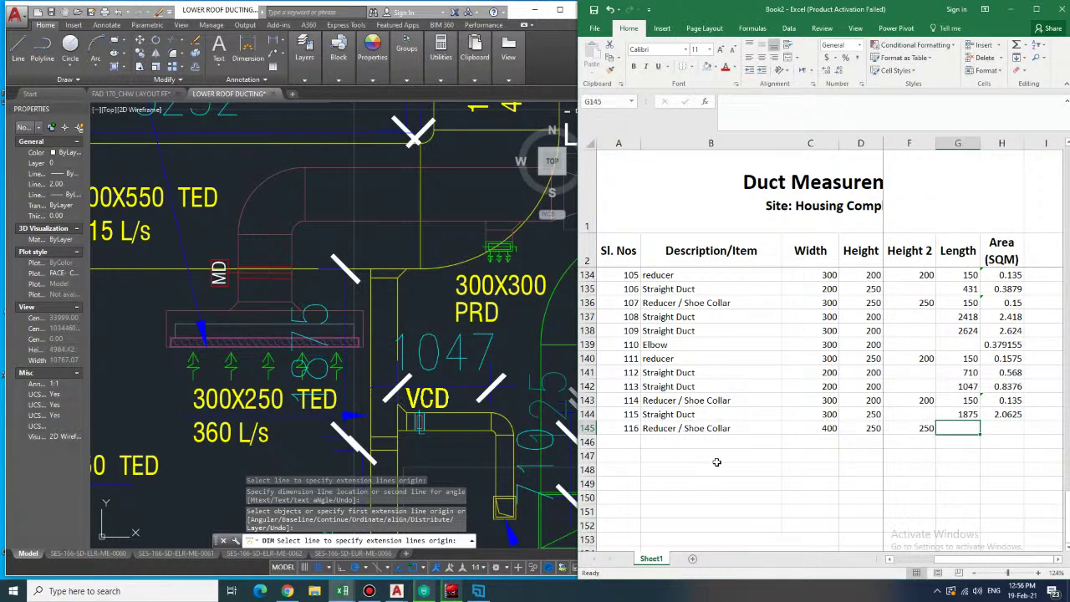
text(150)
key(Return)
- Copy the reducer area formula from item 114 into the area cell of item 116
key(Right)
key(Right)
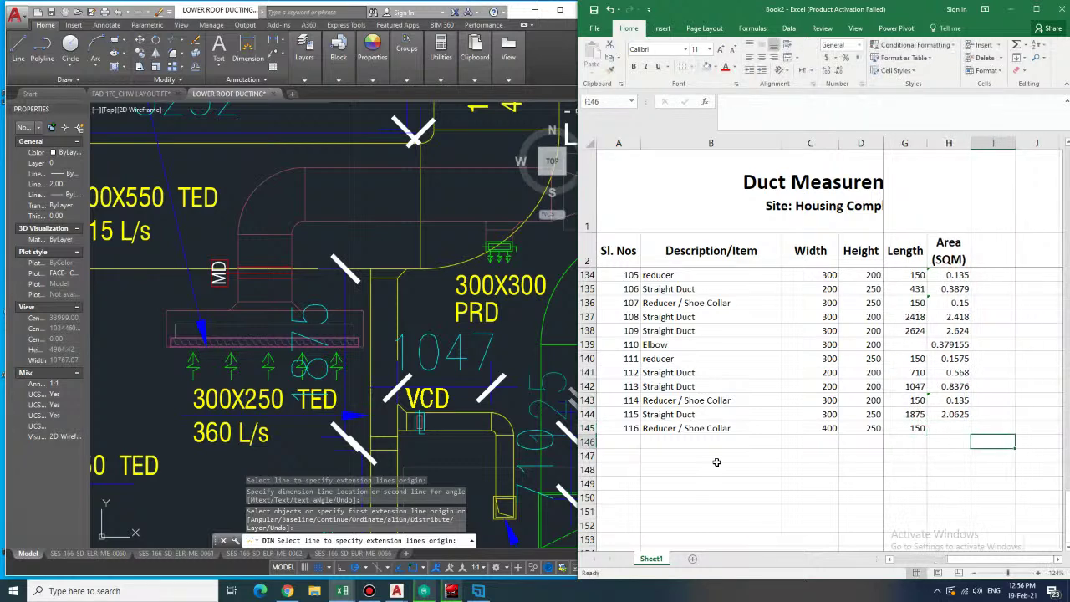
key(Left)
key(Up)
key(Up)
key(Up)
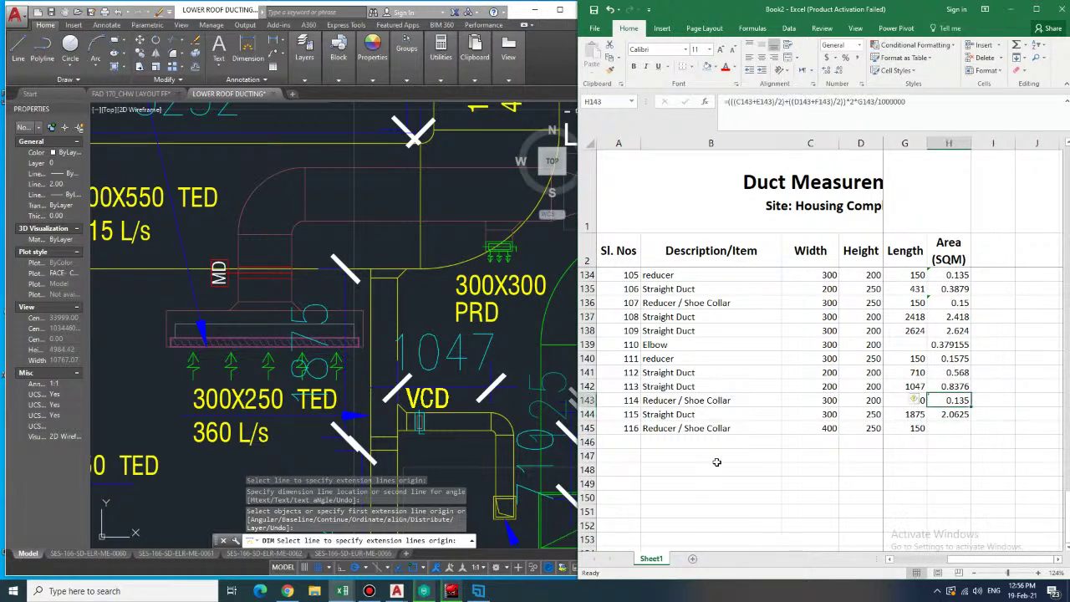
key(ctrl+c)
key(Down)
key(Down)
key(ctrl+v)
key(Down)
key(Left)
key(Left)
key(Left)
key(Left)
key(Left)
key(Left)
key(Left)
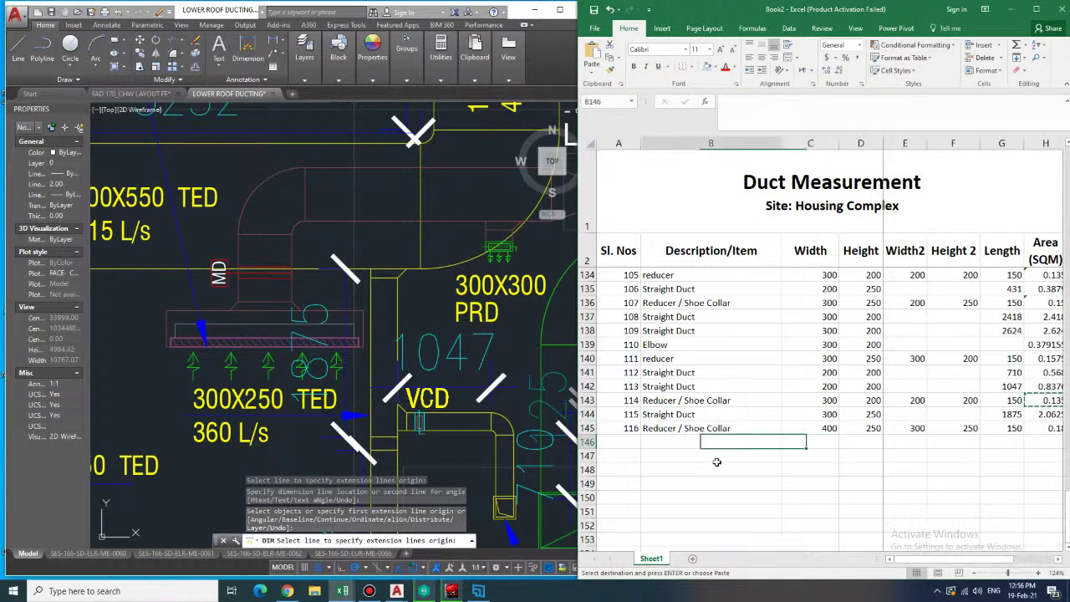
key(Escape)
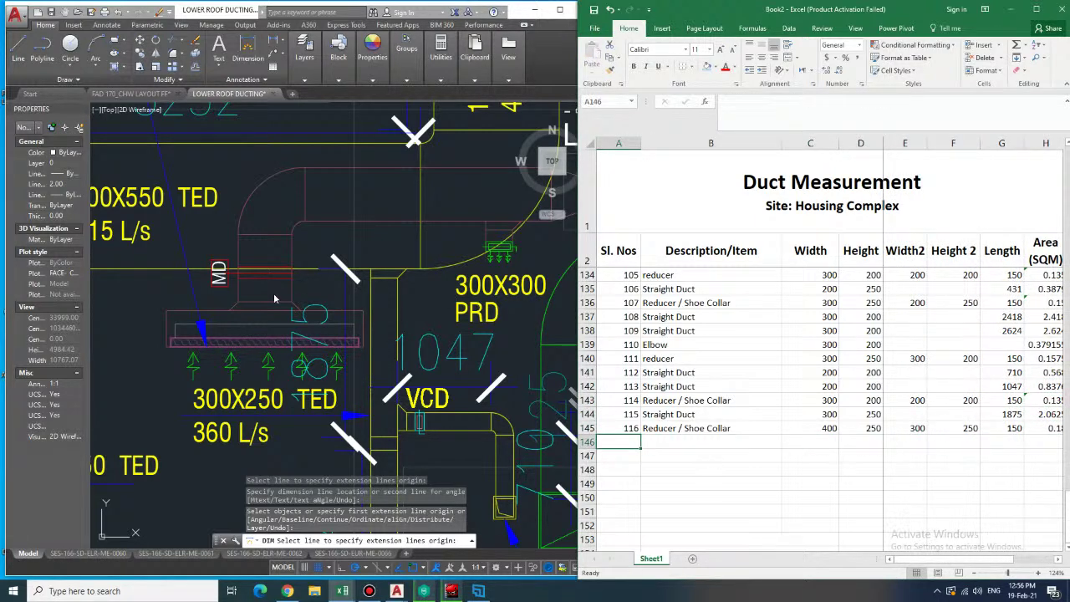
- Examine the branch ducts along the 1300X500 and 1400X550 main ducts in the drawing to locate the next unmeasured branch
click(280, 301)
middle_drag(335, 256, 518, 323)
scroll(417, 322, down, 2)
mouse_move(344, 326)
middle_down()
mouse_move(361, 265)
mouse_move(394, 282)
mouse_move(363, 243)
mouse_move(340, 239)
middle_up()
scroll(384, 284, down, 2)
mouse_move(336, 299)
middle_down()
mouse_move(424, 311)
mouse_move(466, 287)
mouse_move(556, 289)
middle_up()
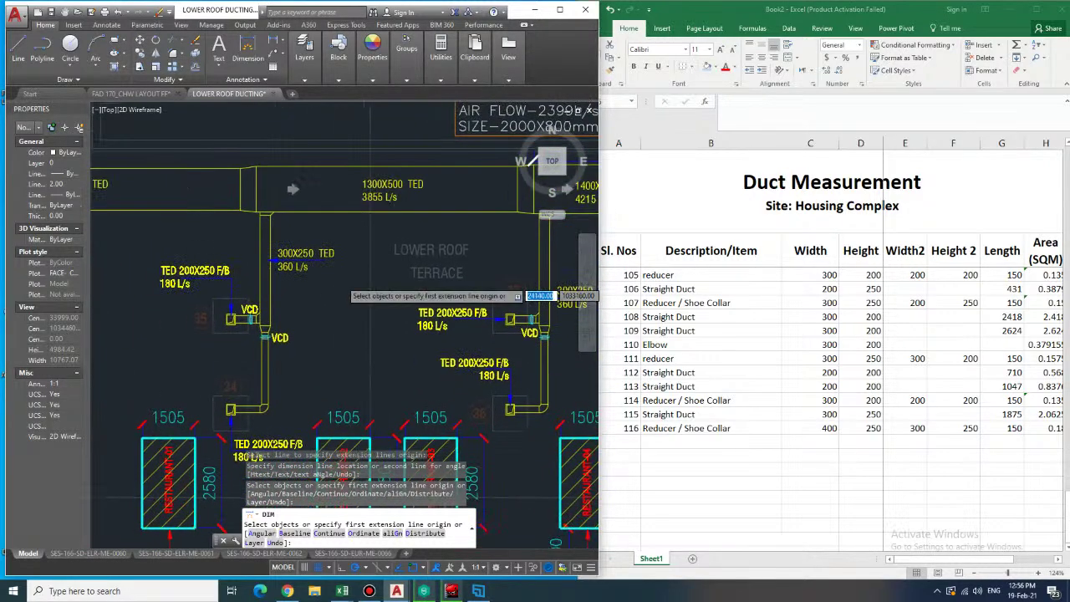
scroll(338, 283, down, 2)
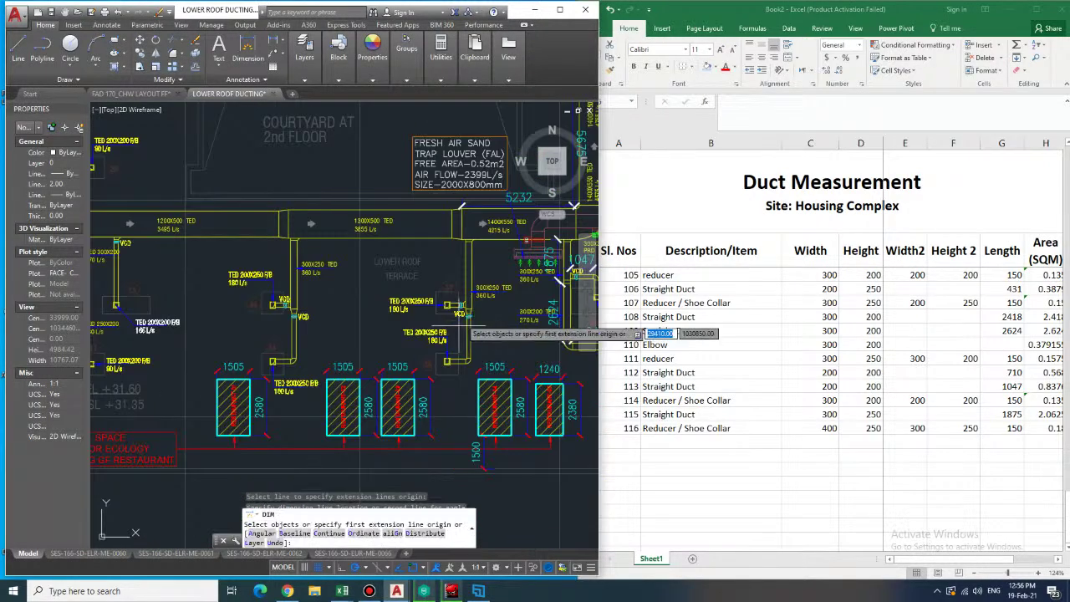
mouse_move(326, 285)
middle_down()
mouse_move(434, 291)
mouse_move(296, 310)
middle_up()
middle_drag(401, 289, 329, 302)
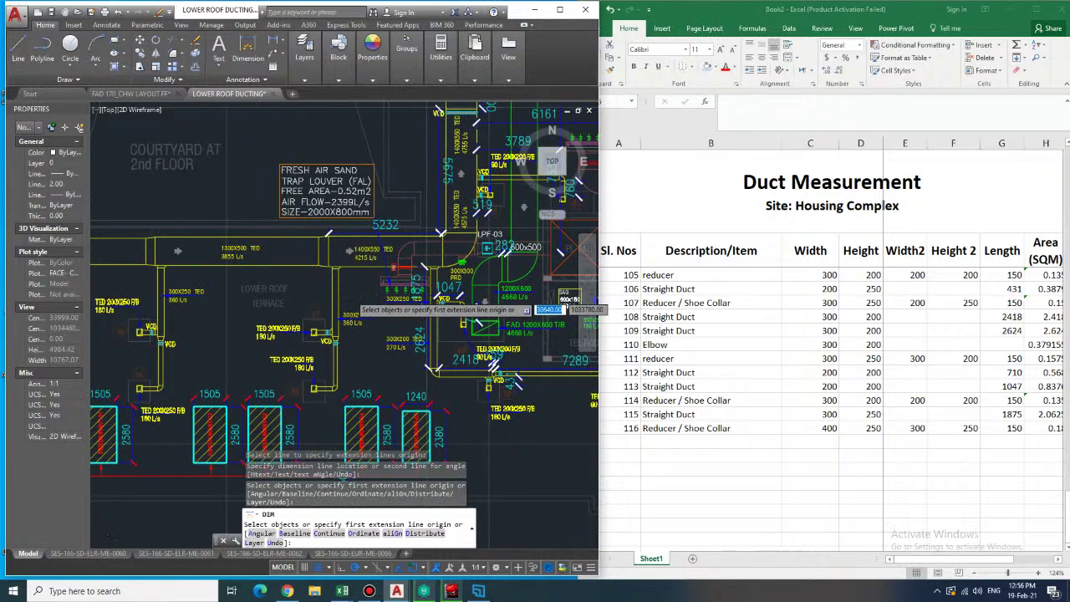
scroll(378, 297, up, 4)
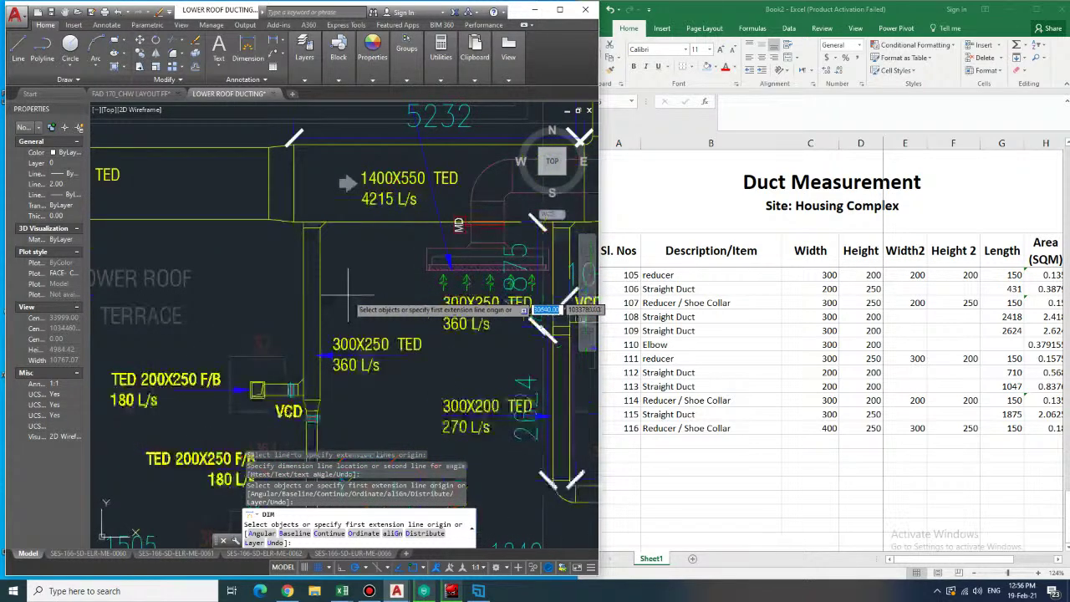
- Add item 117 to the measurement sheet as an elbow with width 200 and height 250
click(627, 443)
text(117)
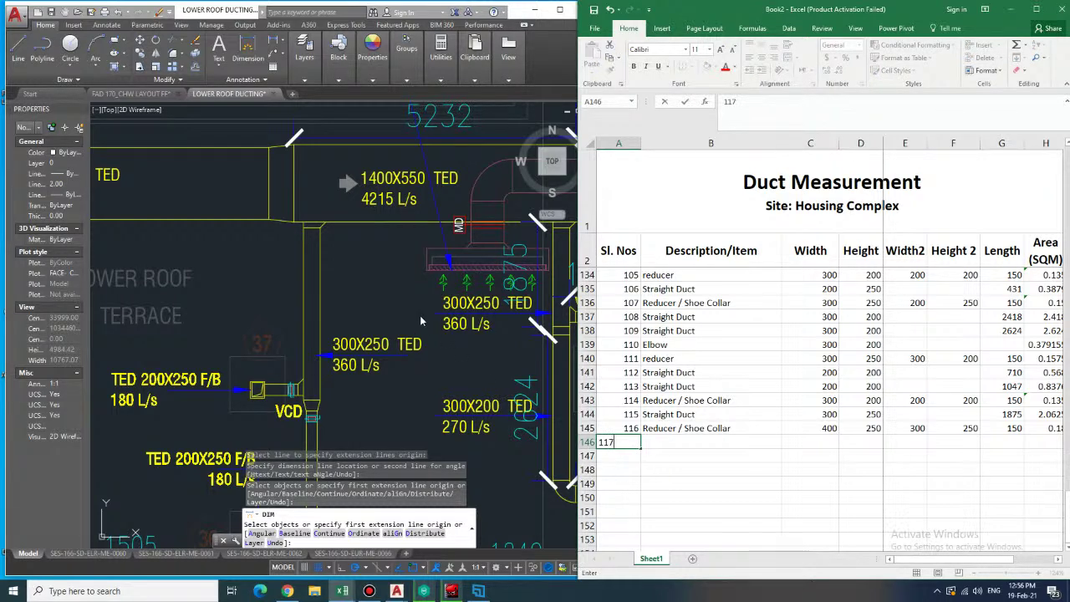
click(352, 318)
mouse_move(352, 319)
middle_down()
mouse_move(355, 254)
mouse_move(387, 167)
middle_up()
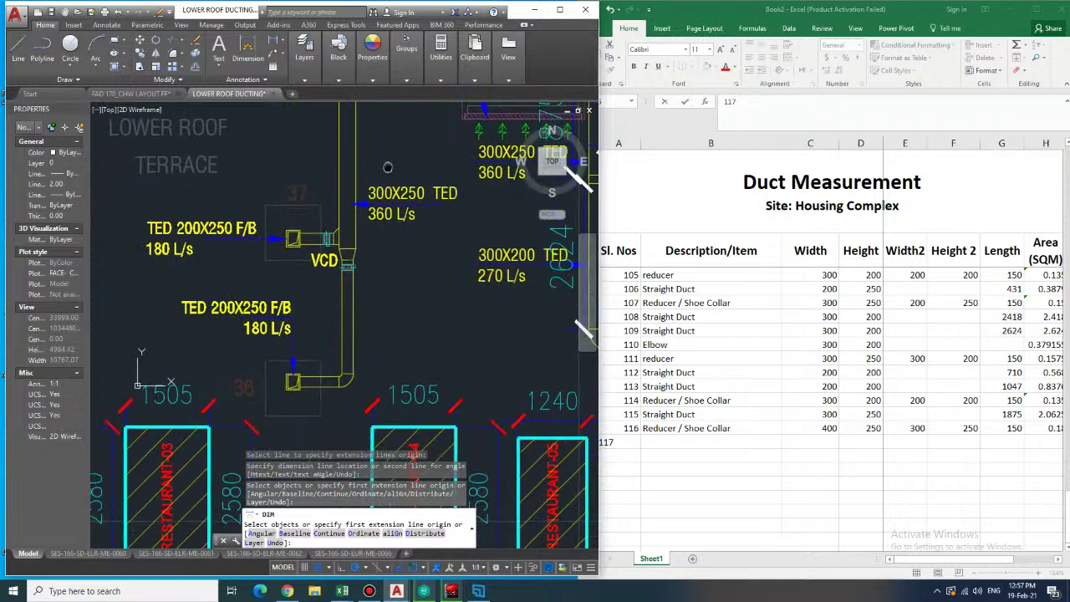
click(695, 447)
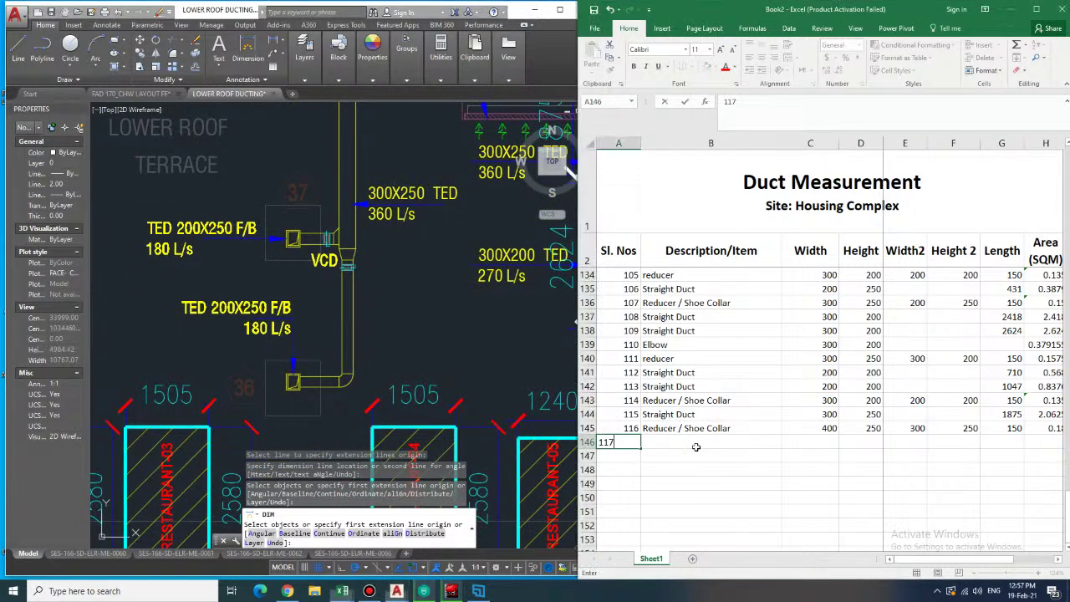
click(696, 447)
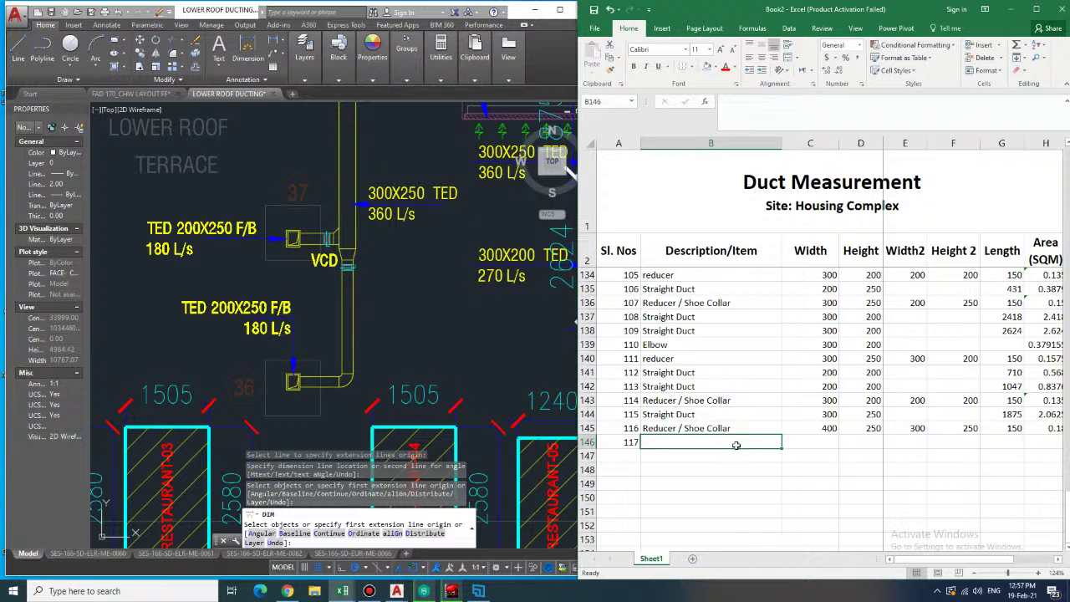
text(elbow)
key(Tab)
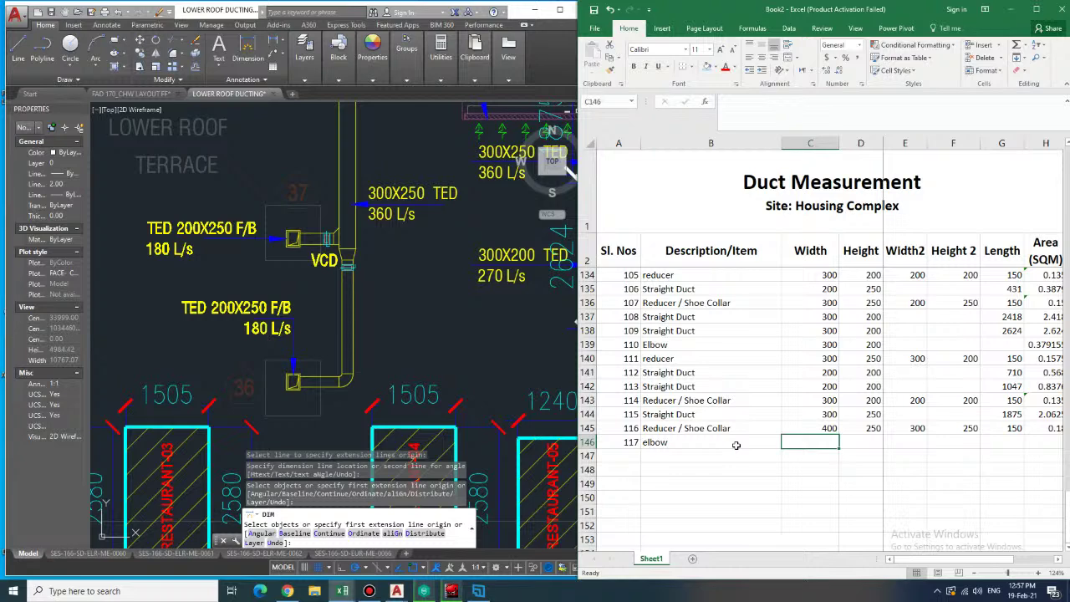
text(200)
key(Tab)
text(250)
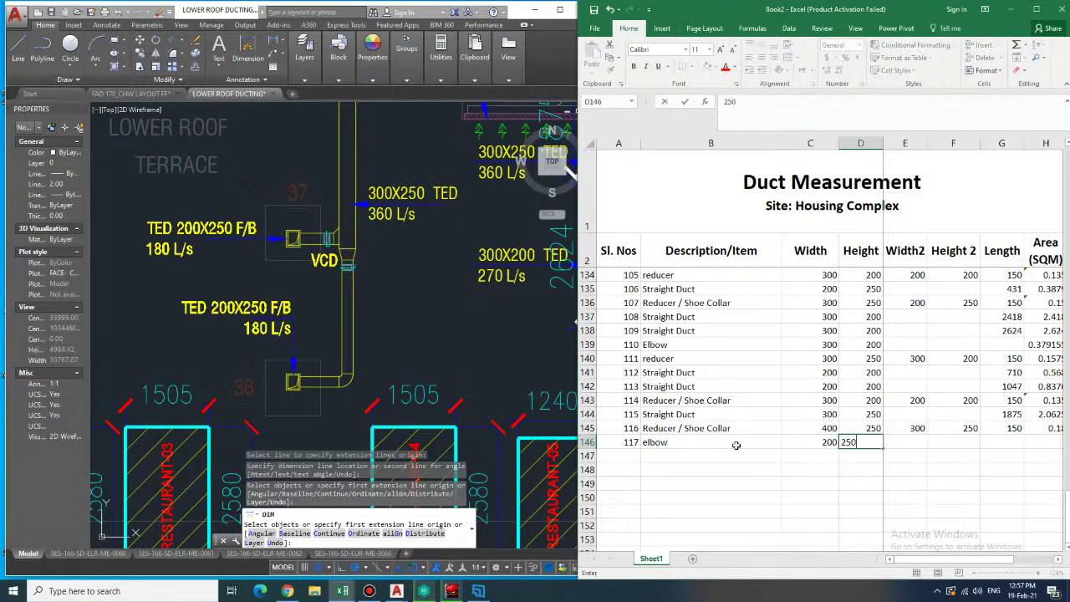
key(Return)
- Add item 118 as an elbow with width 200 and height 250
key(Left)
text(118)
key(Tab)
text(e)
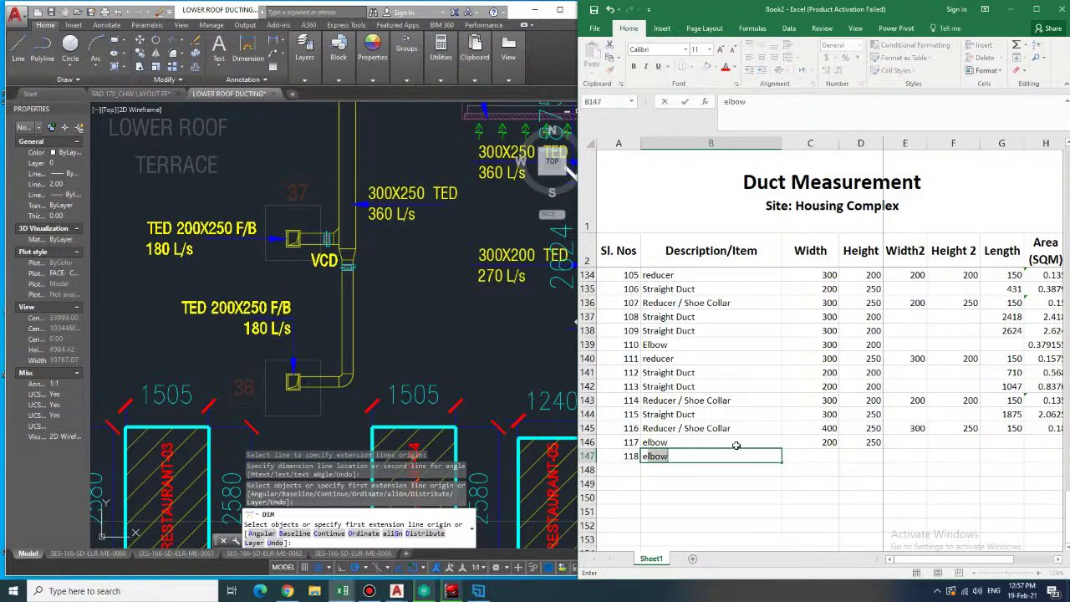
key(Tab)
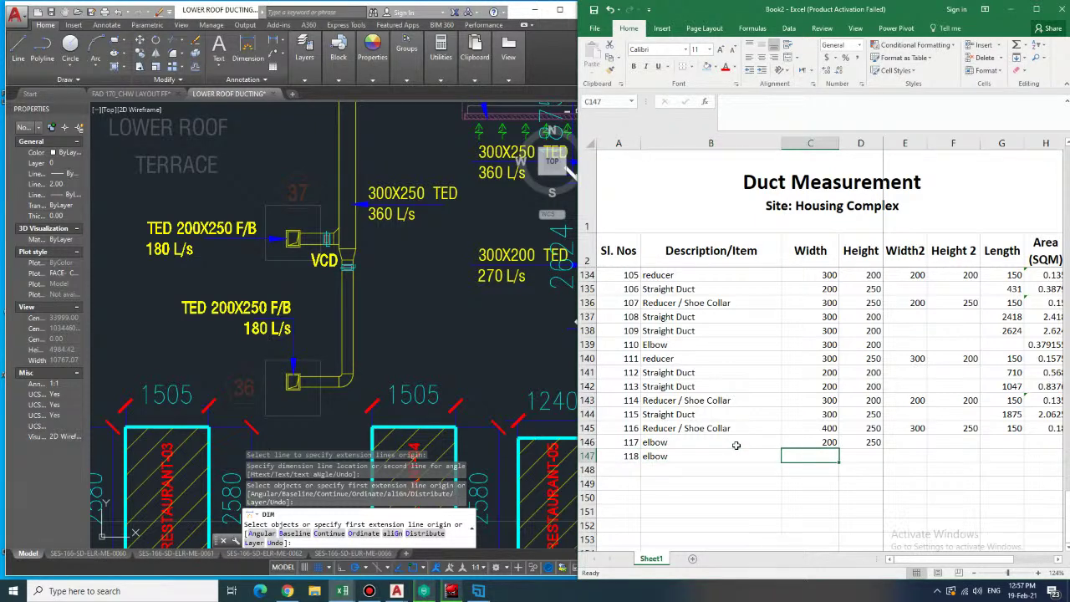
text(200)
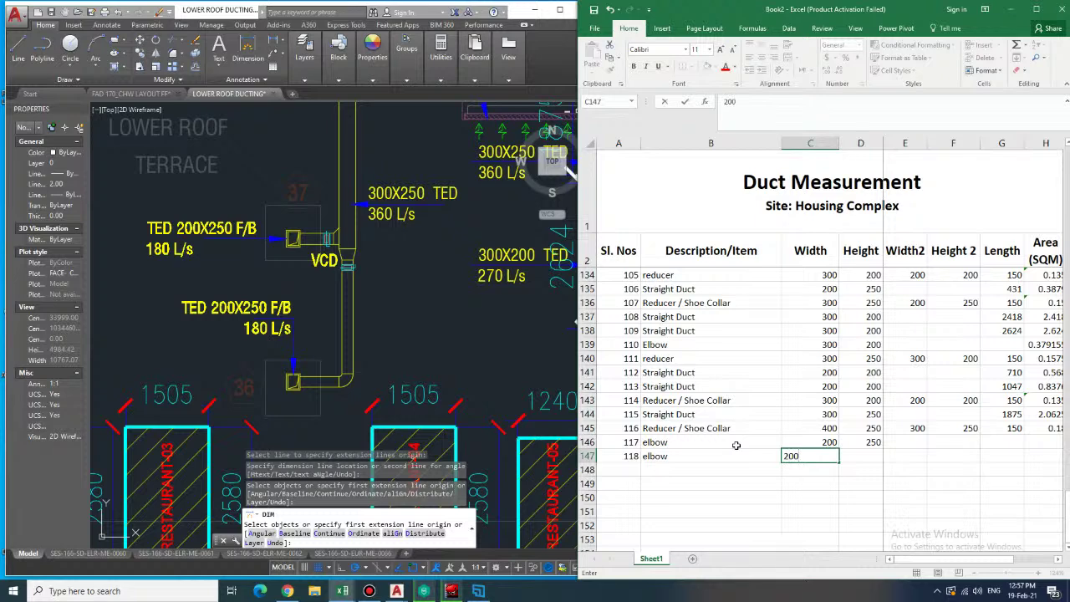
key(Tab)
text(250)
key(Down)
- Add item 119 as an elbow with width 200 and height 250
key(Down)
key(Left)
key(Left)
key(Left)
key(Up)
text(119)
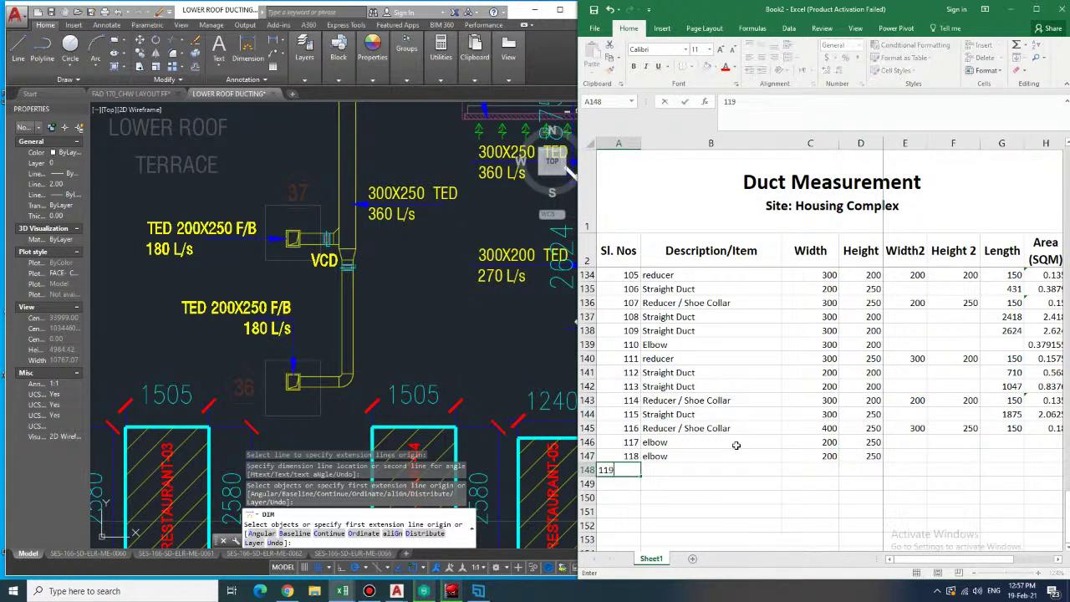
key(Tab)
text(elbow)
key(Tab)
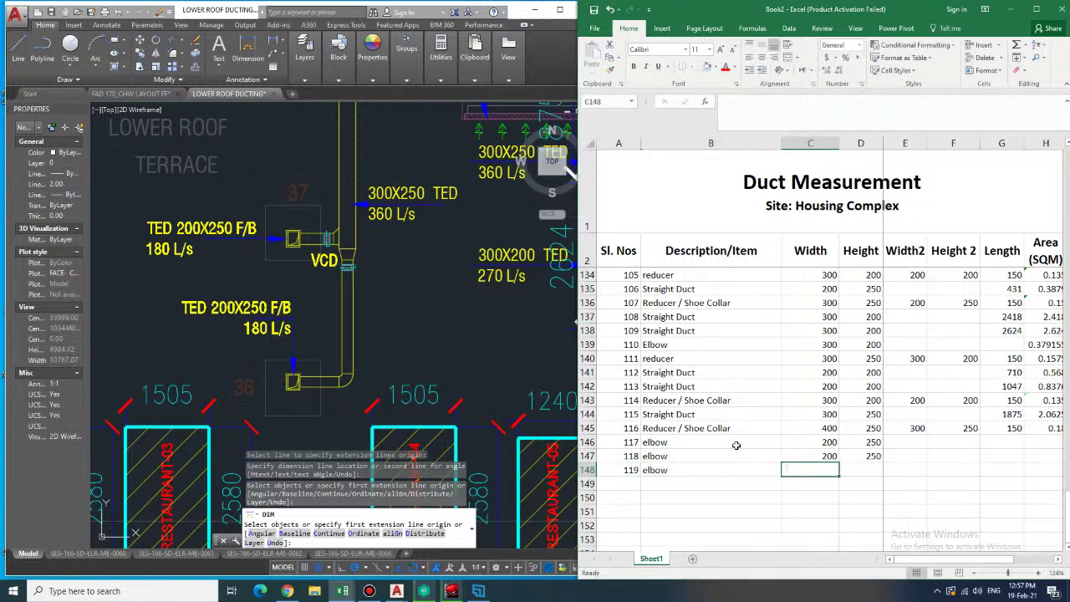
text(200)
key(Tab)
text(250)
key(Tab)
- Copy the elbow area formula from item 110 into the area cell of item 117
key(Up)
key(Down)
key(Down)
key(Right)
key(Up)
key(Up)
key(Up)
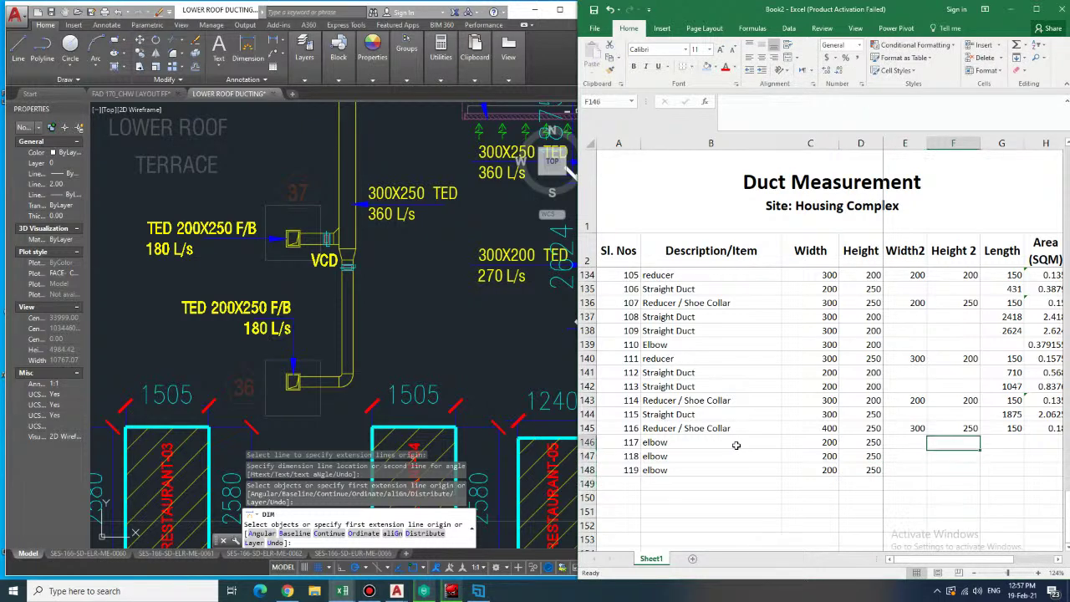
key(Up)
key(Right)
key(Up)
key(Up)
key(Up)
key(Up)
key(Up)
key(Up)
key(Right)
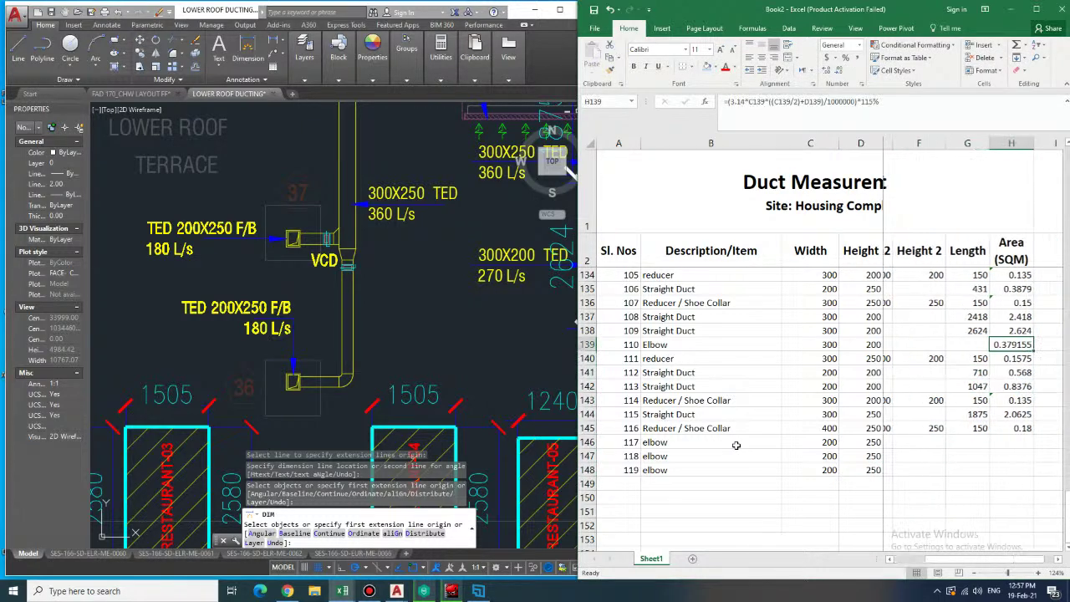
key(ctrl+c)
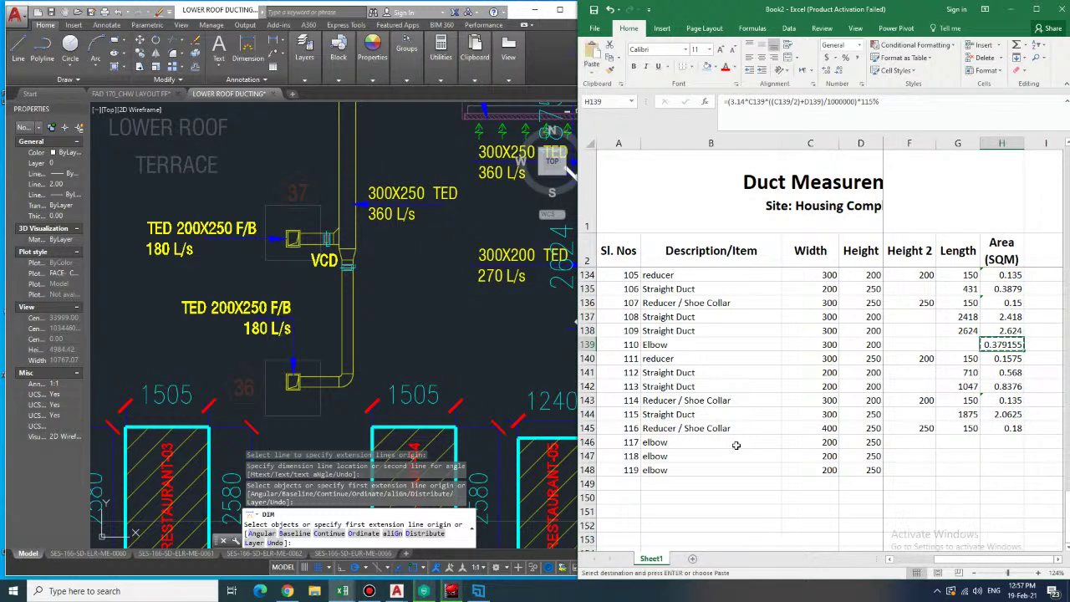
key(Down)
key(Down)
key(Down)
key(Down)
key(Down)
key(Down)
key(Down)
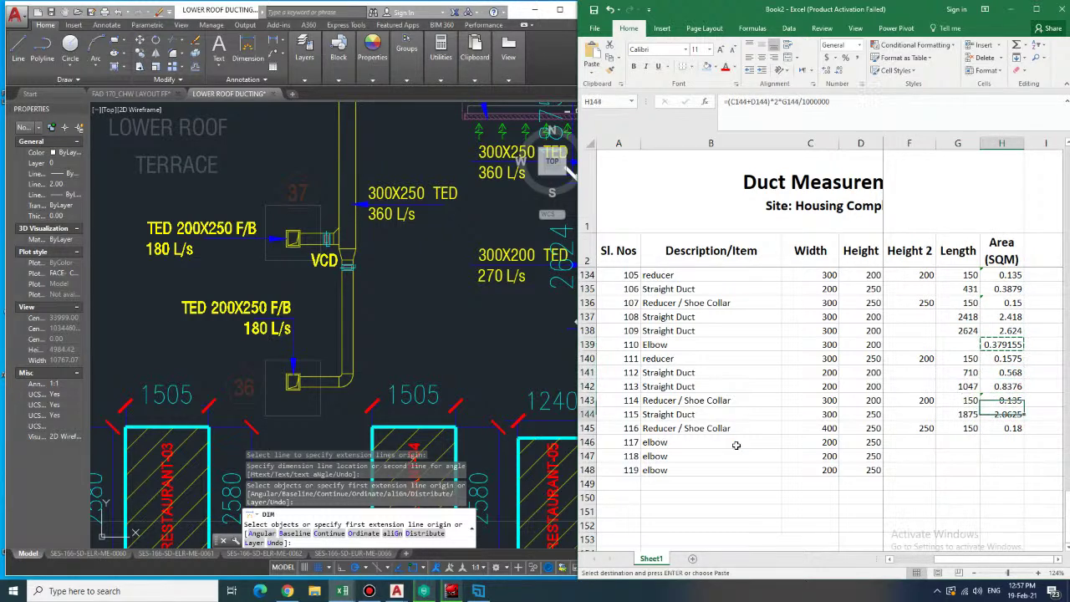
- Paste the copied elbow area formula into the area cells of items 118 and 119
key(ctrl+Down)
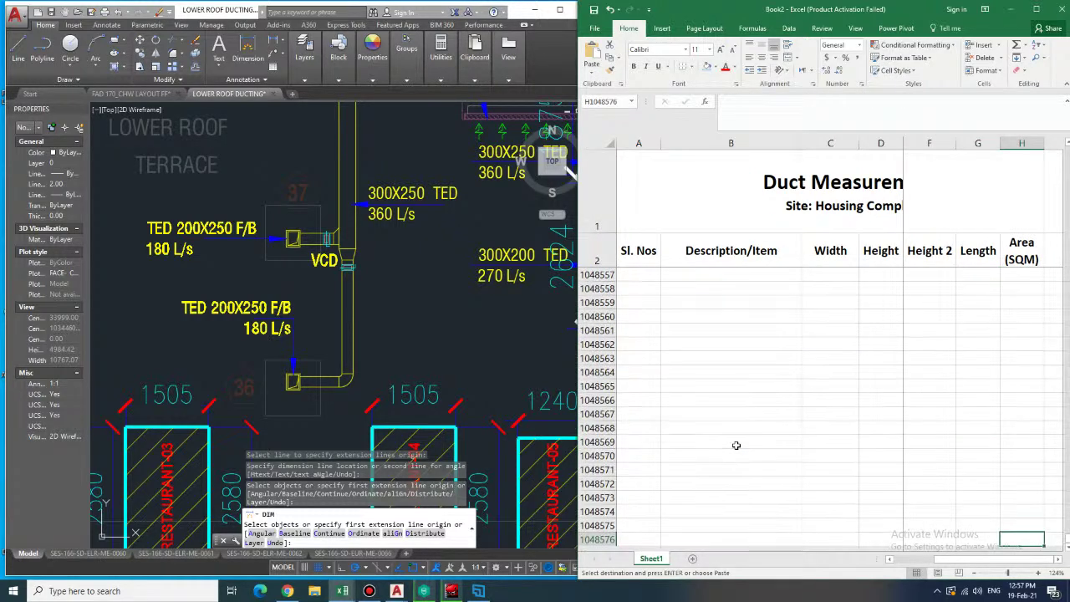
key(ctrl+Up)
key(ctrl+Up)
key(ctrl+Up)
key(ctrl+Up)
key(ctrl+Up)
key(ctrl+Up)
key(ctrl+Down)
key(ctrl+Down)
key(ctrl+Up)
key(ctrl+Up)
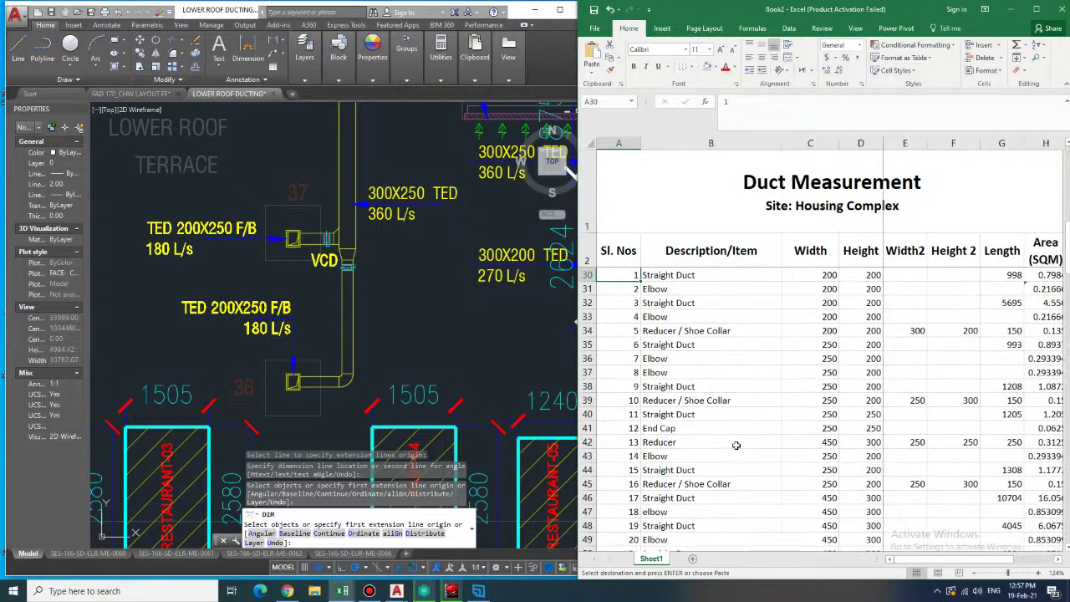
key(ctrl+Down)
key(Up)
key(Up)
key(Up)
key(Up)
key(Up)
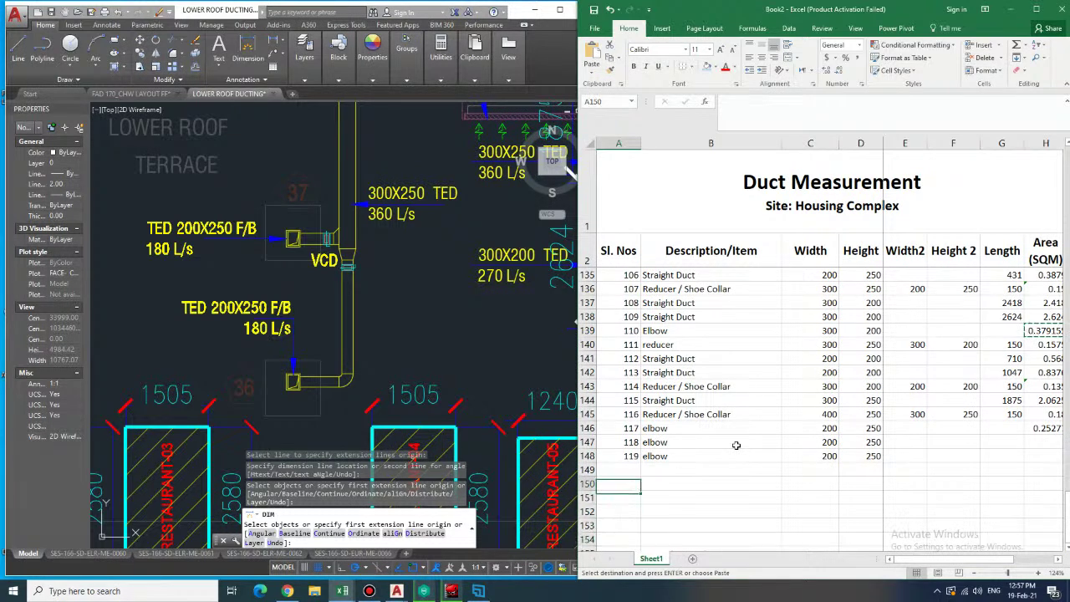
key(Right)
key(Right)
key(Right)
key(Right)
key(Right)
key(Right)
key(Right)
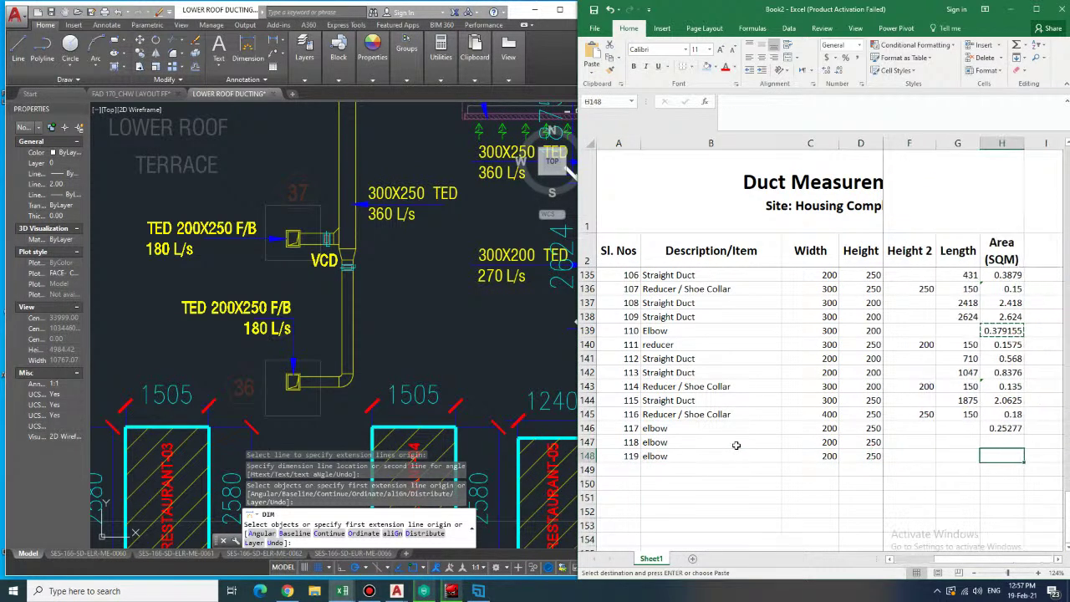
key(Up)
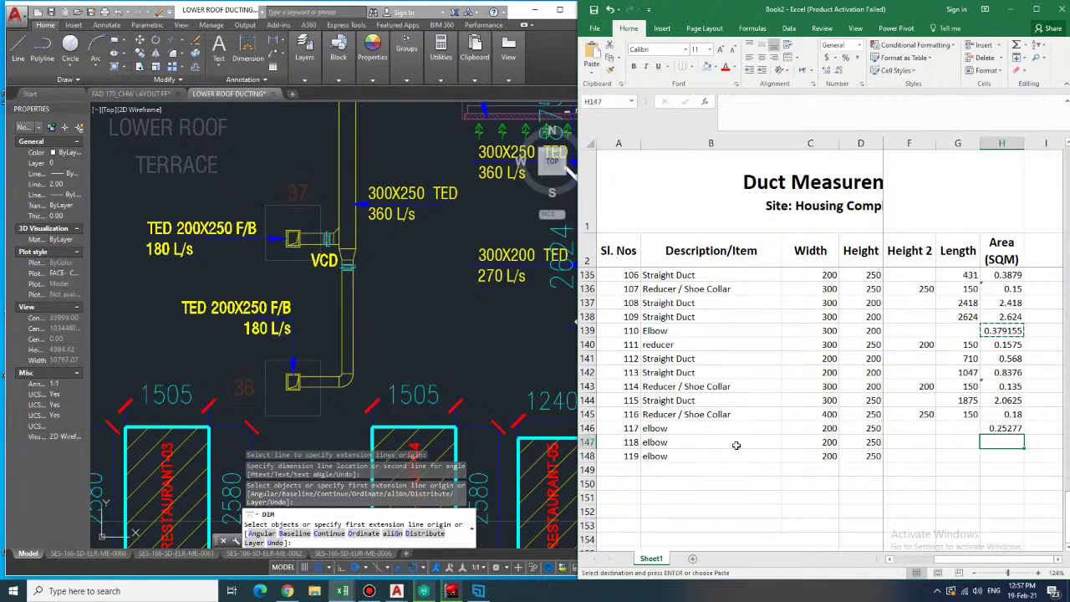
key(ctrl+v)
key(Down)
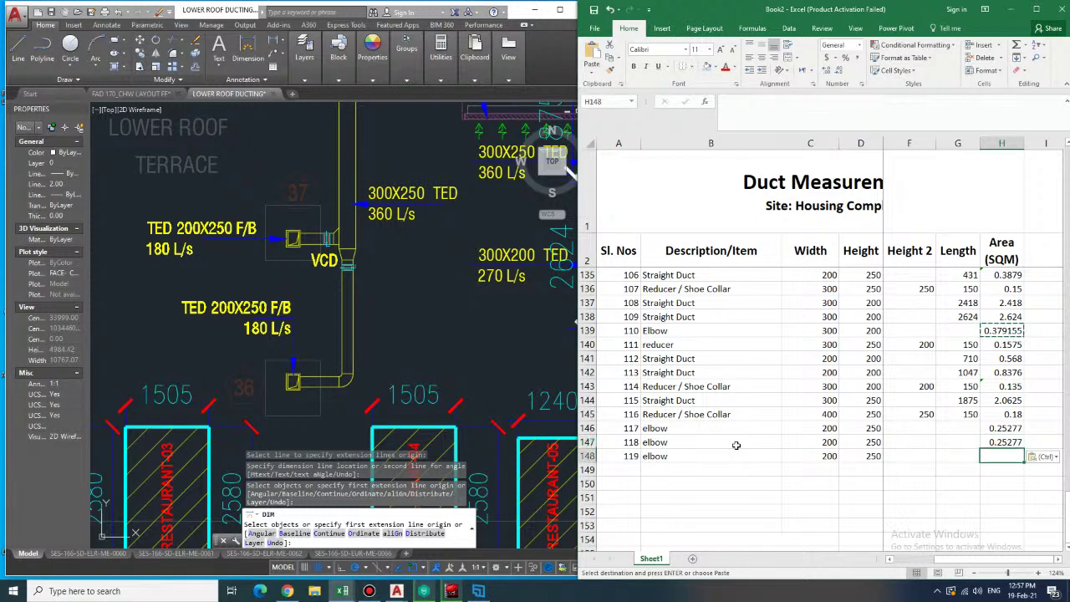
key(ctrl+v)
key(Down)
key(Left)
key(Left)
key(Left)
key(Left)
key(Left)
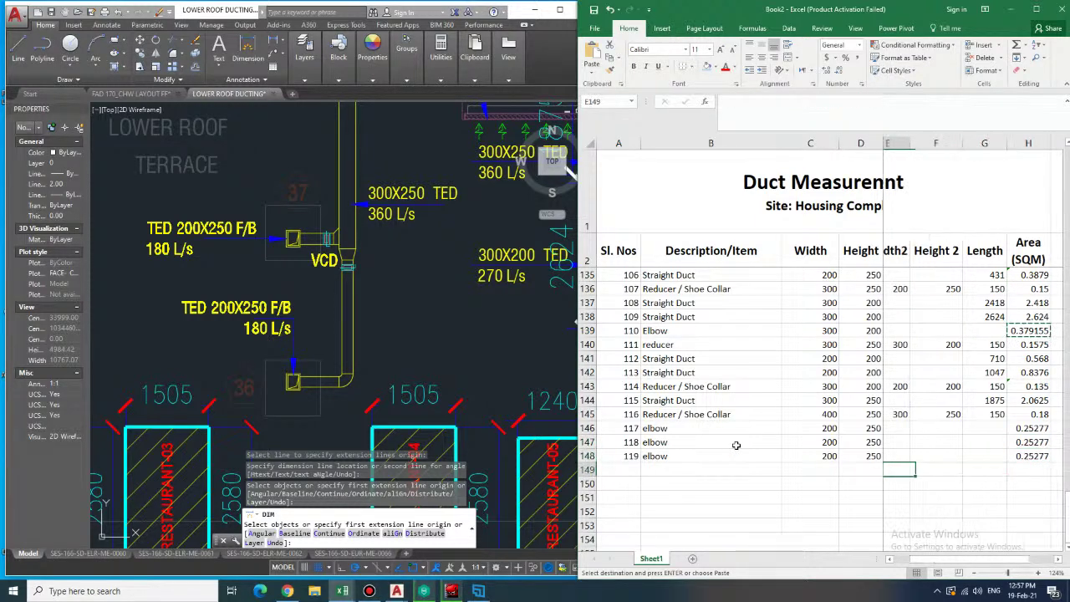
key(Left)
key(Left)
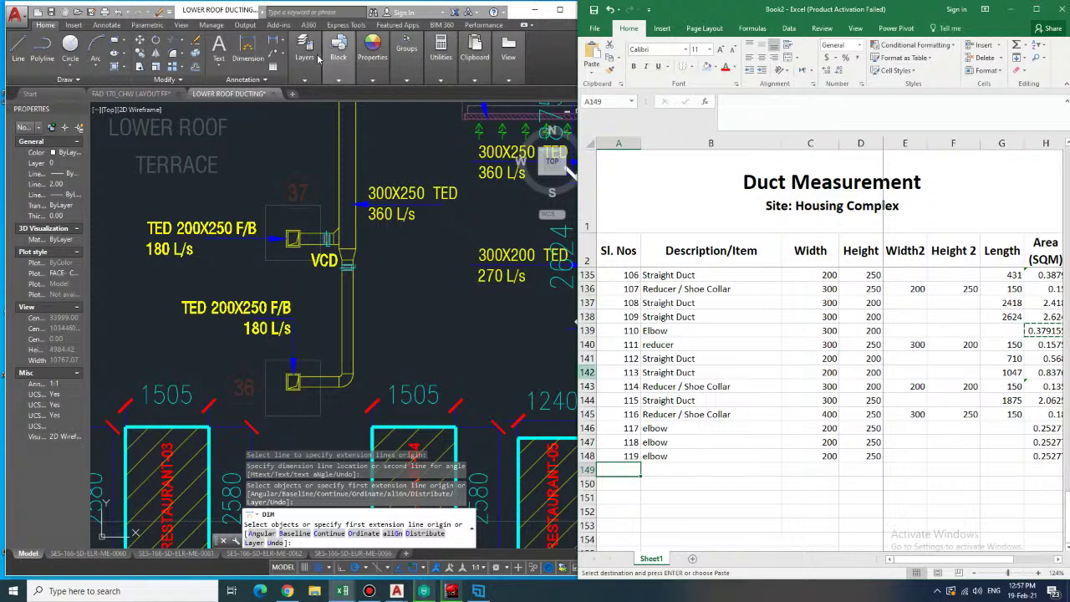
- Switch to the AutoCAD drawing and dimension the horizontal and vertical straight duct runs of the branch leading to outlet 36
click(241, 53)
scroll(292, 381, up, 3)
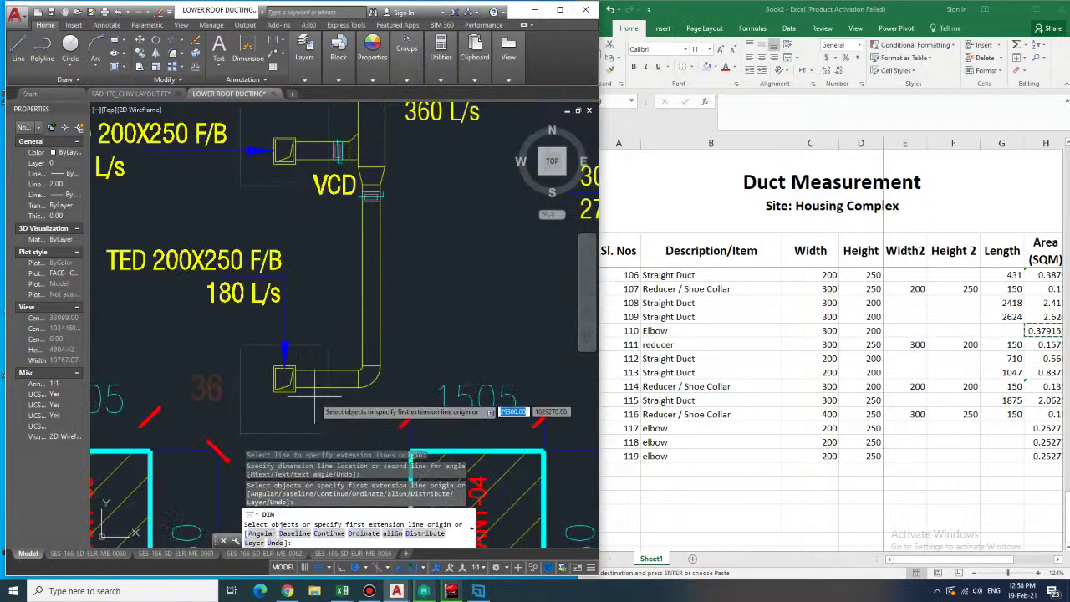
click(314, 389)
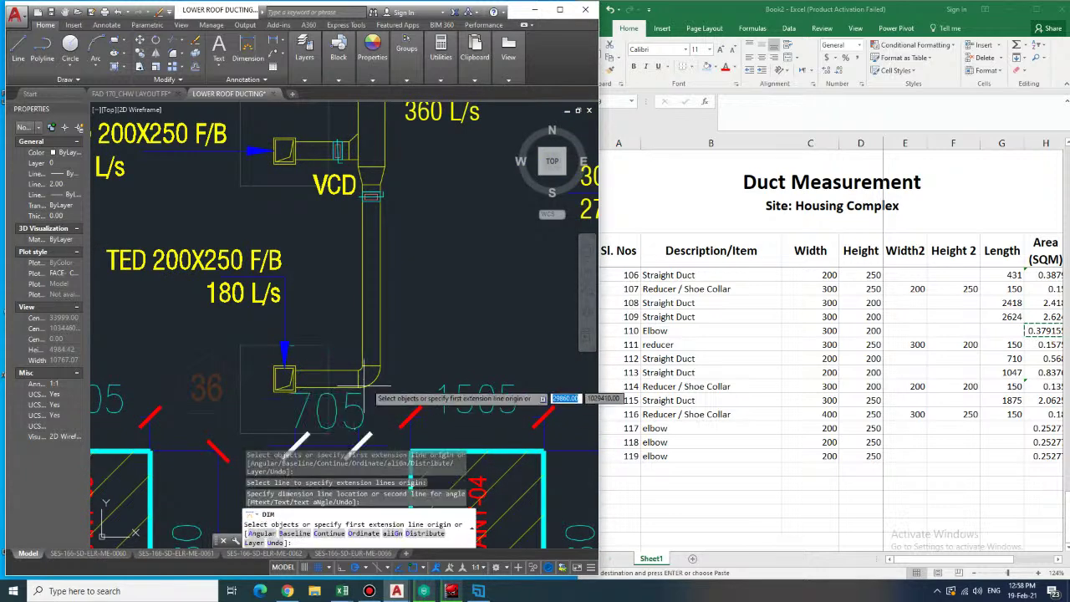
click(334, 442)
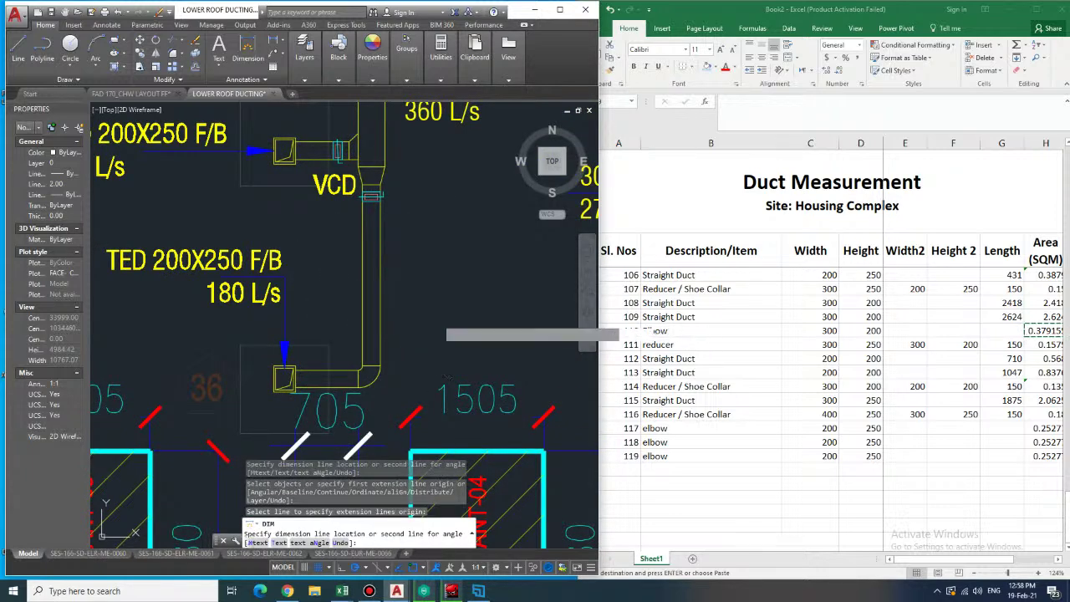
click(439, 335)
- Add item 220 to the Excel sheet as Straight Duct with width 200, height 200 and length 705
click(697, 476)
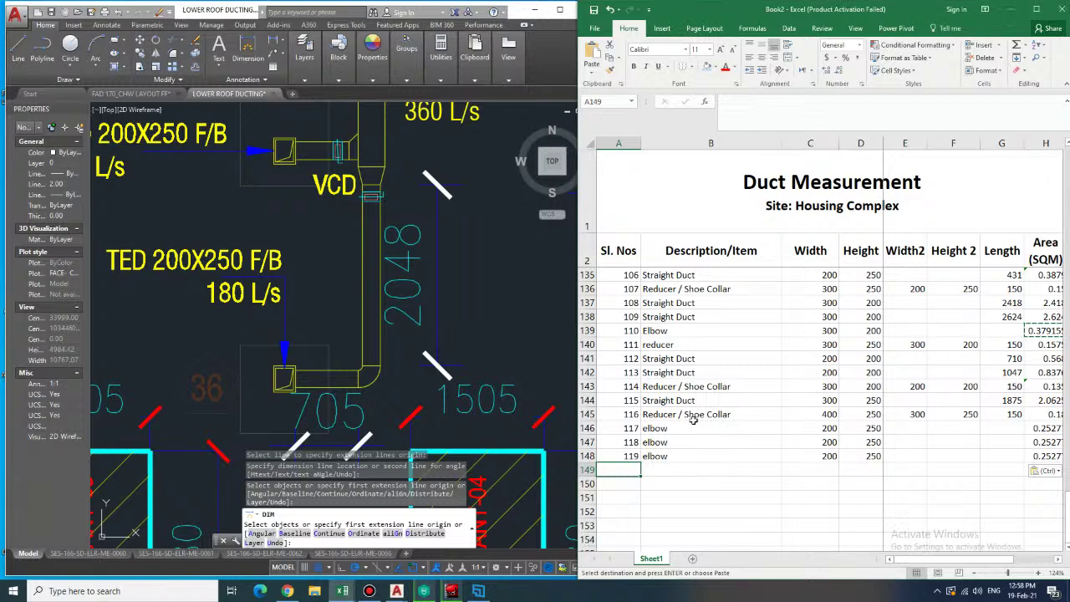
text(220)
key(Tab)
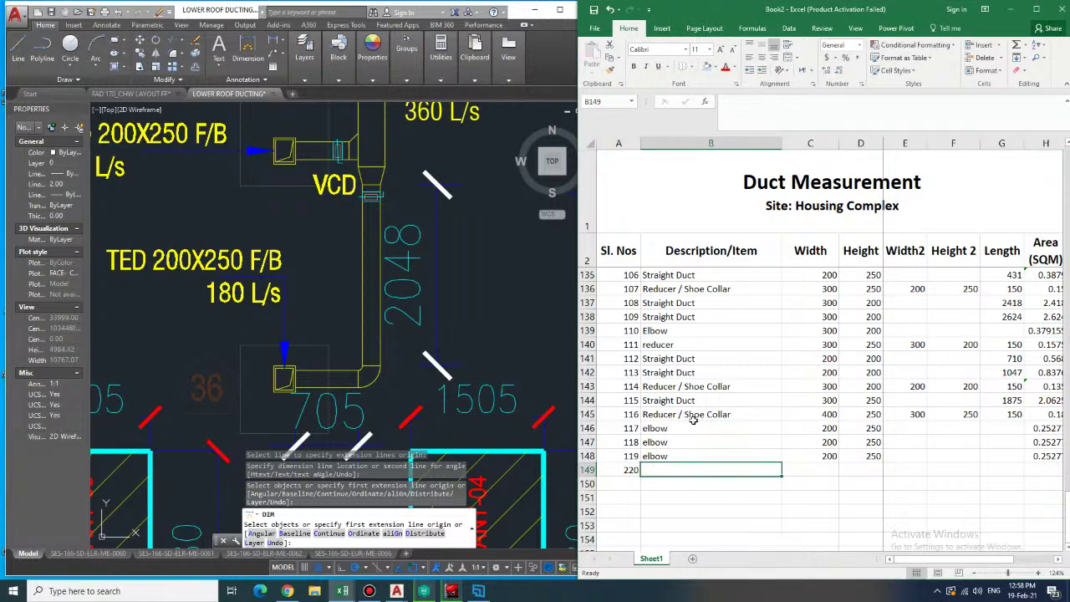
text(Straight Duct)
key(Tab)
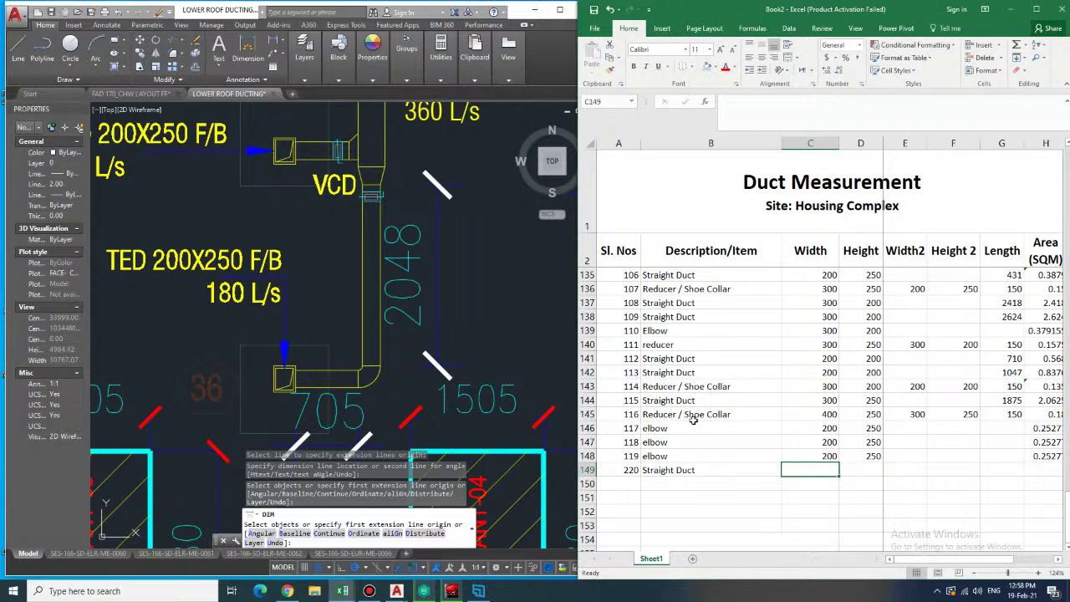
text(200)
key(Tab)
text(200)
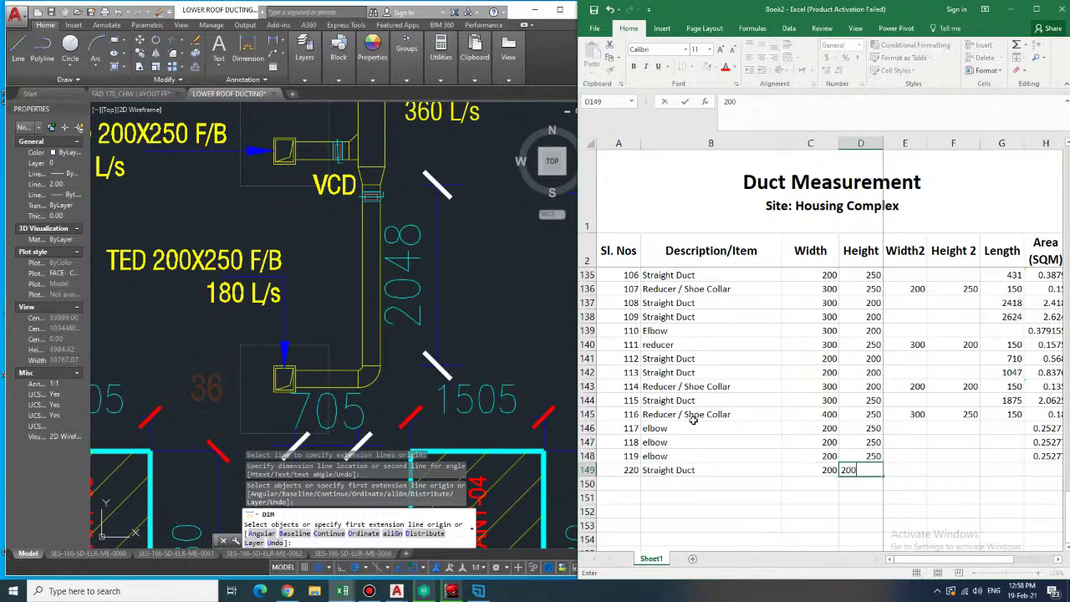
key(Tab)
key(Tab)
key(Tab)
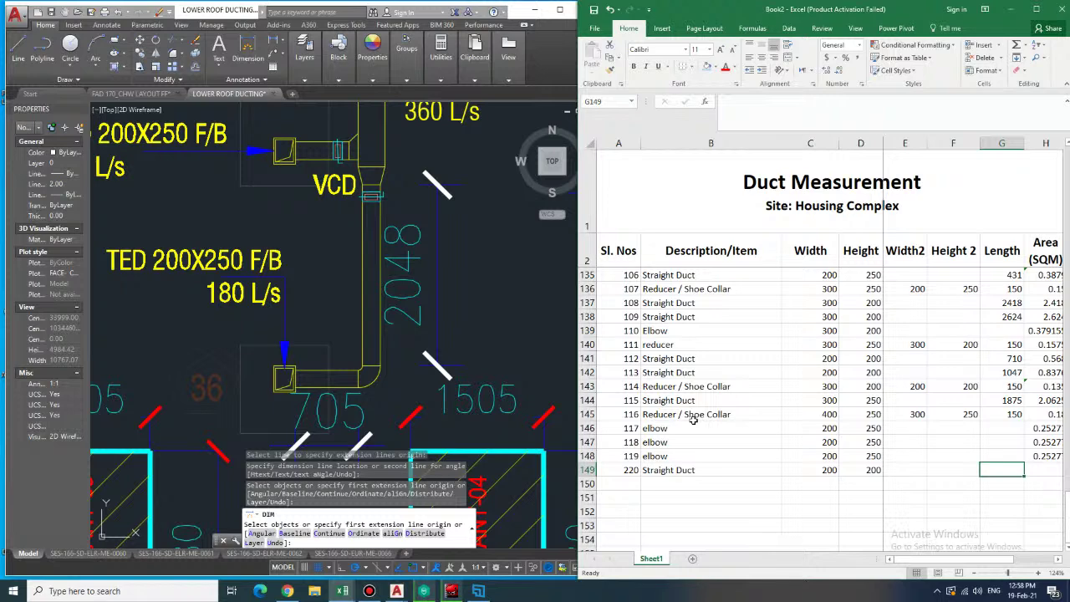
text(705)
key(Right)
- Add item 221 to the sheet as Straight Duct with width 200, height 200 and length 2048
key(Down)
key(Left)
key(Left)
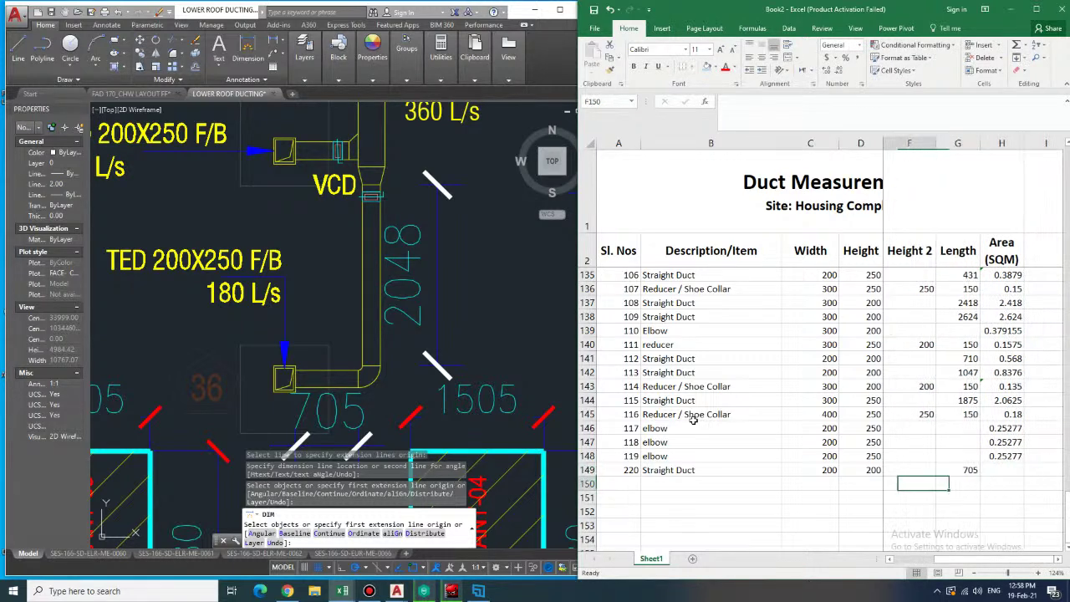
key(Left)
key(Left)
key(Left)
key(Left)
key(Left)
text(221)
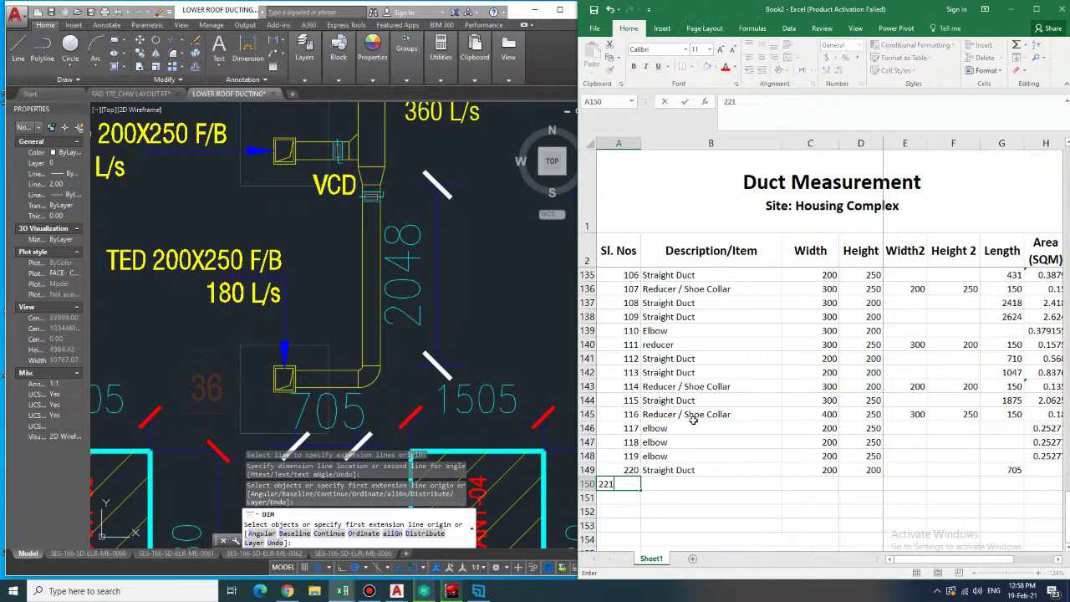
key(Tab)
text(Straight Duct)
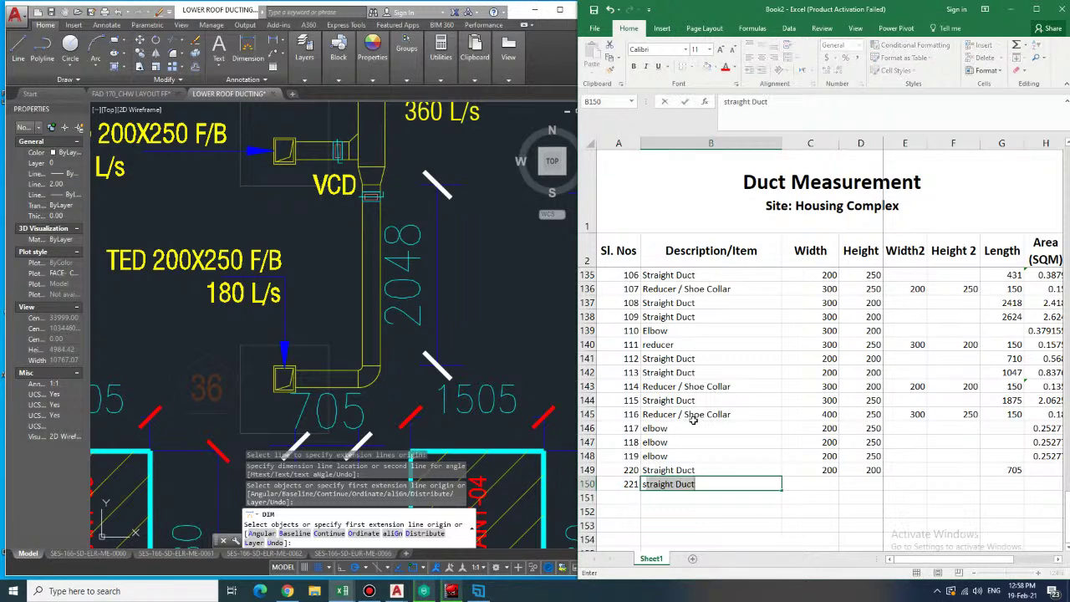
key(Tab)
text(200)
key(Tab)
text(200)
key(Tab)
key(Tab)
key(Tab)
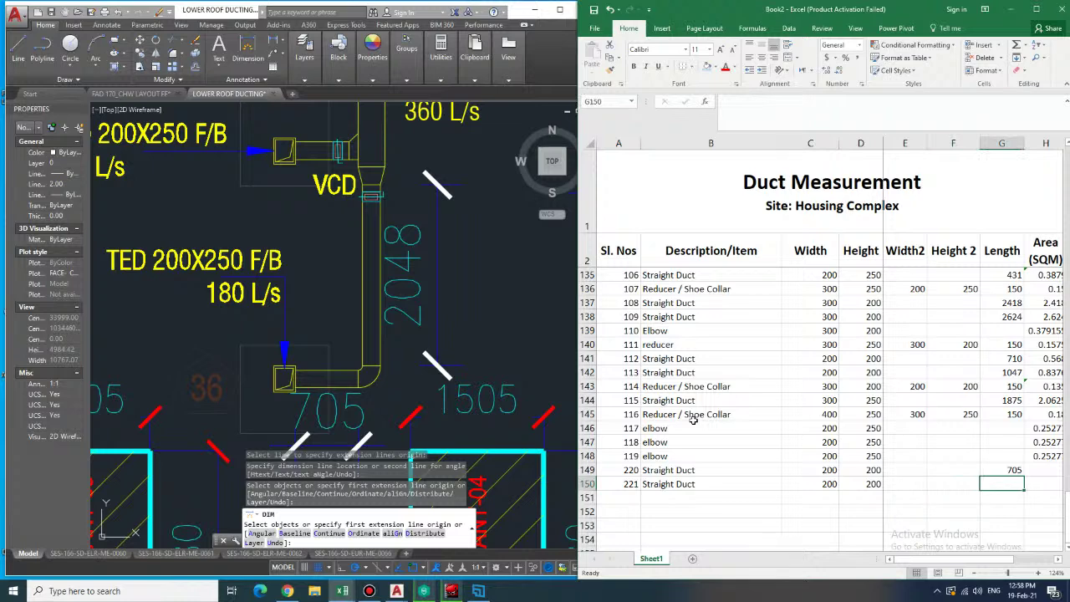
text(2048)
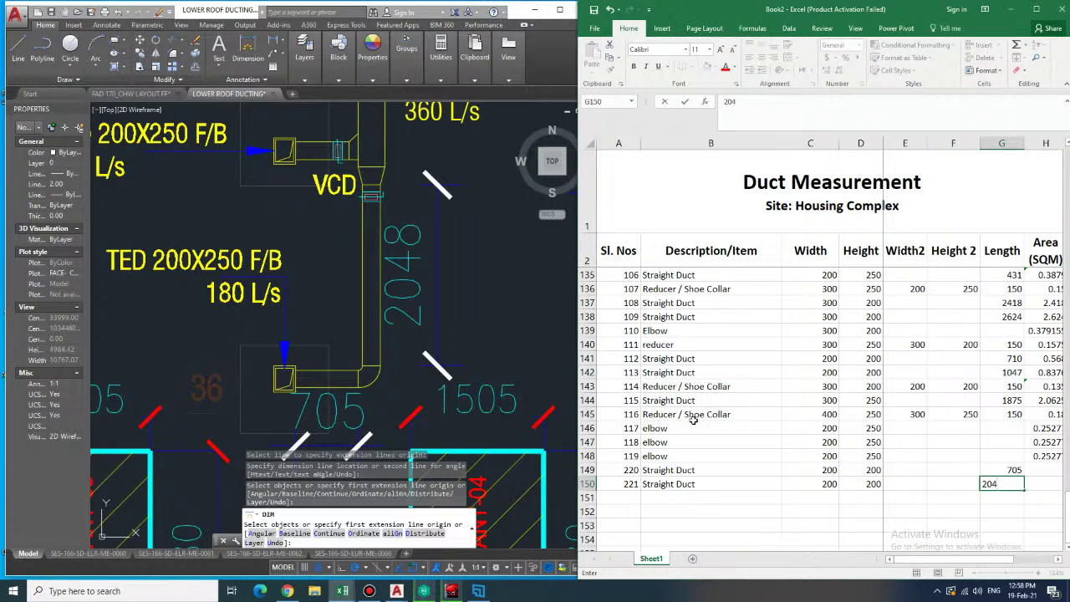
- Switch to the AutoCAD drawing and dimension the horizontal straight duct branch leading to outlet 37
click(325, 270)
click(313, 159)
click(317, 241)
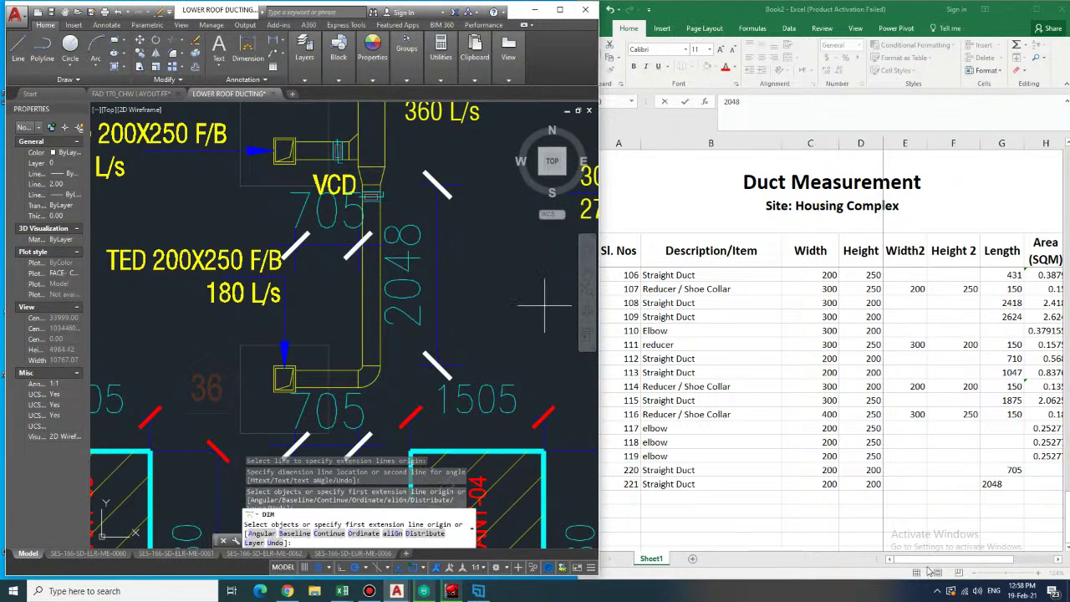
- Add item 222 to the Excel sheet as Straight Duct with width 200, height 200 and length 705
click(712, 503)
click(623, 498)
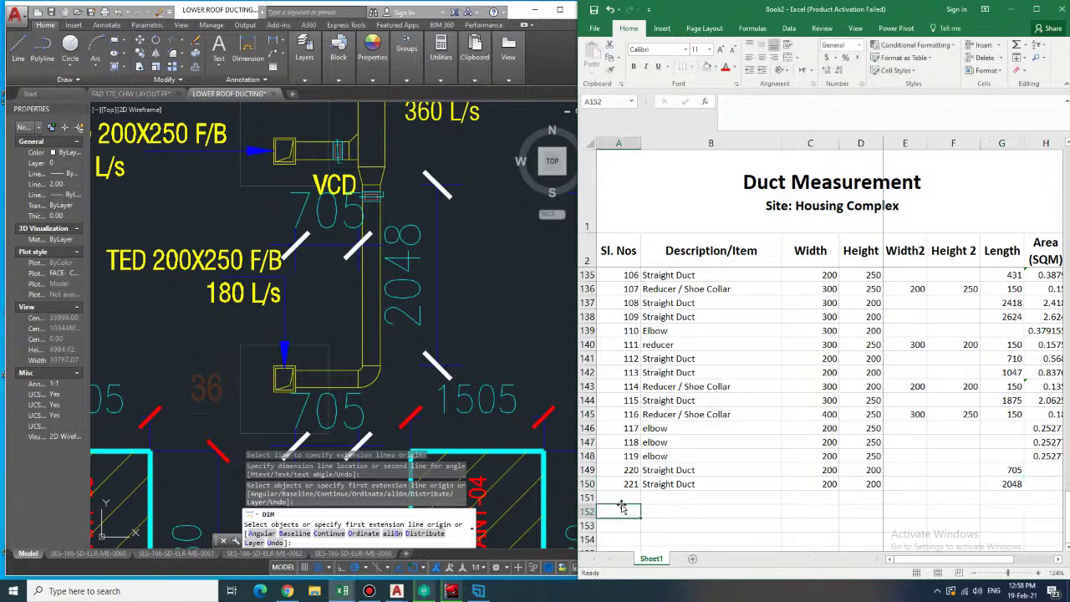
text(2)
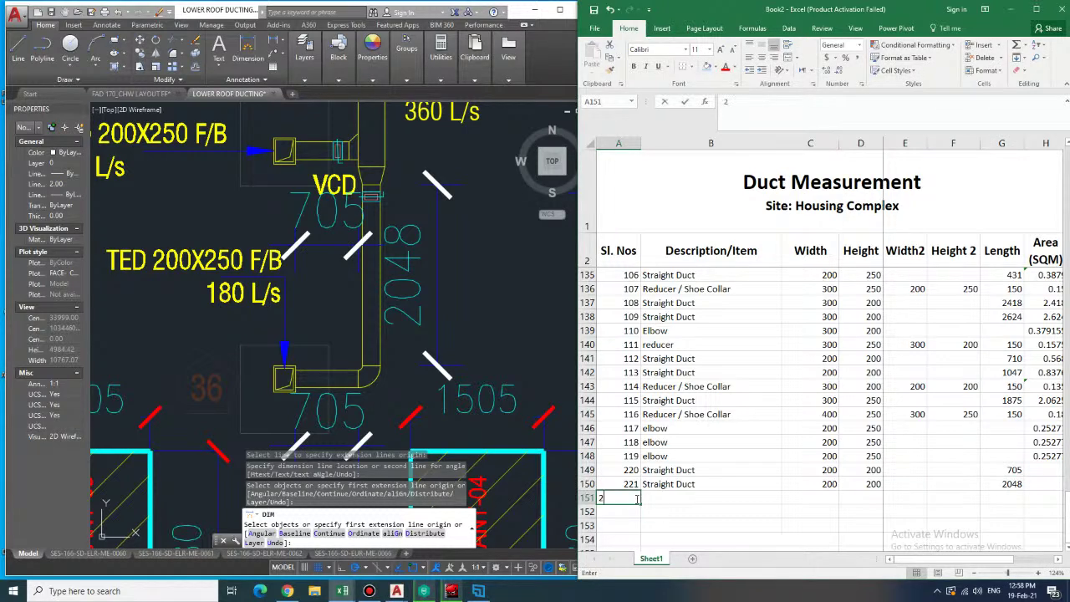
text(22)
key(Tab)
text(S)
key(Tab)
text(200)
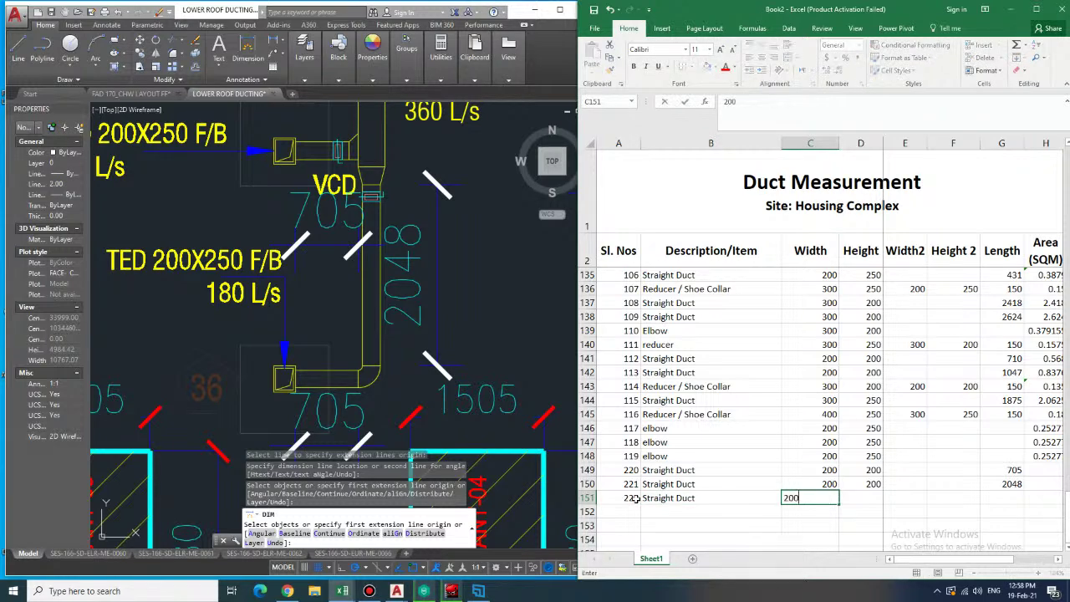
key(Tab)
text(200)
key(Tab)
key(Tab)
key(Tab)
text(70)
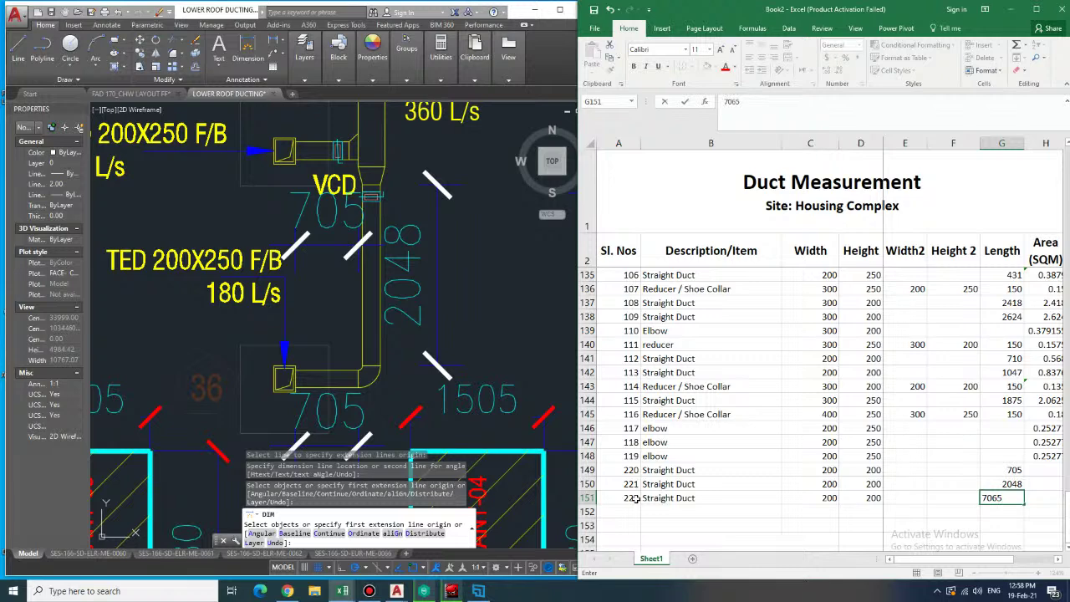
text(5)
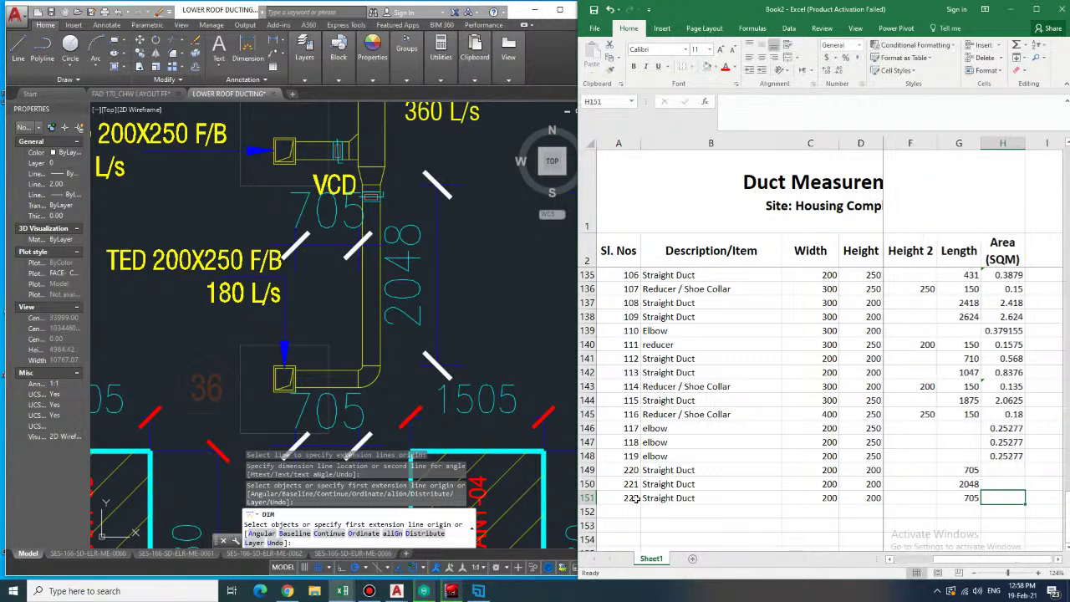
- Copy the straight duct area formula from item 115 into the area cell of item 220
key(Up)
key(Up)
key(Up)
key(Up)
key(Up)
key(Up)
key(Up)
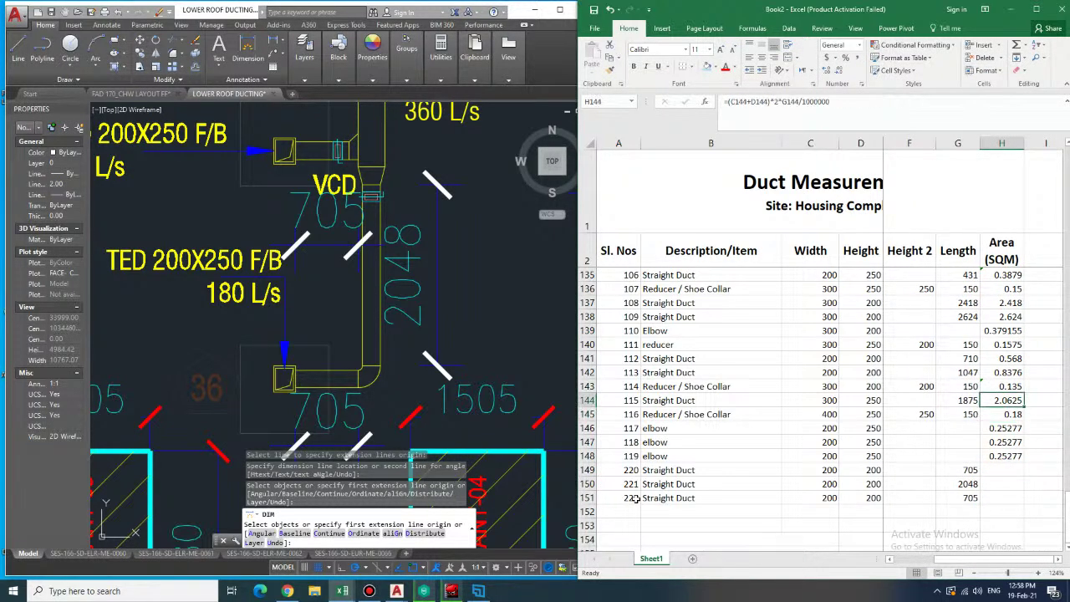
key(ctrl+c)
key(Left)
key(Down)
key(Down)
key(Down)
key(Down)
key(Down)
key(Right)
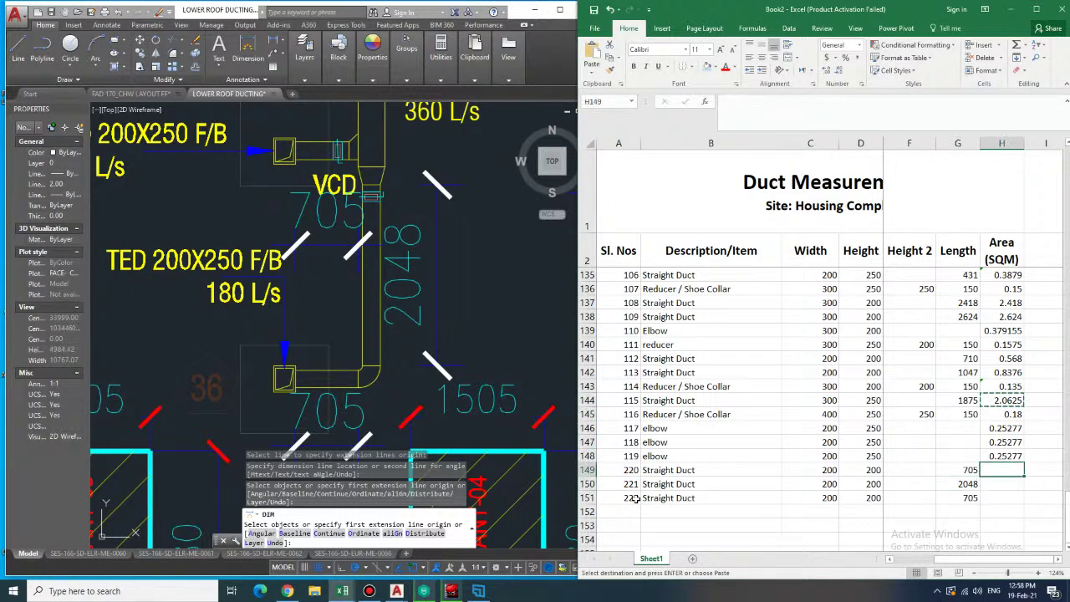
key(ctrl+v)
- Paste the copied straight duct area formula into the area cells of items 221 and 222
key(Down)
key(ctrl+v)
key(Down)
key(ctrl+v)
- Start the next row of the sheet with serial number 223
key(Down)
key(Left)
key(Left)
key(Left)
key(Left)
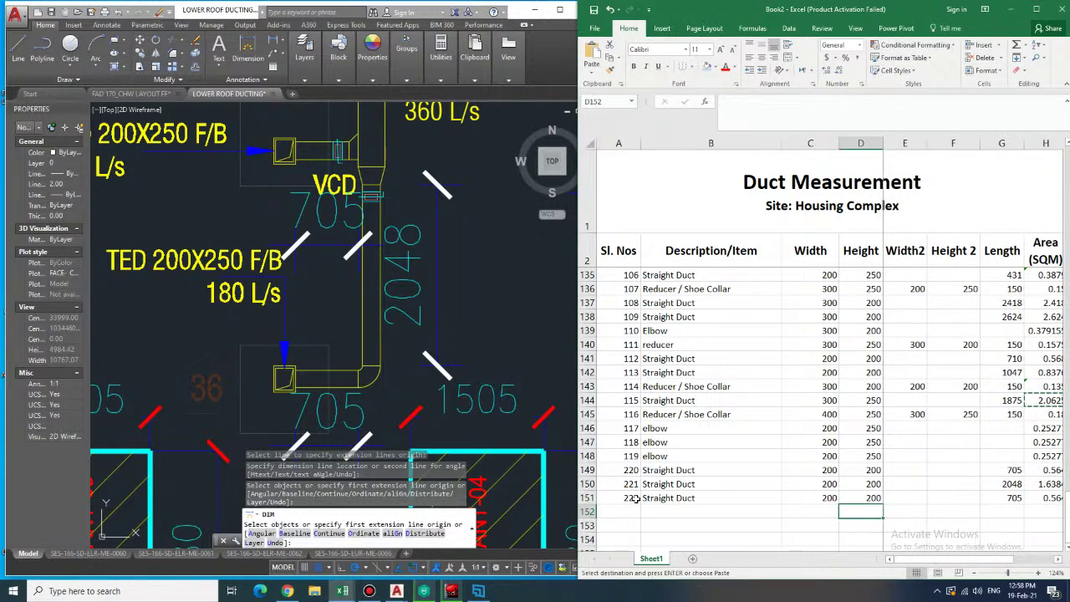
key(Left)
key(Left)
key(Left)
text(223)
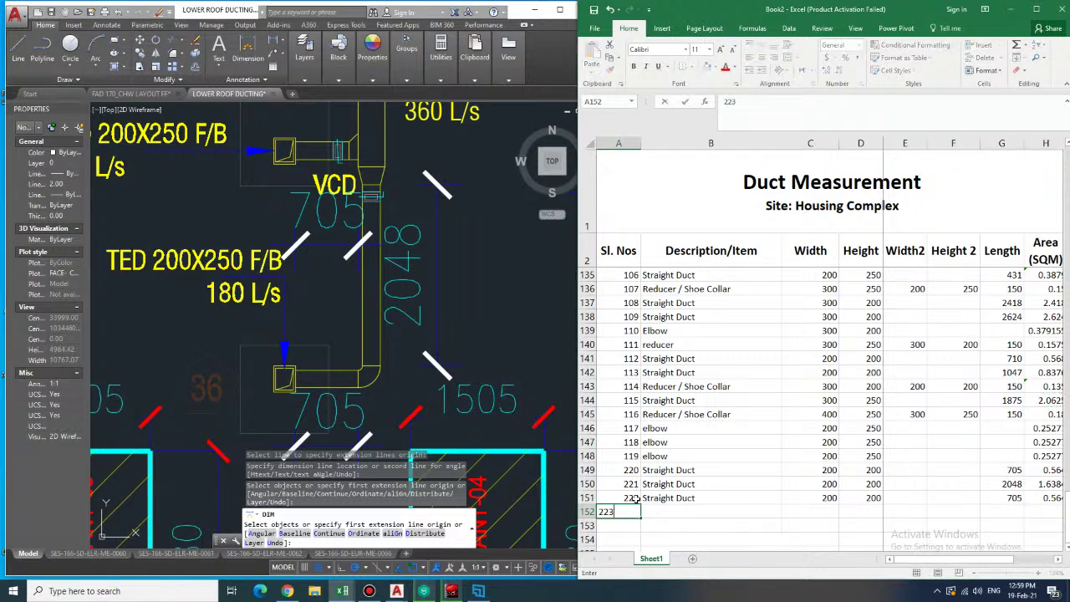
key(Tab)
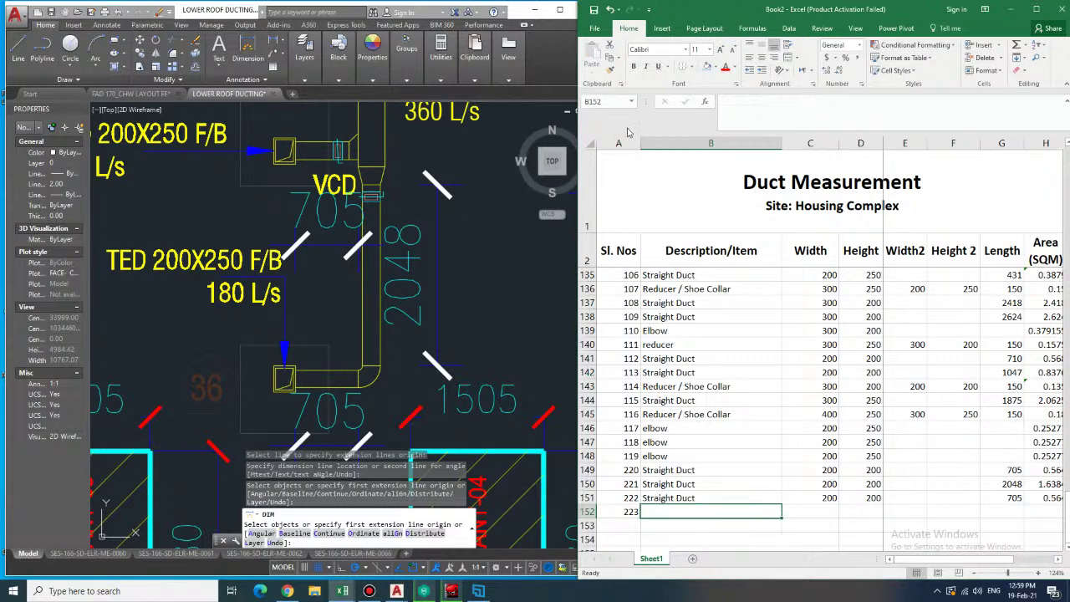
- Switch to the AutoCAD drawing and dimension the length of the reducer just below the outlet 37 branch
click(411, 145)
middle_drag(411, 144, 382, 251)
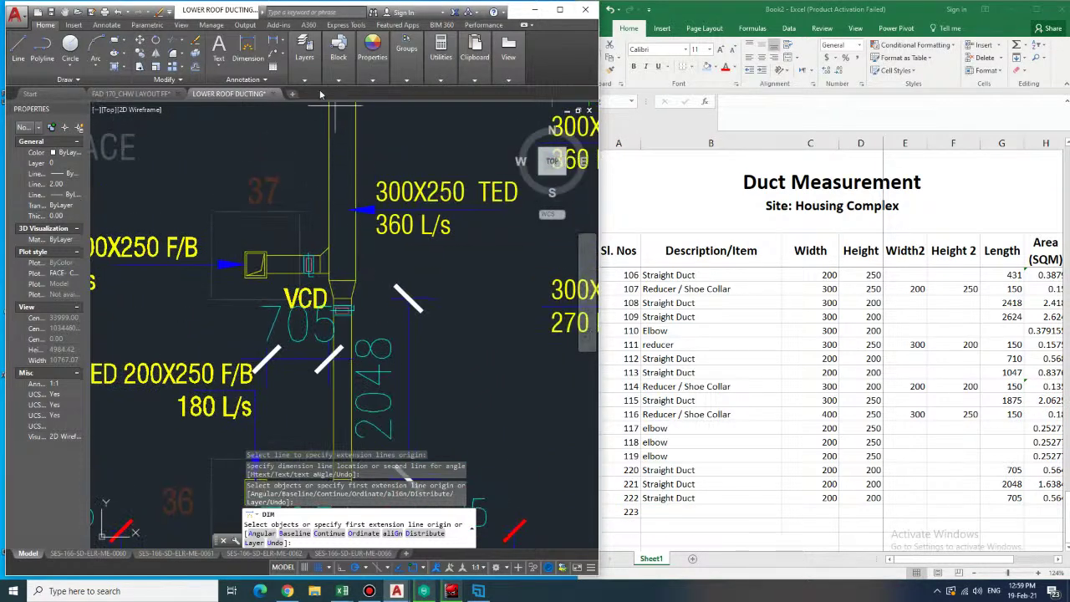
click(358, 291)
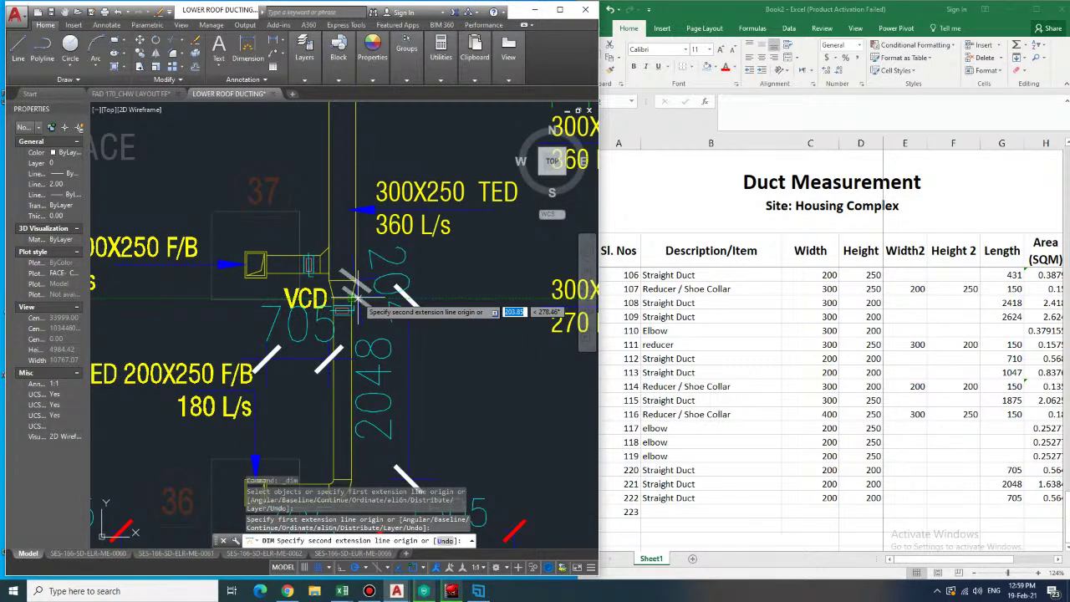
click(386, 300)
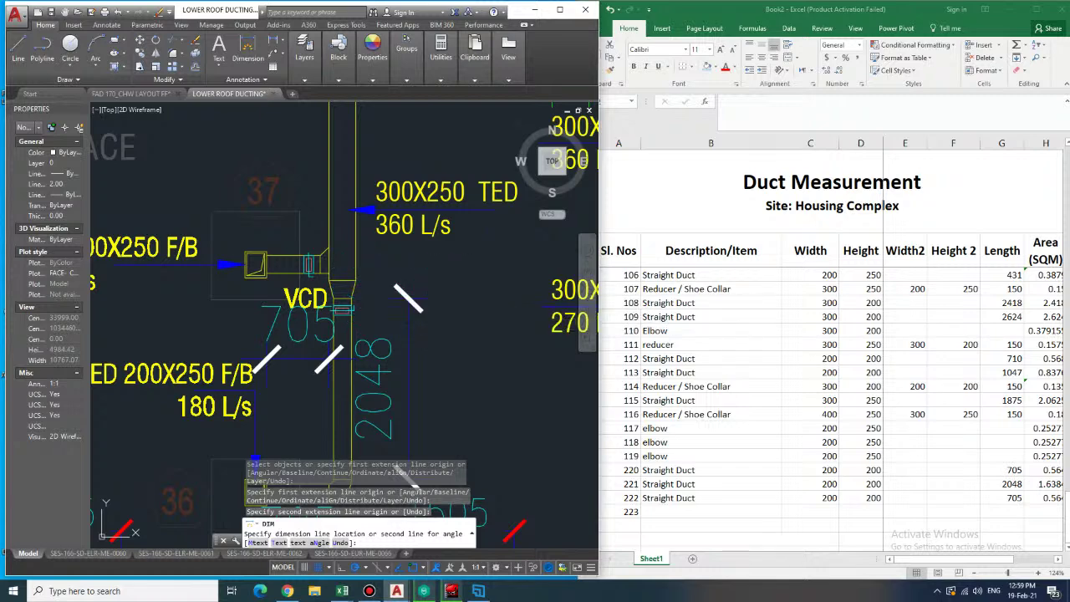
click(483, 290)
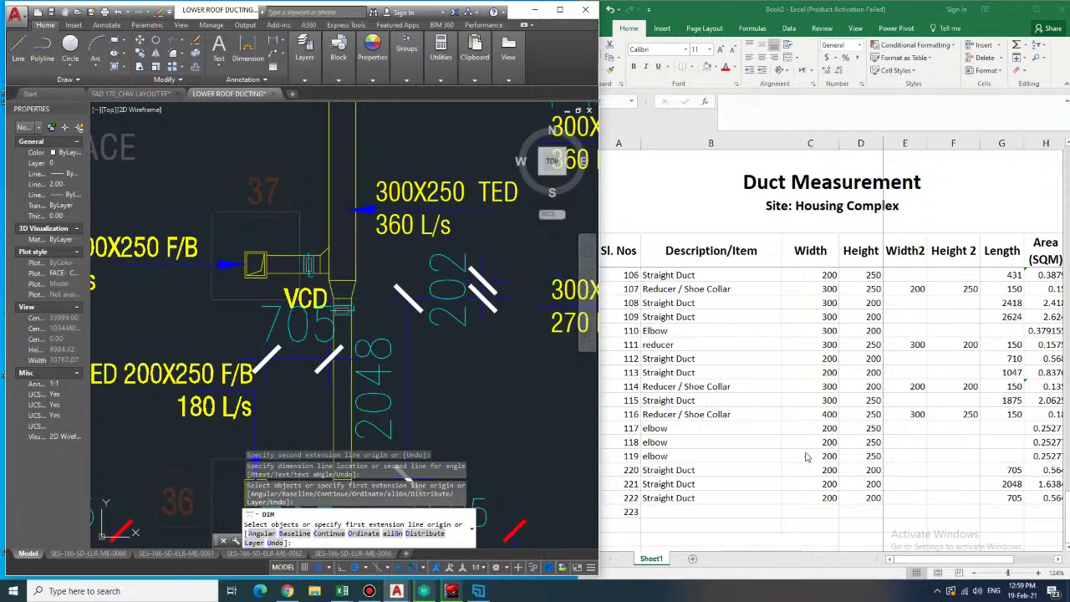
- Describe item 223 in the Excel sheet as Reducer with width 300, height 250, second width 200, second height 200 and length 200
click(733, 510)
text(red)
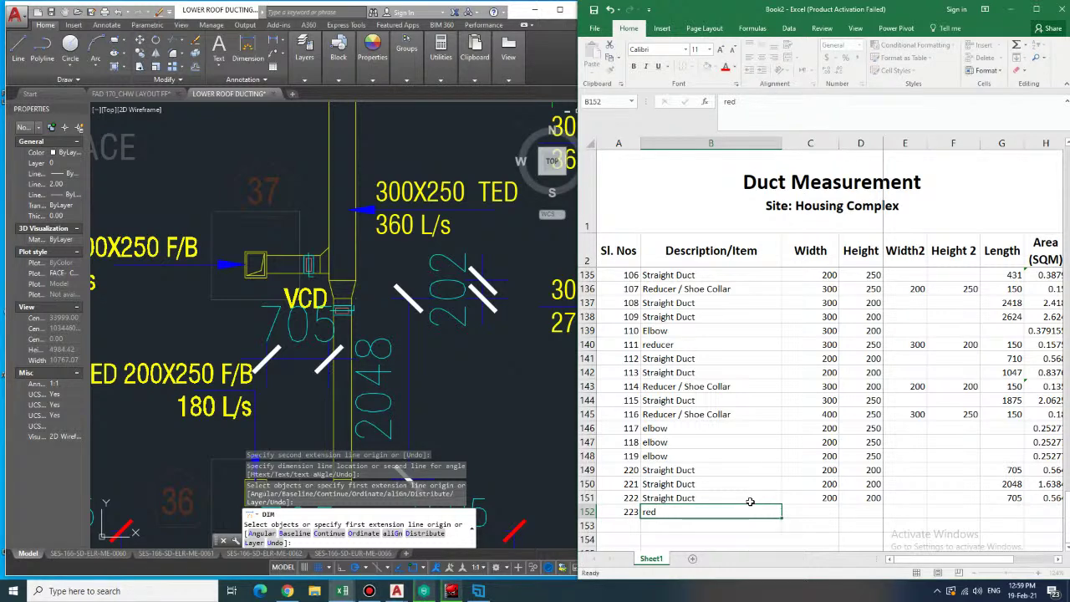
key(Tab)
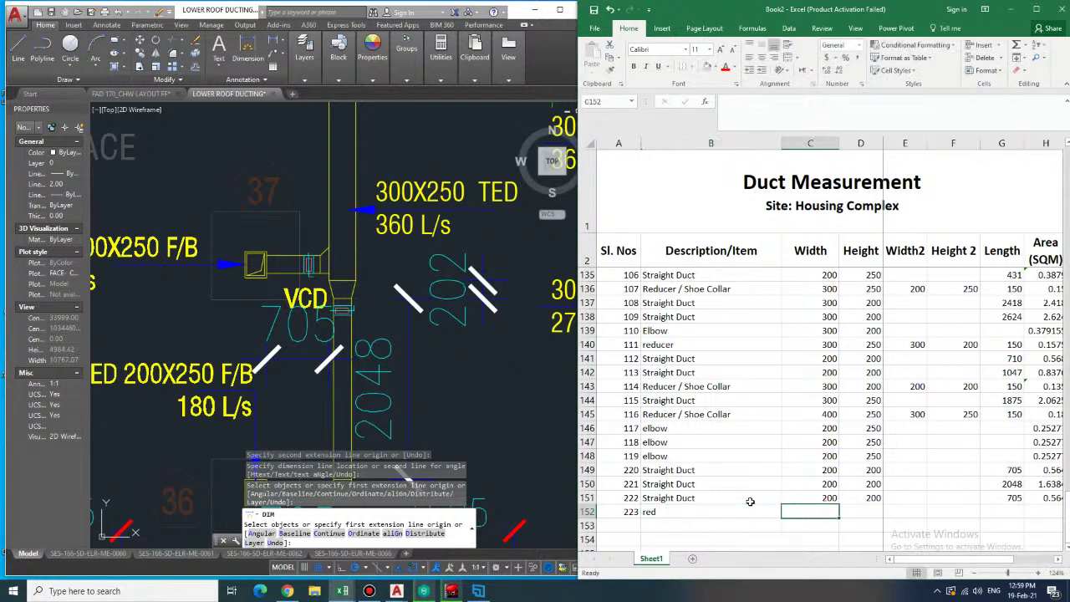
key(Left)
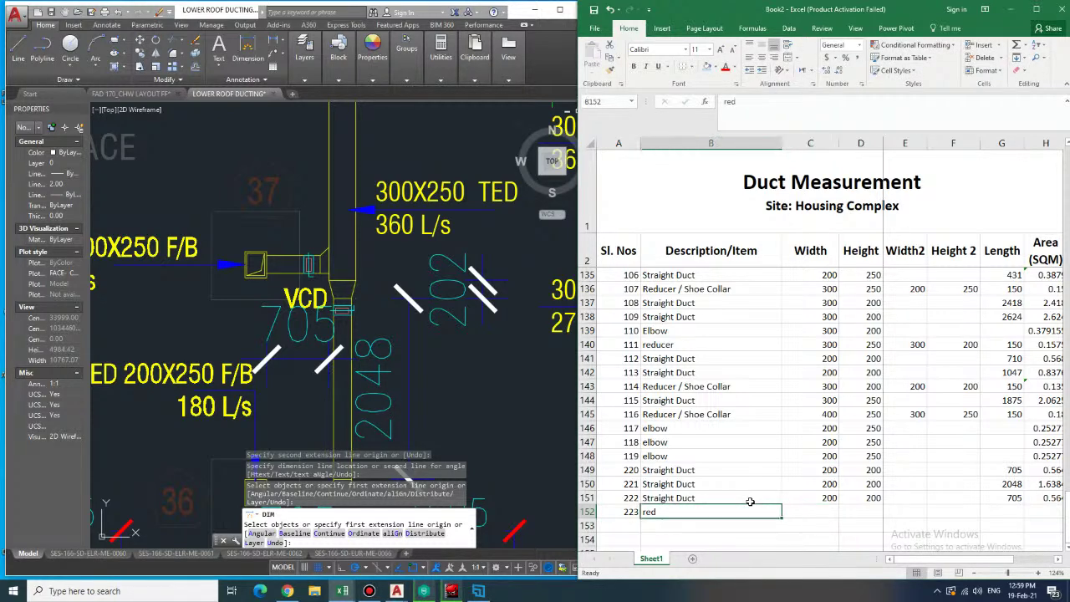
text(Reducer)
key(Tab)
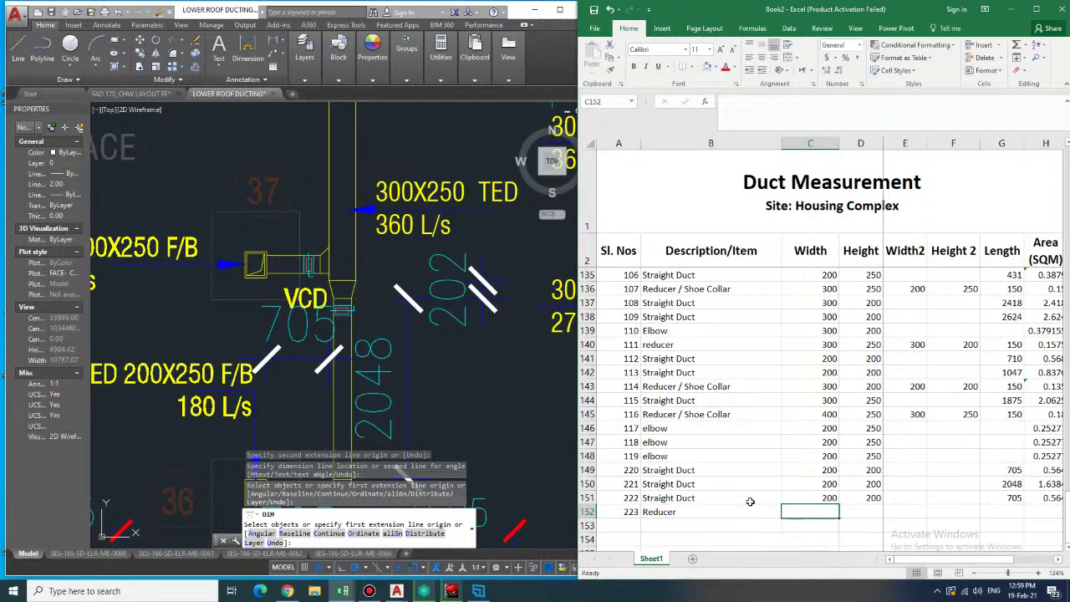
text(300)
key(Tab)
text(250)
key(Tab)
text(200)
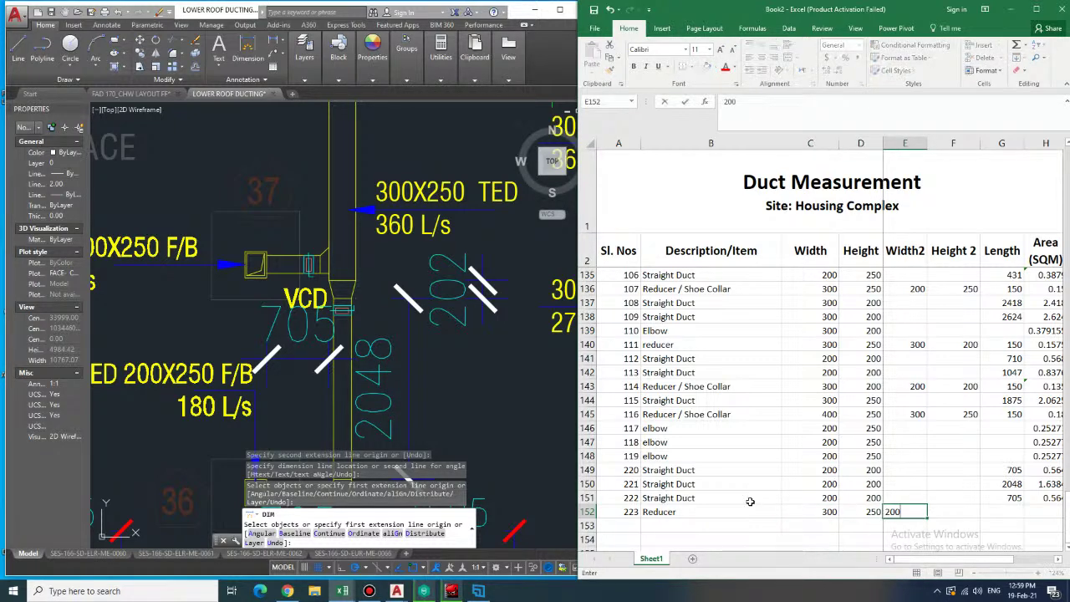
key(Tab)
text(200)
key(Tab)
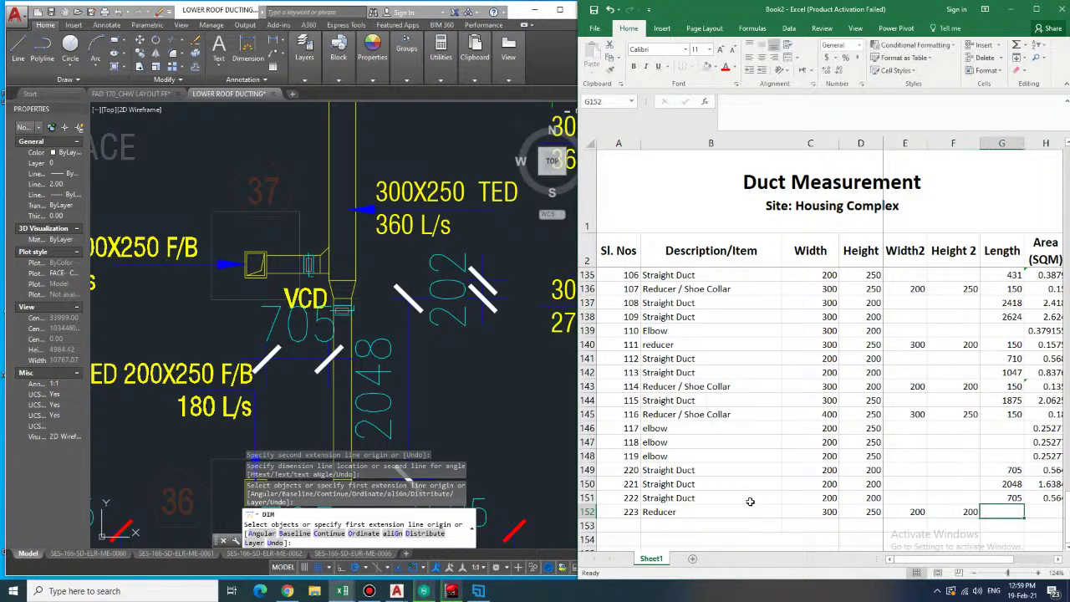
text(200)
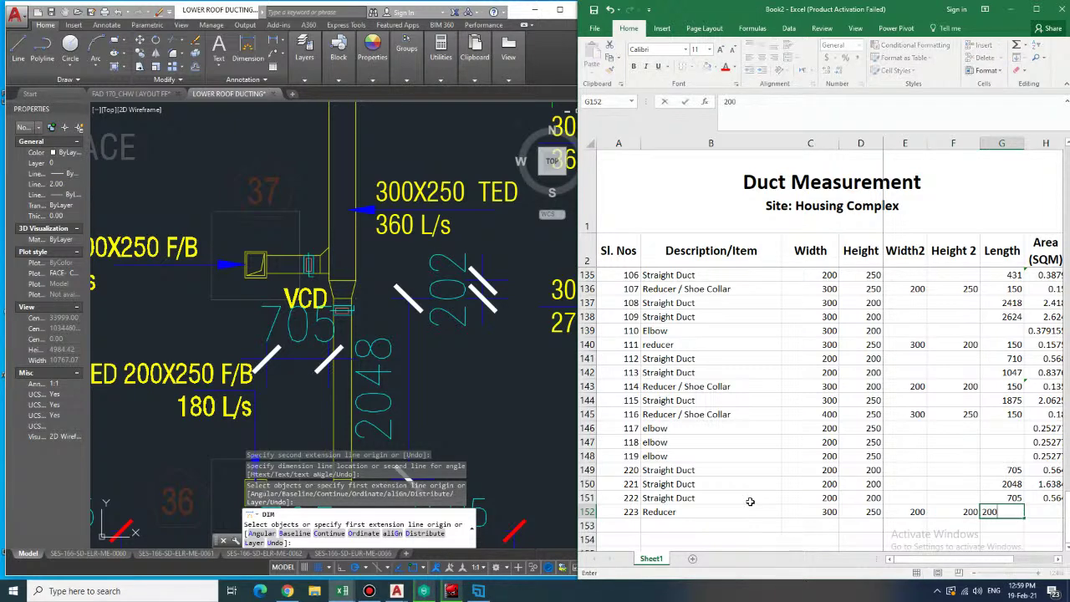
- Copy the reducer area formula from item 116 into the area cell of item 223
key(Tab)
key(Up)
key(Up)
key(Up)
key(Up)
key(Up)
key(Up)
key(Up)
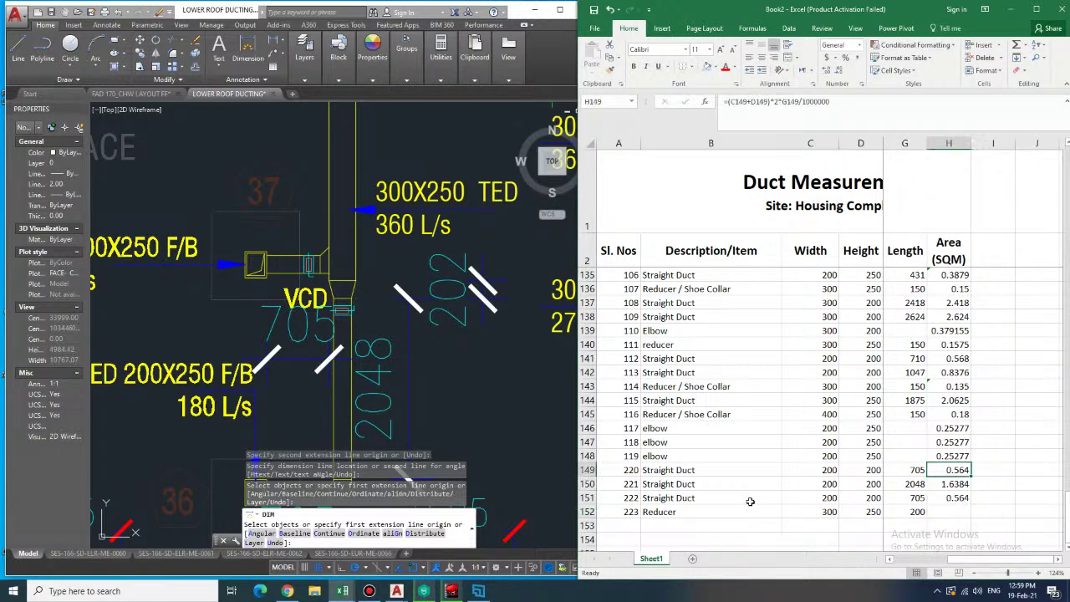
key(ctrl+c)
key(Down)
key(Down)
key(Down)
key(Down)
key(Down)
key(Down)
key(Down)
key(ctrl+v)
- Start the next row of the sheet with serial number 224
key(Down)
key(Left)
key(Left)
key(Left)
key(Left)
key(Left)
key(Left)
key(Left)
text(224)
key(Tab)
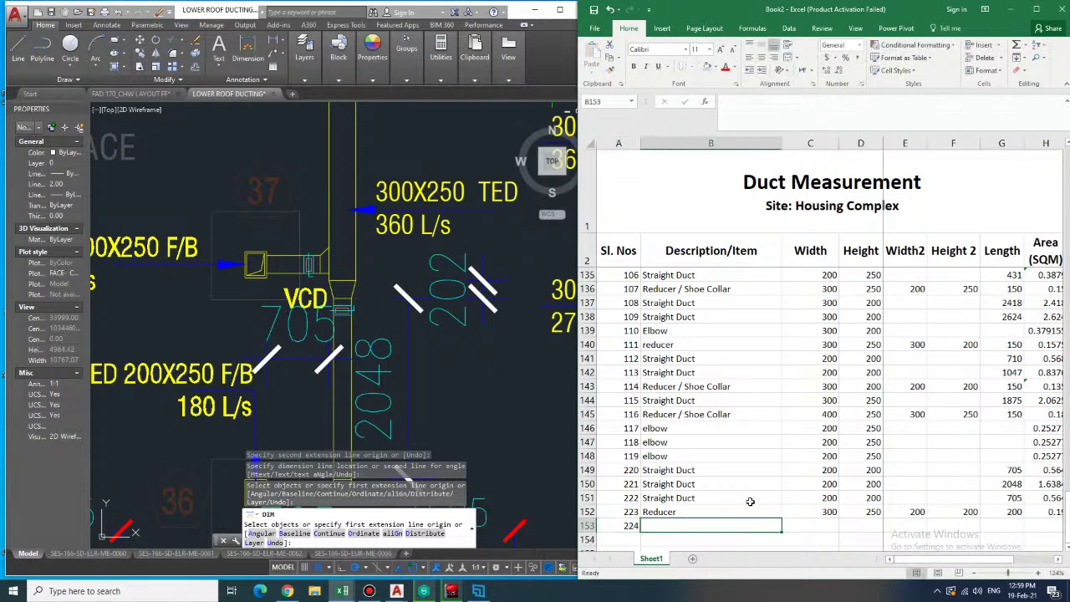
- Switch to the AutoCAD drawing and dimension the vertical 300x250 straight duct run beside outlet 37
middle_drag(399, 152, 361, 276)
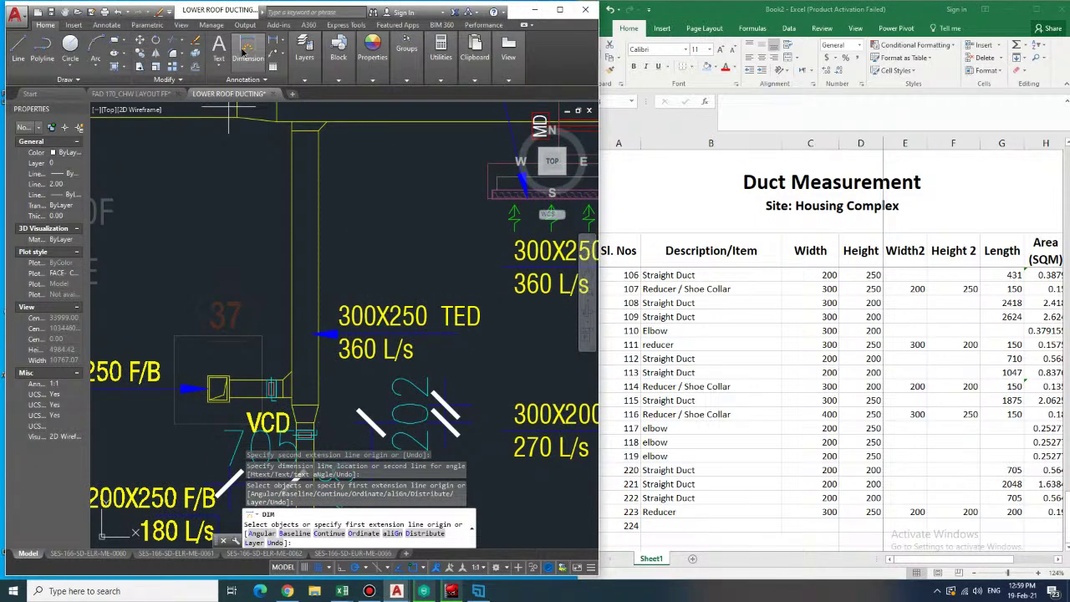
click(288, 250)
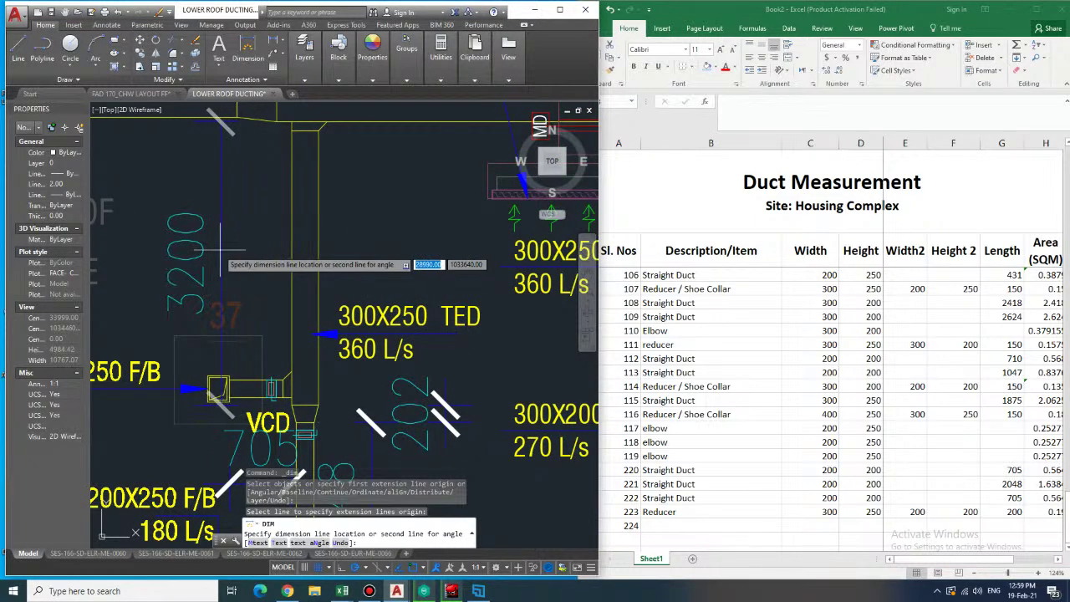
click(201, 255)
- Describe item 224 in the Excel sheet as Straight Duct with width 300, height 250 and length 3200
click(712, 525)
text(Straight Duct)
key(Tab)
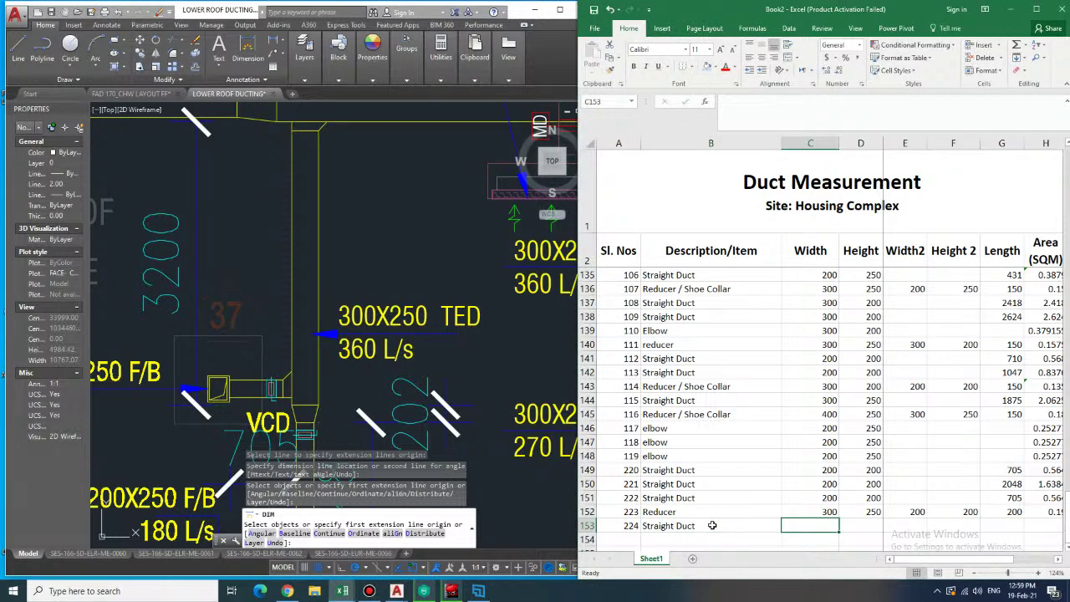
text(3)
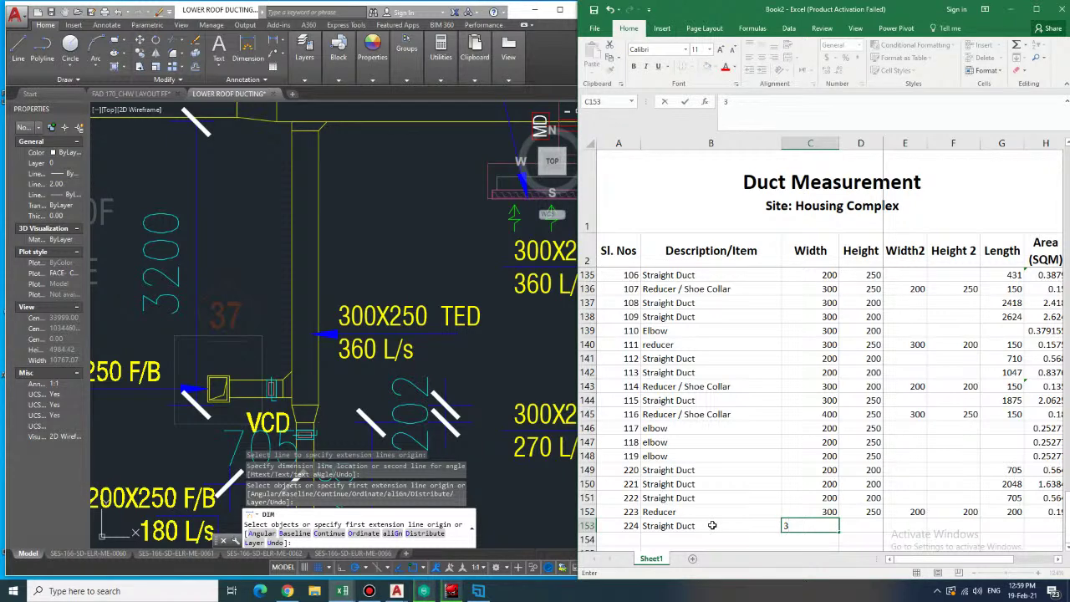
key(BackSpace)
text(300)
key(Tab)
text(250)
key(Tab)
key(Tab)
key(Tab)
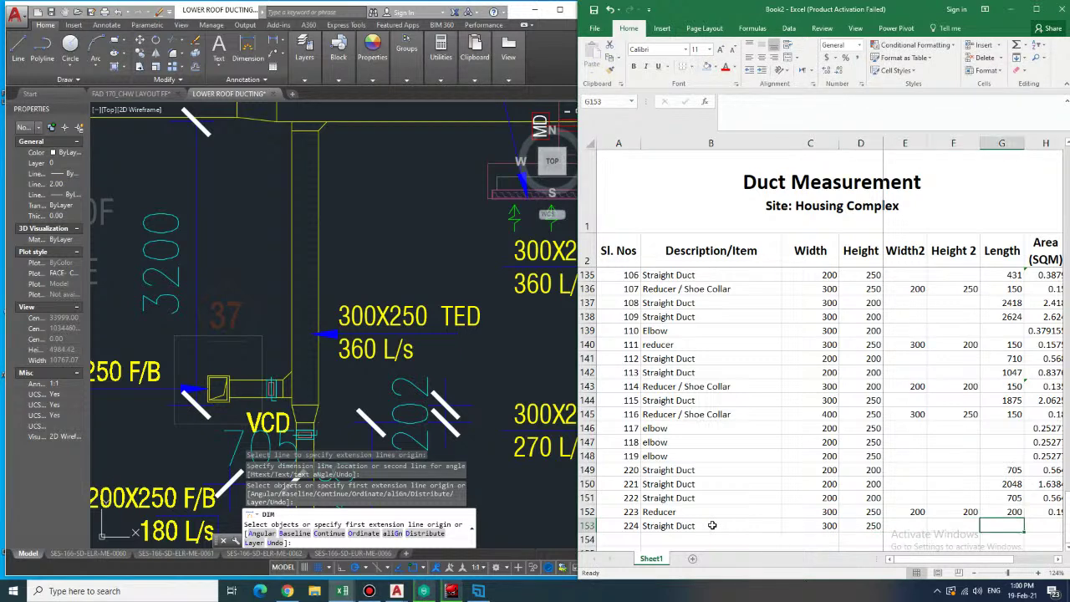
text(32)
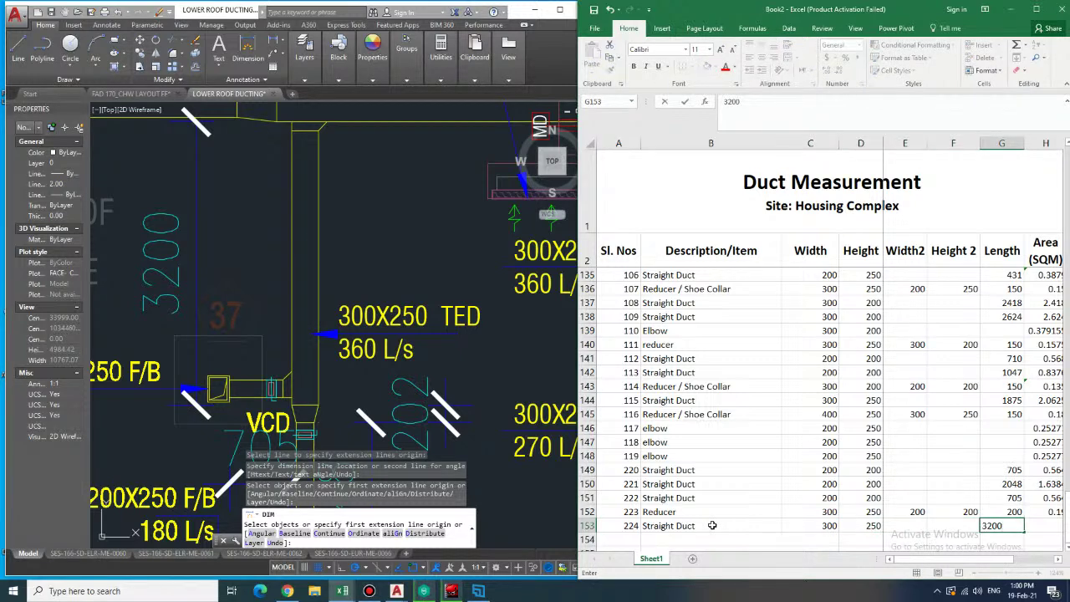
- Finish item 224's length as 3200 and copy the straight duct area formula from item 222 into its area cell
text(00)
key(Tab)
key(Up)
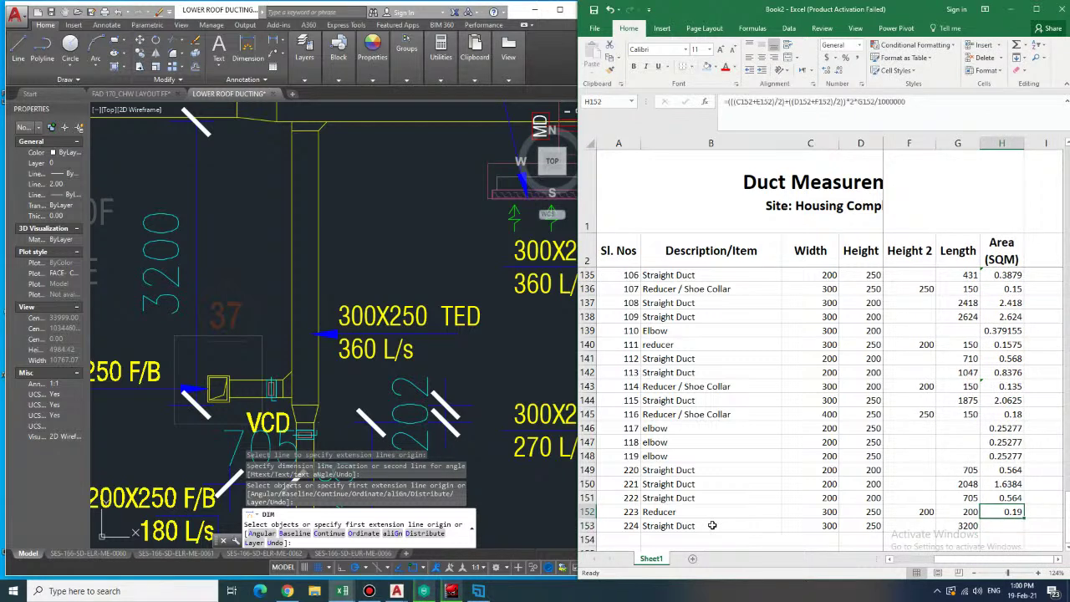
key(Up)
key(ctrl+c)
key(Down)
key(Down)
key(ctrl+v)
- Start the next row with serial number 225 and copy the Reducer / Shoe Collar description from item 116 into it
key(Down)
key(Left)
key(Left)
key(Left)
key(Left)
key(Left)
key(Left)
key(Left)
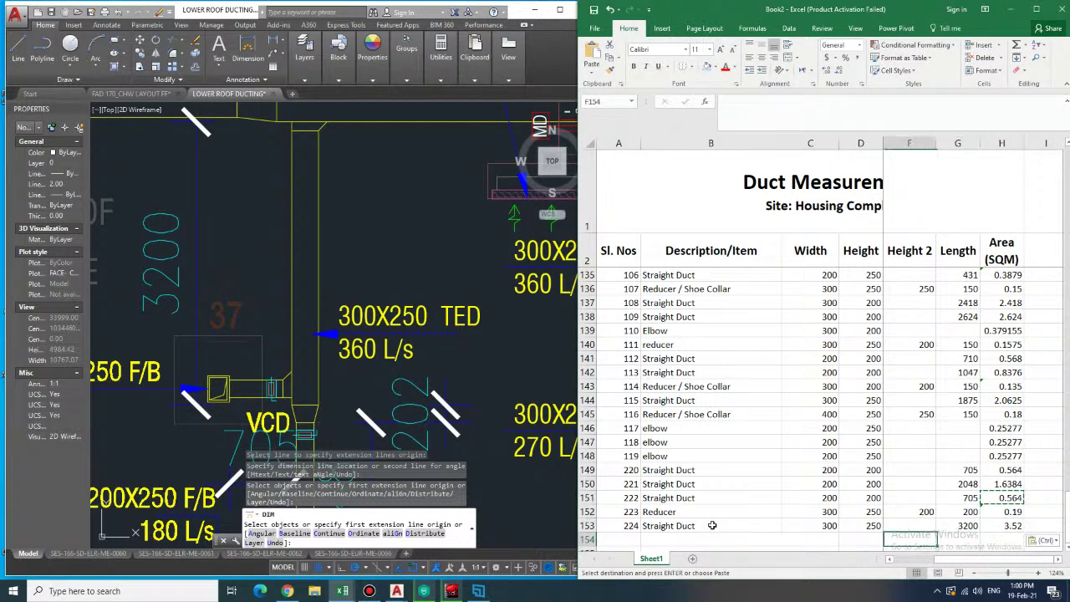
text(225)
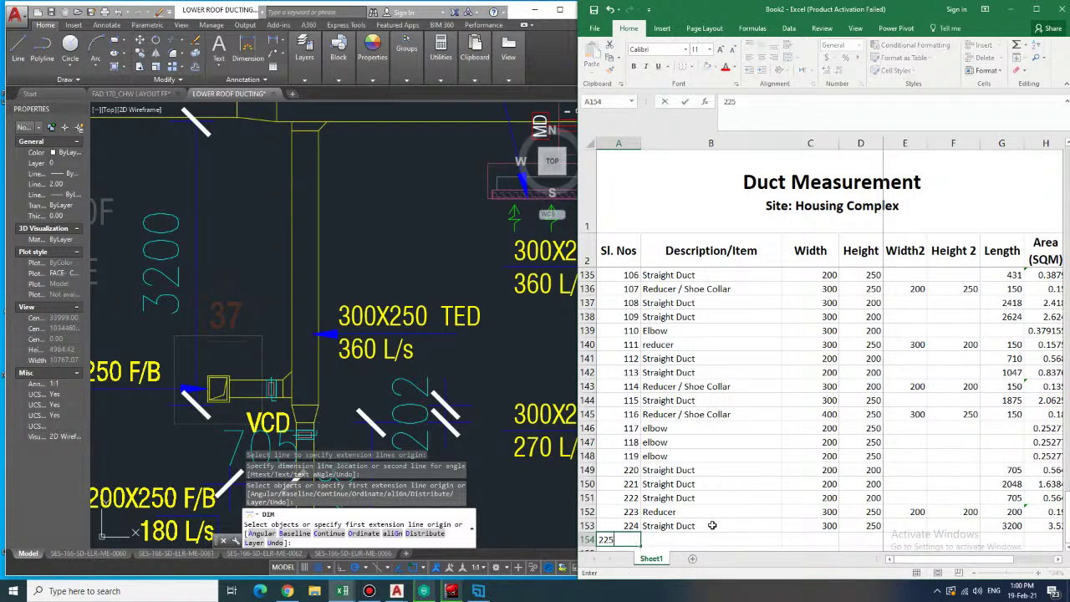
key(Tab)
key(Tab)
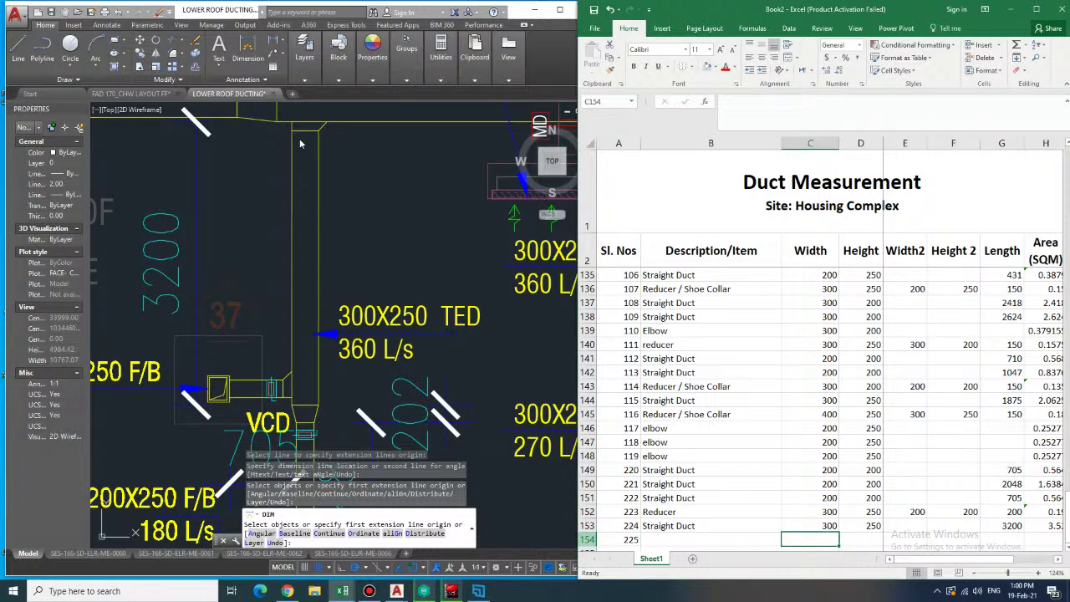
click(732, 535)
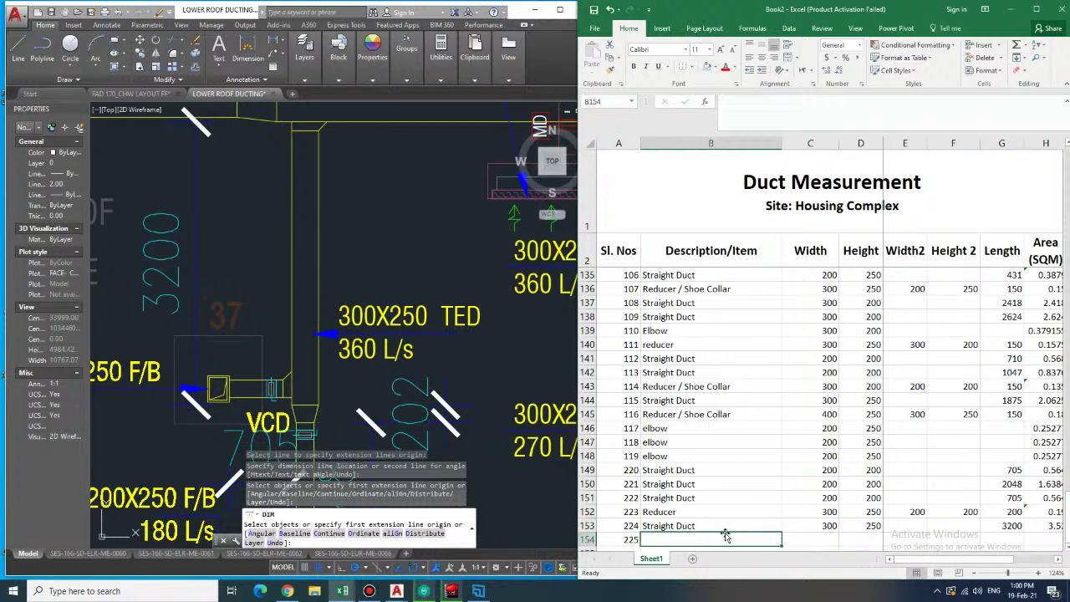
click(740, 419)
key(ctrl+c)
click(684, 540)
key(ctrl+v)
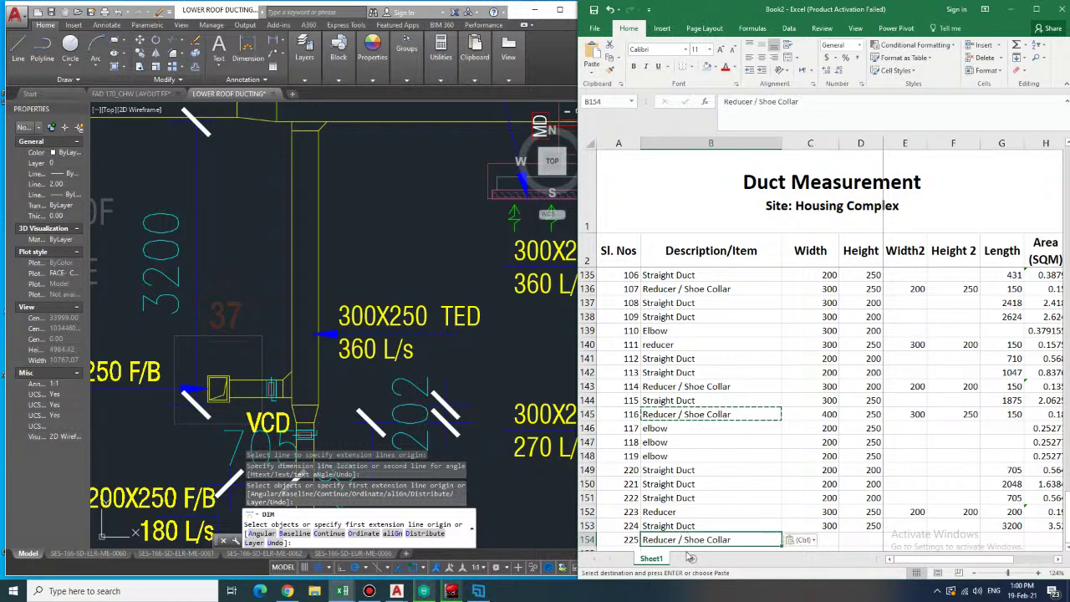
- Add a row below item 225 with serial number 226 and the same Reducer / Shoe Collar description
scroll(711, 533, down, 1)
click(706, 513)
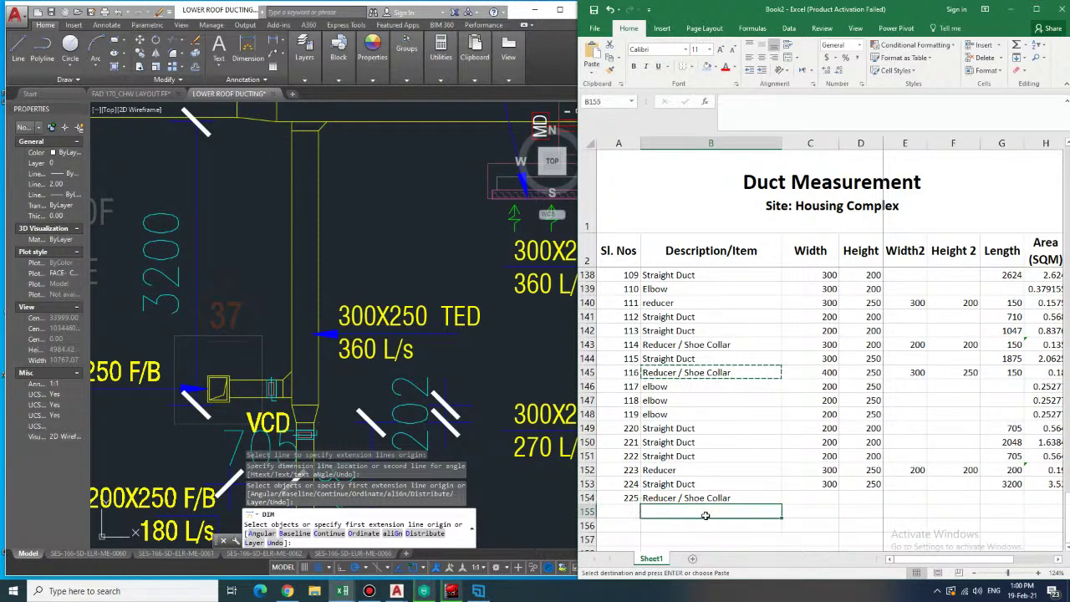
key(ctrl+v)
click(633, 511)
text(226)
key(Tab)
key(Up)
key(Right)
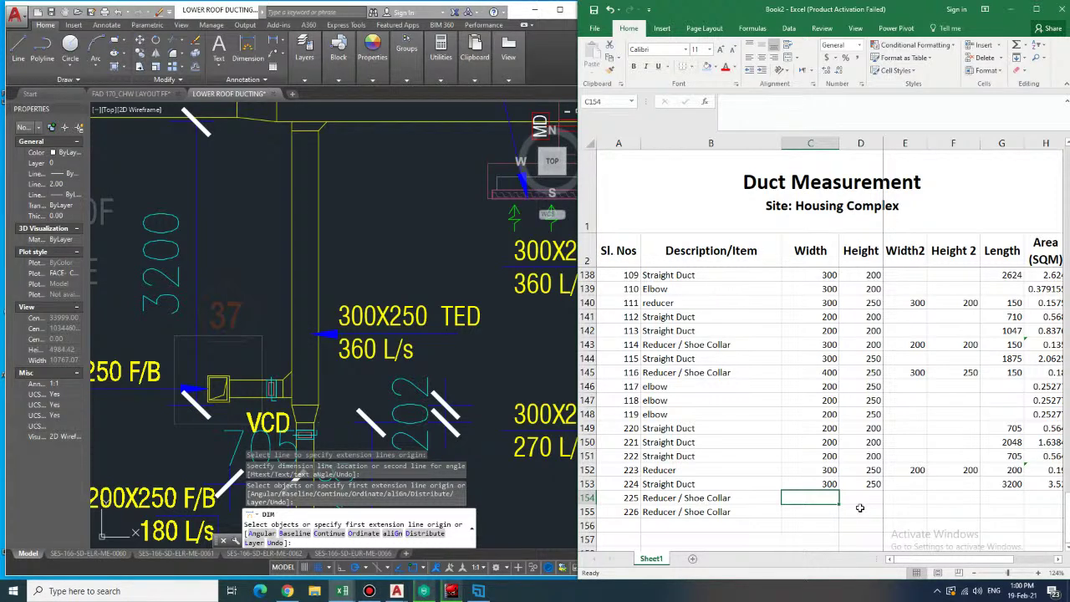
- Set the height of straight duct items 220, 221 and 222 to 250
click(872, 427)
text(25)
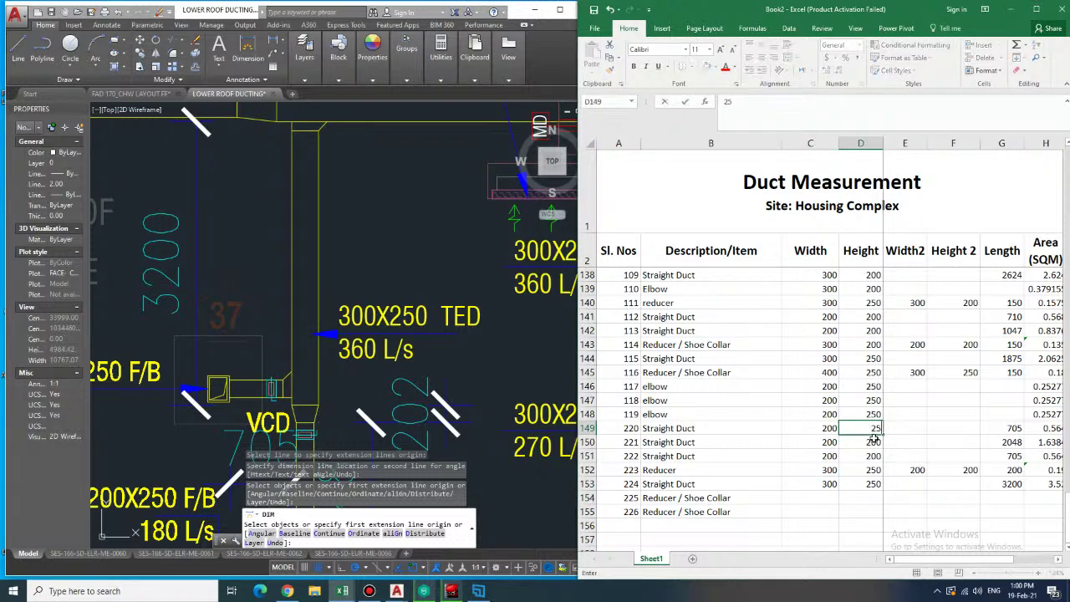
key(Return)
text(250)
key(Return)
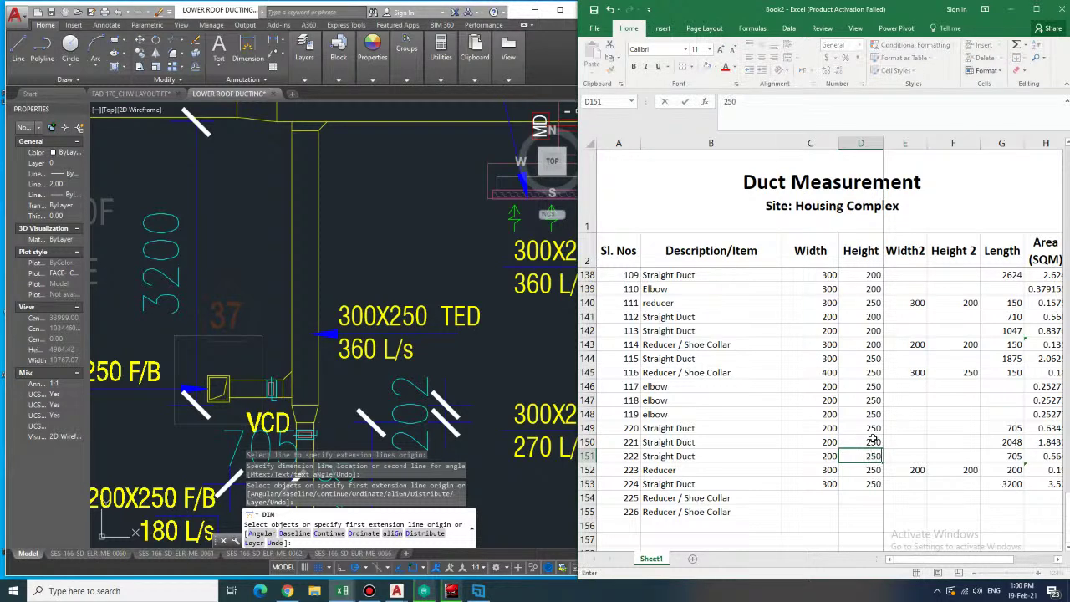
key(Return)
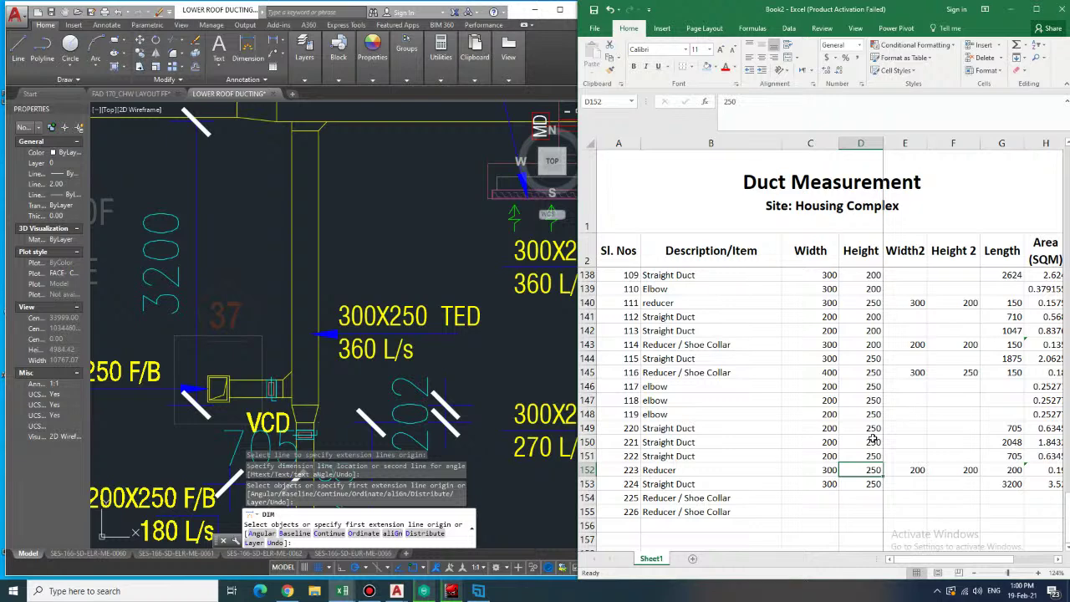
- Enter item 225's sizes as width 300, height 250, second width 200, second height 250 and length 150
key(Down)
key(Down)
key(Left)
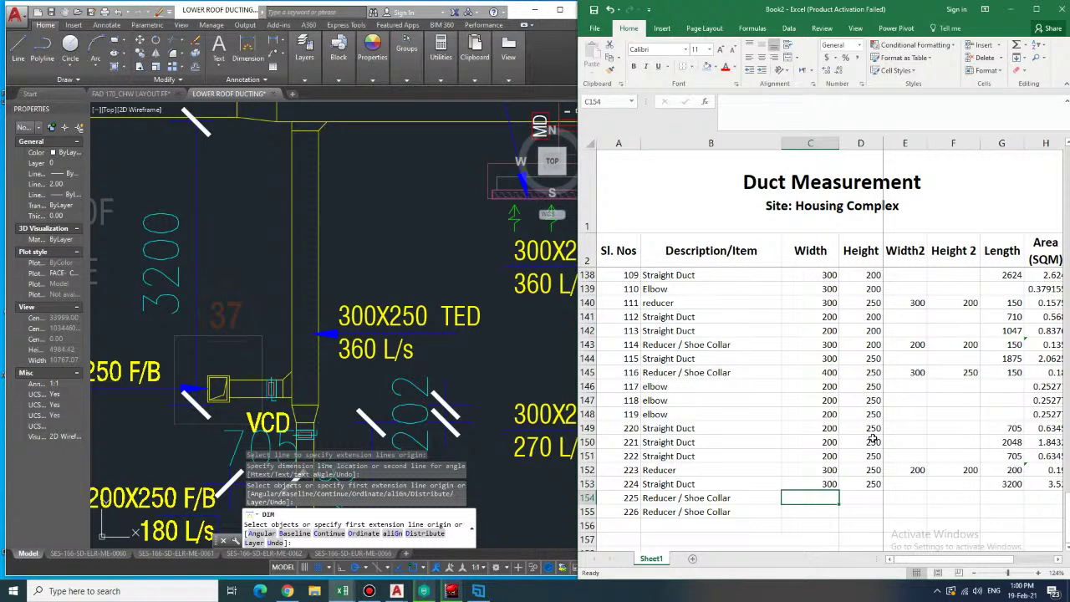
text(300)
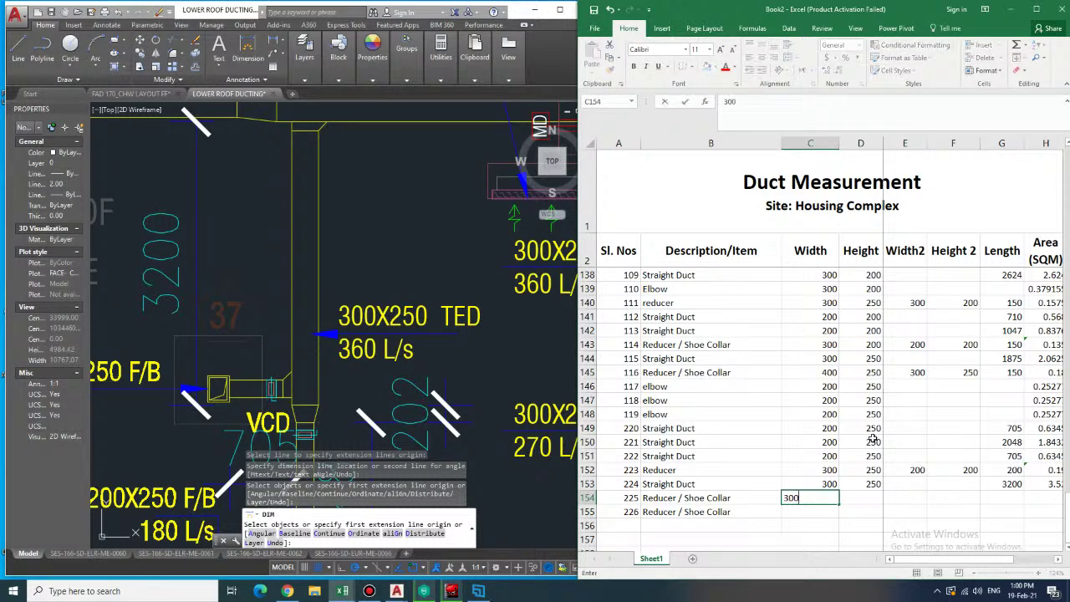
key(Tab)
text(25)
key(Tab)
text(200)
key(Tab)
text(250)
key(Tab)
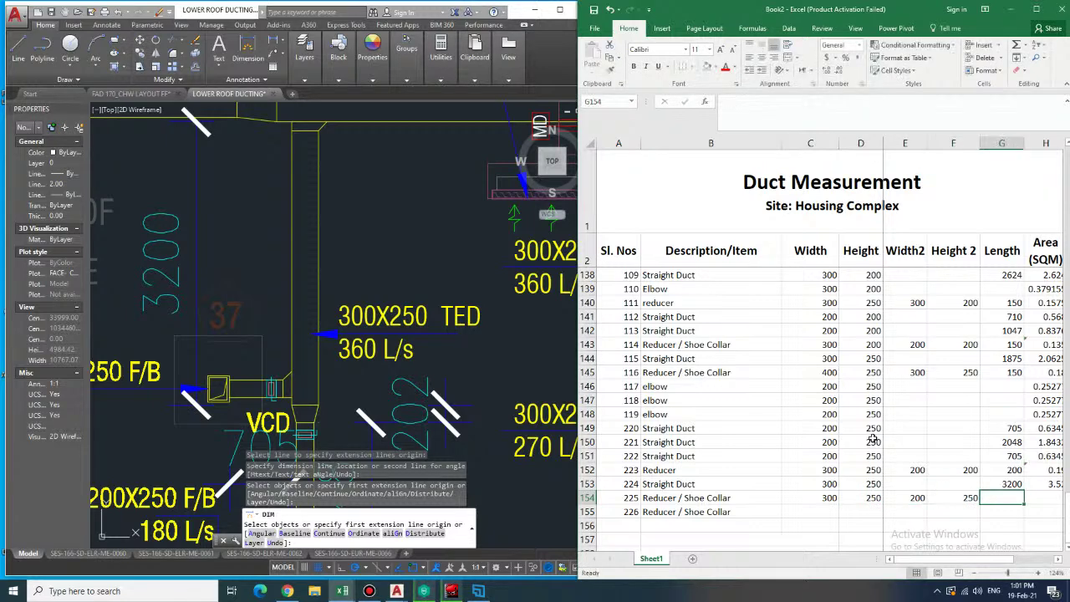
text(150)
key(ctrl+Return)
- Enter item 226's sizes as width 400, height 250, second width 300, second height 250 and length 150
key(Down)
key(Left)
key(Left)
key(Left)
key(Left)
key(Left)
key(Right)
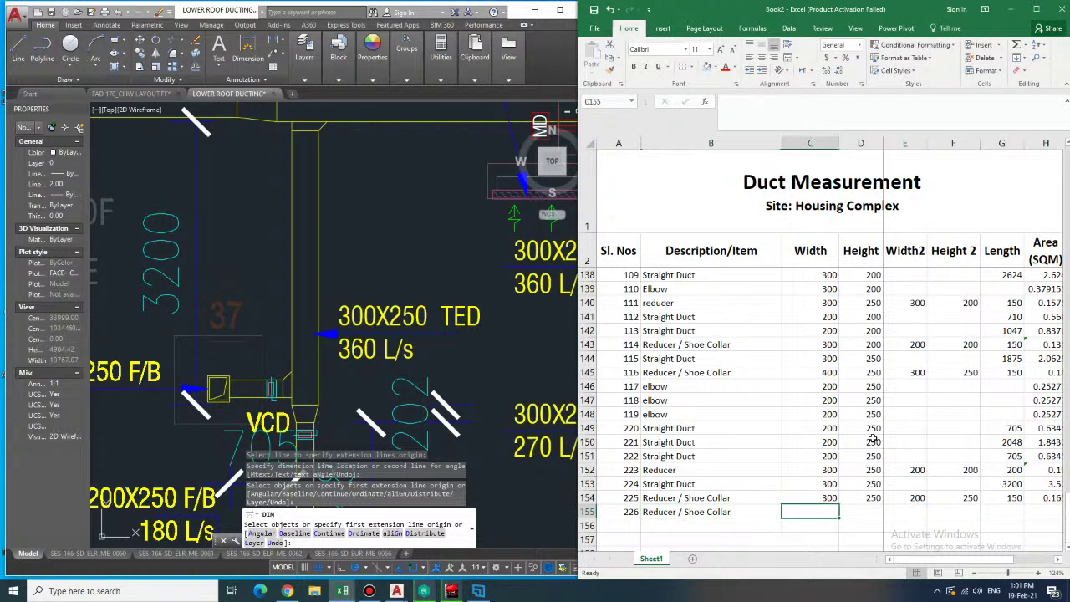
text(400)
key(Tab)
text(250)
key(Tab)
text(300)
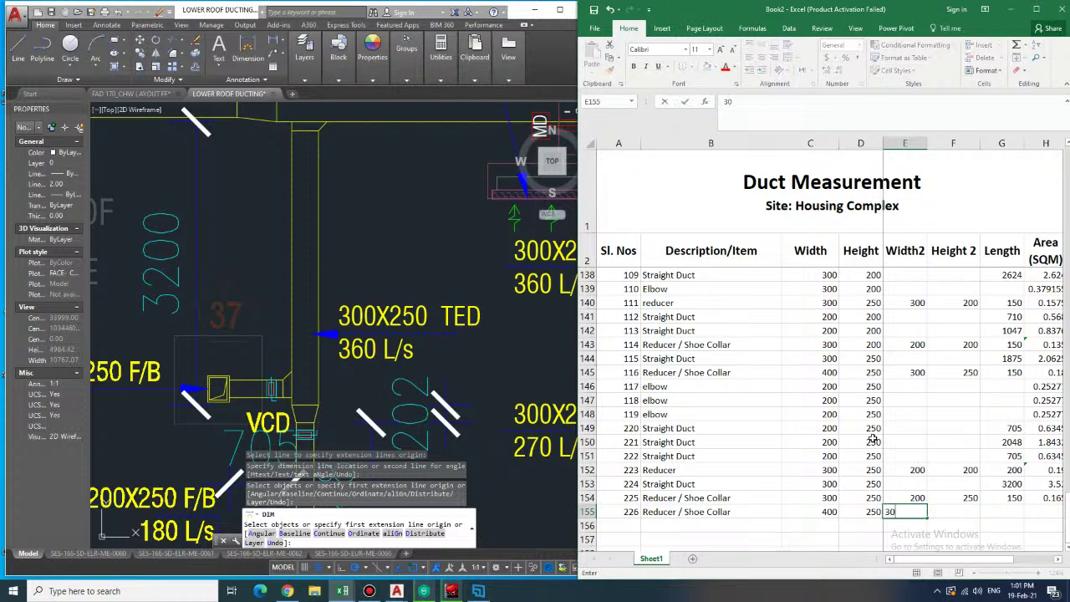
key(Tab)
text(250)
key(Tab)
text(150)
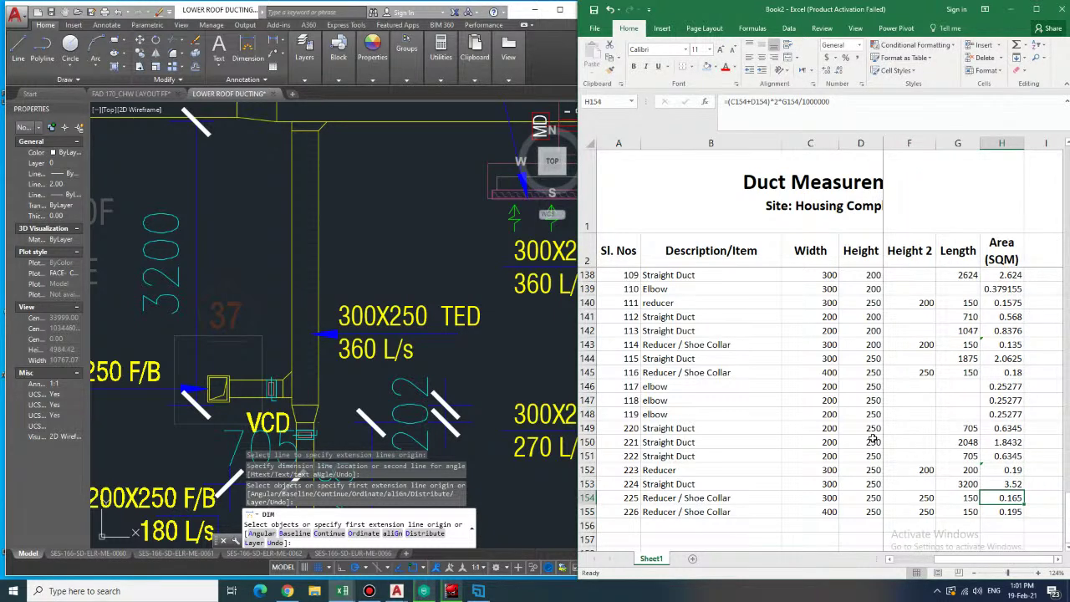
- Copy the reducer area formula from item 223 into the area cells of items 225 and 226
key(Up)
key(Up)
key(ctrl+c)
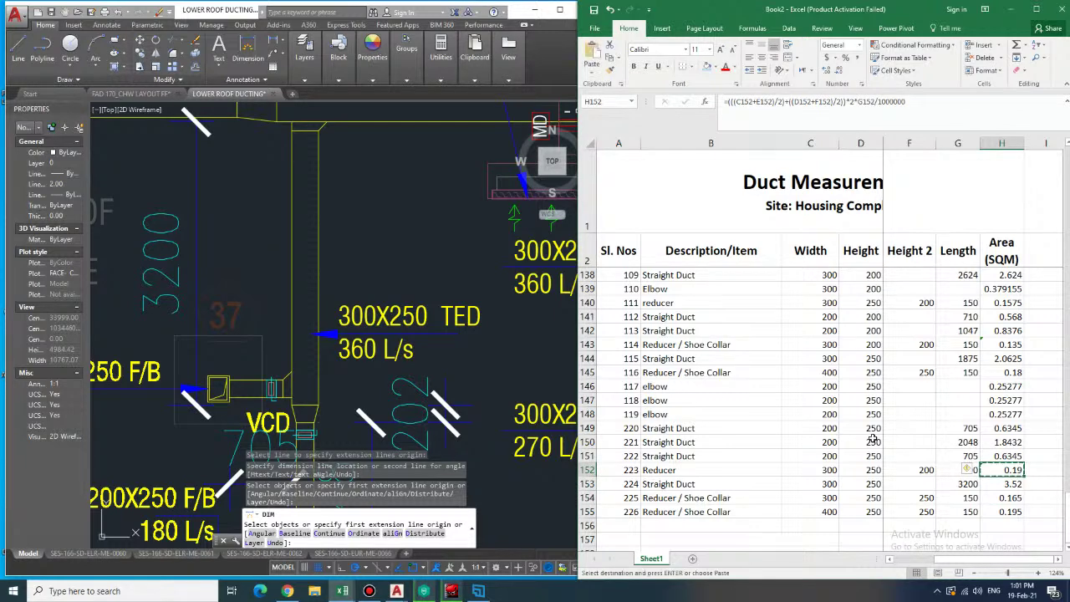
key(Down)
key(Down)
key(ctrl+v)
key(Down)
key(ctrl+v)
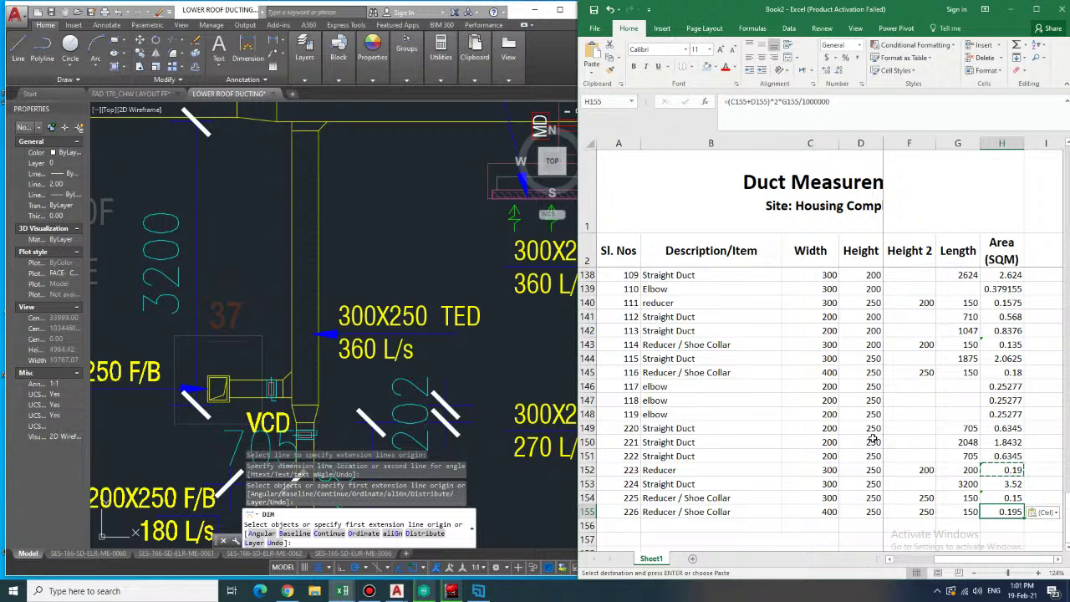
key(ctrl+v)
key(Down)
key(Left)
key(Left)
key(Left)
key(Left)
key(Left)
key(Left)
key(Left)
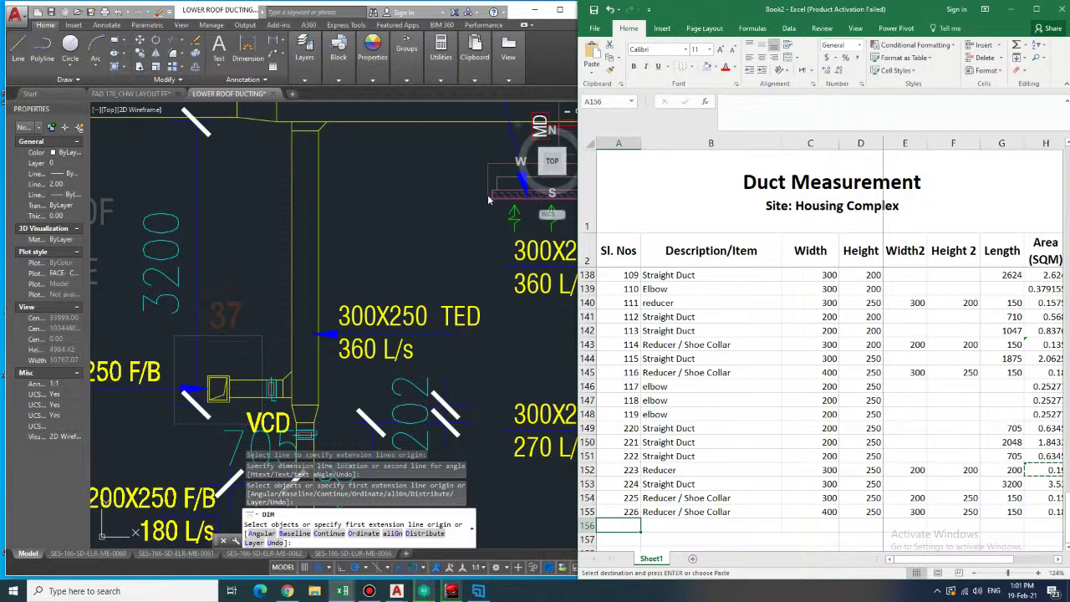
- Switch to the AutoCAD drawing and dimension the length of the reducer between the 1300X500 and 1400X550 ducts
click(379, 169)
scroll(456, 266, down, 6)
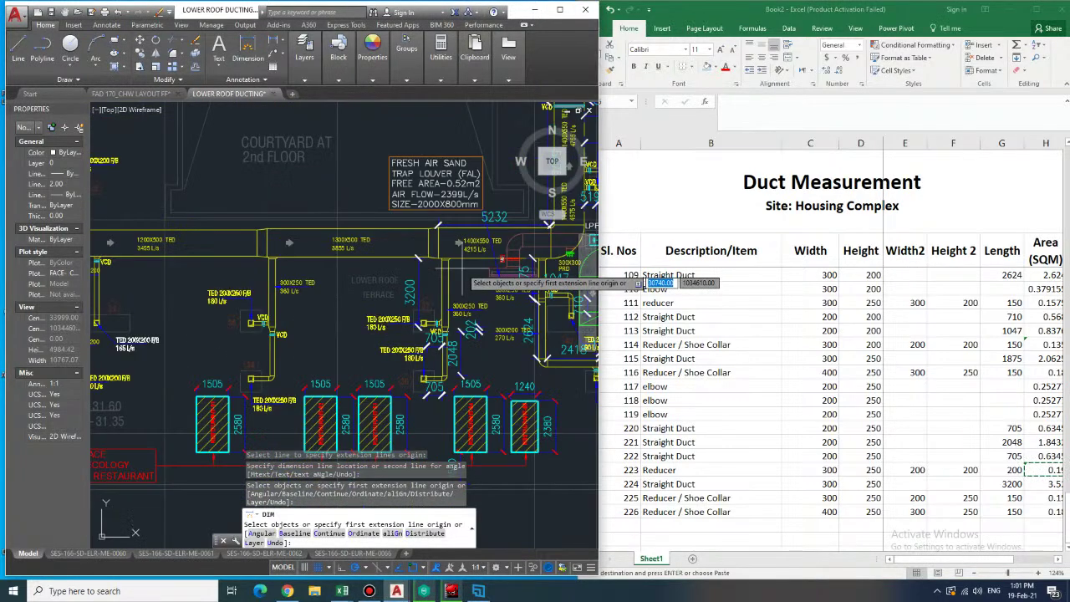
mouse_move(455, 266)
middle_down()
mouse_move(381, 283)
mouse_move(360, 302)
middle_up()
scroll(368, 306, up, 5)
middle_drag(319, 258, 322, 282)
middle_drag(347, 245, 399, 256)
scroll(399, 256, down, 2)
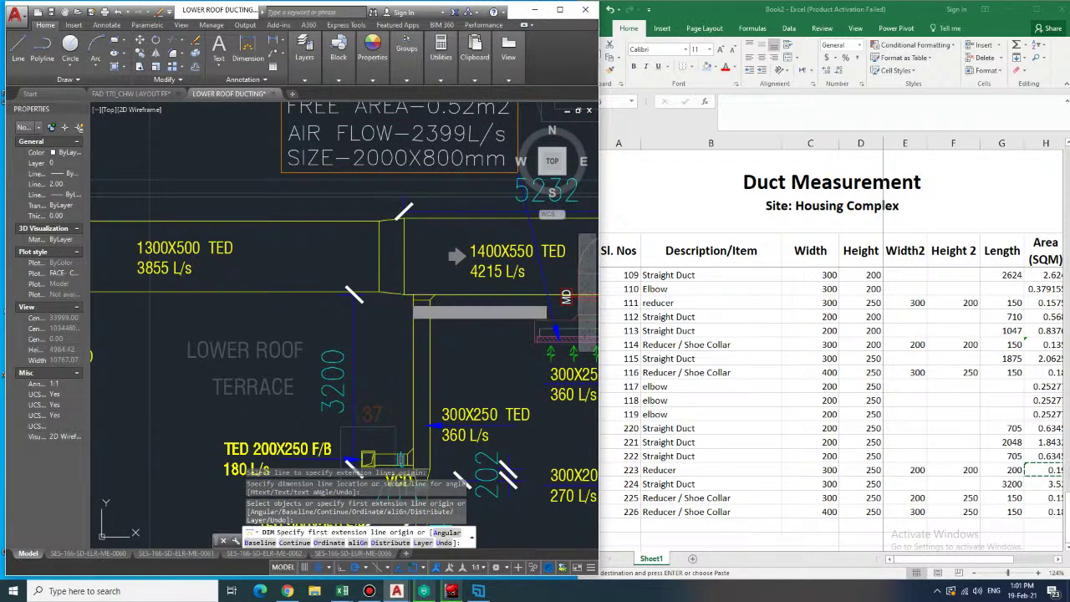
click(405, 295)
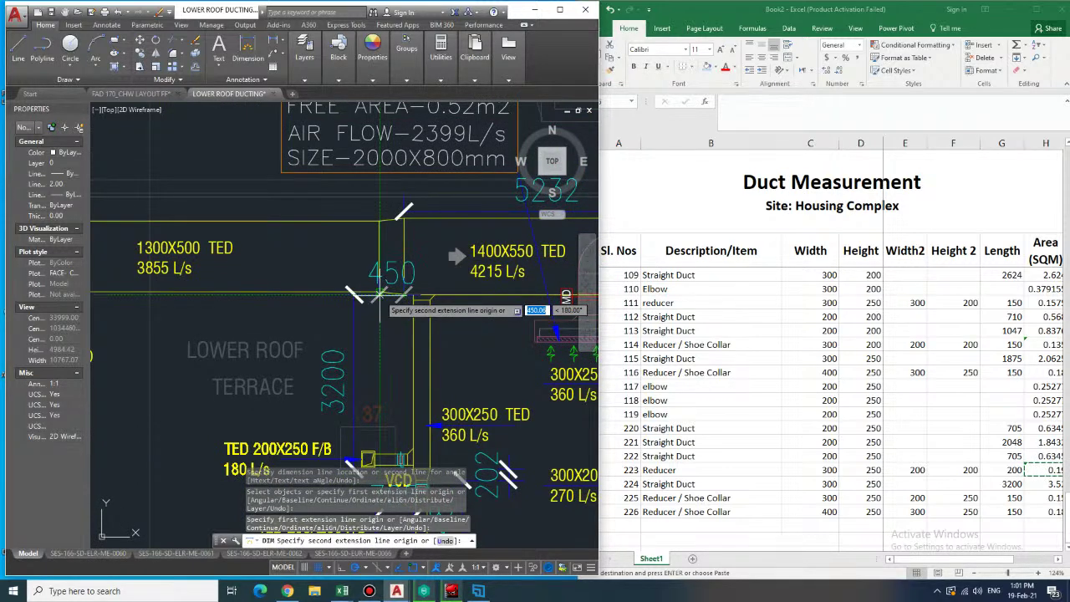
click(379, 294)
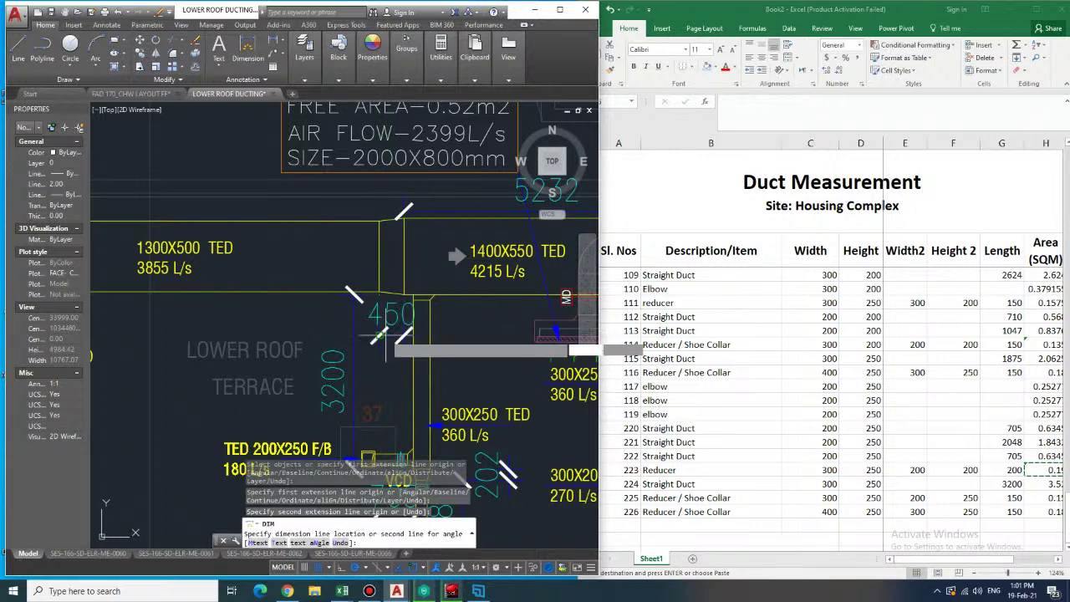
click(391, 333)
key(Escape)
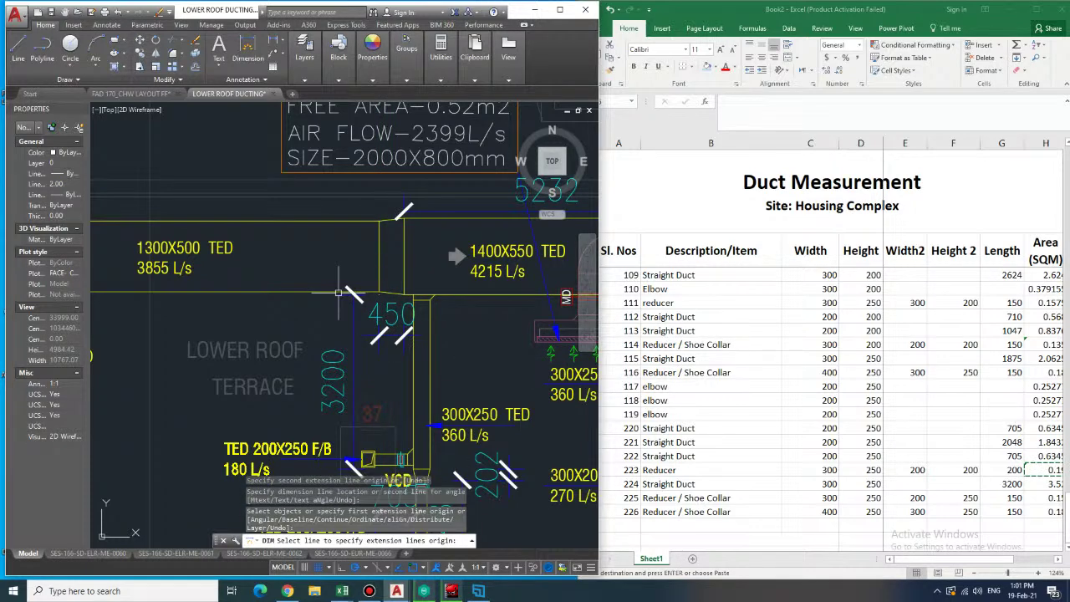
- Delete the 3200 and 5232 dimensions, and dimension the straight 1300X500 duct run along its upper edge
click(353, 294)
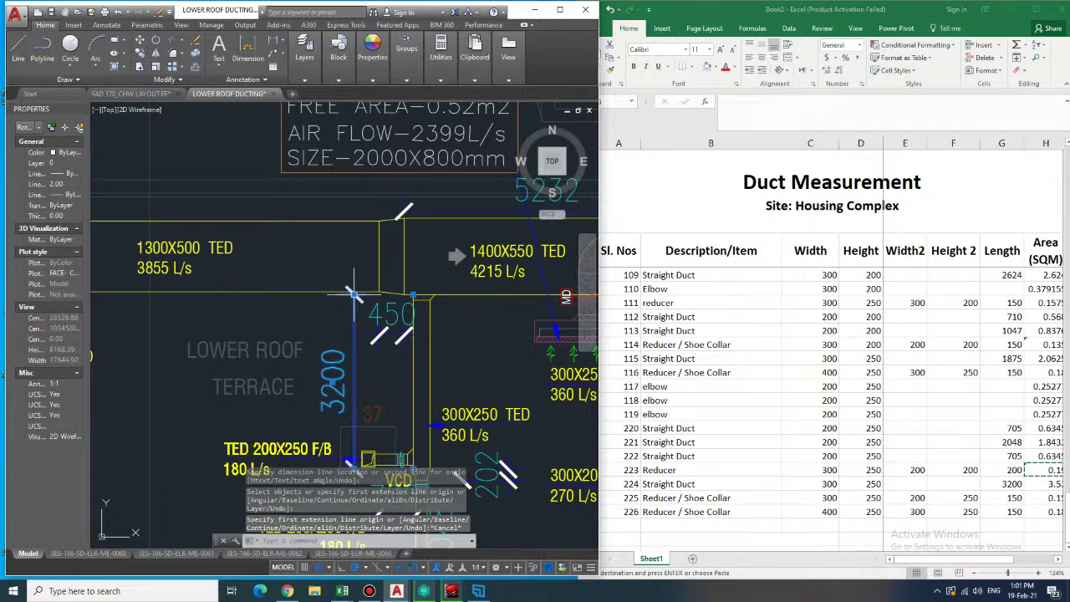
click(410, 210)
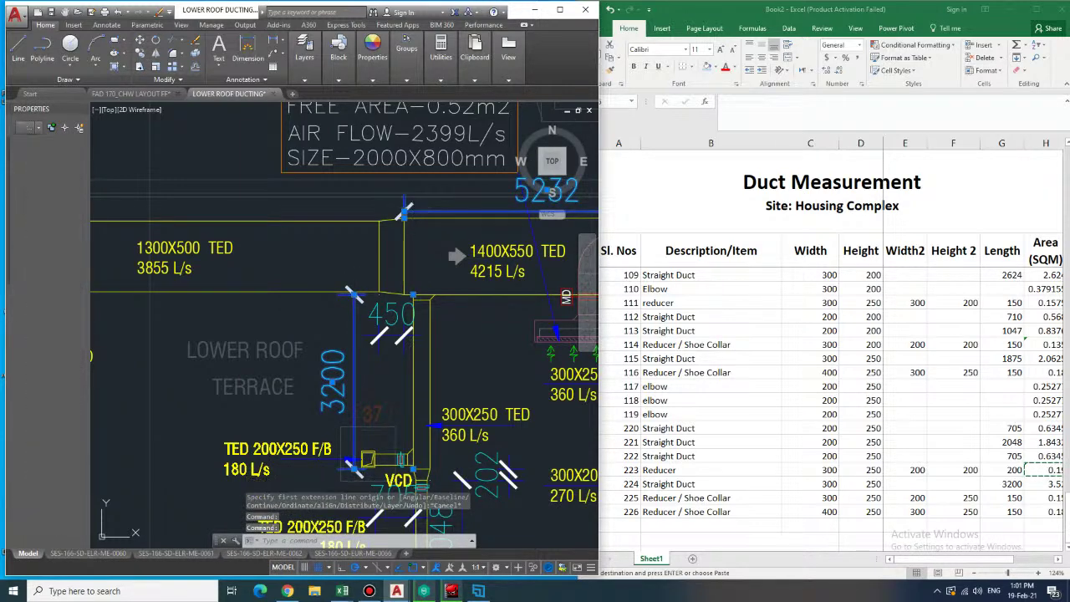
key(Delete)
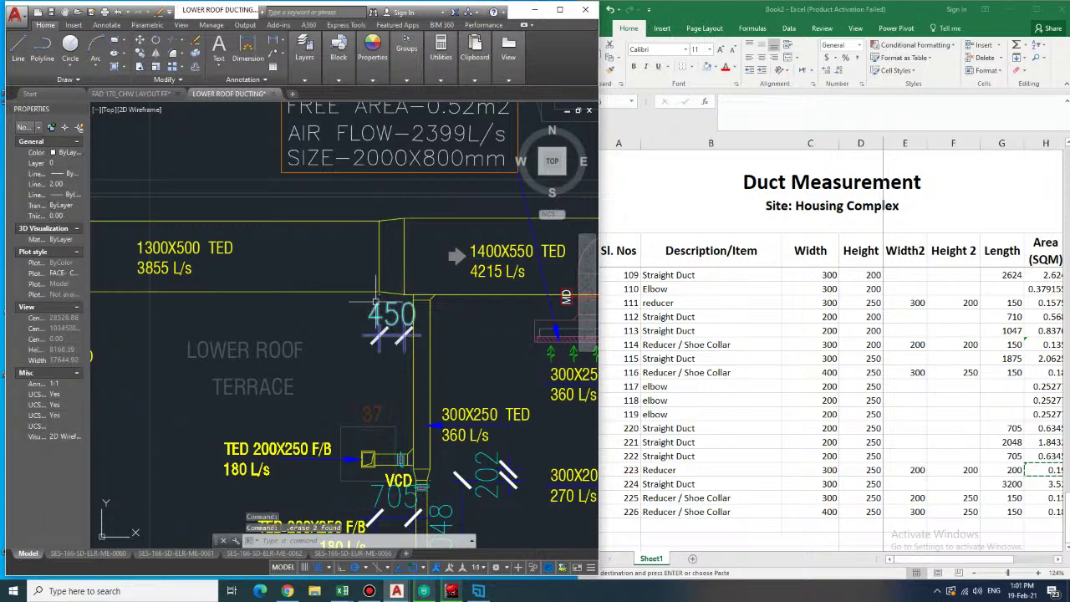
middle_drag(326, 257, 455, 321)
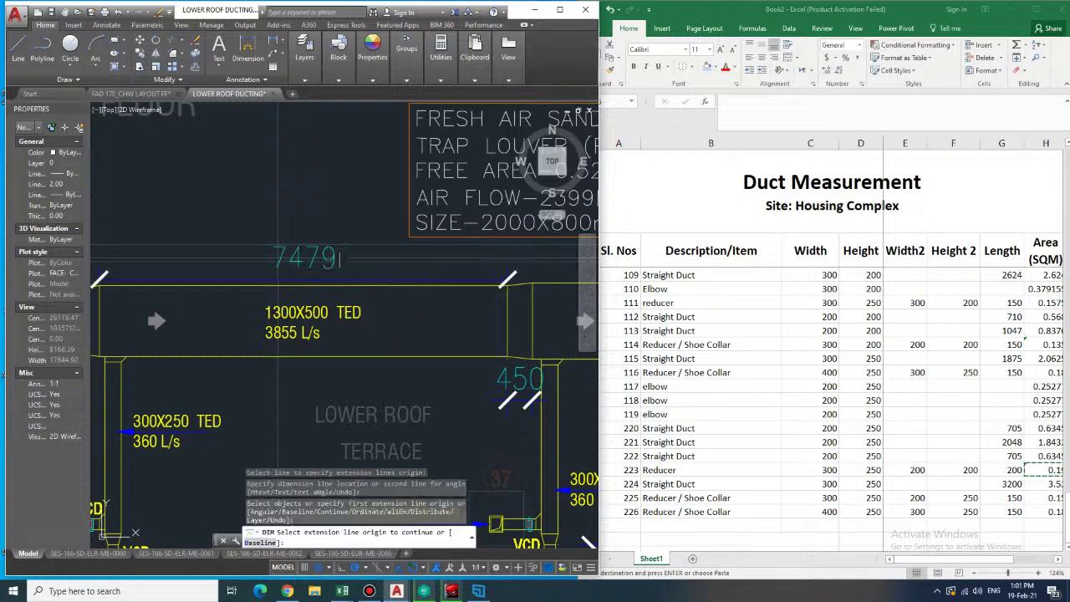
middle_drag(407, 311, 357, 318)
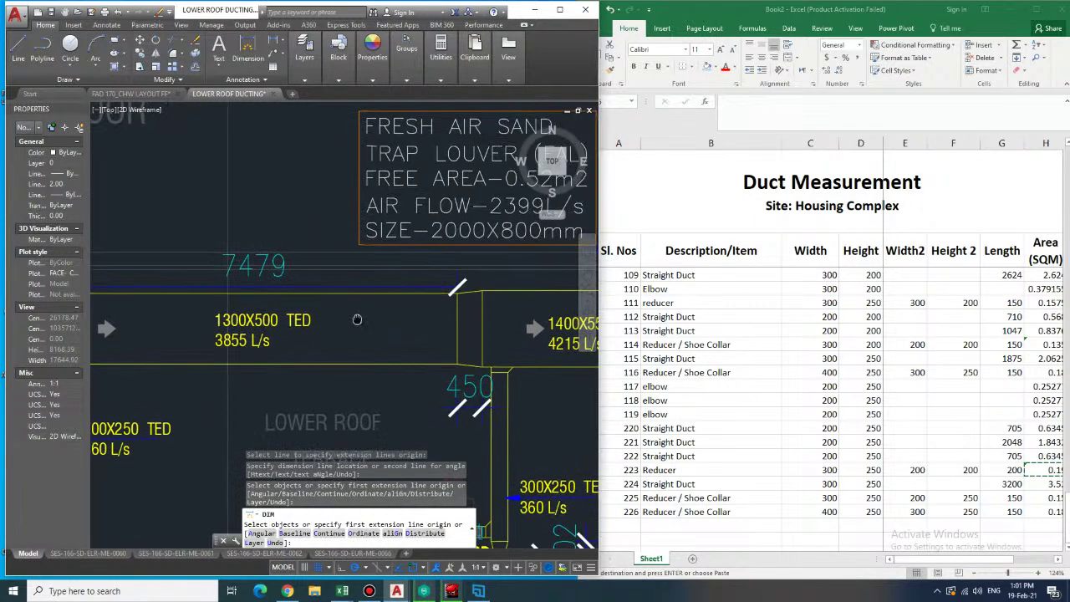
- Switch to the Excel sheet and add item 227 as a reducer with width 1400 and height 550
click(658, 524)
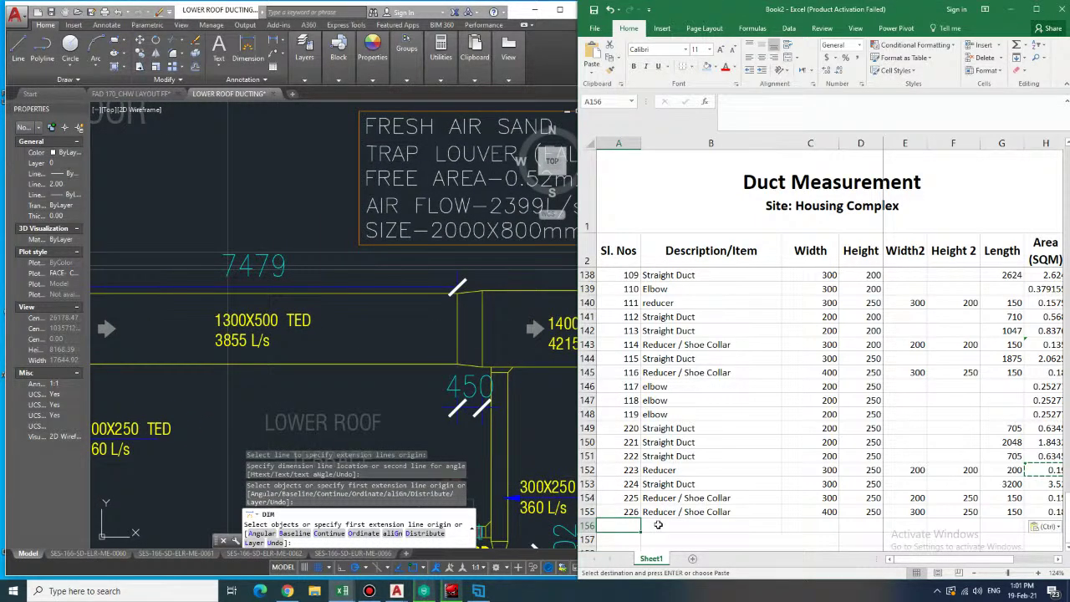
text(227)
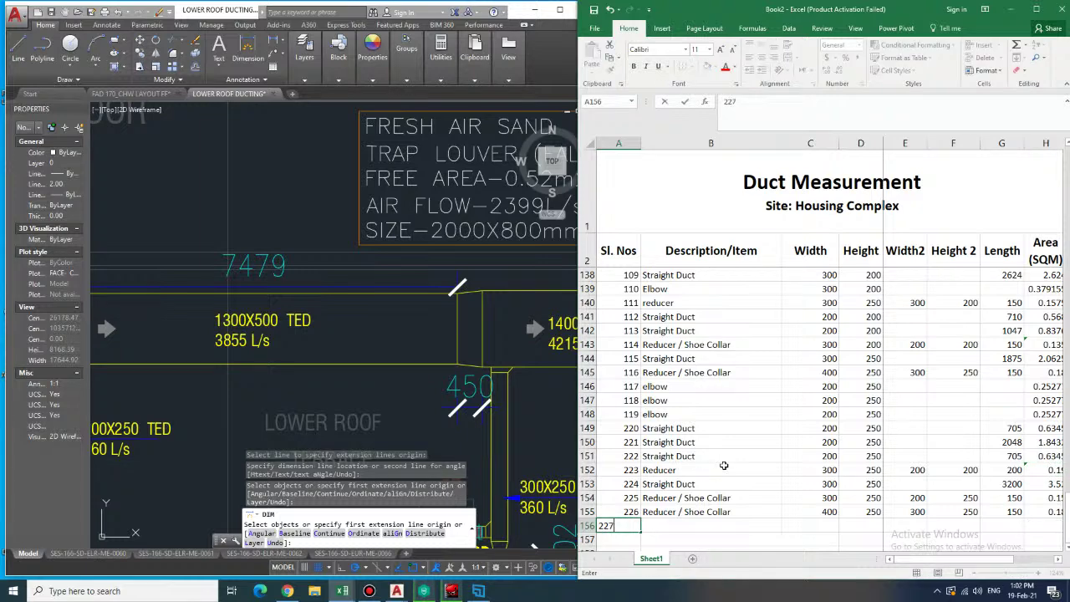
key(Tab)
text(r)
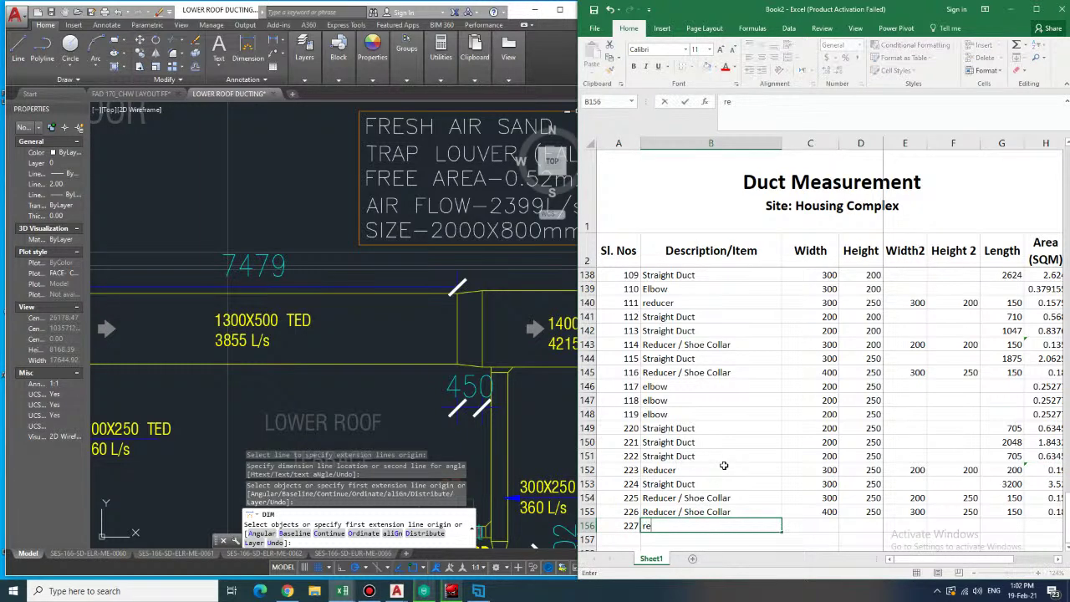
key(Tab)
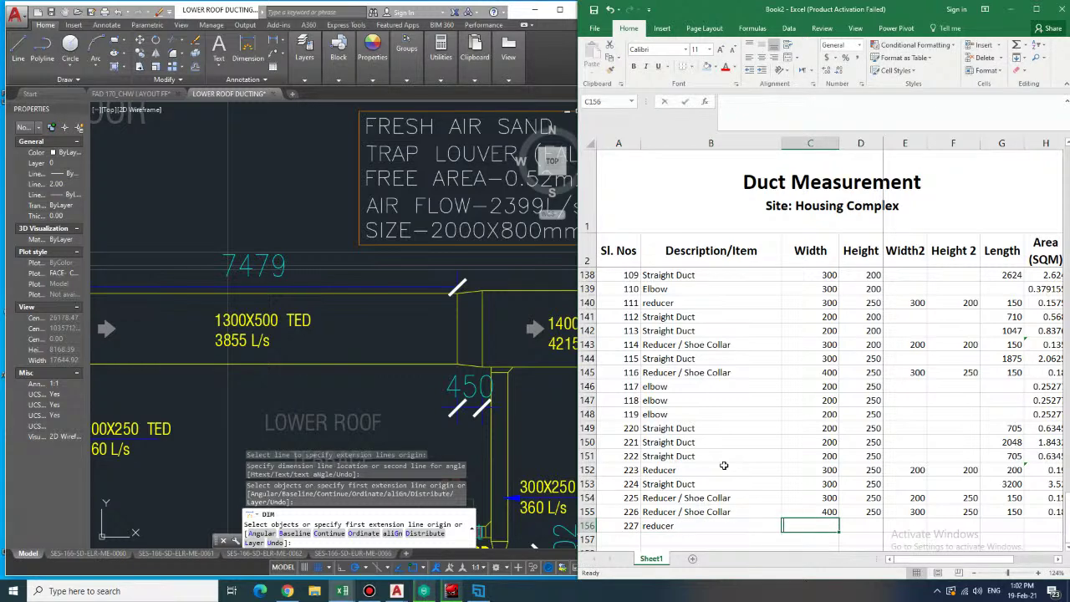
text(1400)
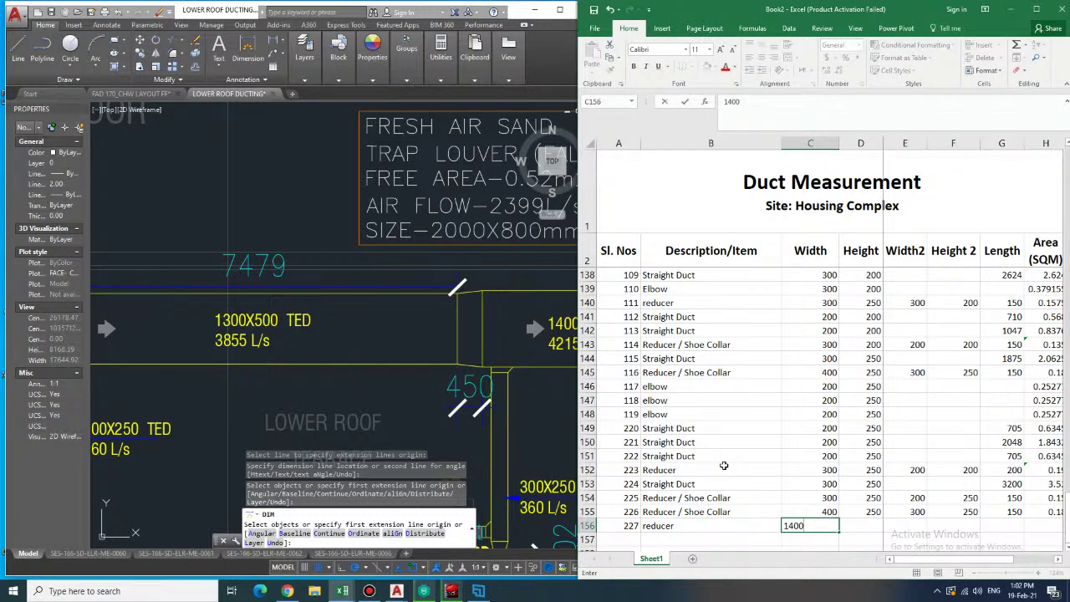
key(Tab)
text(550)
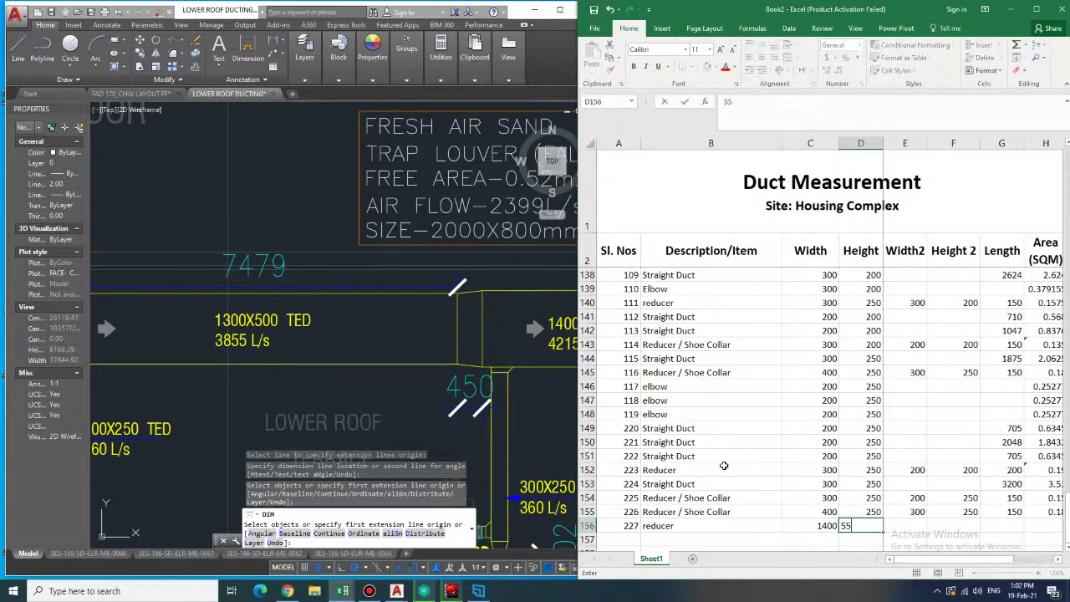
key(Tab)
- Complete item 227's sizes with second width 1300, second height 500 and length 450
scroll(860, 381, up, 4)
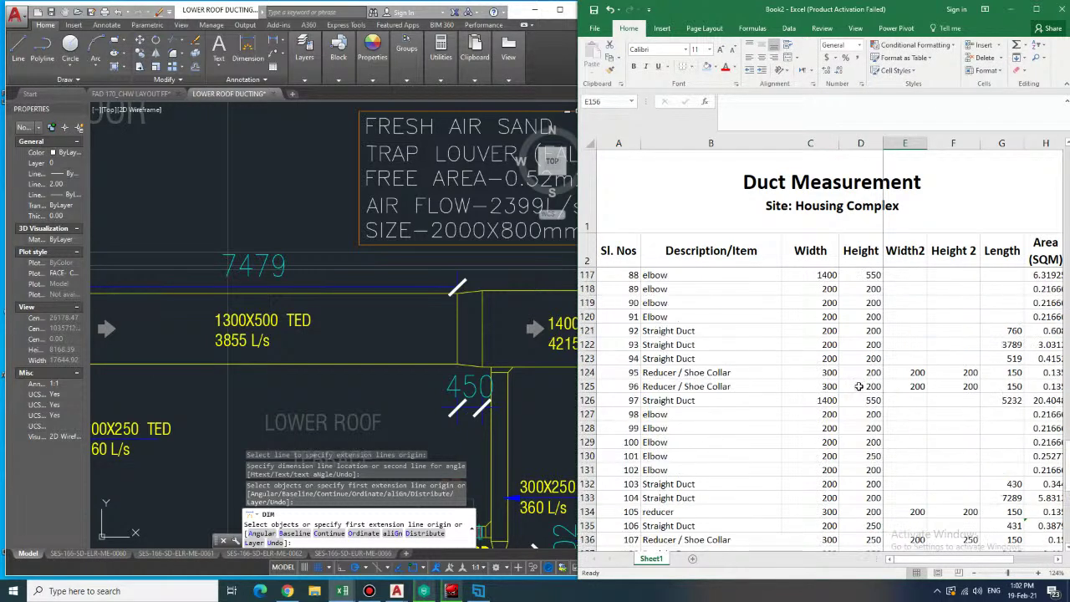
scroll(869, 418, down, 2)
scroll(869, 430, down, 3)
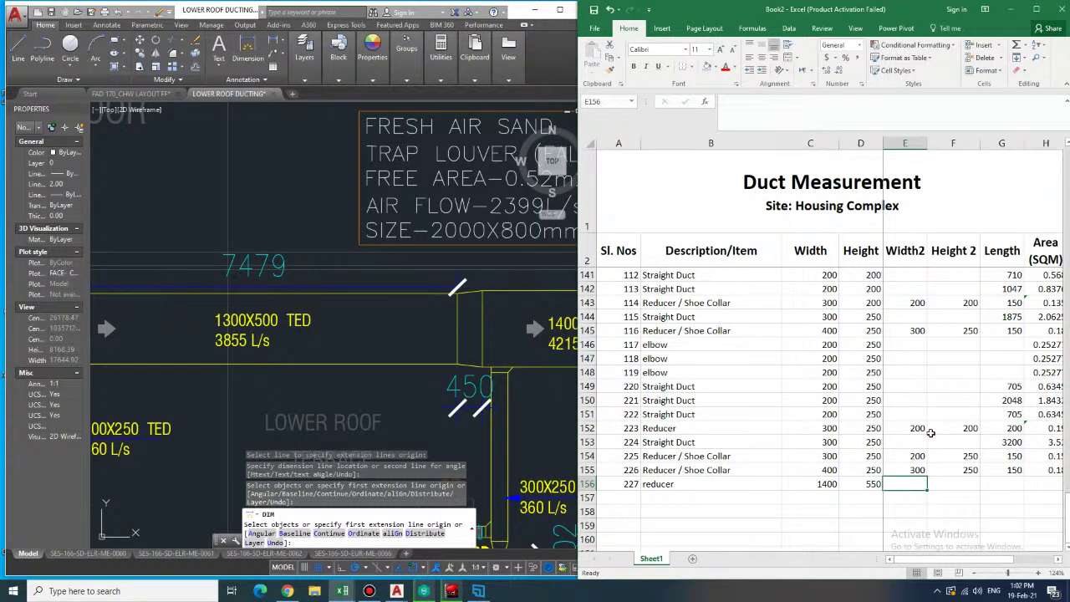
text(1300)
key(Tab)
text(5)
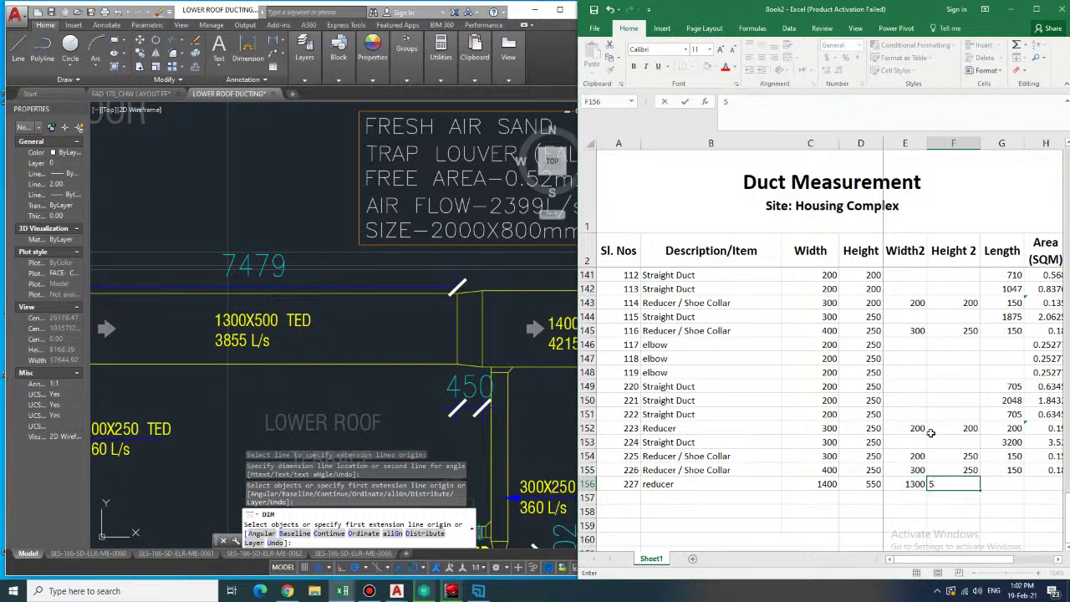
text(500)
key(Tab)
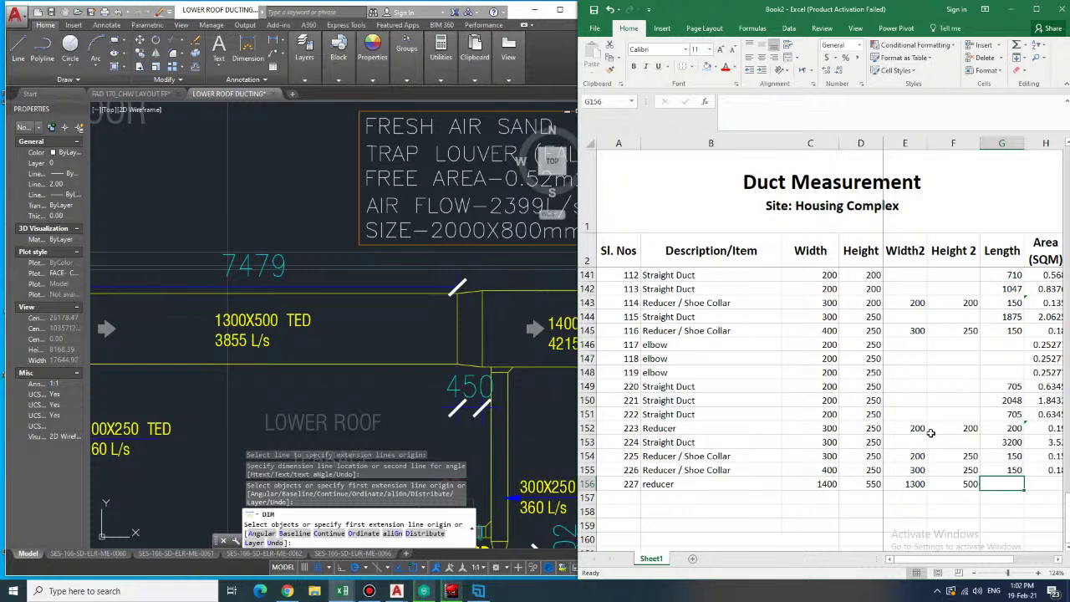
text(450)
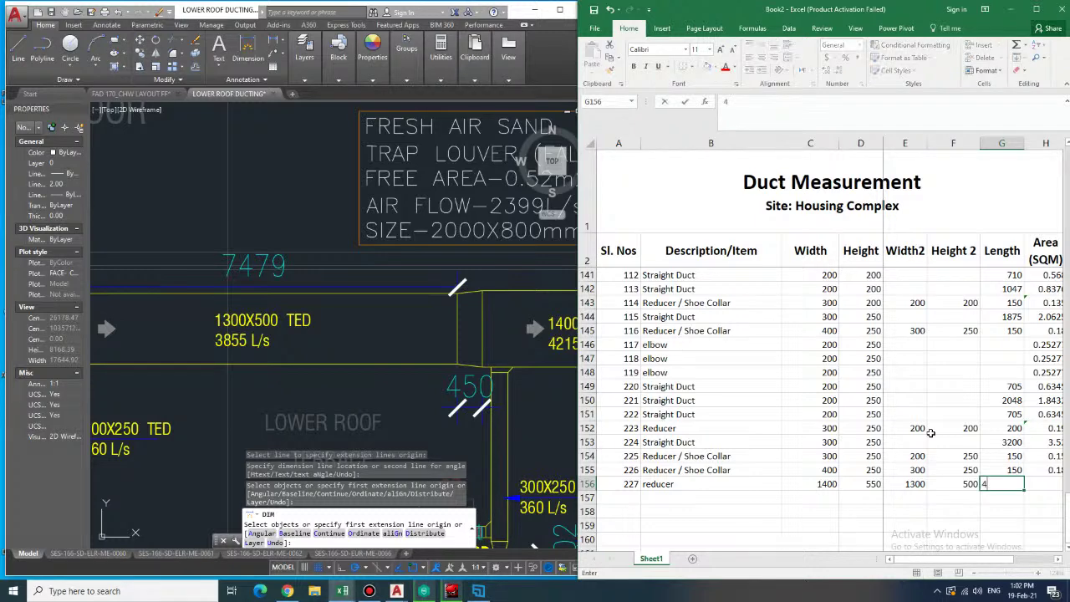
- Copy the reducer area formula from item 223 into item 227's area cell
key(Tab)
key(Up)
key(Up)
key(Up)
key(Up)
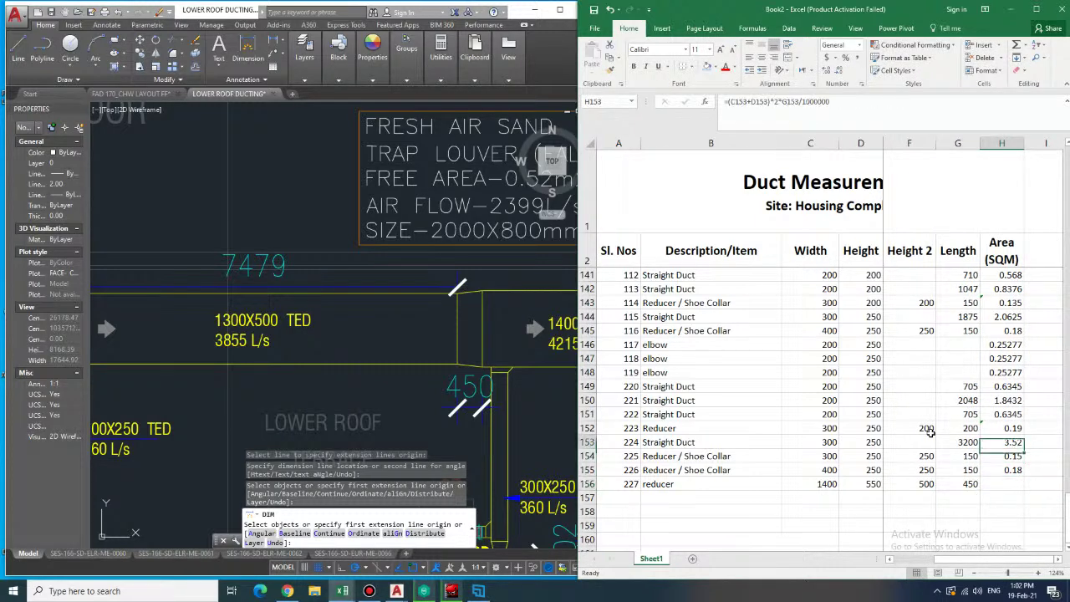
key(ctrl+c)
key(Down)
key(Down)
key(Down)
key(Down)
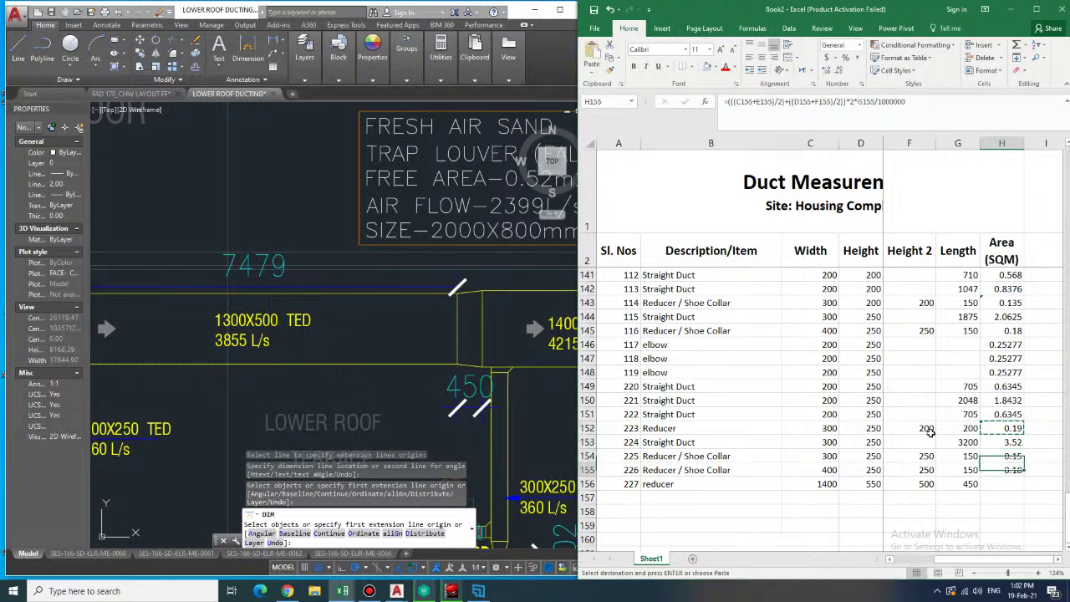
key(ctrl+v)
- Number the row below item 227 as 228
key(Down)
key(Left)
key(Left)
key(Left)
key(Left)
key(Left)
key(Left)
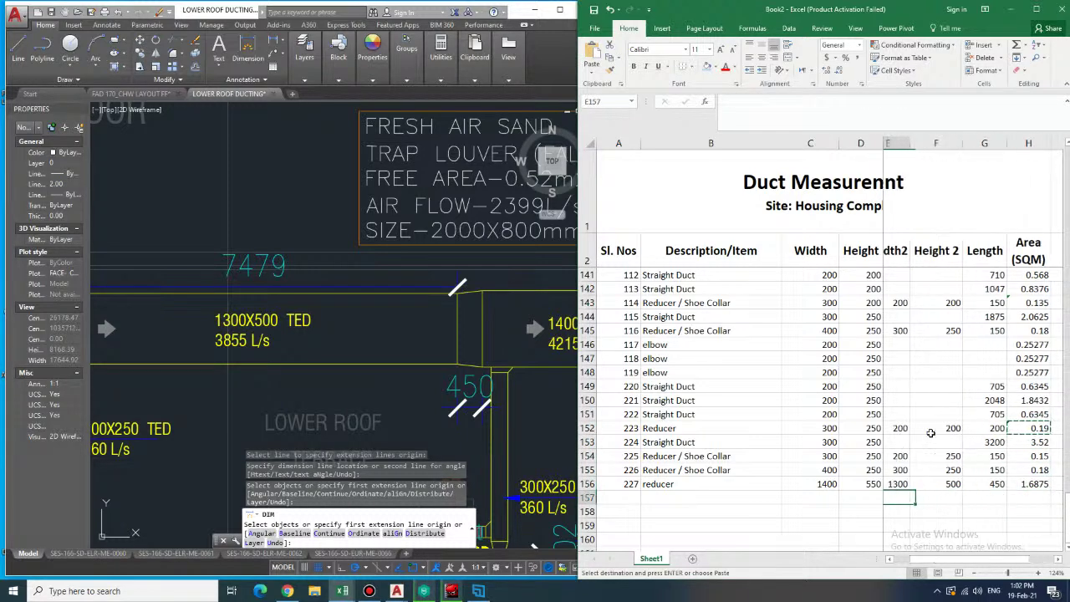
key(Left)
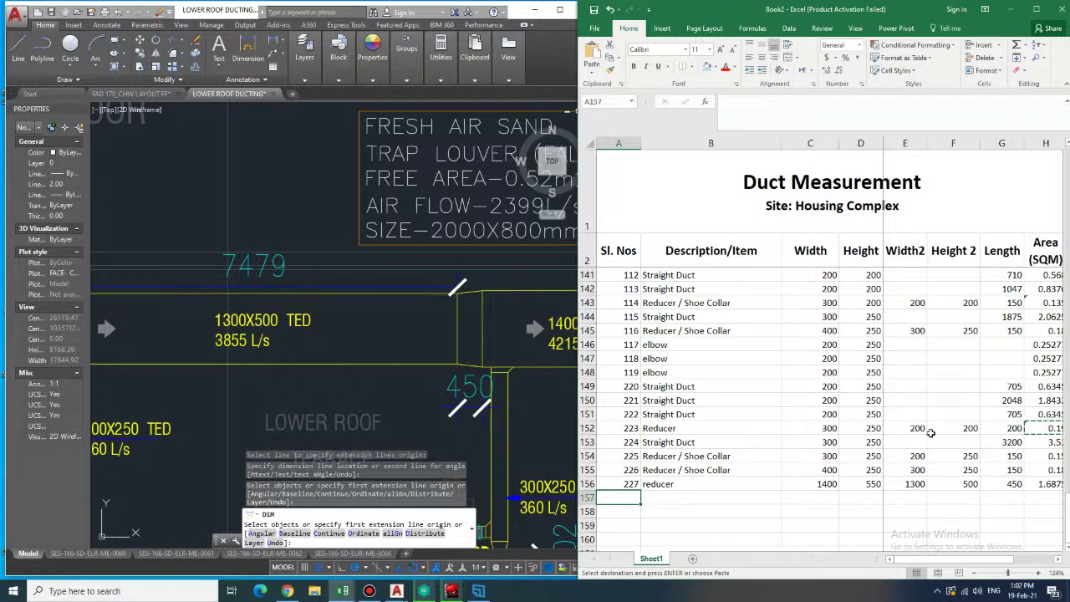
text(228)
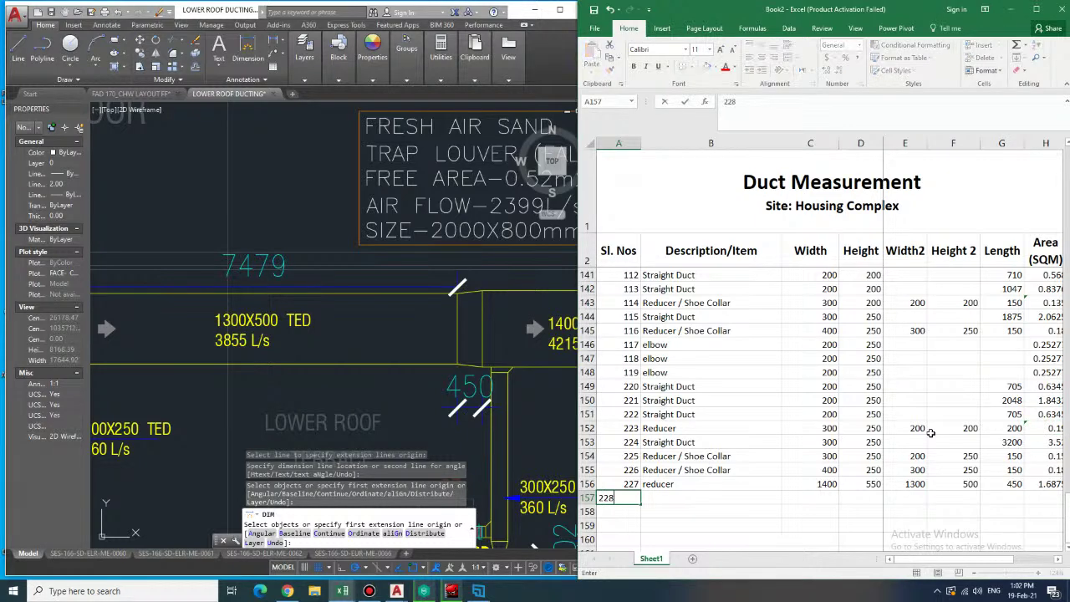
key(Tab)
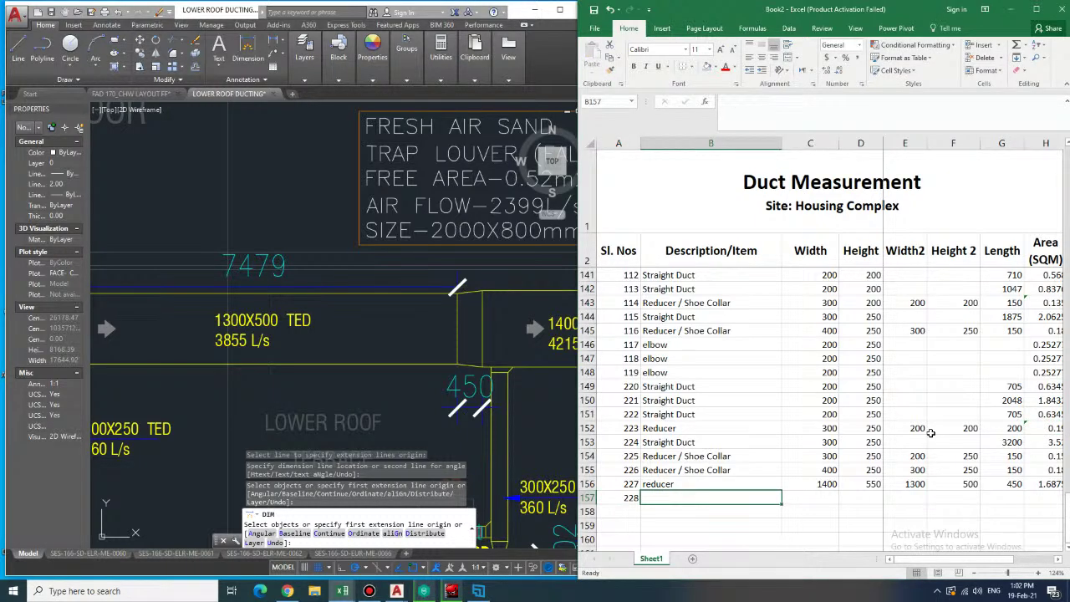
text(13)
text(00)
key(Tab)
text(500)
key(Tab)
key(Left)
key(Left)
- Describe item 228 as Straight Duct with width 1300, height 500 and length 7479
text(Straight Duct)
key(Tab)
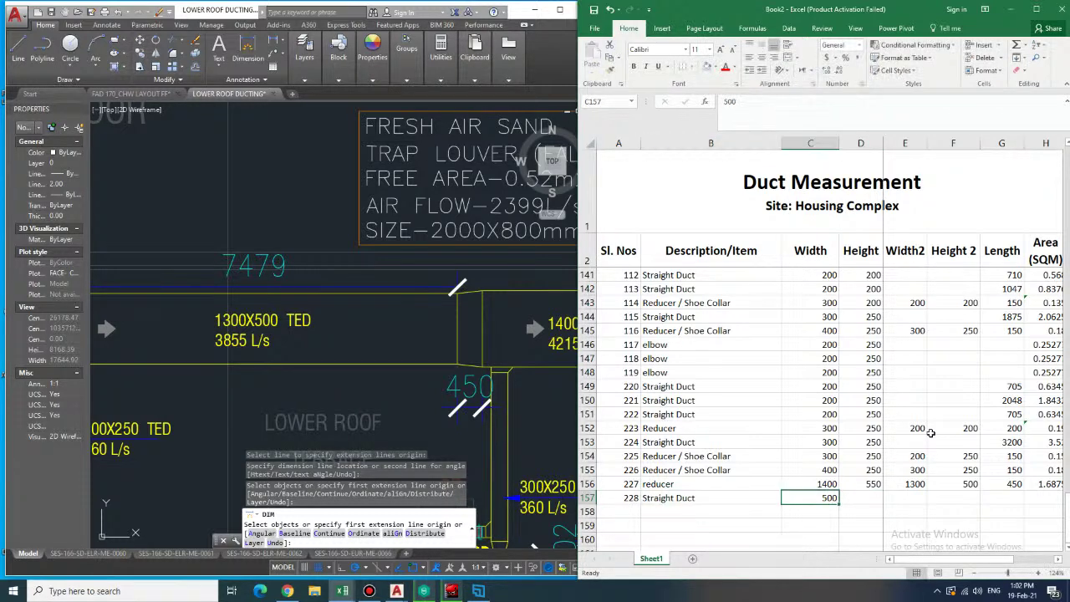
text(1300)
key(Tab)
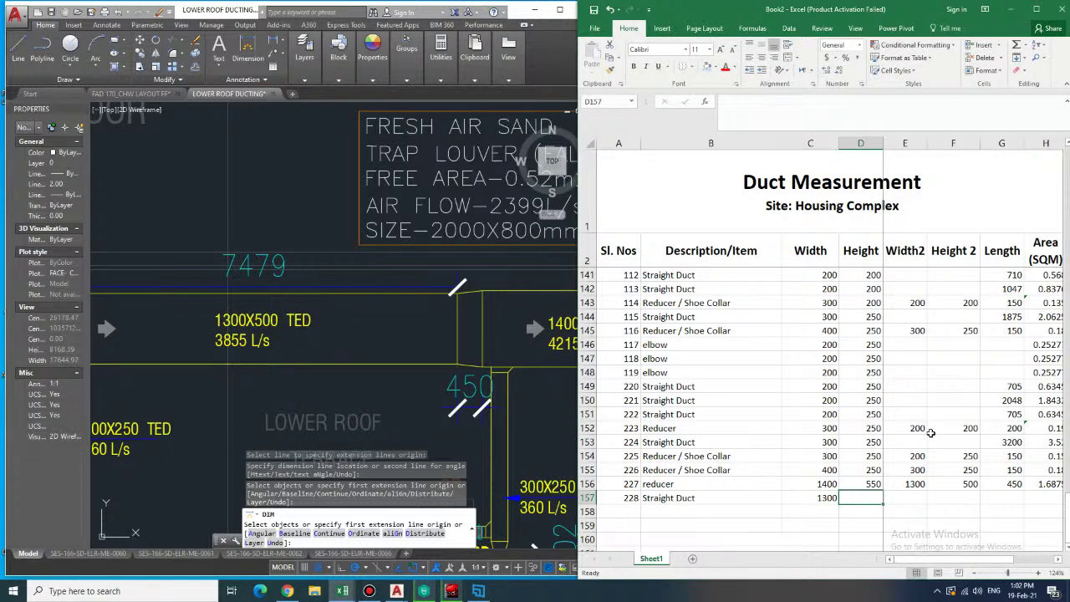
text(500)
key(Tab)
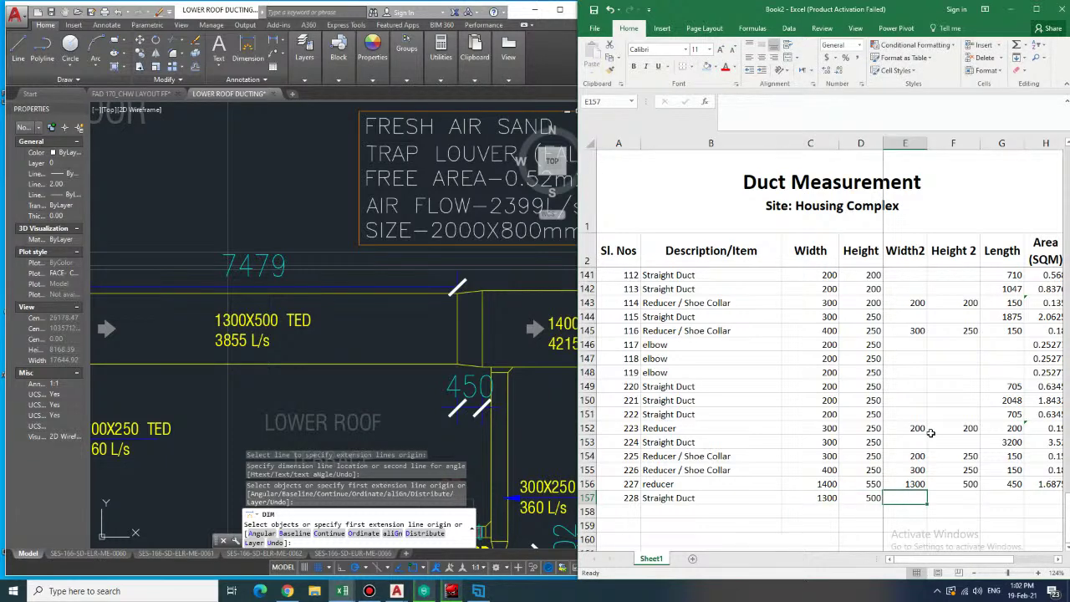
key(Tab)
key(Tab)
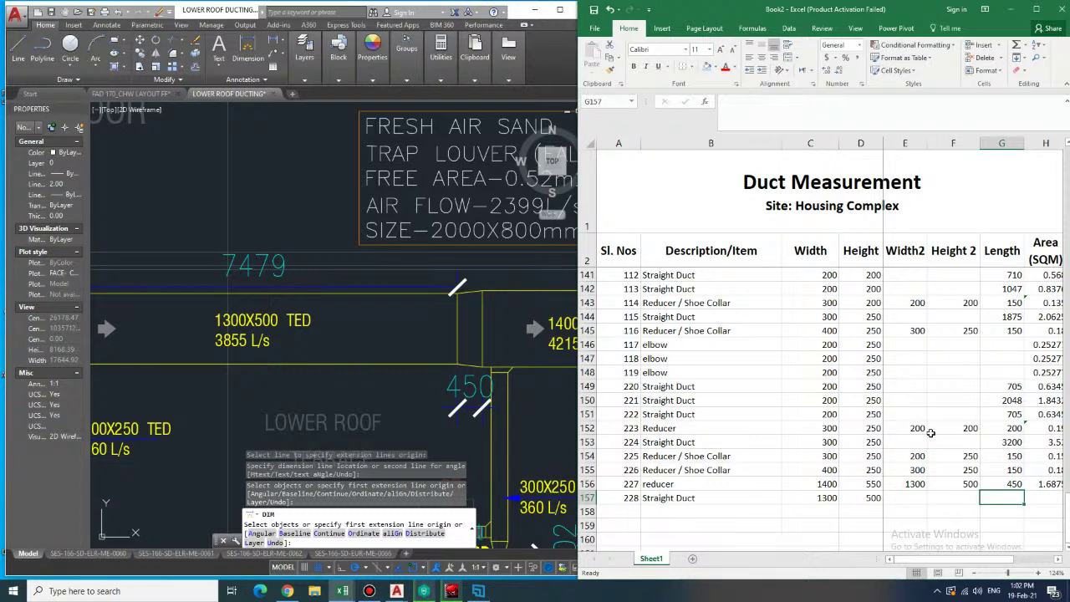
text(7479)
- Copy the straight duct area formula from item 224 into item 228's area cell
key(Tab)
key(Up)
key(Up)
key(Up)
key(Up)
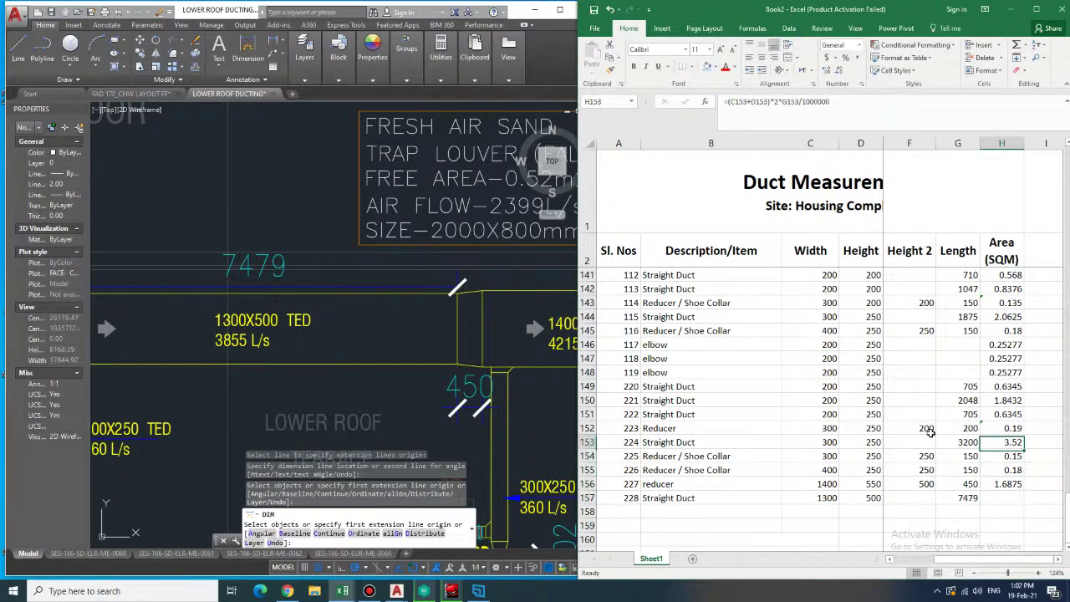
key(ctrl+c)
key(Down)
key(Down)
key(Down)
key(Down)
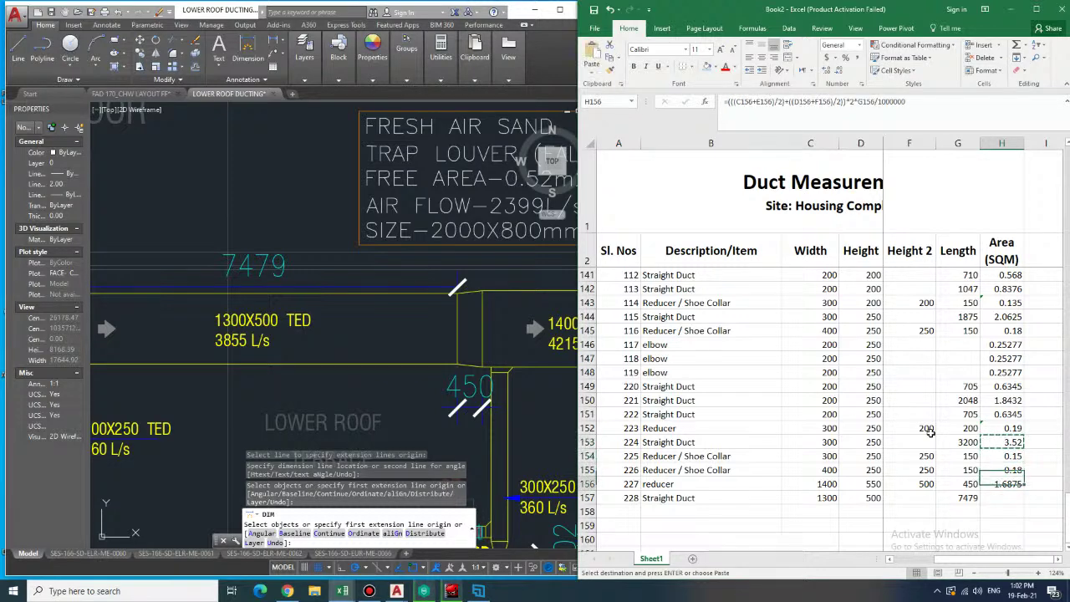
key(ctrl+v)
- Switch to the AutoCAD drawing and examine the 300X250 branch below the start of the dimensioned 1300X500 duct
key(Down)
key(Left)
key(Left)
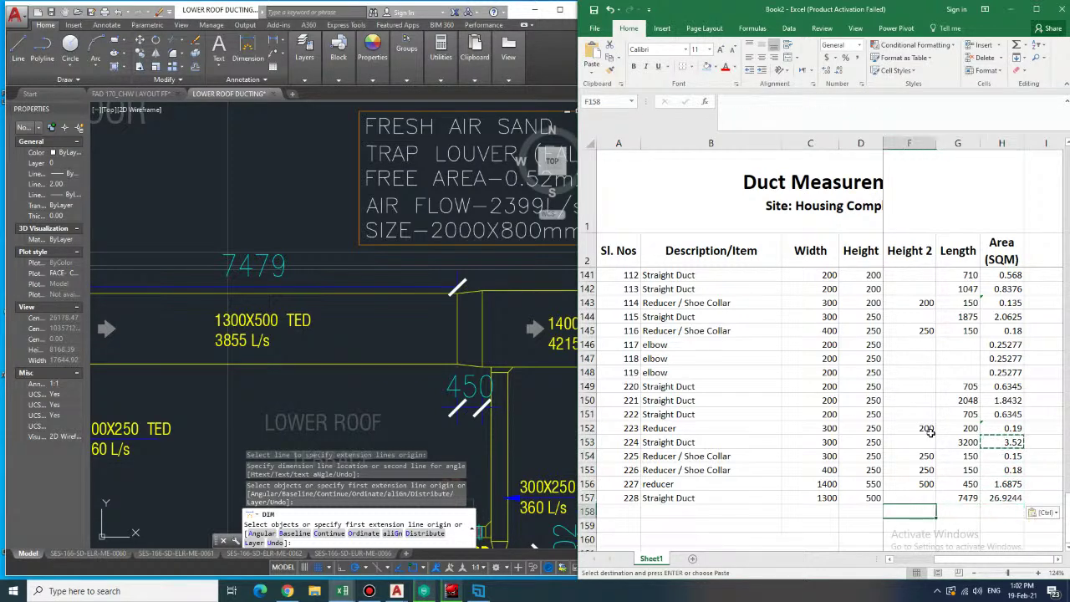
key(ctrl+shift+0)
key(Left)
key(Left)
key(Left)
key(Left)
key(Left)
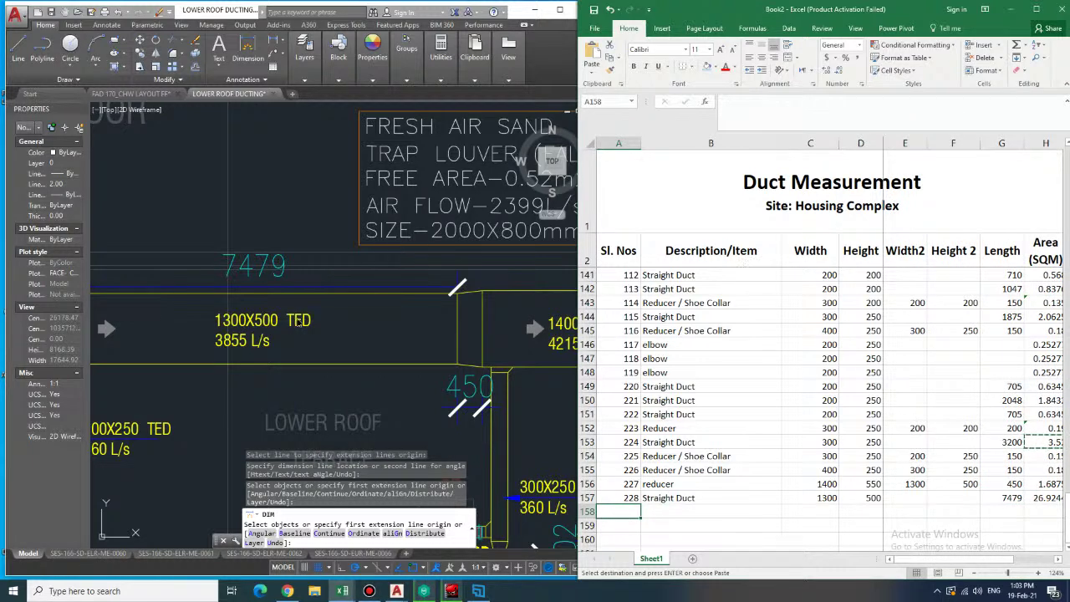
click(301, 280)
middle_drag(301, 280, 413, 259)
scroll(412, 258, down, 2)
middle_drag(391, 308, 331, 256)
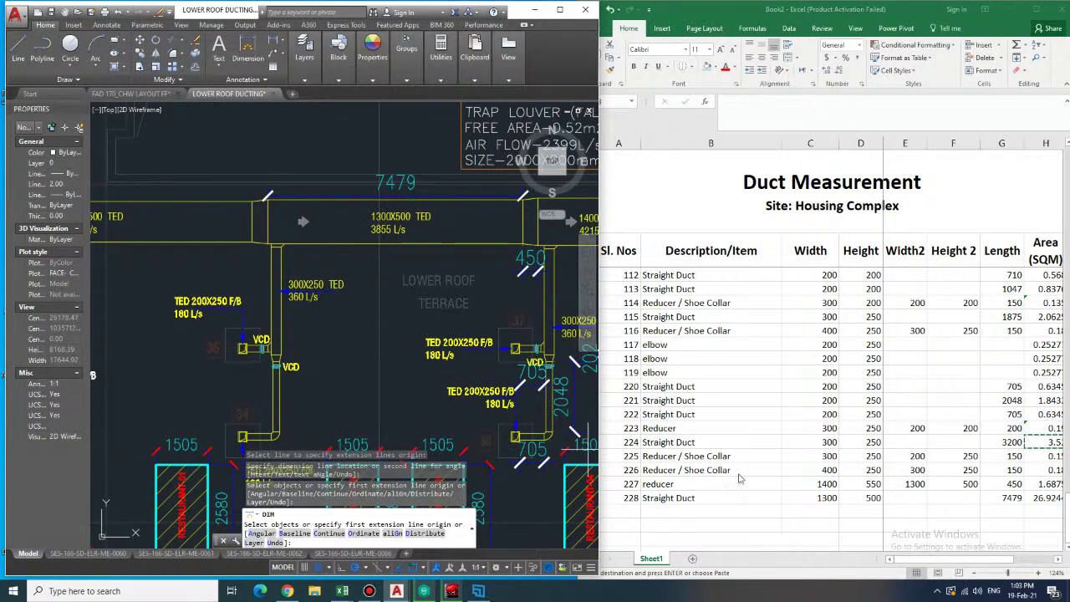
- In the Excel sheet, copy the descriptions, sizes and areas of items 117 to 226 and paste them below item 228
click(744, 483)
drag(663, 342, 1051, 465)
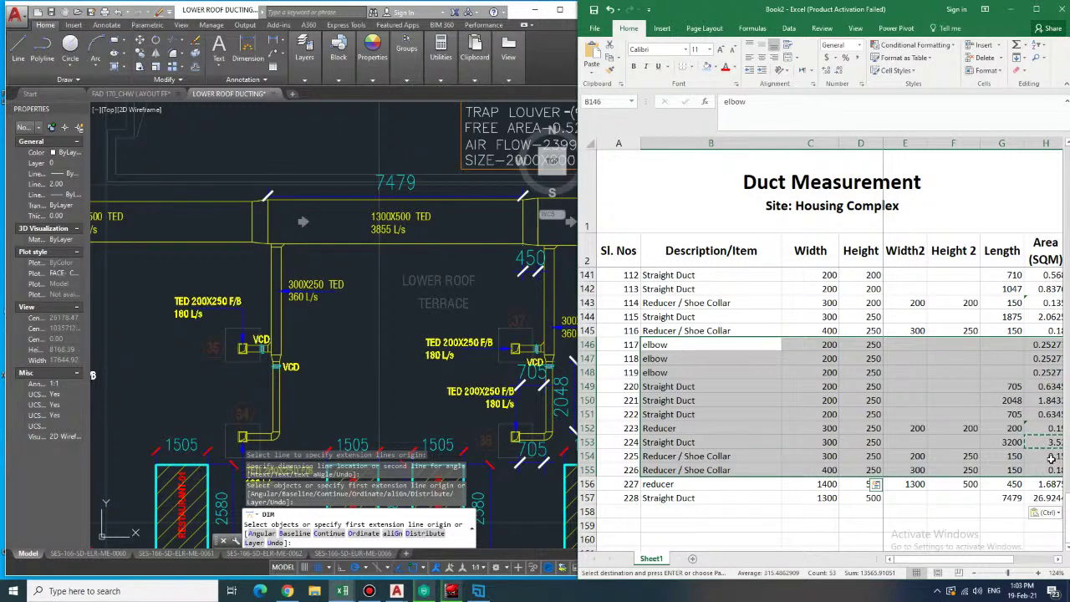
key(ctrl+c)
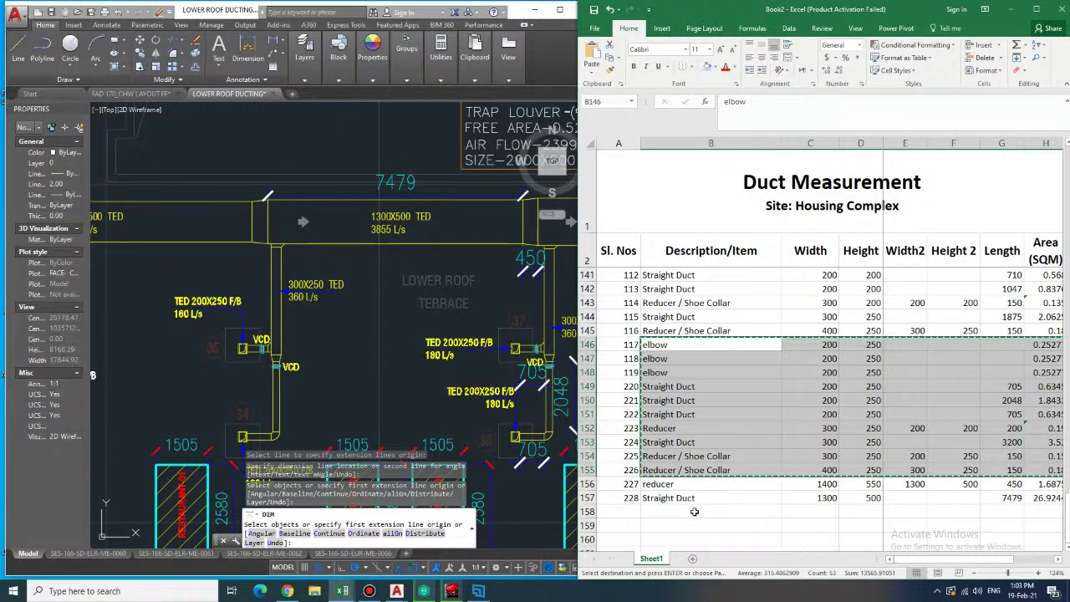
click(695, 511)
key(ctrl+v)
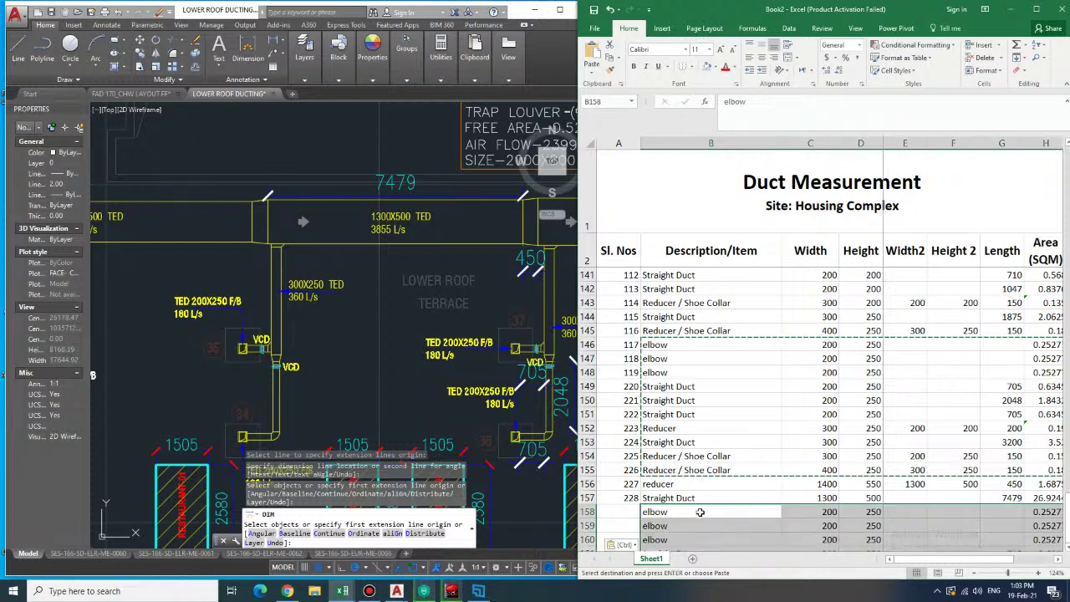
- Continue the serial numbers from 228 down the pasted rows as 229 to 238
scroll(701, 510, down, 2)
drag(629, 400, 640, 526)
key(Escape)
click(711, 539)
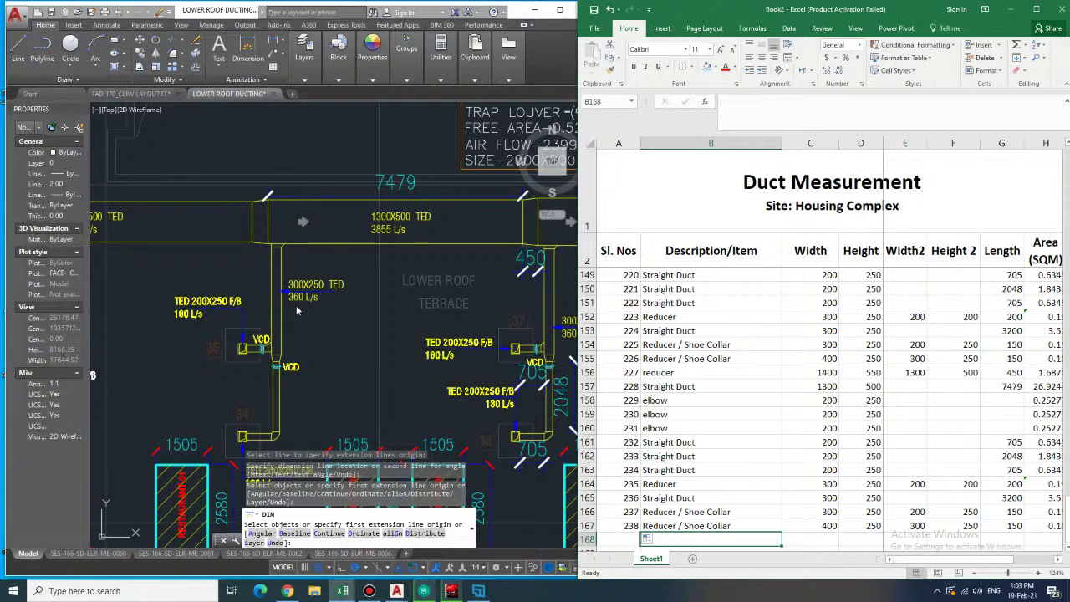
- Switch to the AutoCAD drawing and dimension the straight 1200X500 duct run along its upper edge
scroll(819, 410, down, 2)
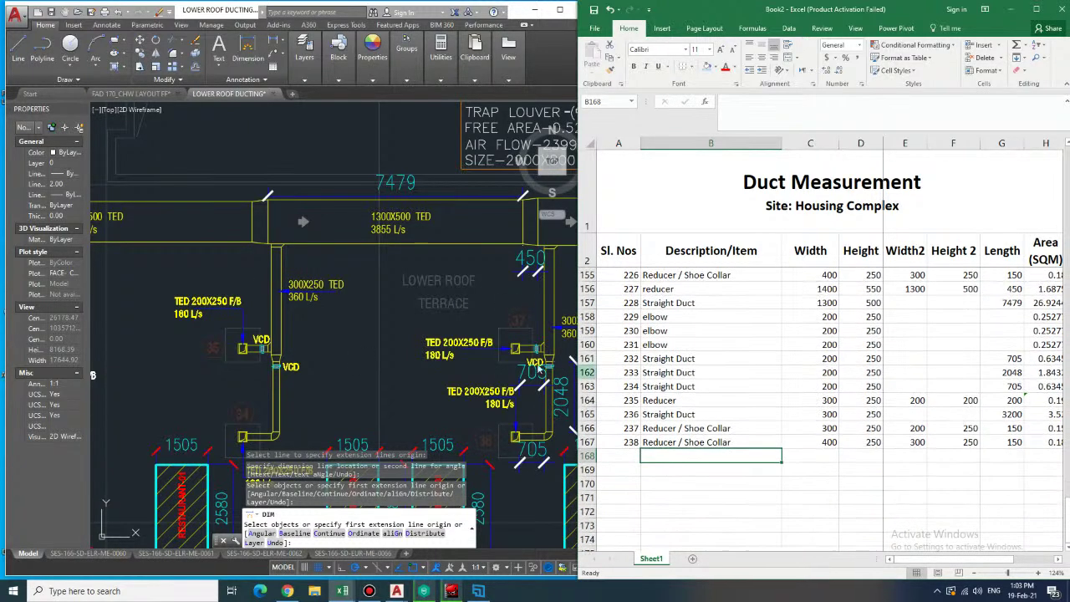
mouse_move(309, 268)
middle_down()
mouse_move(440, 297)
mouse_move(456, 325)
middle_up()
mouse_move(379, 310)
middle_down()
mouse_move(444, 310)
mouse_move(393, 321)
mouse_move(399, 331)
middle_up()
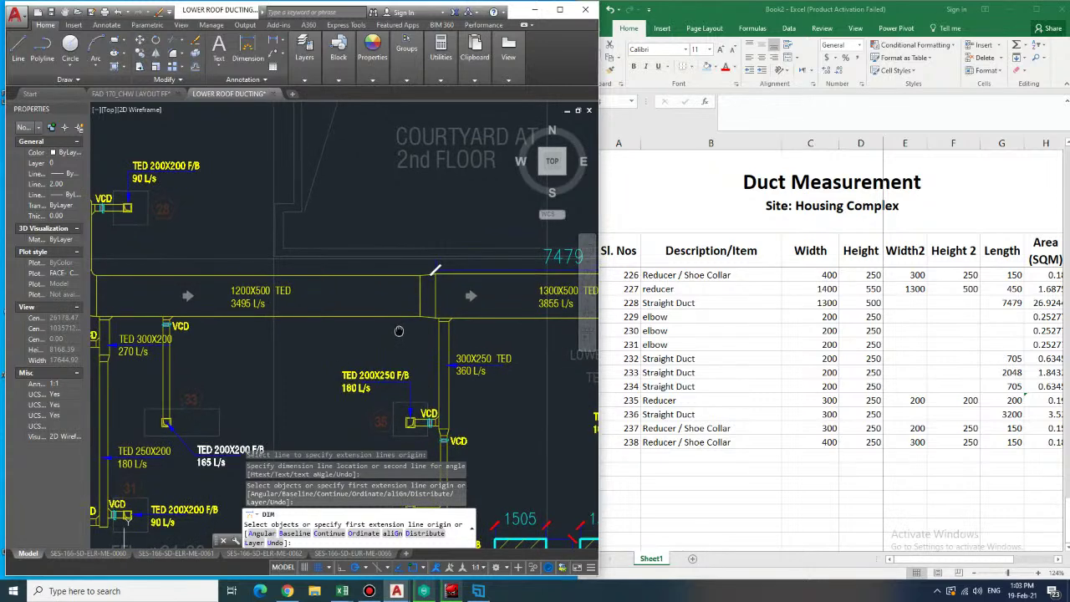
click(243, 274)
click(224, 274)
key(Return)
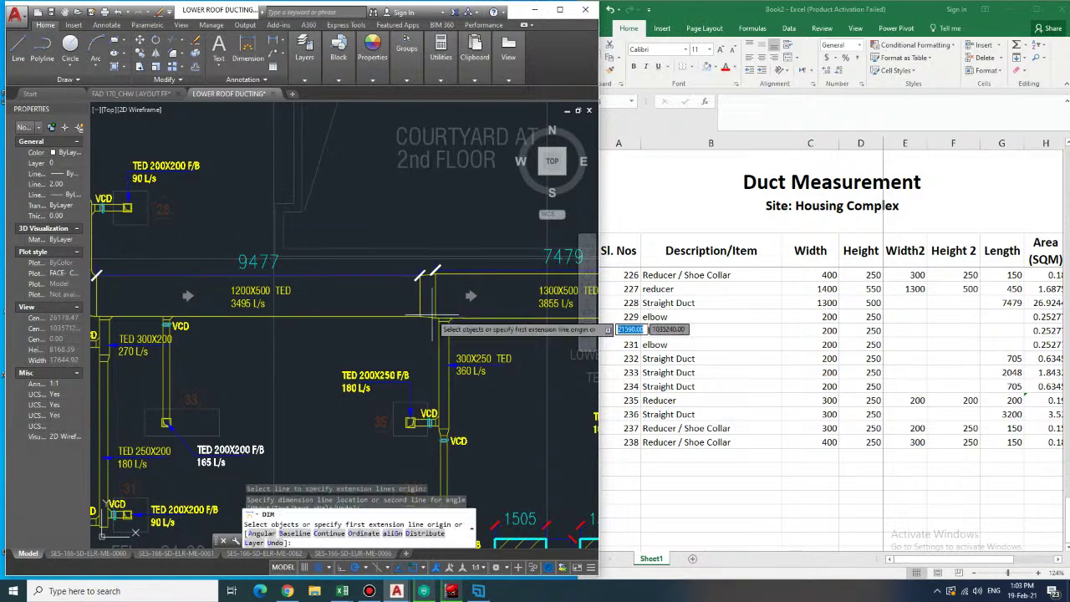
click(436, 318)
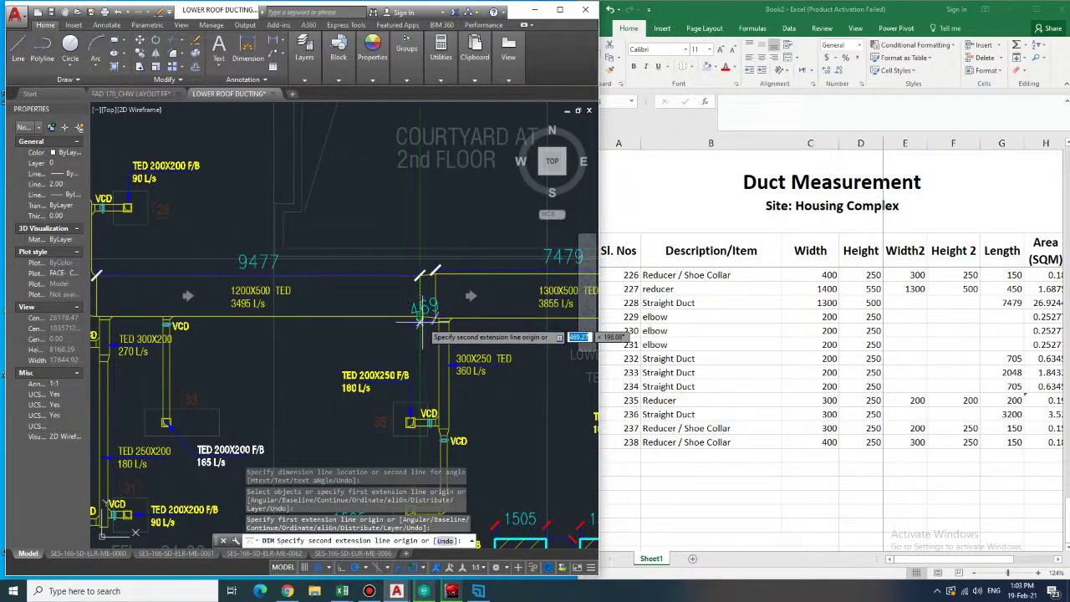
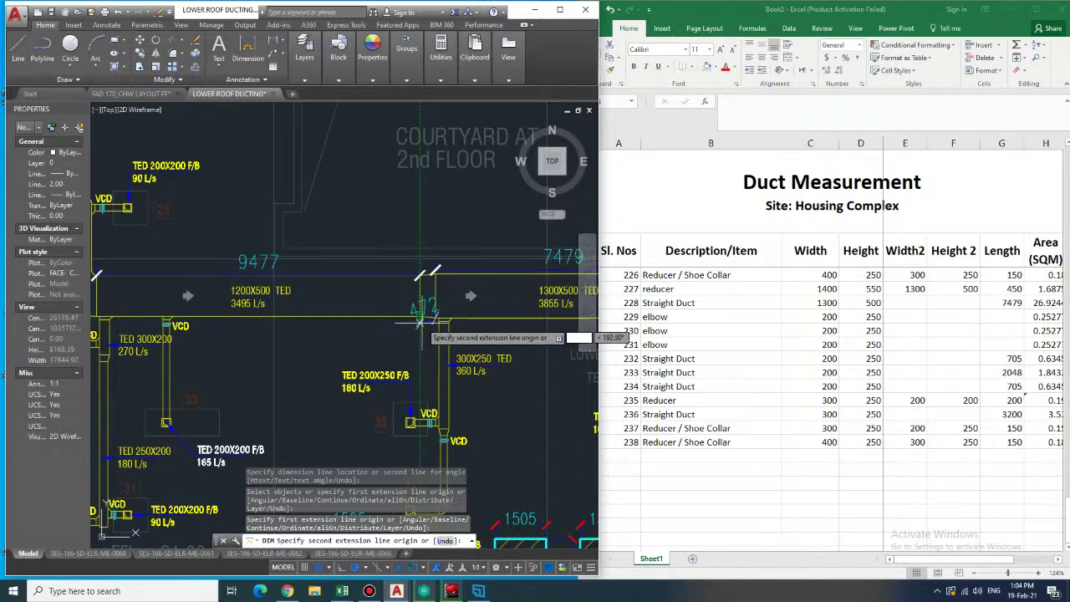
key(Escape)
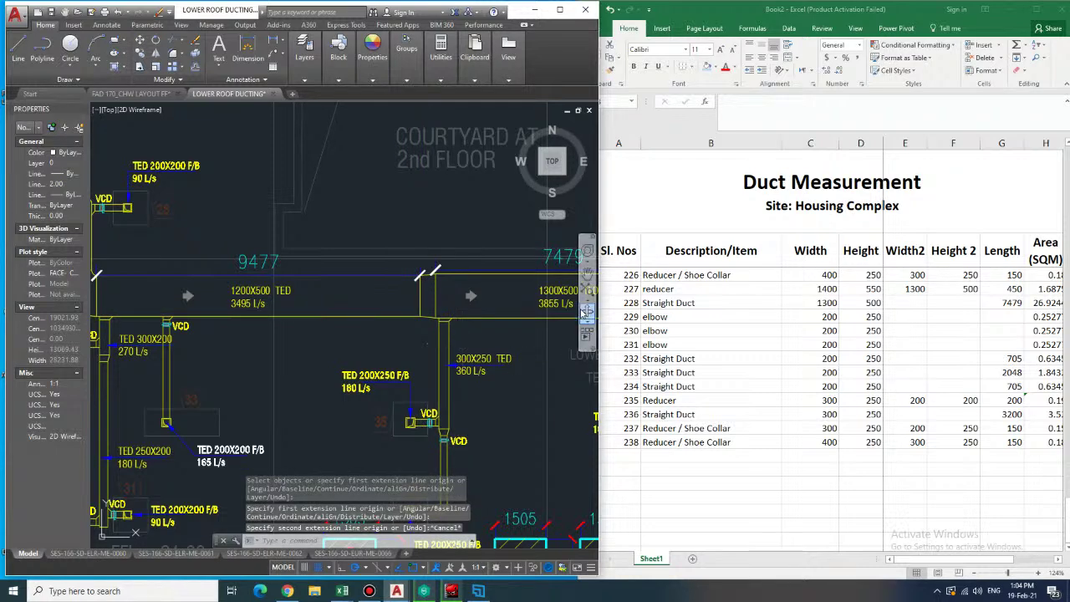
- Switch to the Excel sheet and add serial number 239 with the description reducer below item 238
click(682, 457)
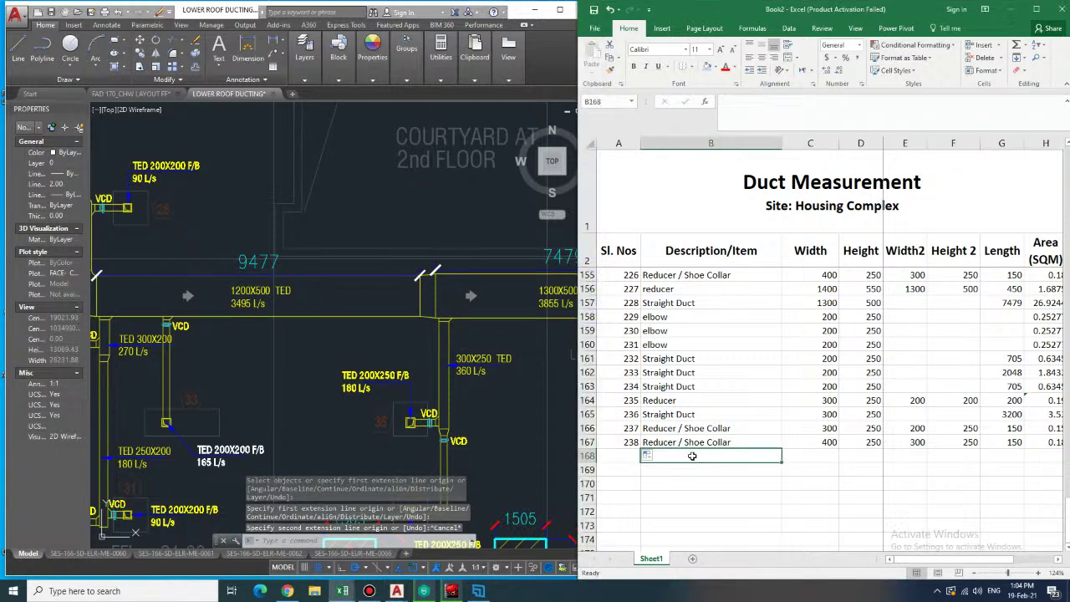
text(239)
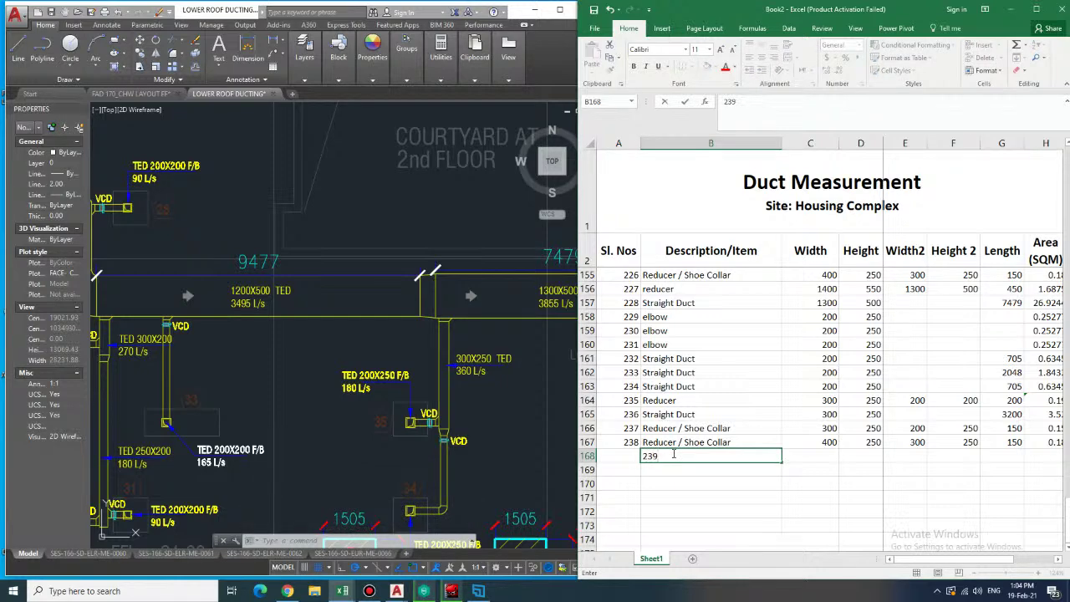
key(BackSpace)
key(BackSpace)
key(Left)
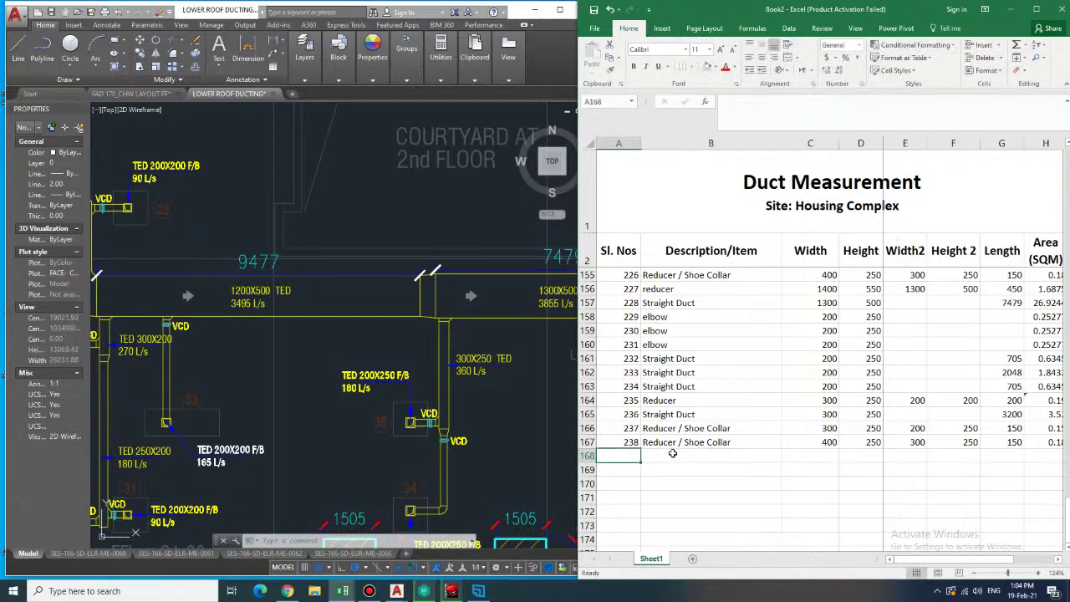
text(239)
key(Tab)
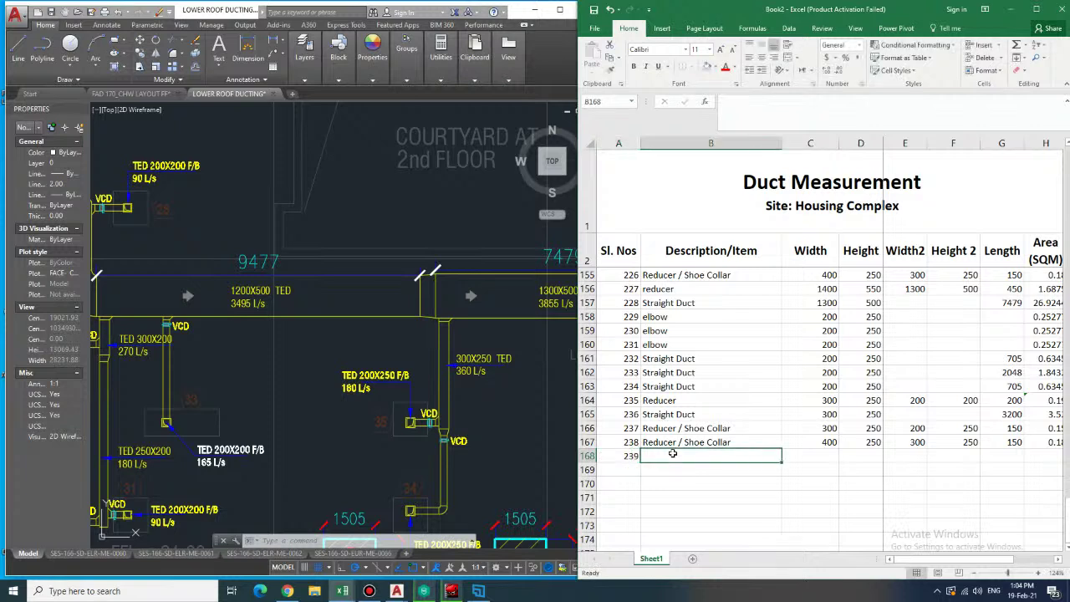
text(reducer)
key(Tab)
text(450)
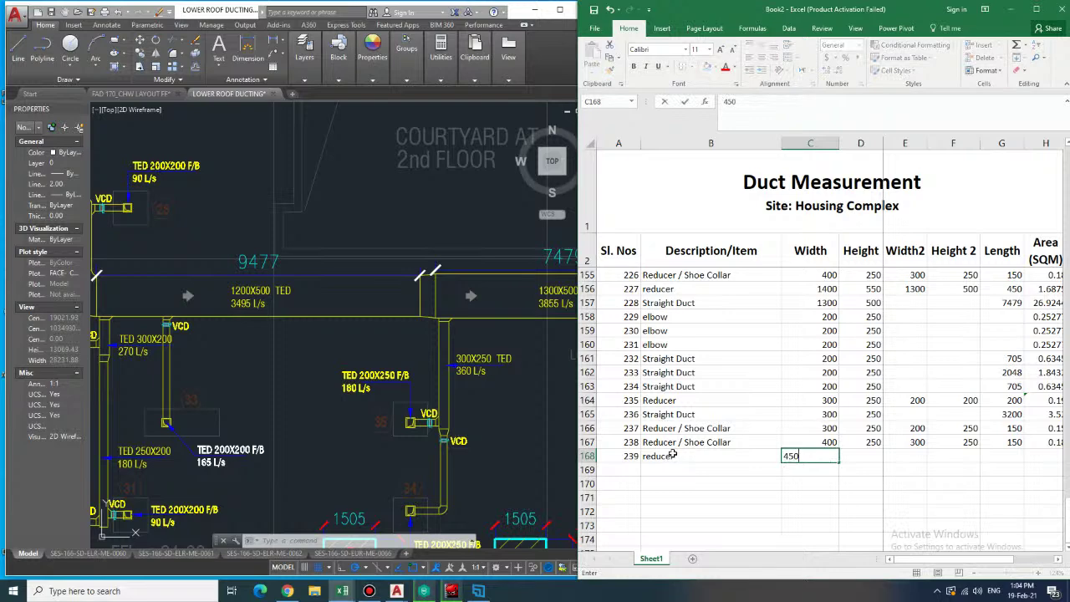
key(Tab)
text(250)
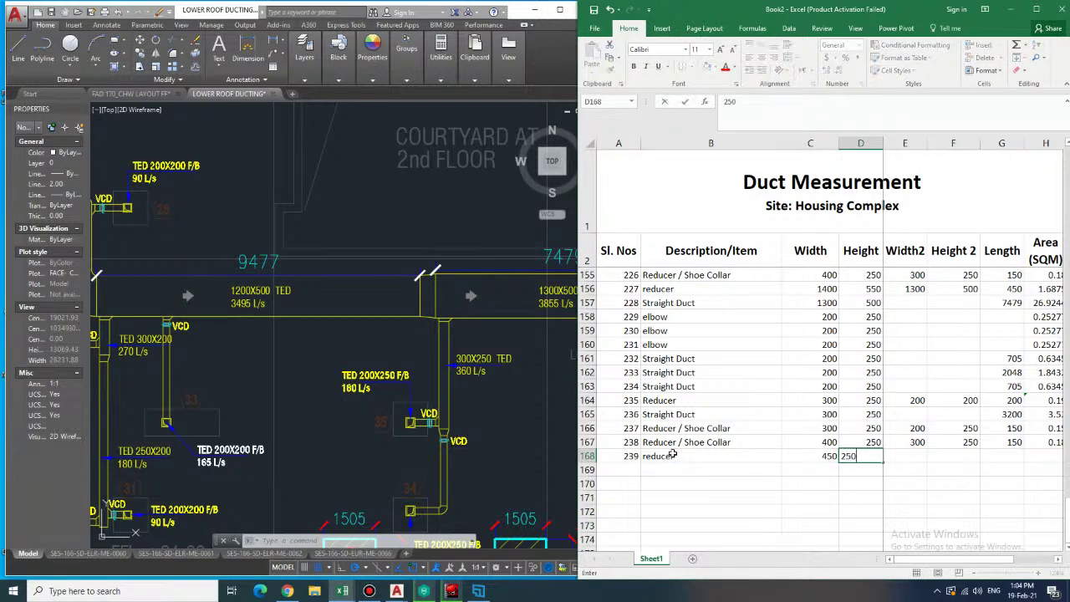
key(BackSpace)
key(BackSpace)
key(BackSpace)
key(Left)
key(BackSpace)
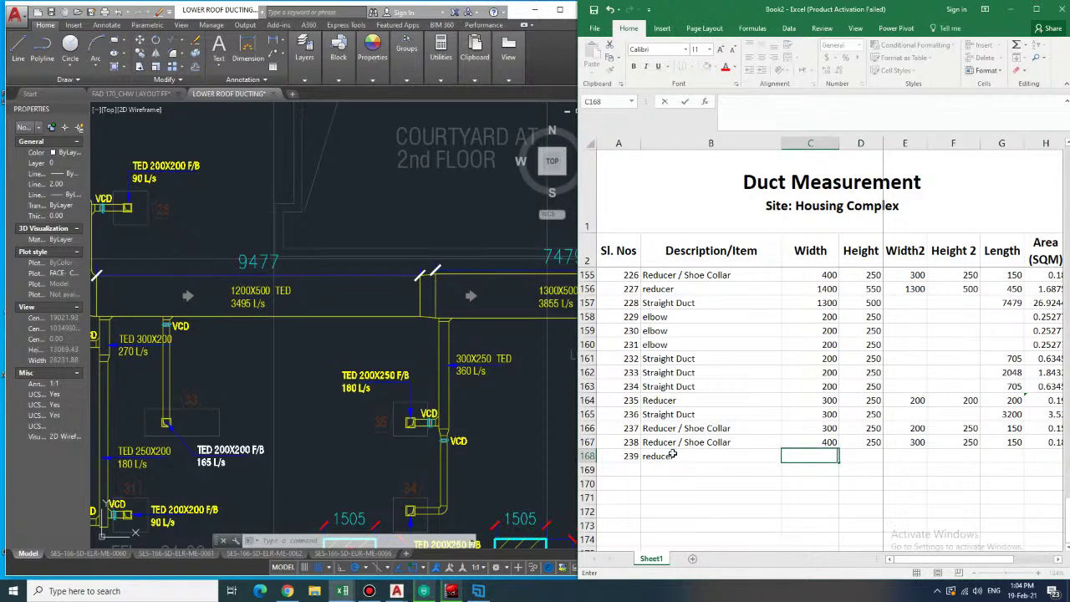
- Set the width of the item 239 reducer to 1300 and its height to 500
text(133)
key(Tab)
text(500)
key(Tab)
key(Tab)
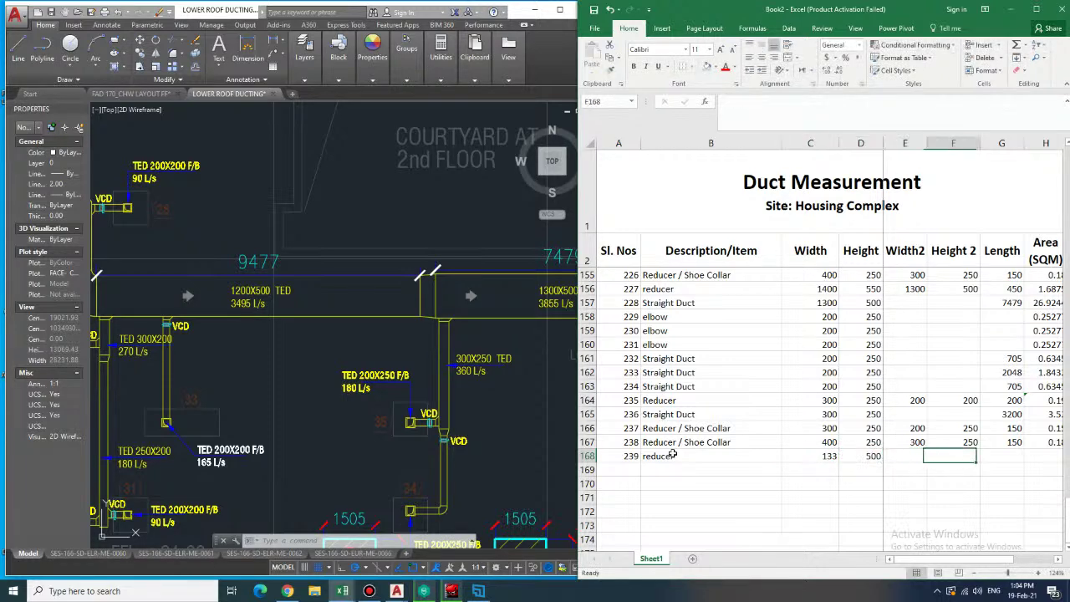
key(Left)
key(Left)
key(Left)
text(1300)
key(ctrl+Return)
key(Right)
key(Right)
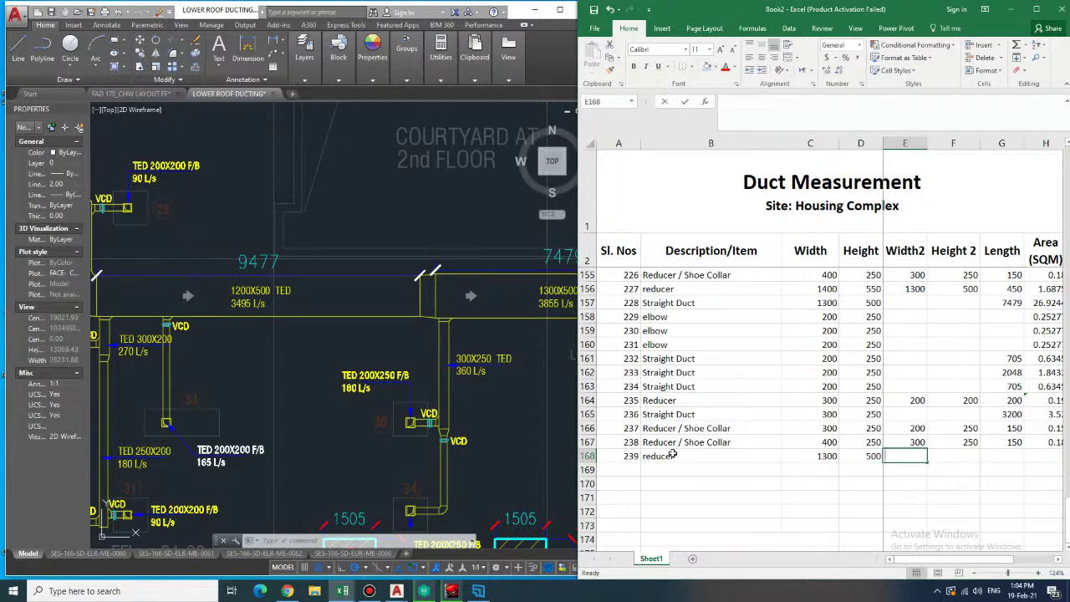
- Enter 1200 as the second width, 500 as the second height and 450 as the length of item 239
text(1200)
key(Right)
text(500)
key(Right)
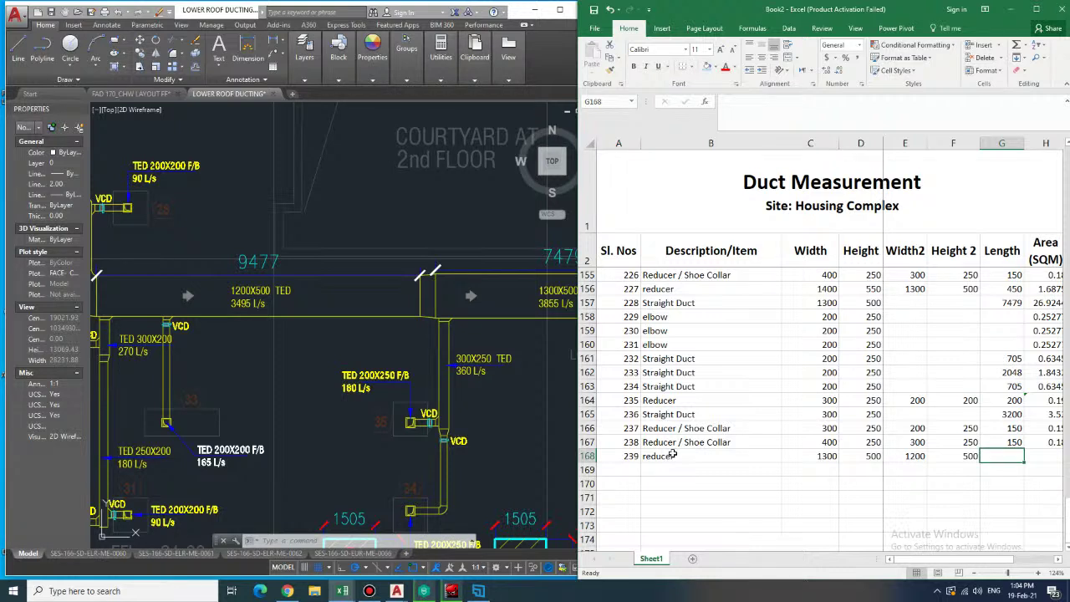
text(450)
key(Right)
- Copy the area formula of the item 235 reducer into the area cell of item 239
key(Up)
key(Up)
key(Up)
key(Up)
key(ctrl+c)
key(Down)
key(Down)
key(Down)
key(Down)
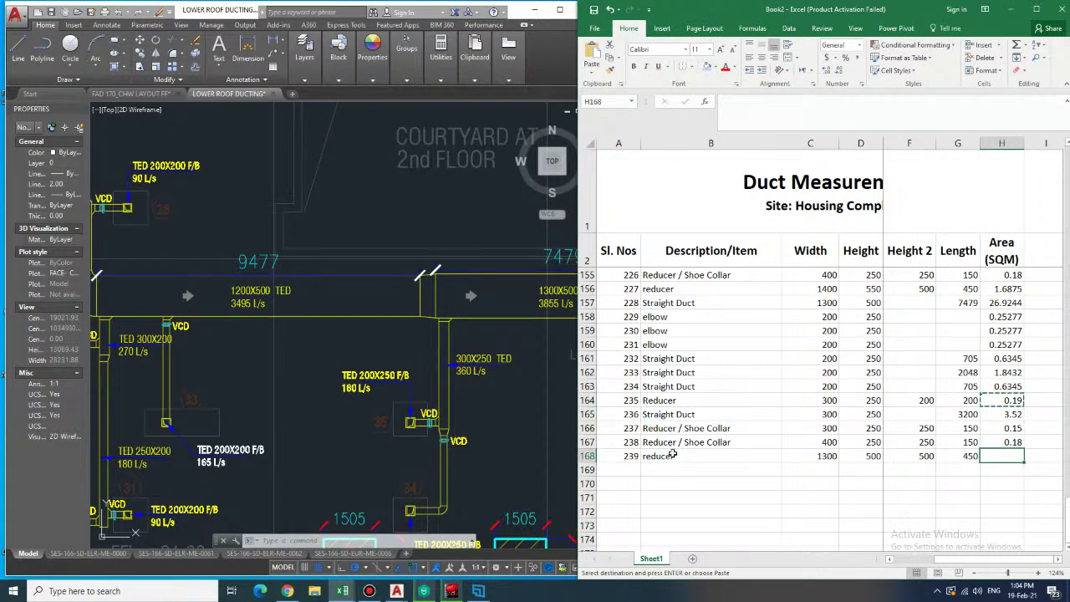
key(ctrl+v)
- Add serial number 240 with the description Straight Duct below item 239
key(Down)
key(Left)
key(Left)
key(Left)
key(Left)
key(Left)
key(Left)
key(Left)
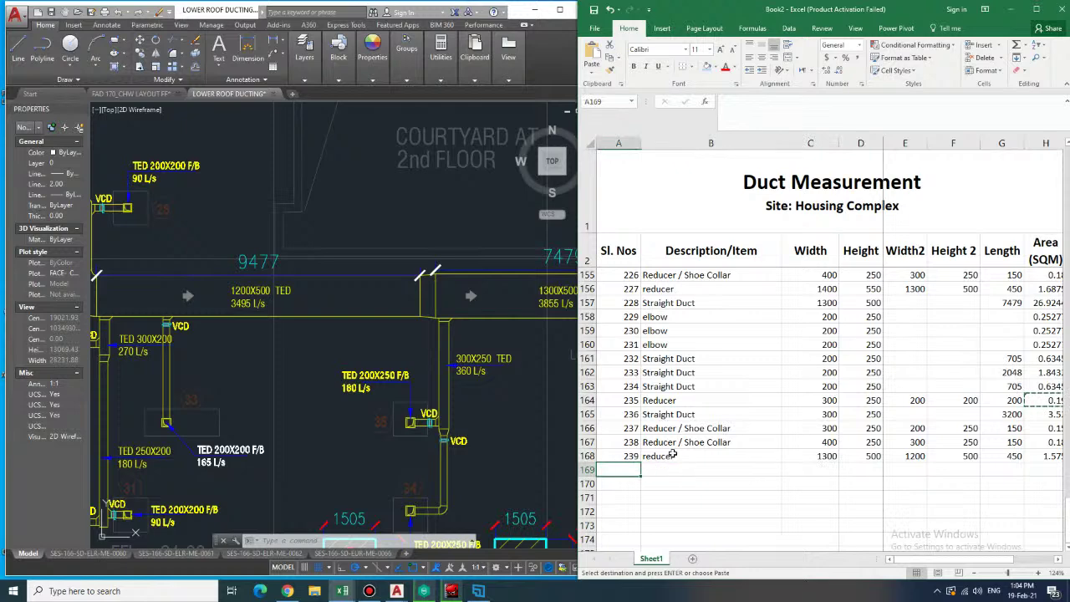
text(240)
key(Tab)
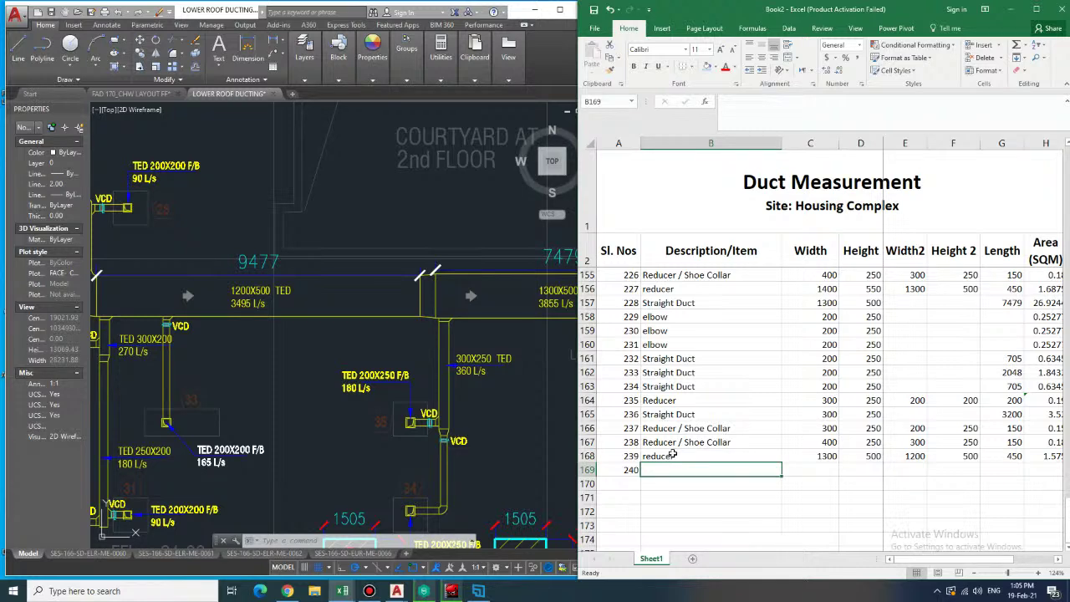
text(Straight Duct)
key(Tab)
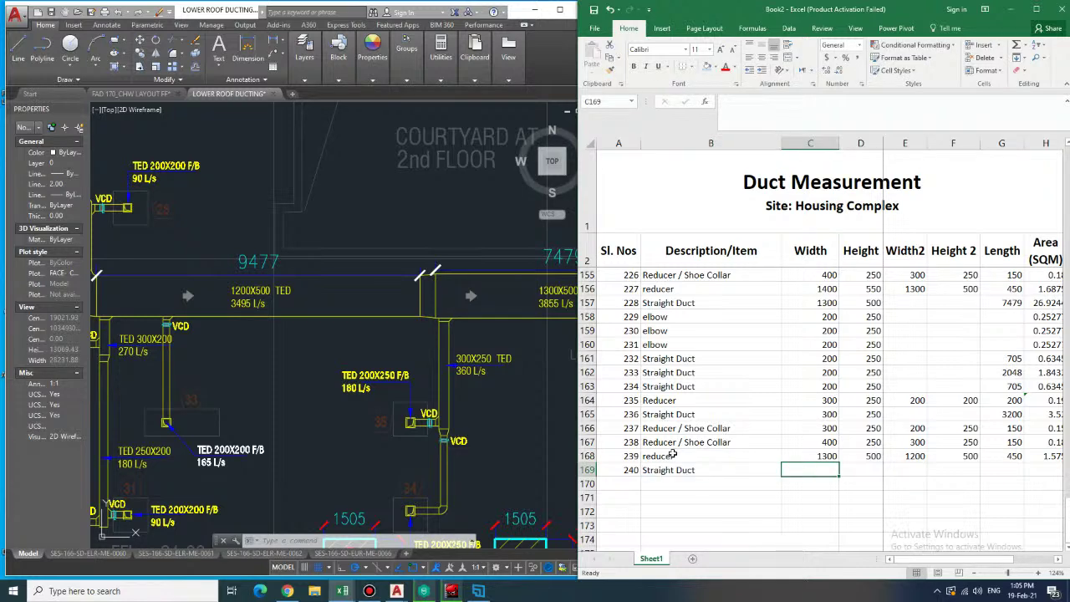
- Enter width 1200, height 500 and length 9477 for the item 240 straight duct
text(1200)
key(Tab)
text(500)
key(Tab)
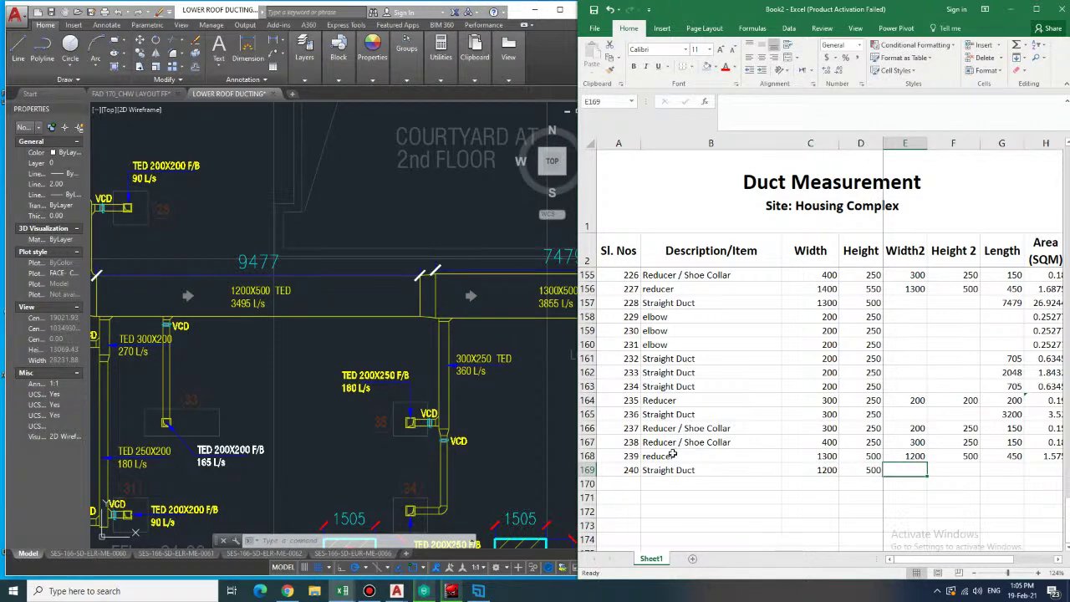
key(Tab)
key(Tab)
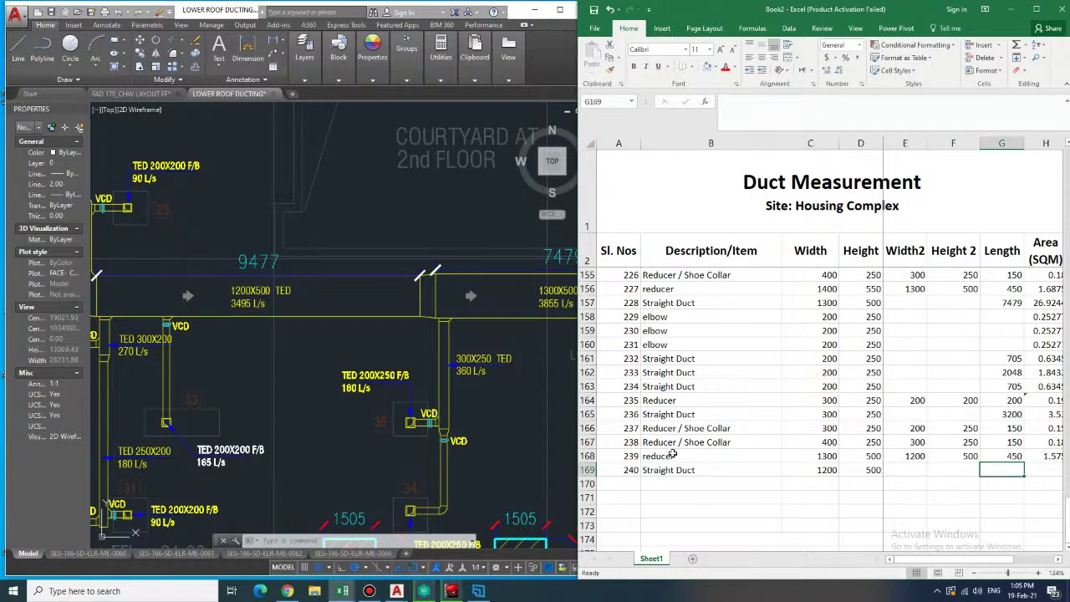
text(9477)
key(Tab)
- Copy the area formula of the item 236 straight duct into the area cell of item 240
key(Up)
key(Up)
key(Up)
key(Up)
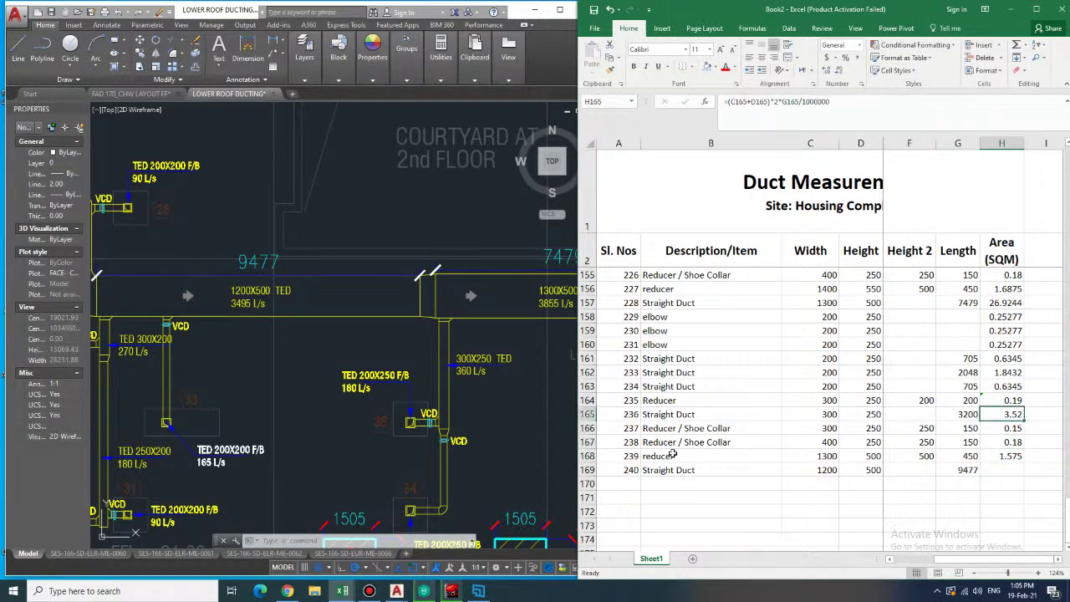
key(ctrl+c)
key(Down)
key(Down)
key(Down)
key(Down)
key(ctrl+v)
- Enter serial number 241 in the row below item 240
key(Down)
key(Left)
key(Left)
key(Left)
key(Left)
key(Left)
key(Left)
key(Left)
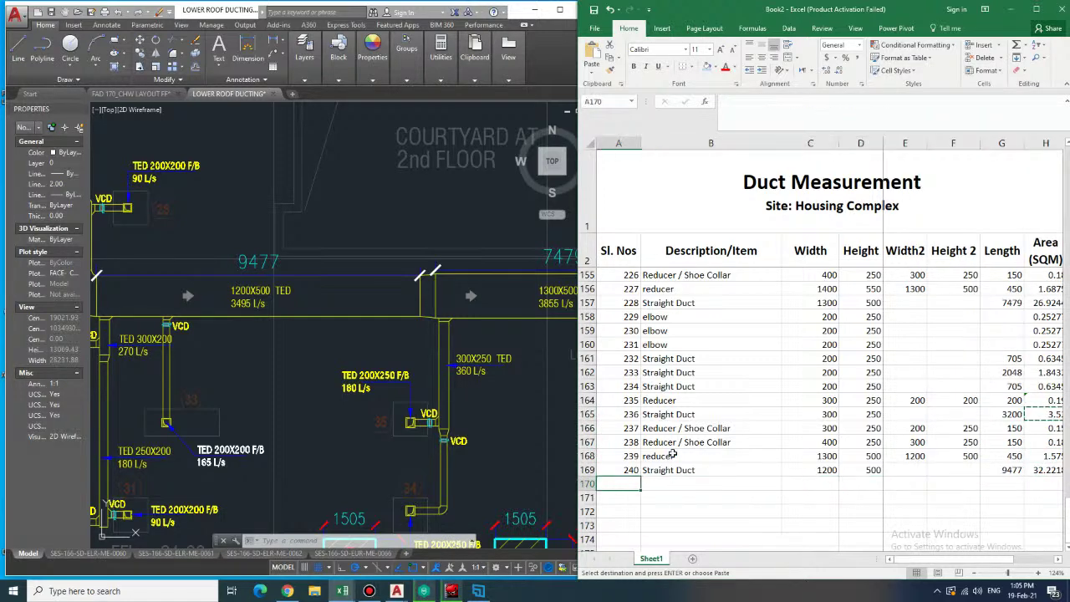
text(241)
key(Tab)
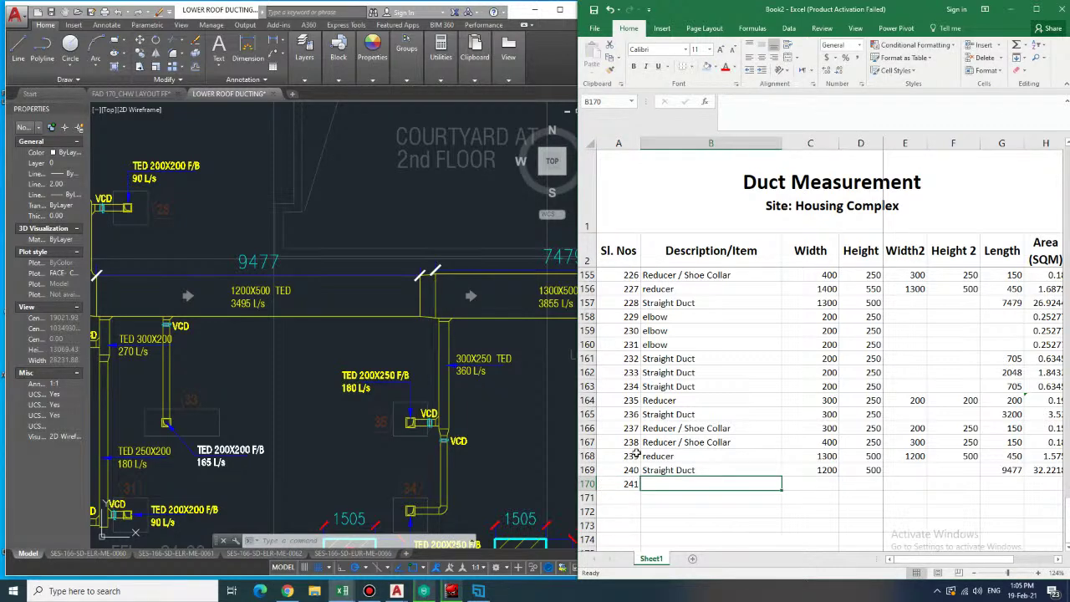
- Switch to the AutoCAD drawing and dimension the vertical branch from the 1200X500 duct down to outlet 33
mouse_move(229, 337)
middle_down()
mouse_move(322, 302)
mouse_move(396, 317)
middle_up()
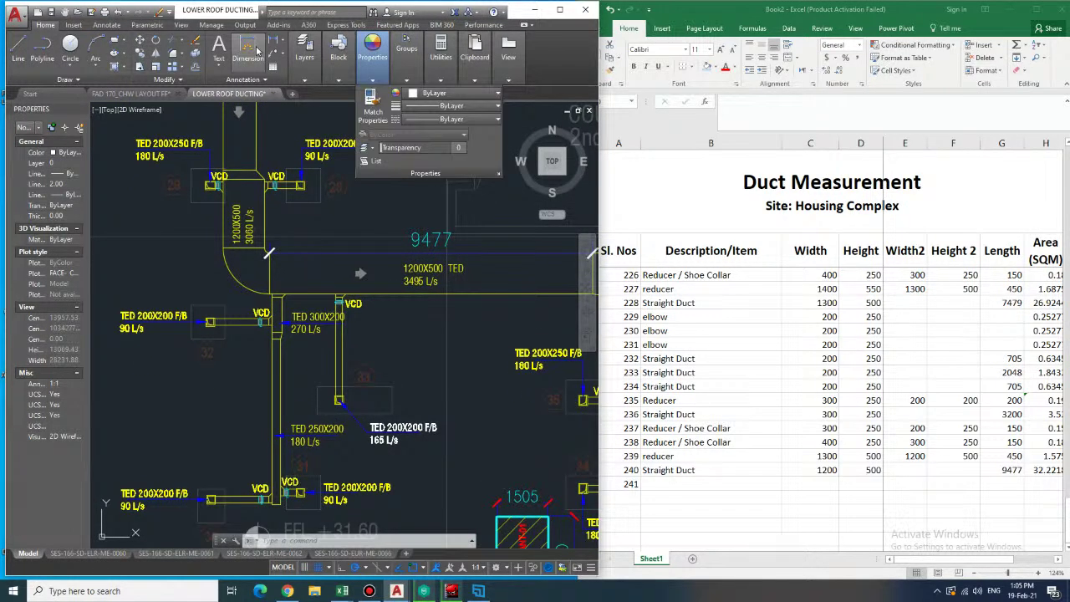
click(257, 51)
click(335, 361)
click(323, 359)
middle_drag(371, 346, 385, 269)
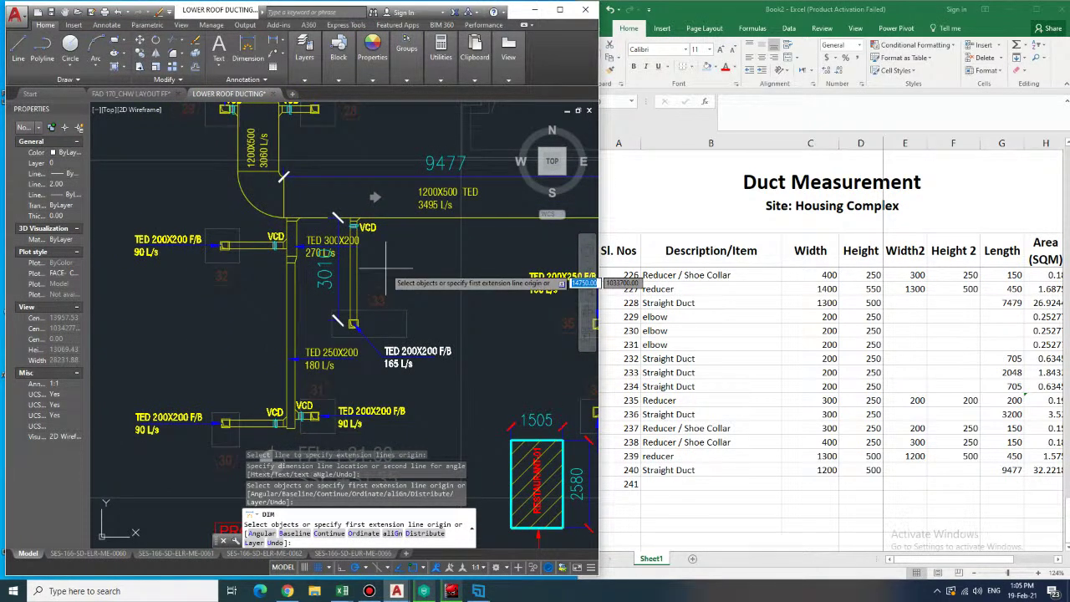
- Dimension the horizontal 200X200 branches to outlets 30 and 31 at the lower end of the 250X200 duct
middle_drag(249, 429, 254, 402)
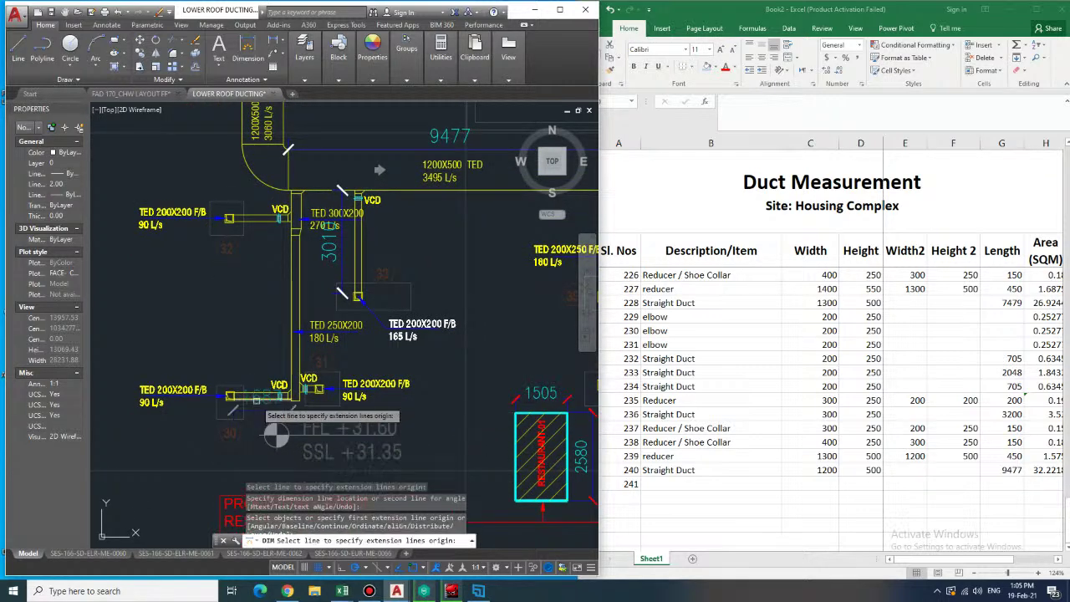
click(257, 399)
click(254, 375)
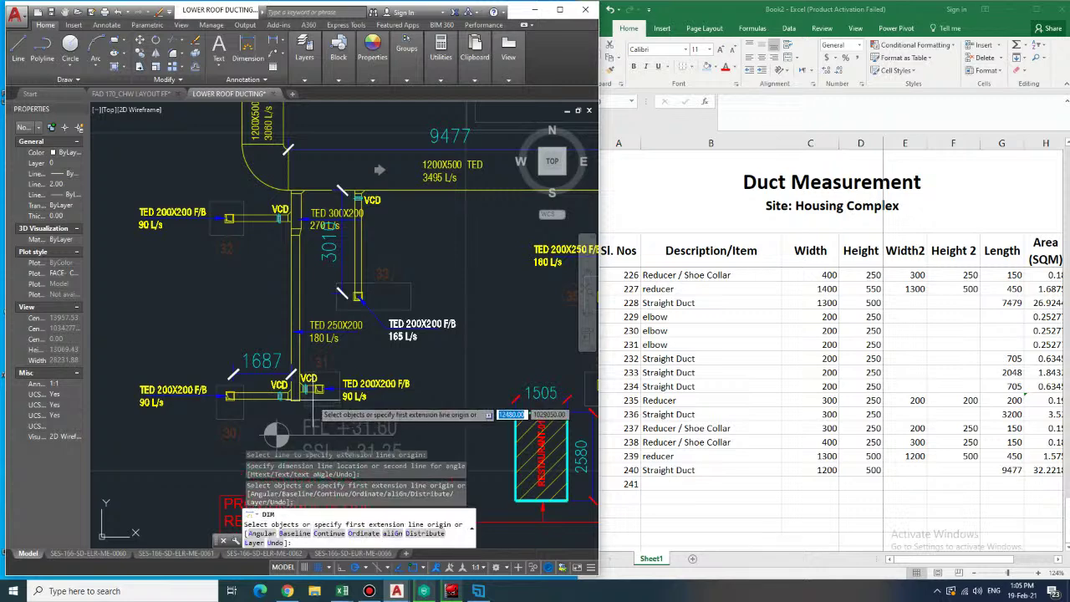
scroll(313, 400, up, 2)
key(Return)
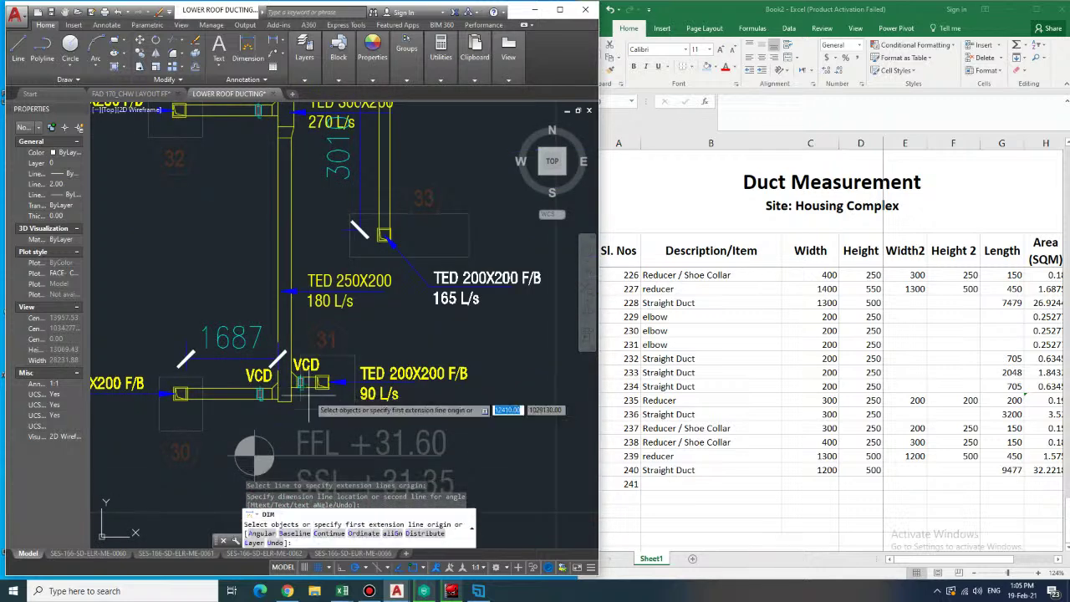
click(310, 387)
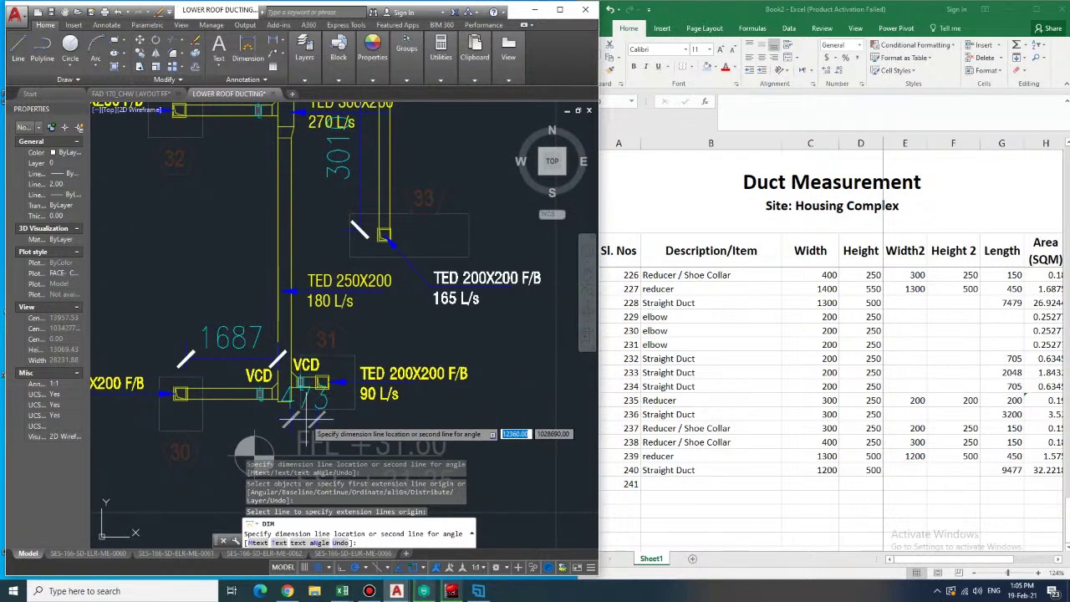
click(307, 423)
middle_drag(357, 343, 371, 352)
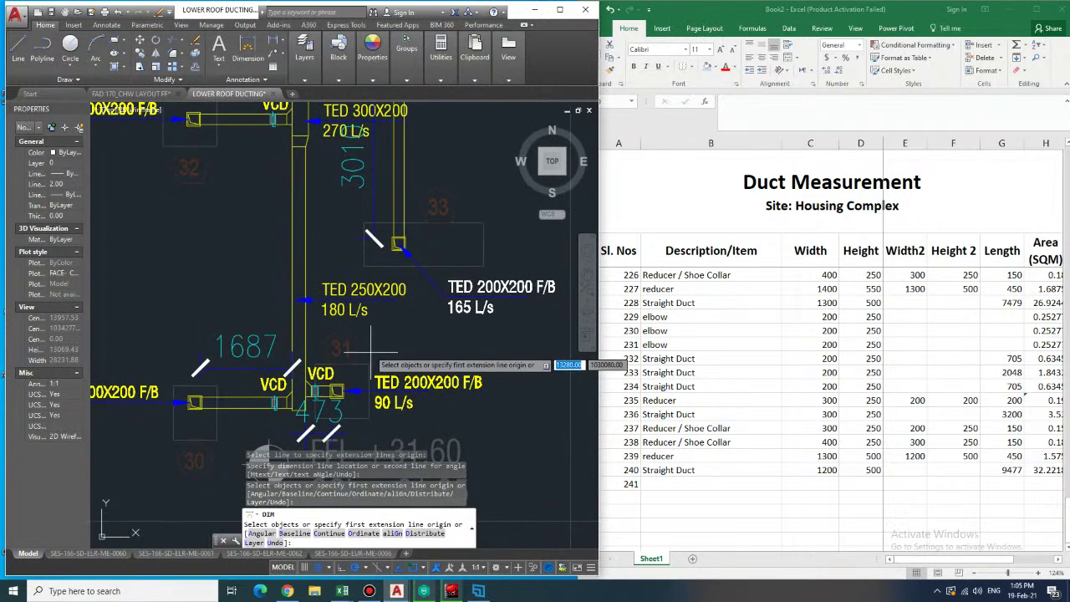
- Dimension the length of the vertical 250X200 duct, placing the dimension on its outlet 30 and 32 side
click(292, 277)
click(181, 291)
middle_drag(270, 255, 269, 292)
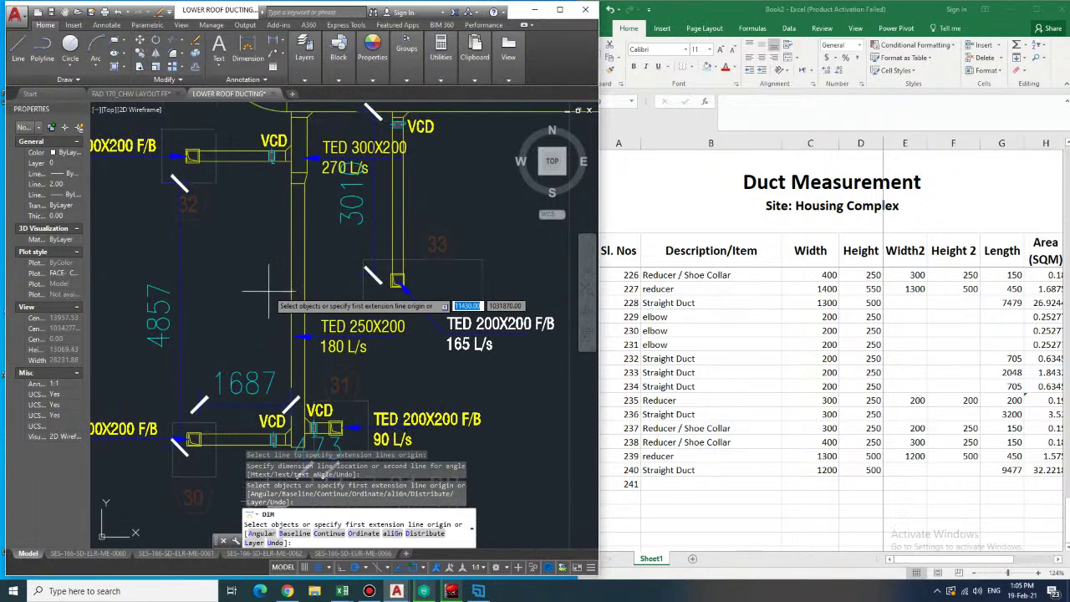
- Dimension the 200X200 branch to outlet 32 and the short vertical 300X200 duct below the 1200X500 run
scroll(271, 294, down, 2)
click(267, 249)
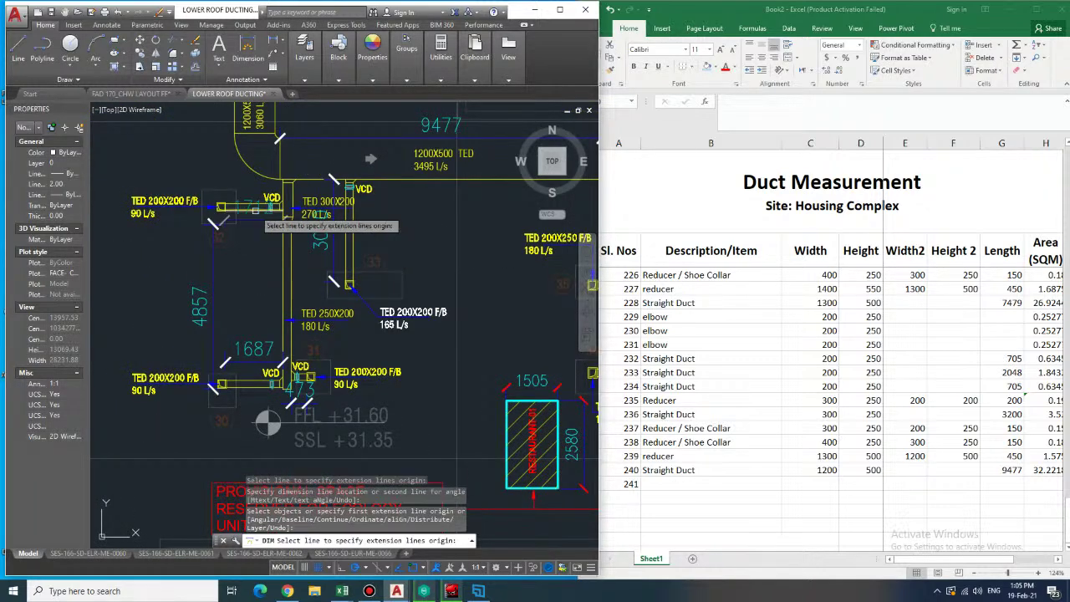
click(253, 240)
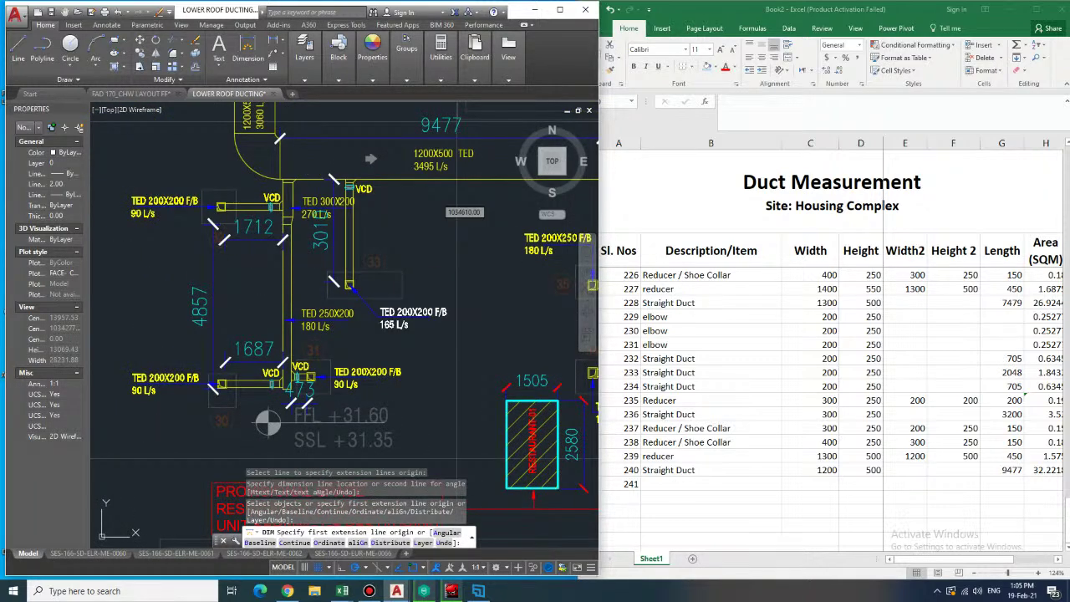
click(282, 187)
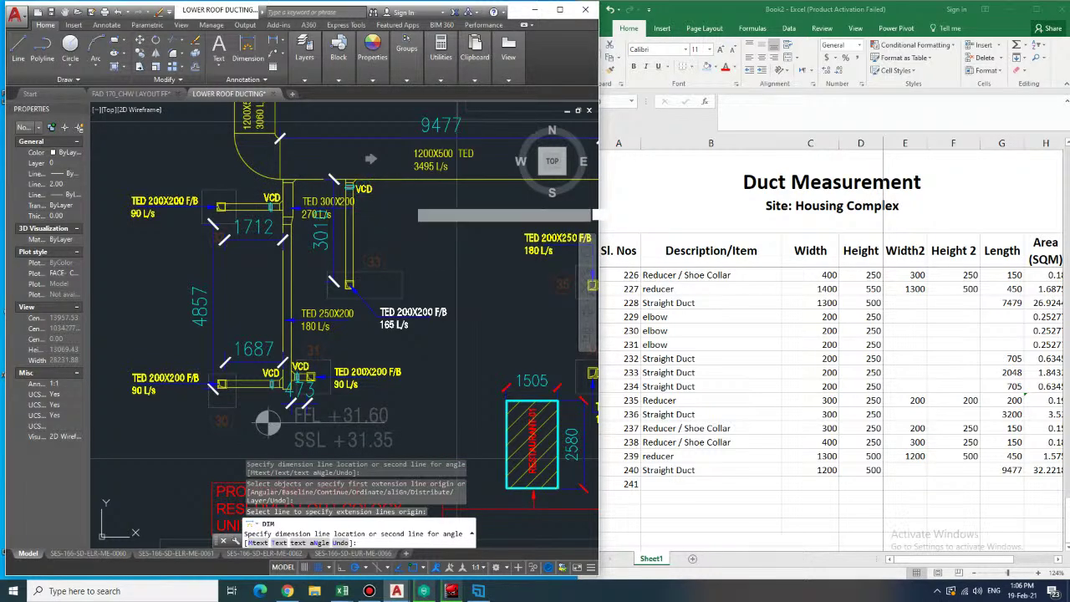
click(409, 199)
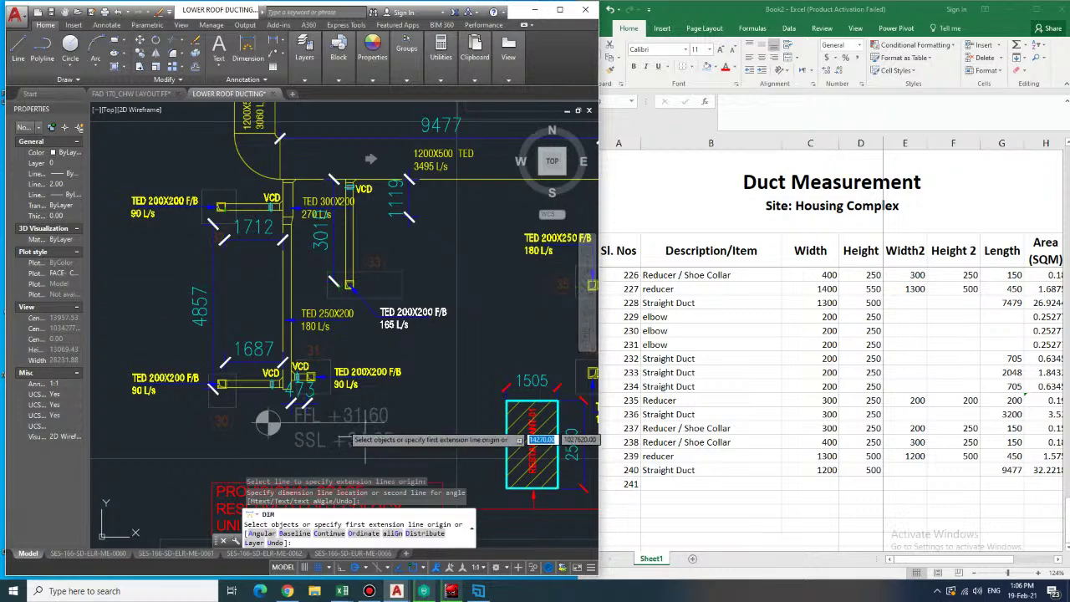
- Switch to the Excel Duct Measurement sheet and enter item 241 as an Elbow with width 200 and height 200
click(710, 484)
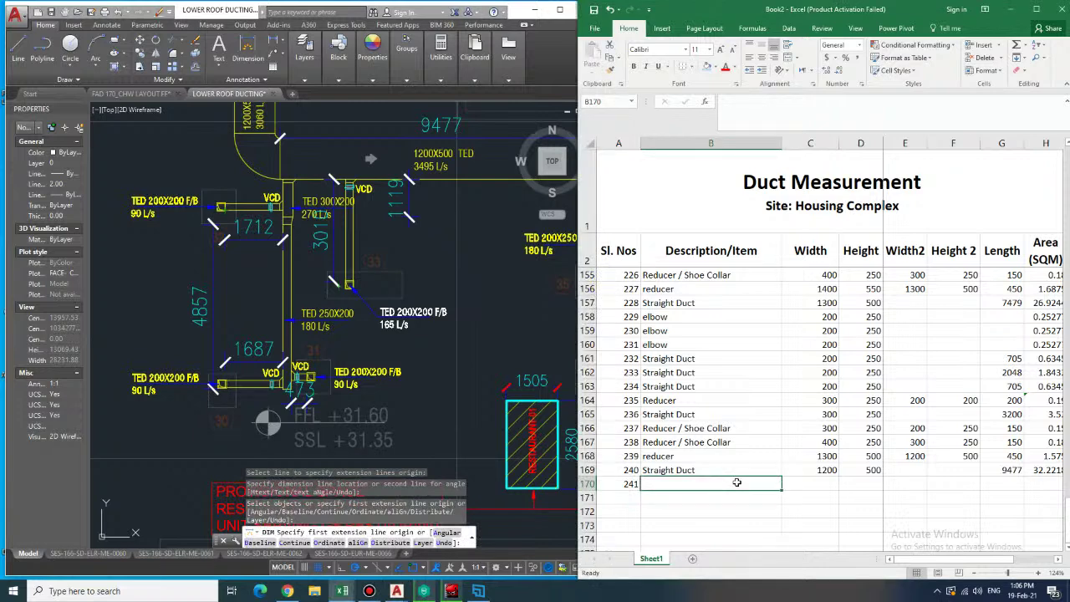
text(Elbow)
key(Tab)
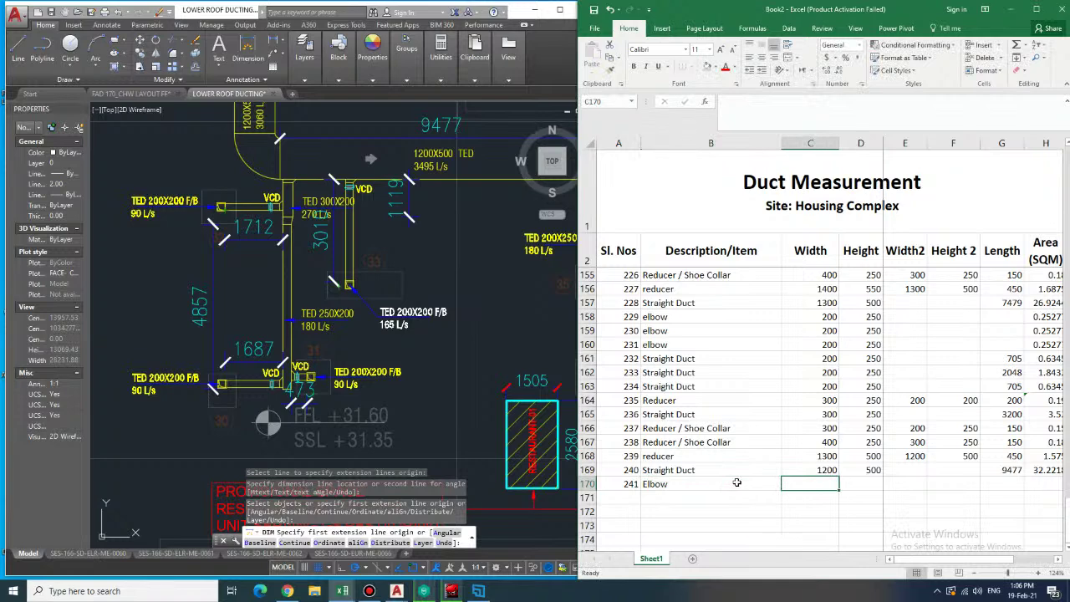
text(200)
key(Tab)
text(200)
key(Return)
- Add item 242 on the following row as an elbow with width 200 and height 200
key(Left)
key(Left)
text(242)
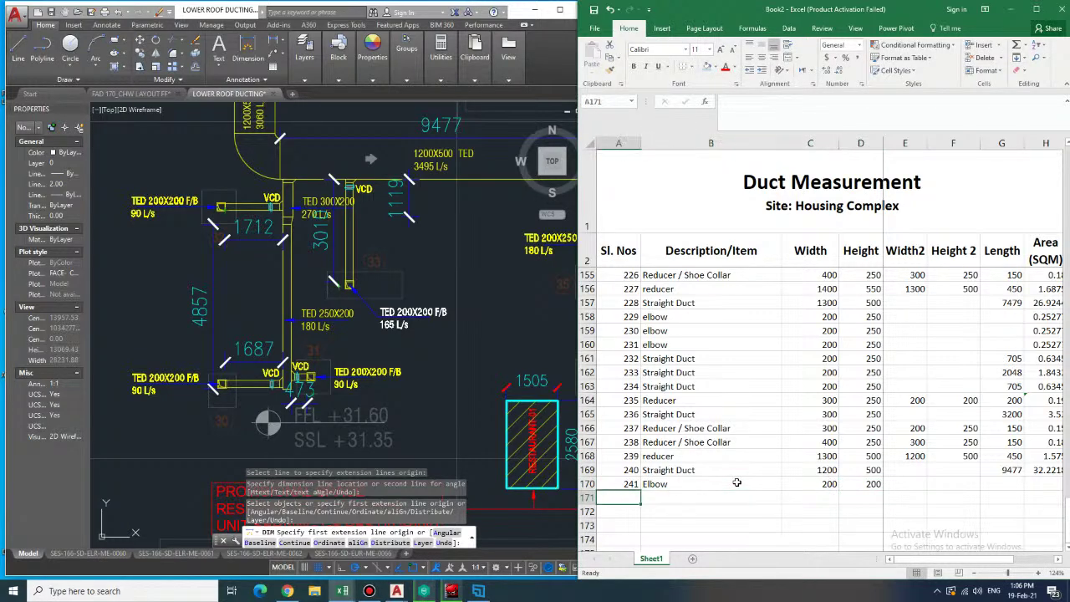
key(Tab)
text(elbow)
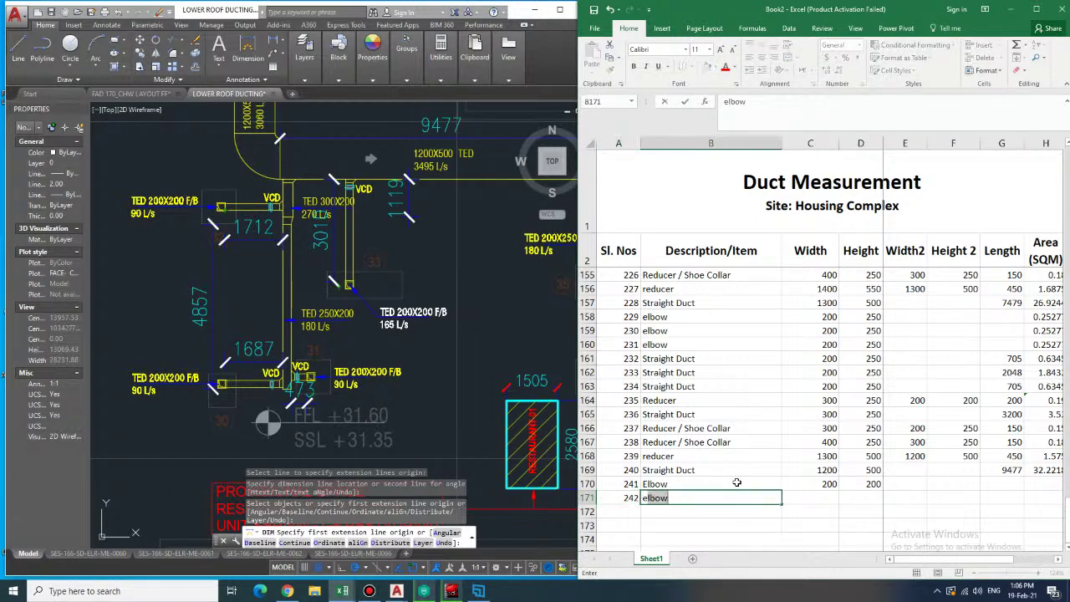
key(Tab)
text(200)
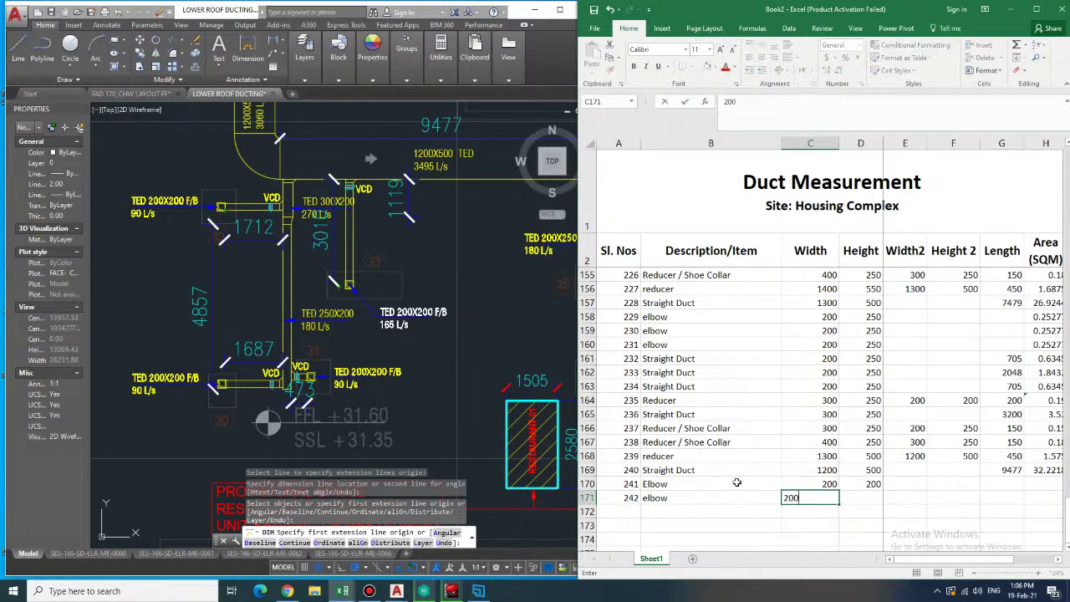
key(Tab)
text(200)
key(Return)
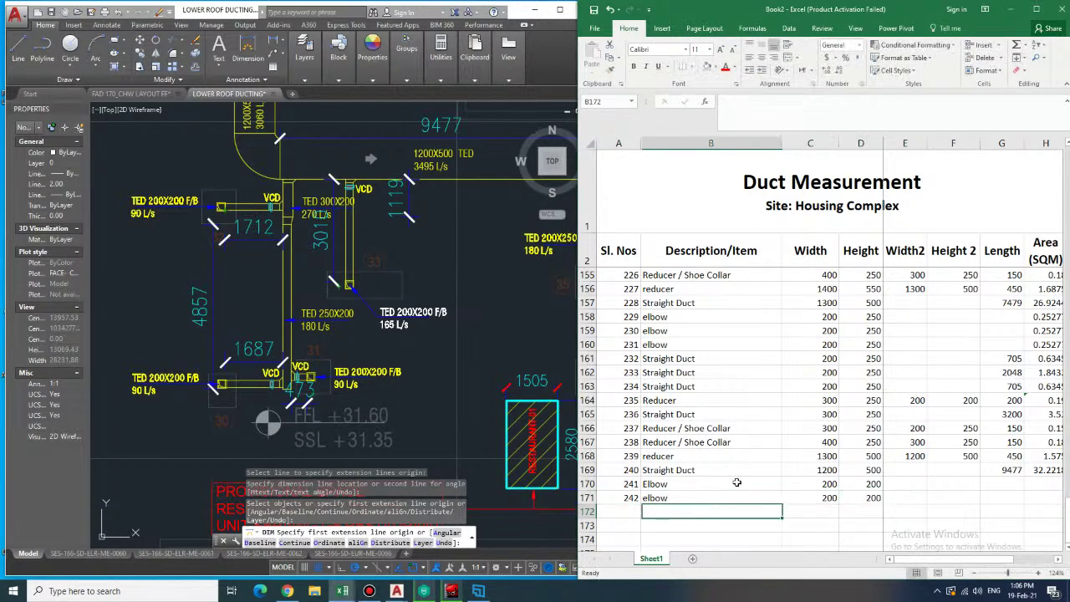
- Add item 243 below it as an elbow with width 200 and height 200
text(243)
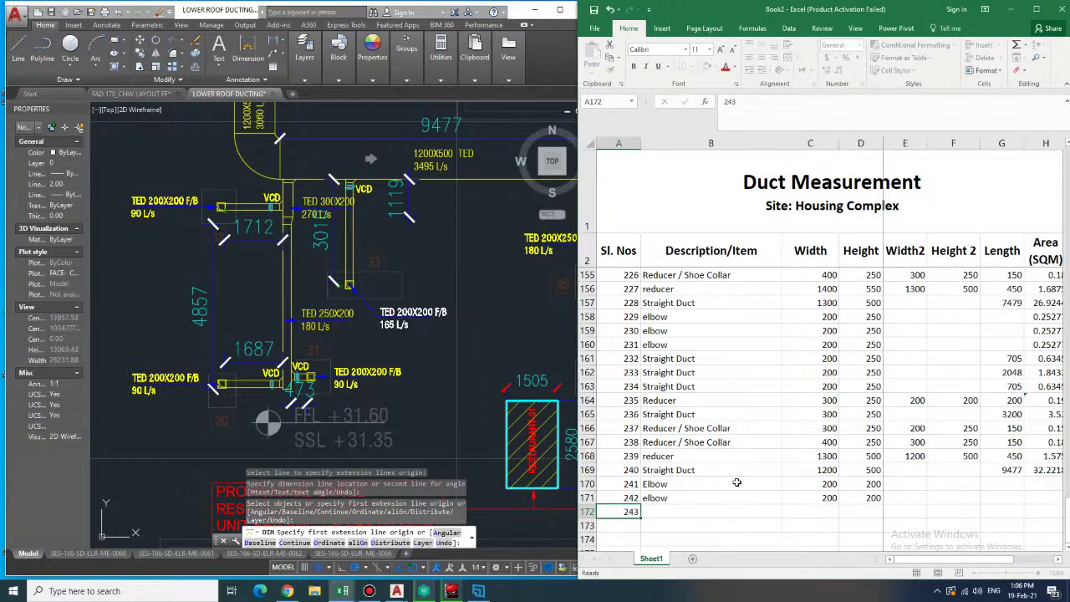
key(Tab)
text(elbow)
key(Tab)
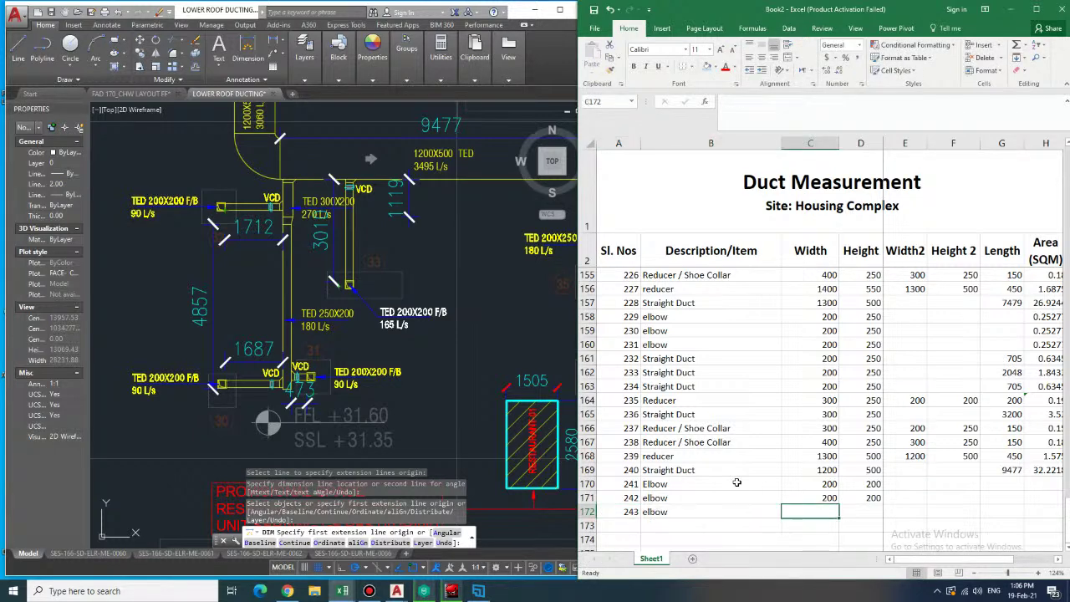
text(200)
key(Tab)
text(200)
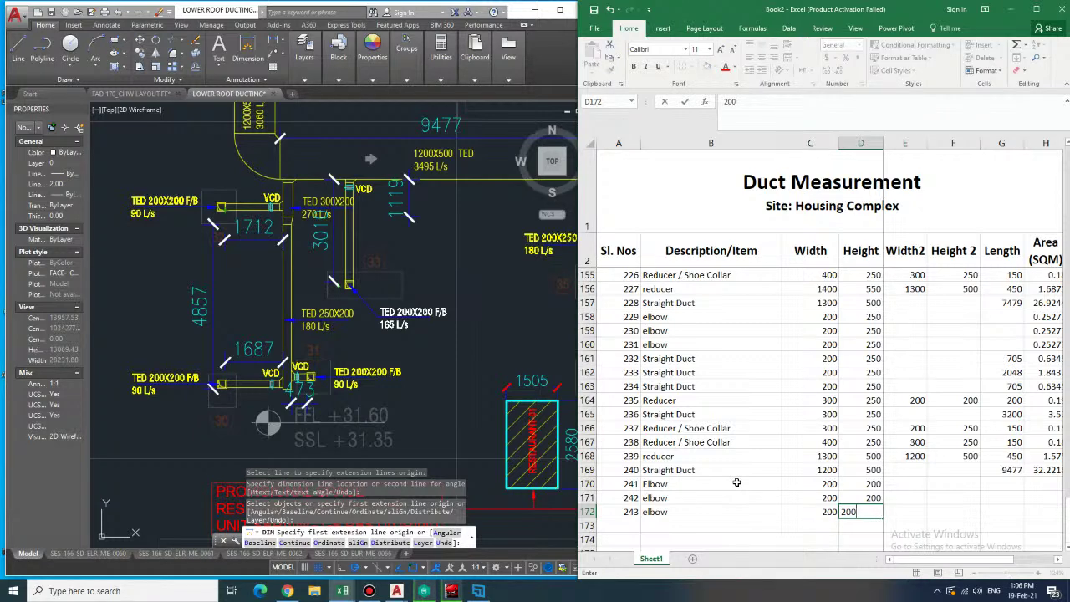
- Finish the item 243 entry and add item 244 as an elbow with width 200 and height 200
key(Return)
key(Left)
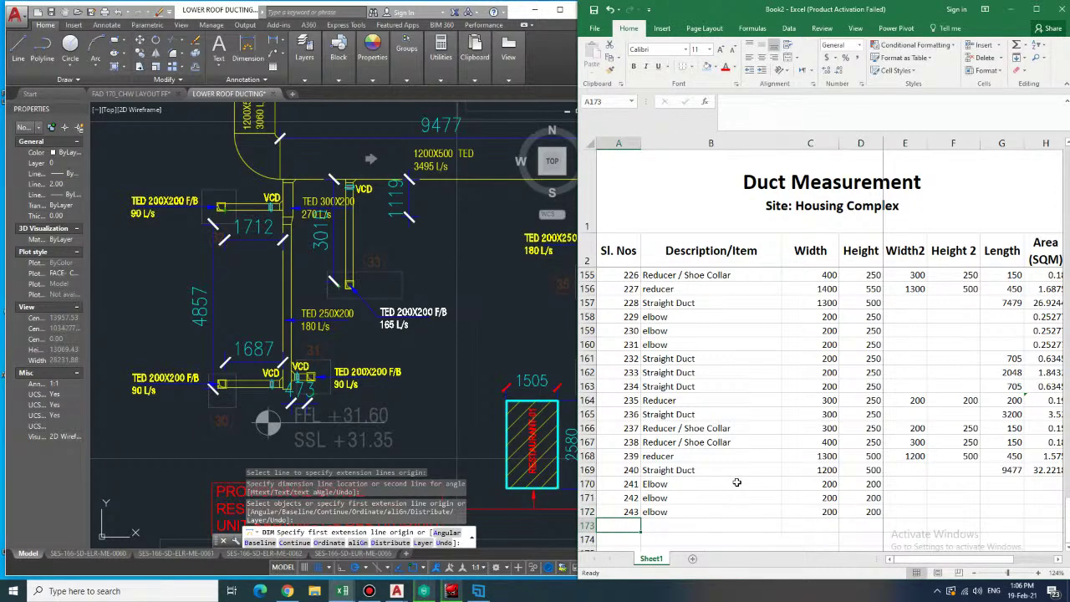
text(244)
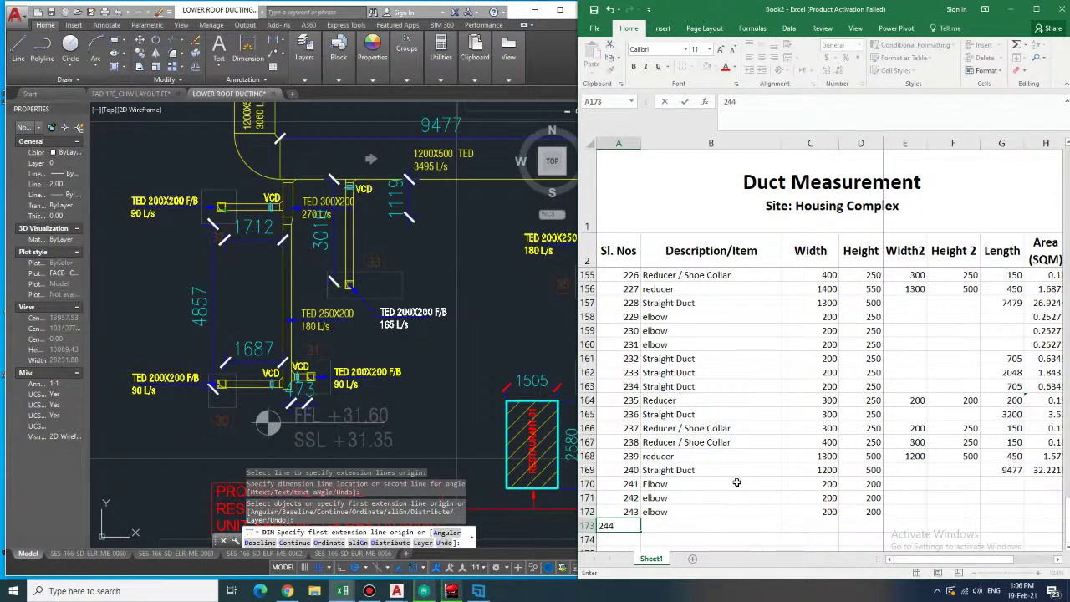
key(Return)
key(Right)
text(elbow)
key(Up)
text(elbow)
key(Right)
key(Right)
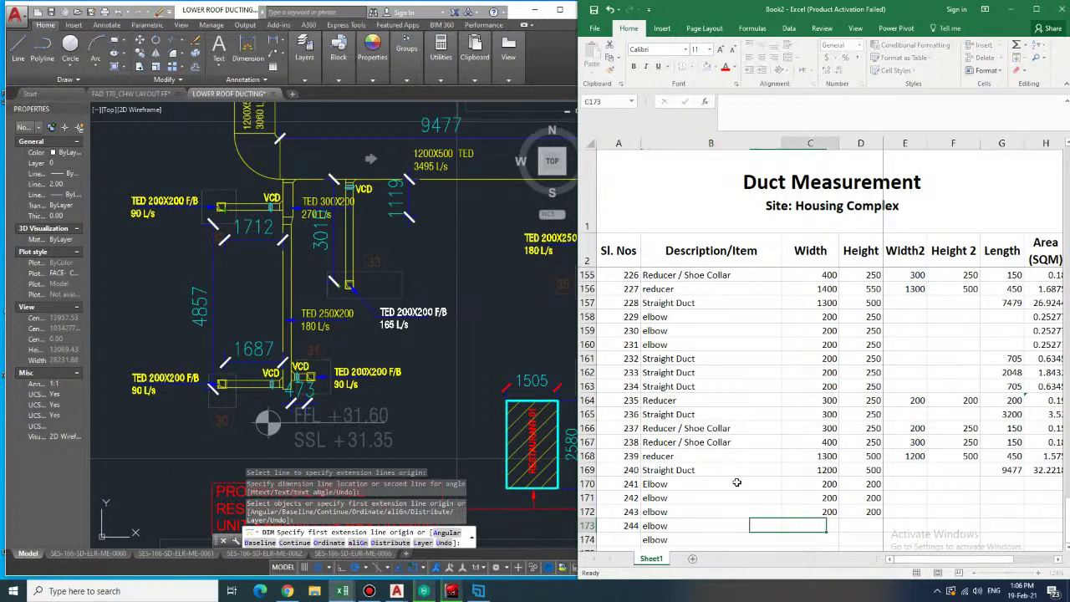
text(200)
key(Right)
text(200)
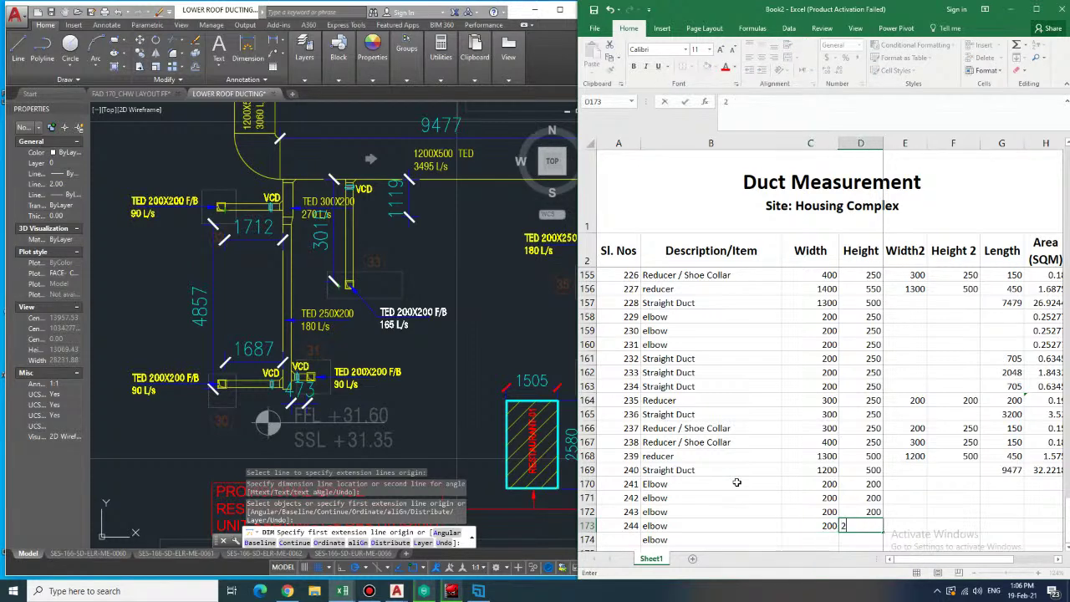
- Copy the area formula from the item 231 elbow into the area cells of elbows 241 to 244
key(Right)
key(Up)
key(Up)
key(Up)
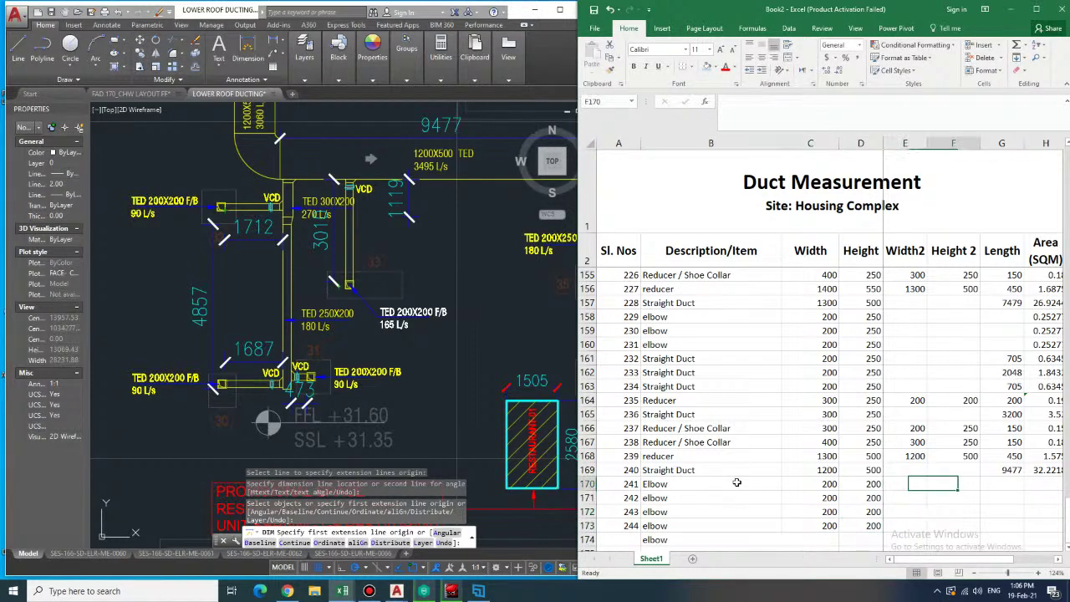
key(Right)
key(Right)
key(Right)
key(Up)
key(Up)
key(Up)
key(Up)
key(Up)
key(Up)
key(Up)
key(Up)
key(Up)
key(Up)
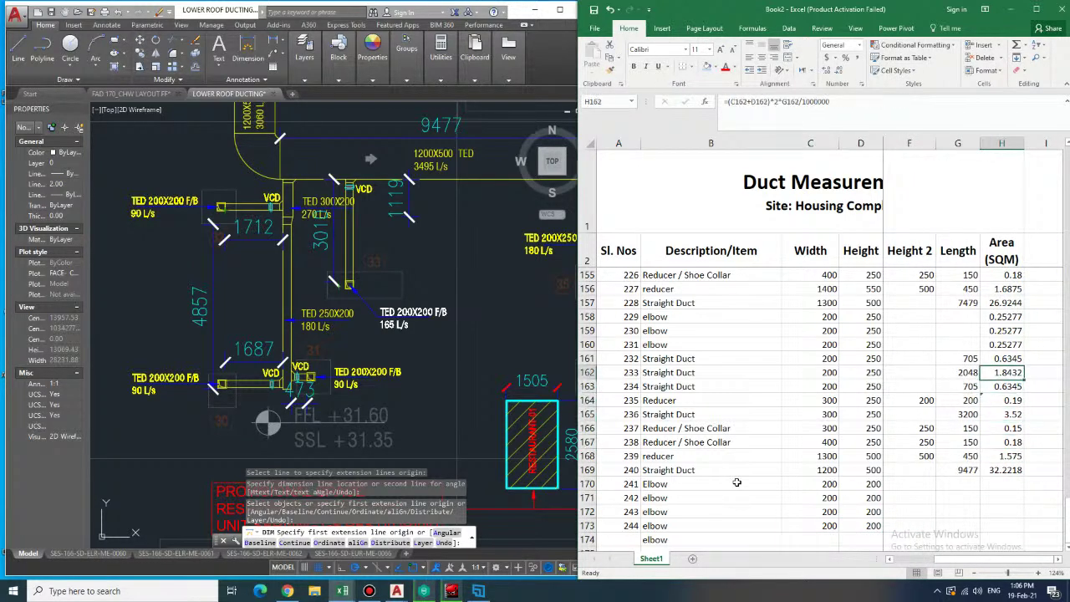
key(ctrl+c)
key(Down)
key(Down)
key(Down)
key(Down)
key(Down)
key(Down)
key(Down)
key(Down)
key(Down)
key(Down)
key(ctrl+v)
key(Down)
key(ctrl+v)
key(Down)
key(ctrl+v)
key(Down)
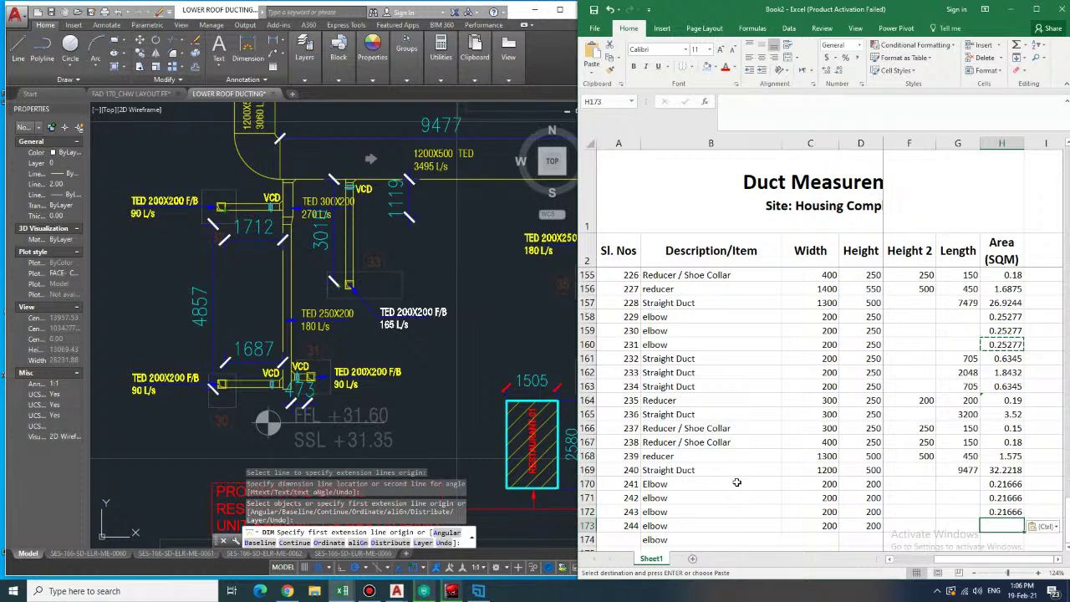
key(ctrl+v)
key(Down)
- Add item 245 as a Straight Duct with width 200, height 200 and length 3010
key(Down)
key(Left)
key(Left)
key(Left)
key(Left)
key(Left)
key(Left)
key(Left)
key(Up)
text(245)
key(Tab)
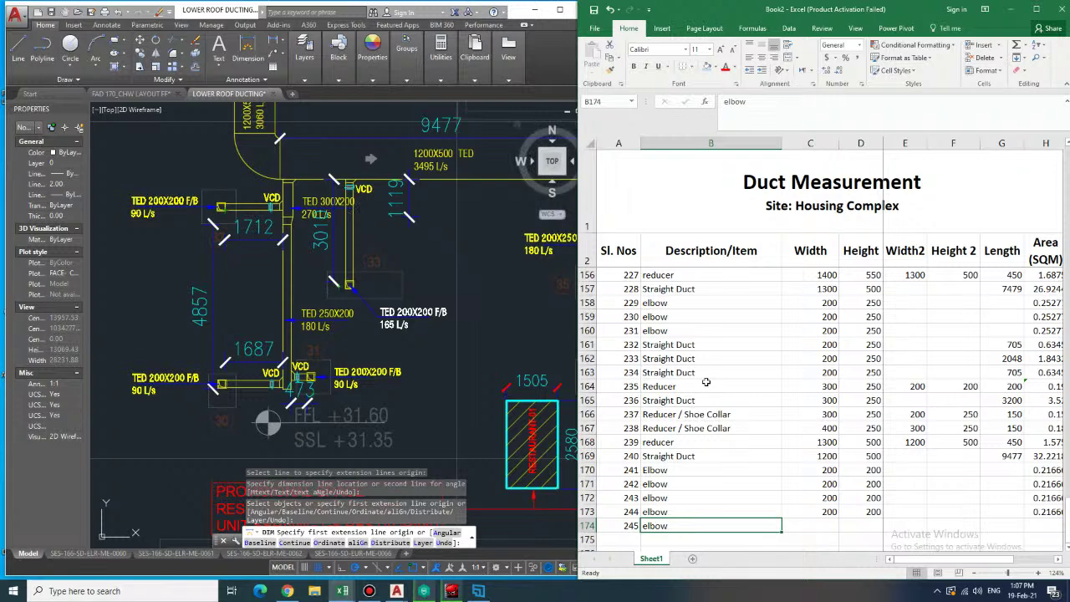
text(Straight Duct)
key(Tab)
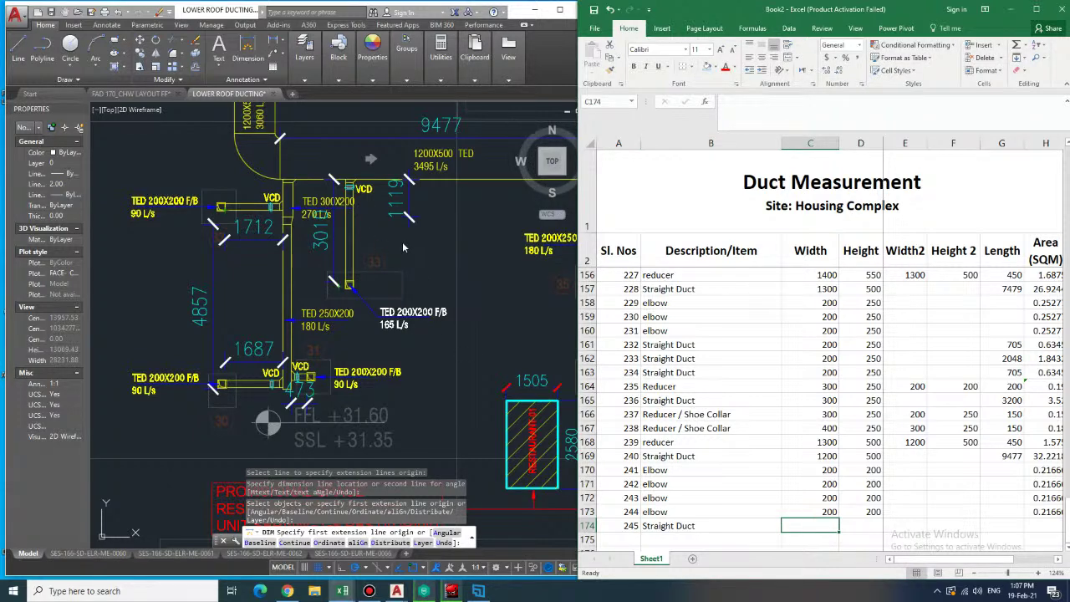
text(200)
key(Tab)
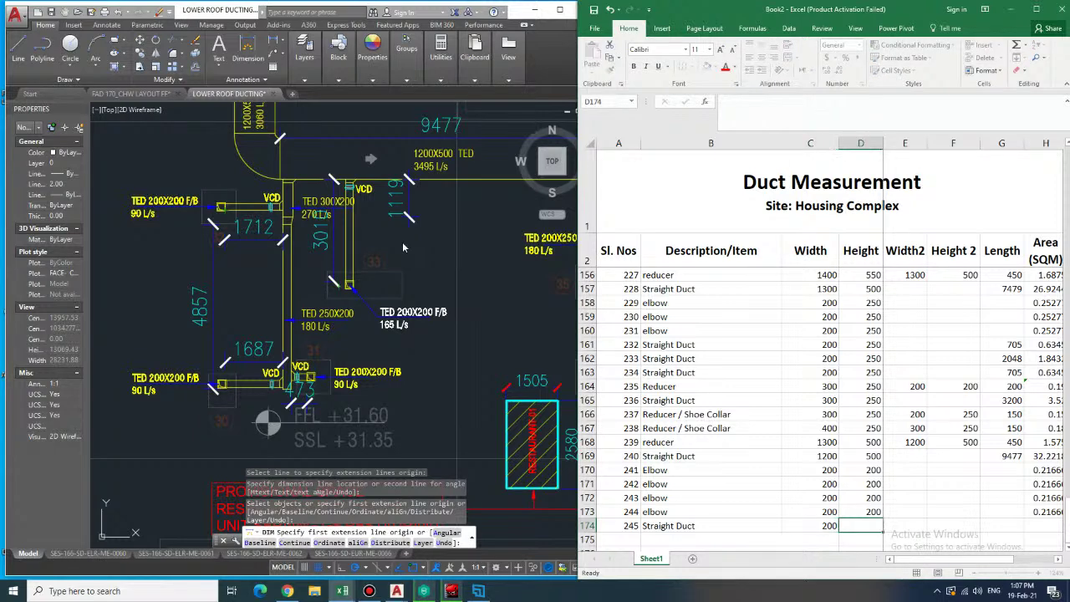
text(200)
key(Tab)
key(Tab)
key(Tab)
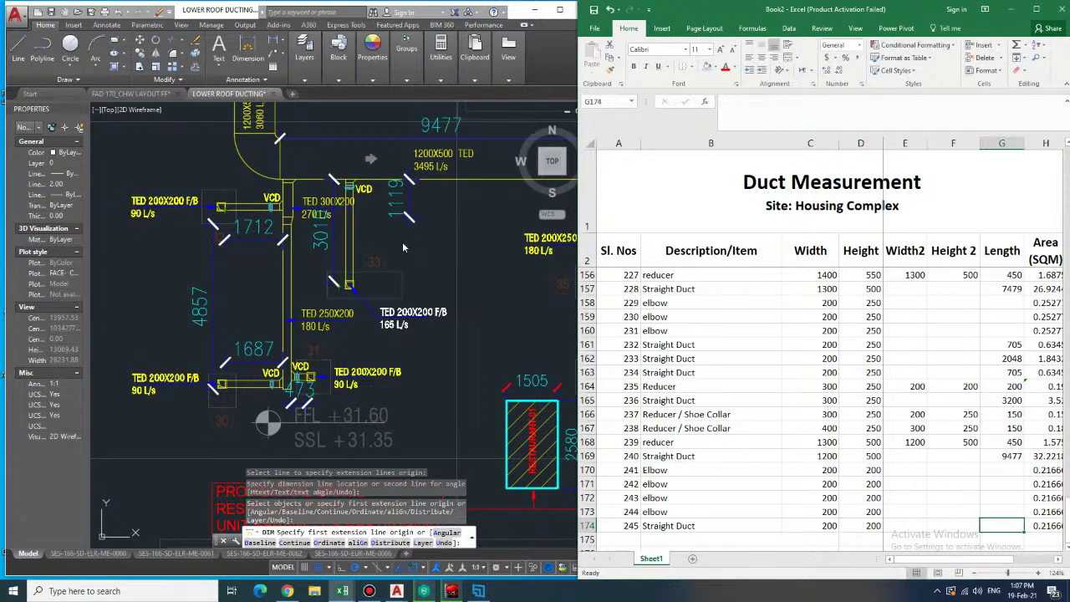
text(3010)
key(Tab)
- Copy the area formula from the item 234 straight duct into the area cell of item 245
key(Up)
key(Up)
key(Up)
key(Up)
key(Down)
key(Down)
key(Down)
key(Down)
key(Left)
key(Right)
key(Up)
key(Up)
key(Up)
key(Up)
key(Up)
key(Up)
key(Up)
key(Up)
key(Up)
key(Up)
key(Up)
key(Down)
key(Down)
key(Up)
key(Up)
key(Down)
key(Down)
key(Down)
key(Down)
key(Down)
key(Down)
key(Down)
key(Down)
key(Down)
key(Down)
key(Down)
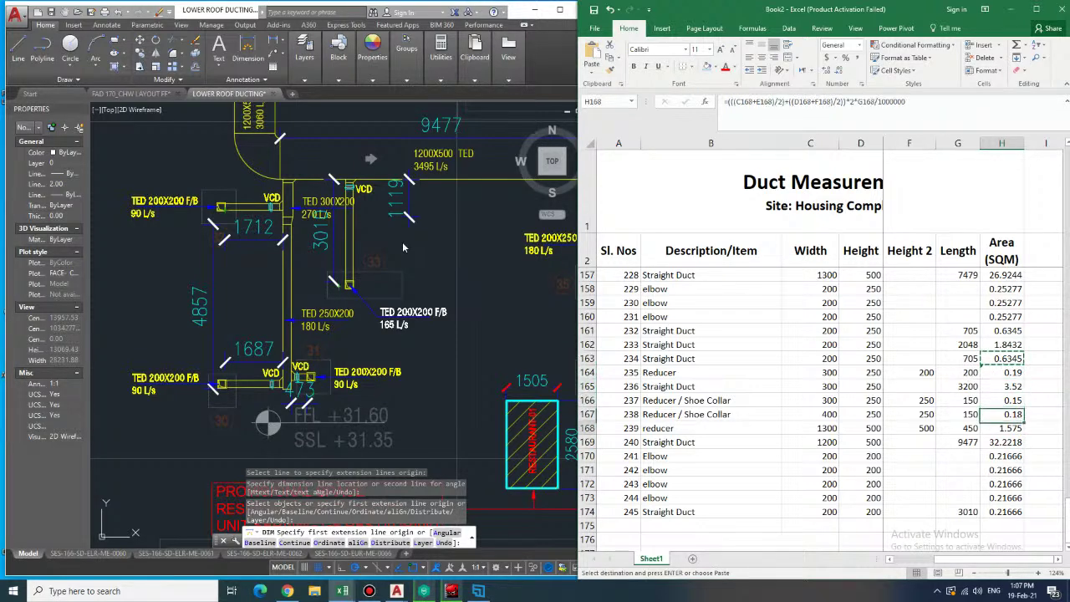
key(ctrl+v)
key(Down)
- Add item 246 as a Straight Duct with width 200, height 200 and length 473
key(Left)
key(Left)
key(Left)
key(Left)
key(Left)
key(Left)
key(Left)
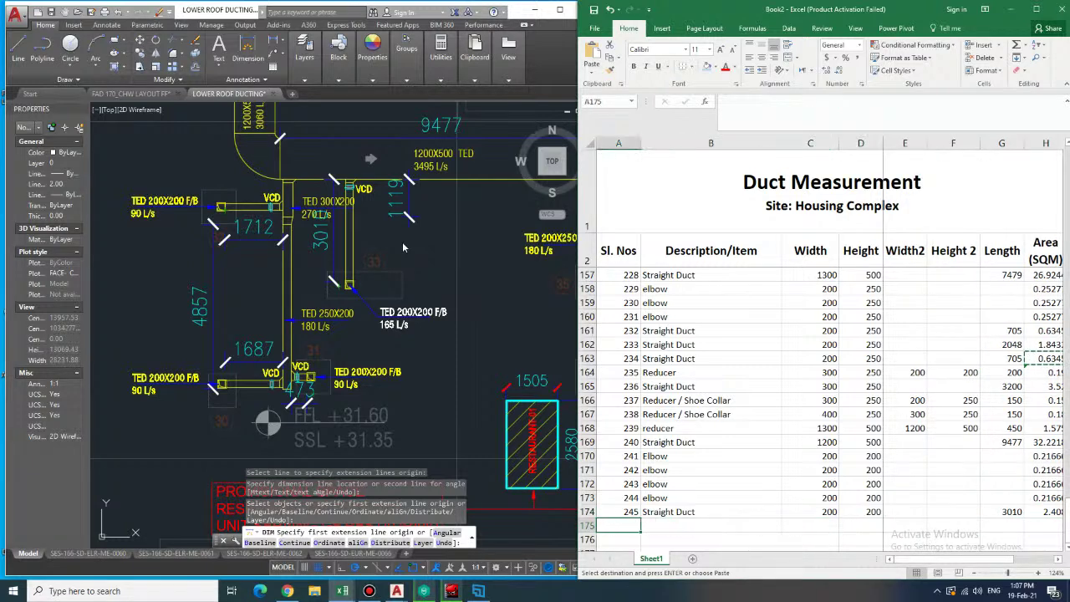
text(245)
text(6)
key(Tab)
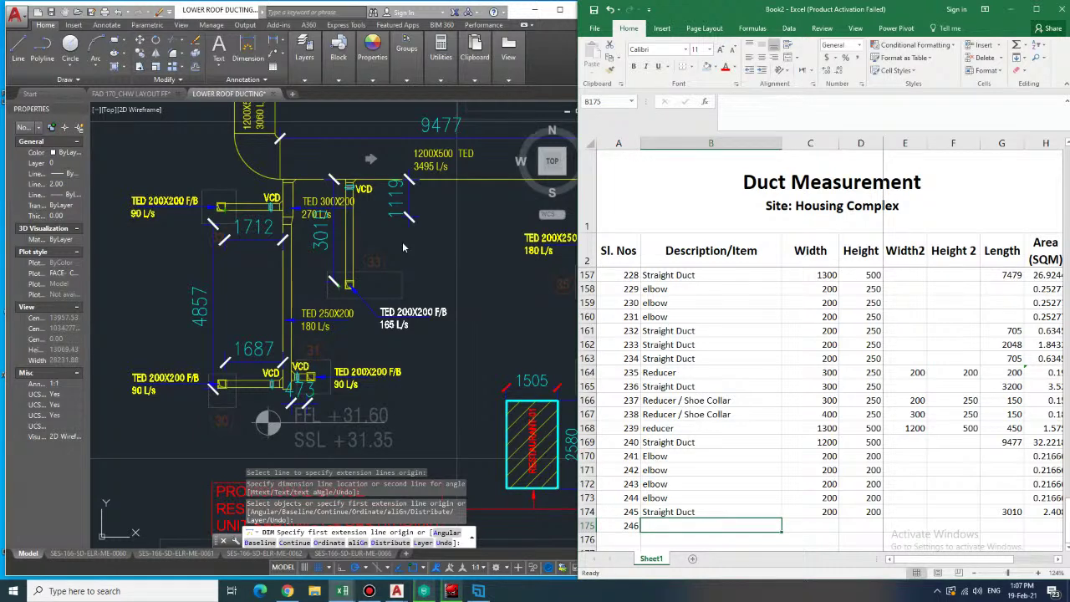
text(Straight Duct)
key(Tab)
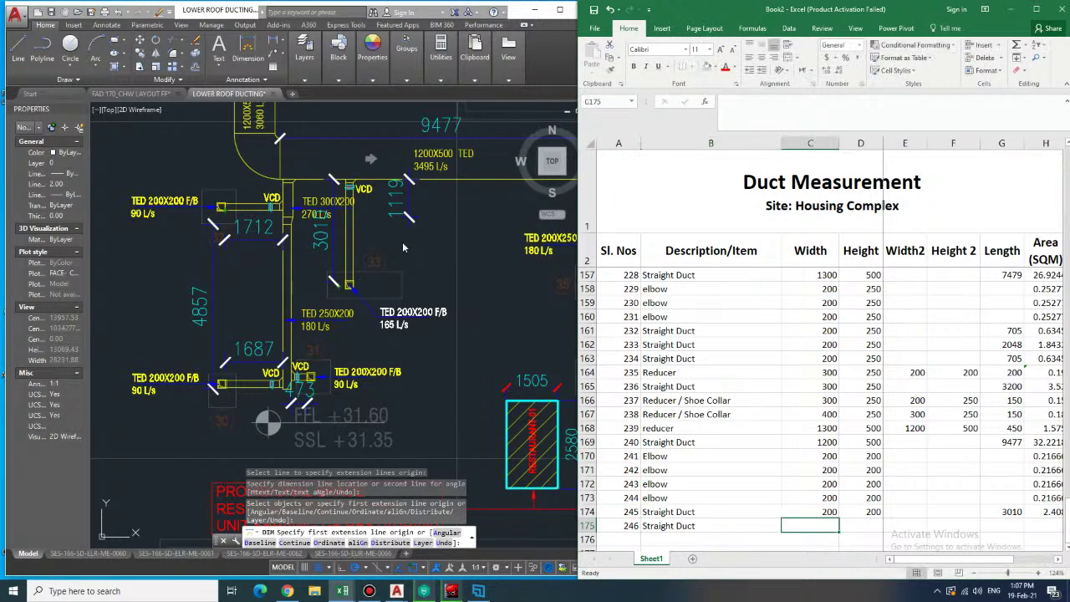
text(200)
key(Tab)
text(200)
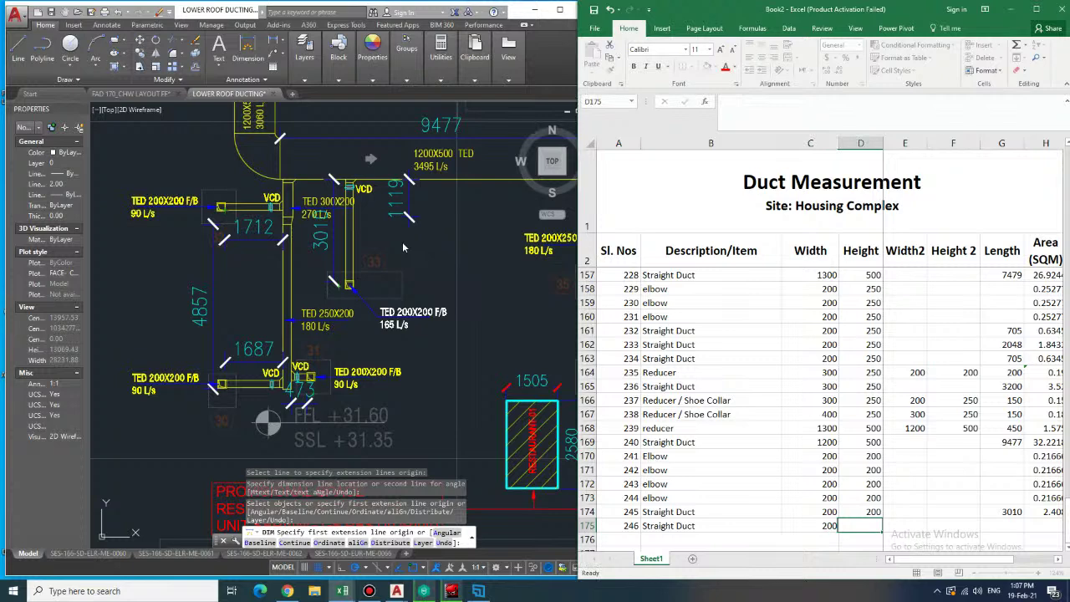
key(Tab)
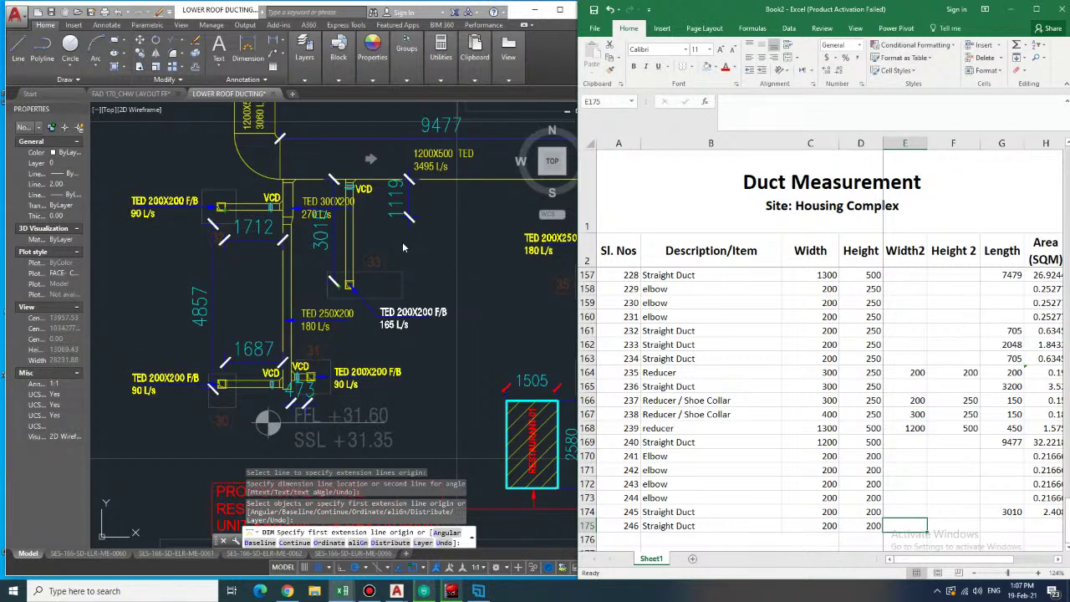
key(Tab)
key(Tab)
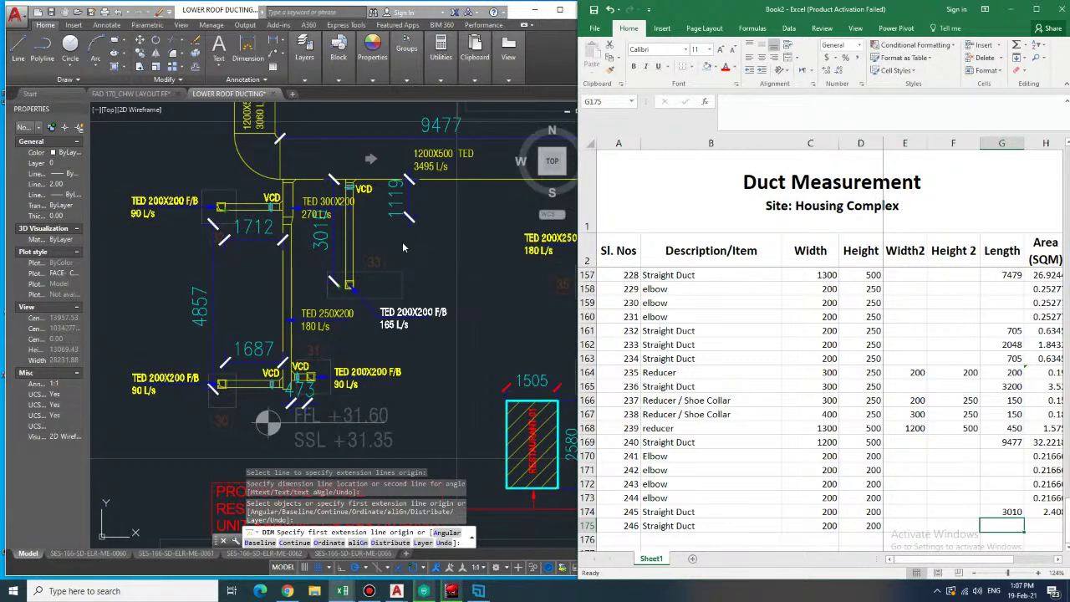
text(473)
key(Return)
- Add item 247 as a Straight Duct with width 200, height 200 and length 1687
key(Left)
key(Left)
key(Left)
key(Left)
text(247)
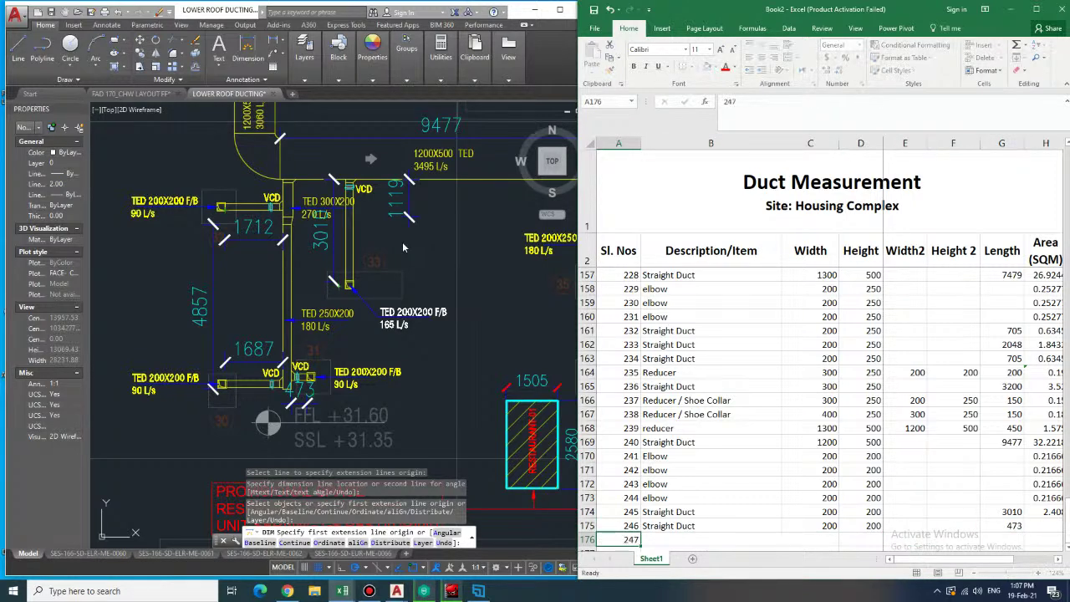
key(Tab)
text(Straight Duct)
key(Tab)
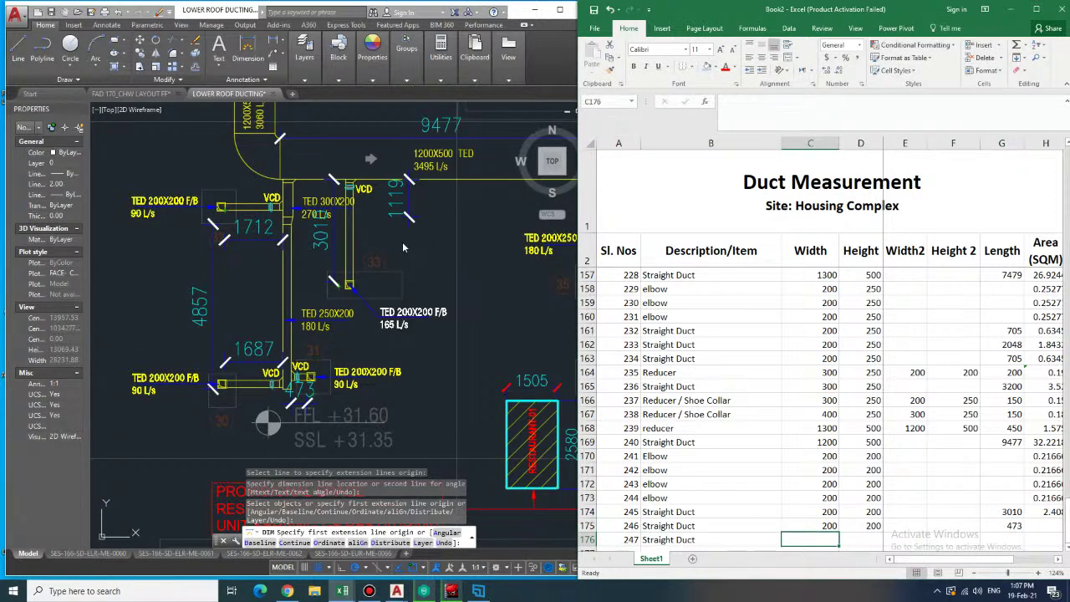
text(200)
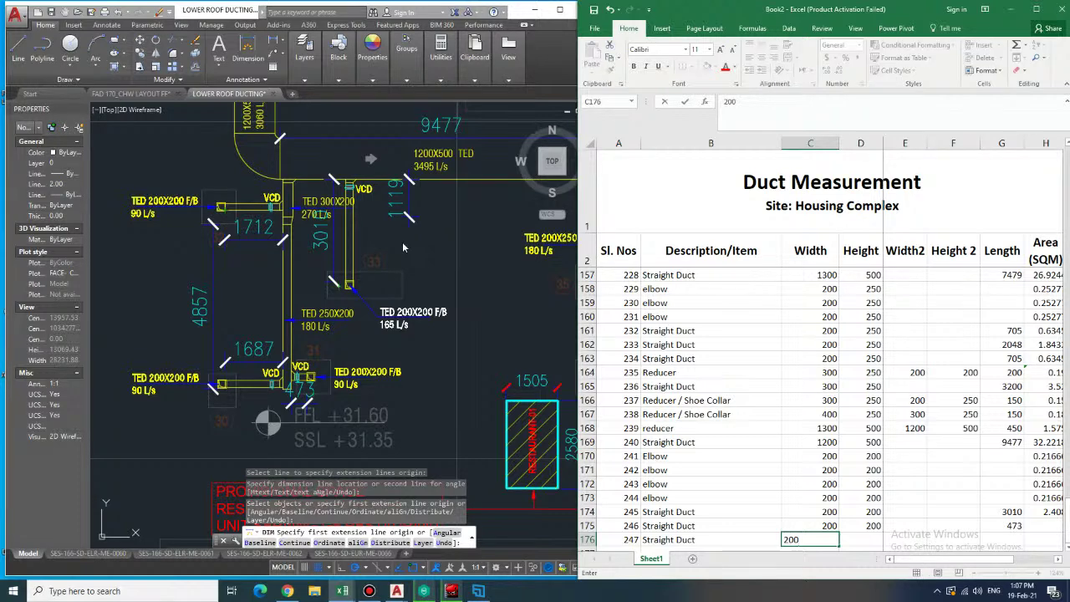
key(Tab)
text(200)
key(Tab)
key(Tab)
key(Tab)
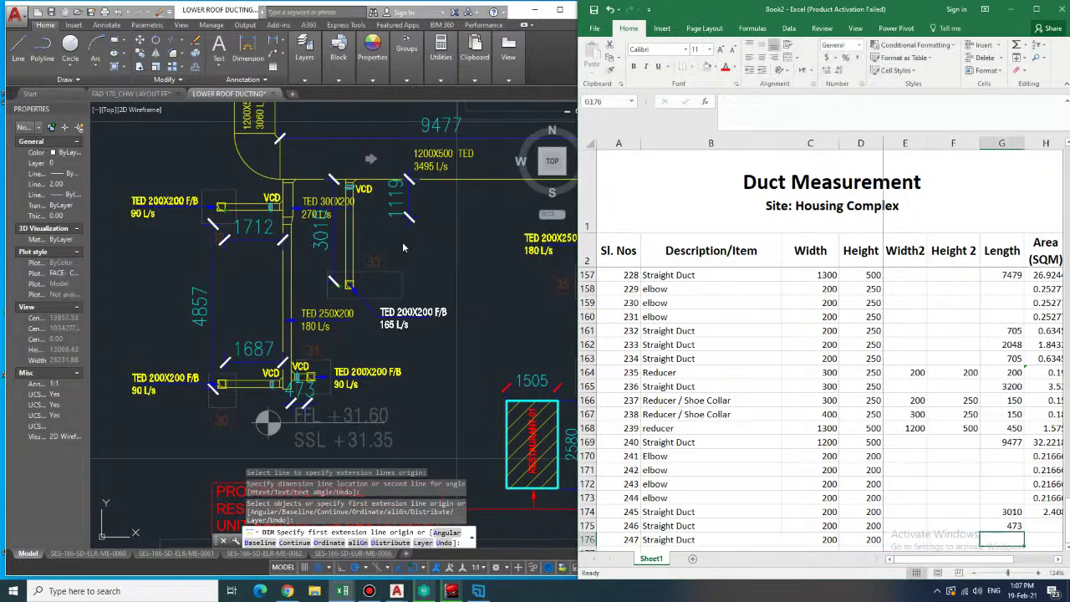
text(1687)
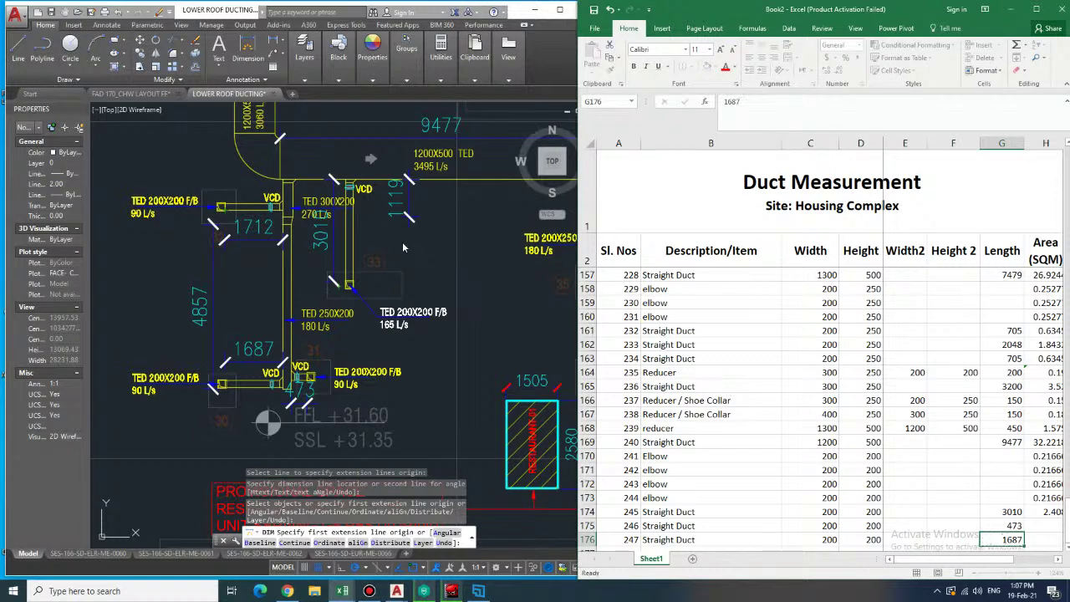
key(Return)
- Add item 248 as a Straight Duct with width 200, height 200 and length 1712
key(Home)
text(24)
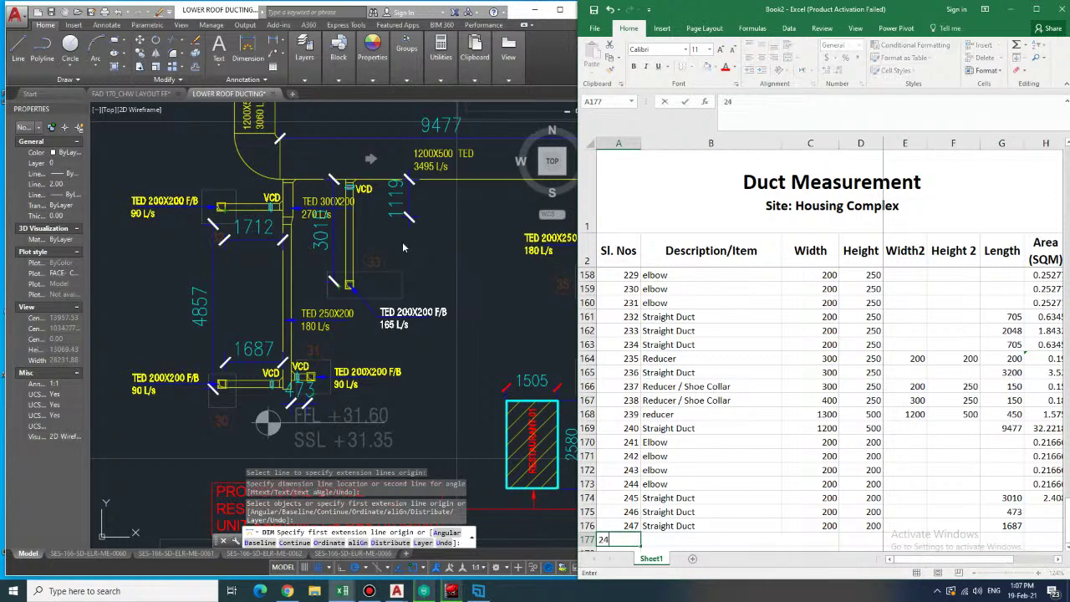
key(Tab)
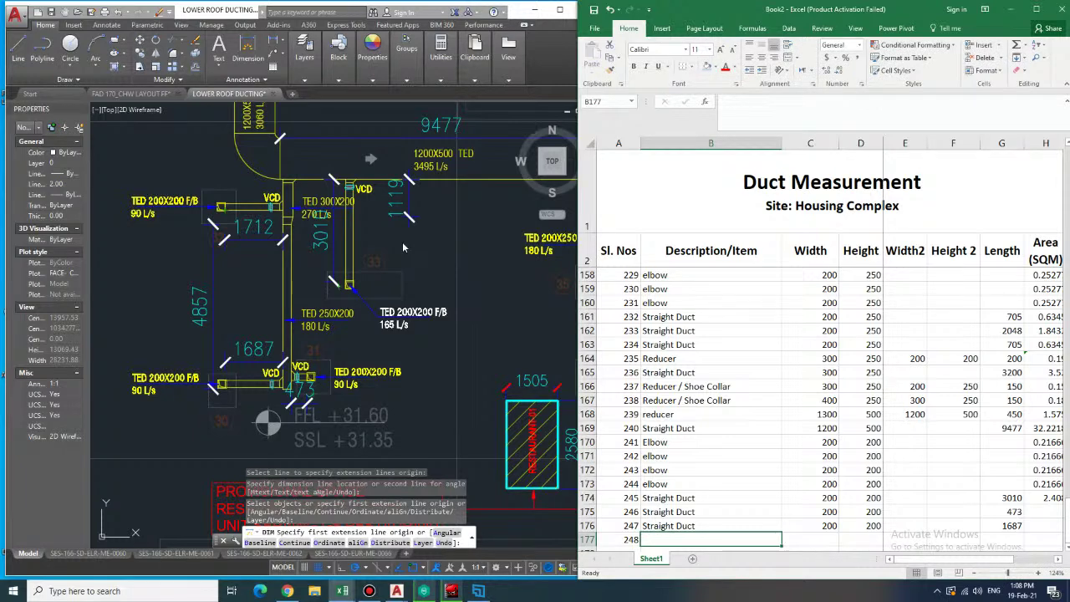
text(20)
key(BackSpace)
key(BackSpace)
text(Straight Duct)
key(Tab)
text(200)
key(Tab)
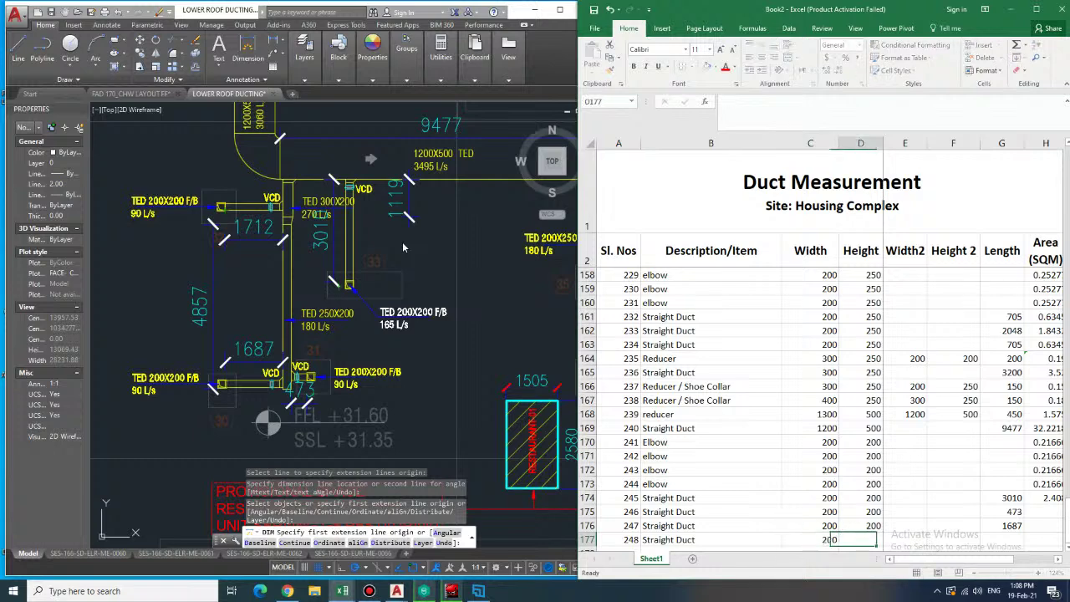
text(200)
key(Tab)
key(Tab)
key(Tab)
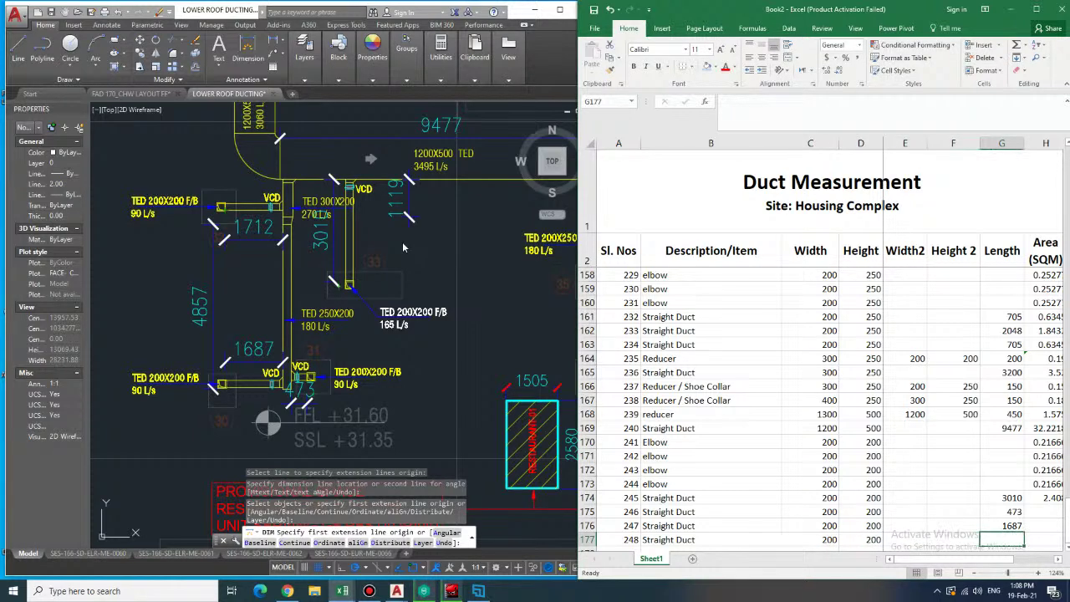
text(17)
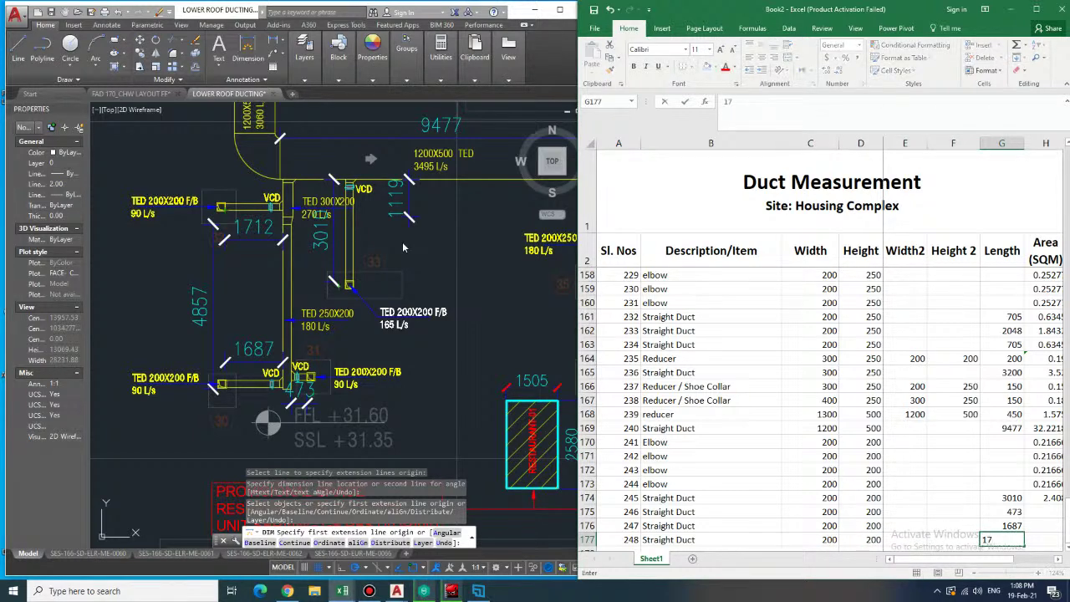
key(Tab)
- Fill the area formula of item 245 down through items 246, 247 and 248
key(Up)
key(Up)
key(Up)
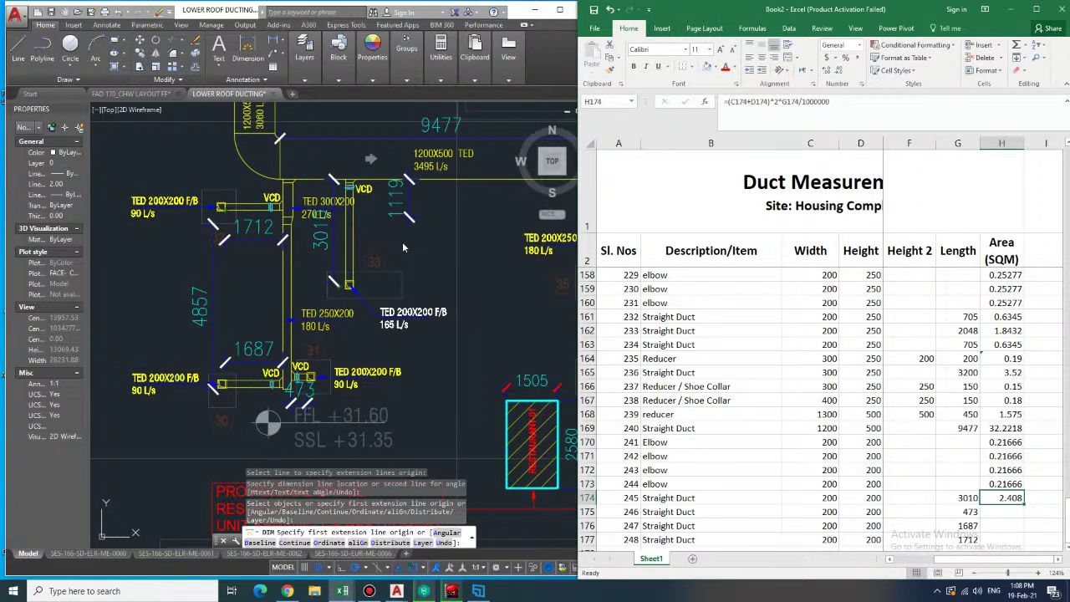
drag(1023, 504, 1019, 470)
click(664, 470)
- Add item 249 as a Straight Duct with width 250, height 200 and length 4857
click(625, 483)
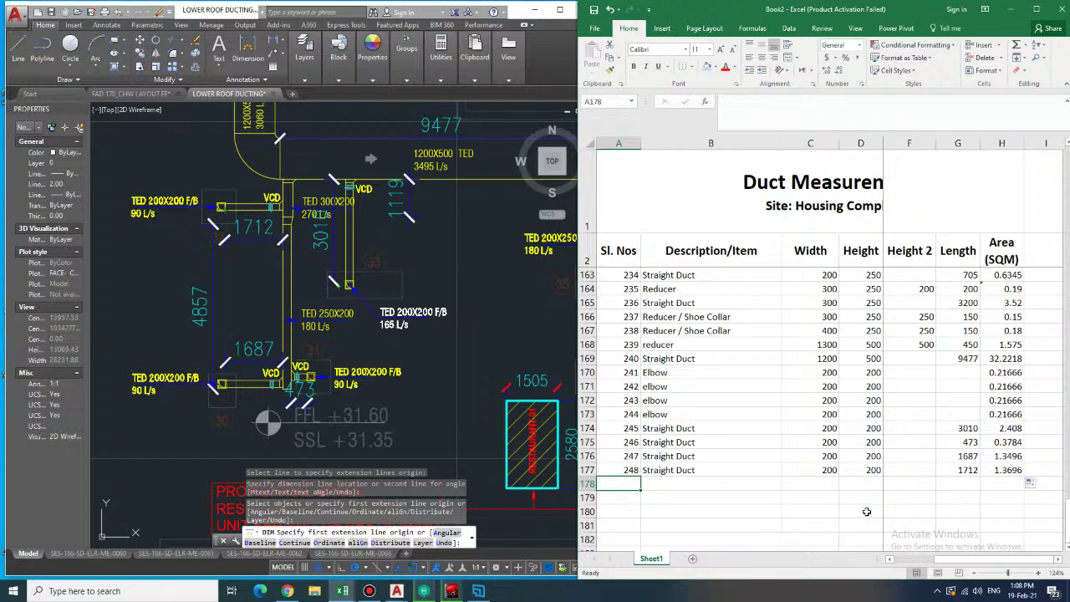
text(s)
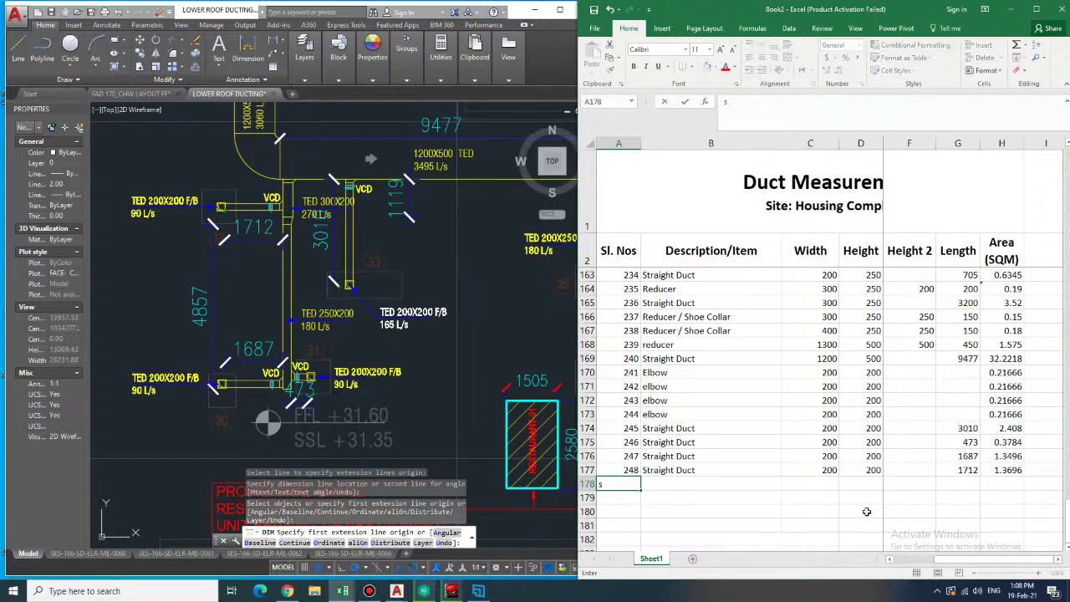
text(249)
key(Tab)
text(s)
key(Tab)
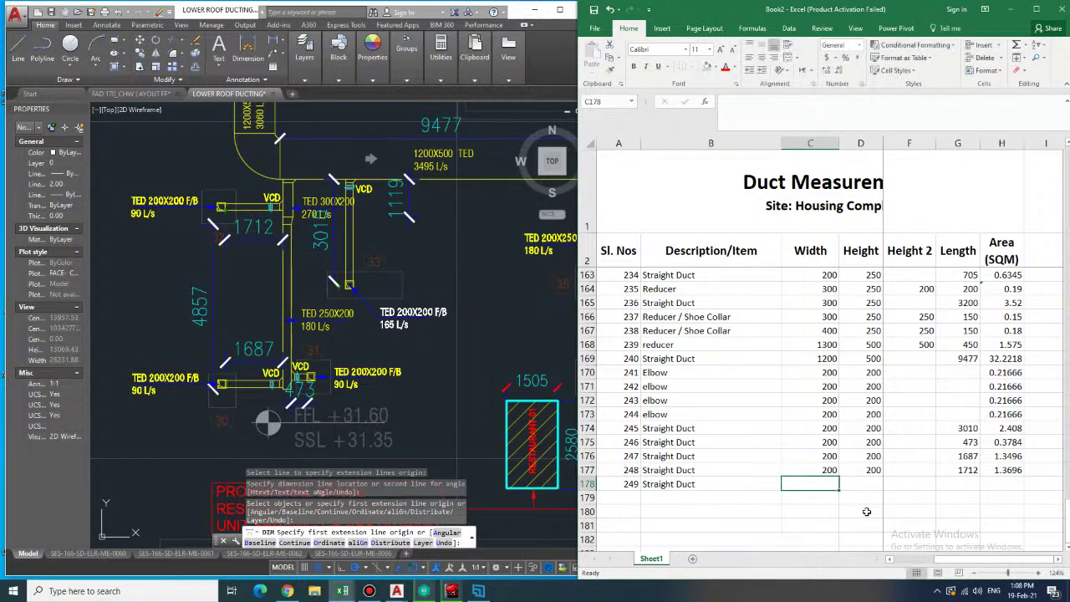
text(250)
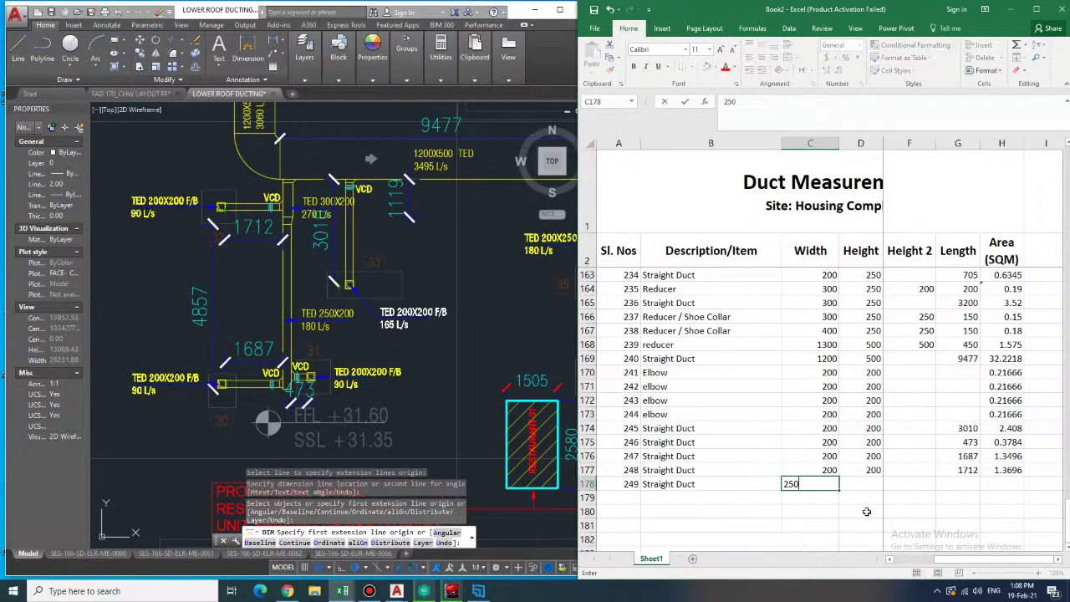
key(Tab)
text(200)
key(Tab)
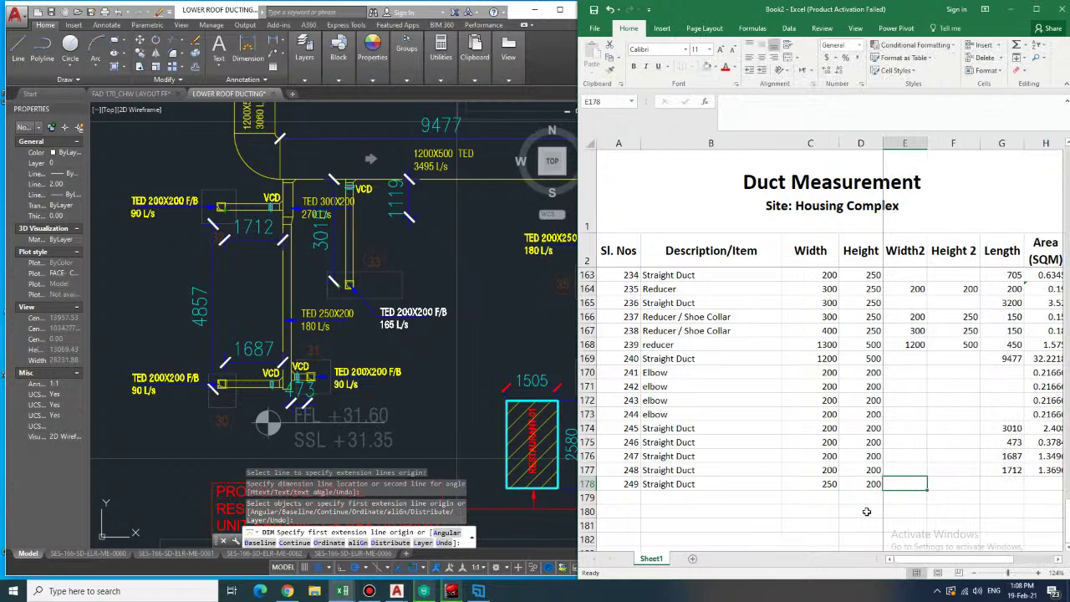
key(Tab)
key(Tab)
key(shift+Tab)
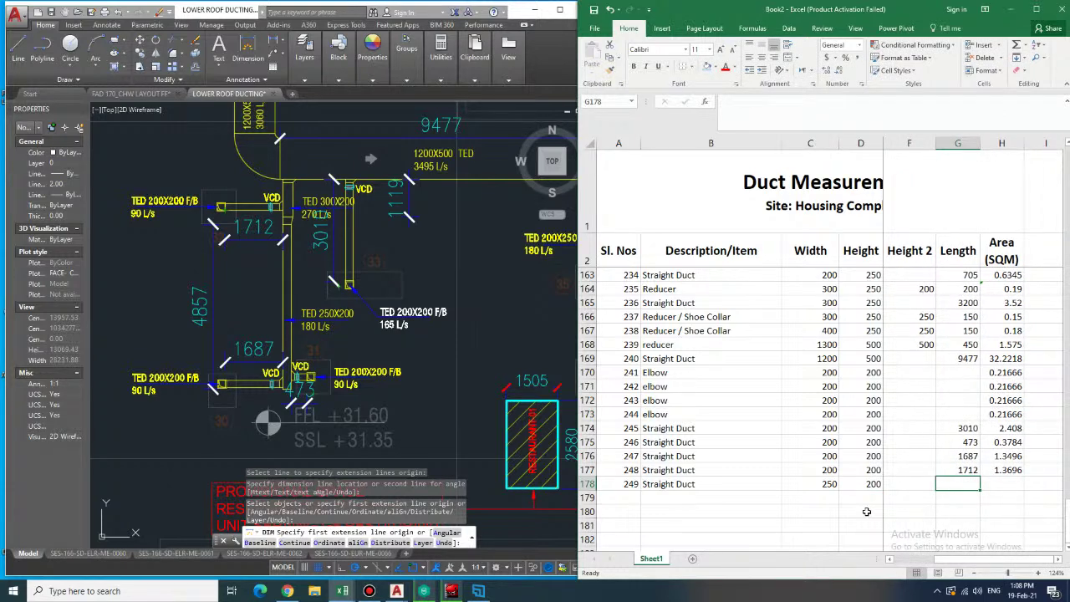
text(4857)
key(Return)
- Add item 250 as a Straight Duct with width 300, height 200 and length 1119
key(Left)
key(Left)
key(Left)
key(Left)
key(Left)
key(Left)
text(250)
key(Right)
key(Right)
key(Left)
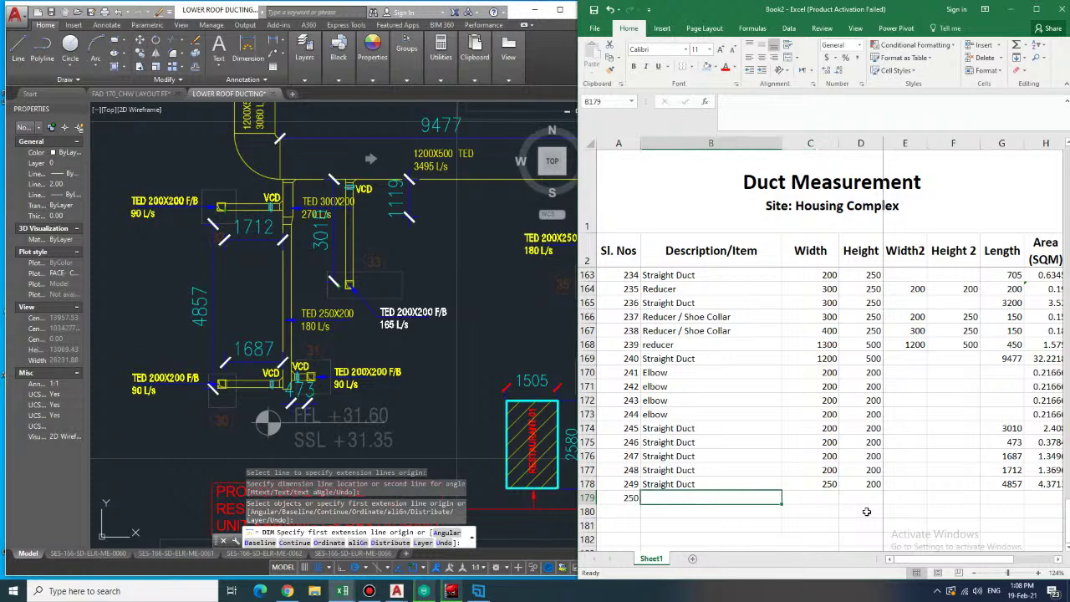
text(Straight Duct)
key(Right)
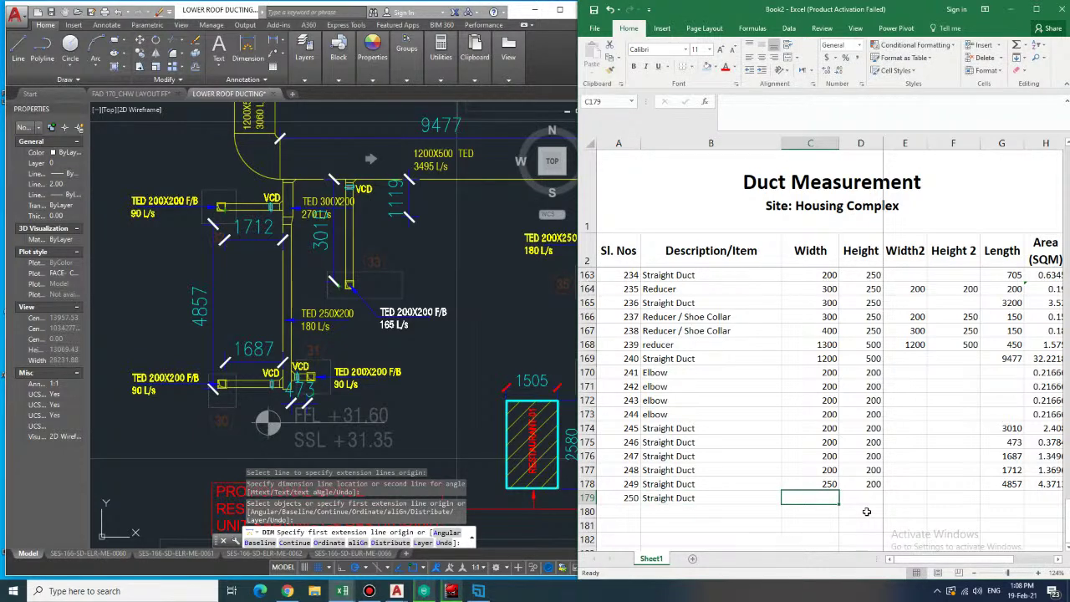
text(300)
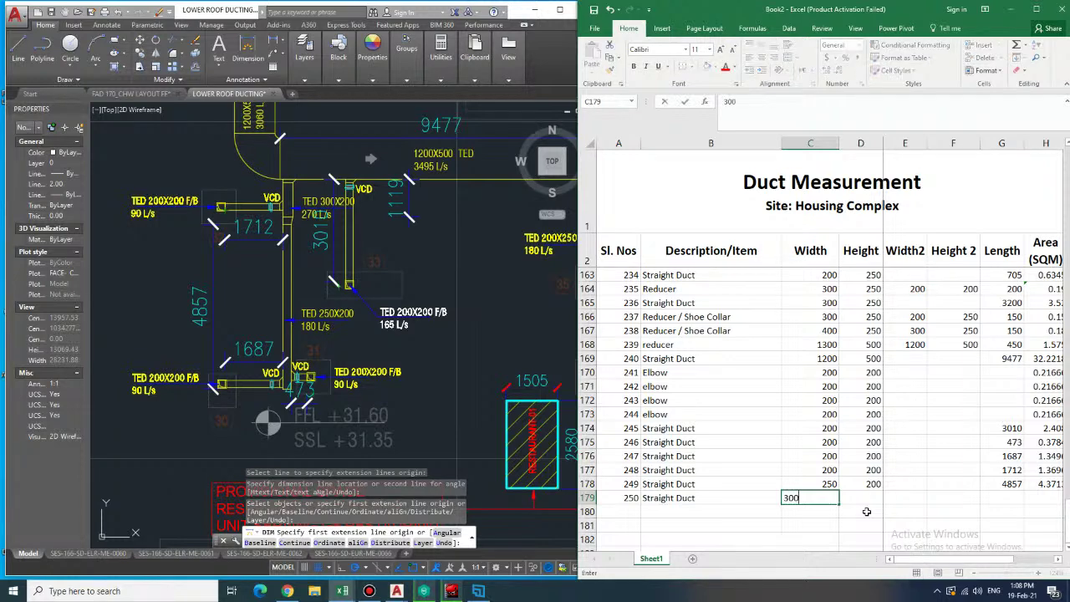
key(Right)
text(200)
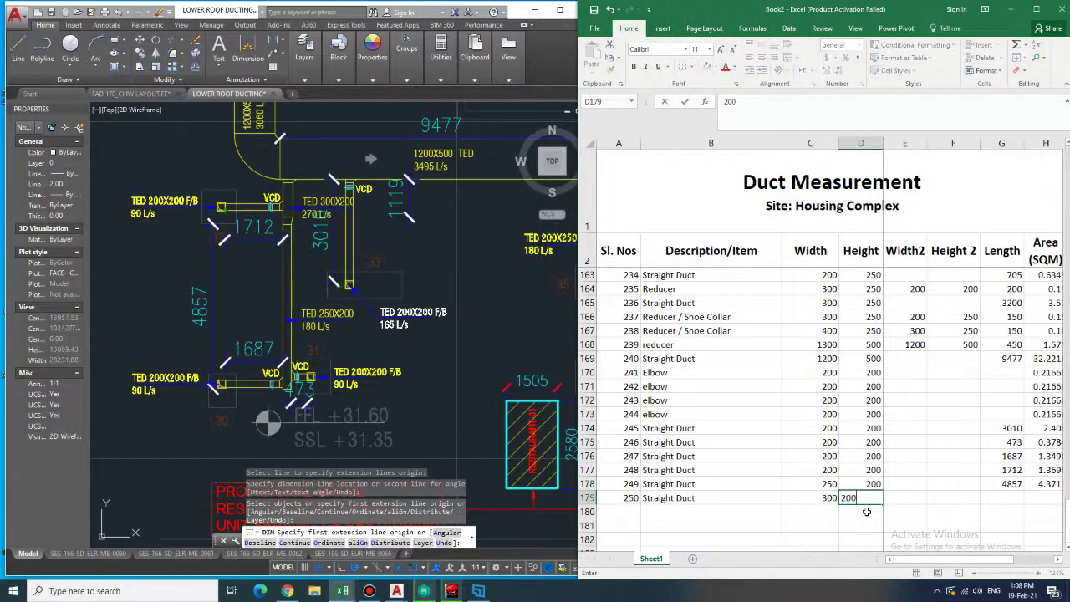
key(Right)
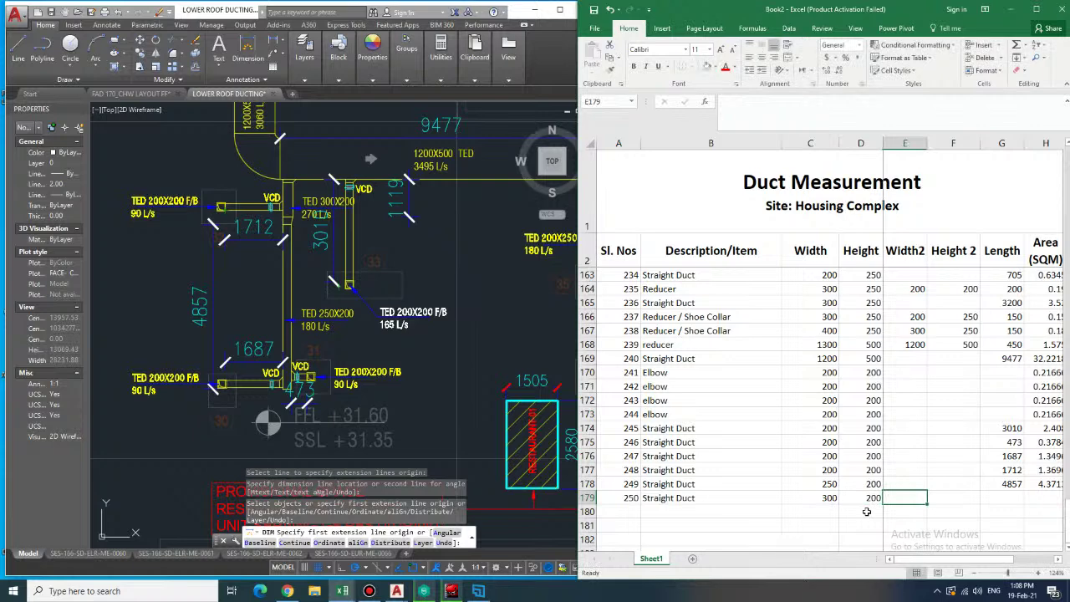
key(Right)
key(Right)
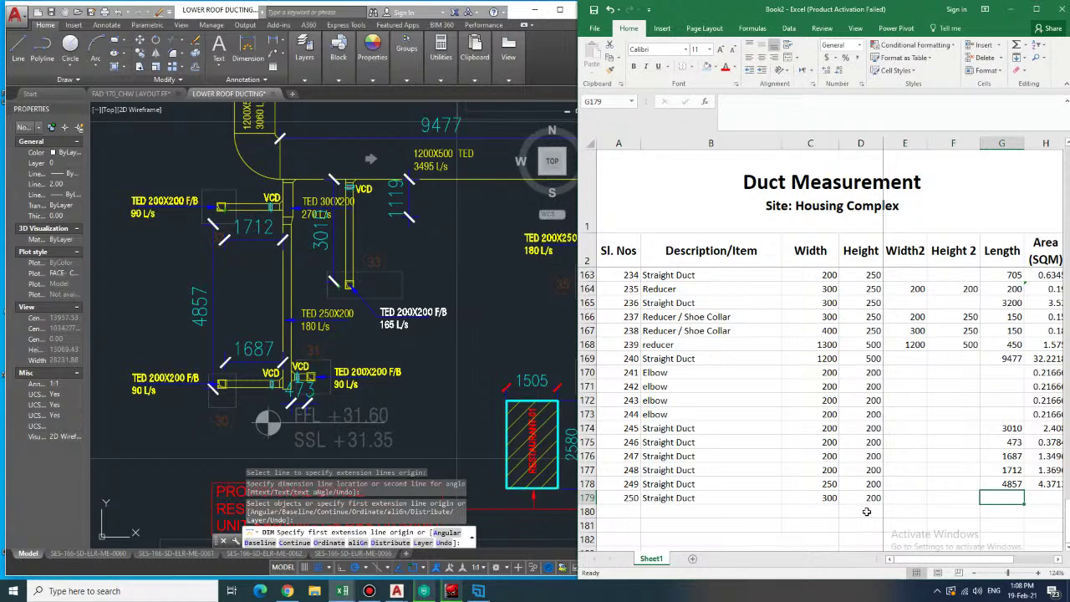
text(11)
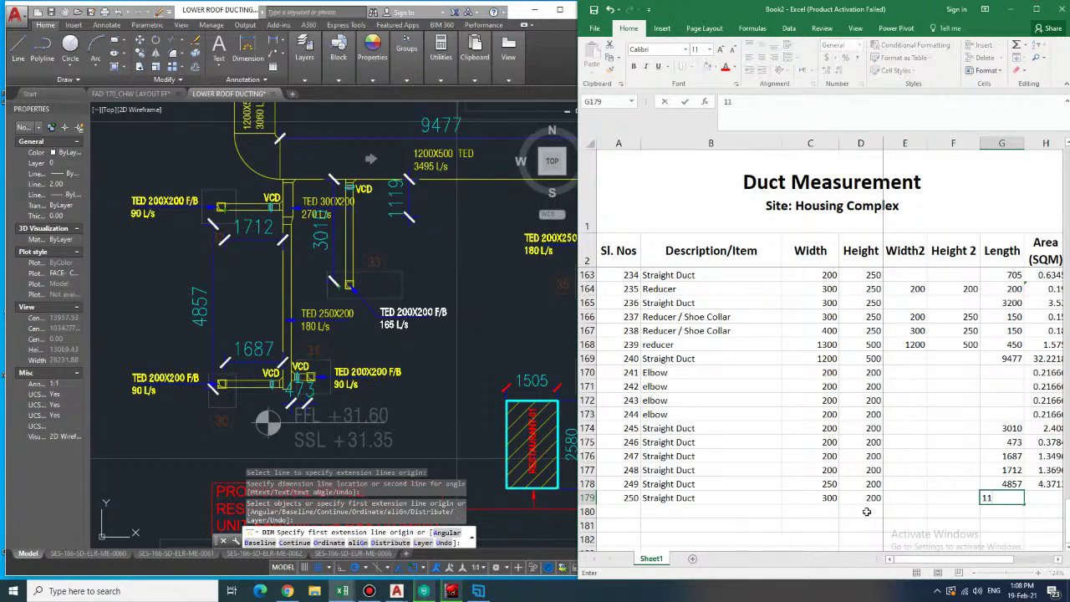
key(Right)
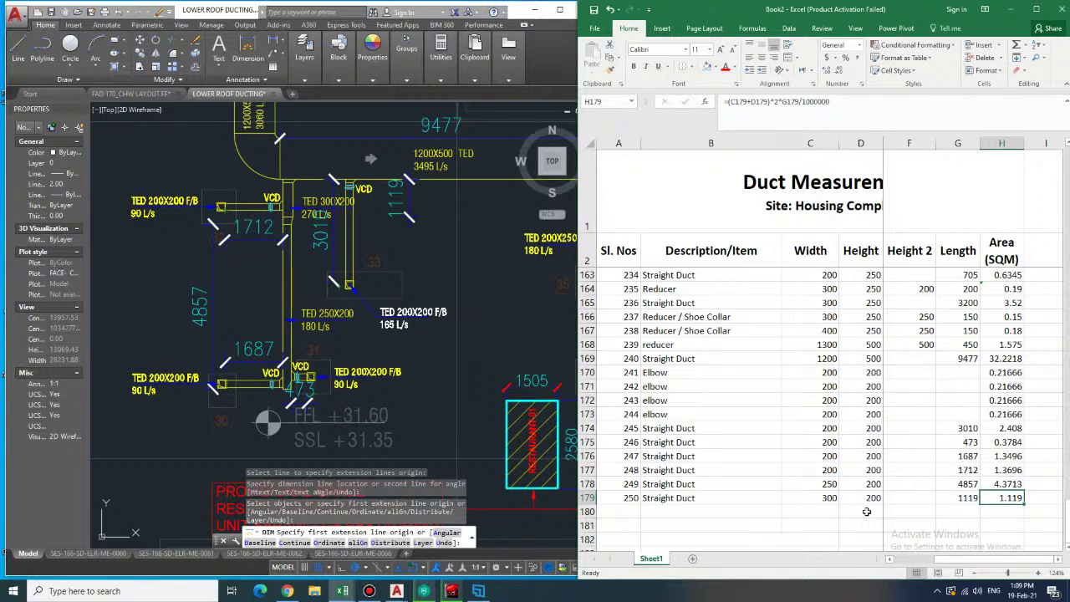
- Switch to AutoCAD and examine the main duct run around the 1200x500 elbow in the lower roof ducting drawing
click(328, 173)
scroll(334, 179, down, 8)
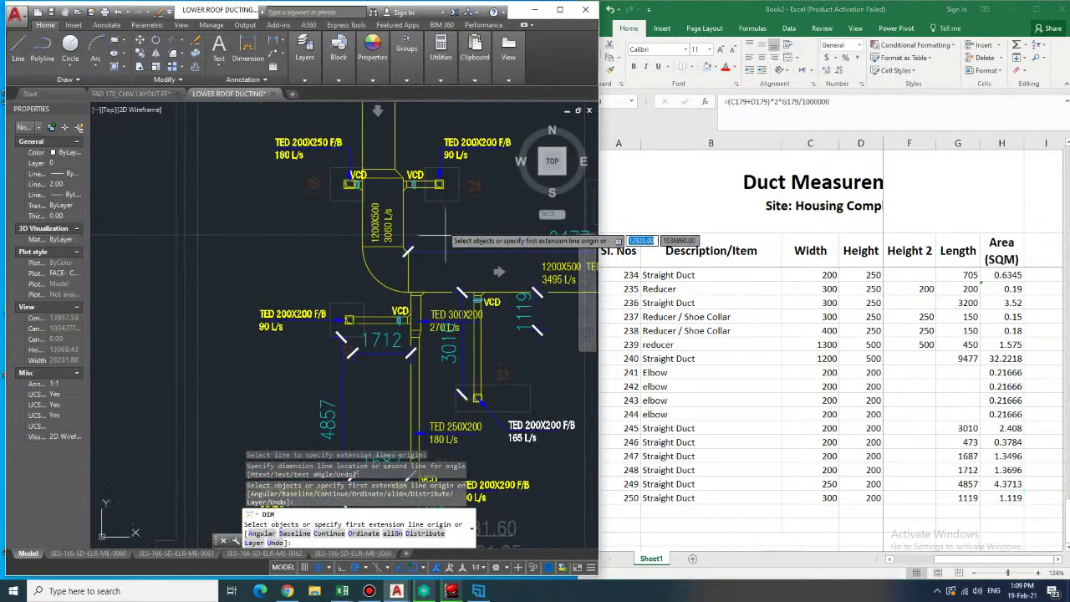
scroll(345, 296, up, 5)
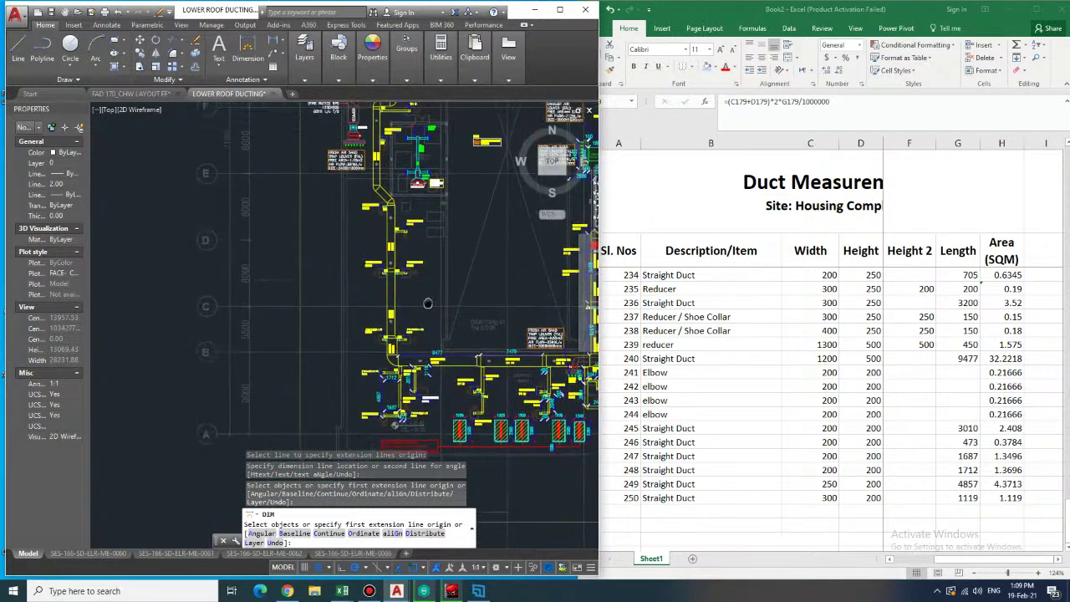
scroll(345, 297, down, 3)
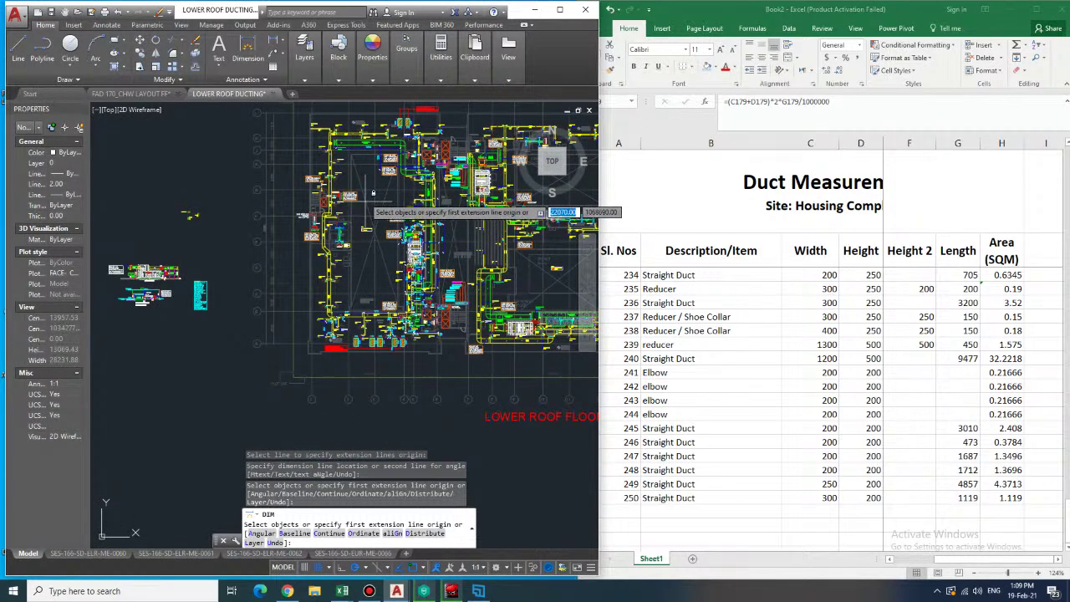
middle_drag(334, 314, 349, 232)
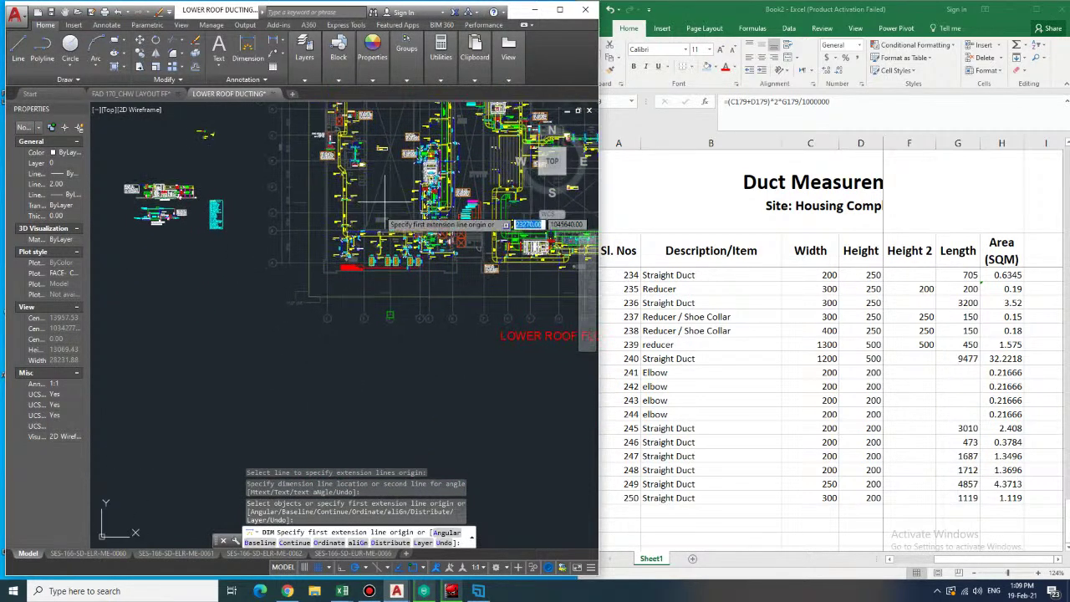
scroll(349, 234, up, 8)
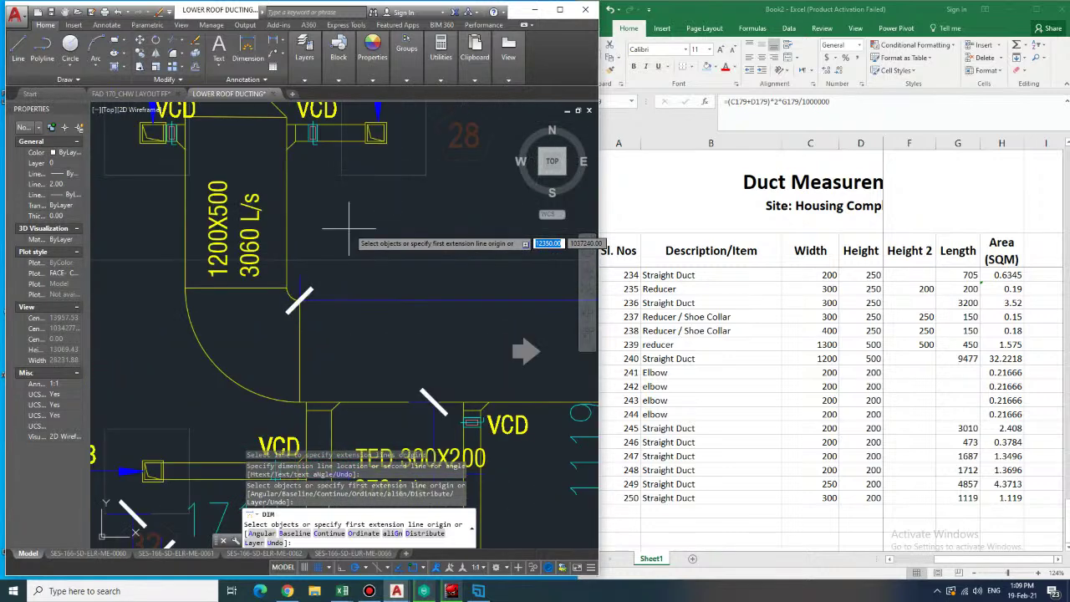
middle_drag(319, 240, 314, 236)
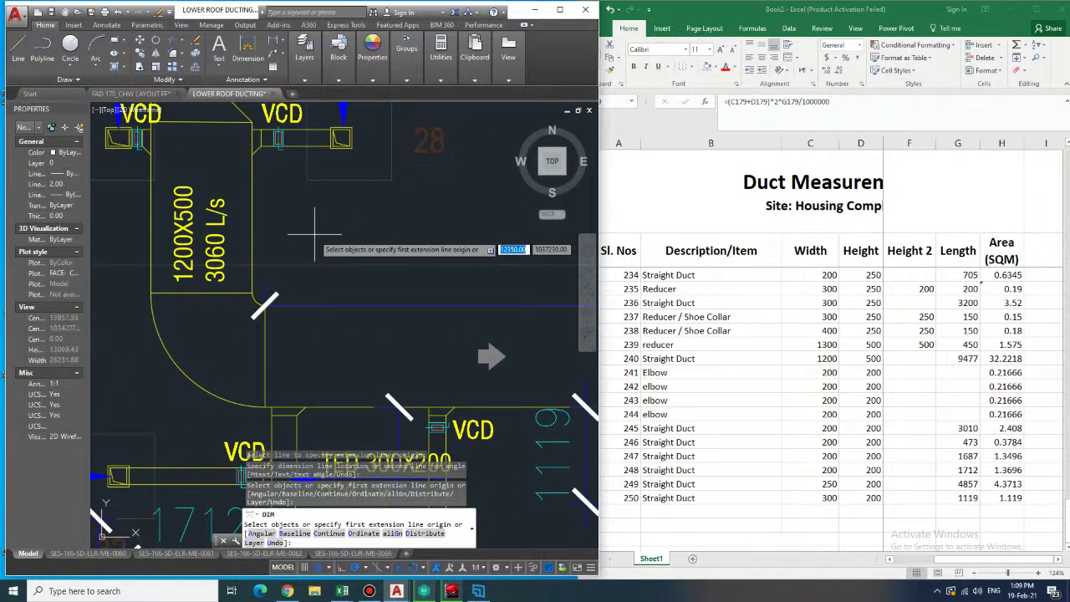
scroll(314, 236, down, 2)
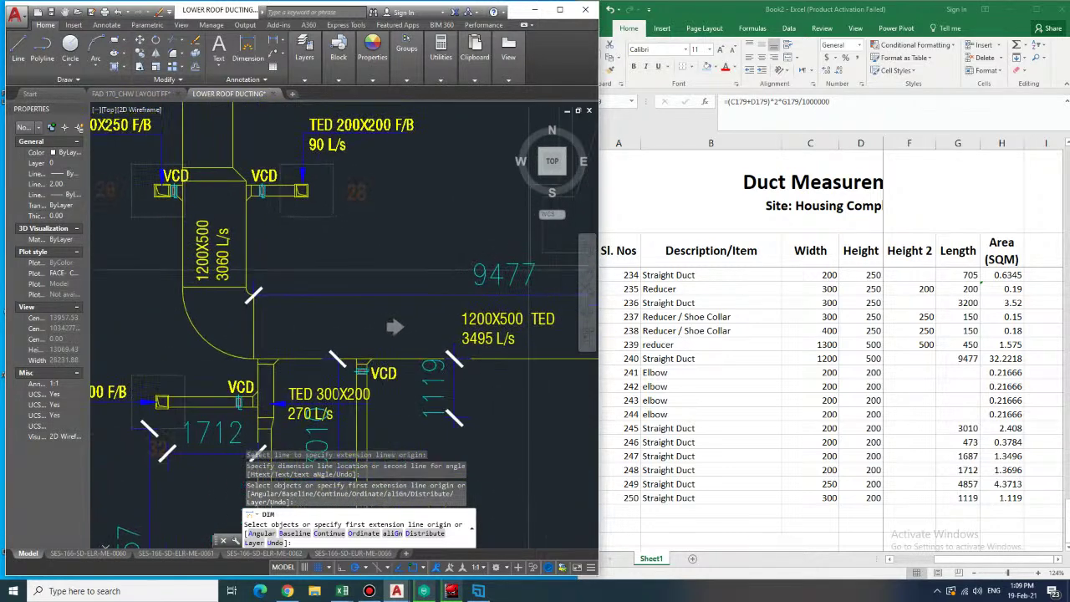
- Switch to Excel and add item 251 as an Elbow with width 1200 and height 500
click(640, 517)
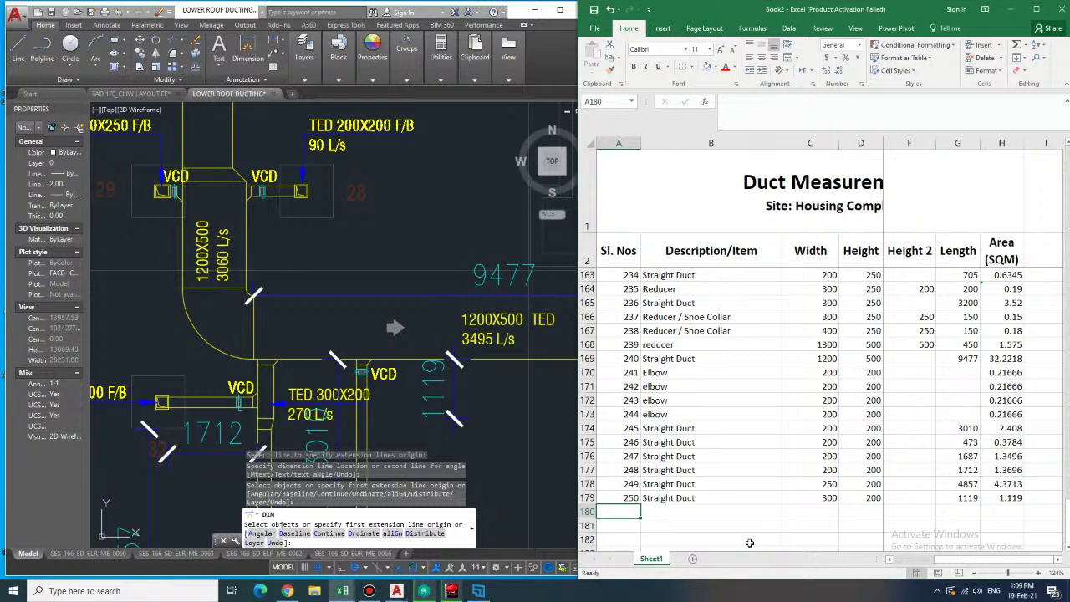
text(251)
key(Tab)
text(Elbow)
key(ctrl+Return)
key(Tab)
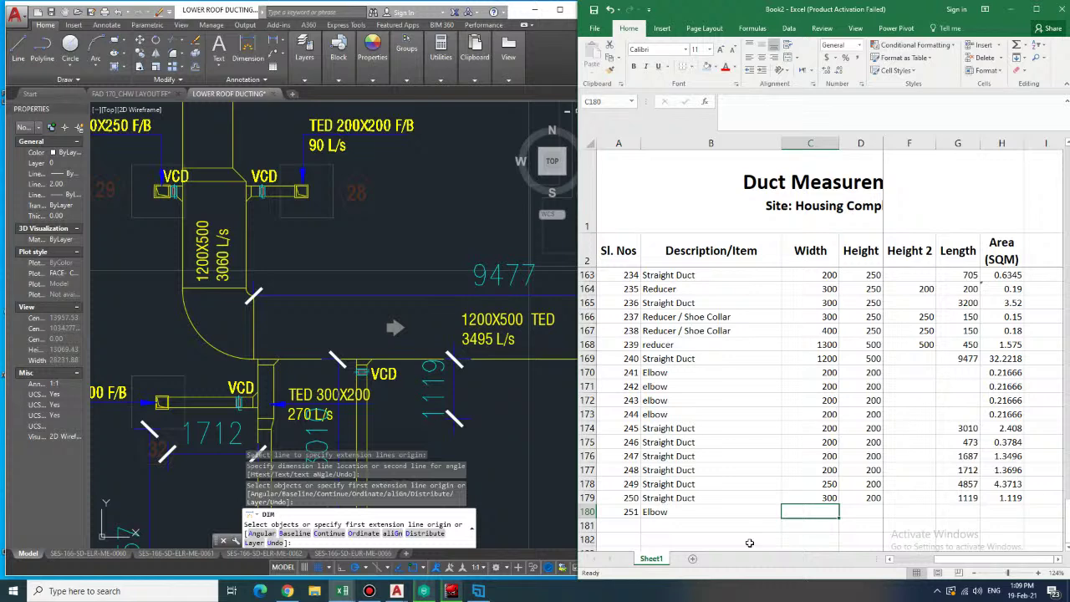
text(1200)
key(Tab)
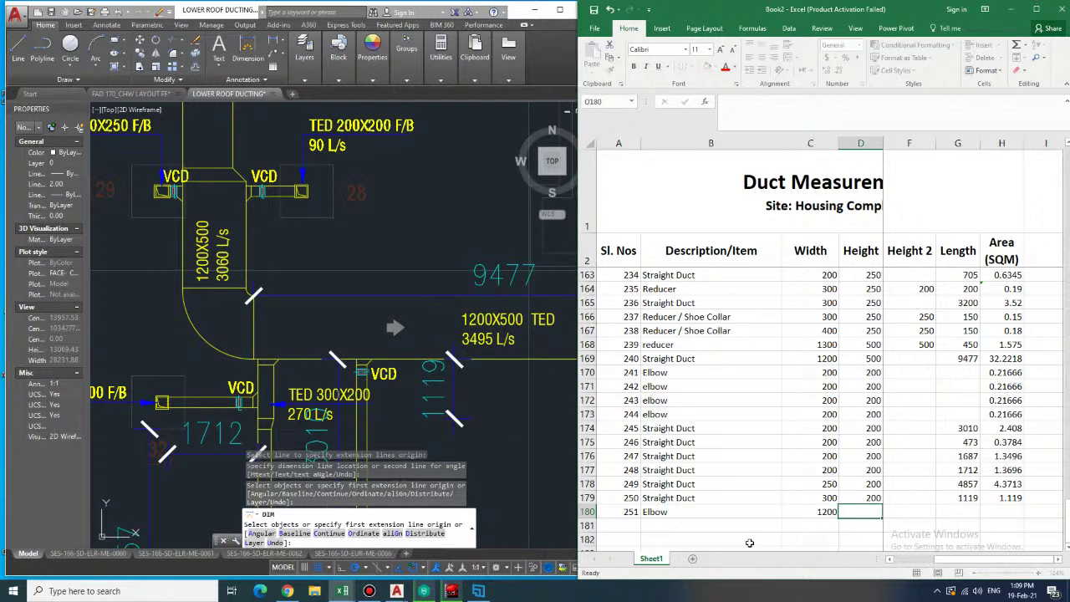
text(500)
key(Tab)
key(Tab)
key(Tab)
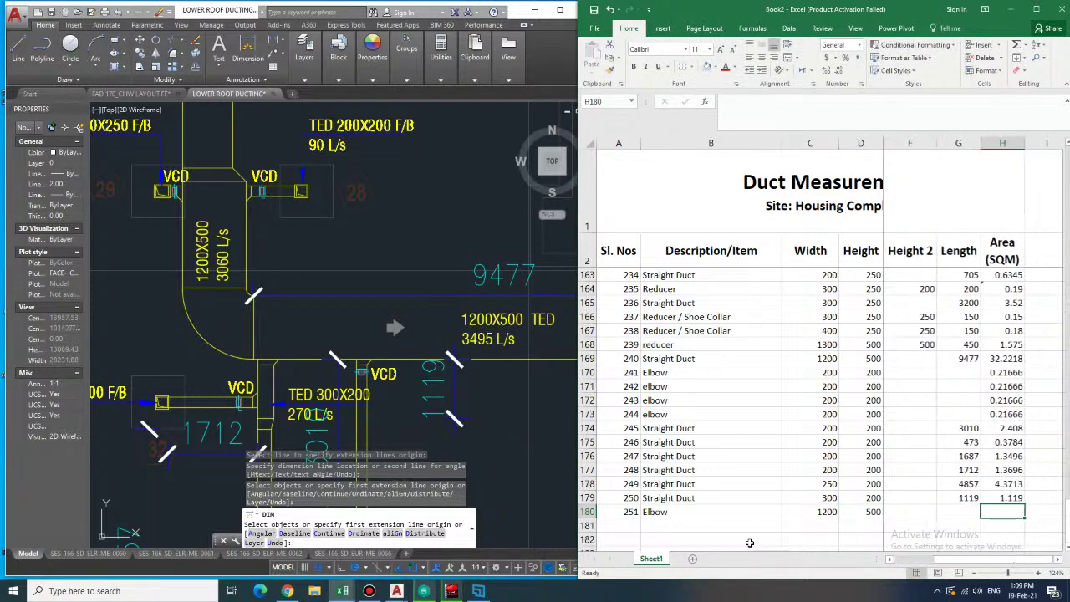
- Copy the area formula from the item 244 elbow into the area cell of item 251
key(Up)
key(Up)
key(Up)
key(Up)
key(Up)
key(Up)
key(Up)
key(Up)
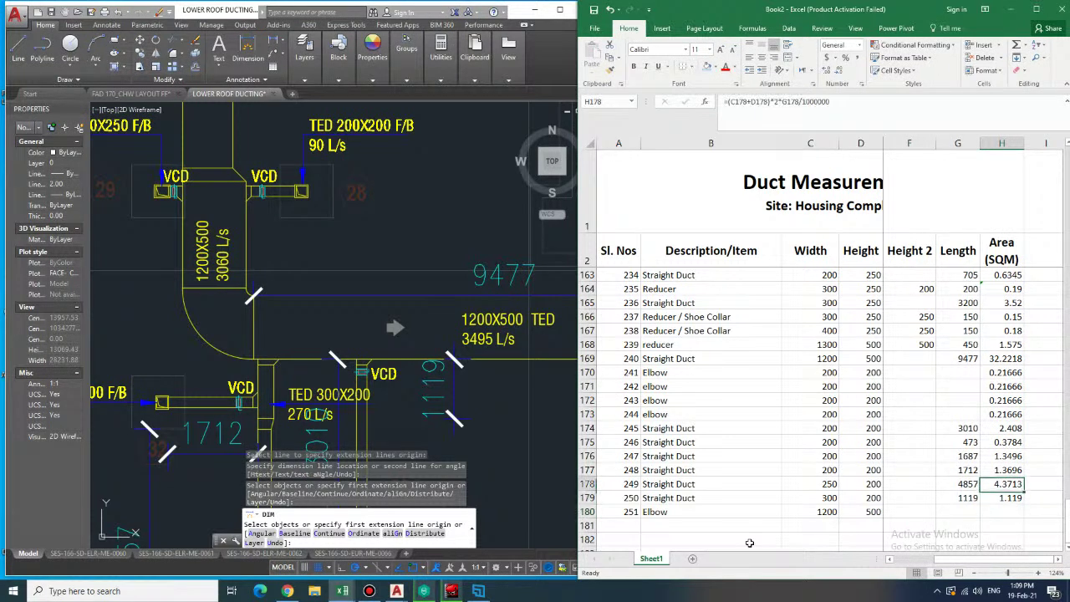
key(Down)
key(ctrl+c)
key(Down)
key(Down)
key(Down)
key(Down)
key(Down)
key(Down)
key(Down)
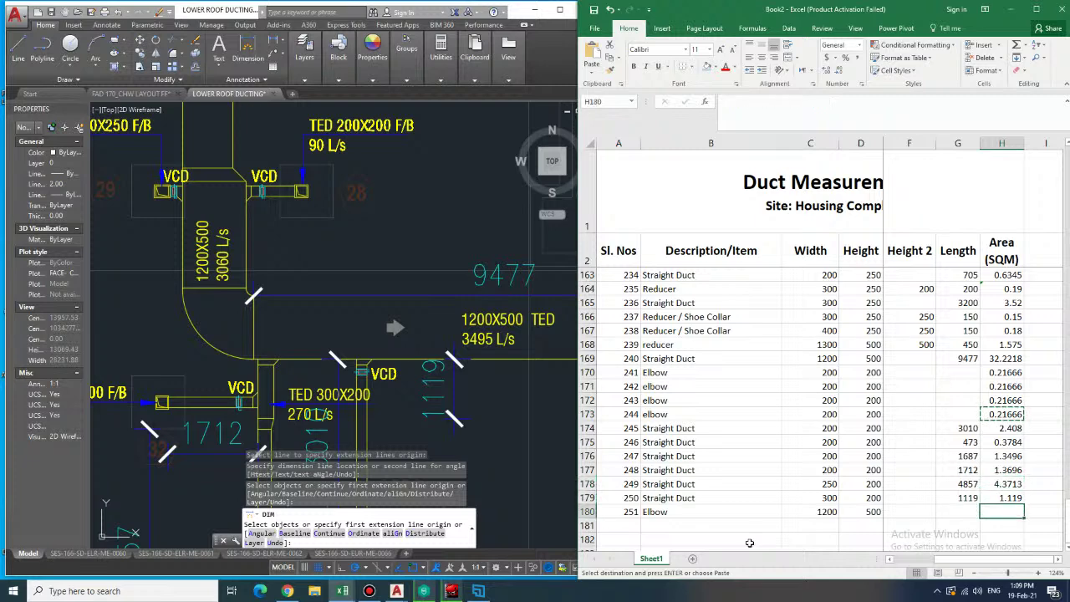
key(ctrl+v)
key(Down)
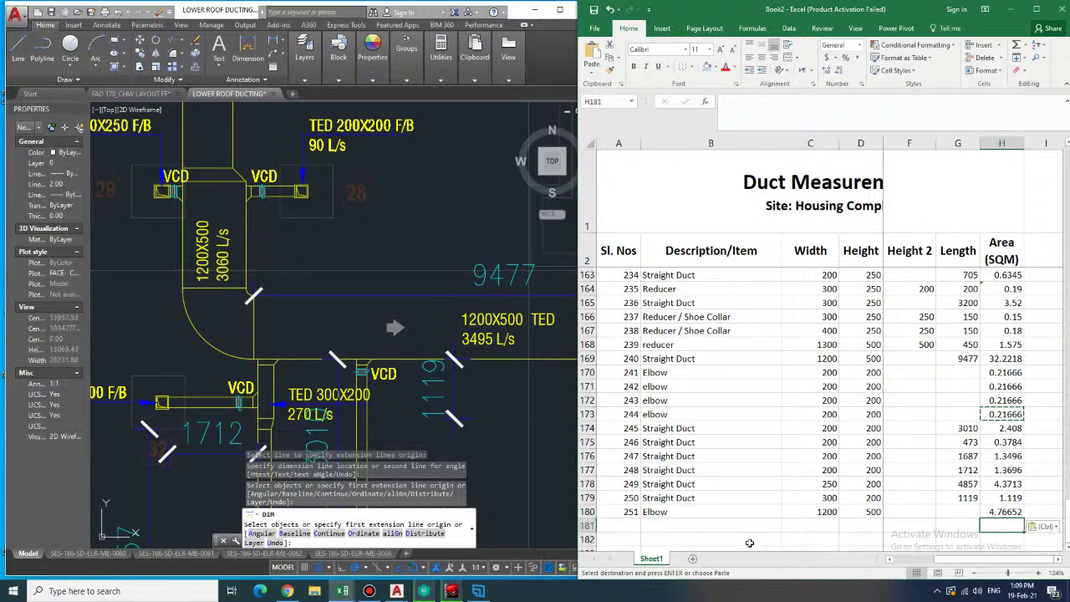
- Start item 252 in the next row and describe it as Straight Duct
key(Left)
key(Left)
key(Left)
key(Left)
key(Left)
key(Left)
key(Left)
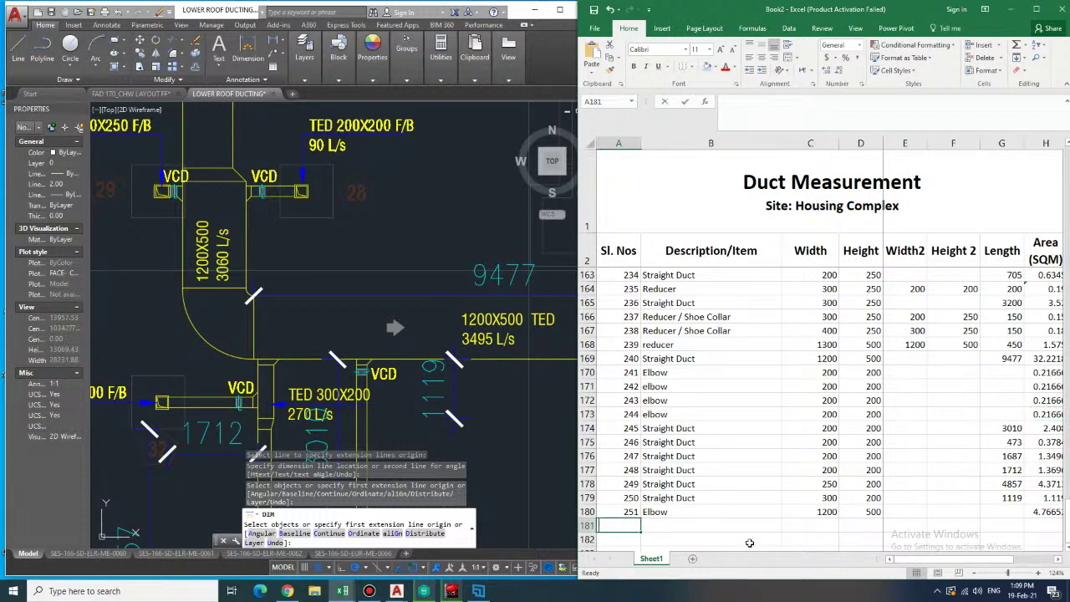
text(252)
key(Tab)
text(elbow)
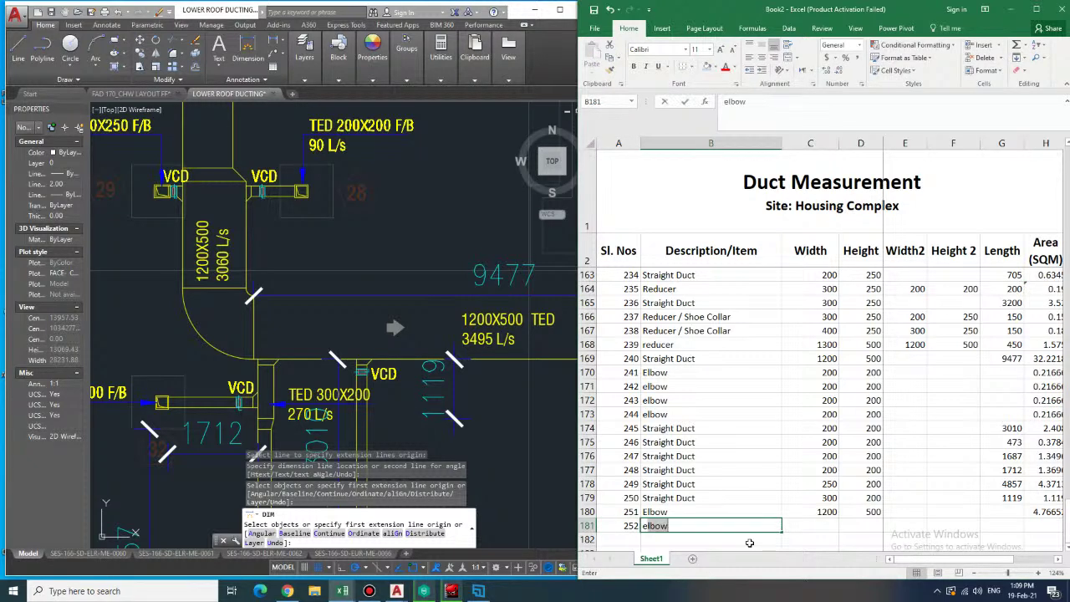
key(Tab)
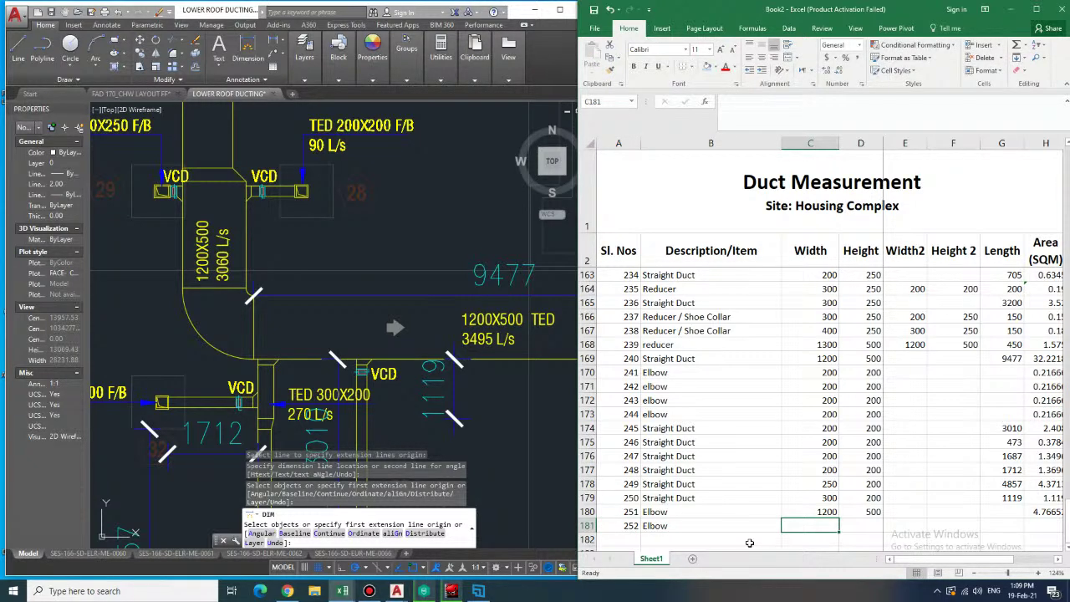
key(Left)
text(Straight Duct)
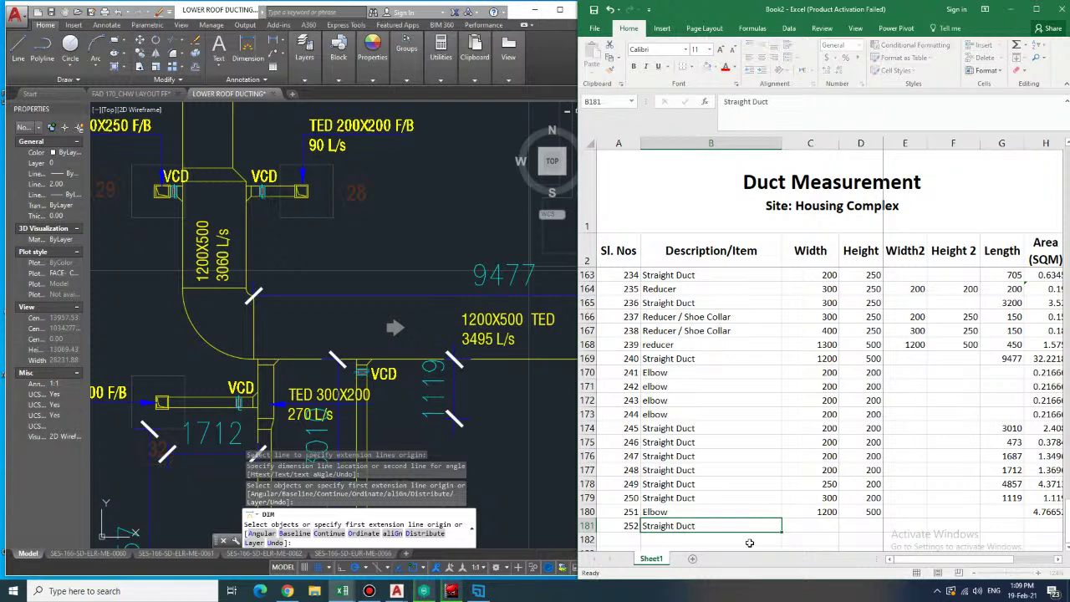
key(Tab)
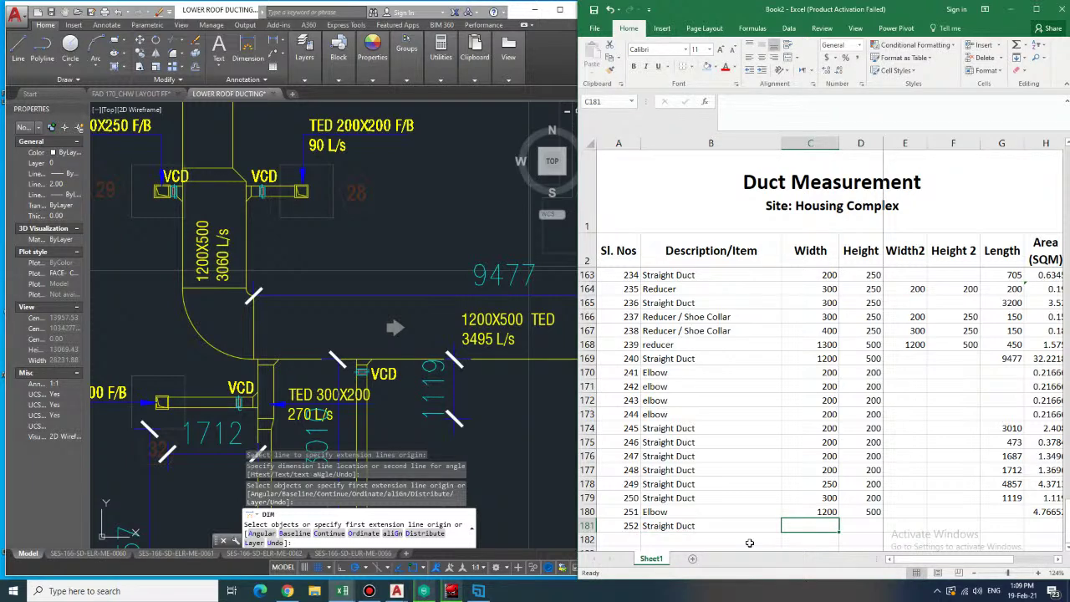
- Enter width 1200 and height 500 for the item 252 straight duct
text(1200)
key(Tab)
text(50)
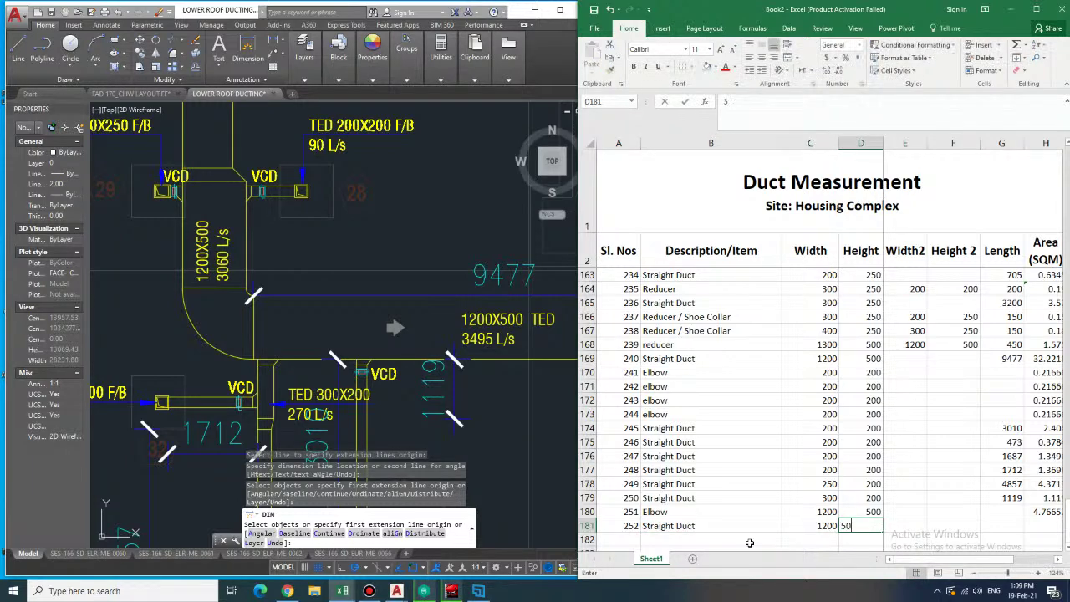
text(0)
key(Tab)
key(Tab)
key(Tab)
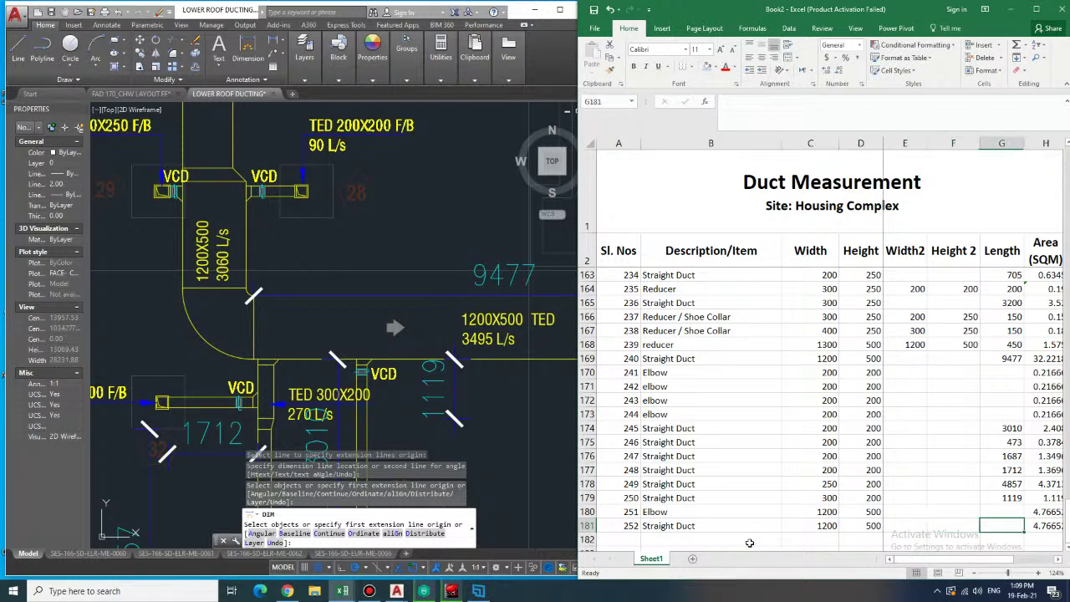
- Switch to AutoCAD and dimension the length of the vertical 1200x500 straight duct above the elbow
click(247, 51)
click(183, 250)
click(140, 256)
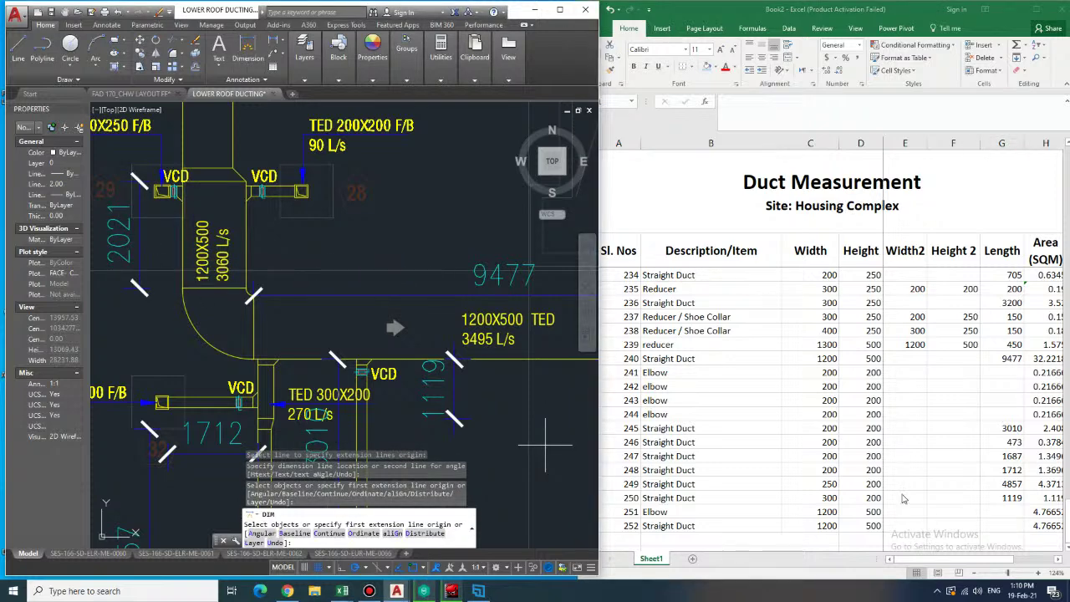
- Switch to Excel and enter 2021 as the length of item 252
click(998, 525)
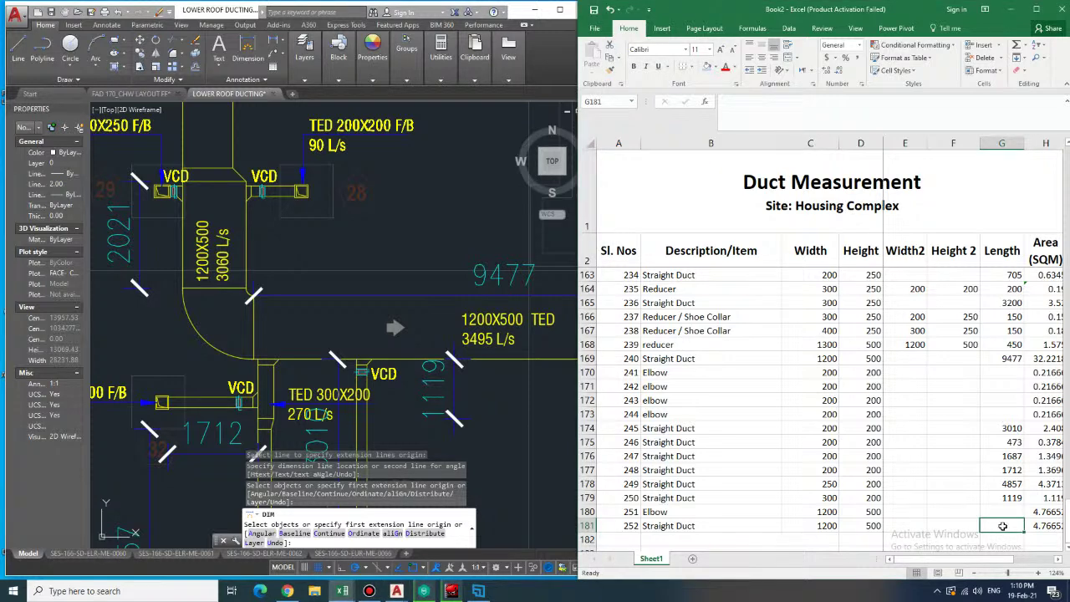
text(2021)
key(Tab)
- Copy the area formula from the item 250 straight duct into the area cell of item 252
key(Up)
key(Up)
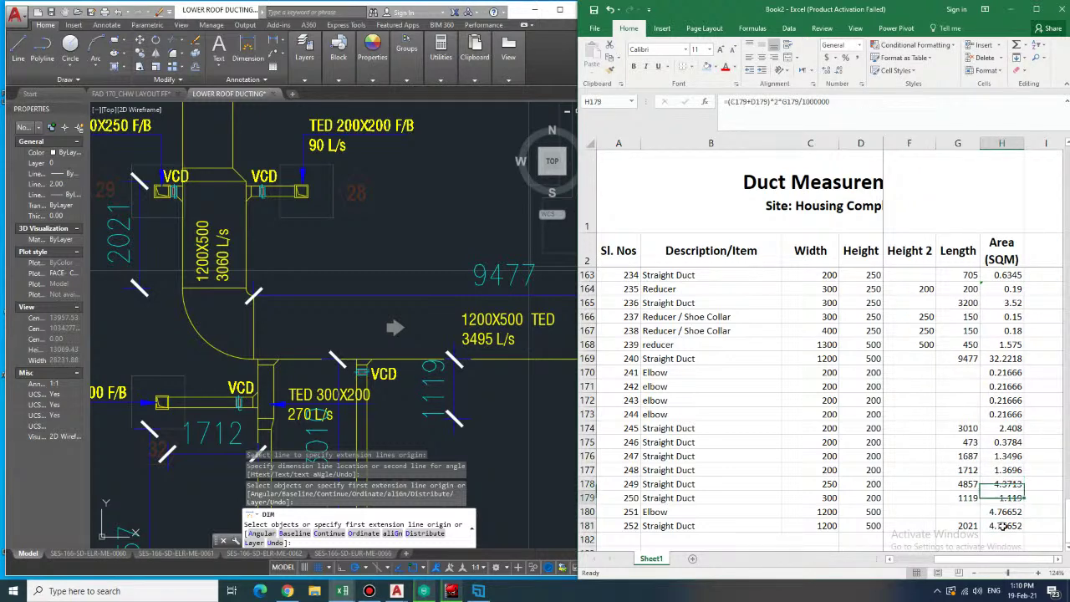
key(ctrl+c)
click(1003, 525)
key(ctrl+v)
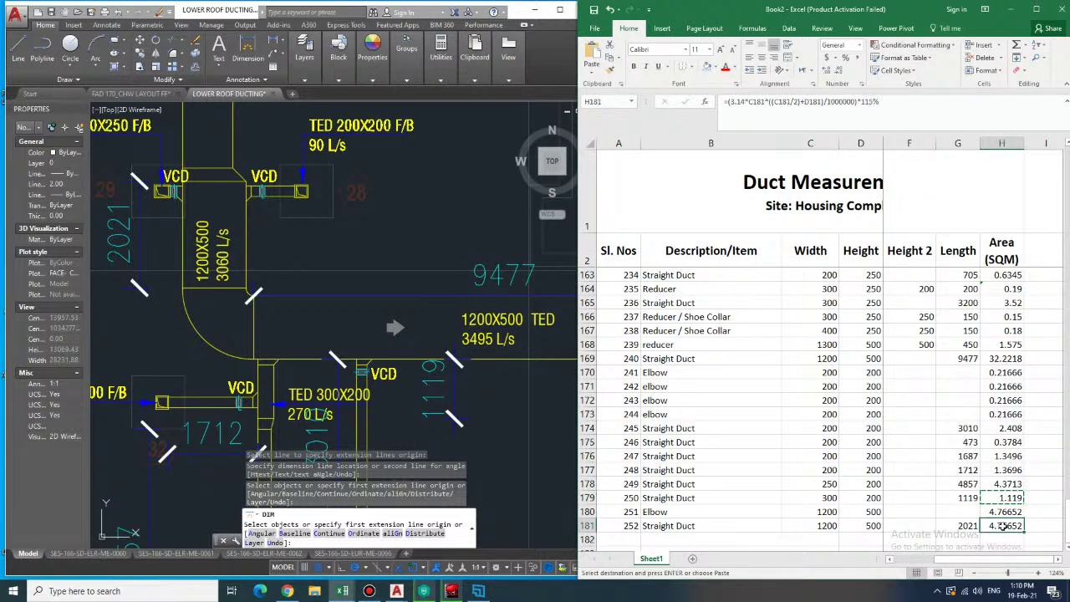
- Check the VCD branches beside the 1200x500 duct in AutoCAD and add item 253 as an Elbow in Excel
key(Down)
key(Left)
key(Left)
key(Left)
key(Left)
key(Left)
key(Left)
key(Left)
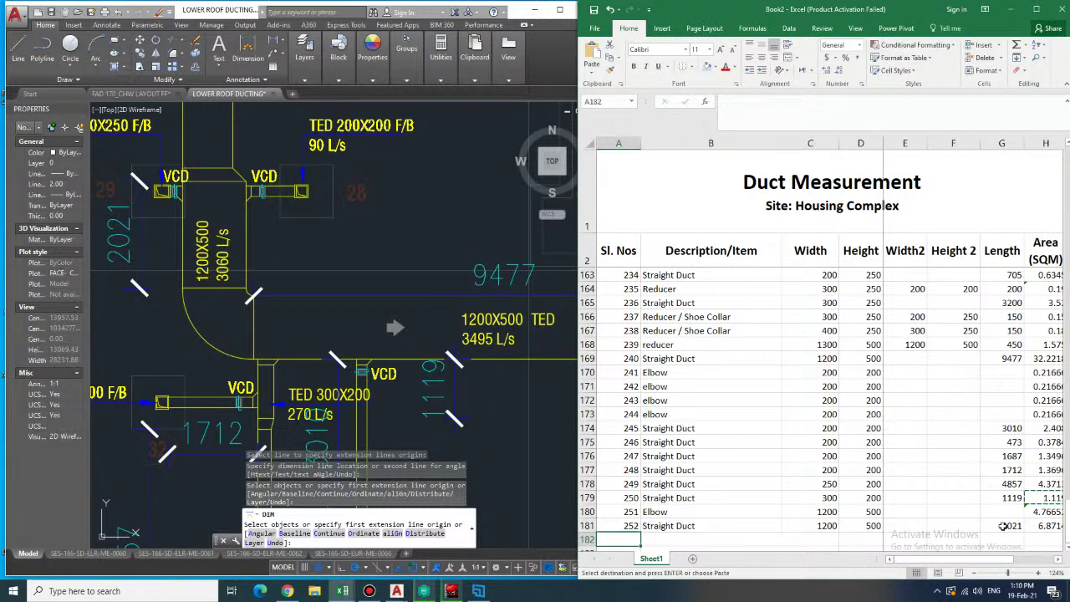
mouse_move(269, 218)
middle_down()
mouse_move(300, 317)
mouse_move(324, 324)
middle_up()
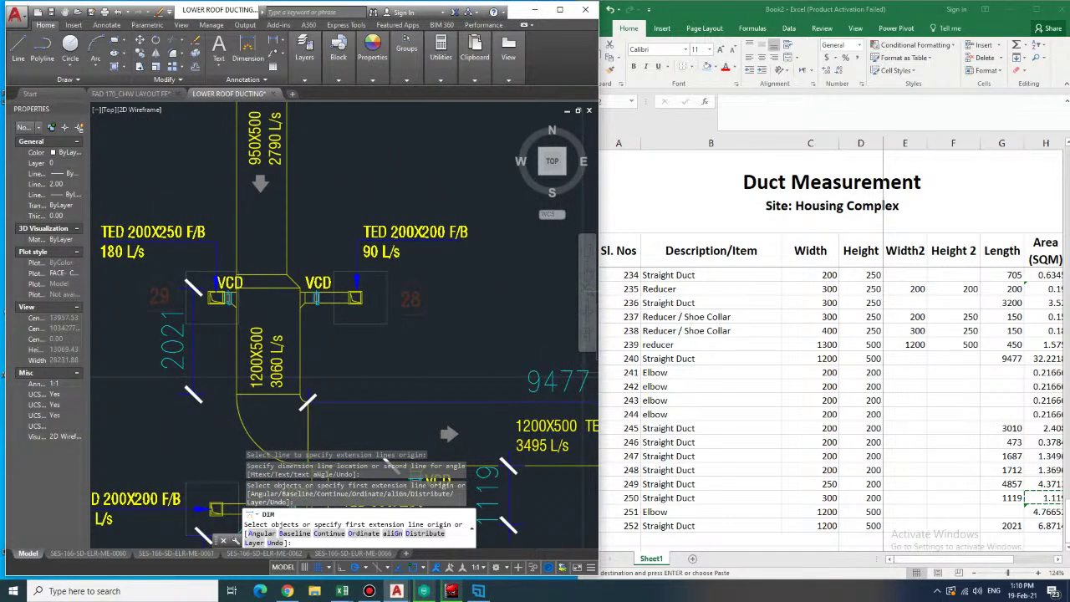
click(691, 539)
scroll(682, 534, down, 1)
text(253)
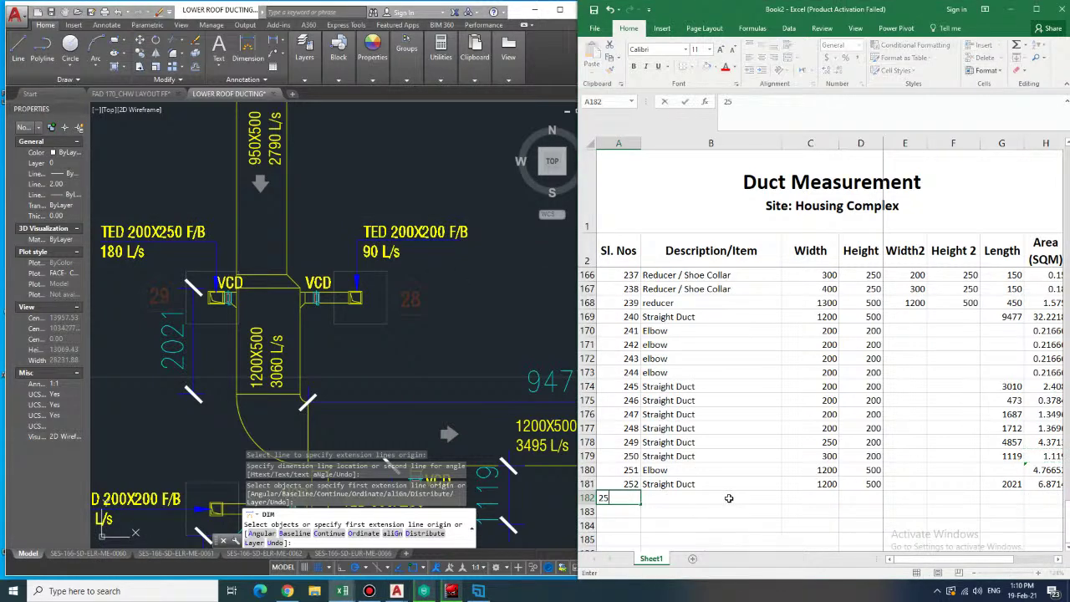
key(Tab)
text(Elbow)
key(Tab)
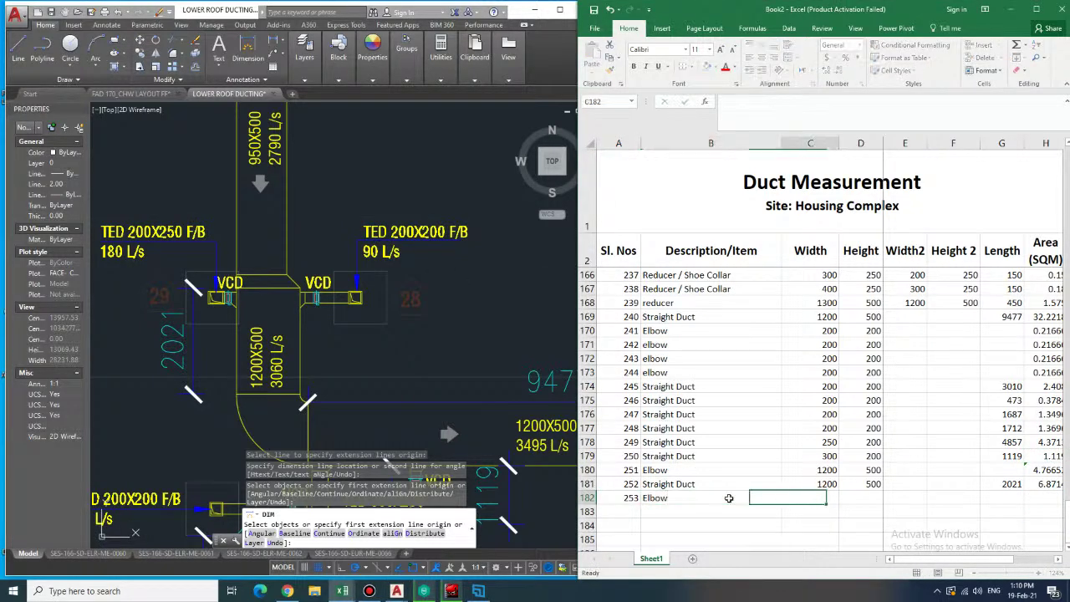
- Enter width 200 and height 200 for the item 253 elbow
text(200)
key(Tab)
text(200)
key(Tab)
key(Tab)
key(Tab)
key(Tab)
key(shift+Tab)
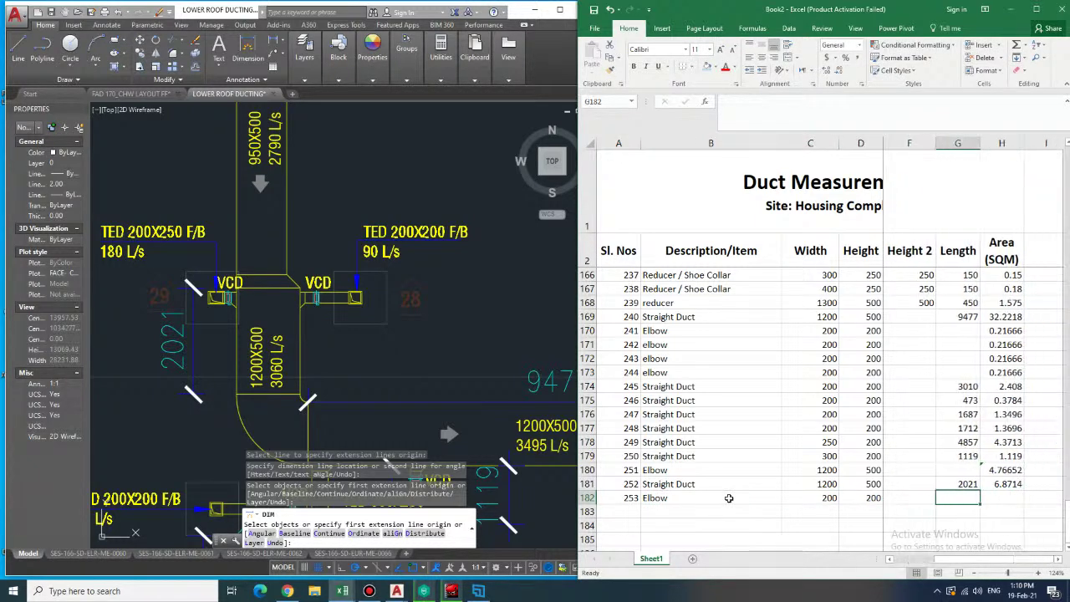
- Start item 254 in the next row and describe it as Elbow
key(Right)
key(Down)
key(Left)
key(Left)
key(Left)
key(Left)
key(Left)
key(Left)
key(Left)
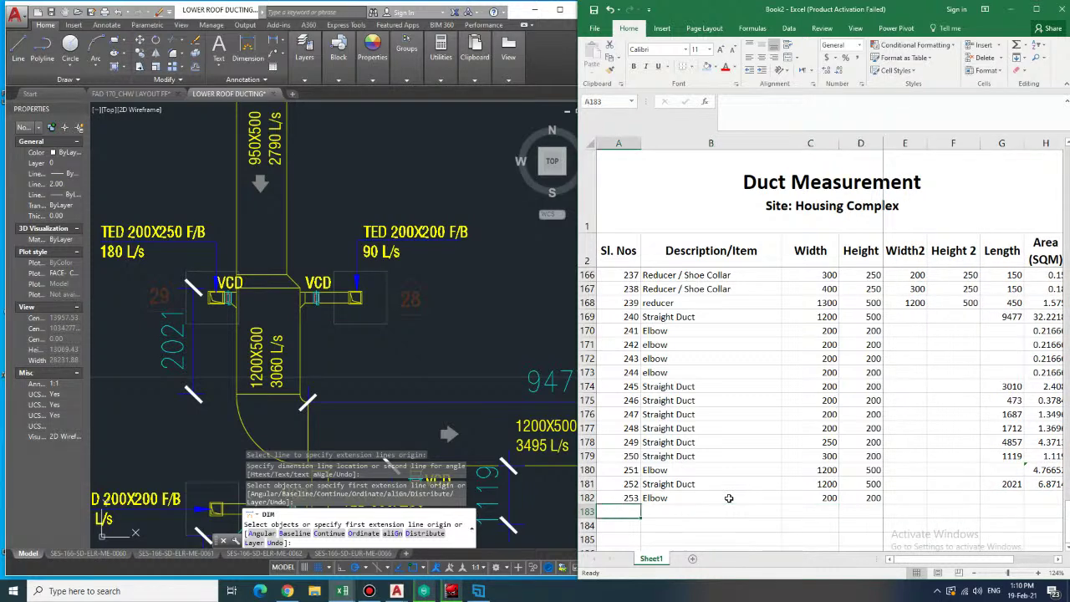
text(254)
key(Tab)
text(w)
key(BackSpace)
text(e)
key(Right)
key(Left)
text(e)
key(ctrl+Return)
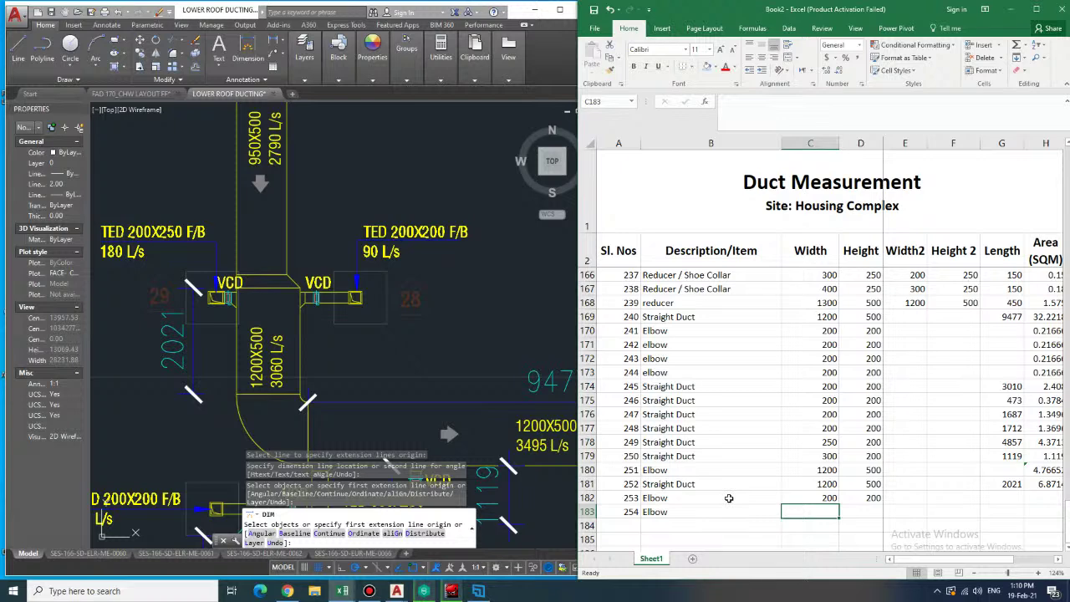
- Enter width 200 and height 250 for the item 254 elbow
text(200)
key(Tab)
text(250)
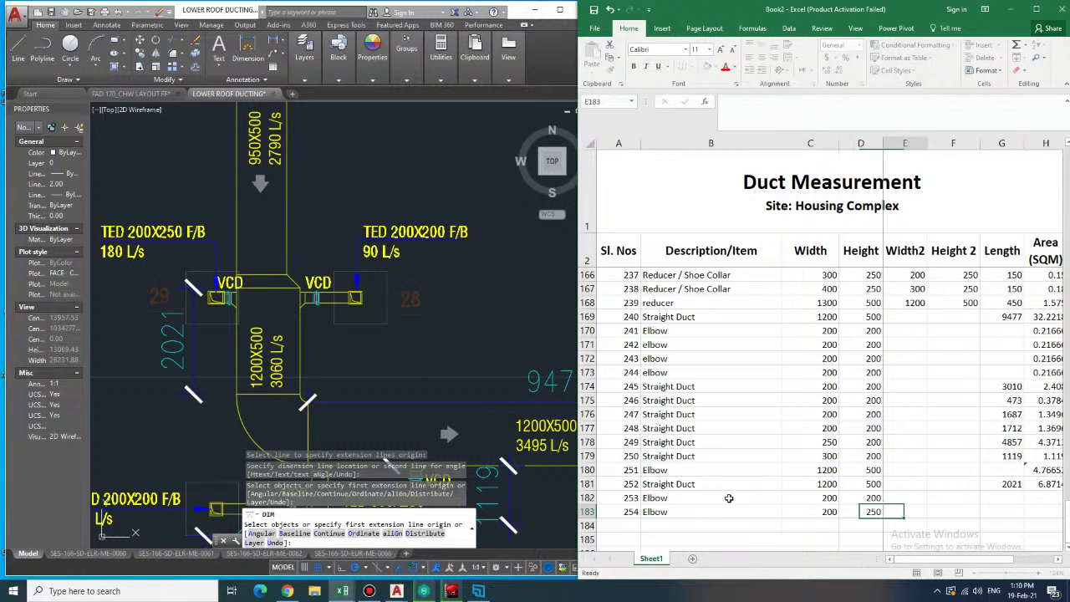
key(Tab)
- Copy the area formula from the item 251 elbow into the area cell of item 253
key(Tab)
key(Tab)
key(Tab)
key(Up)
key(Up)
key(Up)
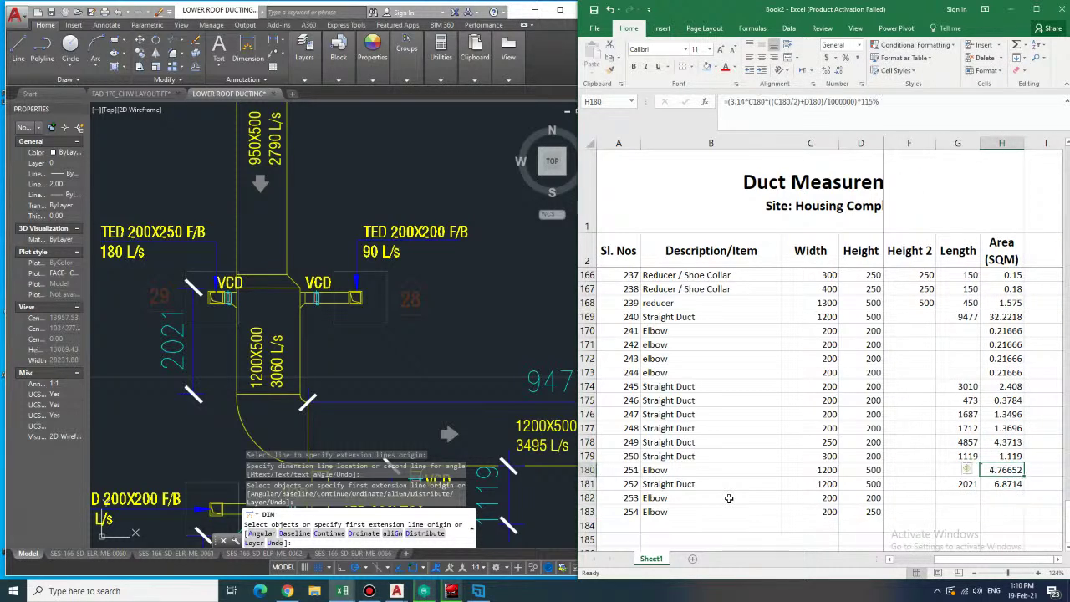
key(ctrl+c)
key(Down)
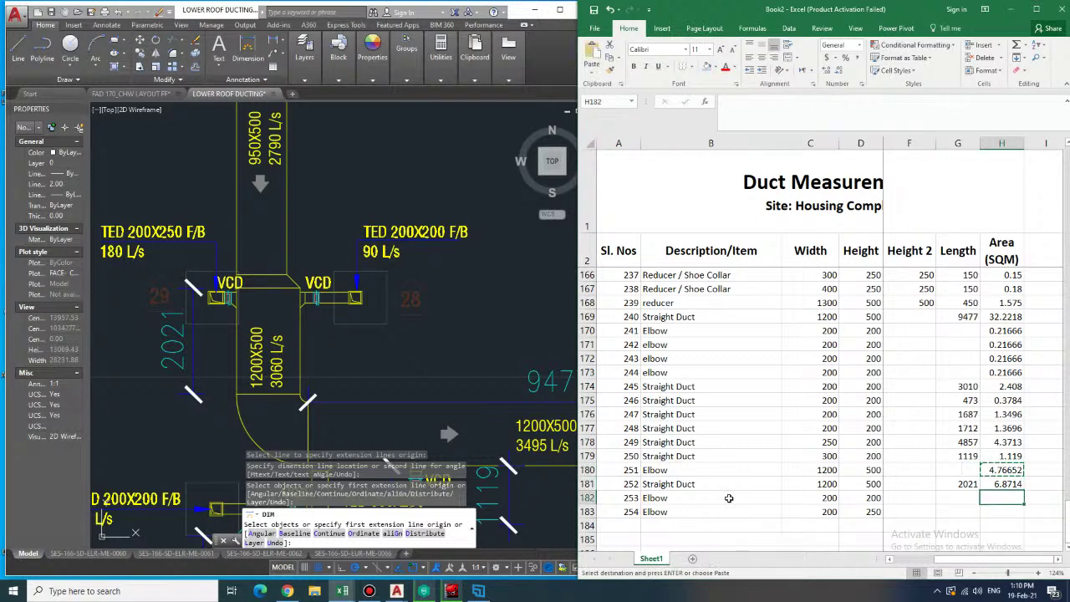
key(ctrl+Down)
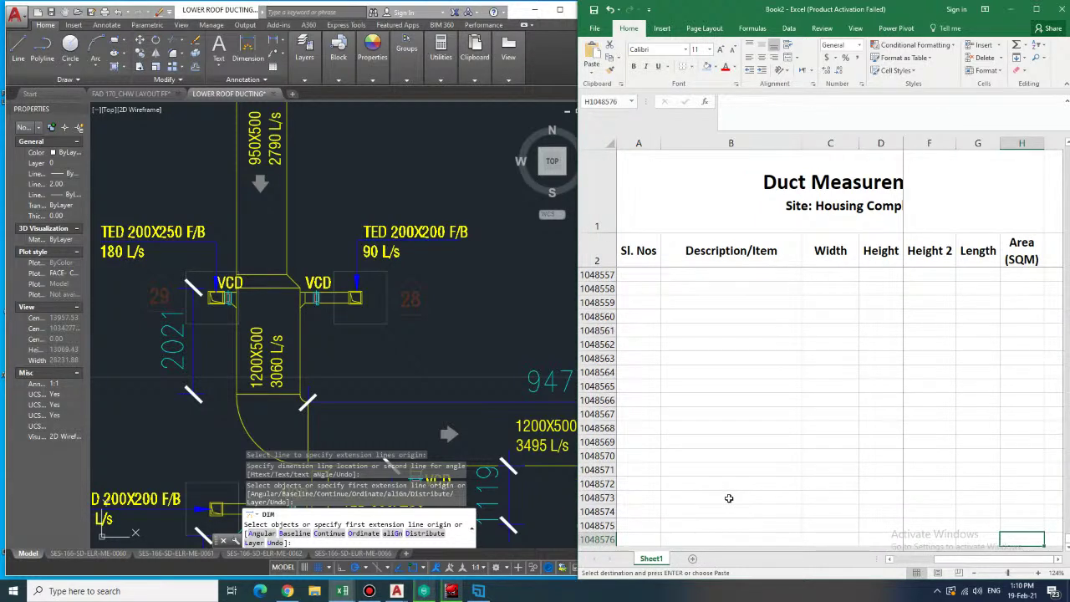
- Paste the copied elbow area formula into the area cell of item 254
key(ctrl+Up)
key(Down)
key(Up)
key(Up)
key(Up)
key(Up)
key(Up)
key(Up)
key(Up)
key(Up)
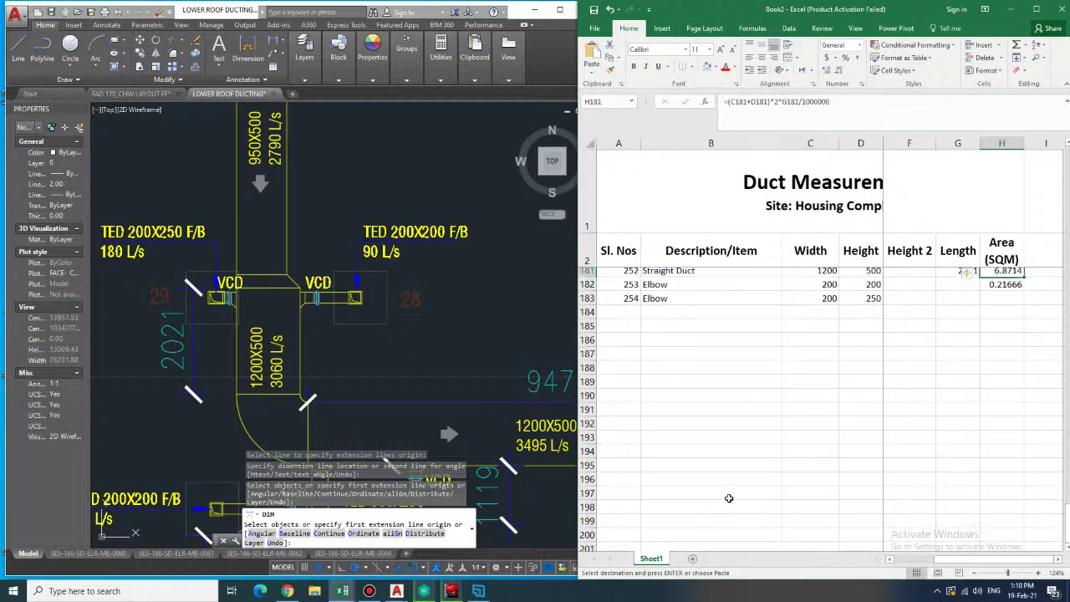
key(Down)
key(Down)
key(Down)
key(Down)
key(Down)
key(Down)
key(Down)
key(Down)
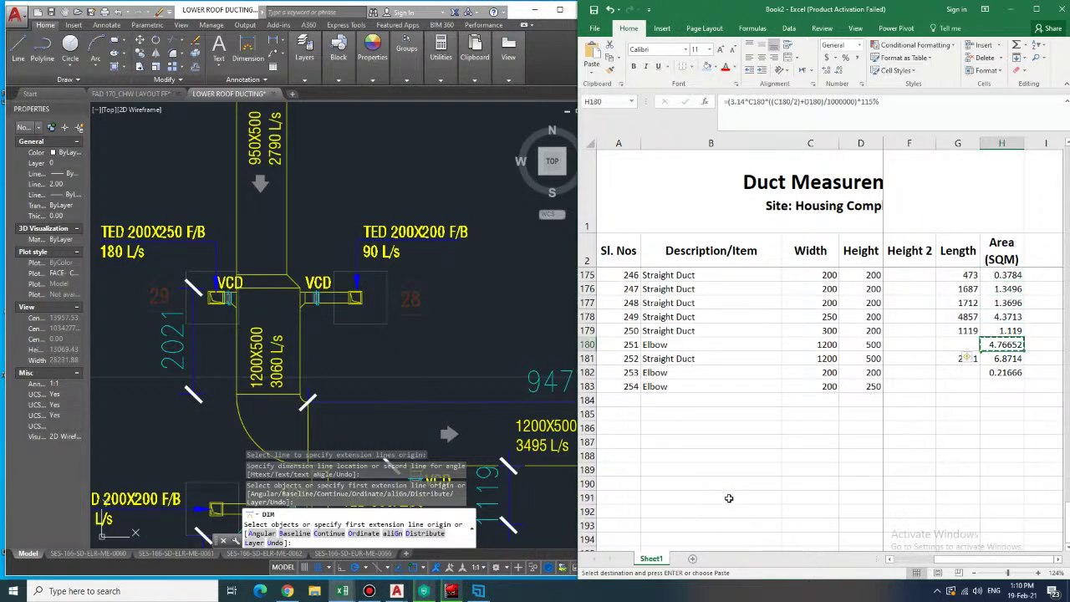
key(ctrl+v)
- Enter serial number 255 in the next empty row
key(Down)
key(Left)
key(Left)
key(Left)
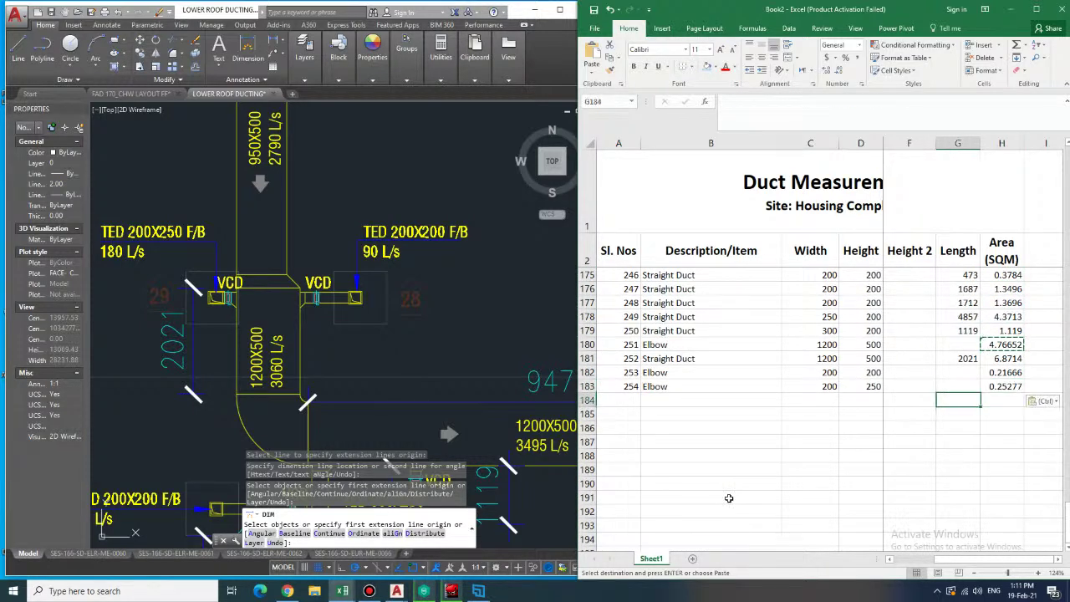
key(Left)
key(Left)
key(Left)
key(Left)
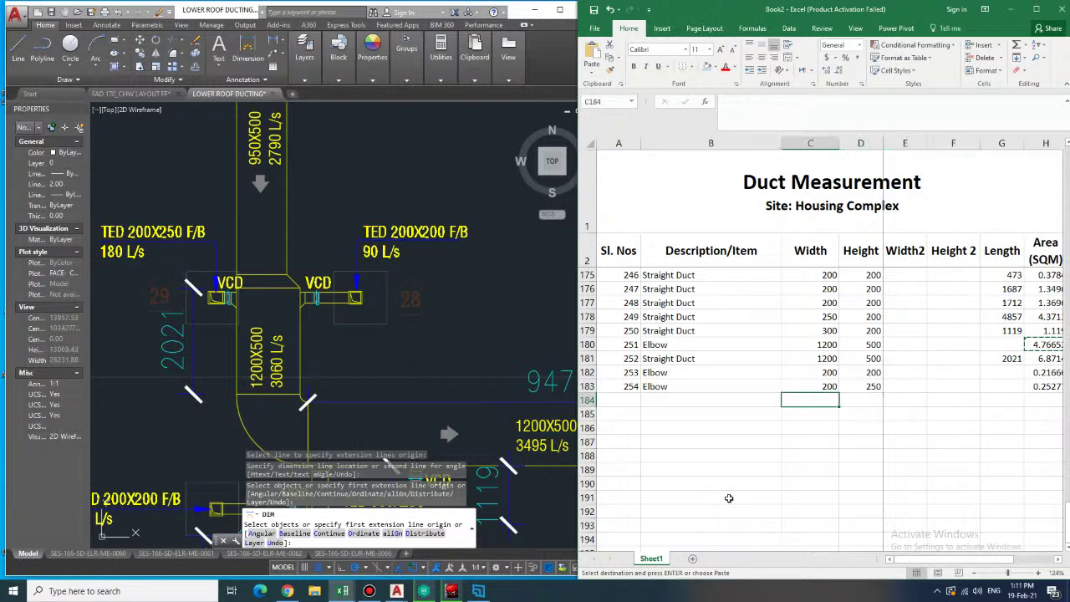
text(255)
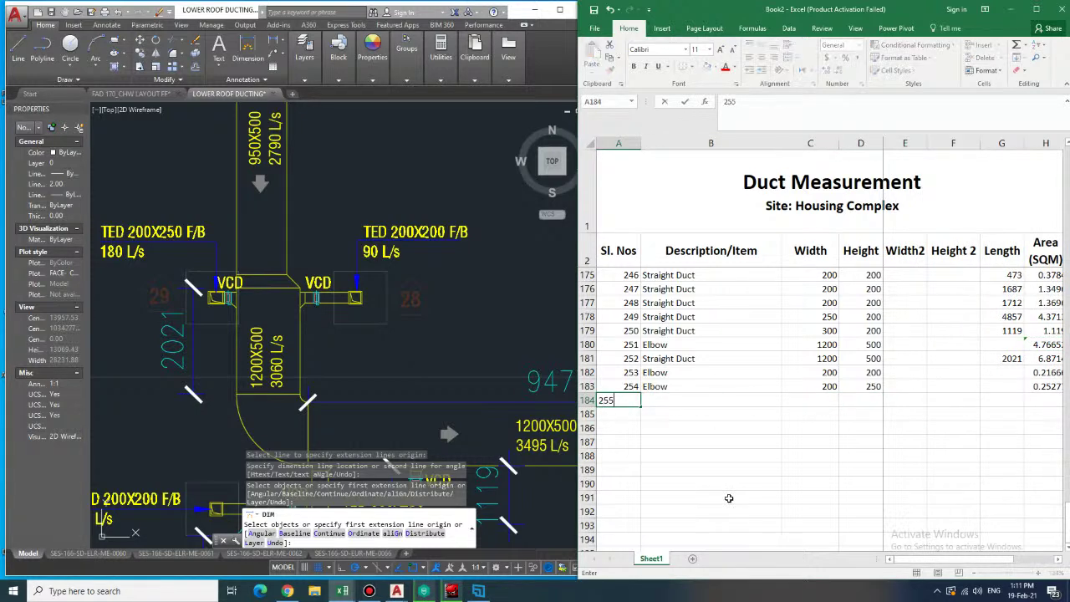
key(Right)
key(Up)
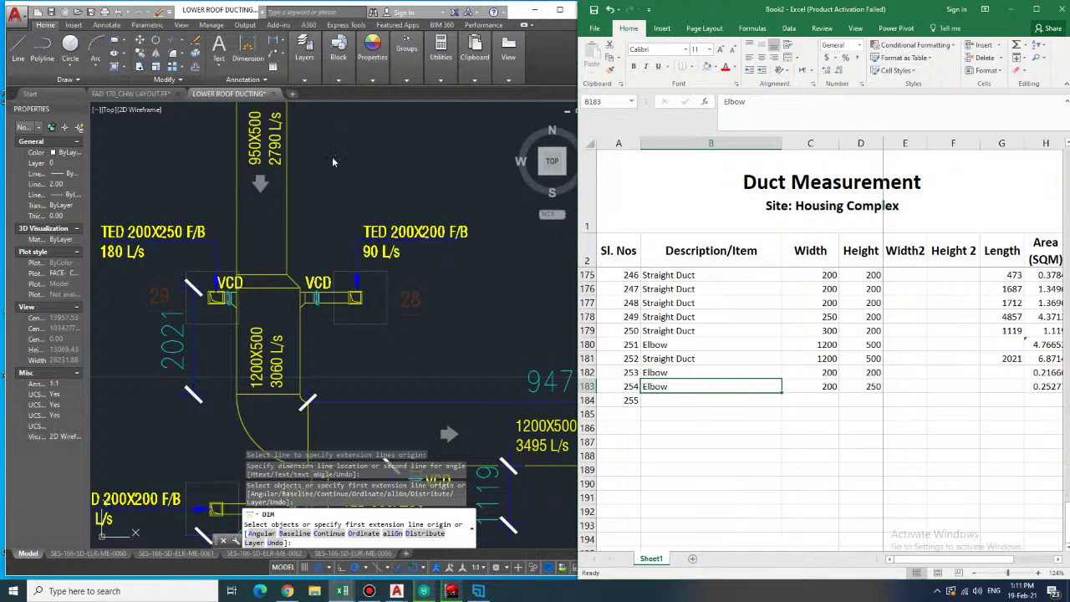
- Switch to AutoCAD and dimension the length of the reducer between the 1200x500 and 950x500 ducts
middle_drag(308, 178, 378, 246)
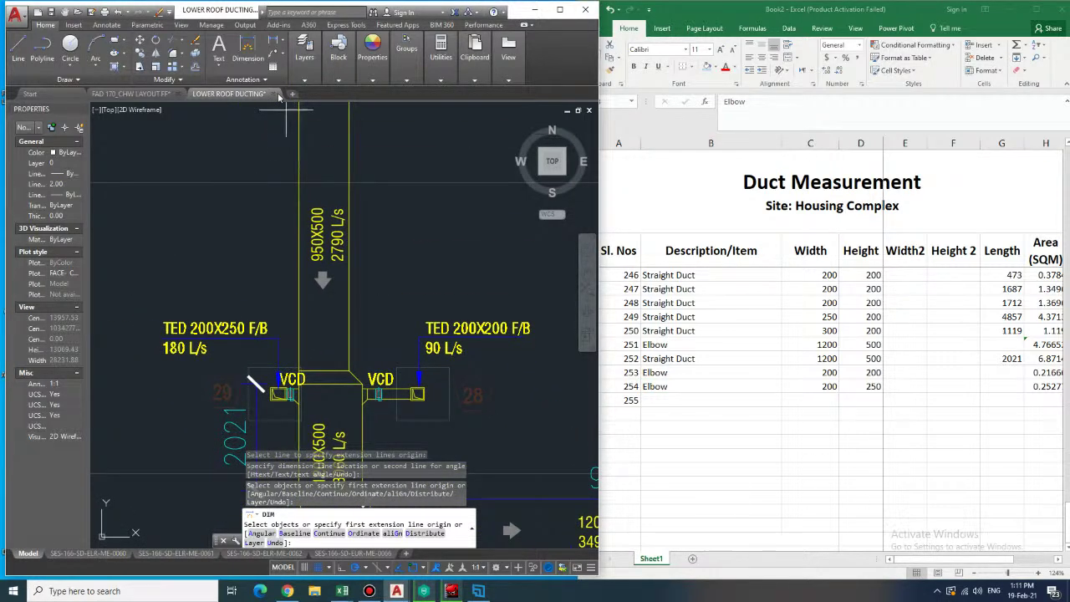
click(299, 371)
click(300, 384)
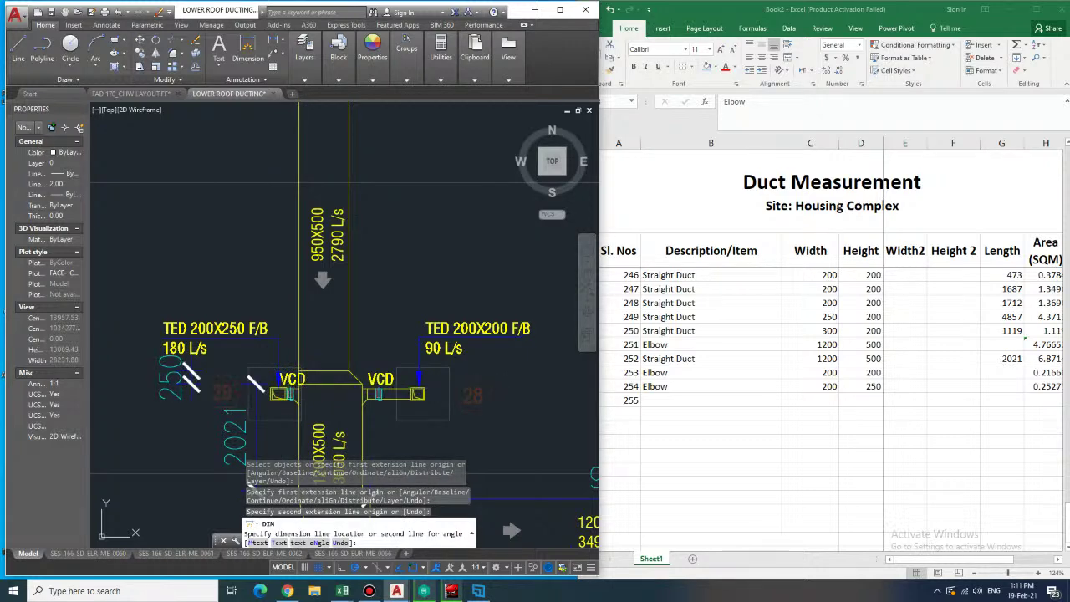
click(191, 377)
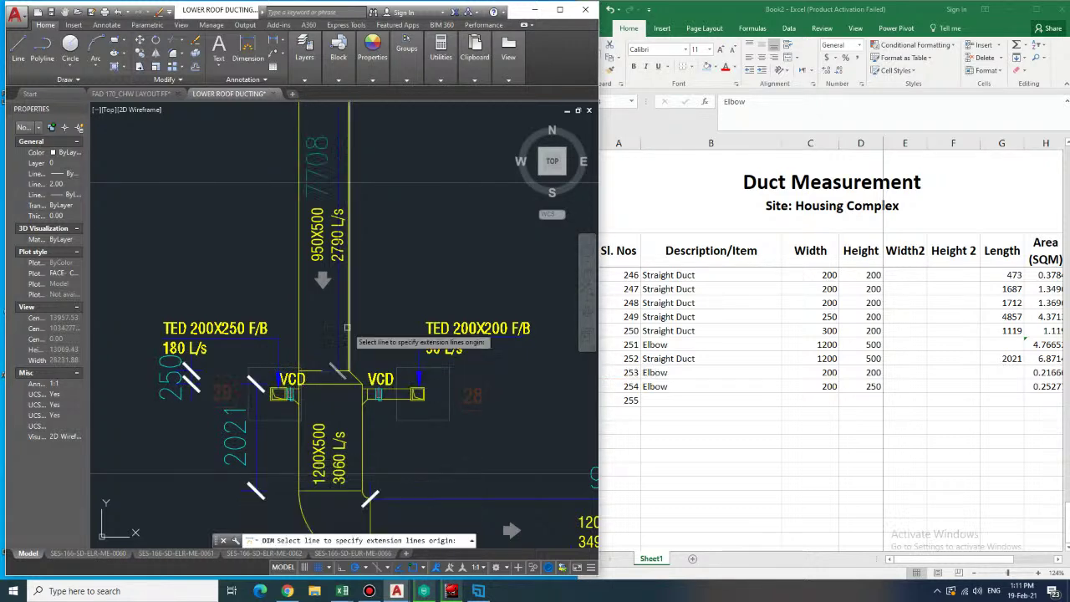
- Switch to Excel, describe item 255 as reducer, and enter its width as 1200 and height as 500
click(679, 402)
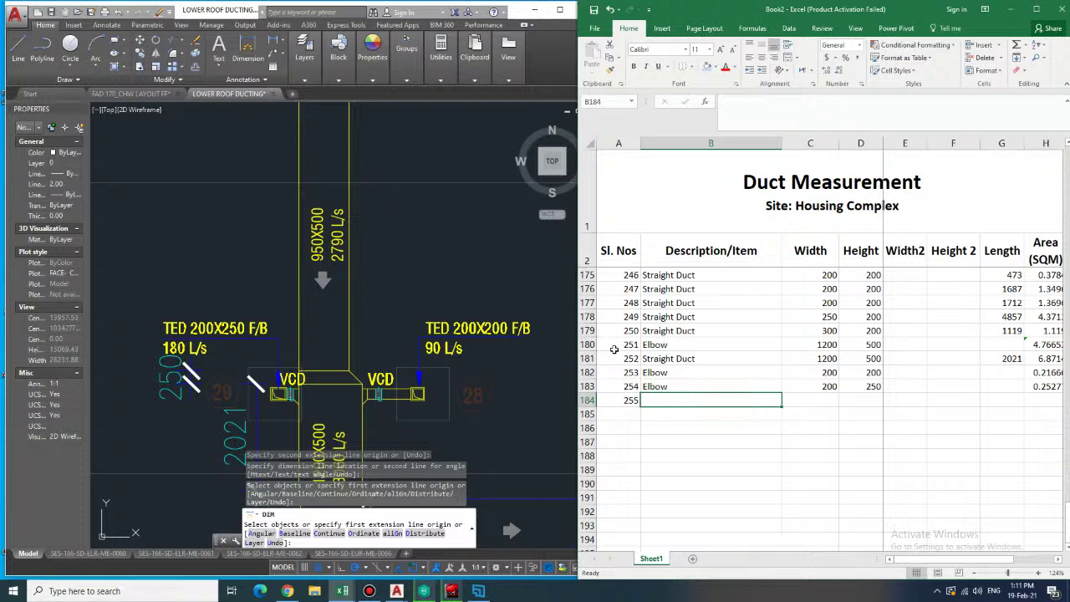
text(reducer)
key(Tab)
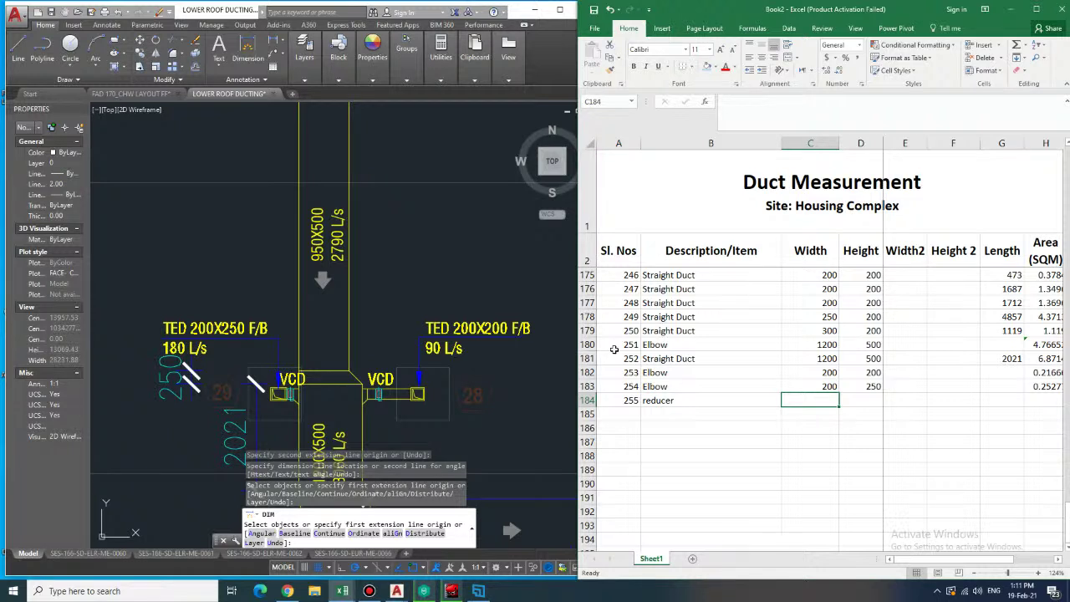
text(1200)
key(Tab)
text(5)
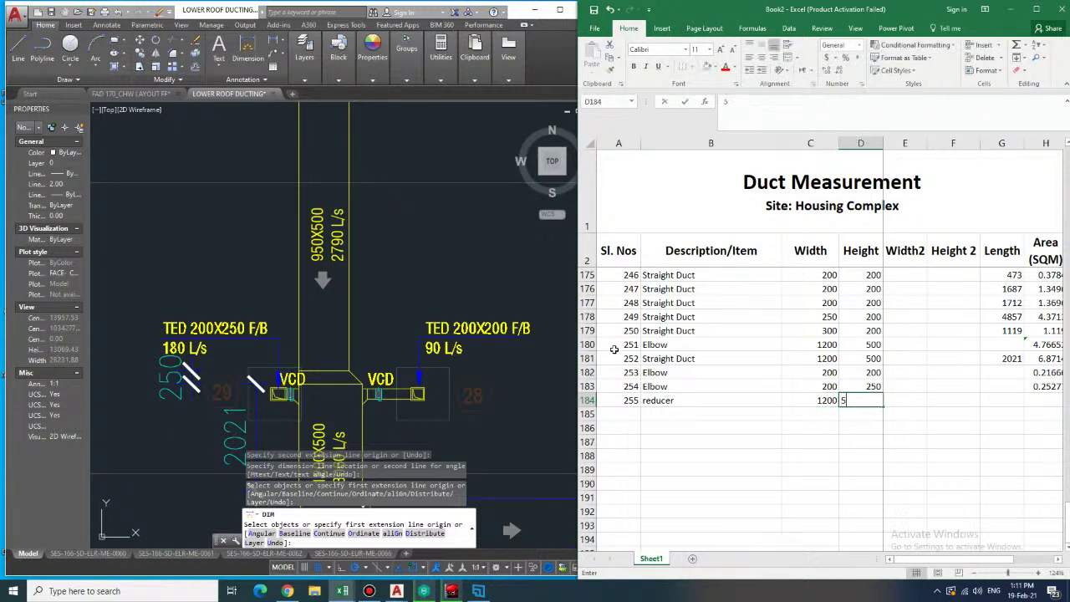
text(00)
key(Tab)
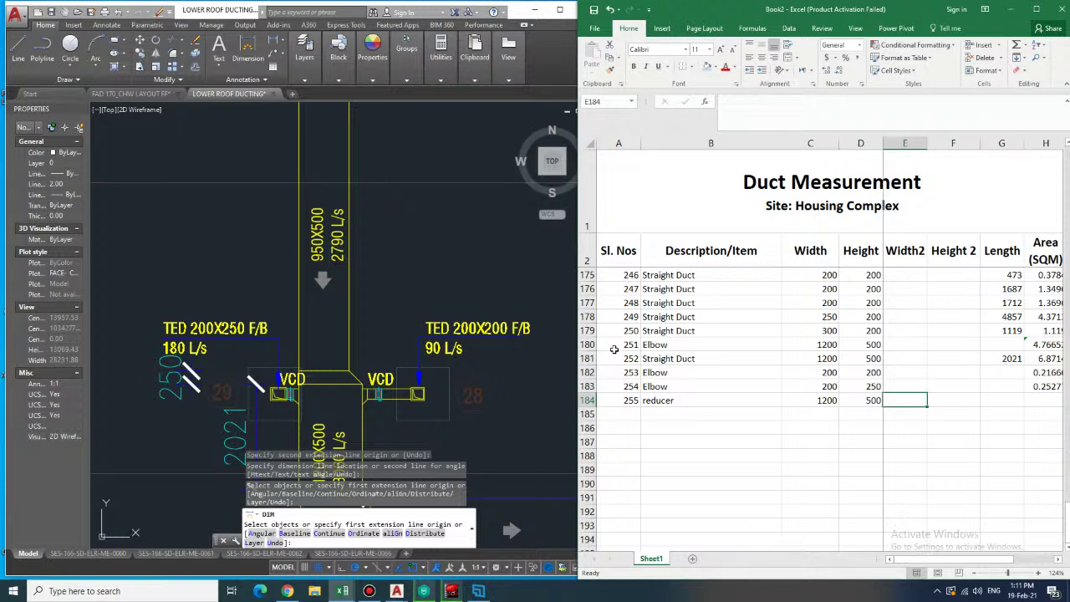
- Complete the item 255 reducer's dimensions with a second width of 950, second height of 500 and length of 250
text(950)
key(Tab)
text(500)
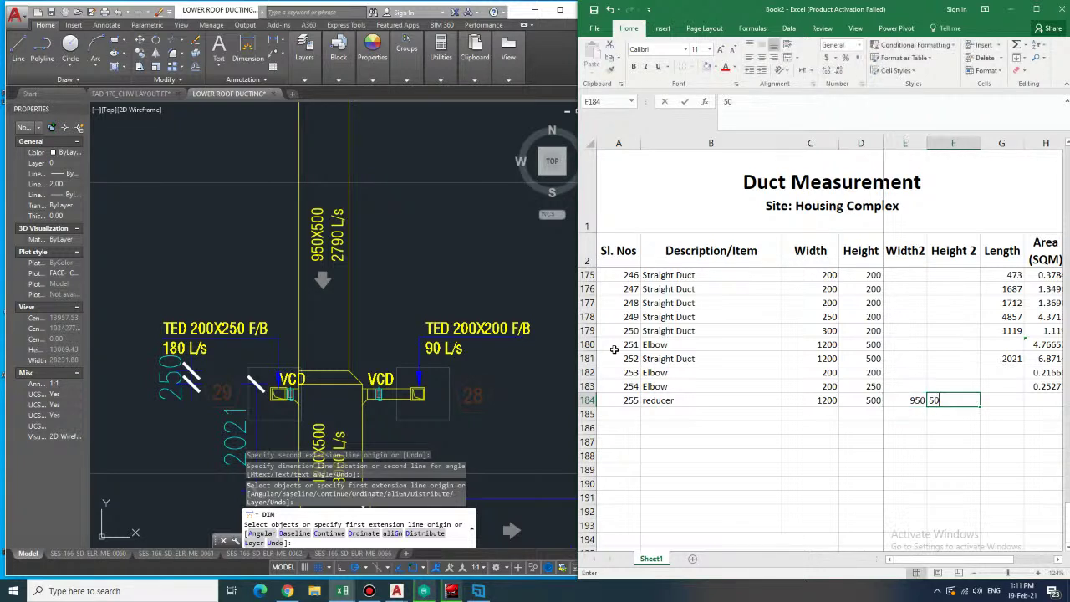
key(Tab)
key(Tab)
key(Left)
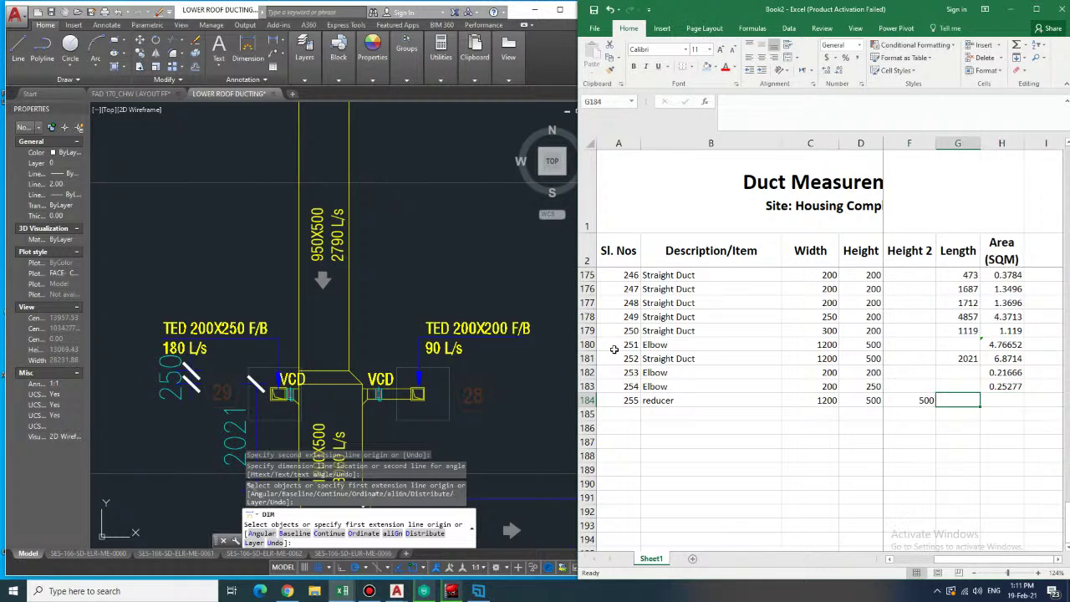
text(250)
key(Tab)
- Copy the area formula from the item 239 reducer into the area cell of item 255
key(Up)
key(Up)
key(Up)
key(Up)
key(Up)
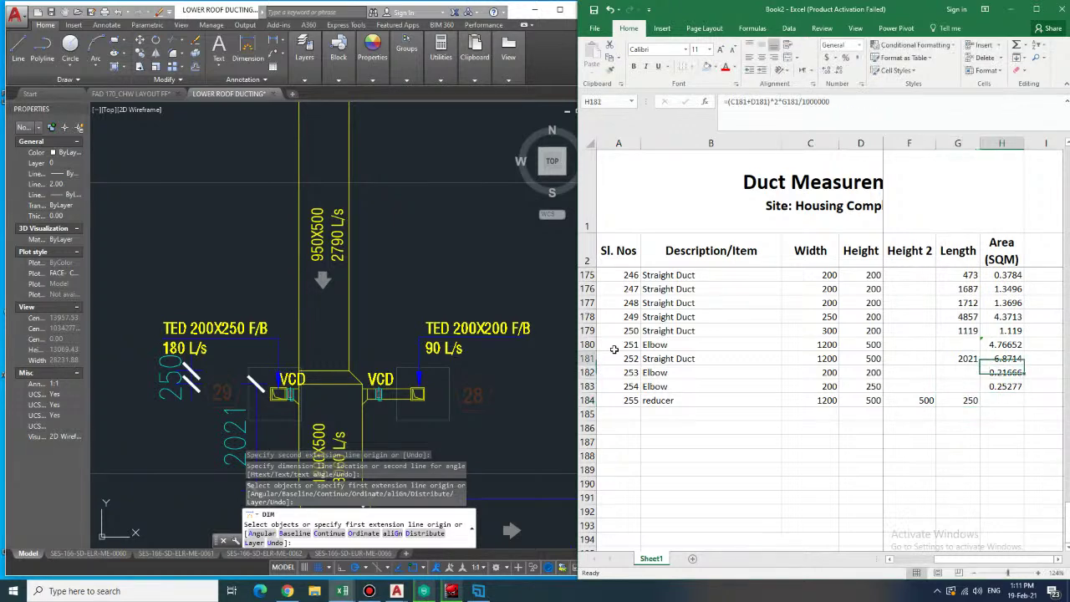
key(Up)
key(Up)
key(Up)
key(Up)
key(Up)
key(Up)
key(Up)
key(Up)
key(Up)
key(Up)
key(Up)
key(Up)
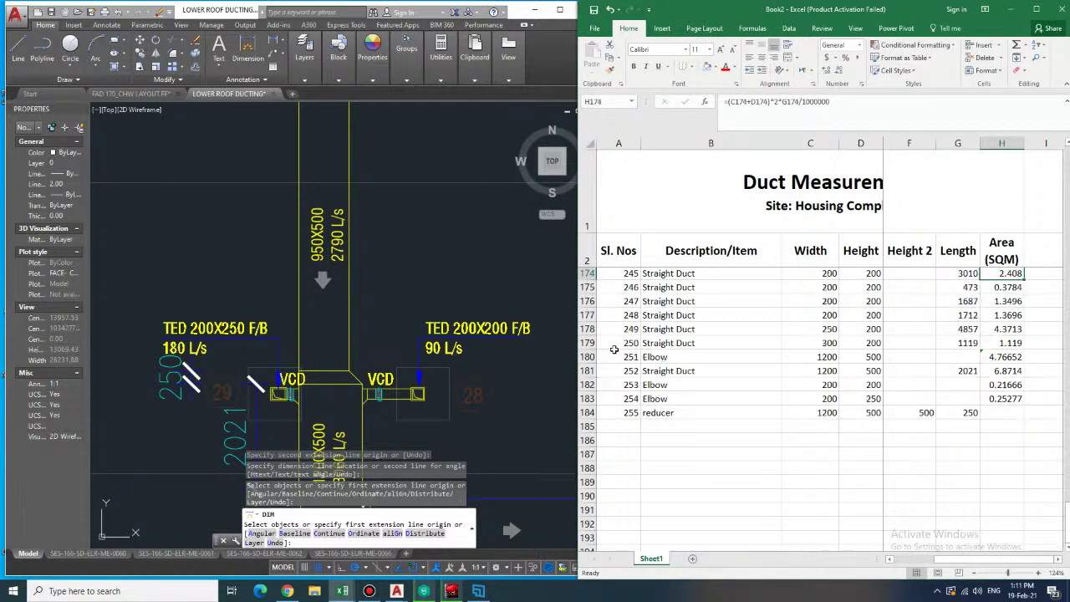
key(Down)
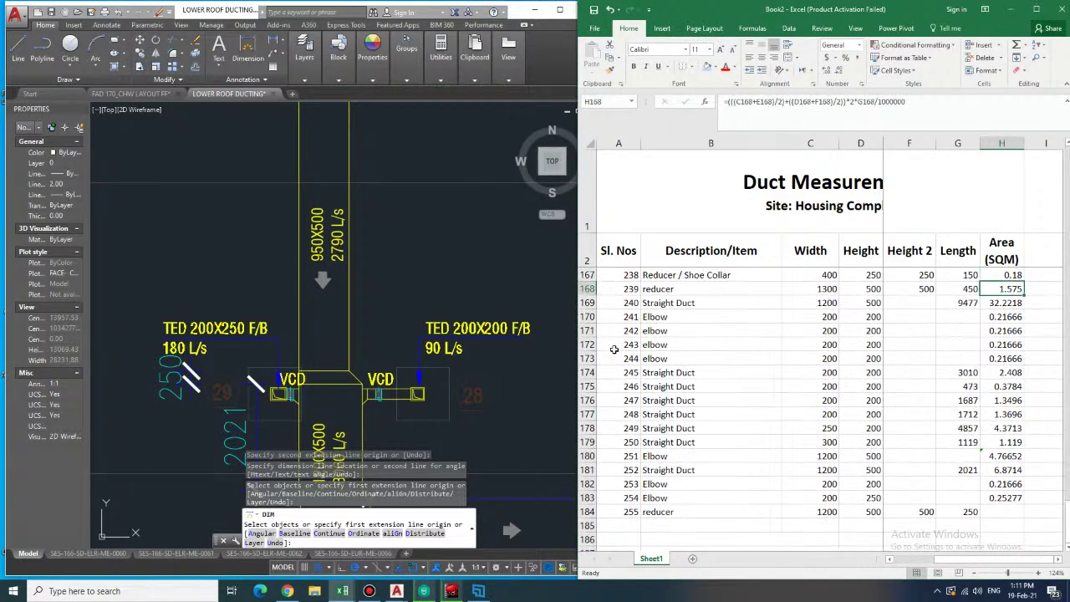
key(ctrl+c)
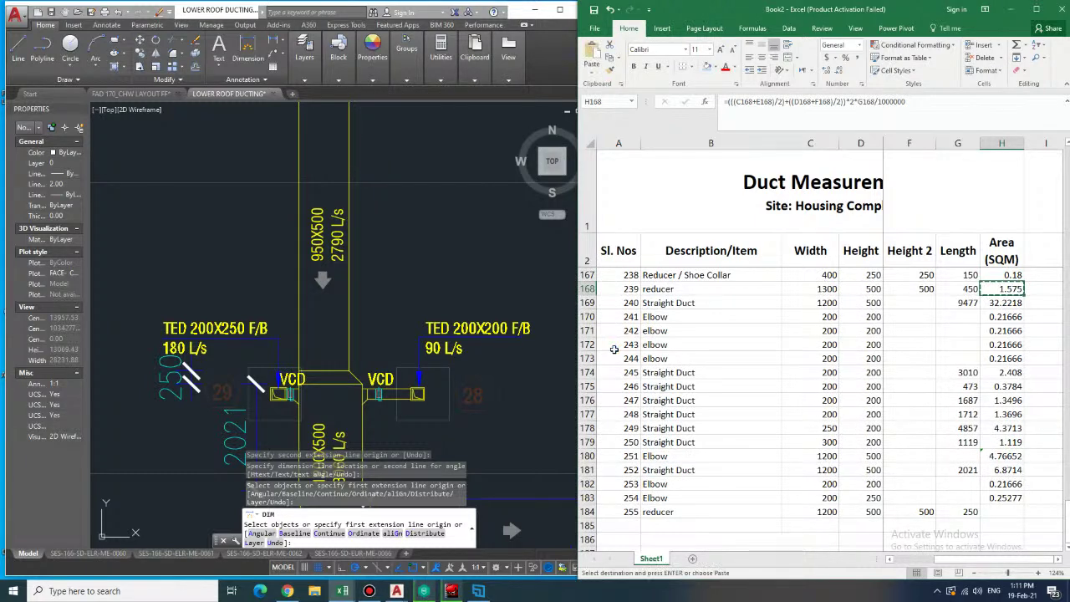
key(Down)
key(Down)
key(Down)
key(Down)
key(Down)
key(Down)
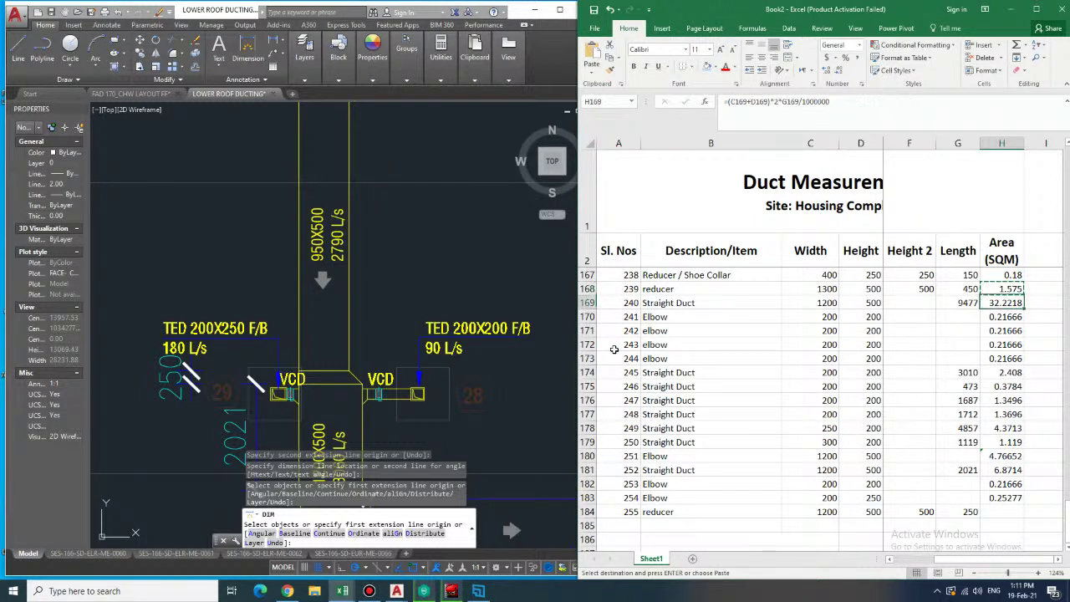
key(Down)
key(Down)
key(Down)
key(Down)
key(Down)
key(Down)
key(Down)
key(Down)
key(Down)
key(Down)
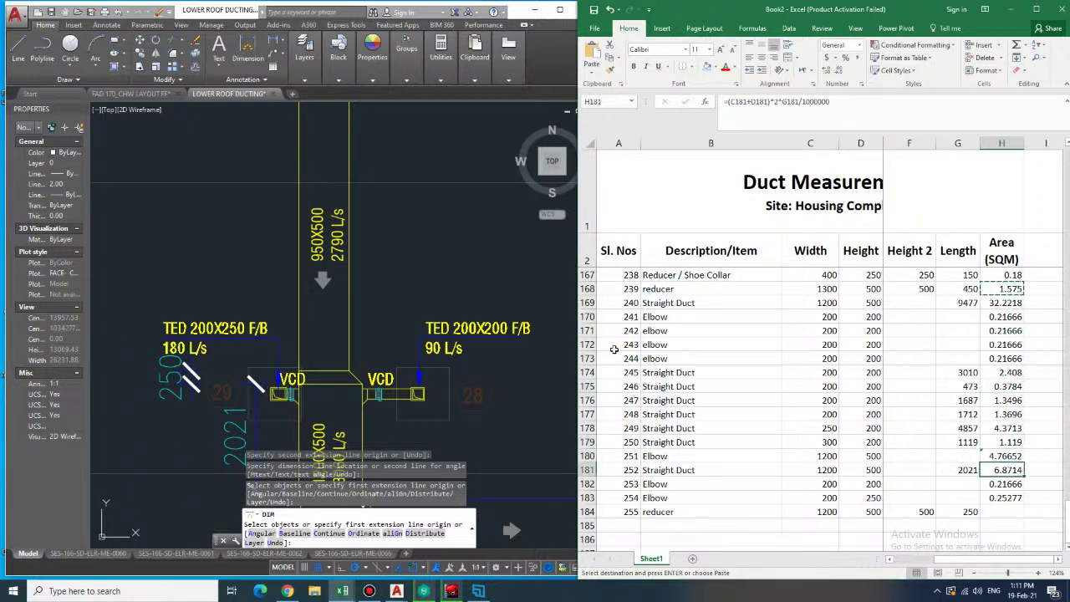
key(ctrl+v)
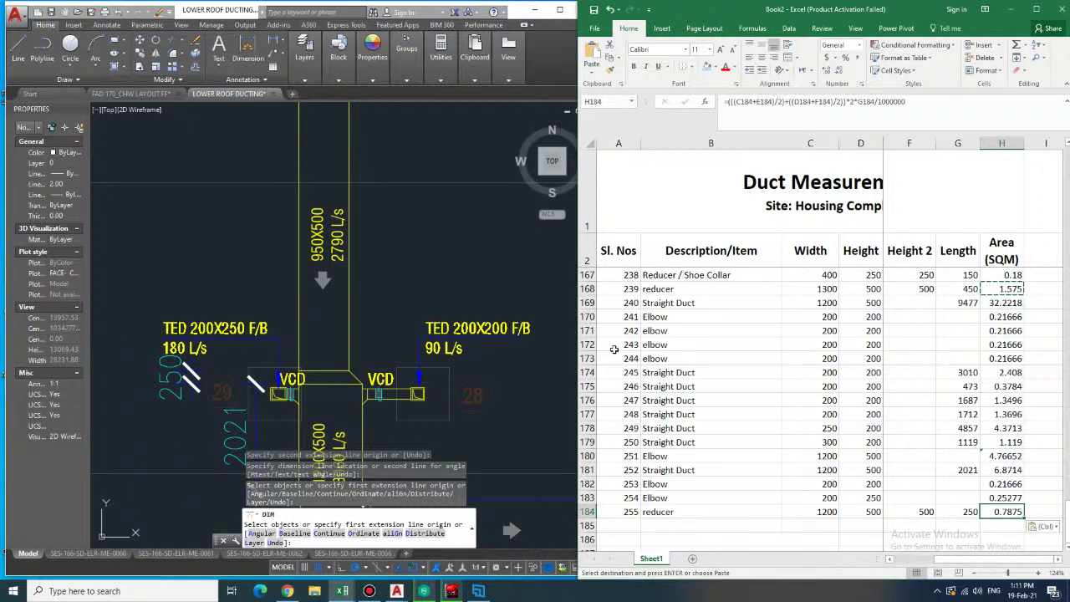
- Check the reducer on the 300x200 branch in AutoCAD and enter item 256 as a reducer in the next empty sheet row
key(Down)
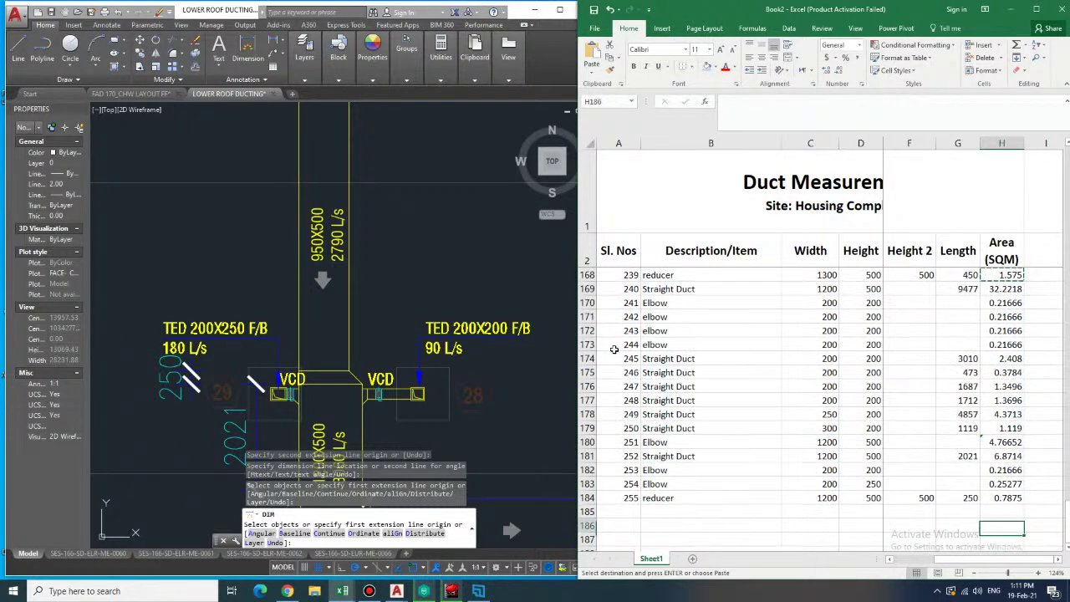
click(428, 403)
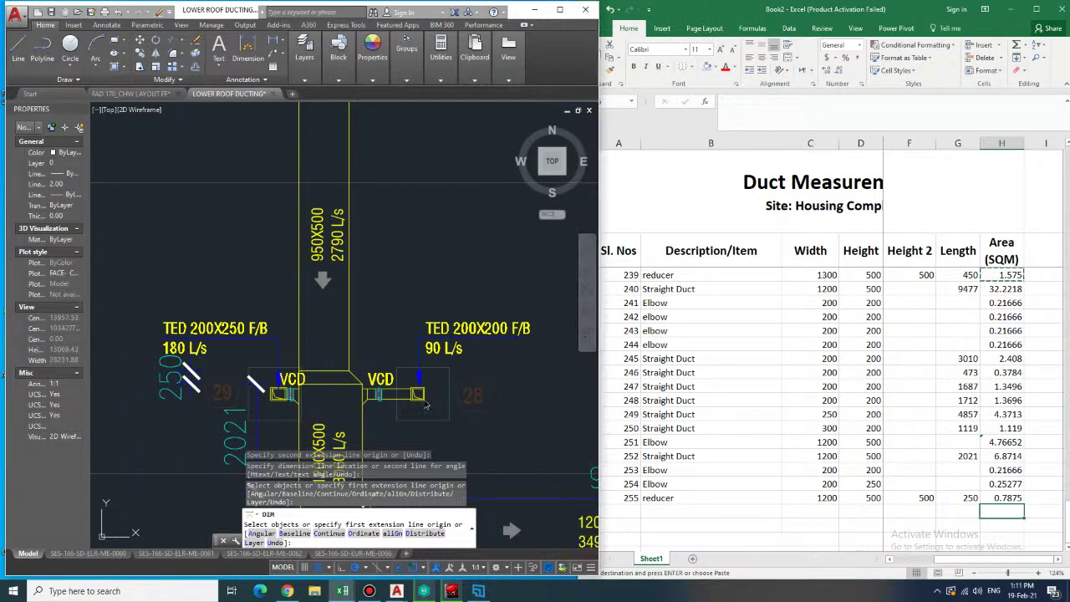
middle_drag(364, 409, 328, 304)
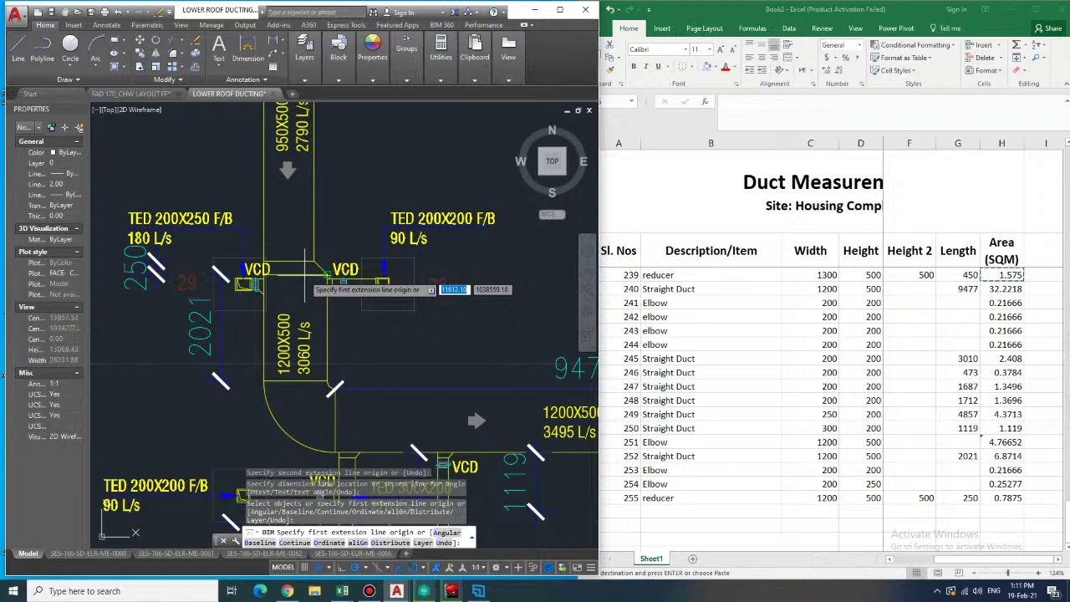
middle_drag(334, 361, 324, 244)
mouse_move(330, 418)
middle_down()
mouse_move(289, 346)
mouse_move(286, 304)
mouse_move(301, 278)
middle_up()
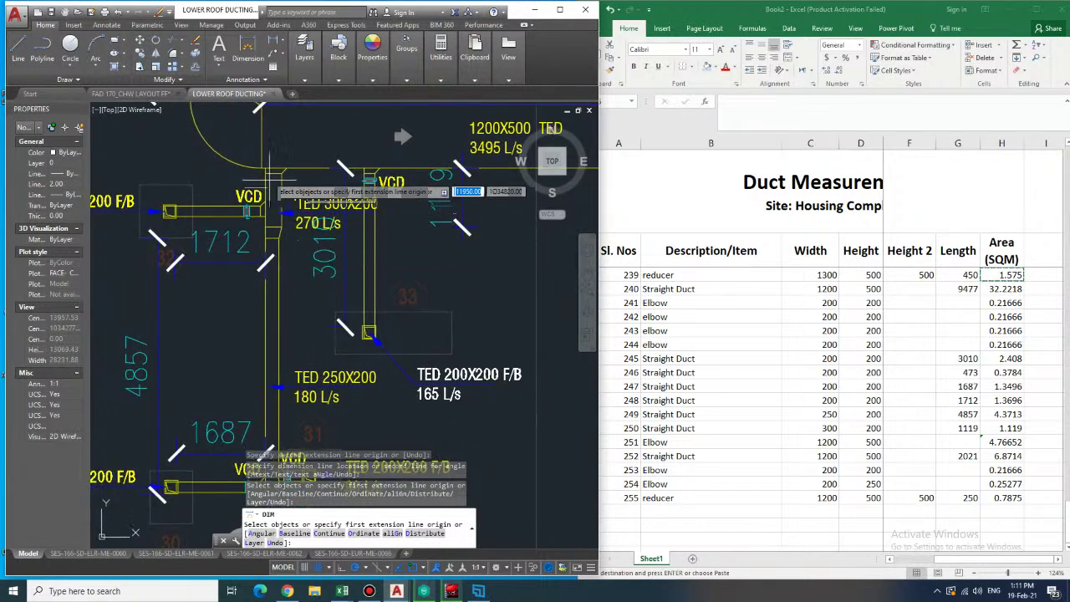
middle_drag(273, 179, 269, 240)
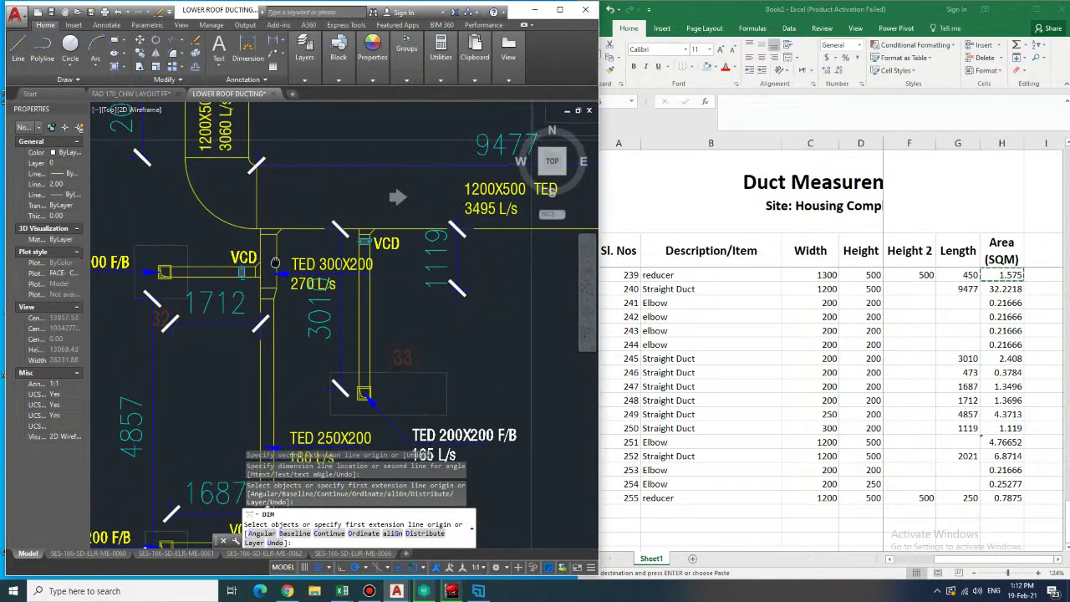
click(703, 511)
click(624, 523)
click(631, 510)
key(Escape)
text(256)
key(Tab)
text(reduc)
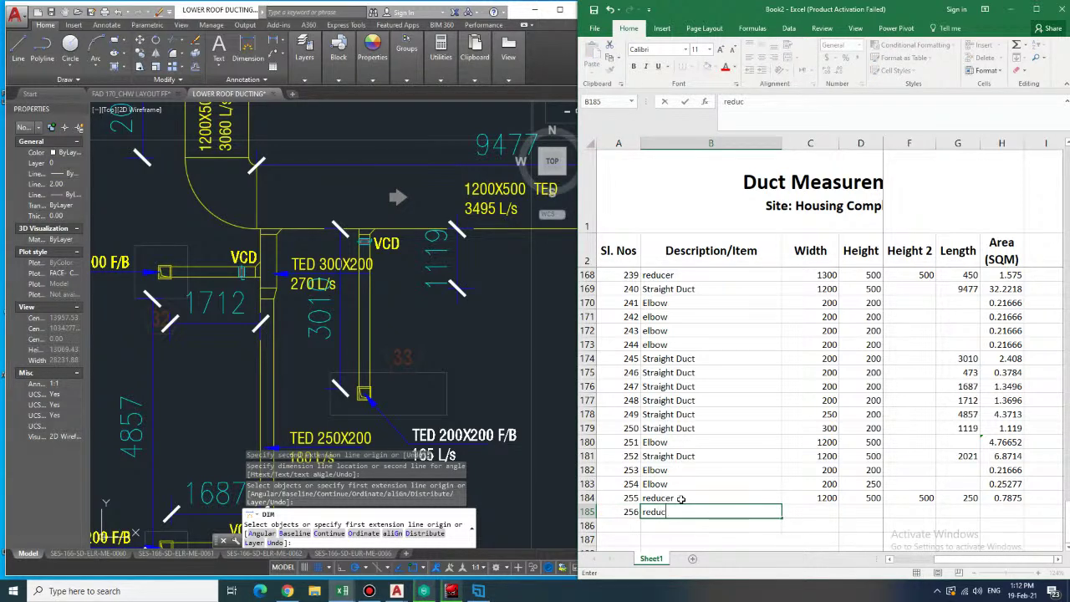
key(Tab)
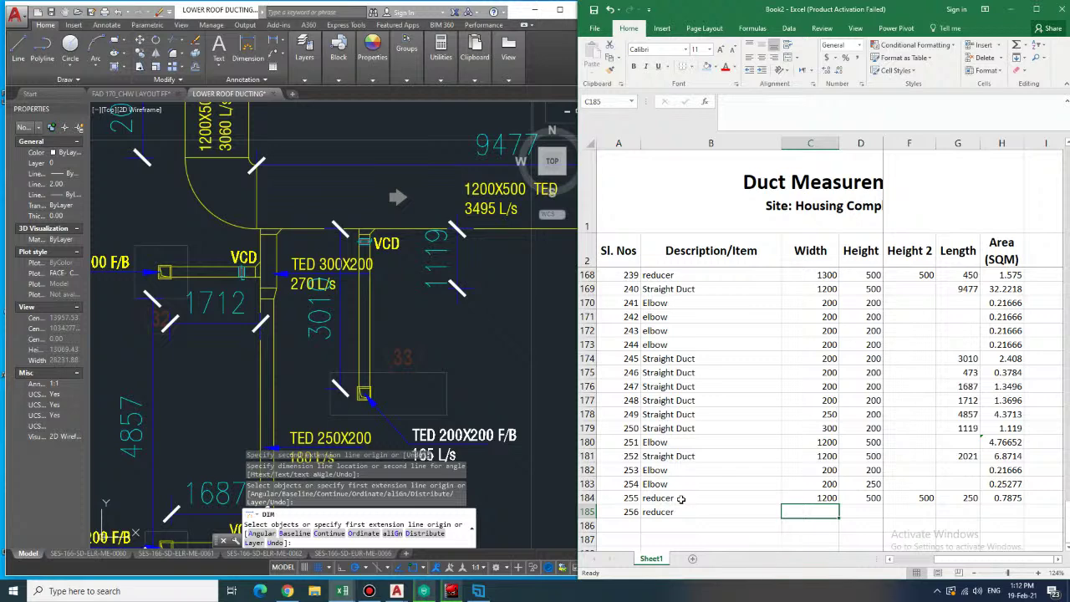
text(250)
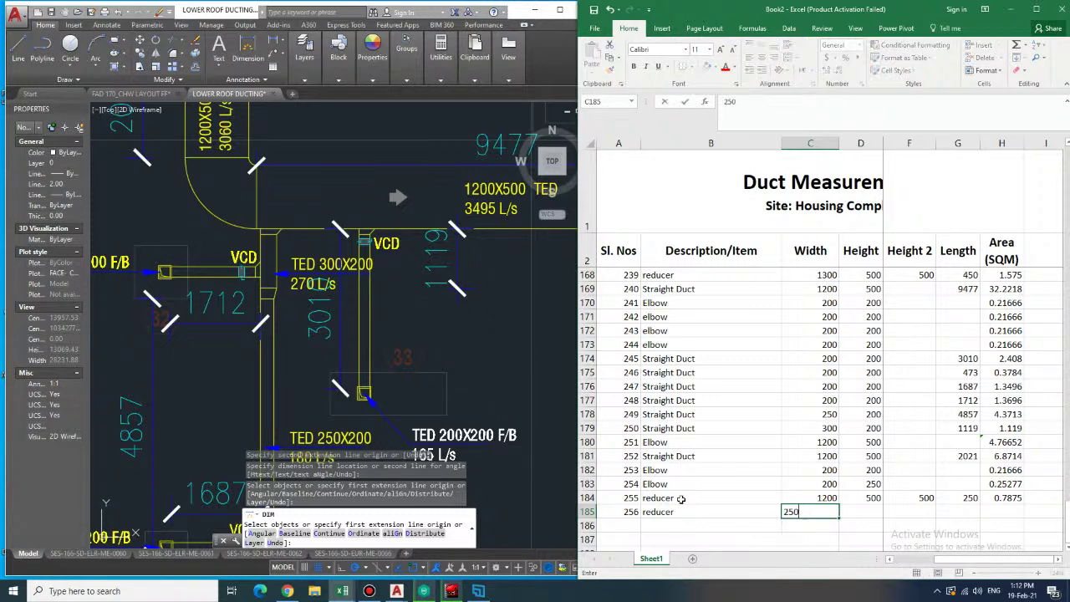
key(Tab)
text(200)
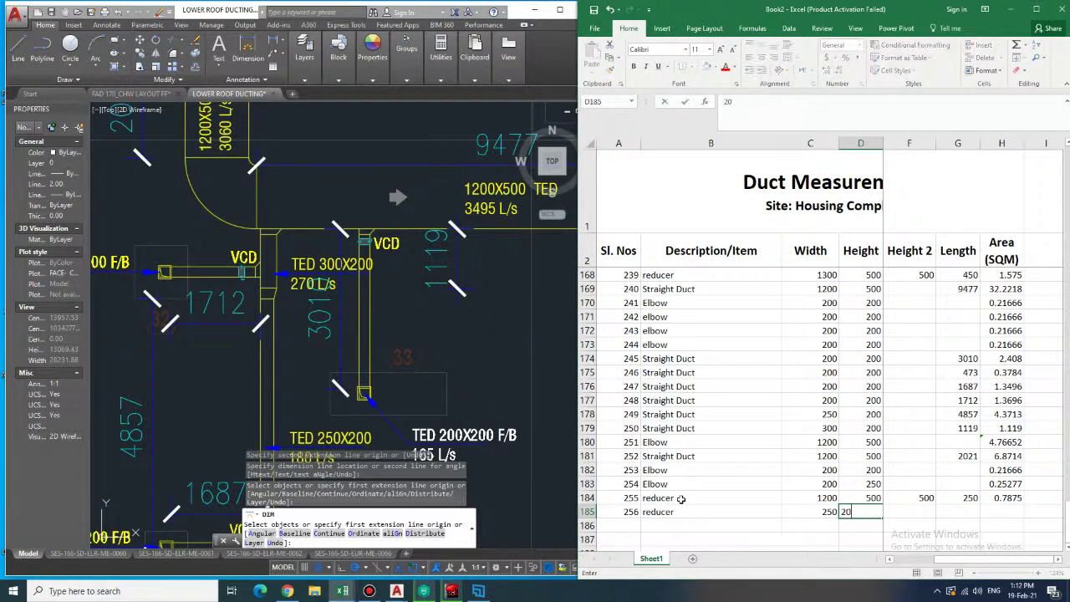
key(Tab)
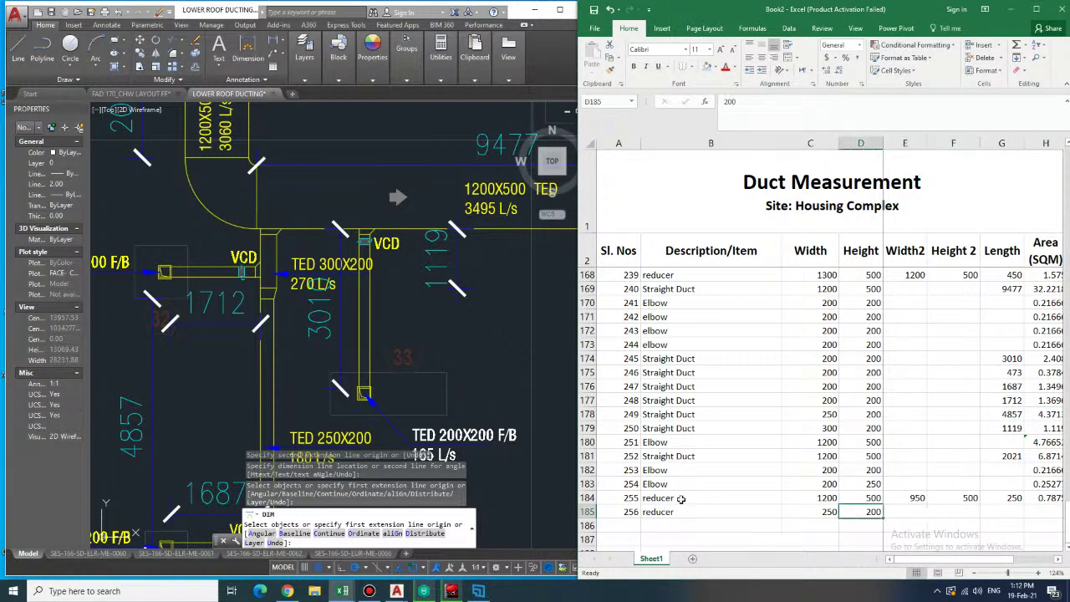
- Enter the item 256 reducer's dimensions as width 300, height 200, second width 250, second height 200 and length 150
key(Left)
key(Left)
text(300)
key(Tab)
text(200)
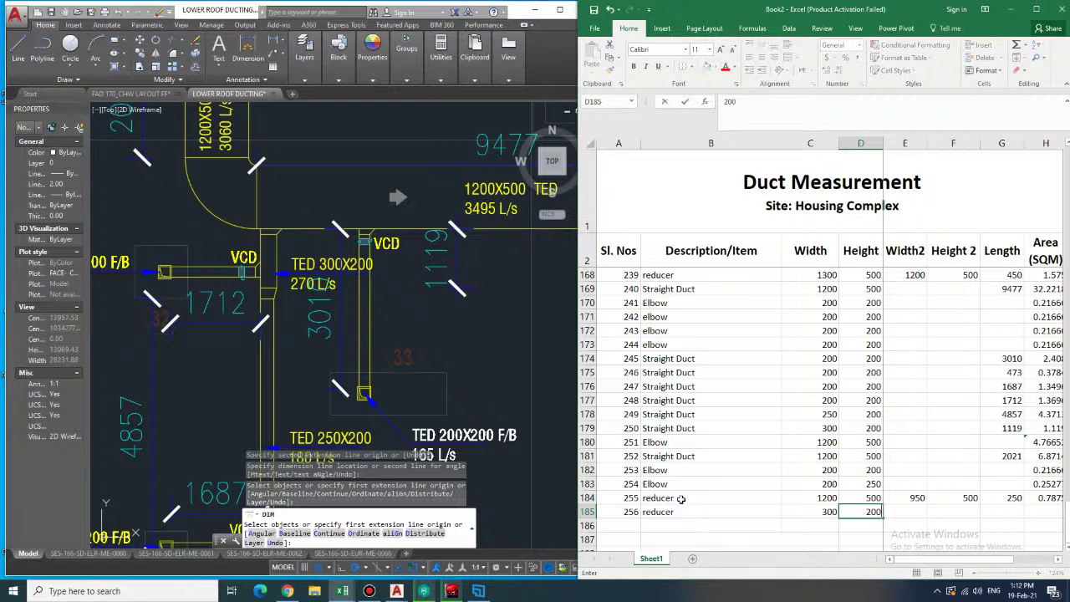
key(Tab)
text(250)
key(Tab)
text(200)
key(Tab)
text(150)
key(Tab)
- Copy the area formula from the item 255 reducer into the area cell of item 256
key(Up)
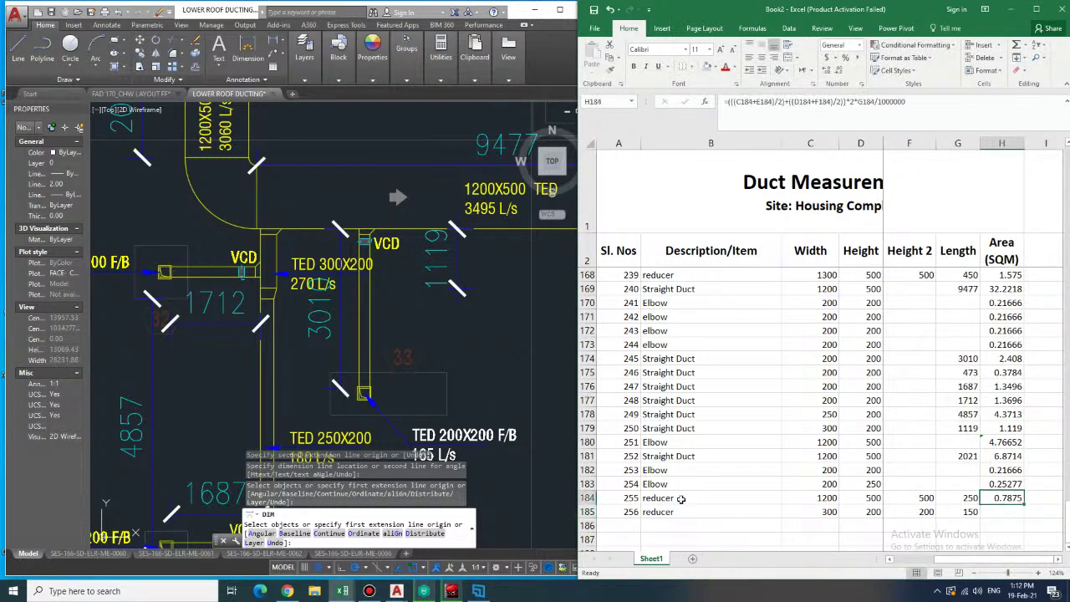
key(ctrl+c)
key(Down)
key(ctrl+v)
key(Down)
key(Left)
key(Left)
key(Left)
key(Left)
key(Left)
key(Left)
key(Left)
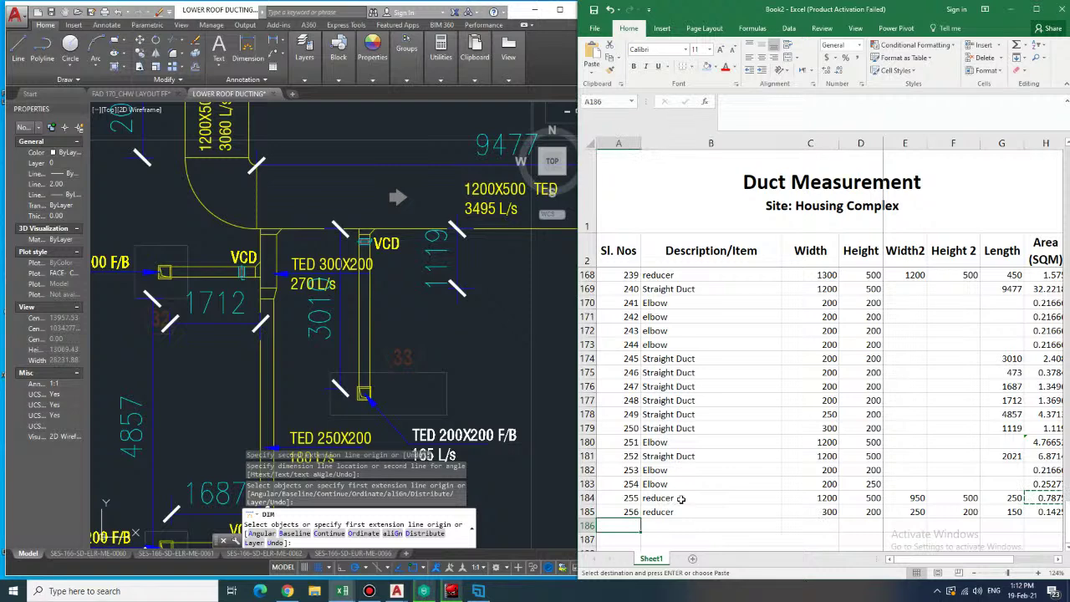
text(2)
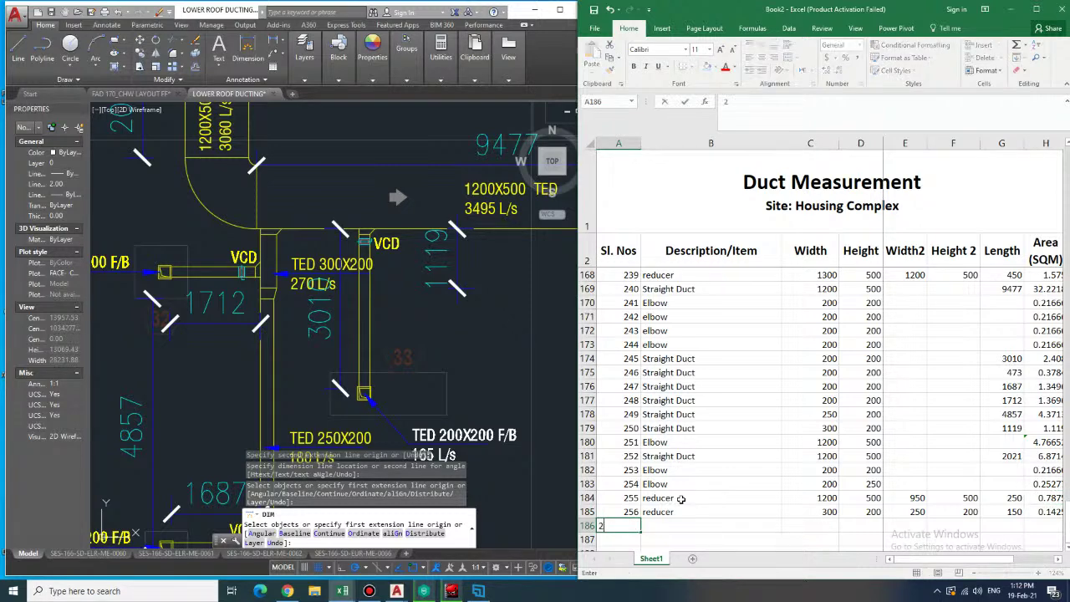
text(60)
key(ctrl+Return)
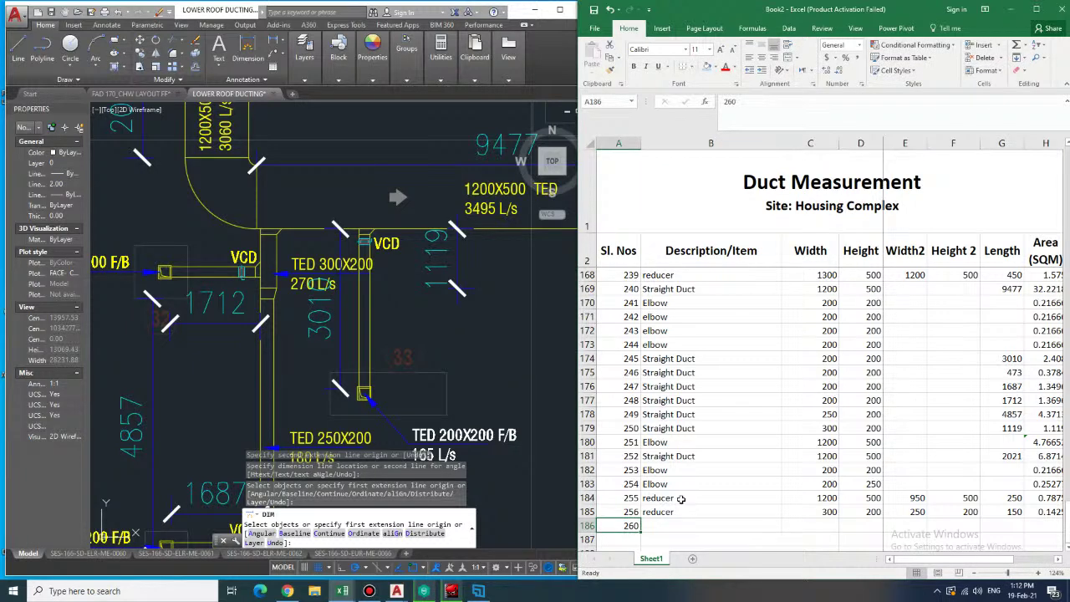
- Enter serial number 257 below item 256 and copy the Reducer / Shoe Collar description from item 237 into its row
text(257)
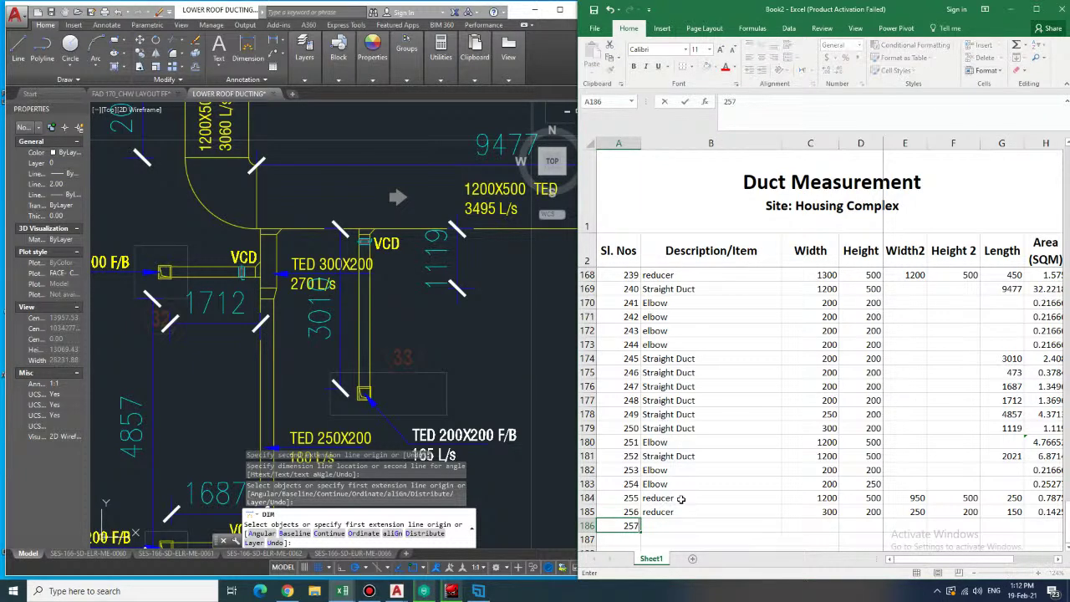
key(Tab)
key(Up)
key(Up)
key(Up)
key(Up)
key(Up)
key(Up)
key(Up)
key(Up)
key(Up)
key(Up)
key(Up)
key(Up)
key(Up)
key(Up)
key(Up)
key(Up)
key(Up)
key(Up)
key(Up)
key(Up)
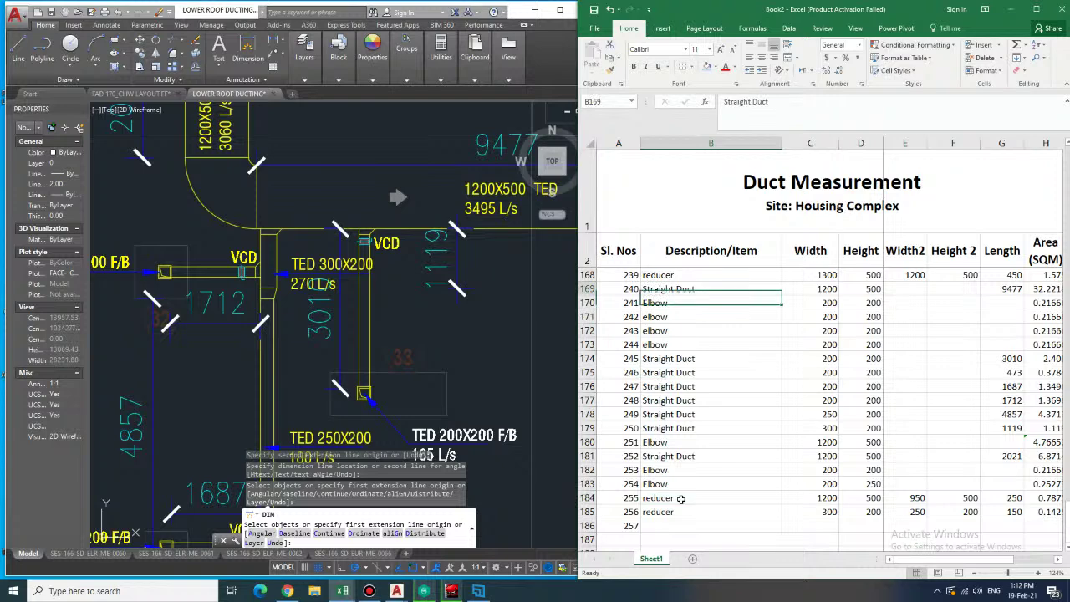
key(Down)
key(Down)
key(Down)
key(Down)
key(Down)
key(Down)
key(Down)
key(Down)
key(Down)
key(Down)
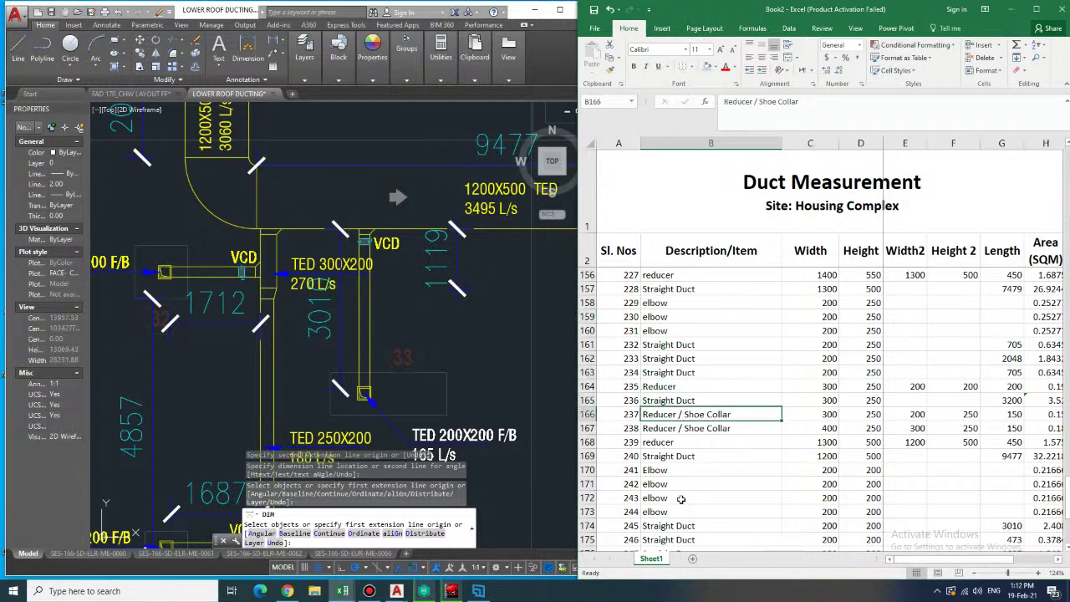
key(ctrl+c)
key(Down)
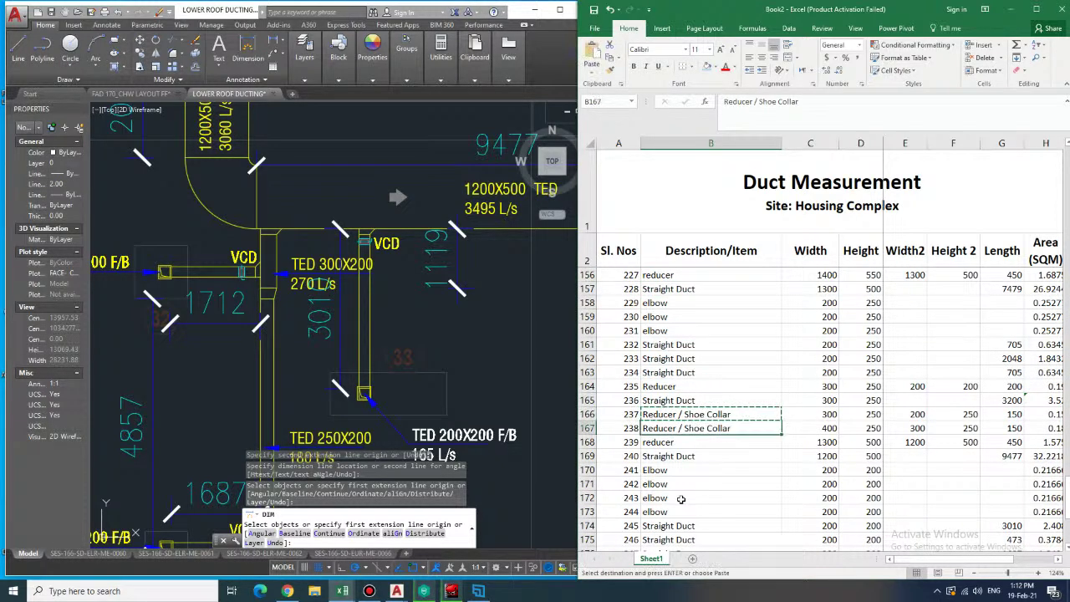
key(Down)
key(Down)
key(Down)
key(Down)
key(Down)
key(Down)
key(Down)
key(Down)
key(Down)
key(Down)
key(Down)
key(Down)
key(Down)
key(Down)
key(Down)
key(Down)
key(Down)
key(Down)
key(Down)
key(Down)
key(Up)
key(Up)
key(Up)
key(Up)
key(Up)
key(ctrl+v)
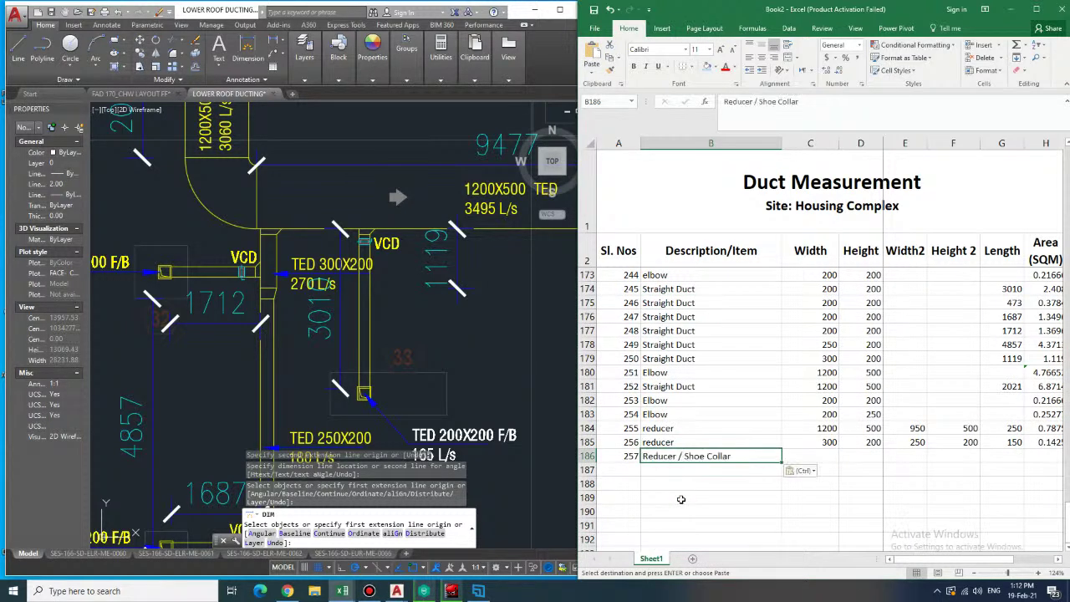
key(Right)
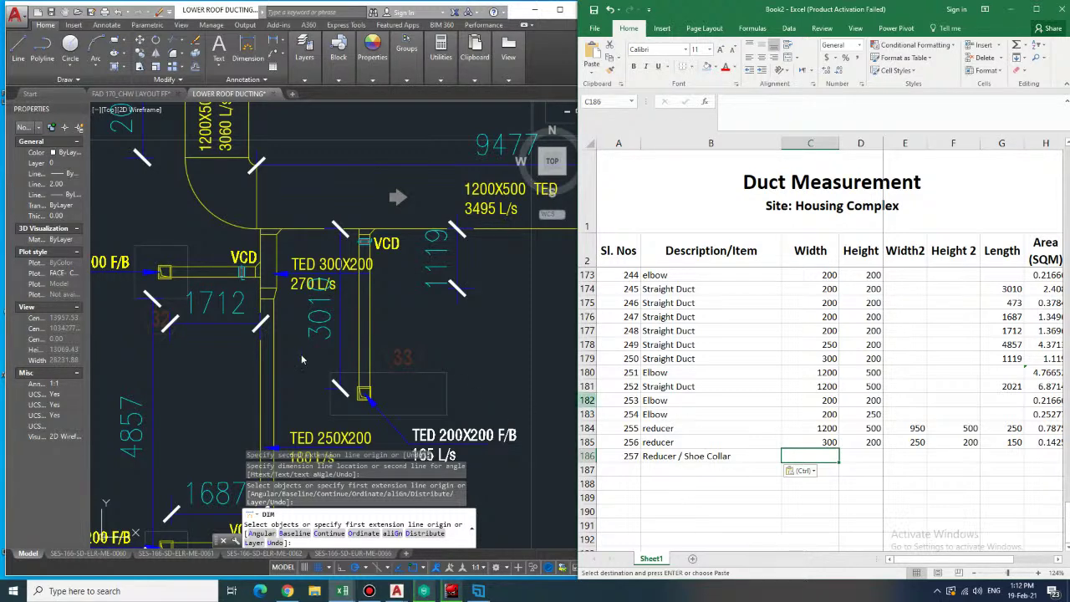
- Check the 300x200 branch in the drawing and enter width 300, height 200 and length 150 for item 257
click(240, 349)
mouse_move(229, 354)
middle_down()
mouse_move(216, 289)
mouse_move(226, 248)
mouse_move(217, 252)
middle_up()
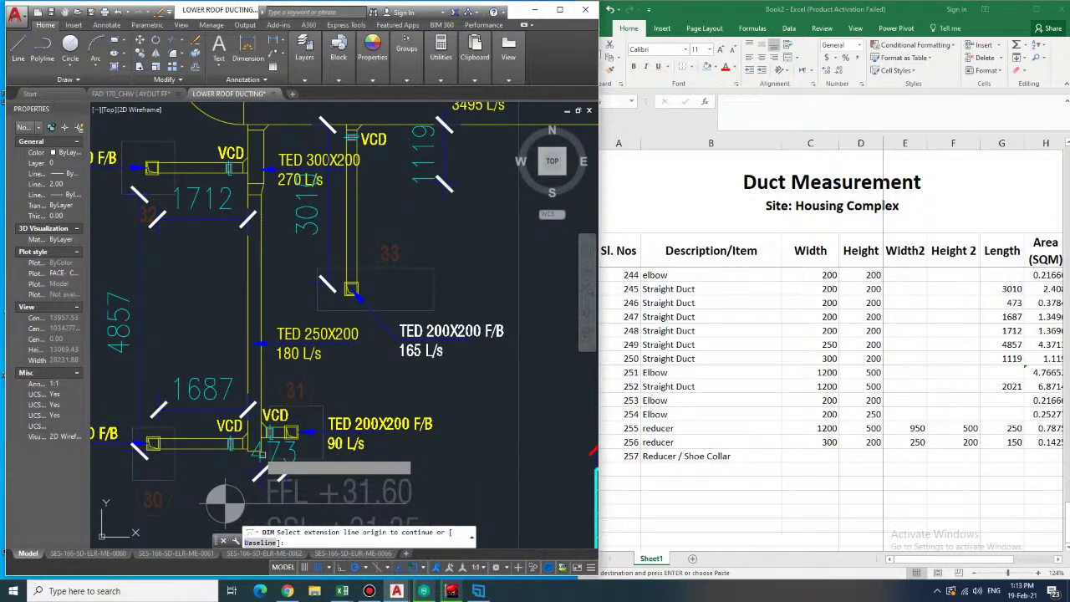
key(Escape)
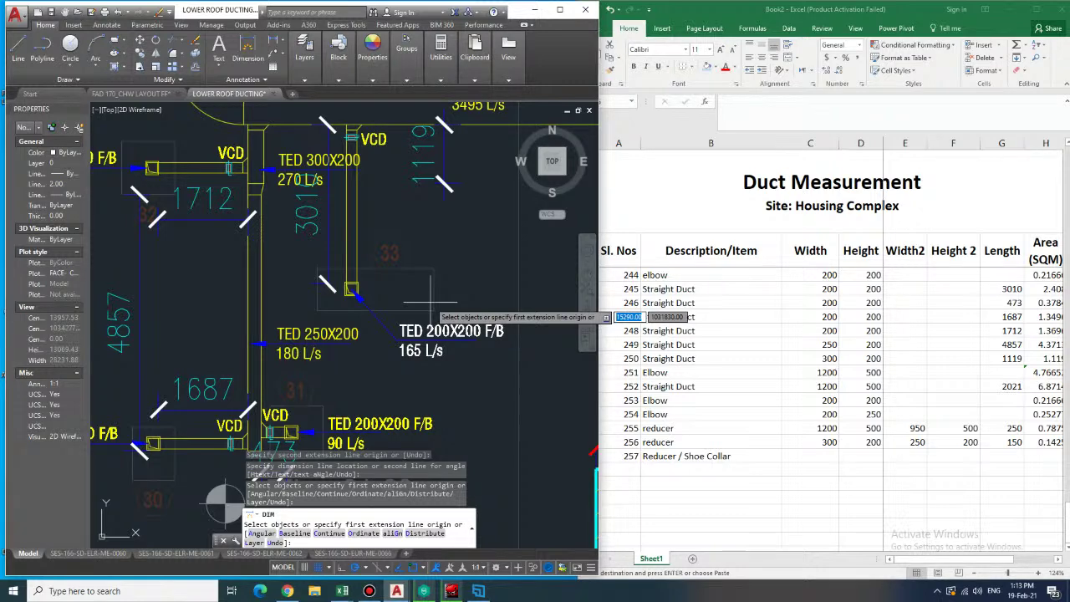
click(795, 452)
key(ctrl+v)
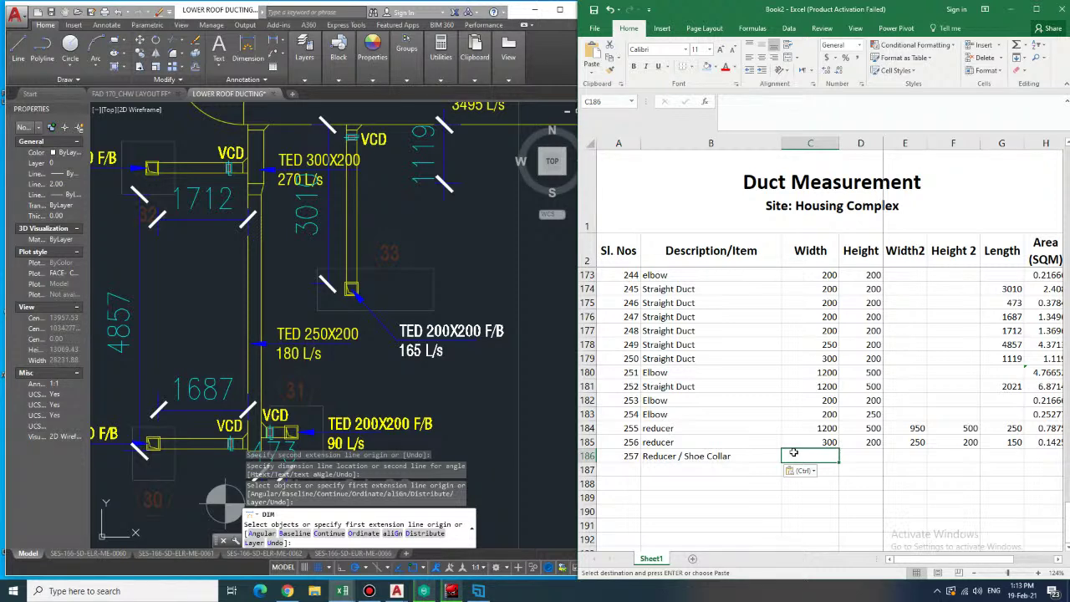
text(300)
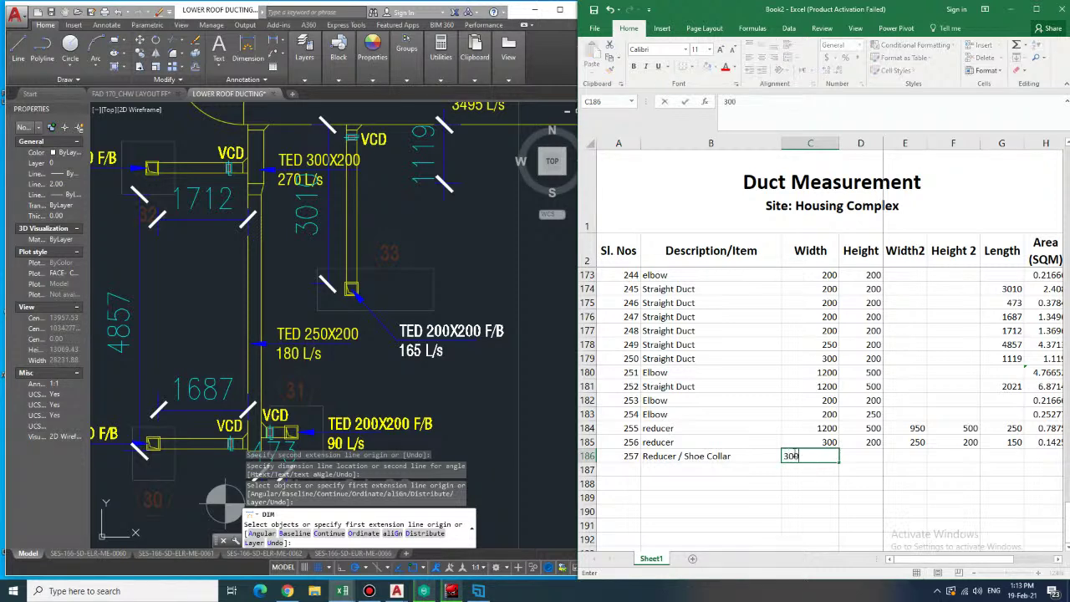
key(Tab)
text(200)
key(Tab)
key(Tab)
key(Tab)
text(150)
key(Return)
- Add item 258 in the next empty sheet row with the description Reducer / Shoe Collar
key(Left)
key(Left)
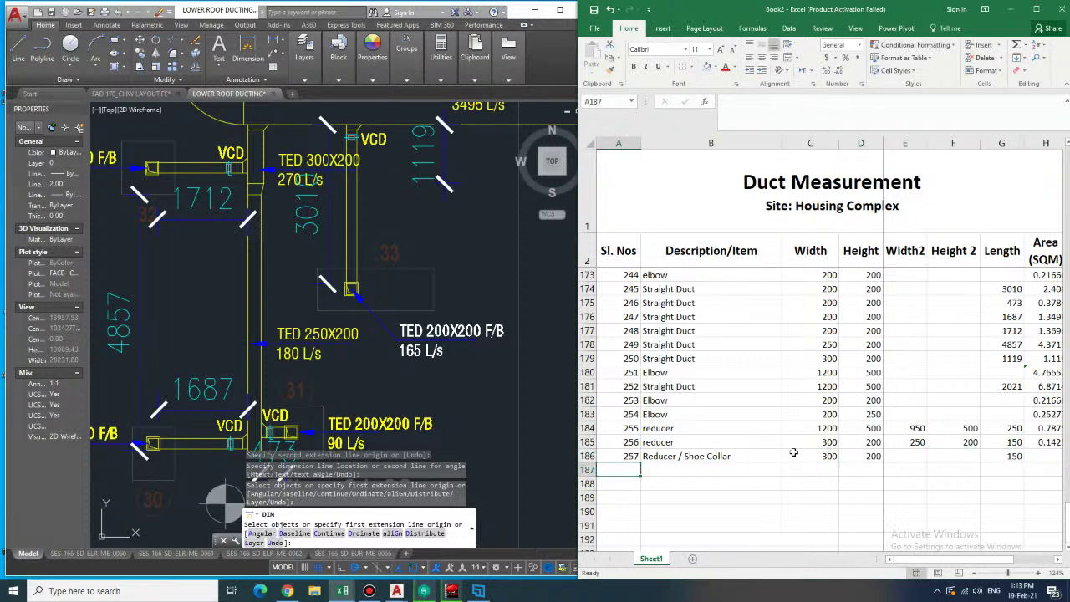
text(258)
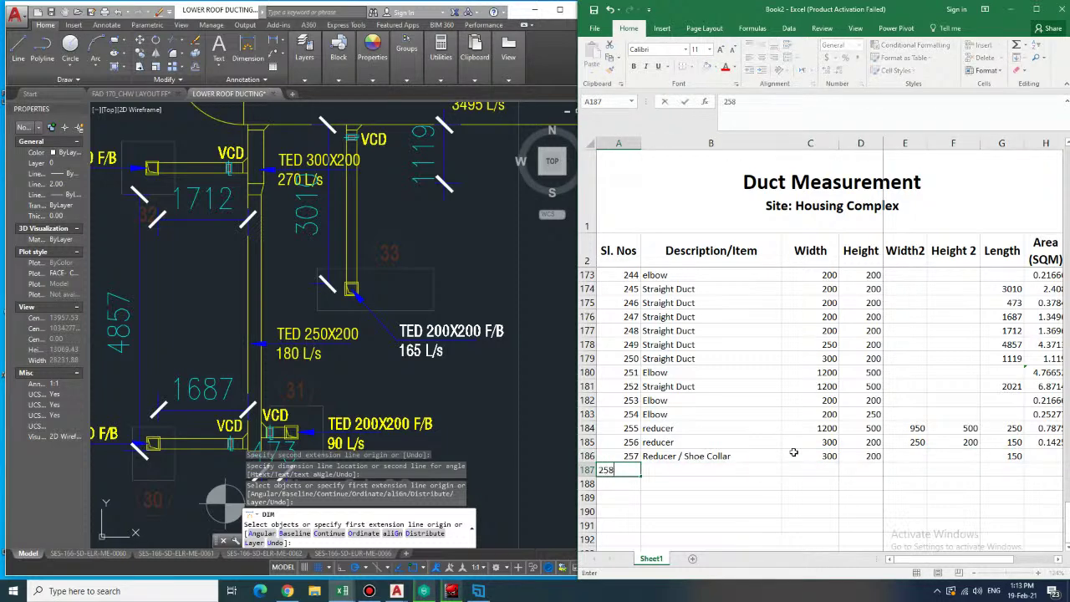
key(Tab)
text(reducer)
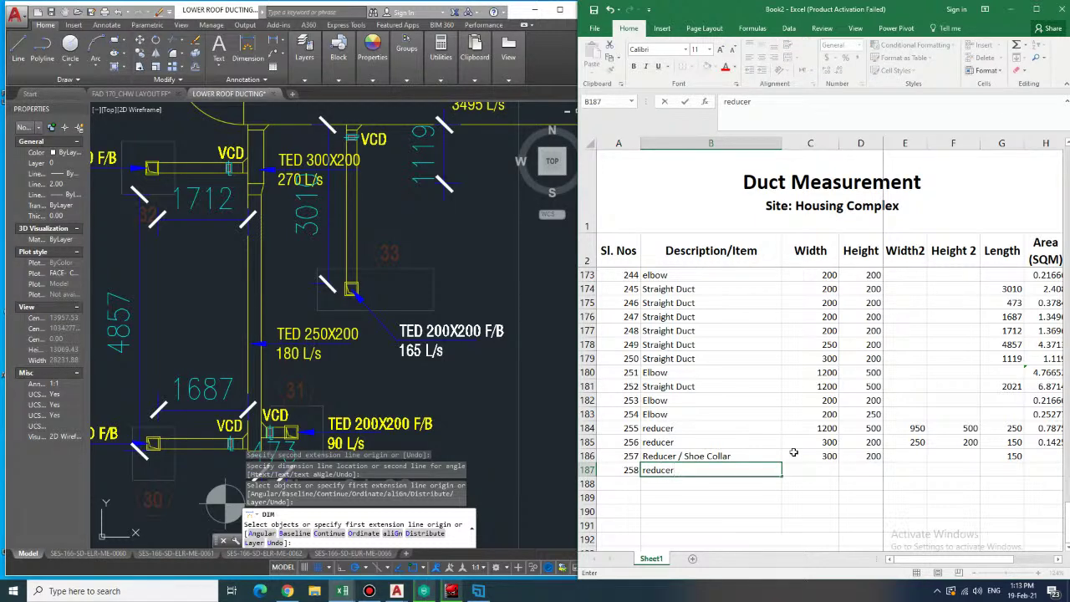
text( /)
key(Tab)
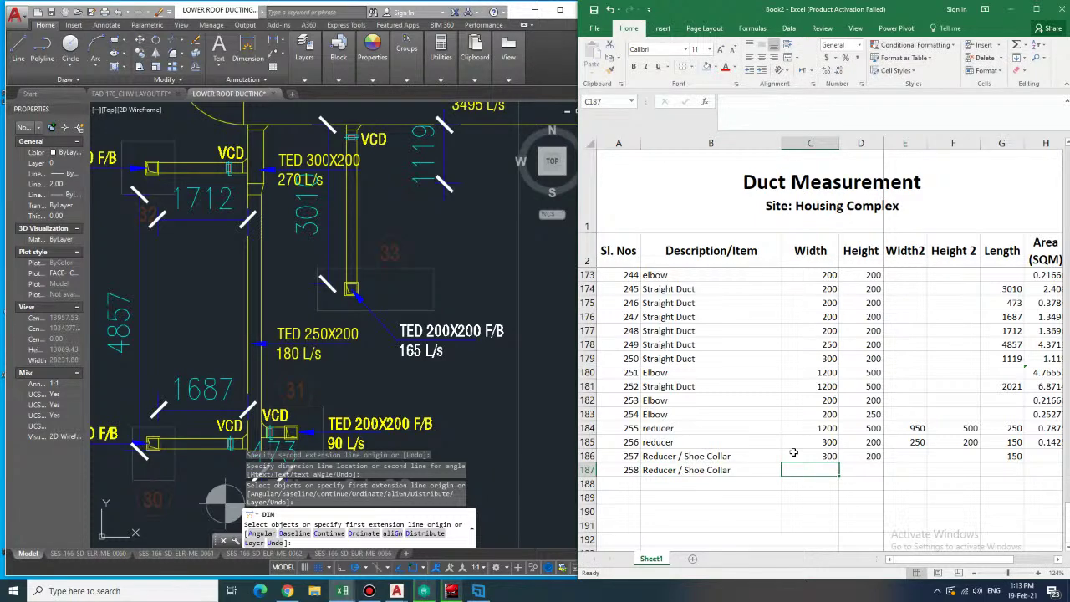
- Enter width 300, height 200, second width 200 and second height 200 for item 258
text(300)
key(Tab)
text(200)
key(Tab)
text(200)
key(Tab)
text(200)
- Set item 257's second width and second height to 200, and item 258's length to 150
key(Up)
key(Left)
text(200)
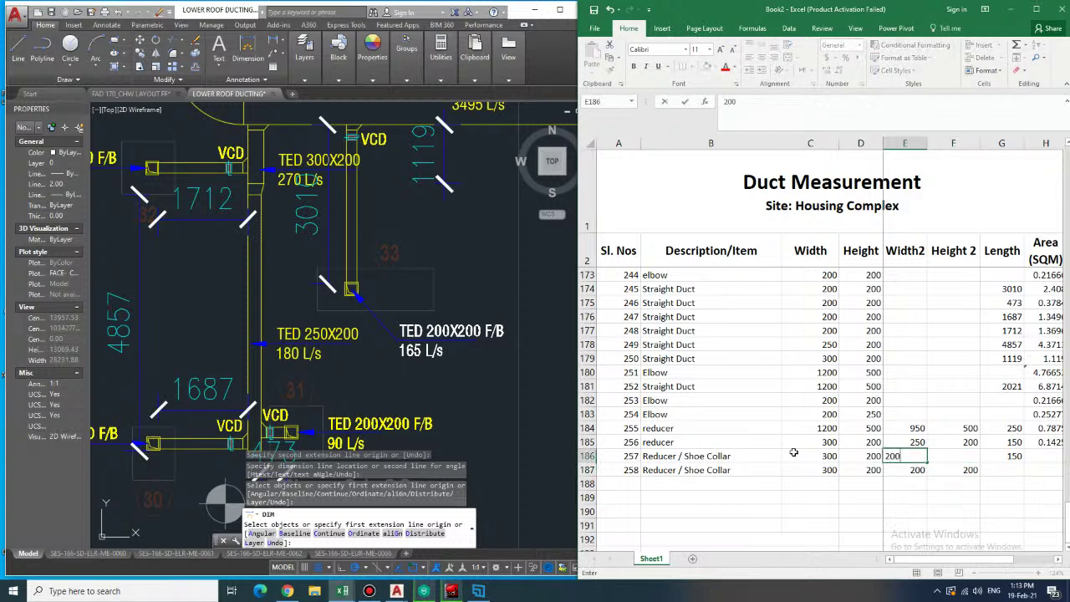
key(Tab)
text(200)
key(Tab)
key(Down)
text(150)
key(Return)
- Add item 259 in the next empty row with the description Reducer / Shoe Collar
key(Home)
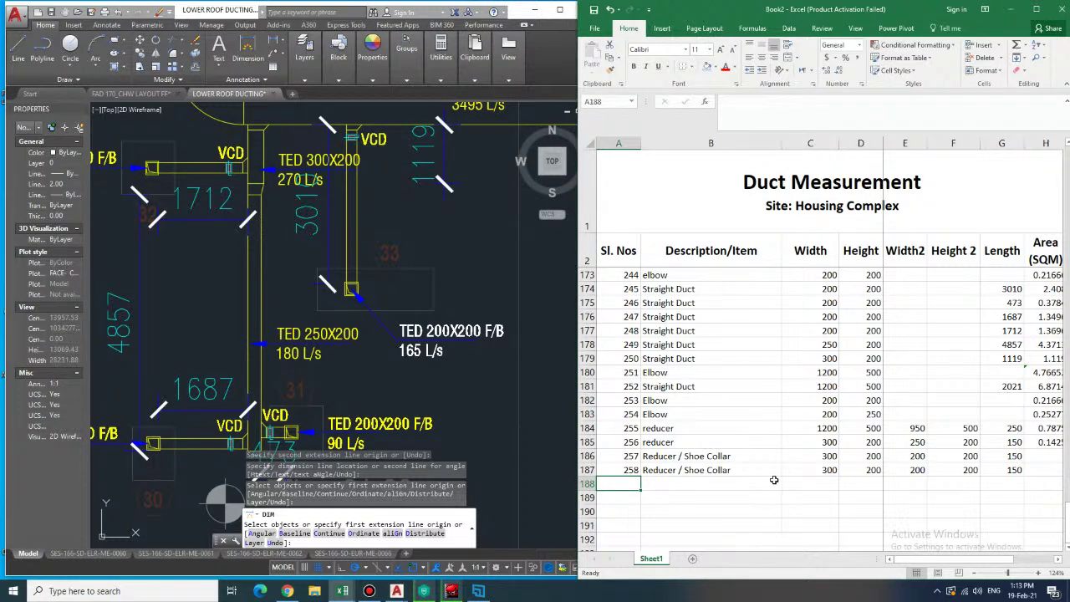
text(259)
key(Tab)
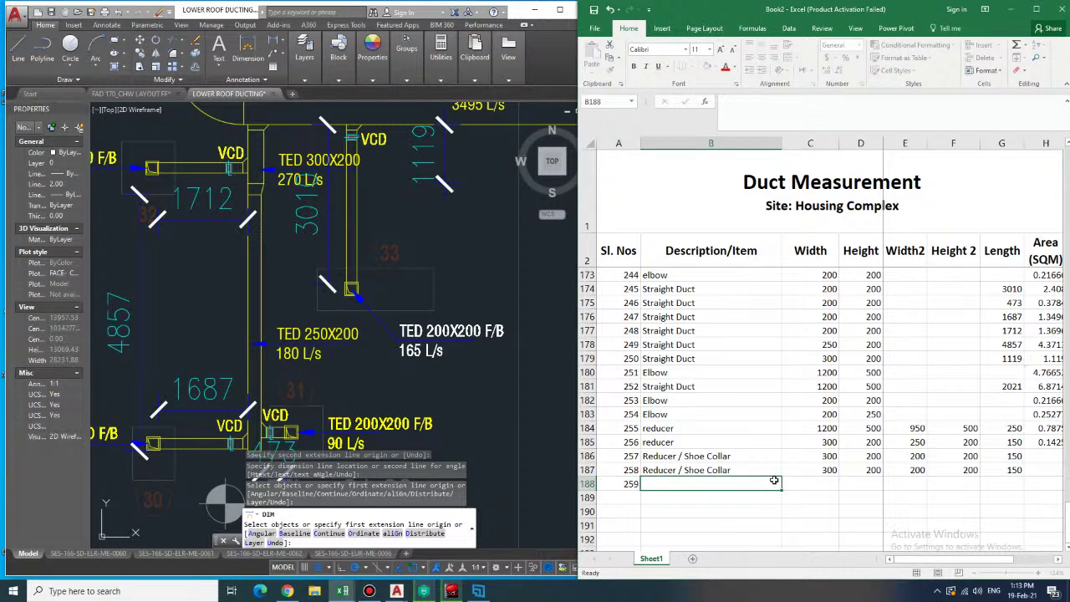
text(reducer / Shoe Collar)
key(Tab)
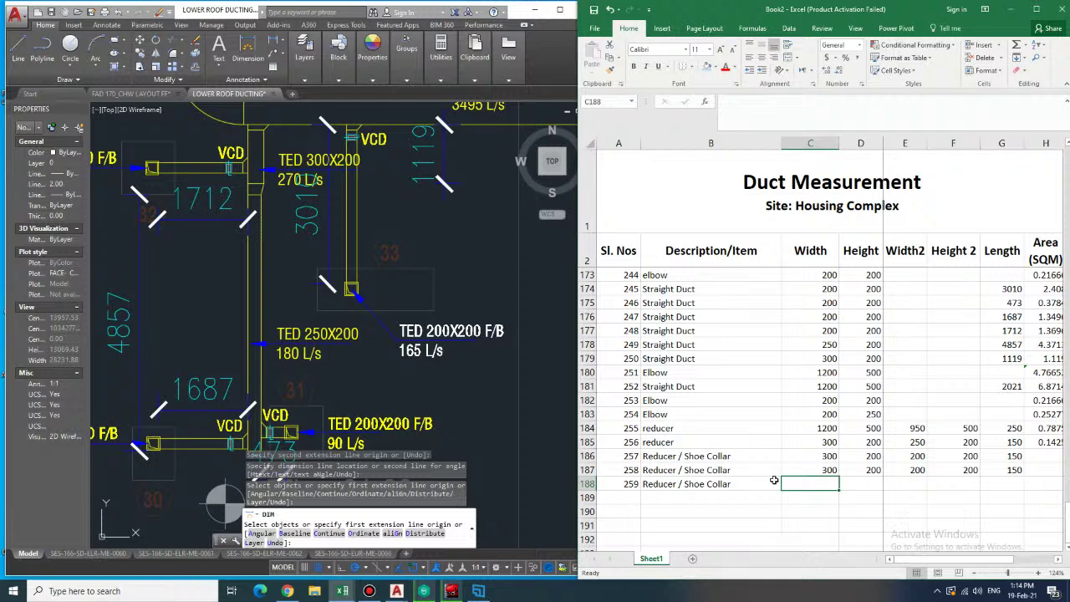
- Enter item 259's dimensions as width 300, height 200, second width 200, second height 200 and length 150
text(300)
key(Tab)
text(200)
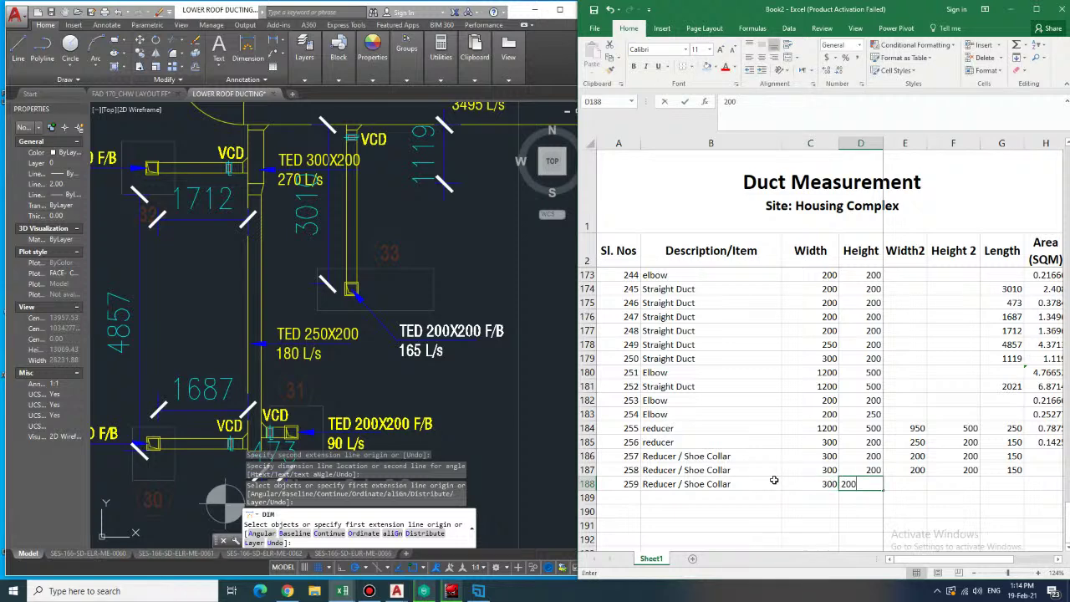
key(Tab)
text(200)
key(Tab)
text(200)
key(Tab)
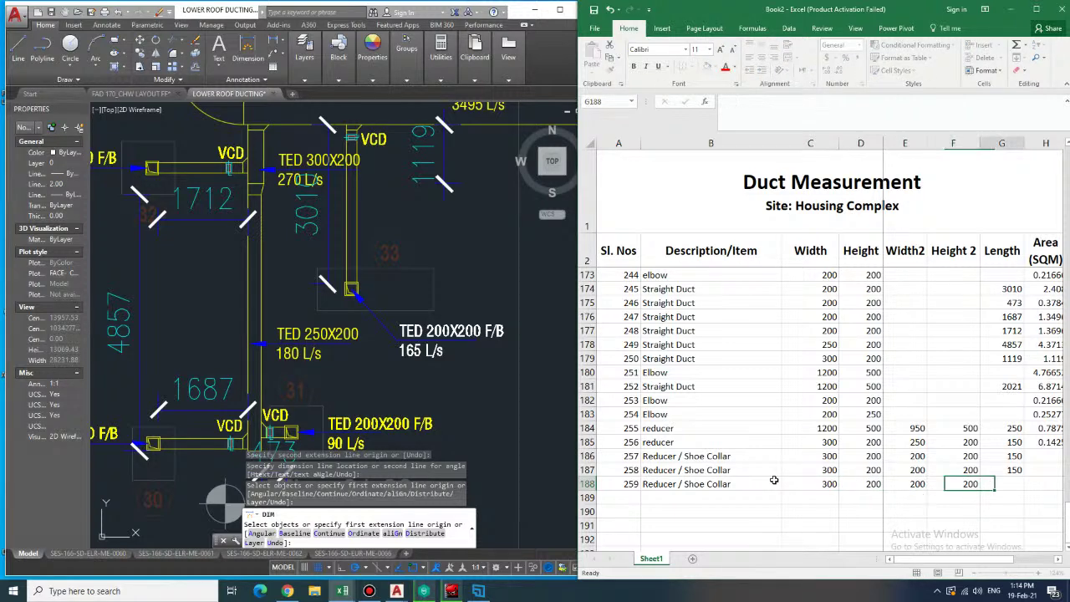
key(Left)
key(Left)
key(Left)
key(Left)
key(Left)
key(Left)
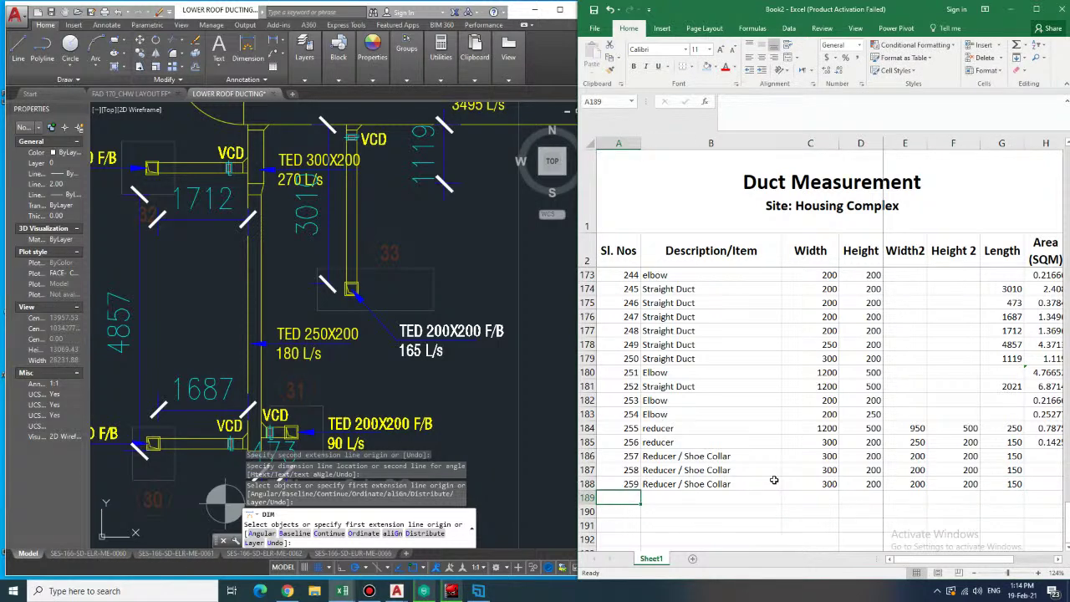
- Enter serial number 260 below item 259 and copy the Reducer / Shoe Collar description into its row
text(260)
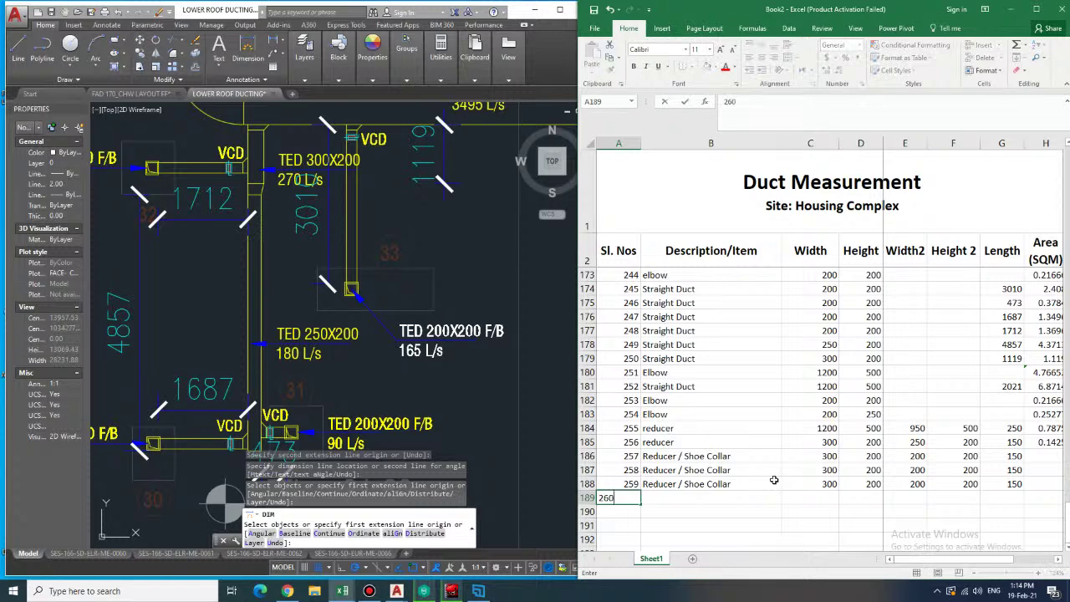
click(775, 484)
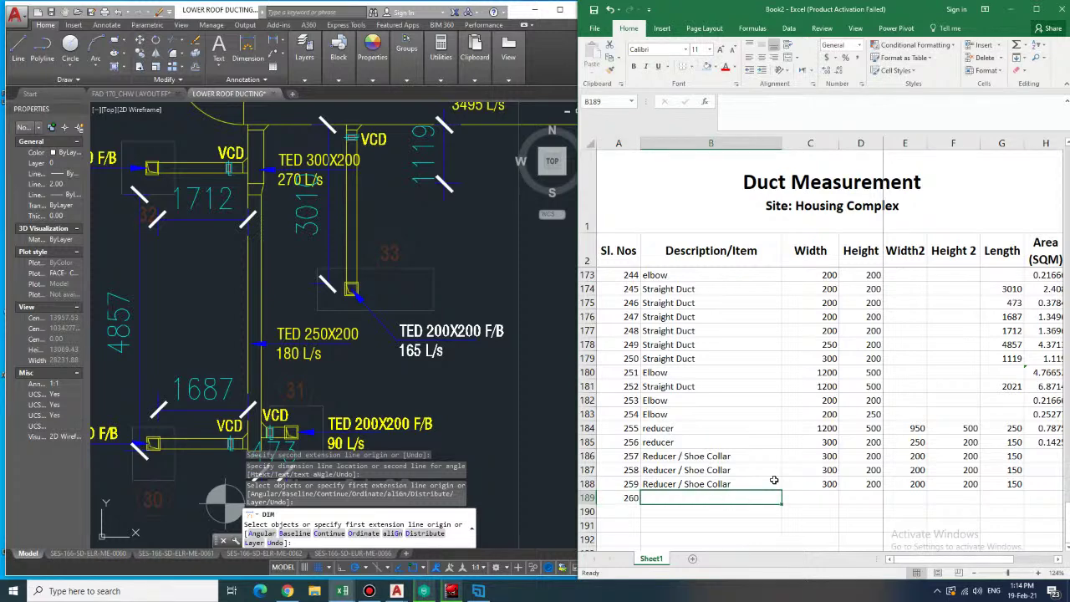
key(ctrl+c)
key(Down)
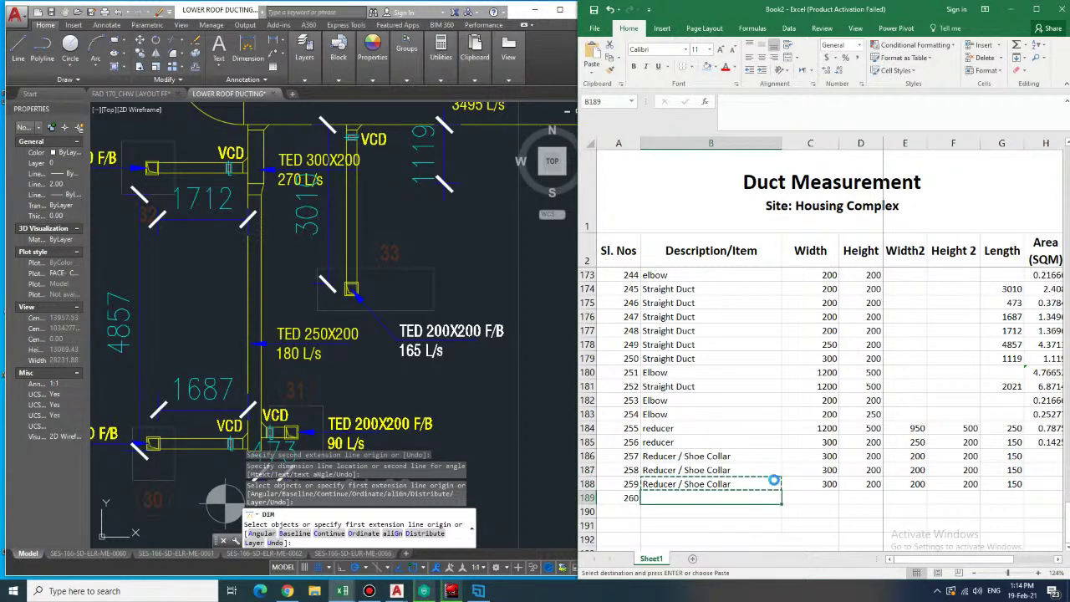
key(ctrl+v)
key(Right)
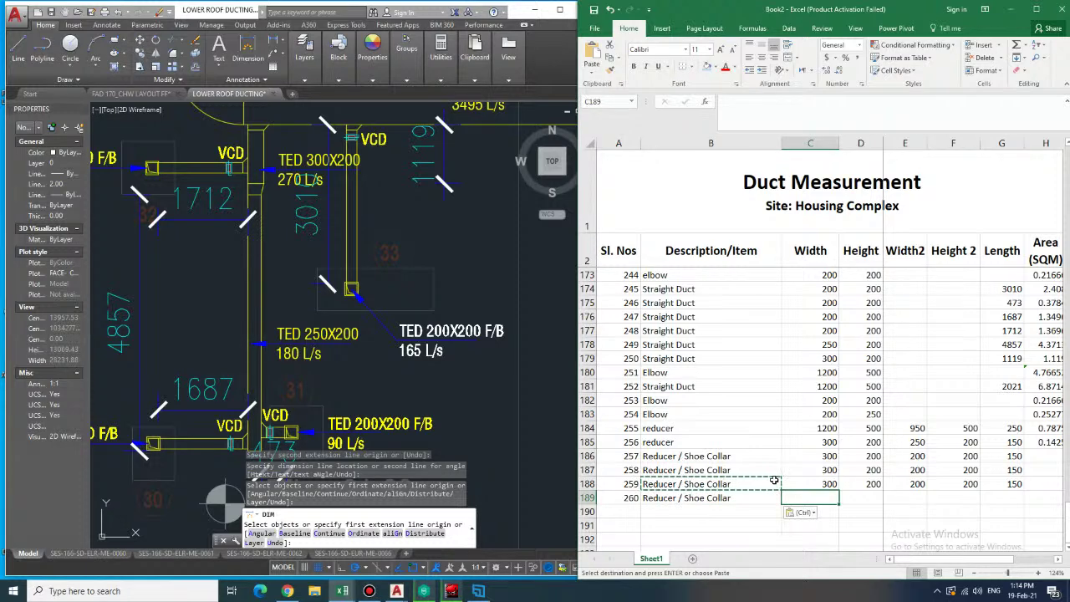
- Enter item 260's dimensions as width 300, height 200, second width 200, second height 200 and length 150
text(300)
key(Right)
text(200)
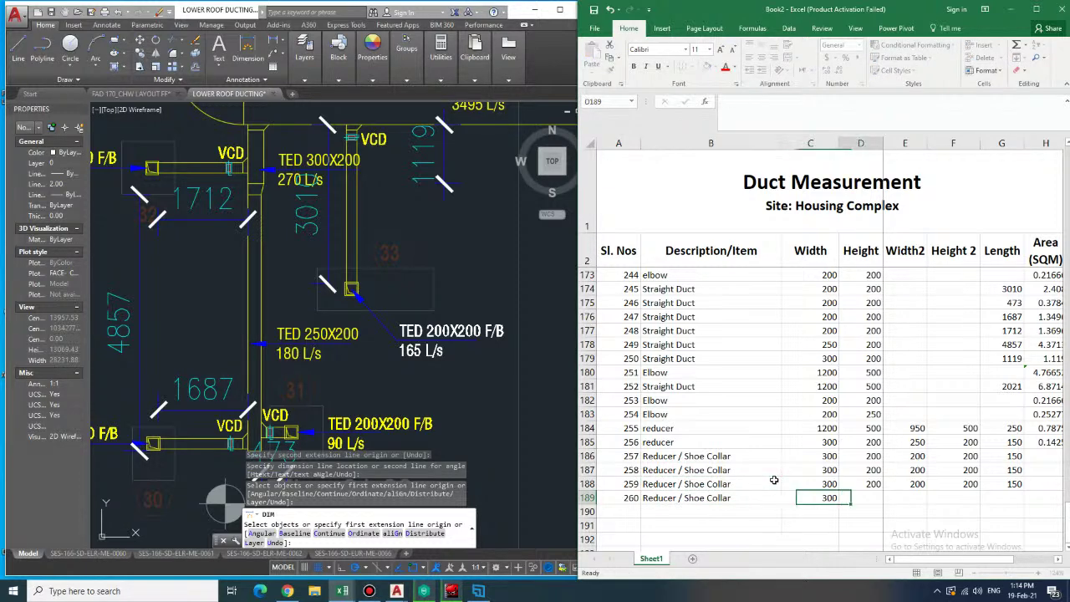
key(Right)
text(200)
key(Right)
text(200)
key(Right)
text(2)
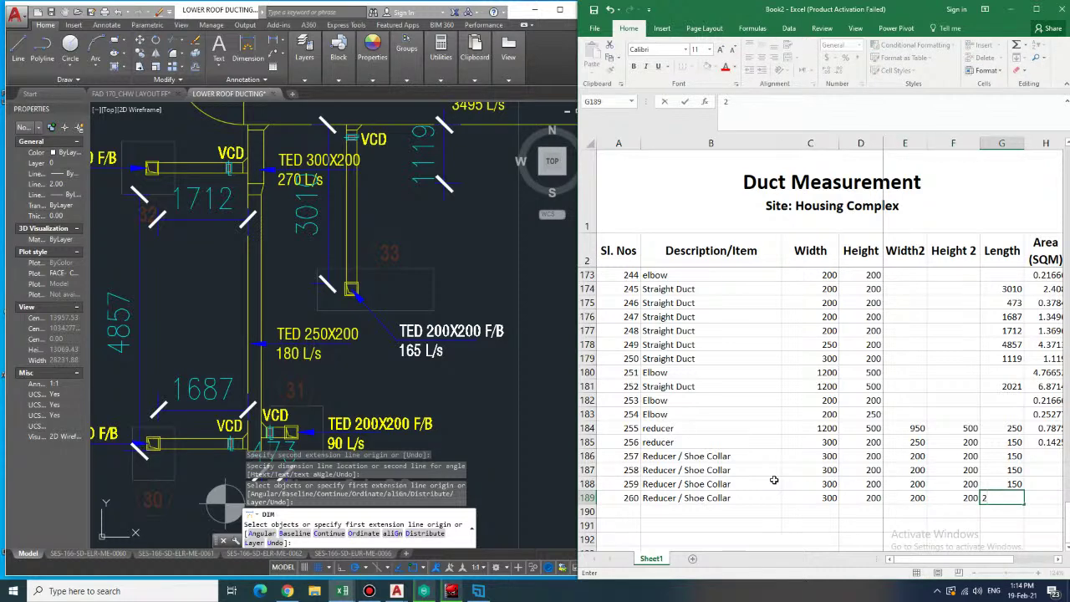
text(185)
key(BackSpace)
key(BackSpace)
text(50)
key(Return)
key(Home)
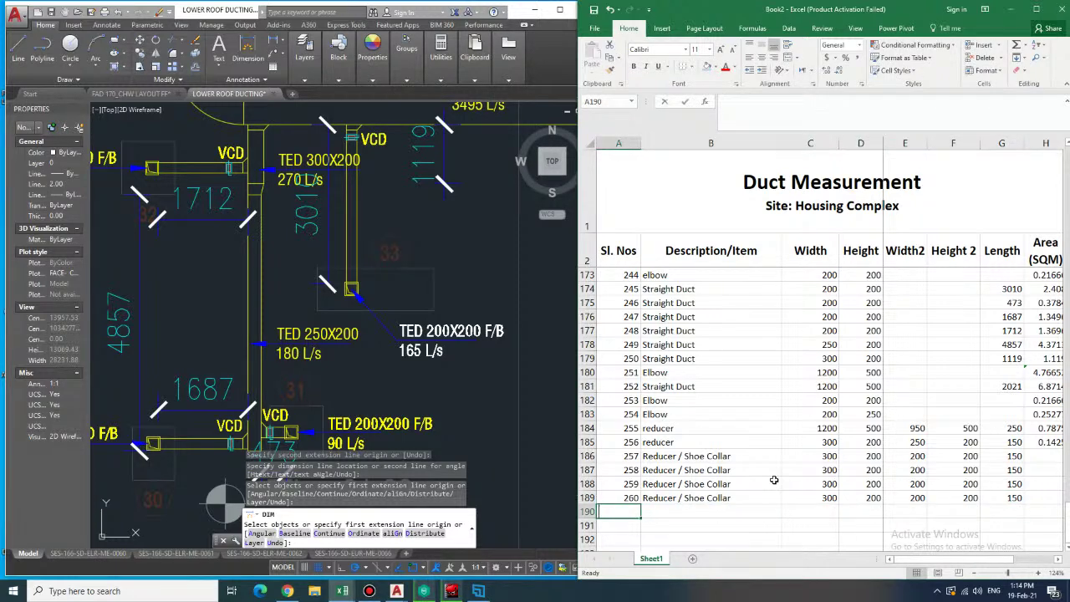
- Enter serial number 261 below item 260 and copy the Reducer / Shoe Collar description into its row
text(261)
key(Tab)
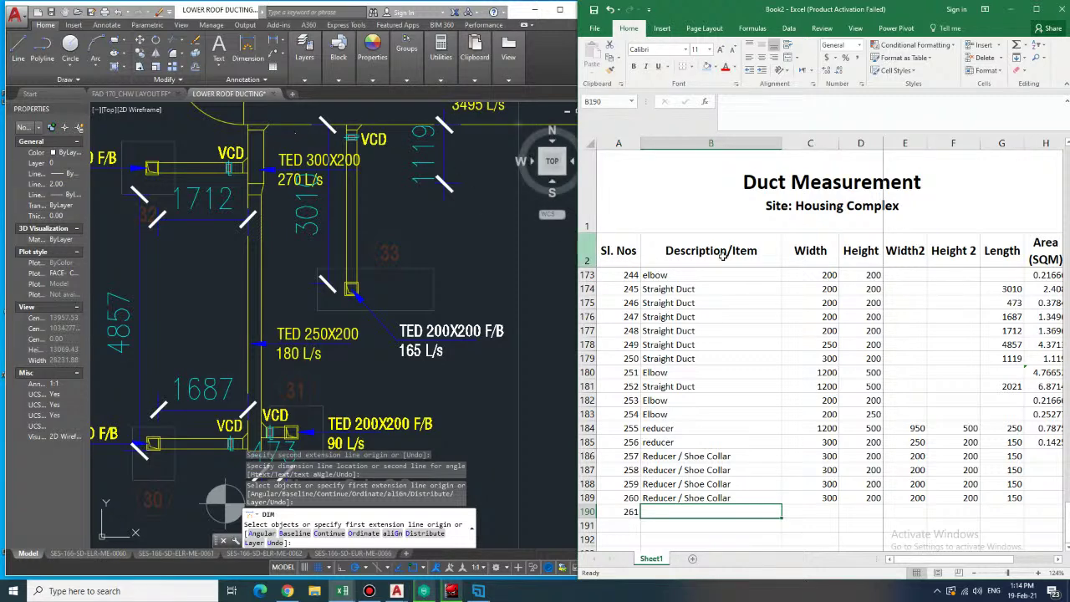
key(Up)
key(ctrl+c)
key(Down)
key(ctrl+v)
key(Tab)
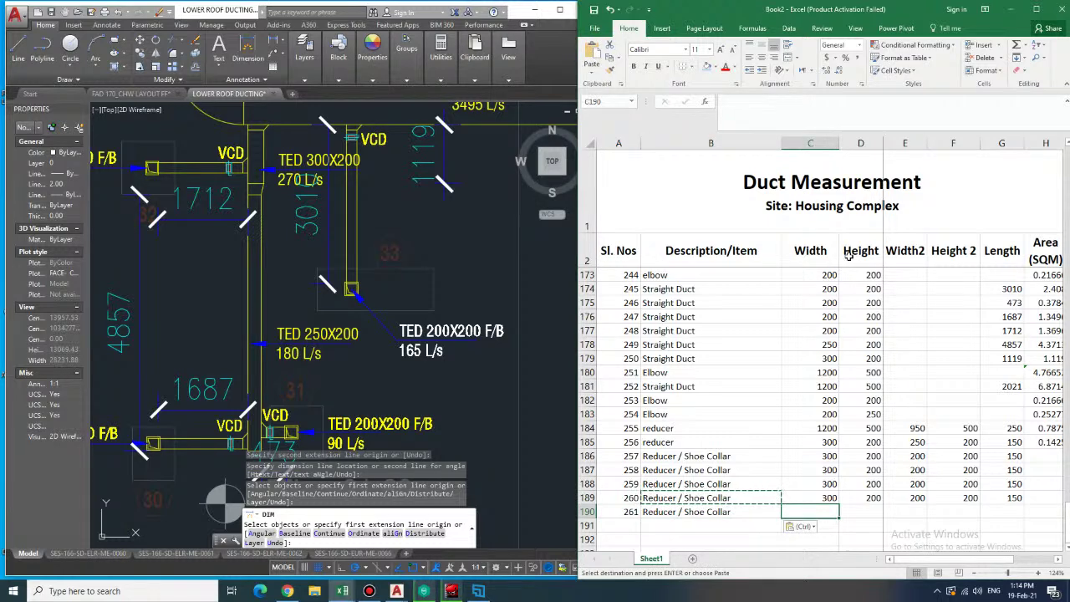
- Enter item 261's dimensions as width 400, height 200, second width 300, second height 200 and length 150
text(400)
key(Tab)
text(200)
key(Tab)
text(300)
key(Tab)
text(200)
key(Tab)
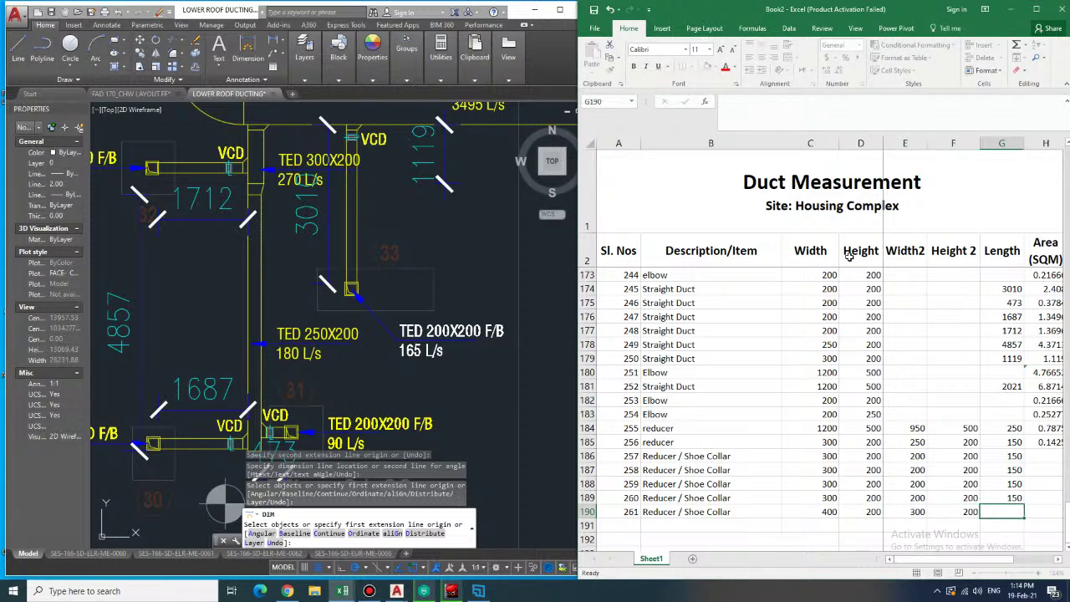
text(150)
key(Tab)
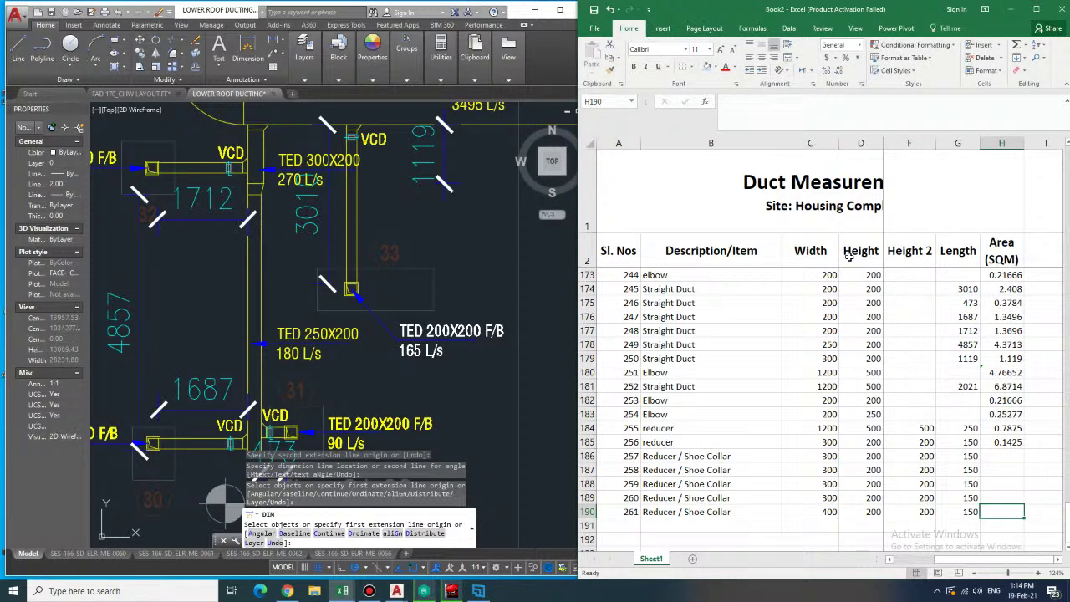
- Fill the area formula from the item 256 reducer down through items 257 to 261
click(1015, 444)
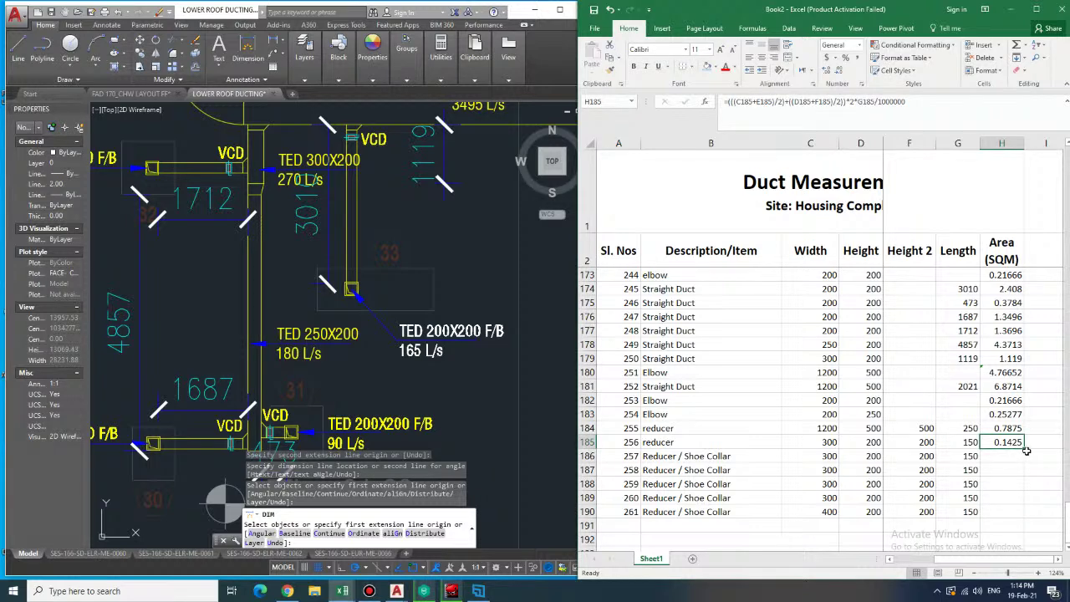
drag(1024, 451, 1025, 523)
click(958, 525)
scroll(960, 512, down, 1)
key(Home)
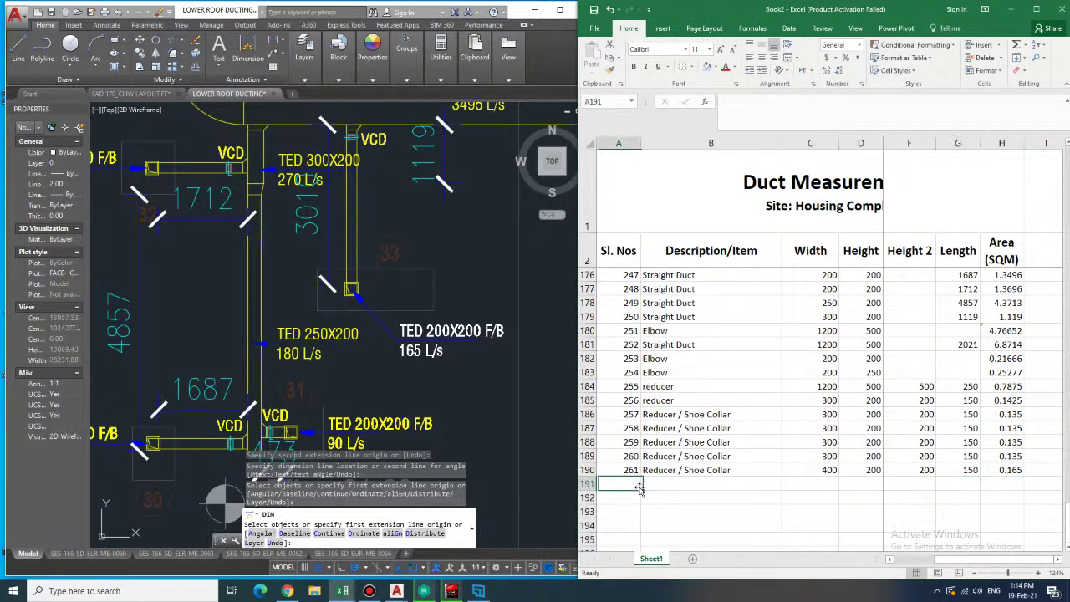
- Dimension the length of the vertical 950x500 duct above the 1200x500 section in AutoCAD
mouse_move(143, 105)
middle_down()
mouse_move(220, 311)
mouse_move(245, 458)
middle_up()
middle_drag(323, 313, 335, 417)
scroll(335, 315, down, 2)
mouse_move(354, 214)
middle_down()
mouse_move(349, 256)
mouse_move(343, 216)
middle_up()
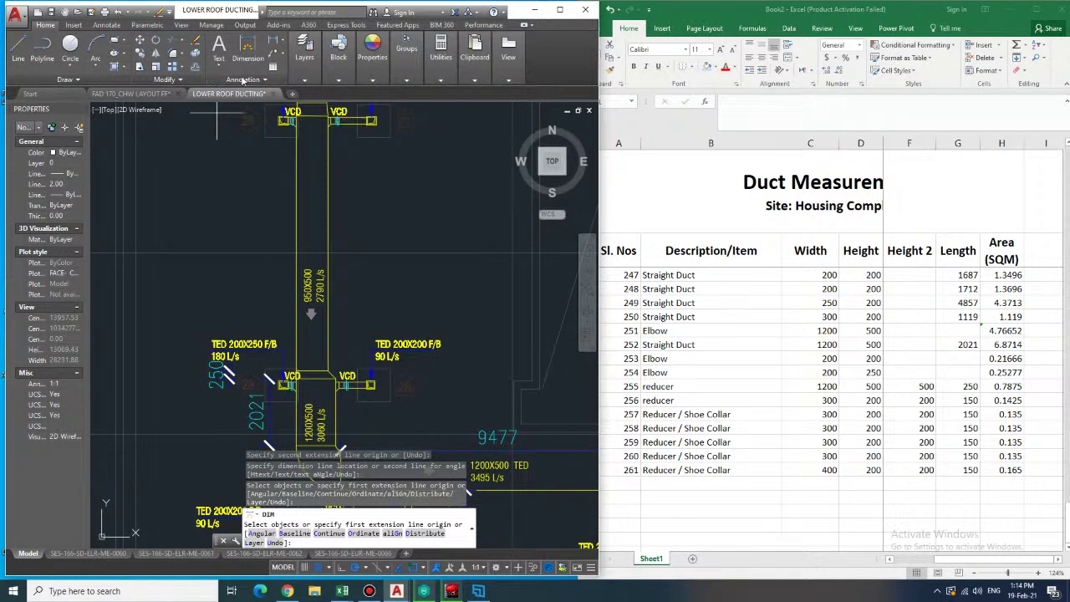
click(298, 221)
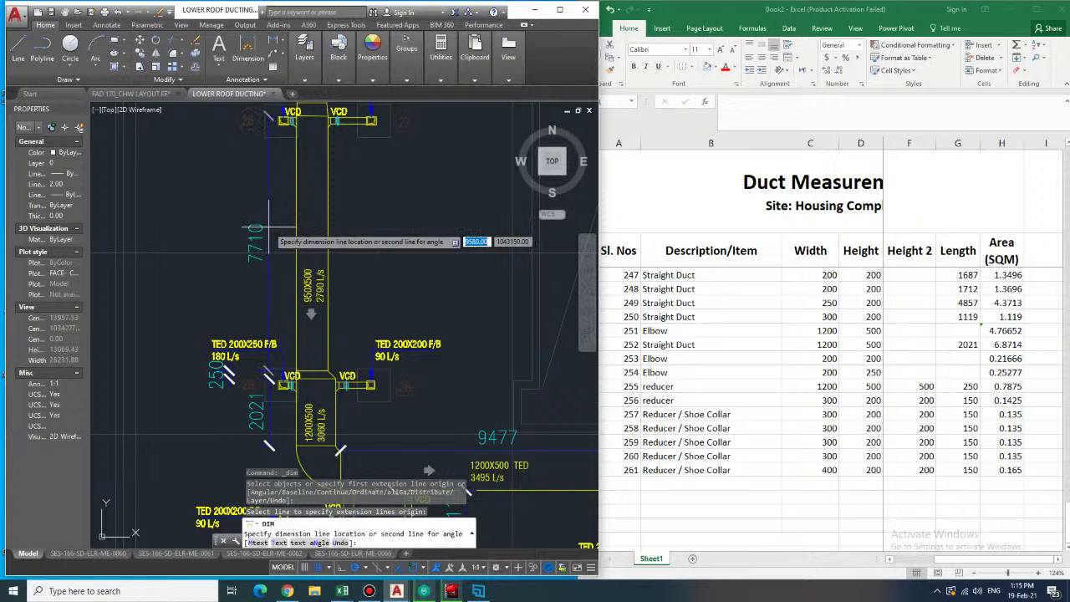
click(269, 225)
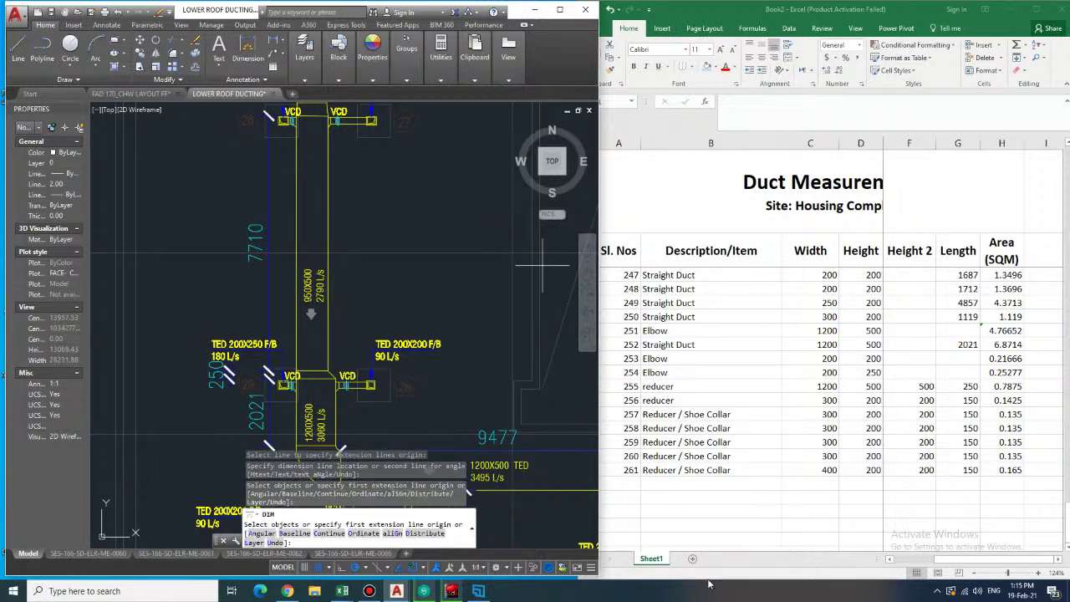
- Add item 262 in the next empty row of the Excel sheet with the description Straight Duct
click(636, 486)
text(262)
key(Tab)
text(Straight Duct)
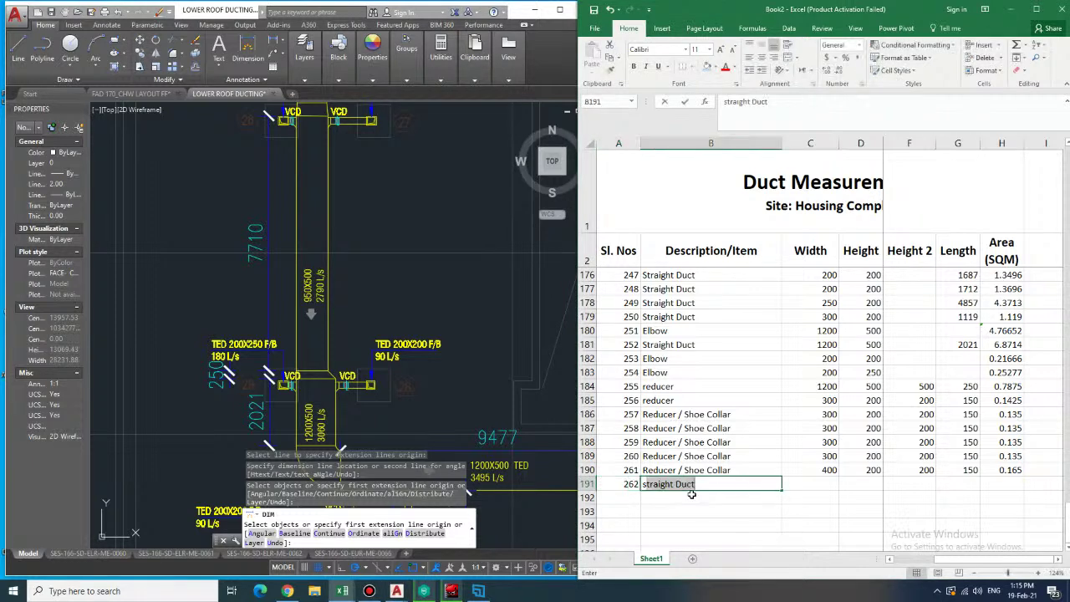
key(Tab)
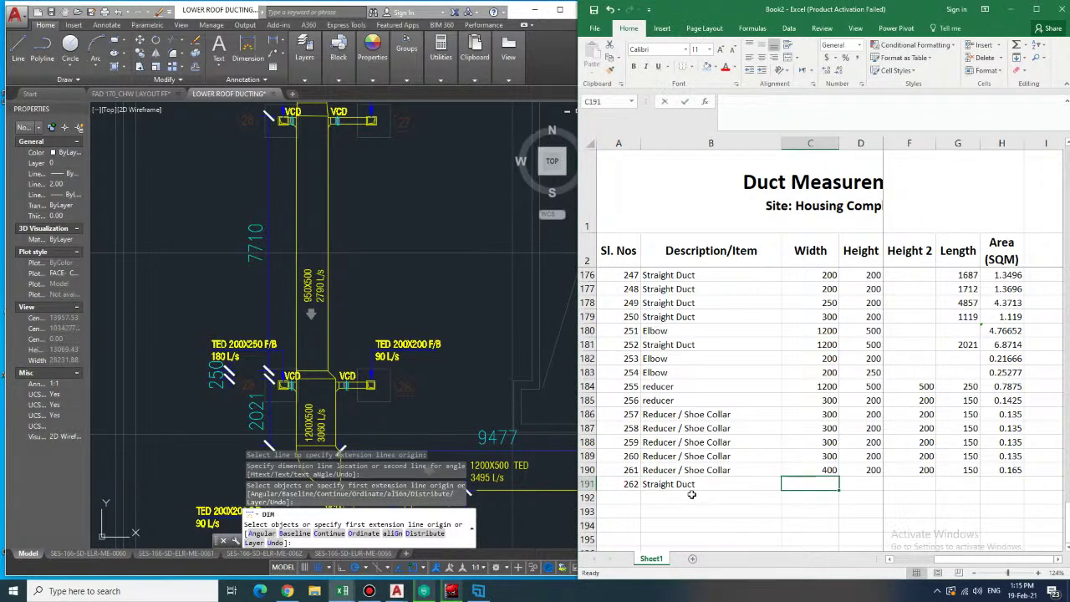
- Enter item 262's dimensions as width 950, height 500 and length 7710
text(6)
text(950)
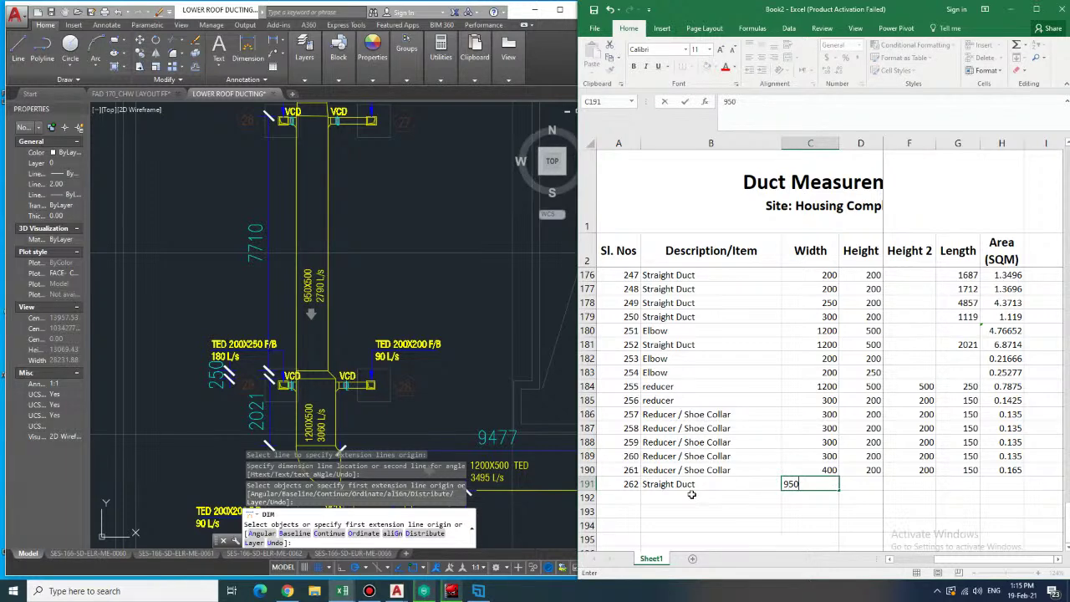
key(Right)
text(500)
key(Right)
key(Right)
key(Right)
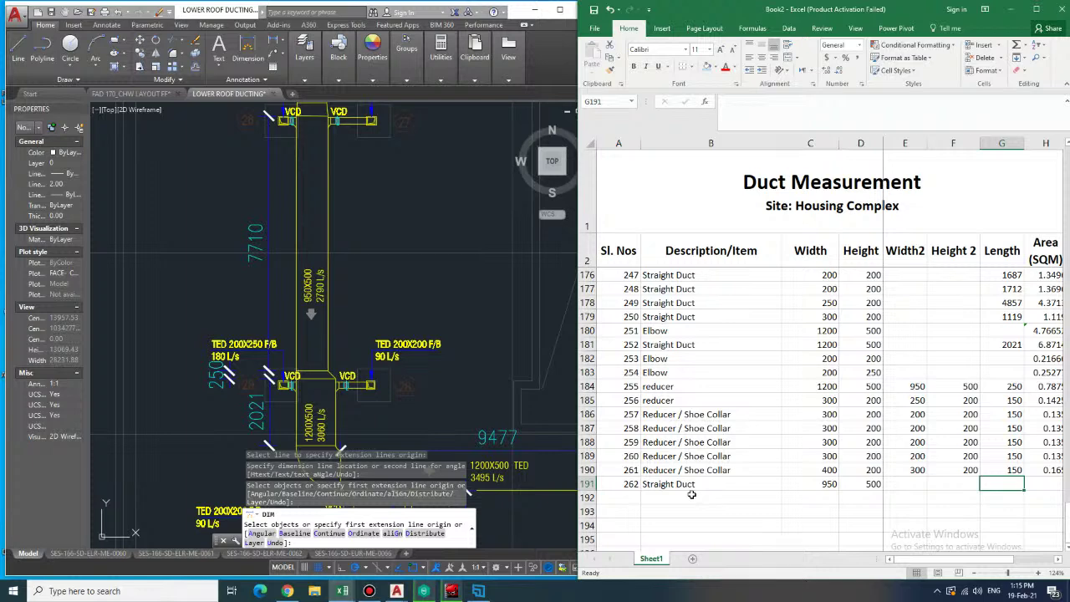
text(7710)
key(Right)
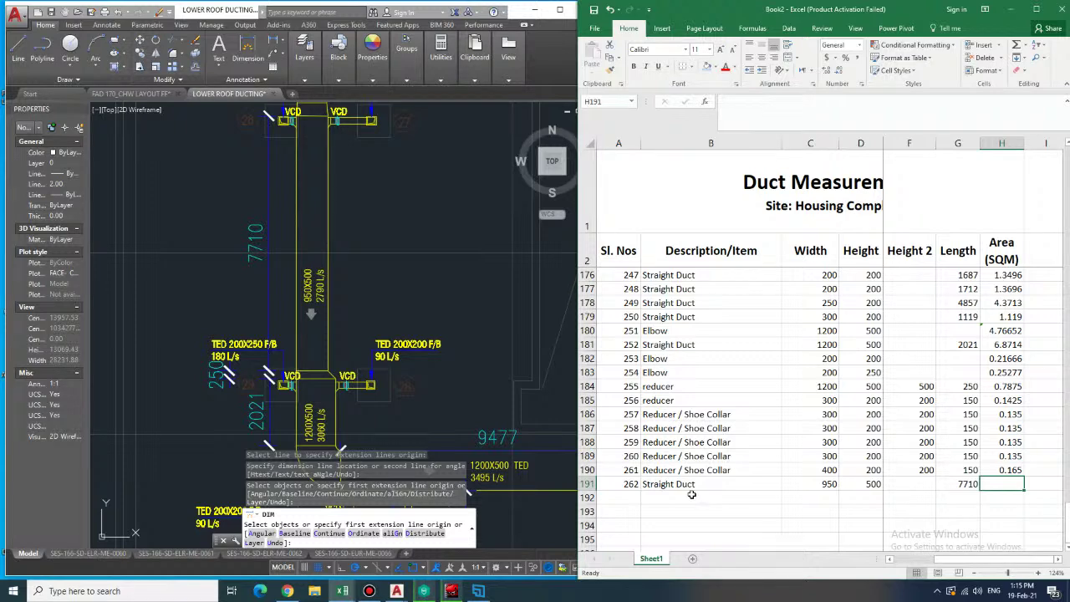
- Copy the straight duct area formula from item 252 into item 262's Area cell
key(Up)
key(Up)
key(Up)
key(Up)
key(Up)
key(Up)
key(Up)
key(Up)
key(Up)
key(Up)
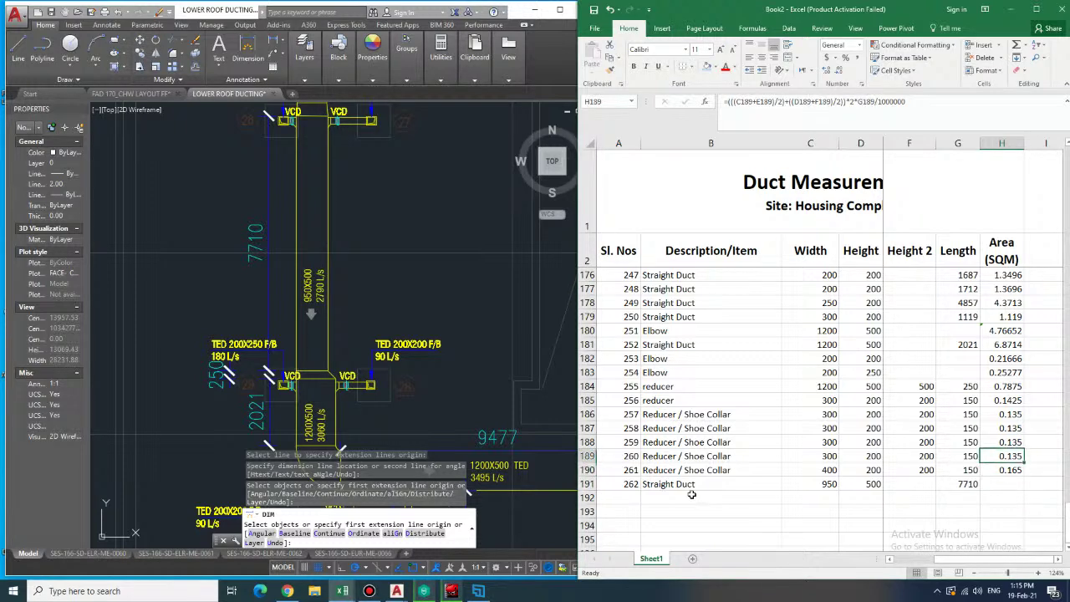
key(ctrl+c)
key(Down)
key(Down)
key(Down)
key(Down)
key(Down)
key(Down)
key(Down)
key(Down)
key(Down)
key(Down)
key(ctrl+v)
- Number the next empty row of the sheet as item 263
key(Down)
key(Left)
key(Left)
key(Left)
key(Left)
key(Left)
key(Left)
key(Left)
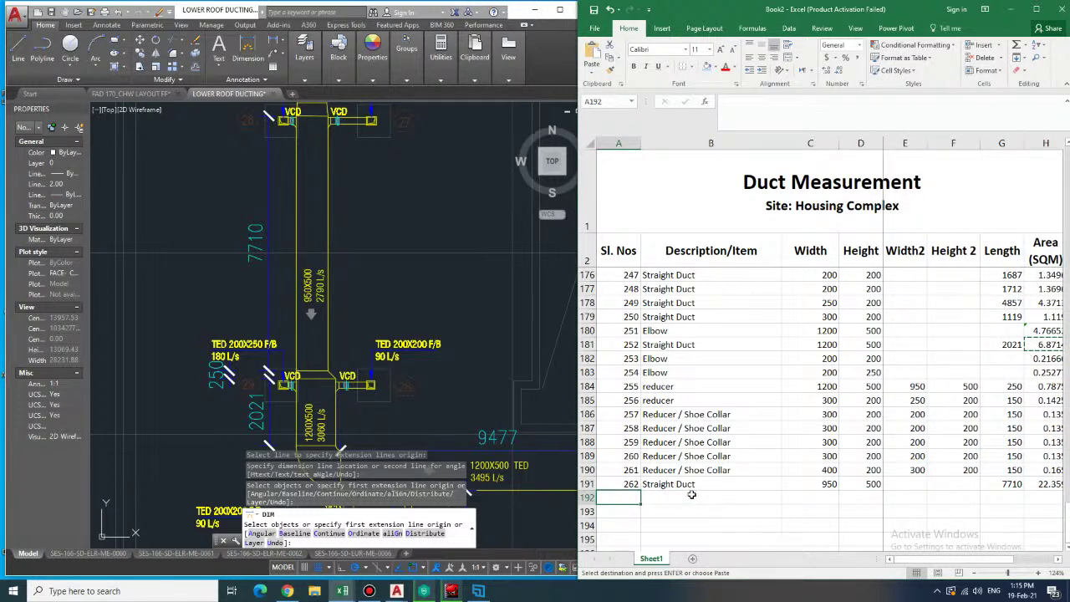
text(263)
- Switch to AutoCAD and dimension the length of the 200x250 branch duct leading to outlet 27
mouse_move(424, 228)
middle_down()
mouse_move(432, 360)
mouse_move(447, 394)
mouse_move(439, 377)
middle_up()
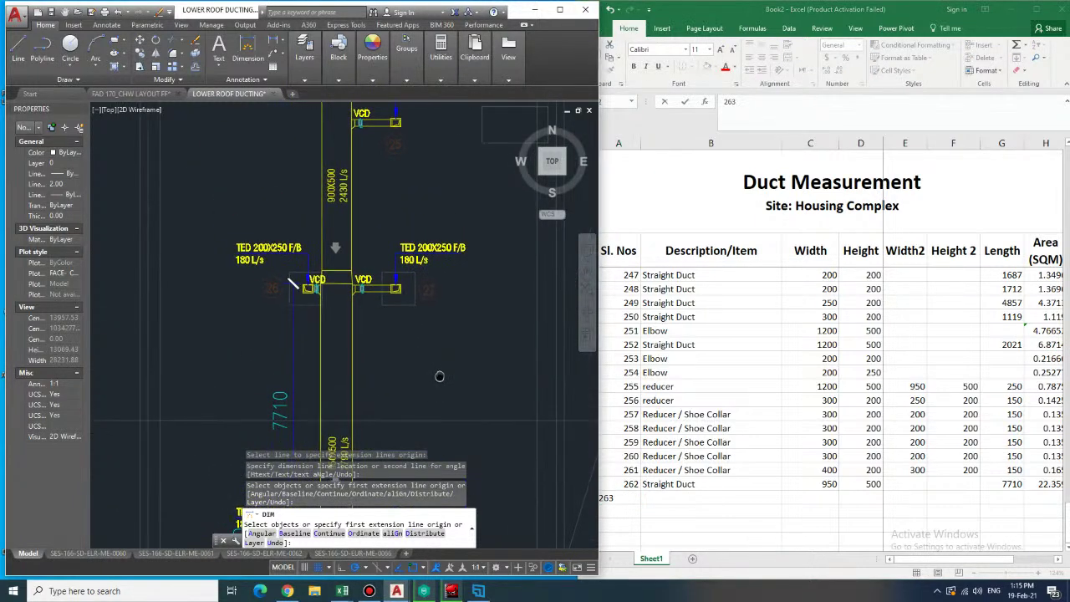
scroll(377, 289, up, 2)
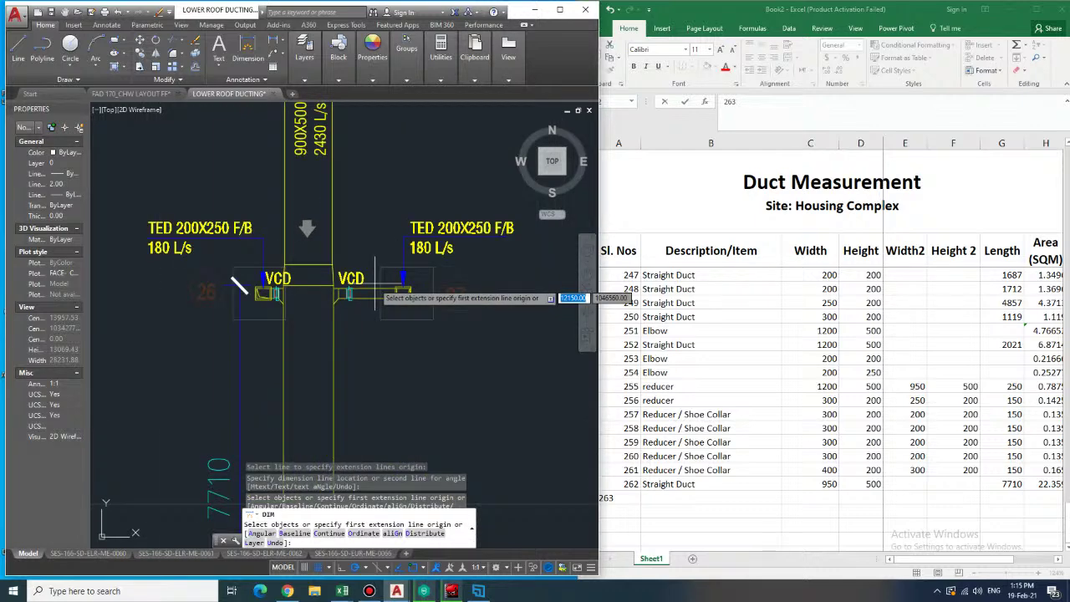
click(374, 286)
click(376, 272)
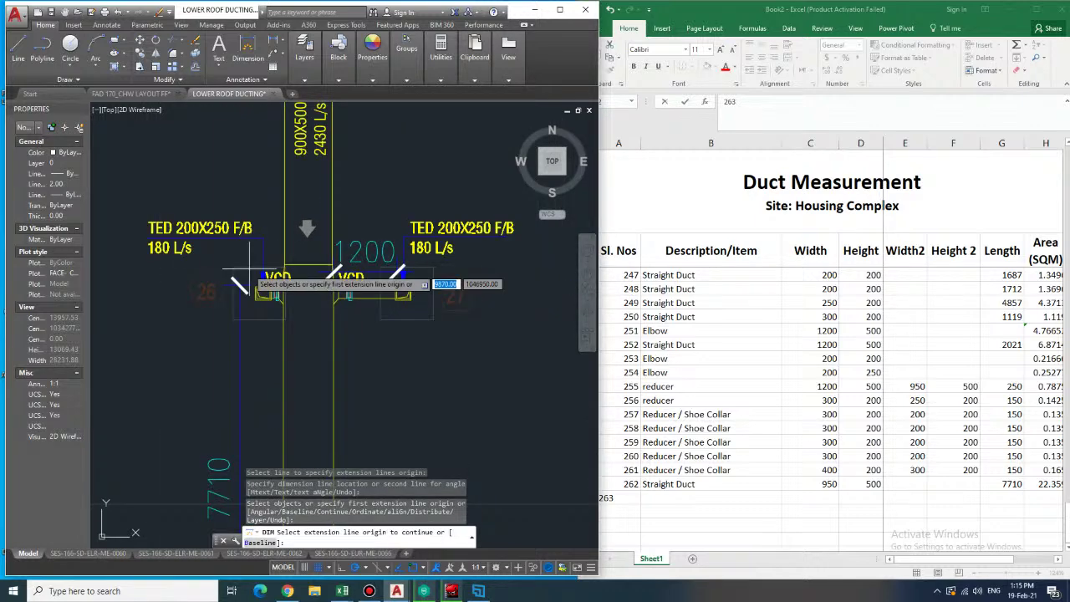
- Dimension the length of the short 200x250 branch duct between outlet 26 and the main duct
scroll(254, 281, up, 4)
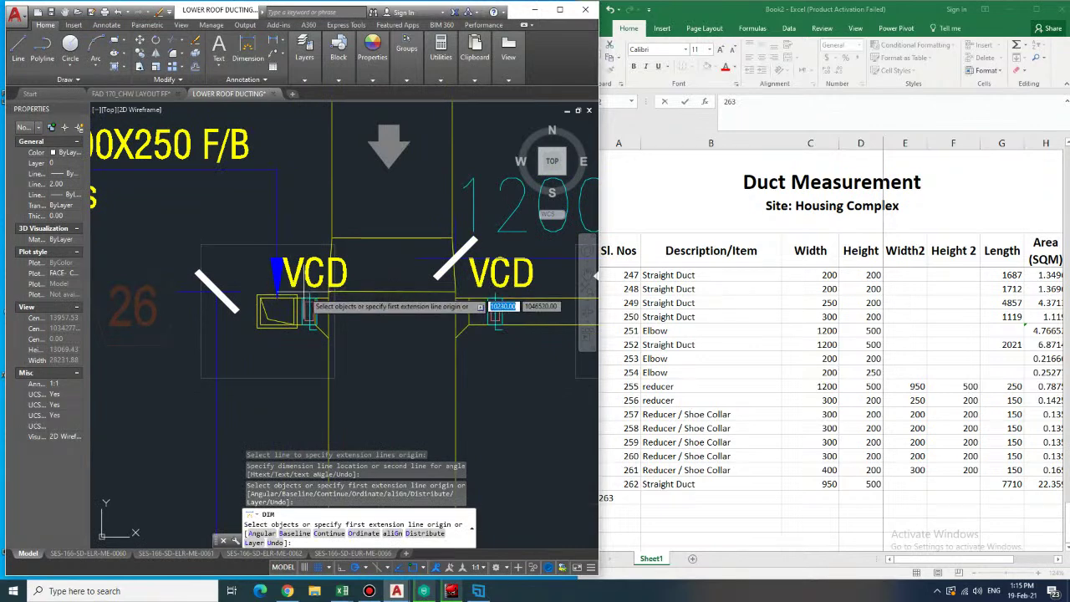
click(304, 303)
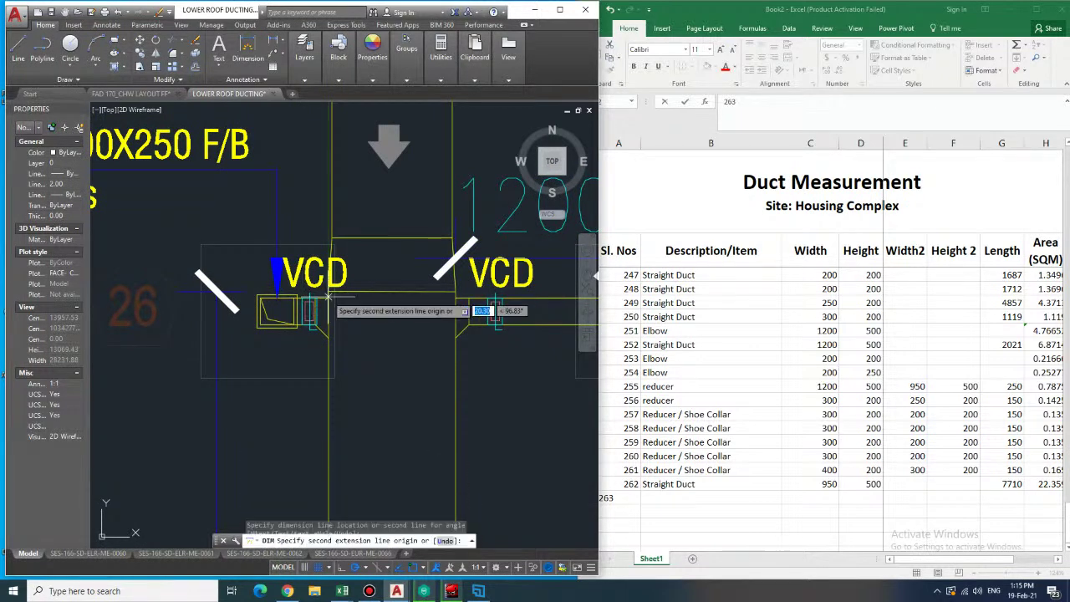
click(332, 308)
click(326, 234)
scroll(331, 234, down, 3)
key(Escape)
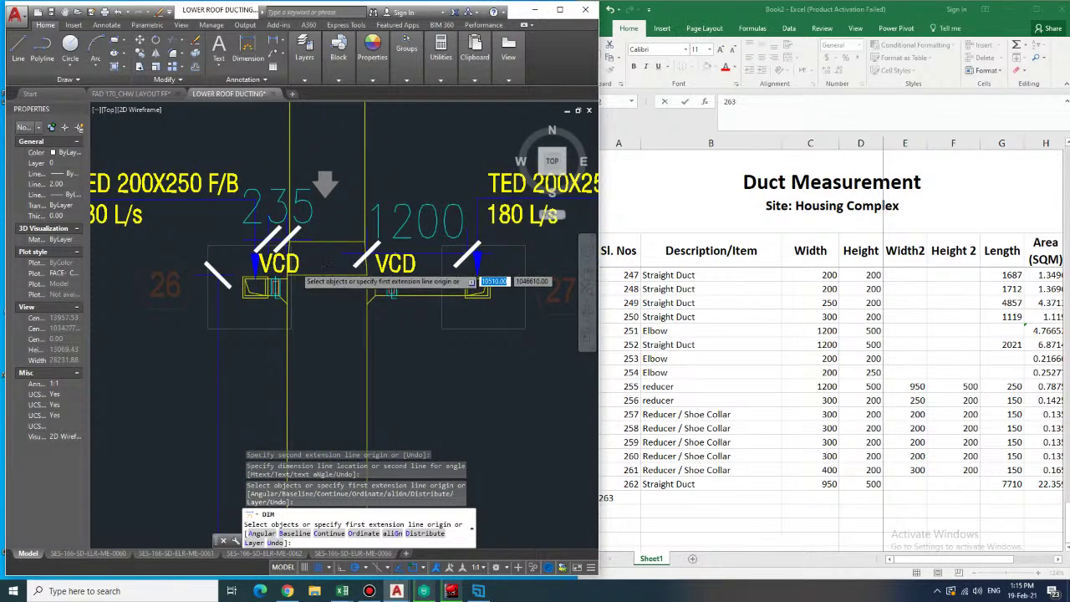
scroll(300, 273, down, 2)
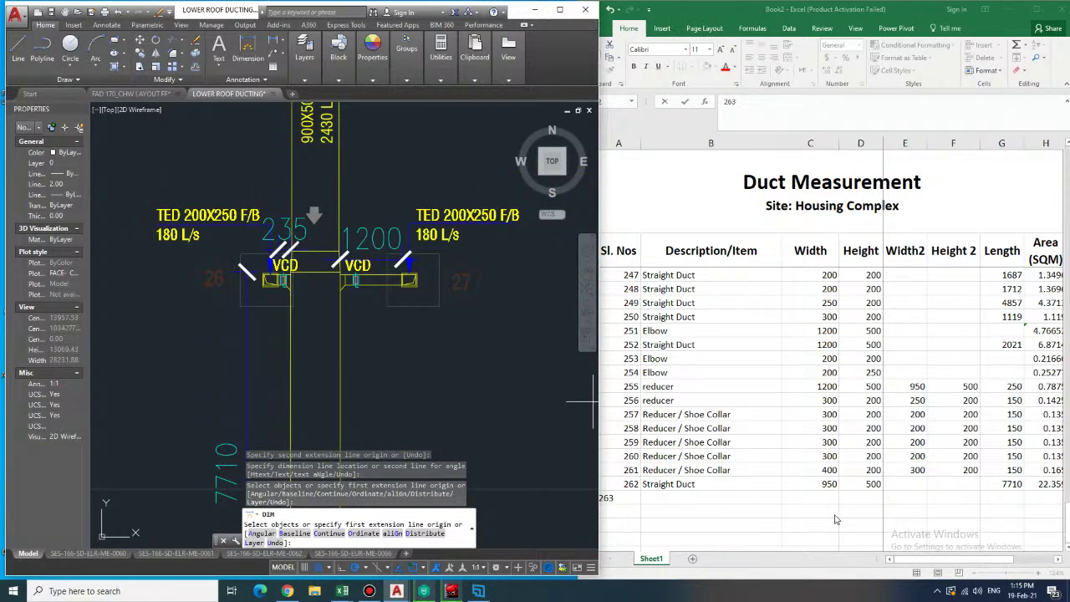
- Back in Excel, describe item 263 as elbow with width 200 and height 250
click(722, 498)
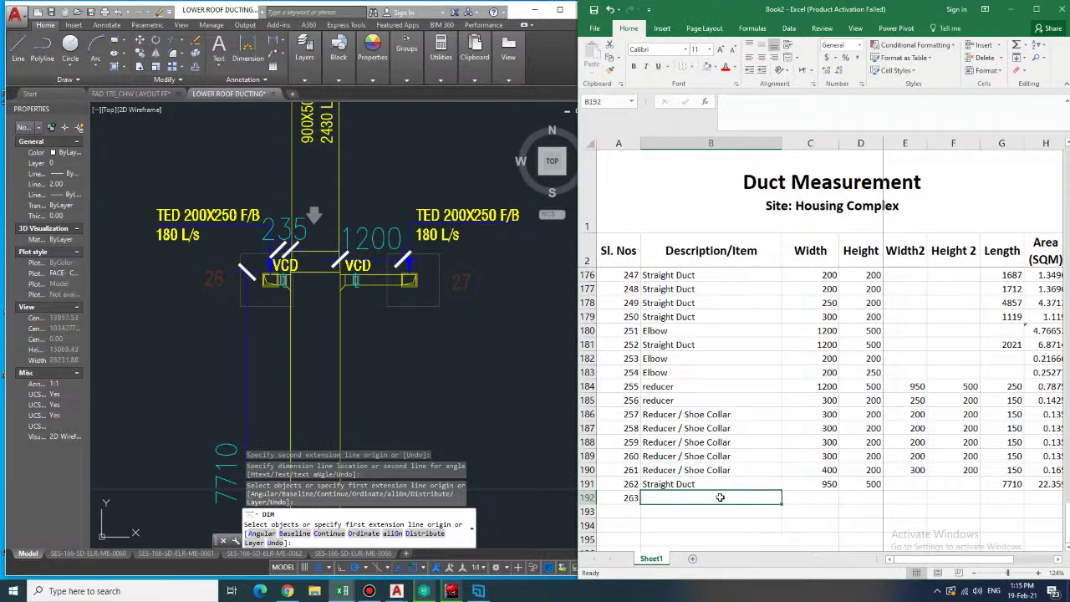
text(elbow)
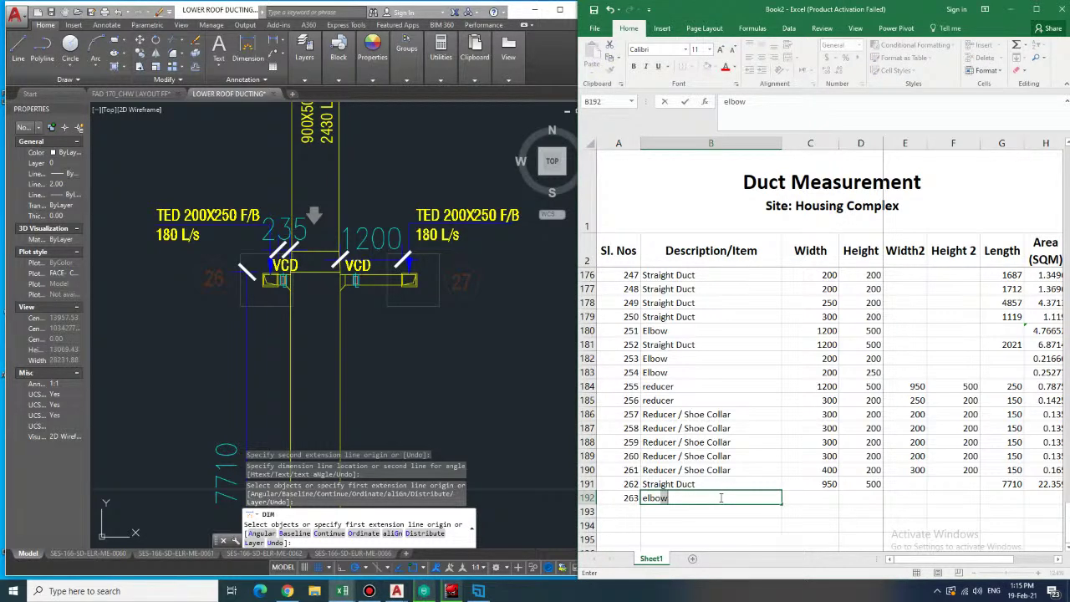
key(Tab)
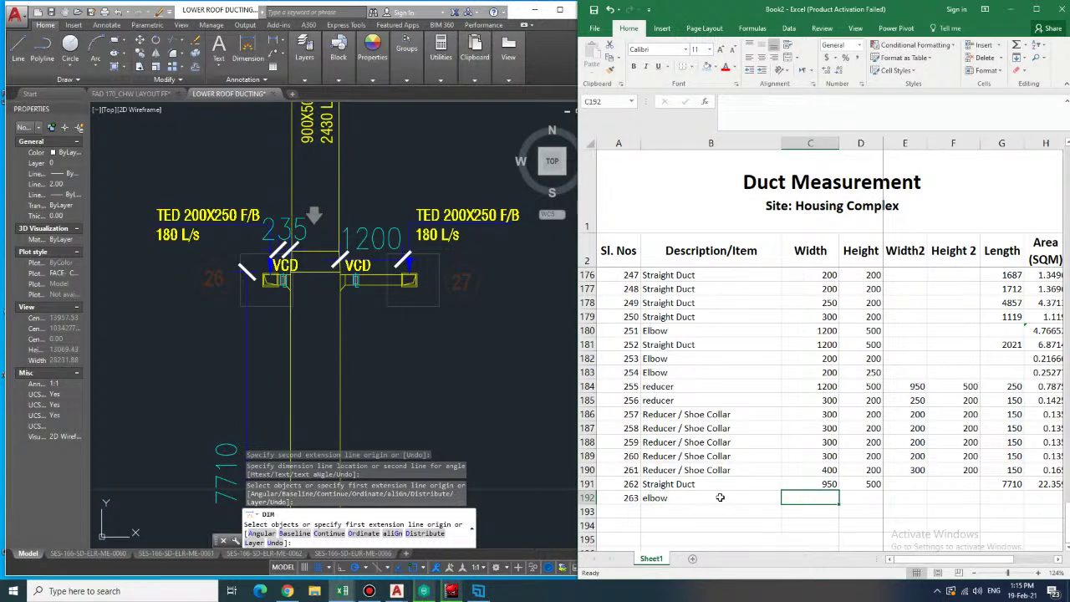
text(200)
key(Tab)
text(250)
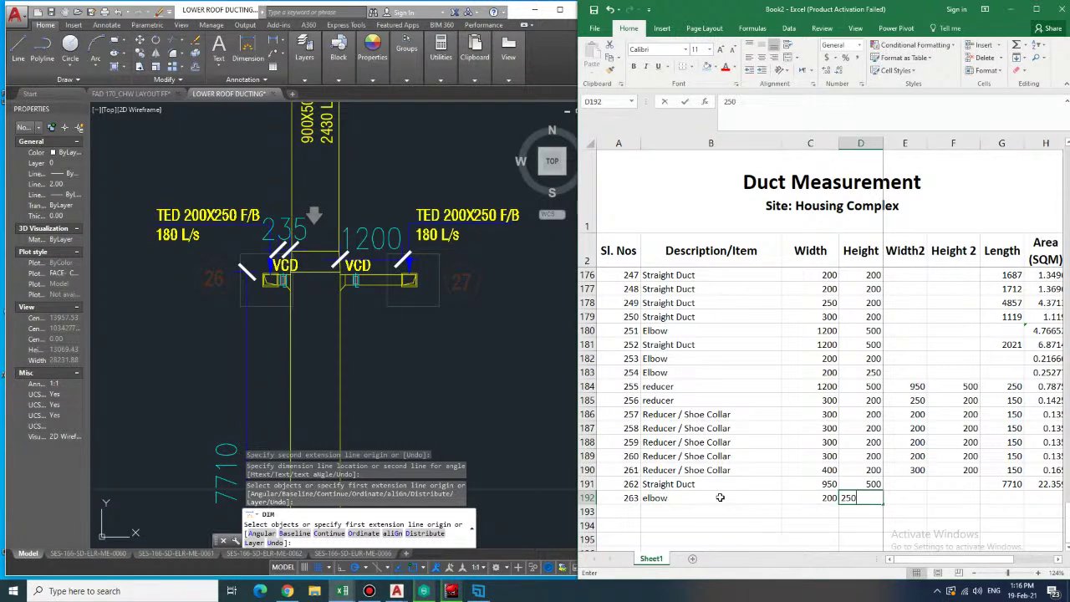
key(Tab)
key(Return)
- Add item 264 as Elbow with width 200 and height 250
text(264)
key(Tab)
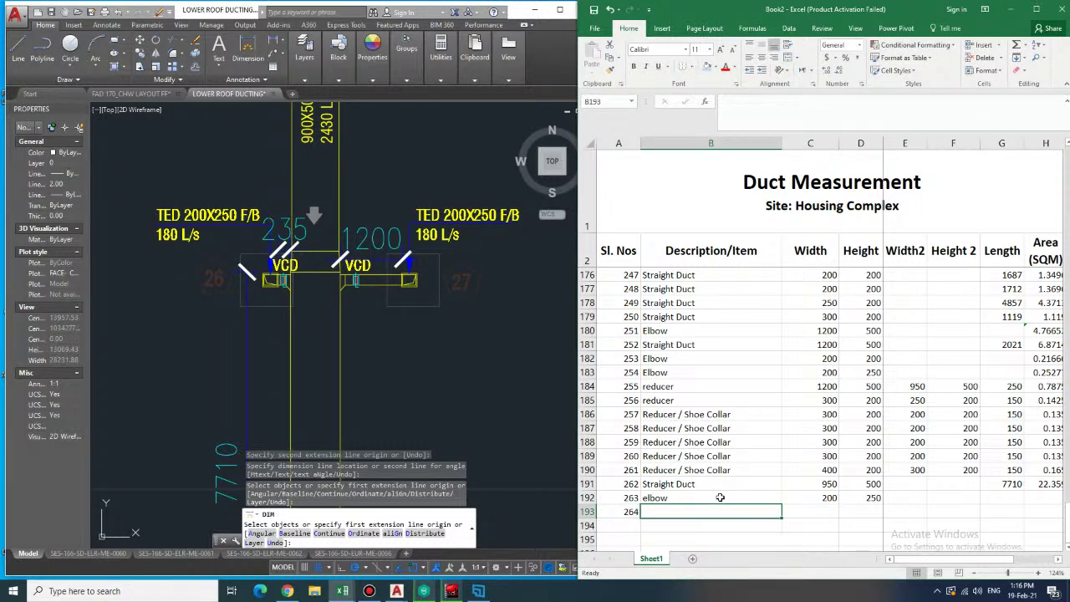
text(Elbow)
key(Tab)
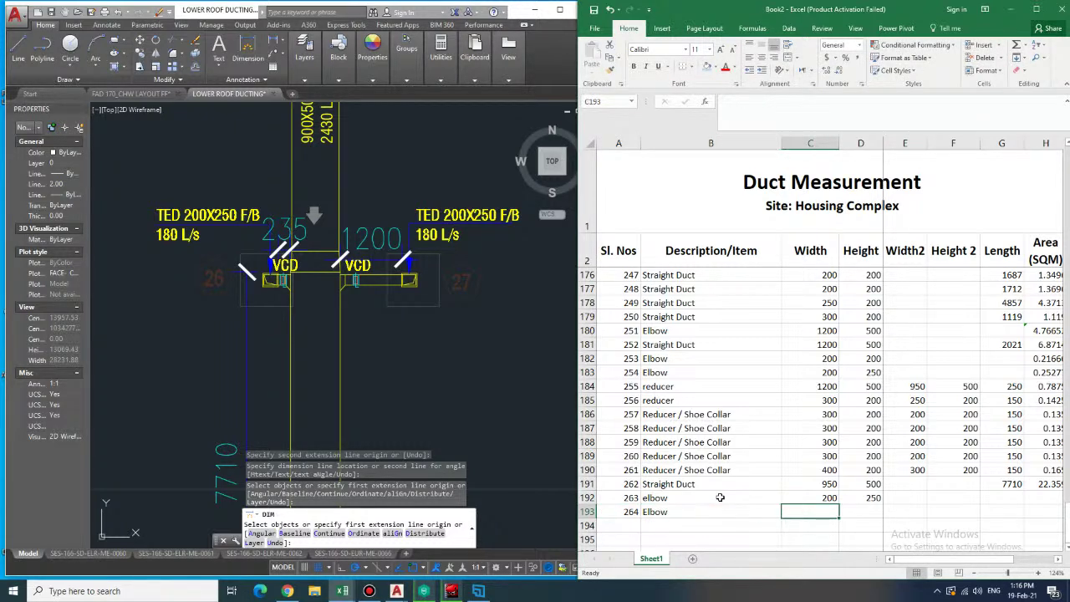
text(200)
key(Tab)
text(250)
- Copy the elbow area formula from item 254 into the Area cells of items 263 and 264
key(Tab)
key(Tab)
key(Right)
key(Up)
key(Up)
key(Up)
key(Up)
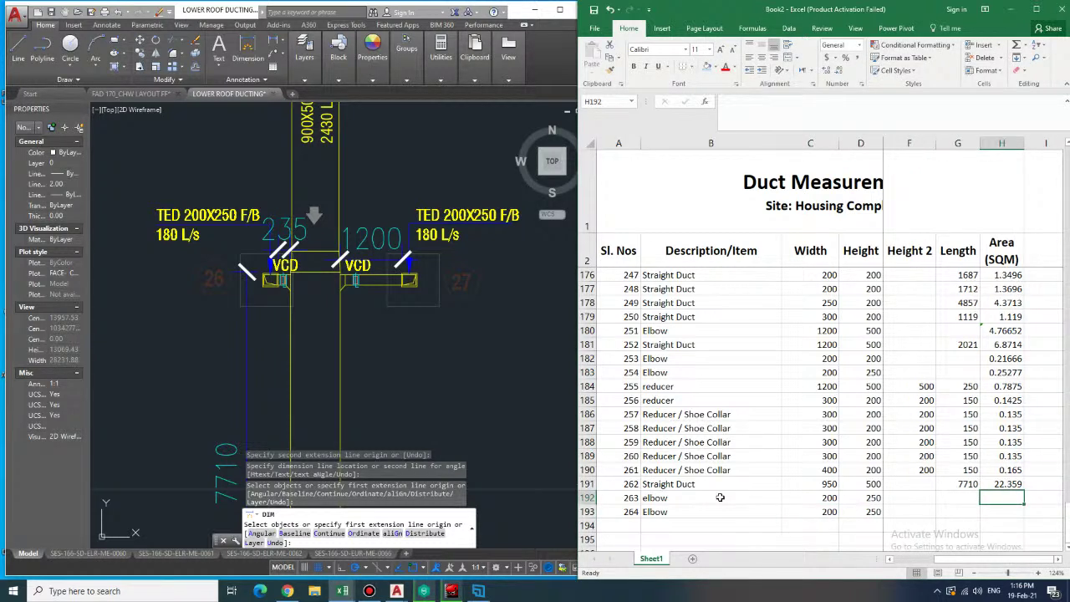
key(Up)
key(Up)
key(Up)
key(Up)
key(Up)
key(Up)
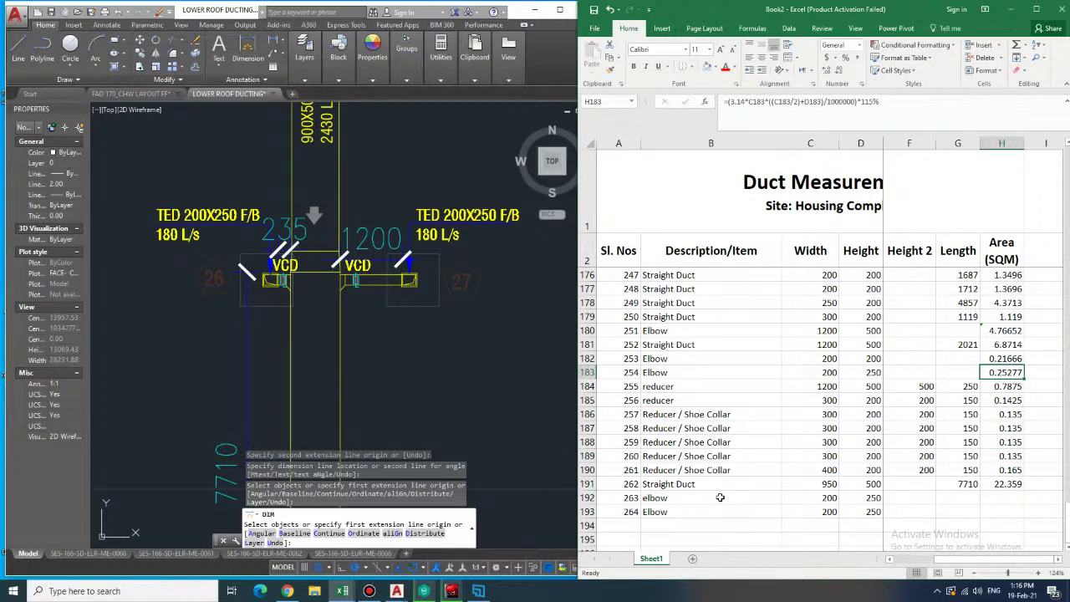
key(ctrl+c)
key(Down)
key(Down)
key(Down)
key(Down)
key(Down)
key(Down)
key(Down)
key(Down)
key(Down)
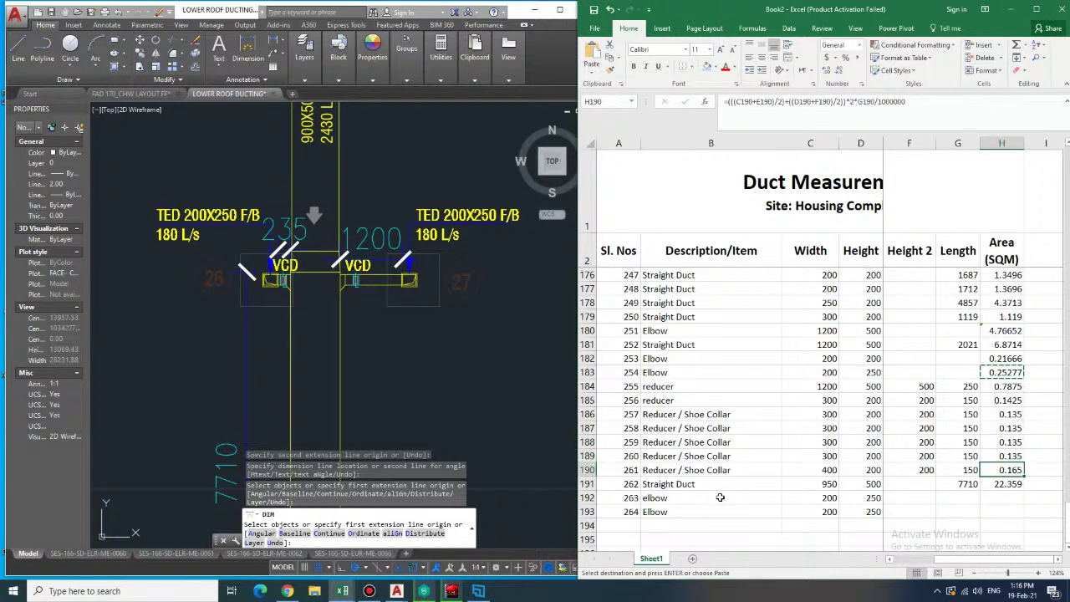
key(ctrl+v)
key(Down)
key(ctrl+v)
- Add item 265 in the next empty row with the description Straight Duct
key(Down)
key(Left)
key(Left)
key(Left)
key(Left)
key(Left)
key(Left)
key(Left)
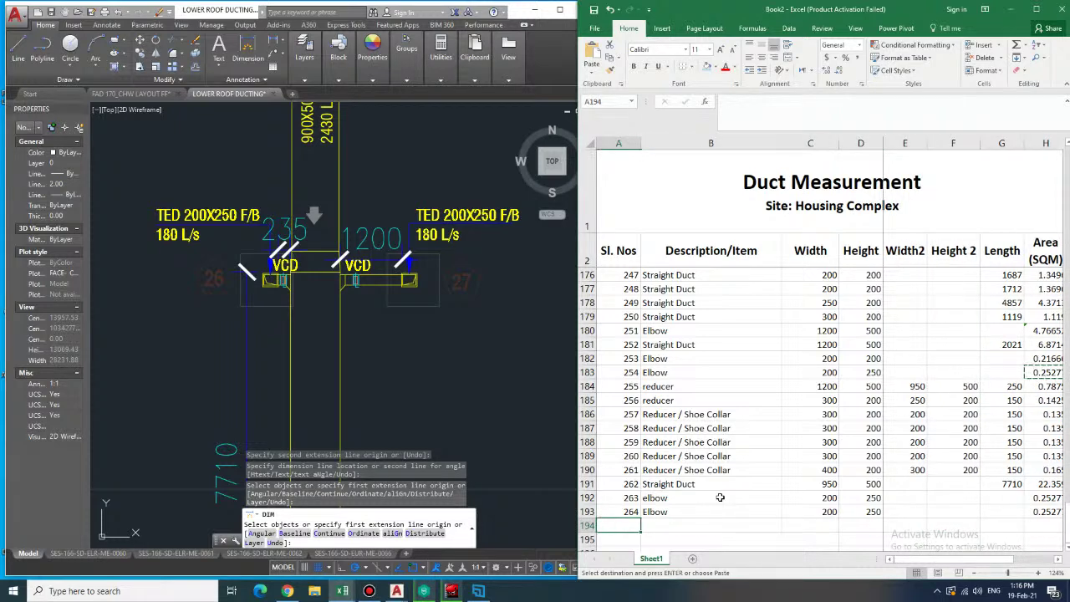
text(265)
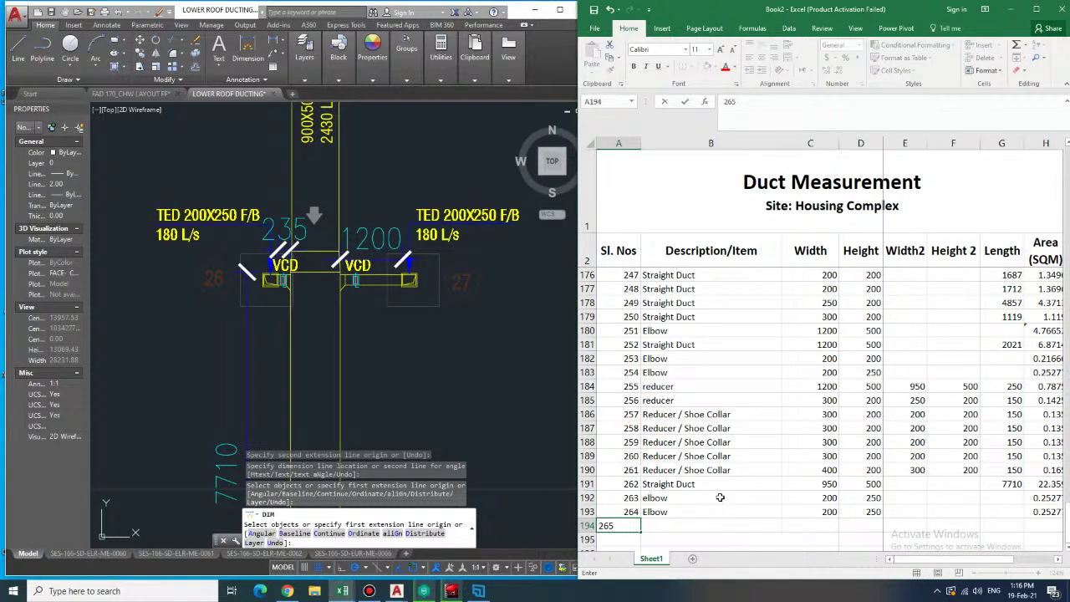
key(Tab)
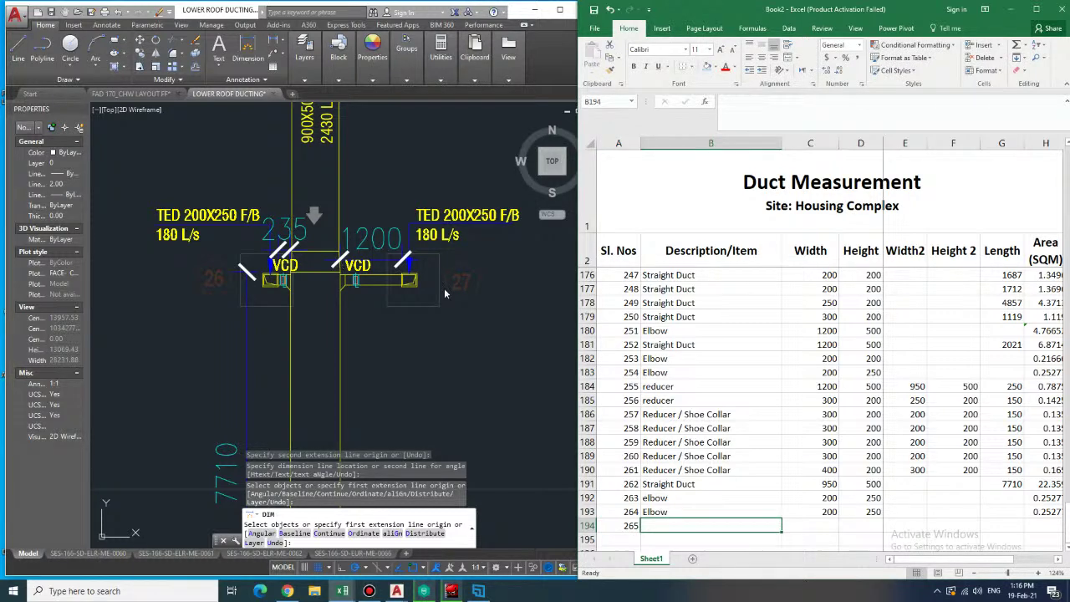
text(Straight Duct)
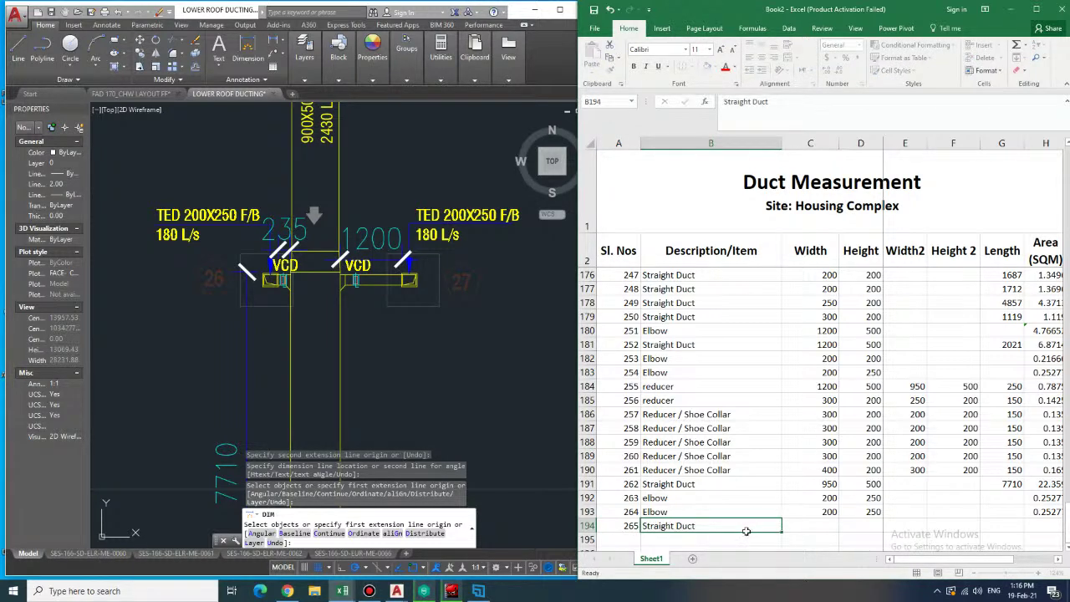
key(Tab)
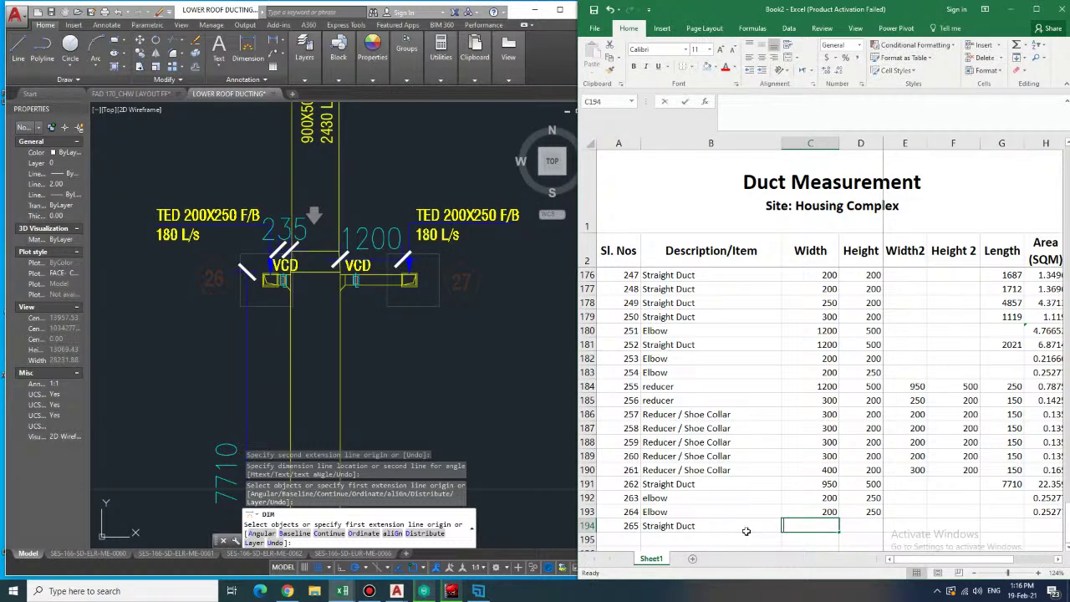
- Enter item 265's dimensions as width 200, height 250 and length 1200
text(200)
key(Tab)
text(250)
key(Tab)
key(Tab)
key(Tab)
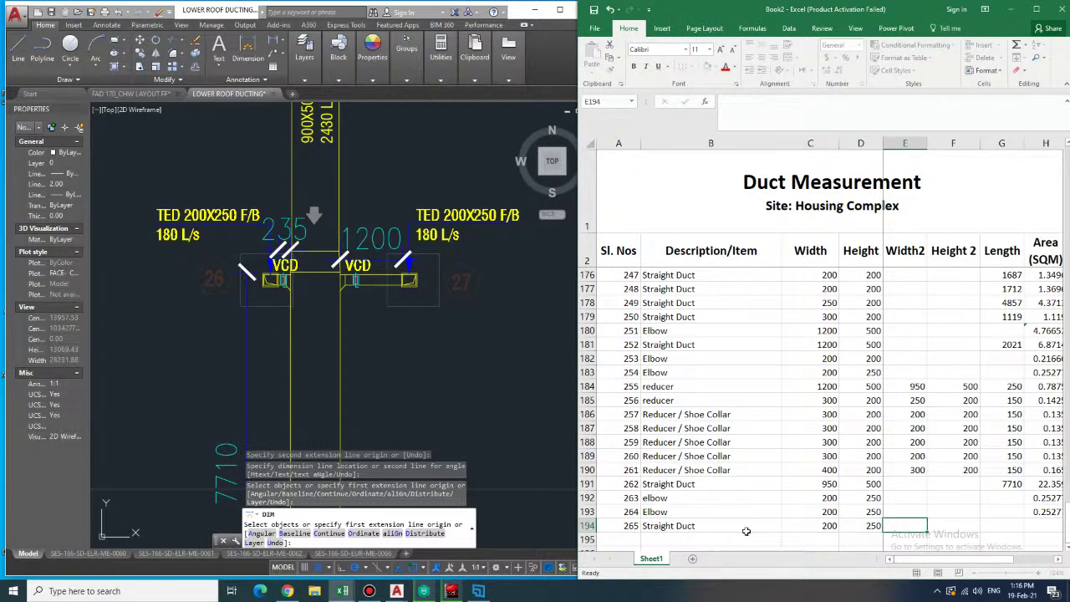
text(1200)
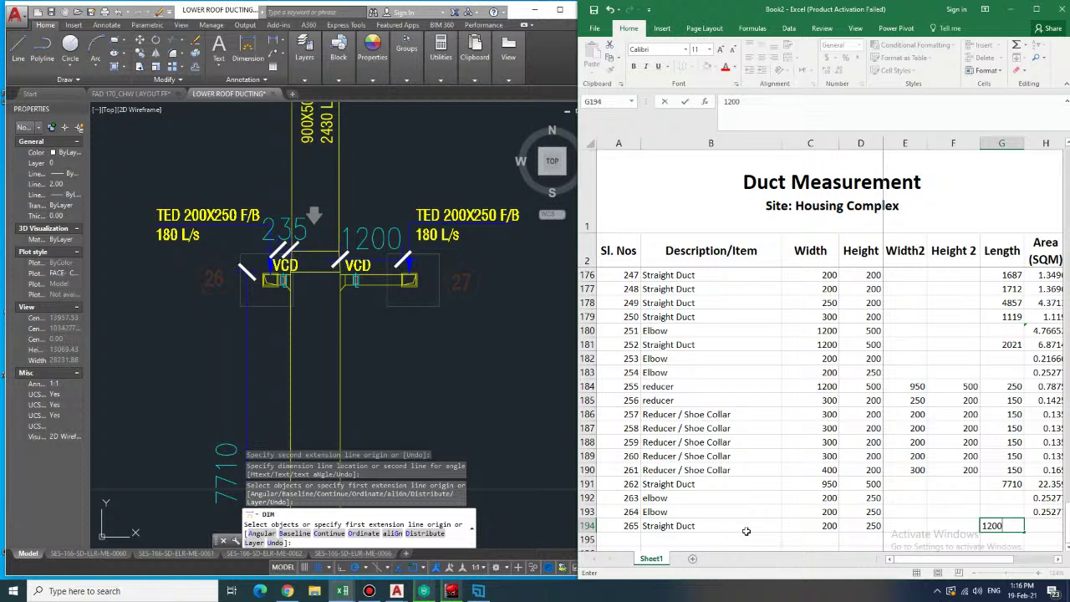
key(Return)
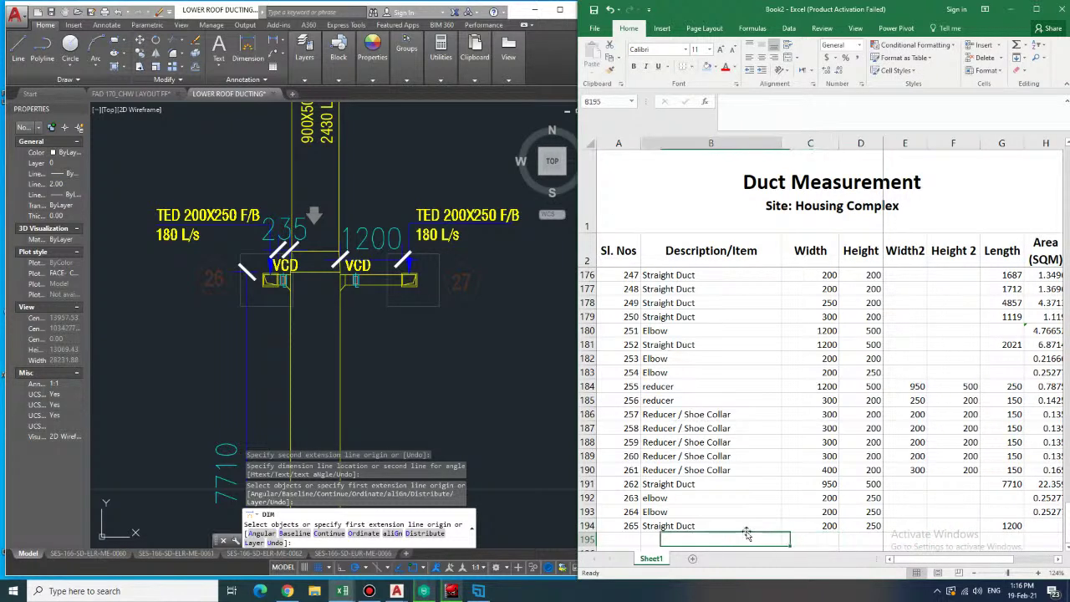
- Add item 266 as Straight Duct with width 200, height 250 and length 250
text(266)
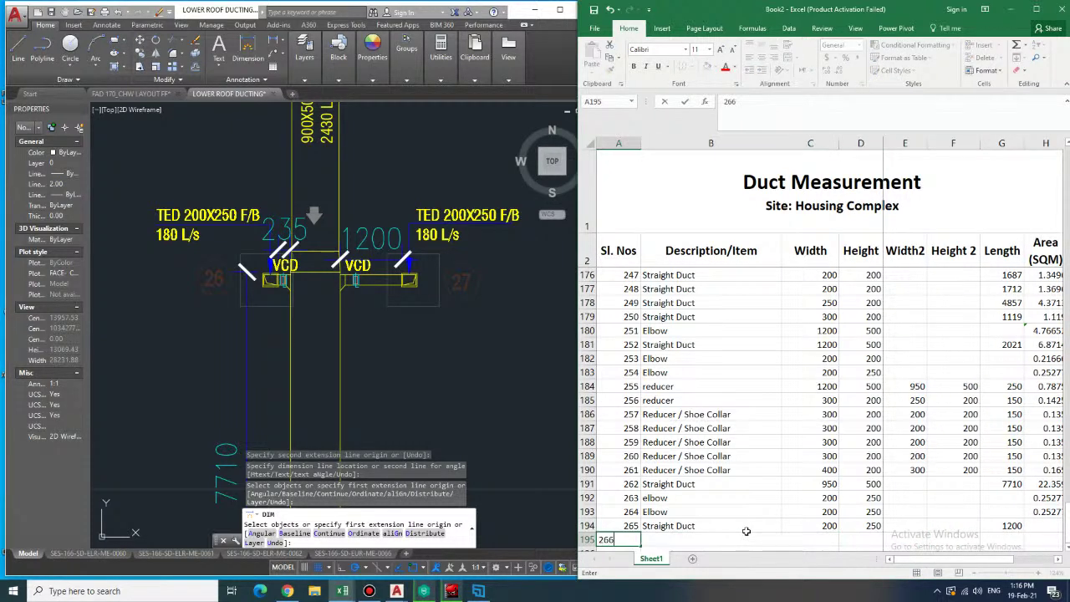
key(Tab)
text(Straight Duct)
key(Tab)
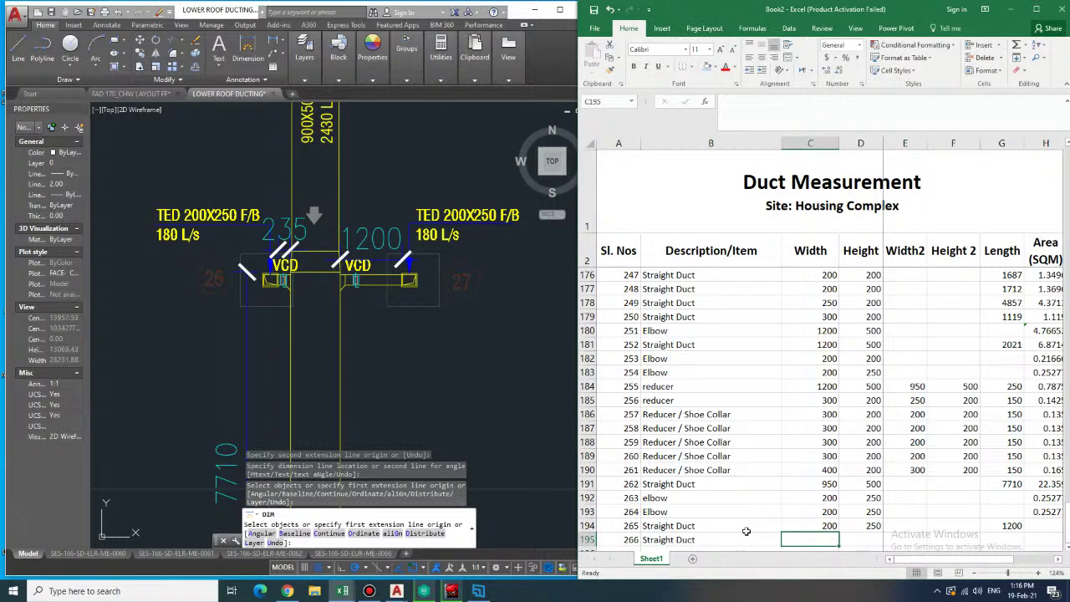
text(200)
key(Tab)
text(250)
key(Tab)
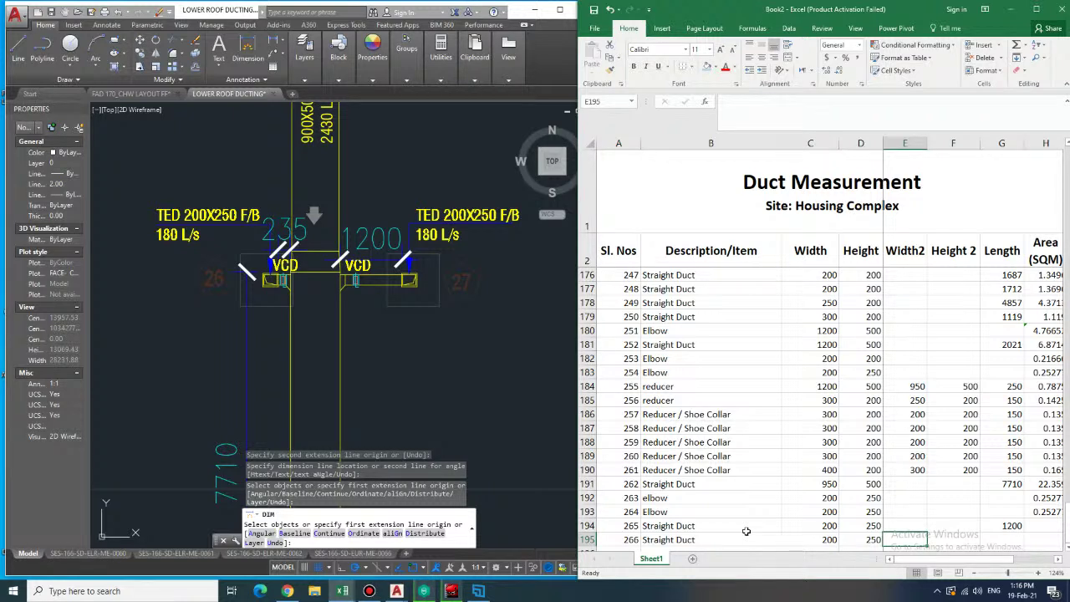
key(Tab)
key(Tab)
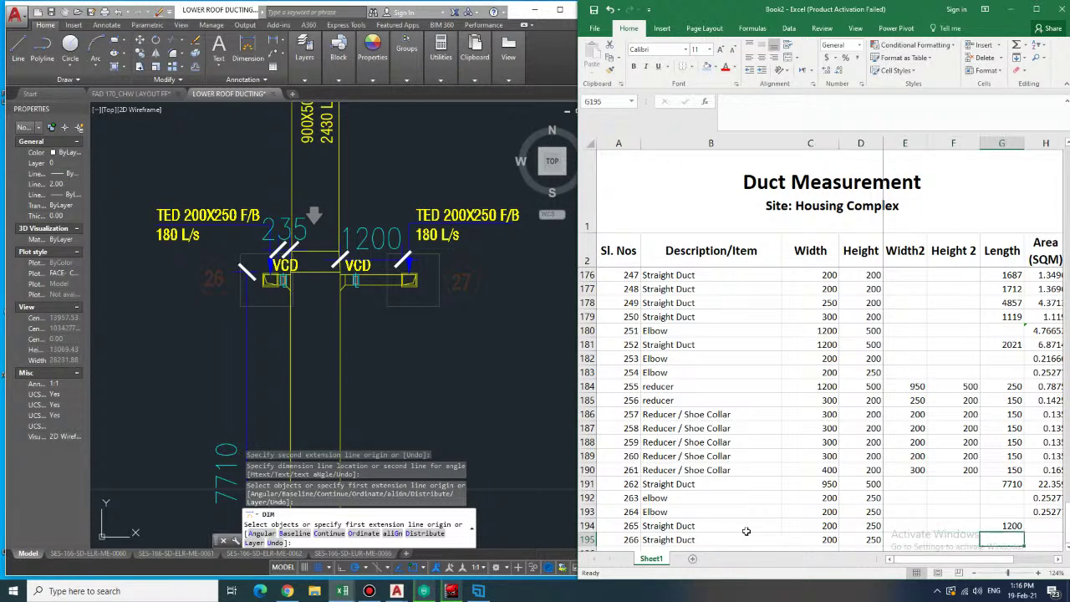
text(250)
key(Tab)
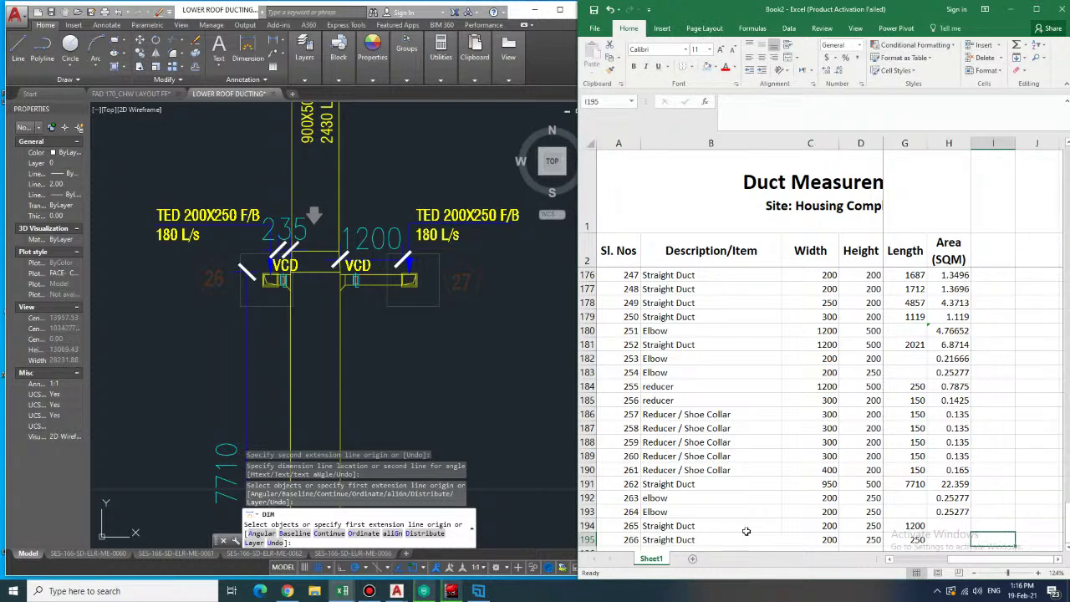
- Copy the straight duct area formula from item 262 into the Area cells of items 265 and 266
key(Up)
key(Up)
key(Up)
key(Up)
key(Up)
key(Up)
key(Up)
key(Up)
key(Up)
key(Up)
key(Up)
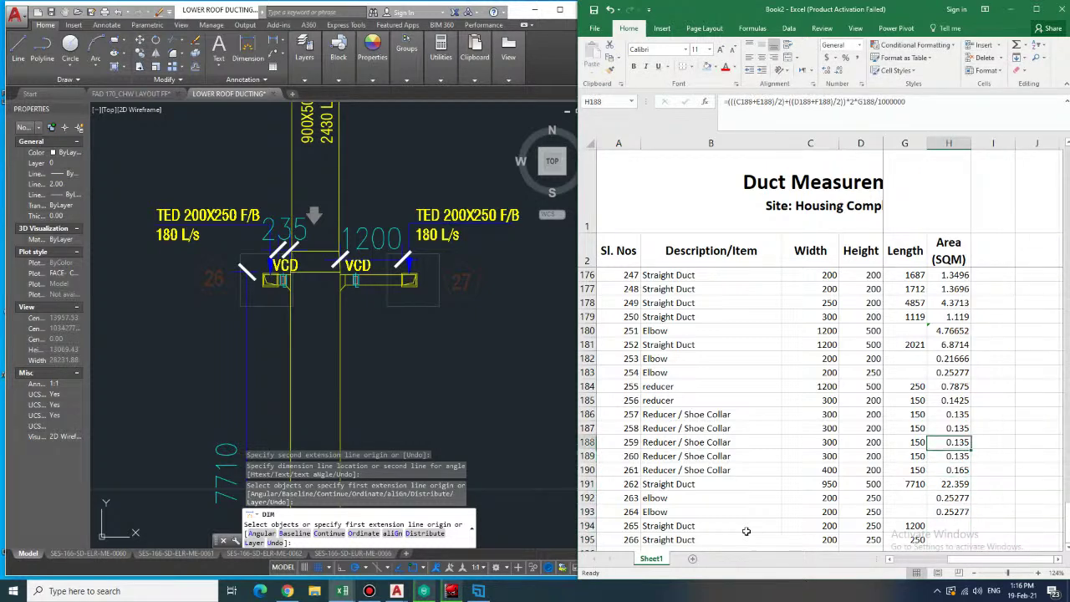
key(Down)
key(Down)
key(Down)
key(Down)
key(Down)
key(Down)
key(Down)
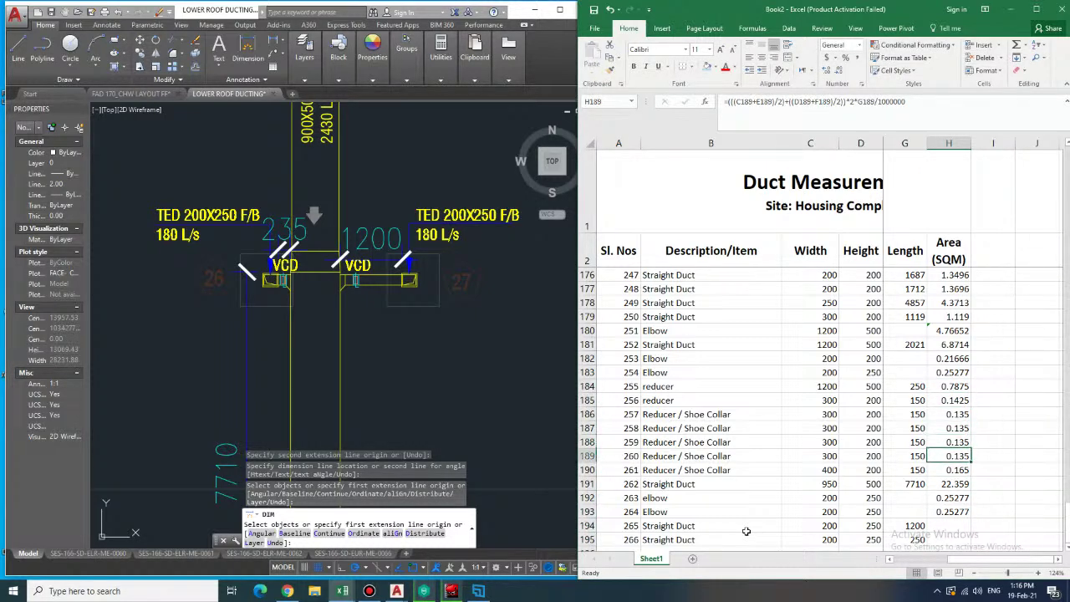
key(ctrl+c)
key(Down)
key(Down)
key(Down)
key(Down)
key(Up)
key(Up)
key(Down)
key(ctrl+v)
key(Down)
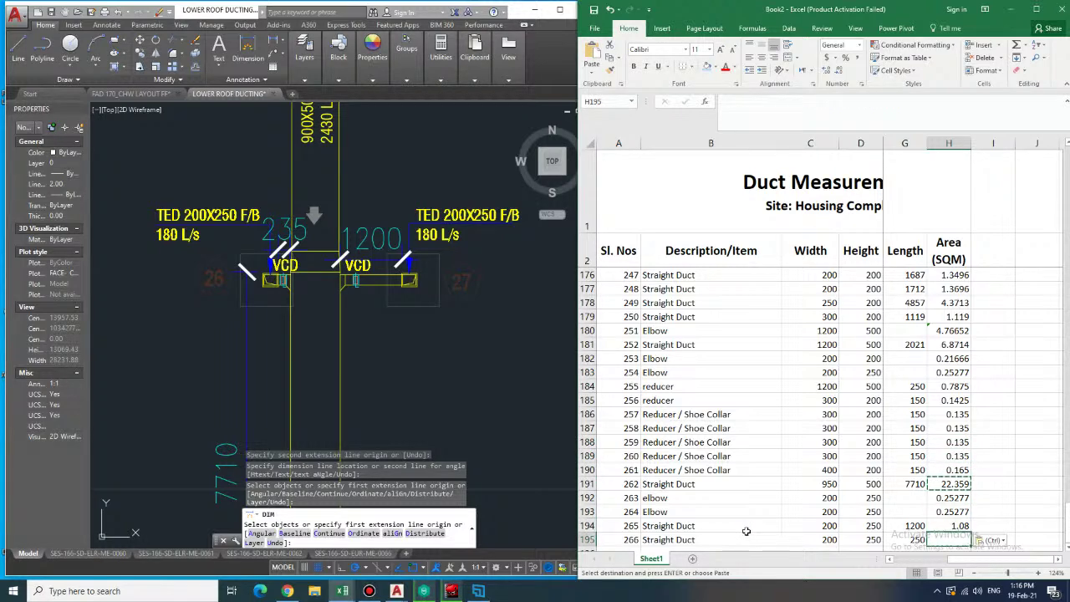
key(ctrl+v)
key(Down)
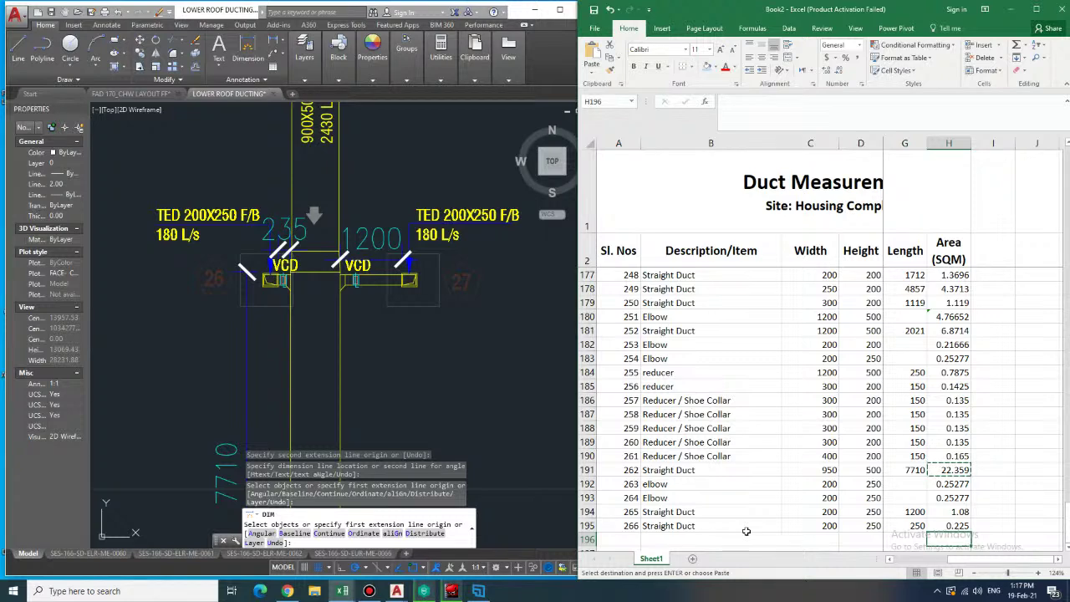
scroll(746, 531, down, 1)
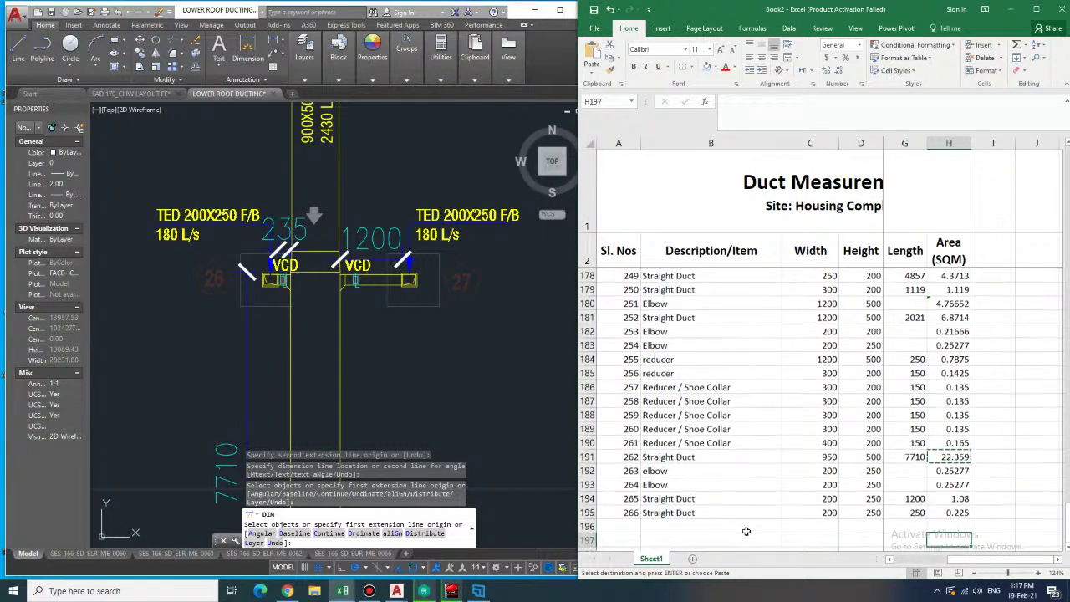
key(Escape)
- Select the Sl. Nos cell of the empty row directly below item 266
key(Down)
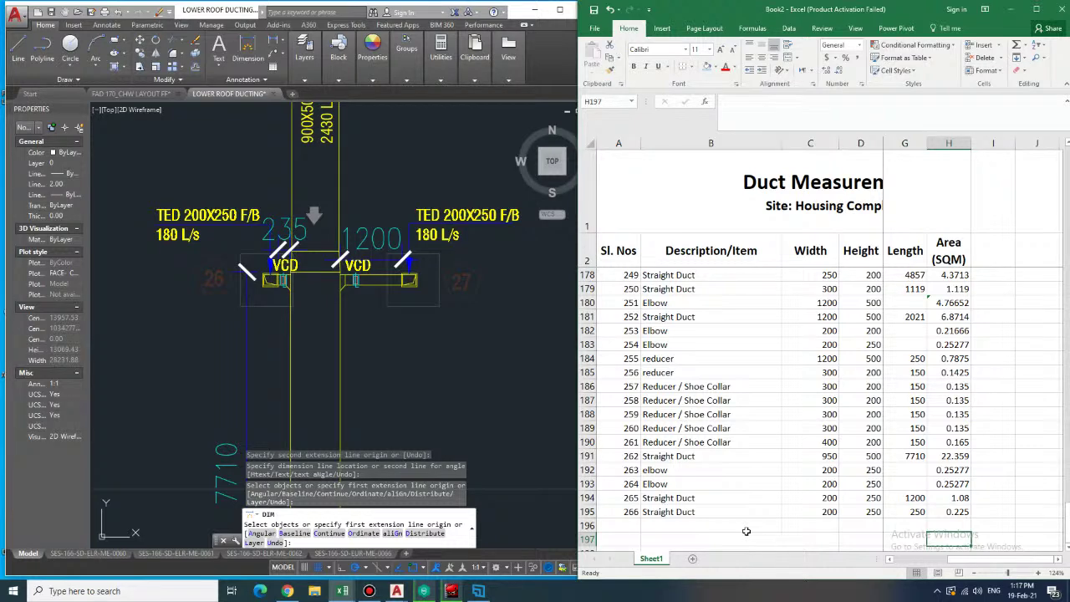
key(Down)
key(Left)
key(Left)
key(Left)
key(Left)
key(Up)
key(Up)
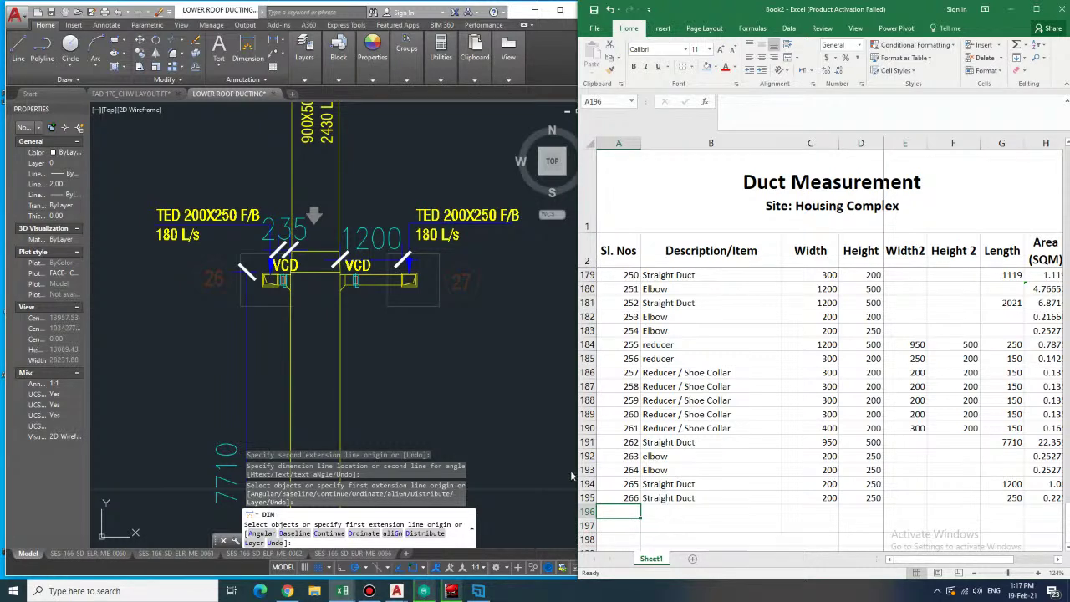
click(361, 221)
mouse_move(357, 178)
middle_down()
mouse_move(344, 231)
mouse_move(350, 201)
middle_up()
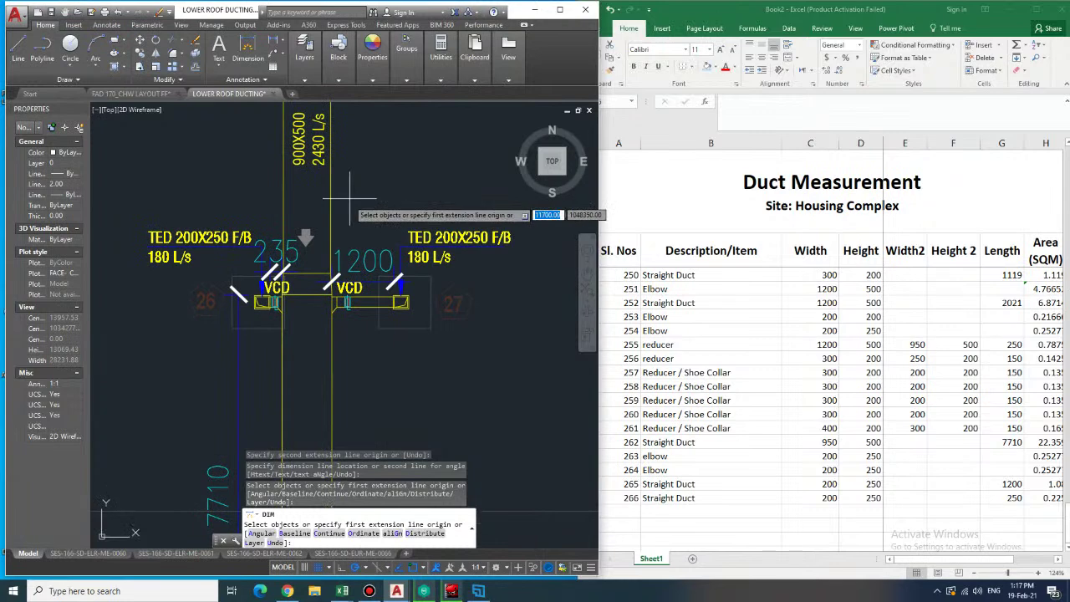
click(331, 299)
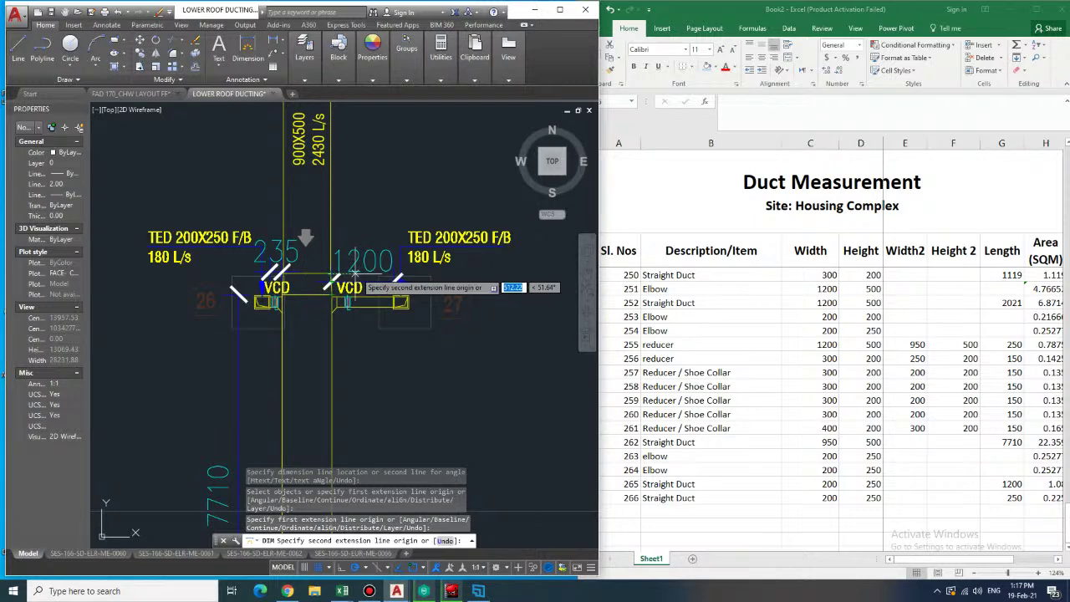
key(Escape)
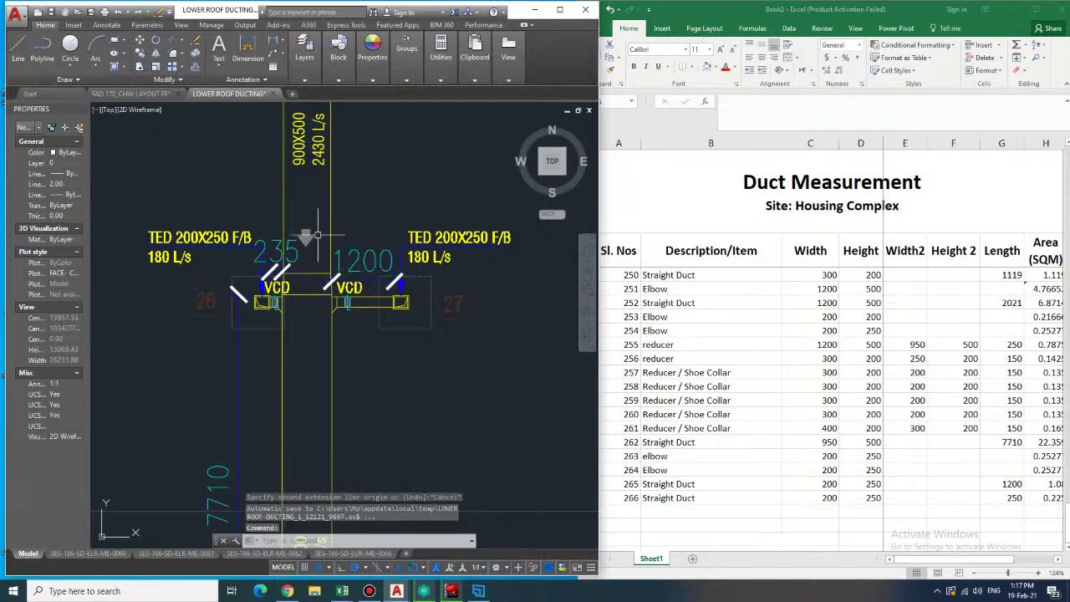
middle_drag(404, 171, 398, 168)
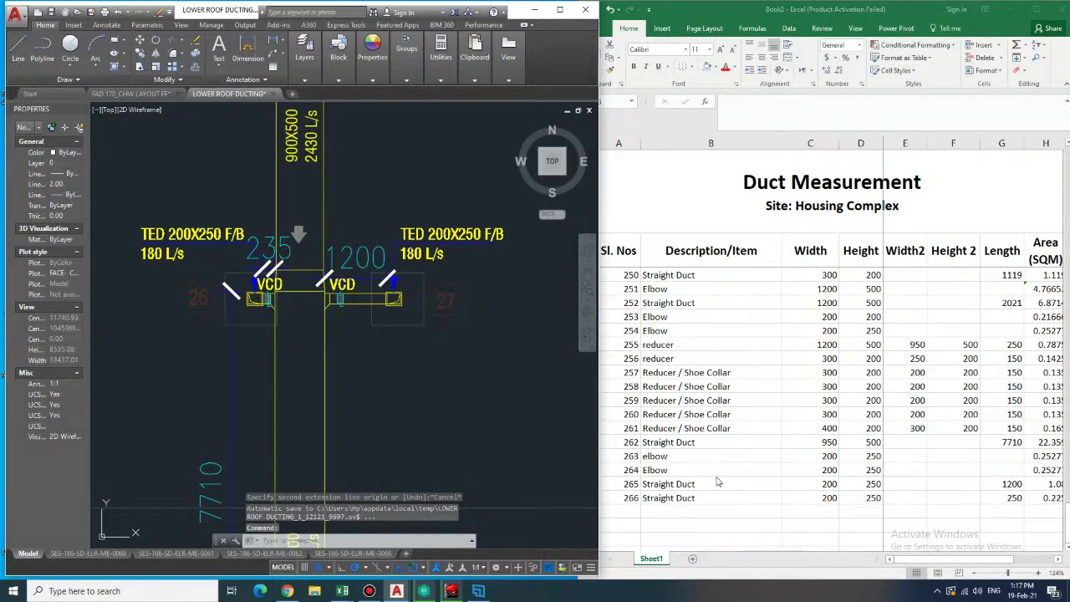
- Add item 267 in the empty row below item 266 with the description reducer
key(alt+Tab)
text(267)
key(Tab)
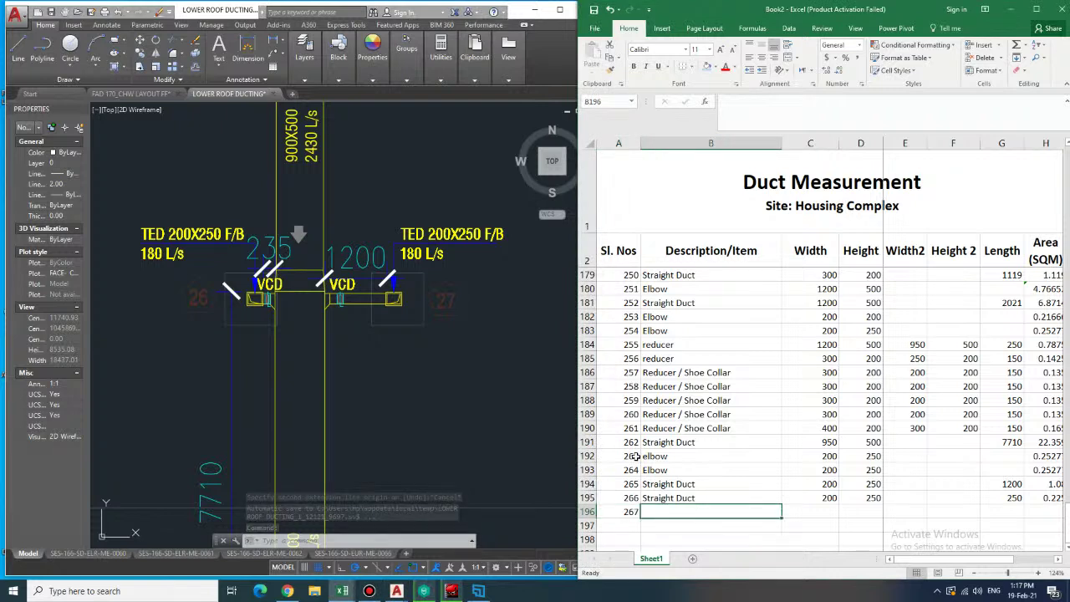
text(reducer)
key(Tab)
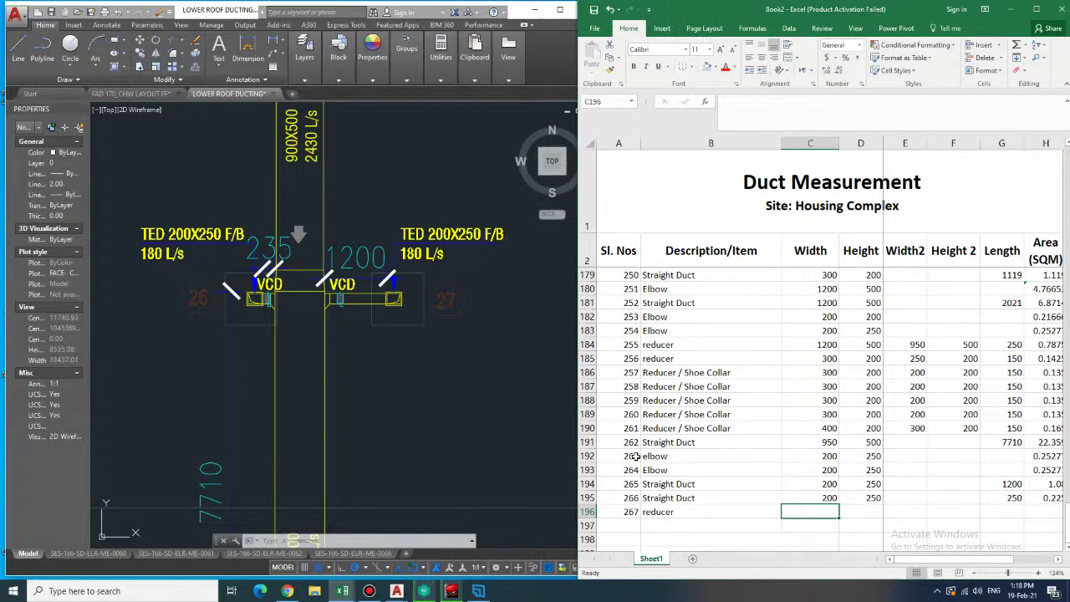
- Enter item 267's dimensions as width 950, height 500, Width2 900, Height 2 500 and length 400
text(950)
key(Tab)
text(500)
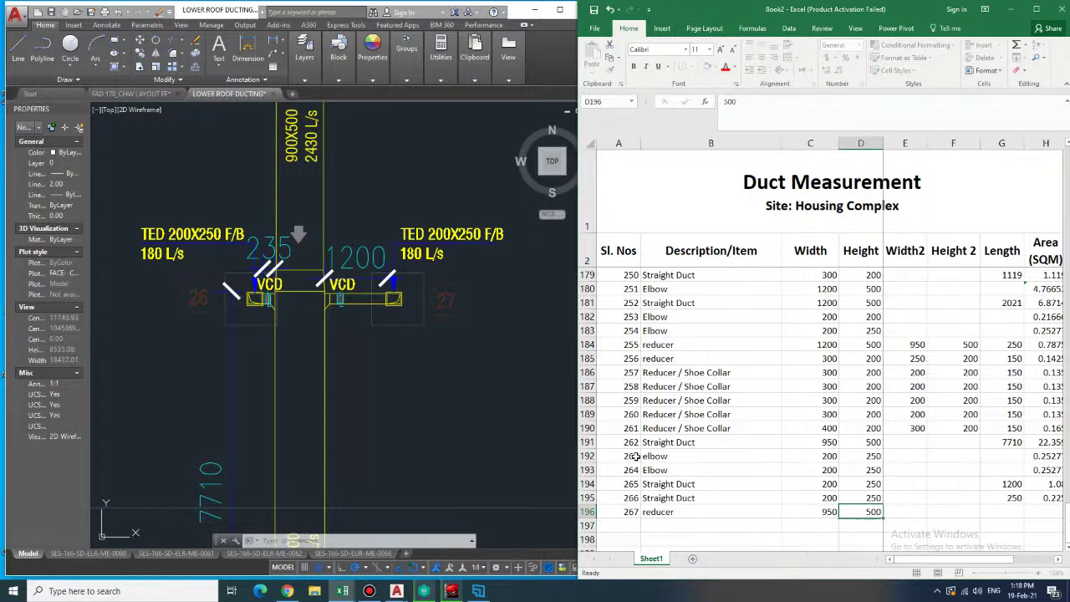
key(Tab)
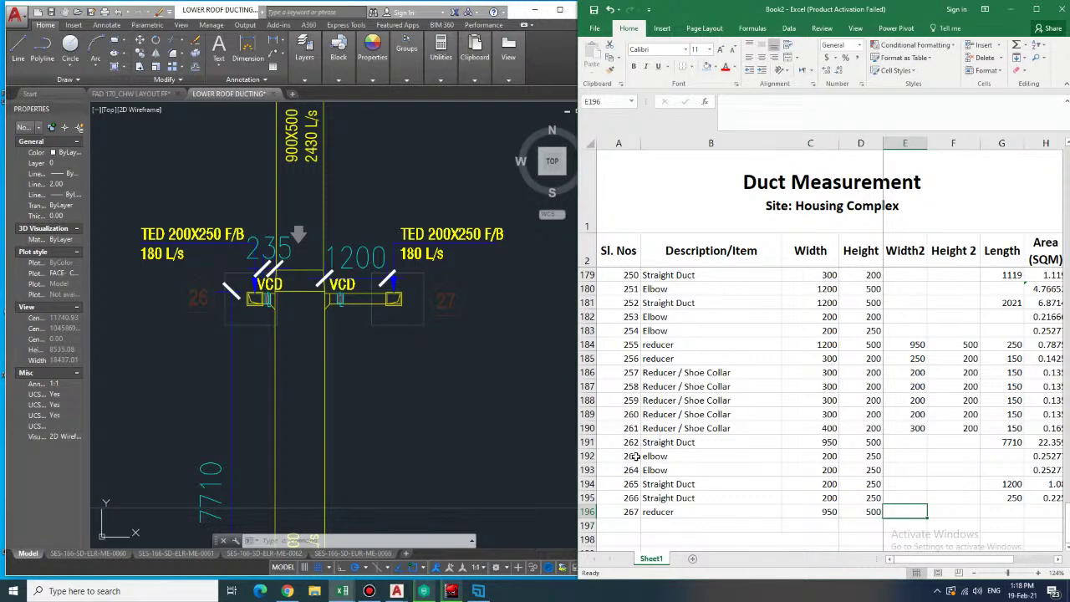
text(900)
key(Tab)
text(500)
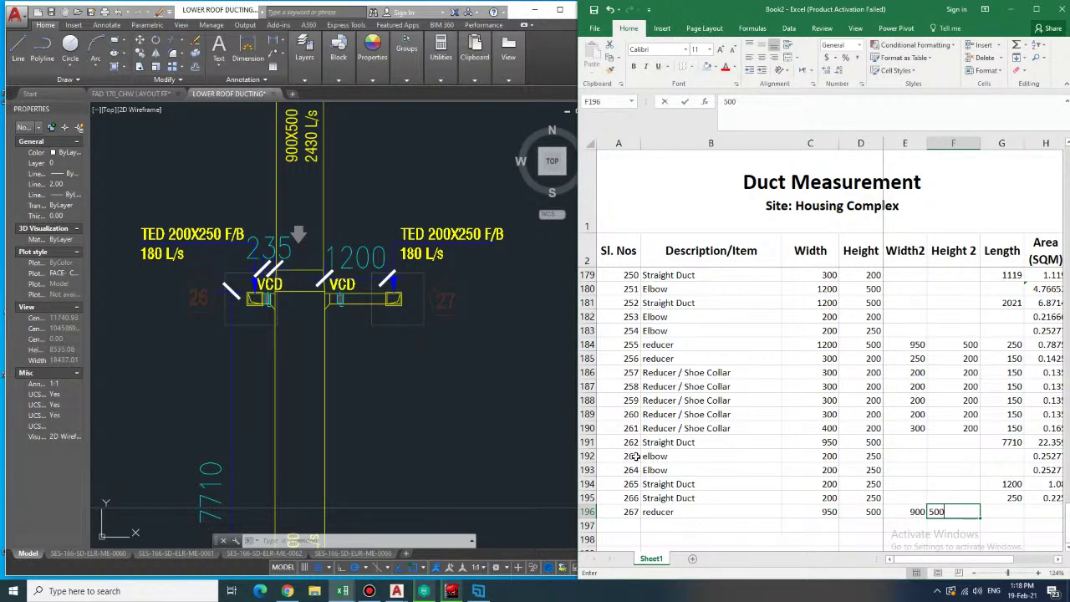
key(Tab)
text(400)
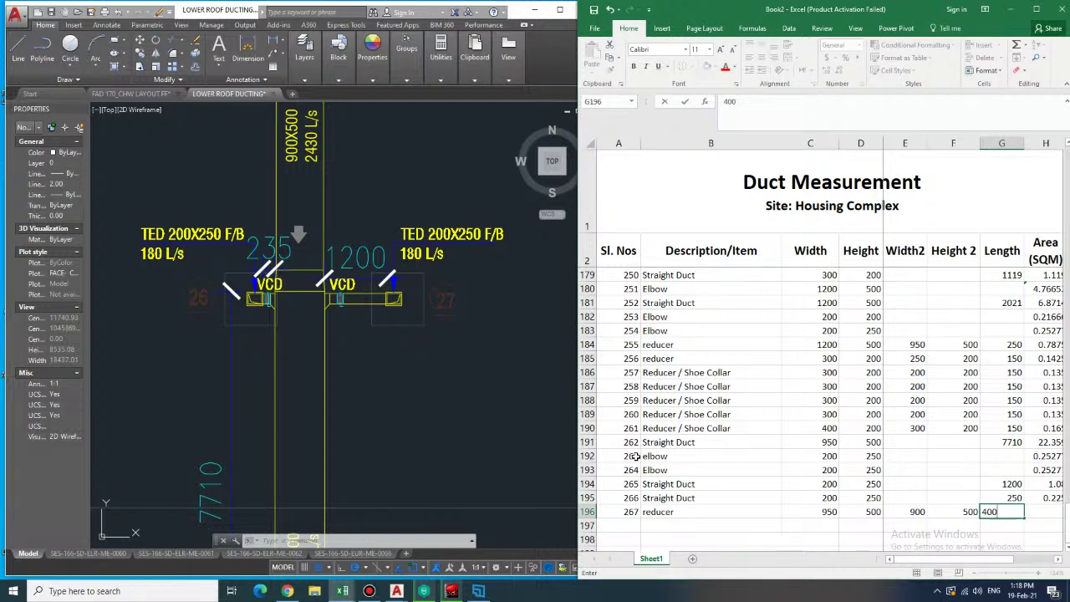
- Copy the reducer area formula from item 261 into the Area cell of item 267
key(Tab)
key(Up)
key(Up)
key(Up)
key(Up)
key(Up)
key(Up)
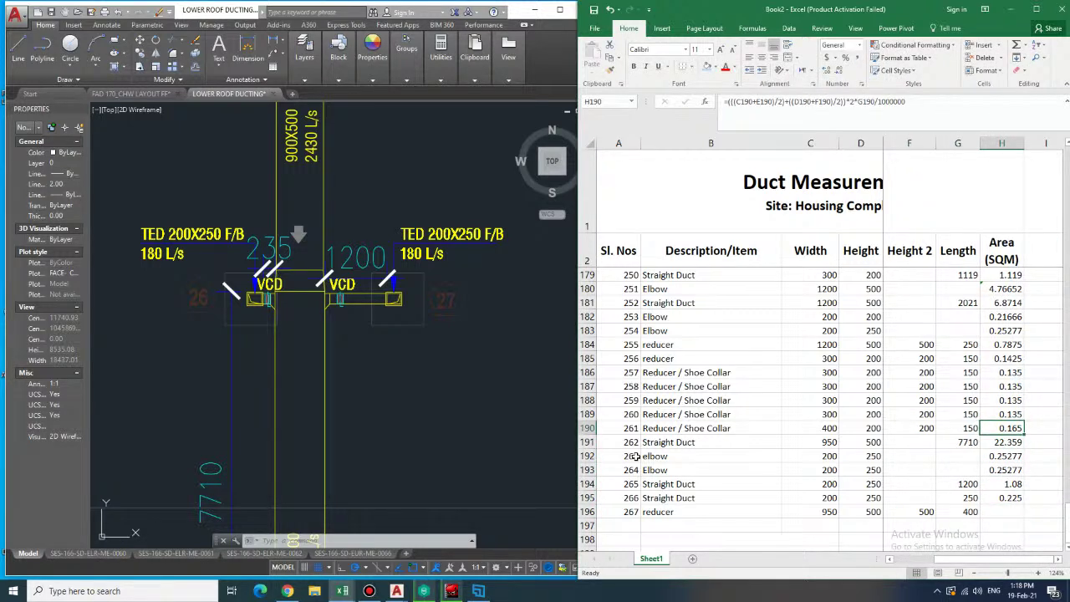
key(ctrl+c)
key(Down)
key(Down)
key(Down)
key(Down)
key(Down)
key(Down)
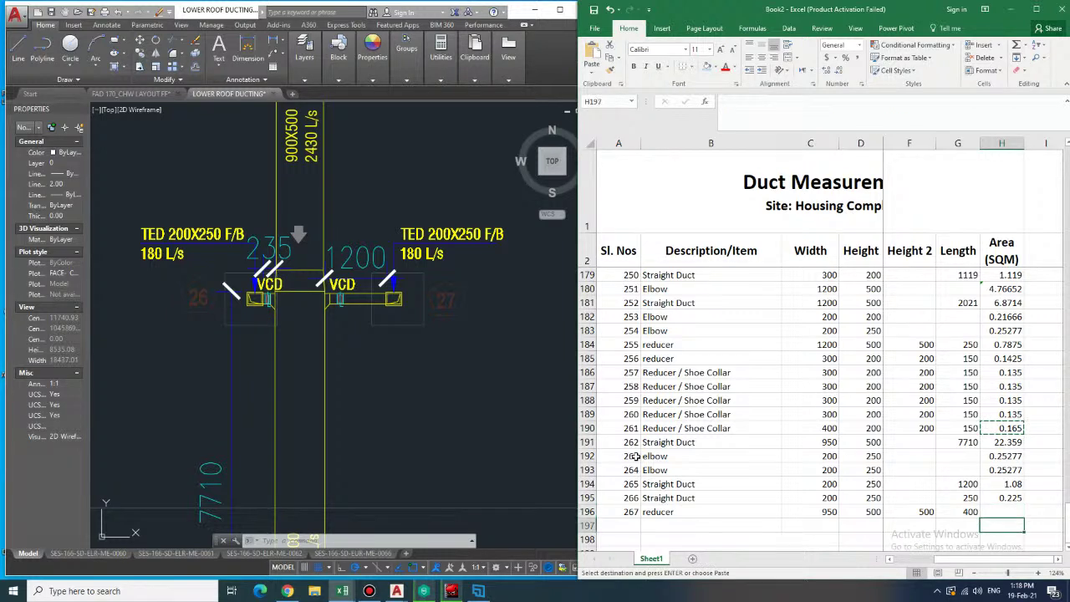
key(ctrl+v)
- Number the next empty row below item 267 as item 268
key(Down)
key(Left)
key(Left)
key(Left)
key(Left)
key(Left)
key(Left)
key(Left)
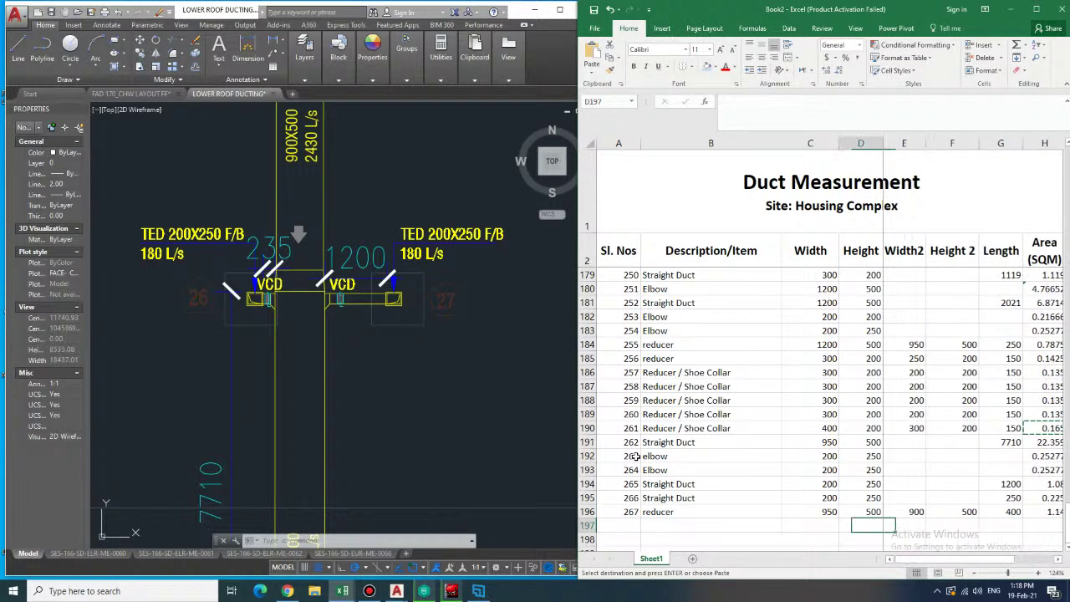
text(267)
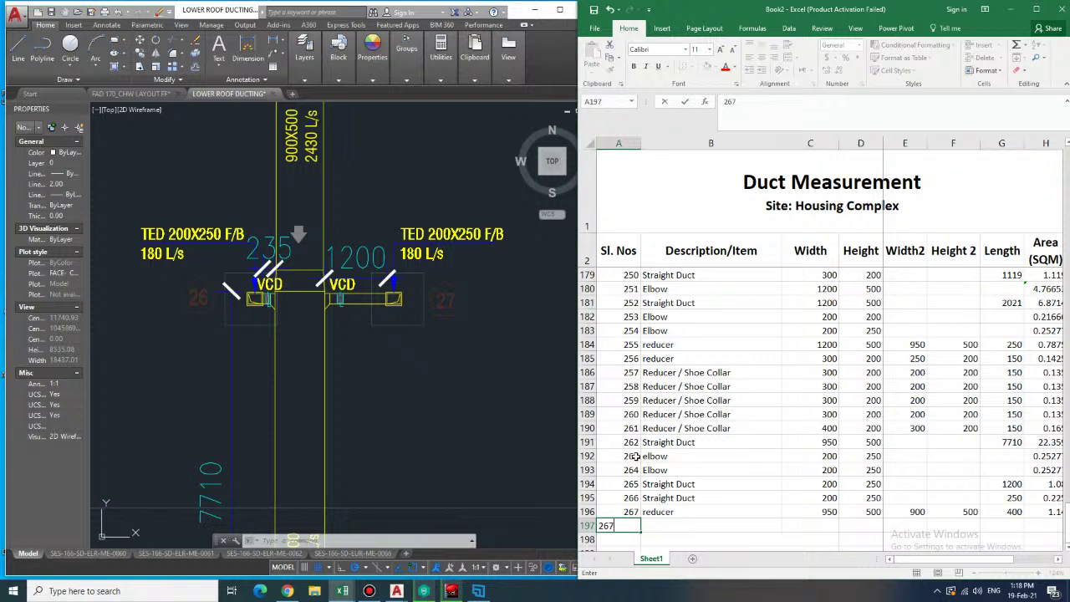
key(Return)
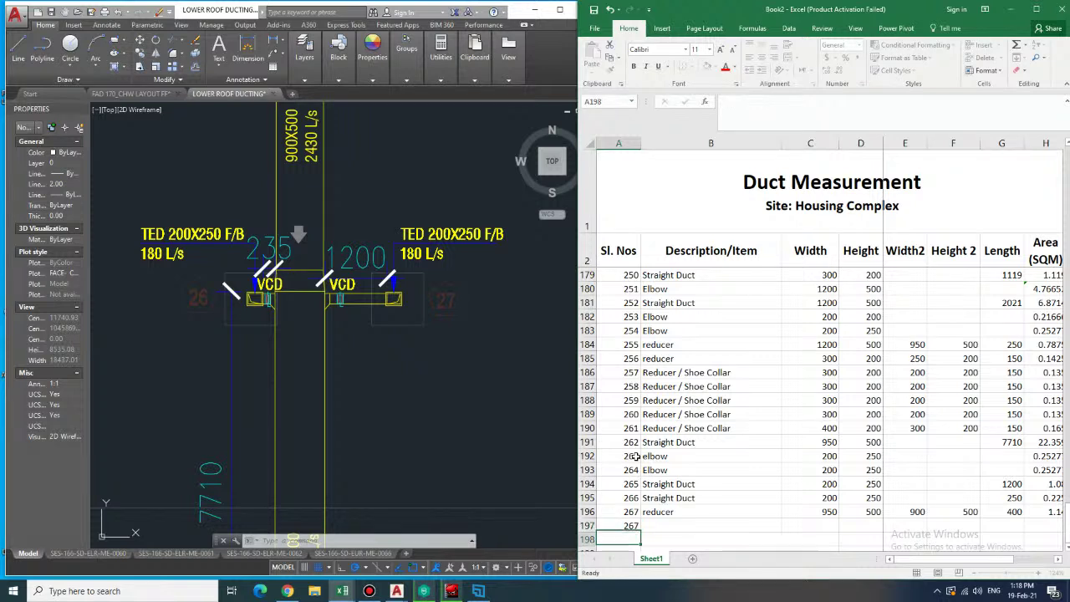
key(Up)
text(268)
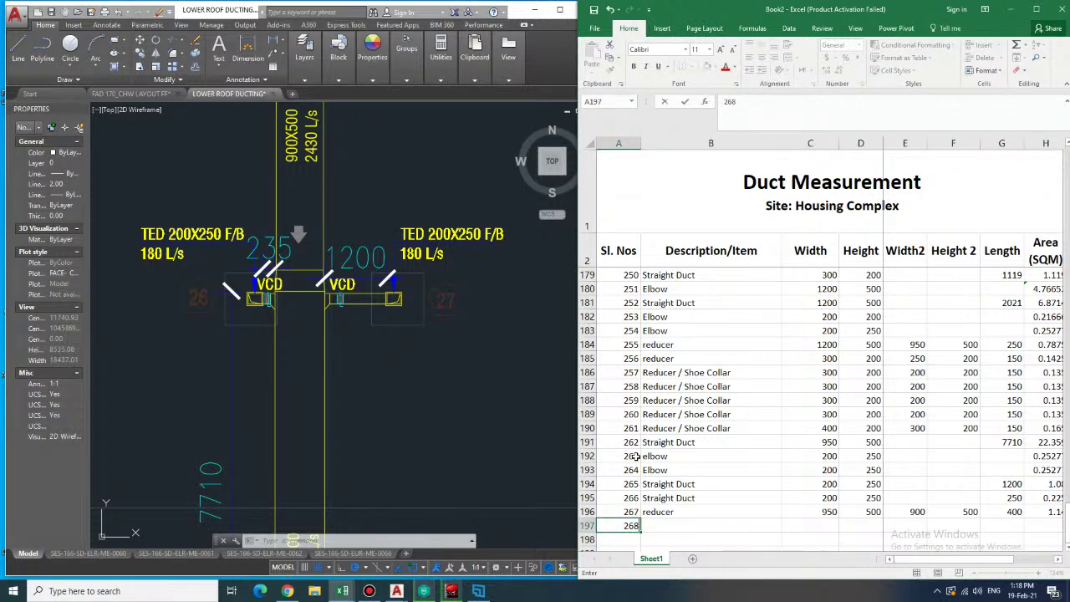
key(Tab)
- In the AutoCAD drawing, dimension the length of the 900X500 straight duct above the reducer, placing the dimension beside the duct
middle_drag(235, 210, 249, 357)
scroll(246, 262, down, 4)
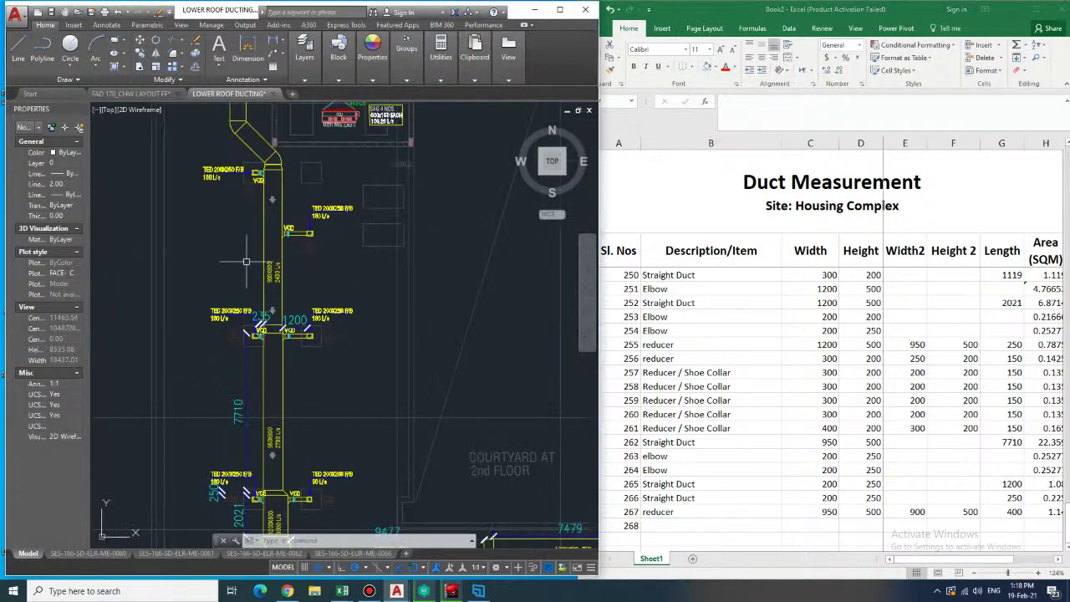
scroll(270, 214, up, 2)
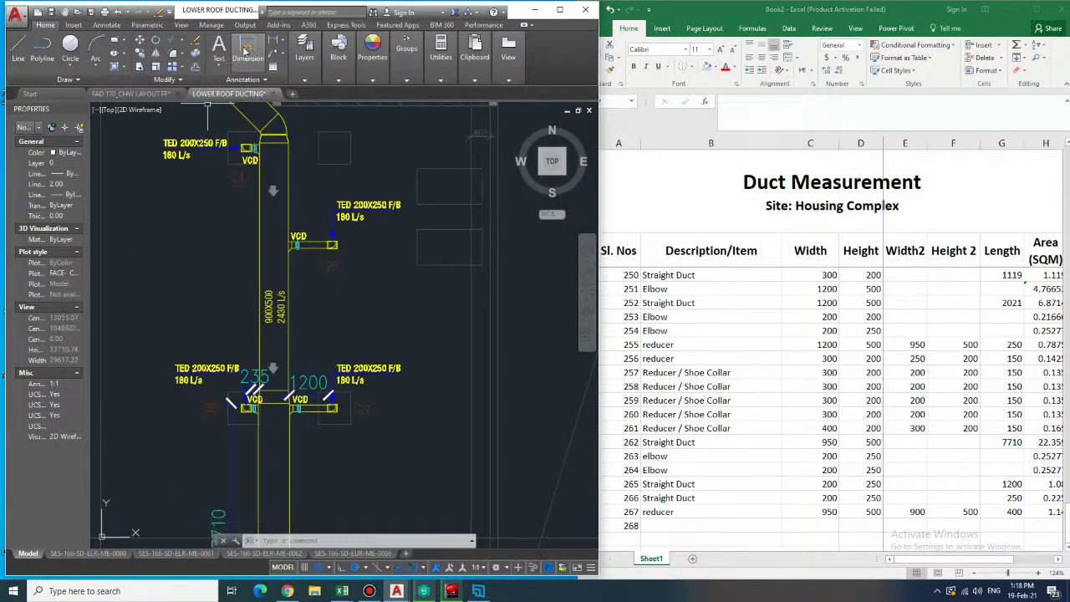
click(248, 47)
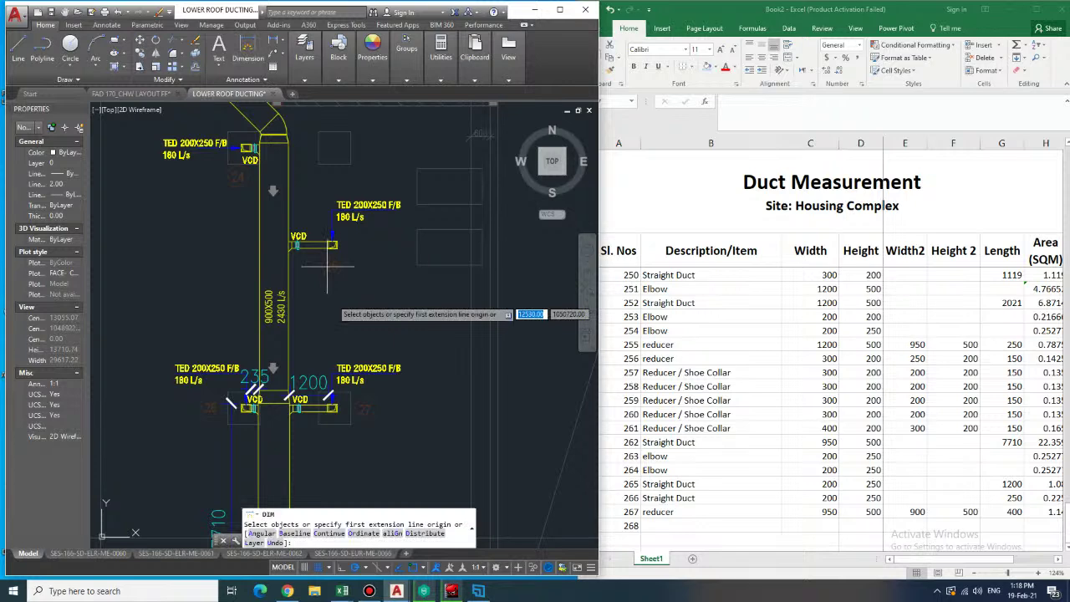
click(289, 332)
click(413, 326)
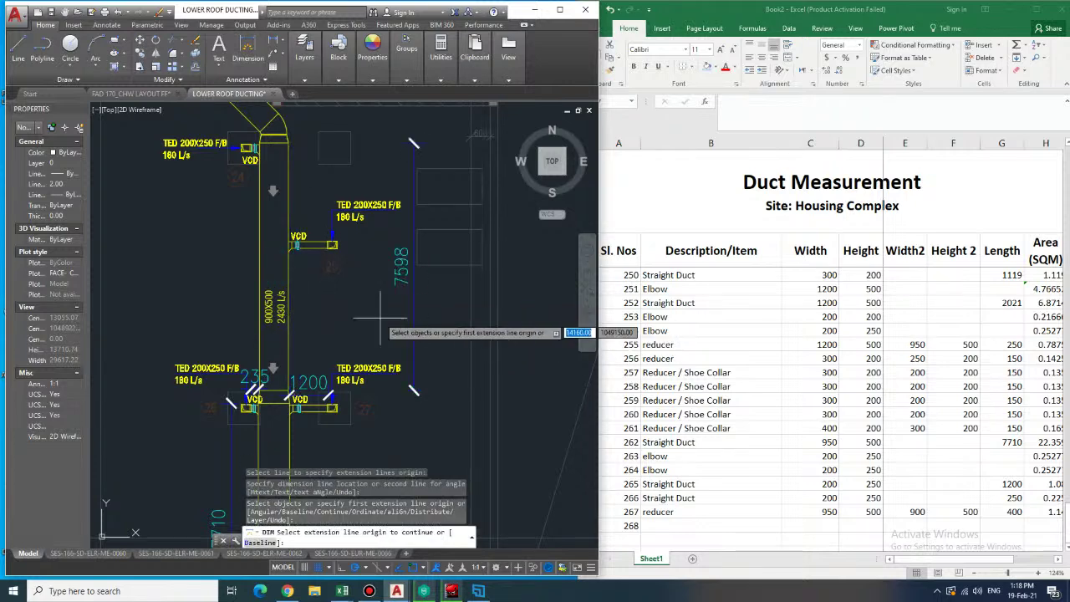
- In the Excel sheet, describe item 268 as Straight Duct with width 900, height 500 and length 7598
click(698, 524)
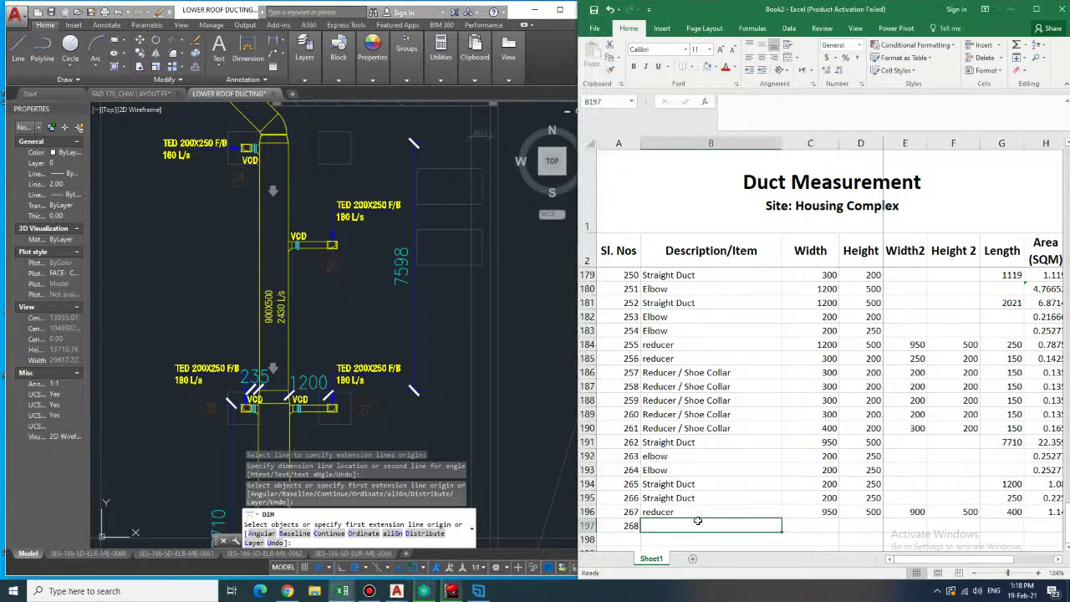
text(Straight Duct)
key(Tab)
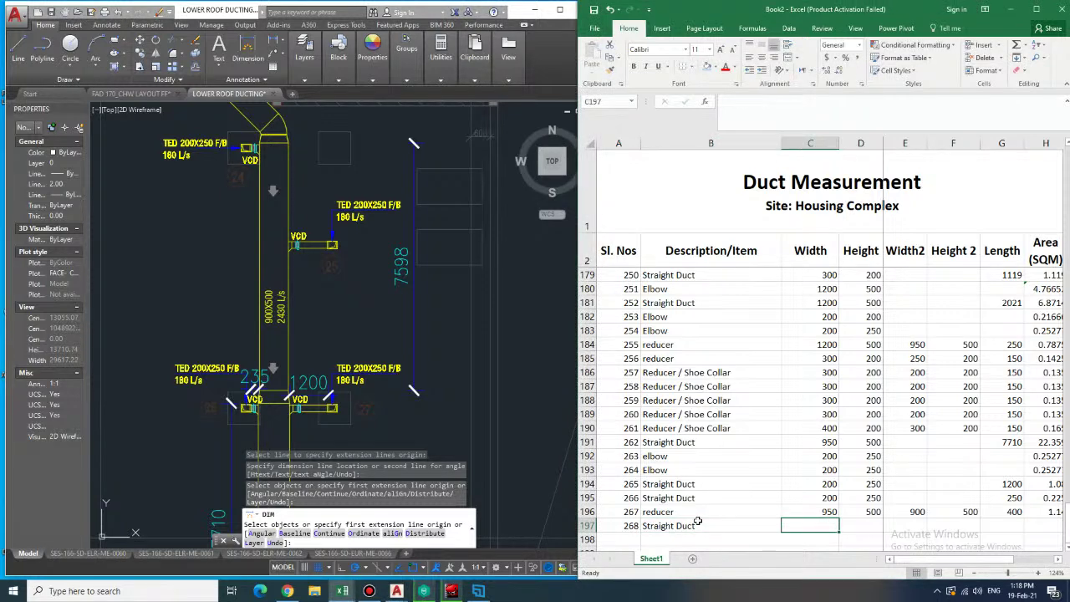
text(900)
key(Tab)
text(500)
key(Tab)
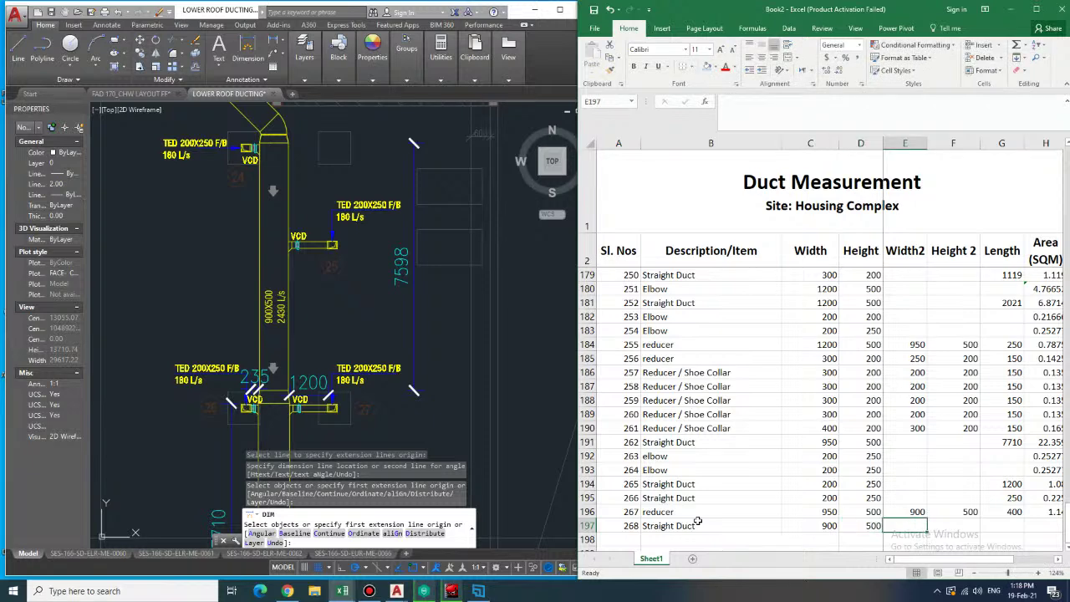
key(Tab)
key(Tab)
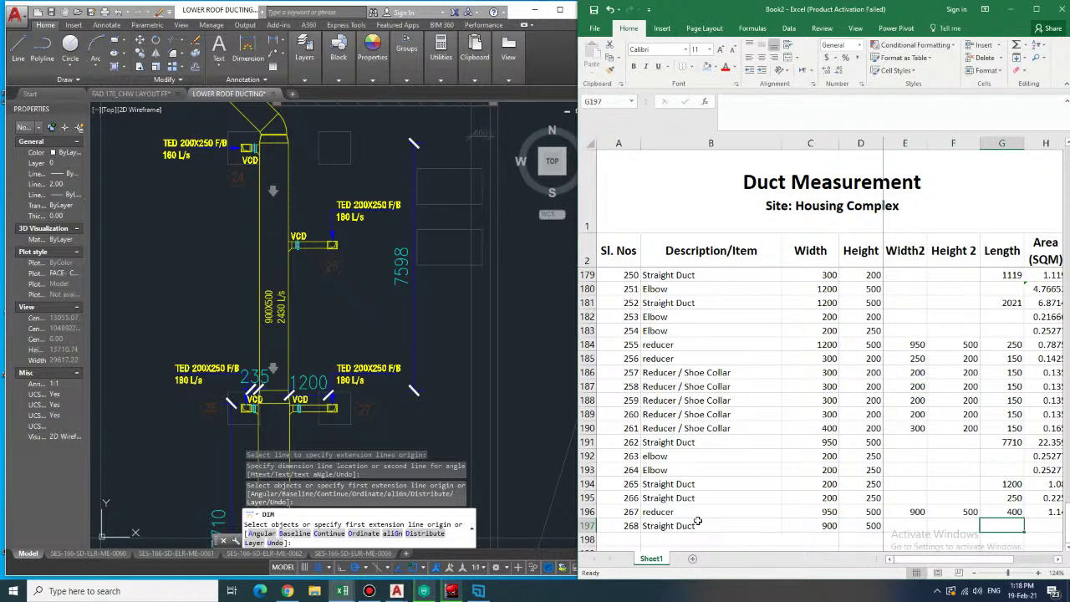
text(7598)
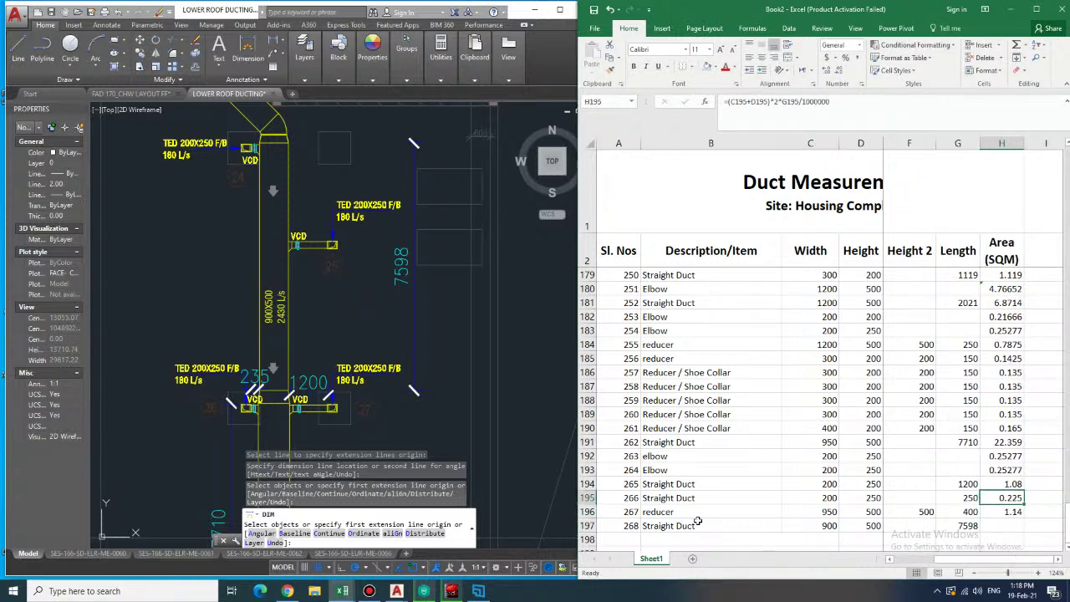
- Copy the straight duct area formula from item 265 into the Area cell of item 268
key(Up)
key(ctrl+c)
key(Down)
key(Down)
key(Down)
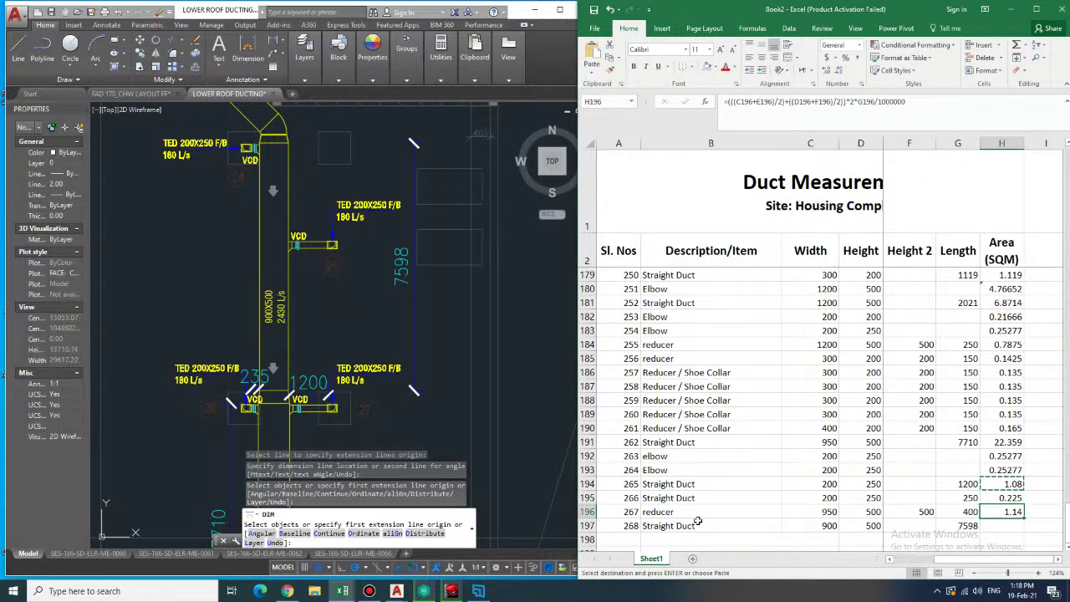
key(ctrl+v)
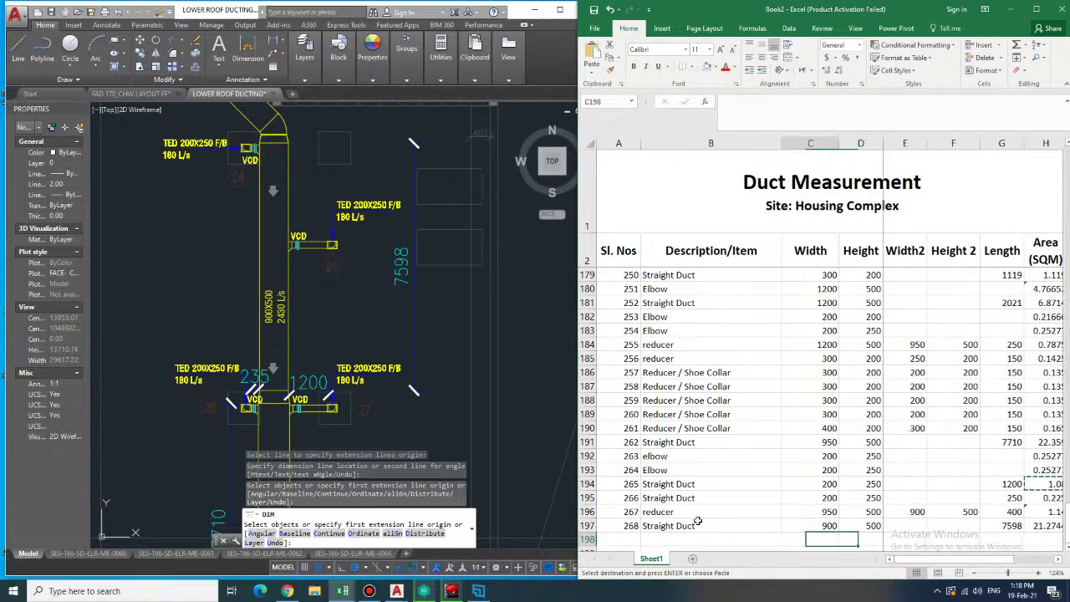
- Number the next empty row below item 268 as item 269
key(Down)
key(Home)
text(26)
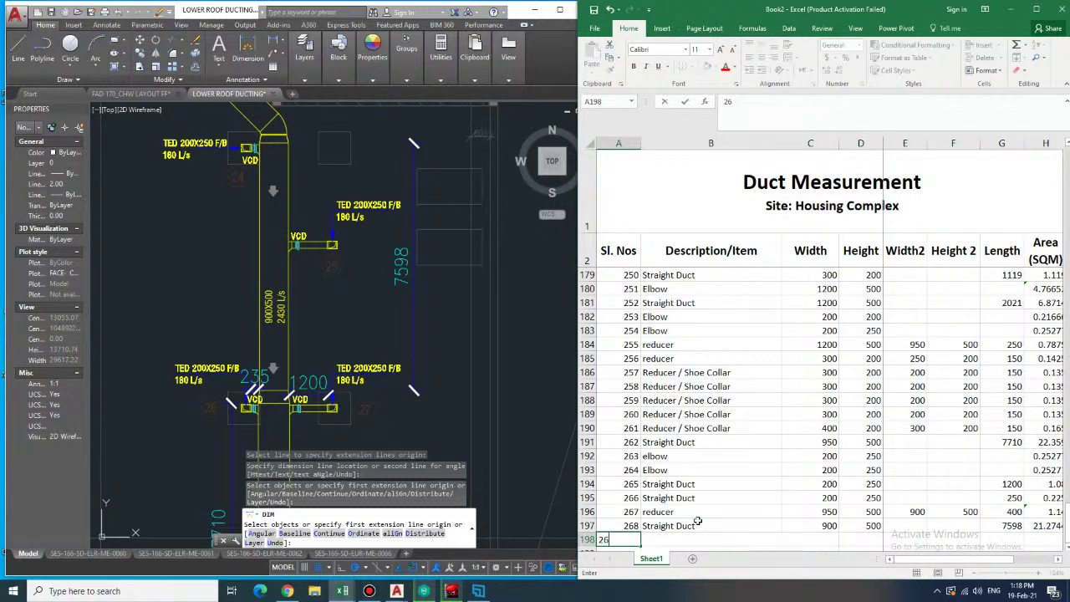
text(9)
key(Tab)
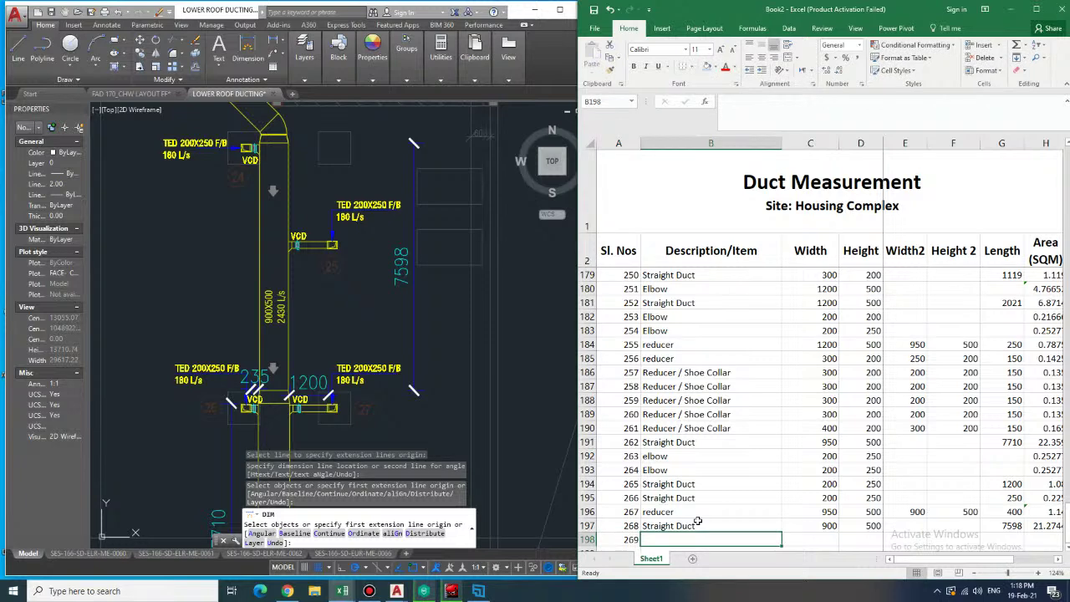
- In the AutoCAD drawing, dimension the length of the 200X250 branch duct between the 900X500 duct and shaft 25
middle_drag(333, 157, 330, 242)
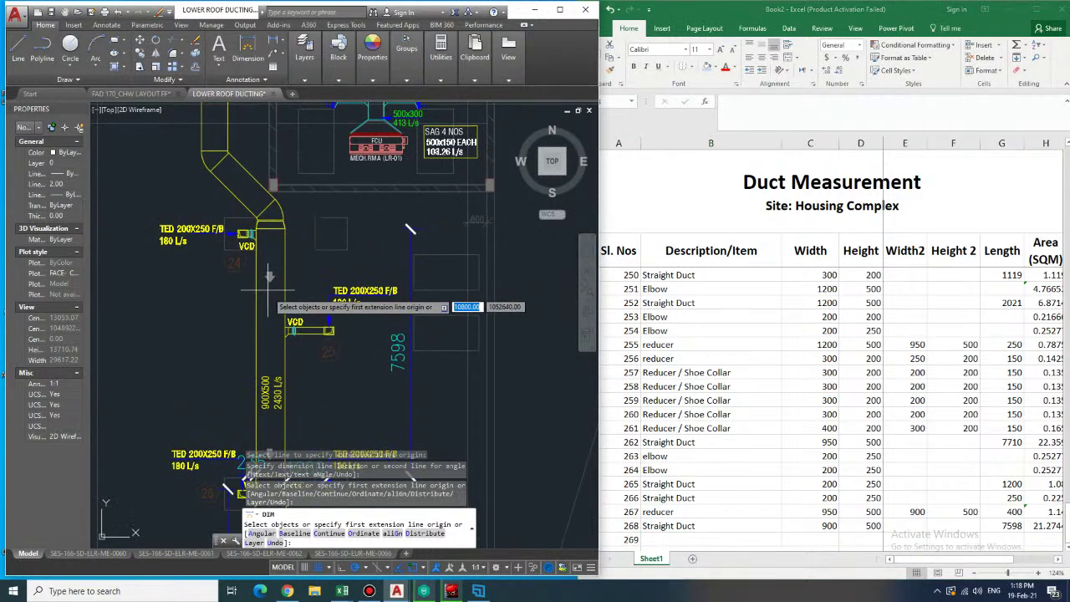
click(269, 291)
click(322, 302)
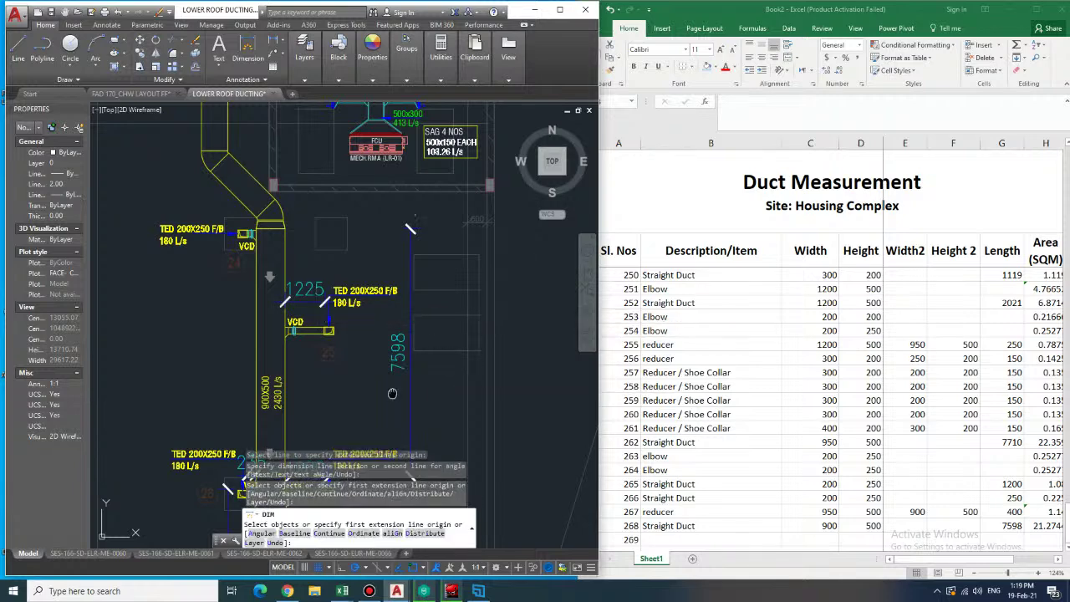
middle_drag(519, 249, 503, 192)
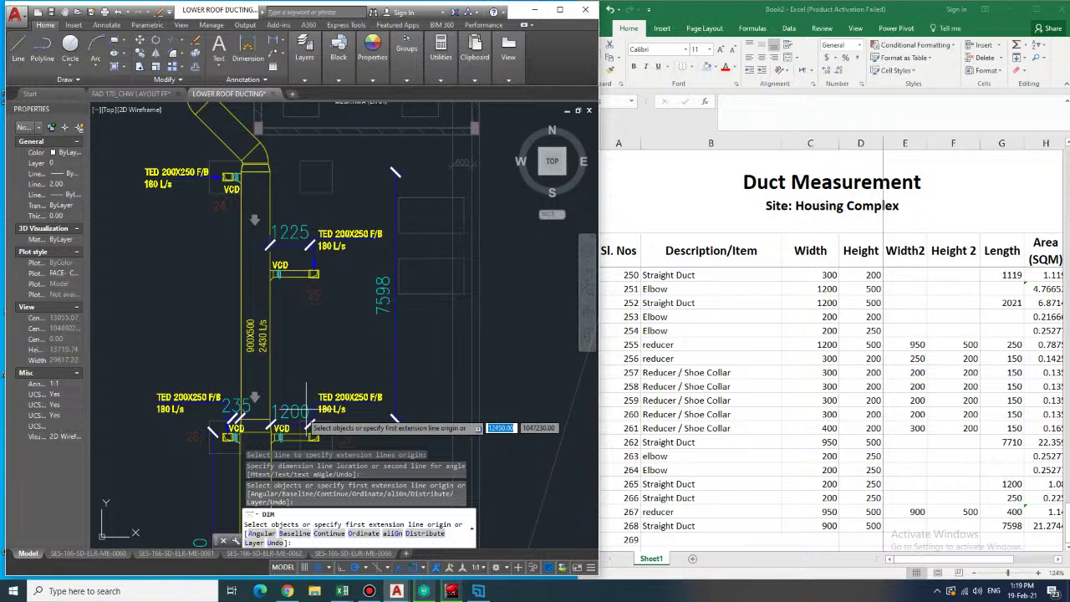
- In the Excel sheet, describe item 269 as Elbow with width 200 and height 250
click(706, 542)
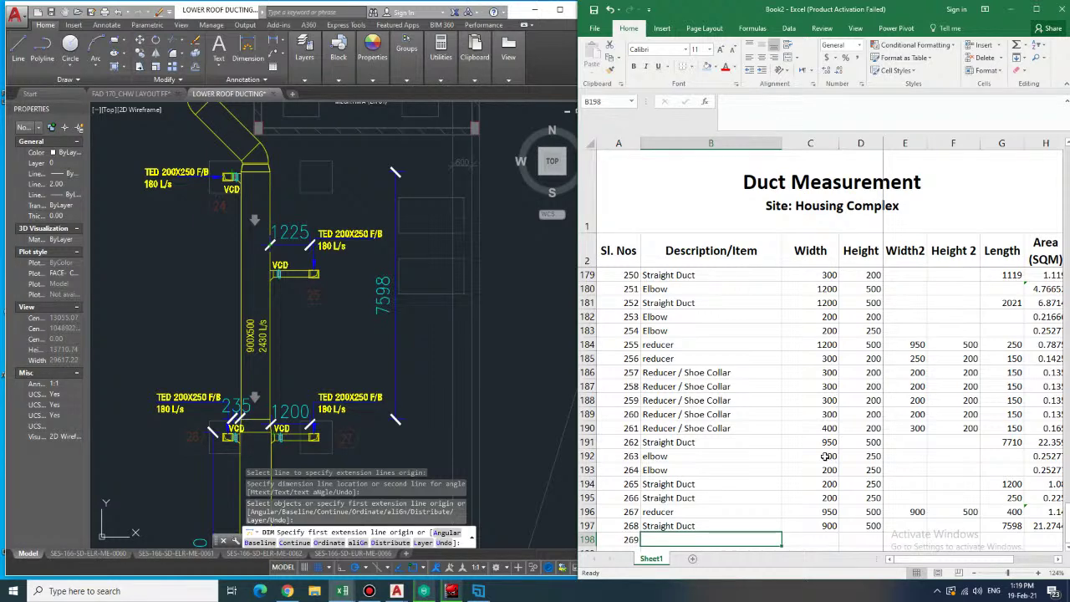
text(Elbow)
key(Tab)
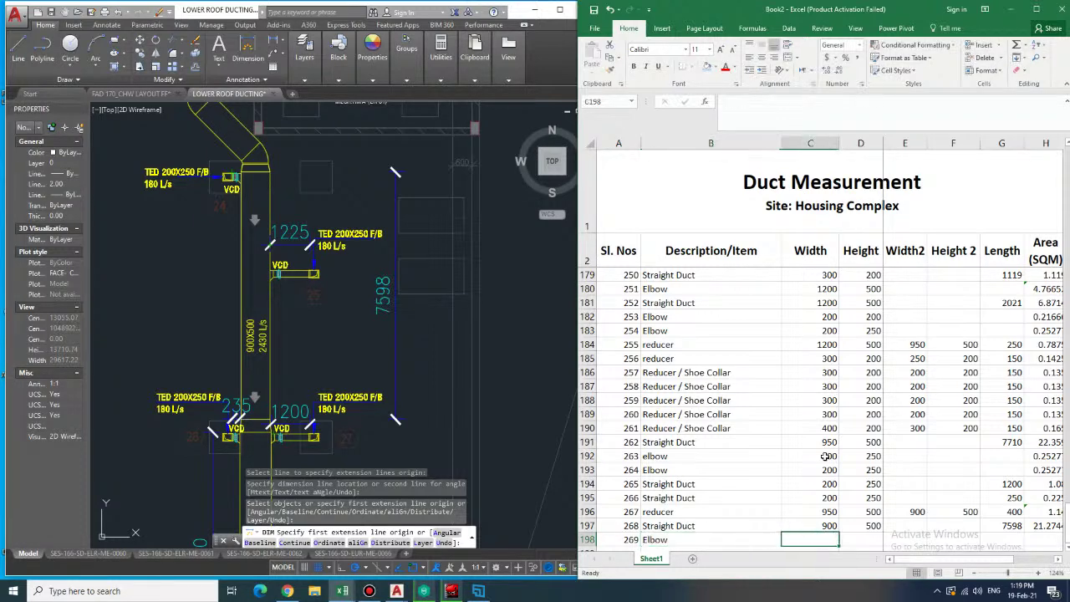
text(200)
key(Tab)
text(250)
key(Tab)
- Add item 270 in the next row as Elbow with width 200 and height 250
key(Down)
key(Home)
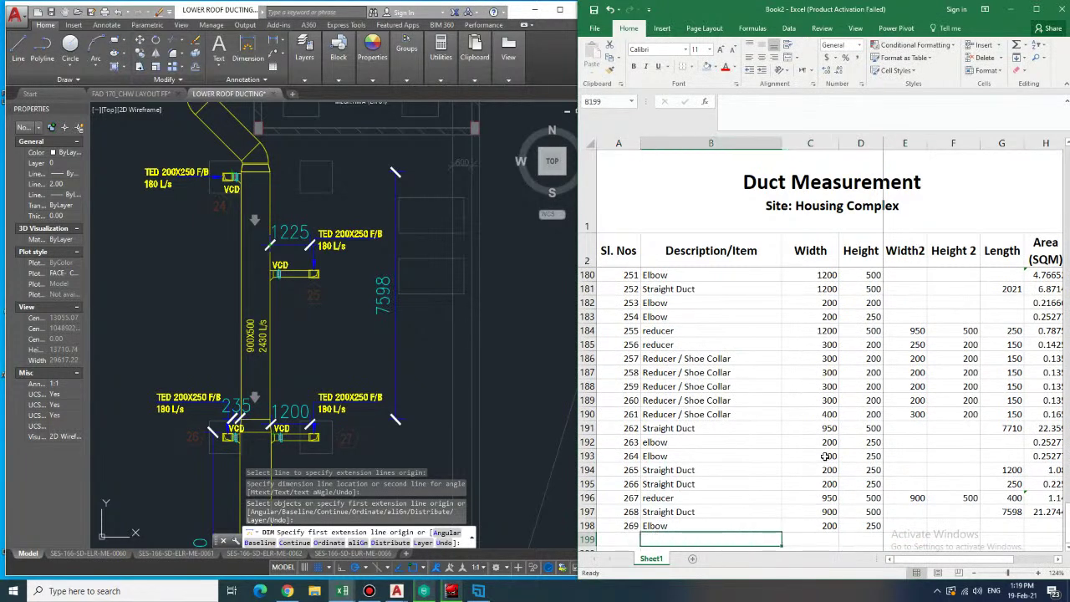
text(270)
key(Tab)
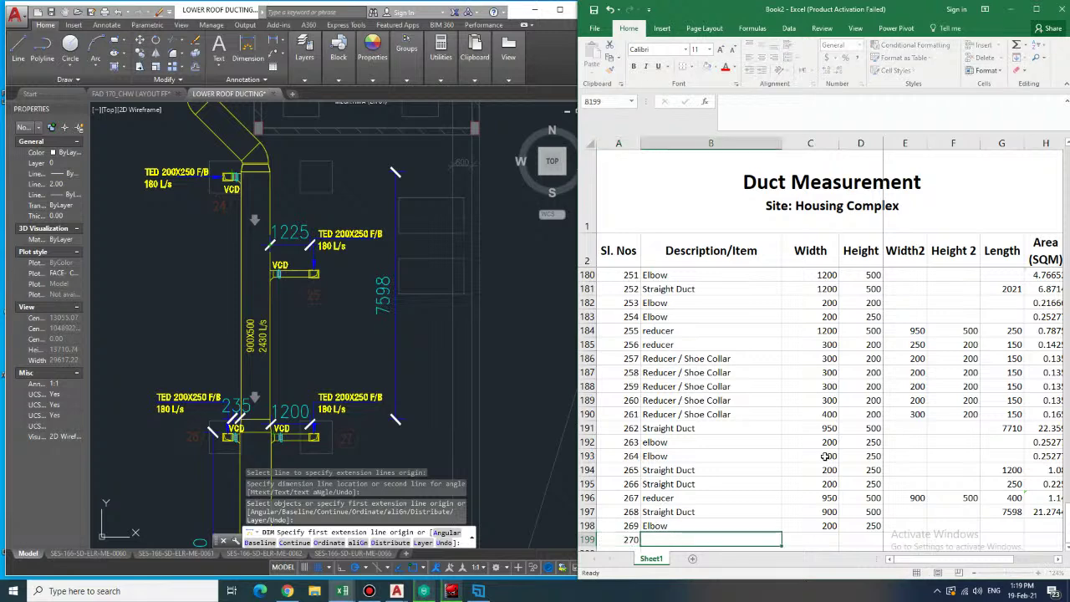
text(Elbow)
key(Tab)
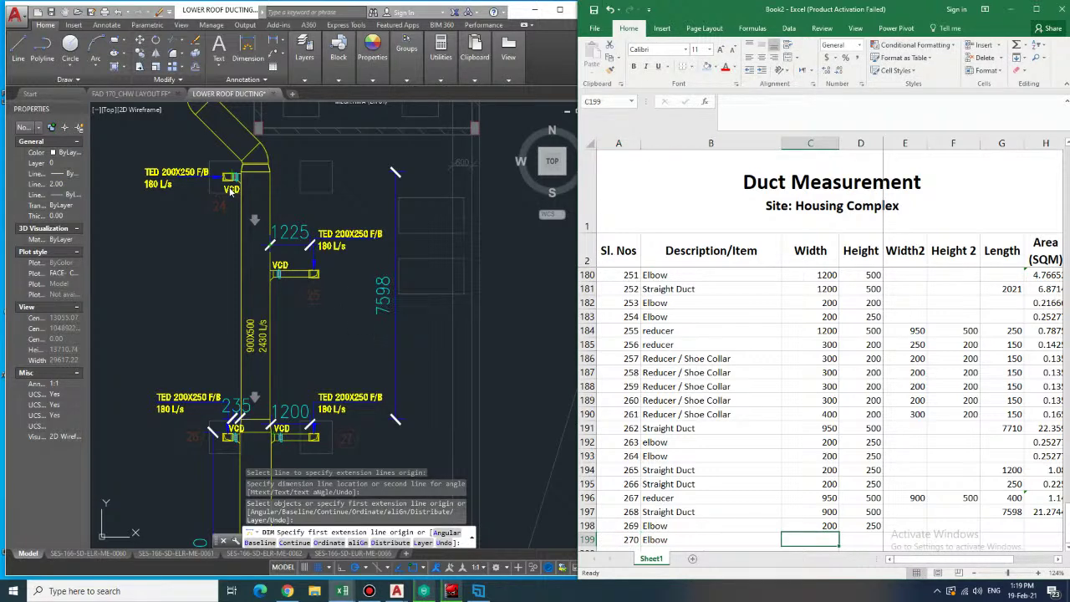
text(200)
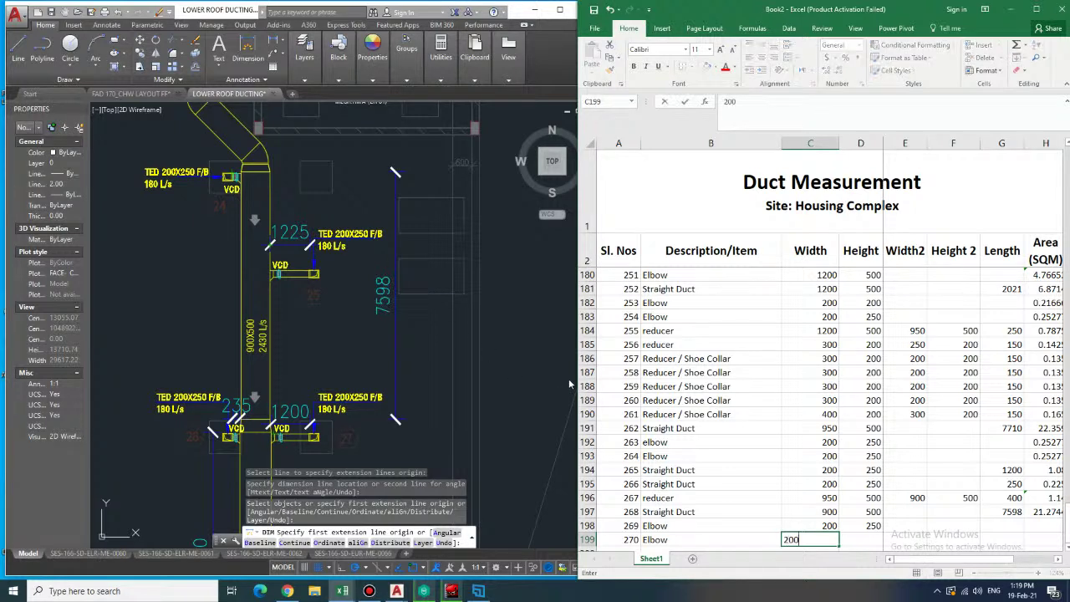
key(Tab)
text(2520)
key(BackSpace)
key(BackSpace)
text(0)
key(Tab)
- Copy the elbow area formula from item 264 into the Area cells of items 269 and 270
key(Tab)
key(Tab)
key(Tab)
key(Up)
key(Up)
key(Up)
key(Up)
key(Up)
key(Up)
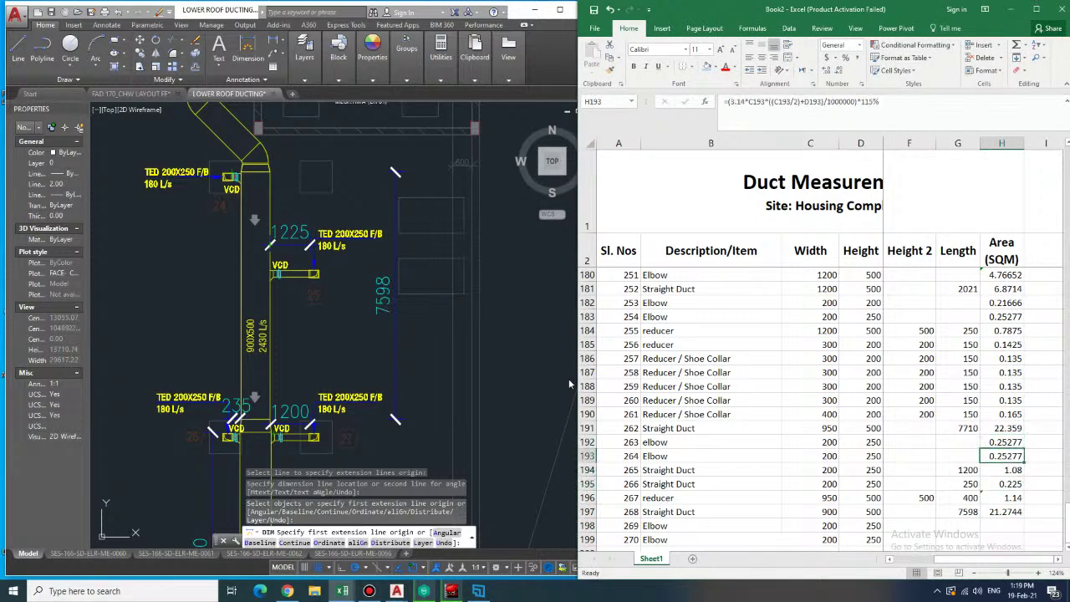
key(ctrl+c)
key(Down)
key(Down)
key(Down)
key(Down)
key(Down)
key(ctrl+v)
key(Down)
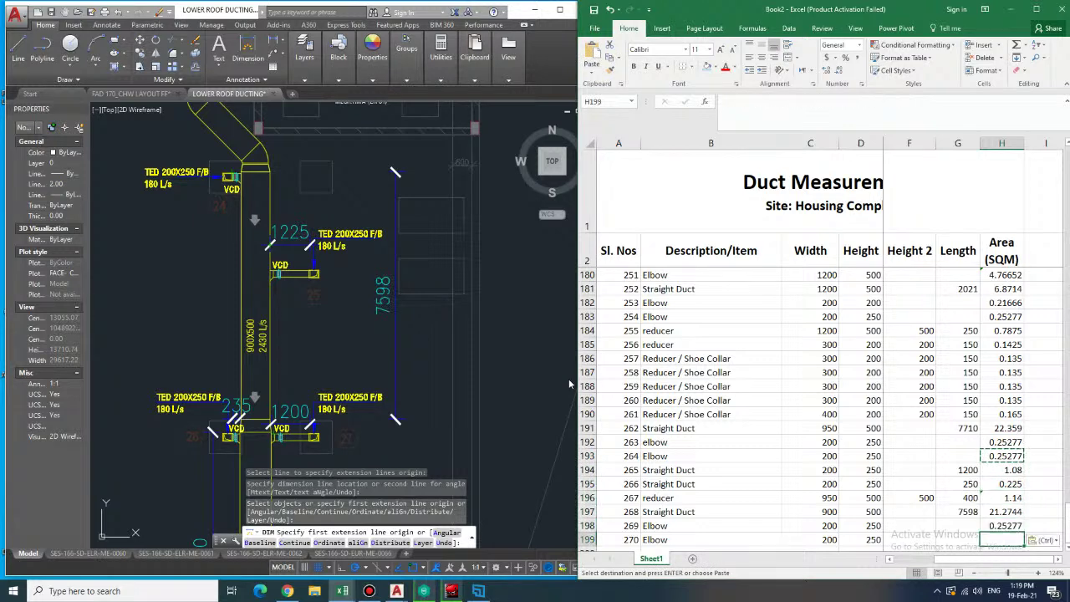
key(ctrl+v)
- Add item 271 below item 270 as Straight Duct with width 200, height 250 and length 1225
key(Down)
key(Left)
key(Left)
key(ctrl+shift+0)
key(Home)
text(271)
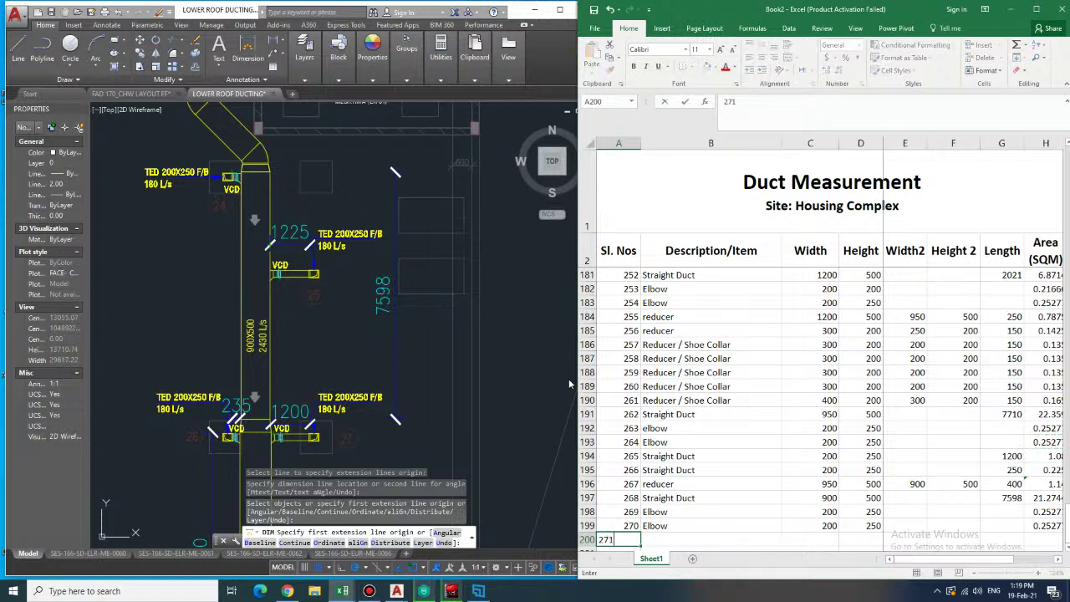
key(Tab)
text(Straight Duct)
key(Tab)
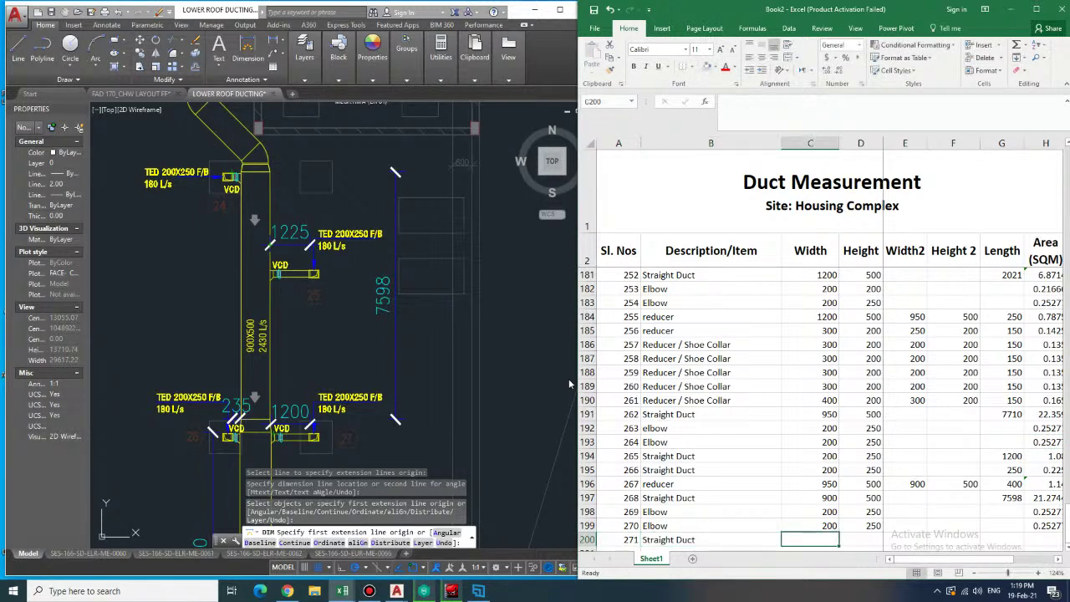
text(200)
key(Tab)
text(250)
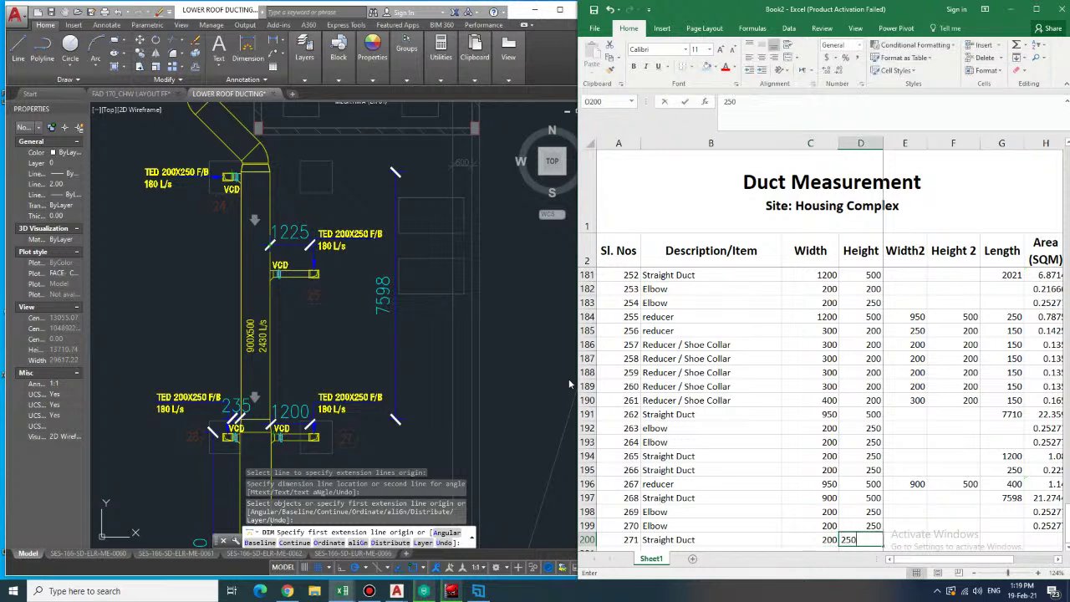
key(Tab)
key(Tab)
key(Tab)
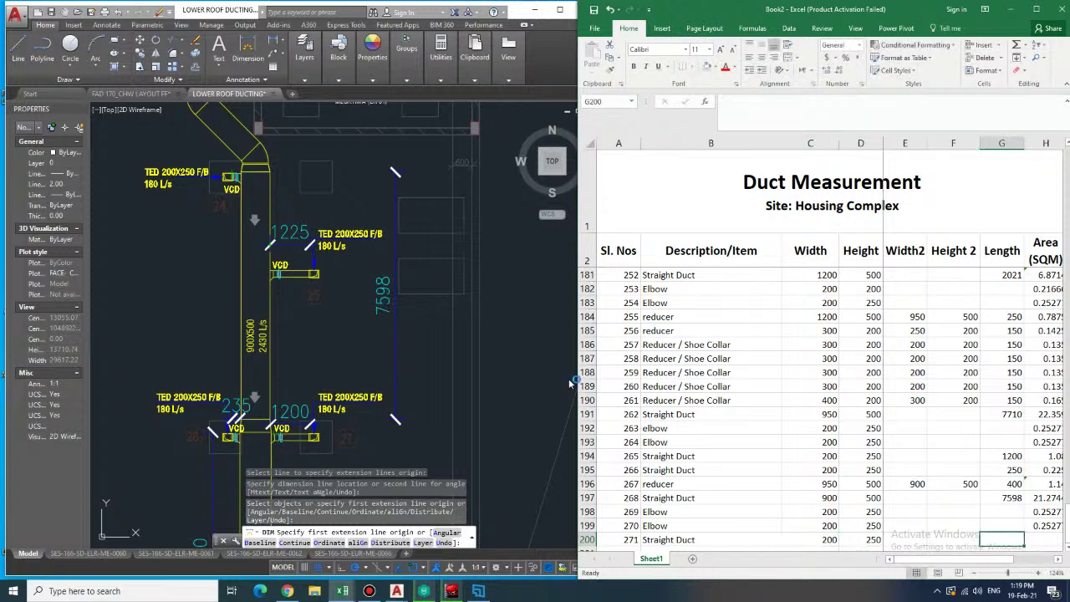
text(1225)
key(Return)
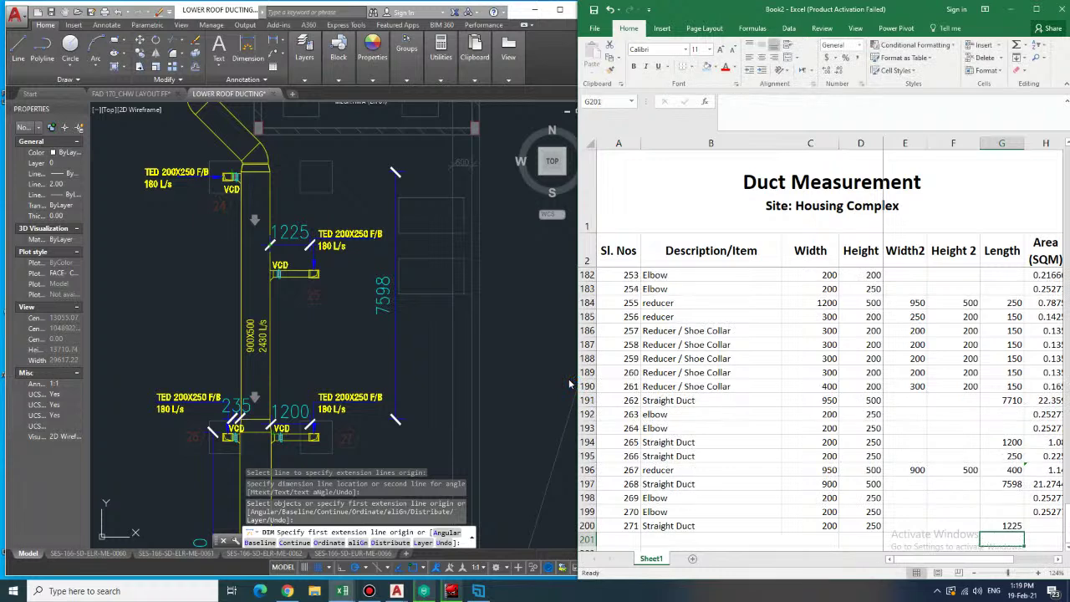
- Add item 272 below item 271 as Straight Duct with width 200, height 250 and length 500
text(272)
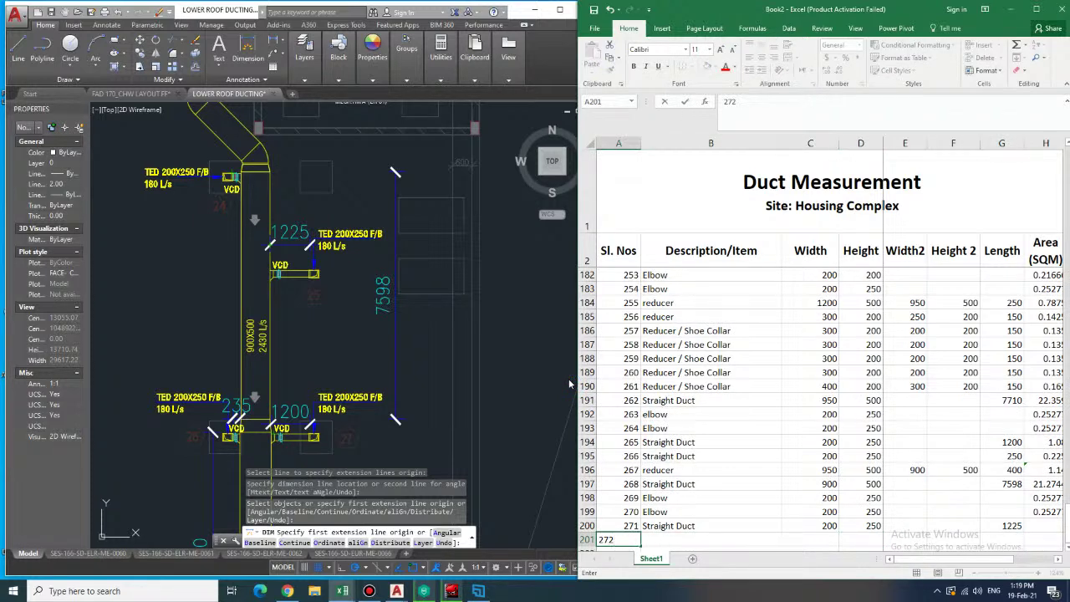
key(Tab)
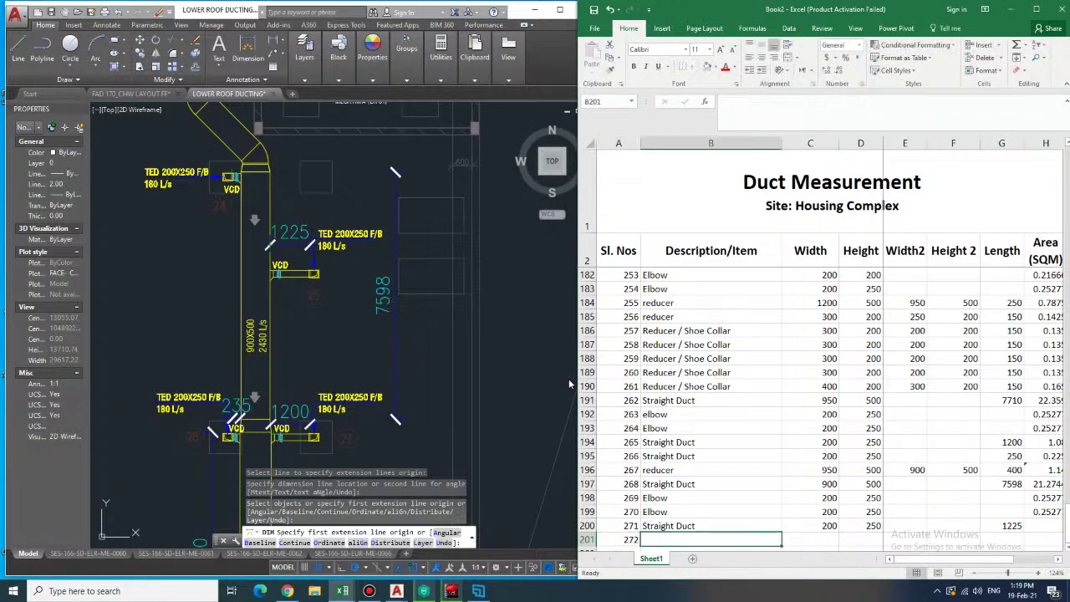
text(Straight Duct)
key(Tab)
text(220)
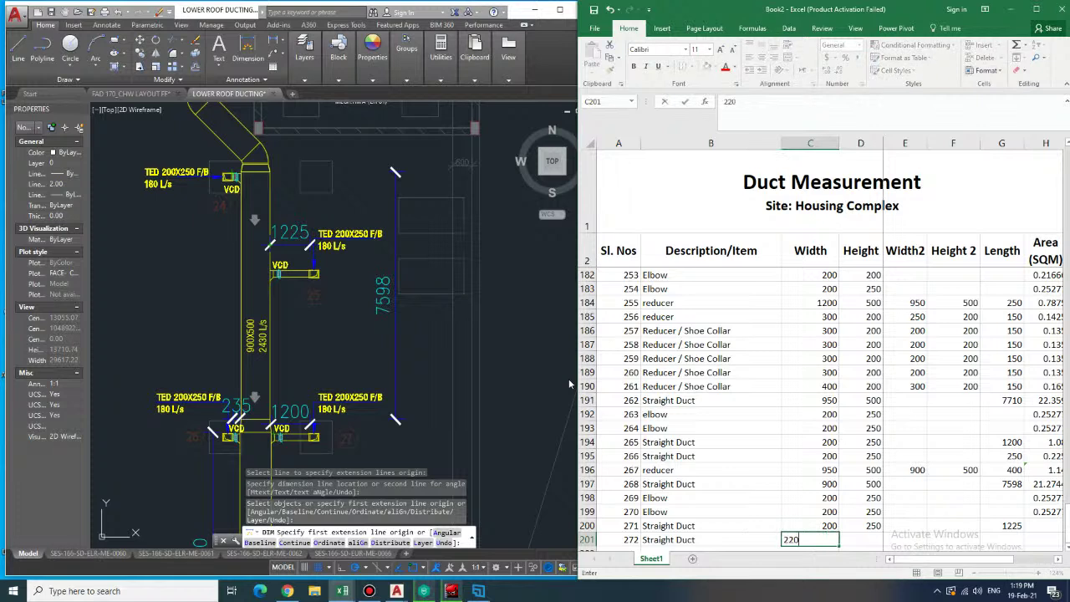
key(BackSpace)
text(00)
key(Tab)
text(250)
key(Return)
key(Right)
key(Right)
key(Right)
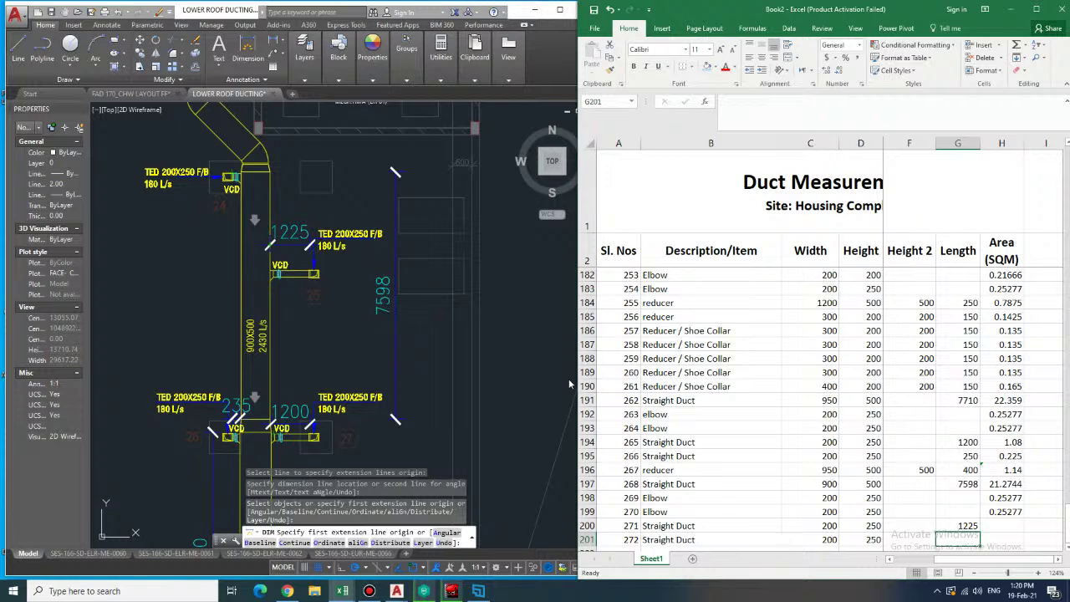
text(500)
- Copy the straight duct area formula from item 268 into the Area cells of items 271 and 272
key(Tab)
key(Up)
key(Up)
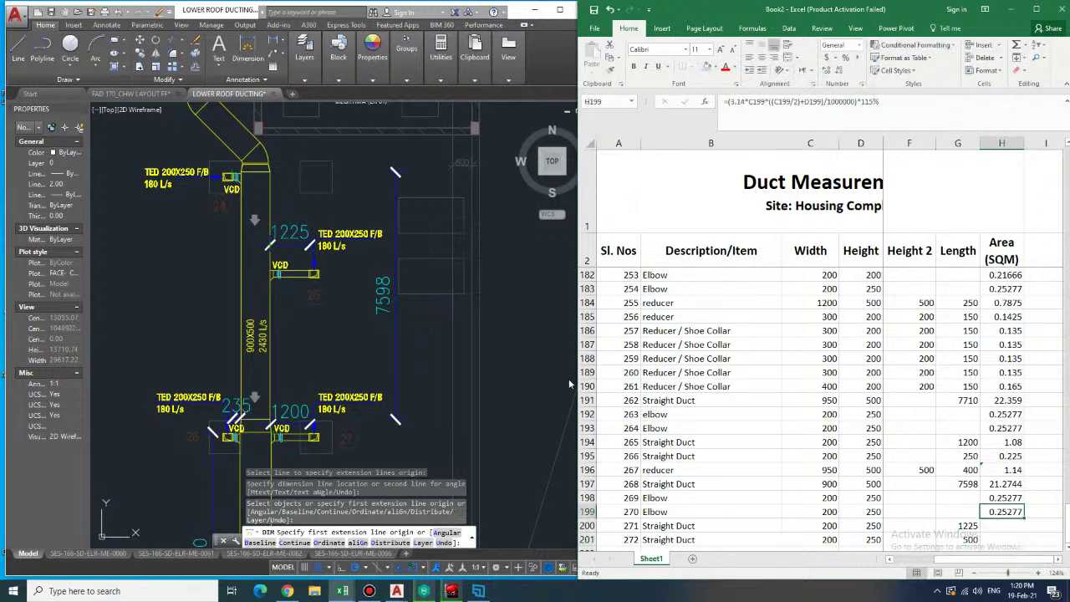
key(Up)
key(Up)
key(ctrl+c)
key(Down)
key(Down)
key(Down)
key(ctrl+v)
key(Down)
key(ctrl+v)
- Number the next empty row below item 272 as item 273
key(Down)
key(Left)
key(Left)
key(Left)
key(Left)
key(Left)
key(Left)
key(Left)
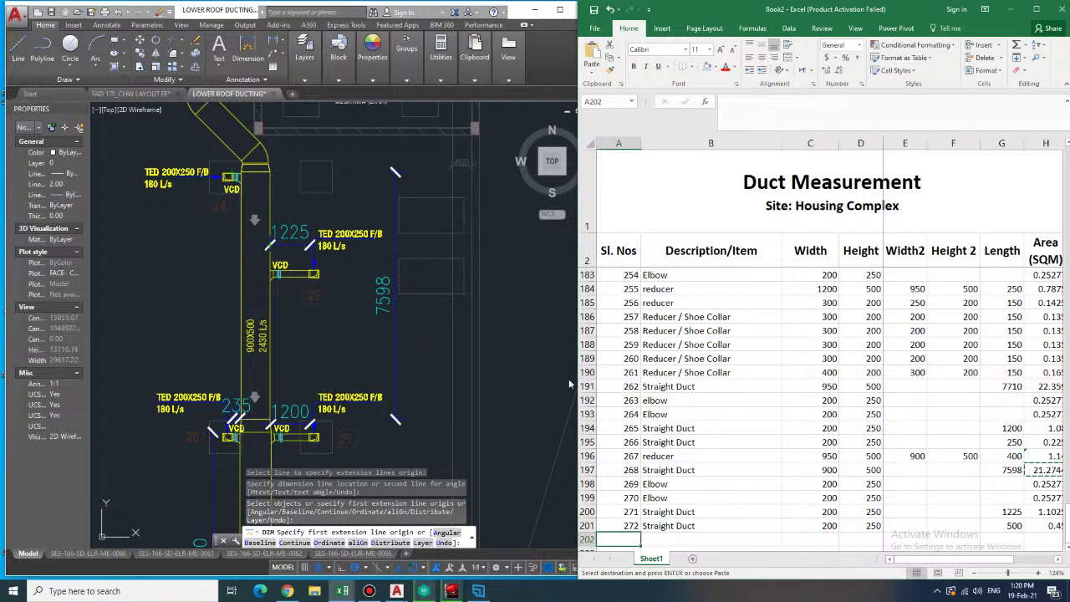
text(273)
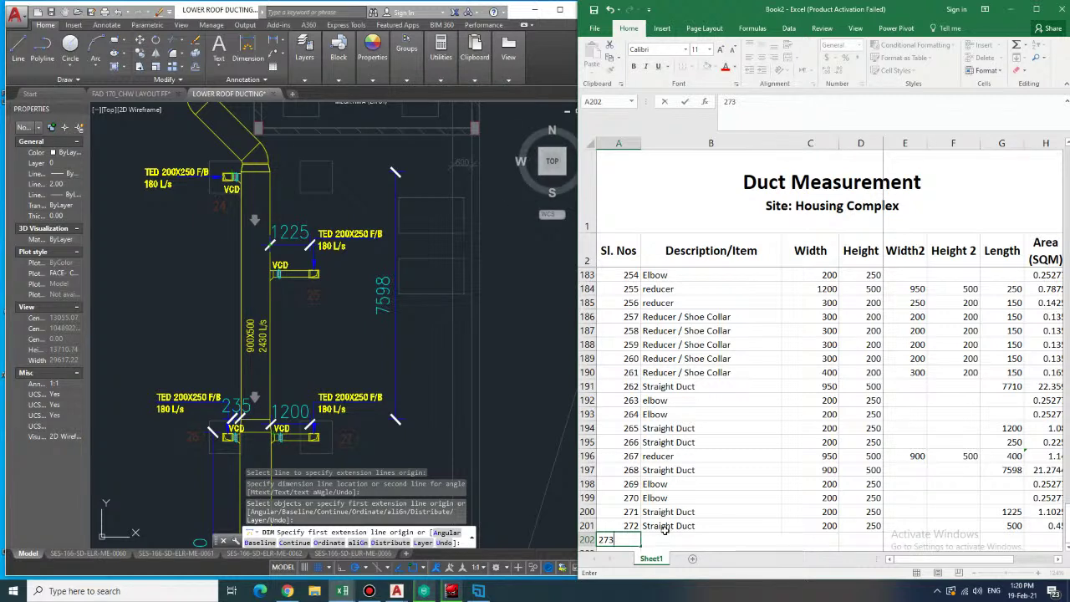
click(692, 539)
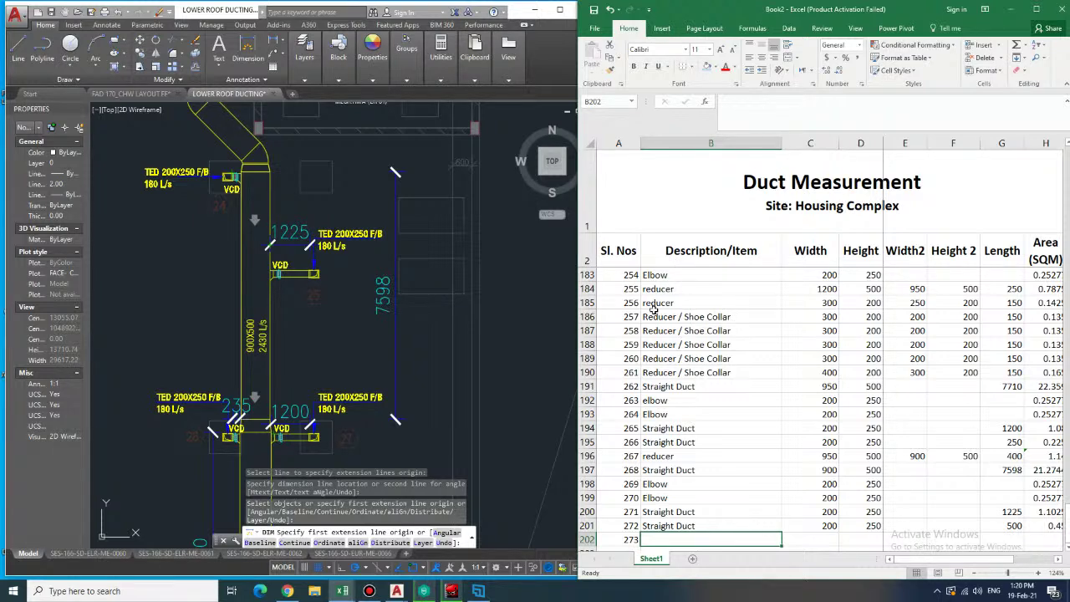
- Copy the Reducer / Shoe Collar entries of items 257 to 260, descriptions through areas, into the four rows starting at item 273
drag(645, 316, 1056, 358)
key(ctrl+c)
scroll(710, 469, down, 1)
click(695, 498)
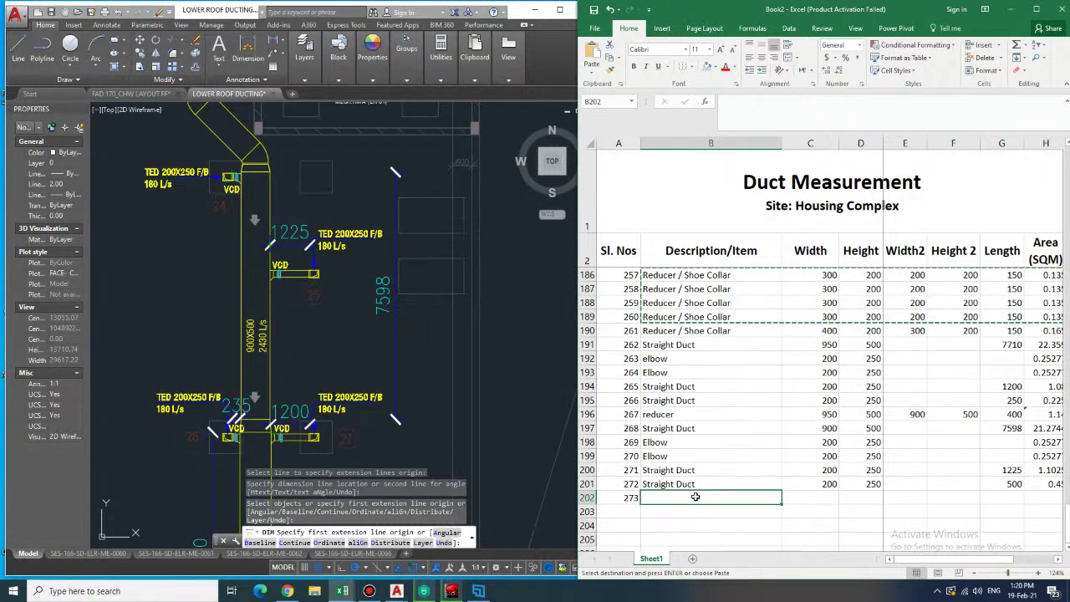
key(ctrl+v)
- Set the Height of the four pasted Reducer / Shoe Collar rows to 250
scroll(836, 469, down, 2)
click(872, 415)
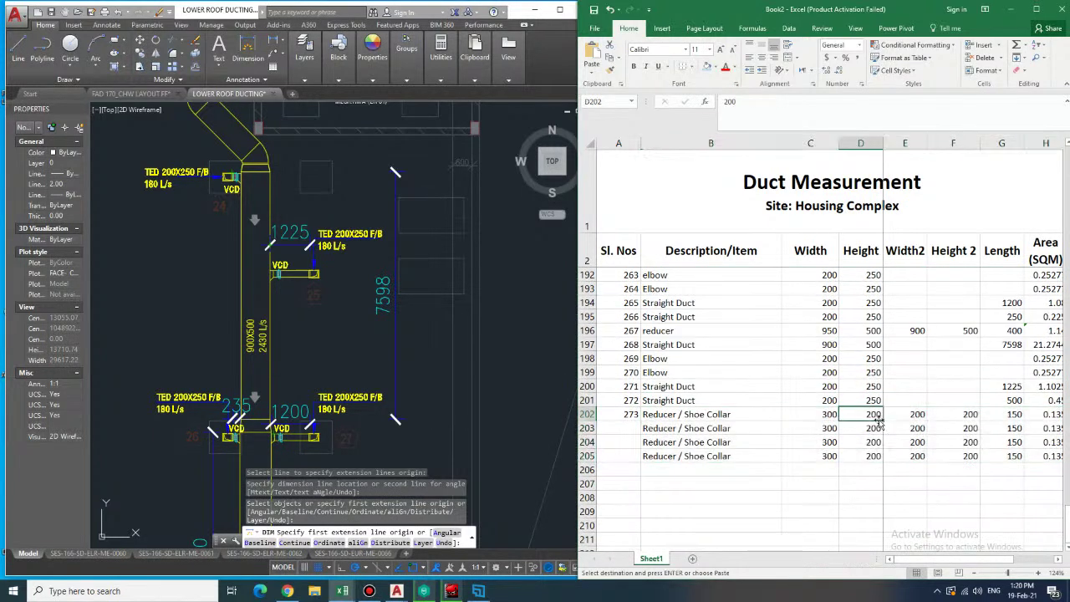
text(250)
key(Return)
text(250)
key(Return)
text(250)
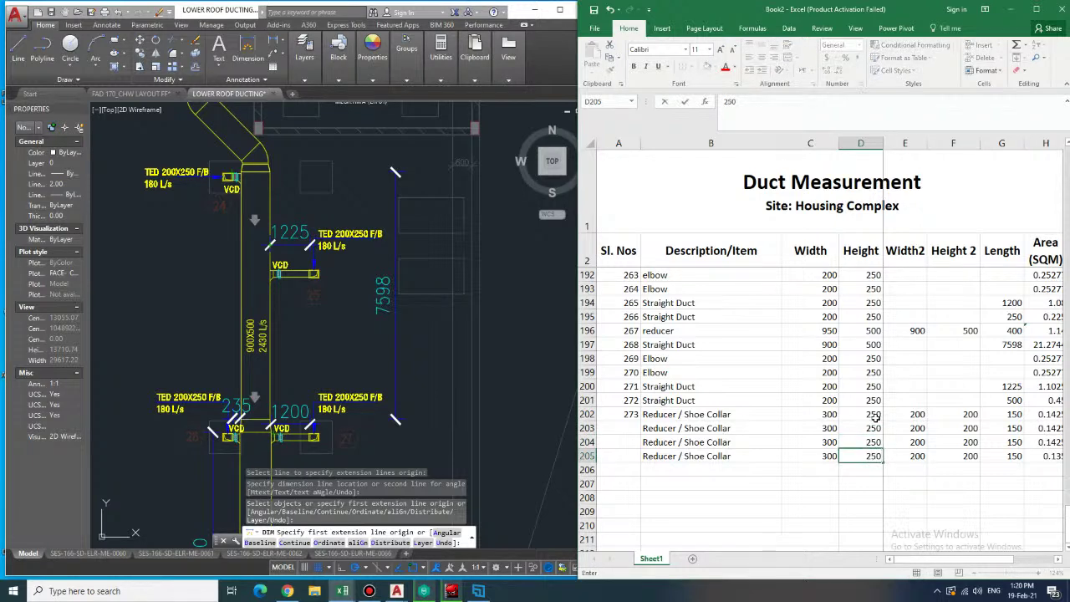
- Set Height 2 of the four pasted Reducer / Shoe Collar rows to 250
key(Right)
key(Right)
key(Right)
key(Up)
key(Up)
key(Left)
key(Up)
text(250)
key(Return)
text(250)
key(Return)
text(250)
key(Return)
text(250)
key(Return)
- Continue the serial numbers from 272 and 273 down the pasted shoe collar rows to item 276
key(Left)
key(Left)
key(Left)
key(Left)
key(Left)
key(Up)
key(Up)
key(Up)
key(Up)
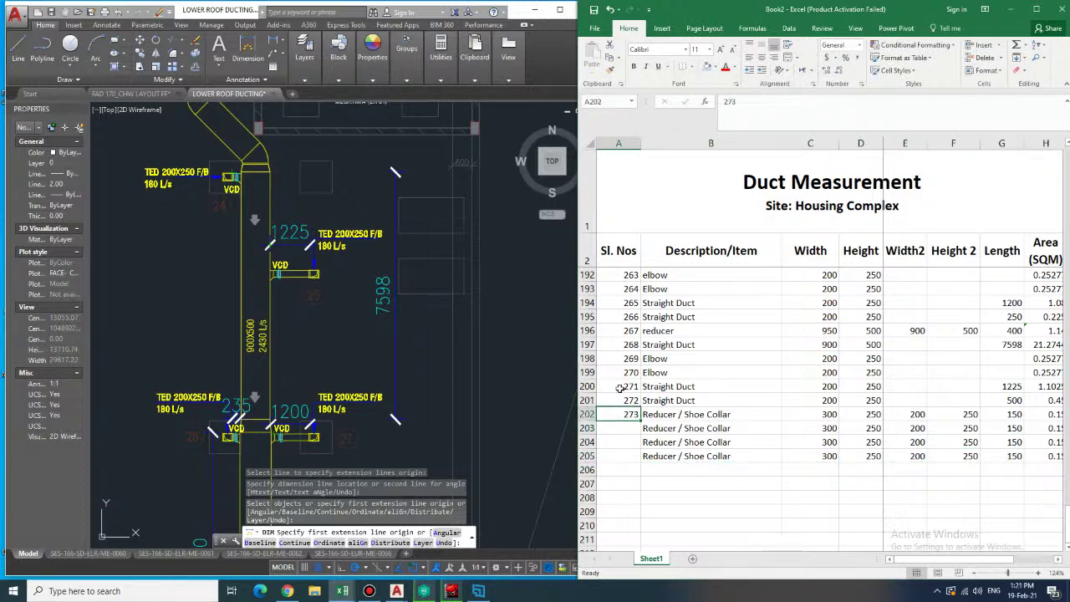
drag(623, 401, 642, 459)
click(763, 473)
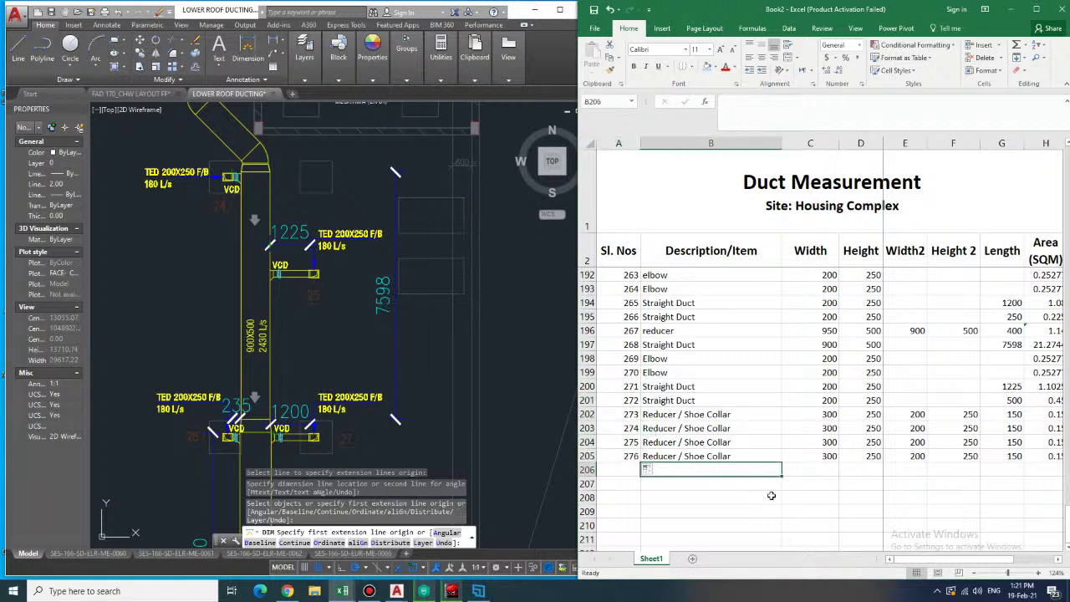
- In the AutoCAD drawing, examine the duct run upstream of the 900X500 duct, including the elbow and reducer beside shaft 24
middle_drag(327, 182, 348, 414)
key(Return)
scroll(338, 338, down, 2)
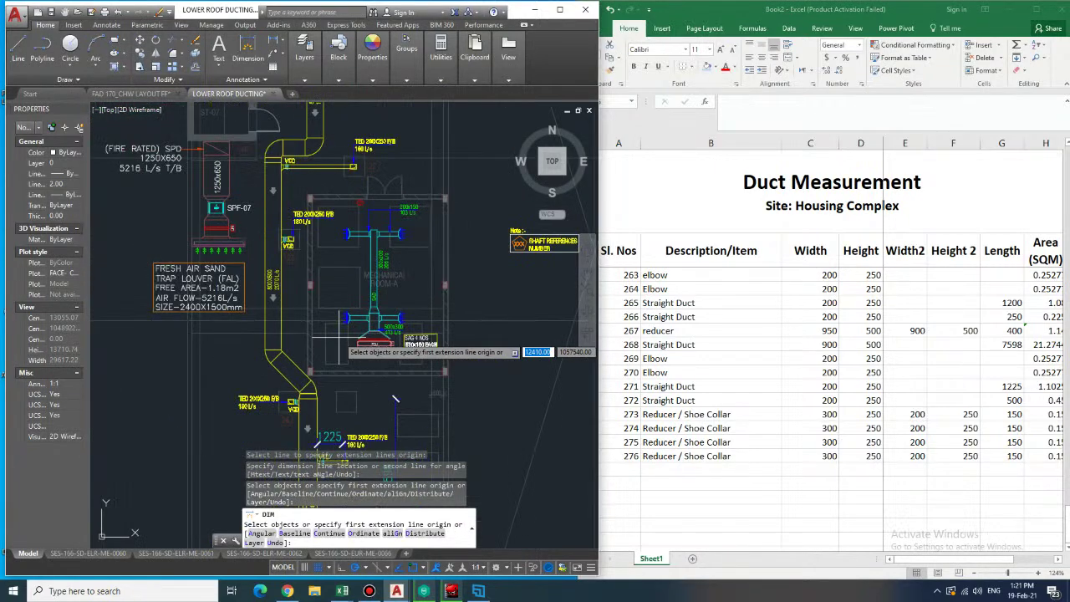
key(Return)
scroll(338, 284, down, 3)
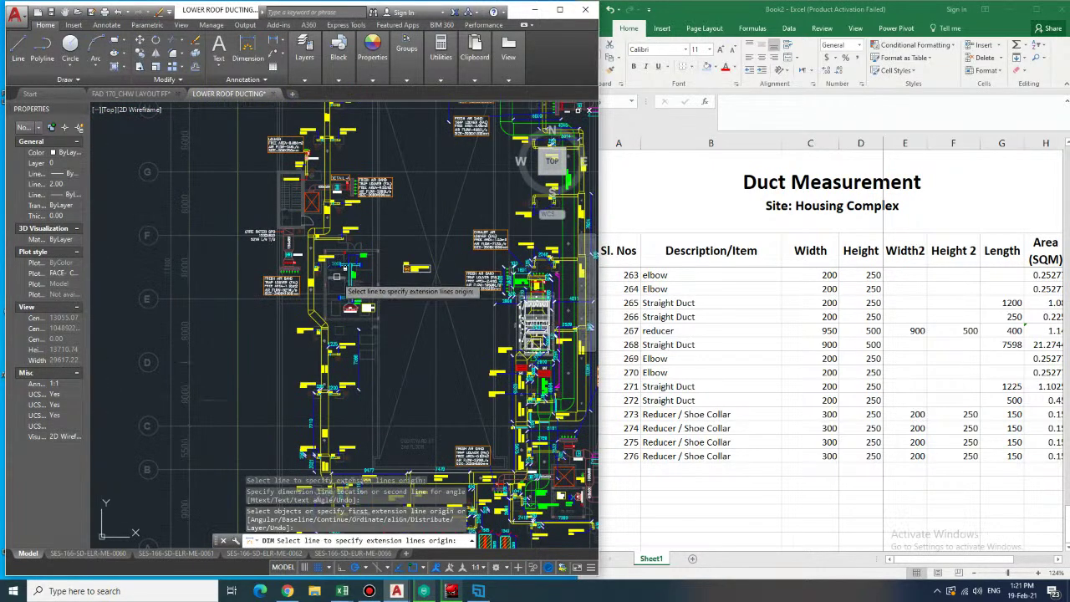
scroll(340, 287, down, 2)
key(Return)
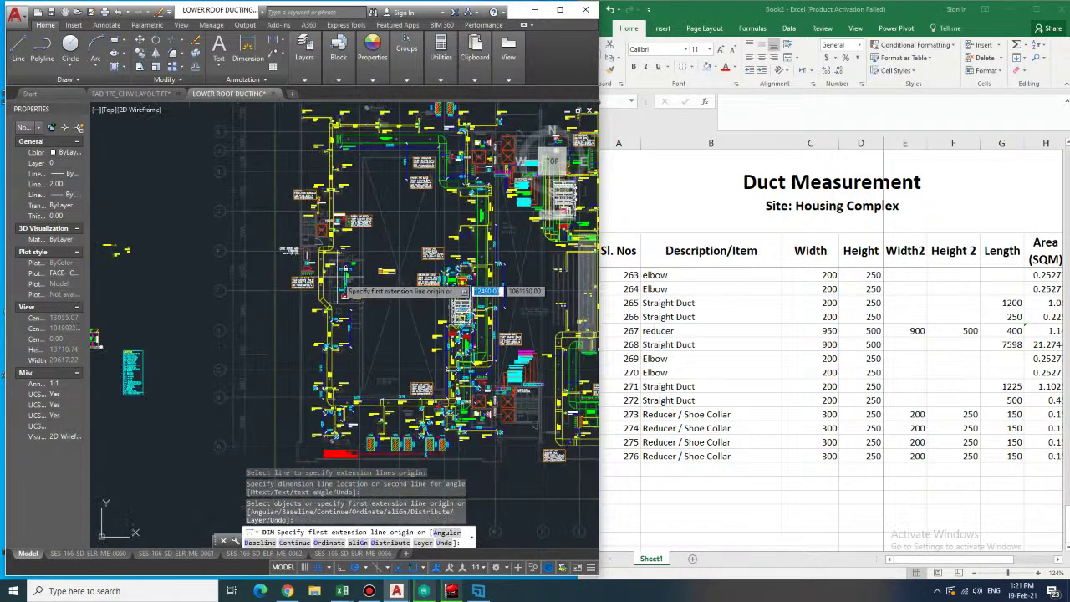
scroll(340, 318, up, 2)
scroll(340, 321, up, 6)
mouse_move(318, 360)
middle_down()
mouse_move(379, 307)
mouse_move(494, 285)
middle_up()
scroll(388, 311, up, 3)
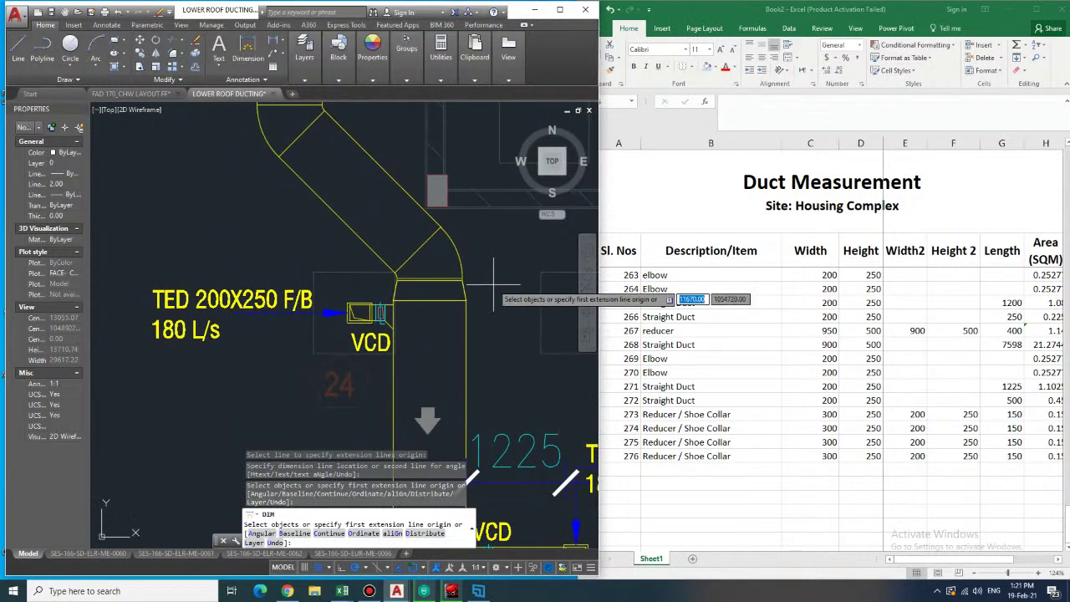
- Dimension the length of the short reducer below the lower elbow beside shaft 24 in the AutoCAD drawing
click(394, 300)
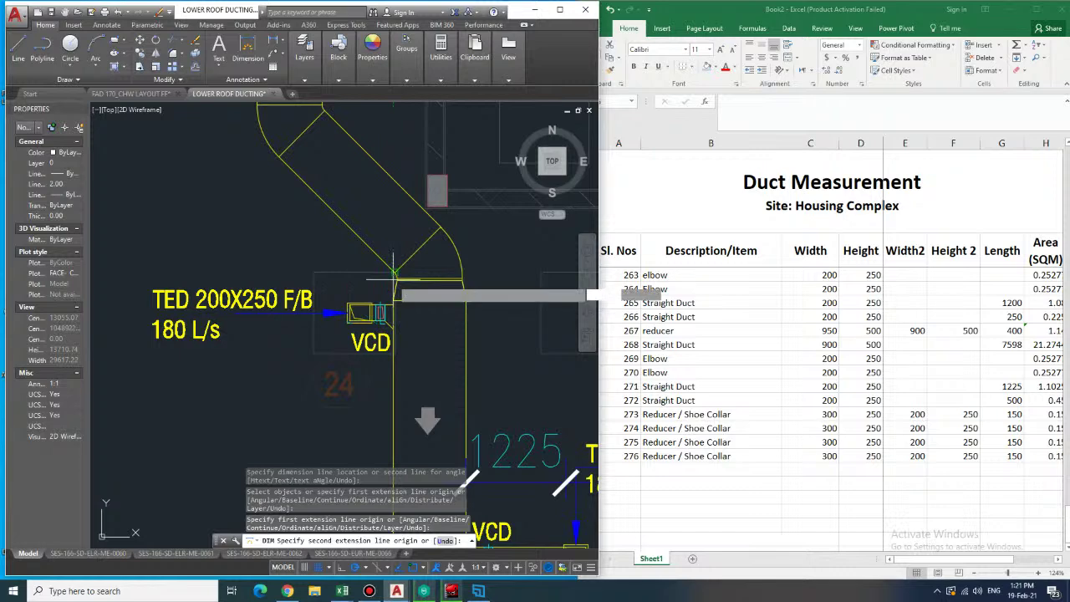
click(393, 271)
click(518, 280)
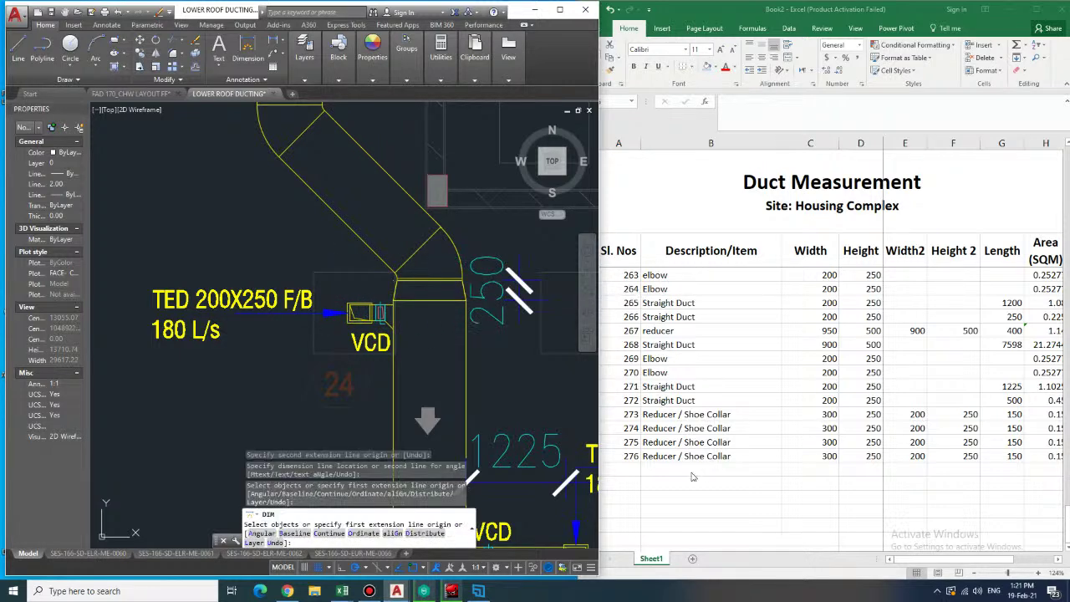
- In the Excel sheet, add item 277 as a reducer with Width 900 and Height 500
click(633, 468)
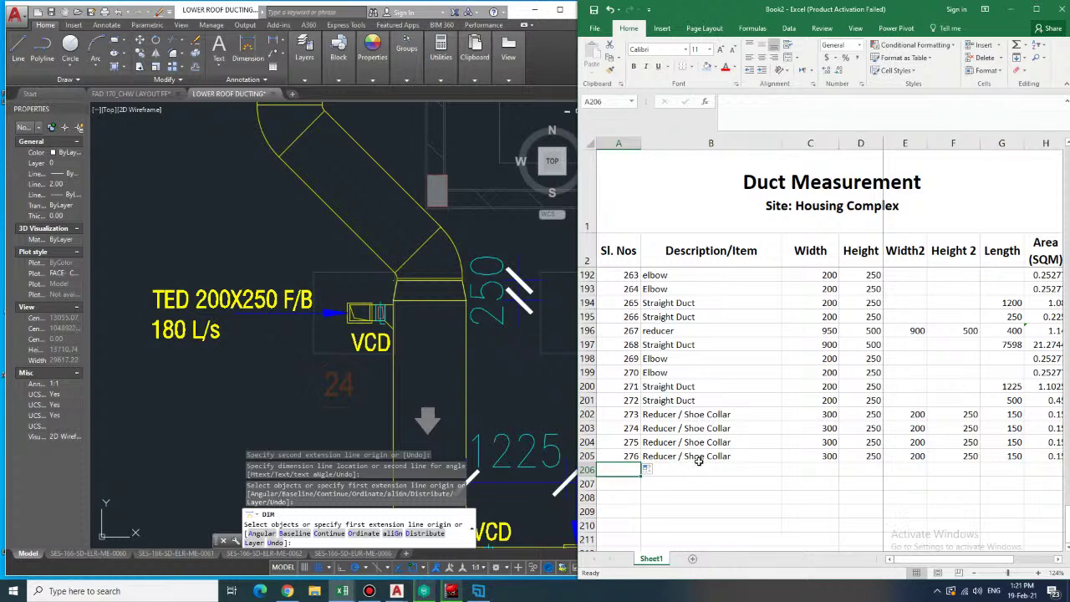
text(277)
key(Tab)
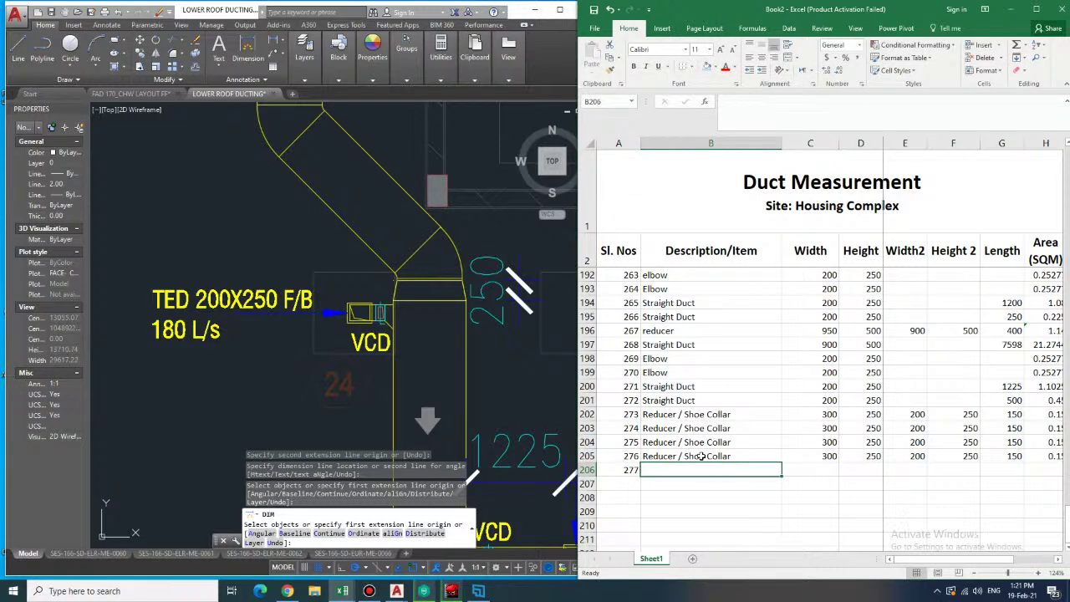
text(reduce)
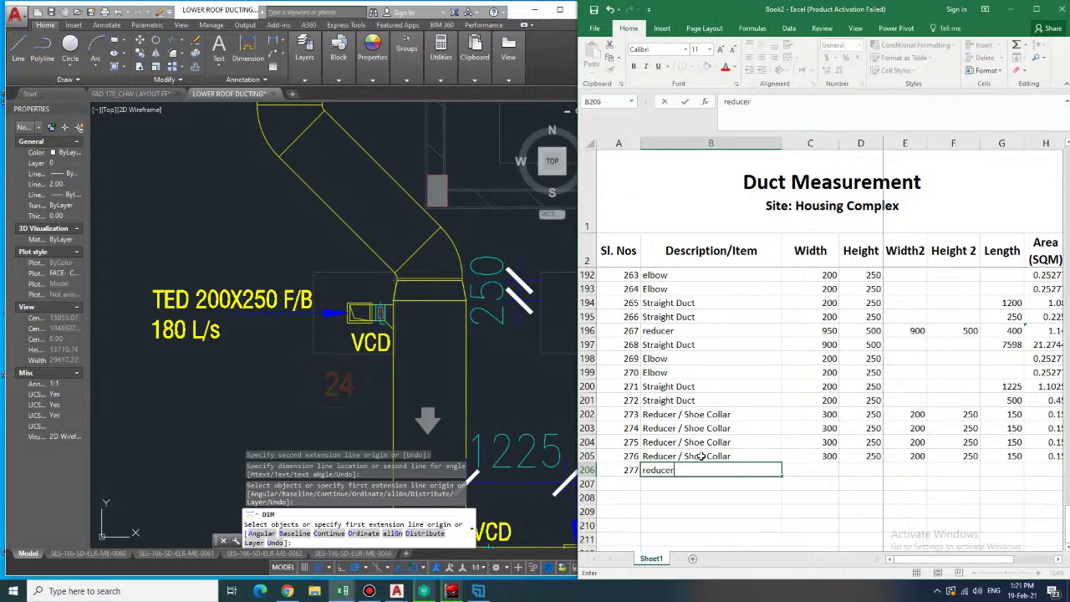
text(r)
key(Tab)
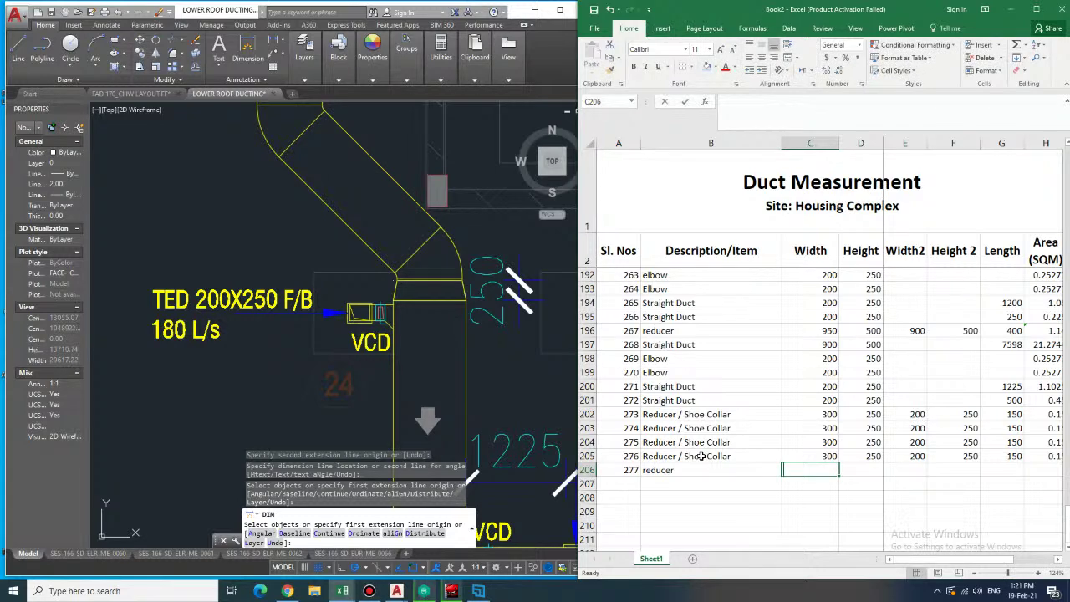
text(900)
key(Tab)
text(500)
key(Tab)
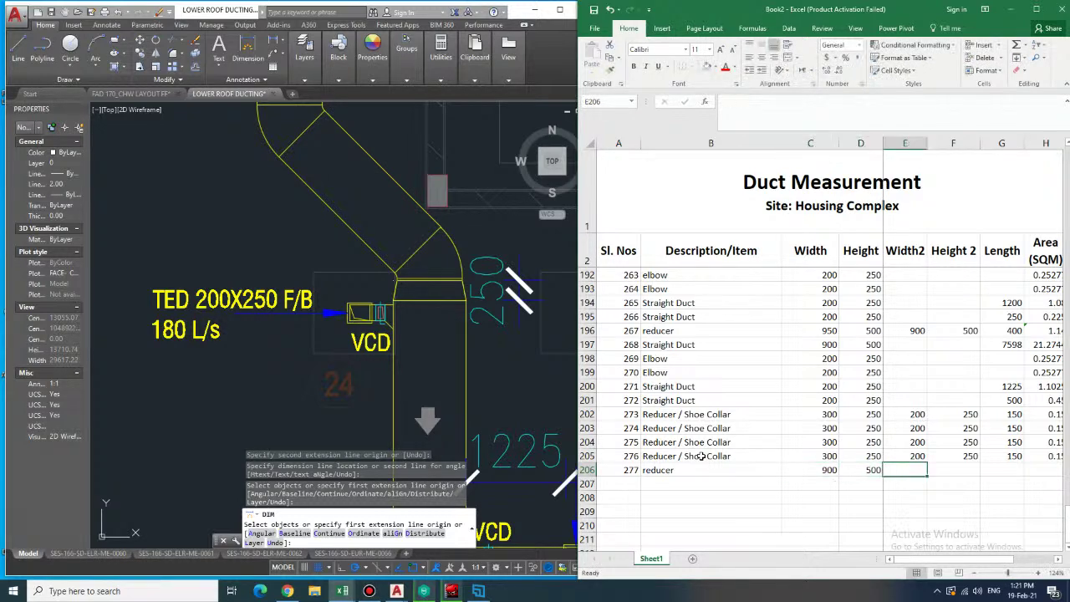
- Check the upstream duct size in the drawing and complete item 277 with Width2 800, Height 2 500 and Length 250
mouse_move(351, 206)
middle_down()
mouse_move(375, 339)
mouse_move(410, 406)
middle_up()
scroll(381, 265, down, 2)
middle_drag(381, 265, 348, 265)
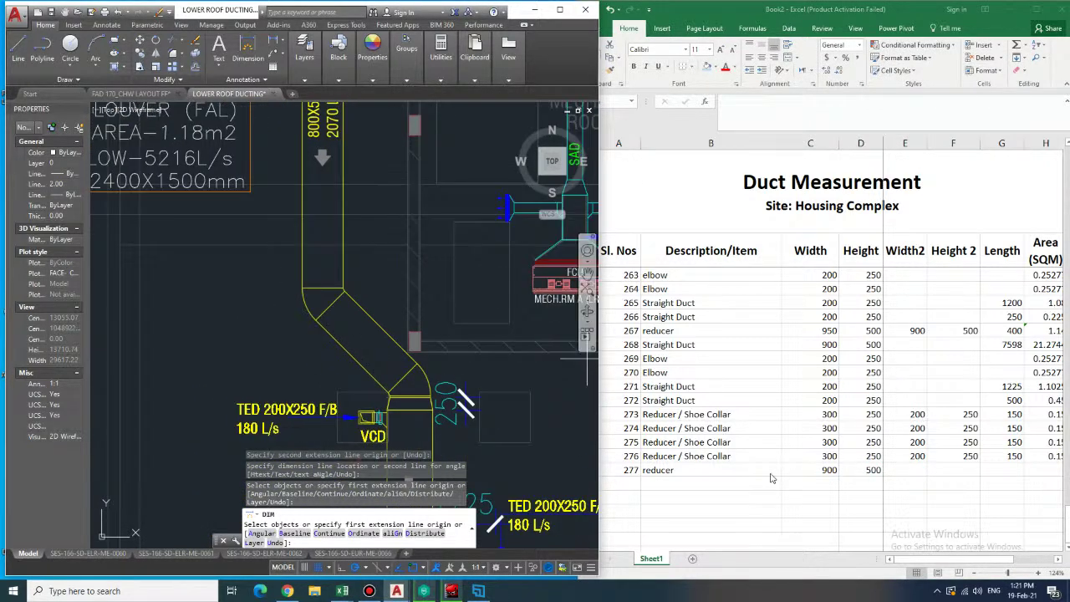
click(903, 470)
text(800)
key(Tab)
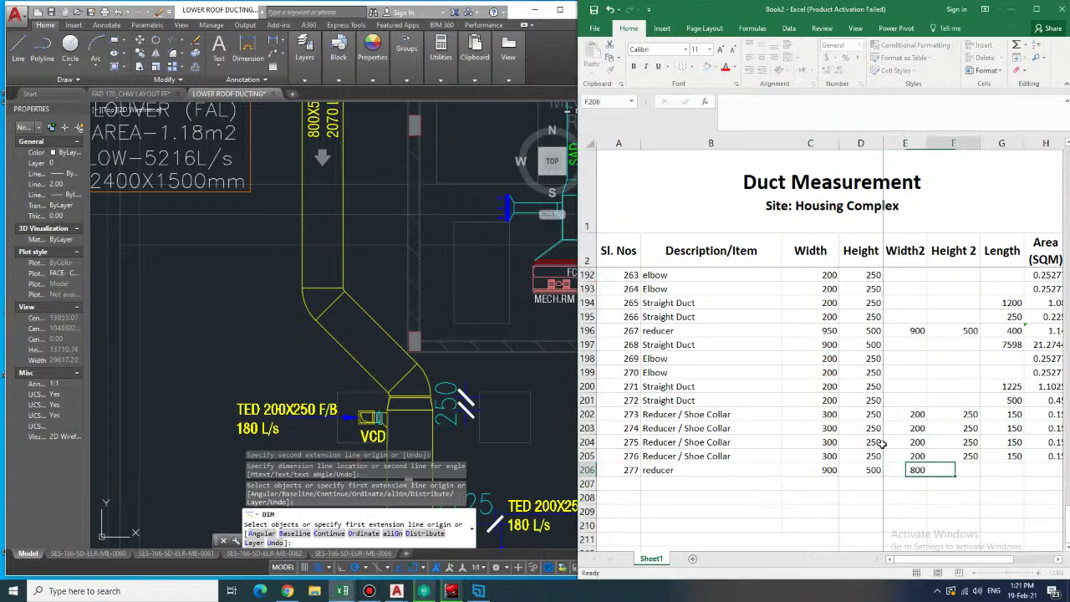
text(500)
key(Tab)
text(250)
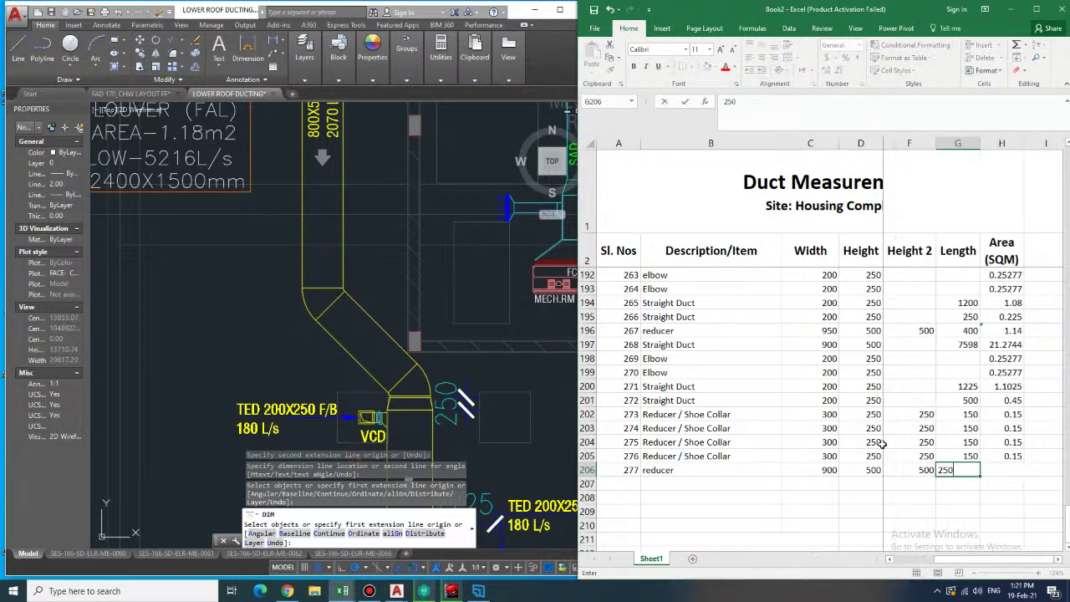
key(Tab)
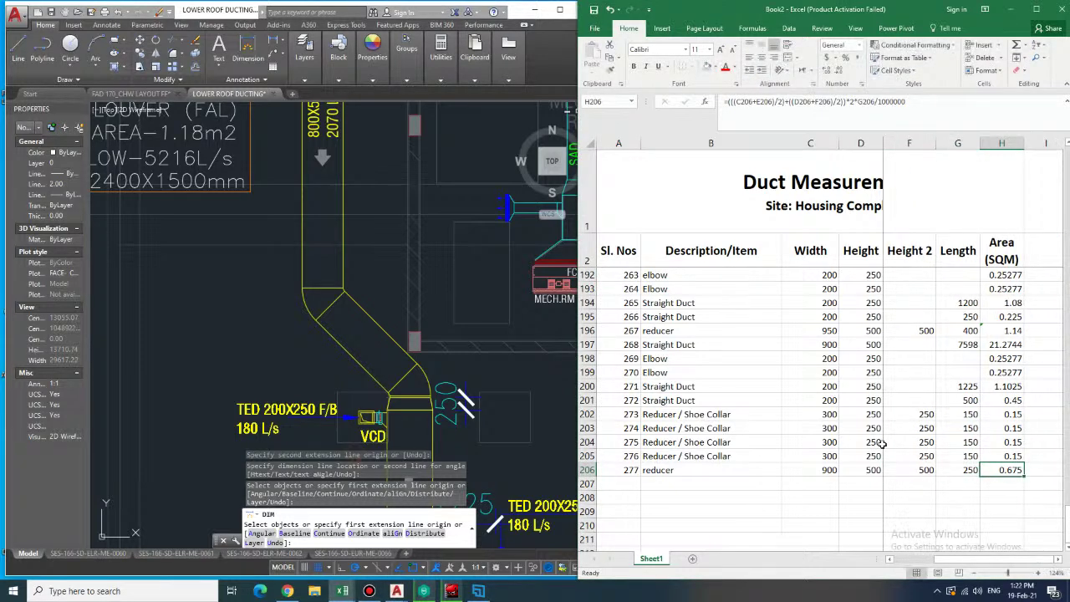
- Add item 278 in the next row as an elbow with Width 800 and Height 500
key(Down)
key(Left)
key(Left)
key(Left)
key(Left)
key(Left)
key(Left)
key(Left)
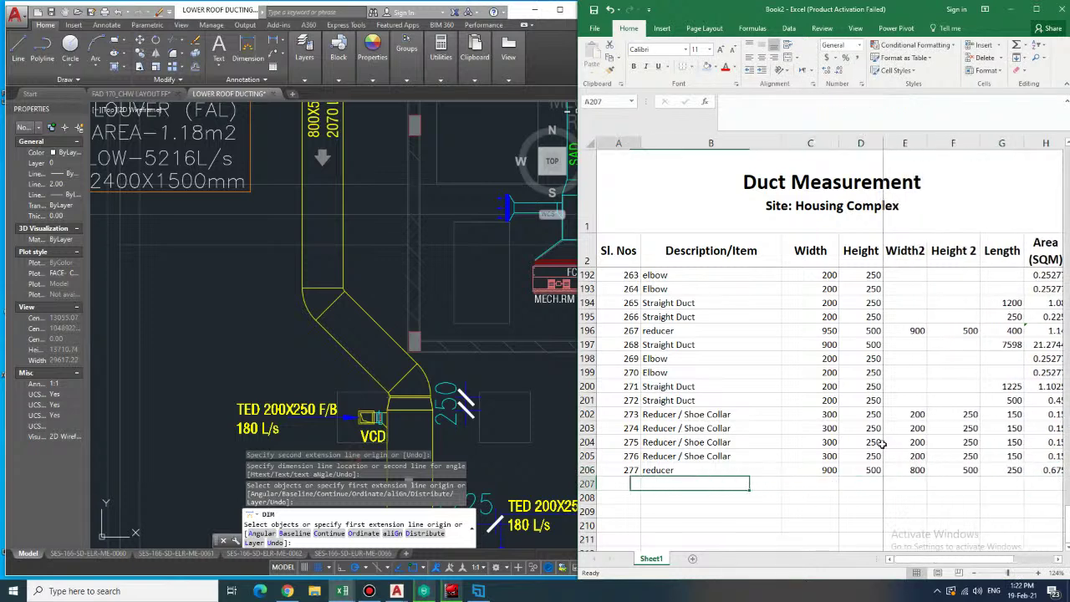
text(278)
key(Tab)
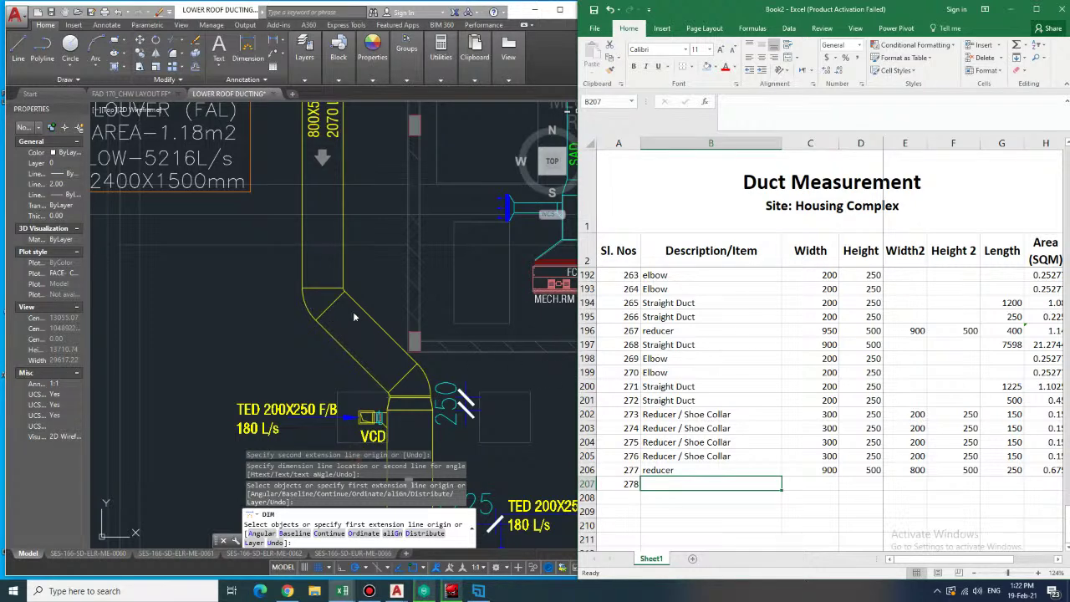
text(elbow)
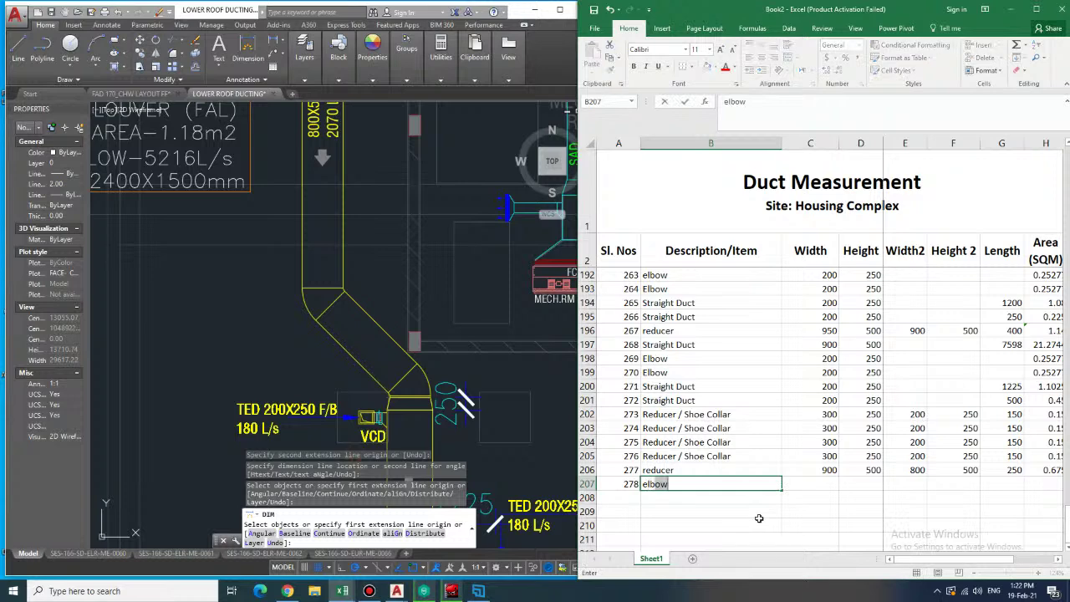
key(Tab)
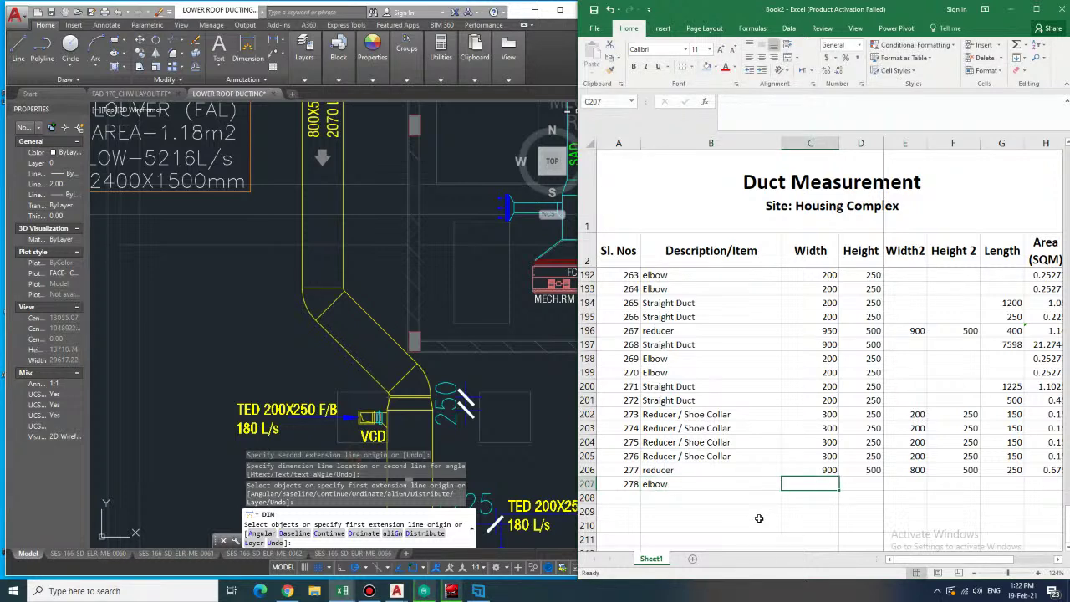
text(800)
key(Tab)
text(500)
key(Tab)
- Copy the elbow area formula from item 270 into the Area cell of item 278 and check its cell references
key(Up)
key(Up)
key(Up)
key(Up)
key(Up)
key(Up)
key(Up)
key(Up)
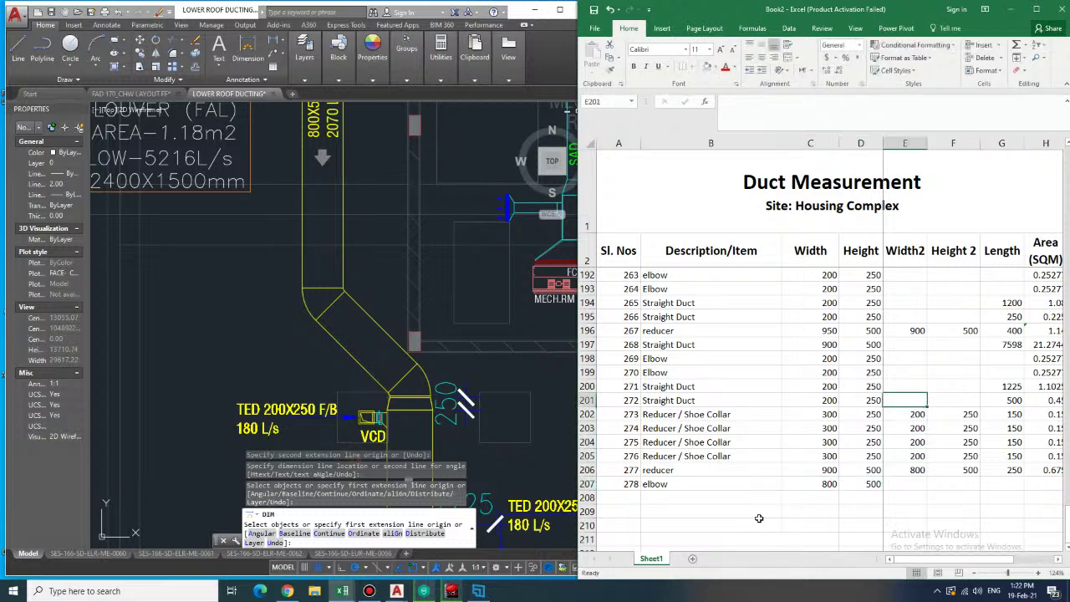
key(Right)
key(Right)
key(Right)
key(ctrl+c)
key(Down)
key(Down)
key(Down)
key(Down)
key(Down)
key(Down)
key(Down)
key(Down)
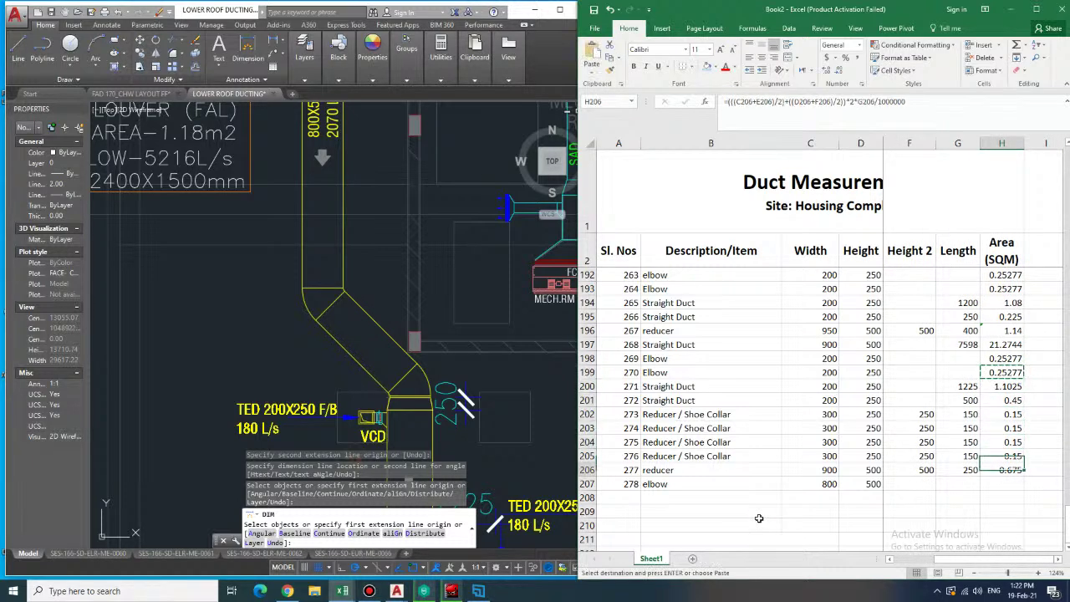
key(ctrl+v)
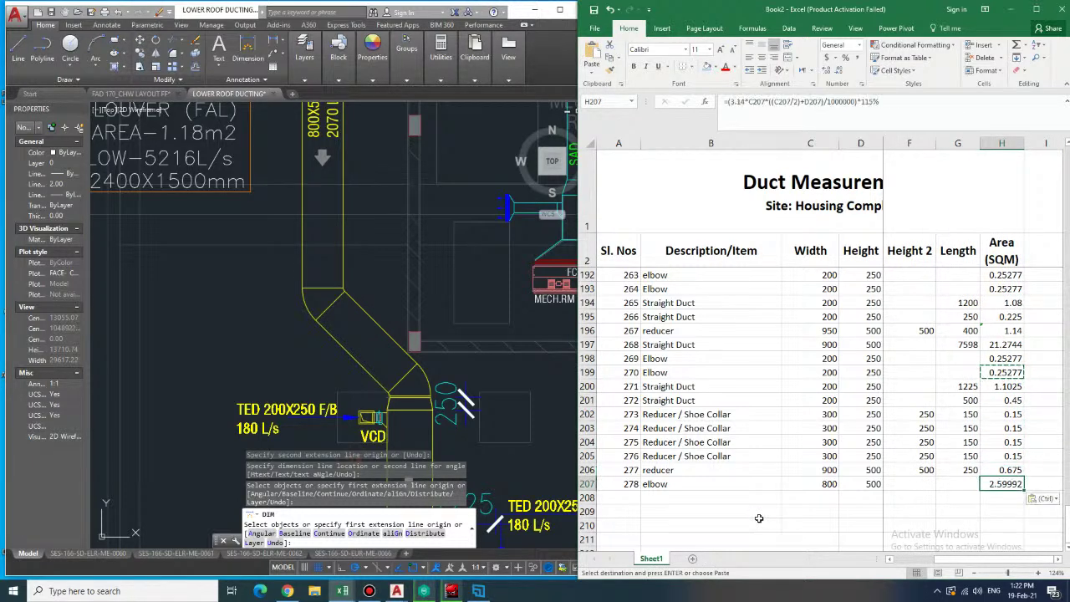
double_click(1004, 484)
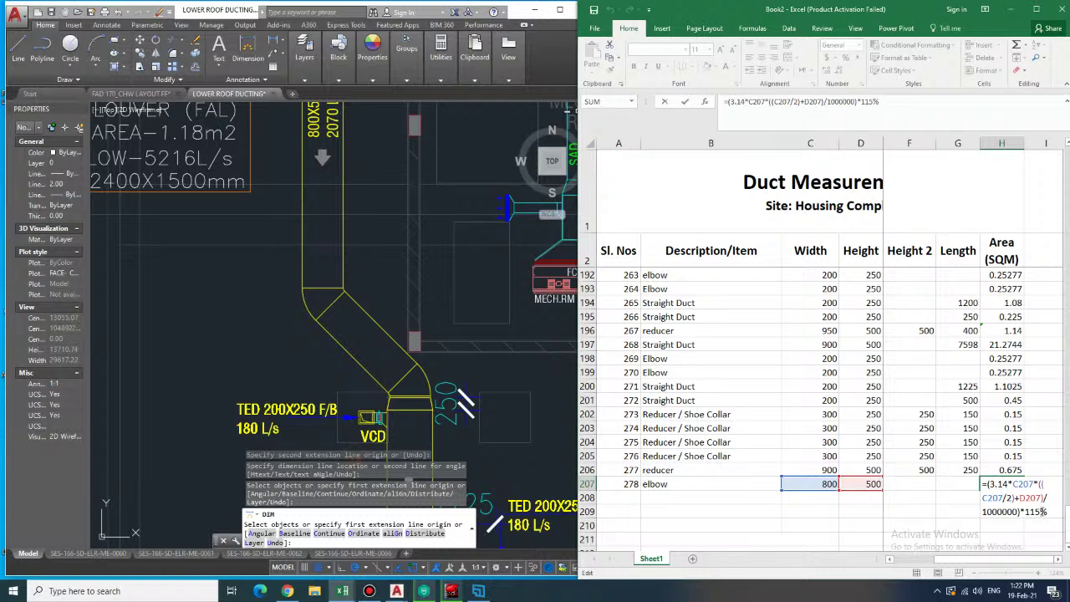
key(ctrl+Return)
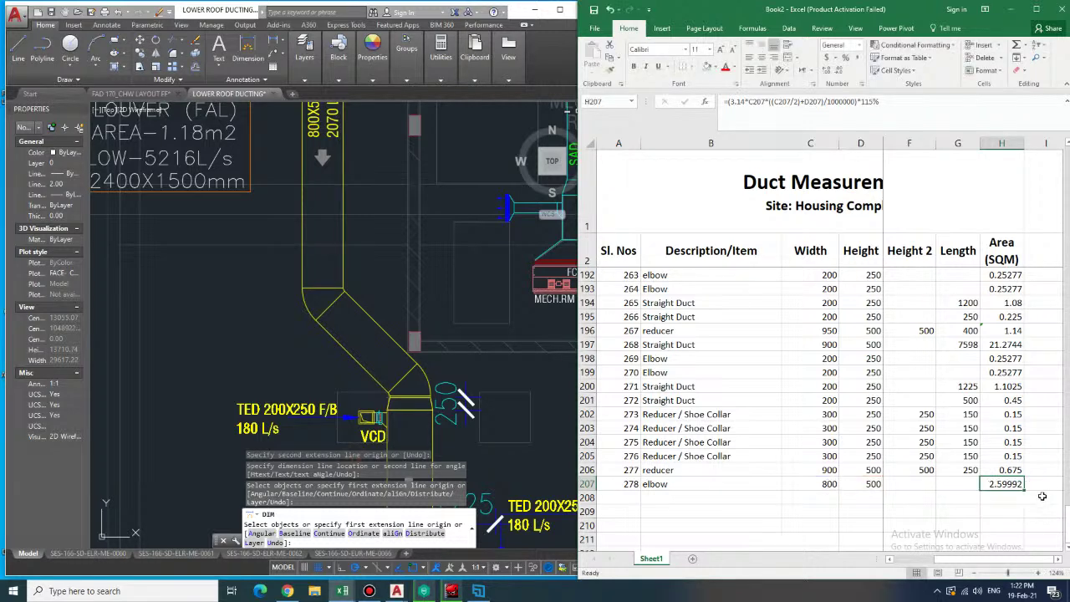
click(1042, 485)
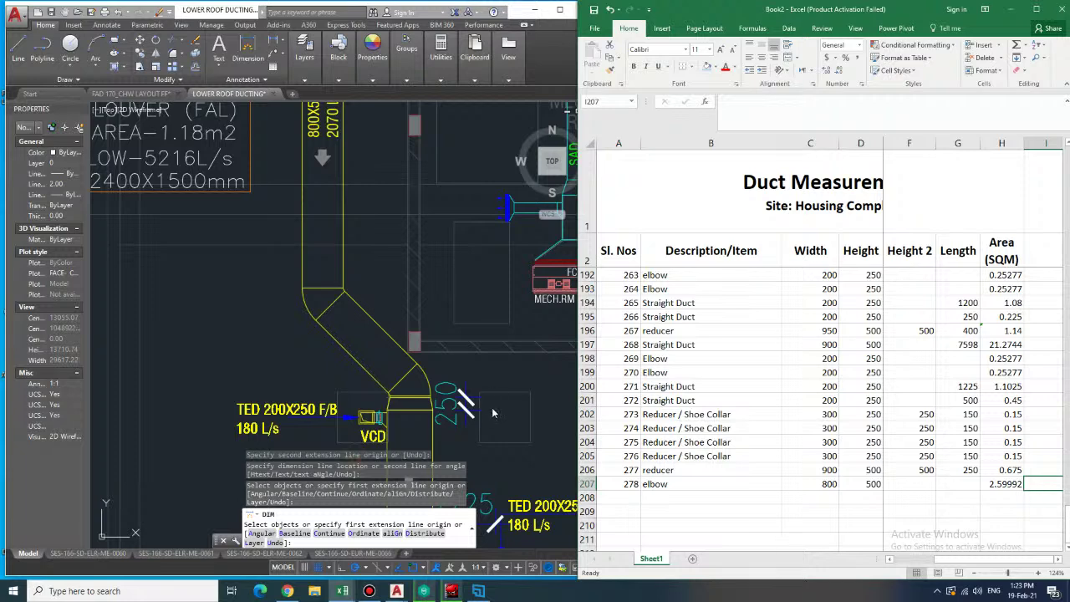
- Add item 279 in the next row with the description Straight Duct
click(627, 497)
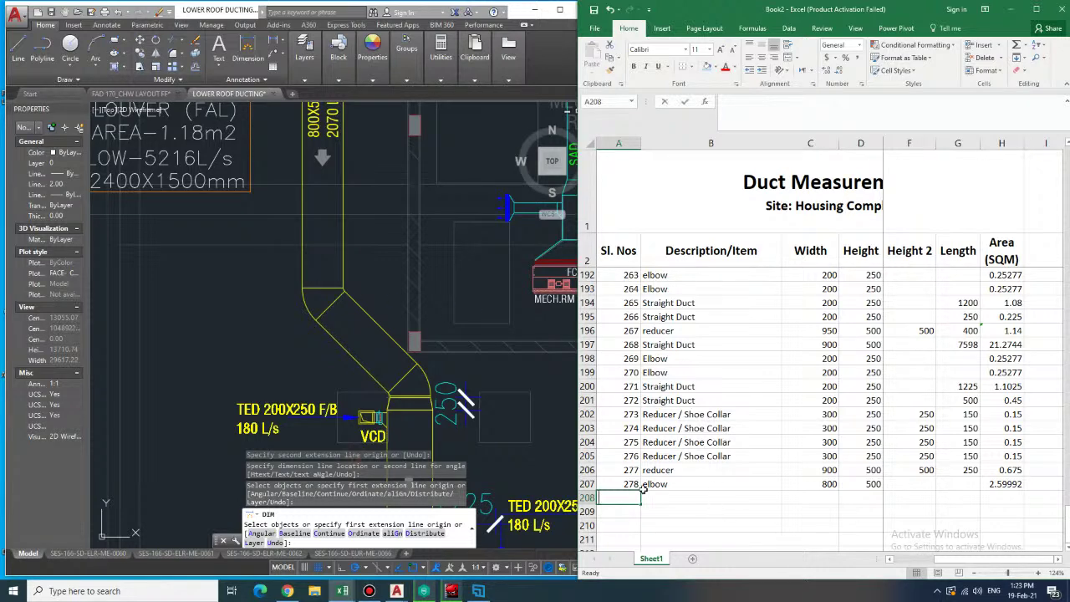
text(279)
key(Tab)
key(Tab)
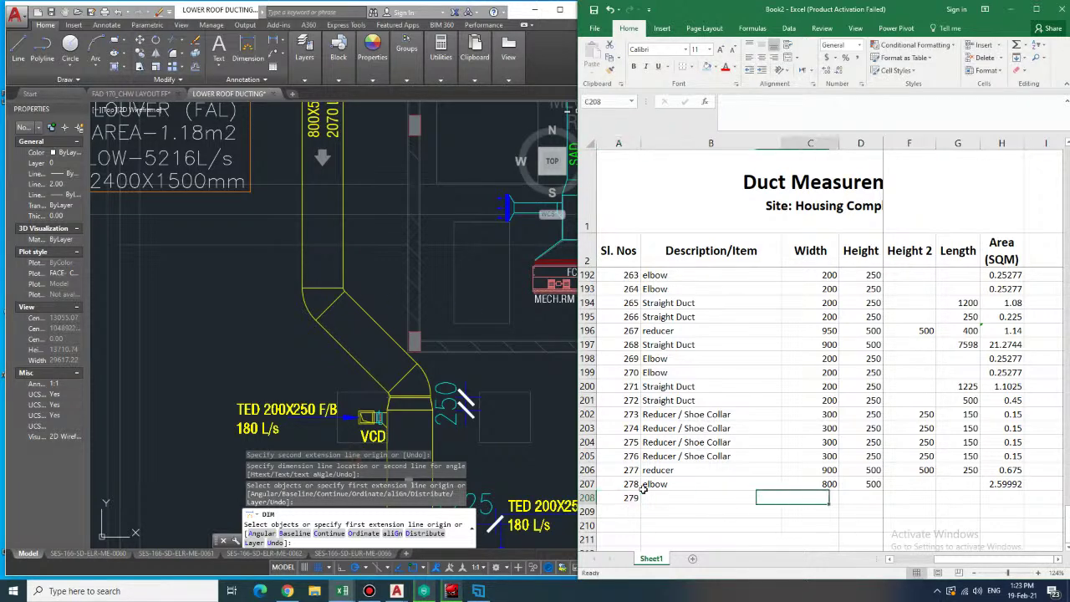
key(Left)
text(Straight Duct)
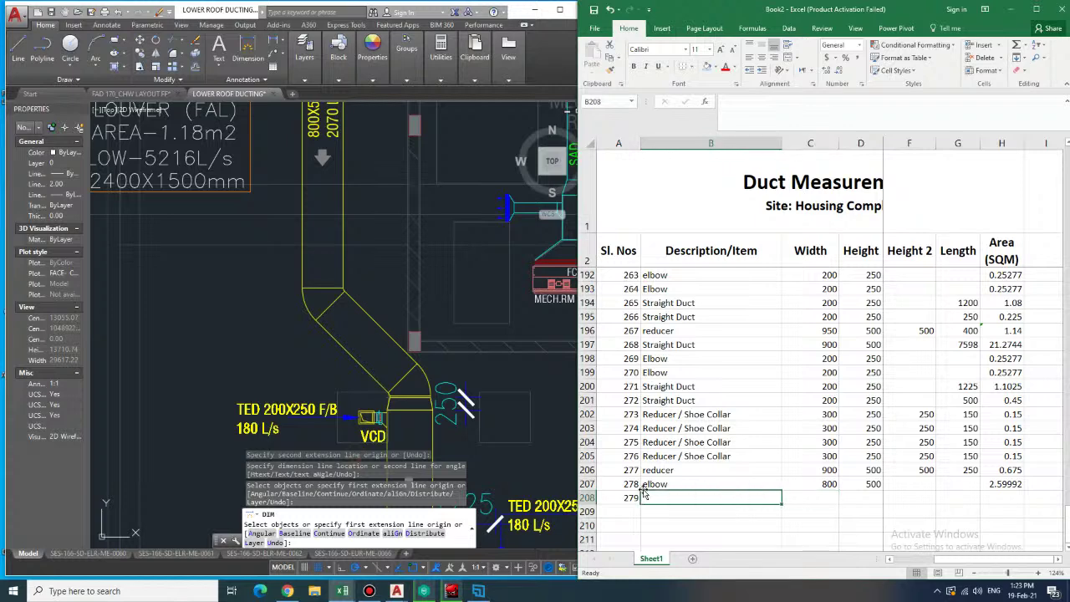
key(Tab)
- In the AutoCAD drawing, dimension the length of the diagonal duct between the two elbows, placing the dimension beside the duct run
click(248, 57)
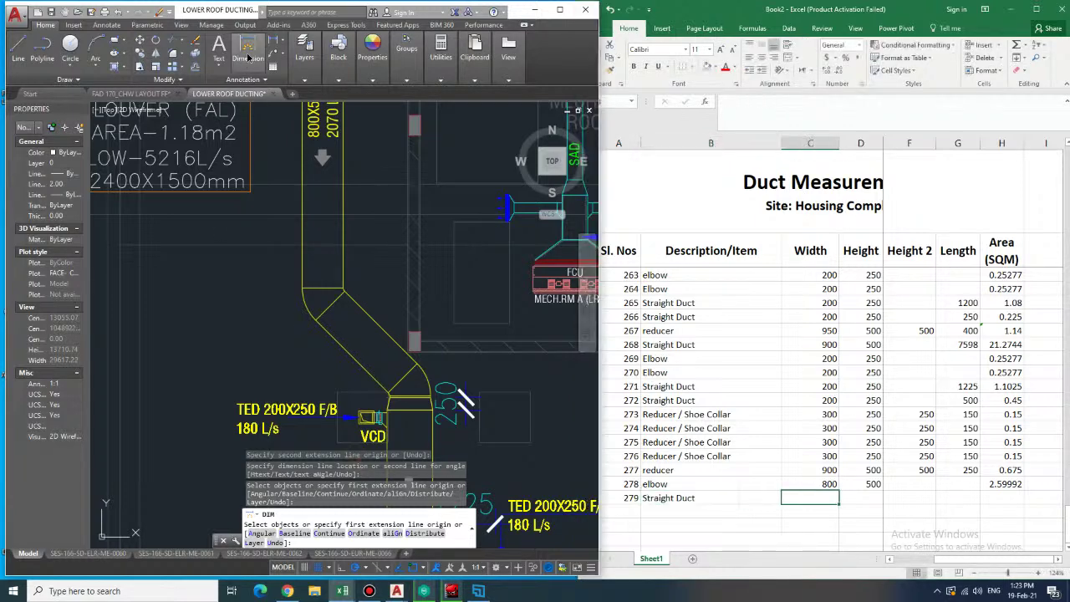
click(349, 355)
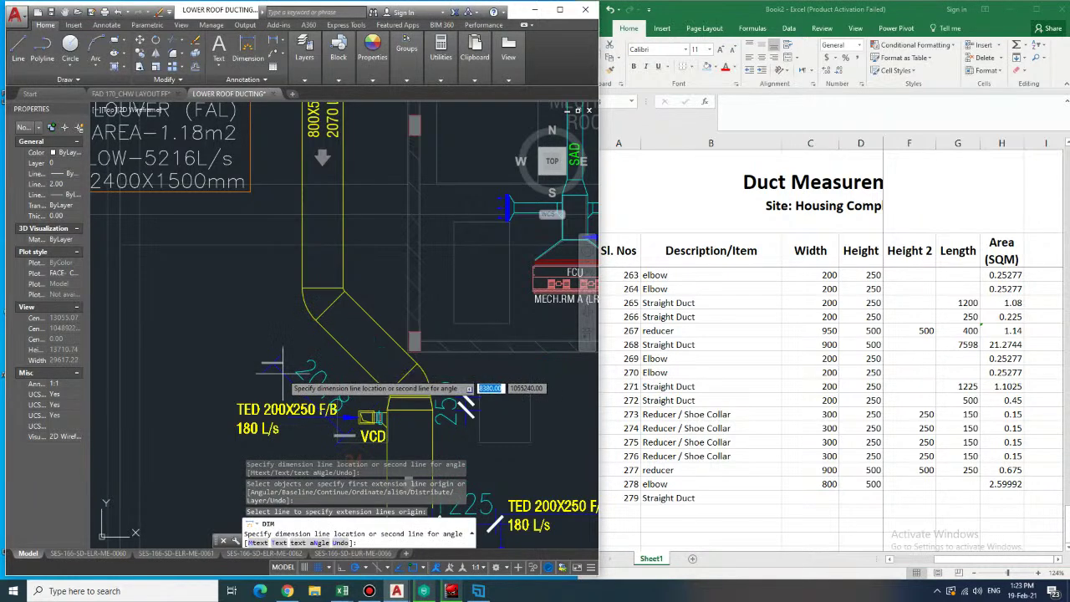
click(204, 419)
middle_drag(204, 419, 294, 135)
mouse_move(382, 101)
middle_down()
mouse_move(363, 110)
mouse_move(317, 88)
mouse_move(268, 284)
middle_up()
- In the Excel sheet, set item 279's Width to 800, Height to 500 and Length to 2018
click(812, 500)
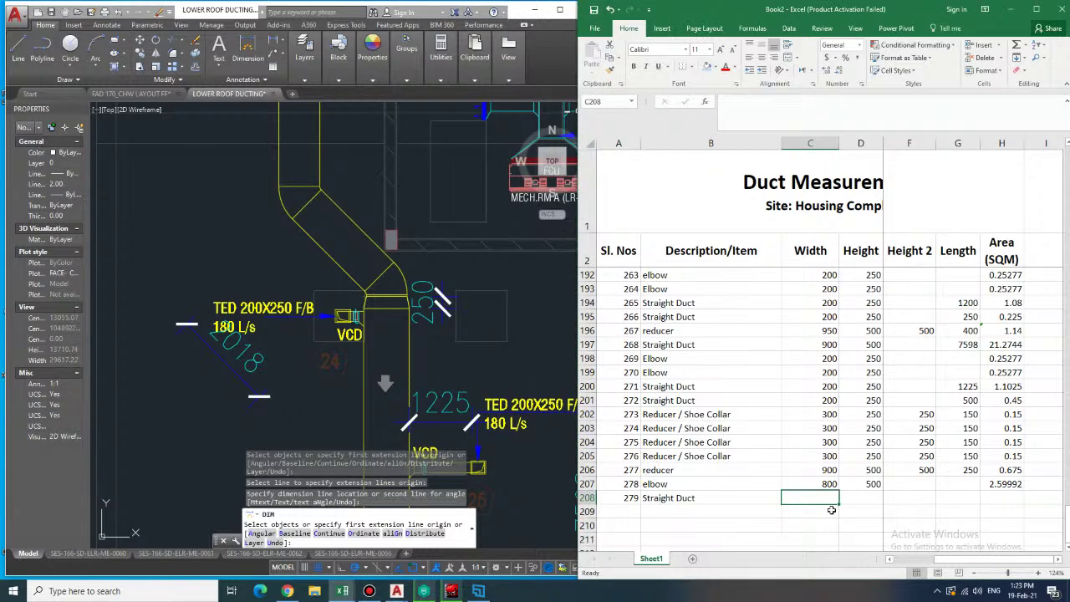
text(800)
key(Tab)
text(500)
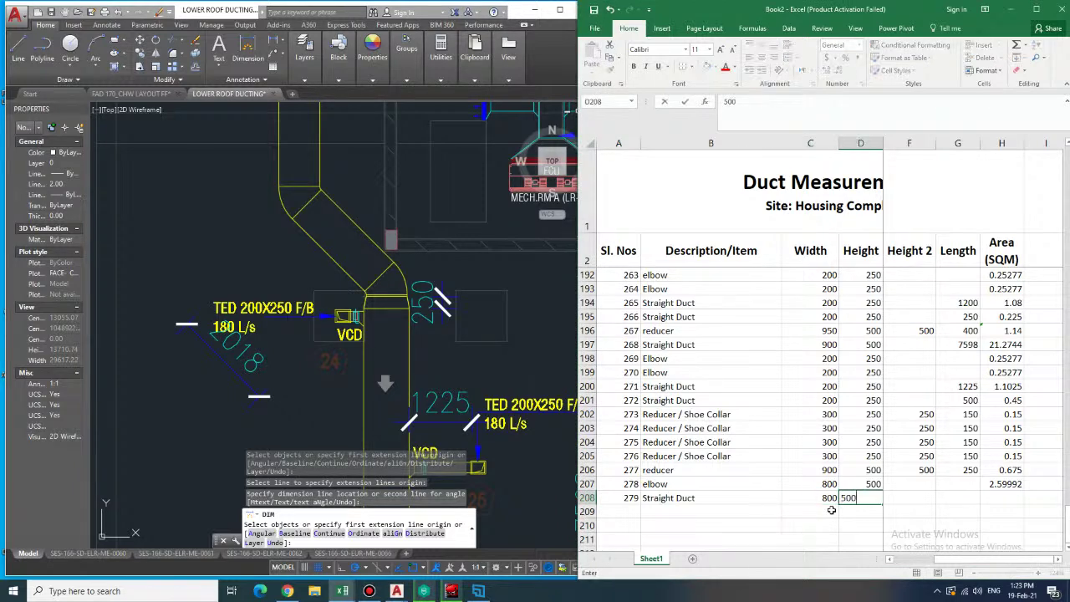
key(Tab)
key(Tab)
key(Tab)
key(Tab)
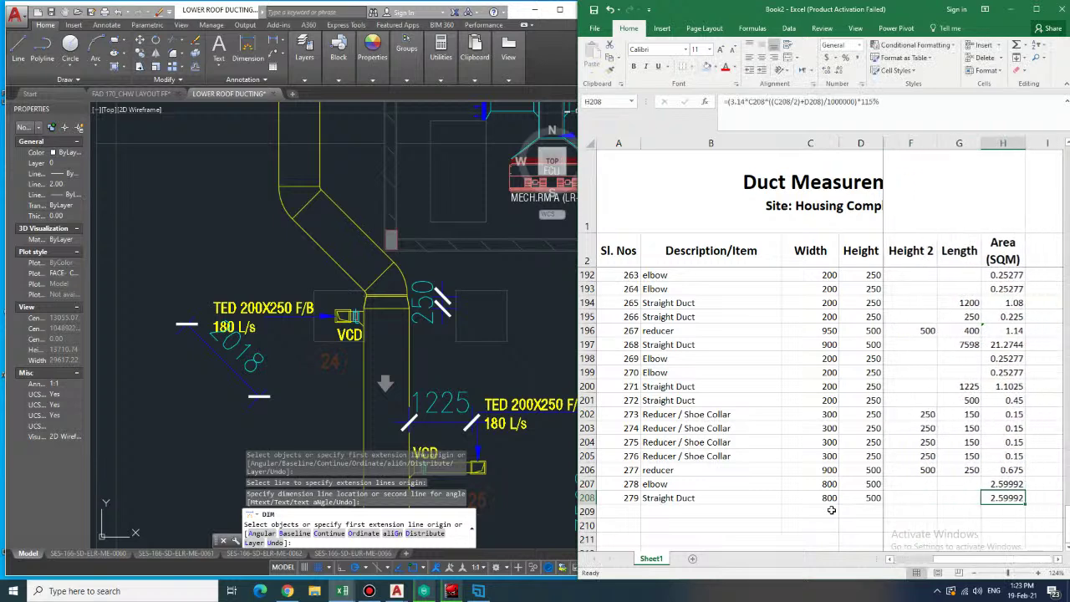
key(Up)
key(Up)
key(Left)
key(Down)
key(Down)
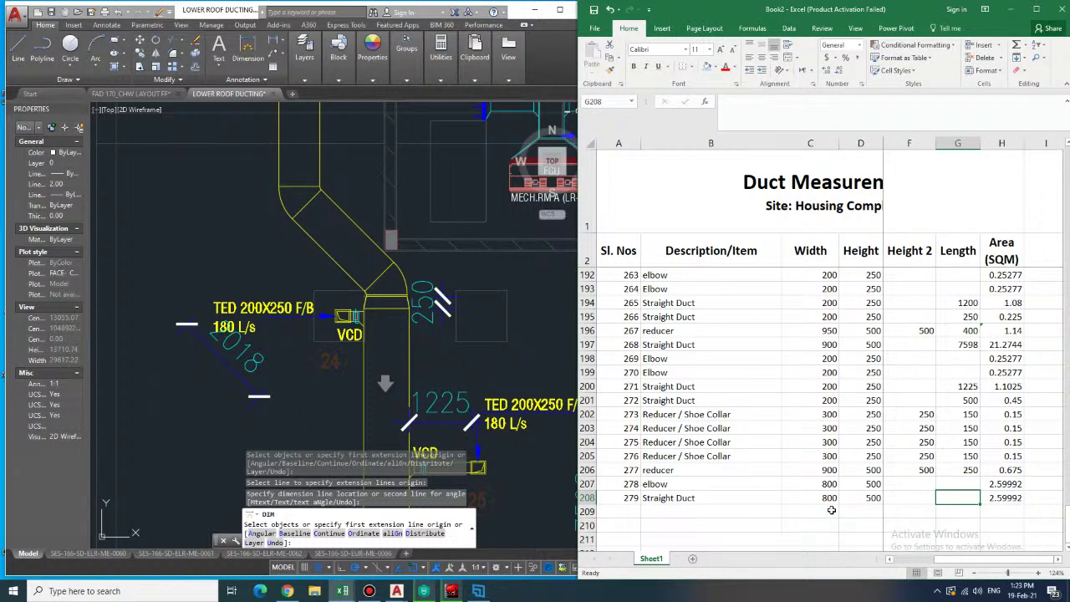
text(2018)
- Copy the straight duct area formula from item 272 into the Area cell of item 279
key(Right)
key(Up)
key(Up)
key(Up)
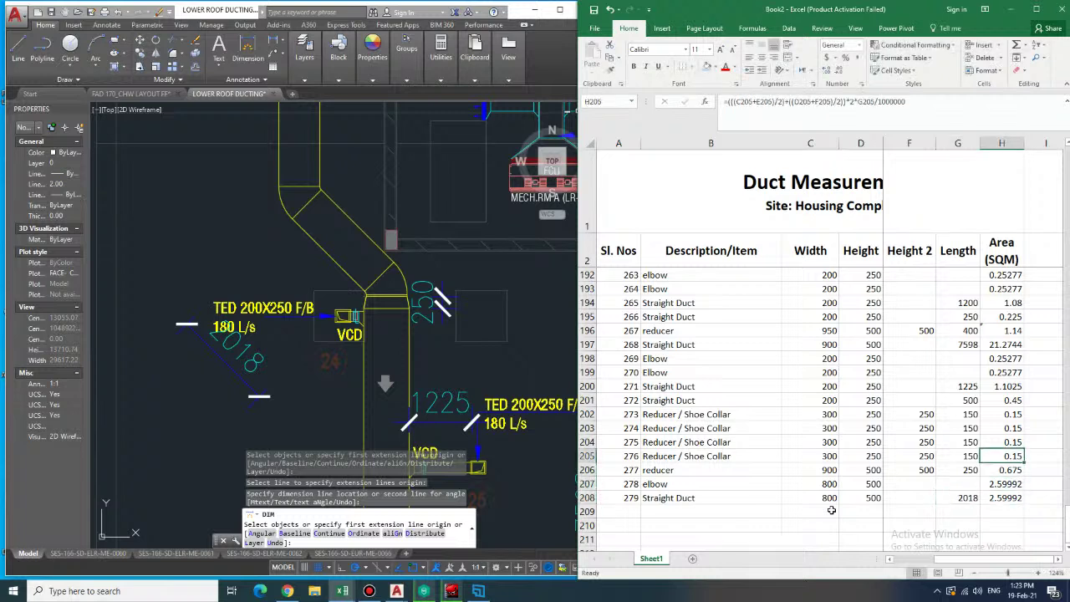
key(Up)
key(Up)
key(Up)
key(Up)
key(ctrl+c)
key(Down)
key(Down)
key(Down)
key(Down)
key(Down)
key(Down)
key(Down)
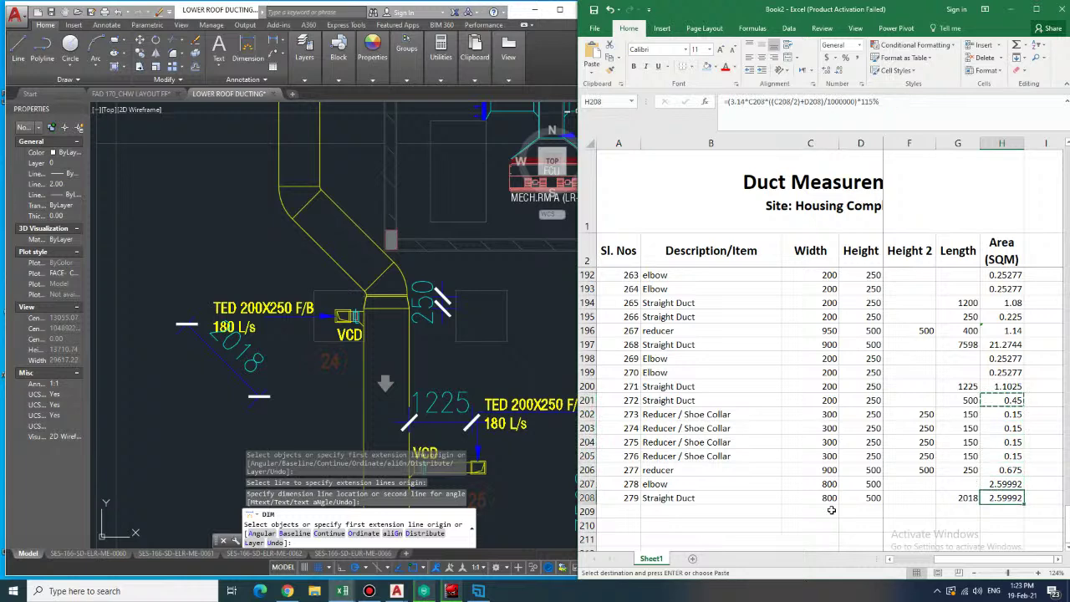
key(ctrl+v)
- Start the next row of the sheet with serial number 280
key(Down)
key(Left)
key(Left)
key(Left)
key(Left)
key(Left)
key(Left)
key(Left)
text(280)
key(Tab)
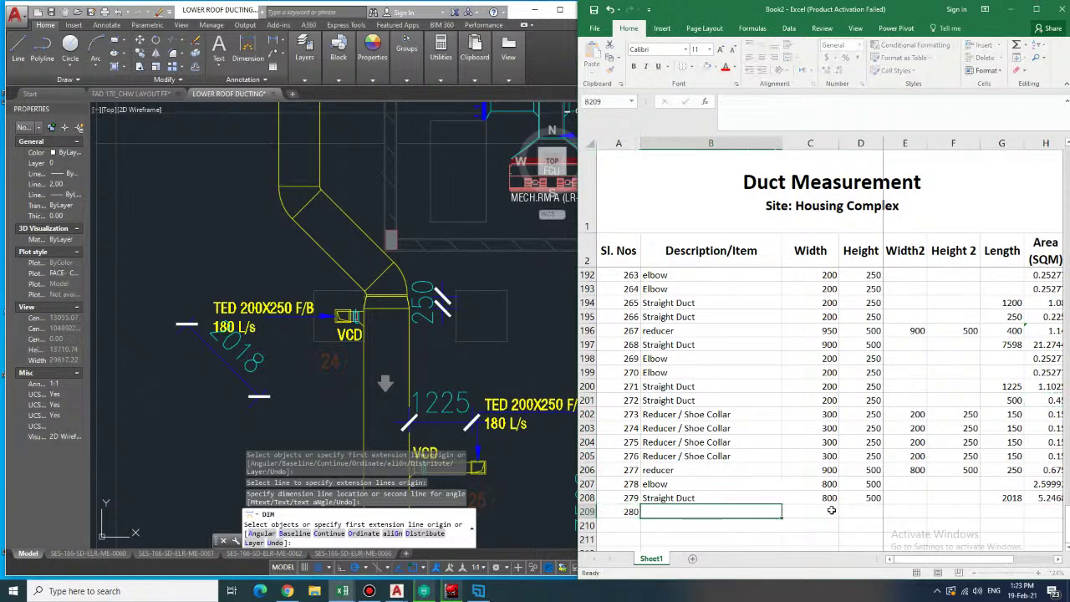
- In the AutoCAD drawing, dimension the length of the vertical 800X500 duct run above the lower elbow, placing the dimension beside the duct
middle_drag(270, 276, 337, 483)
scroll(311, 317, down, 2)
mouse_move(391, 244)
middle_down()
mouse_move(400, 327)
mouse_move(403, 301)
middle_up()
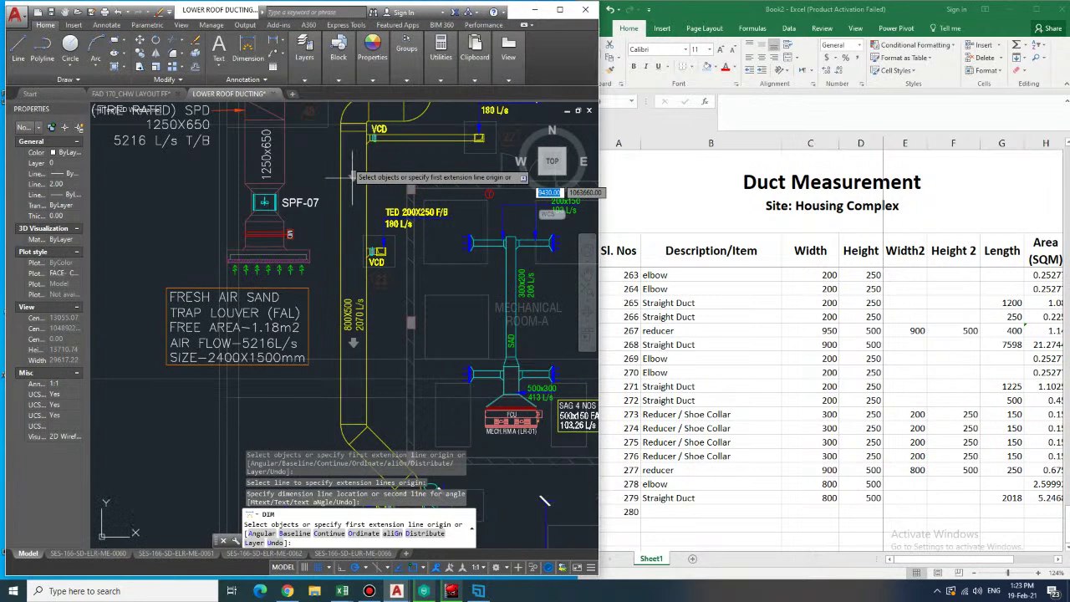
key(Return)
click(340, 250)
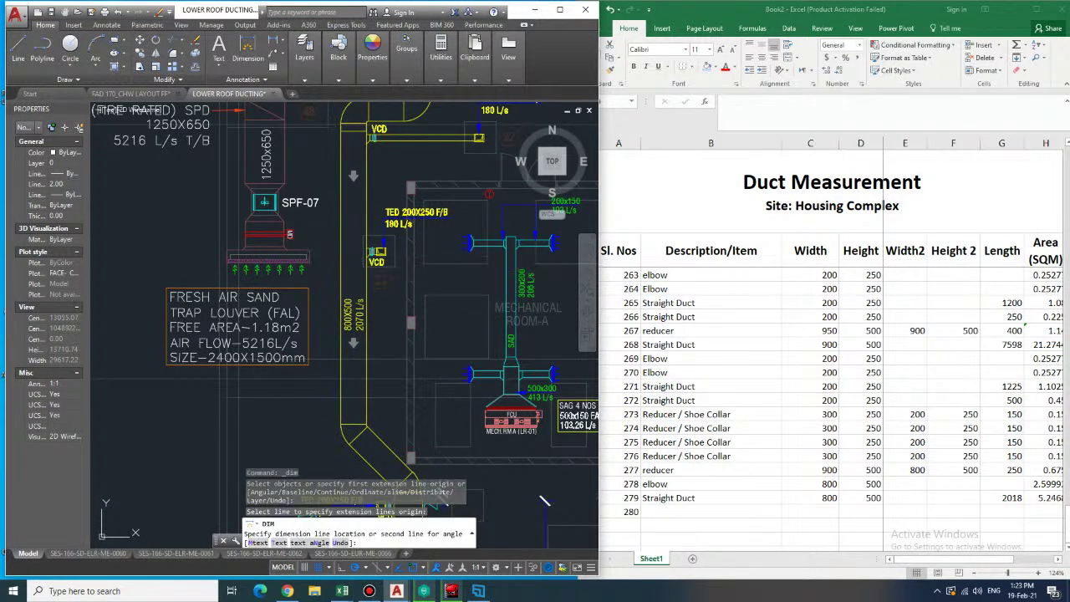
- In the Excel sheet, describe item 280 as Straight Duct with Width 800, Height 500 and Length 9472
click(739, 512)
text(Straight Duct)
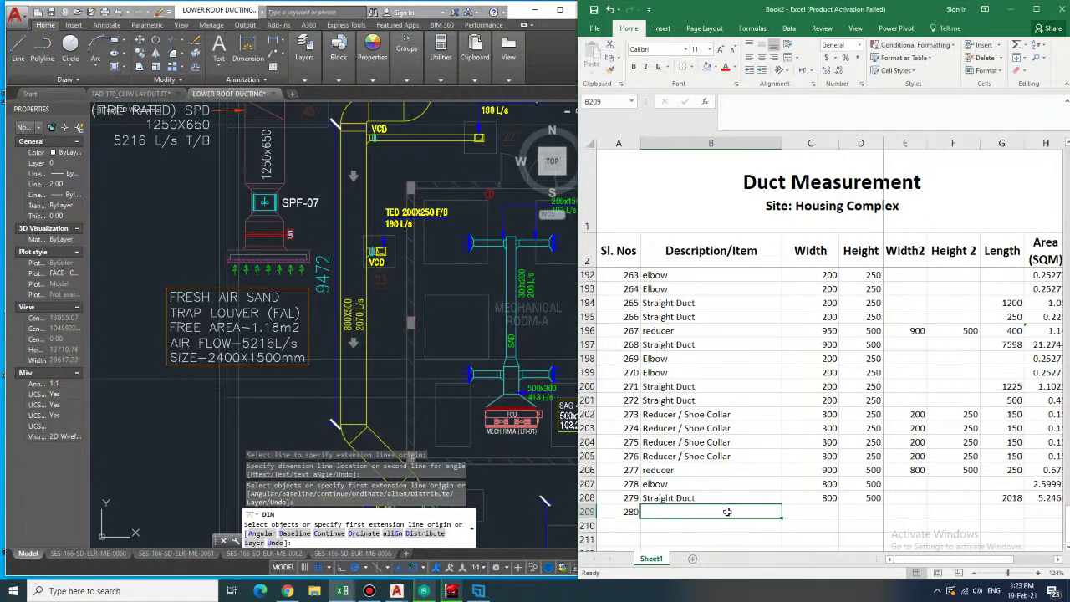
key(Tab)
text(800)
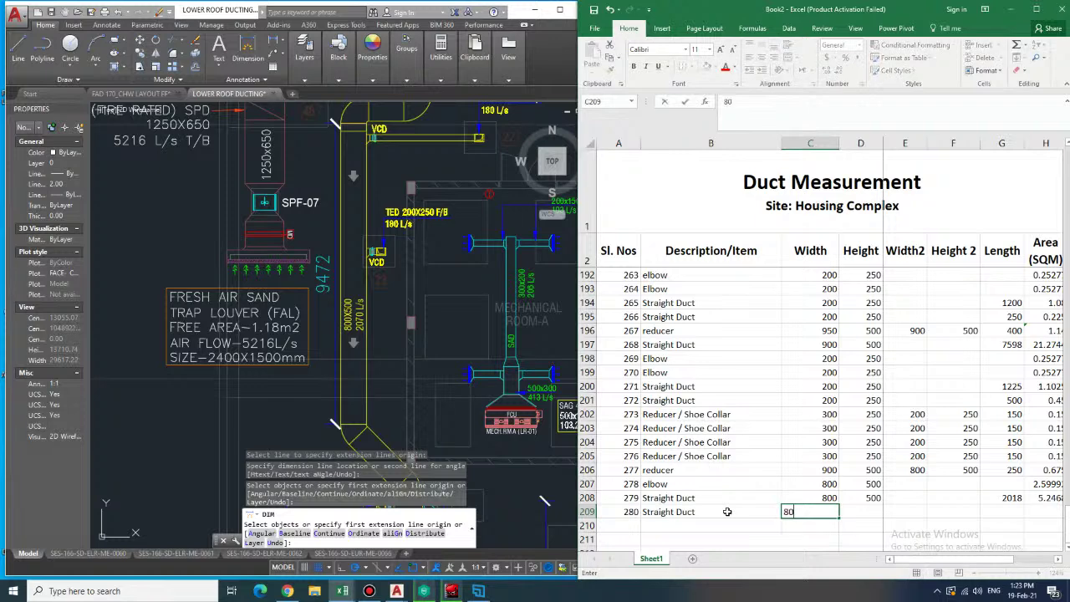
key(Tab)
text(500)
key(Tab)
key(Tab)
key(Tab)
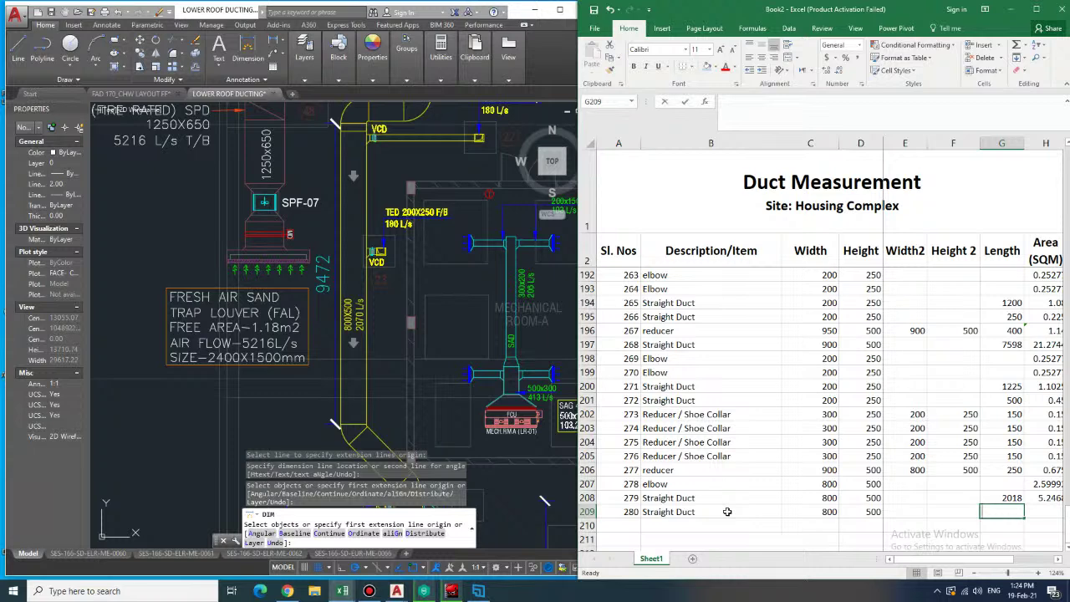
text(94)
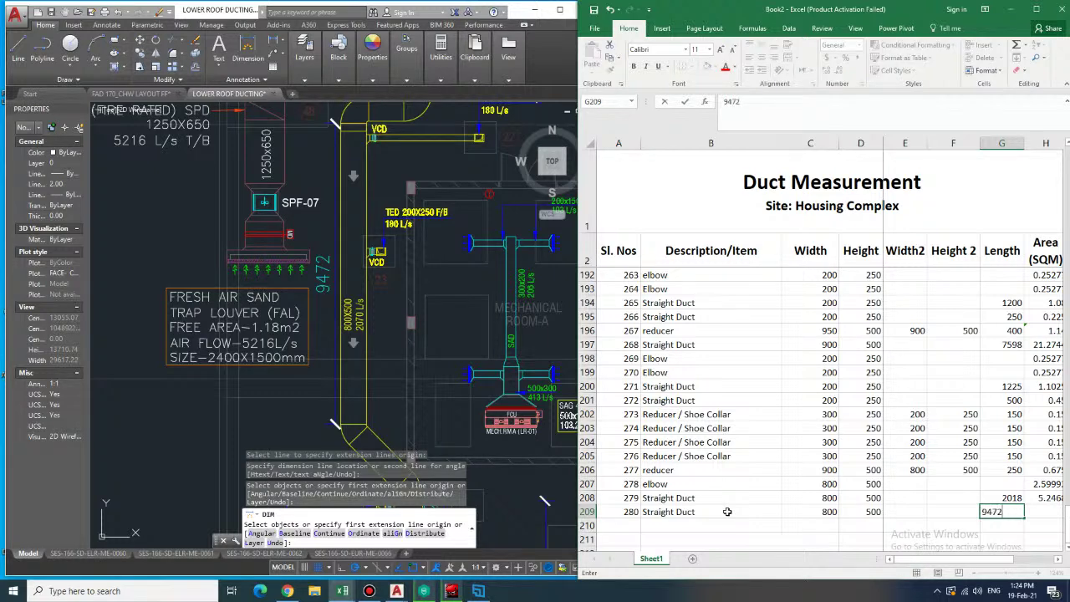
text(72)
- Copy the straight duct area formula from item 279 into the Area cell of item 280
key(Tab)
key(Up)
key(ctrl+c)
key(Down)
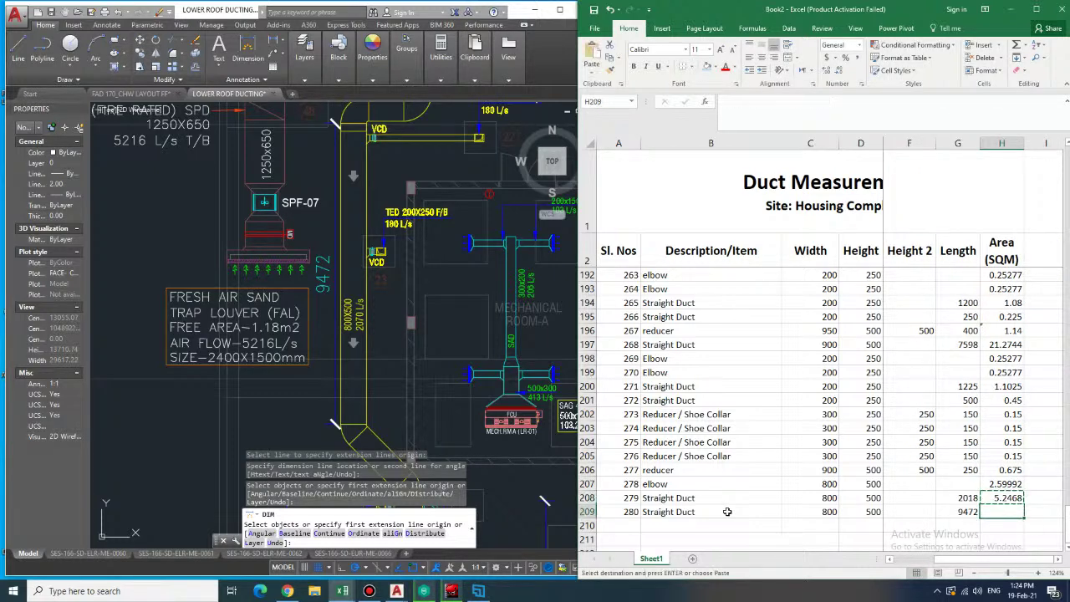
key(ctrl+v)
- Start the next row of the sheet with serial number 281
key(Down)
key(Left)
key(Left)
key(Left)
key(Left)
key(Left)
key(Left)
key(Left)
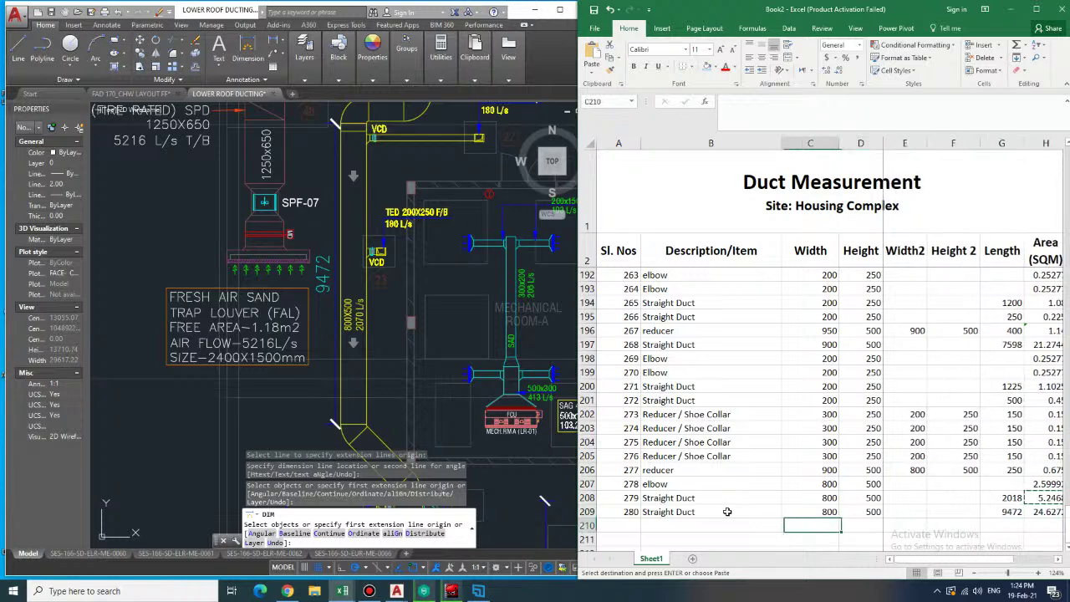
text(281)
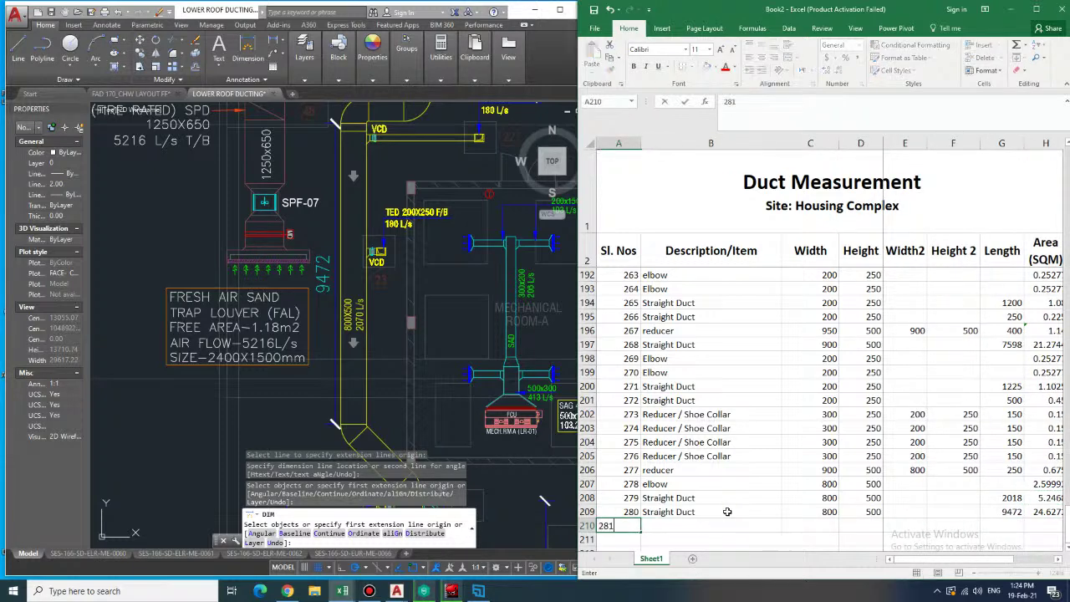
- Describe item 281 as elbow with Width 200 and Height 250, for the TED 200X250 branch in the drawing
key(Right)
key(Up)
key(Up)
key(Up)
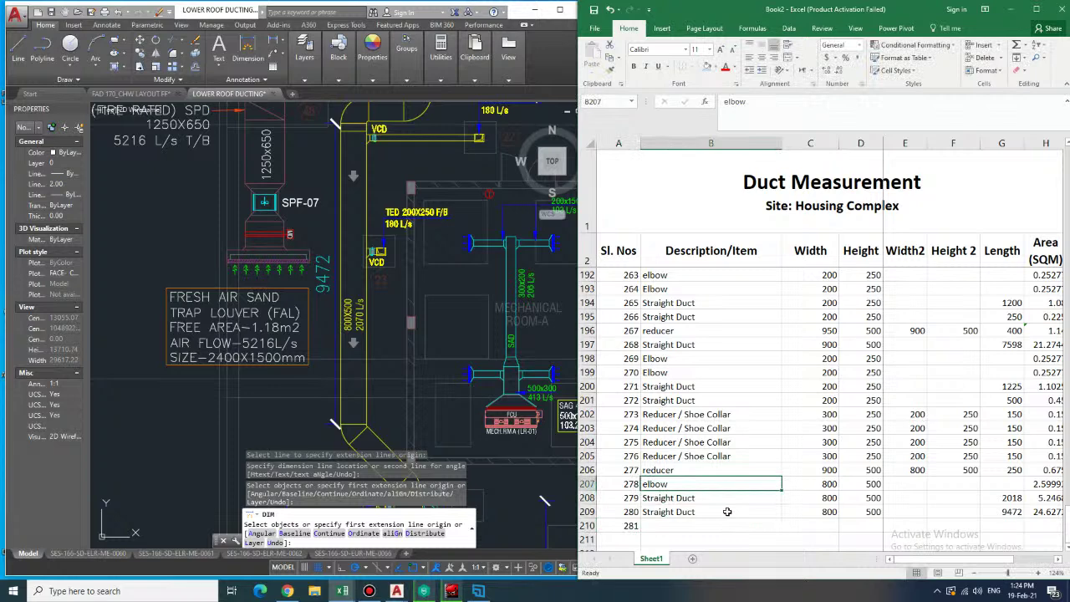
middle_drag(382, 164, 340, 233)
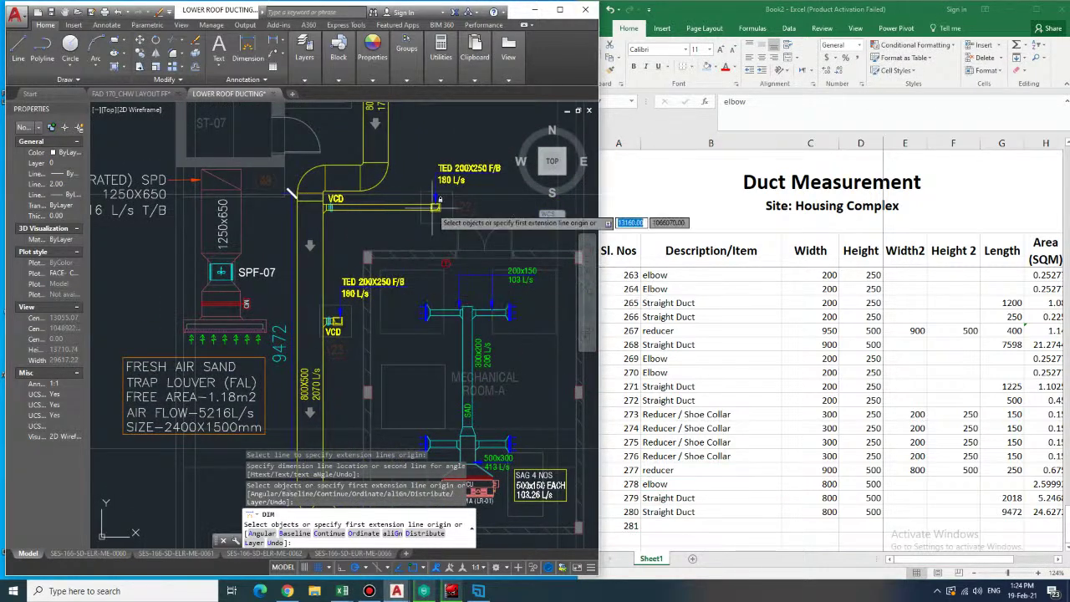
key(Return)
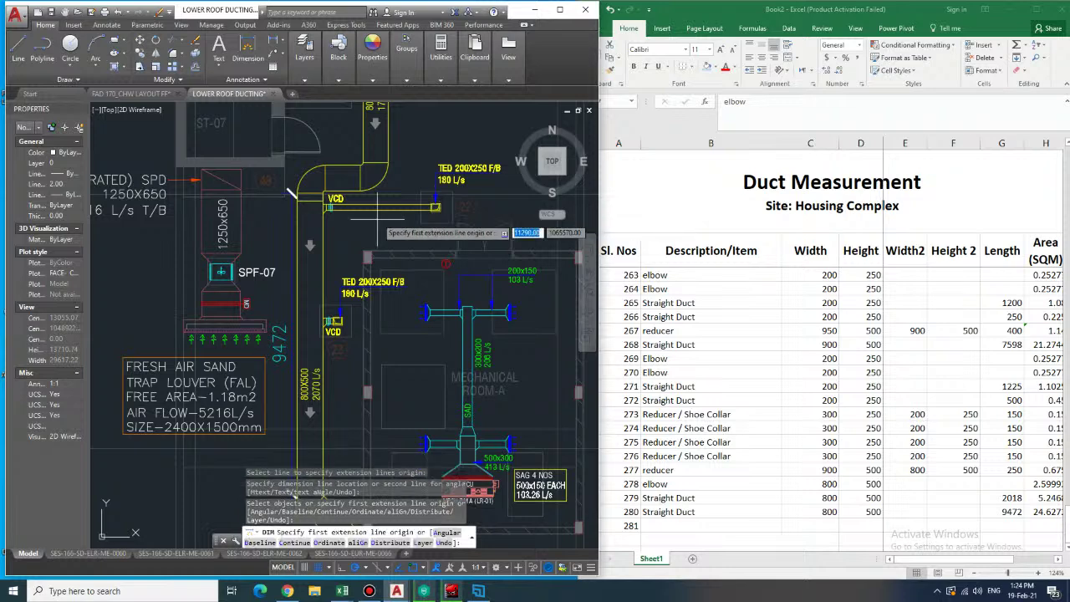
click(759, 526)
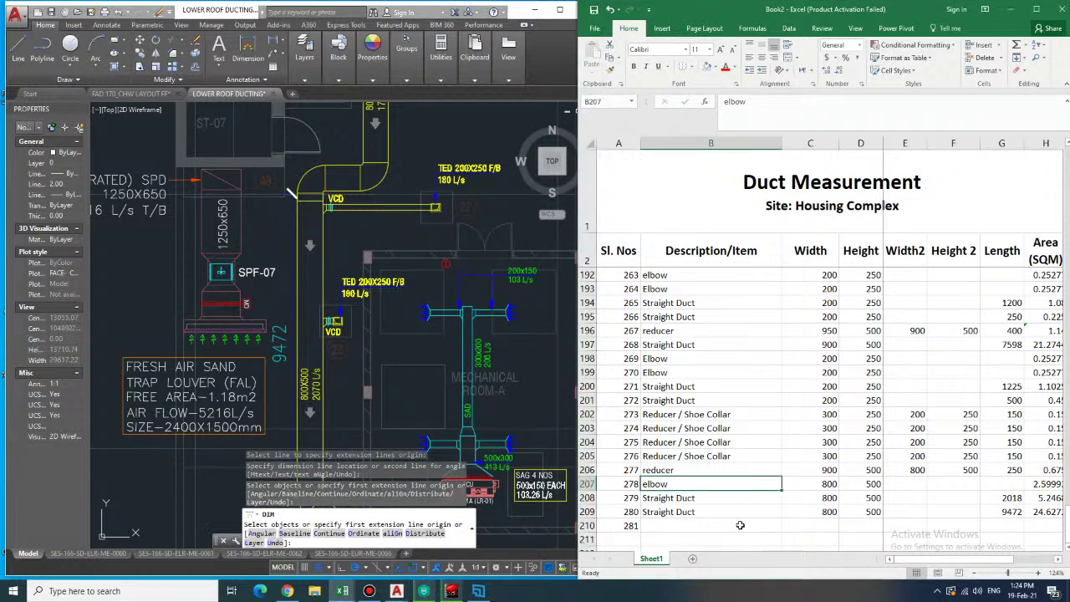
click(709, 526)
text(elbow)
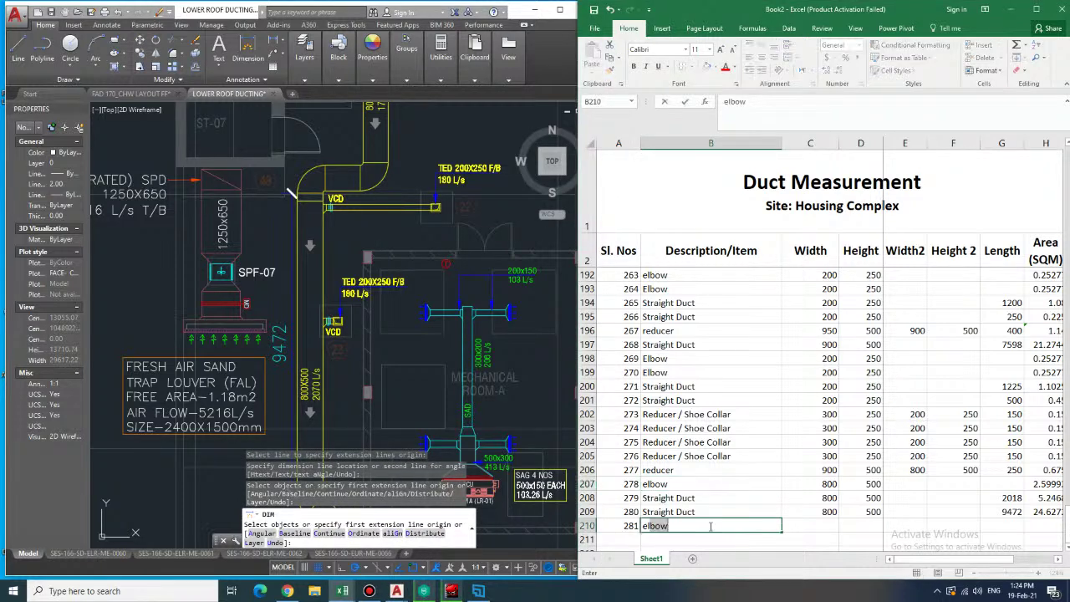
key(Tab)
text(200)
key(Tab)
text(250)
key(Tab)
- Add item 282 as another elbow with Width 200 and Height 250
key(Return)
key(Home)
text(28)
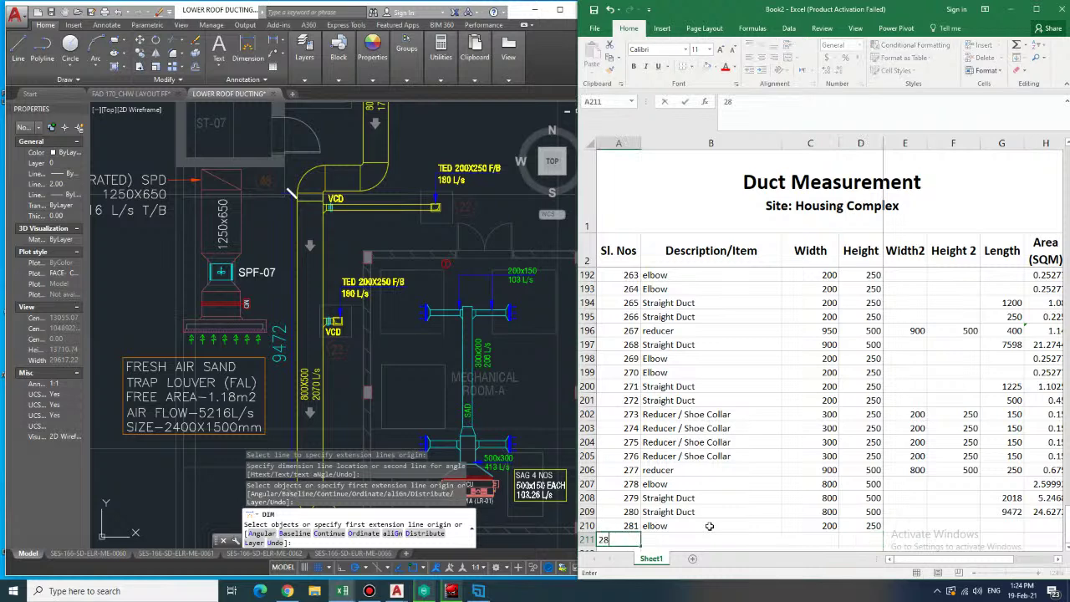
text(2)
key(Tab)
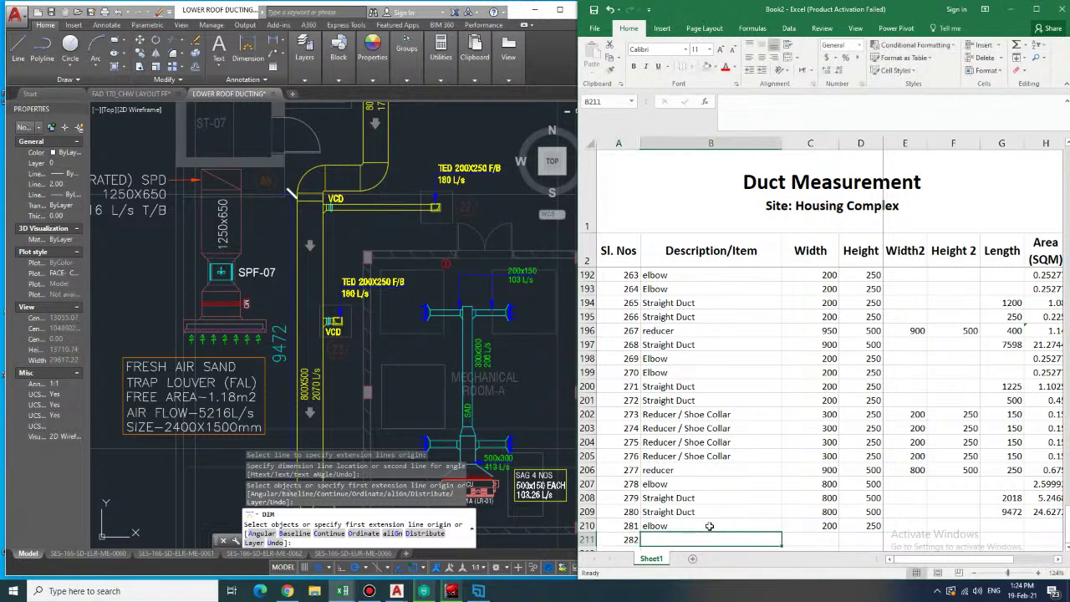
text(elbow)
key(Tab)
text(200)
key(Tab)
text(250)
key(Tab)
key(Tab)
- Copy the elbow area formula from item 278 into the Area cells of items 281 and 282
key(Up)
key(Up)
key(Right)
key(Right)
key(Up)
key(Up)
key(Up)
key(Down)
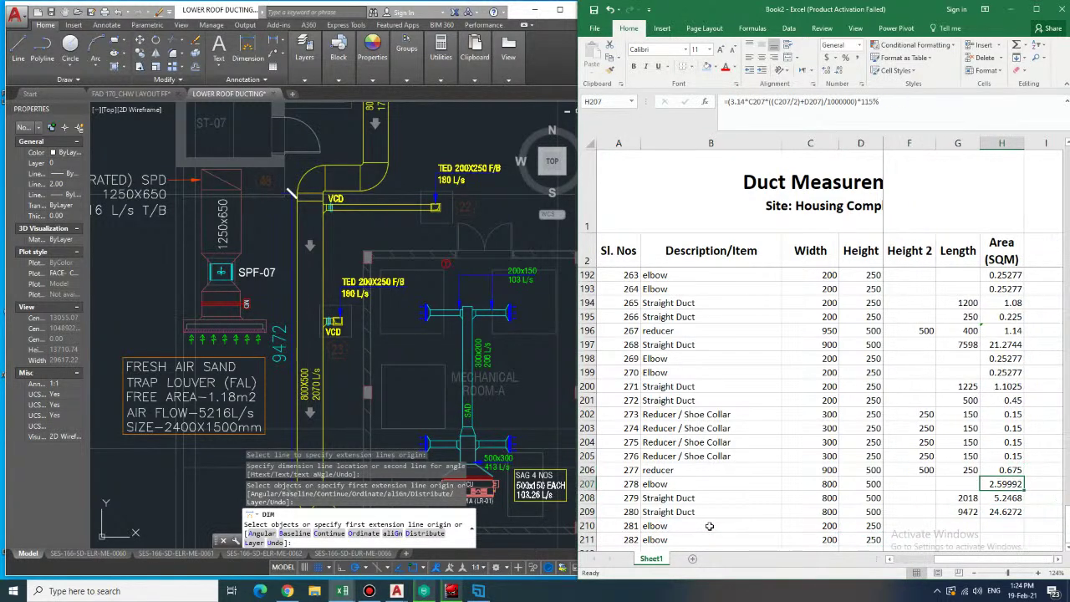
key(ctrl+c)
key(Down)
key(Down)
key(Down)
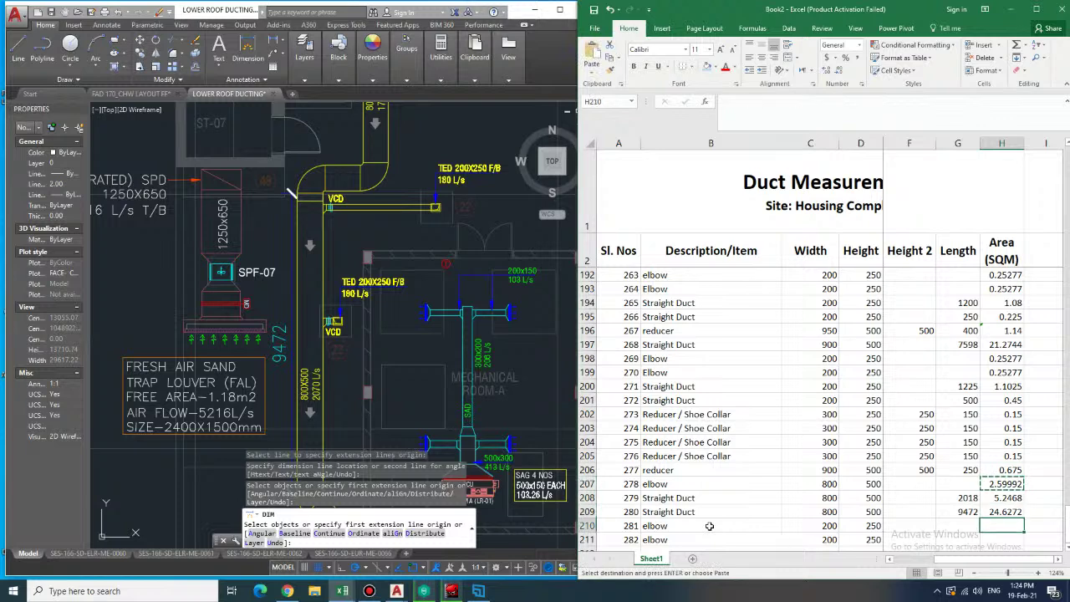
key(ctrl+v)
- Start the next row of the sheet with serial number 283
key(Down)
key(Down)
key(Home)
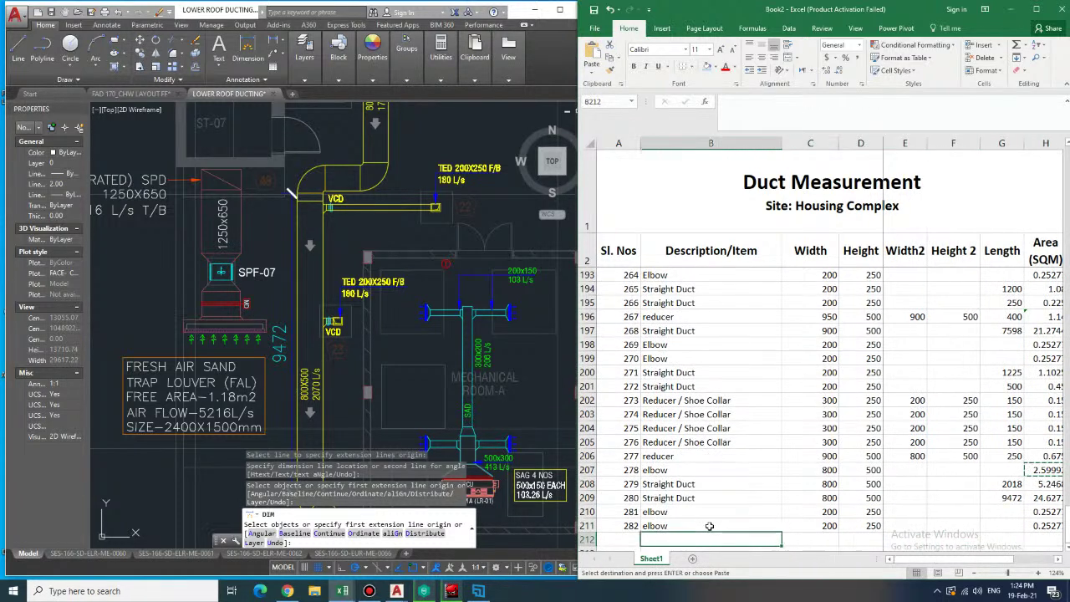
text(283)
key(Tab)
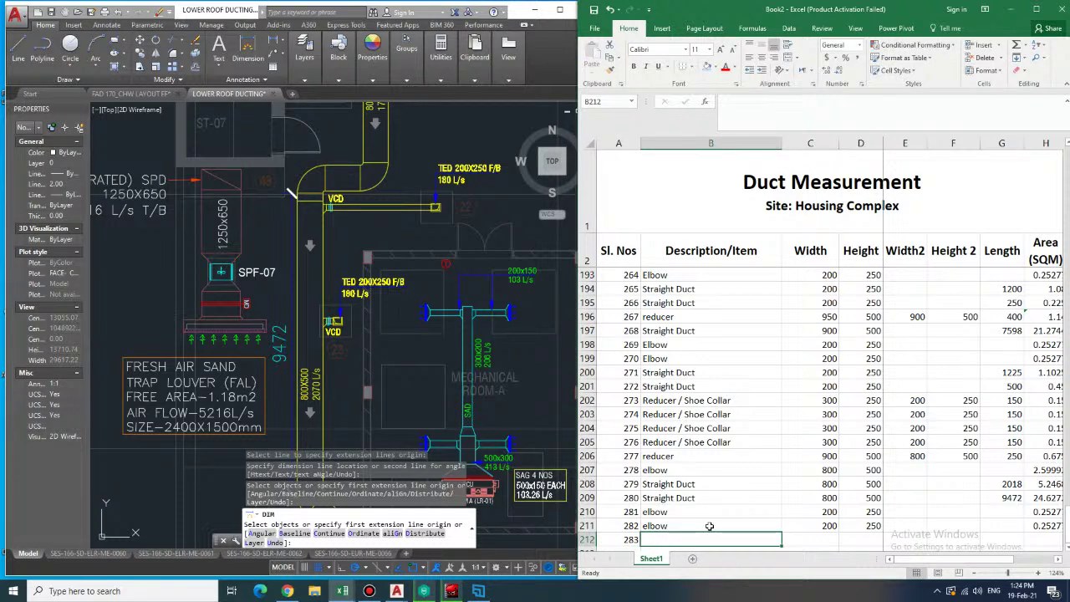
- In the AutoCAD drawing, dimension the length of the short reducer below the upper elbow, placing the dimension beside the duct
middle_drag(313, 232, 321, 343)
scroll(320, 343, up, 2)
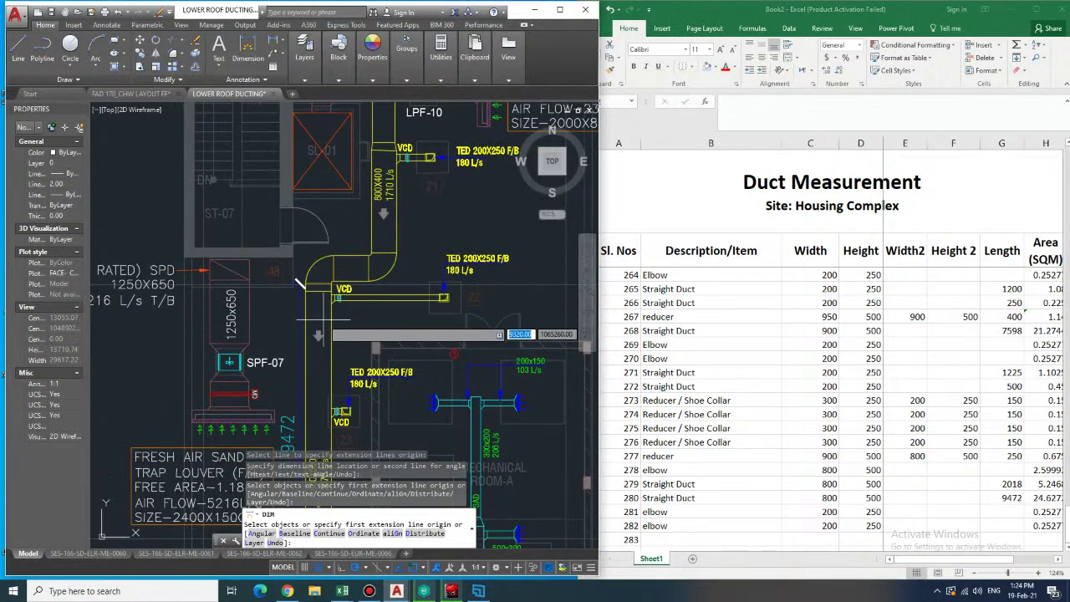
scroll(309, 306, up, 4)
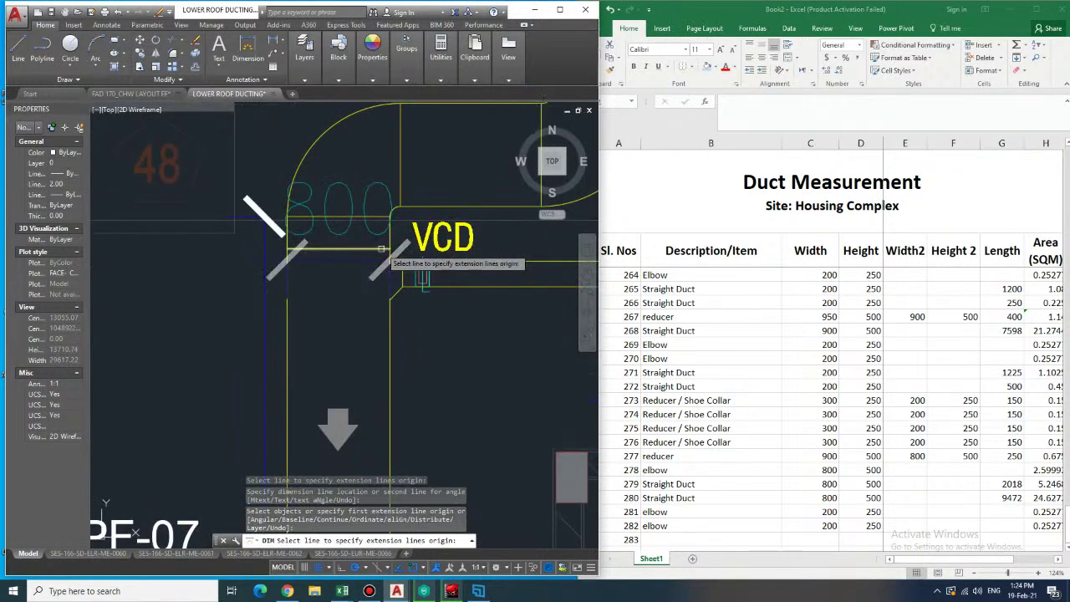
click(409, 268)
click(390, 217)
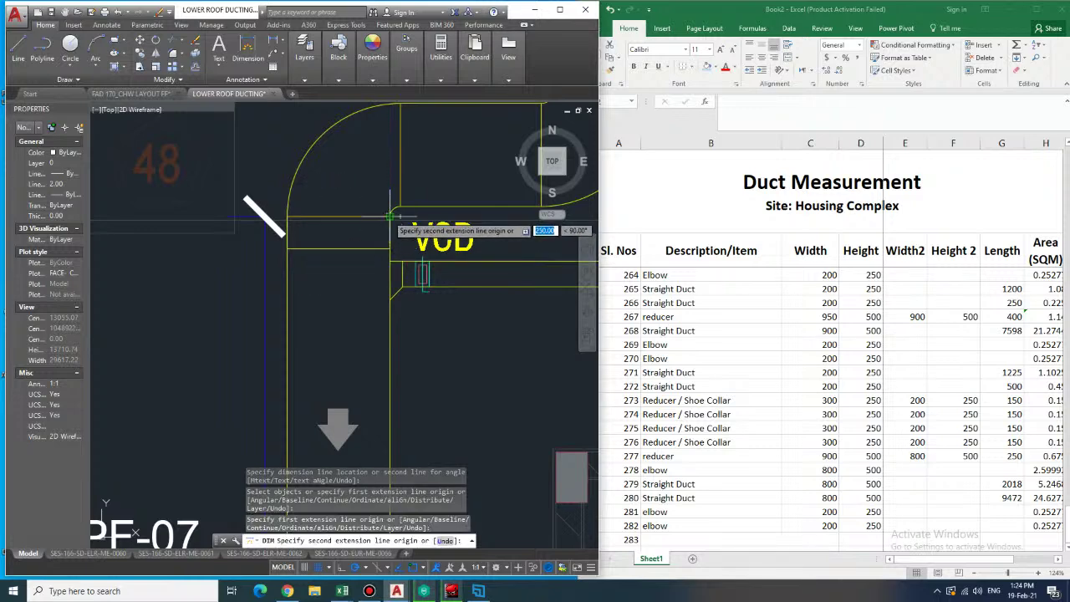
click(181, 238)
- In the Excel sheet, describe item 283 as reduce with Width 800, Height 500, Width2 800, Height 2 400 and Length 250
drag(603, 430, 577, 431)
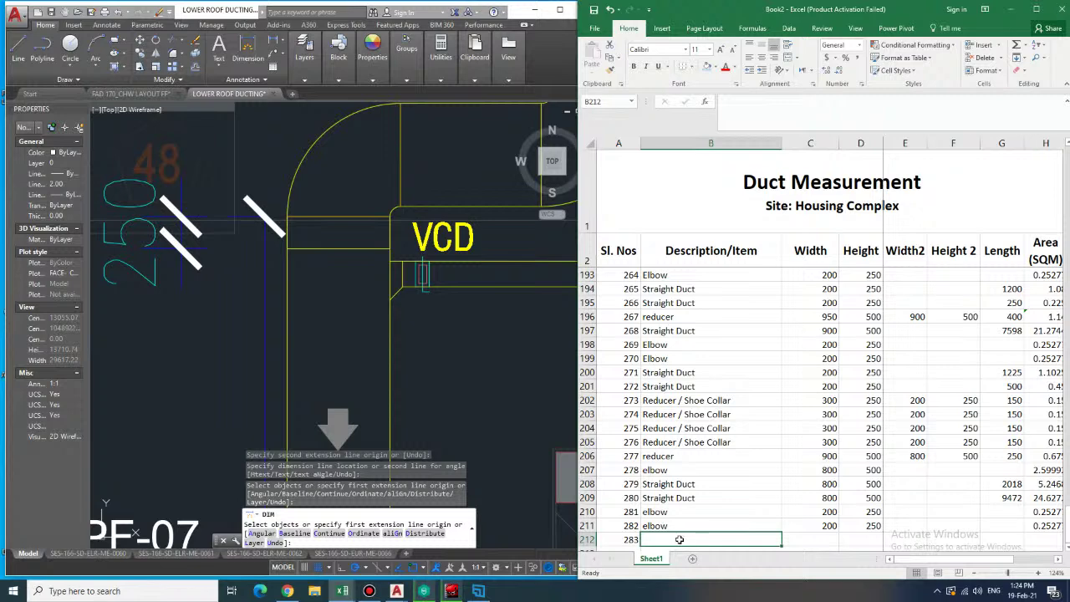
text(reduce)
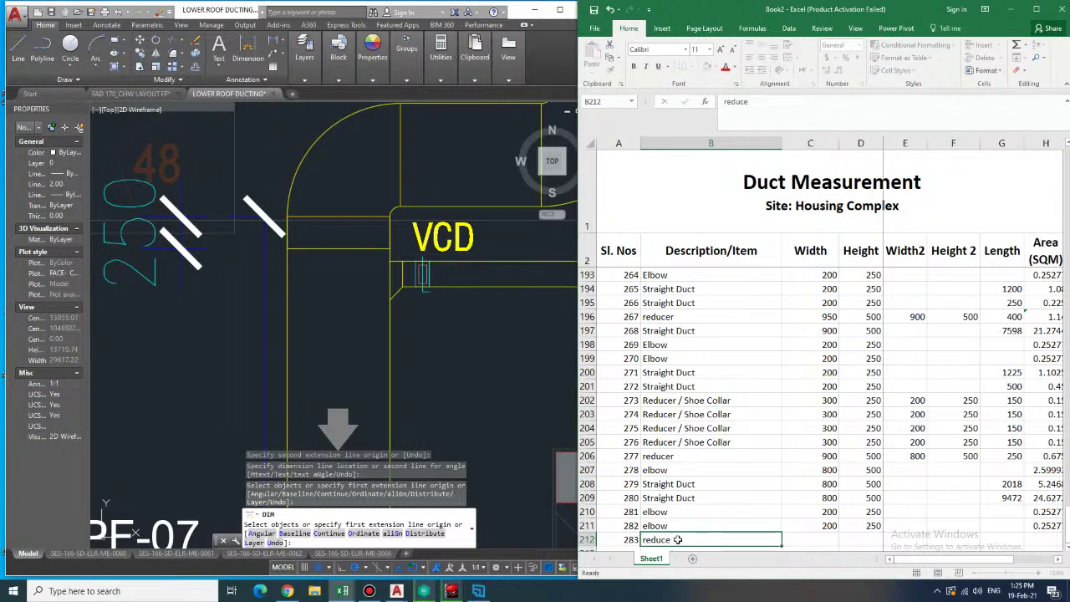
key(Tab)
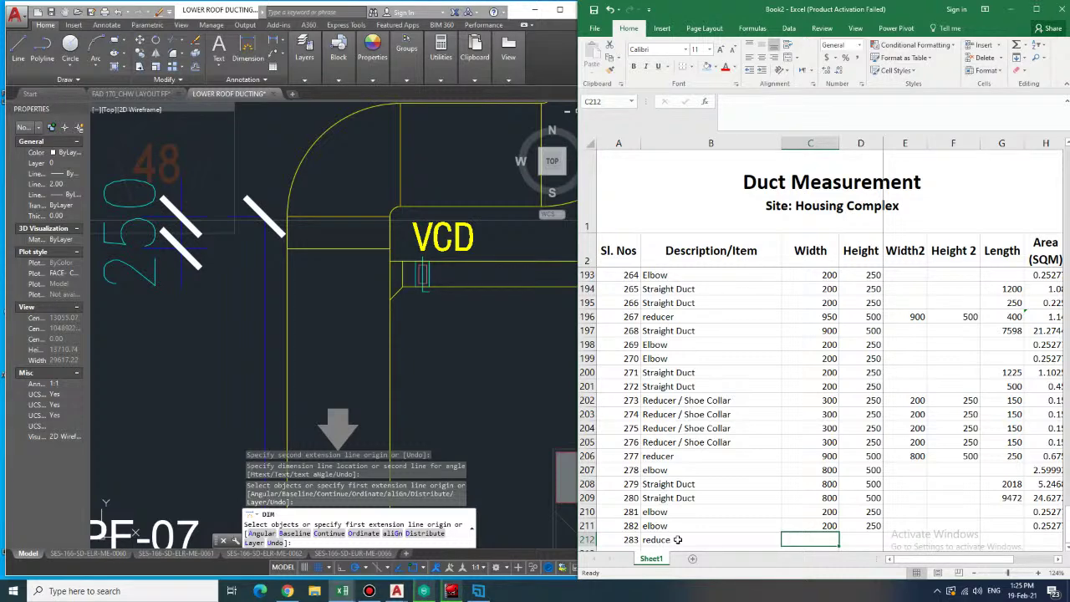
text(800)
key(Tab)
text(500)
key(Tab)
text(800)
key(Tab)
text(400)
key(Tab)
text(250)
- Copy the reducer area formula from item 277 into the Area cell of item 283
key(Tab)
key(Up)
key(Up)
key(Up)
key(Up)
key(Up)
key(Up)
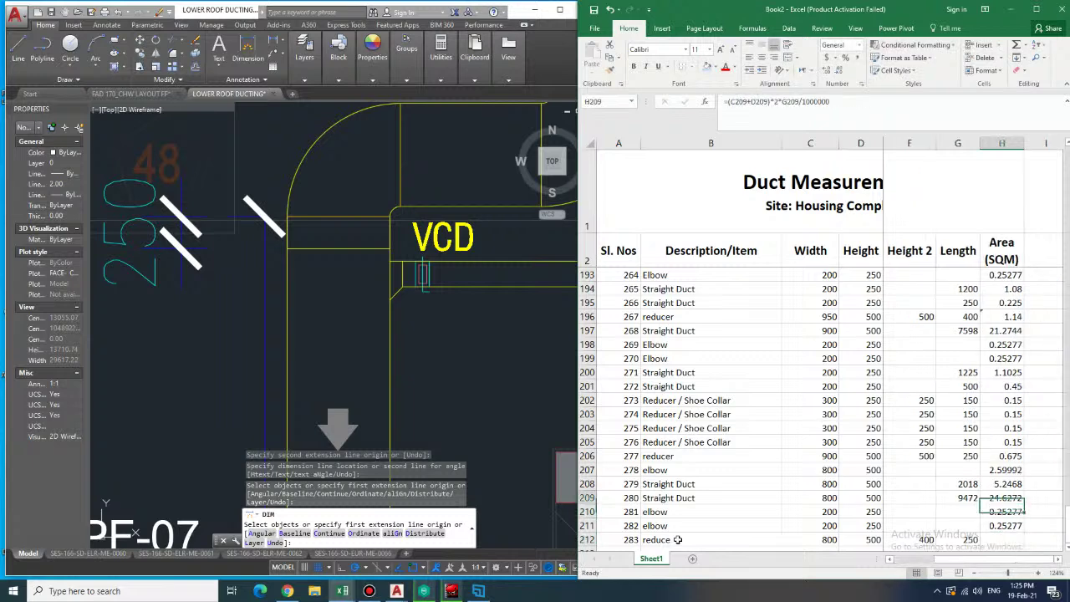
key(ctrl+c)
key(Down)
key(Down)
key(Down)
key(Down)
key(Down)
key(Down)
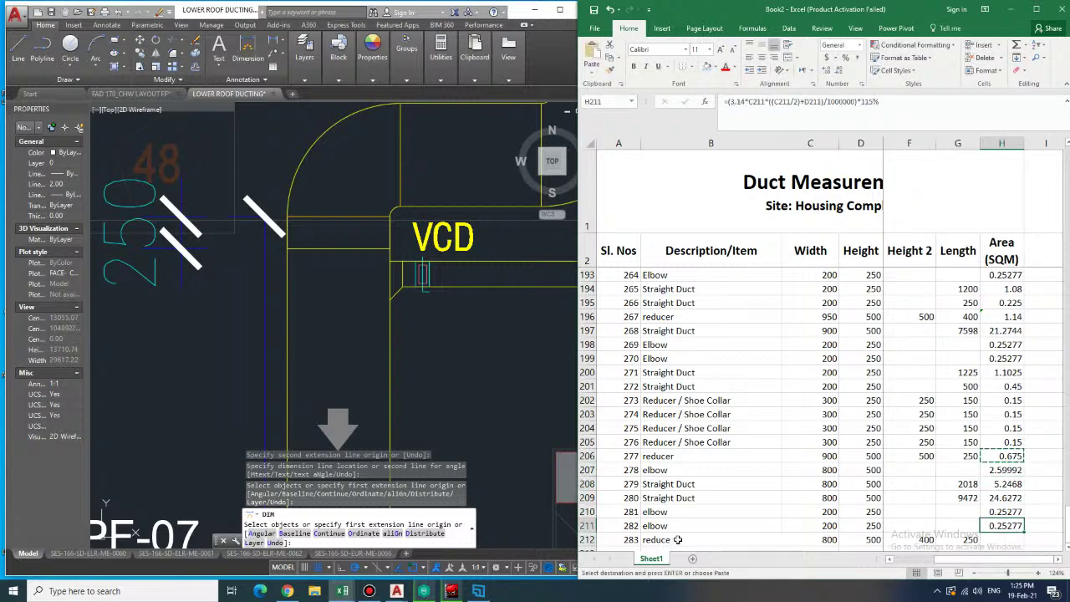
key(ctrl+v)
- Start the next row of the sheet with serial number 284
key(Down)
key(Left)
key(Left)
key(Left)
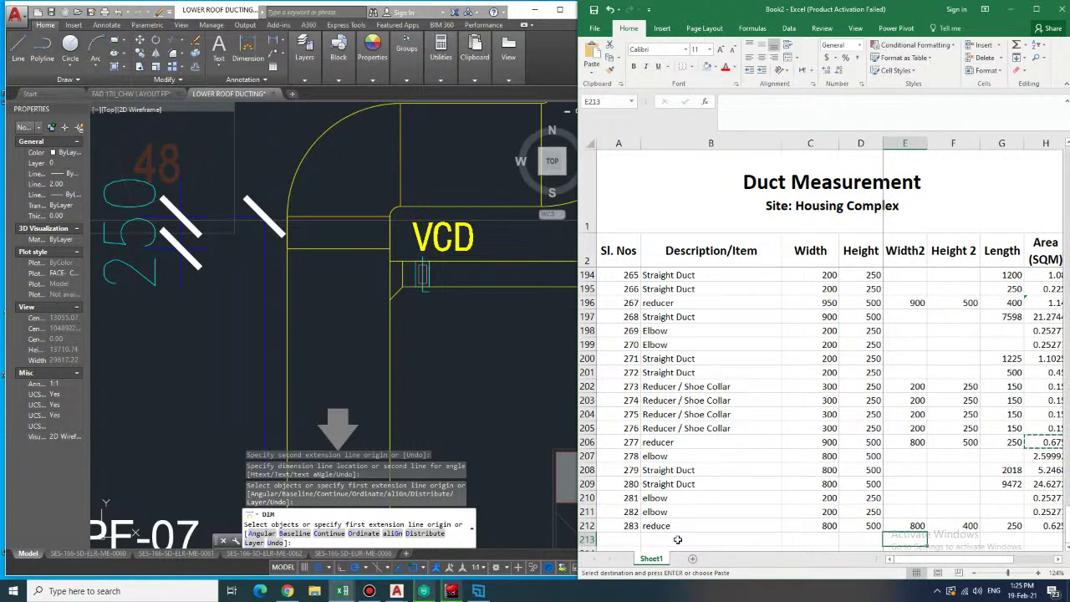
key(Left)
key(Left)
key(Left)
key(Left)
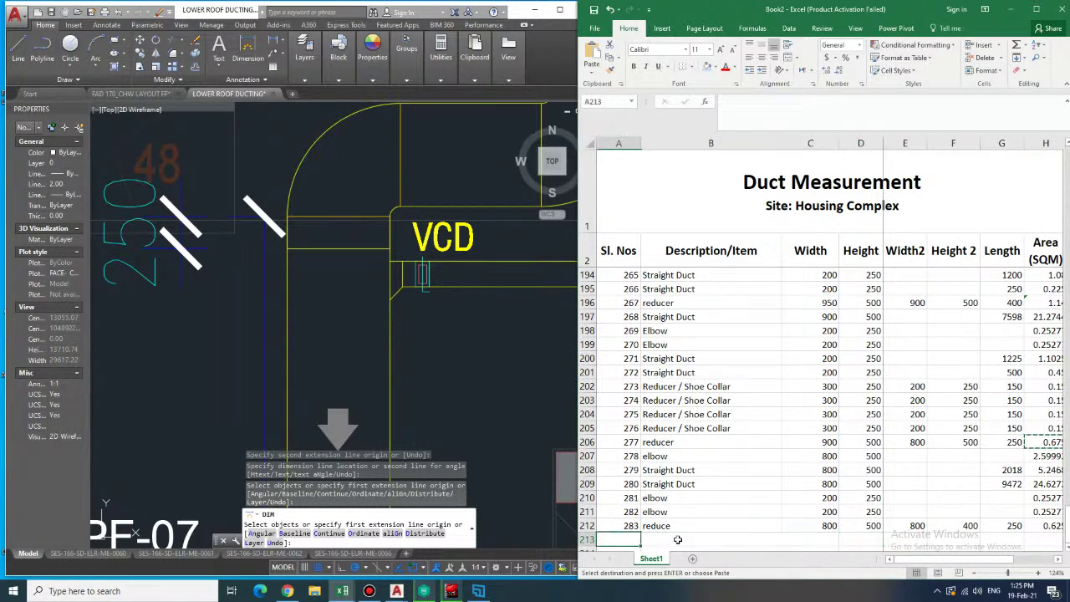
text(284)
- Describe item 284 as elbow with Width 800 and Height 400
click(677, 539)
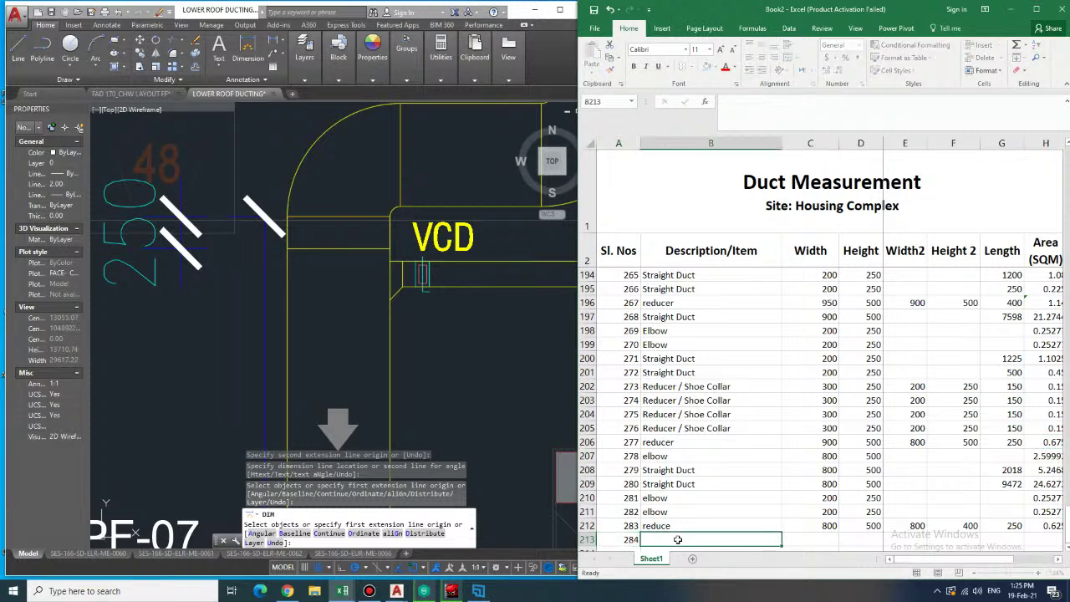
text(elbow)
key(Tab)
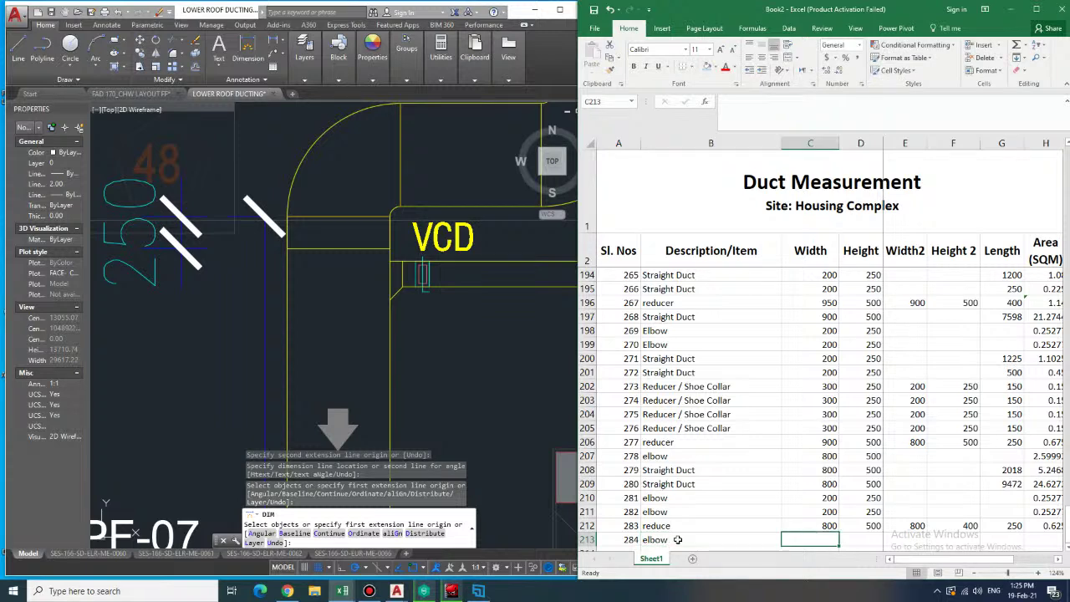
text(800)
key(Tab)
text(400)
- Copy the elbow area formula from item 282 into the Area cell of item 284 and go to the next empty row
key(Tab)
key(Tab)
key(Right)
key(Right)
key(Up)
key(Up)
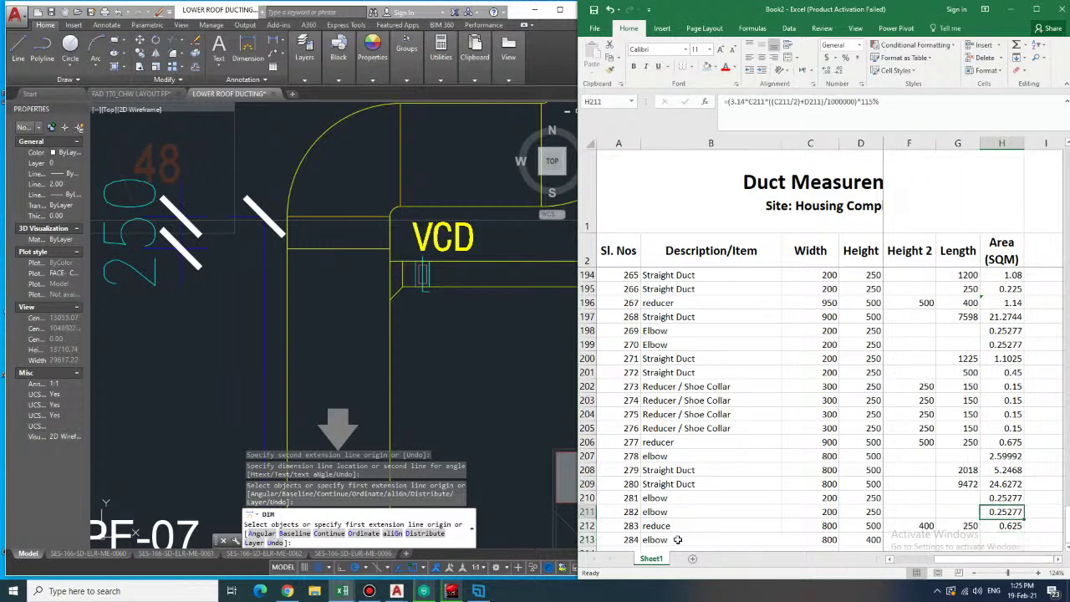
key(ctrl+c)
key(Down)
key(Down)
key(ctrl+v)
key(Down)
key(Home)
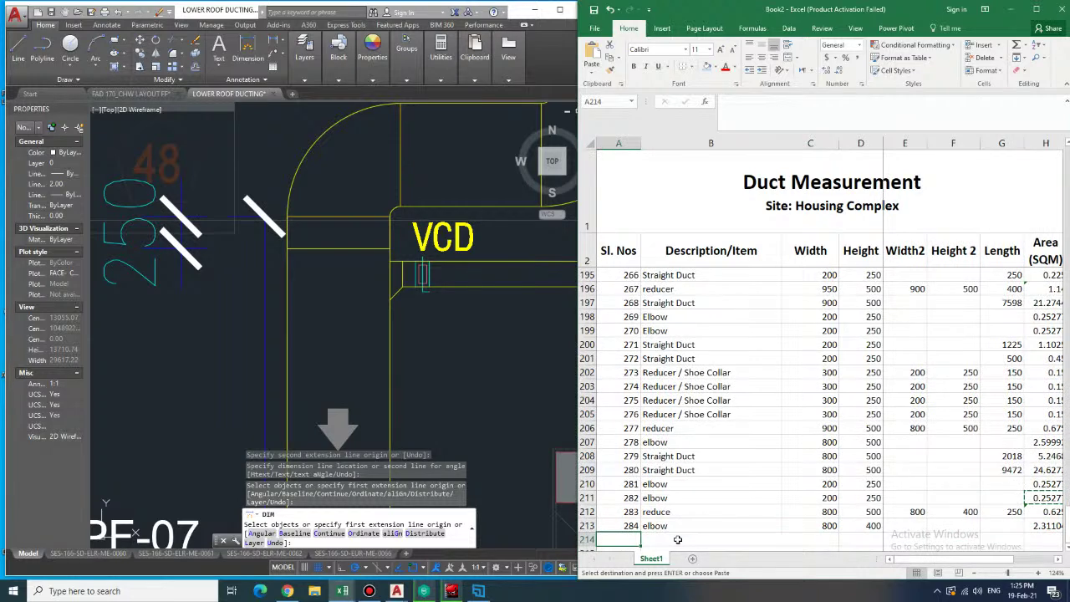
- Add item 285 to the sheet as elbow with Width 800 and Height 400
click(551, 399)
scroll(518, 326, up, 2)
middle_drag(518, 325, 404, 427)
scroll(405, 433, down, 2)
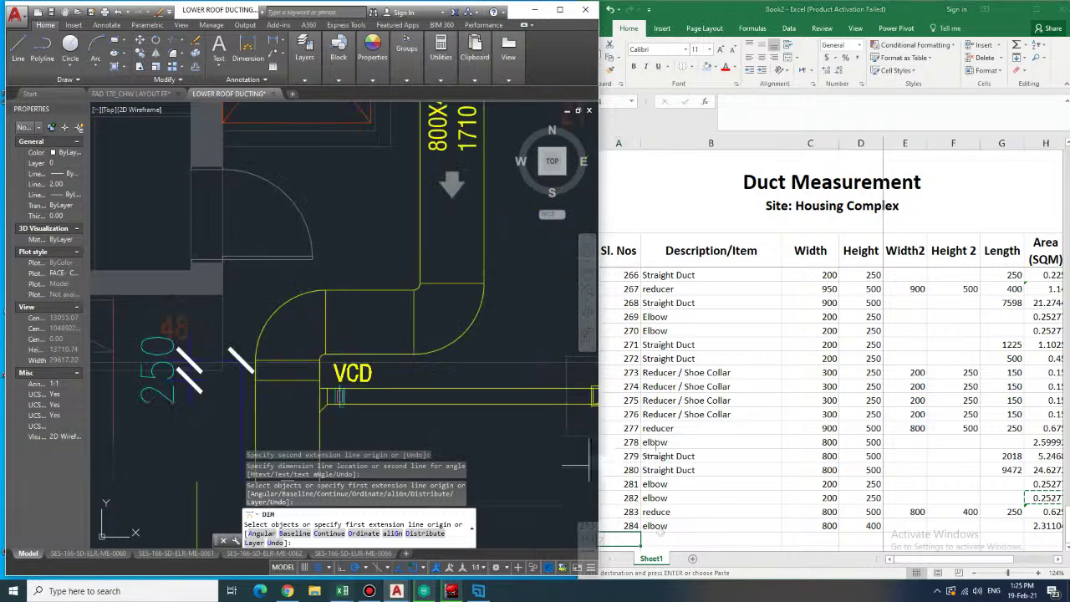
text(285)
key(Tab)
text(elbow)
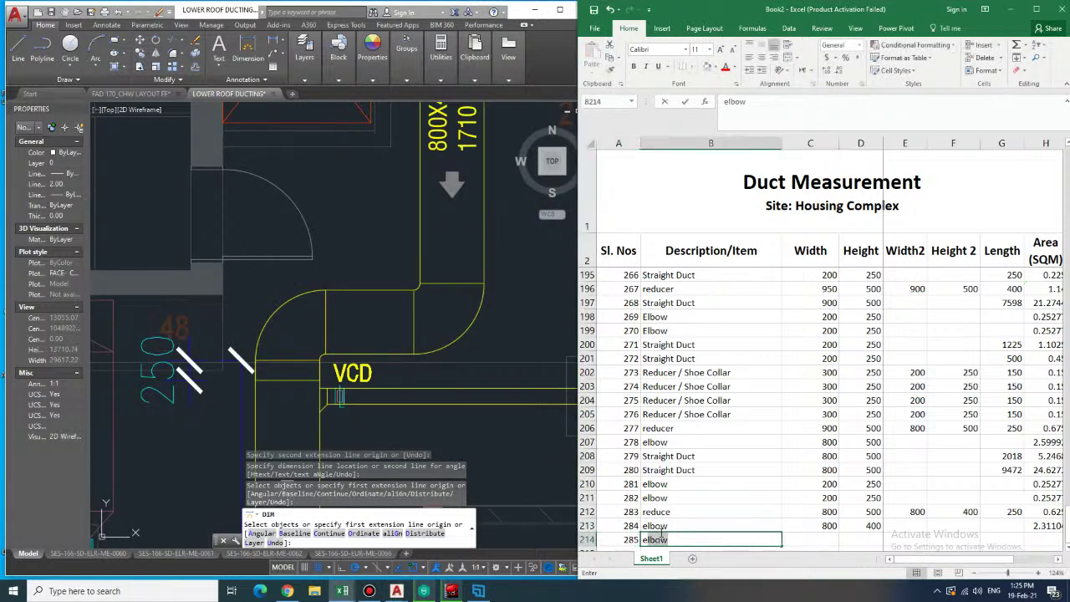
key(Tab)
text(800)
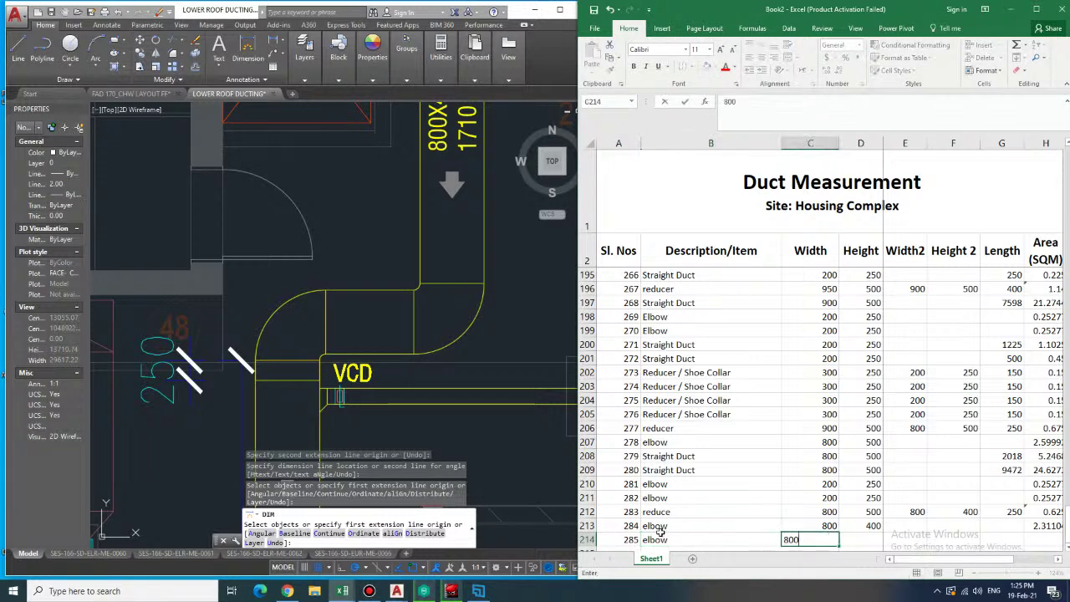
key(Tab)
text(400)
- Copy the elbow area formula from item 284 into the Area cell of item 285 and go to the next empty row
key(Right)
key(Right)
key(Right)
key(Right)
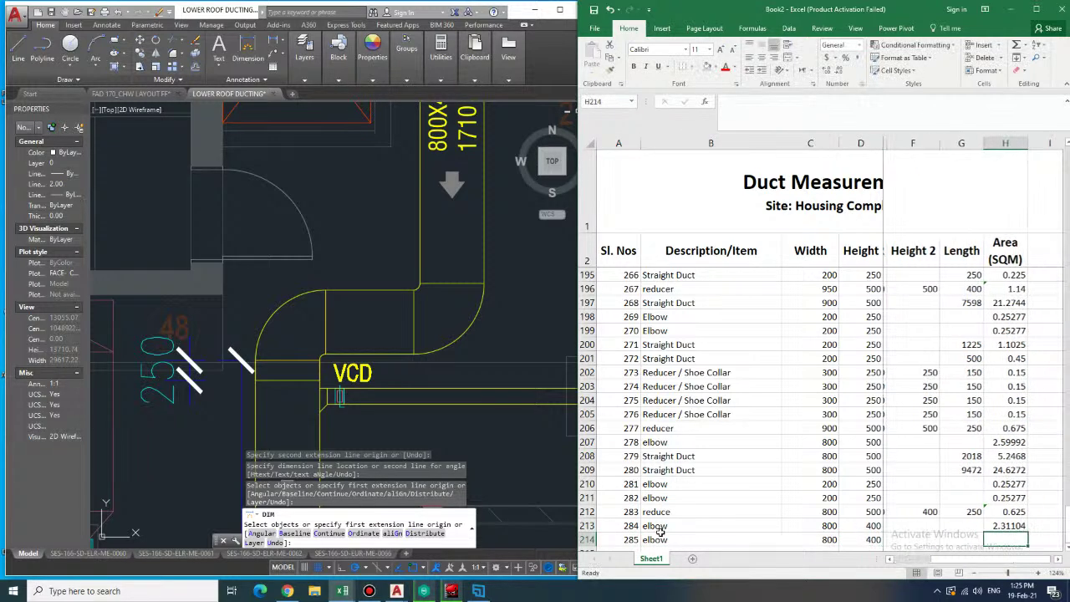
key(Up)
key(ctrl+c)
key(Down)
key(ctrl+v)
key(Down)
key(Left)
key(Left)
key(Home)
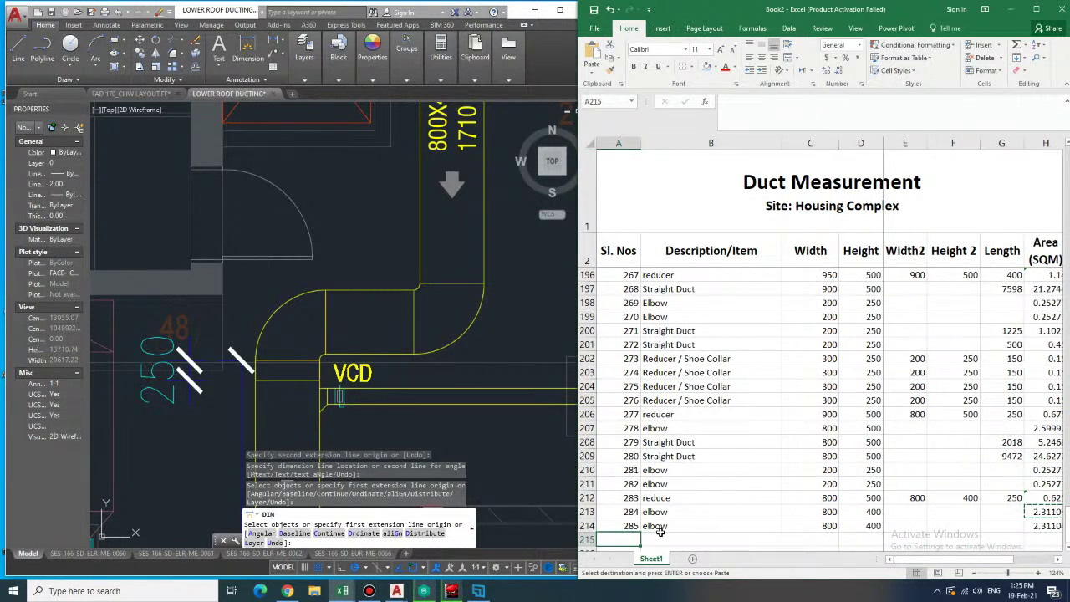
- Dimension the short straight duct between the two 800X400 elbows in the drawing
click(243, 46)
click(369, 289)
click(368, 284)
middle_drag(382, 284, 283, 184)
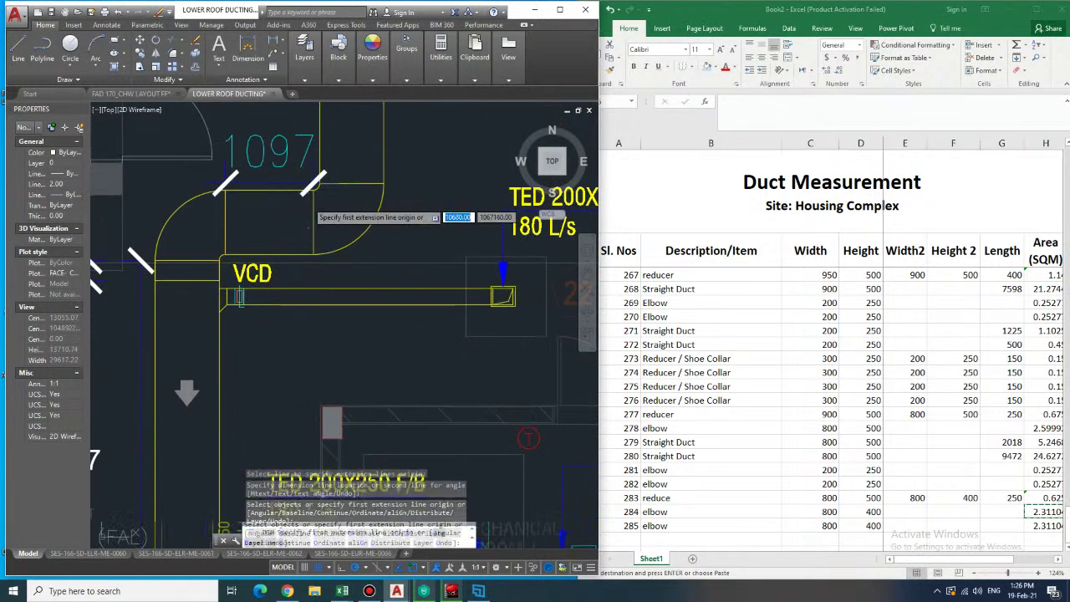
scroll(310, 203, down, 2)
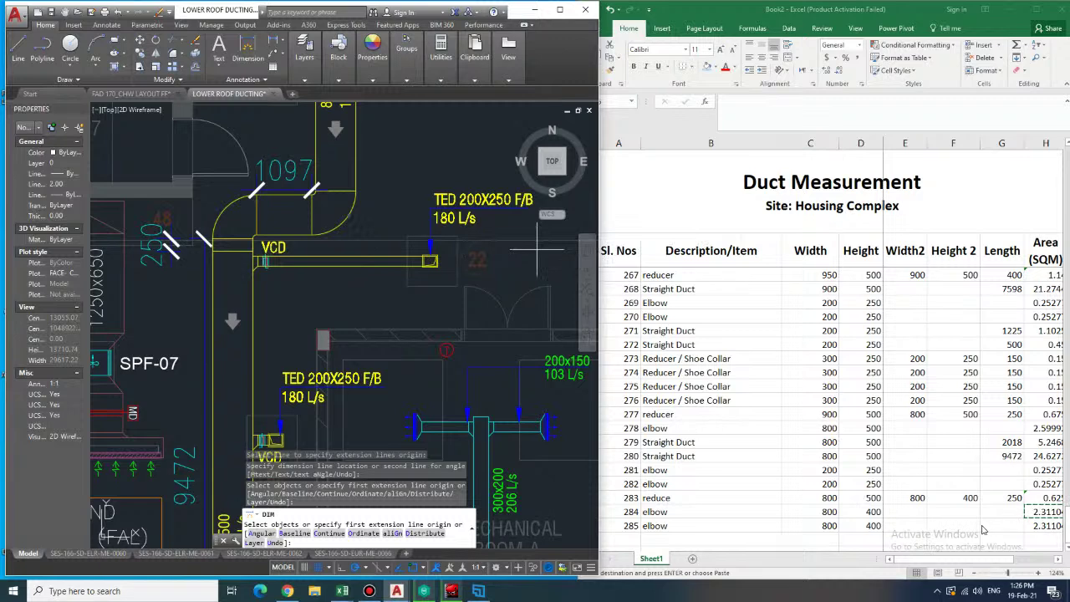
key(Escape)
- Dimension the length of the horizontal branch duct running from the VCD below the elbows to the TED 200X250 outlet 22
click(931, 537)
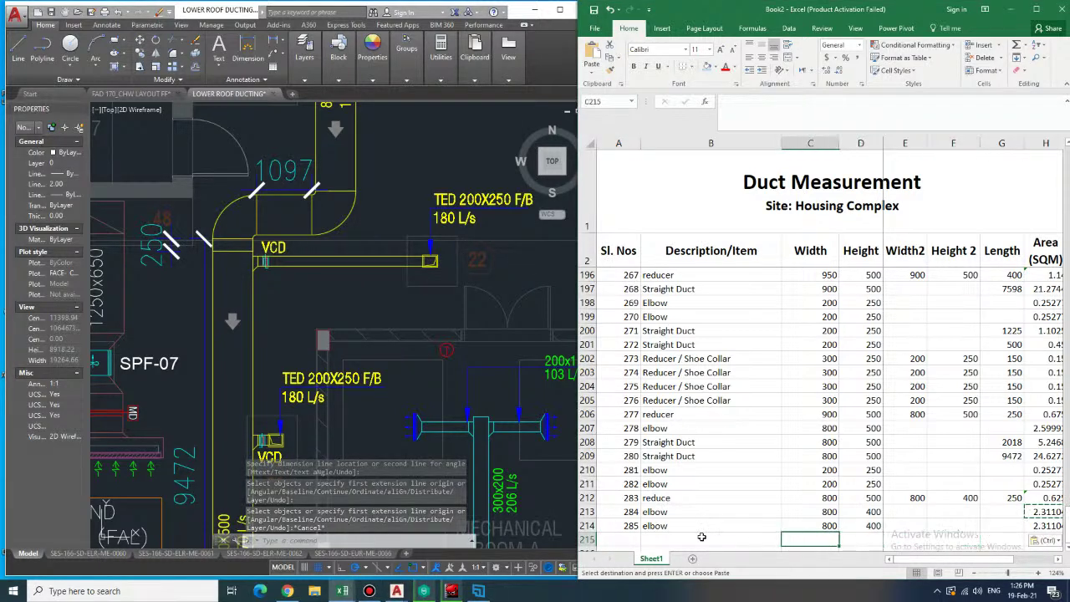
scroll(711, 540, down, 1)
click(669, 496)
key(Escape)
click(260, 284)
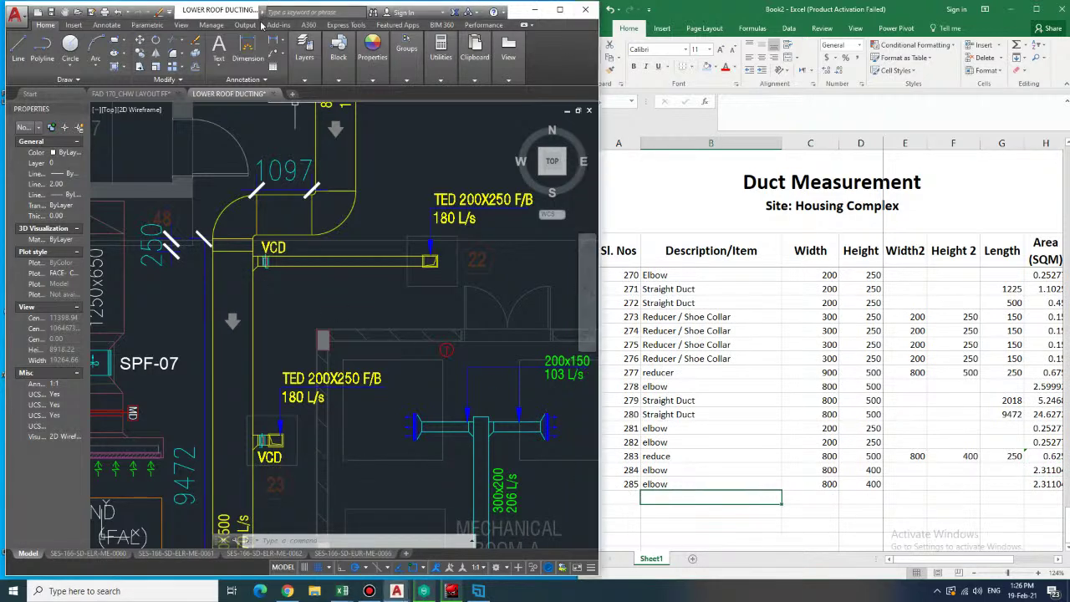
click(245, 46)
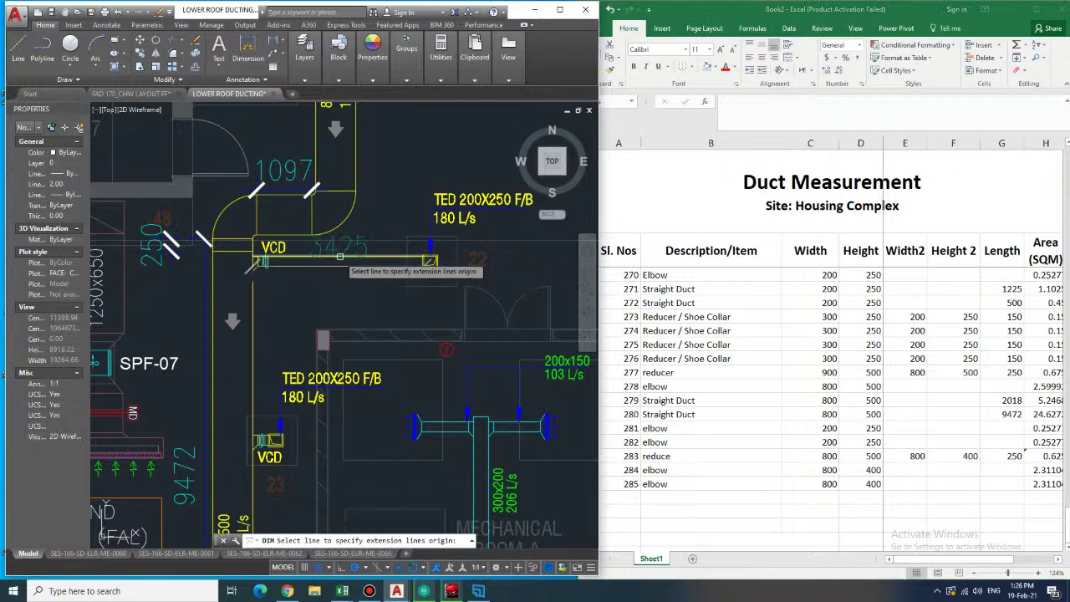
click(418, 259)
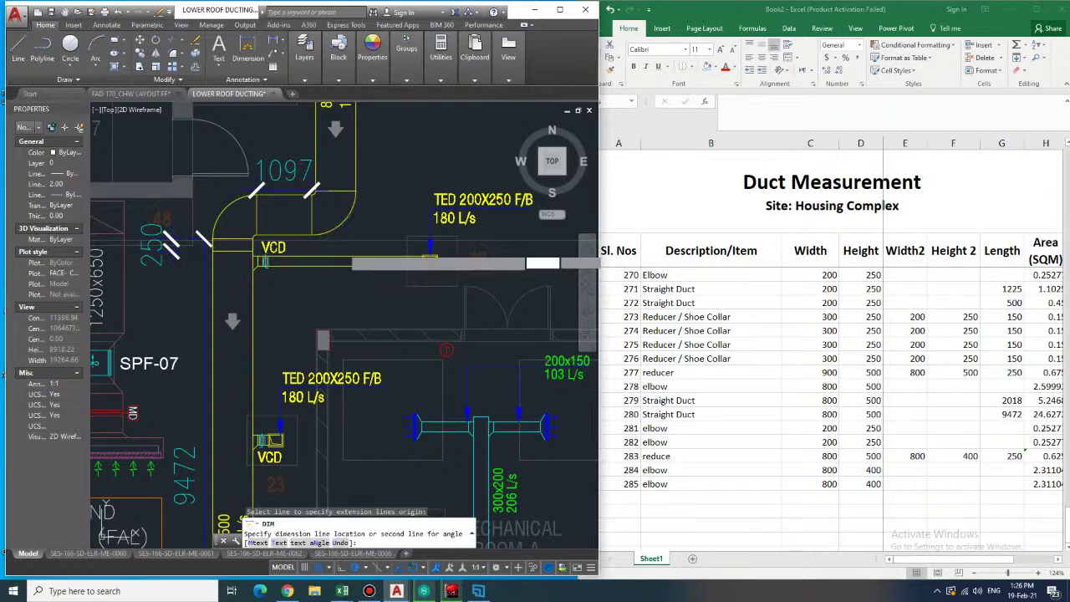
click(344, 248)
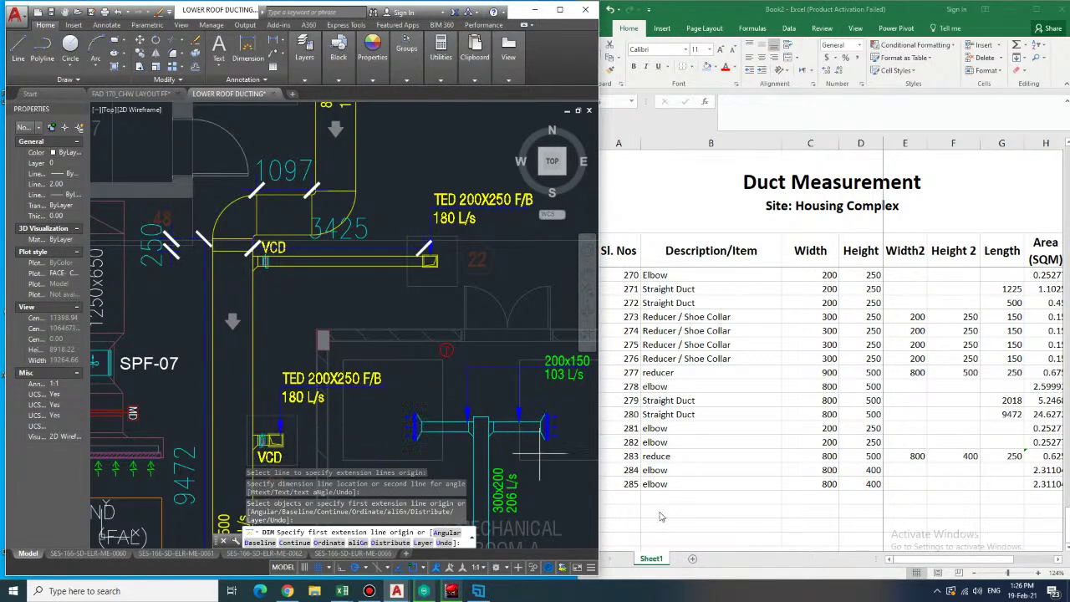
- Start the next row of the sheet with serial number 286 and description Straight Duct
click(700, 493)
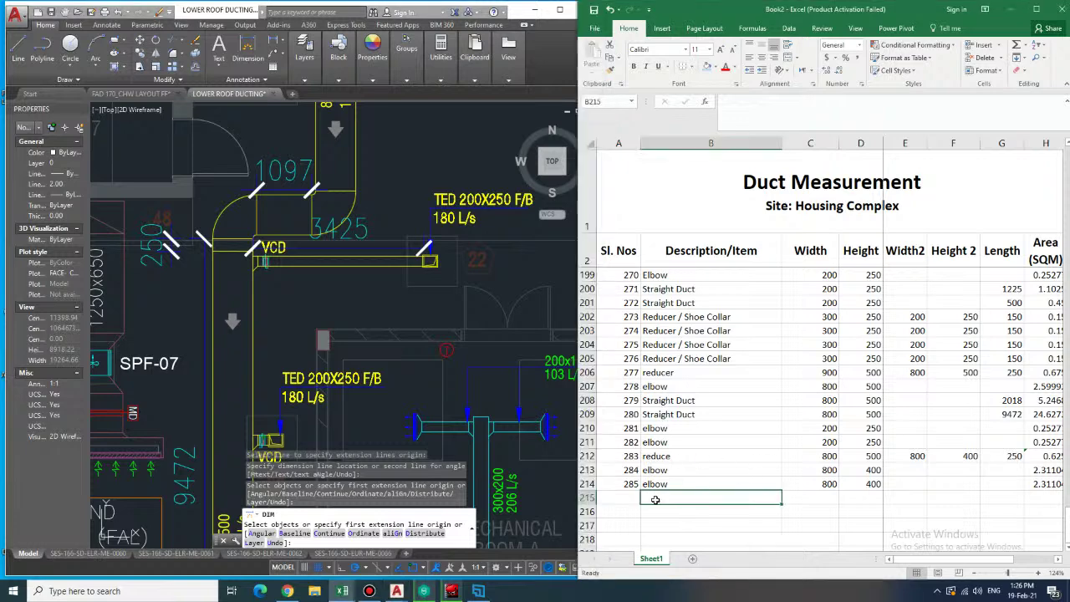
key(Left)
text(s)
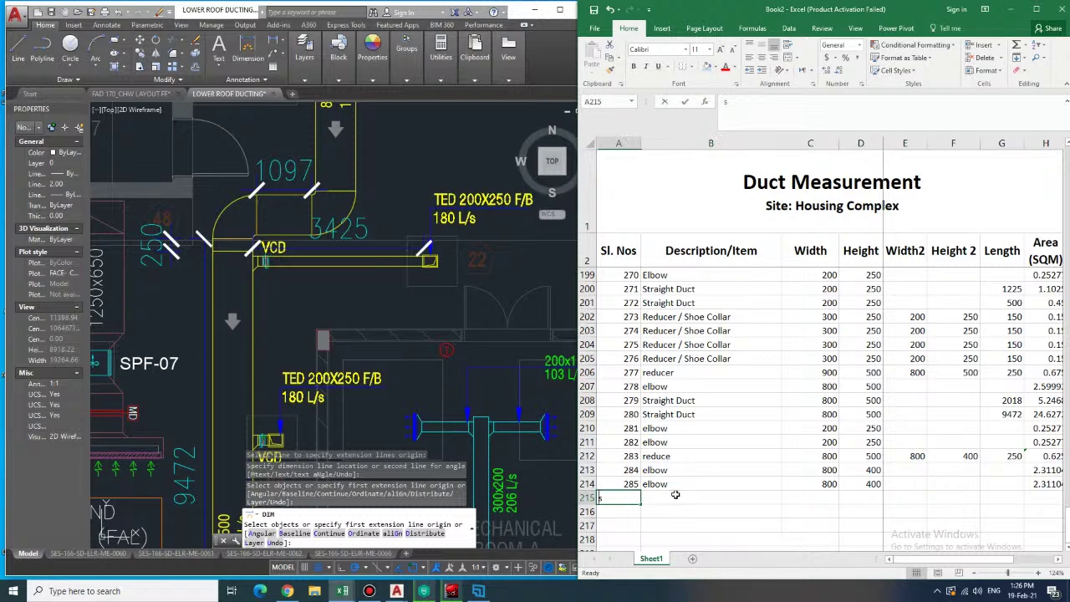
key(BackSpace)
text(286)
key(Tab)
text(Straight Duct)
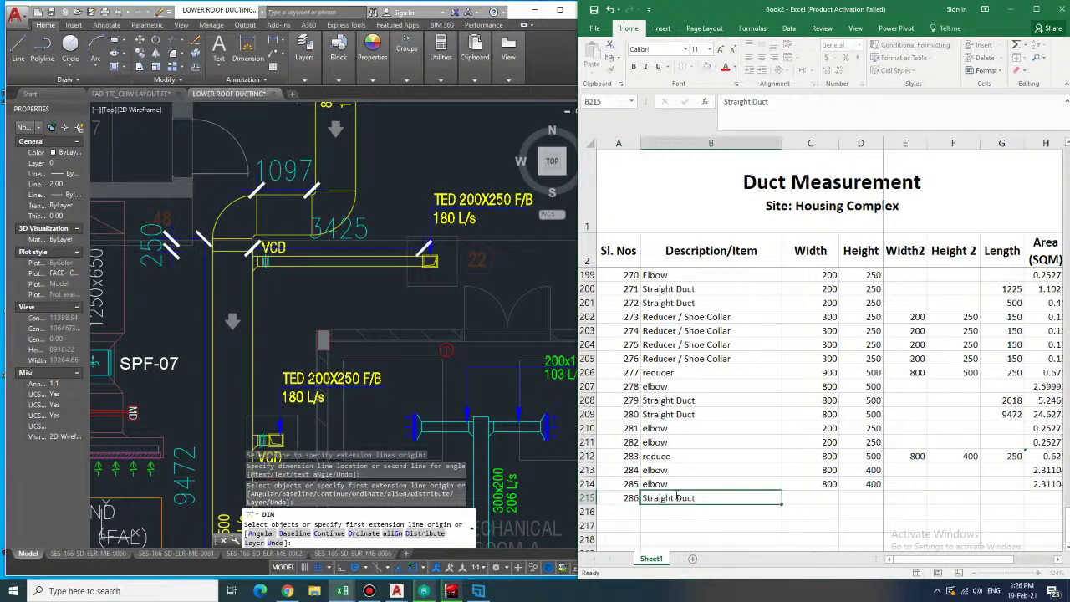
- Enter Width 200, Height 250 and Length 3425 for item 286
key(Tab)
text(200)
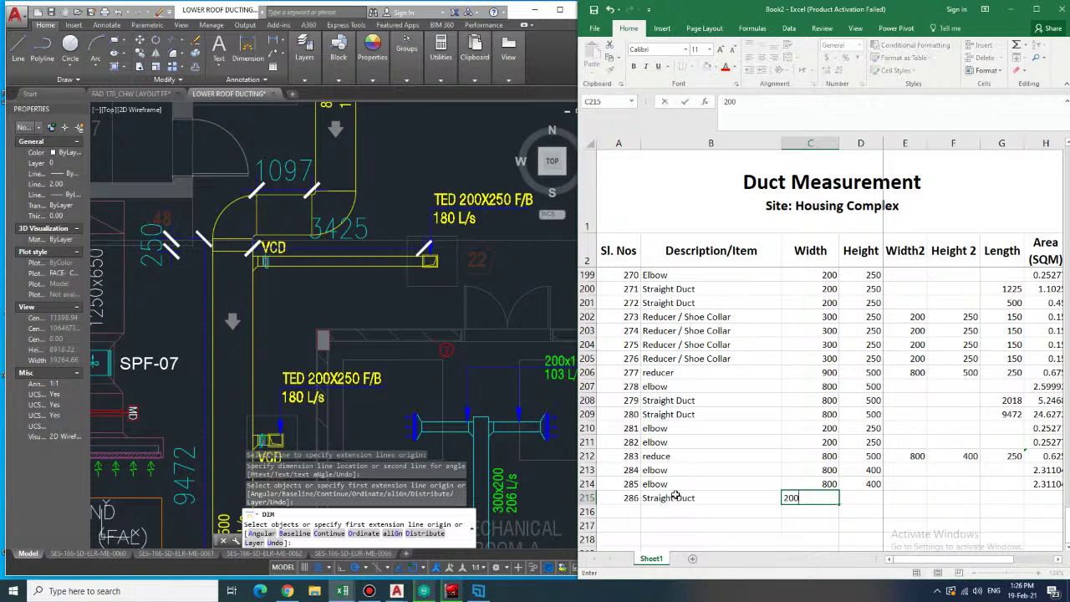
key(Tab)
text(250)
key(Tab)
key(Tab)
key(Tab)
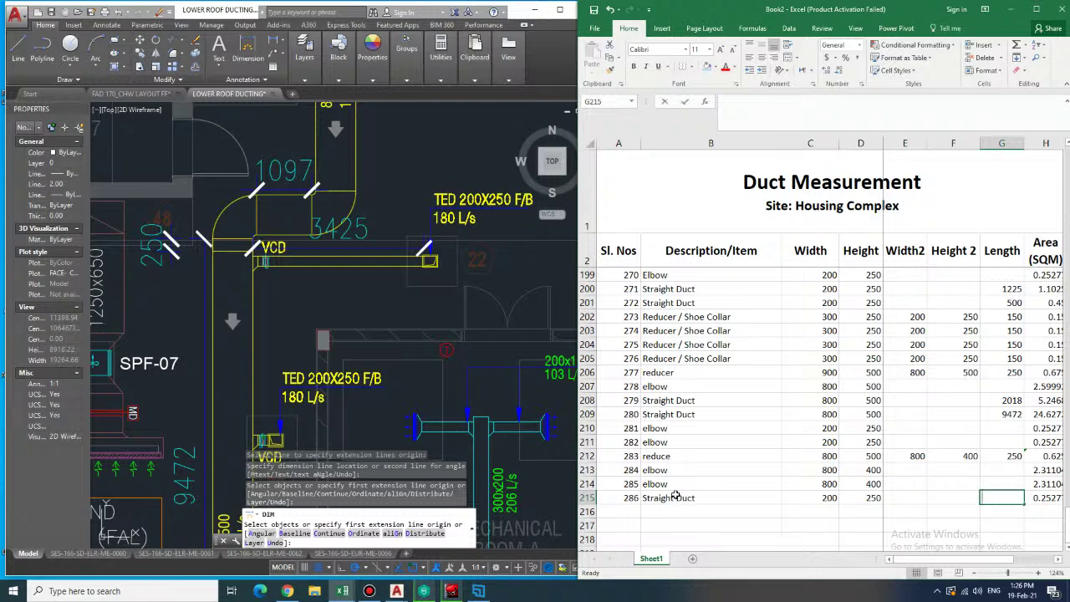
text(34)
key(Tab)
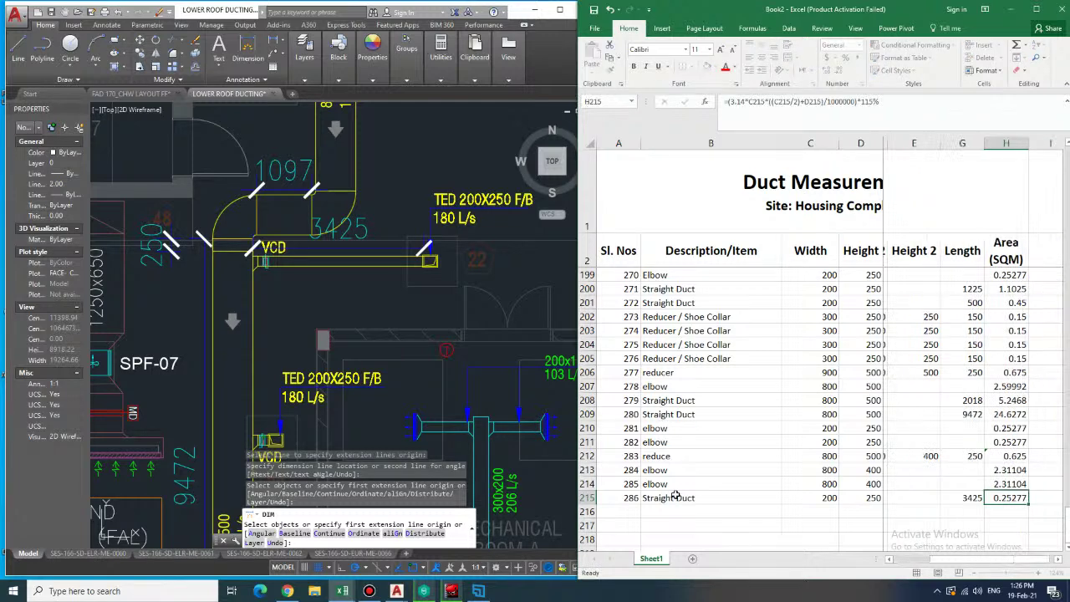
- Replace the Area formula of item 286 with the straight duct formula copied from item 280
key(Up)
key(Up)
key(Up)
key(Up)
key(Up)
key(Up)
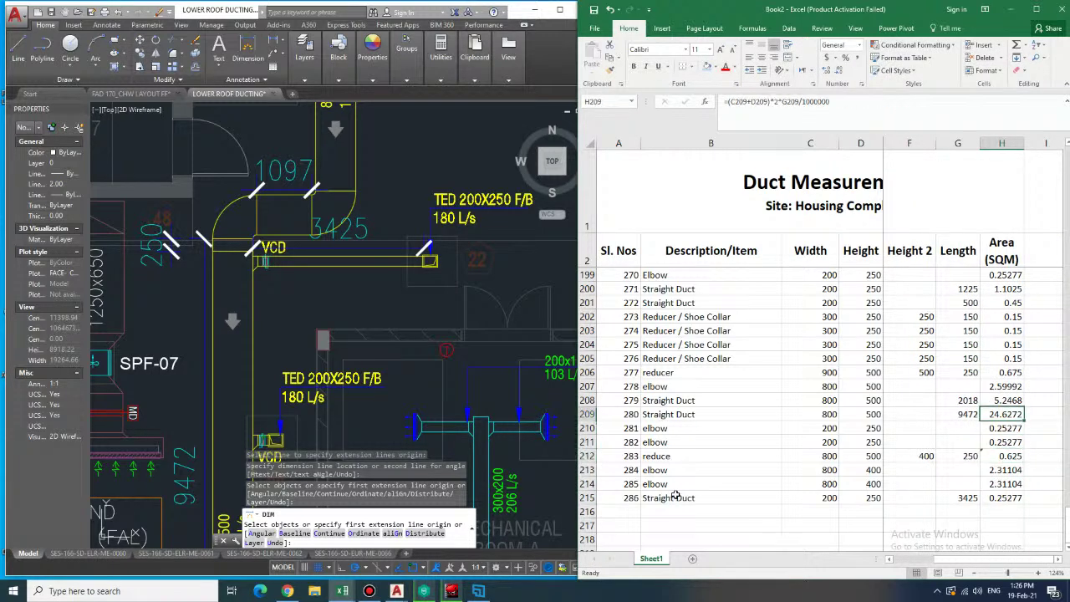
key(ctrl+c)
key(Down)
key(Down)
key(Down)
key(Down)
key(Down)
key(Down)
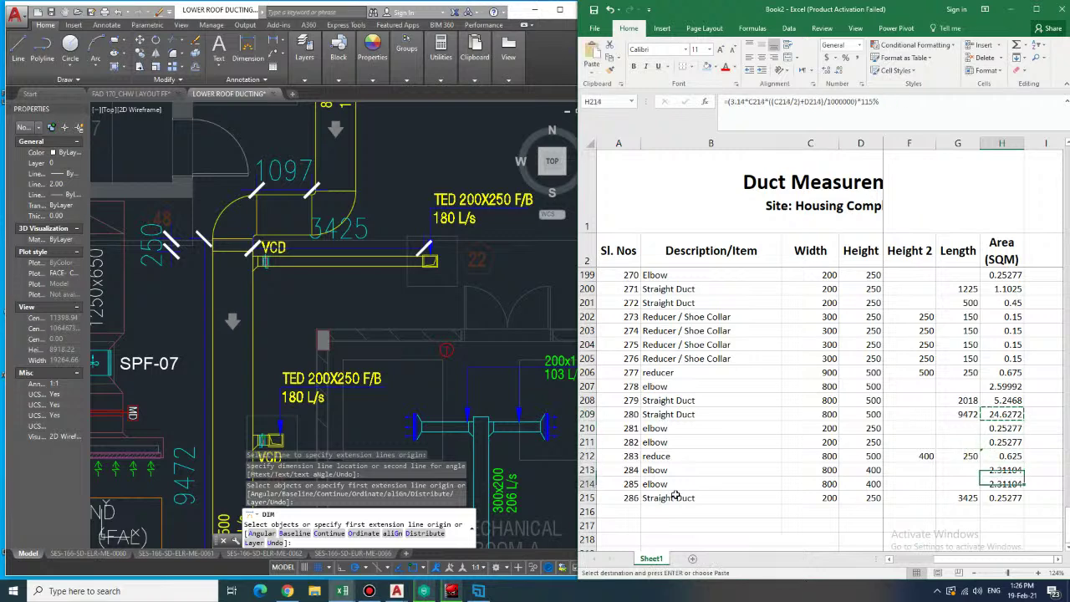
key(ctrl+v)
- Start the next row of the sheet with serial number 287 and description Straight Duct
key(Down)
key(Left)
key(Left)
key(Left)
key(Left)
key(Left)
key(Left)
key(Left)
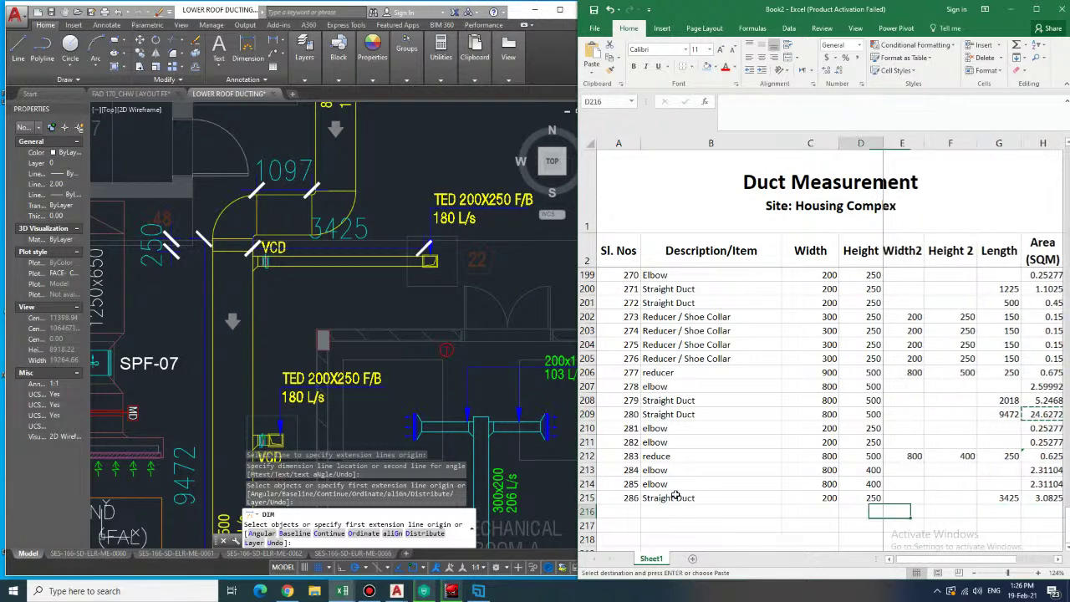
text(28)
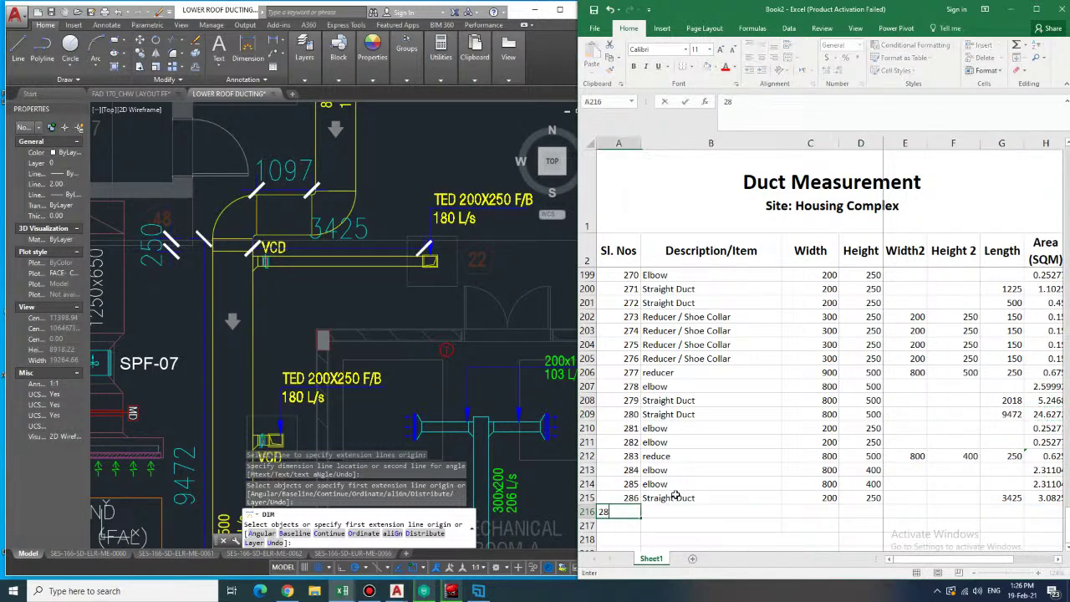
text(7)
key(Tab)
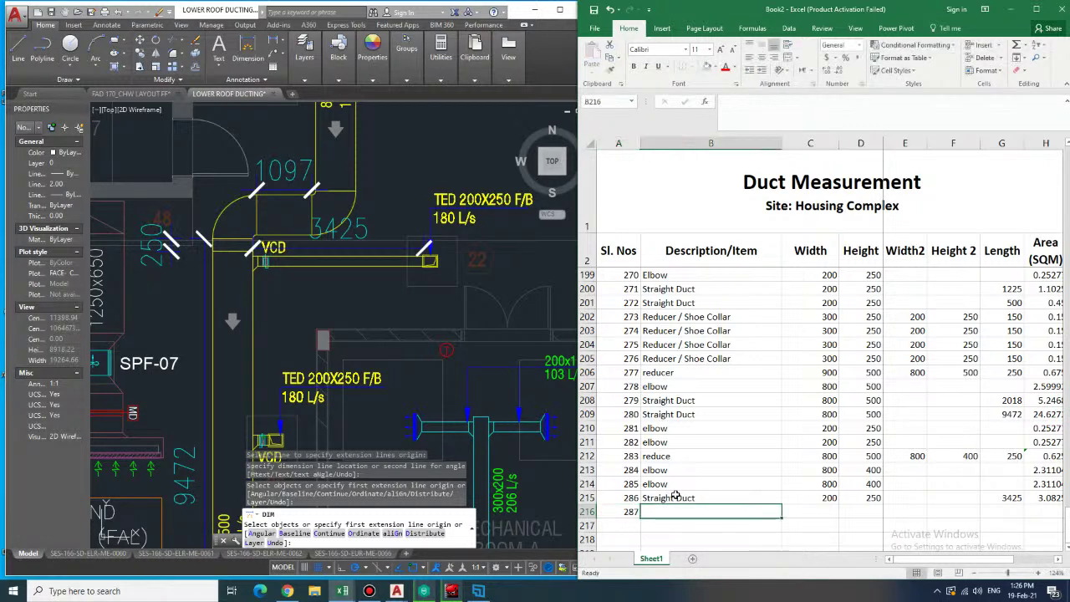
text(Straight Duct)
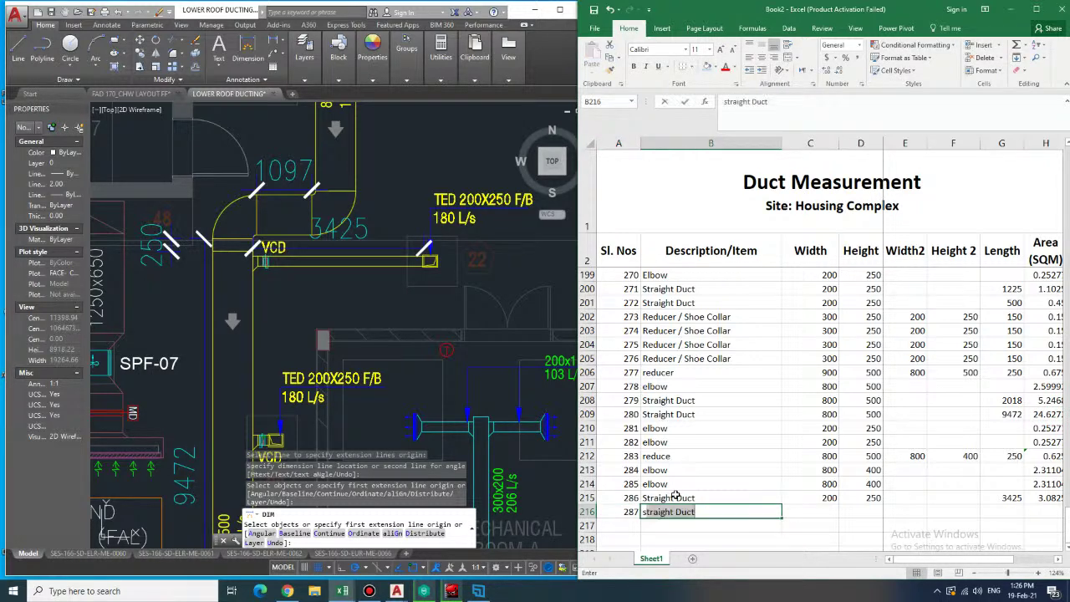
- Enter Width 200, Height 250 and Length 500 for item 287
key(Tab)
text(200)
key(Right)
text(250)
key(Right)
key(Right)
key(Right)
key(Right)
key(Left)
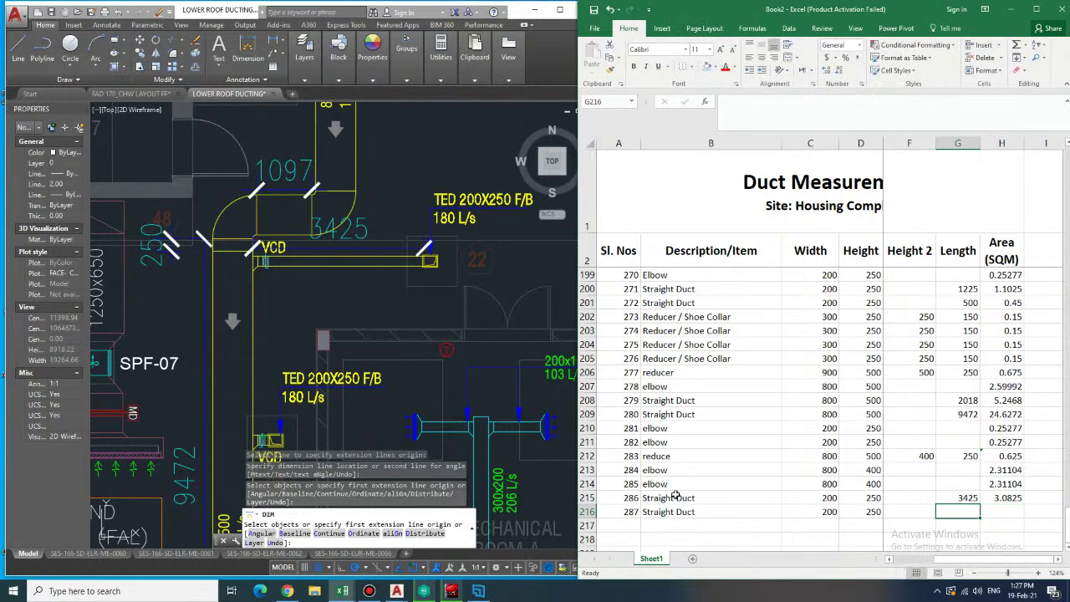
text(500)
- Copy the straight duct area formula from item 286 into the Area cell of item 287
key(Right)
key(Up)
key(Up)
key(Down)
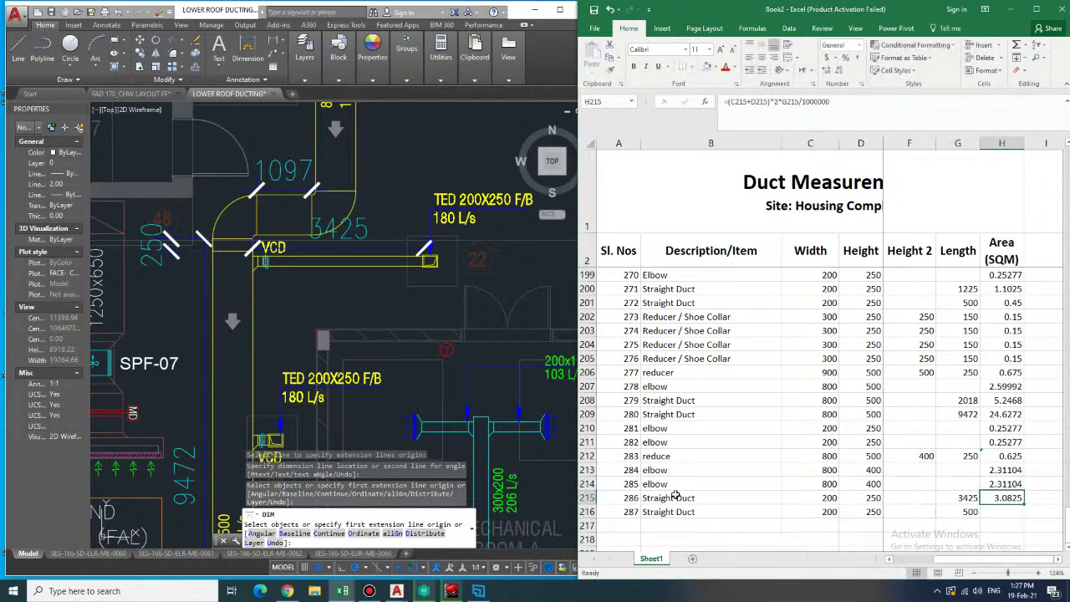
key(ctrl+c)
key(Down)
key(ctrl+v)
- Start the next row of the sheet with serial number 288
key(Down)
key(Left)
key(Left)
key(Left)
key(Left)
key(Left)
key(Left)
key(Left)
text(288)
key(Tab)
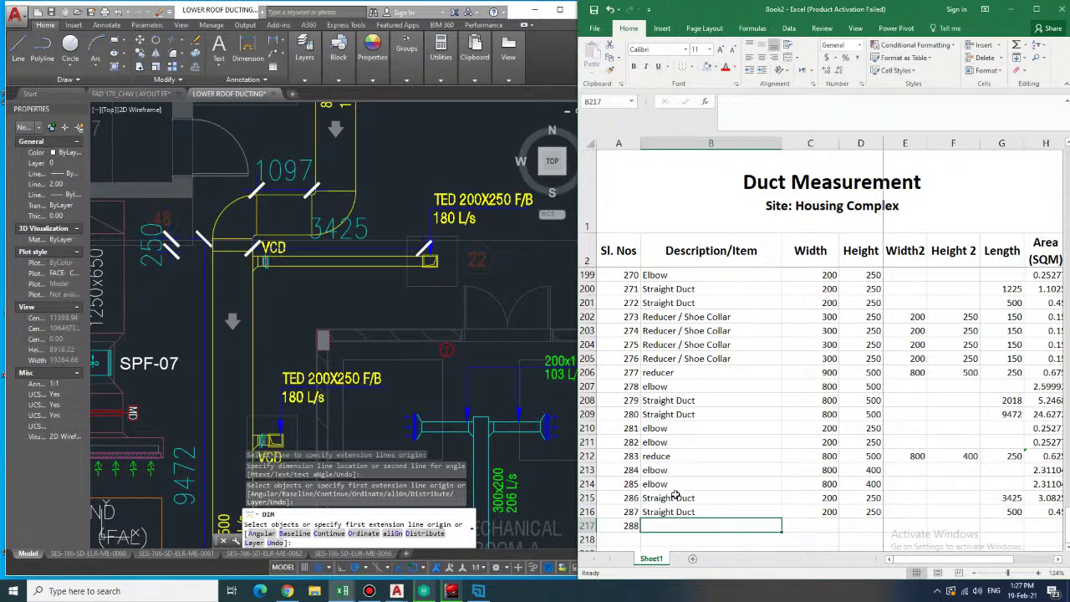
- Copy the Reducer / Shoe Collar entries of items 273 and 274 into row 288 and the row below it
drag(660, 316, 1045, 331)
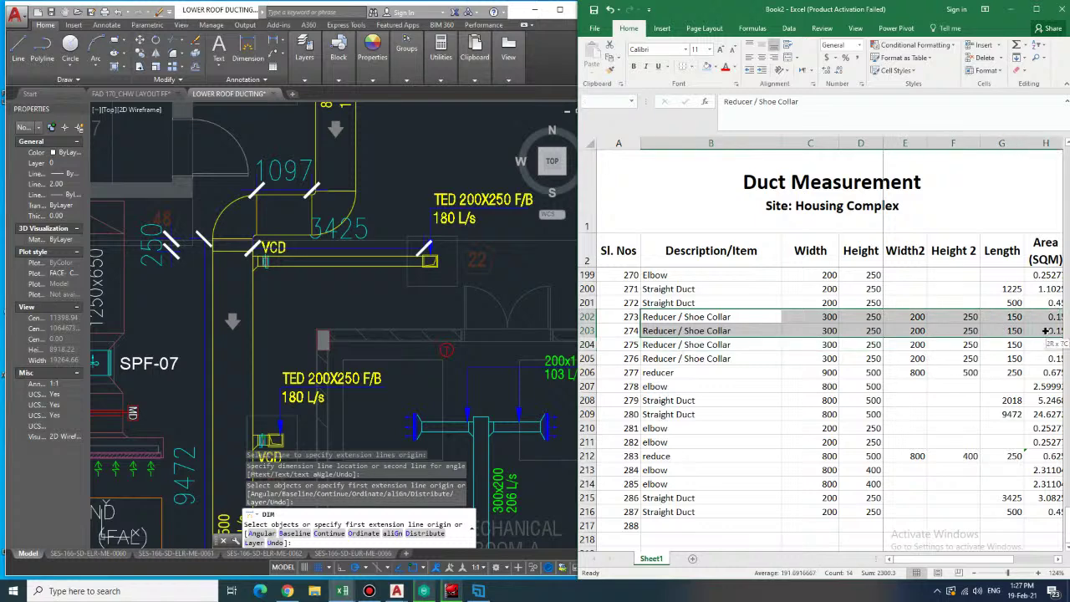
key(ctrl+c)
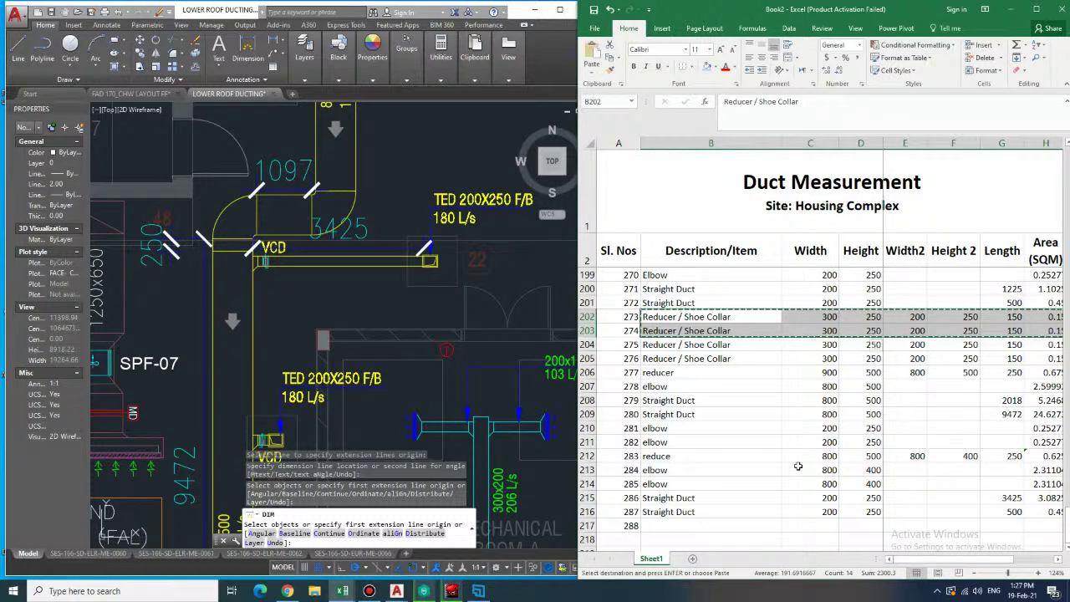
click(733, 524)
key(ctrl+v)
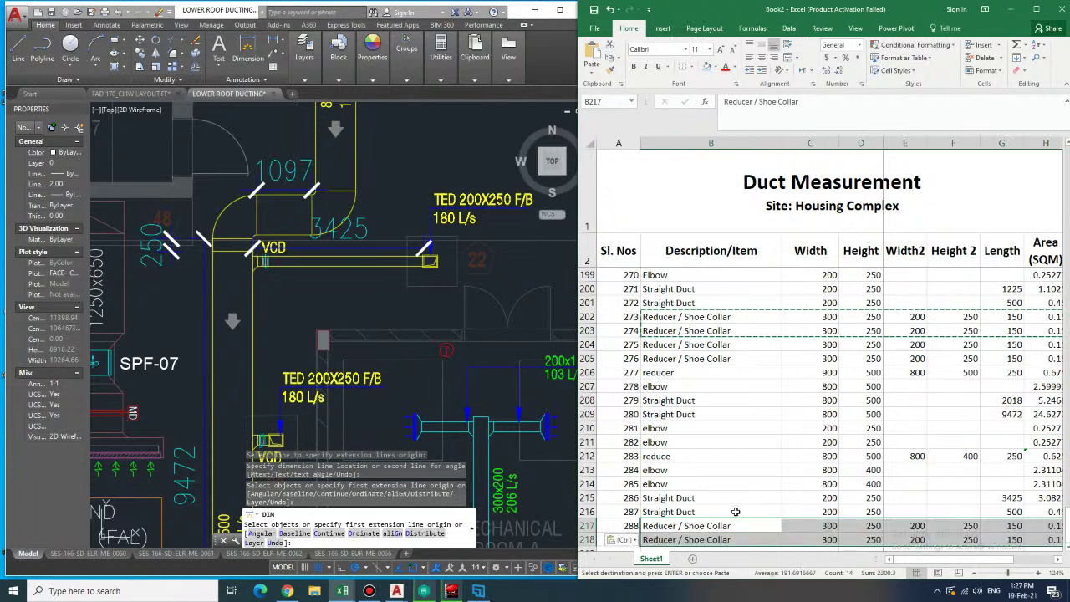
- Continue the serial numbering to 289 for the second pasted Reducer / Shoe Collar row
scroll(773, 481, down, 1)
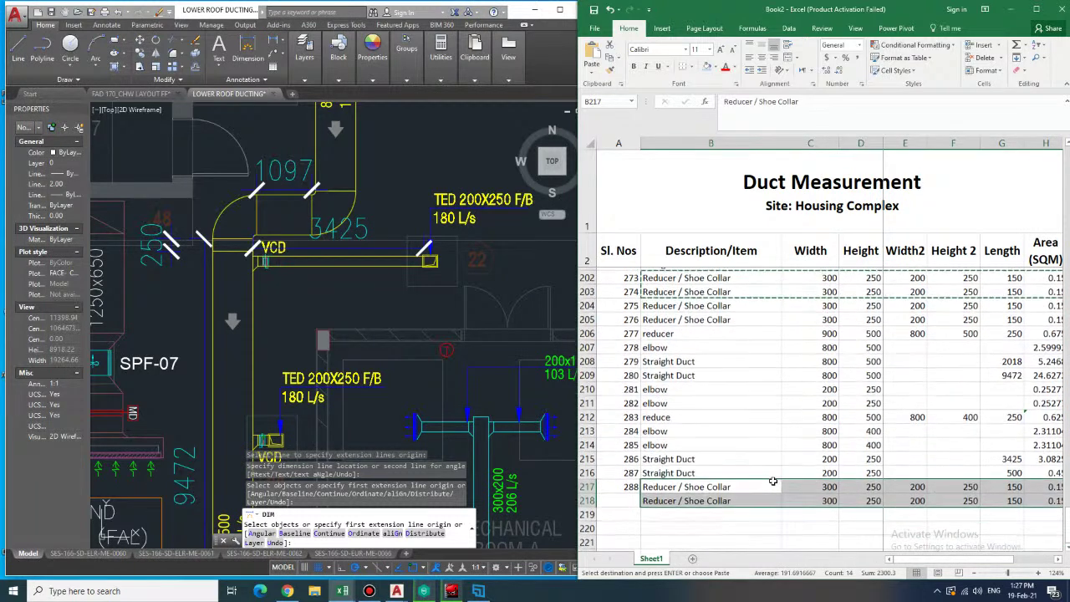
click(838, 524)
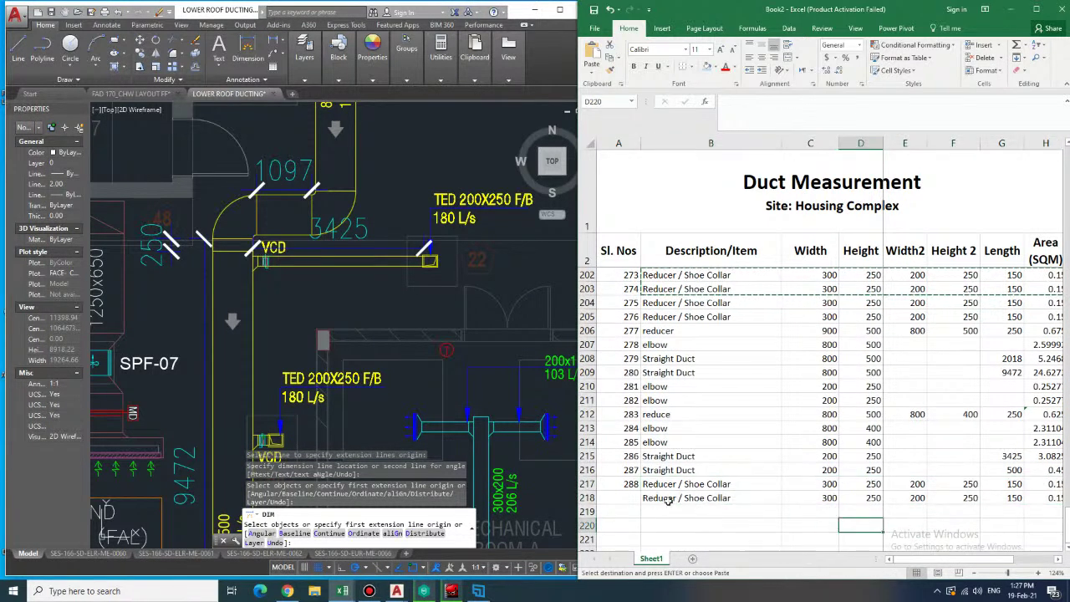
drag(627, 470, 642, 501)
click(810, 512)
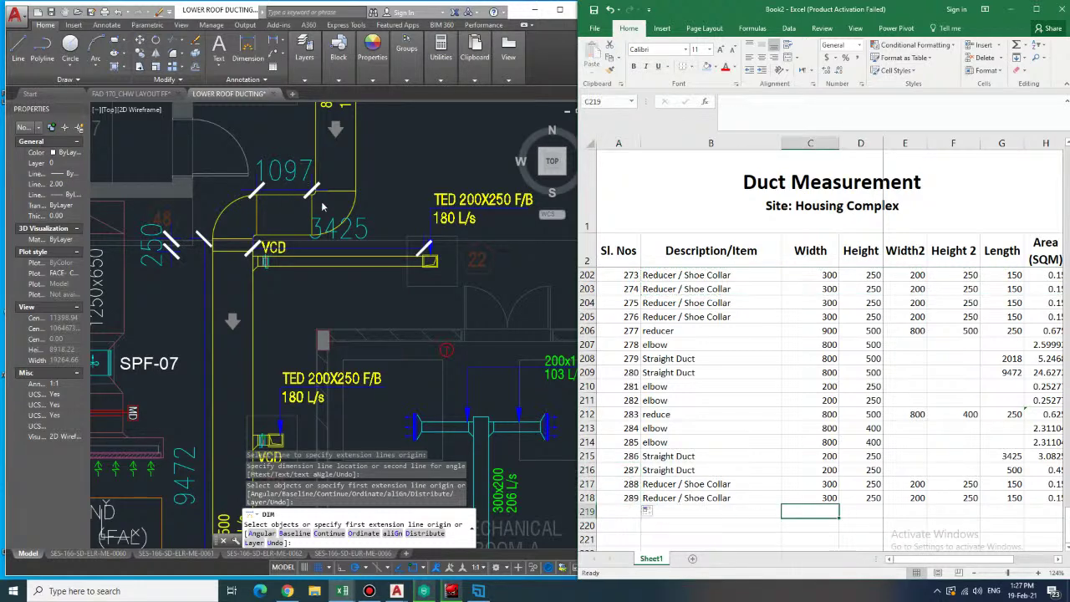
- In AutoCAD, dimension the length of the vertical 800x400 main duct between the reducer and the elbow
middle_drag(389, 199, 385, 328)
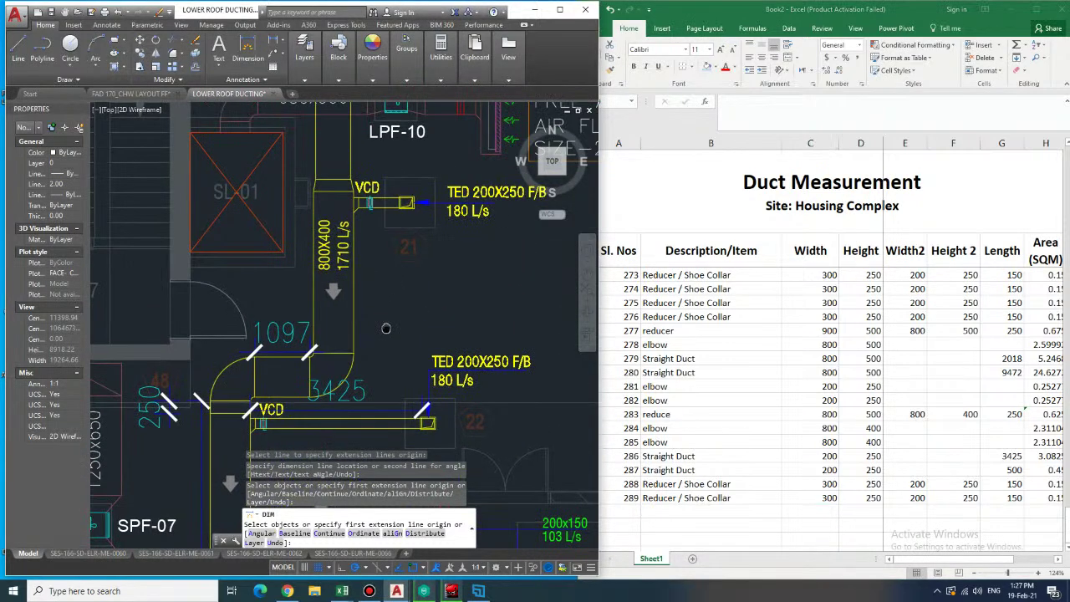
click(255, 50)
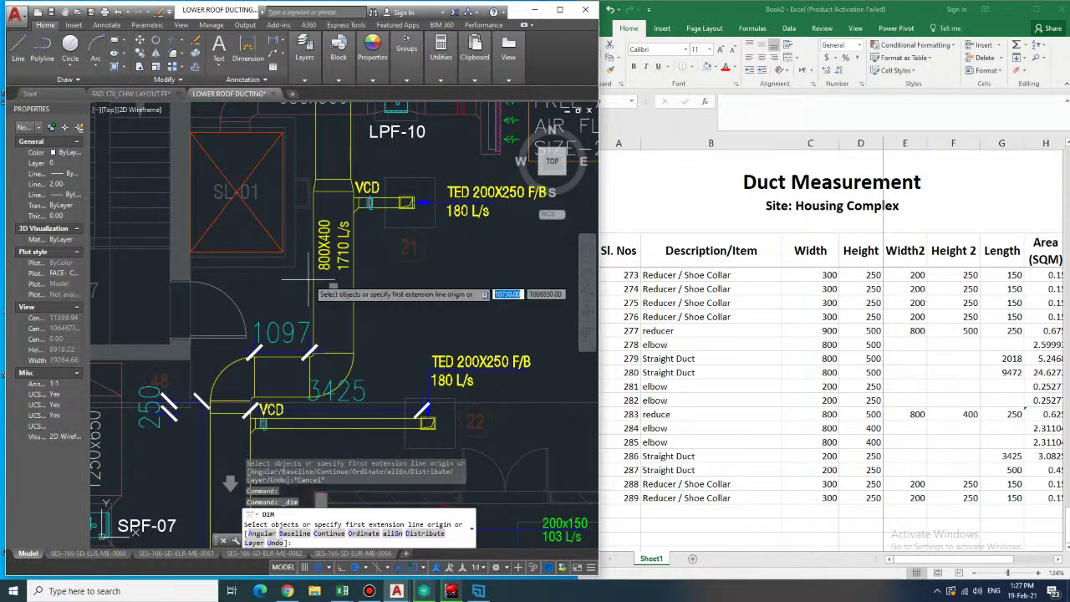
click(314, 278)
click(241, 192)
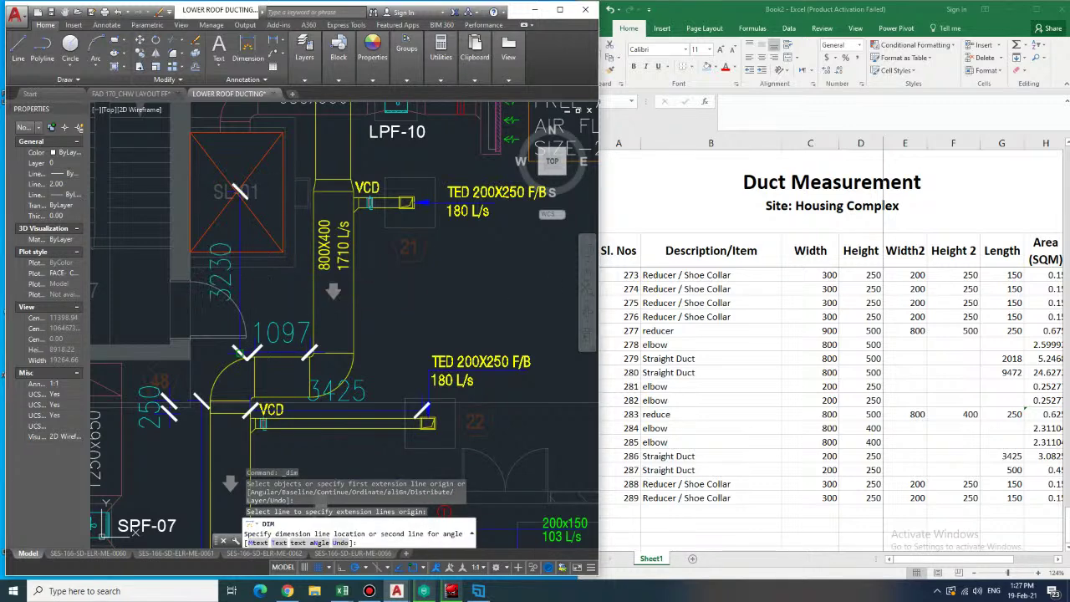
- In the Excel sheet, add item 290 as a Straight Duct with width 800 and height 400
click(635, 513)
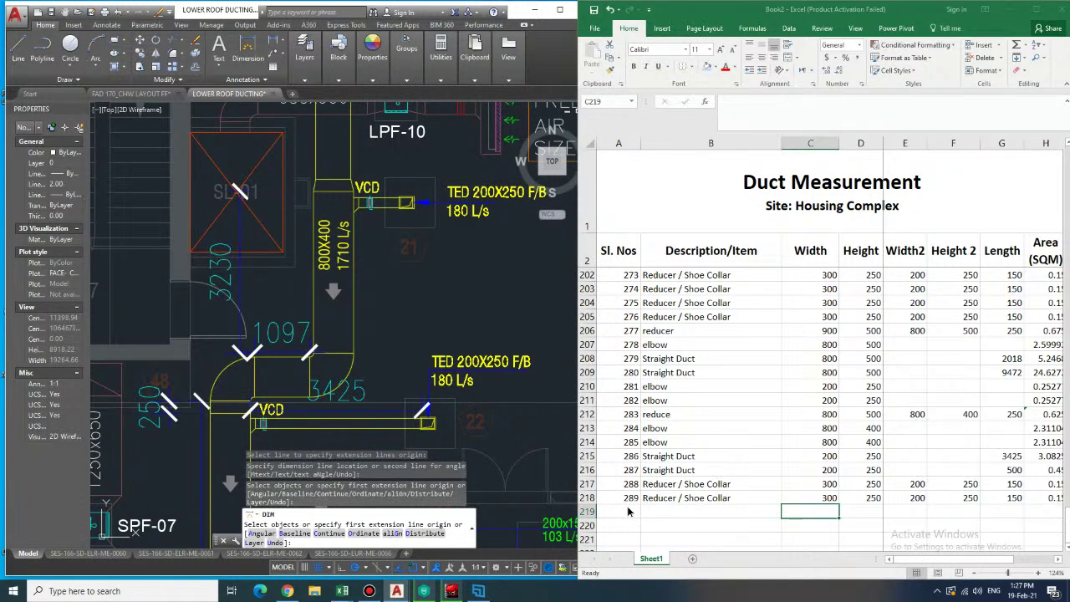
click(640, 514)
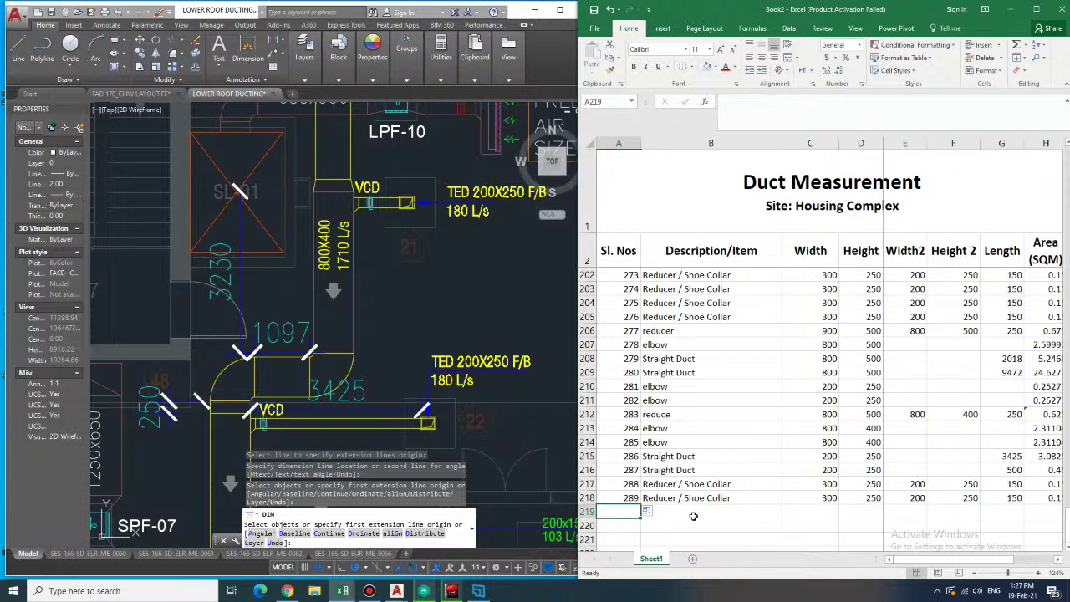
text(290)
click(693, 517)
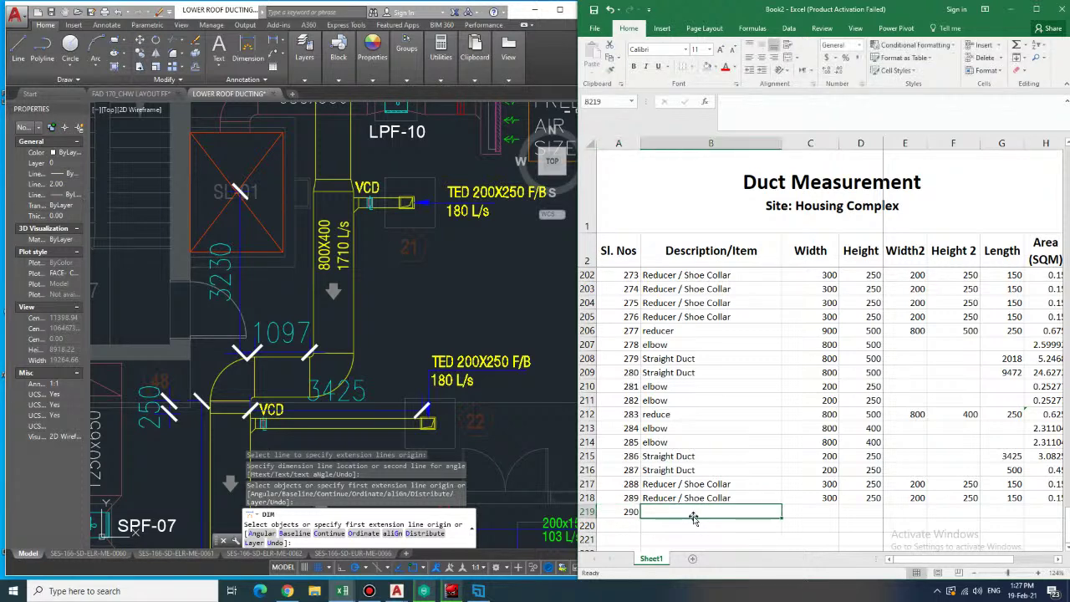
text(Straight Duct)
key(Tab)
text(800)
key(Tab)
text(400)
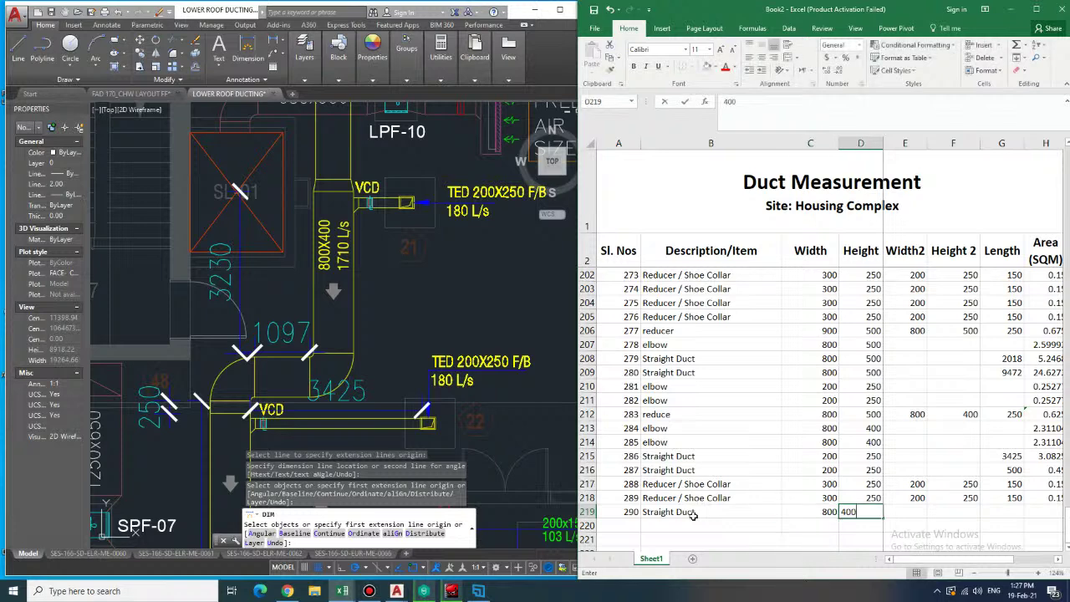
- Set the Length of item 290 to 1097, leaving its Width2 and Height 2 empty
key(Tab)
text(1097)
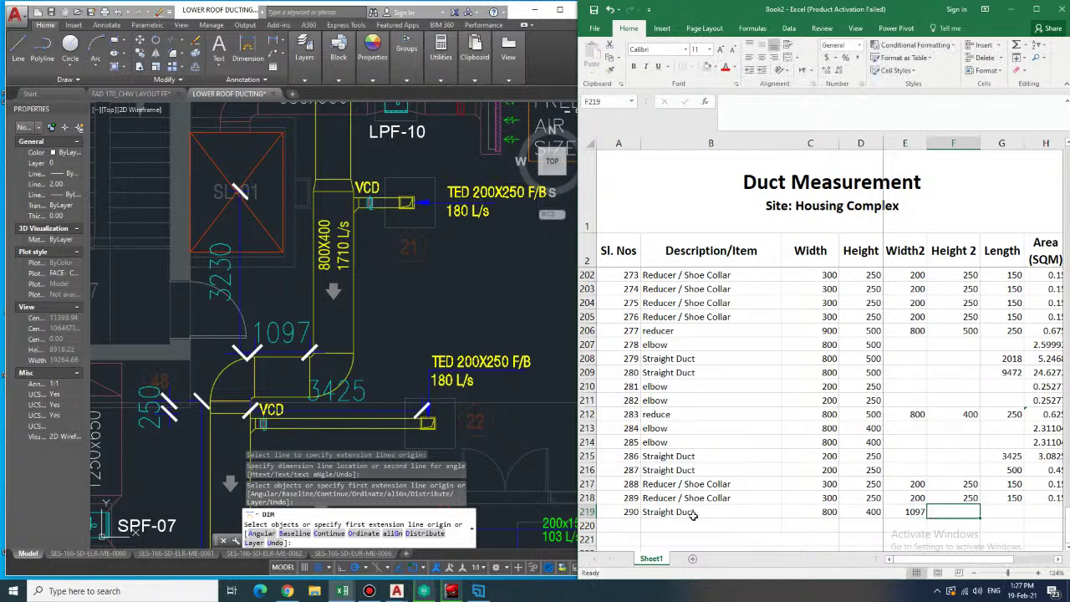
key(ctrl+Return)
key(Tab)
key(Tab)
text(1097)
key(Tab)
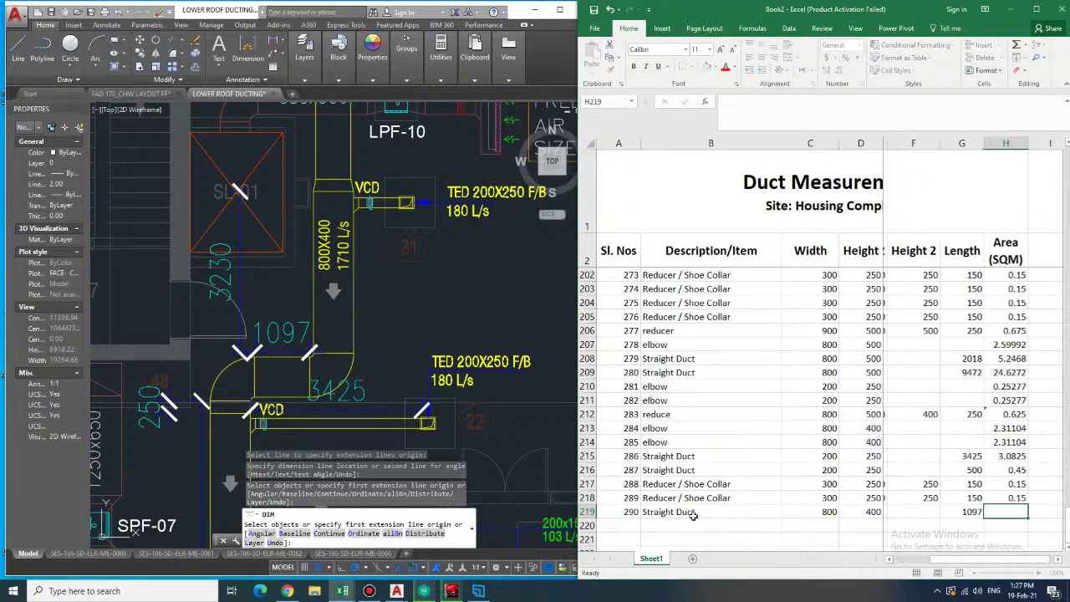
- Start the next row with serial number 291 and the description Straight Duct
key(Down)
key(Left)
key(Left)
key(Left)
key(Left)
key(Left)
key(Left)
key(Left)
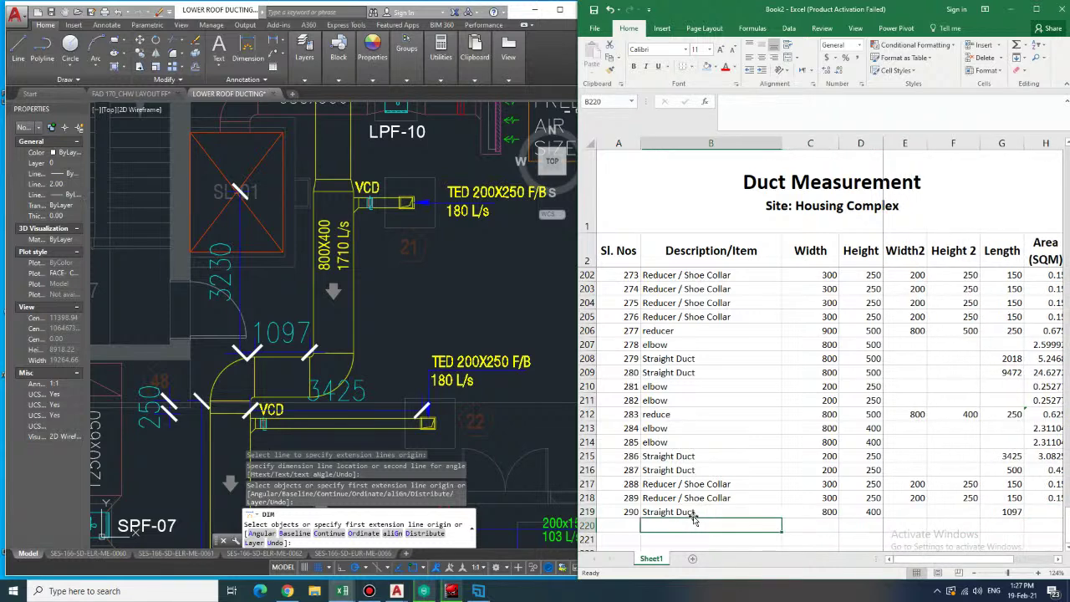
text(291)
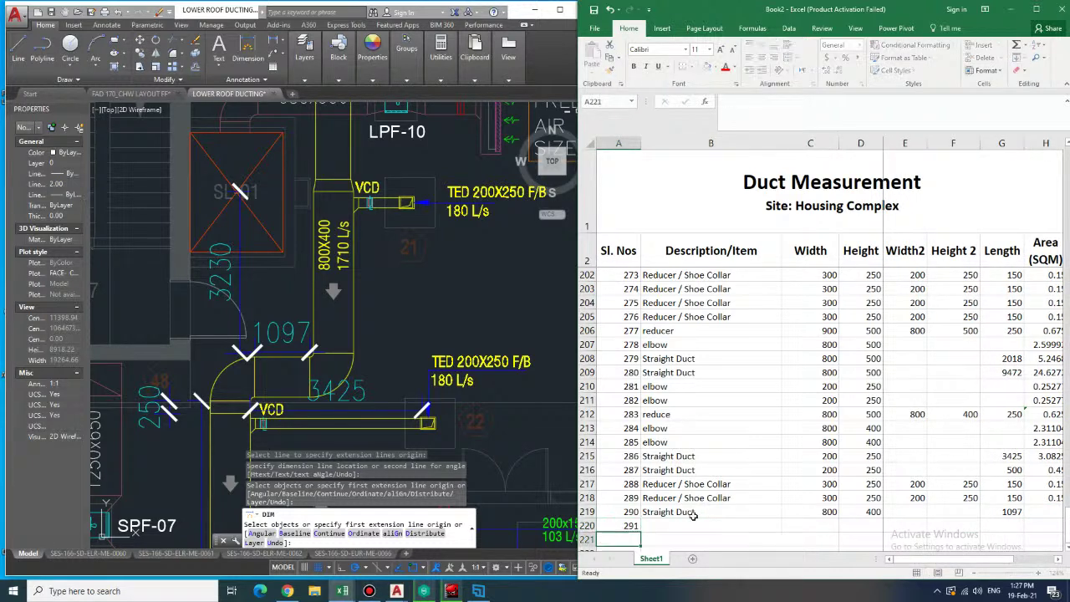
key(Tab)
text(Straight Duct)
key(Tab)
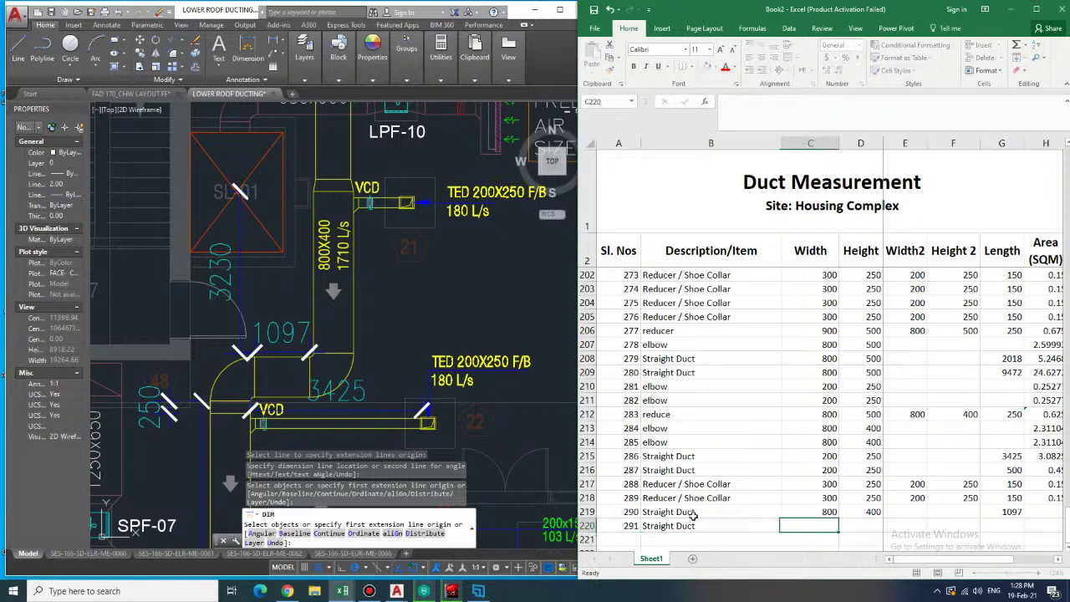
- Enter width 800, height 400 and length 3230 for item 291
text(800)
key(Tab)
text(400)
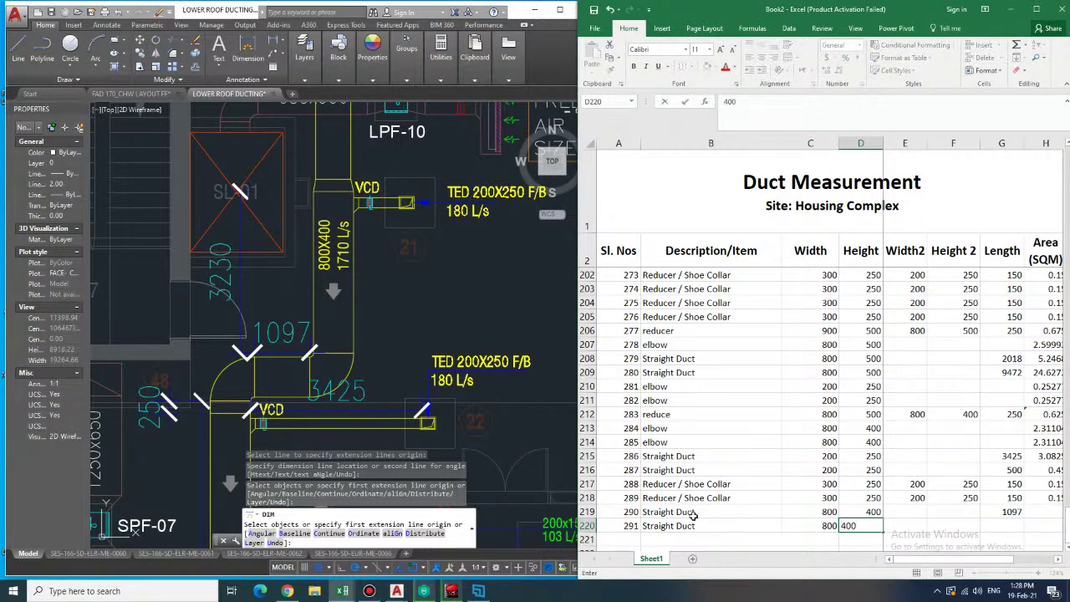
key(Tab)
key(Tab)
key(Tab)
text(3230)
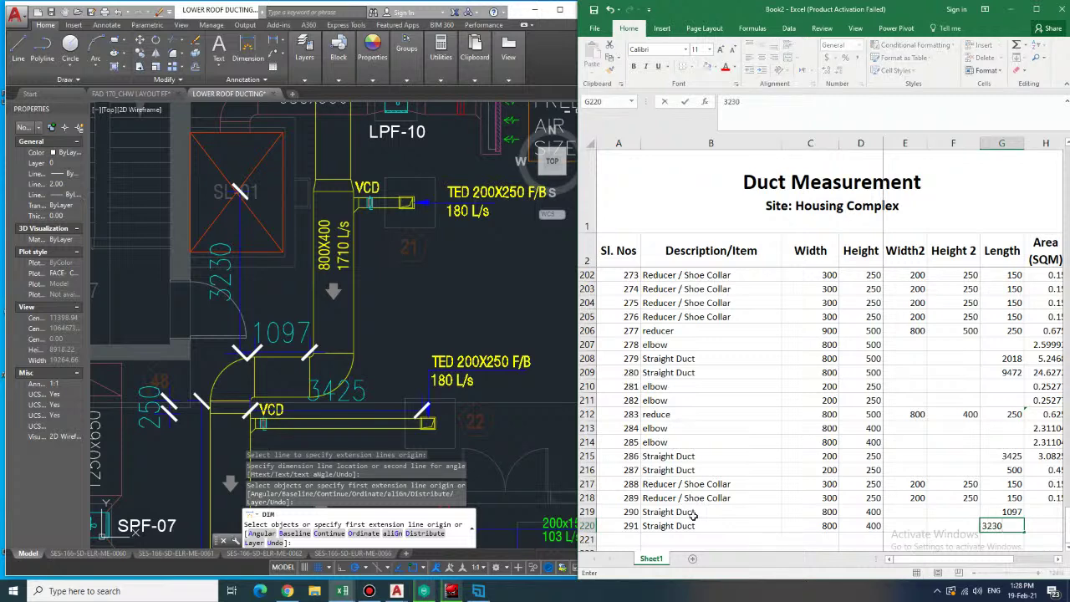
- Copy the straight duct area formula from item 286 into the Area cells of items 290 and 291
key(Tab)
key(Up)
key(Up)
key(Up)
key(Up)
key(Up)
key(Up)
key(Down)
key(ctrl+c)
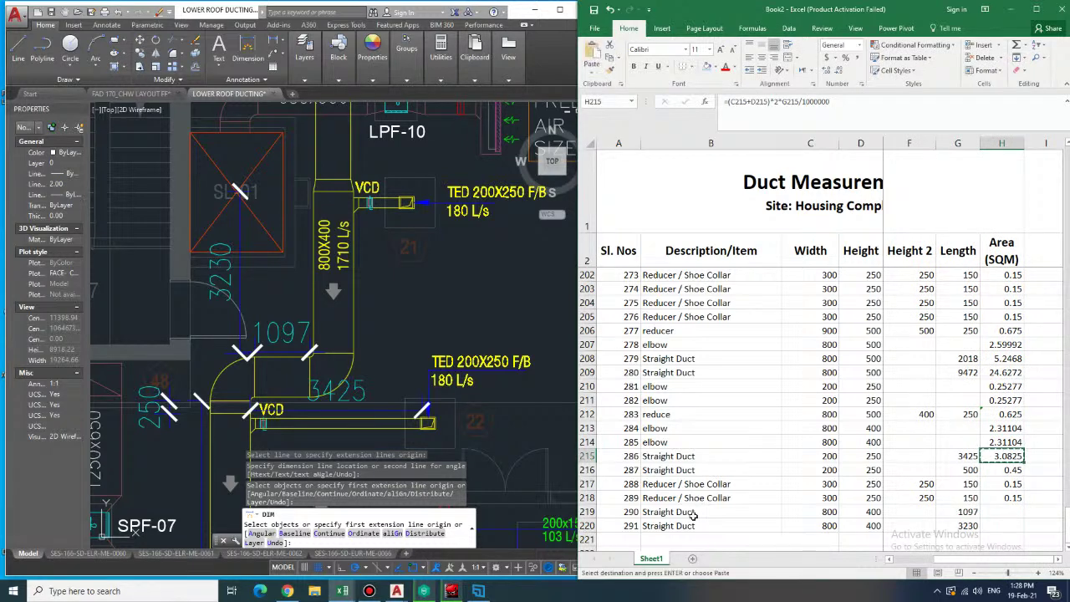
key(Down)
key(Down)
key(Down)
key(Down)
key(ctrl+v)
key(Down)
key(ctrl+v)
- Start the row below item 291 with serial number 292
key(Down)
key(Left)
key(Left)
key(Left)
key(Left)
key(Left)
key(Left)
key(Left)
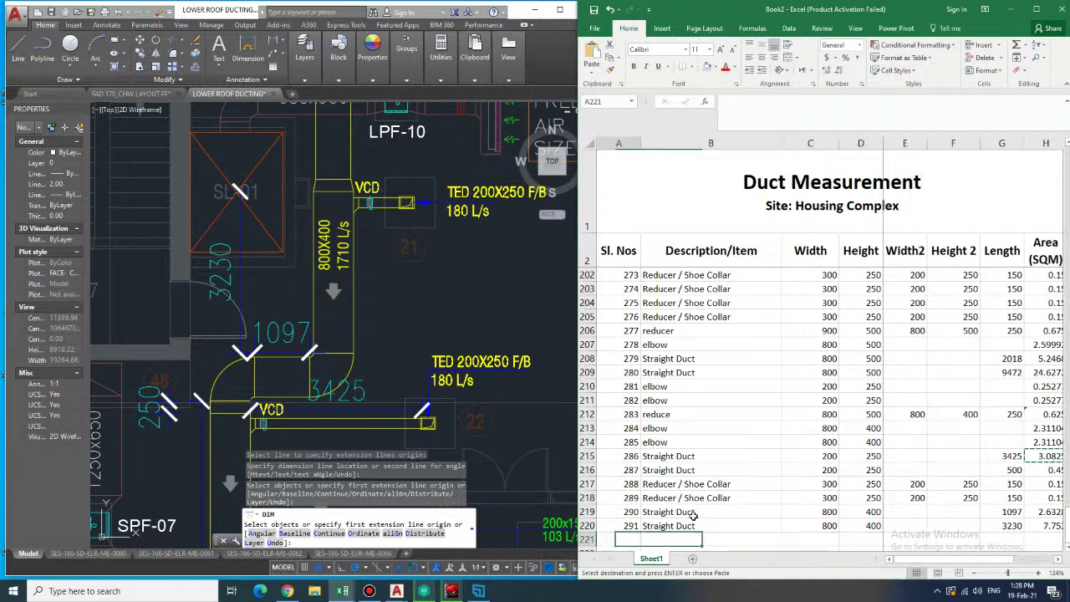
text(292)
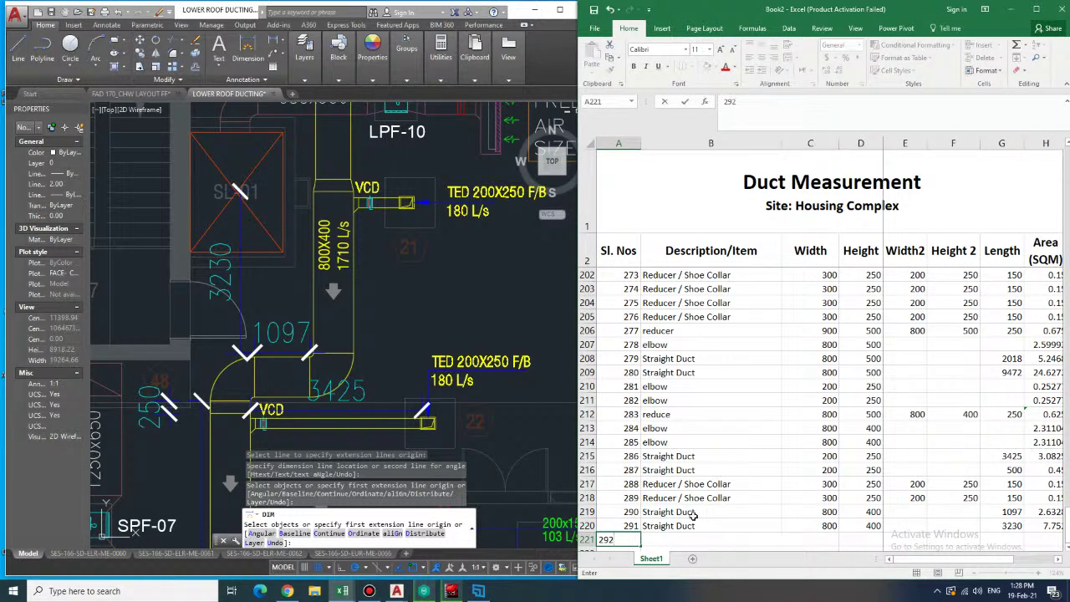
key(Tab)
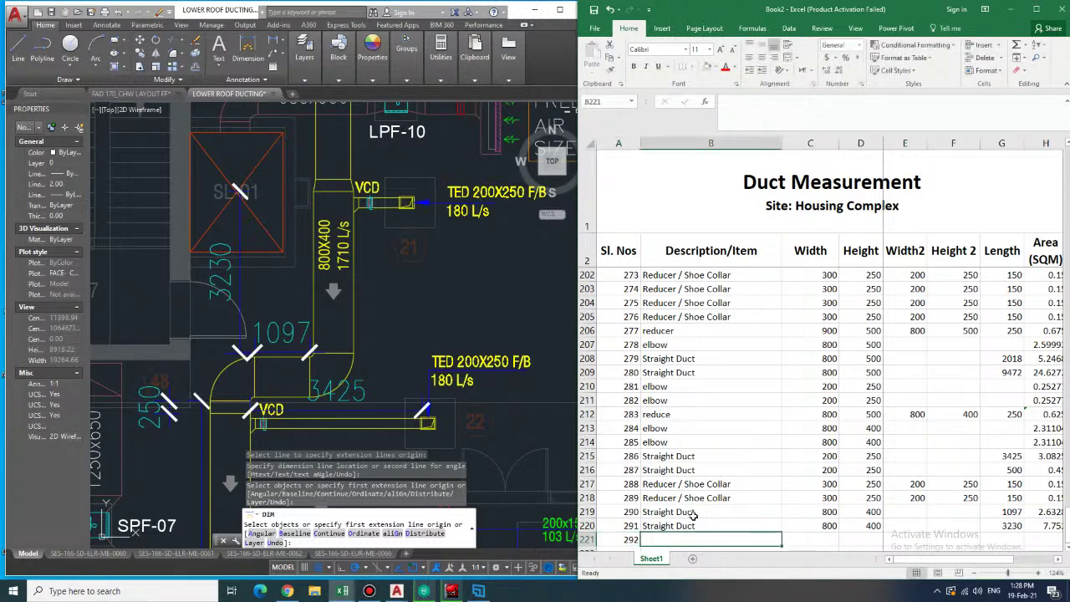
- In AutoCAD, dimension the branch duct from the 800x400 main duct to the TED 200X250 outlet below LPF-10
click(443, 353)
middle_drag(421, 305, 397, 421)
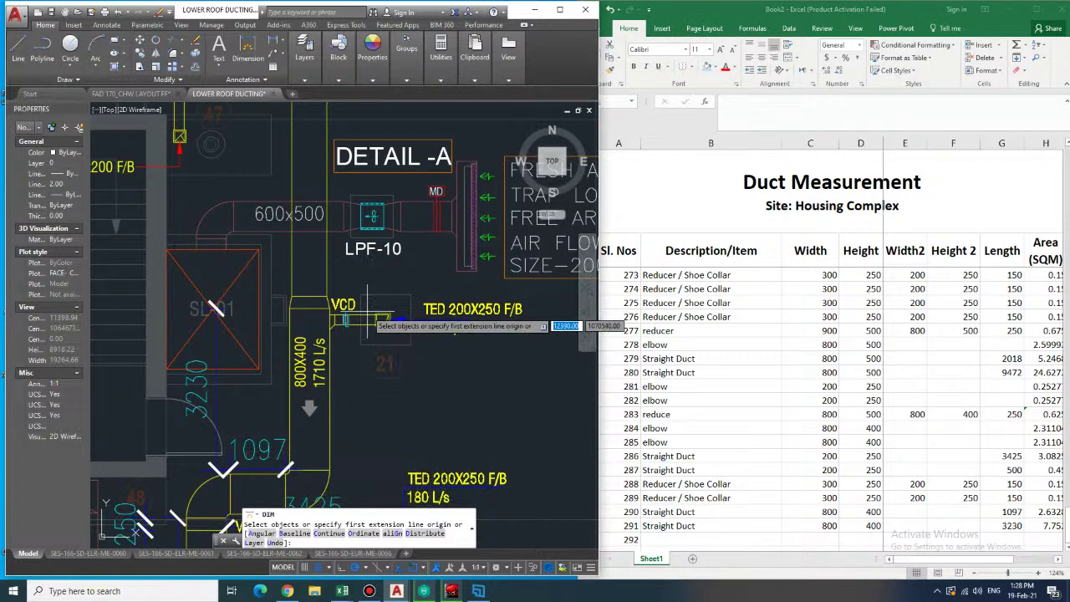
click(368, 321)
click(376, 290)
key(Return)
- In the Excel sheet, describe item 292 as Elbow with width 200 and height 250
click(716, 540)
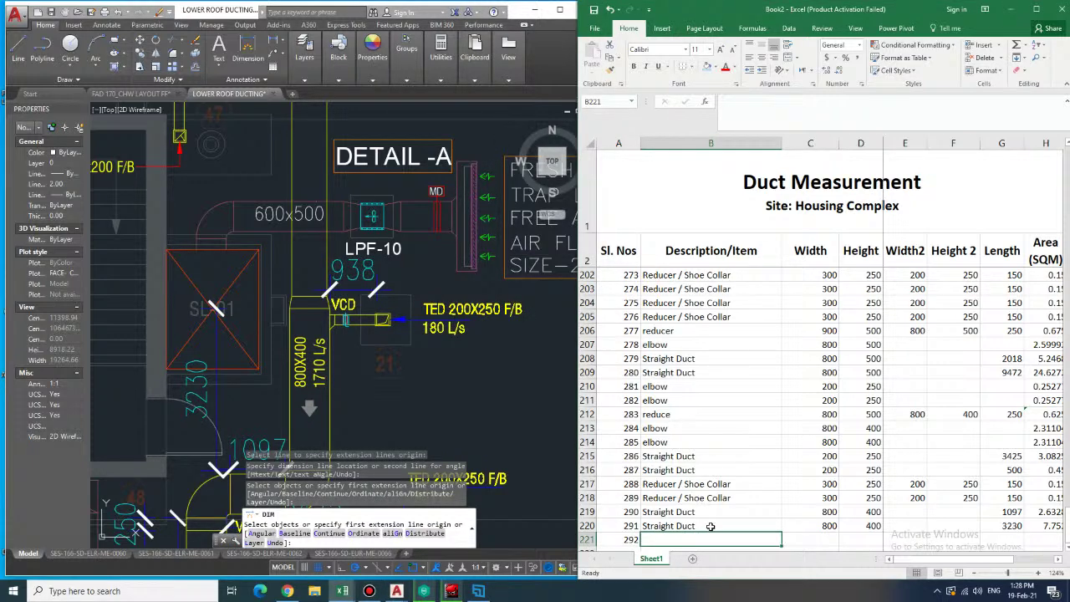
text(Elbow)
key(Tab)
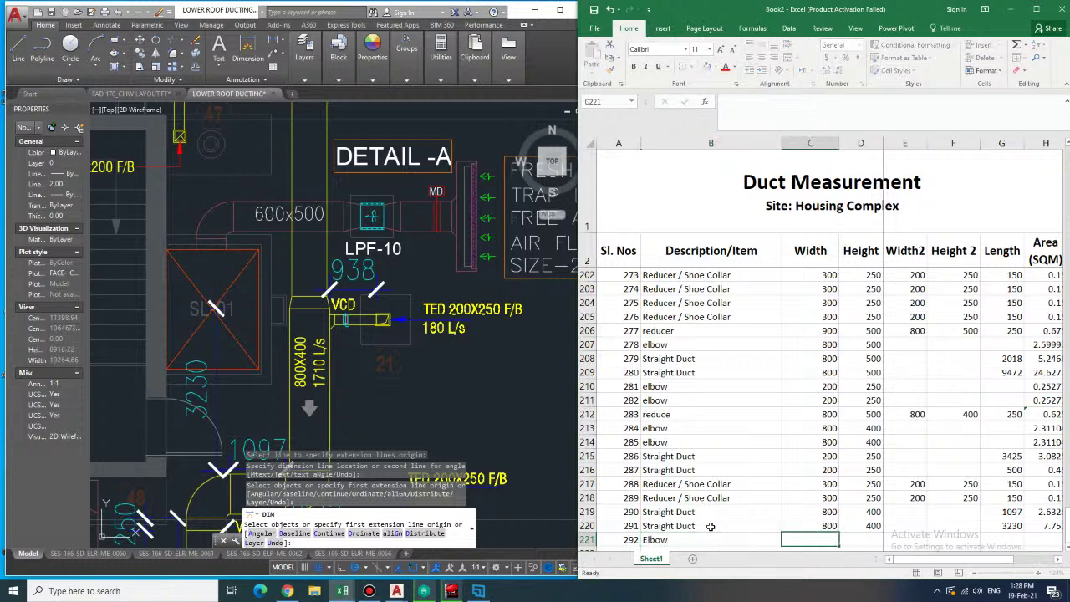
text(200)
key(Tab)
text(250)
- Copy the elbow area formula from item 285 into the Area cell of item 292
key(Down)
key(Up)
key(Up)
key(Up)
key(Up)
key(Up)
key(Up)
key(Right)
key(Right)
key(Right)
key(Right)
key(Up)
key(Up)
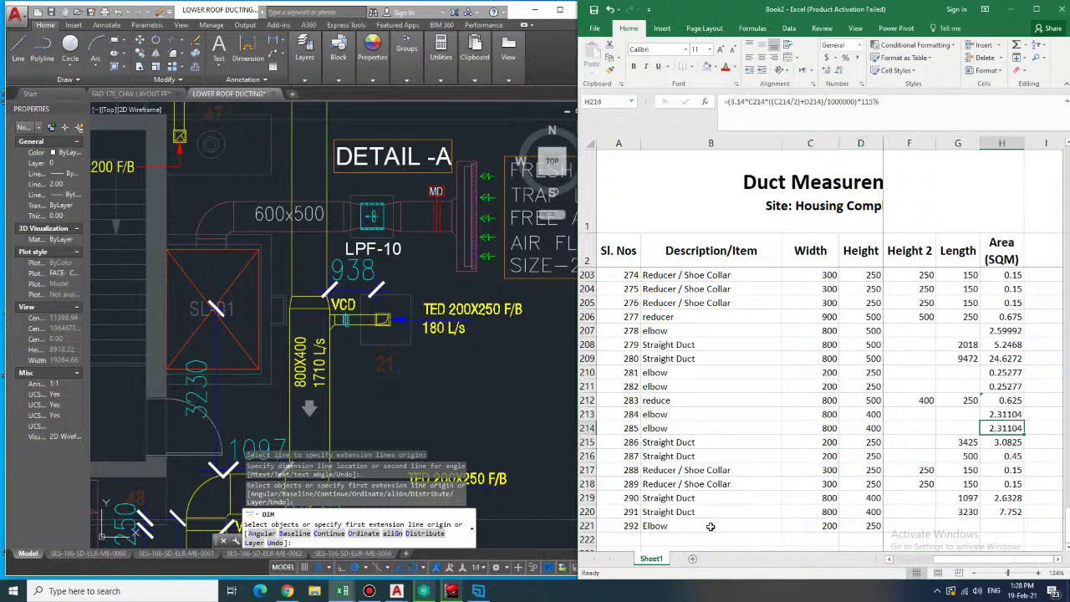
key(ctrl+c)
key(Down)
key(Down)
key(Down)
key(Down)
key(Down)
key(Down)
key(Down)
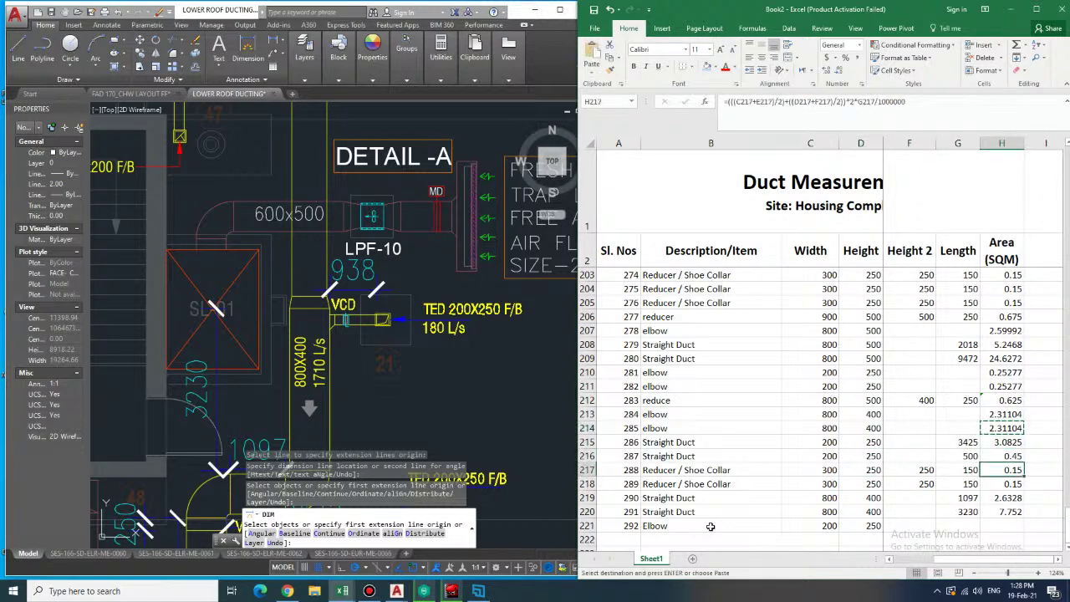
key(ctrl+v)
- Start the next row with serial number 293 and the description Straight Duct
key(Down)
key(Left)
key(Left)
key(Left)
key(Left)
key(Left)
key(Left)
key(Left)
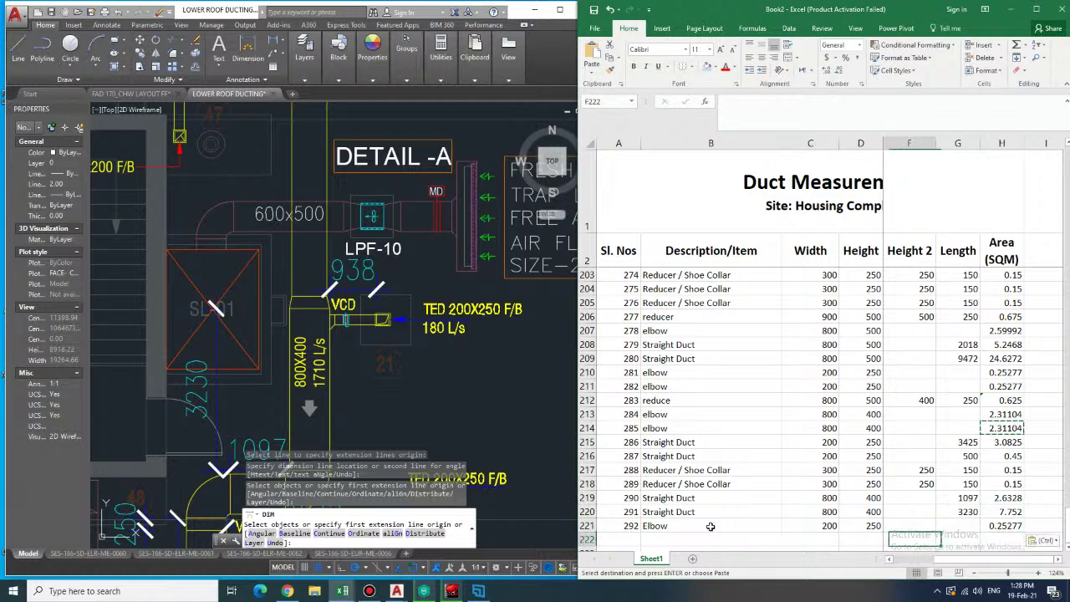
text(293)
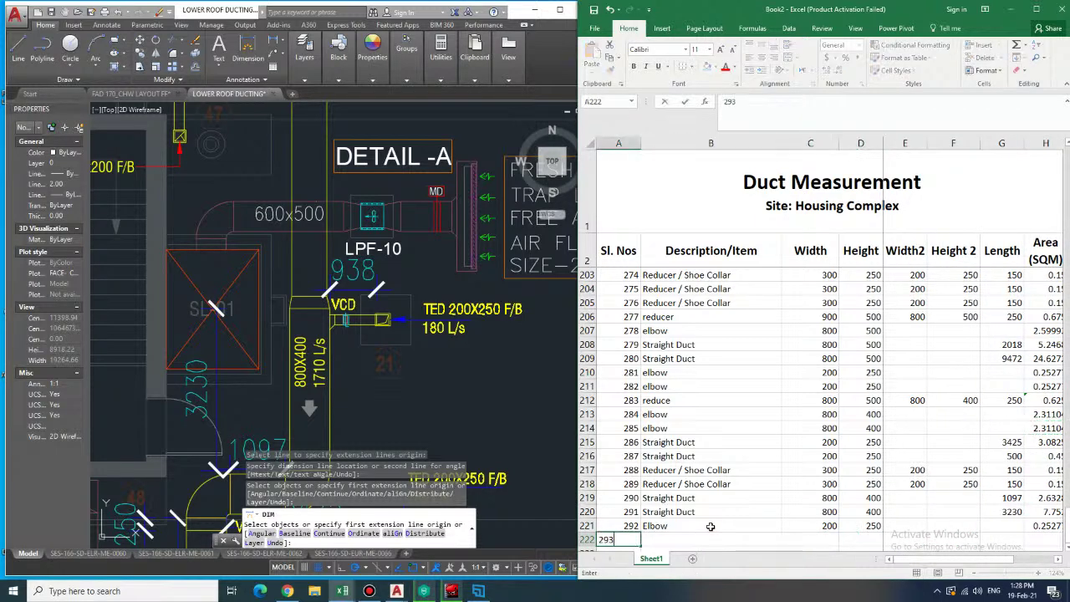
key(Tab)
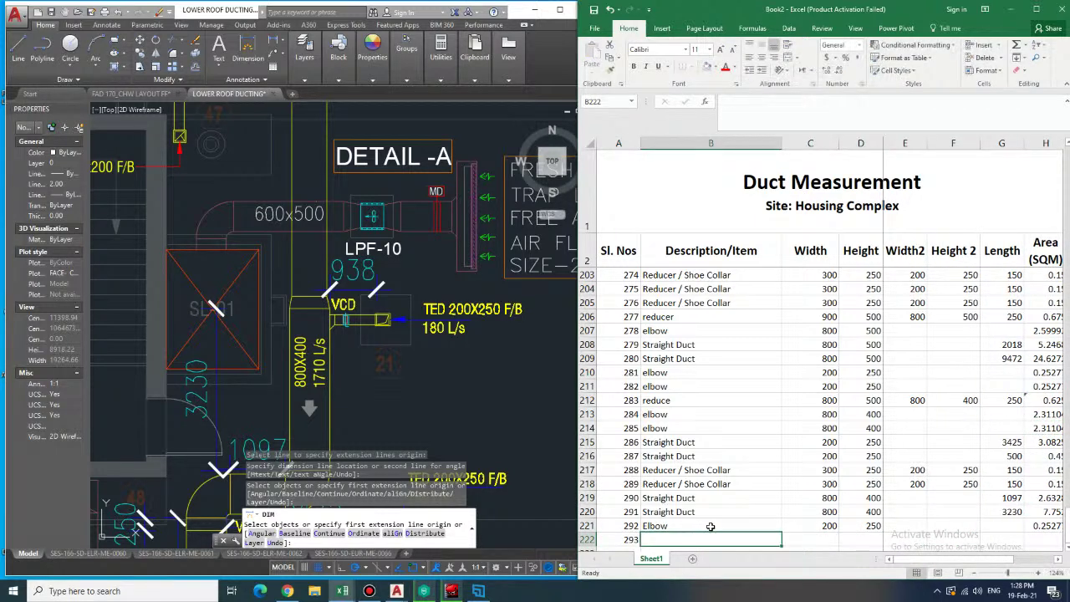
text(Straight Duct)
key(Tab)
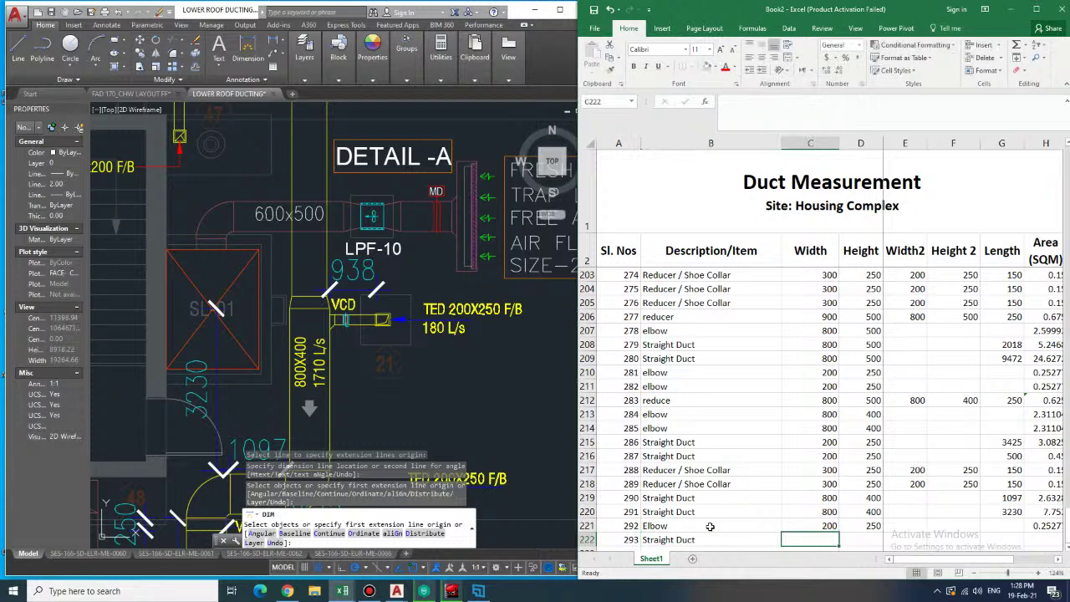
- Enter width 200, height 250 and length 938 for item 293
text(200)
key(Tab)
text(250)
key(Tab)
key(Tab)
key(Tab)
text(938)
key(Tab)
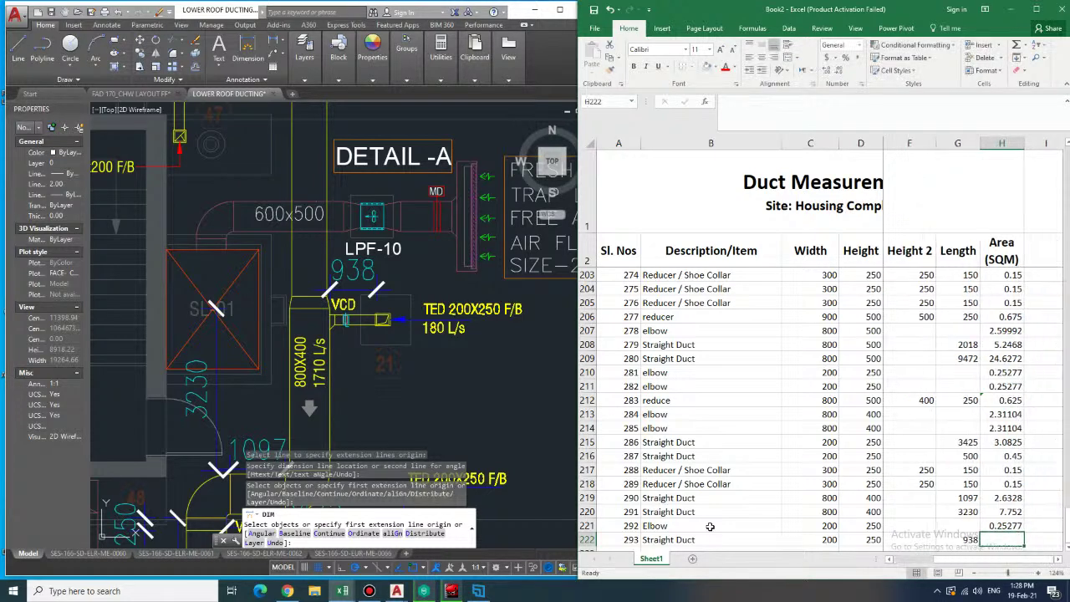
- Copy the straight duct area formula from item 291 into the Area cell of item 293
key(Up)
key(Up)
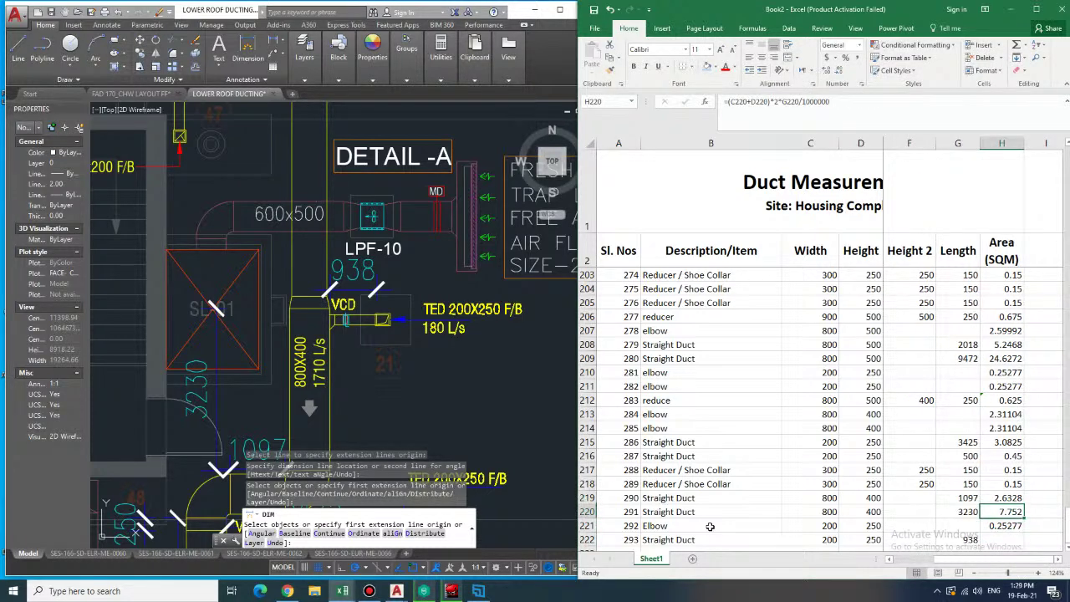
- Copy the straight duct area formula from item 291 into the Area cell of item 293
key(ctrl+c)
key(Down)
key(Down)
key(ctrl+v)
- Enter serial number 294 in the first empty row below item 293
key(Down)
key(Left)
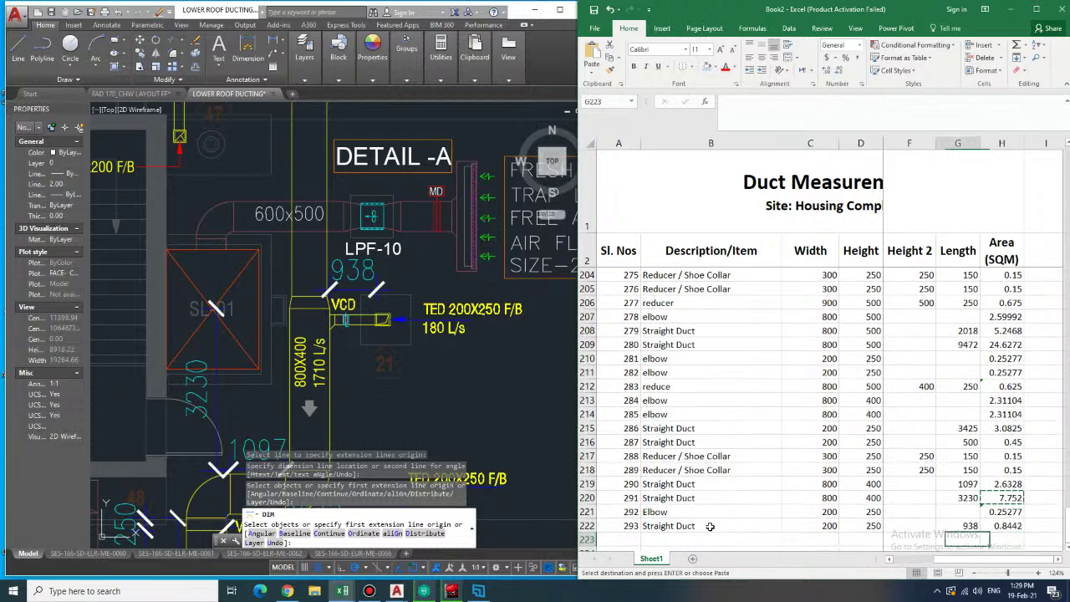
key(Left)
key(Left)
key(Left)
key(Left)
key(Left)
key(Left)
text(294)
key(Tab)
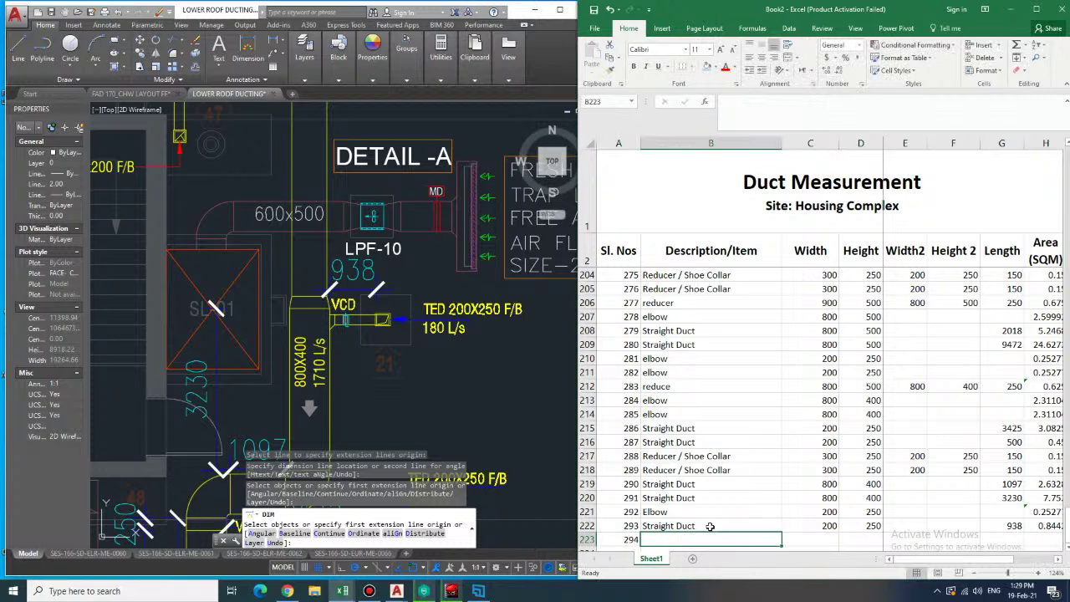
- Copy item 289's Reducer / Shoe Collar entry, from description through area, into the row of item 294
key(Up)
key(Up)
key(Up)
key(Up)
key(Up)
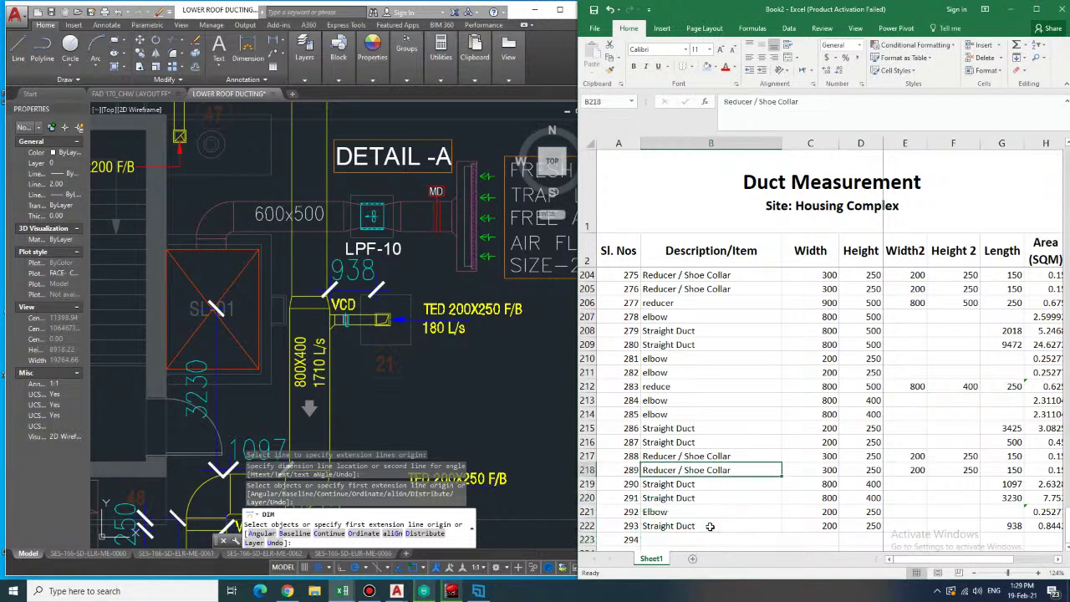
key(shift+Right)
key(shift+Right)
key(shift+Right)
key(shift+Right)
key(shift+Right)
key(shift+Right)
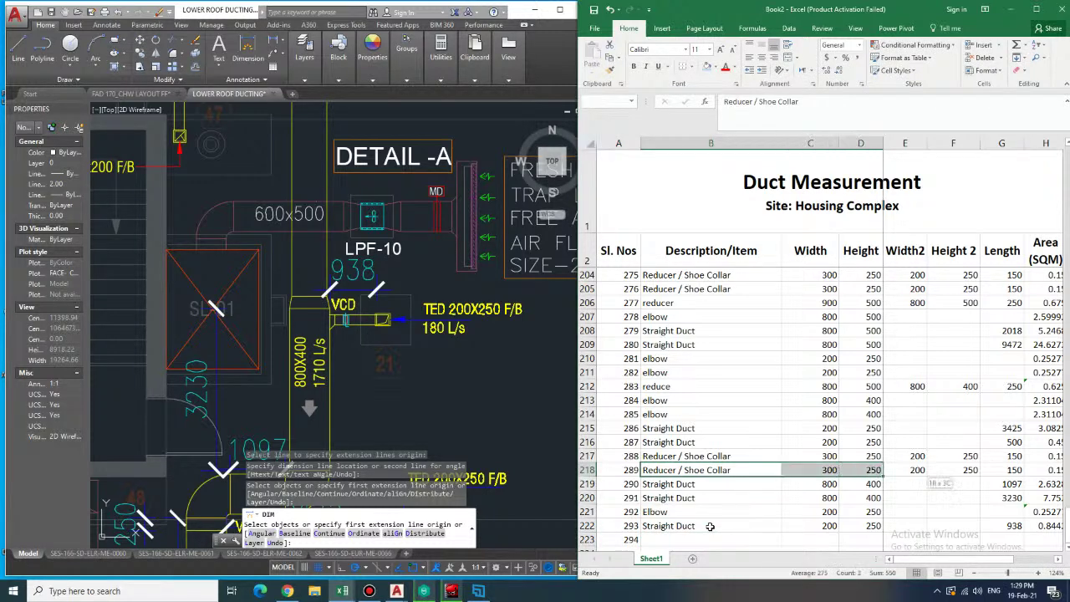
key(ctrl+c)
key(Down)
key(Down)
key(Down)
key(Down)
key(Down)
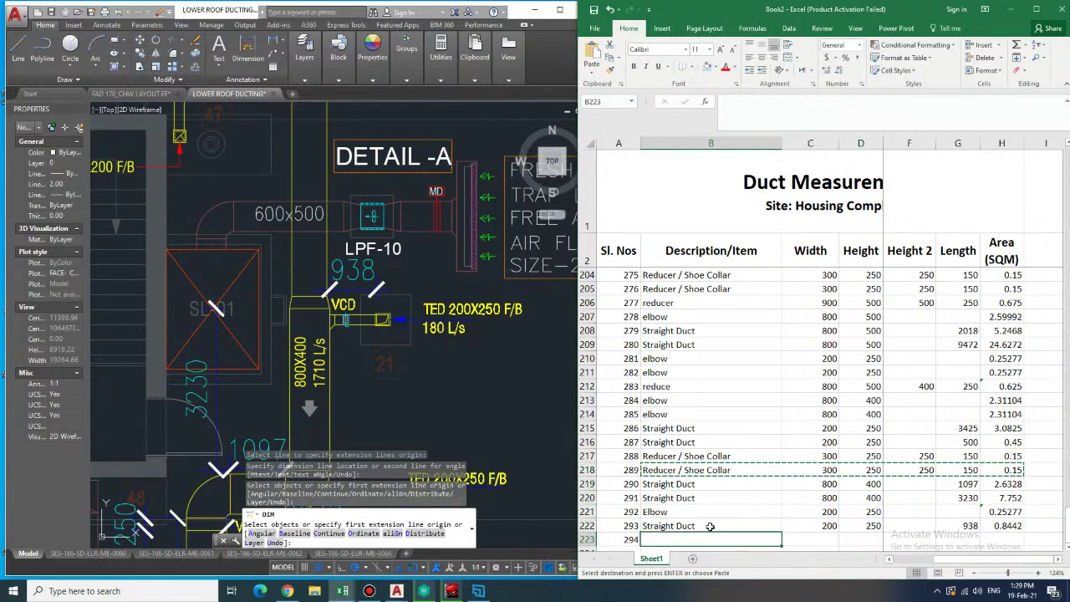
key(ctrl+v)
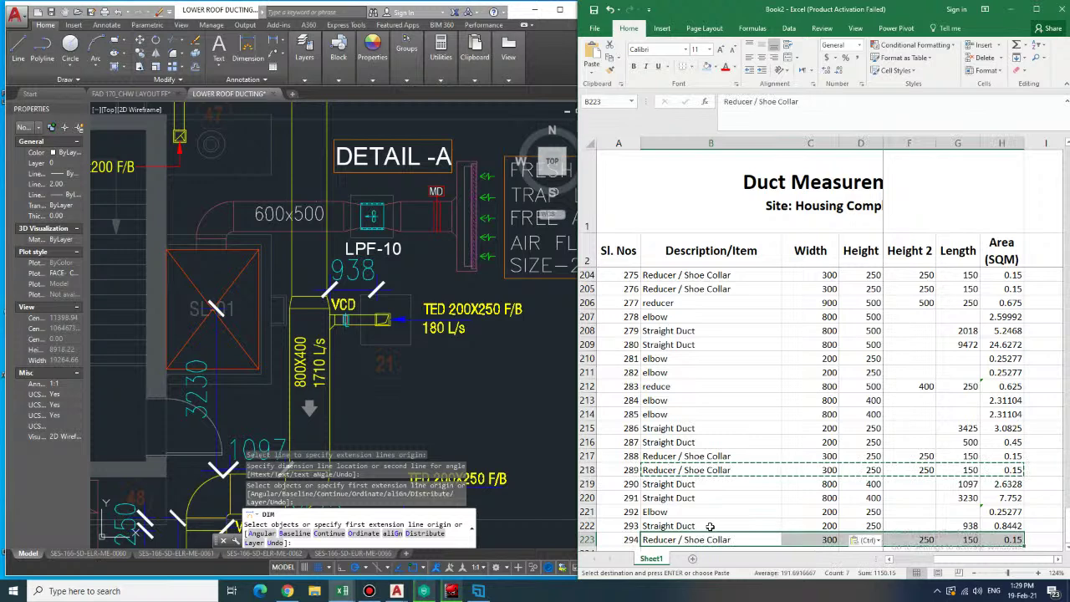
key(Down)
key(Escape)
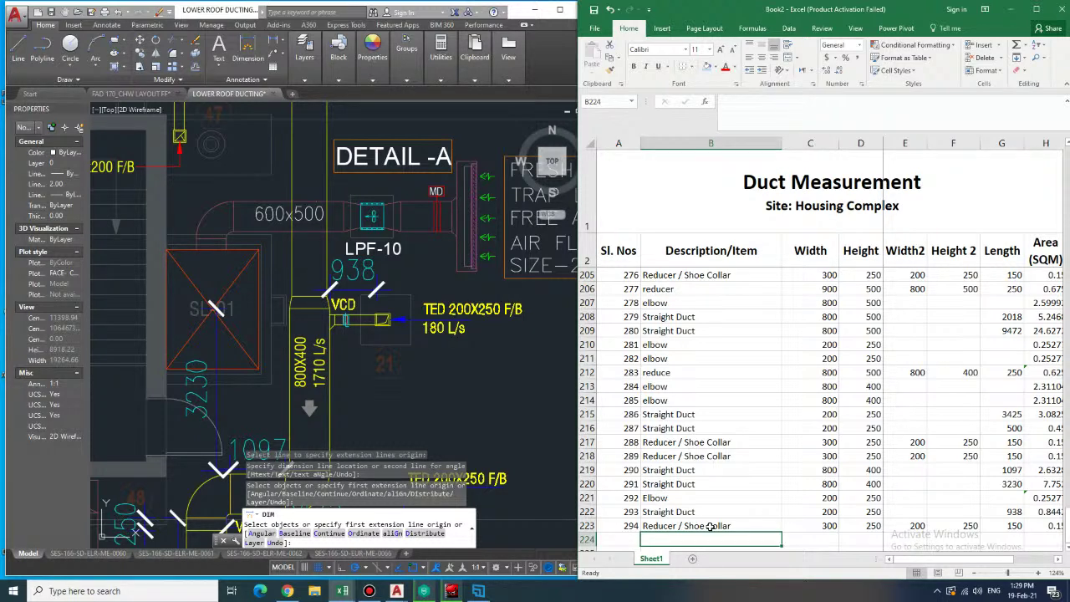
key(Up)
key(Up)
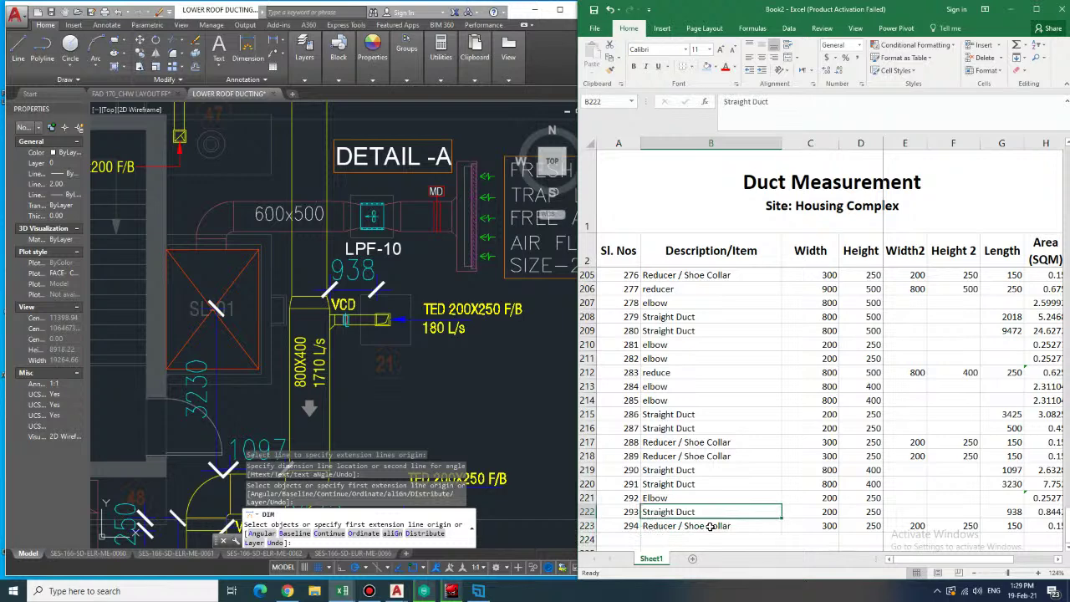
middle_drag(359, 387, 352, 429)
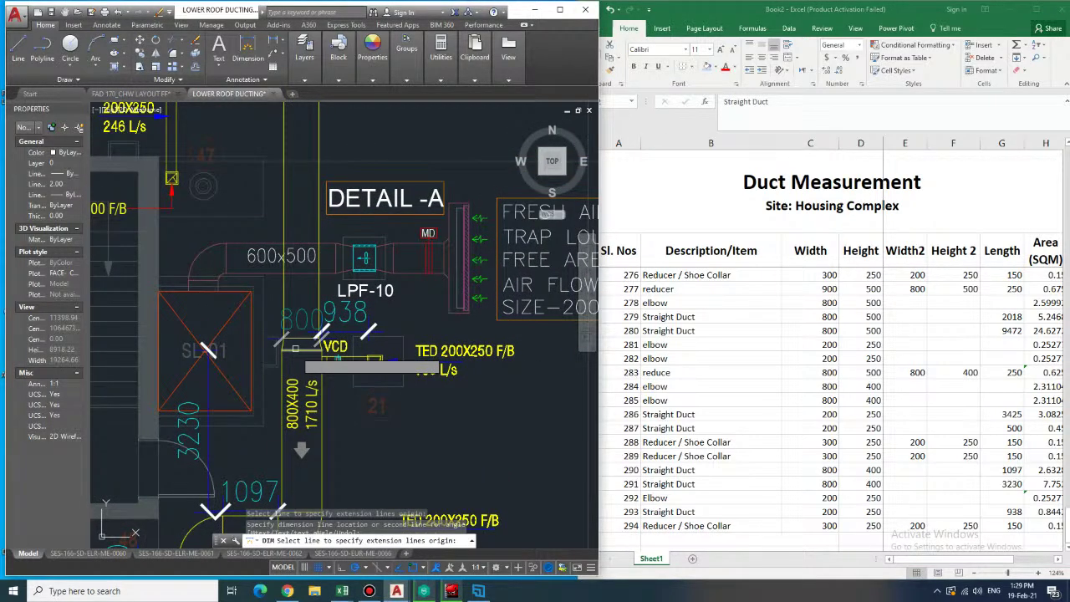
key(Escape)
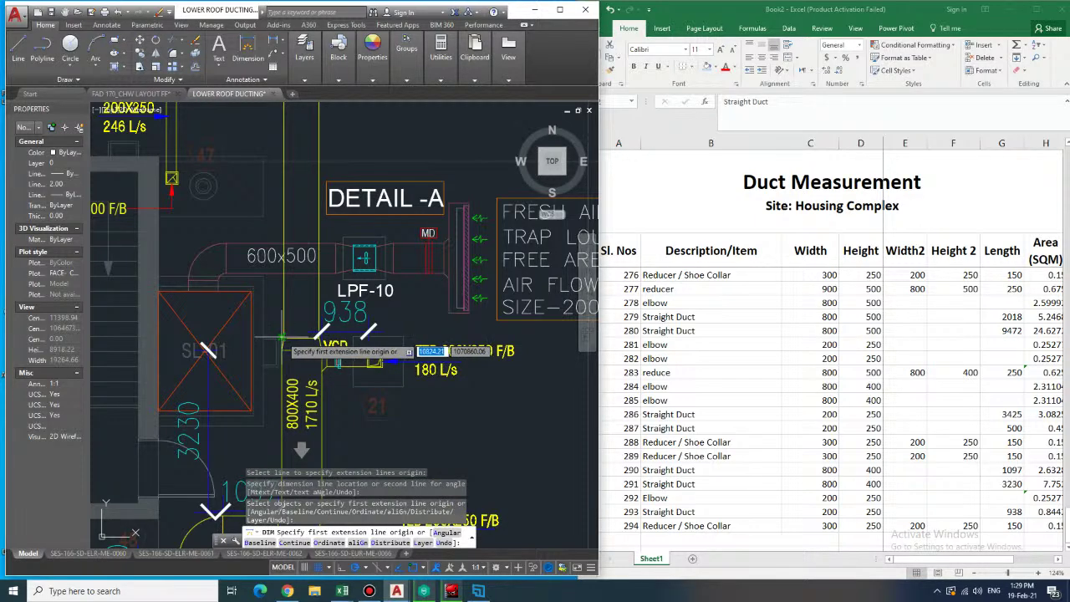
key(Escape)
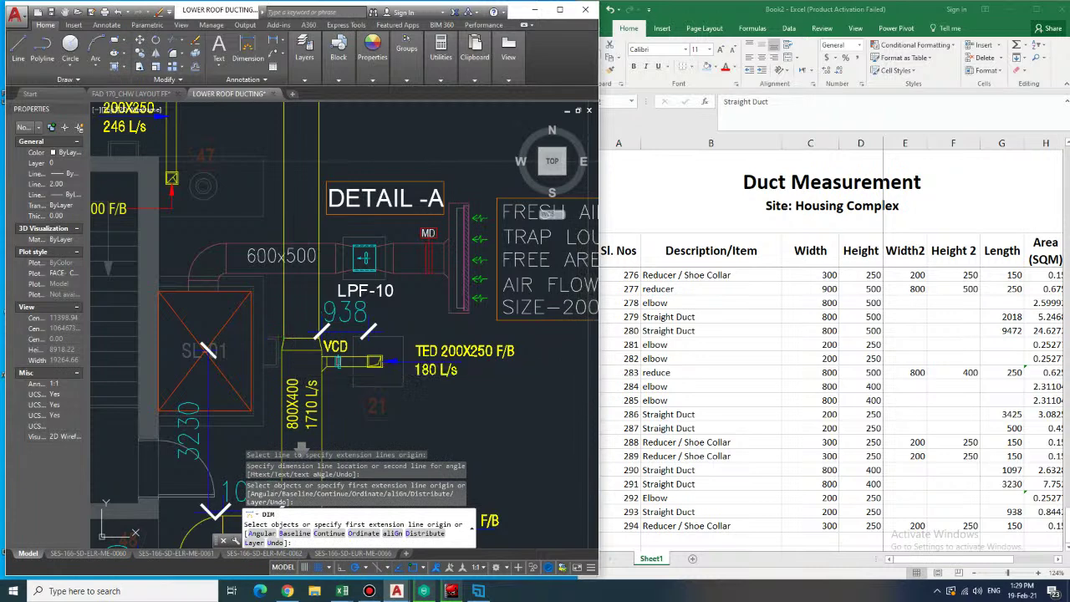
mouse_move(293, 315)
middle_down()
mouse_move(270, 327)
mouse_move(278, 355)
middle_up()
scroll(270, 327, down, 1)
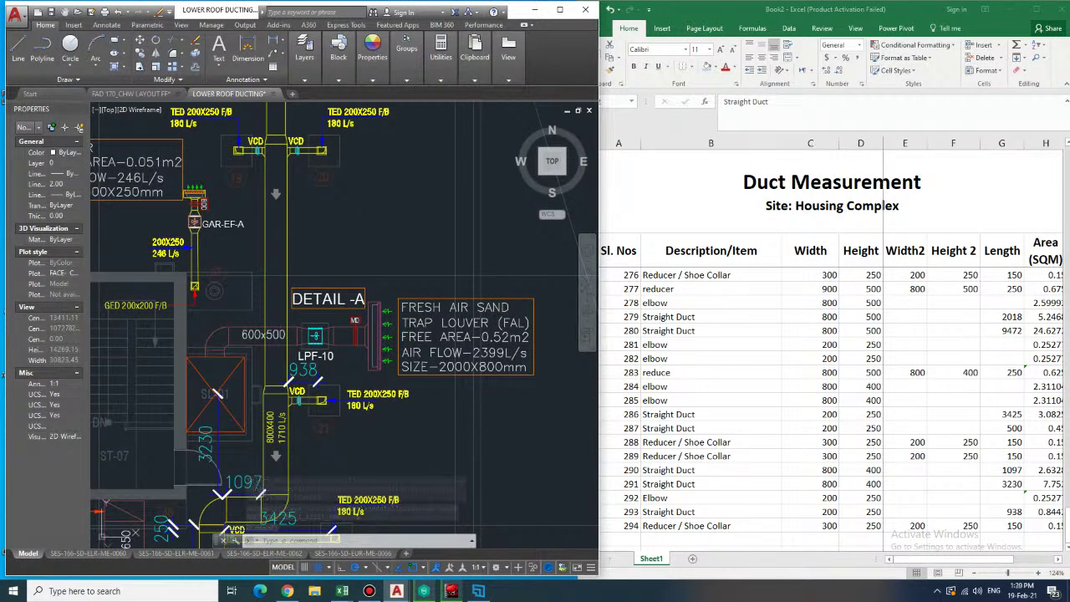
text(dim)
key(Return)
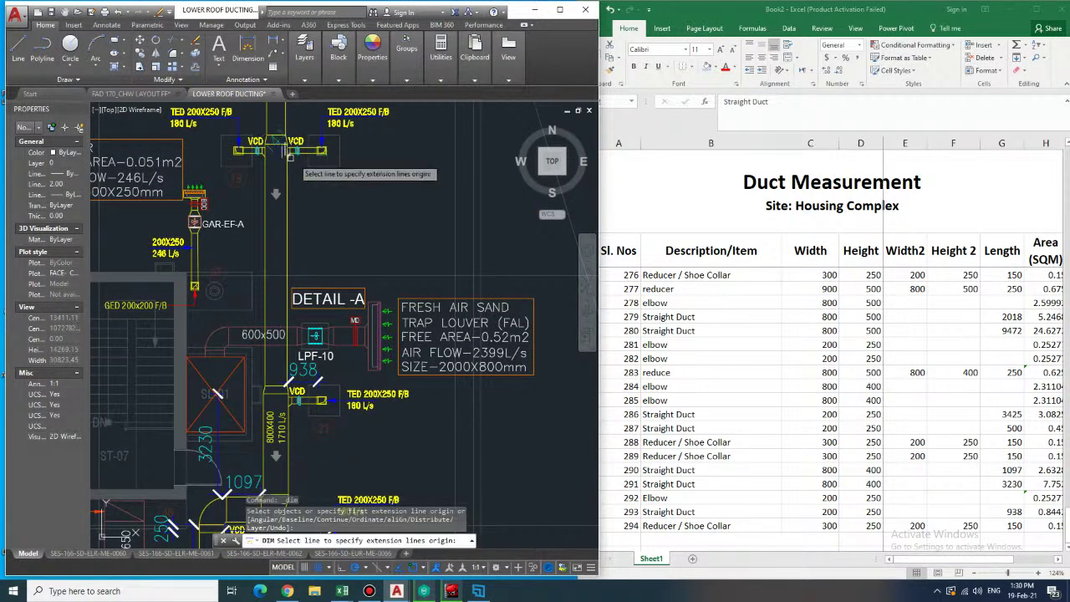
key(Escape)
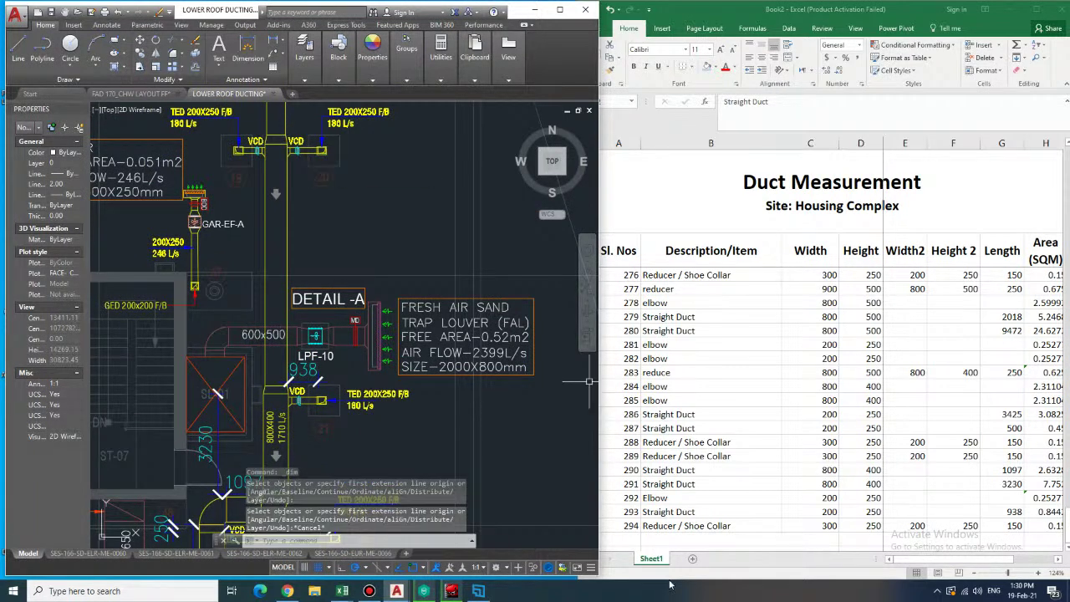
- Add item 295 below item 294 with description reducer, width 800 and height 400
click(632, 537)
text(295)
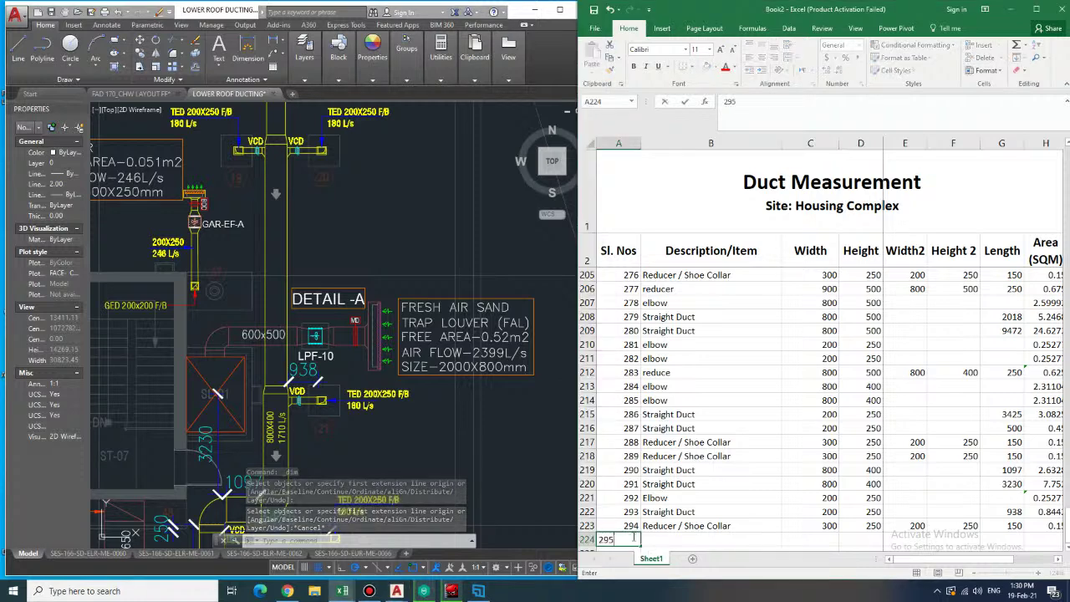
key(Tab)
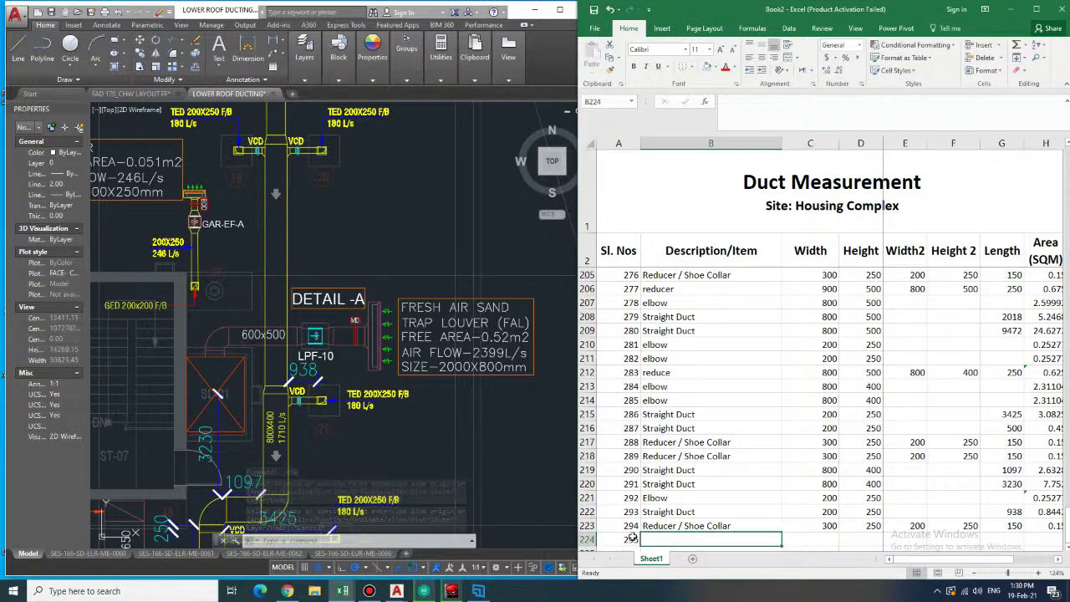
text(reducer)
key(Tab)
text(800)
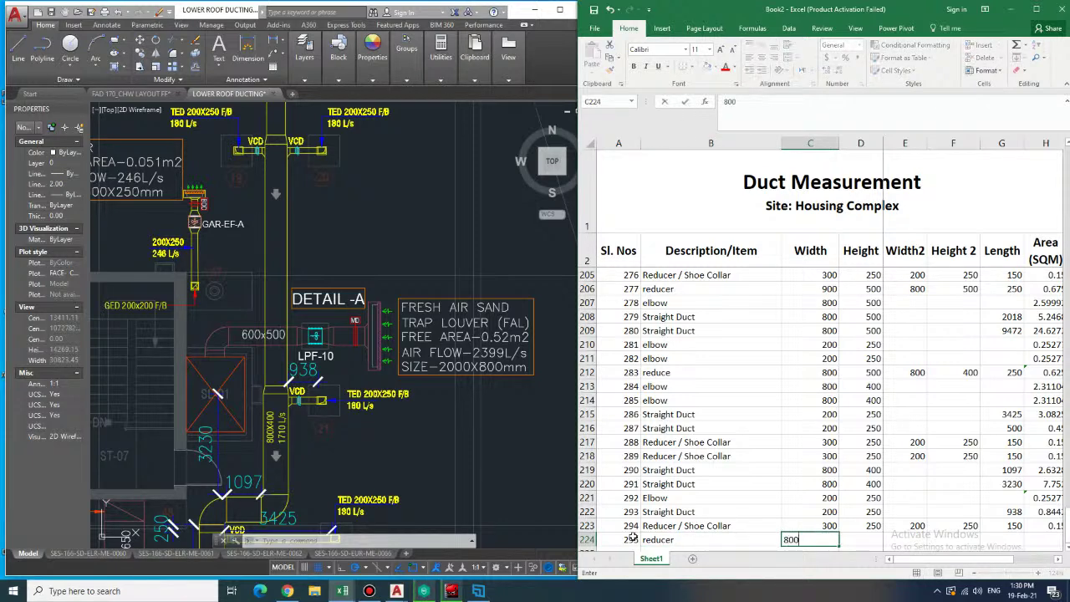
key(Tab)
text(400)
key(Tab)
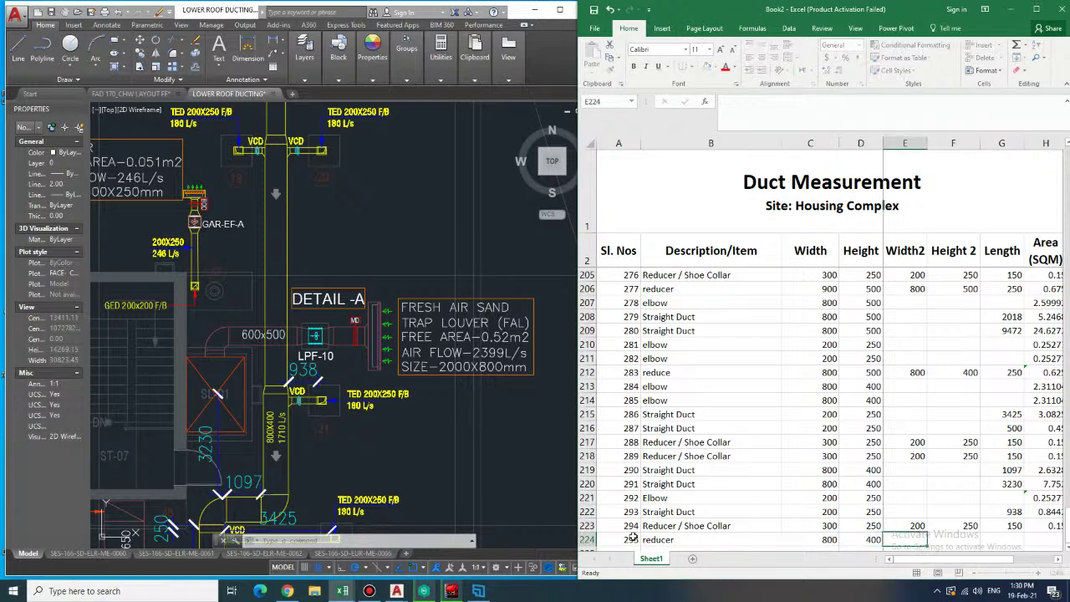
- Complete the reducer's dimensions in item 295 with Width2 700, Height 2 400 and length 250
text(700)
key(Tab)
text(7)
key(BackSpace)
text(400)
key(Tab)
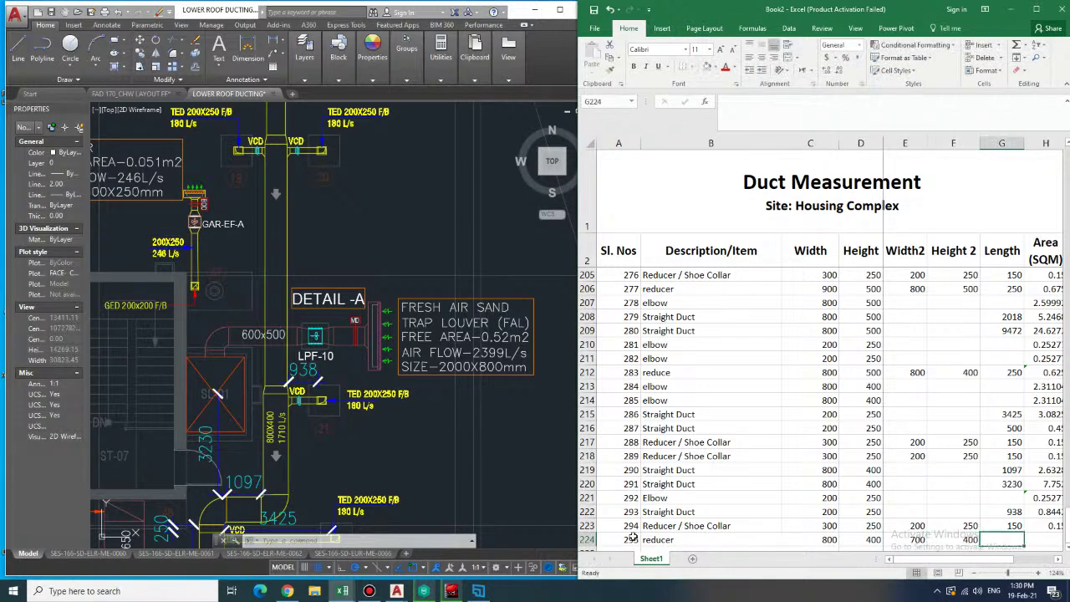
text(250)
key(Tab)
- Copy the reducer area formula from item 294 into the Area cell of item 295
key(Up)
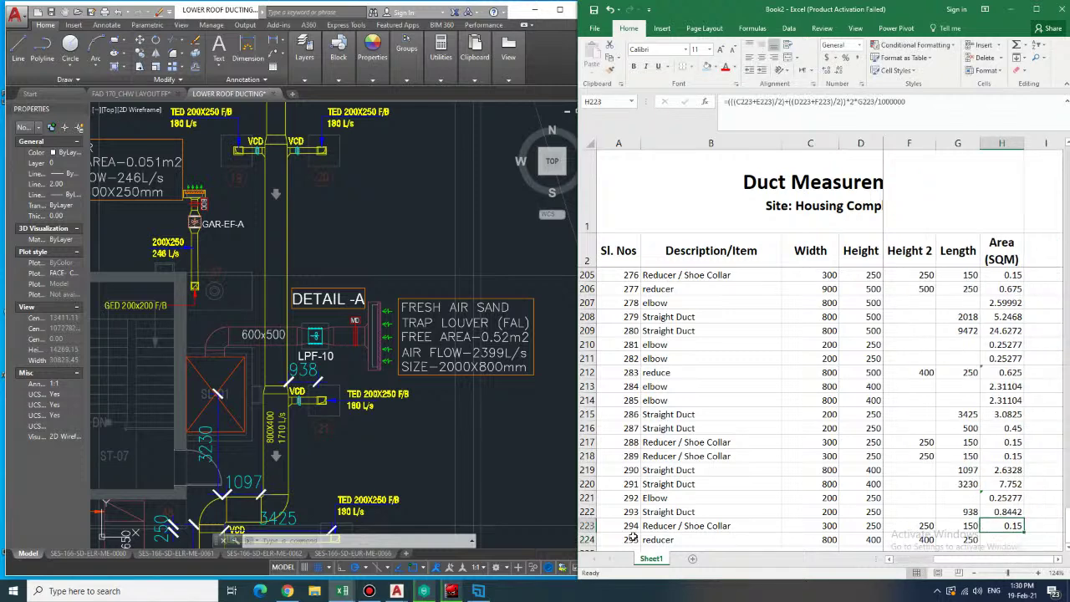
key(ctrl+c)
key(Down)
key(ctrl+v)
- Enter serial number 296 in the first empty row below item 295
key(Down)
key(Left)
key(Left)
key(Left)
key(Left)
key(Left)
key(Left)
key(Left)
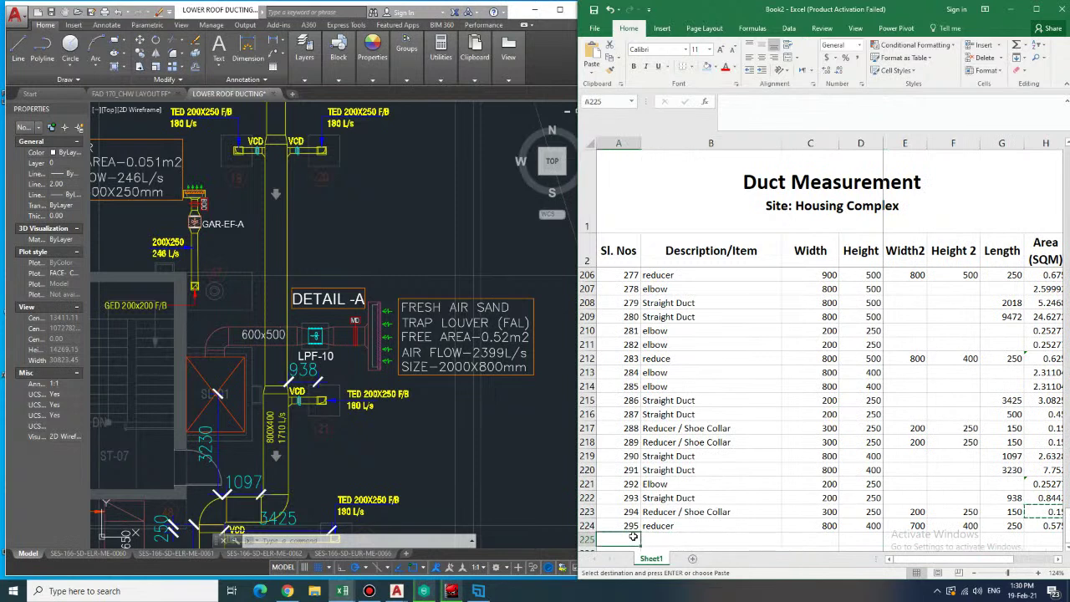
text(296)
key(Tab)
- In the AutoCAD drawing, dimension the straight main duct between outlet 21's branch and the branches of outlets 19 and 20
middle_drag(333, 232, 326, 233)
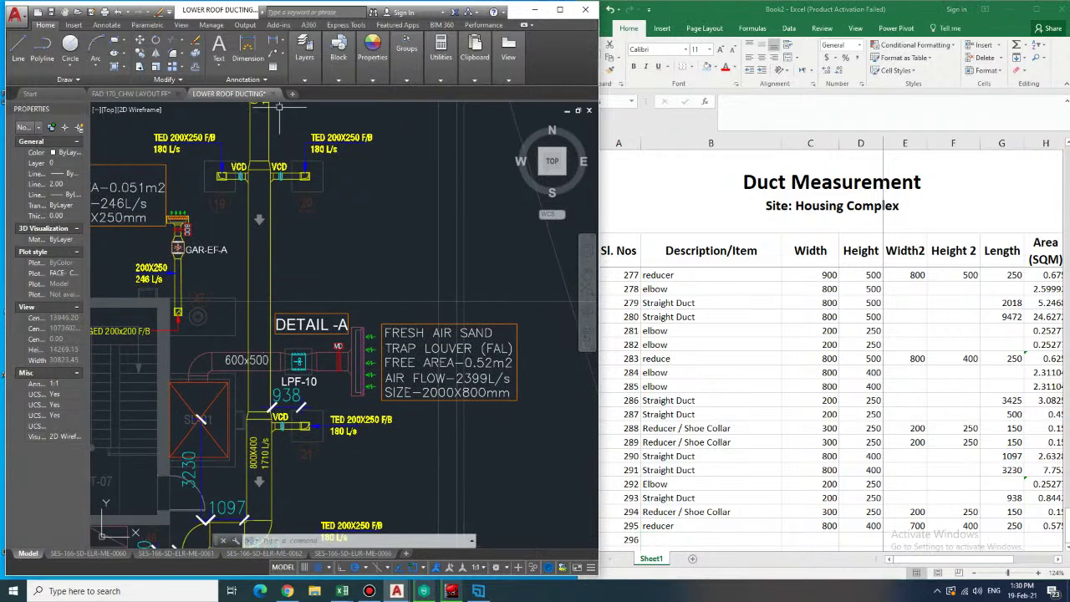
click(249, 47)
click(248, 280)
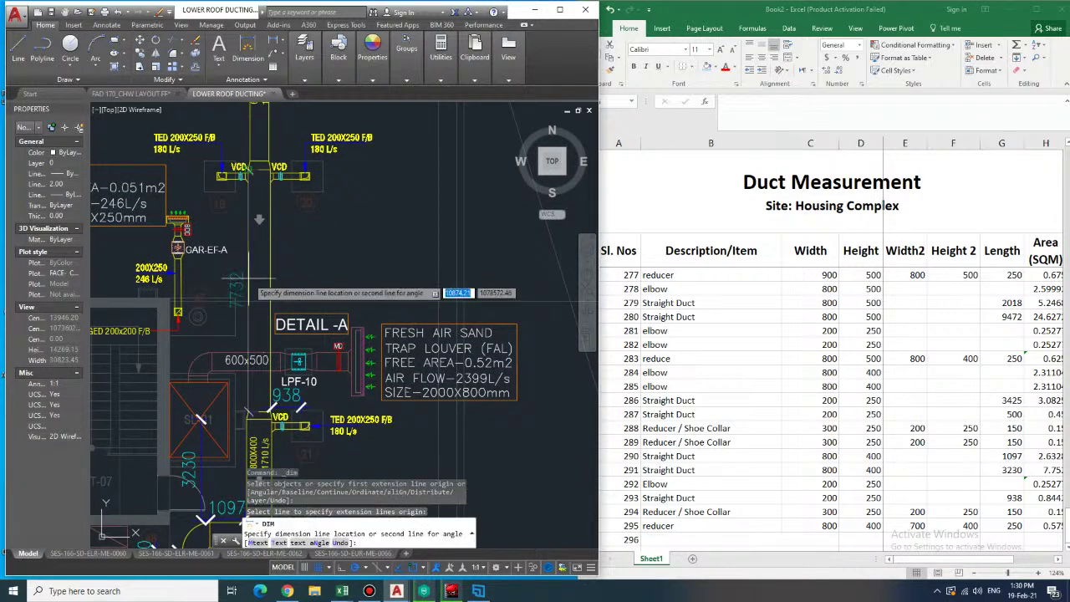
click(242, 280)
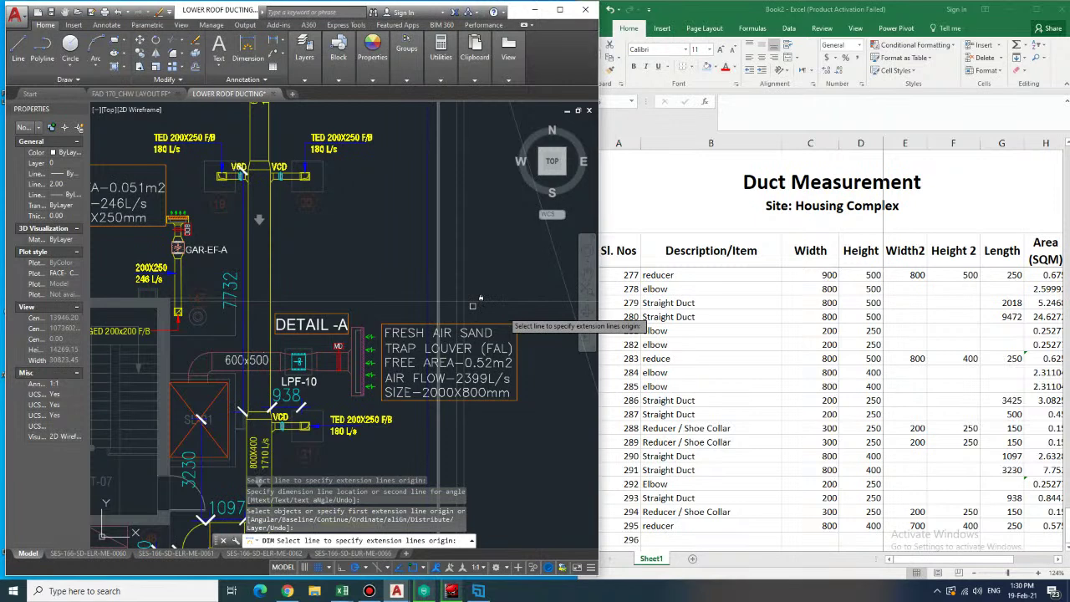
- Back in the Excel sheet, fill item 296 as Straight Duct with width 700, height 400 and length 7732
click(695, 540)
text(S)
key(Tab)
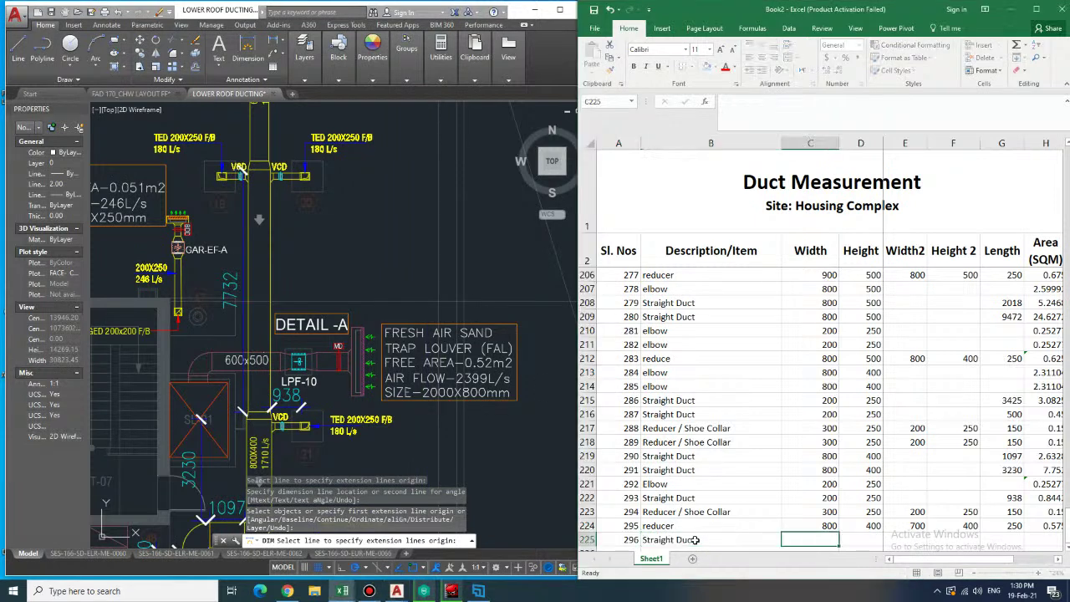
text(700)
key(Tab)
text(400)
key(Tab)
key(Tab)
key(Tab)
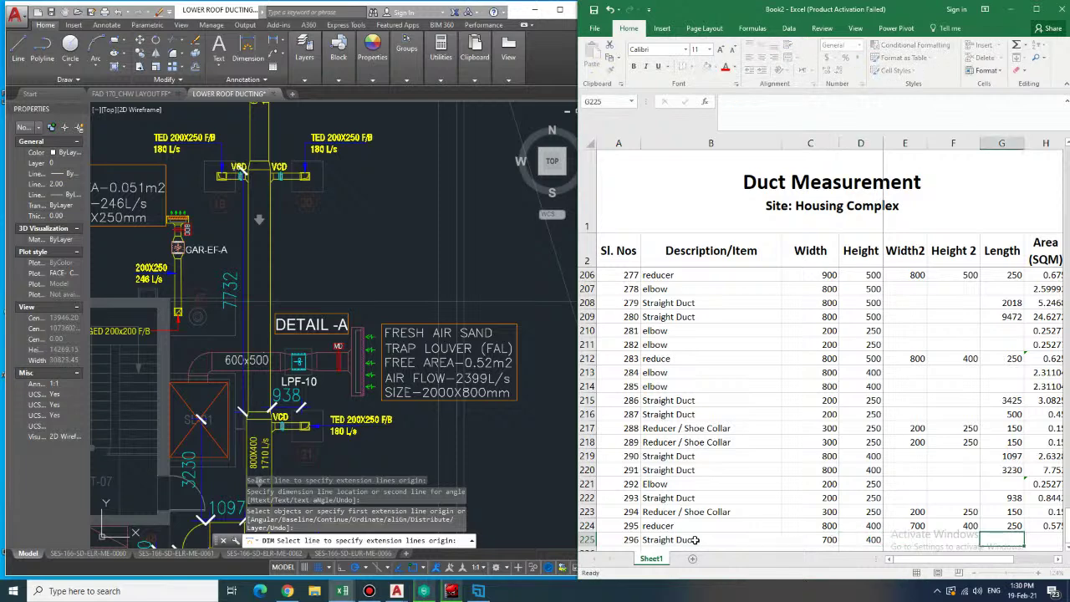
text(7732)
- Copy the straight duct area formula from item 293 into the Area cell of item 296
key(Tab)
key(Up)
key(Up)
key(Up)
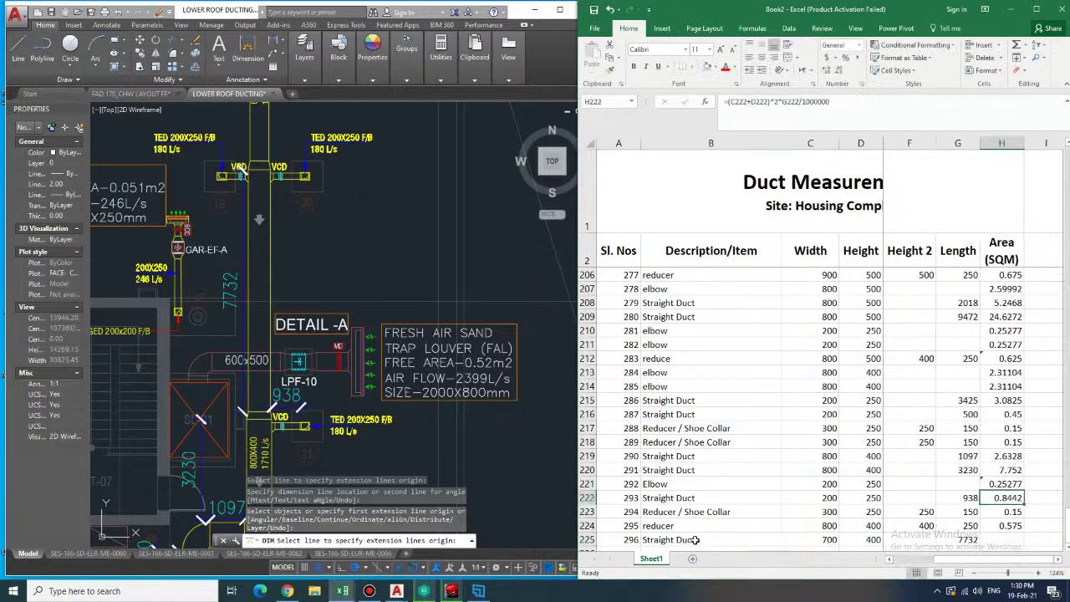
key(ctrl+c)
key(Down)
key(Down)
key(Down)
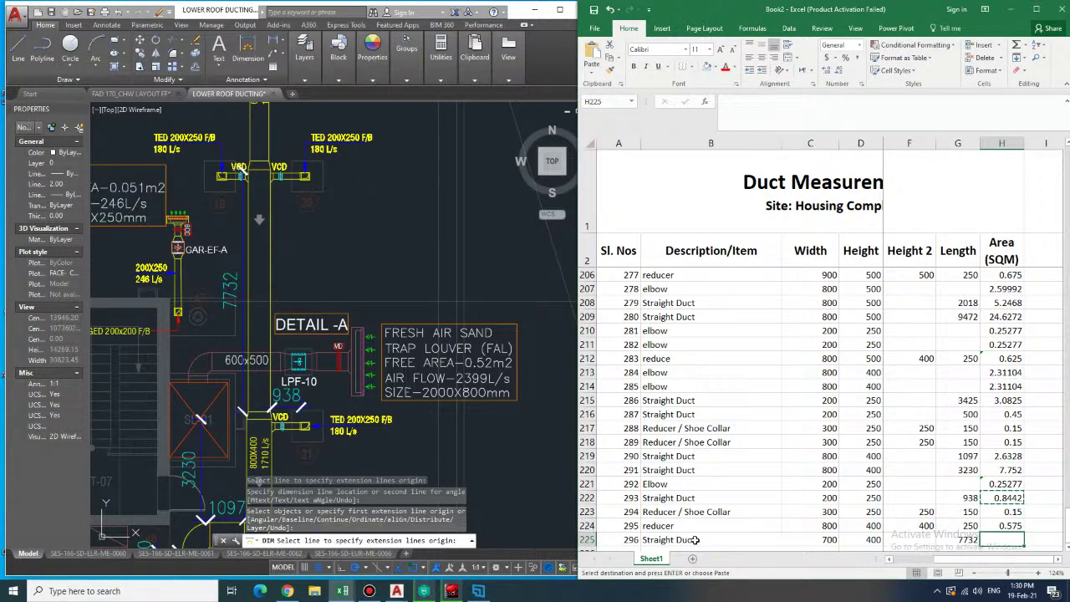
scroll(694, 540, down, 1)
key(ctrl+v)
- Enter serial number 297 in the first empty row below item 296
key(Down)
key(Left)
key(Left)
key(Left)
key(Left)
key(Left)
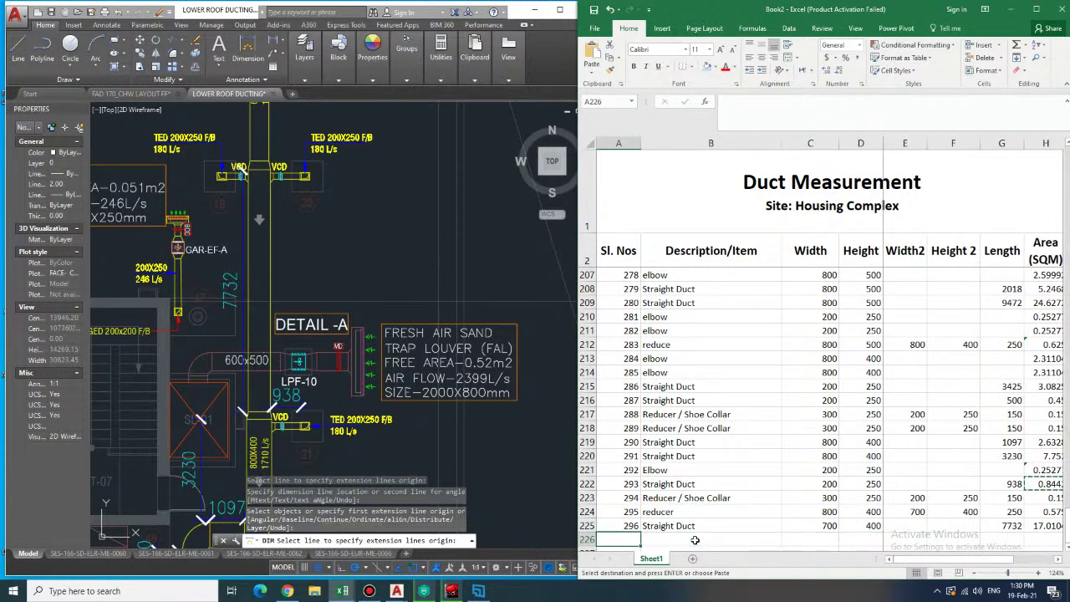
text(297)
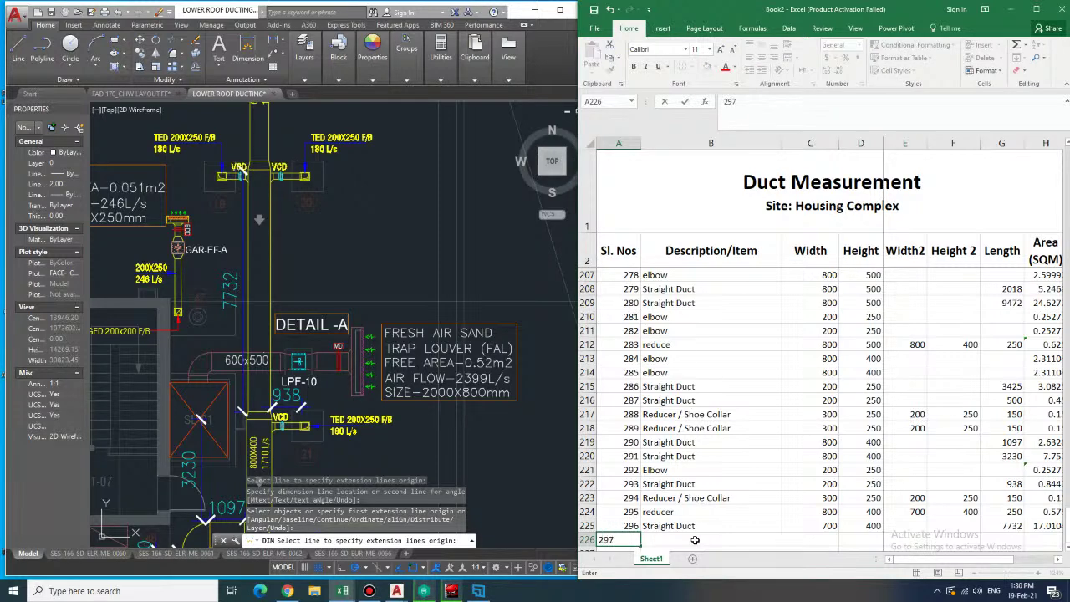
click(694, 540)
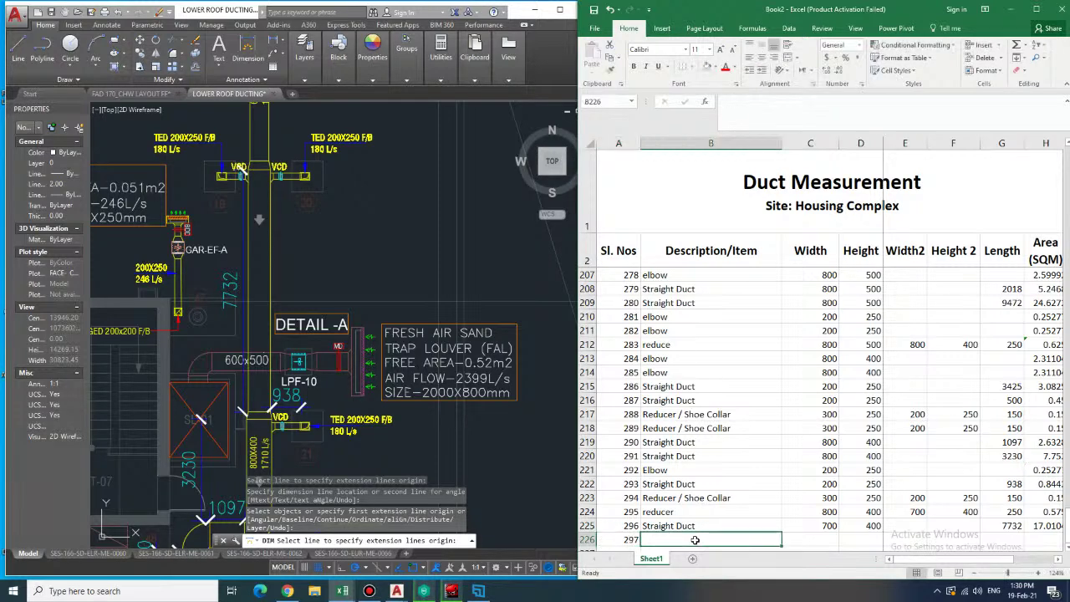
- In the AutoCAD drawing, dimension the branch ducts running from the main duct to outlets 20 and 19
middle_drag(384, 189, 383, 329)
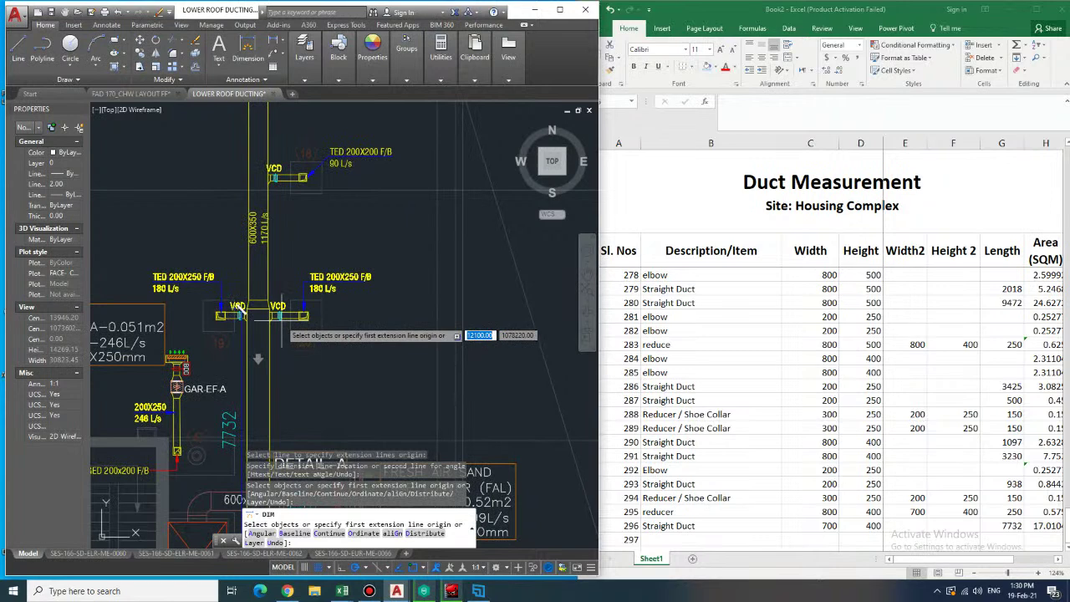
scroll(280, 323, up, 2)
click(288, 313)
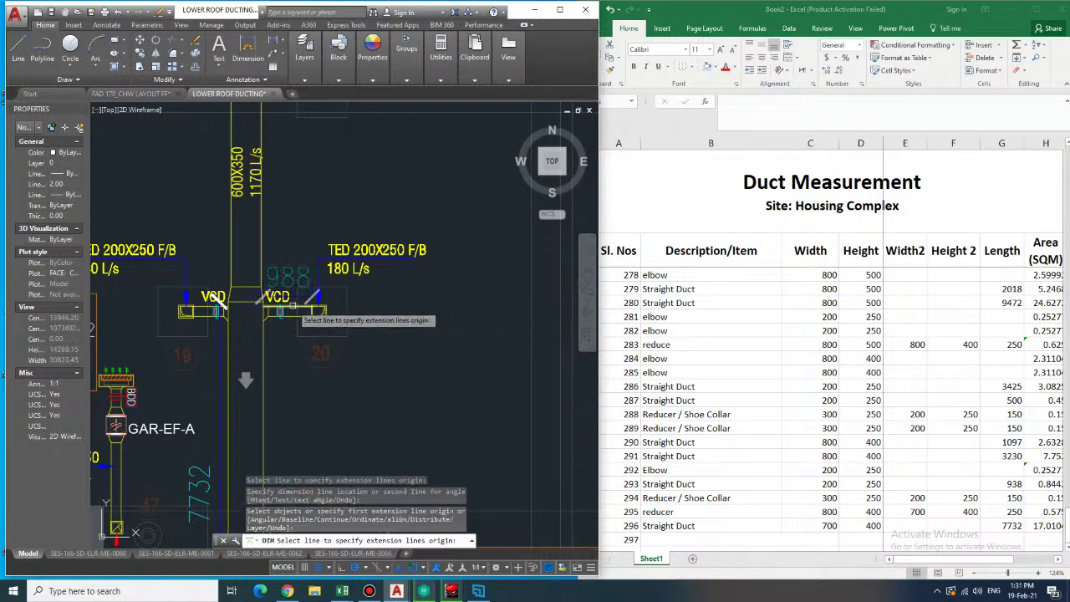
click(316, 290)
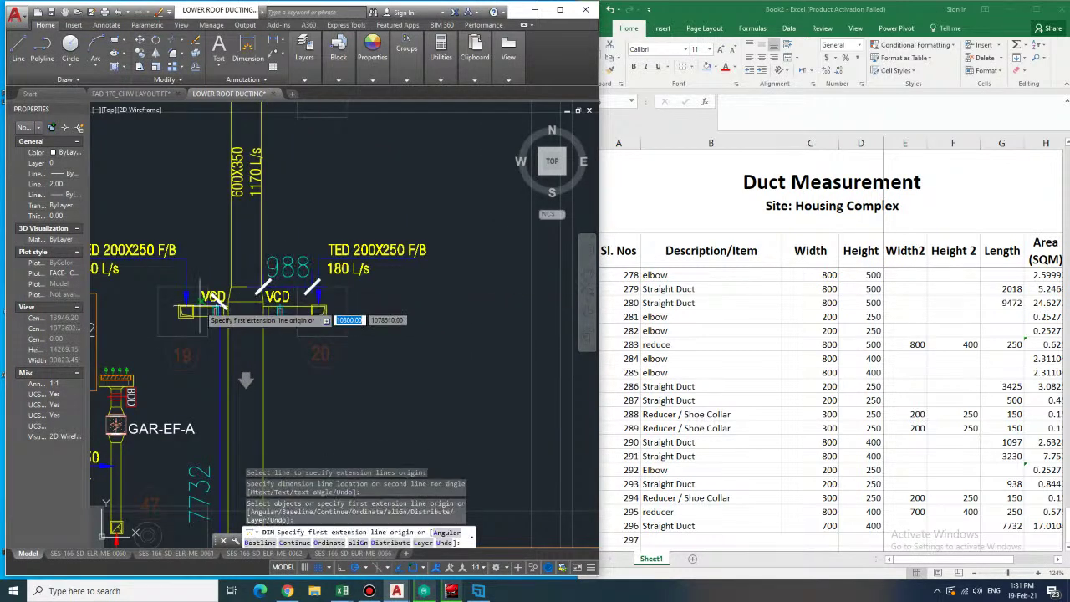
click(216, 299)
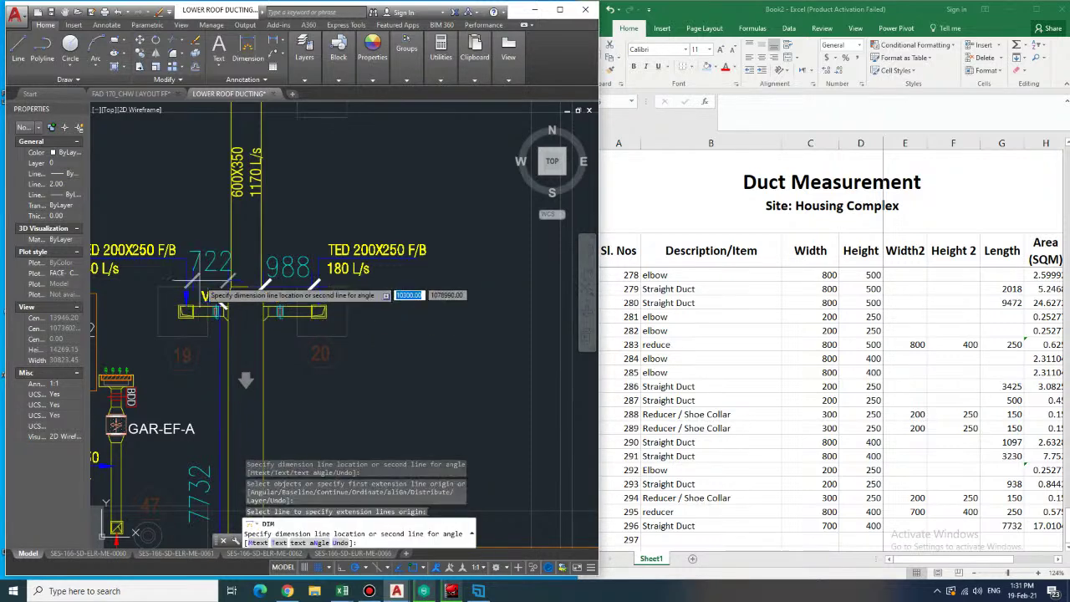
click(209, 263)
middle_drag(305, 242, 351, 238)
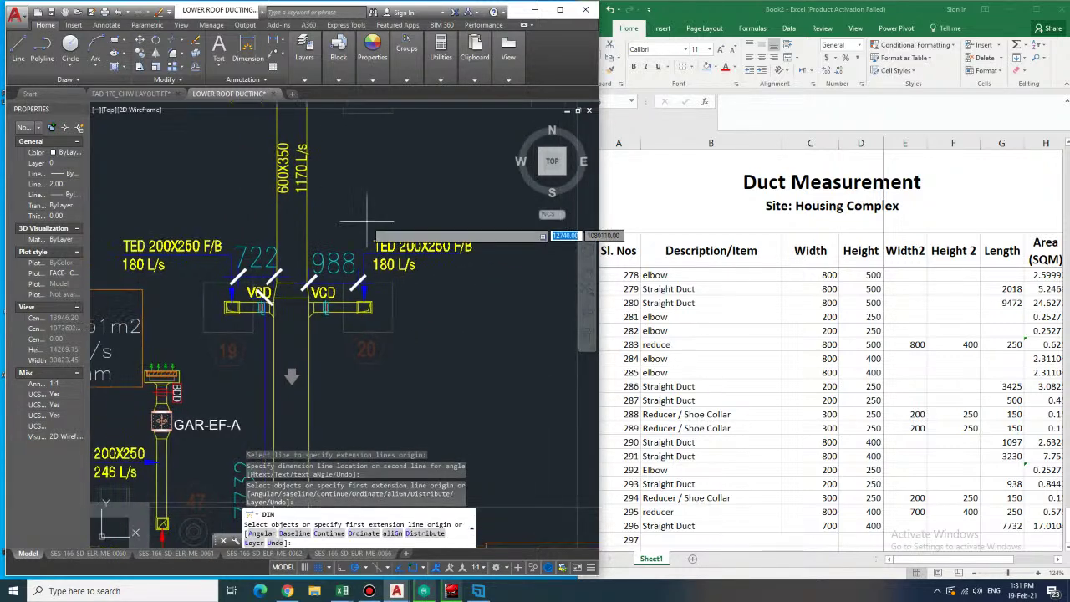
- Back in the Excel sheet, fill item 297 as elbow with width 200 and height 250
click(688, 541)
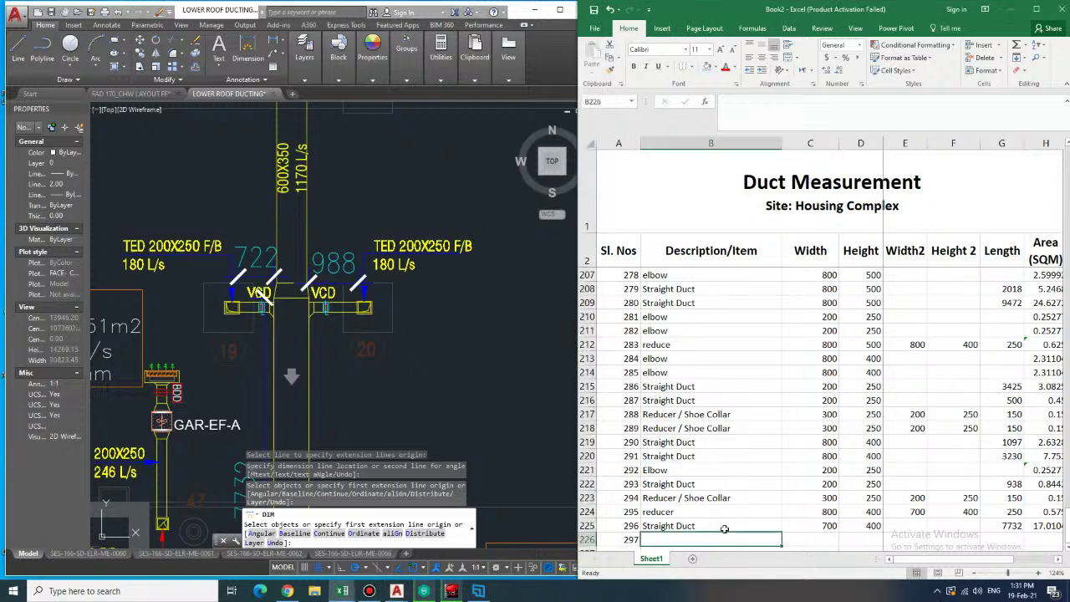
text(s)
key(BackSpace)
key(BackSpace)
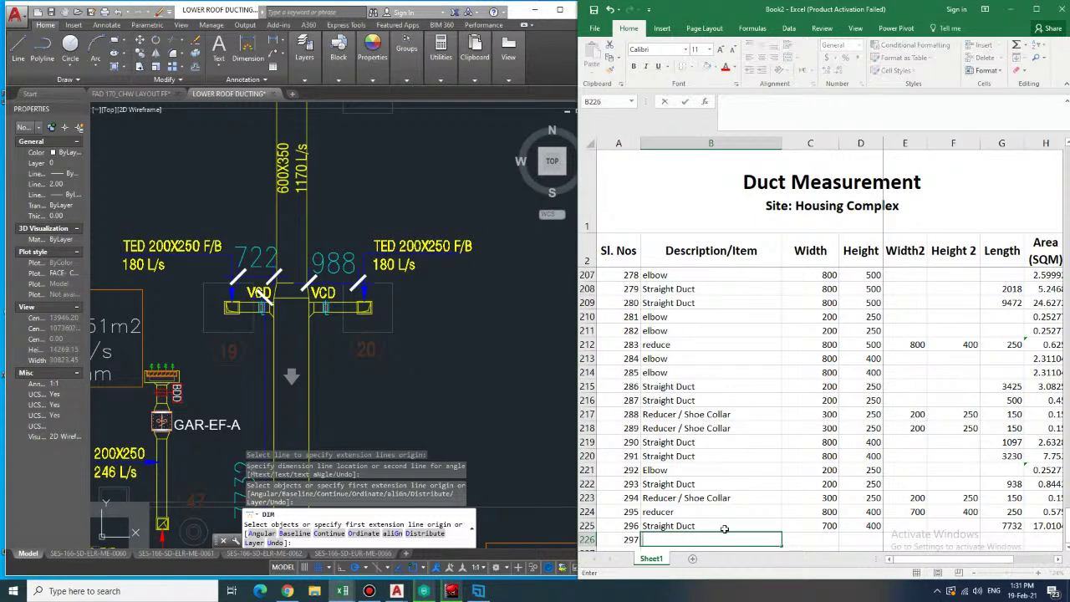
text(elbow)
key(Tab)
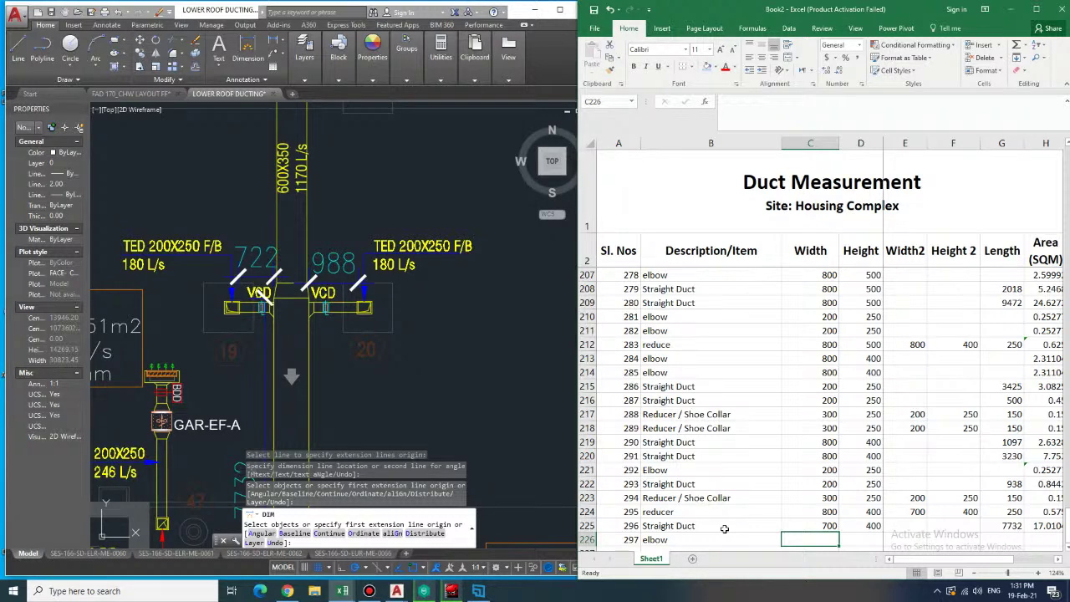
text(200)
key(Tab)
text(250)
key(Tab)
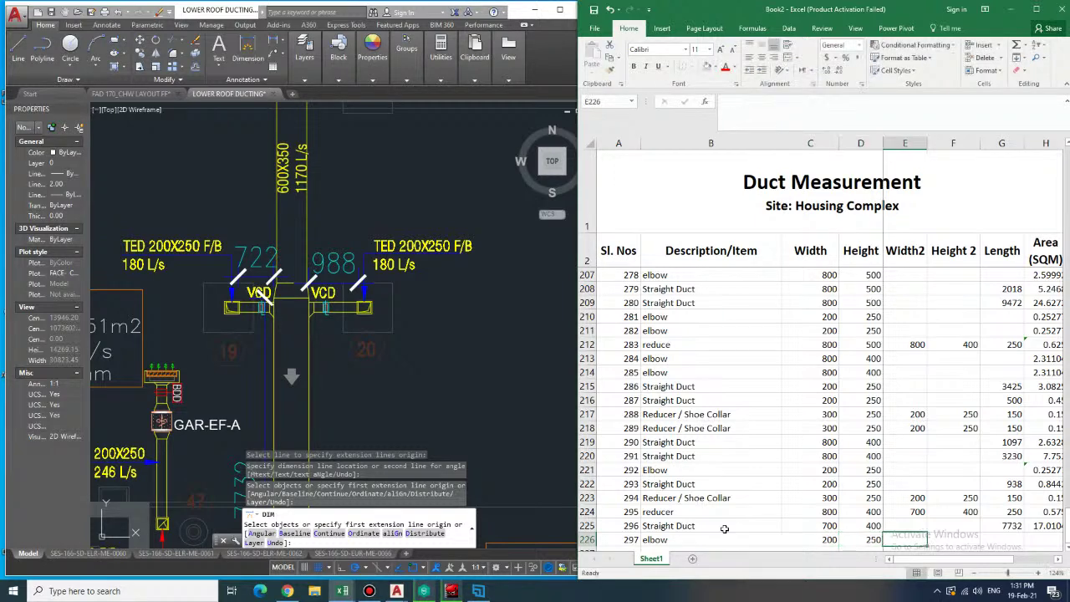
key(Return)
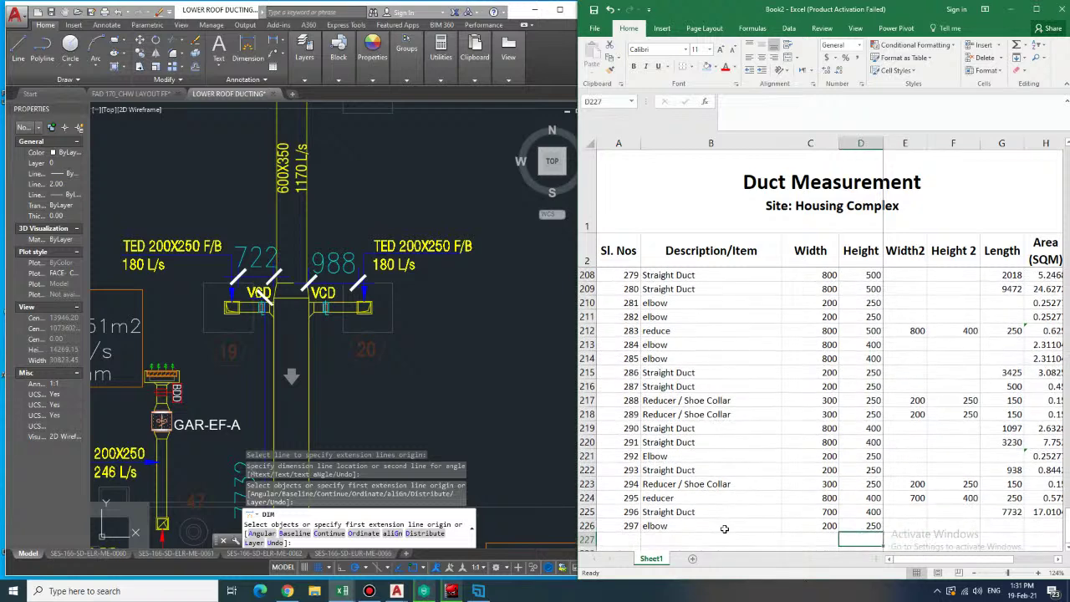
- Add item 298 as elbow with width 200 and height 250
text(298)
key(Tab)
text(eln)
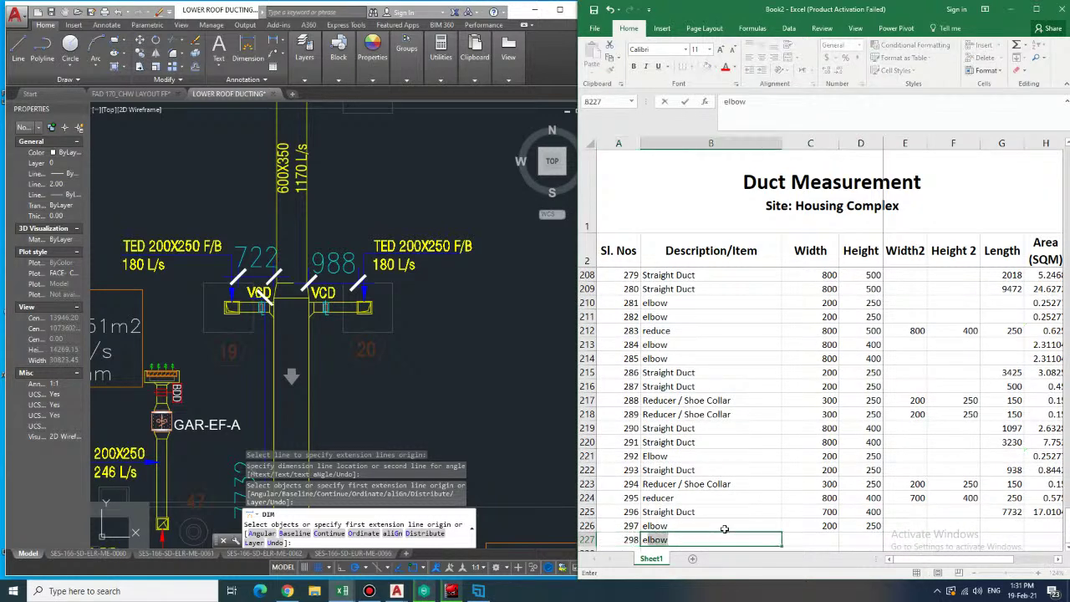
text(b)
key(Tab)
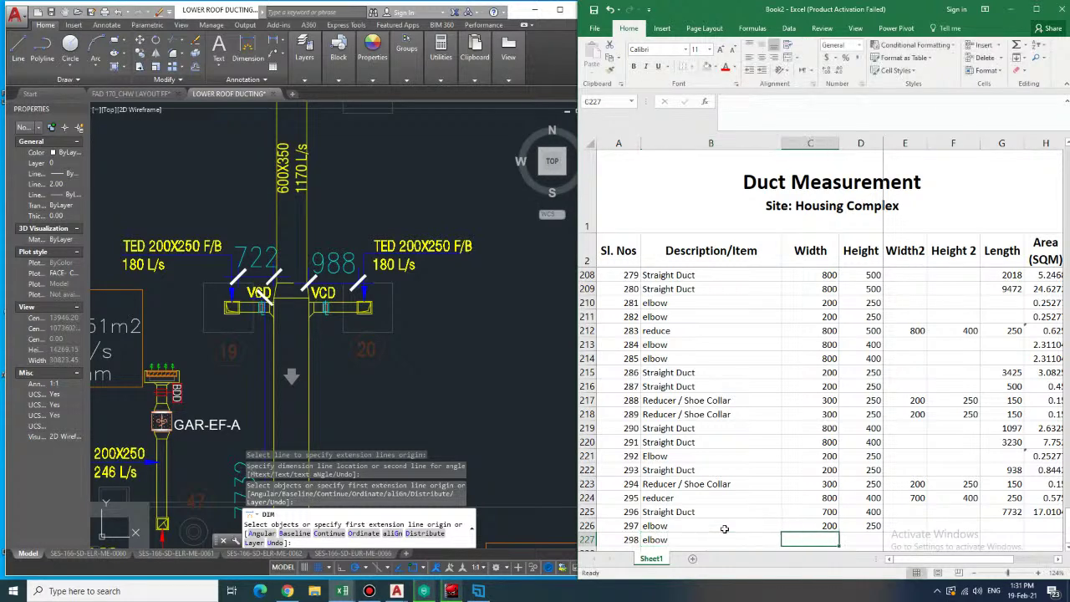
text(200)
key(Tab)
text(250)
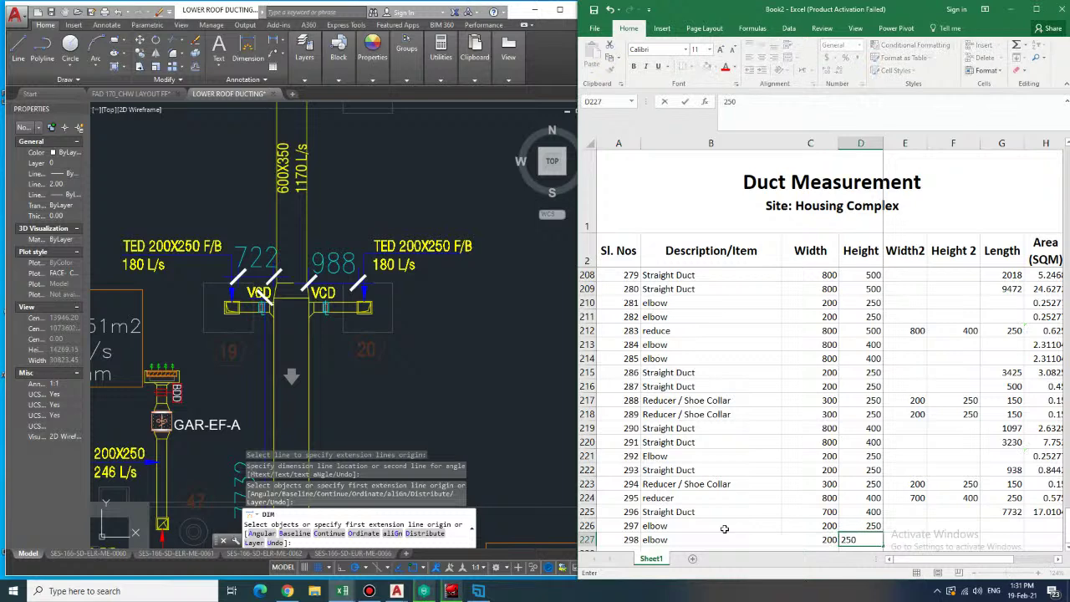
- Copy the elbow area formula from item 292 into the Area cells of items 297 and 298
key(Tab)
key(Tab)
key(Tab)
key(Up)
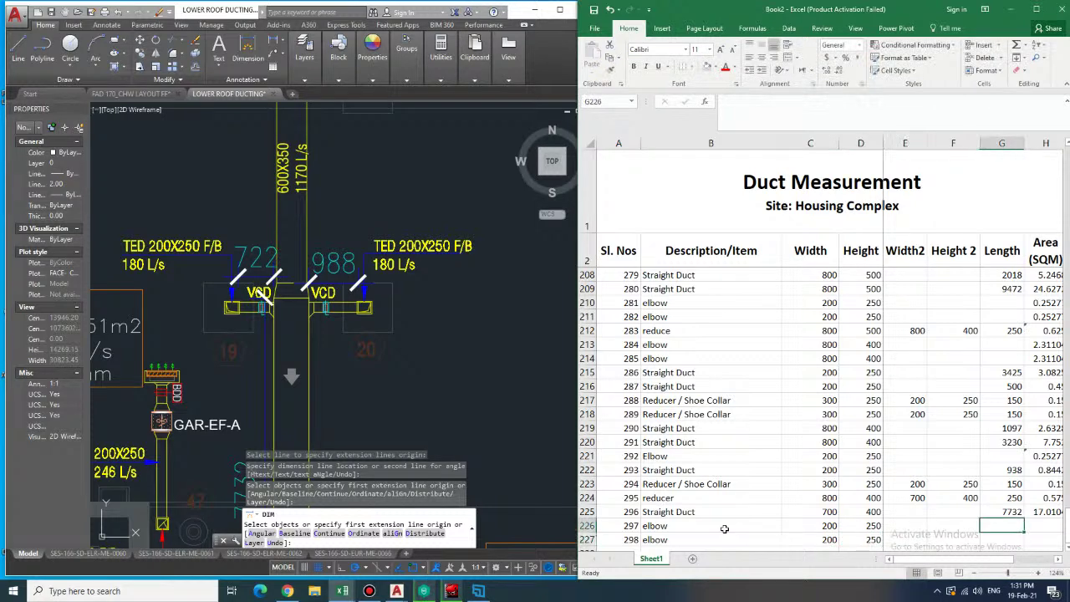
key(Right)
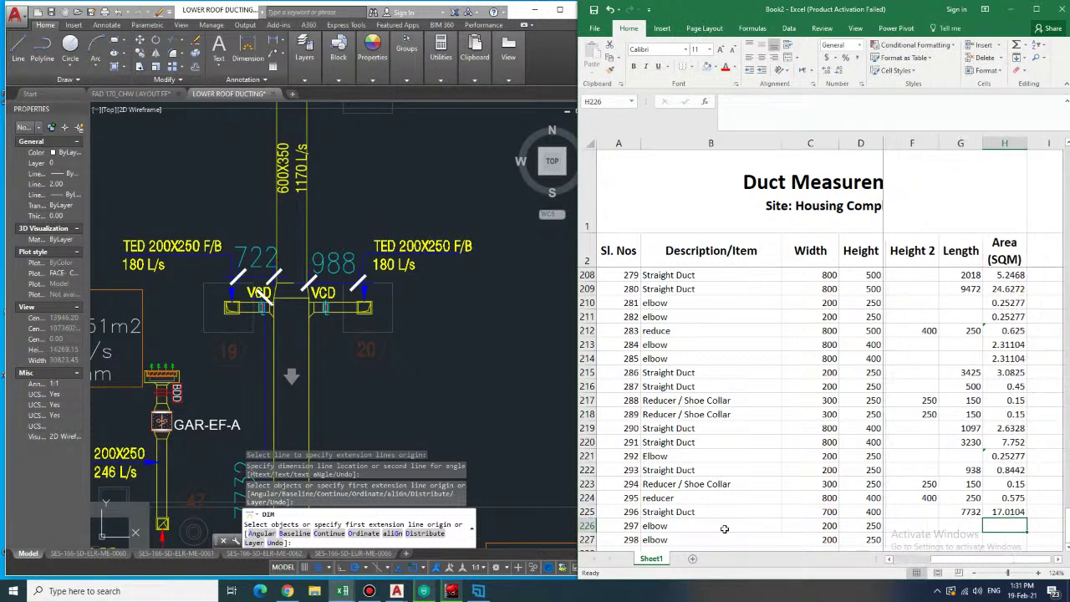
key(Up)
key(Up)
key(Up)
key(Up)
key(Up)
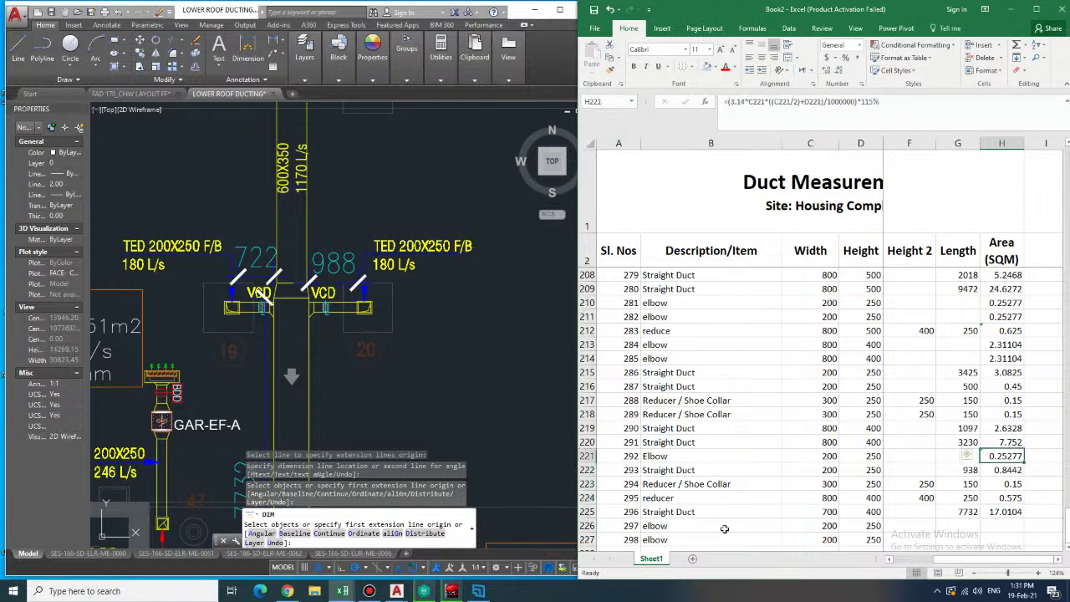
key(ctrl+c)
key(Down)
key(Down)
key(Down)
key(Down)
key(Down)
key(ctrl+v)
key(Down)
key(ctrl+v)
- Add item 299 as Straight Duct with width 200, height 250 and length 988
key(Down)
key(Left)
key(Left)
key(Left)
key(Left)
key(Left)
key(Left)
key(Left)
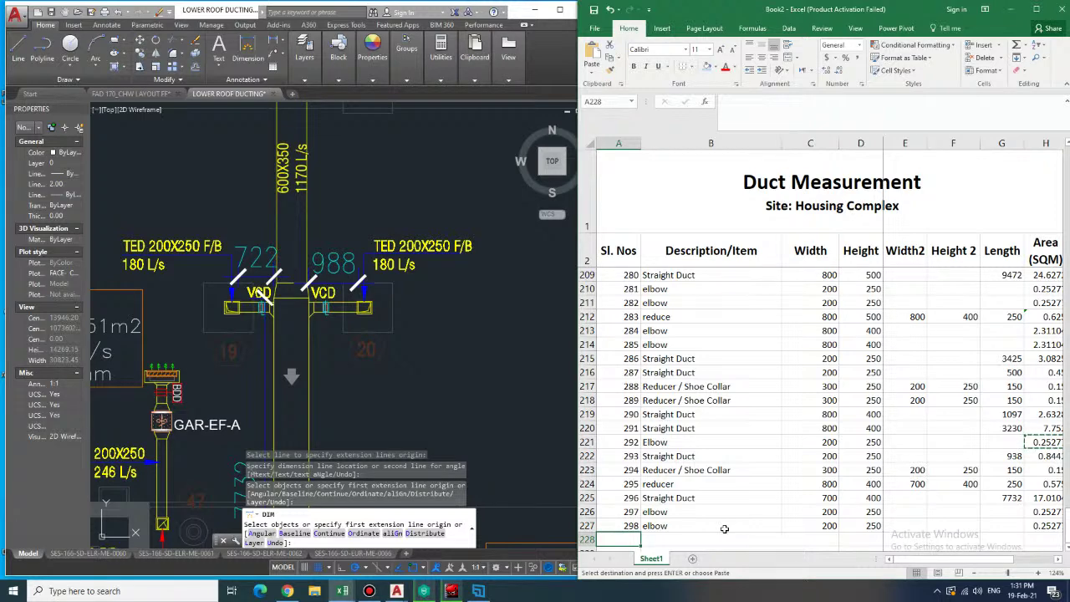
text(299)
key(Tab)
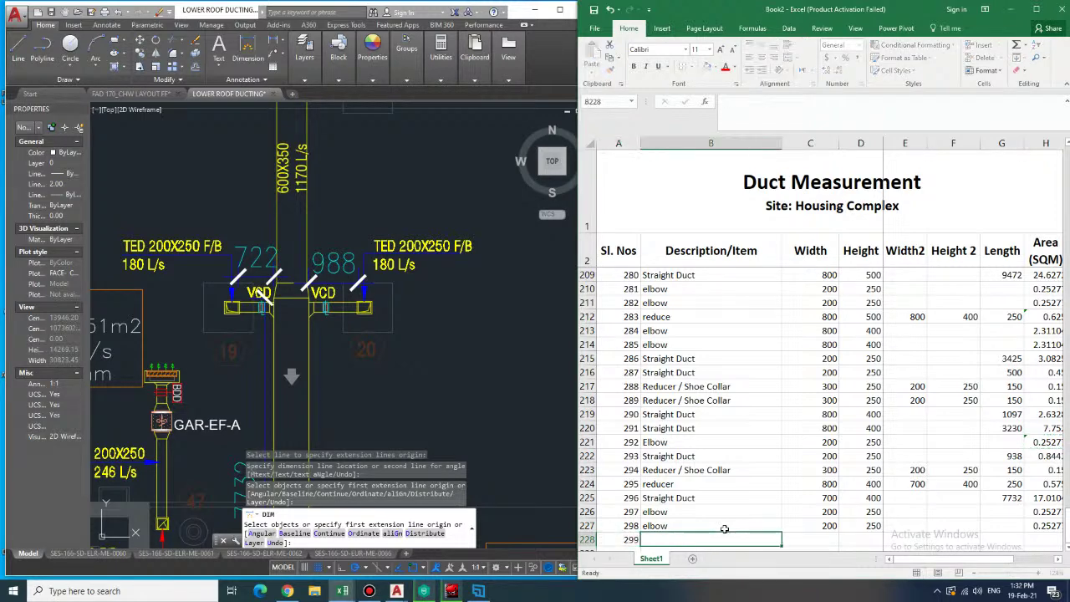
text(Straight Duct)
key(Tab)
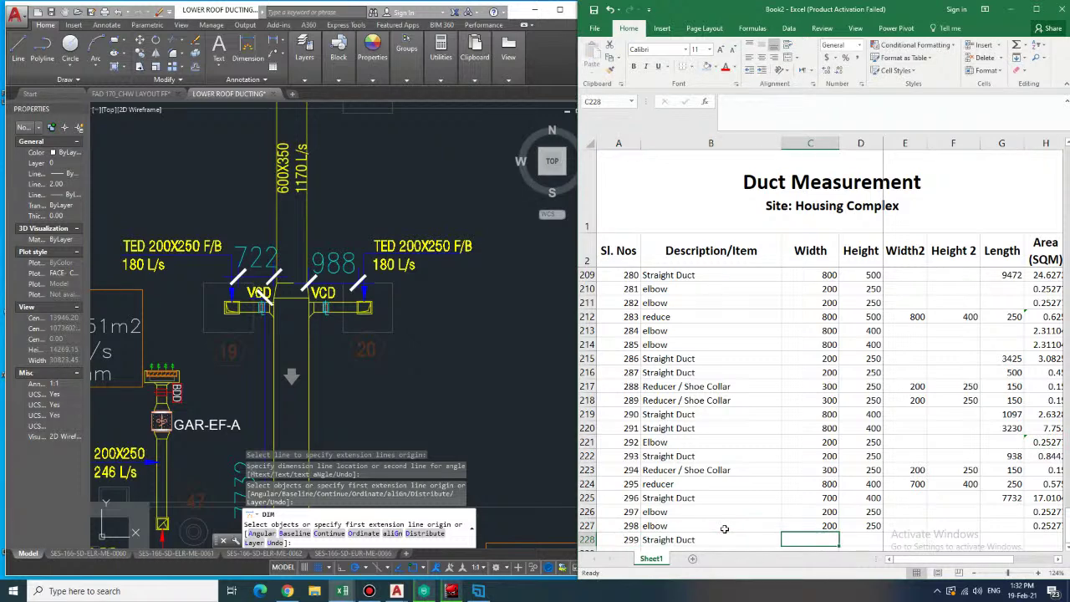
text(200)
key(Tab)
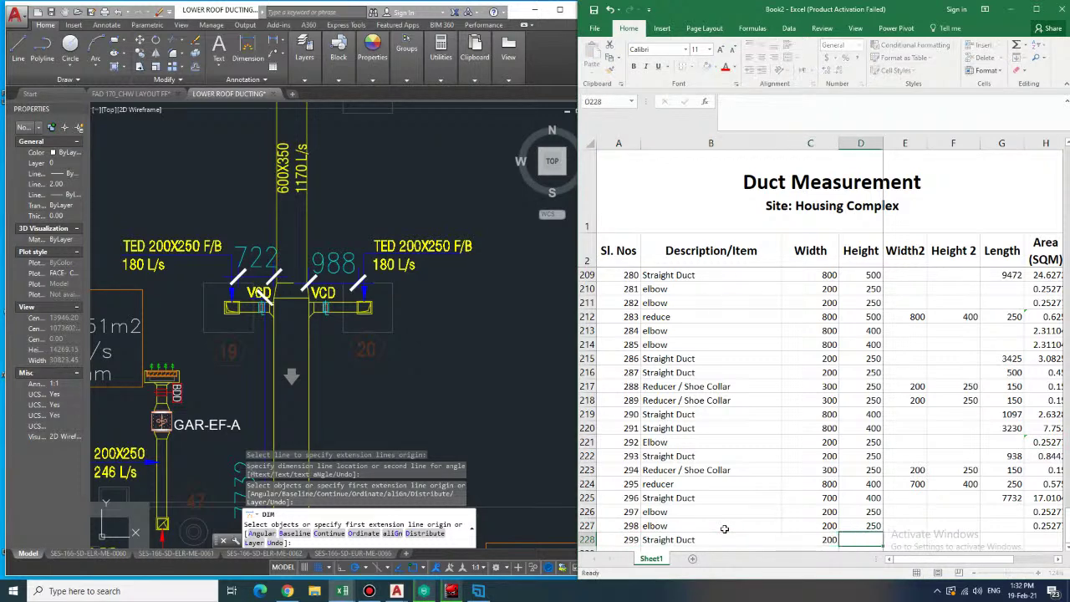
text(250)
key(Tab)
key(Tab)
key(Tab)
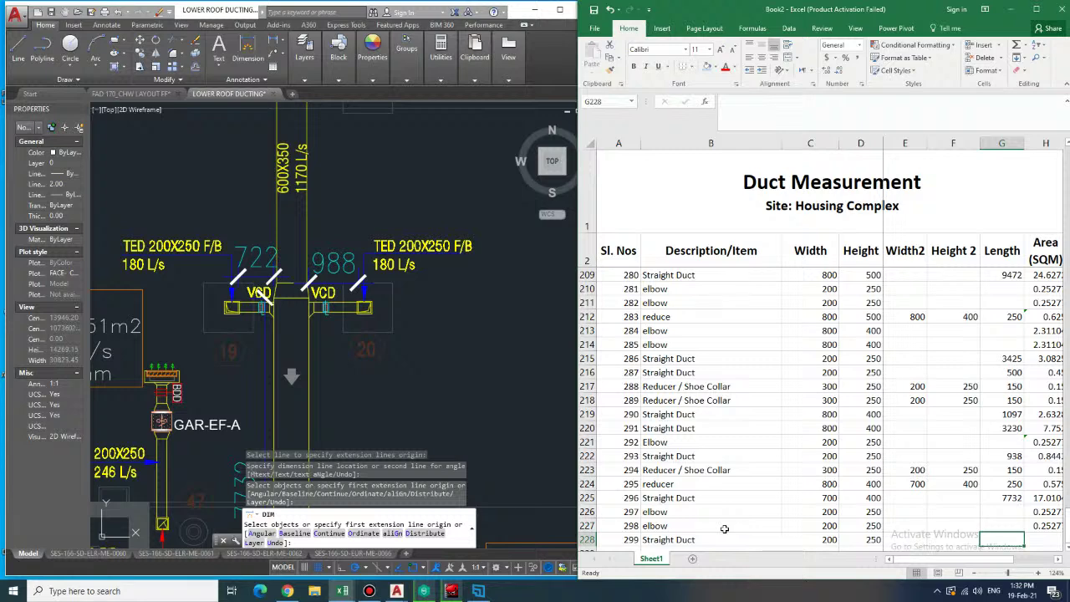
text(938)
key(Tab)
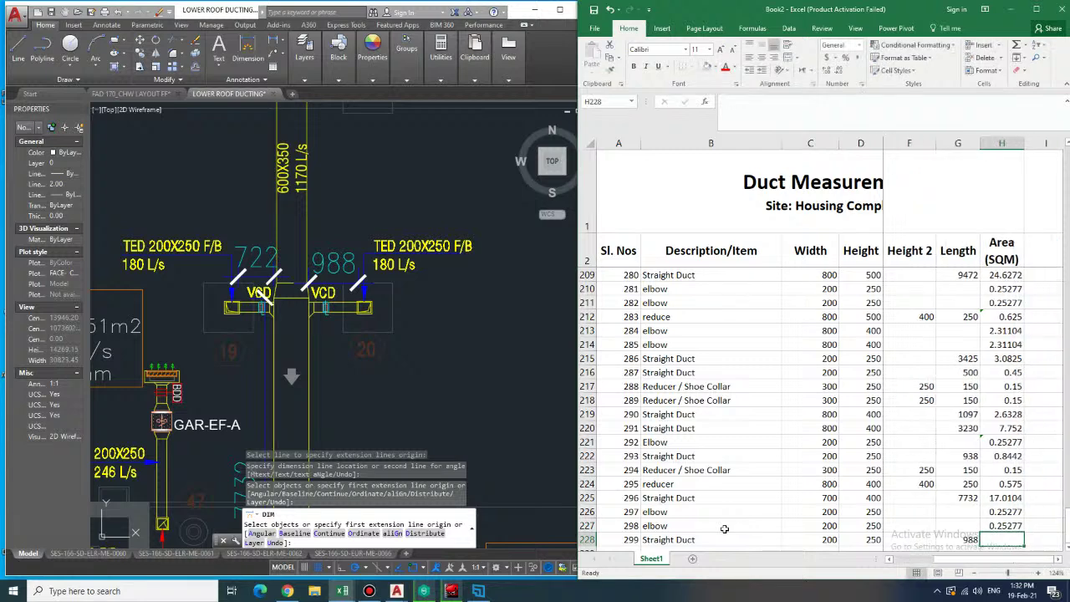
- Add item 300 as Straight Duct with width 200, height 250 and length 722
key(Return)
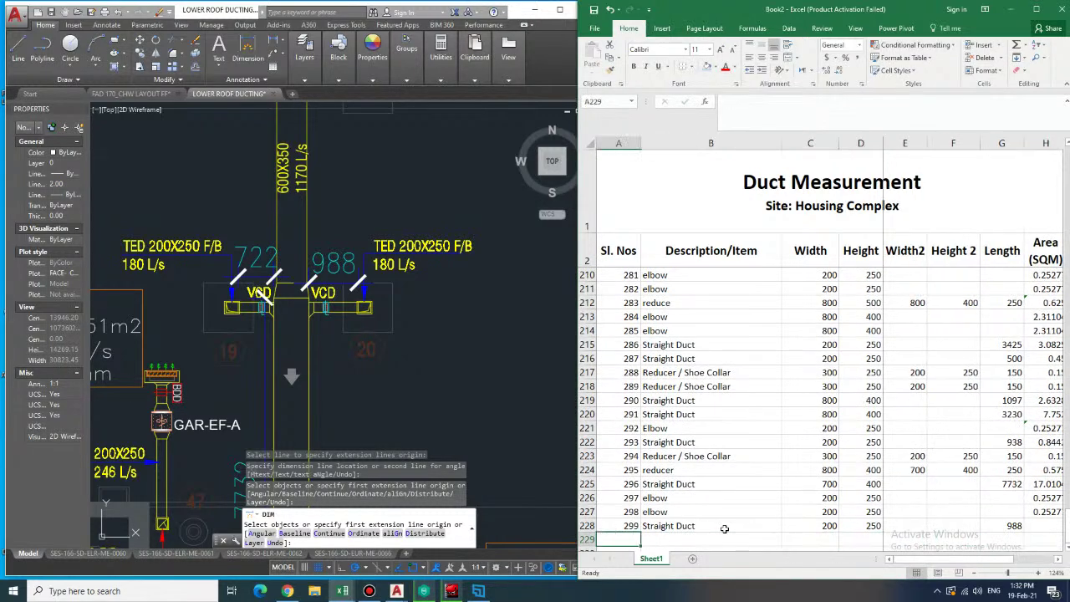
text(3)
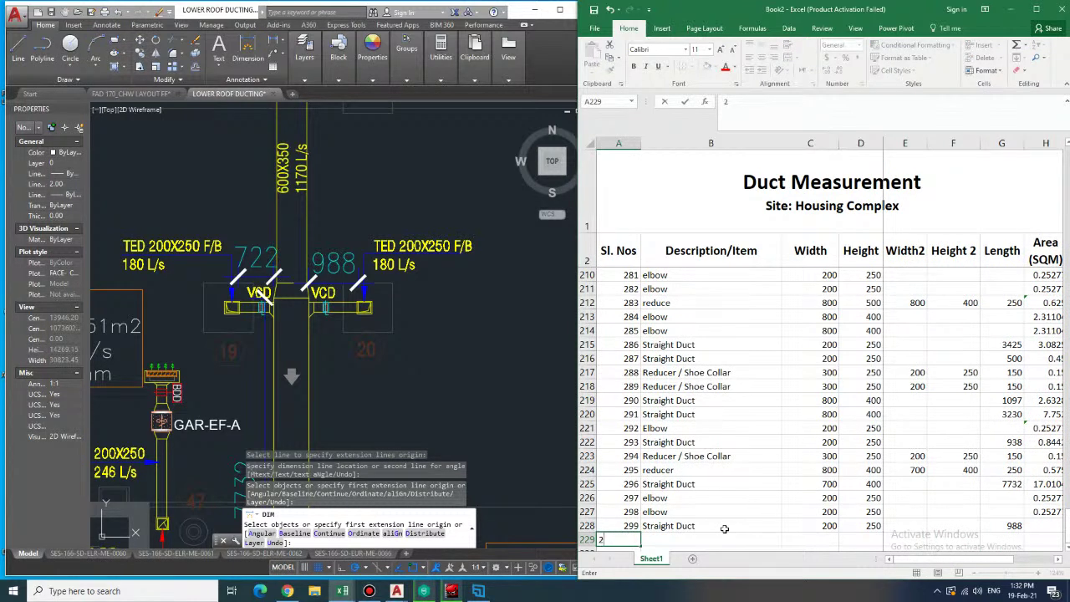
text(00)
key(Tab)
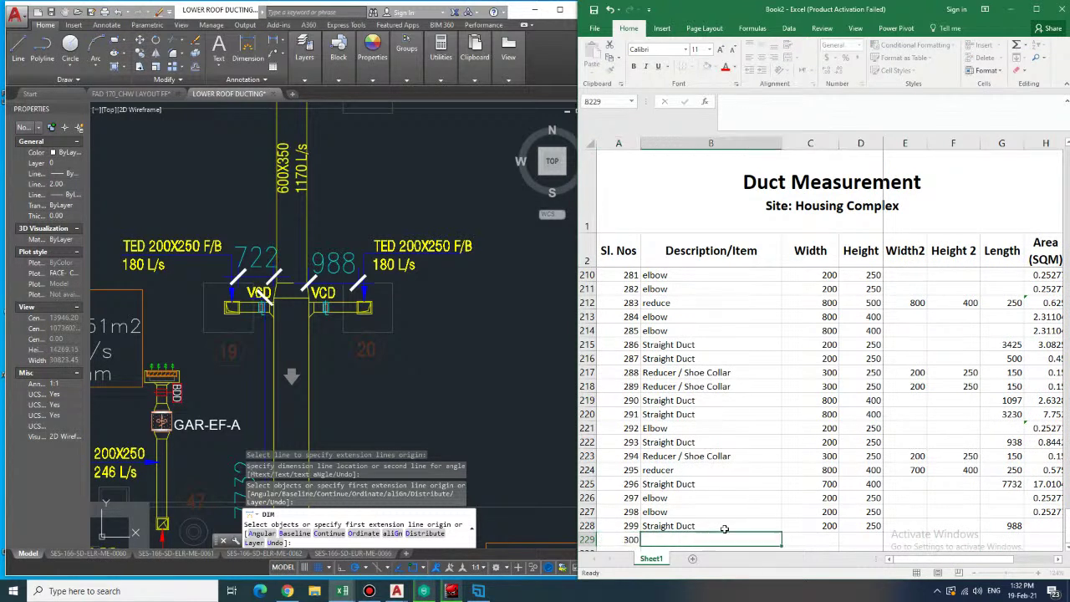
text(Straight Duct)
key(Tab)
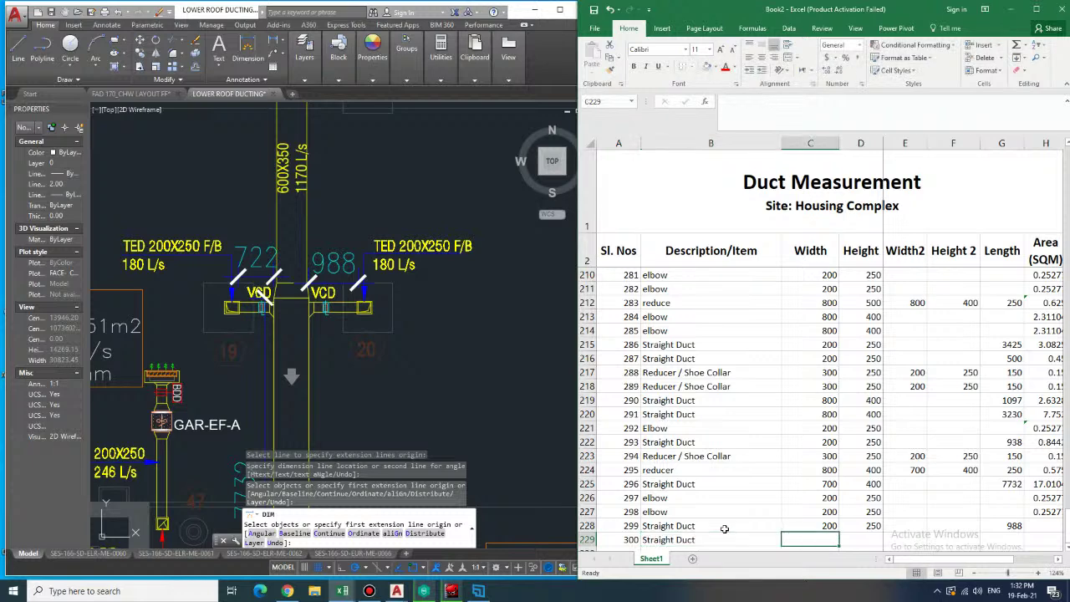
text(200)
key(Tab)
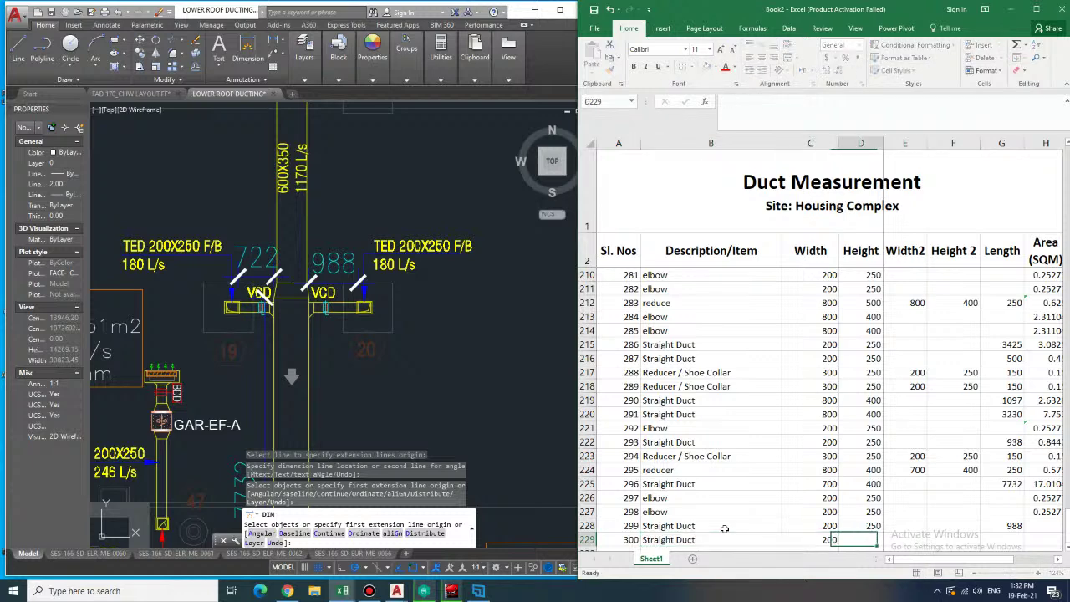
text(250)
key(Tab)
key(Tab)
key(Tab)
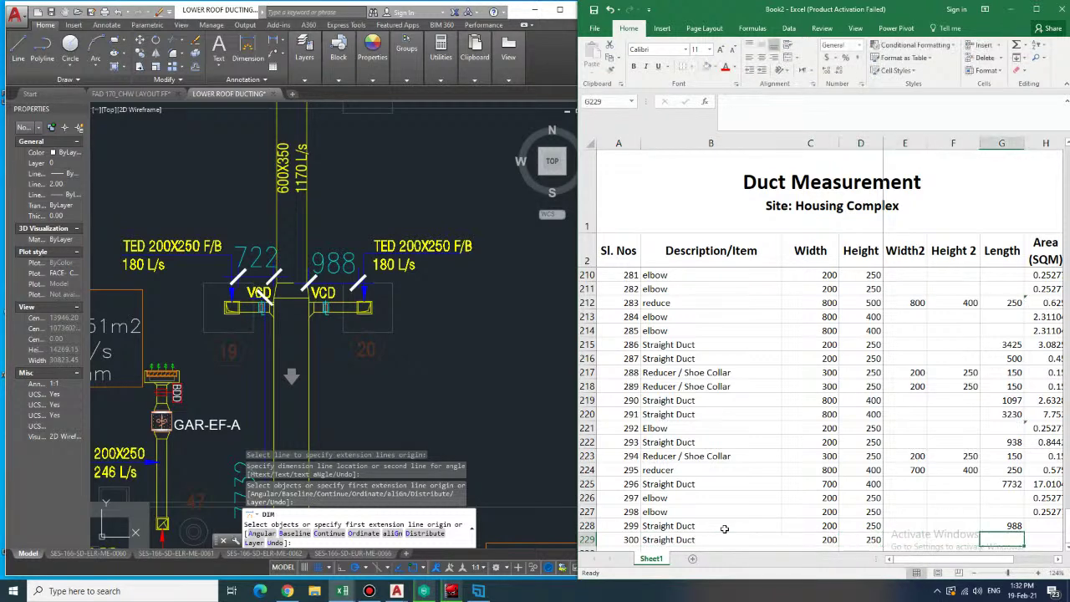
text(722)
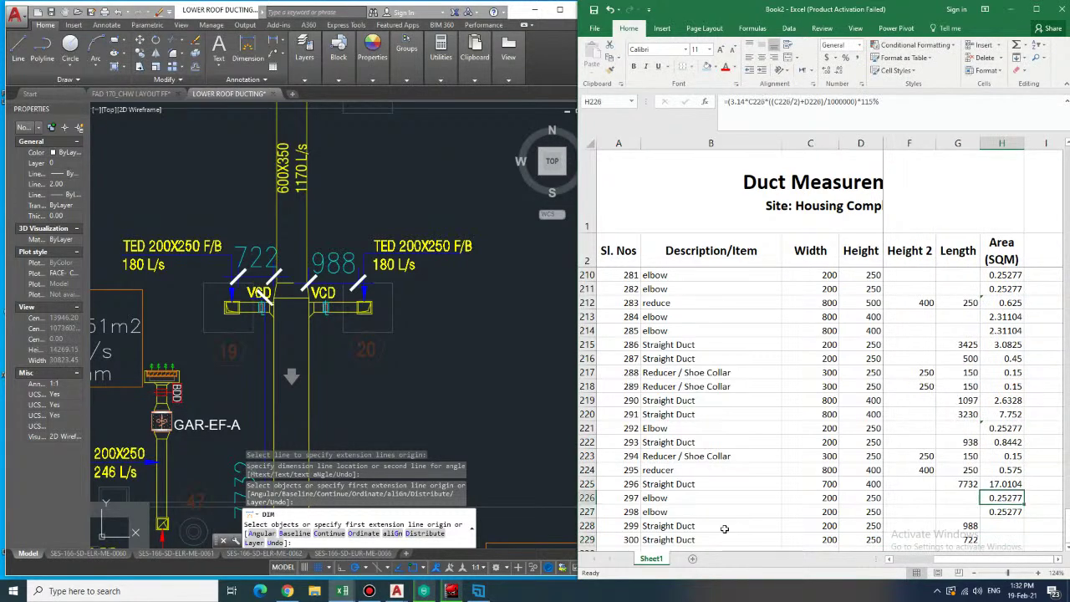
- Copy the straight duct area formula from item 296 into the Area cells of items 299 and 300
key(Up)
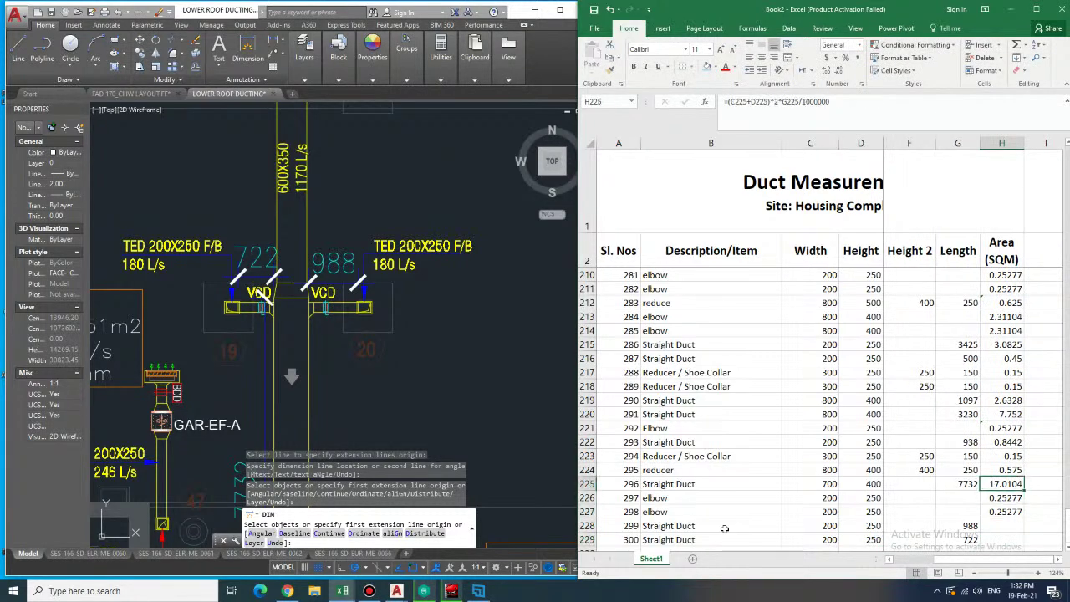
key(ctrl+c)
key(Down)
key(Down)
key(Down)
key(ctrl+v)
key(Down)
key(ctrl+v)
- Enter serial numbers 301 and 302 in the next two rows below item 300
key(Down)
key(Left)
key(Left)
key(Left)
key(Left)
key(Left)
key(Left)
key(Left)
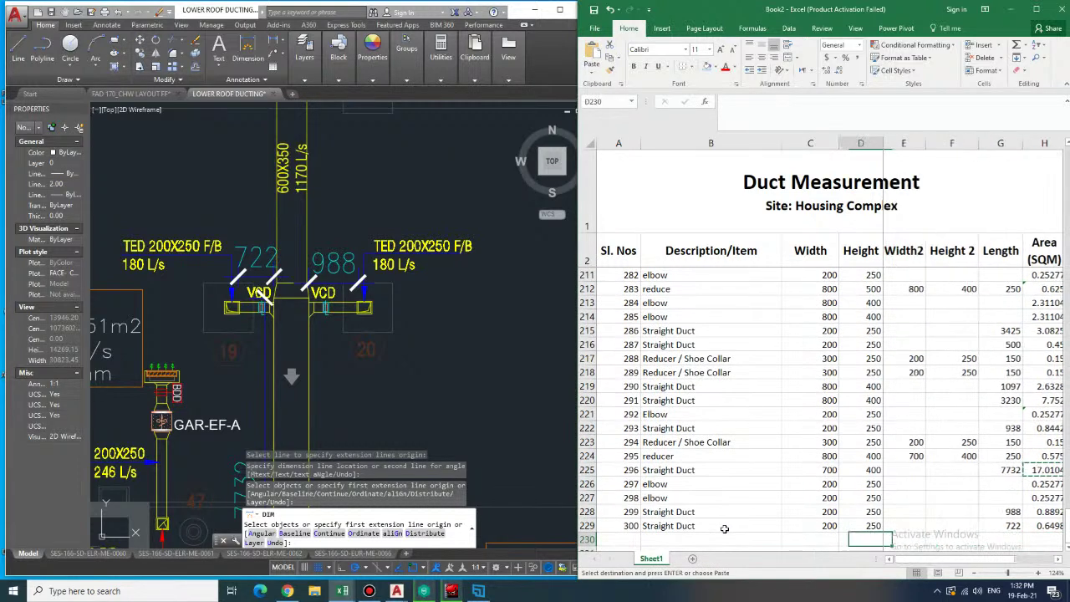
text(301)
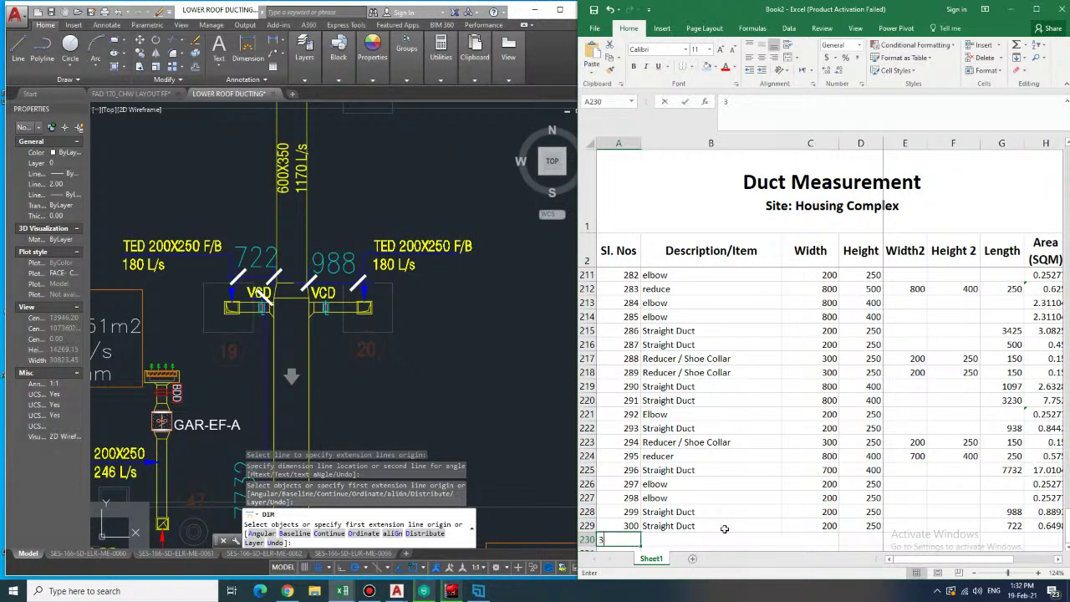
key(Tab)
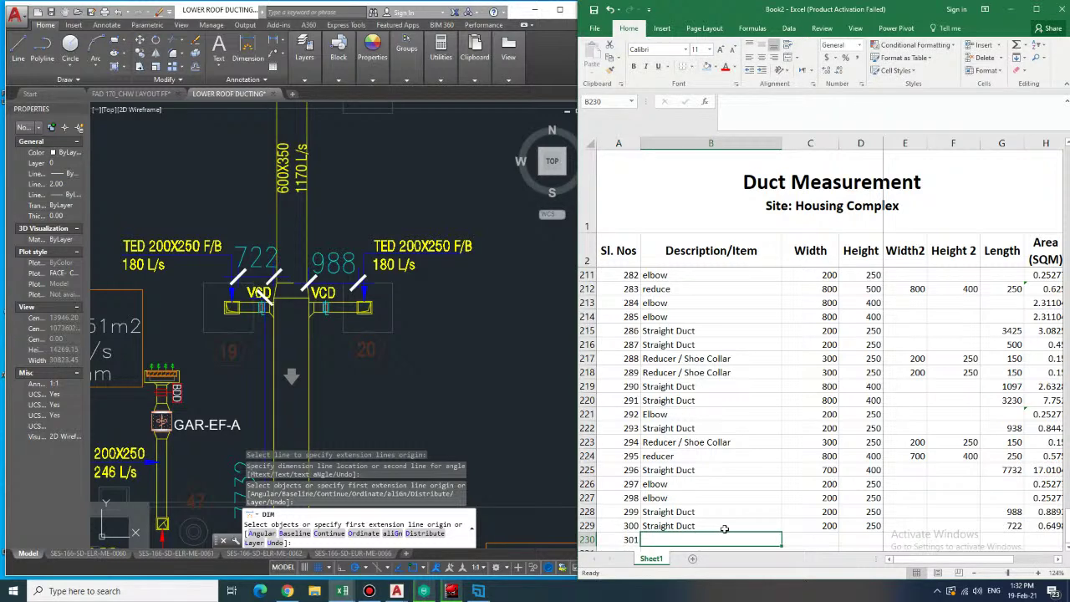
key(Return)
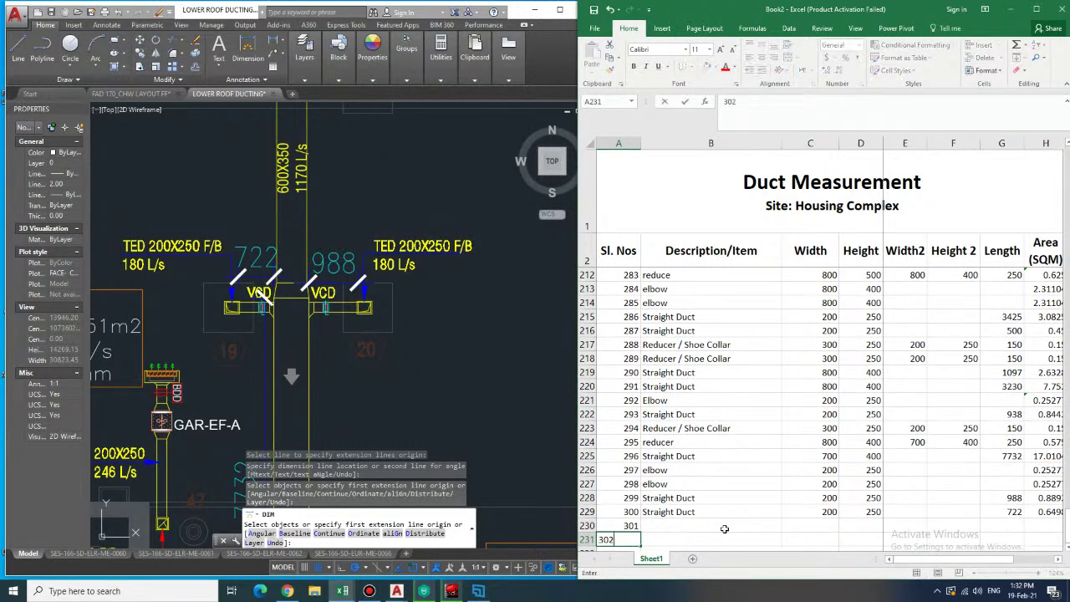
text(302)
key(Tab)
- Copy the Reducer / Shoe Collar entries of items 288 and 289, from description to area, into the rows of items 301 and 302
key(Up)
key(Up)
key(Up)
key(Up)
key(Up)
key(Up)
key(Up)
key(Up)
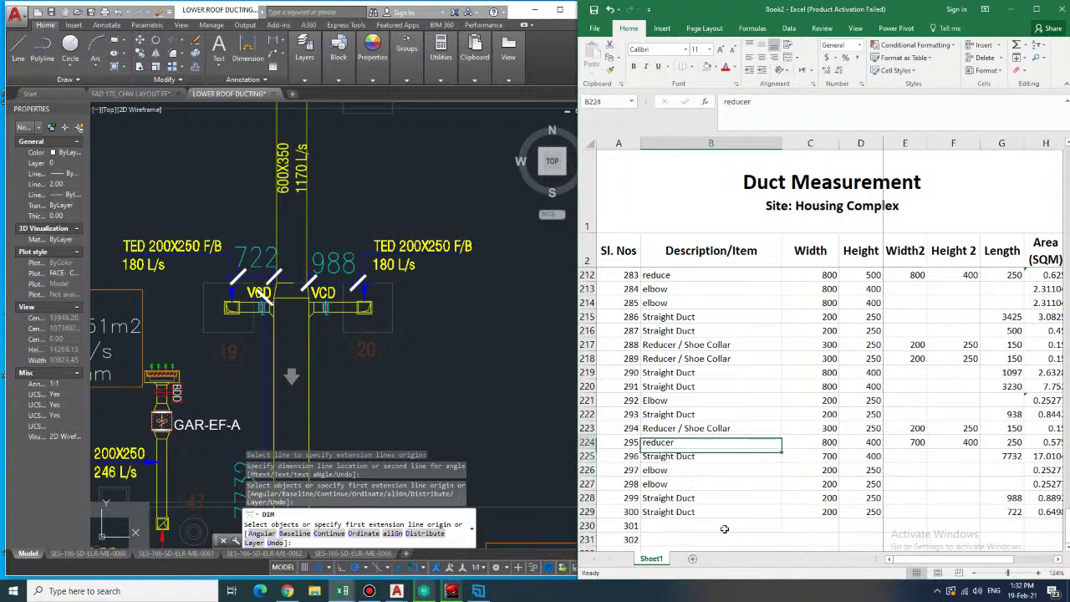
key(Up)
key(Up)
key(Up)
key(Up)
key(Up)
key(Up)
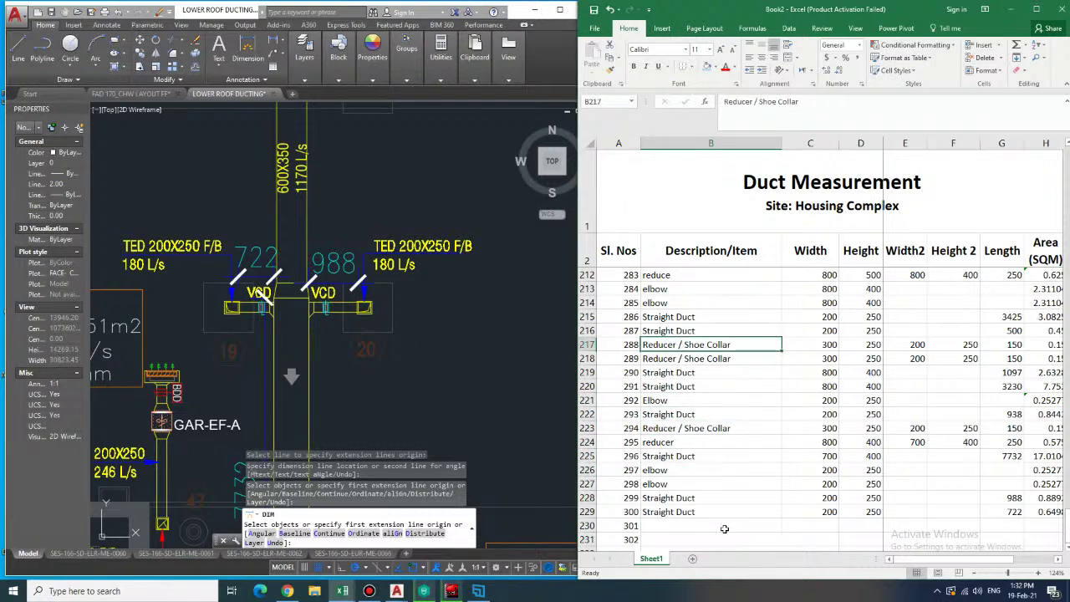
key(shift+Right)
key(shift+Right)
key(shift+Right)
key(shift+Right)
key(shift+Right)
key(shift+Right)
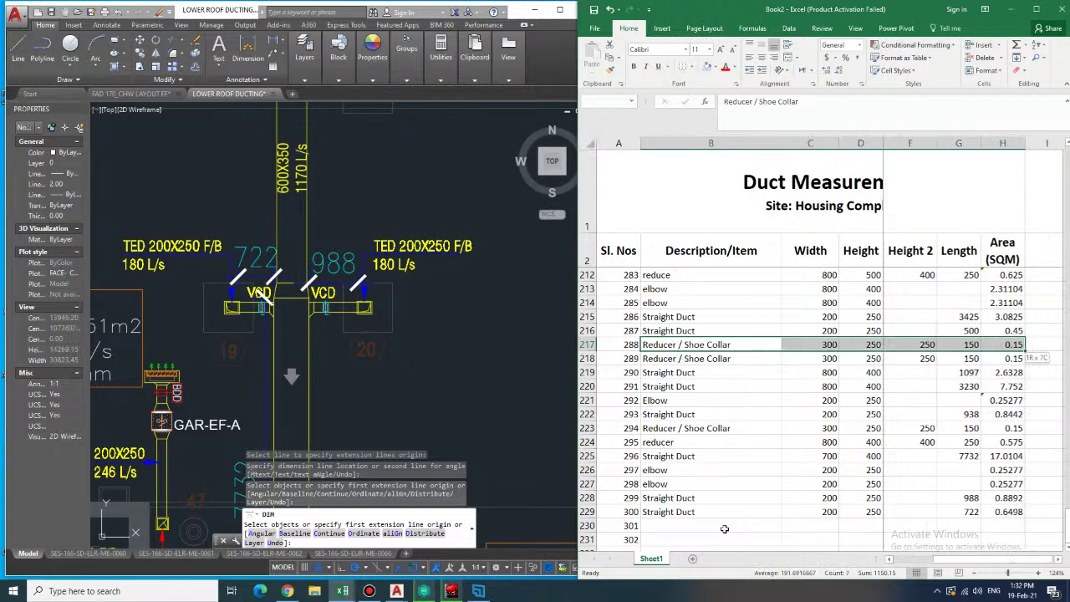
key(shift+Down)
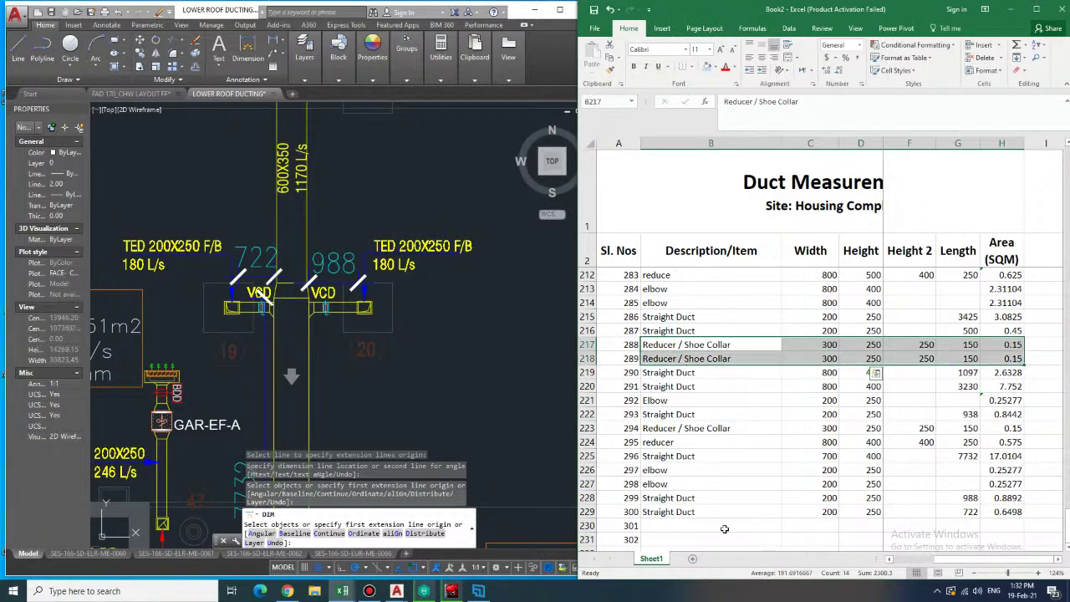
key(ctrl+c)
key(Down)
key(Down)
key(Down)
key(Down)
key(Down)
key(Down)
key(Down)
key(Down)
key(Down)
key(Down)
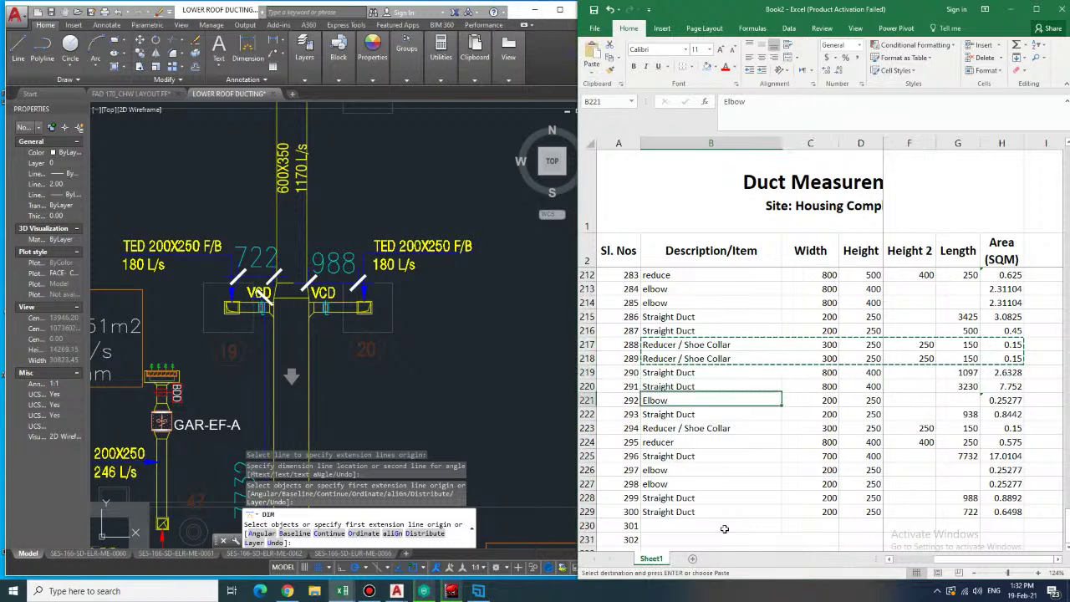
key(Down)
key(Down)
key(Down)
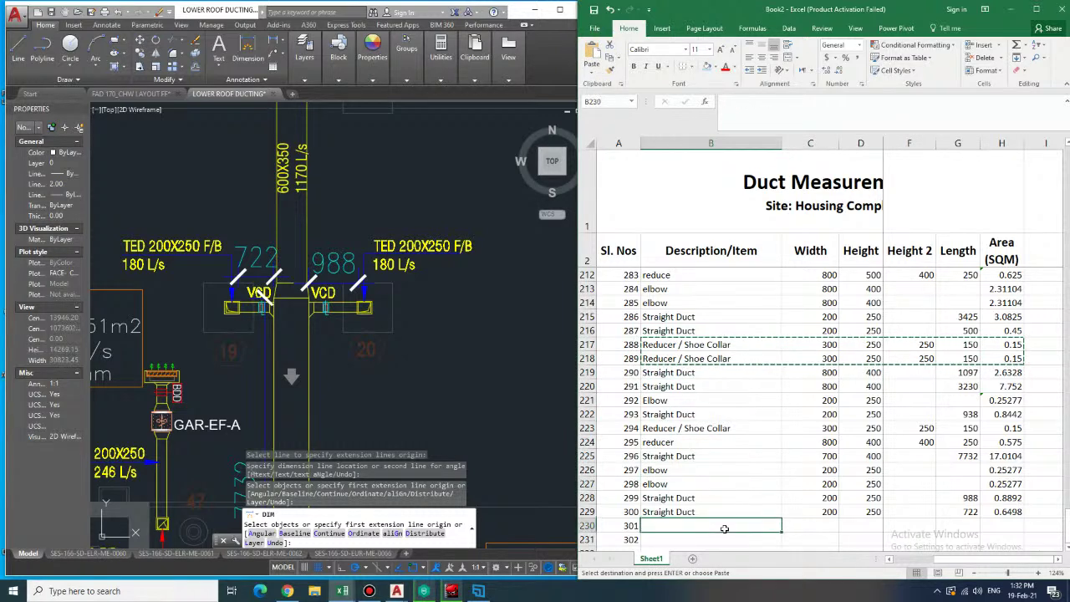
key(ctrl+v)
- Enter serial number 303 in the row below item 302
key(Down)
key(Down)
key(Down)
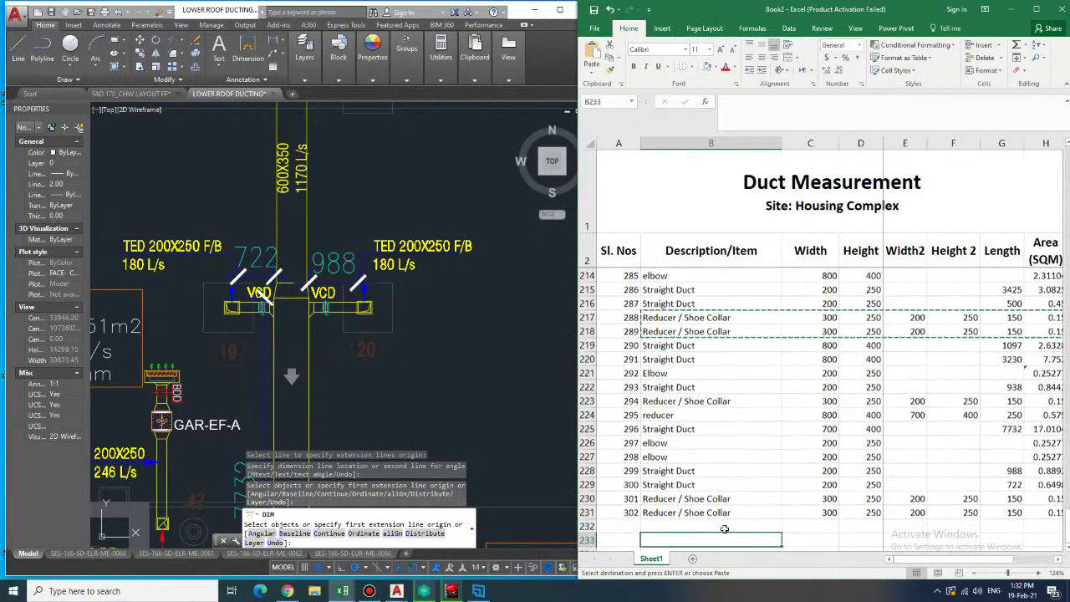
key(Up)
key(Left)
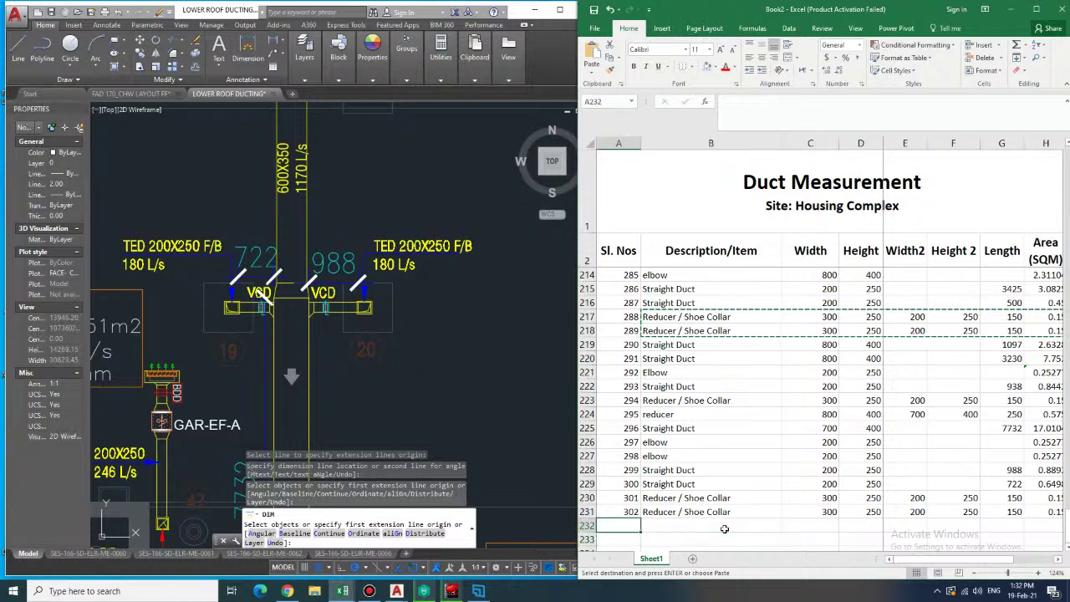
text(303)
key(Tab)
key(Up)
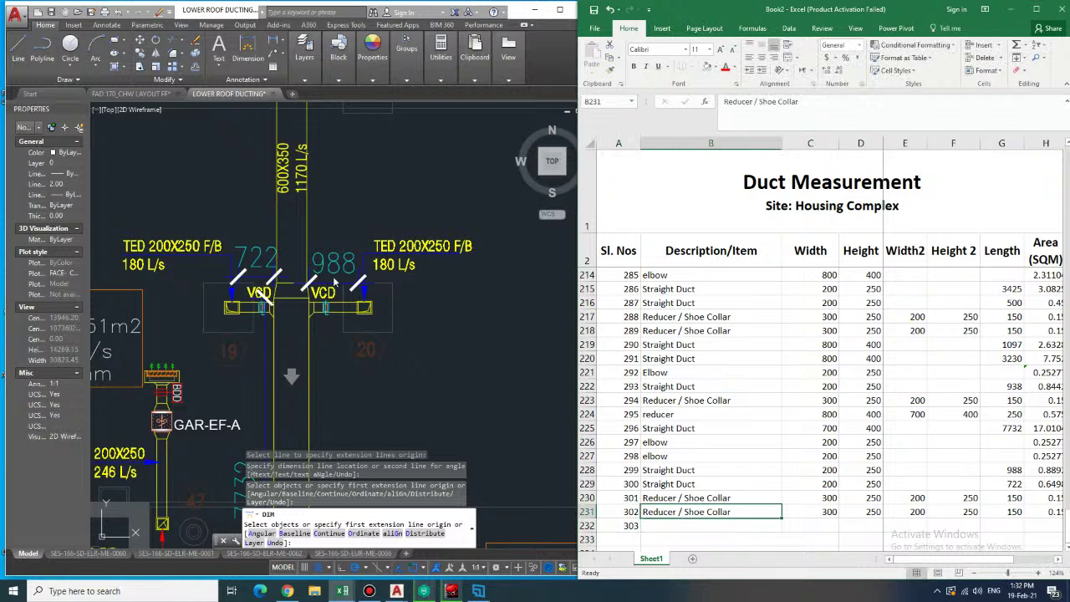
mouse_move(356, 200)
middle_down()
mouse_move(363, 284)
mouse_move(364, 258)
mouse_move(339, 263)
middle_up()
scroll(364, 283, down, 2)
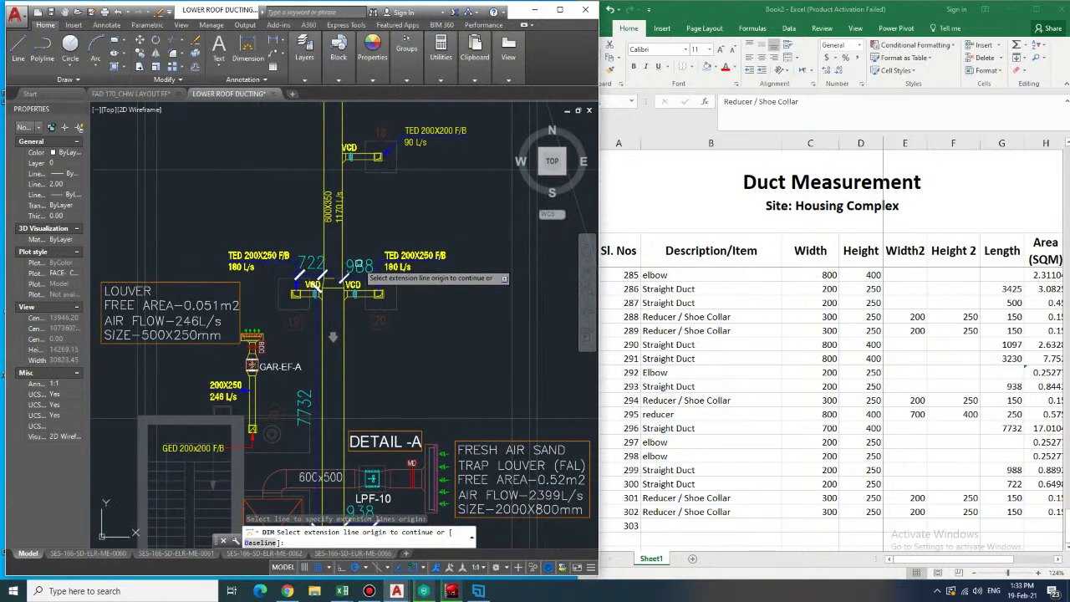
scroll(335, 289, up, 3)
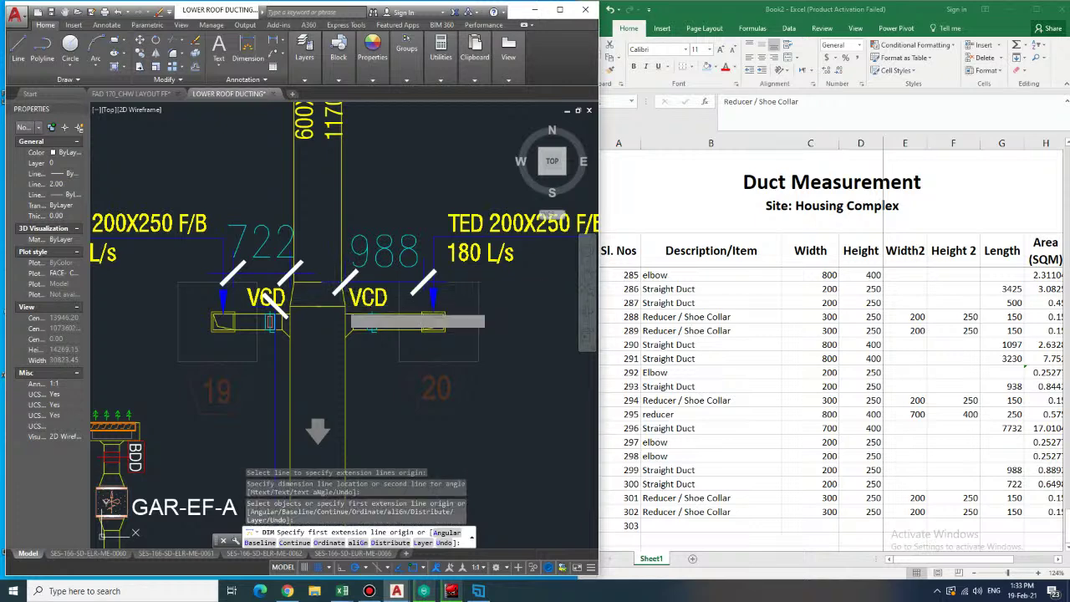
click(338, 286)
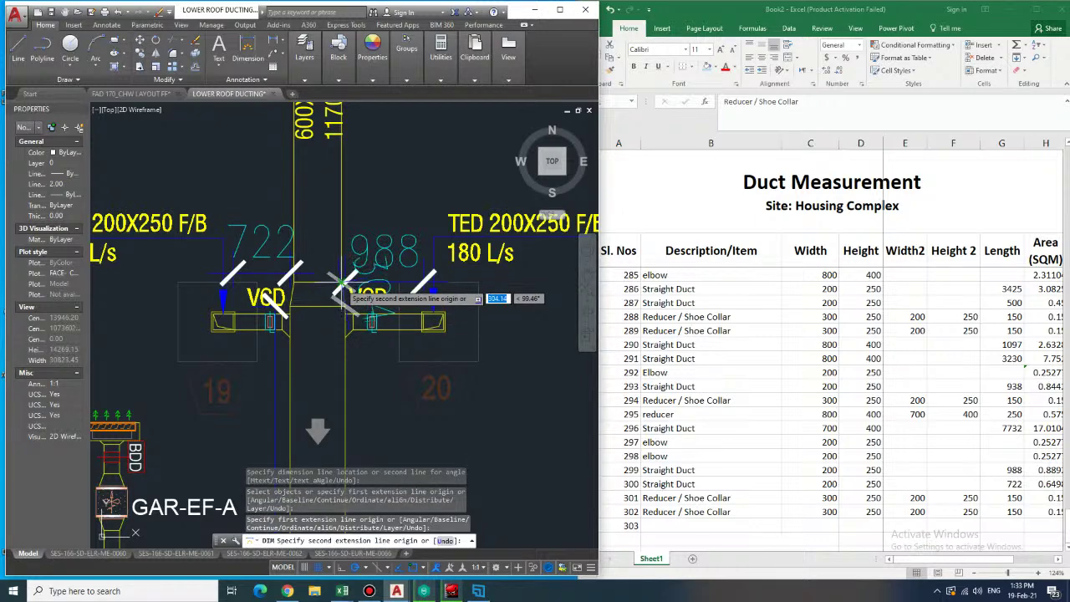
key(Escape)
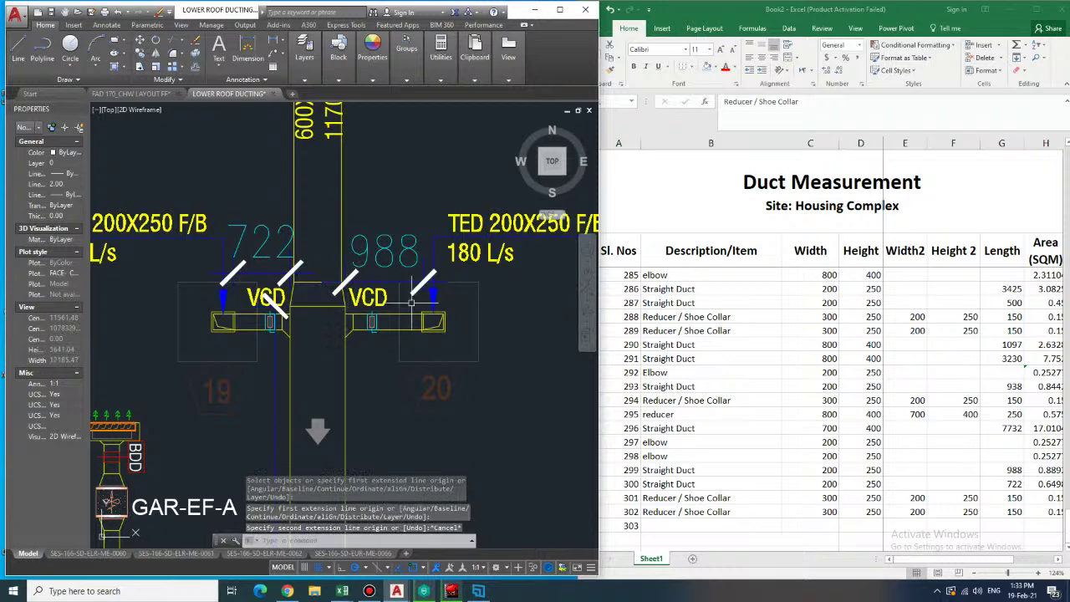
scroll(416, 209, down, 2)
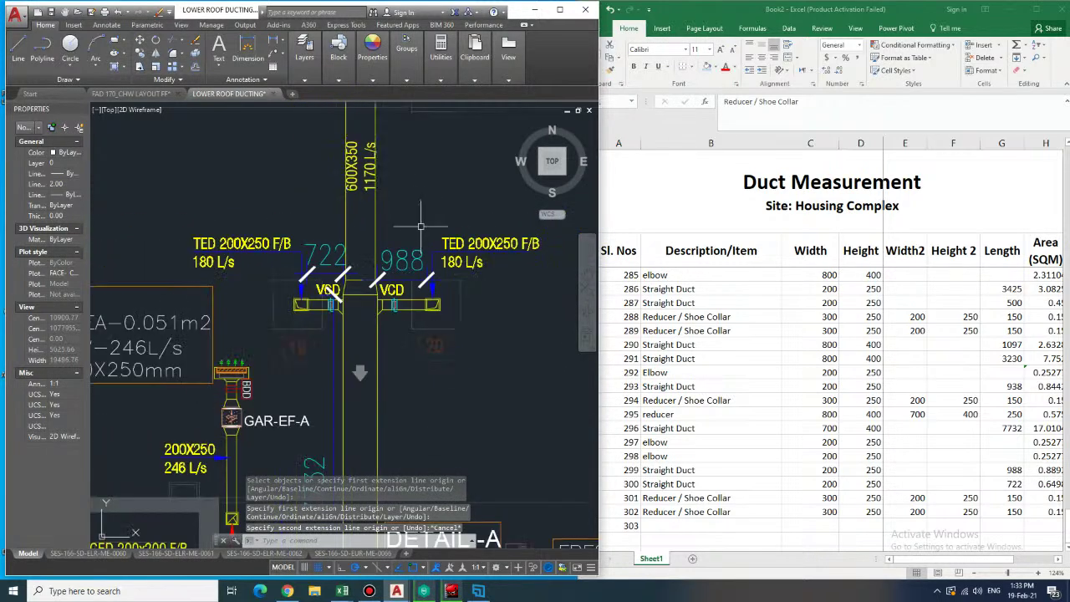
- Fill in item 303 as reducer with width 700, height 400, second width 600, second height 350 and length 300
click(713, 526)
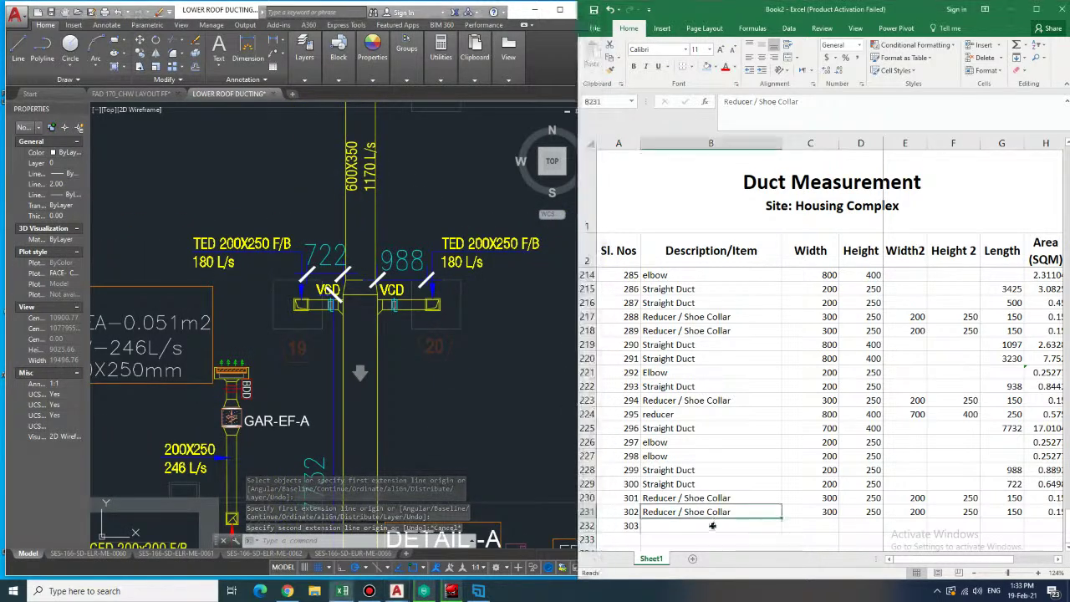
text(red)
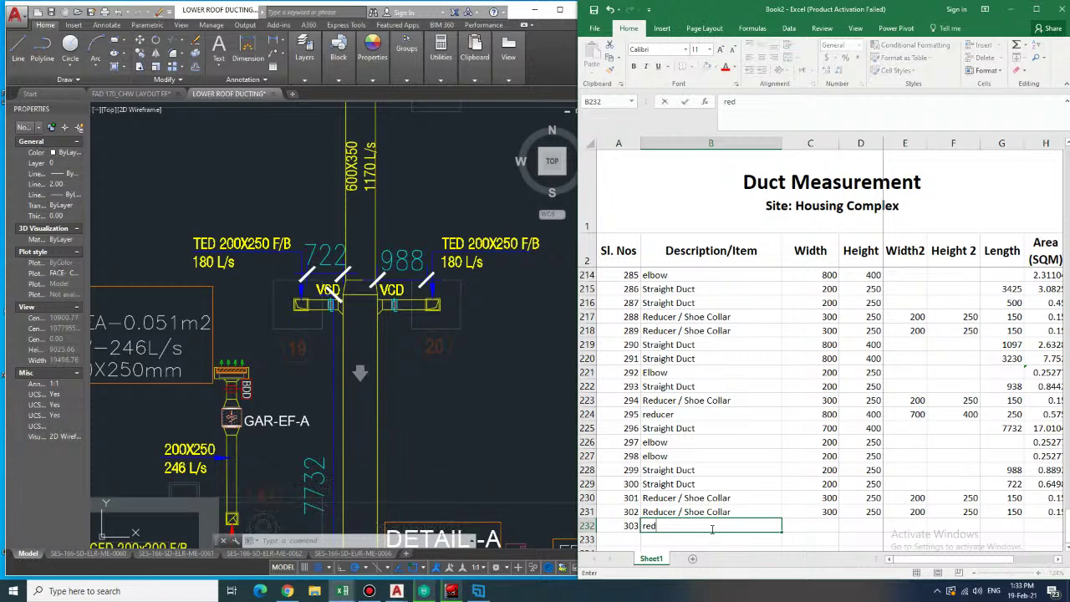
text(ucer)
key(Tab)
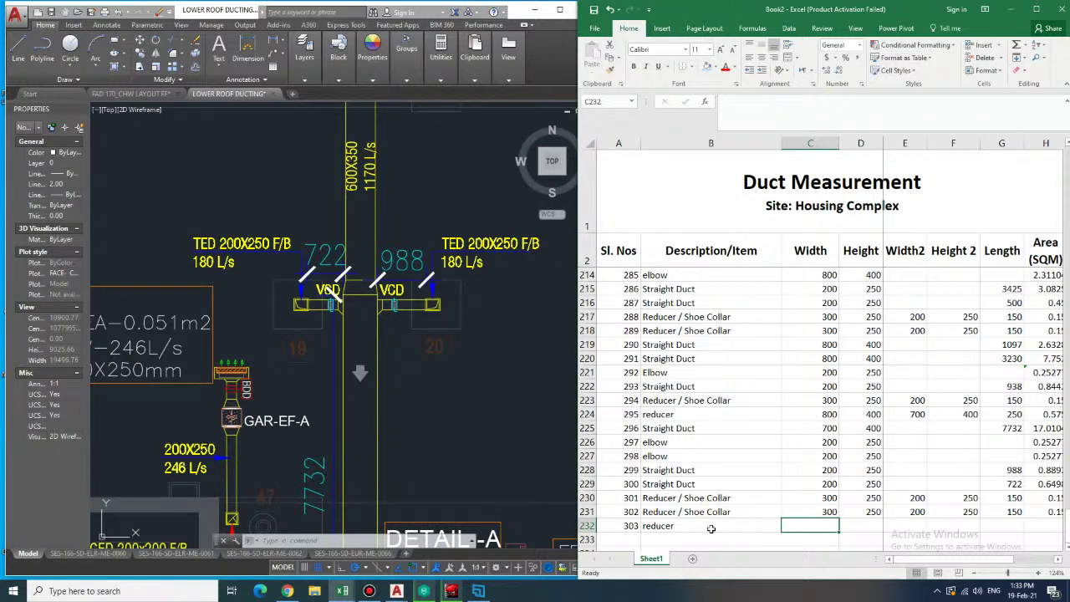
text(700)
key(Tab)
text(400)
key(Tab)
text(600)
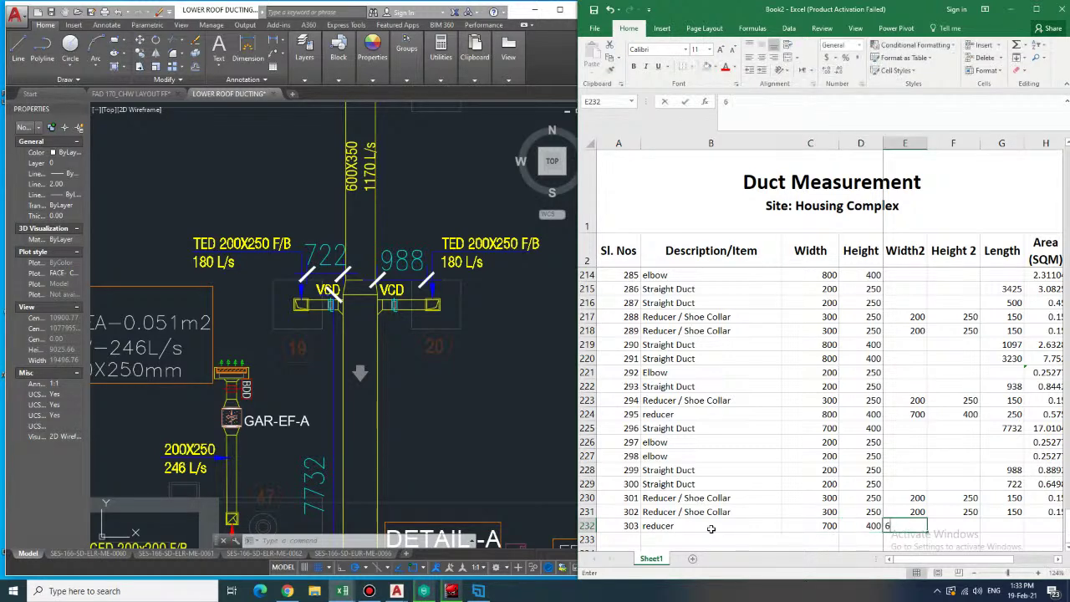
key(Tab)
text(350)
key(Tab)
text(300)
key(Tab)
- Copy the reducer area formula from item 302 into the Area cell of item 303
key(Up)
key(Up)
key(Up)
key(Up)
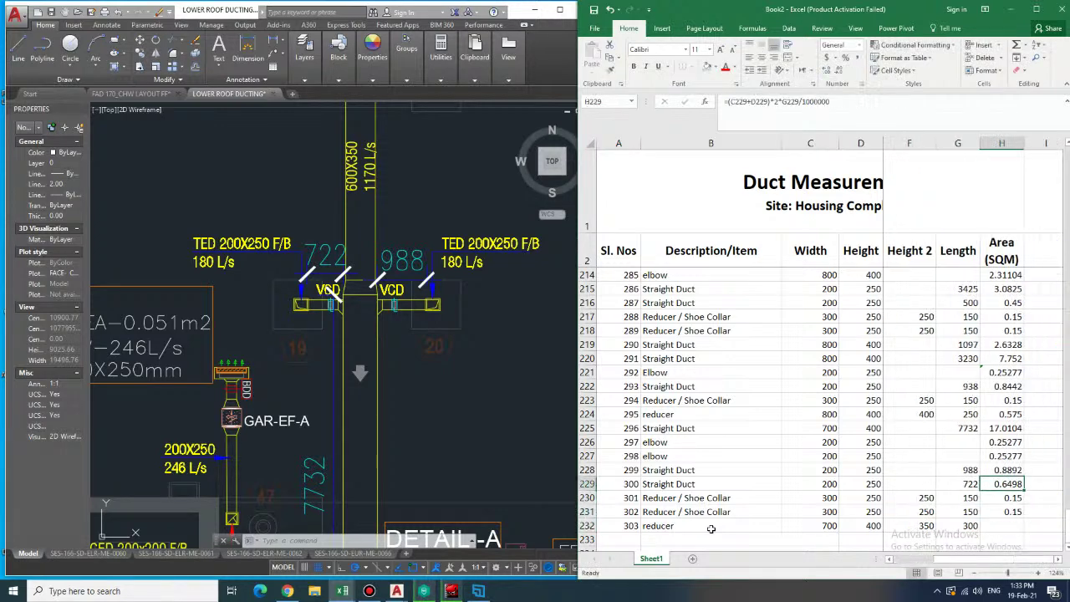
key(Down)
key(Down)
key(Down)
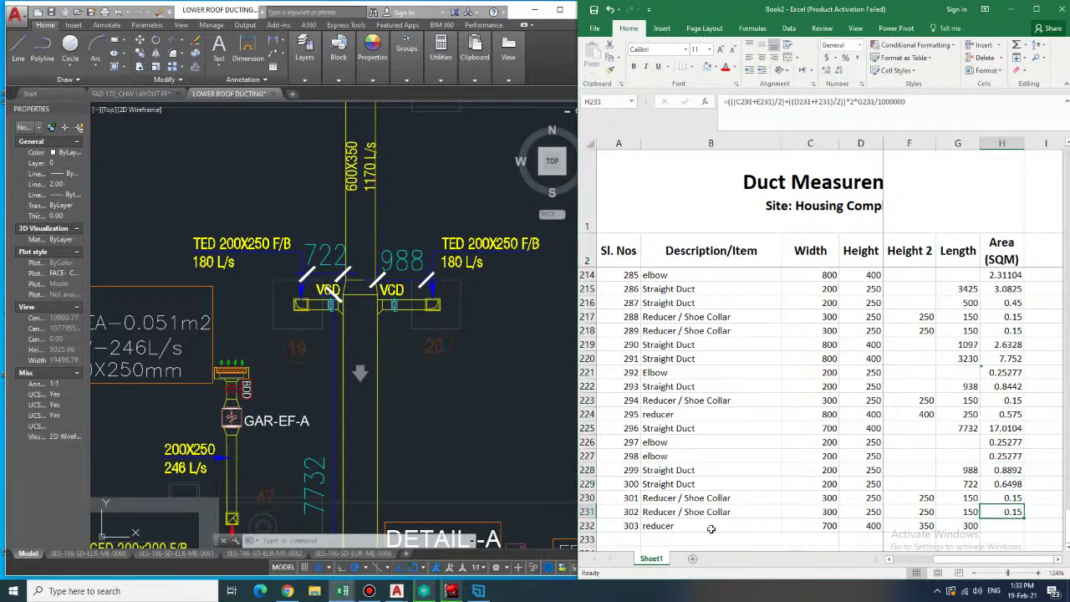
key(ctrl+c)
key(ctrl+Down)
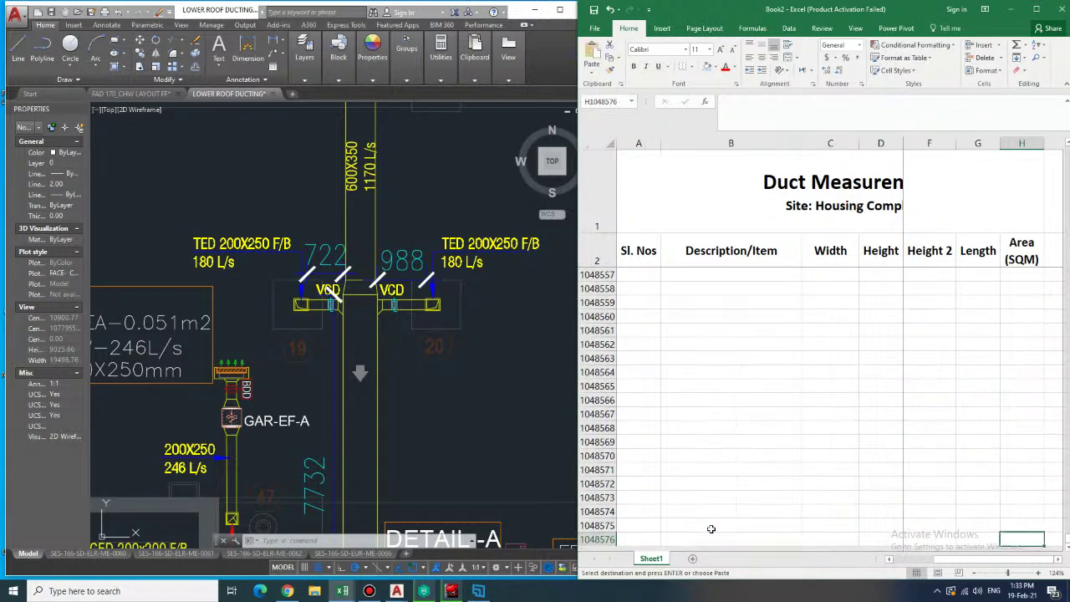
key(ctrl+Up)
key(Down)
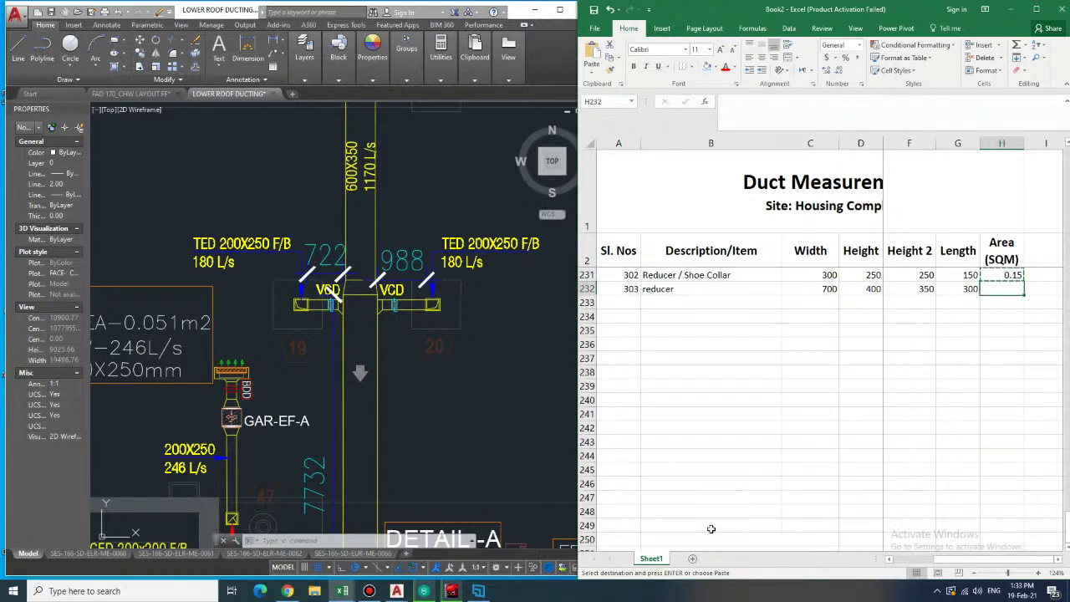
key(ctrl+v)
key(ctrl)
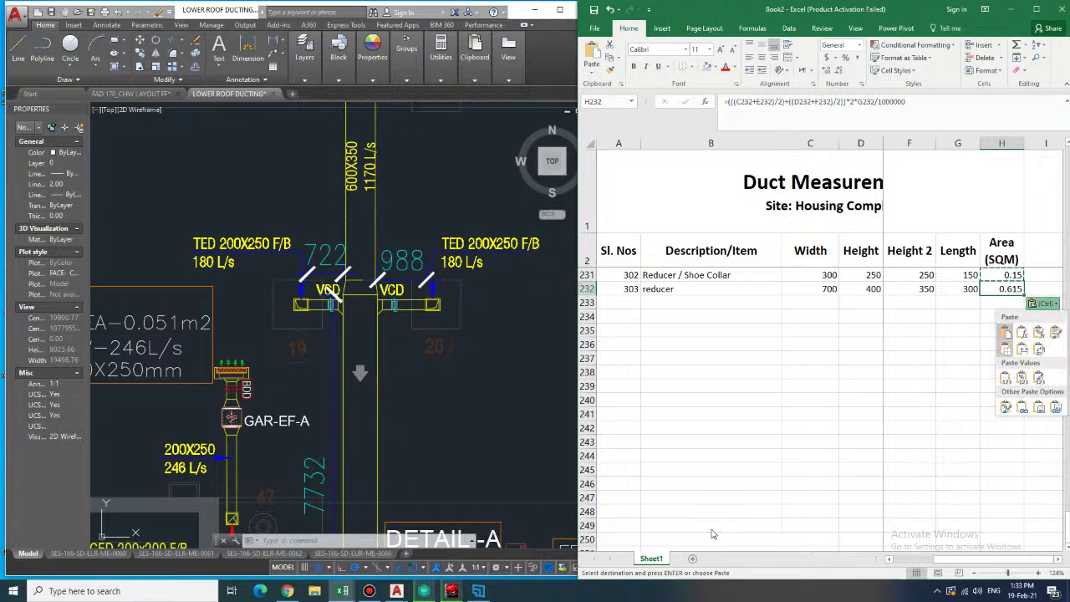
- Enter serial number 304 in the row below item 303
key(Up)
key(Up)
key(Up)
key(Up)
key(Up)
key(Up)
key(Up)
key(Up)
key(Up)
key(Up)
key(Up)
key(Down)
key(Down)
key(Down)
key(Down)
key(Down)
key(Down)
key(Down)
key(Down)
key(Down)
key(Down)
key(Down)
key(Left)
key(Left)
key(Left)
key(Left)
key(Left)
key(Left)
key(Left)
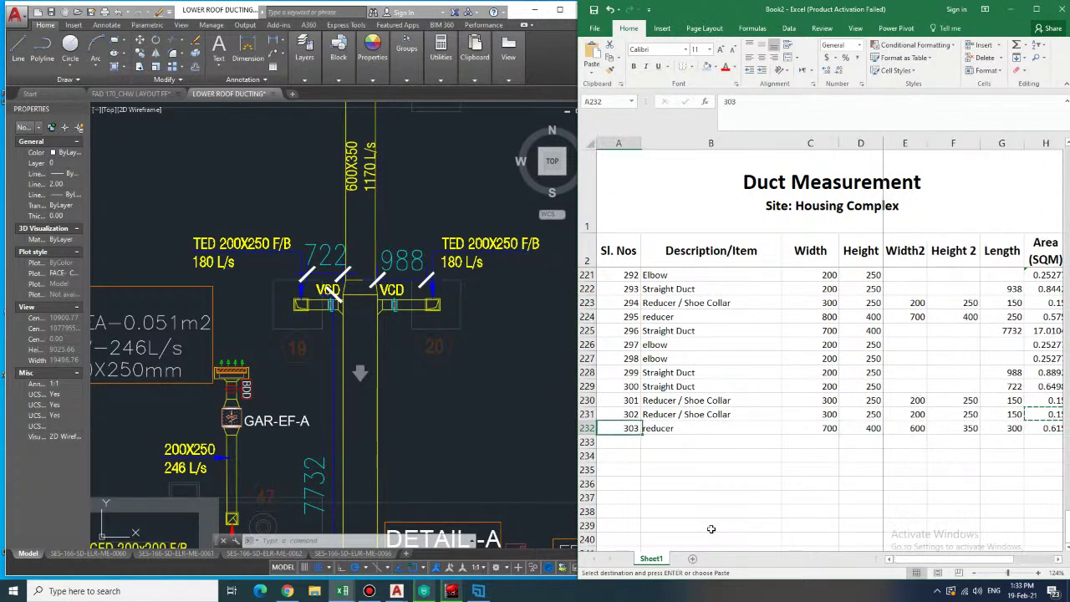
key(Down)
text(304)
key(Tab)
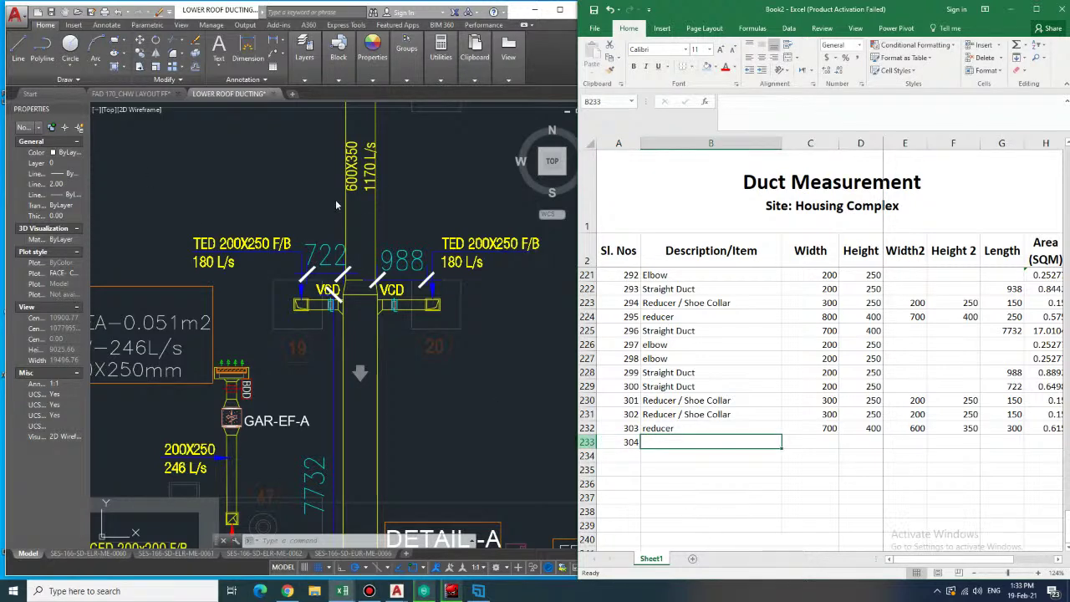
- Switch to the AutoCAD drawing and dimension the length of the 600X350 duct, placing the dimension beside the duct
click(144, 173)
middle_drag(405, 197, 390, 323)
middle_drag(404, 267, 392, 309)
scroll(389, 322, down, 3)
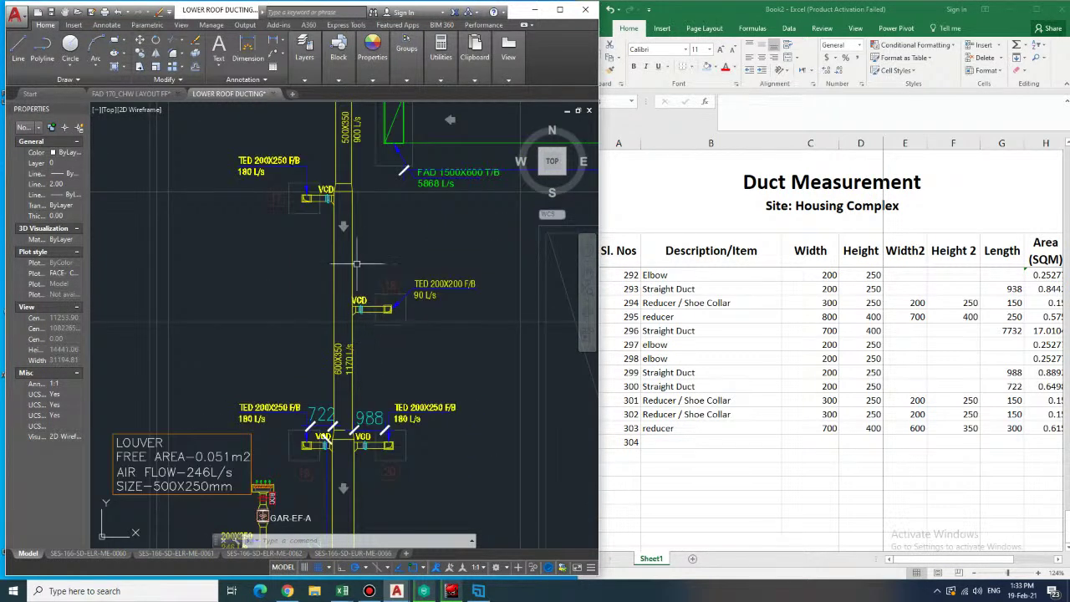
click(258, 71)
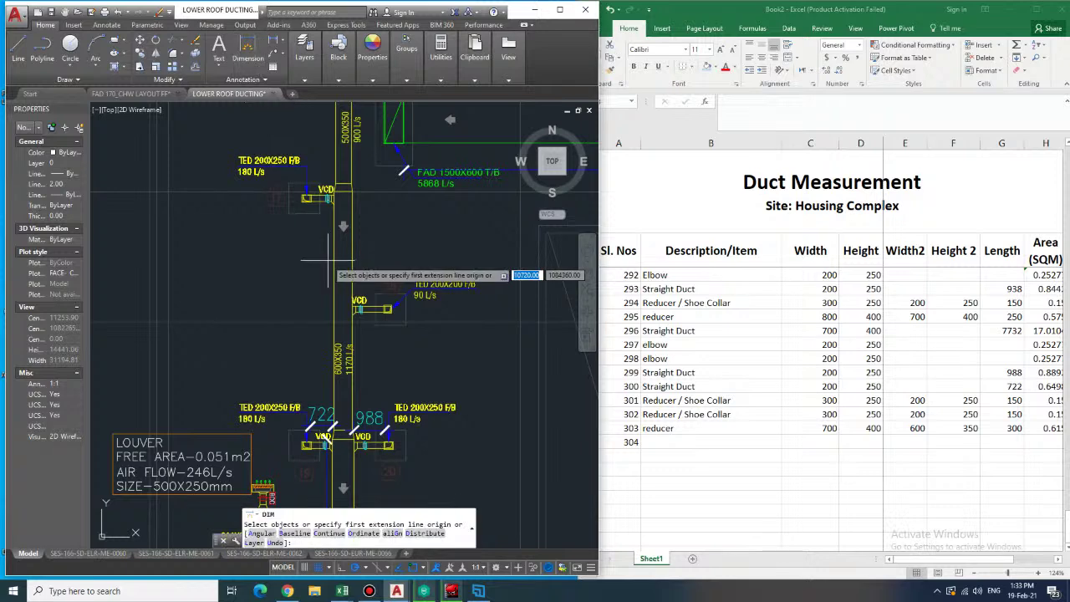
click(335, 288)
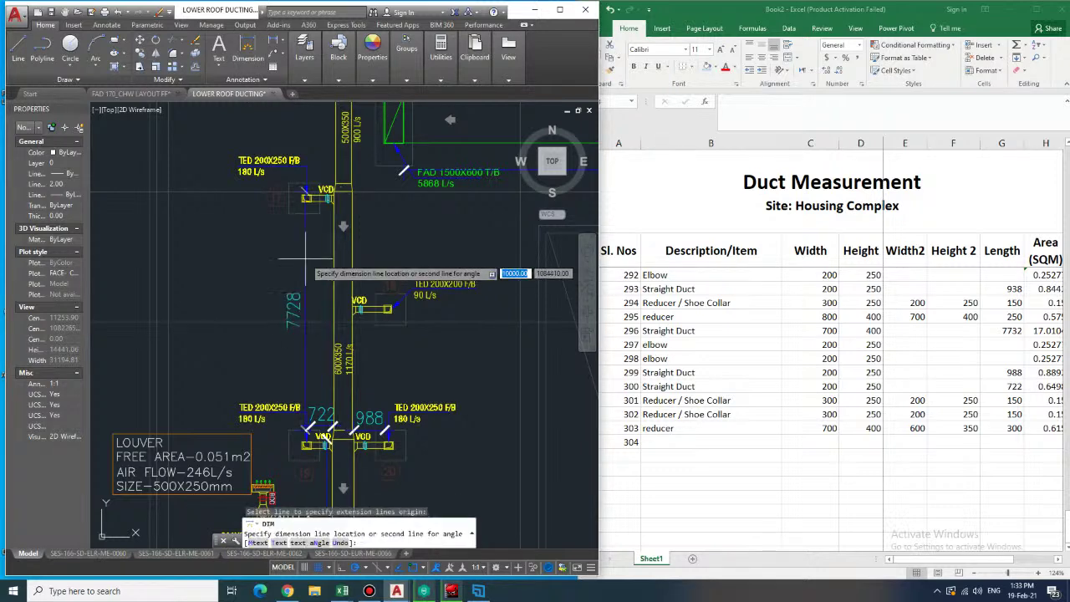
click(305, 259)
- Switch to the Excel sheet and fill in item 304 as Straight Duct with width 600, height 350 and length 7728
click(760, 444)
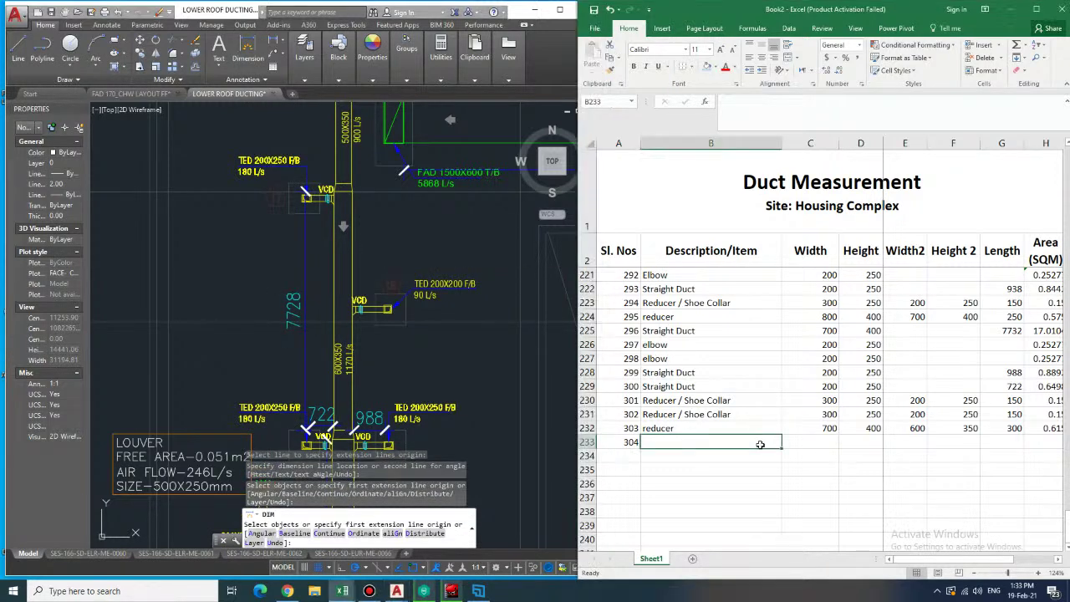
text(Straight Duct)
key(Tab)
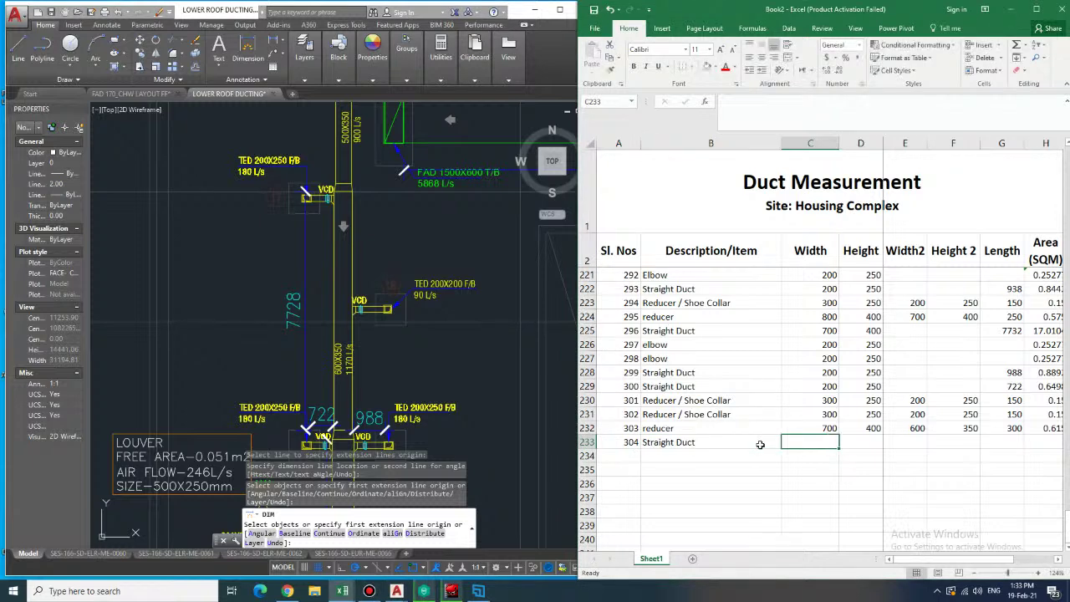
text(600)
key(Tab)
text(350)
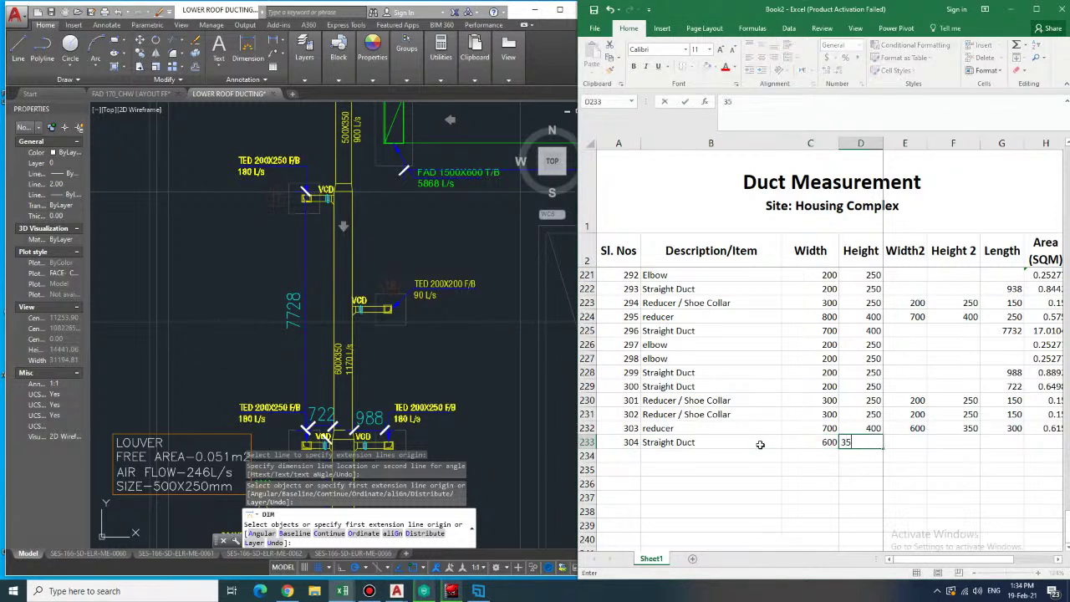
key(Tab)
key(Tab)
key(Tab)
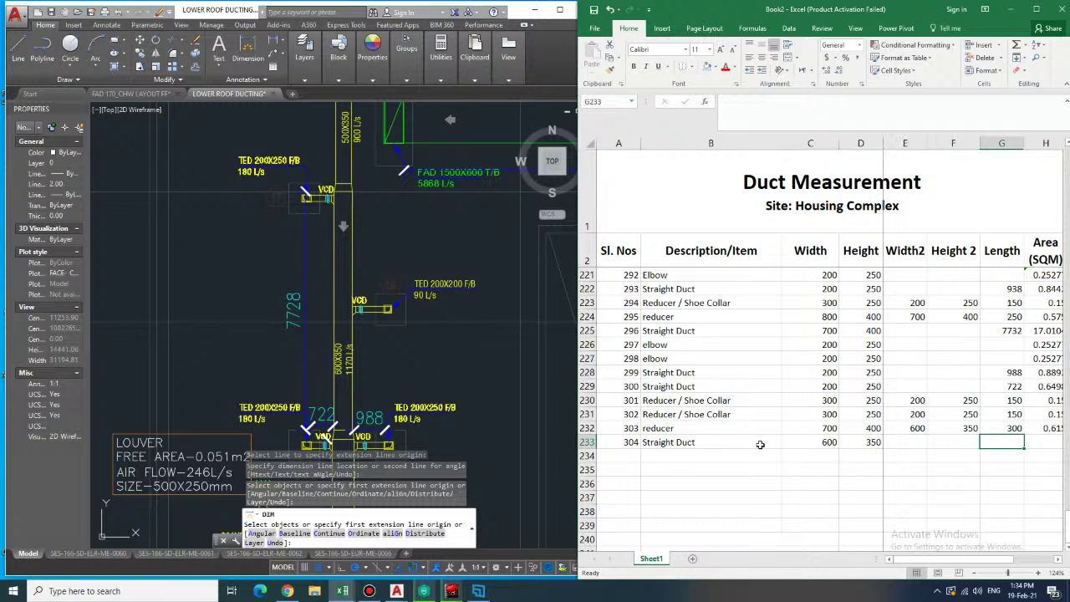
text(7728)
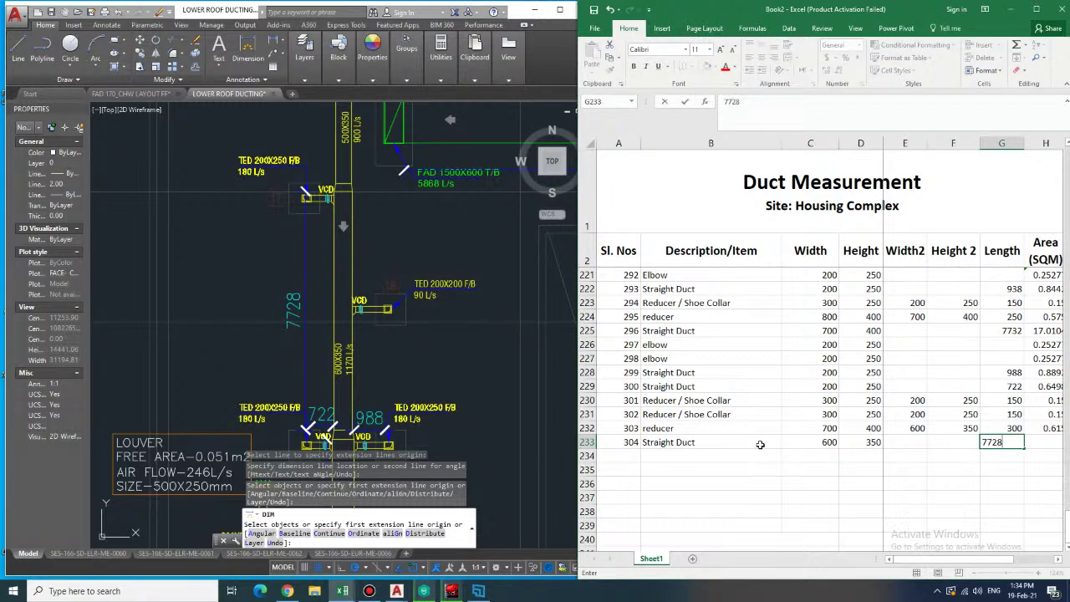
key(Tab)
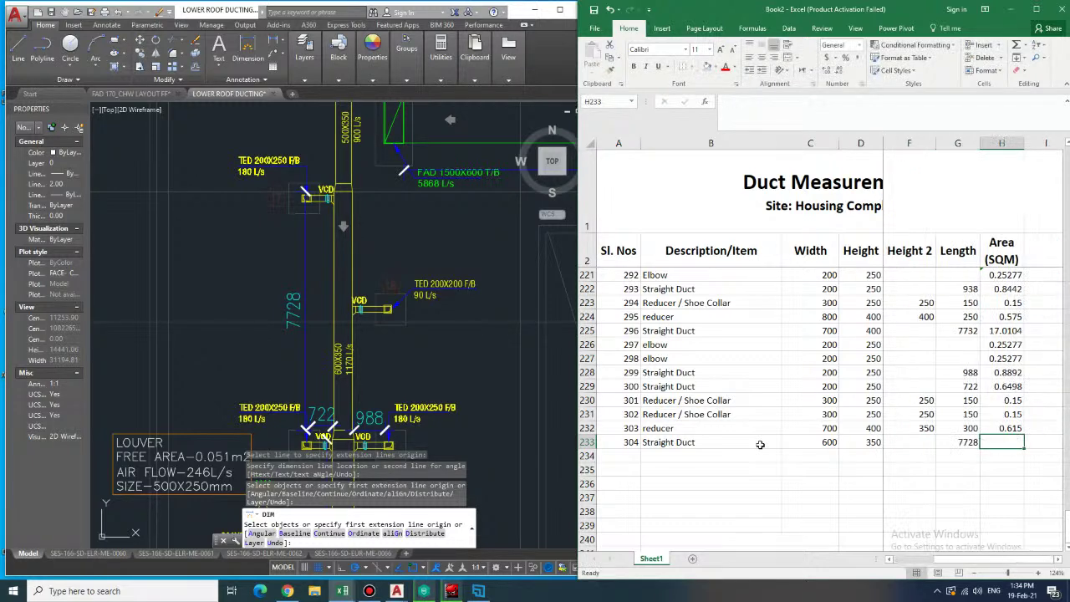
- Copy the straight duct area formula from item 300 into the Area cell of item 304
key(Up)
key(Up)
key(Up)
key(Up)
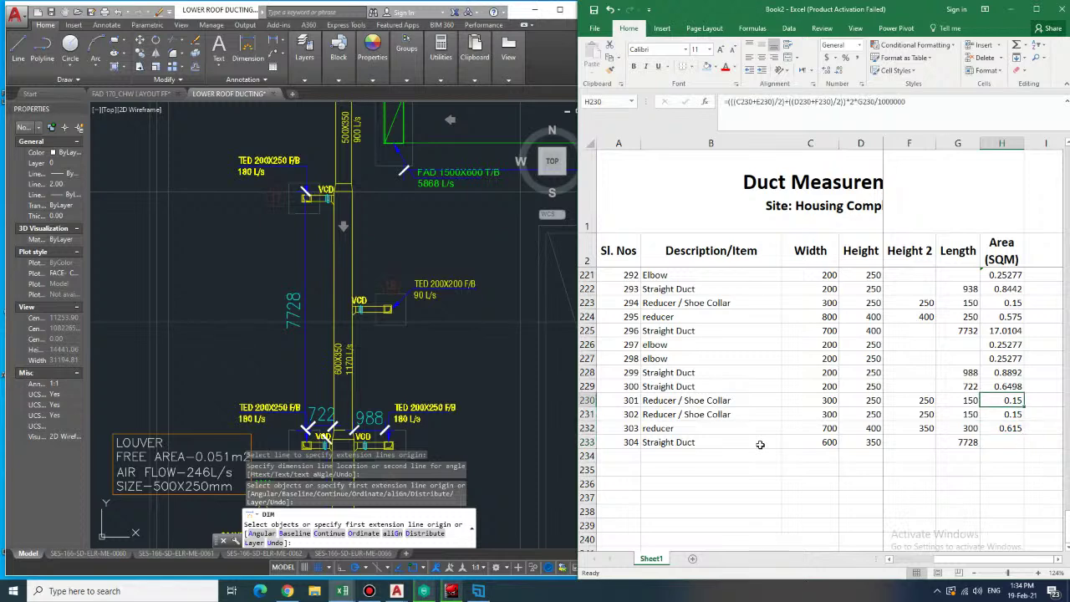
key(ctrl+c)
key(Down)
key(Down)
key(Down)
key(Down)
key(ctrl+v)
key(Down)
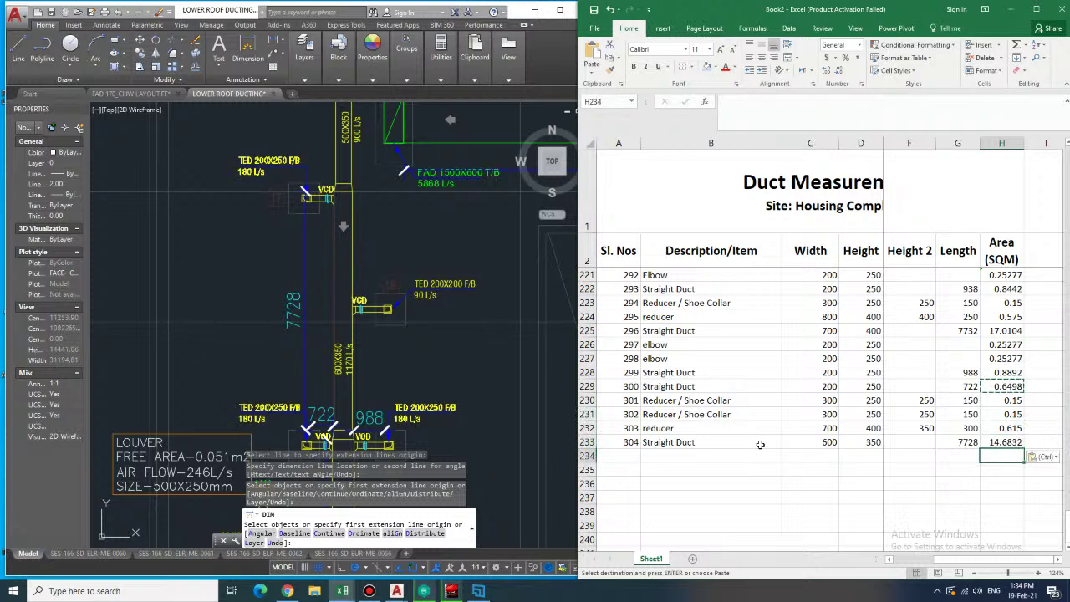
- Enter serial number 305 in the row below item 304
key(Left)
key(Left)
key(Left)
key(Left)
key(Left)
key(Left)
key(Left)
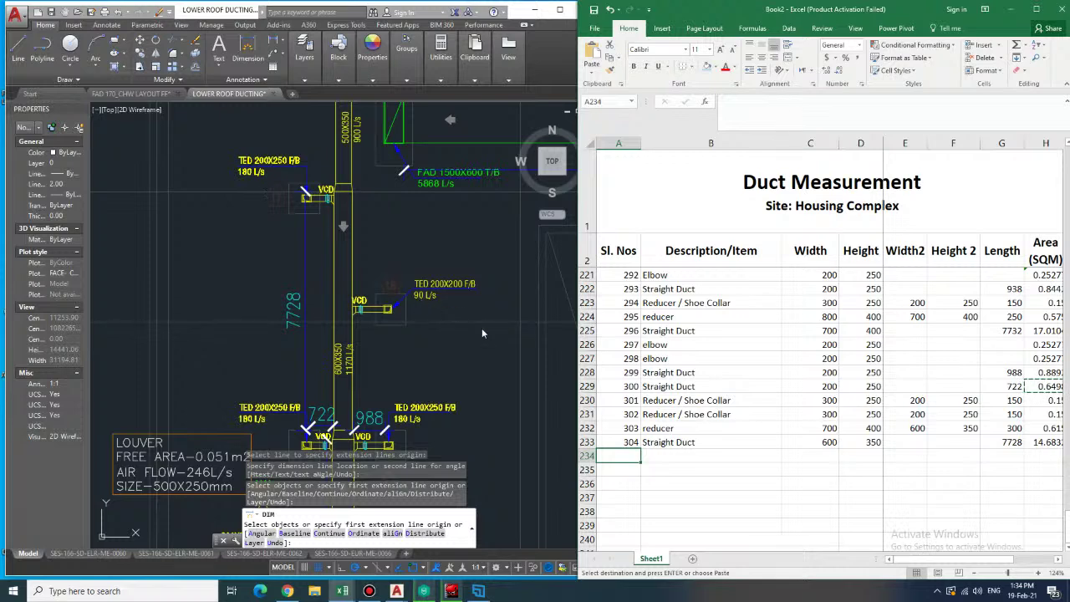
click(673, 455)
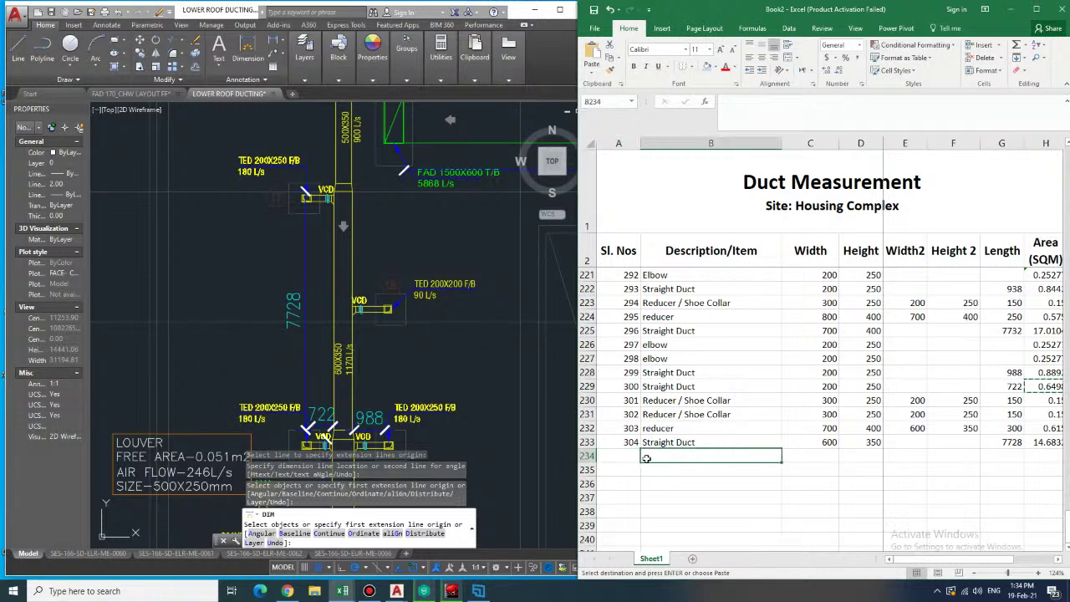
click(614, 456)
text(305)
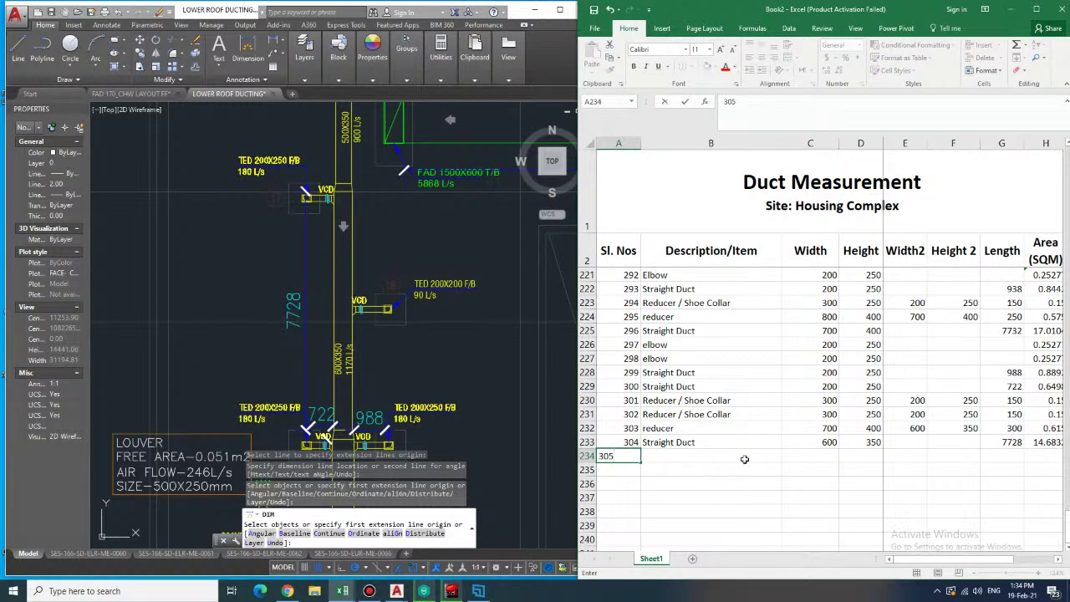
click(744, 459)
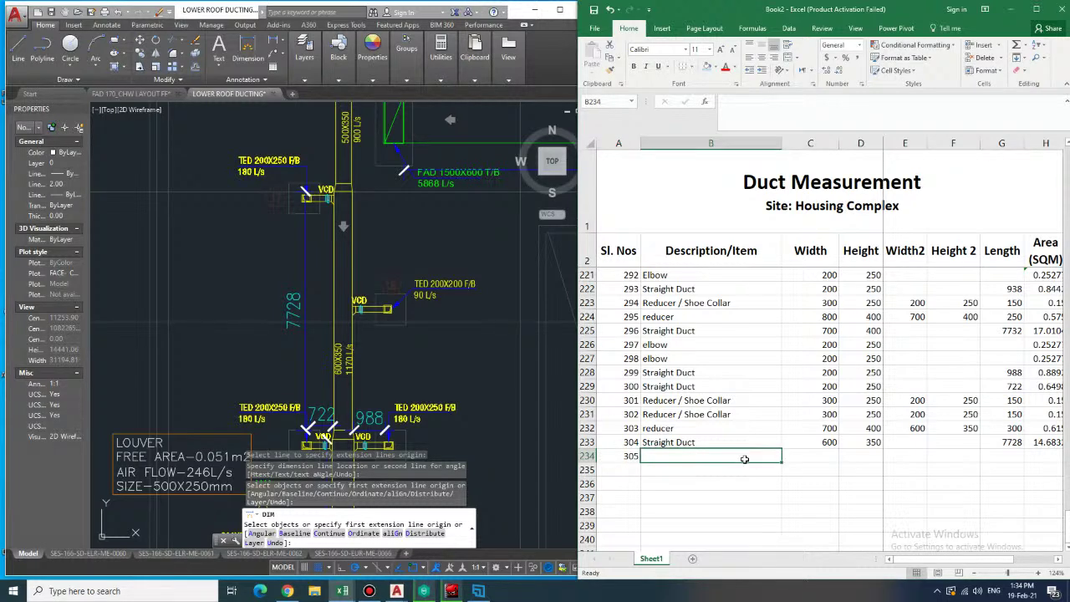
- Fill in item 305 as elbow with width 200 and height 200
text(elbow)
key(Tab)
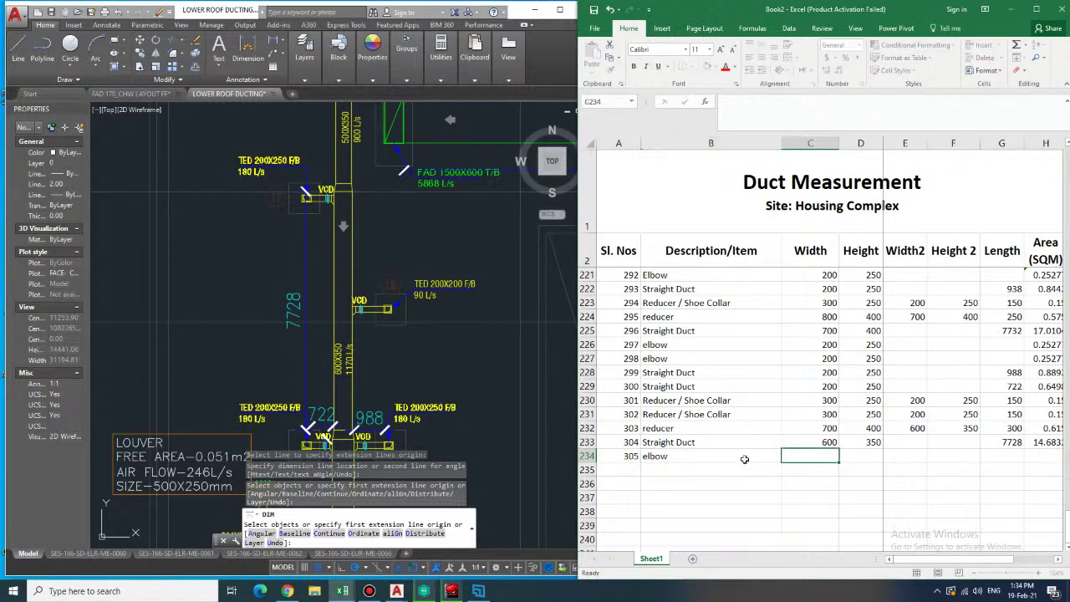
text(200)
key(Tab)
text(2200)
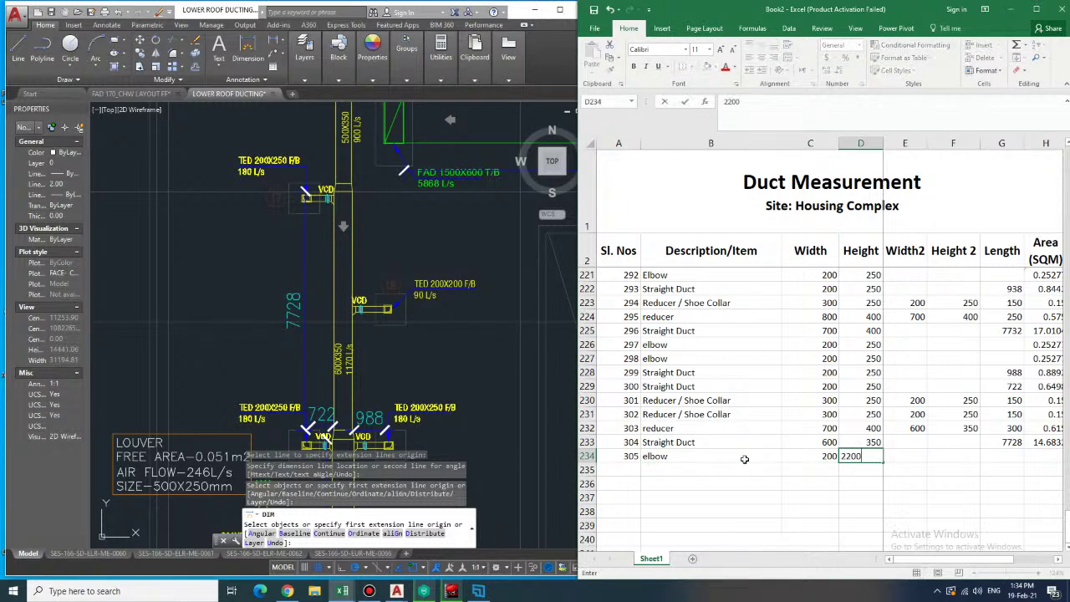
text(00)
key(Return)
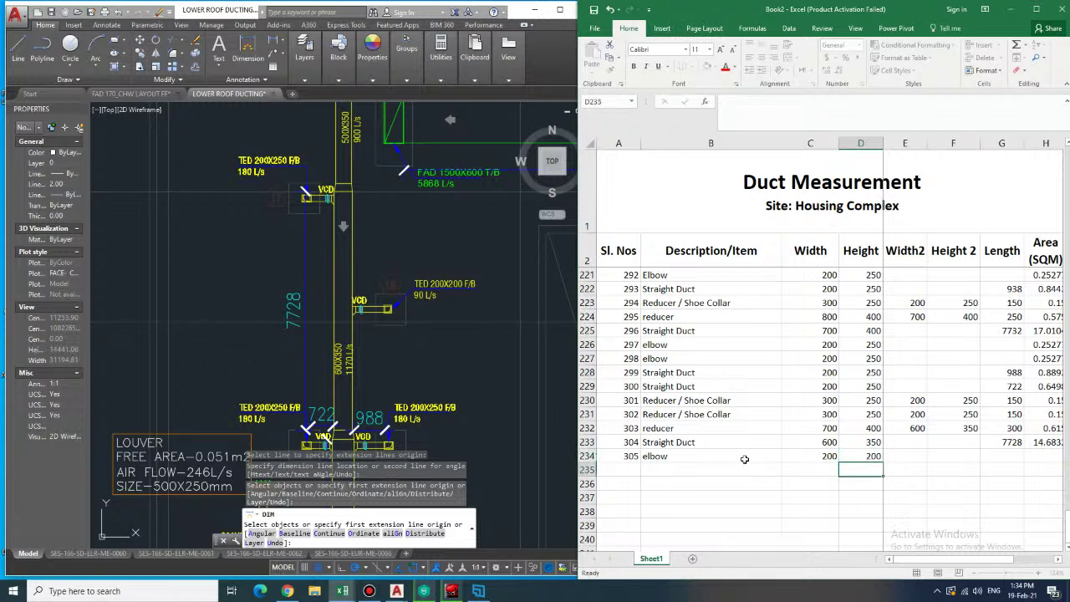
- Add item 306 as Elbow with width 200 and height 250 in the row below item 305
text(306)
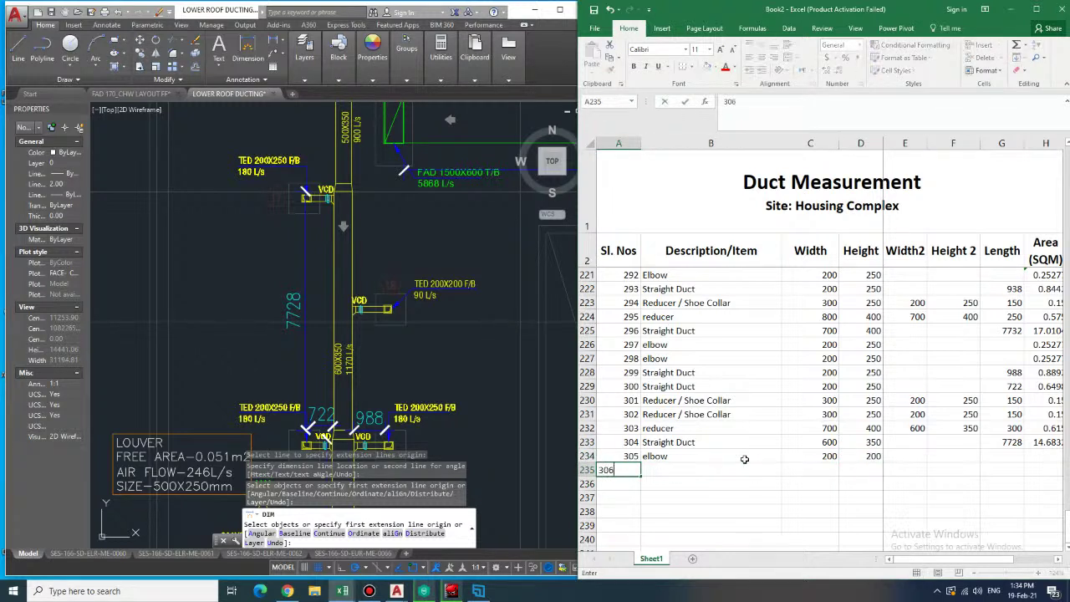
key(Tab)
text(Elbow)
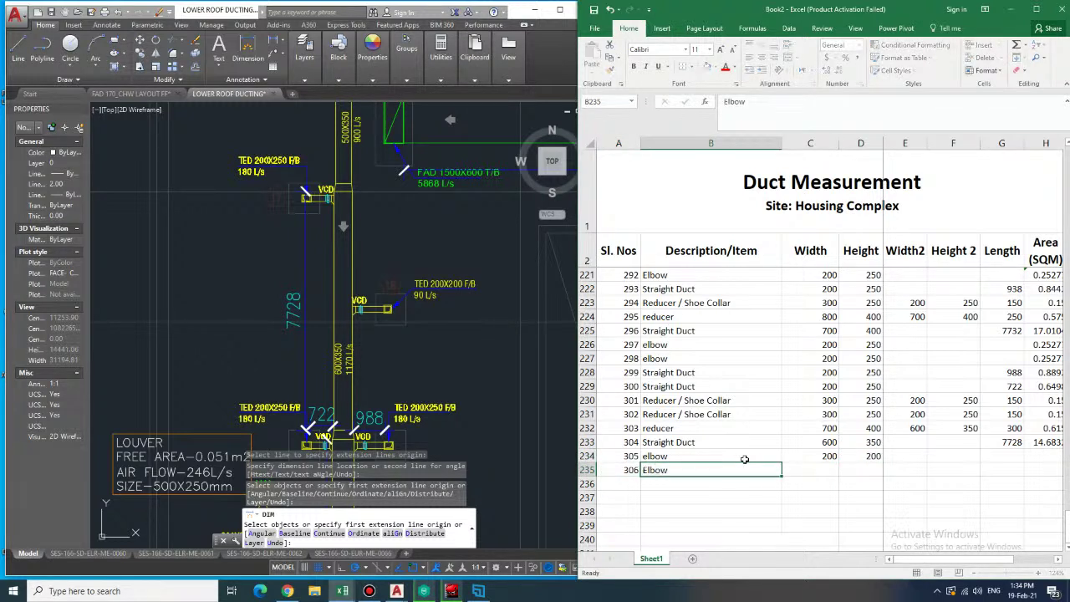
key(Tab)
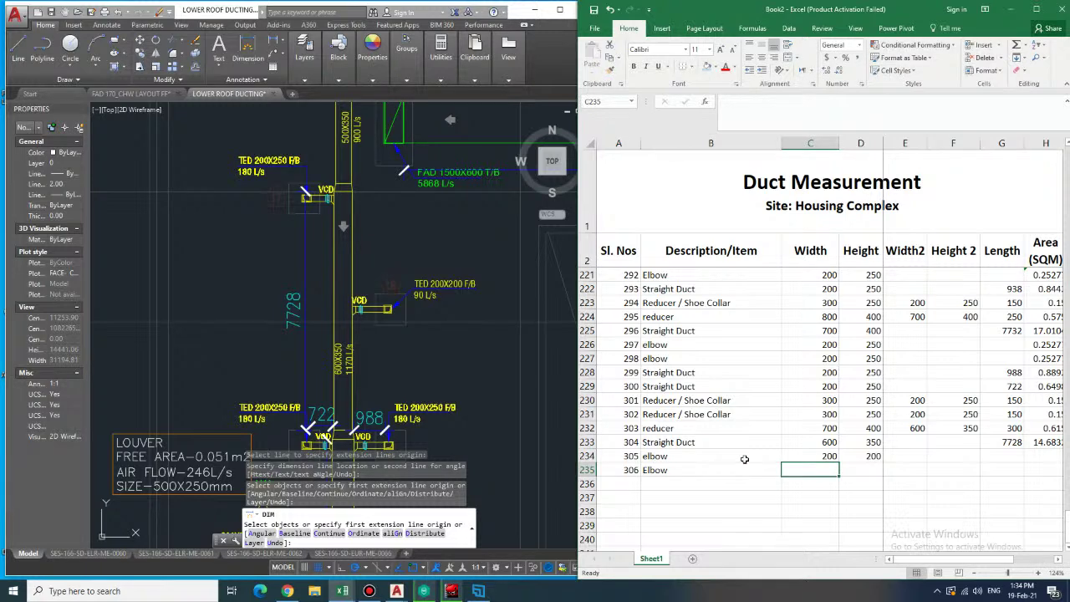
text(200)
key(Tab)
text(250)
- Copy the elbow area formula from item 298 into the Area cells of items 305 and 306
key(Tab)
key(Tab)
key(Tab)
key(Tab)
key(Up)
key(Up)
key(Up)
key(Up)
key(Up)
key(Up)
key(Up)
key(Up)
key(ctrl+c)
key(Down)
key(Down)
key(Down)
key(Down)
key(Down)
key(Down)
key(Down)
key(ctrl+v)
key(Down)
key(ctrl+v)
key(Down)
key(Left)
key(Left)
key(Left)
key(Left)
key(Left)
key(Left)
key(Left)
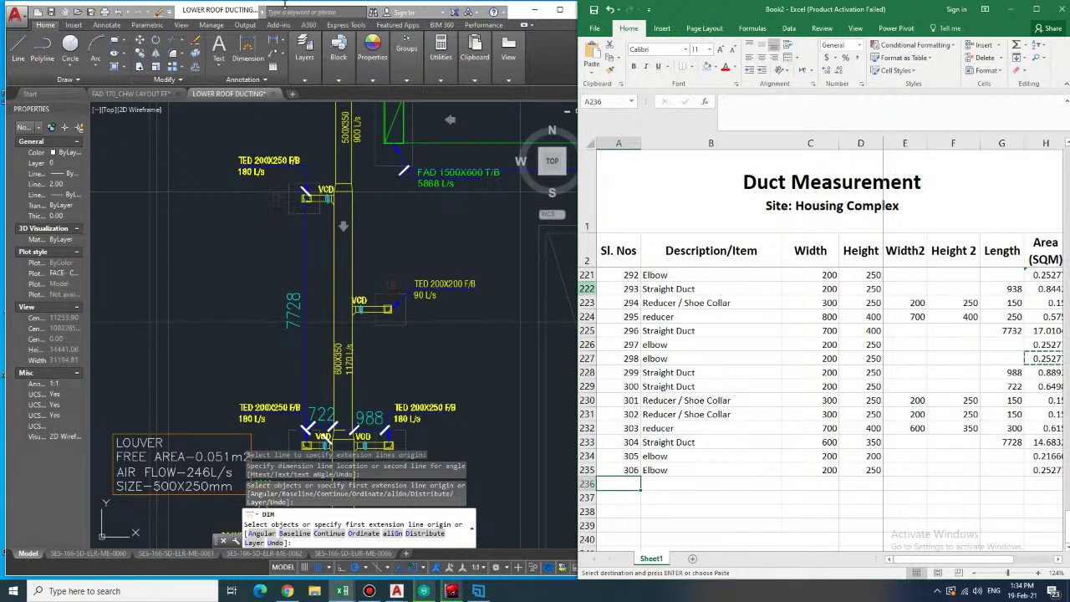
- Switch to the AutoCAD drawing and dimension the TED 200X200 branch duct and the upper TED 200X250 branch duct, placing each dimension above its branch
click(243, 46)
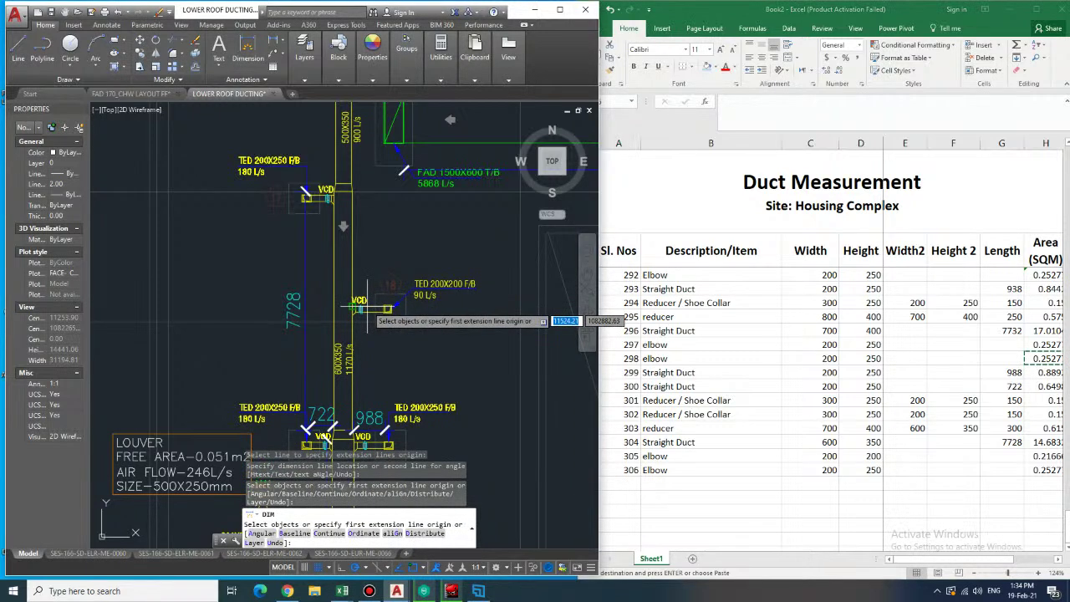
click(367, 309)
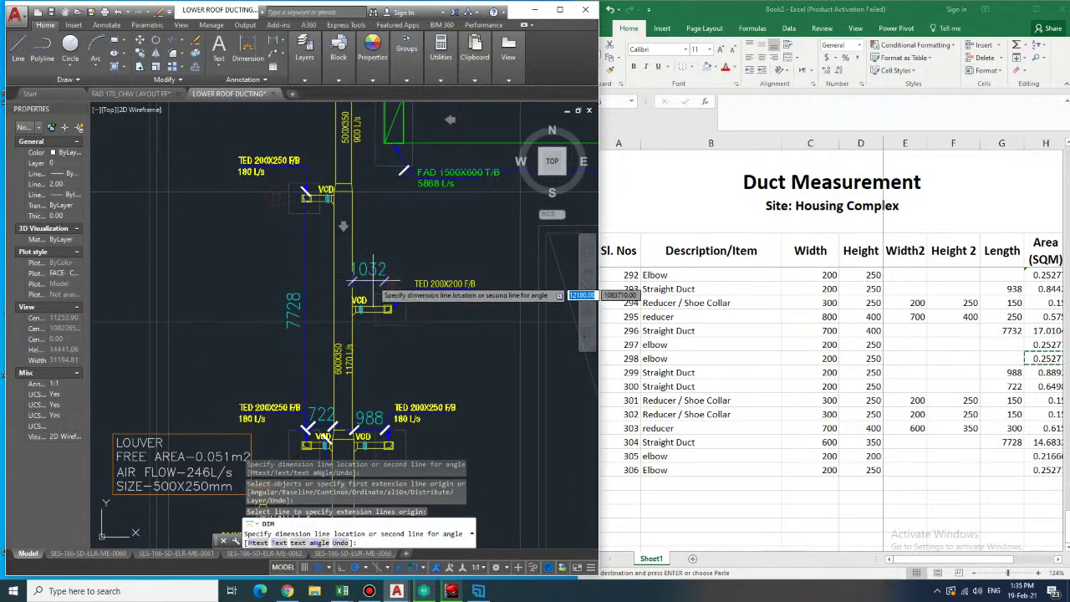
click(372, 282)
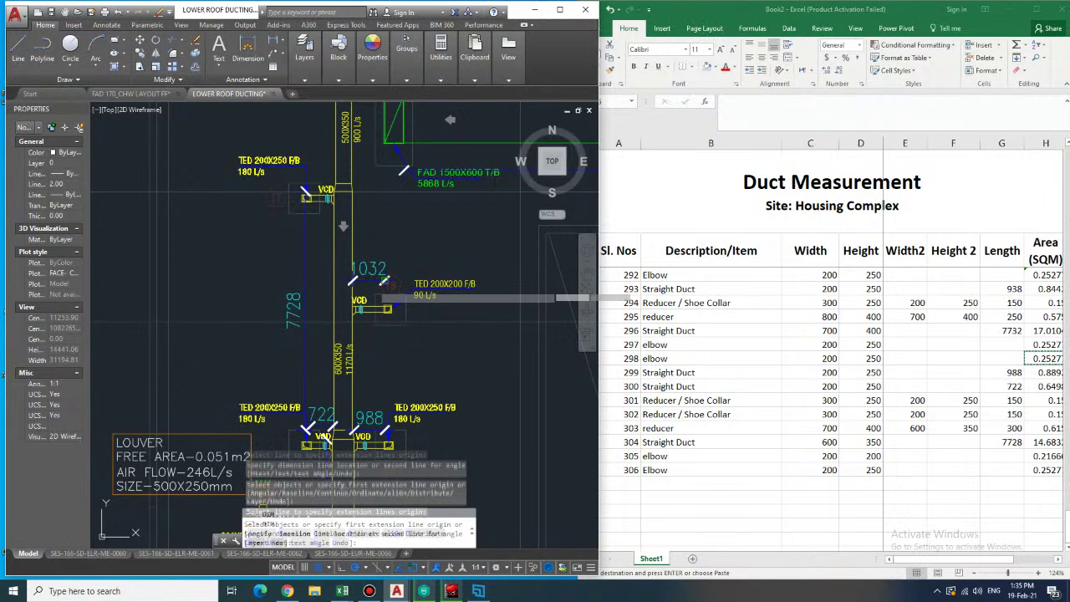
click(316, 195)
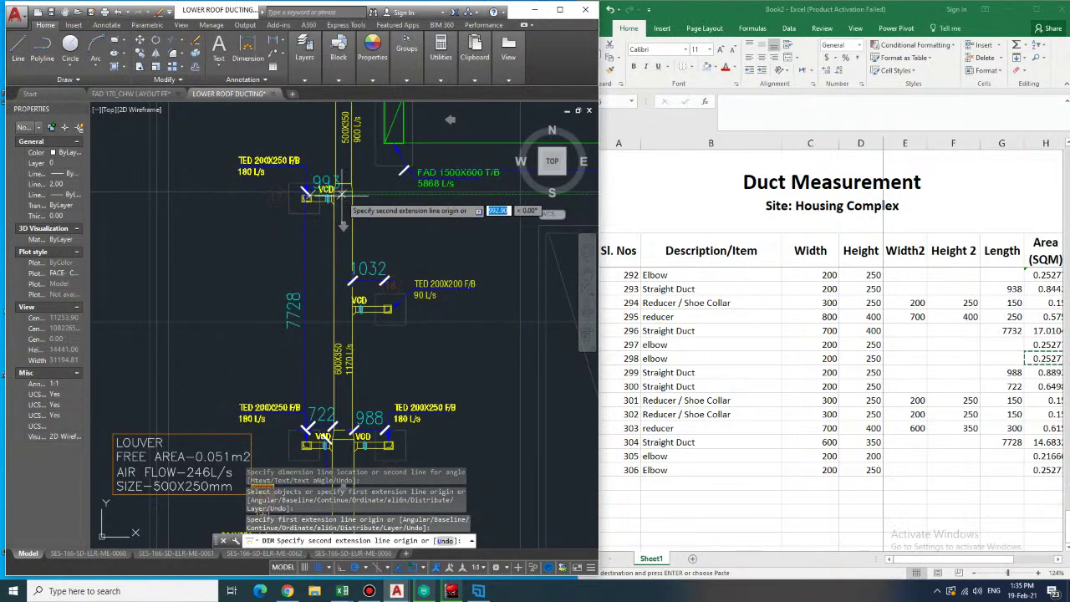
click(333, 197)
click(327, 174)
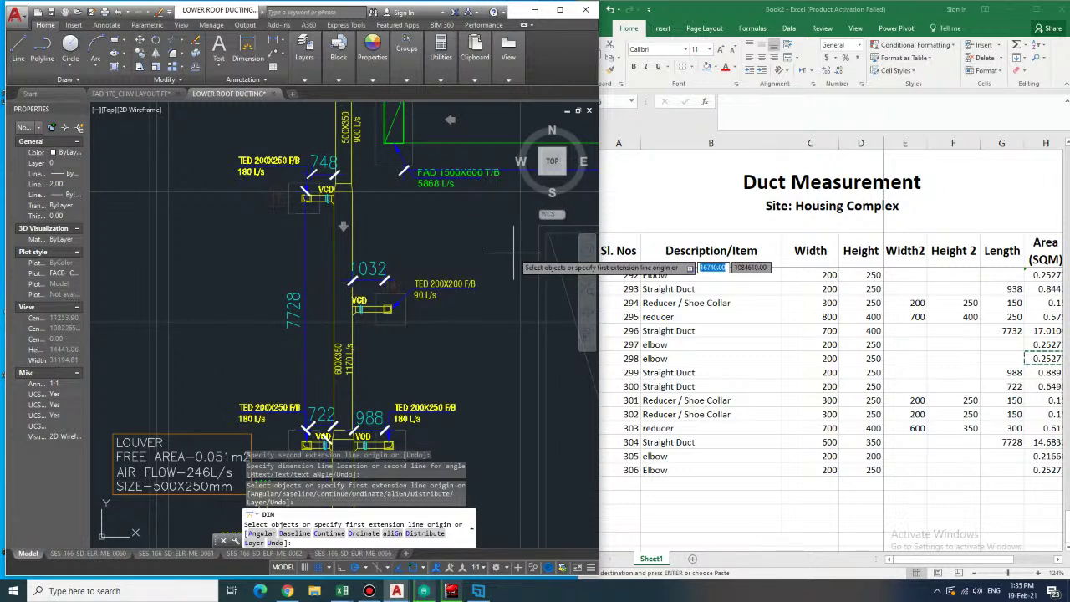
- Switch to the Excel sheet and add item 307 as Straight Duct with width 200, height 200 and length 1032
click(622, 482)
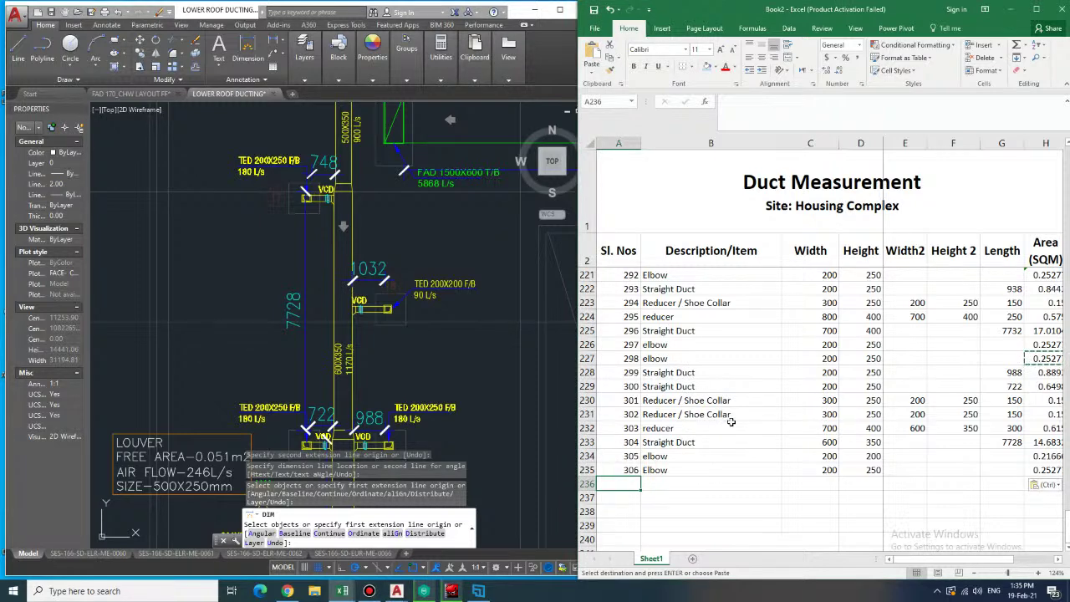
text(307)
key(Tab)
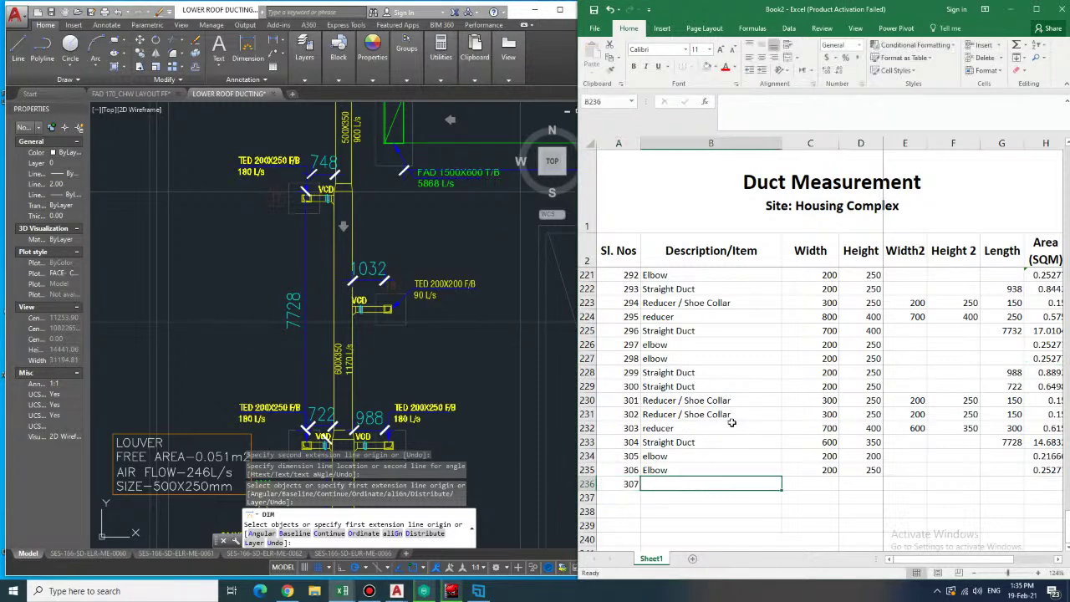
text(S)
key(Tab)
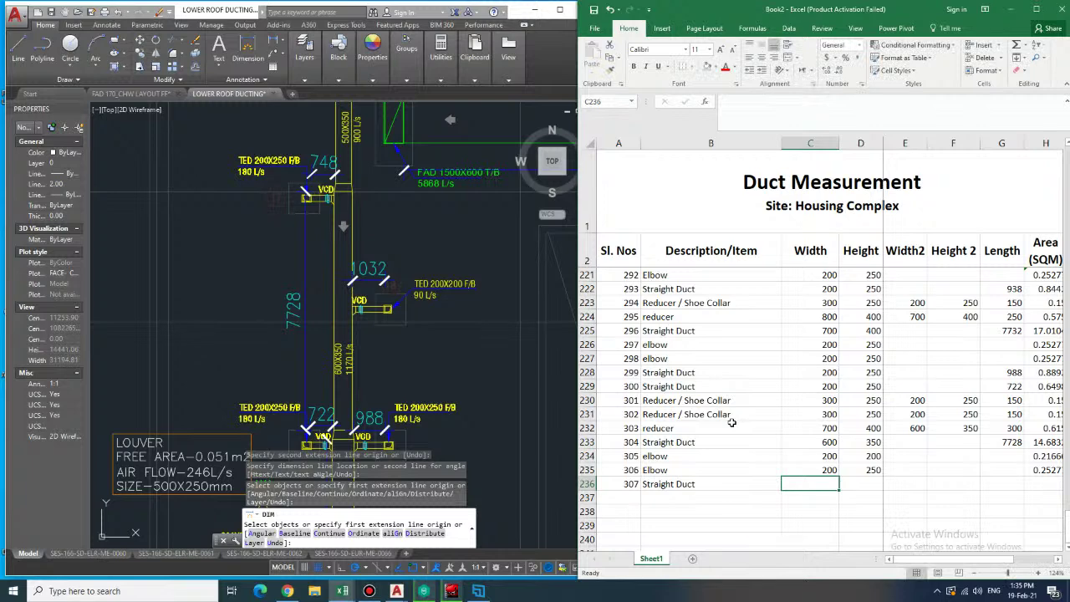
text(200)
key(Tab)
text(200)
key(Tab)
key(Tab)
key(Tab)
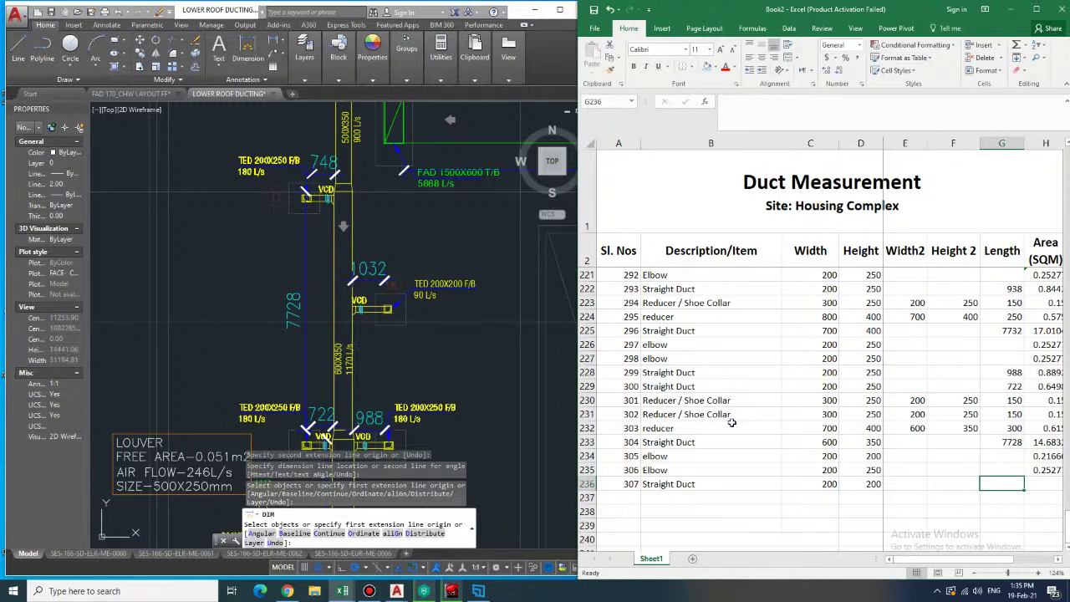
text(1032)
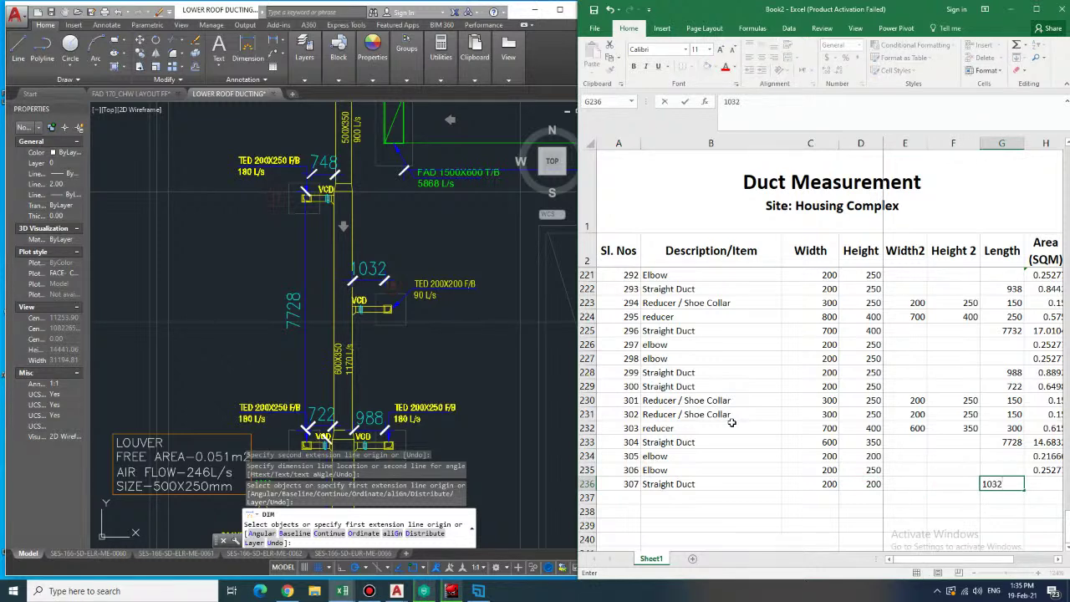
key(Return)
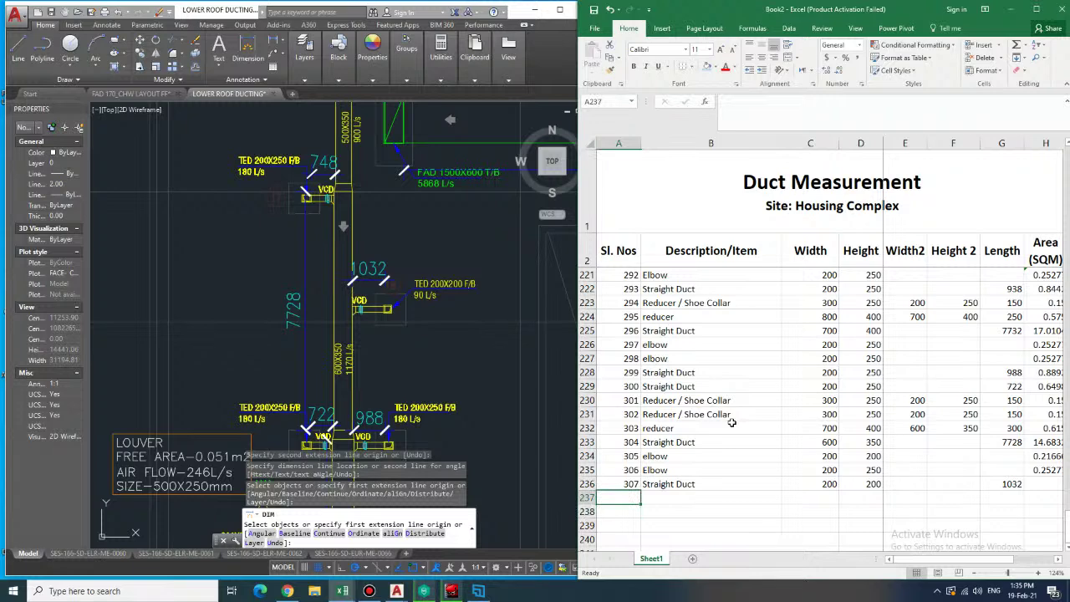
- Add item 308 as Straight Duct with width 200, height 250 and length 748
text(3087)
key(BackSpace)
key(Tab)
text(S)
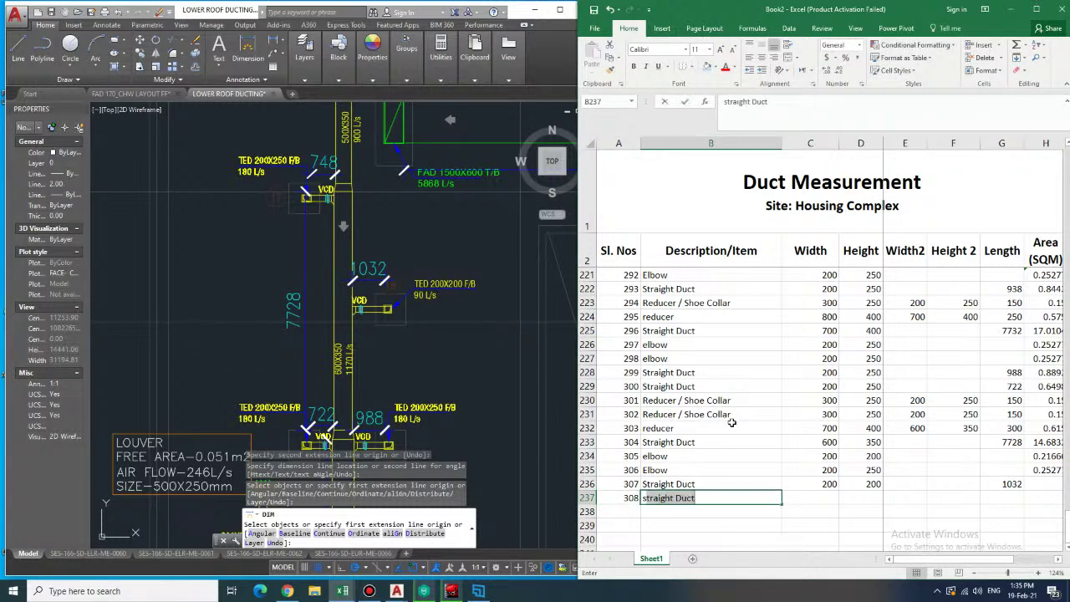
key(Tab)
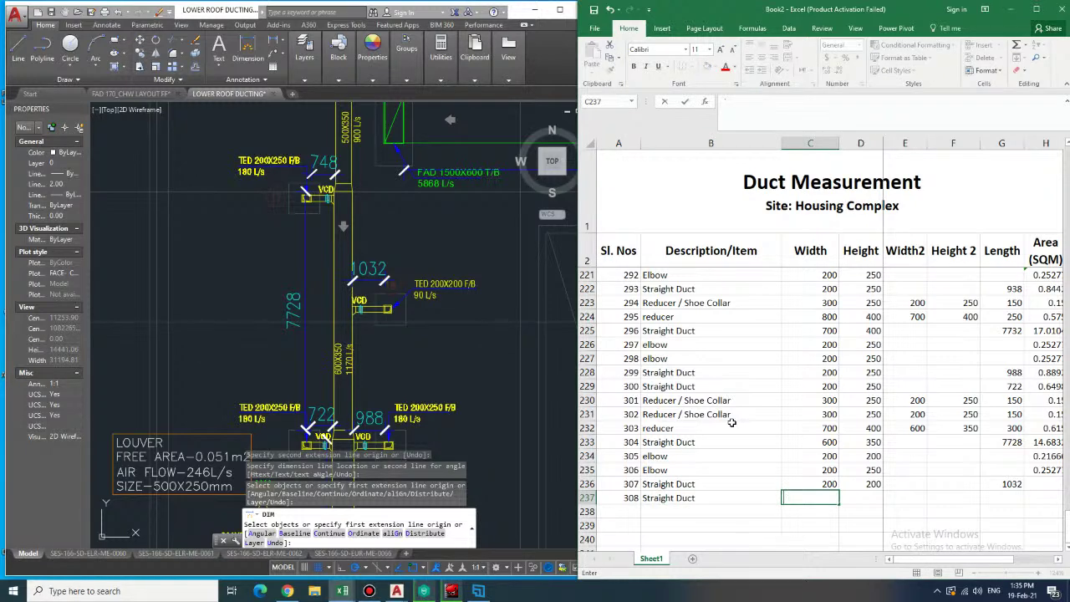
text(200)
key(Tab)
text(250)
key(Tab)
key(Tab)
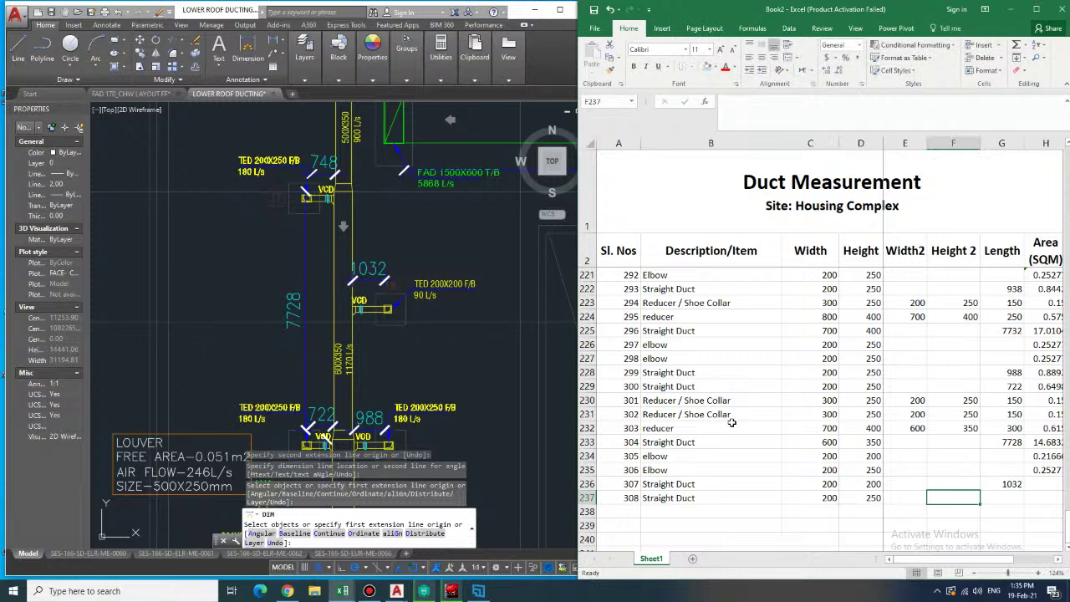
key(Tab)
text(748)
key(Tab)
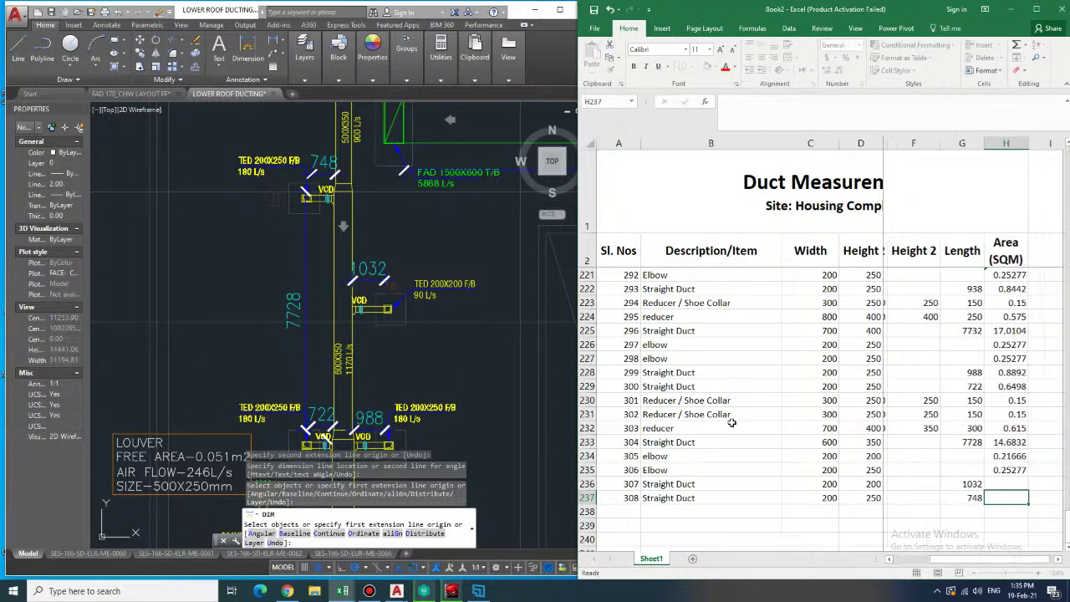
- Copy the straight duct area formula from item 304 into the Area cells of items 307 and 308
key(Up)
key(Up)
key(Up)
key(Up)
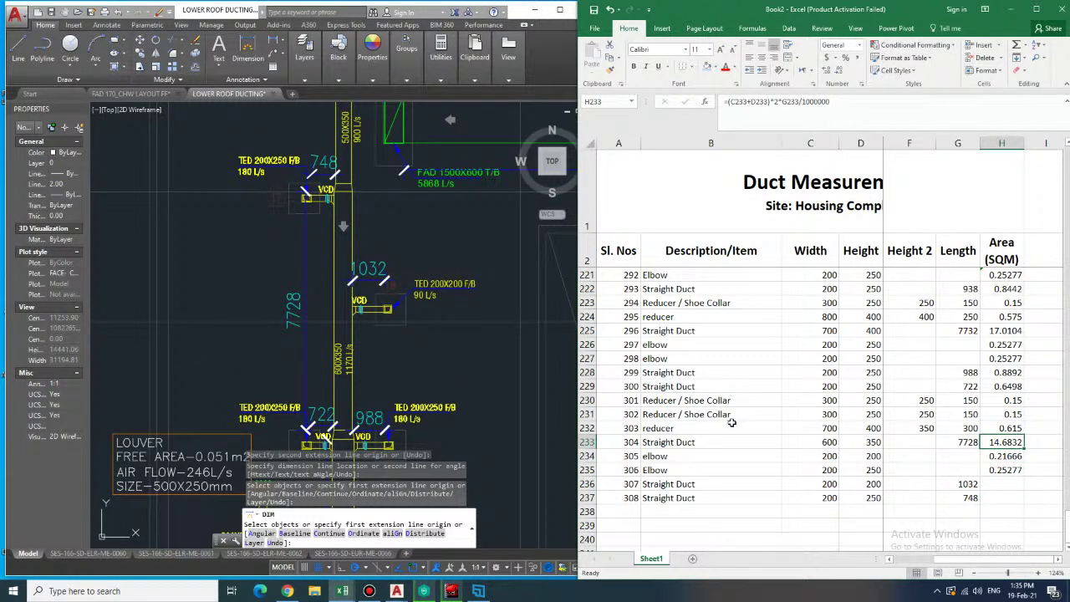
key(ctrl+c)
key(Down)
key(Down)
key(Down)
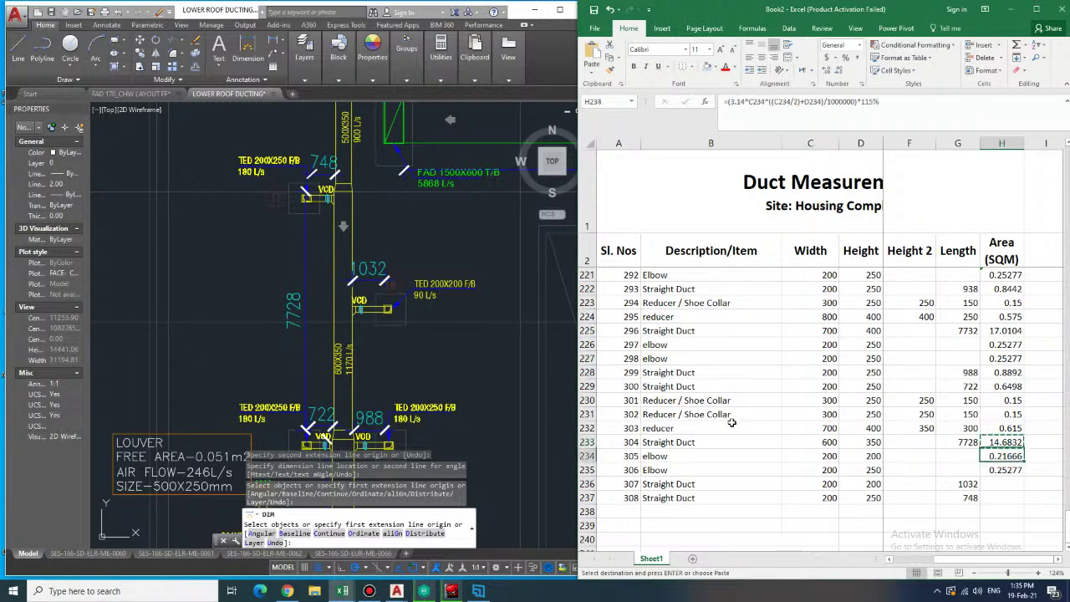
key(ctrl+v)
key(Down)
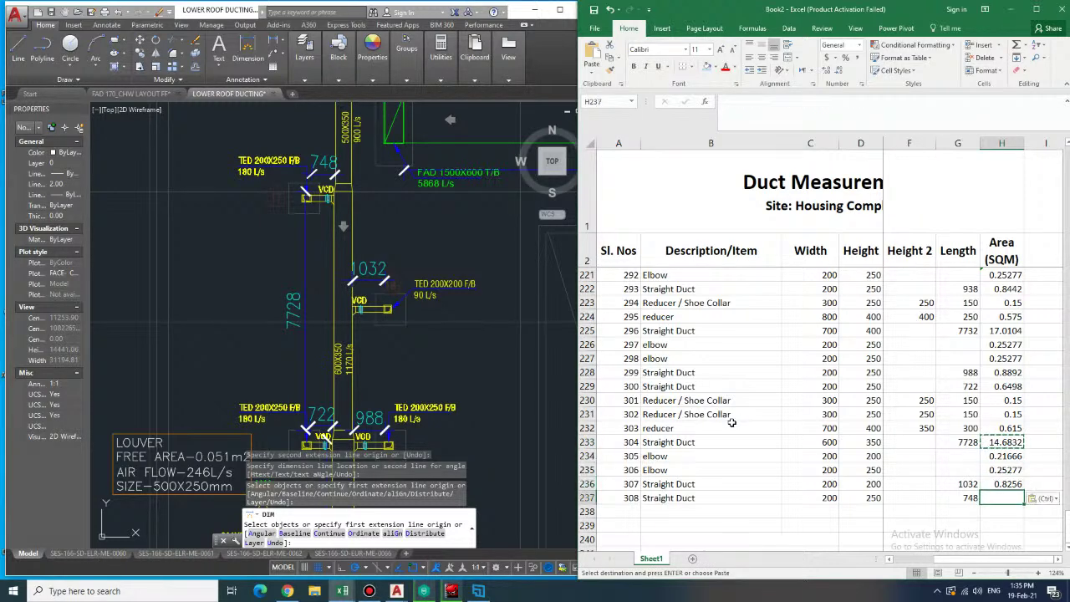
key(ctrl+v)
key(Down)
key(Left)
key(Left)
key(Left)
key(Left)
key(Left)
key(Left)
key(Left)
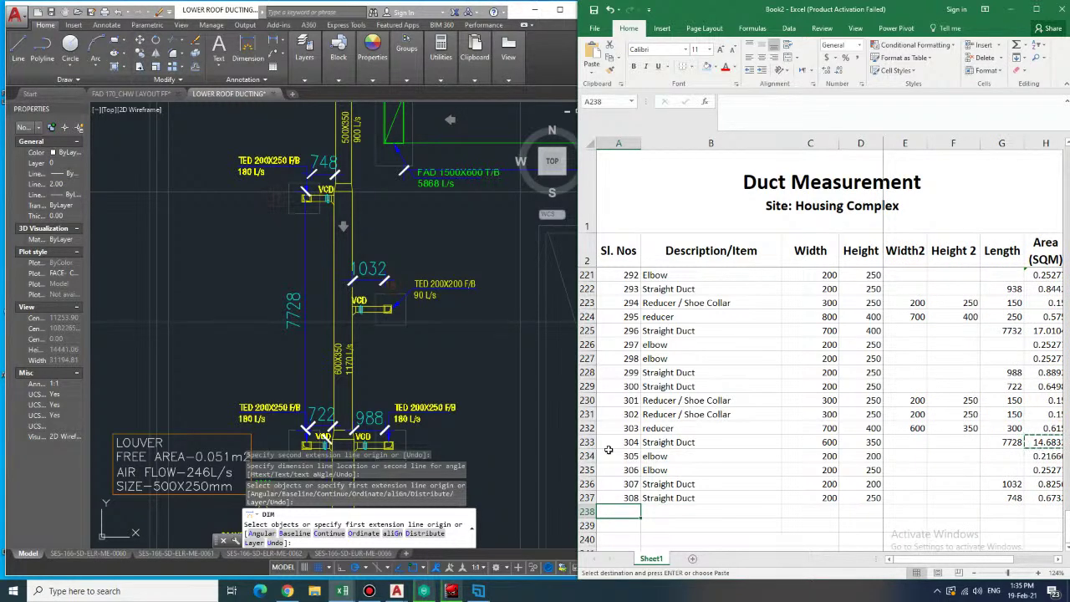
- Copy the Reducer / Shoe Collar entries of items 301 and 302, from description through area, into the two rows below item 308
scroll(732, 381, up, 1)
drag(673, 443, 1045, 462)
key(ctrl+c)
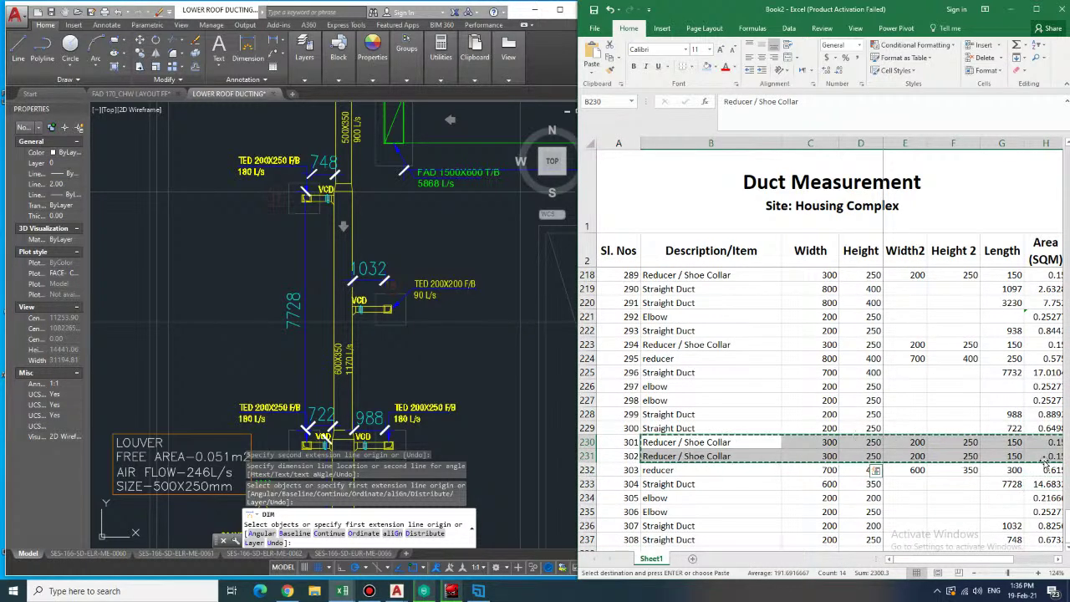
key(Down)
key(Down)
key(Down)
key(Down)
key(Down)
key(Down)
key(Down)
key(Down)
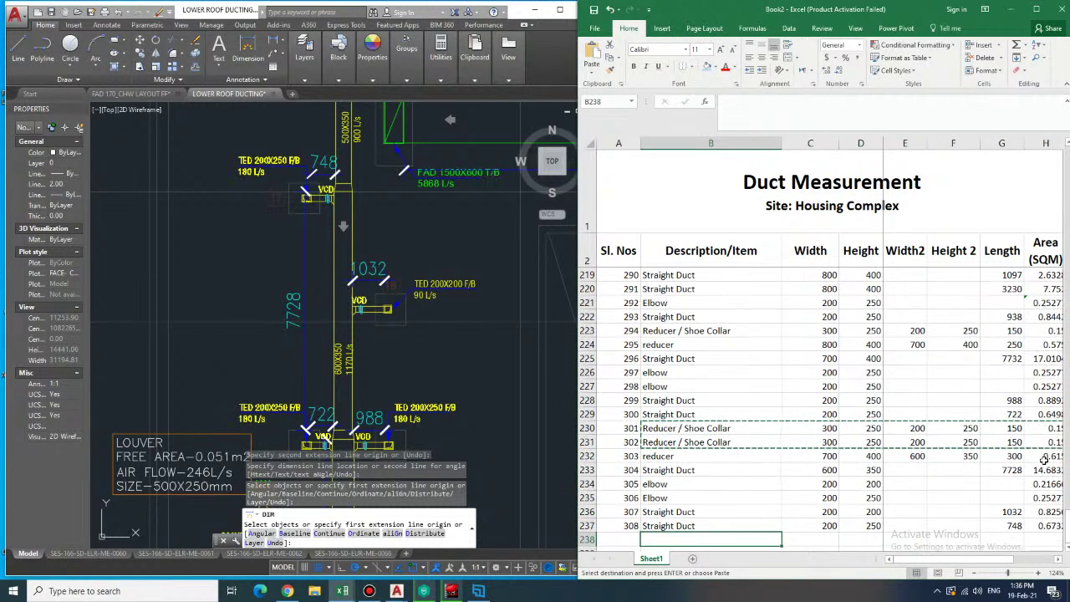
key(ctrl+v)
key(Left)
scroll(1044, 459, down, 1)
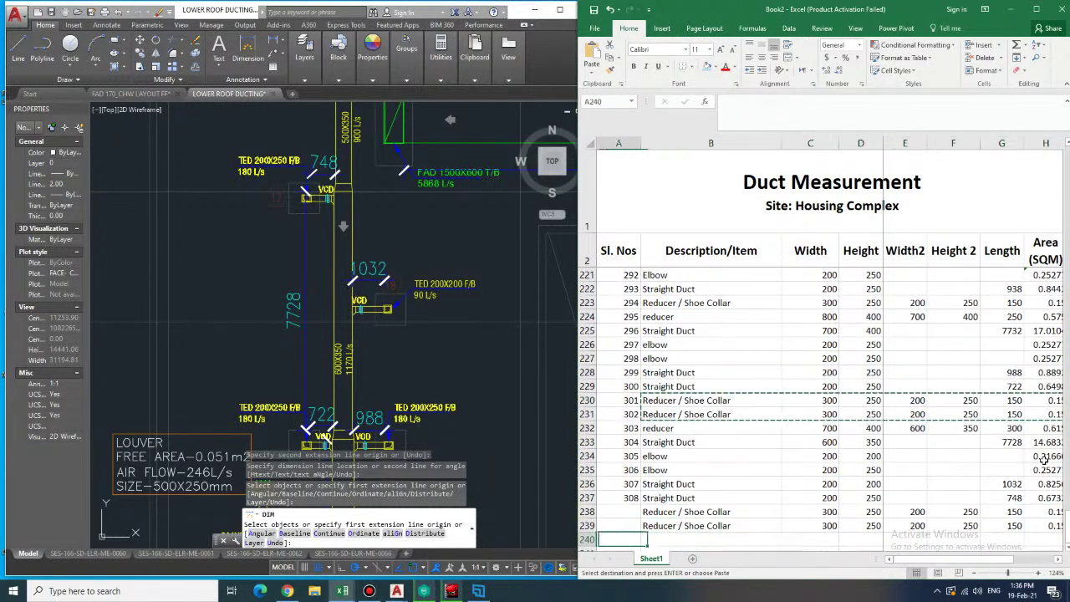
- Number the two copied Reducer / Shoe Collar rows below item 308 as 309 and 310
text(30)
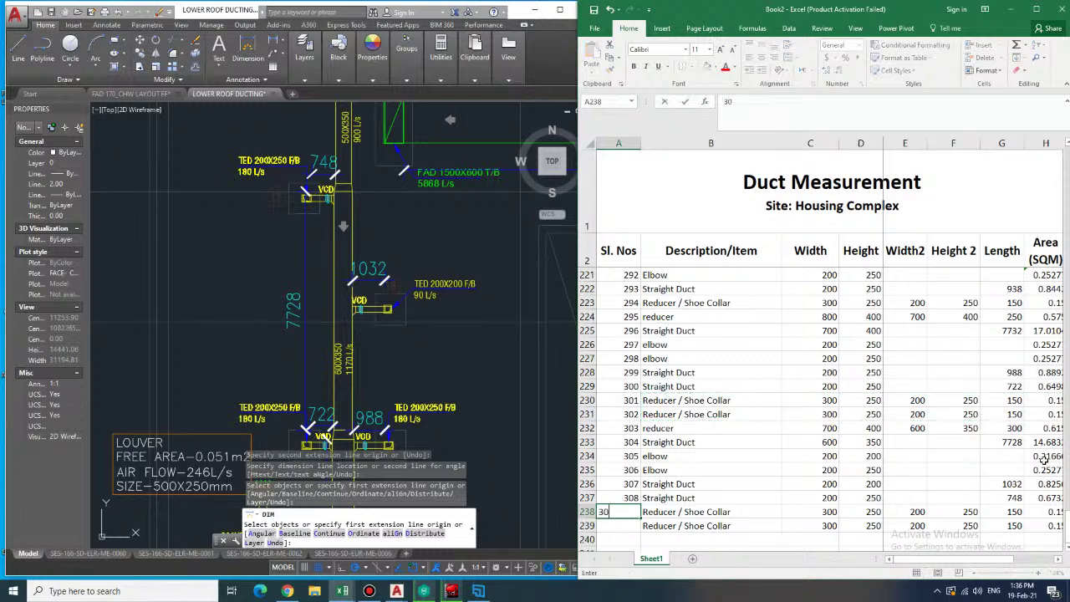
text(9)
key(Return)
text(310)
key(Right)
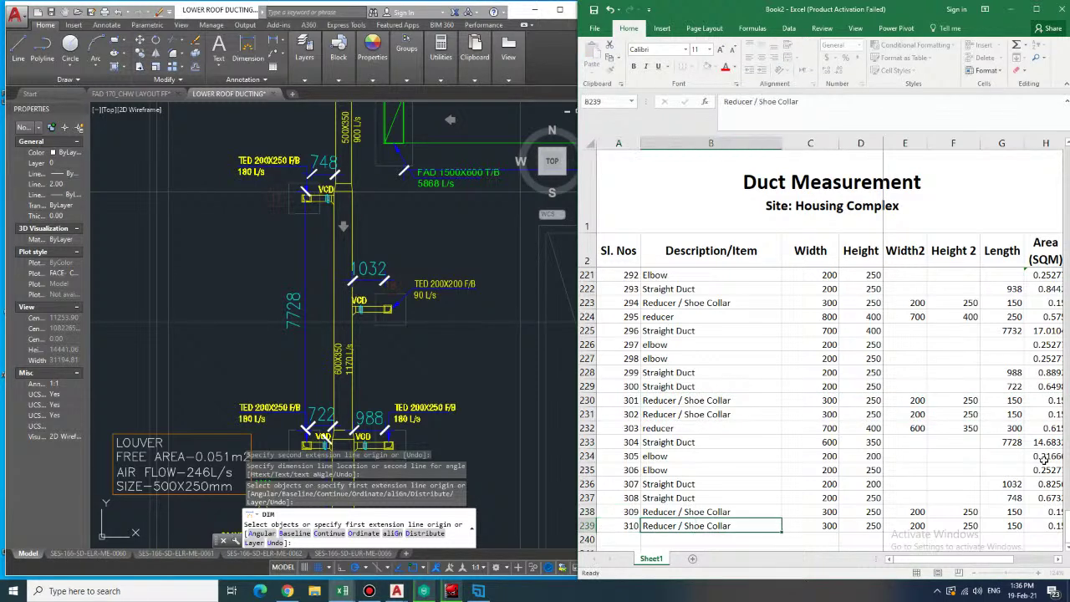
- Set both the Height and Height 2 of item 309 to 200
key(Down)
key(Down)
key(Up)
key(Up)
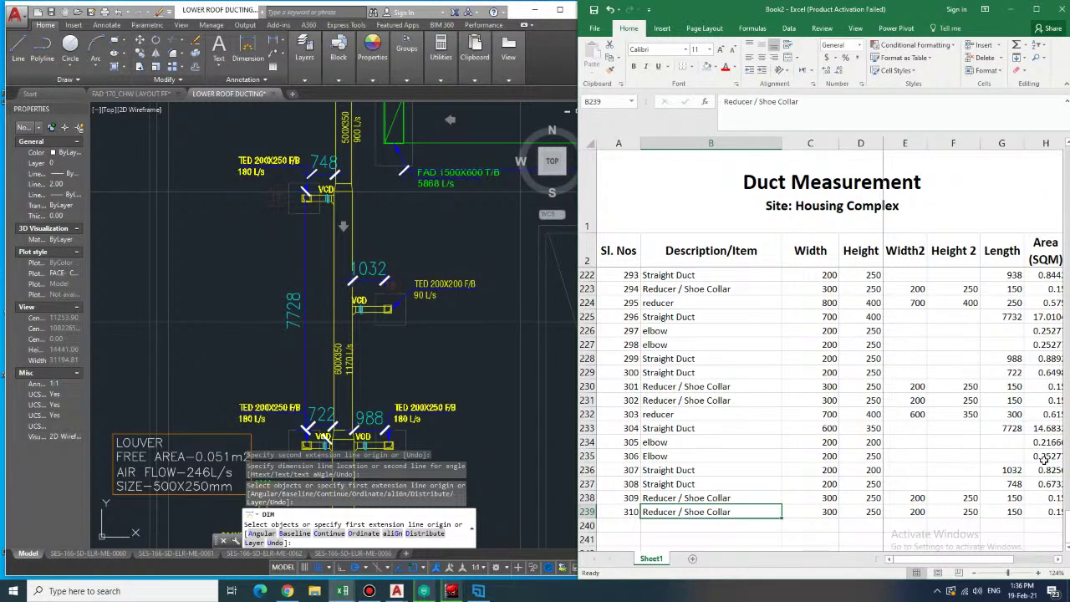
key(Up)
key(Right)
key(Right)
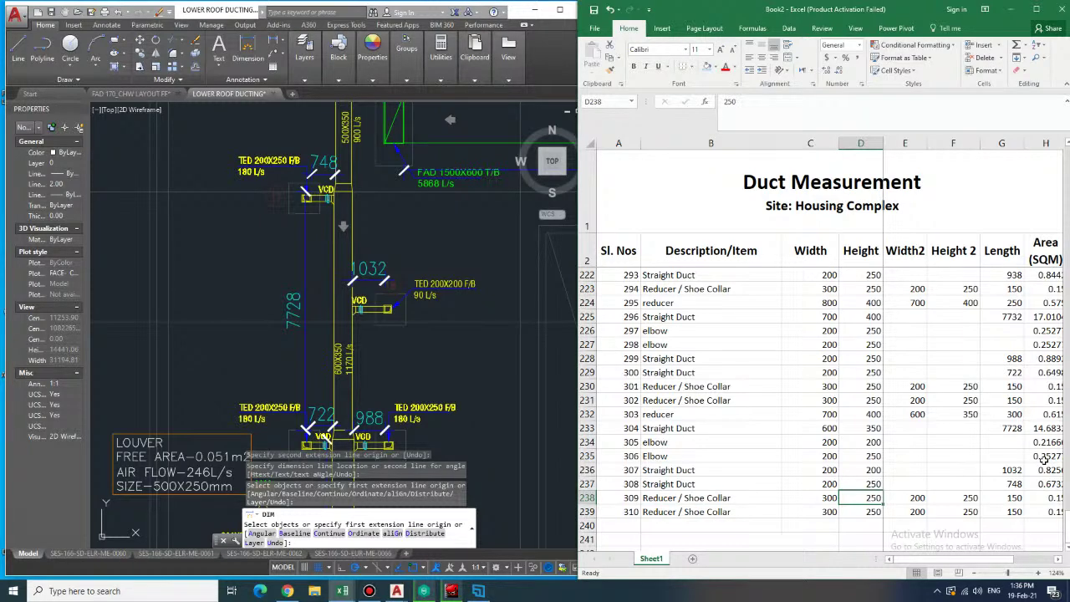
text(200)
key(Right)
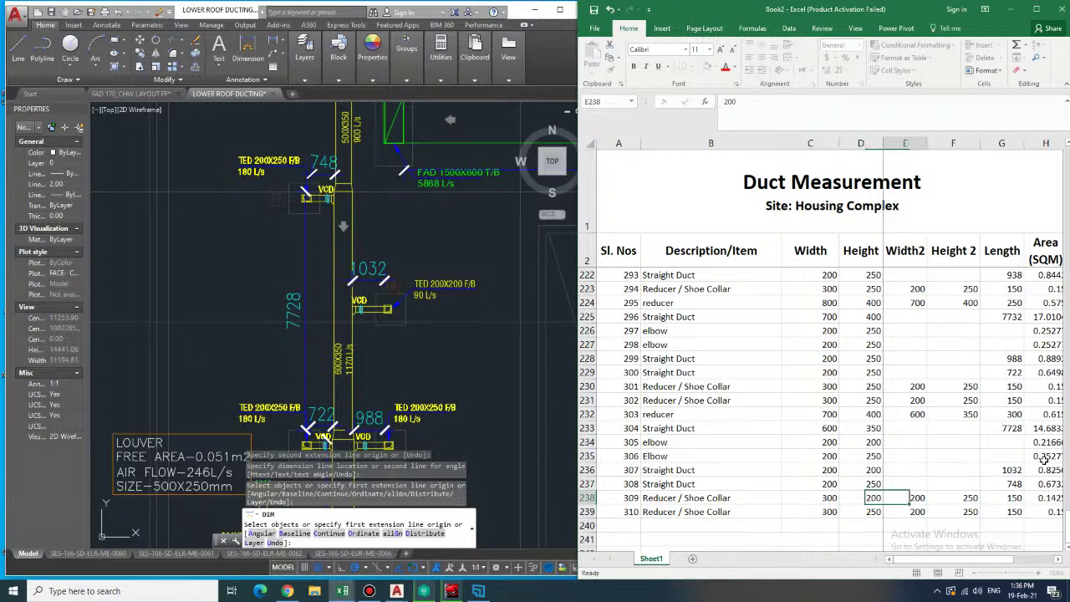
key(Right)
key(Right)
key(Left)
text(200)
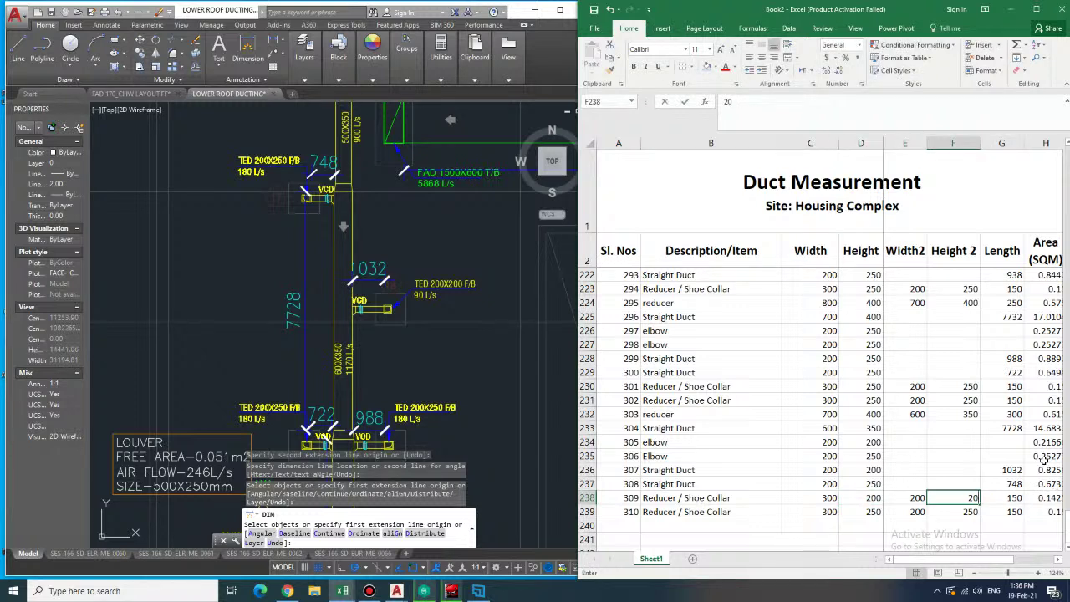
key(Return)
key(Left)
key(Left)
key(Left)
key(Left)
key(Left)
key(Down)
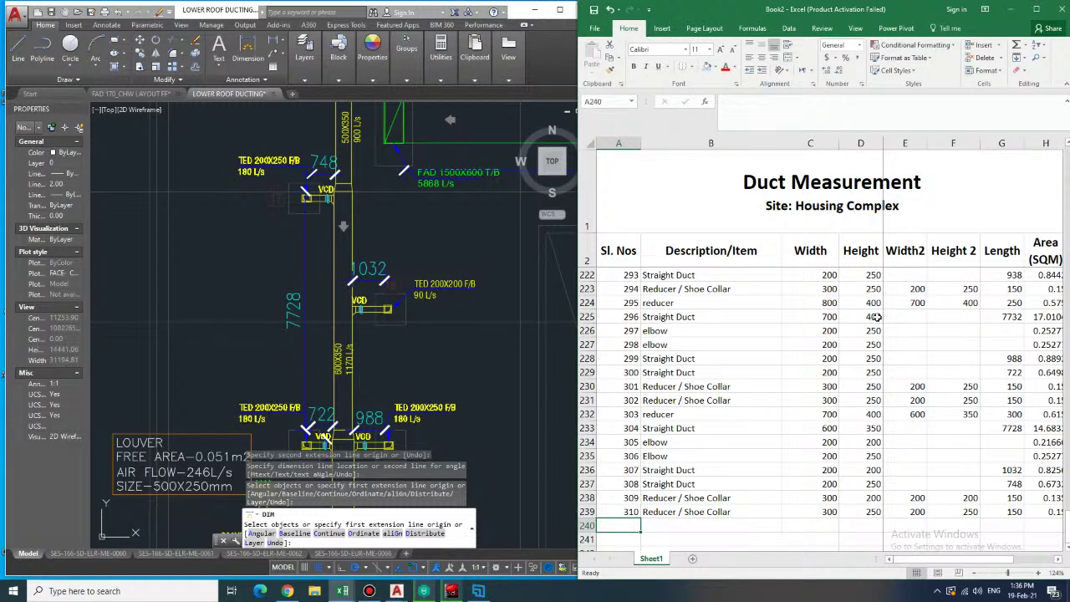
- Switch to AutoCAD and dimension the length of the reducer between the 600X350 and 500X350 vertical ducts
mouse_move(343, 196)
middle_down()
mouse_move(333, 208)
mouse_move(339, 410)
mouse_move(351, 288)
mouse_move(241, 245)
middle_up()
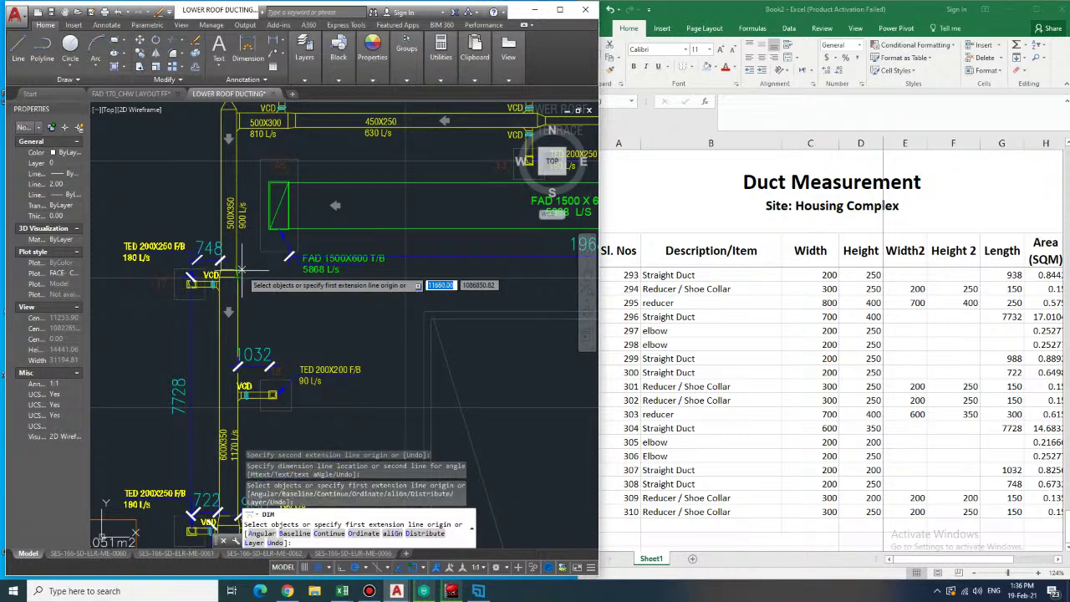
key(Escape)
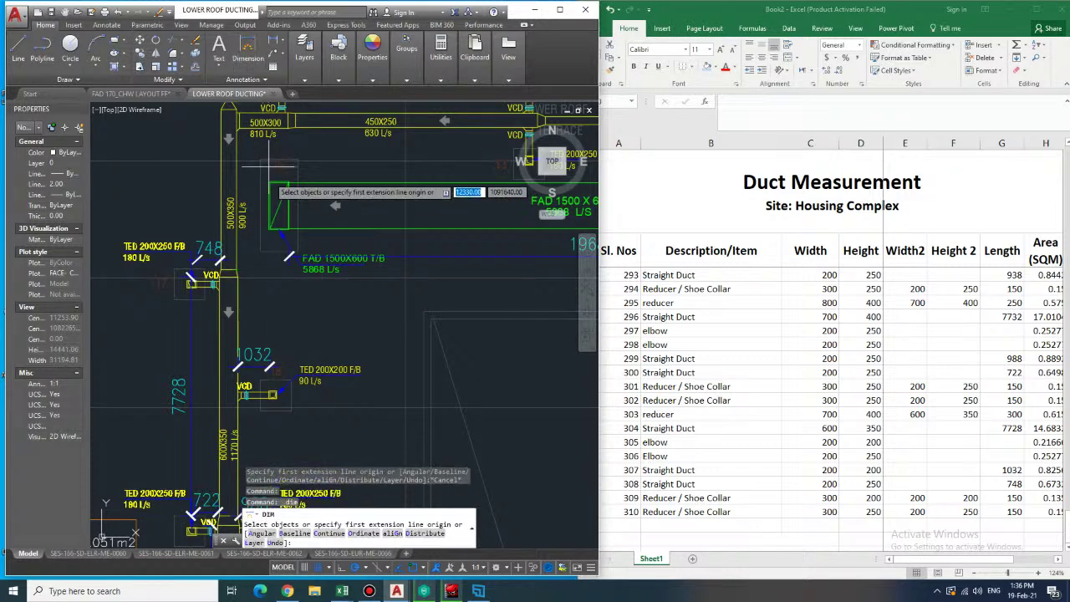
click(238, 271)
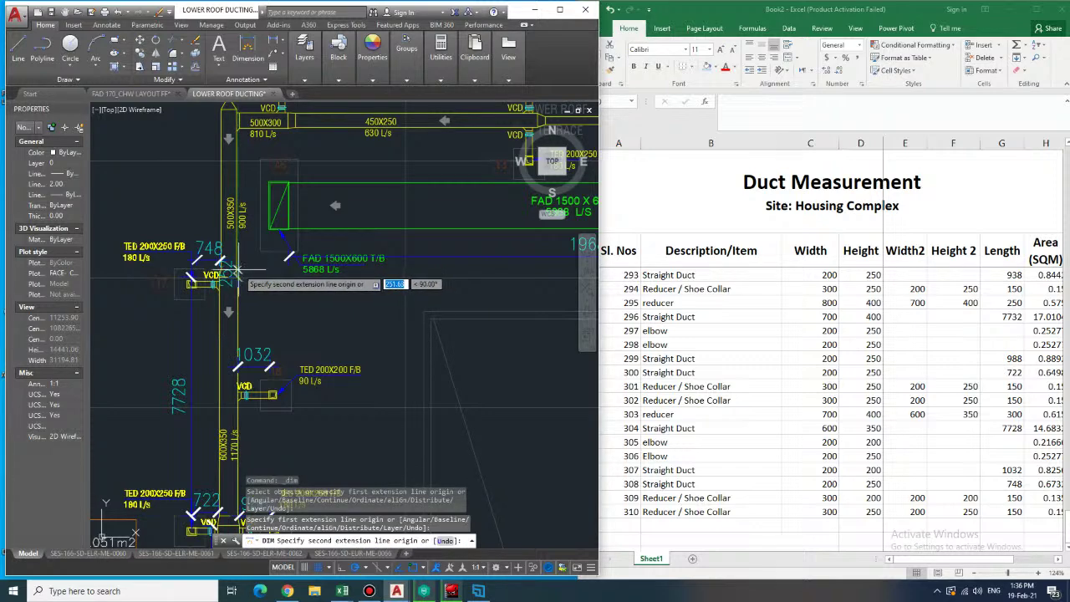
click(249, 270)
key(Escape)
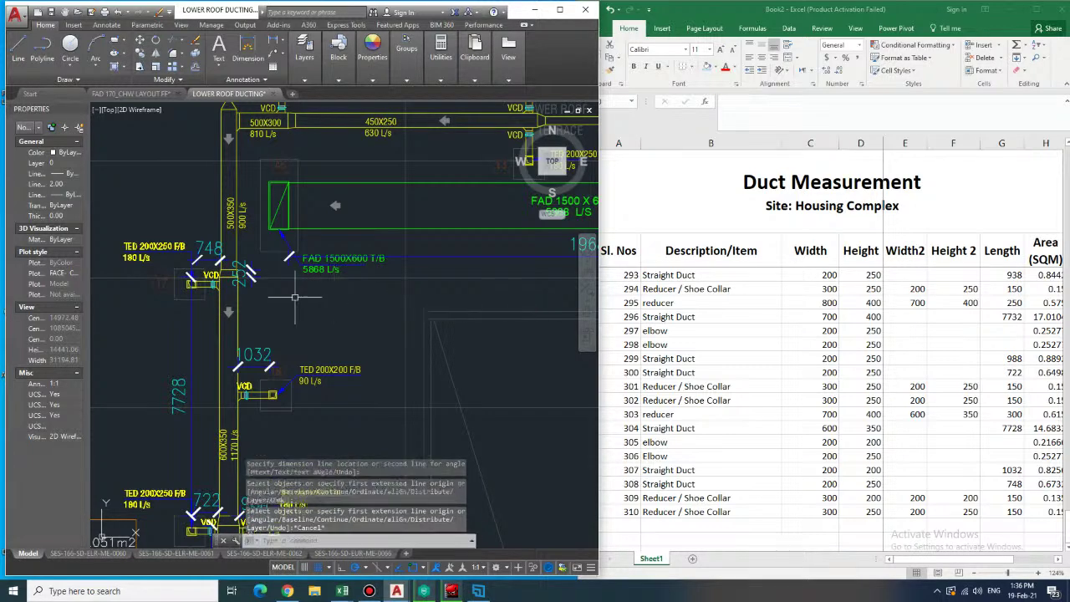
- Dimension the length of the vertical 500X350 duct above the reducer
middle_drag(241, 240, 262, 278)
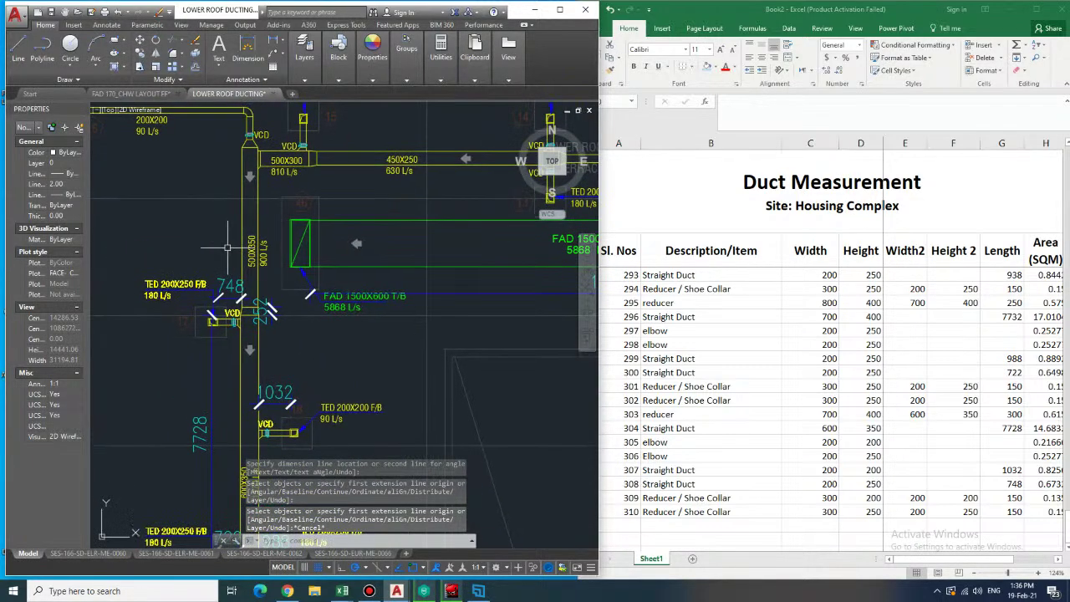
click(249, 52)
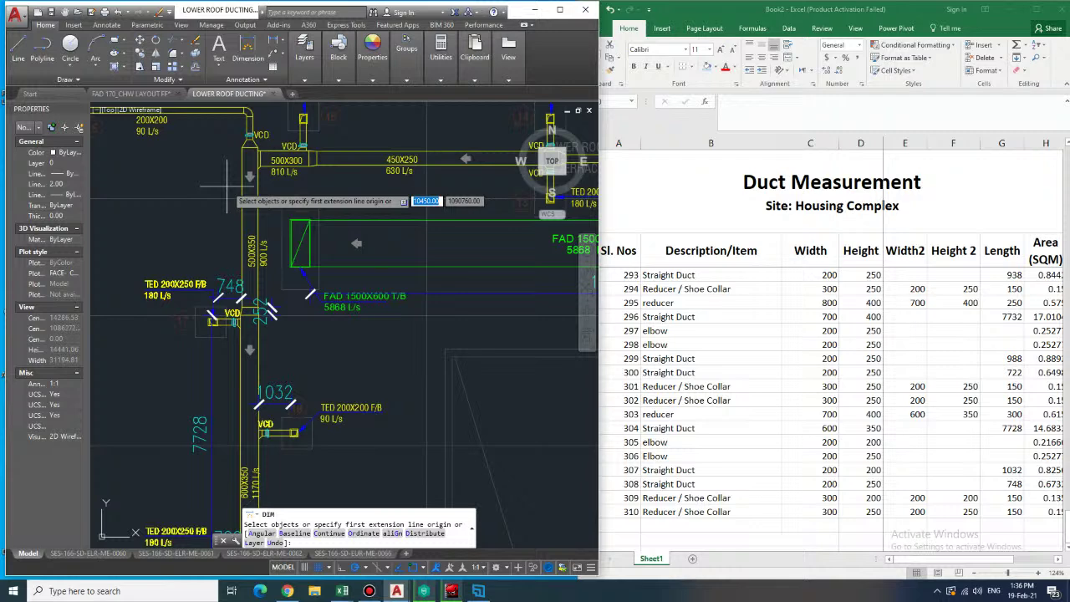
click(243, 190)
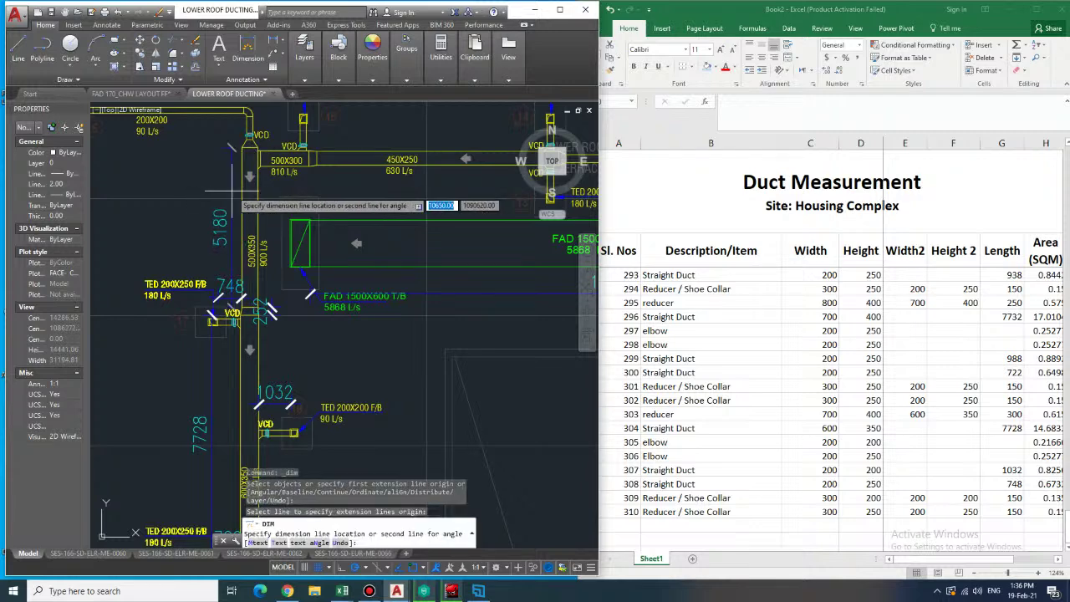
click(230, 194)
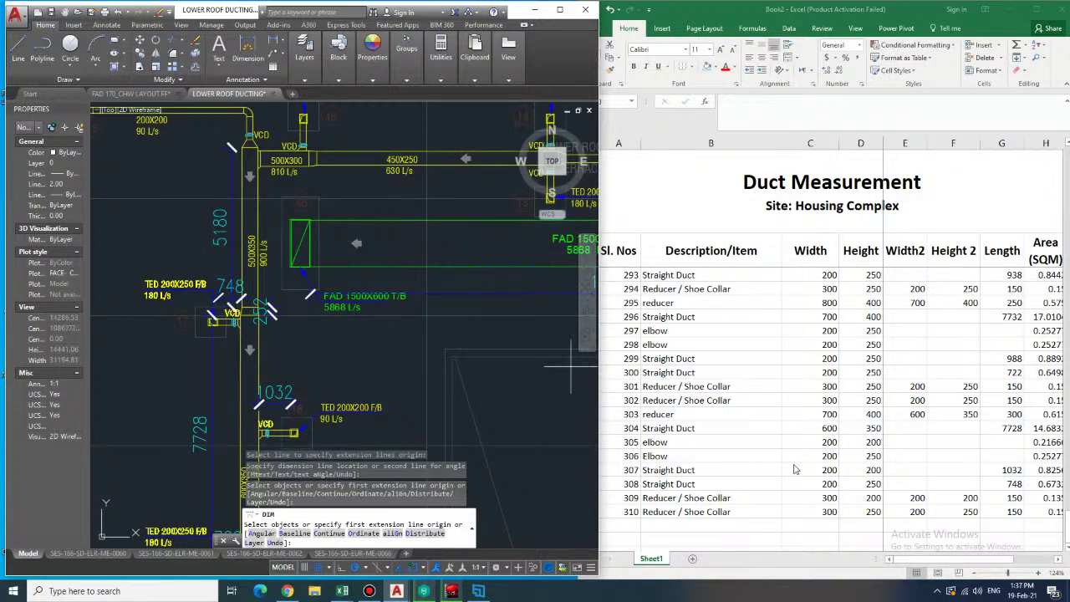
- Switch to the Excel sheet and add item 311 as reducer with width 600 and height 350
click(696, 524)
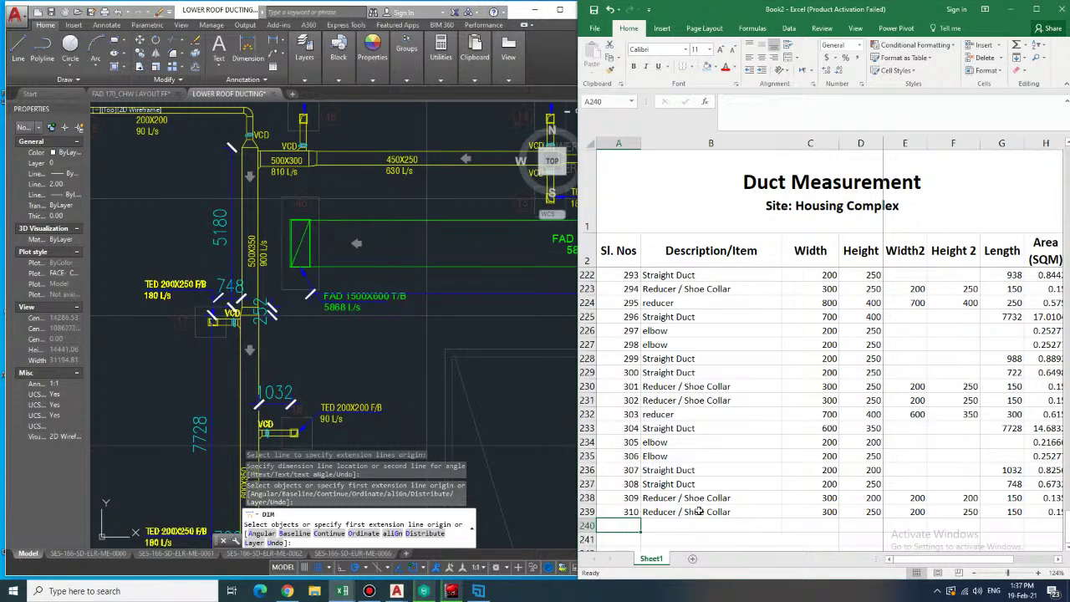
text(311)
key(Tab)
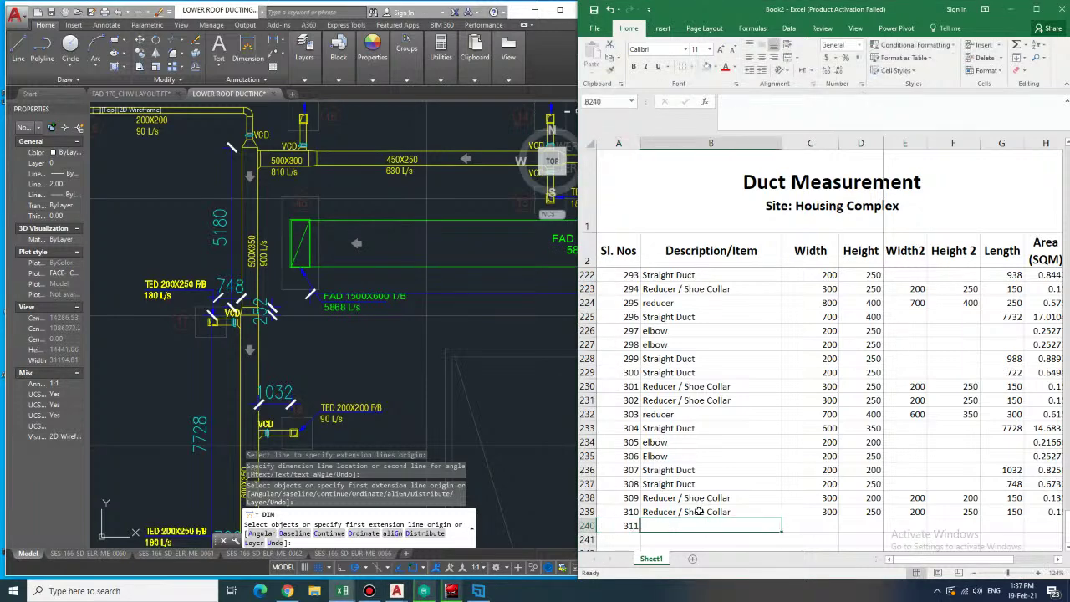
text(rde)
key(BackSpace)
key(BackSpace)
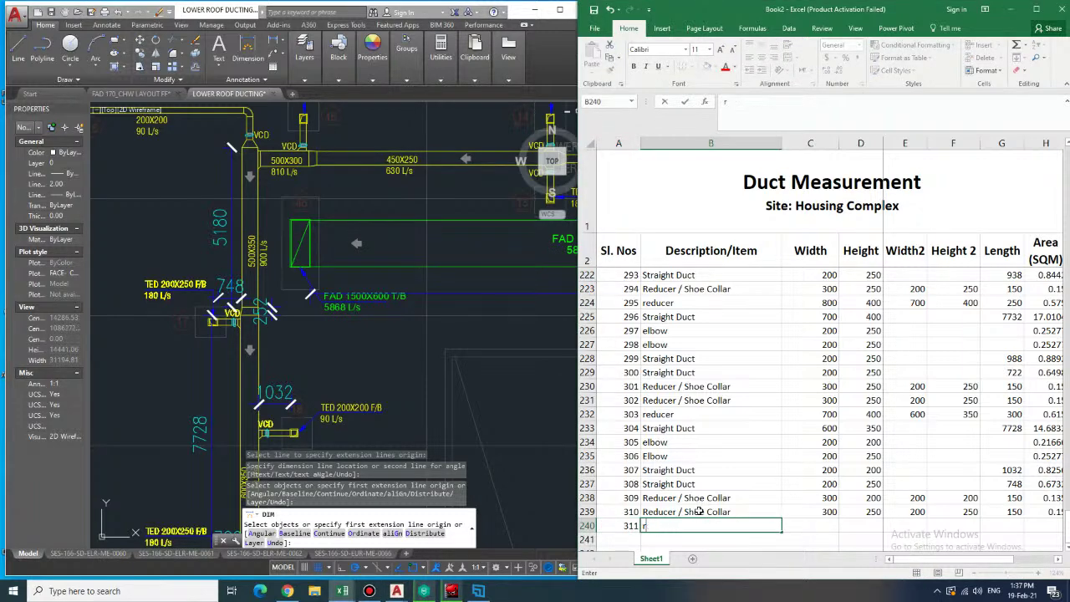
text(educer)
key(Tab)
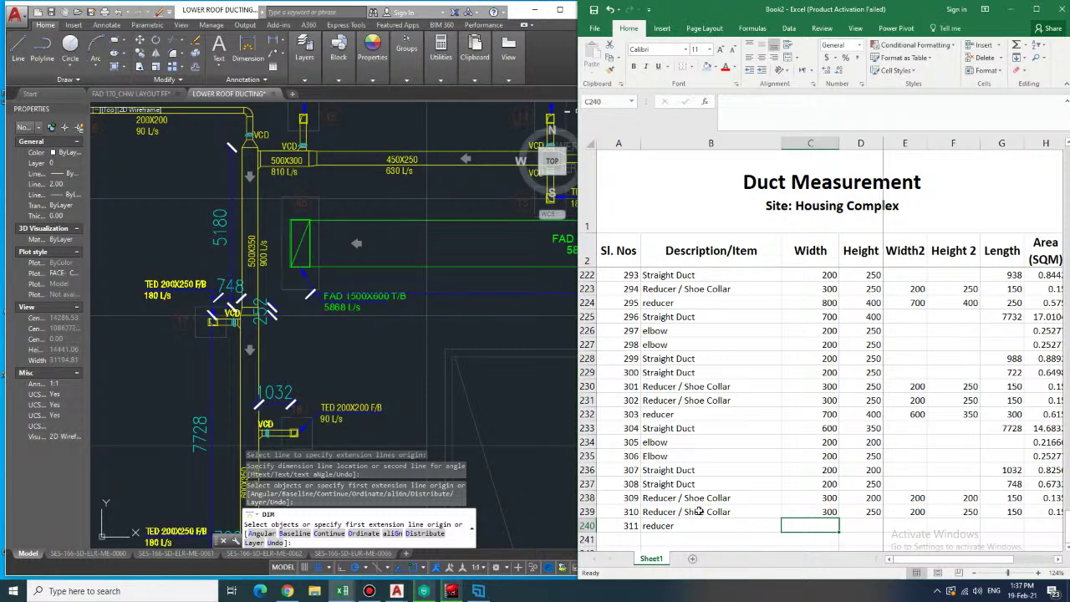
text(600)
key(Tab)
text(350)
key(Tab)
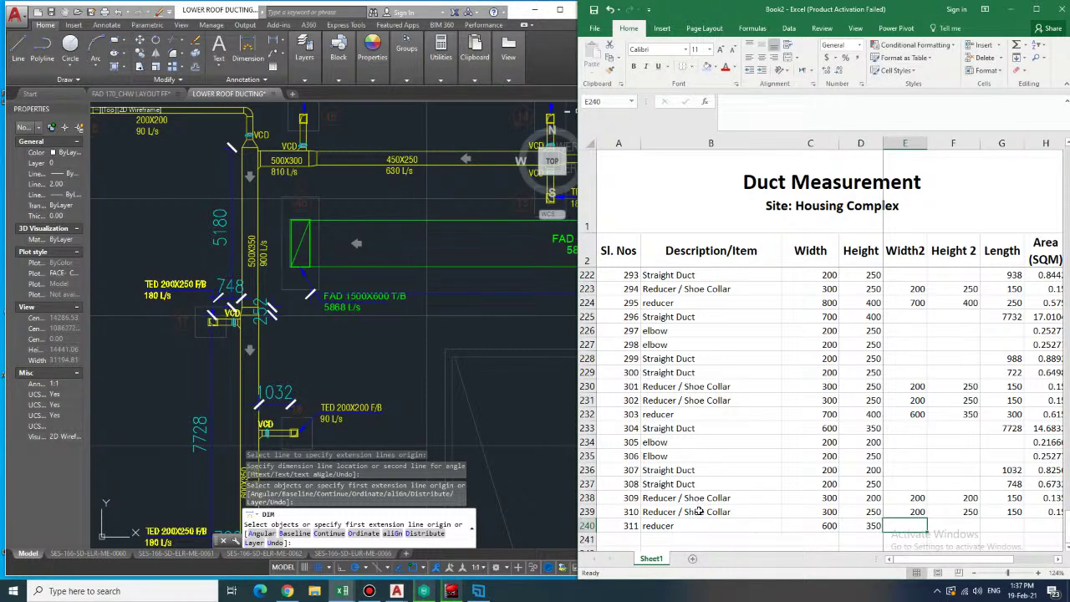
- Set item 311's Width2 to 500, Height 2 to 350 and length to 252
text(500)
key(Tab)
text(350)
key(Tab)
scroll(699, 512, right, 1)
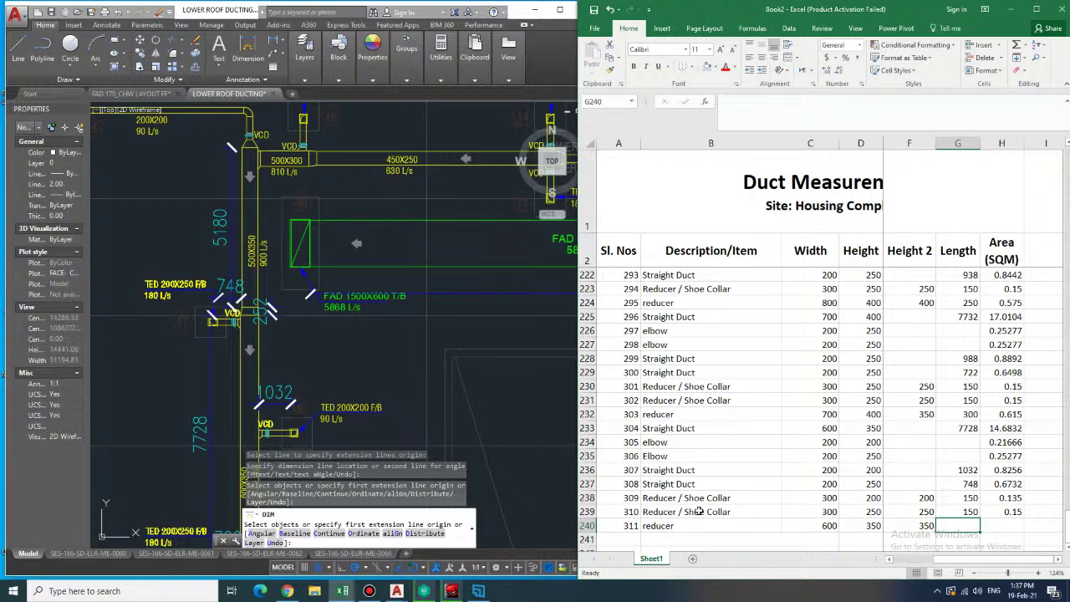
text(252)
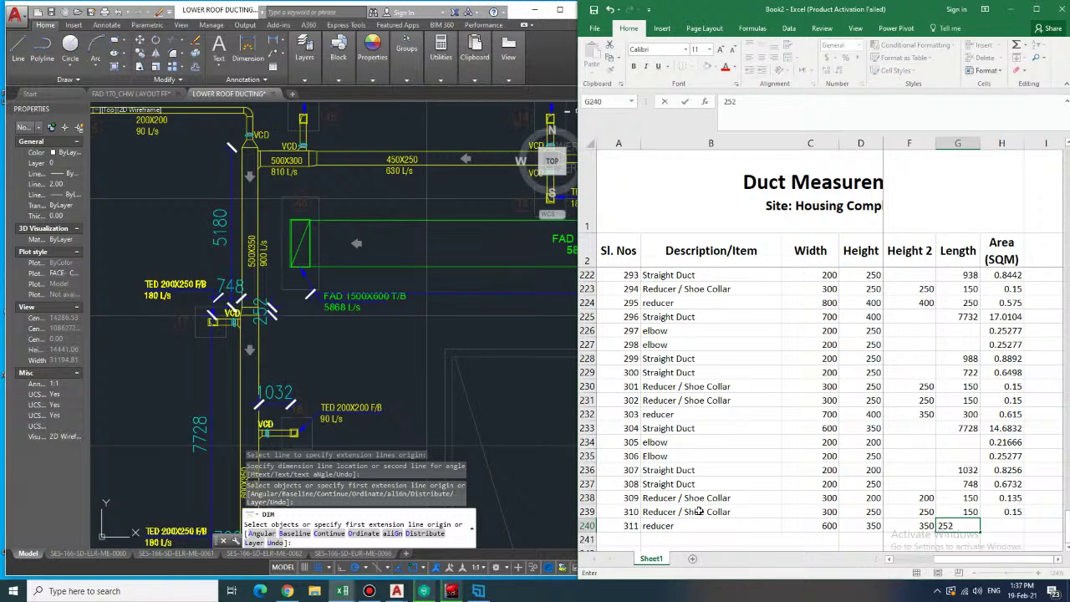
key(Tab)
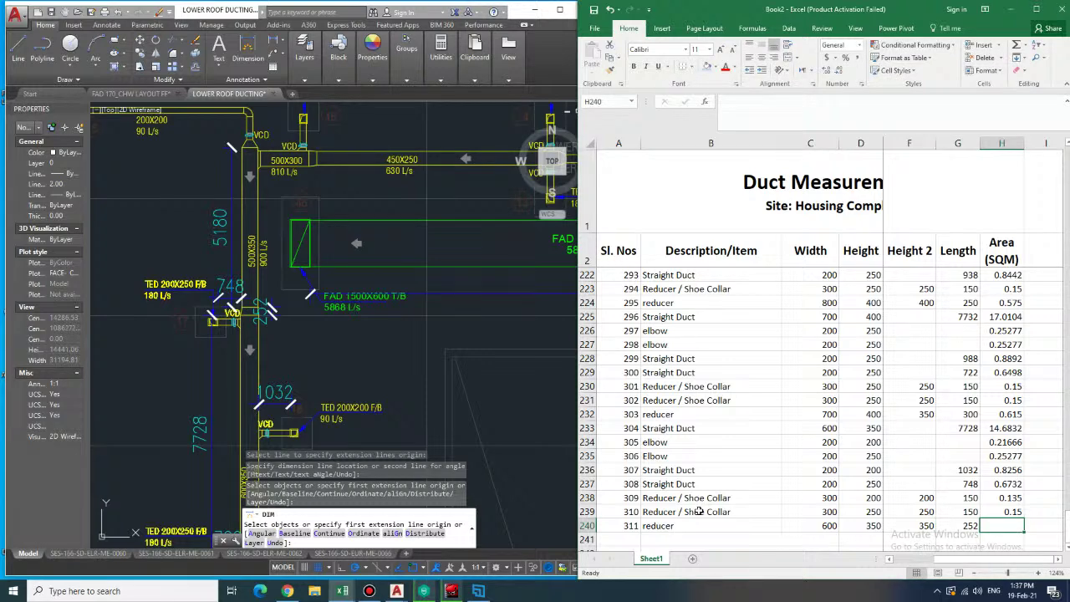
- Copy the reducer area formula from item 310 into item 311's Area cell and dismiss the news notification
key(Up)
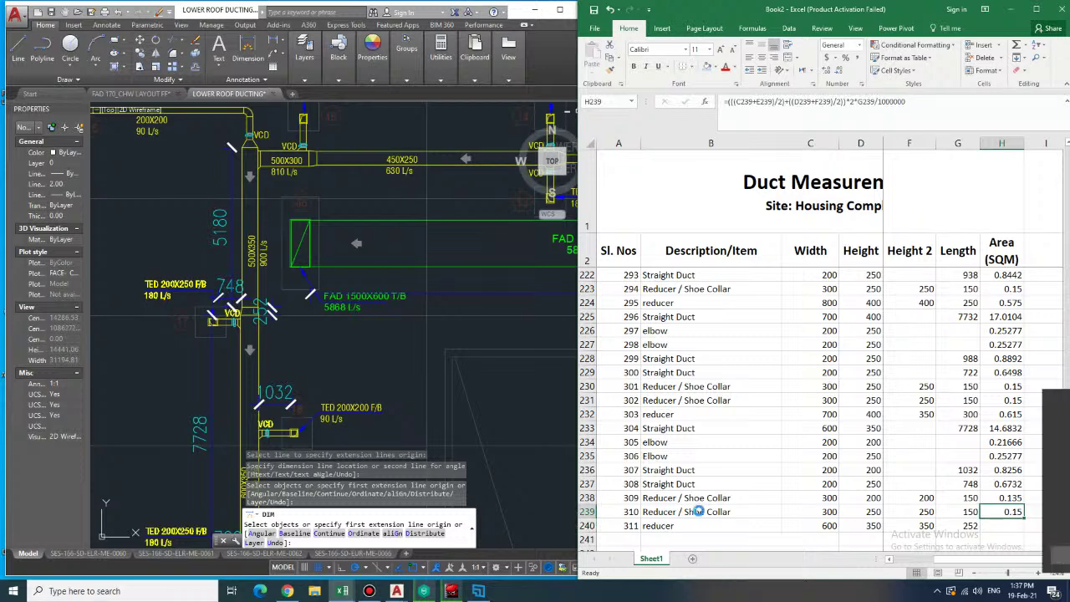
key(ctrl+c)
key(Down)
key(ctrl+v)
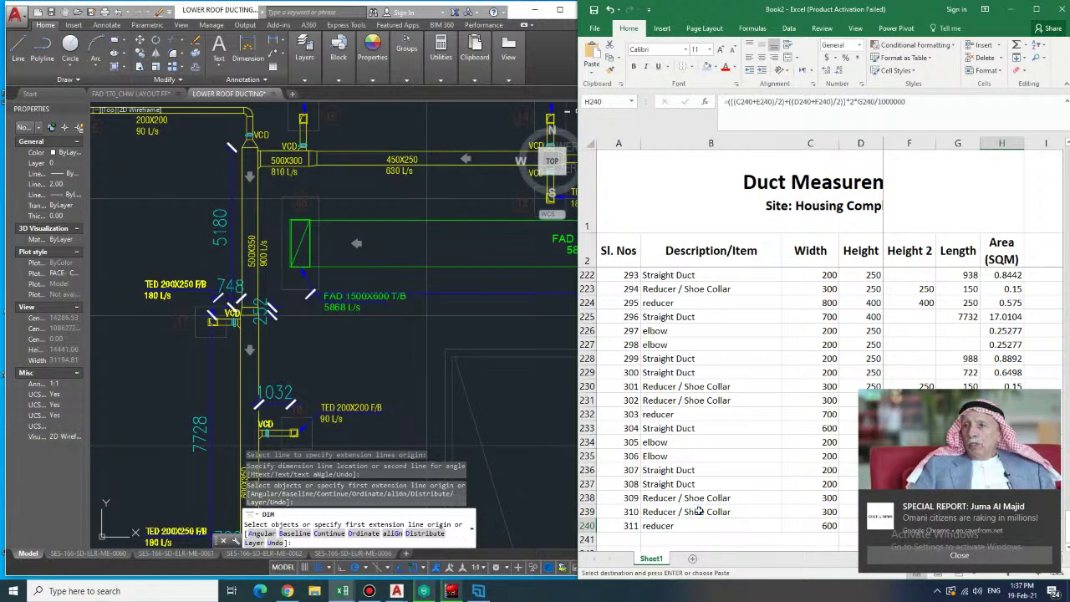
click(989, 555)
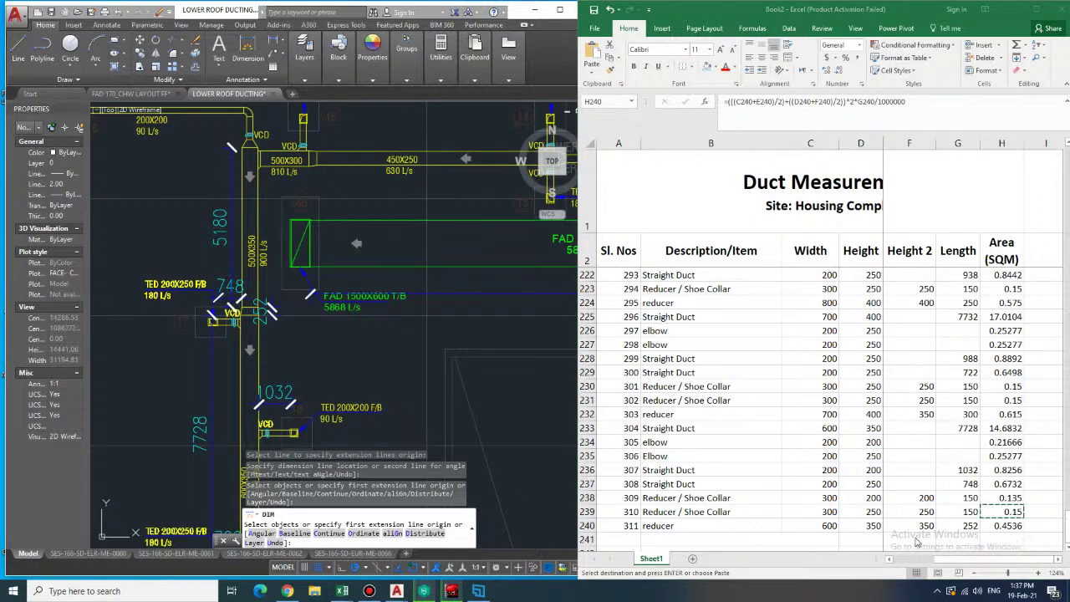
- Add item 312 as Straight Duct with width 500 and height 300
click(640, 537)
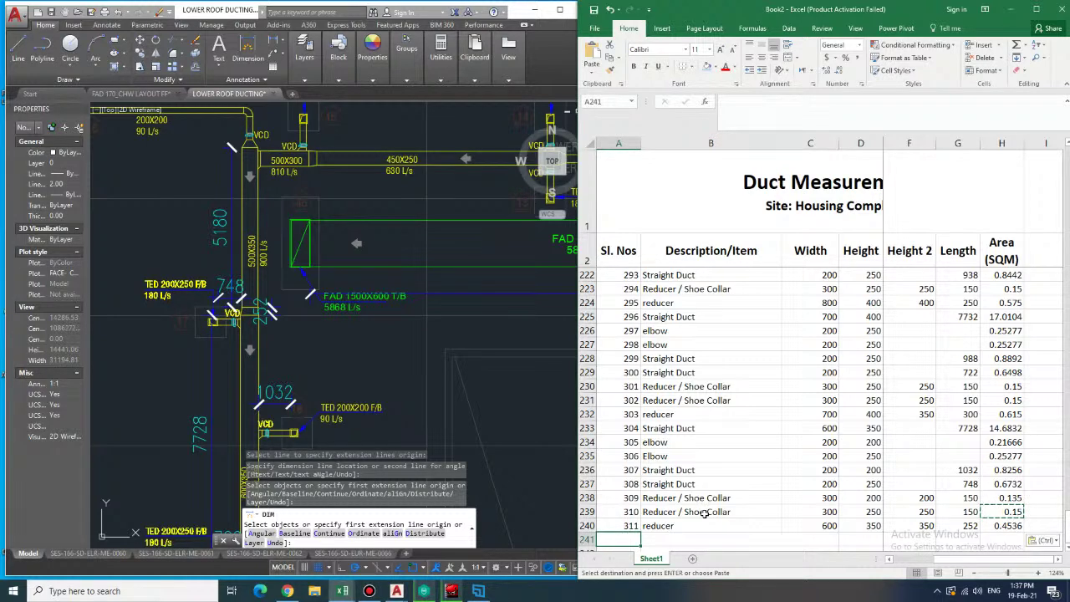
text(312)
key(Tab)
text(Straight Duct)
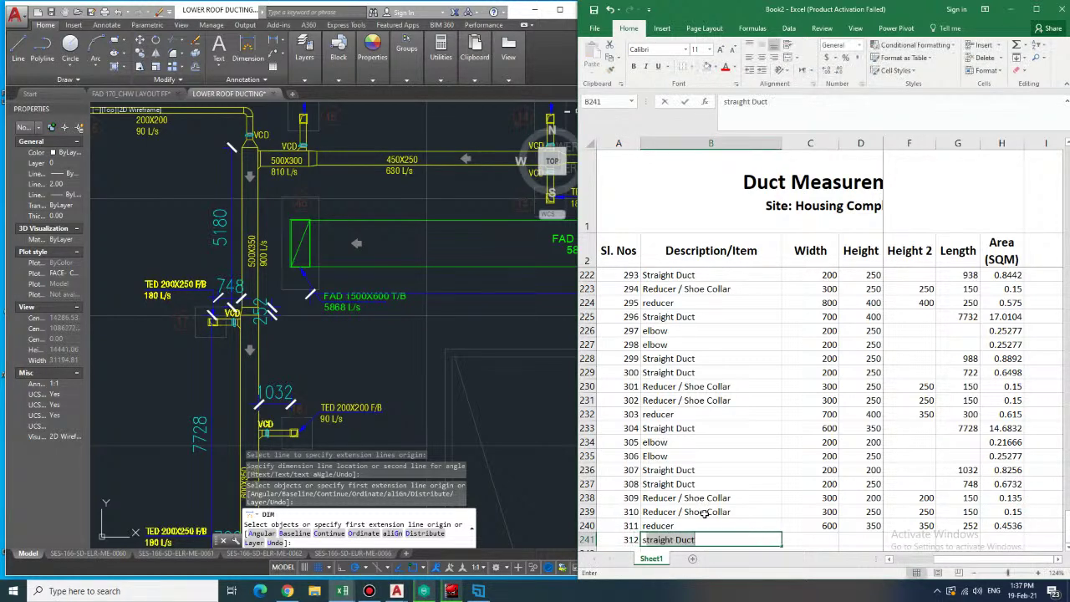
key(Tab)
text(500)
key(Tab)
text(300)
key(Tab)
key(Tab)
key(Tab)
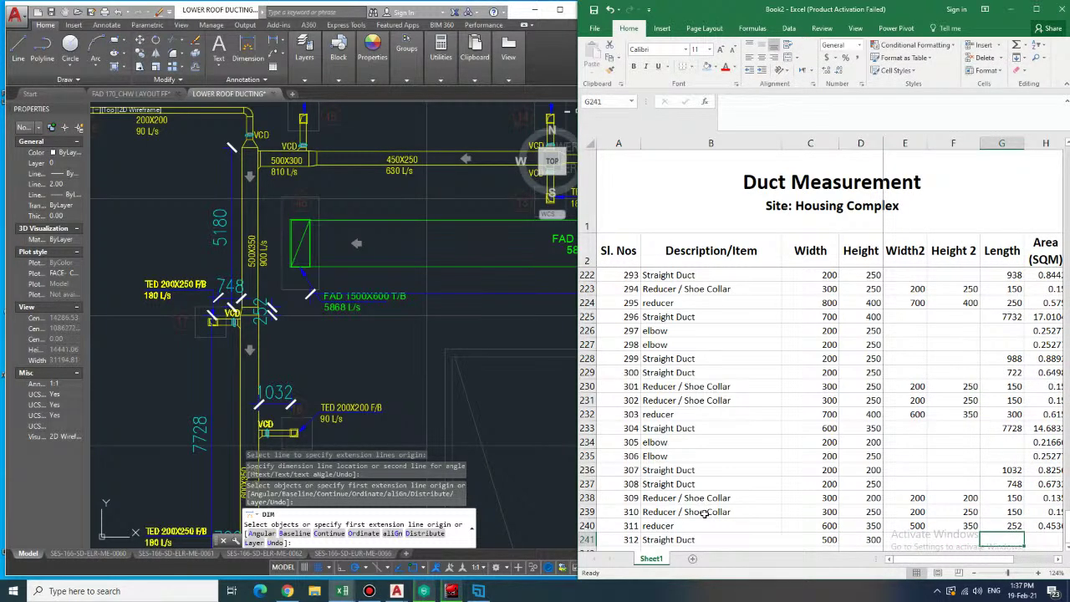
- Change the length of item 311 to 250 and enter 5180 as the length of item 312
key(Up)
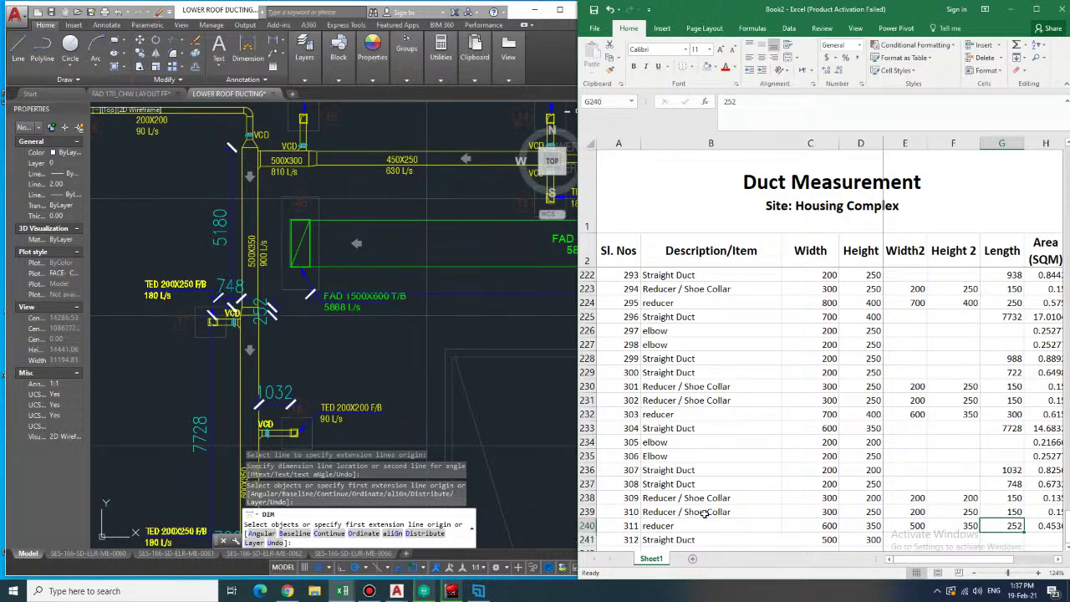
text(250)
key(Return)
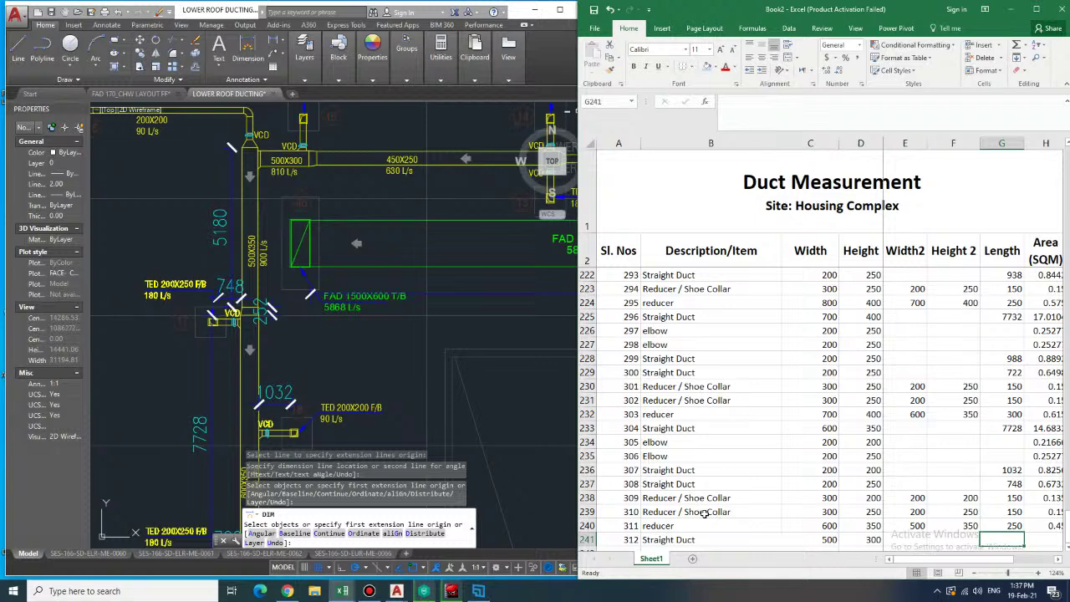
text(51)
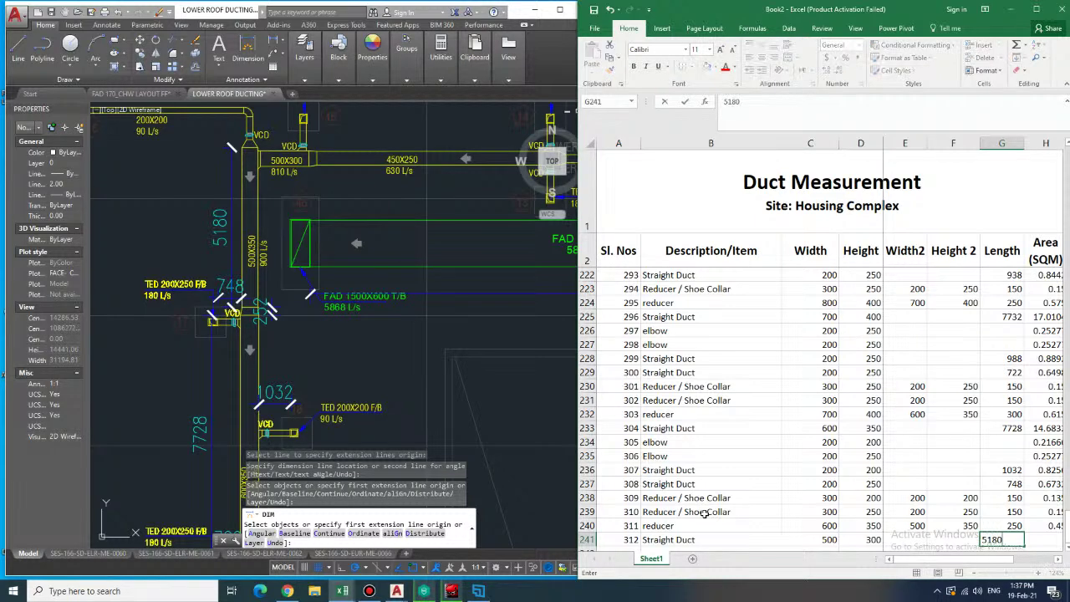
text(80)
- Copy the straight duct area formula from item 308 into item 312's Area cell and go to the next empty row
key(Up)
key(Up)
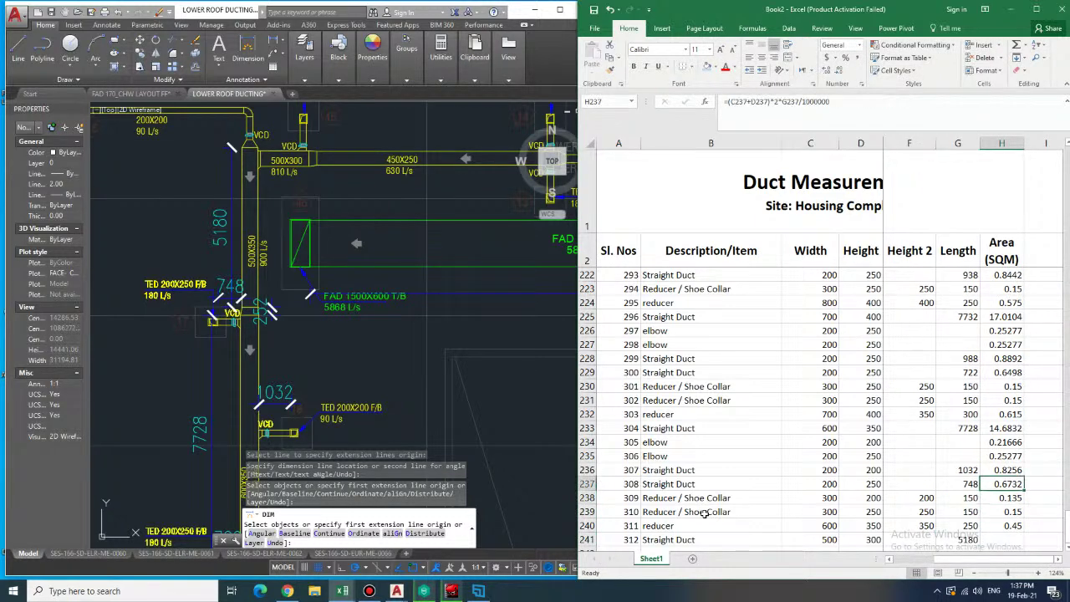
key(ctrl+c)
key(Down)
key(Down)
key(Down)
key(Down)
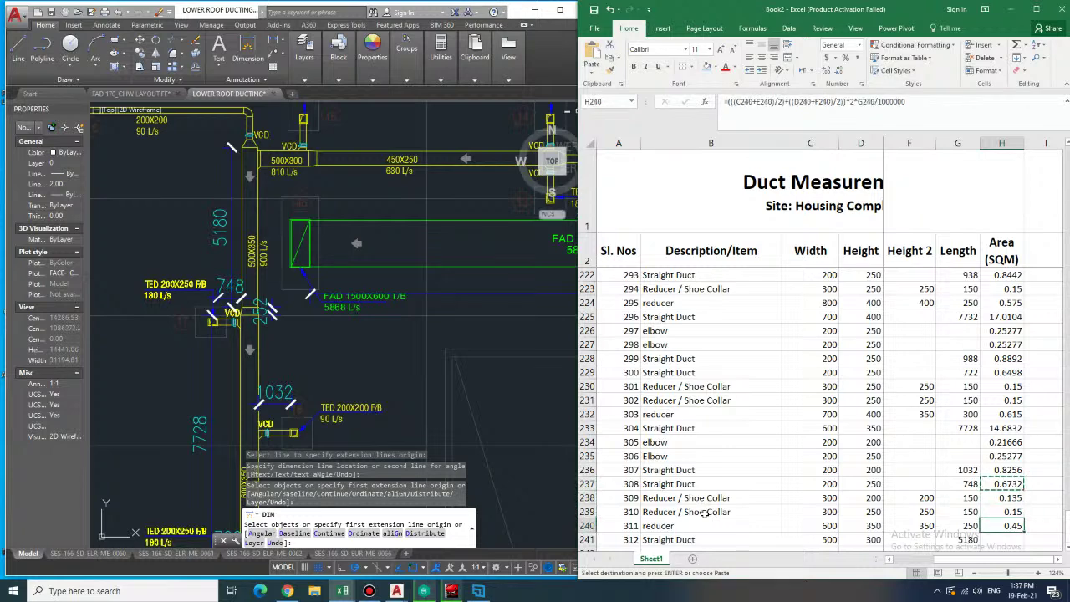
key(ctrl+v)
key(Down)
key(Left)
key(Left)
key(Left)
key(Left)
key(Left)
key(Left)
key(Left)
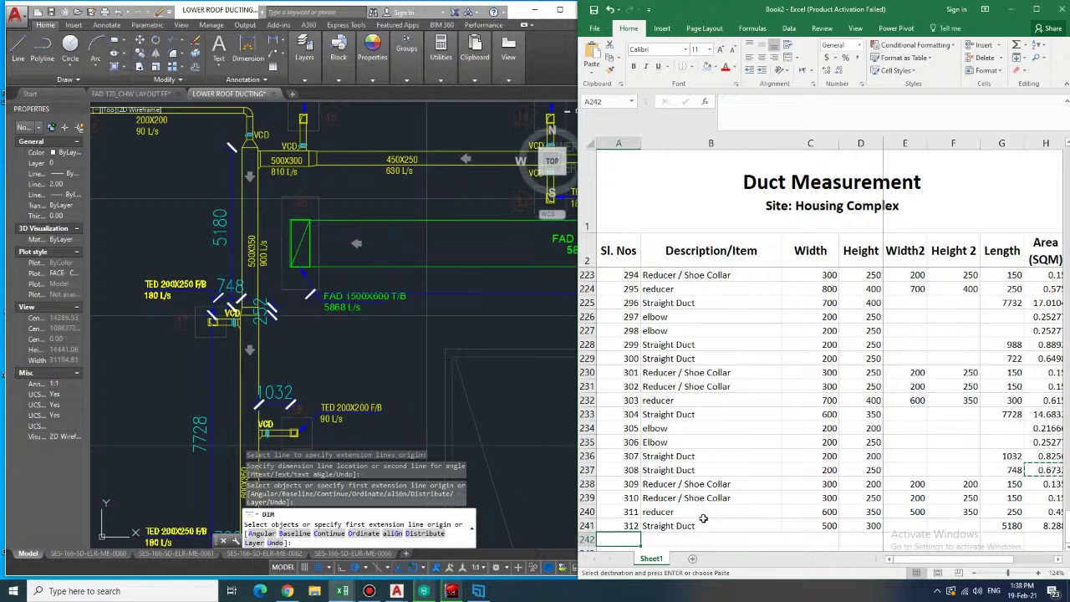
- Dimension the length of the reducer between the 500X350 duct and the 200X200 branch below the VCD
scroll(322, 267, down, 5)
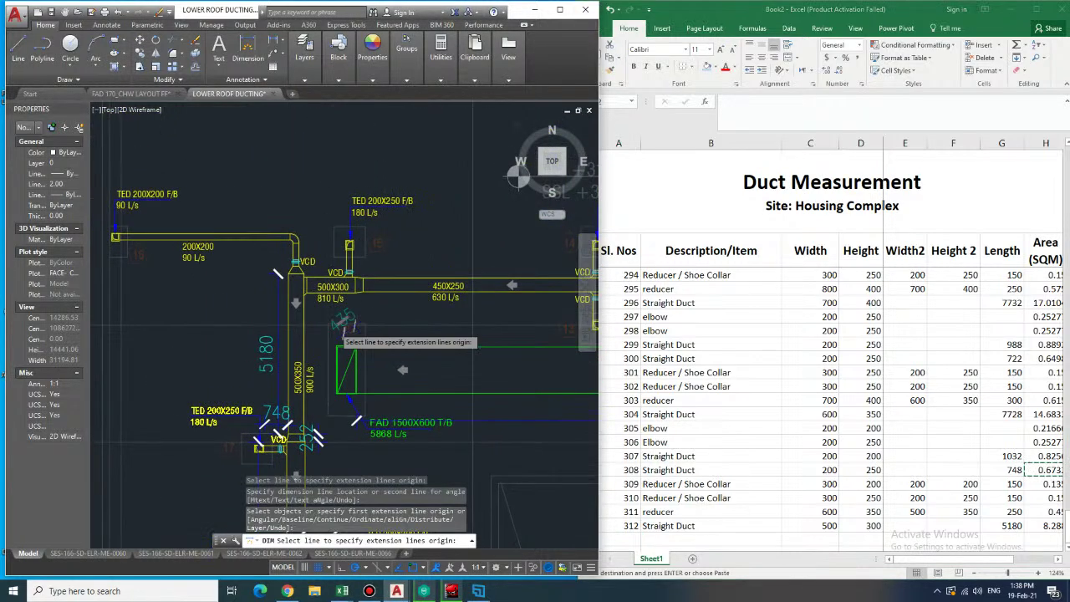
mouse_move(322, 268)
middle_down()
mouse_move(275, 336)
mouse_move(240, 334)
mouse_move(341, 343)
middle_up()
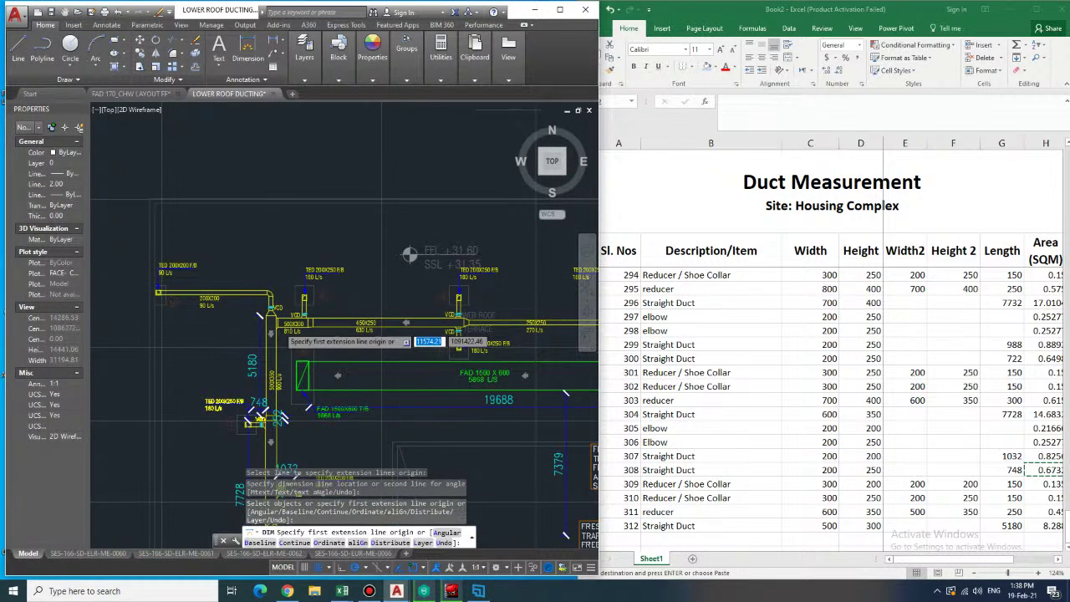
scroll(297, 333, up, 4)
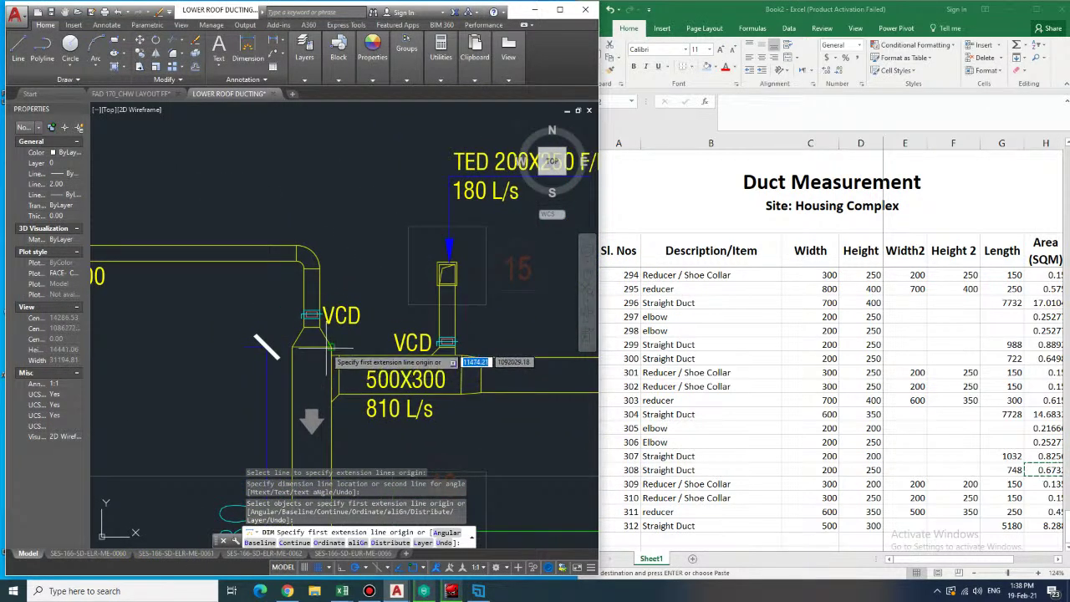
click(326, 349)
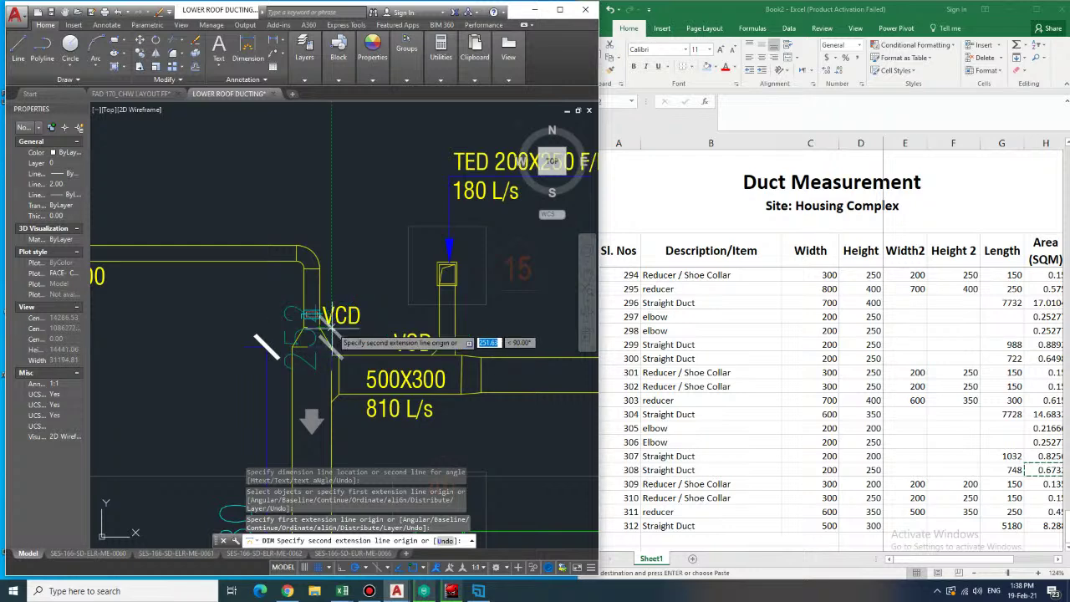
click(334, 341)
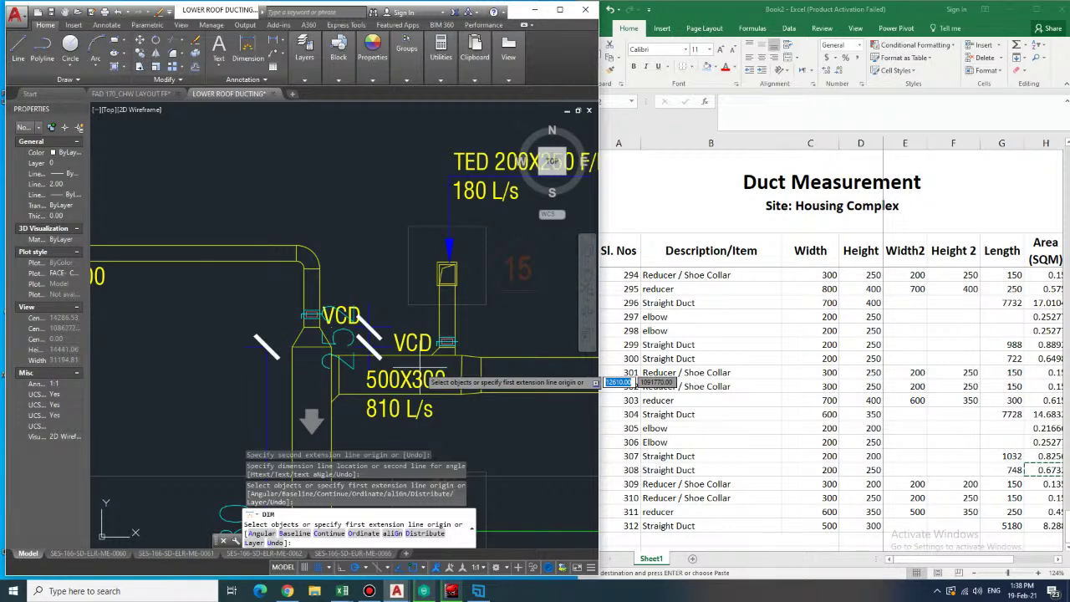
mouse_move(422, 376)
middle_down()
mouse_move(452, 331)
mouse_move(494, 368)
mouse_move(544, 341)
middle_up()
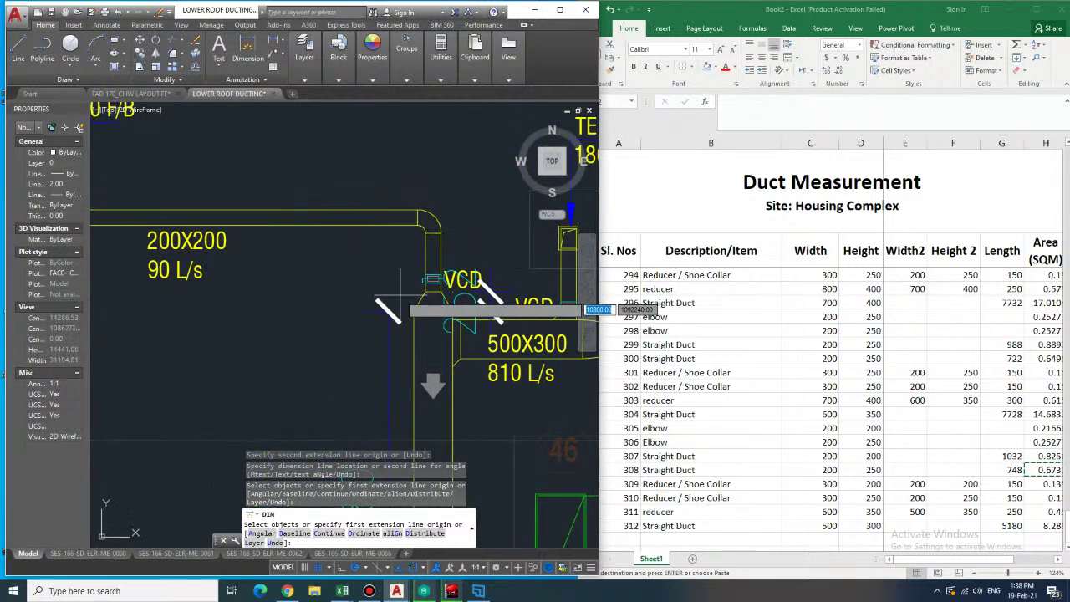
- Add item 313 to the duct measurement sheet as reducer with width 600 and height 350
click(645, 541)
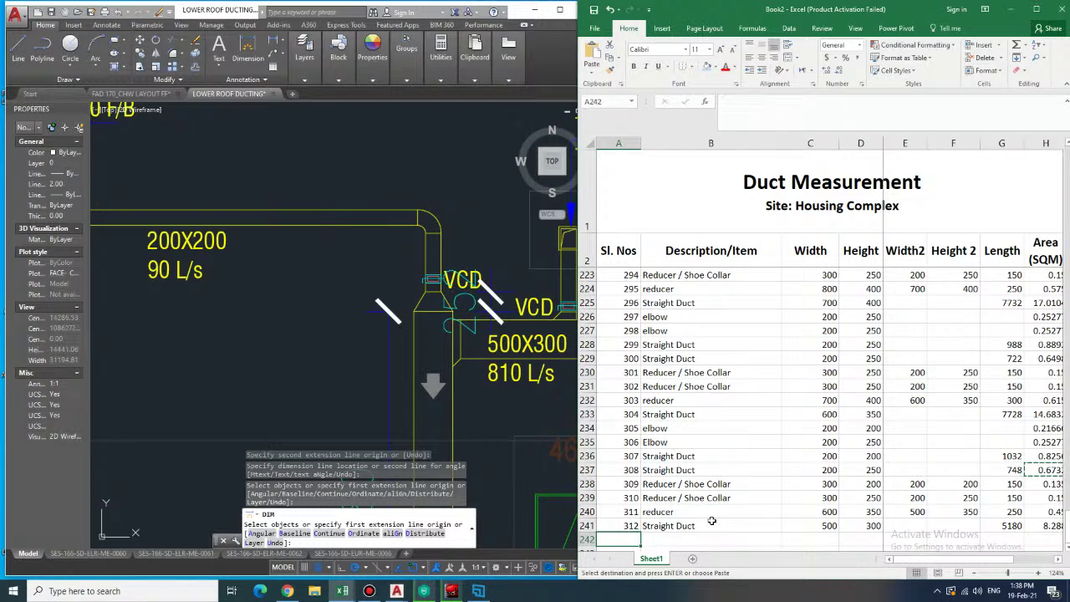
text(313)
key(Tab)
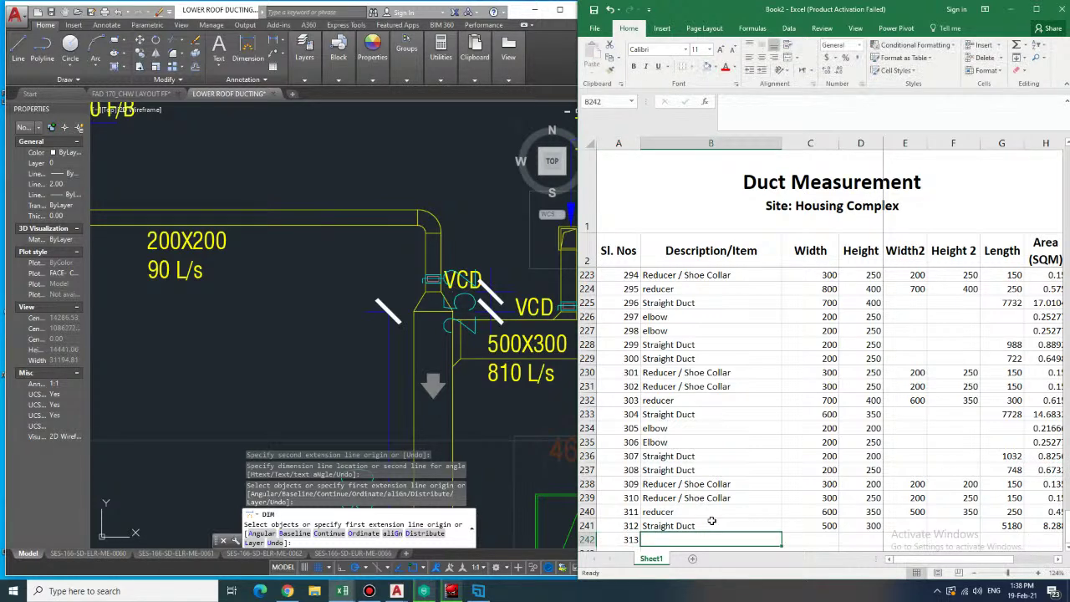
text(reducer)
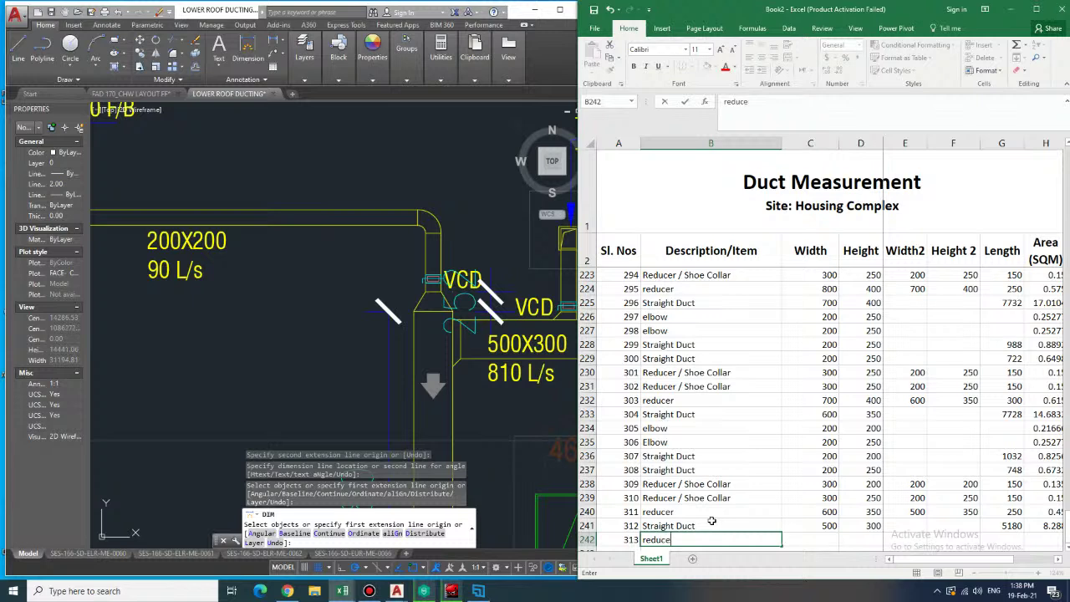
key(Tab)
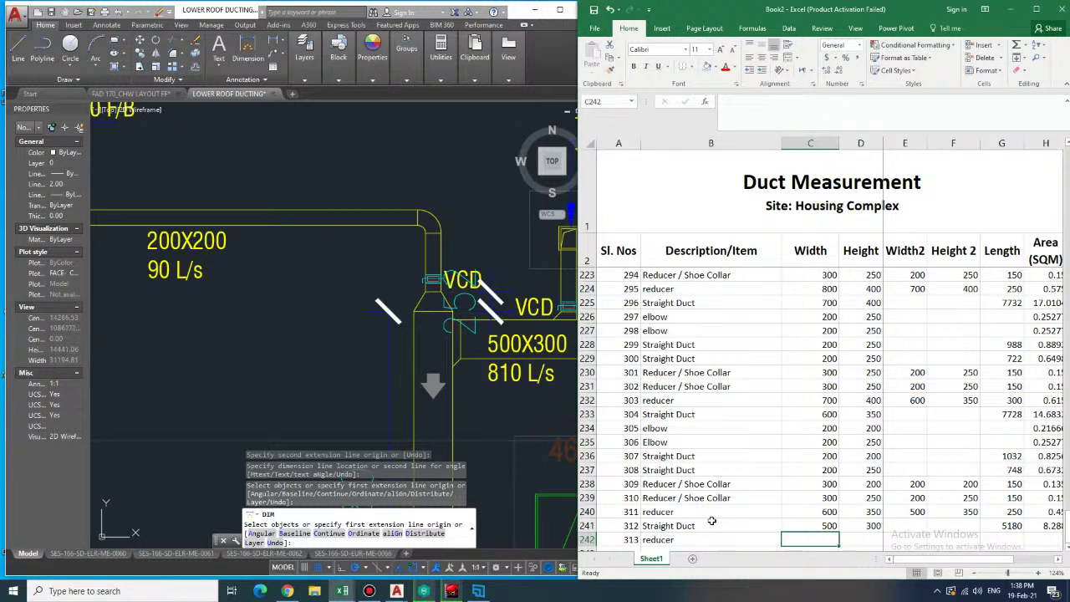
text(600)
key(Tab)
text(350)
key(Tab)
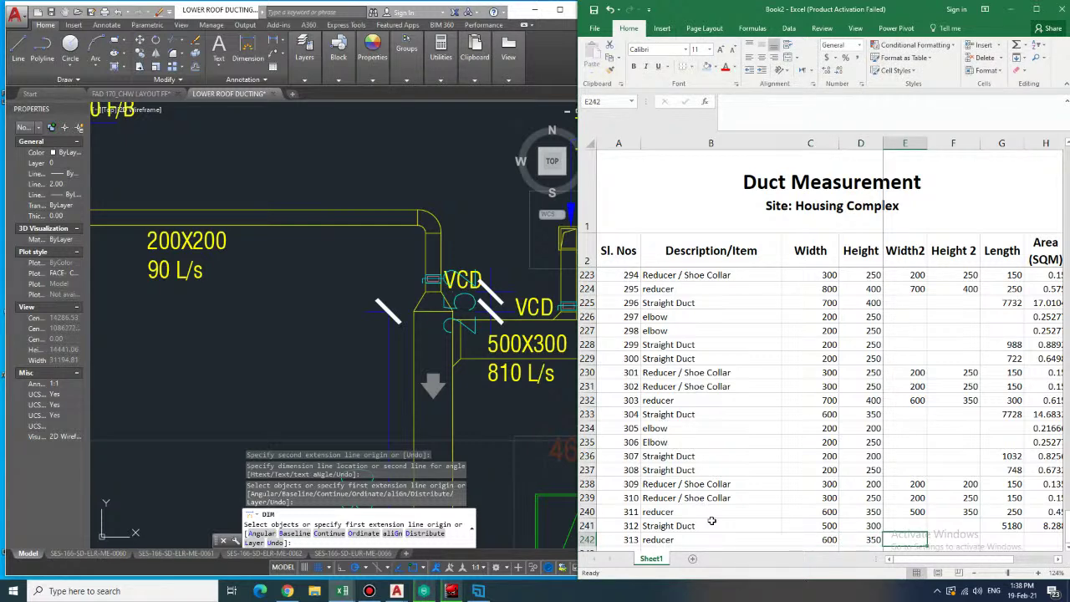
- Give item 313 a second width of 200, a second height of 200 and a length of 250
text(200)
key(Tab)
text(200)
key(Tab)
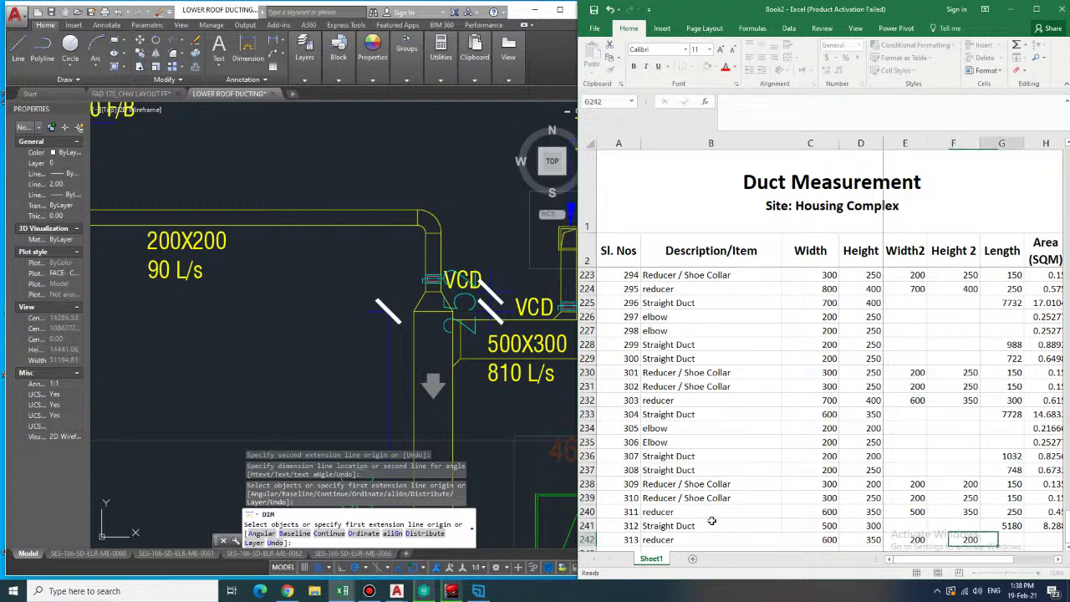
key(Right)
key(Left)
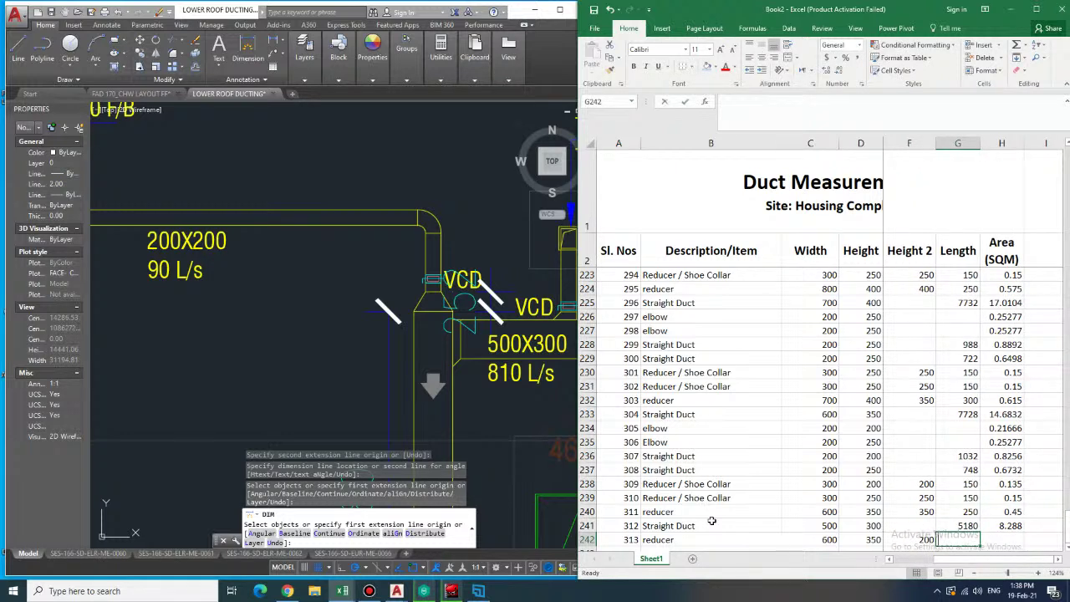
text(250)
key(Tab)
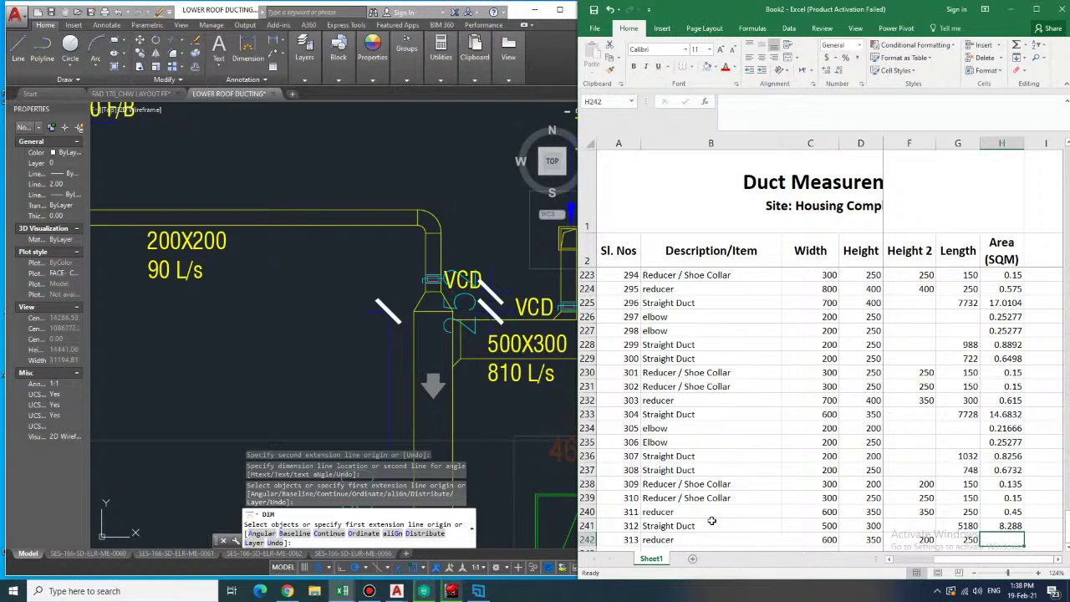
- Copy the reducer area formula from item 311 into item 313's Area cell and go to the next empty row
key(Up)
key(Up)
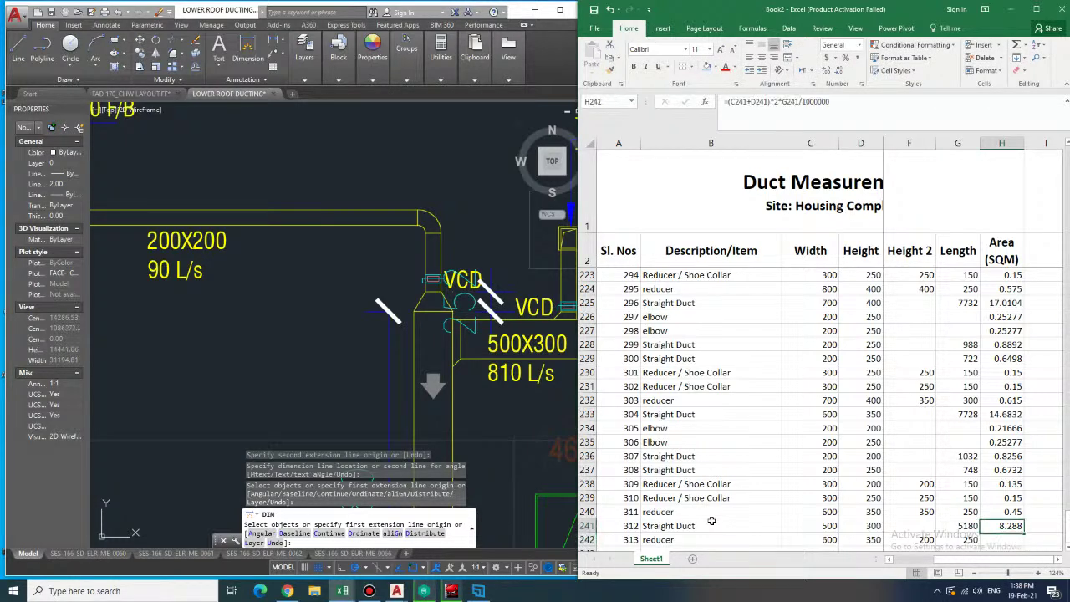
key(ctrl+c)
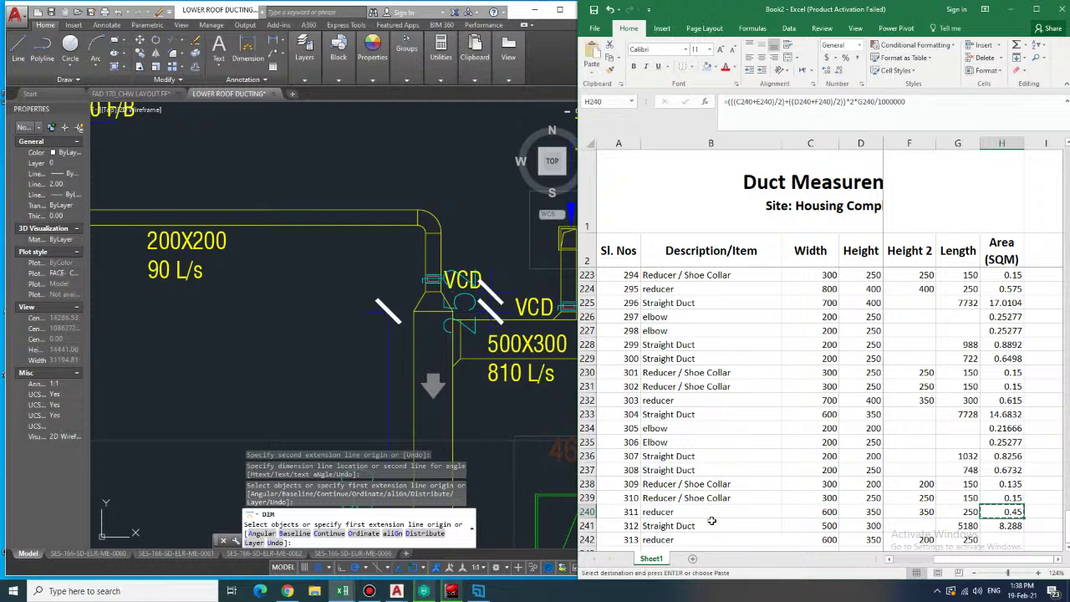
key(Down)
key(Down)
key(ctrl+v)
key(Down)
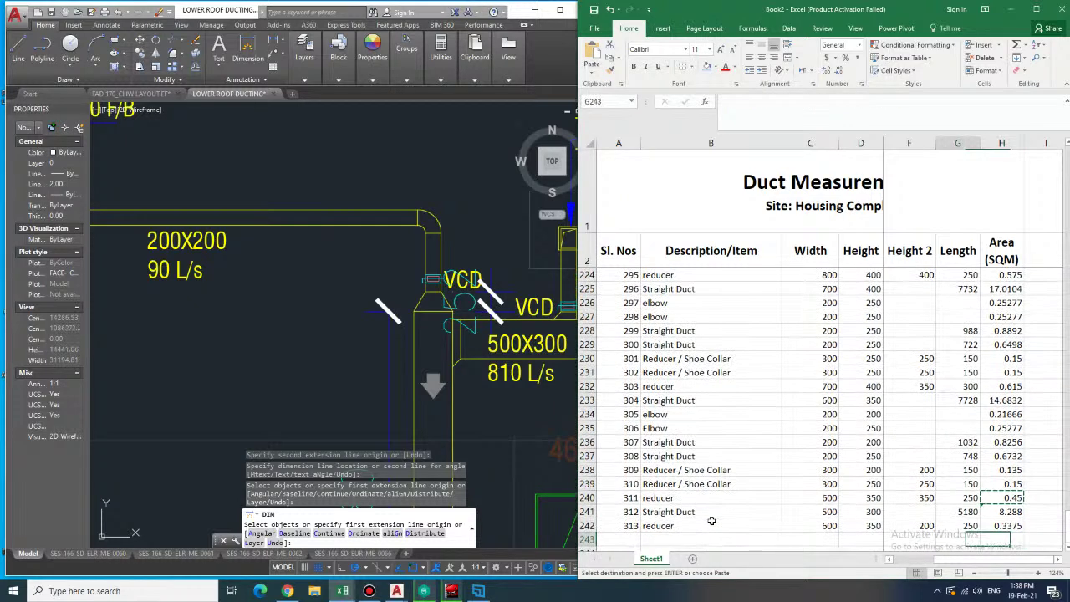
key(Left)
key(Left)
key(Left)
key(Left)
key(Left)
key(Left)
key(Left)
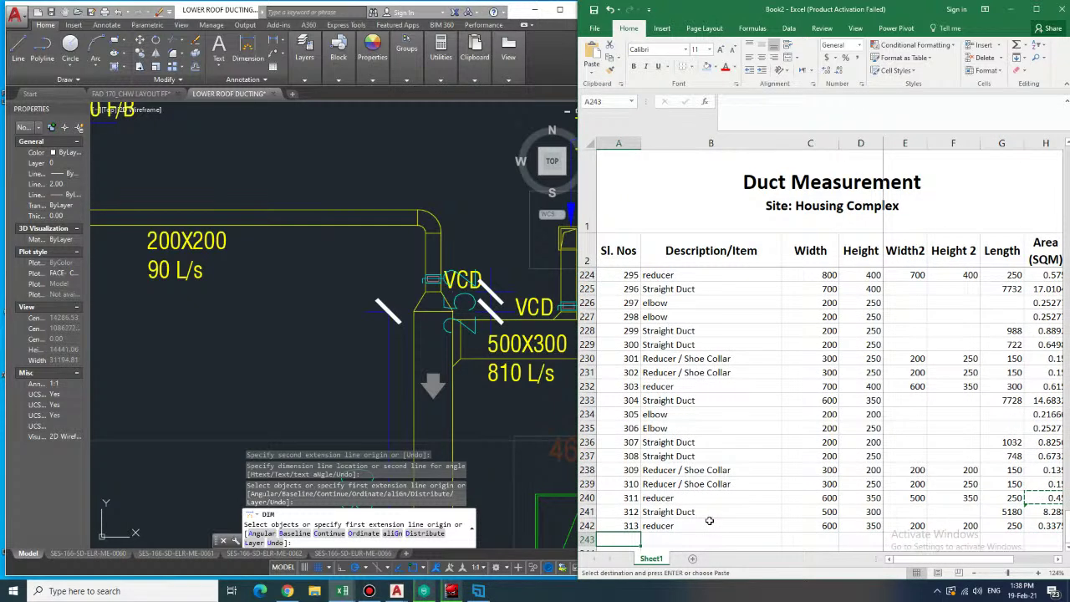
- Dimension the vertical 200X200 duct between the elbow and the reducer in the AutoCAD drawing
middle_drag(228, 253, 328, 327)
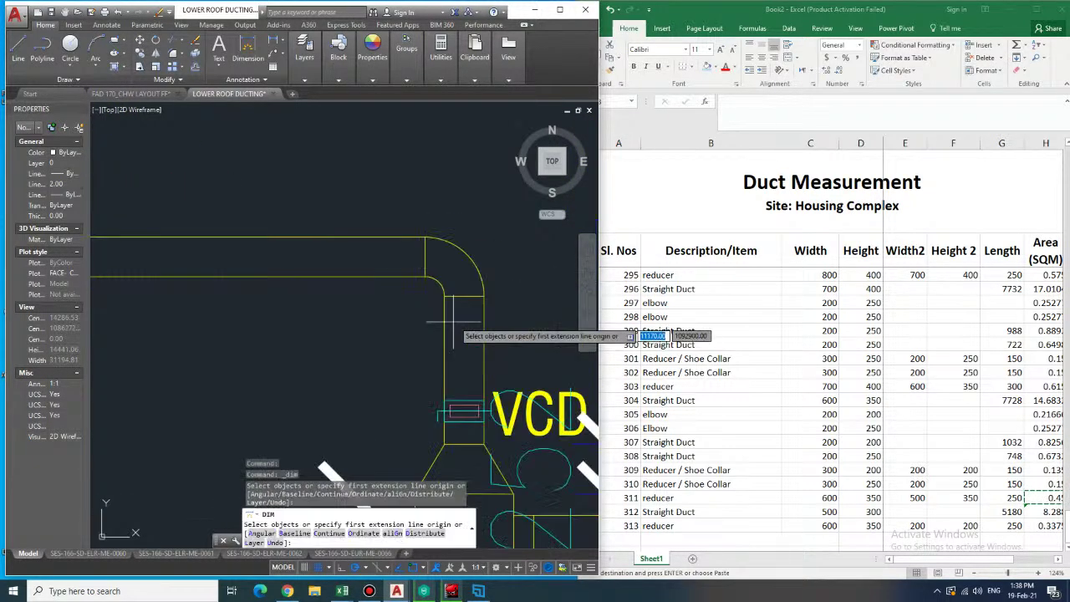
click(485, 344)
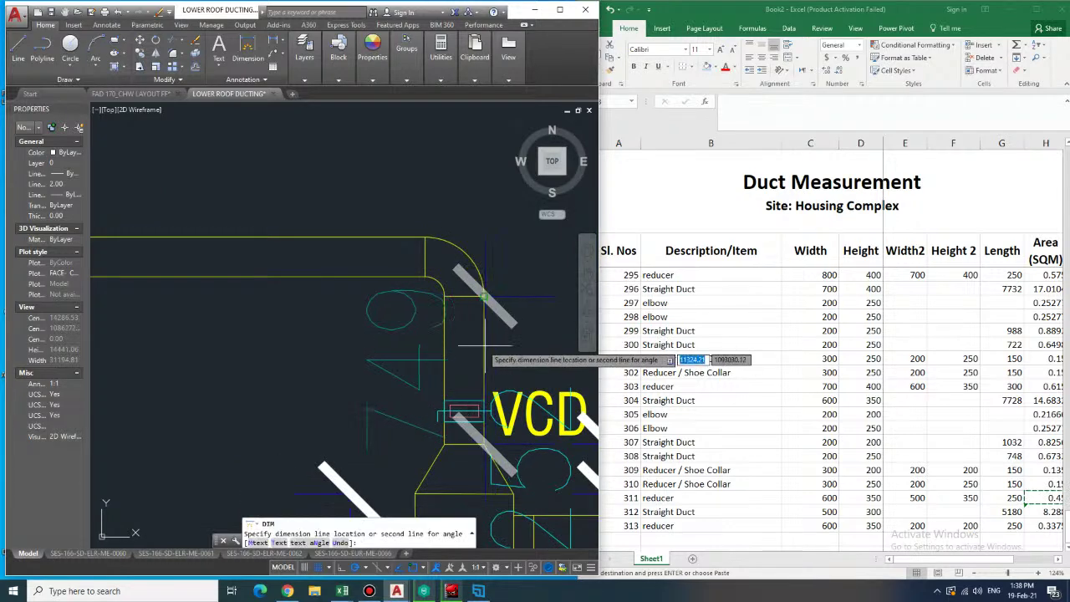
click(420, 345)
- Dimension the horizontal 200X200 duct between the elbow and the TED 200X200 terminal, placing the dimension below the duct
middle_drag(407, 338, 428, 258)
scroll(284, 244, down, 2)
middle_drag(284, 244, 377, 253)
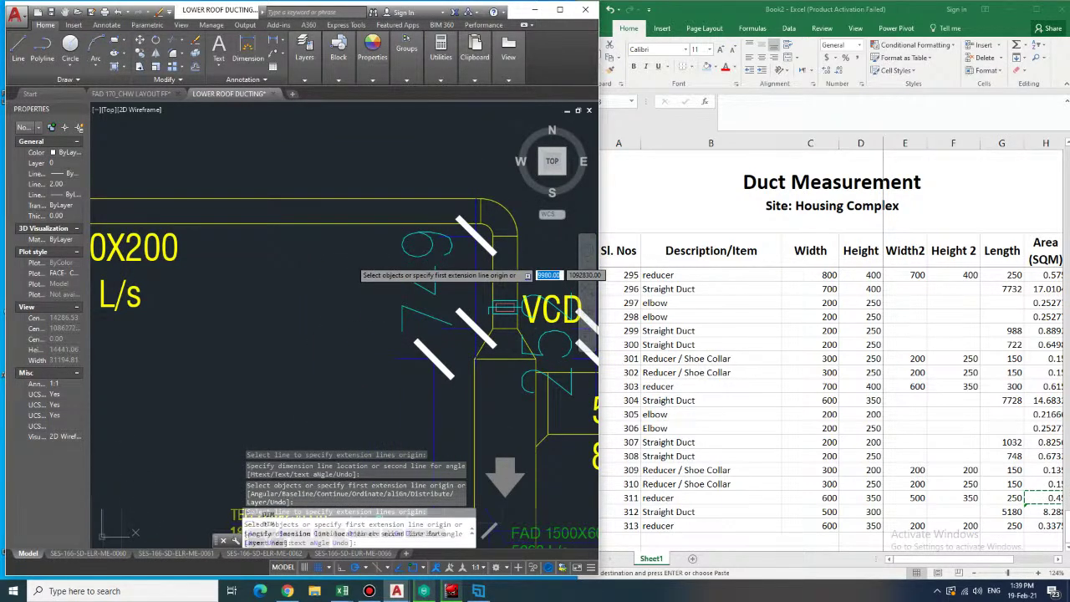
click(351, 223)
scroll(325, 264, down, 4)
click(273, 314)
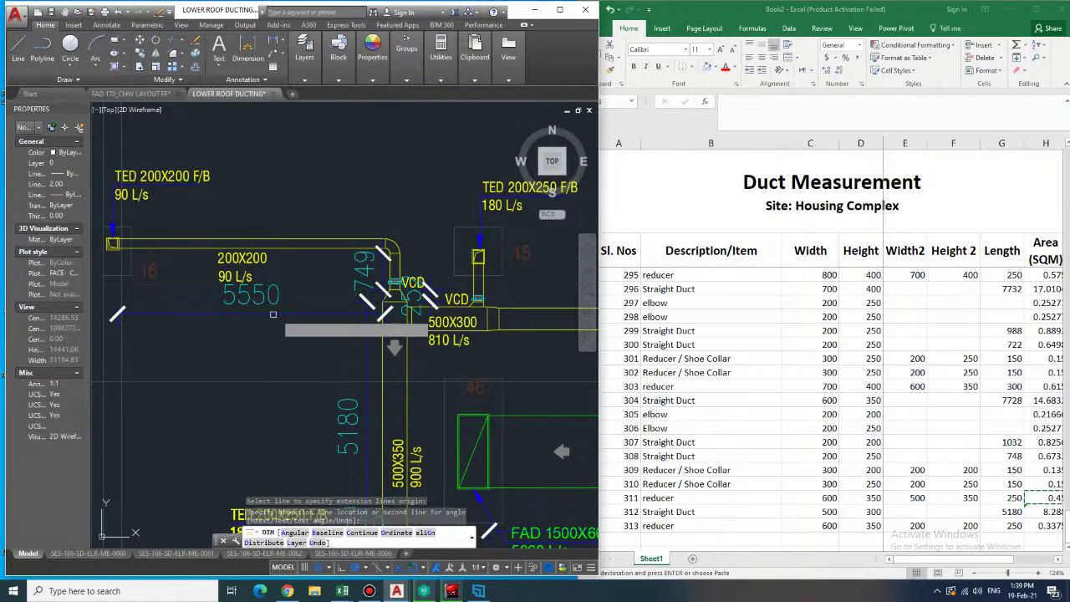
- Add item 314 to the duct measurement sheet as Straight Duct with width 200 and height 200
click(701, 541)
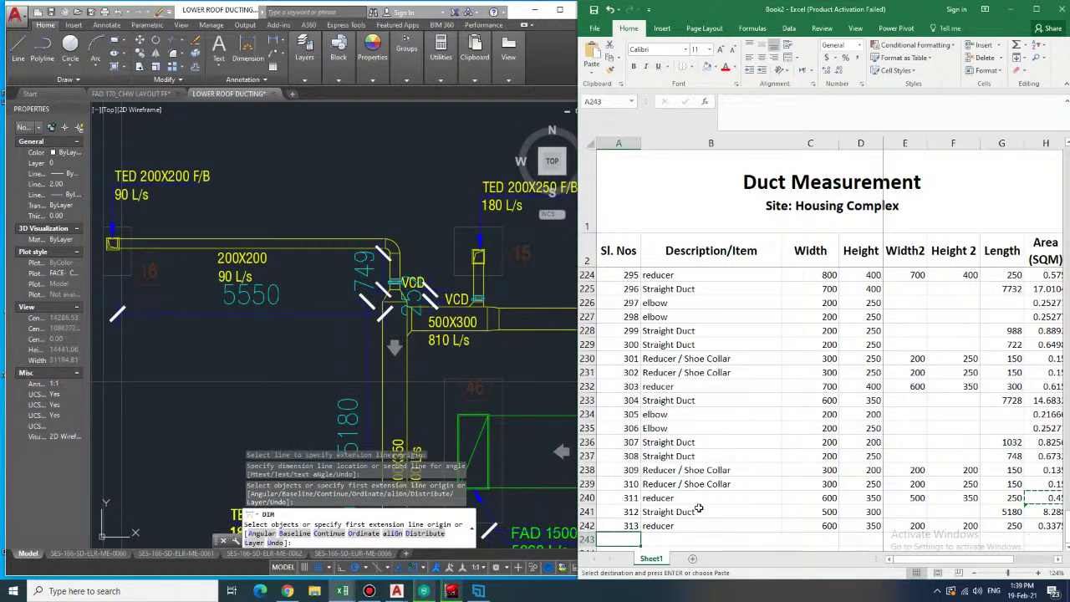
text(314)
key(Tab)
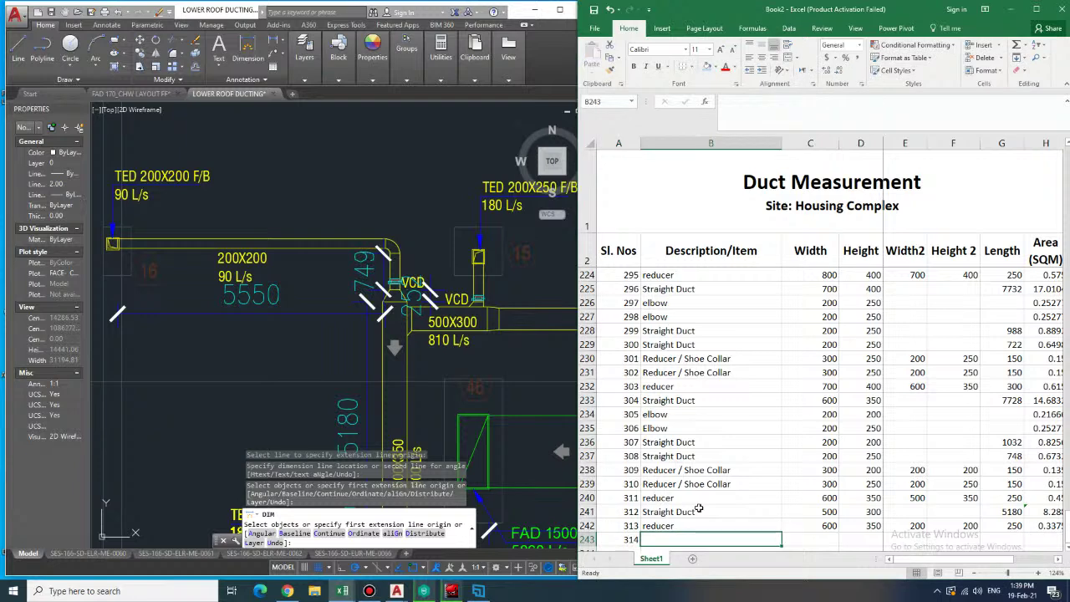
text(Straight Duct)
key(Return)
key(Tab)
text(200)
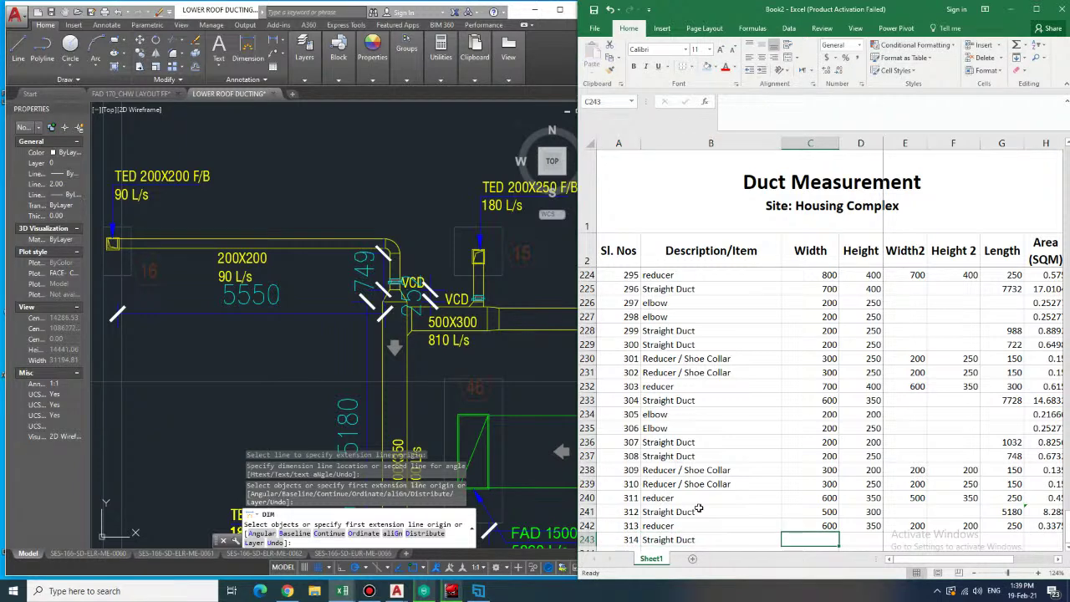
key(Return)
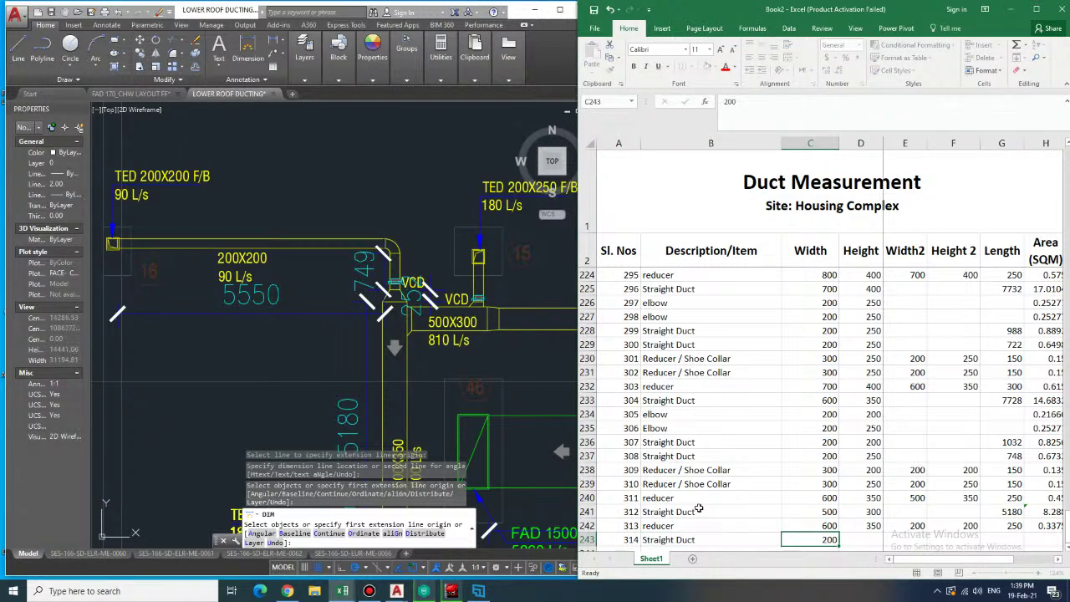
key(Return)
- Add item 315 as Straight Duct with width 200 and height 200
text(315)
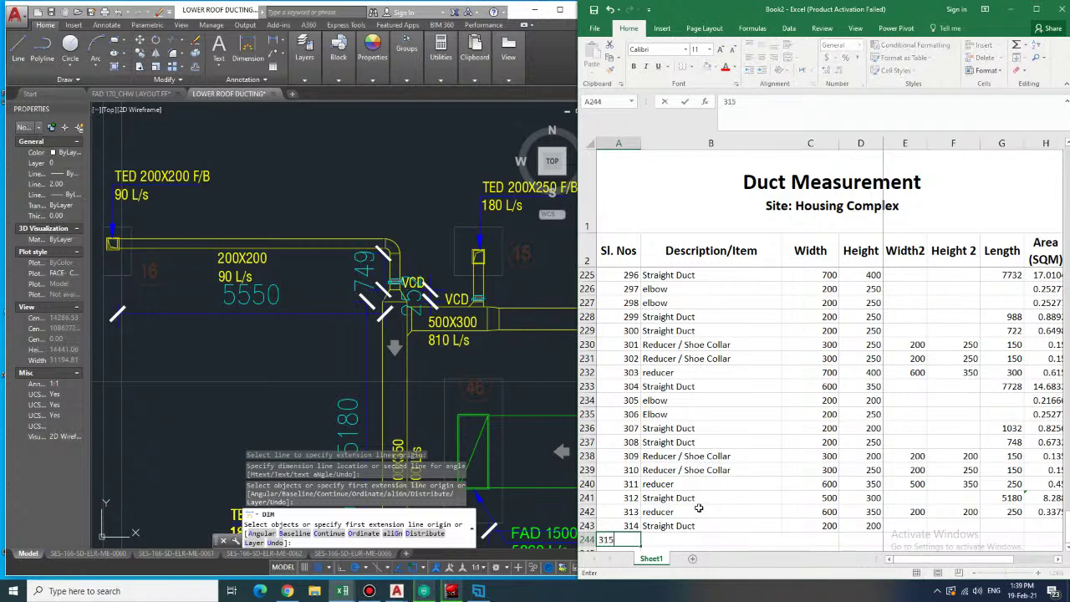
key(Tab)
text(Straight Duct)
key(Tab)
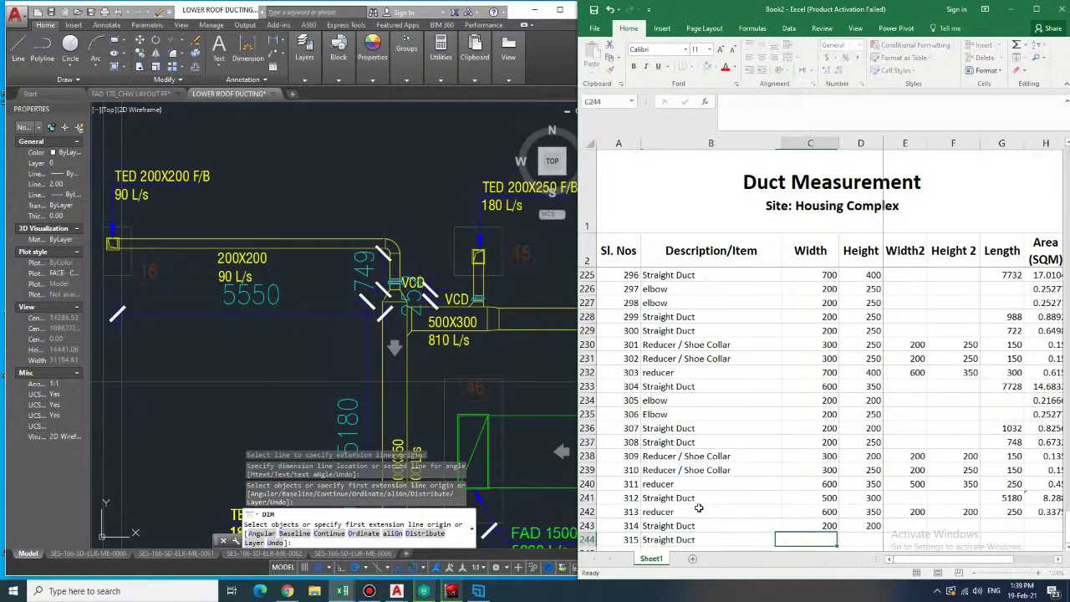
text(200)
key(Tab)
text(200)
key(Tab)
- Enter 749 as the length of item 314 and 5550 as the length of item 315
key(Tab)
key(Tab)
key(Up)
text(749)
key(Return)
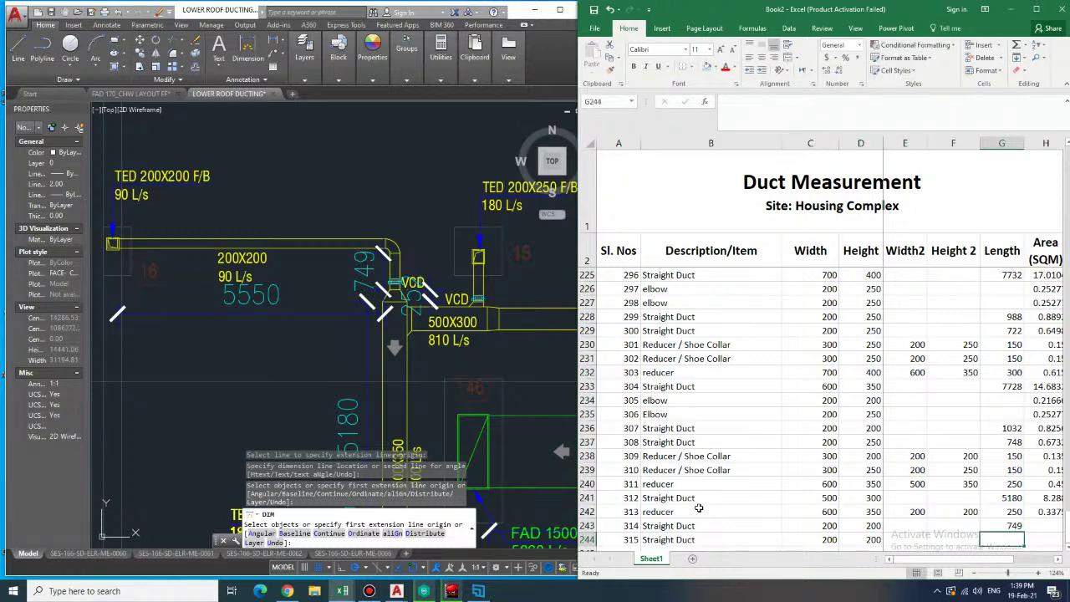
text(55)
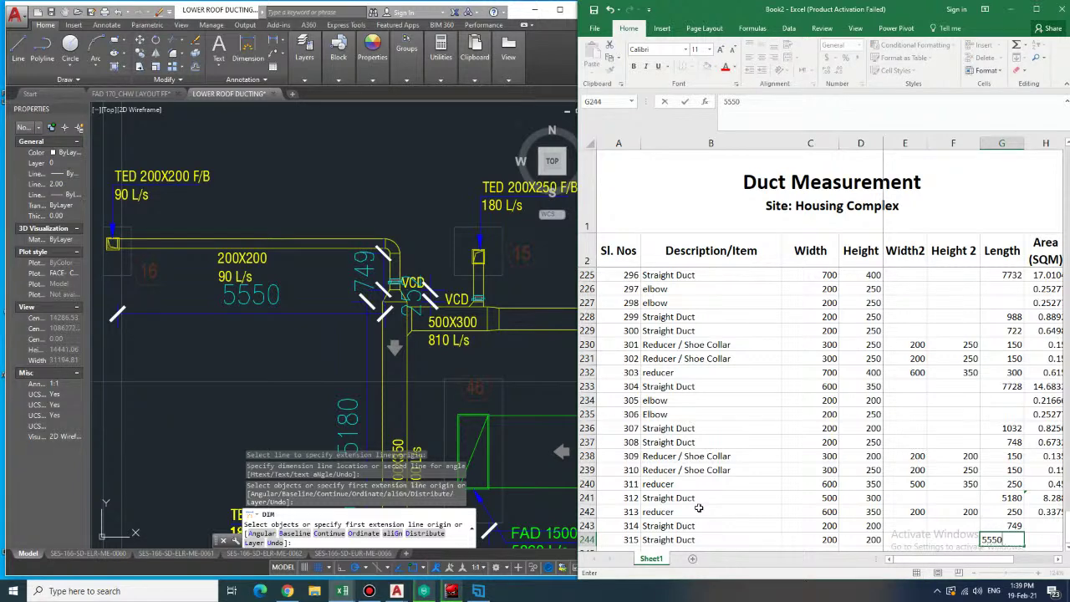
text(50)
- Copy the straight duct area formula from item 312 into the Area cells of items 314 and 315 and go to the next empty row
key(Tab)
key(Up)
key(Up)
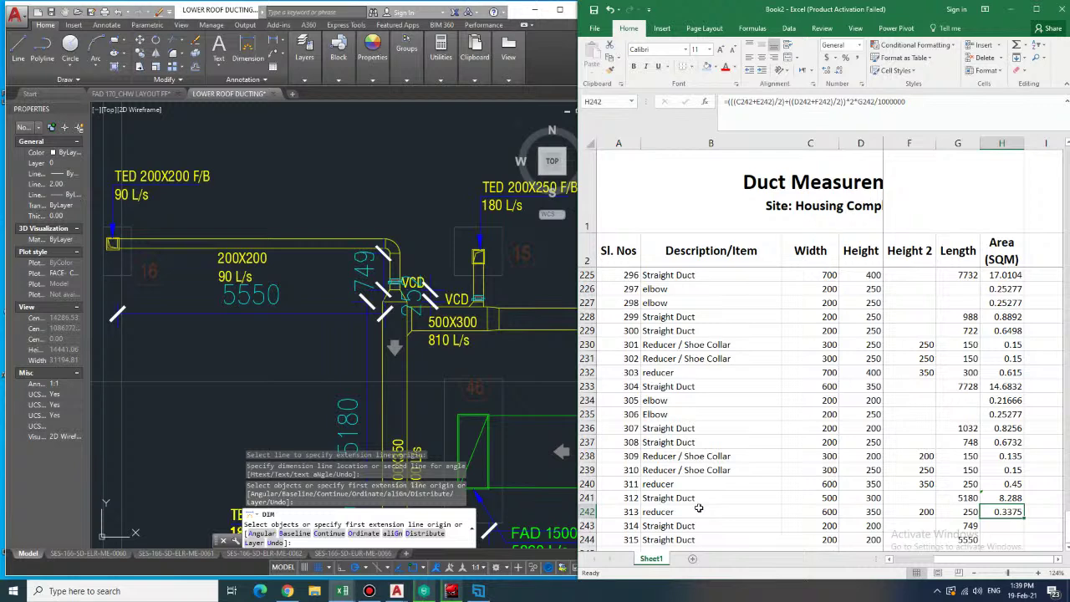
key(Up)
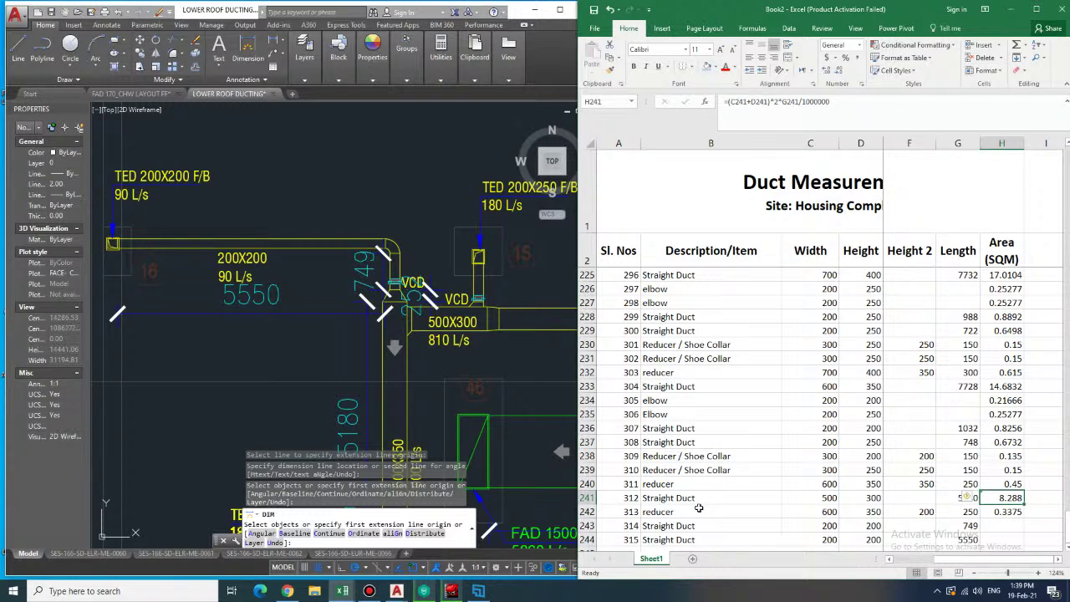
key(ctrl+c)
key(Down)
key(Down)
key(ctrl+v)
key(Down)
key(Down)
key(Home)
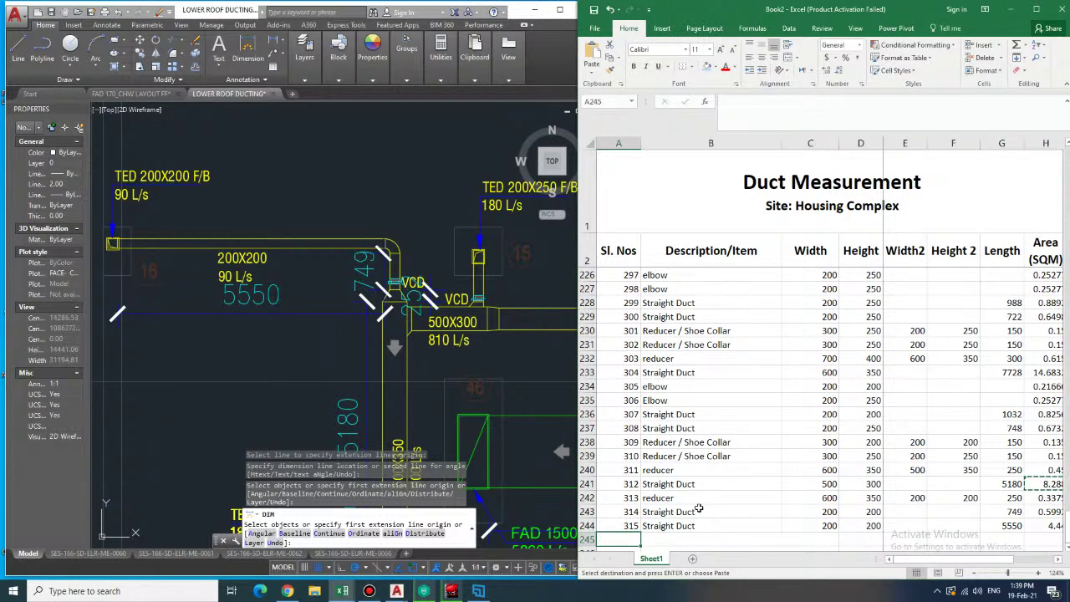
- Add item 316 to the duct measurement sheet as elbow with width 200 and height 200
text(316)
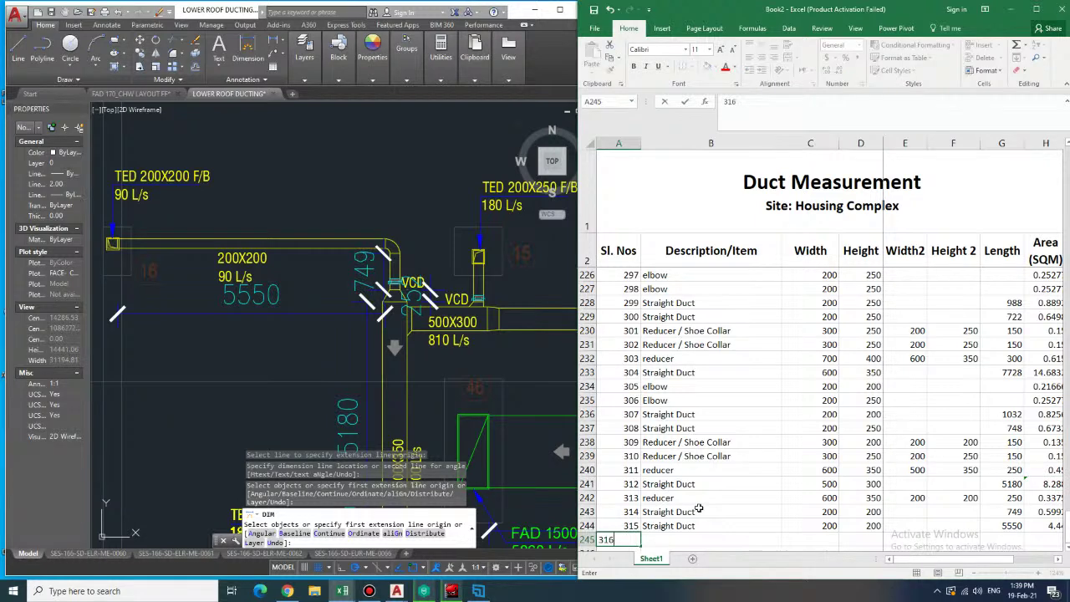
key(Tab)
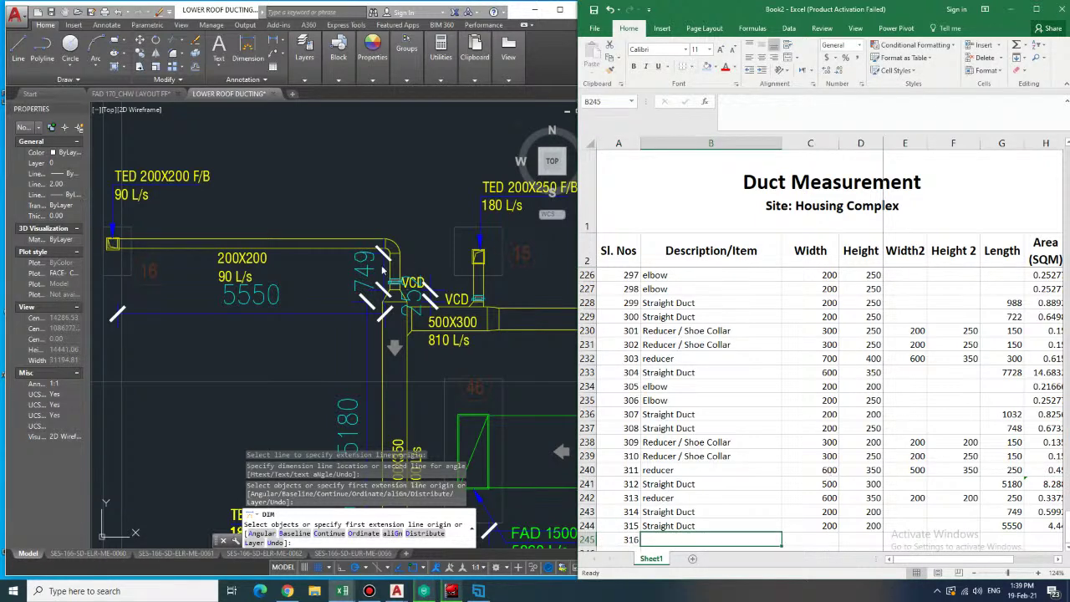
text(elbow)
key(Tab)
text(200)
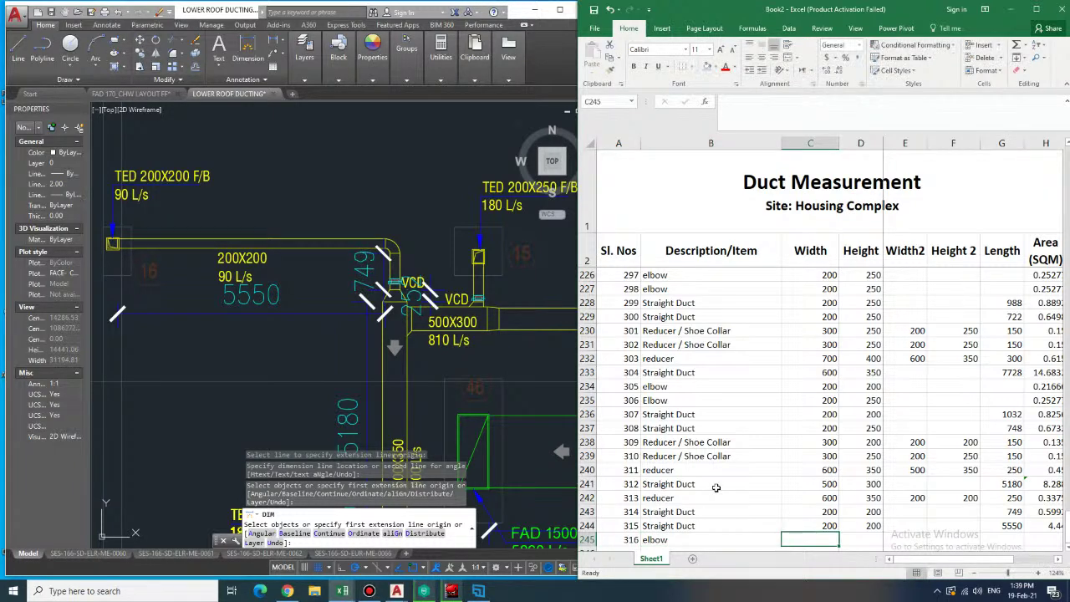
key(Tab)
text(200)
key(Return)
- Add item 317 as elbow with width 200 and height 200
text(317)
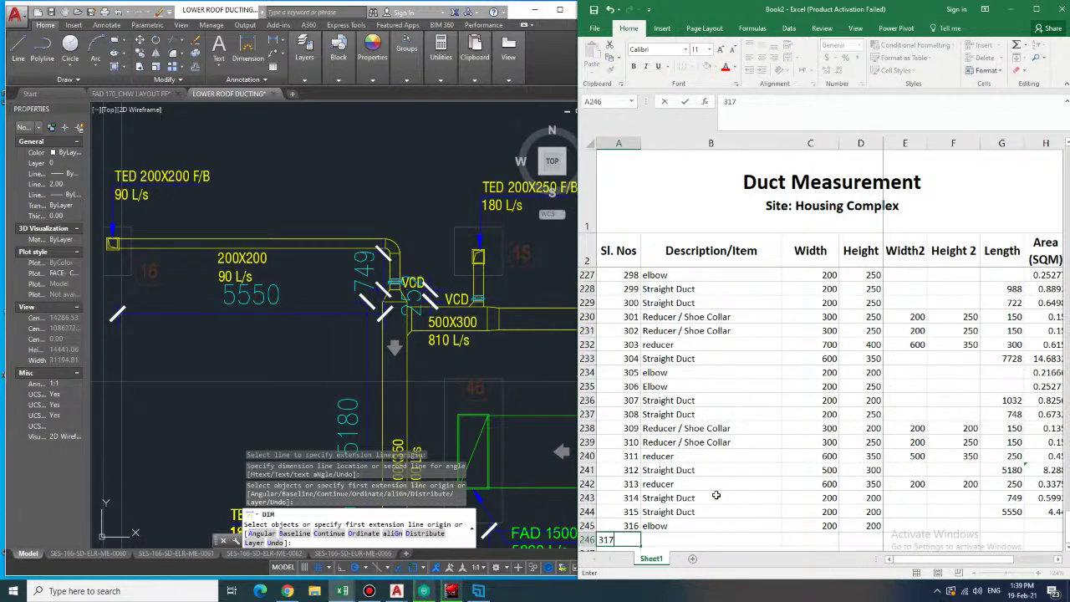
key(Tab)
text(e)
key(Tab)
text(200)
key(Tab)
text(200)
- Copy the elbow area formula from item 306 into the Area cells of items 316 and 317 and go to the next empty row
key(Tab)
key(Tab)
key(Tab)
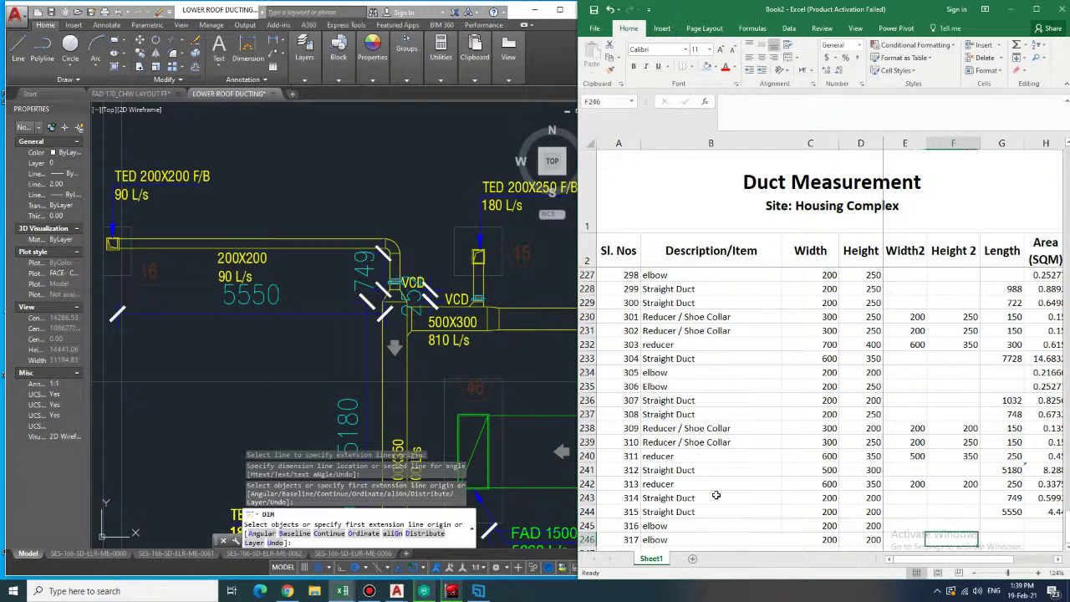
key(Up)
key(Right)
key(Up)
key(Up)
key(Up)
key(Up)
key(Up)
key(Up)
key(Up)
key(Up)
key(Up)
key(Up)
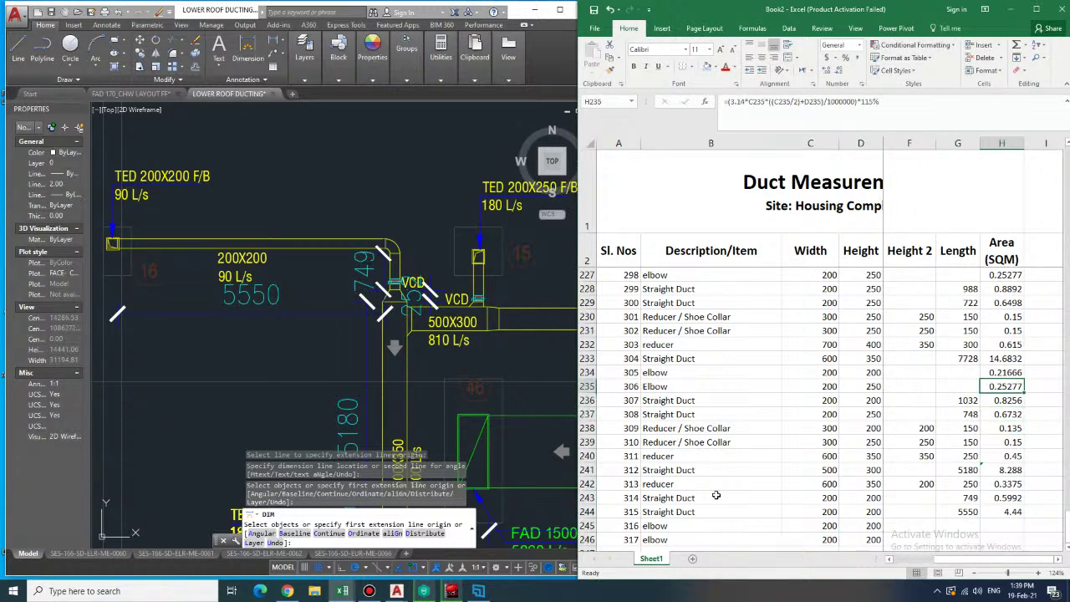
key(ctrl+c)
key(Down)
key(Down)
key(Down)
key(Down)
key(Down)
key(Down)
key(Down)
key(Down)
key(Down)
key(Down)
key(ctrl+v)
key(Down)
key(ctrl+v)
key(Down)
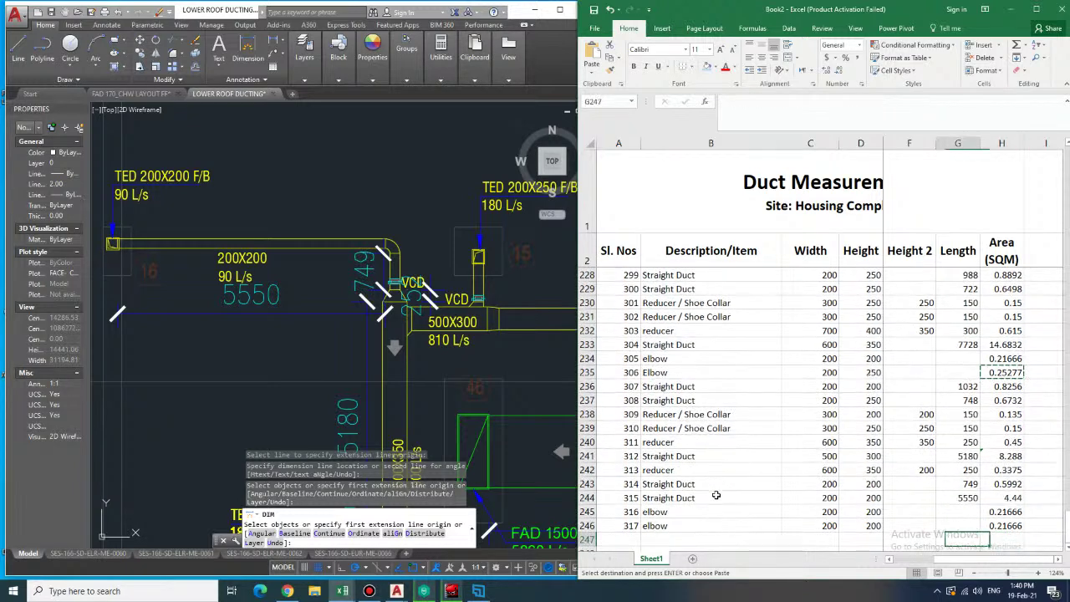
key(Left)
key(Left)
key(Left)
key(Left)
key(Left)
key(Left)
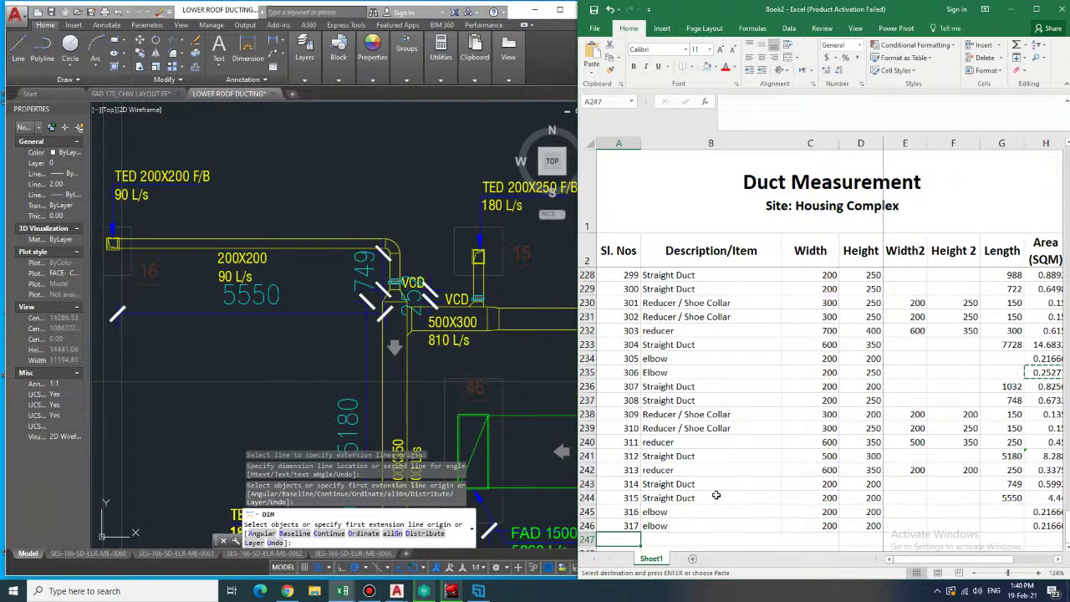
- In AutoCAD, erase the 250 dimension beside the reducer above the 500X300 branch junction
click(386, 327)
scroll(386, 328, up, 5)
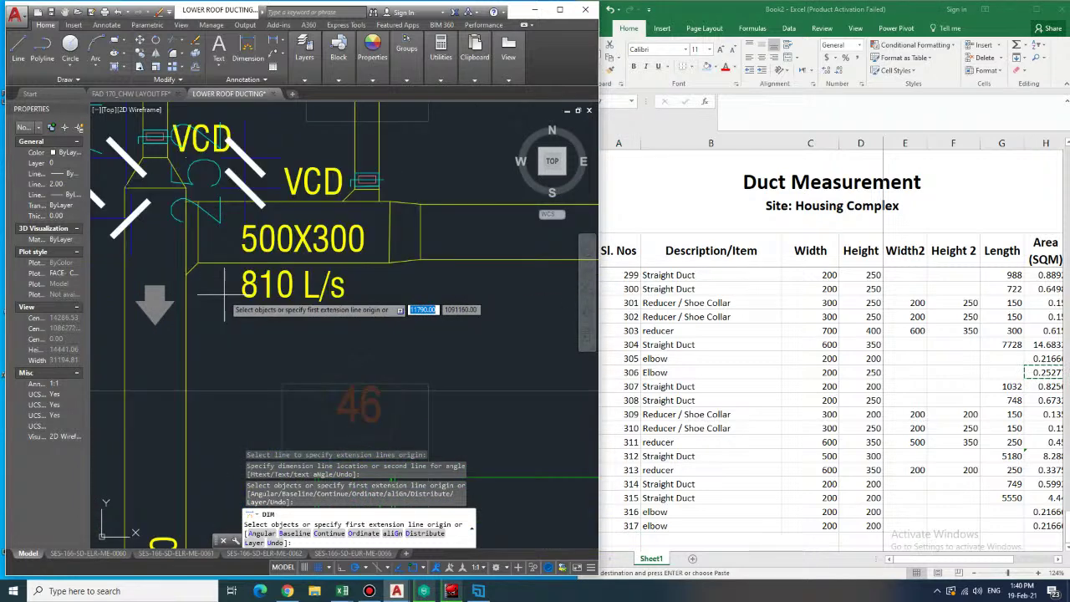
click(186, 274)
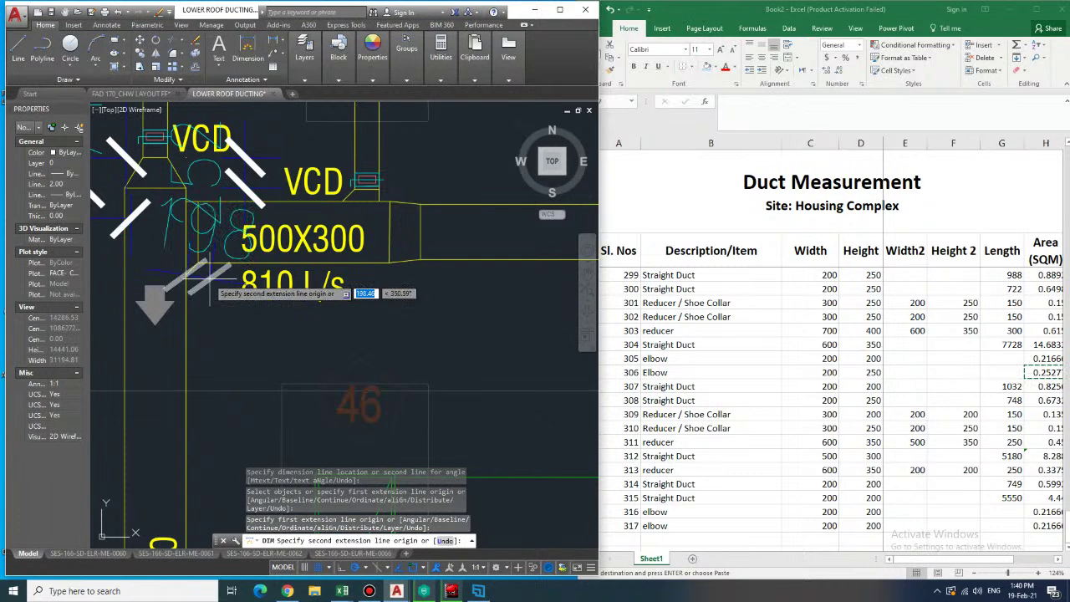
key(Escape)
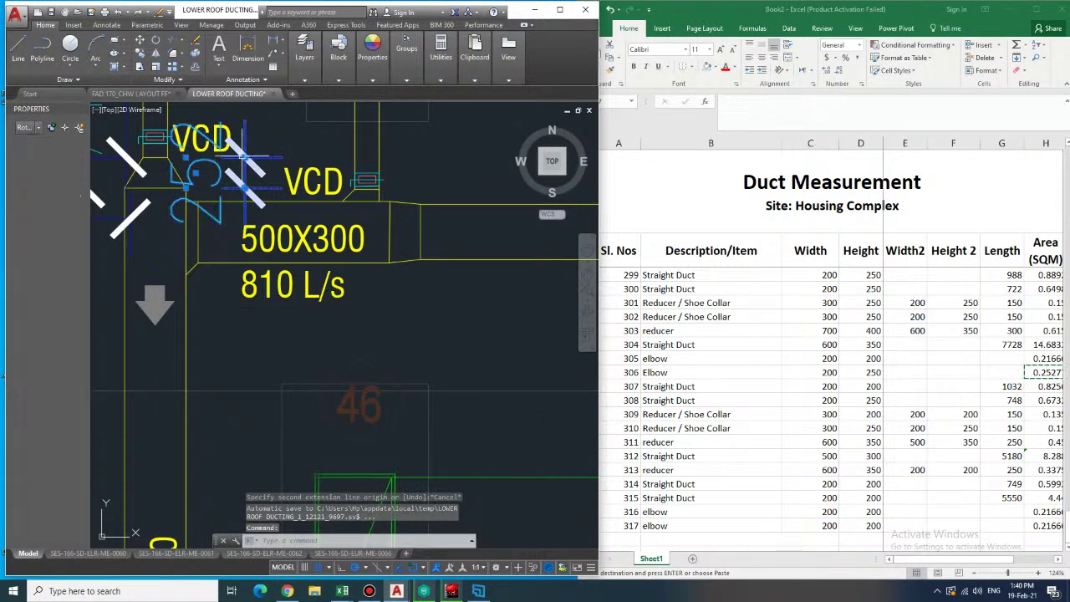
key(Escape)
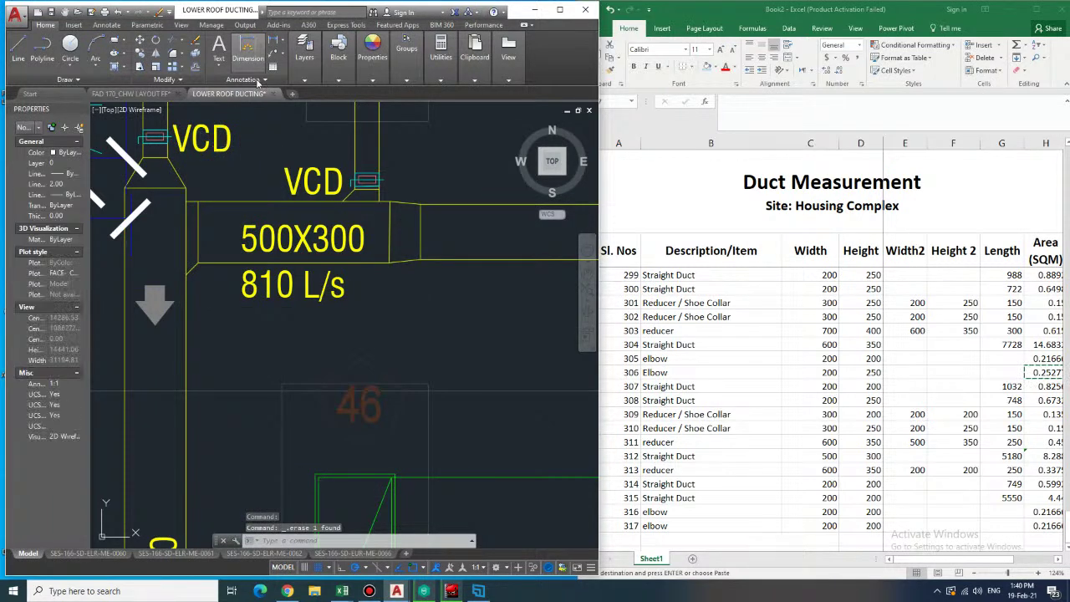
- Dimension the wide opening of the shoe collar where the 500X300 branch meets the main vertical duct
key(Return)
click(186, 269)
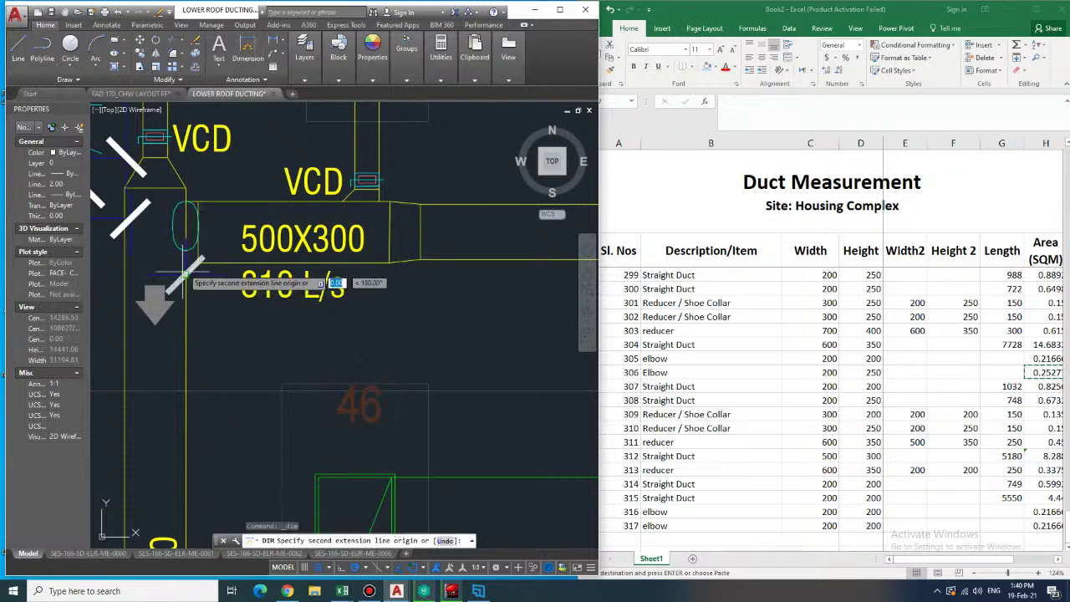
click(185, 203)
click(185, 201)
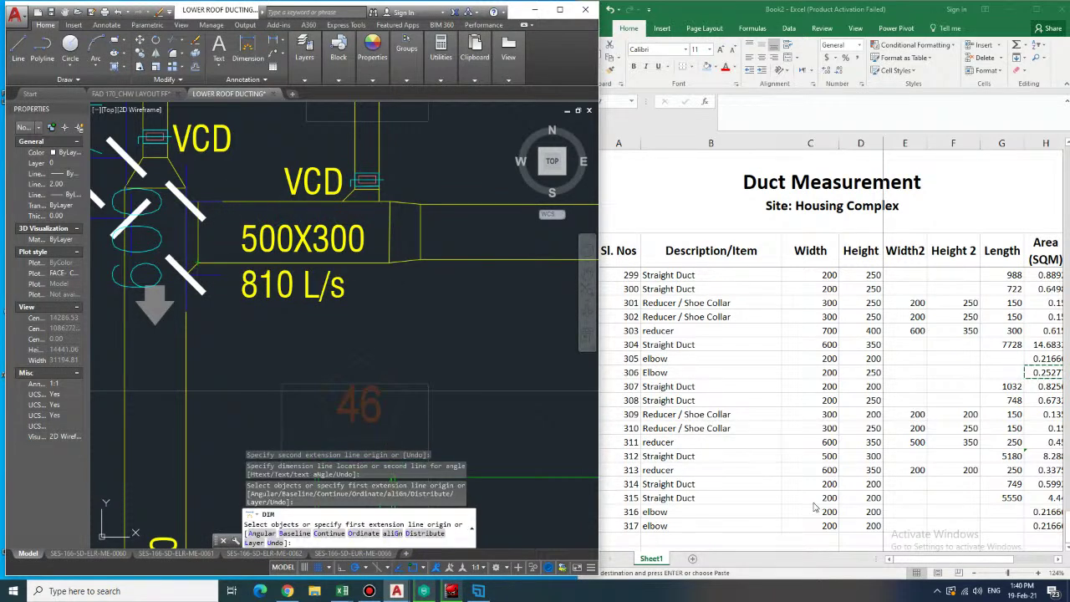
- In Excel, add item 318 by copying the Reducer / Shoe Collar entry of item 309 into its row
click(744, 525)
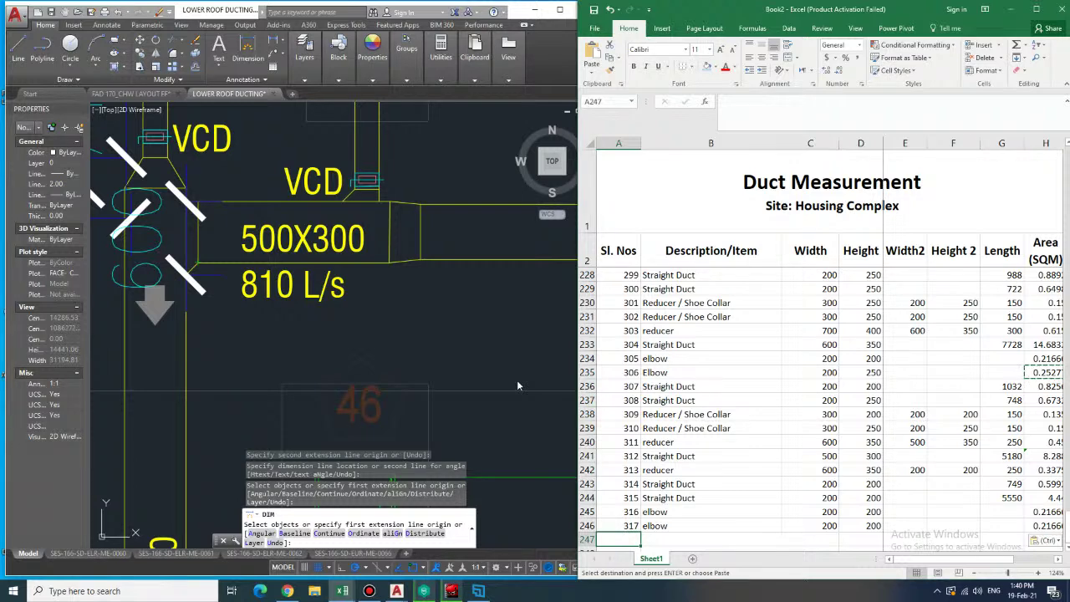
text(3)
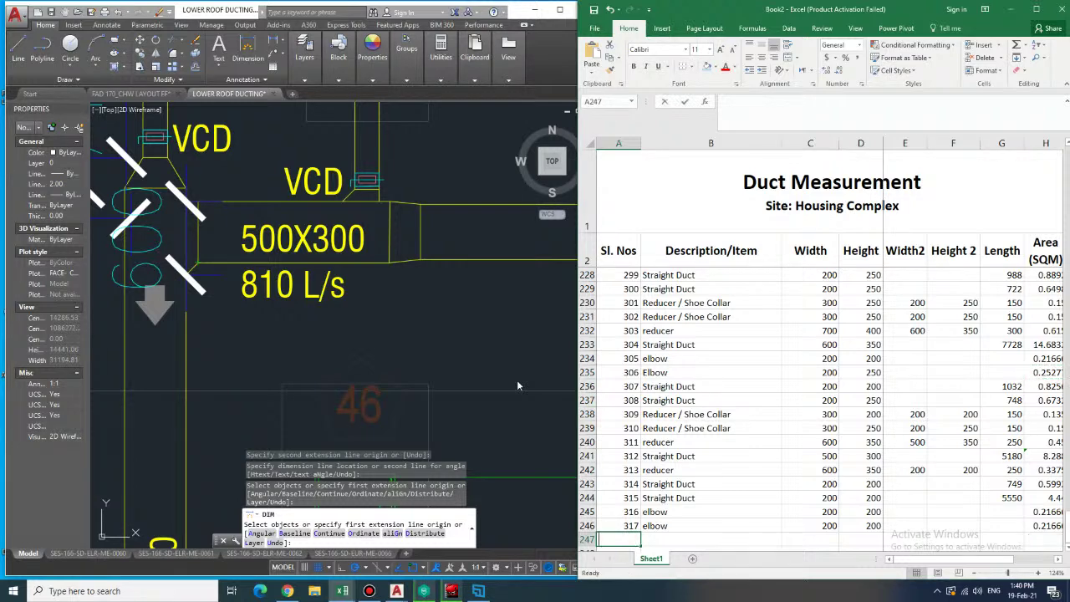
text(18)
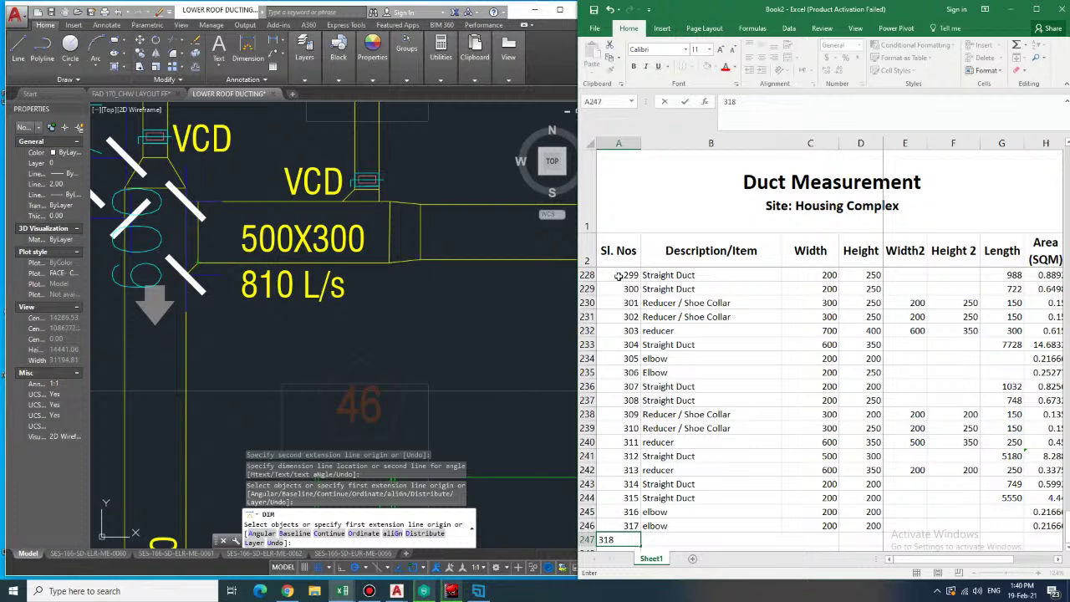
click(764, 458)
drag(678, 415, 1043, 416)
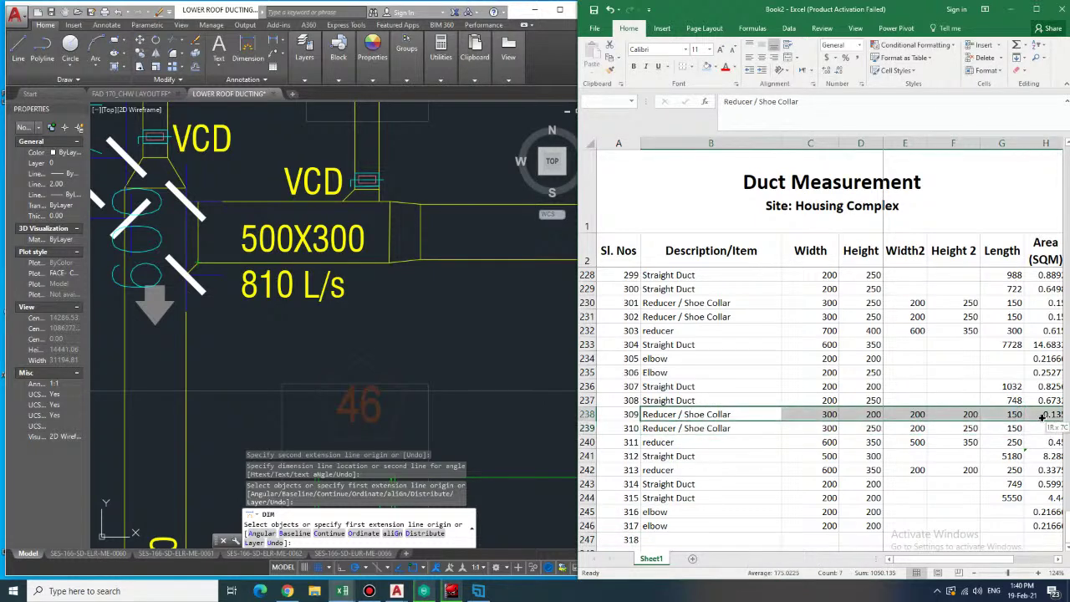
key(ctrl+c)
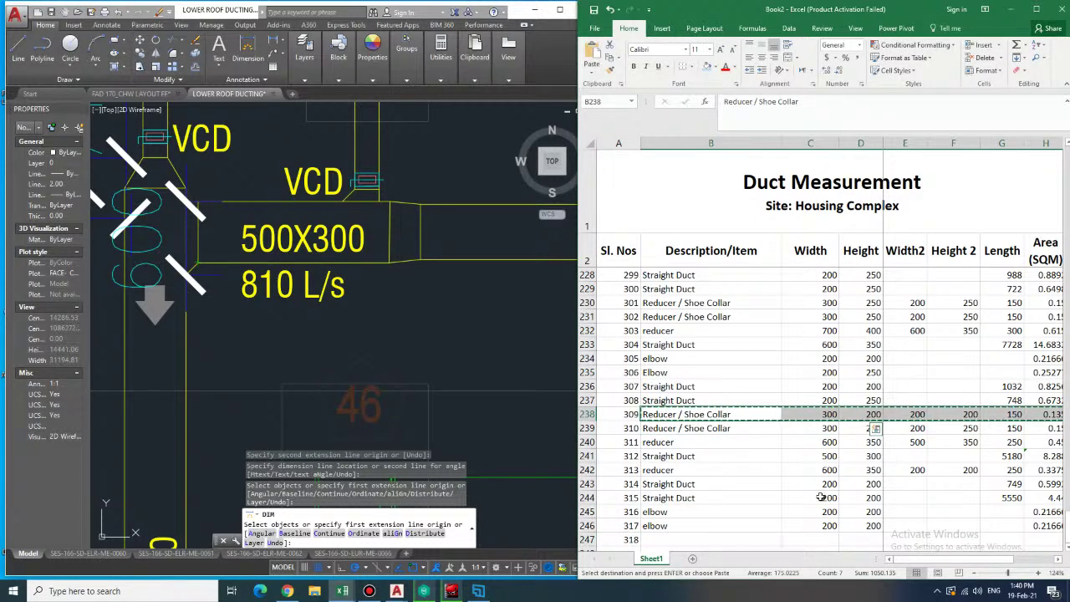
click(719, 541)
key(ctrl+v)
scroll(719, 541, down, 2)
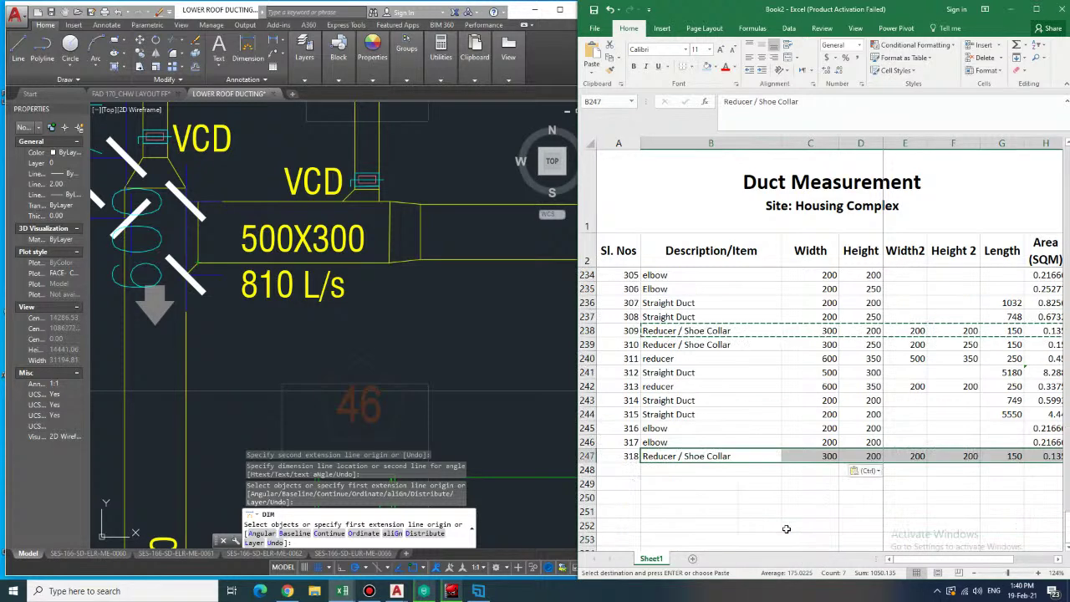
- Set item 318 to width 600, height 300, Width2 500 and Height 2 300
click(828, 458)
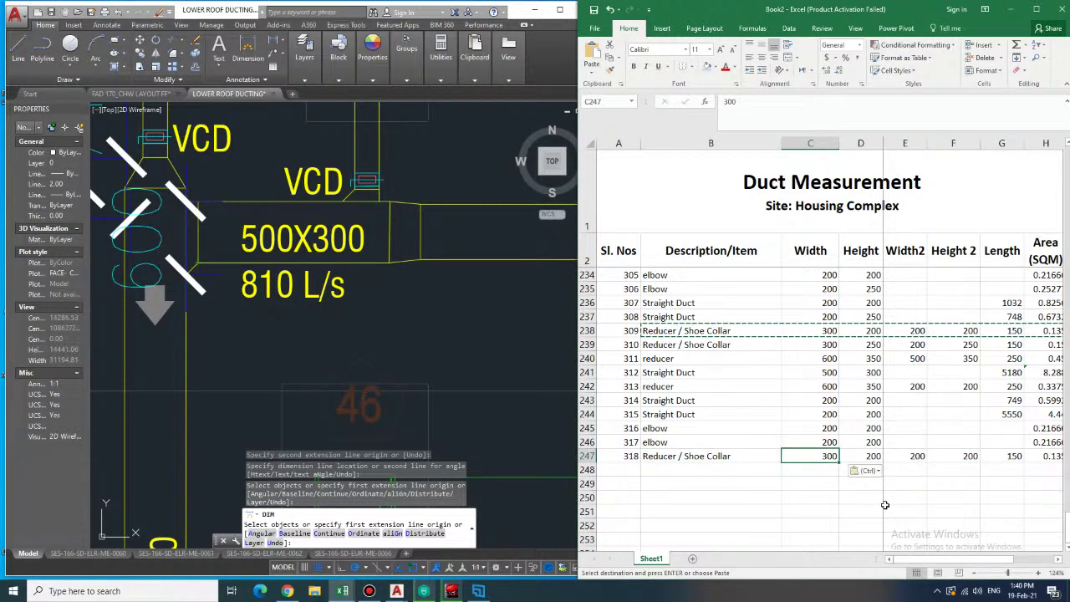
text(600)
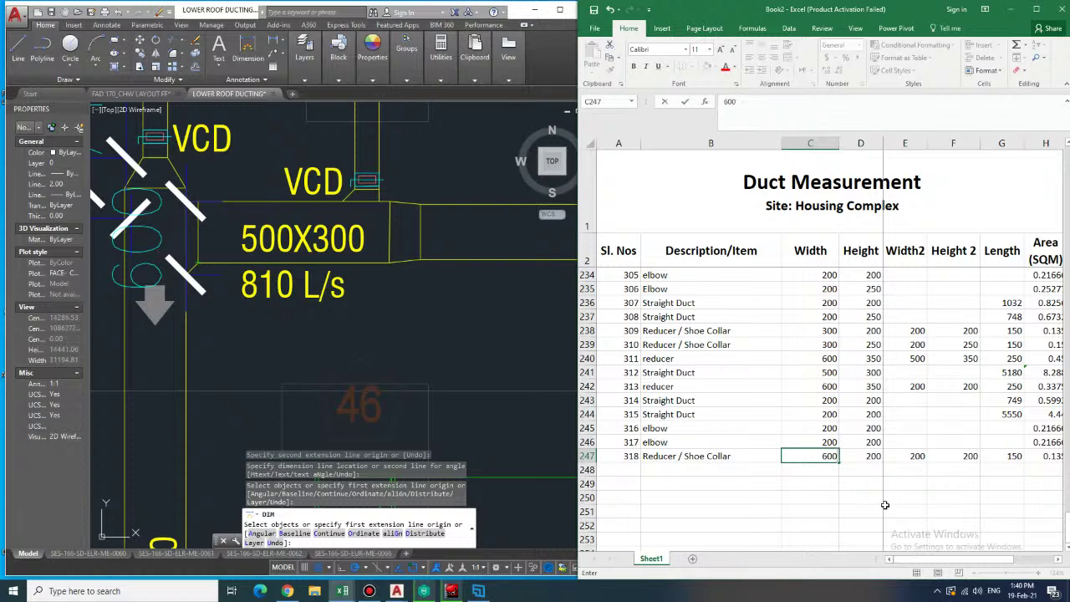
key(Tab)
text(300)
key(Tab)
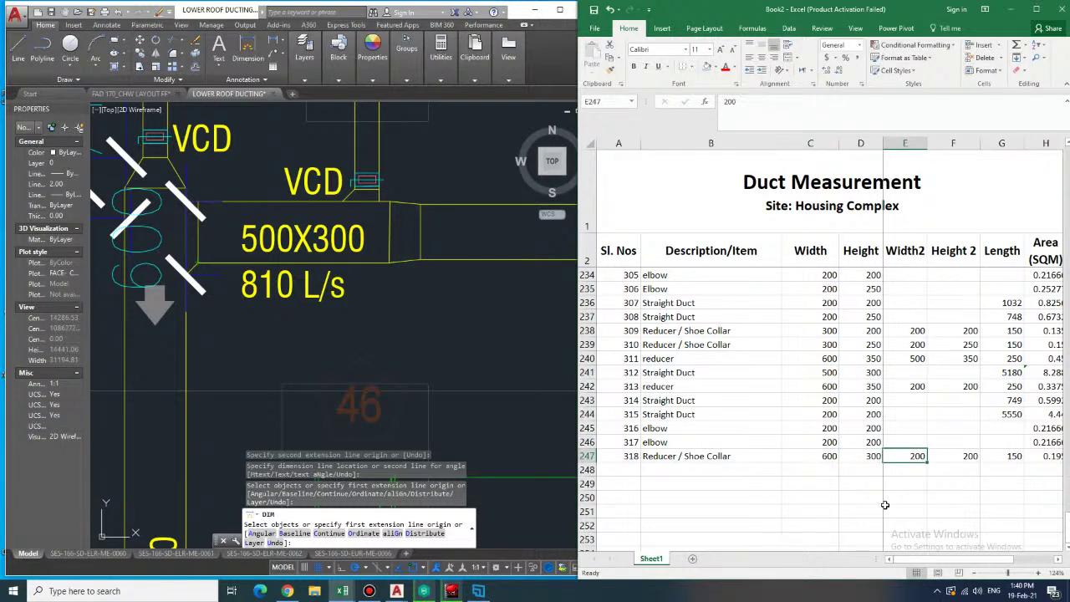
text(500)
key(Tab)
text(300)
key(Tab)
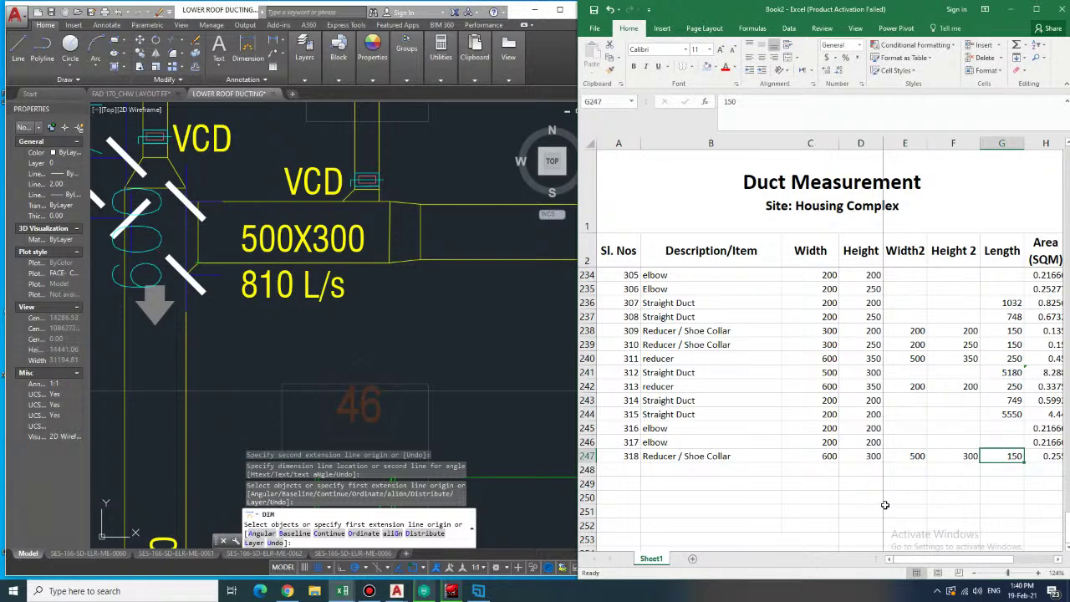
- Enter 200 as the length of item 318 and go to the next empty row
text(200)
key(Return)
scroll(884, 505, right, 1)
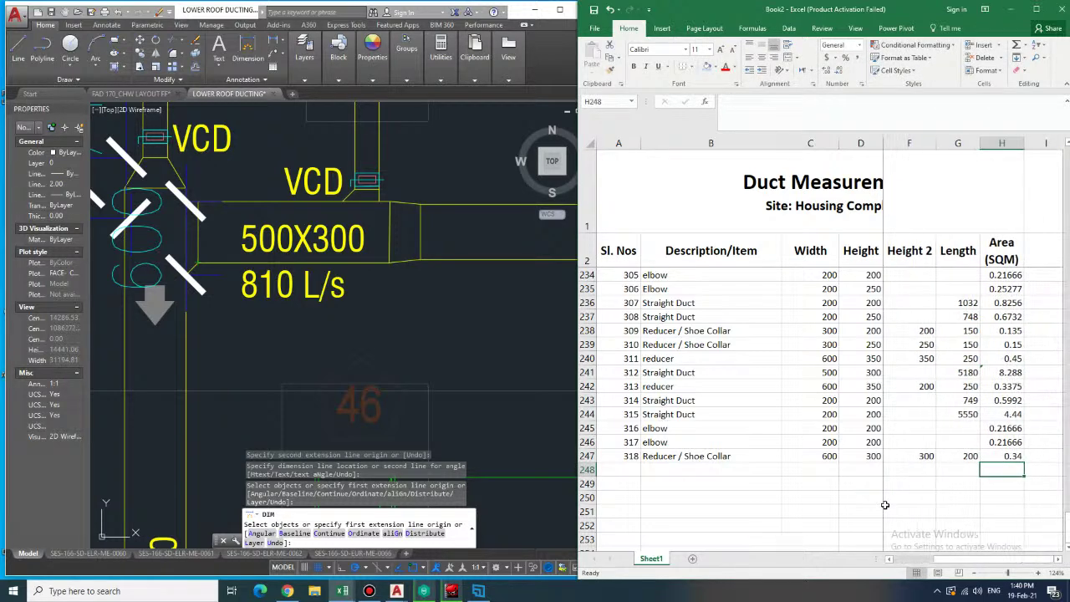
key(Down)
key(Left)
key(Left)
key(Left)
key(Left)
key(Up)
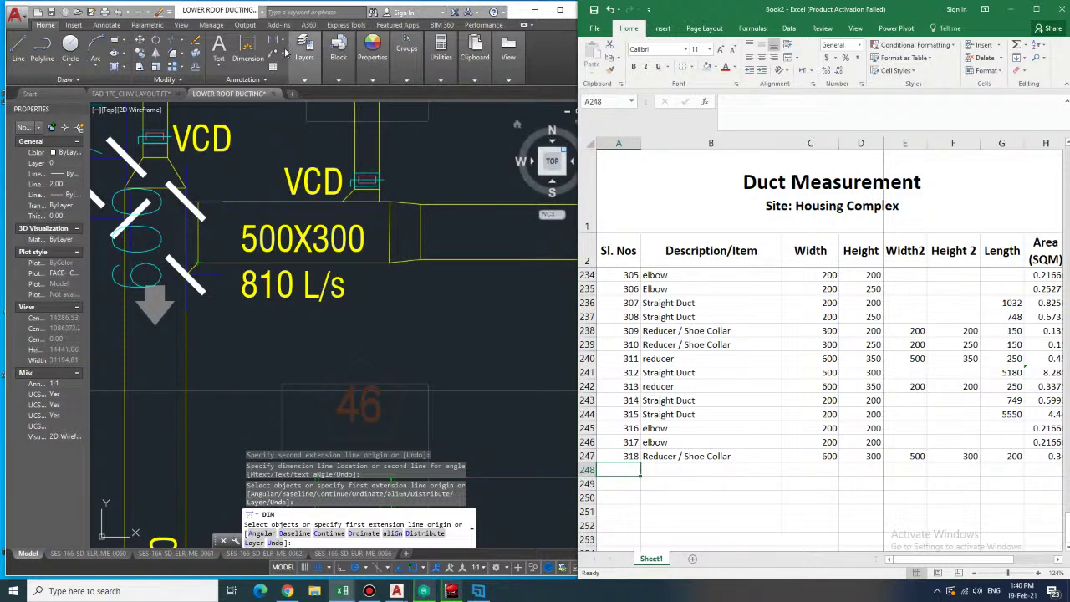
- Dimension the length of the 500X300 duct from the main duct to its transition in AutoCAD, and return to Excel
click(253, 44)
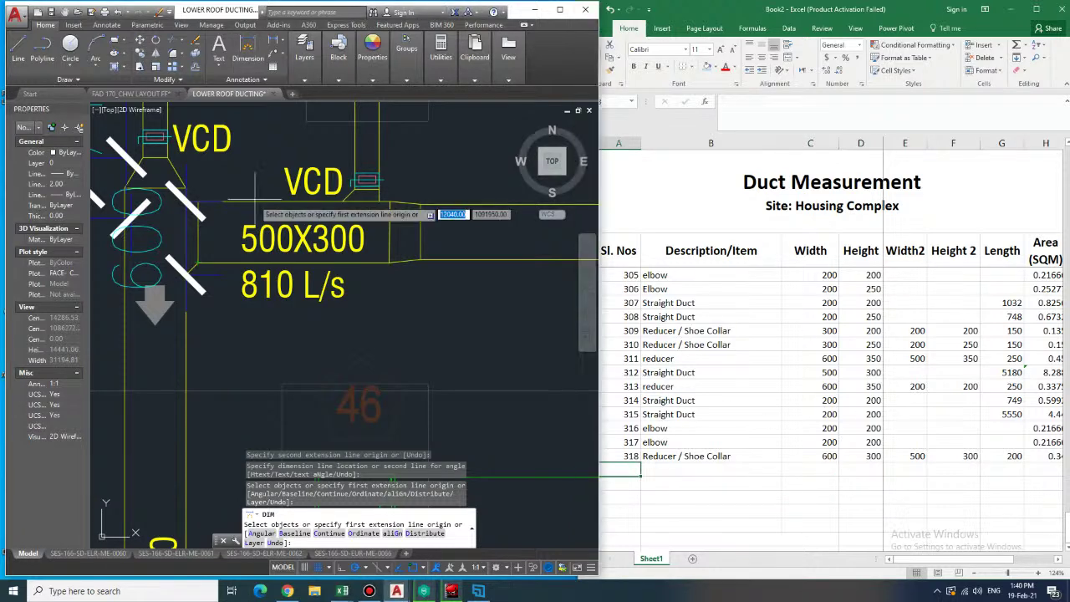
click(685, 472)
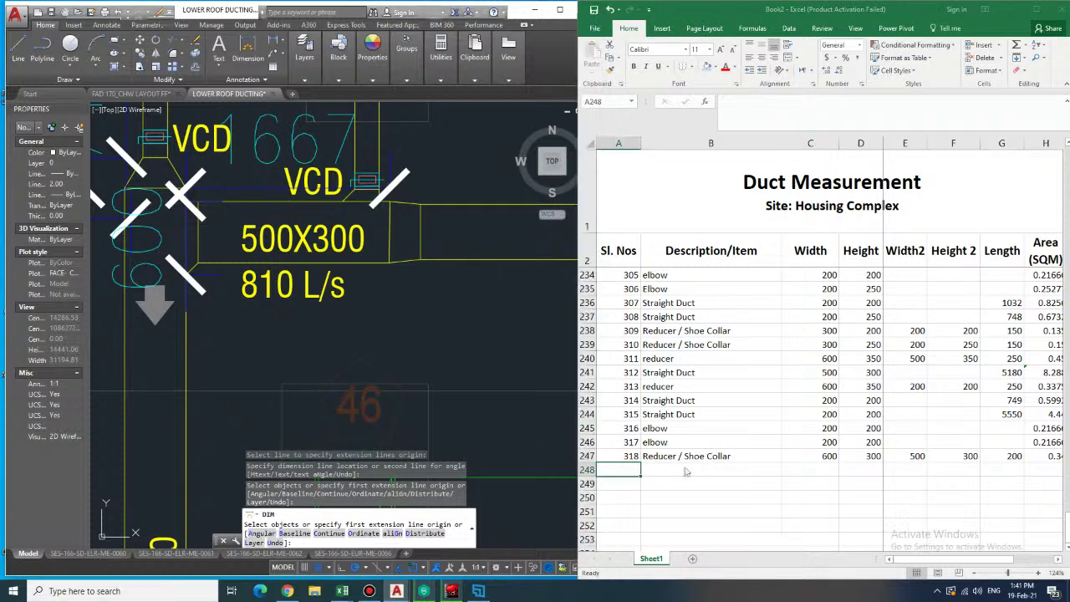
- Add item 319 as Straight Duct with width 500 and height 300
text(319)
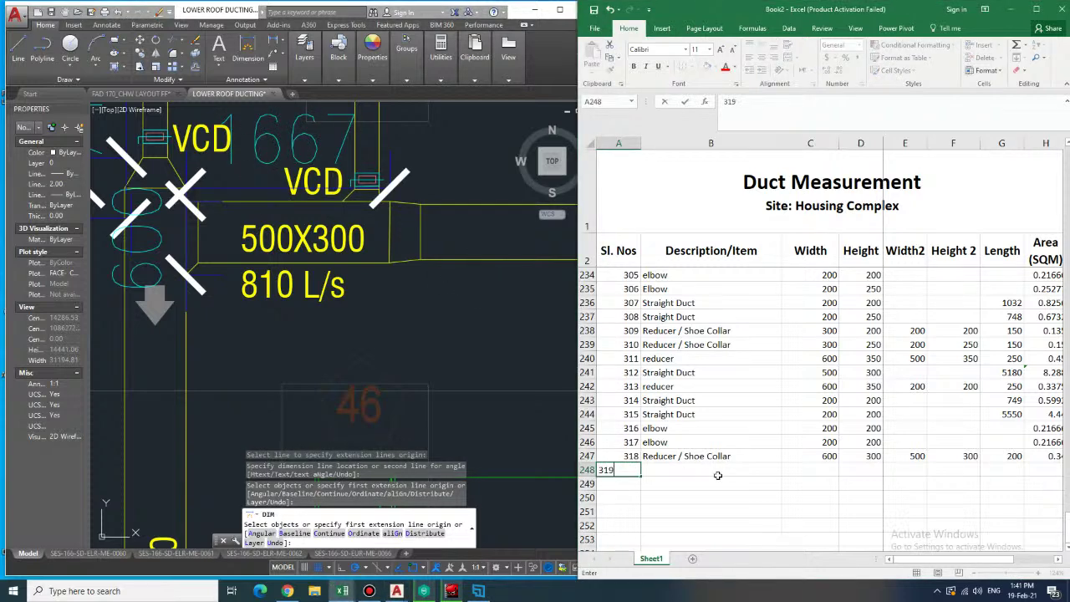
key(Tab)
text(Straight Duct)
key(Tab)
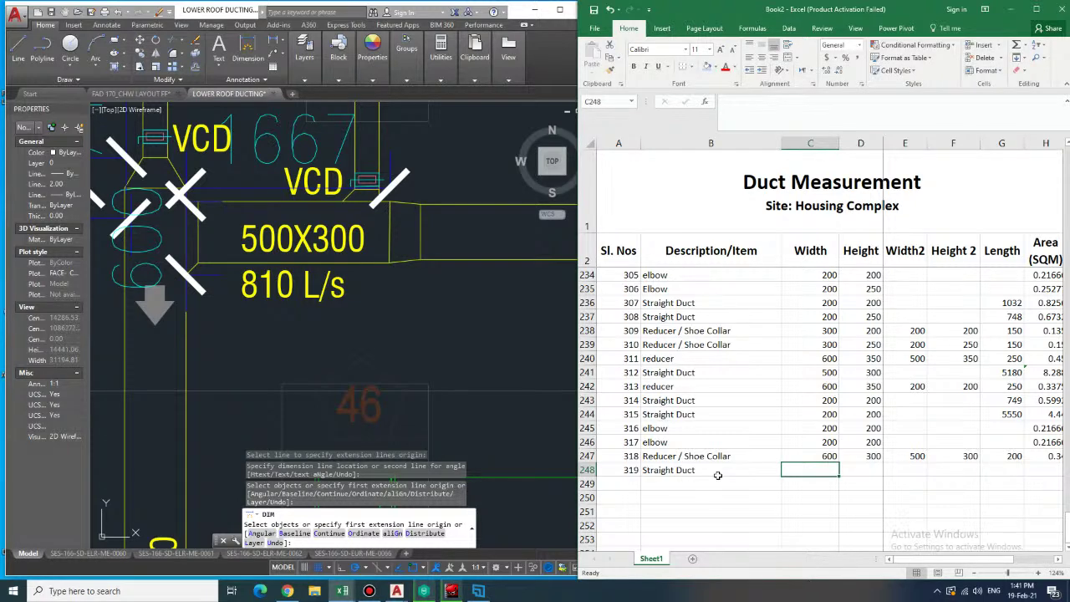
text(500)
key(Tab)
text(30)
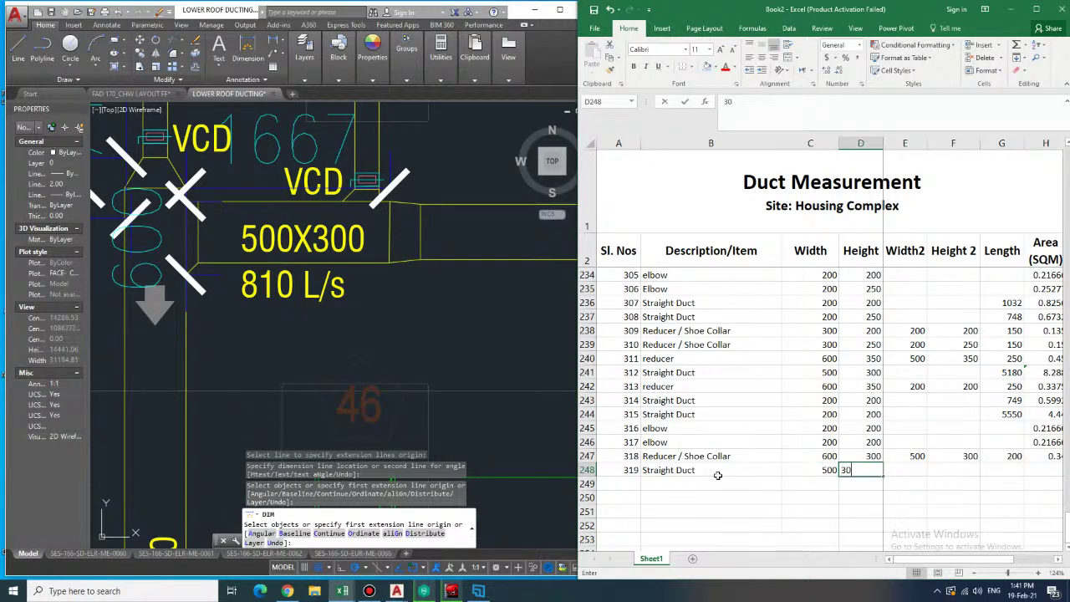
- Enter 1667 as the length of item 319
key(Tab)
key(Tab)
key(Tab)
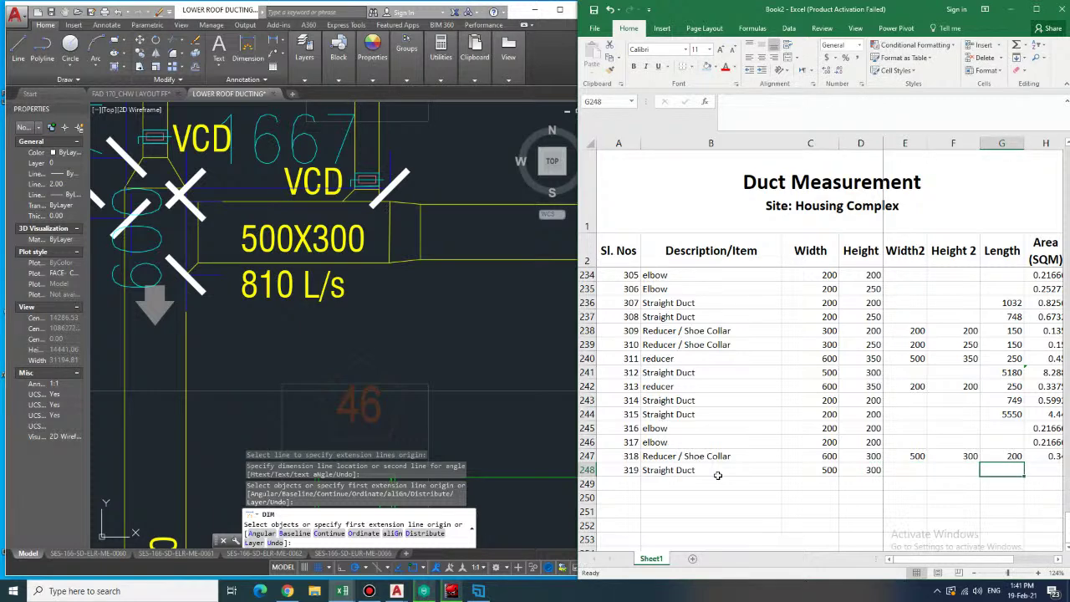
text(166)
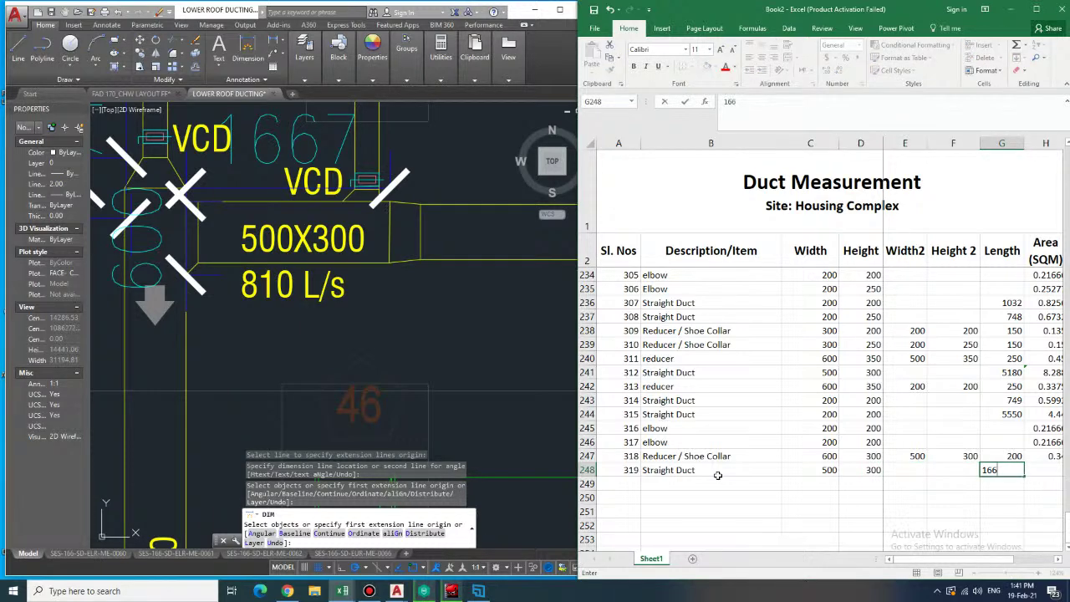
text(7)
key(Return)
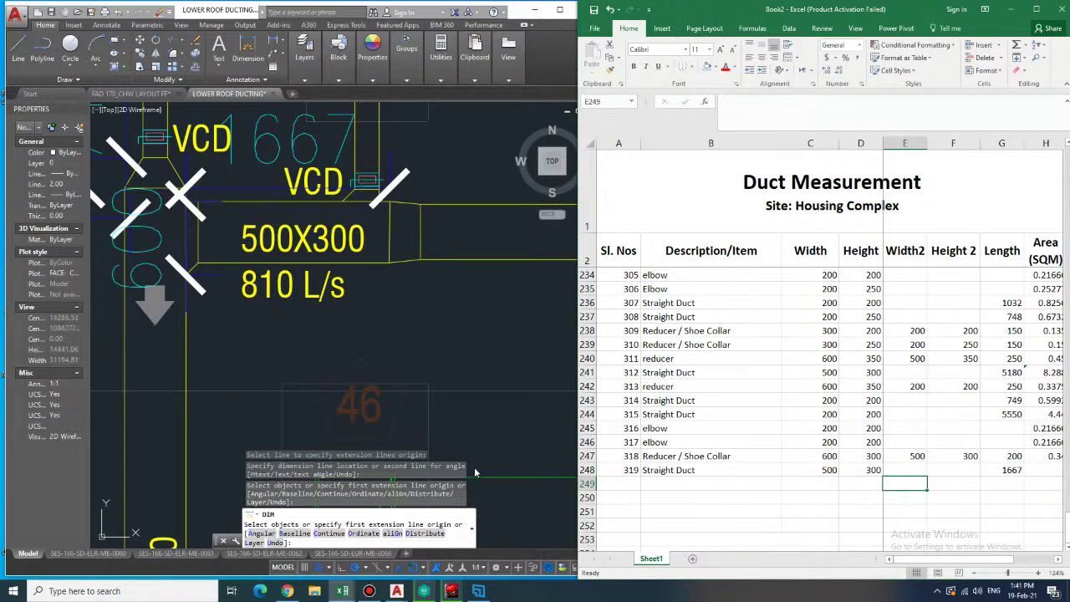
- Copy the straight-duct area formula from item 315 into the area cell of item 319
mouse_move(496, 314)
middle_down()
mouse_move(393, 416)
mouse_move(379, 368)
middle_up()
scroll(391, 402, down, 2)
key(Return)
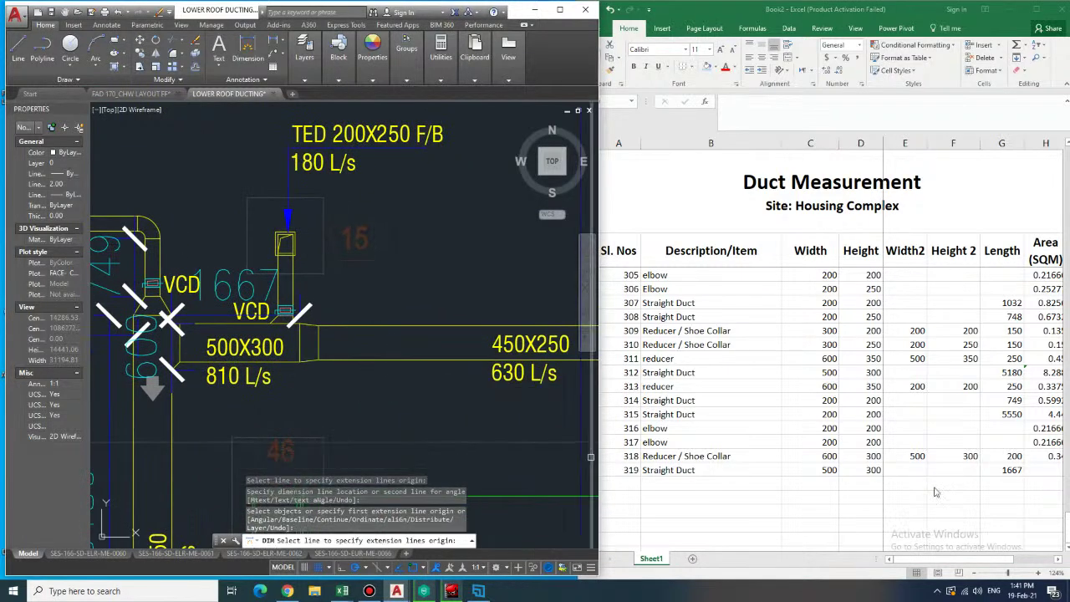
click(1043, 470)
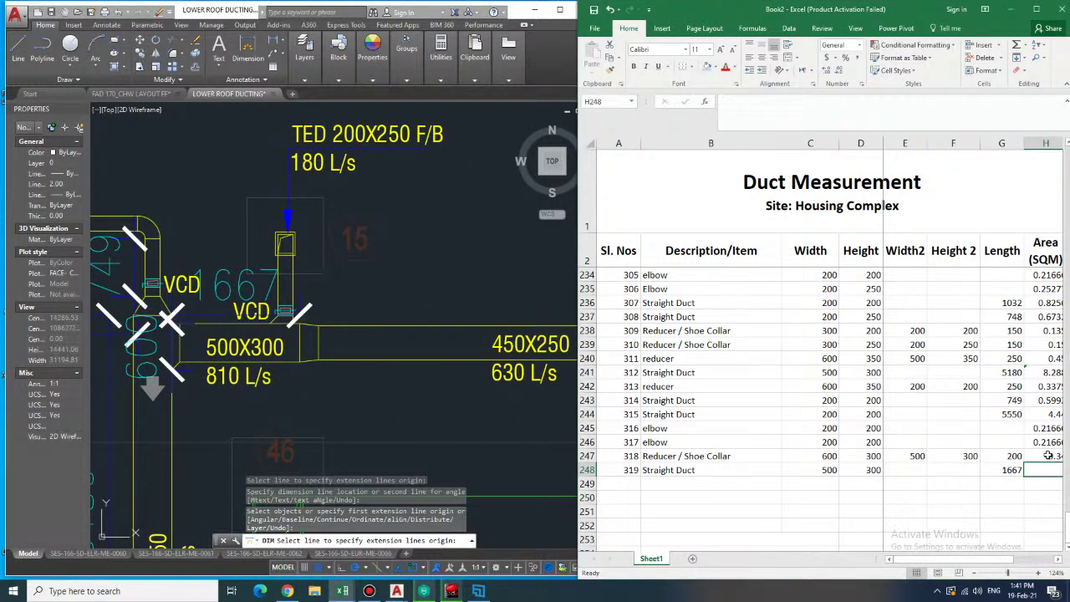
key(Up)
key(Up)
key(Up)
key(Up)
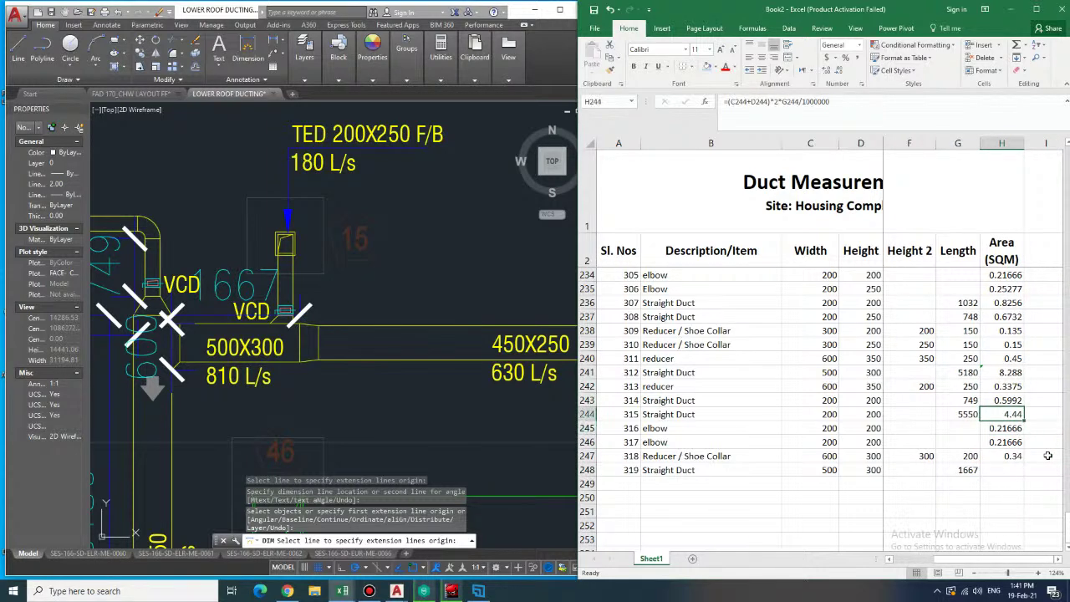
key(ctrl+c)
key(Down)
key(Down)
key(Down)
key(Down)
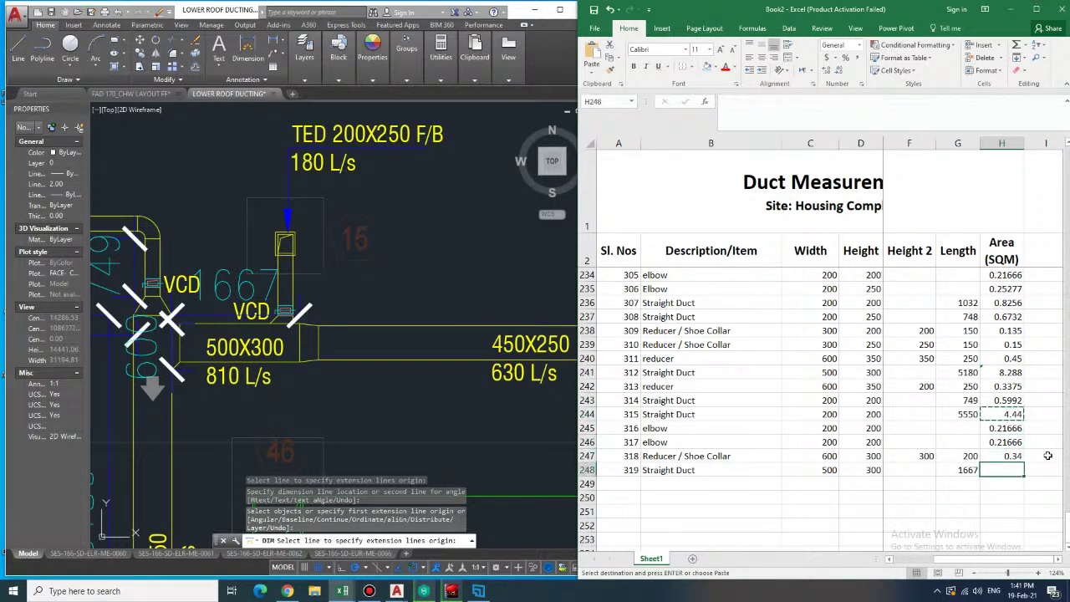
key(ctrl+v)
- Add item 320 in the next row as elbow with width 200 and height 250
key(Down)
key(Left)
key(Left)
key(Left)
key(Left)
key(Left)
key(Left)
key(Left)
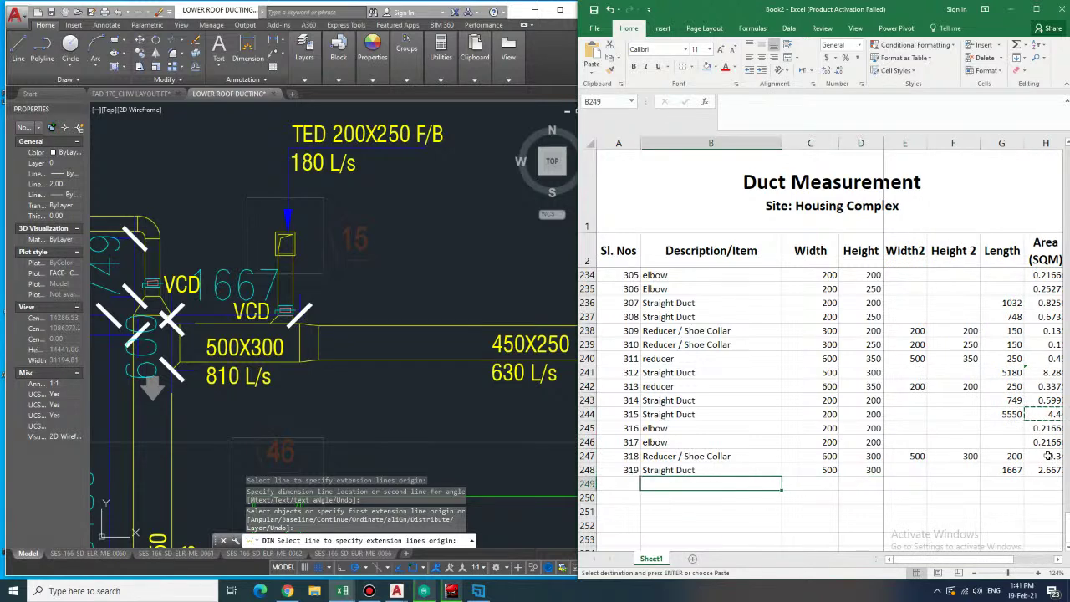
text(320)
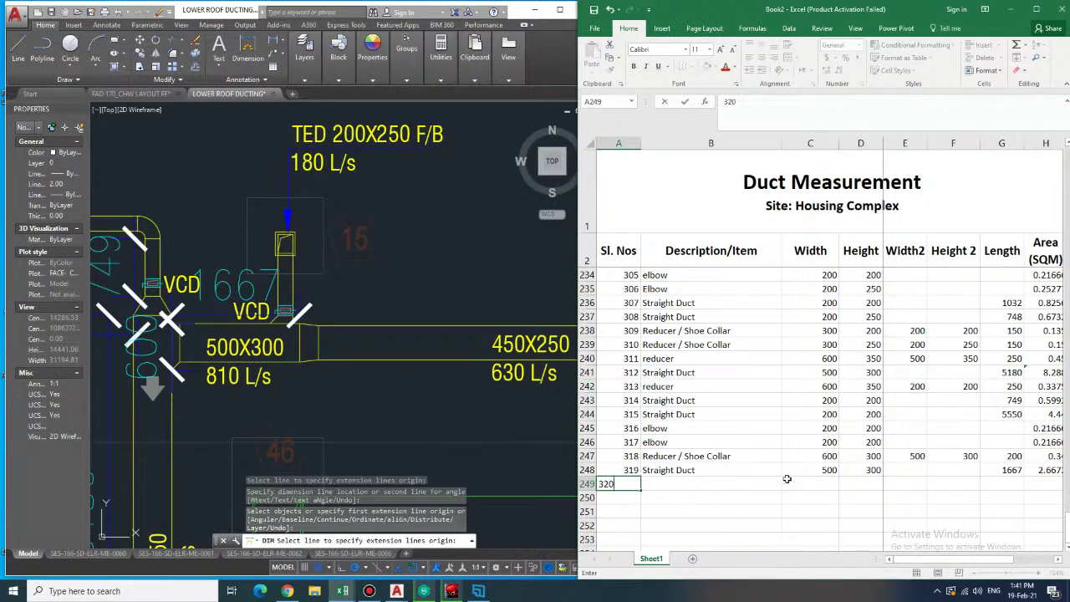
click(725, 491)
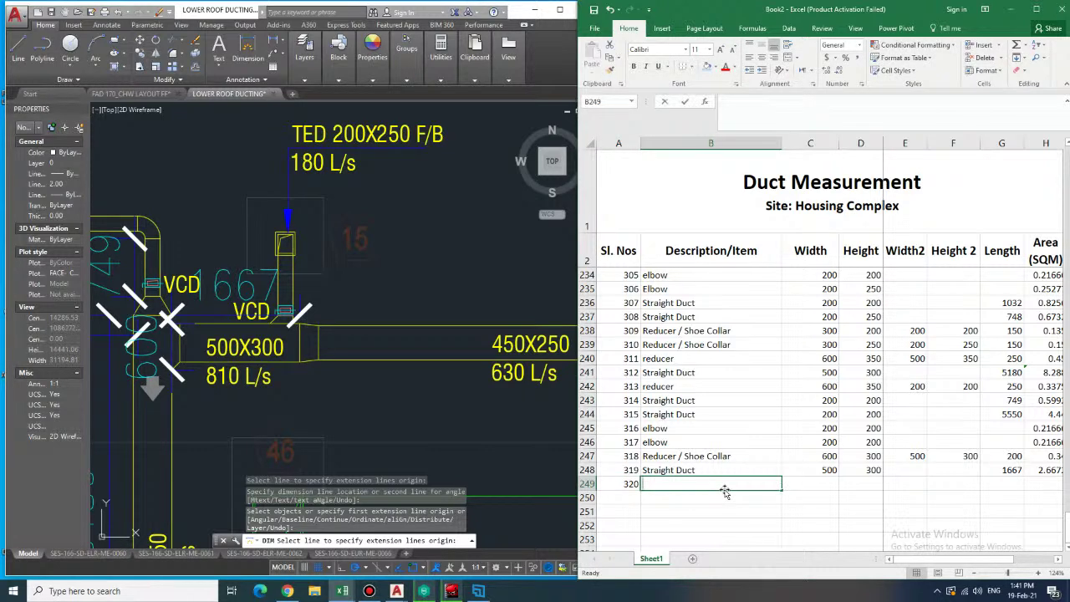
text(elbow)
key(Tab)
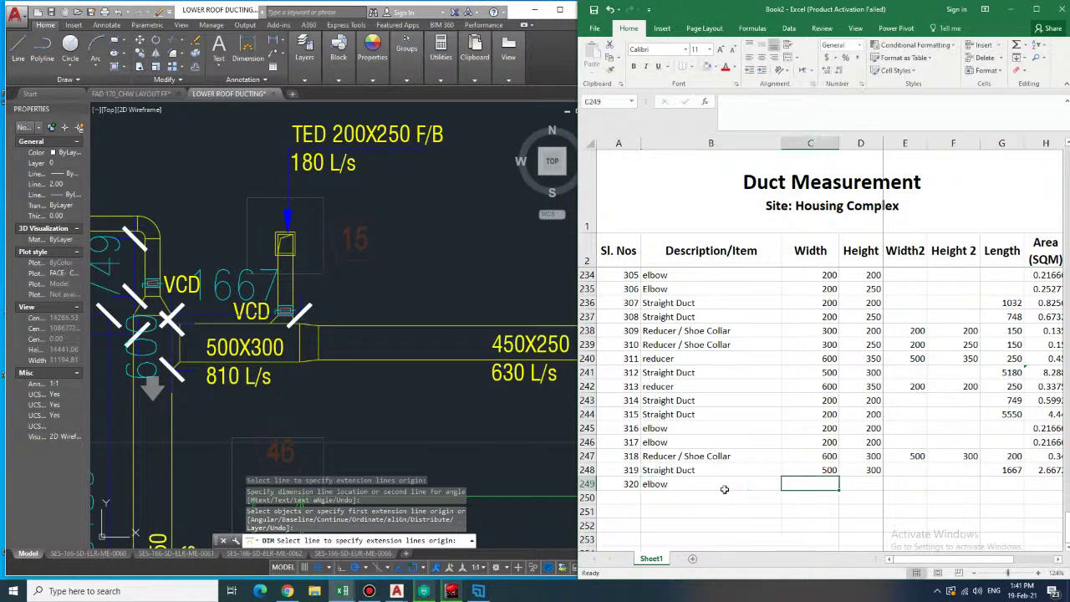
text(200)
key(Tab)
text(250)
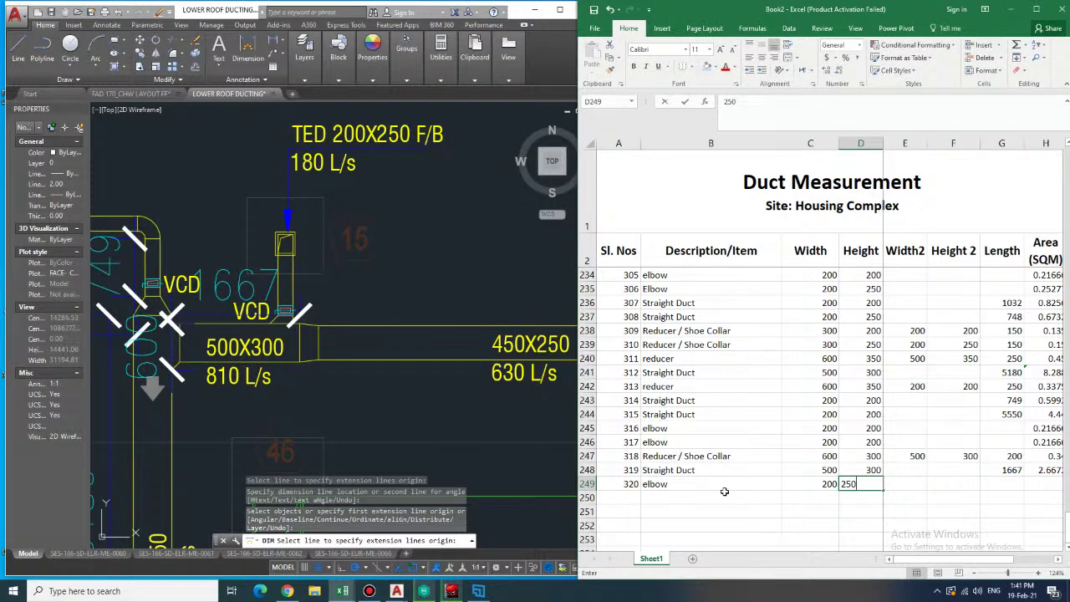
- Copy the elbow area formula from item 317 into the area cell of item 320
key(Right)
key(Right)
key(Right)
key(Right)
key(Up)
key(Up)
key(Up)
key(Up)
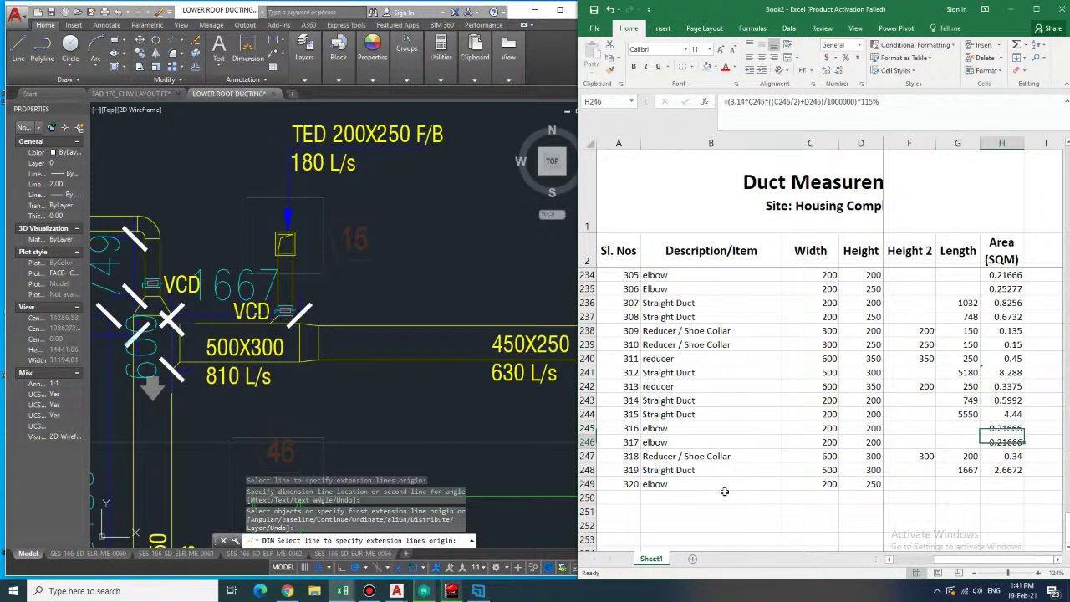
key(ctrl+c)
key(Down)
key(Down)
key(Down)
key(ctrl+v)
- Add item 321 in the next row with the description Straight Duct
key(Down)
key(Left)
key(Left)
key(Left)
key(Left)
key(Left)
key(Left)
key(Left)
click(724, 494)
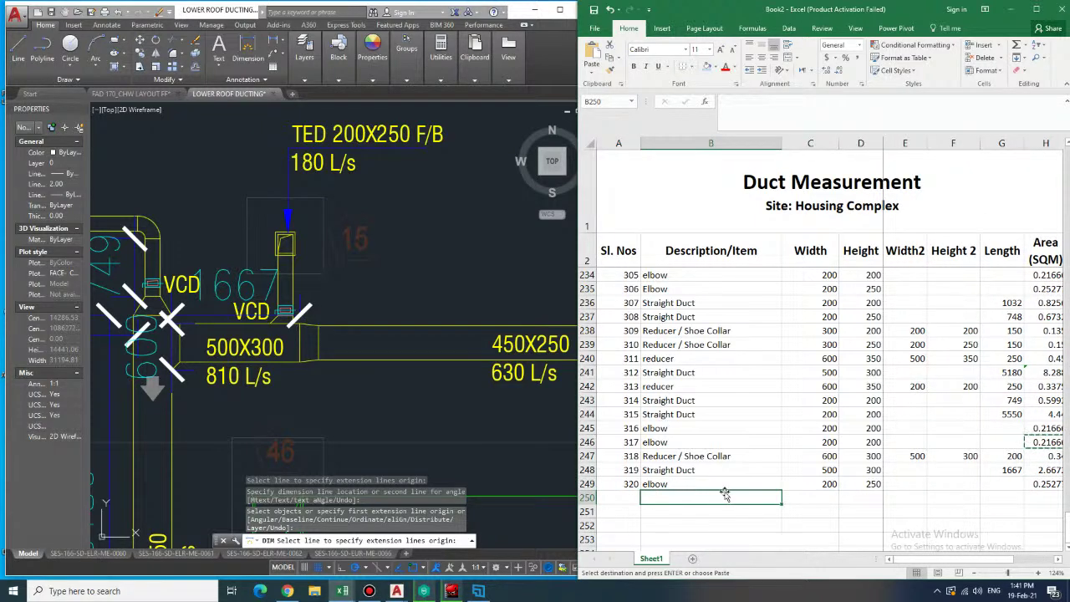
key(Left)
text(321)
key(Right)
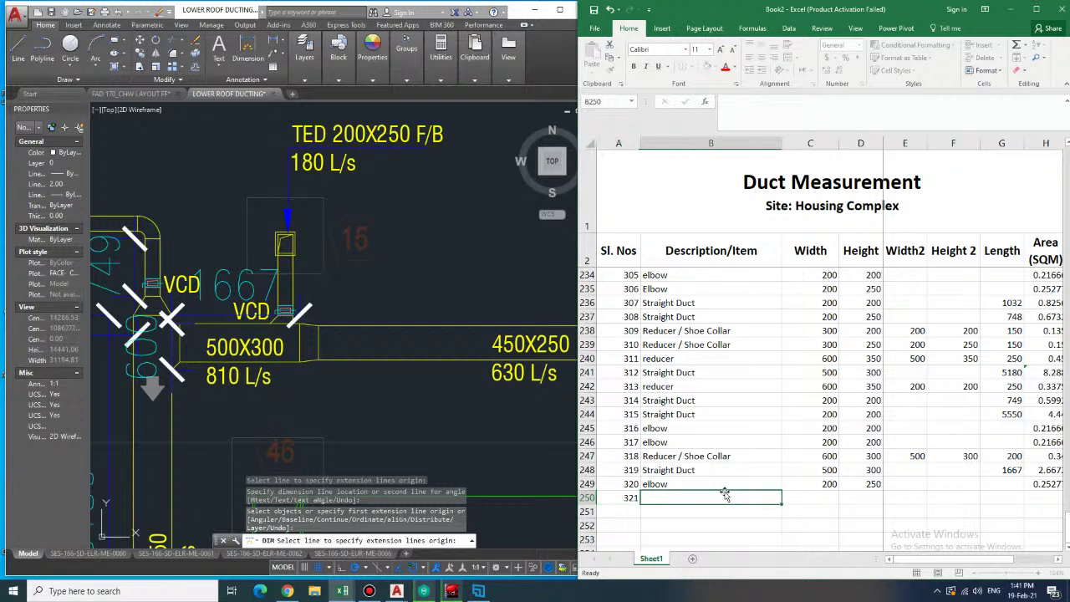
text(Straight Duct)
key(Right)
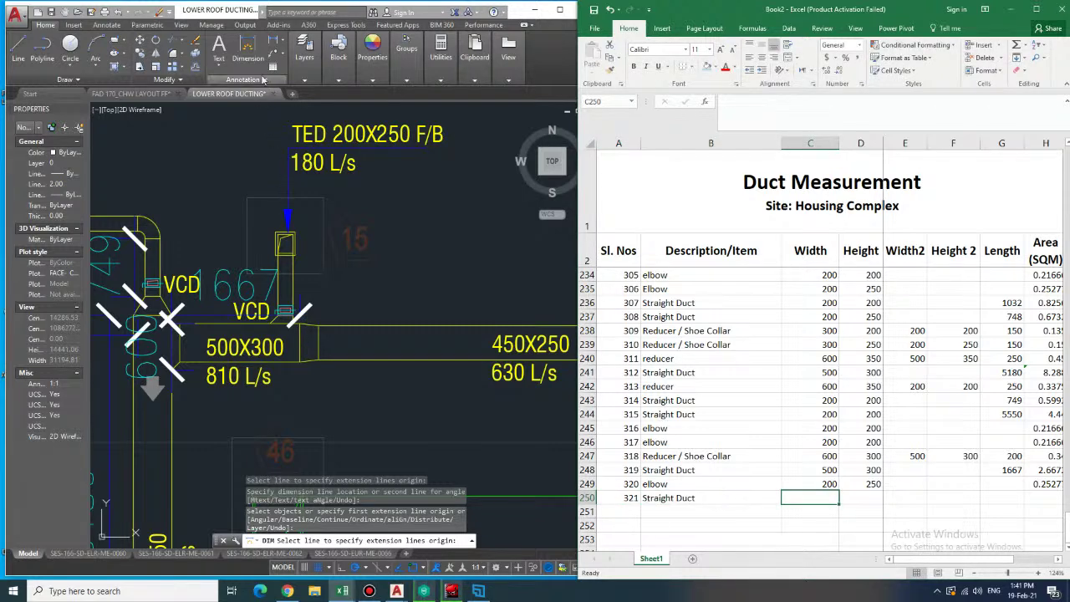
- Dimension the length of the 200X250 branch duct above the VCD in AutoCAD, and return to the width cell of item 321 in Excel
click(294, 284)
click(293, 284)
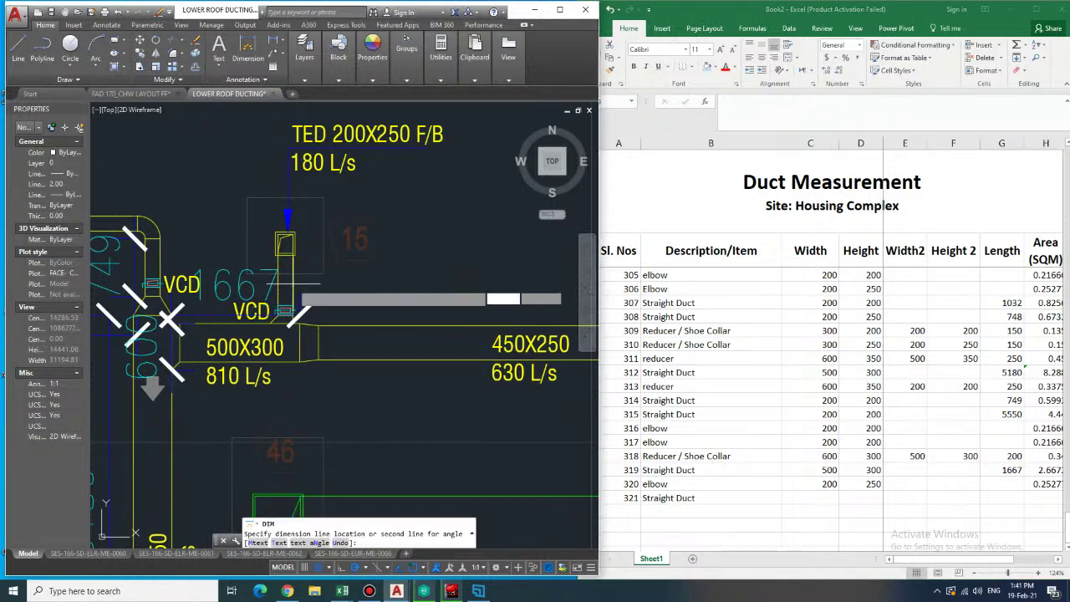
click(364, 289)
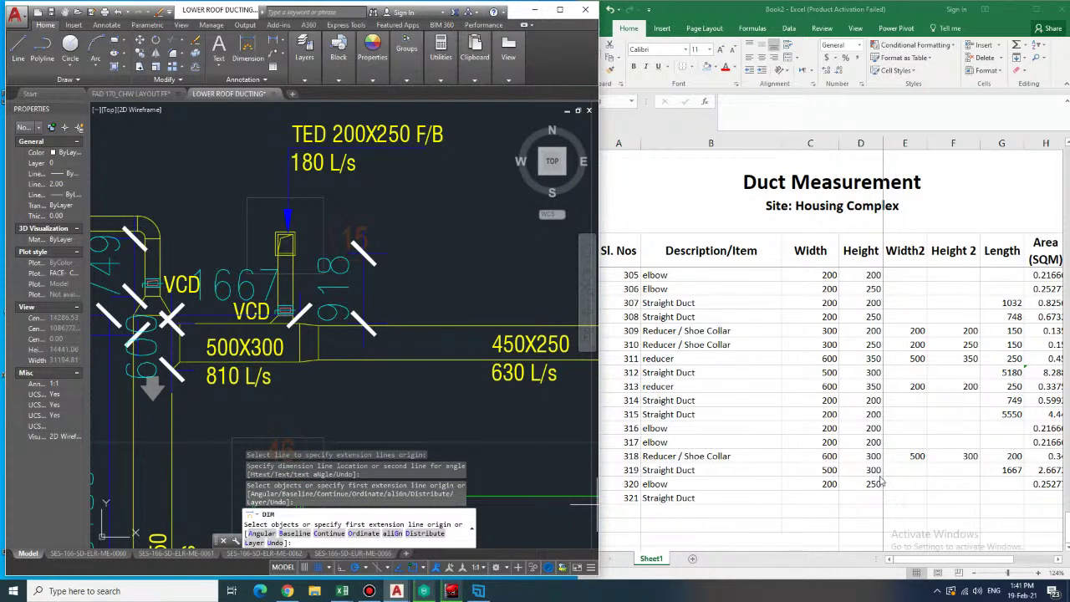
click(810, 499)
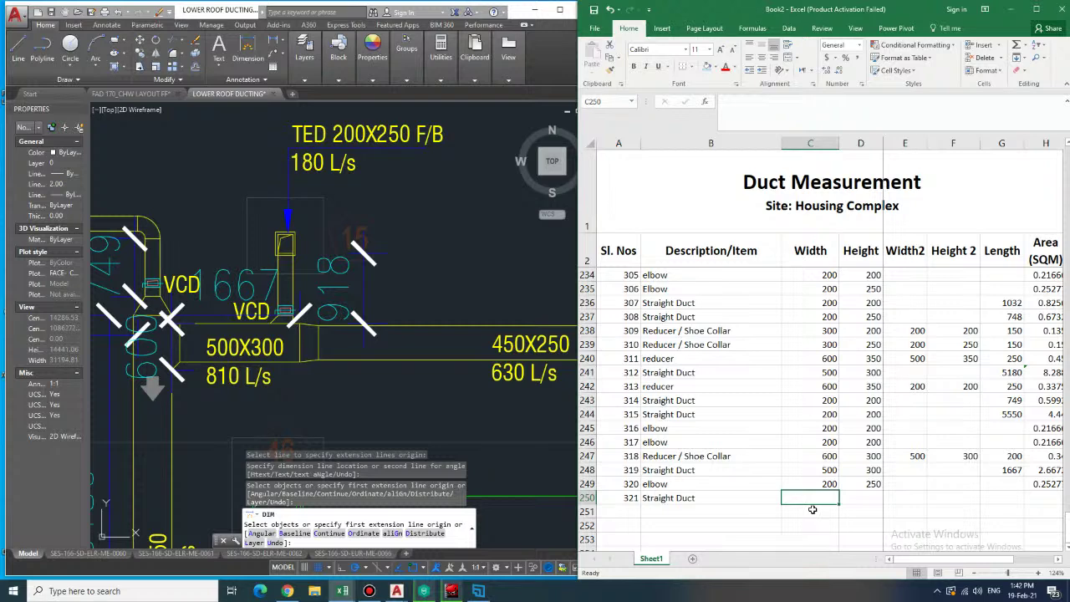
- Enter width 200, height 250 and length 918 for item 321
text(200)
key(Tab)
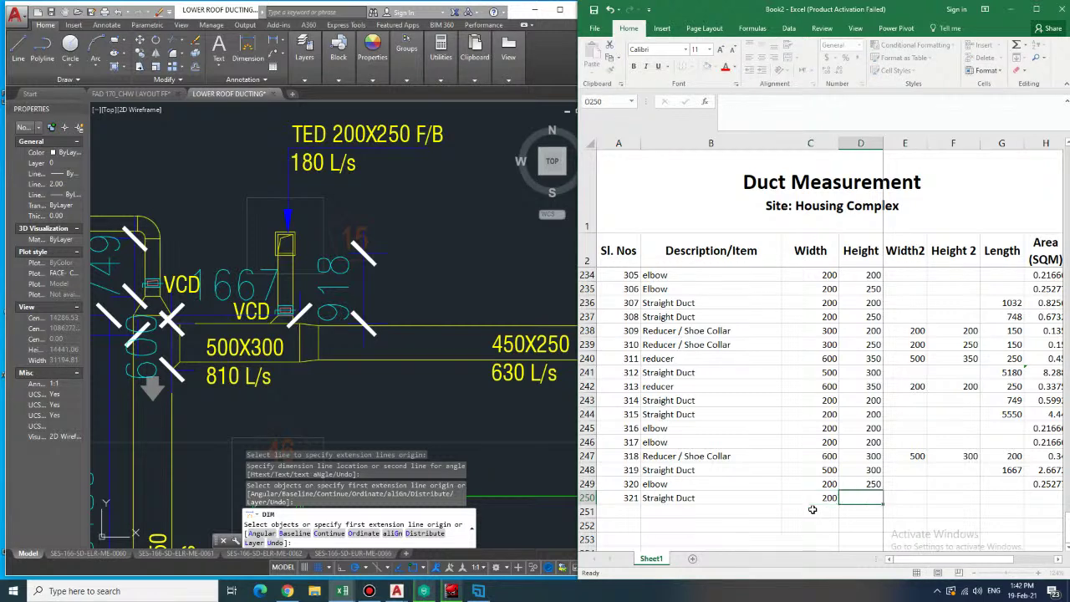
text(250)
key(Tab)
key(Tab)
key(Tab)
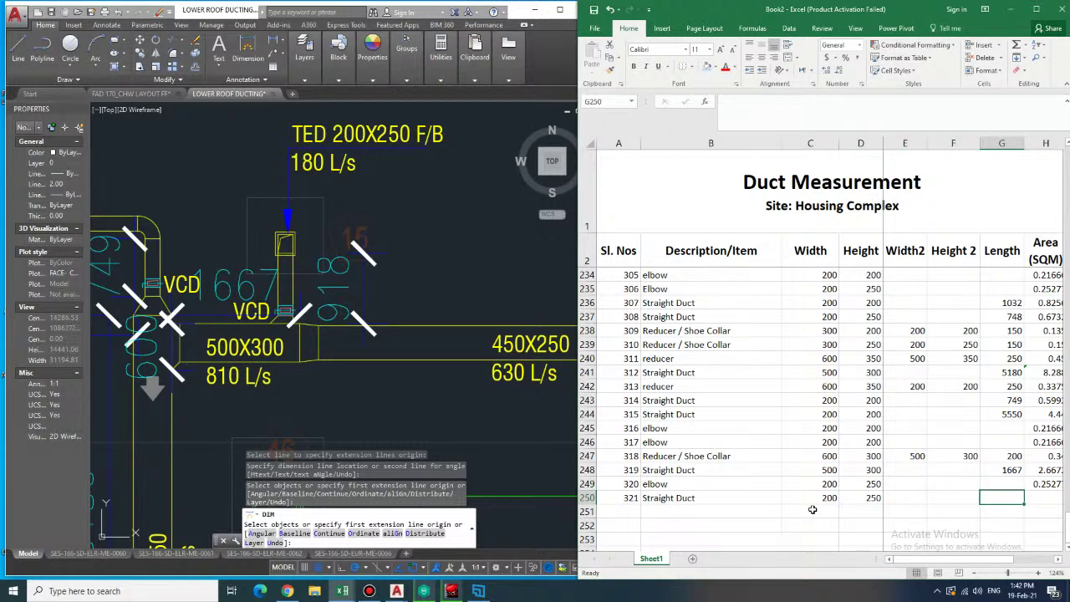
text(91)
key(Tab)
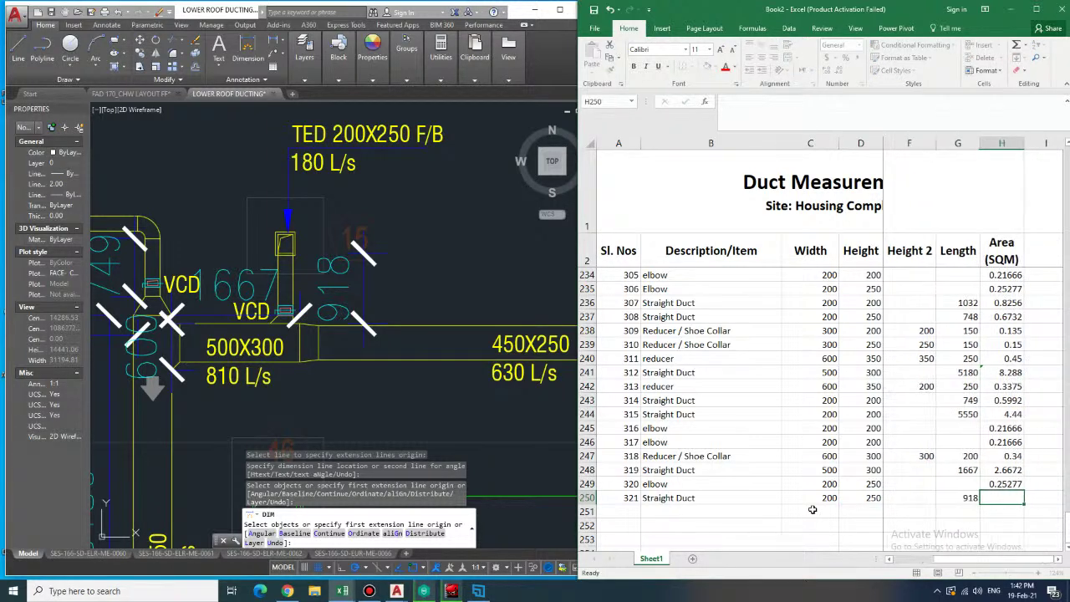
- Copy the straight-duct area formula from item 319 into the area cell of item 321
key(Up)
key(Up)
key(Up)
key(Down)
key(Down)
key(Up)
key(ctrl+c)
key(Down)
key(Down)
key(Down)
key(Up)
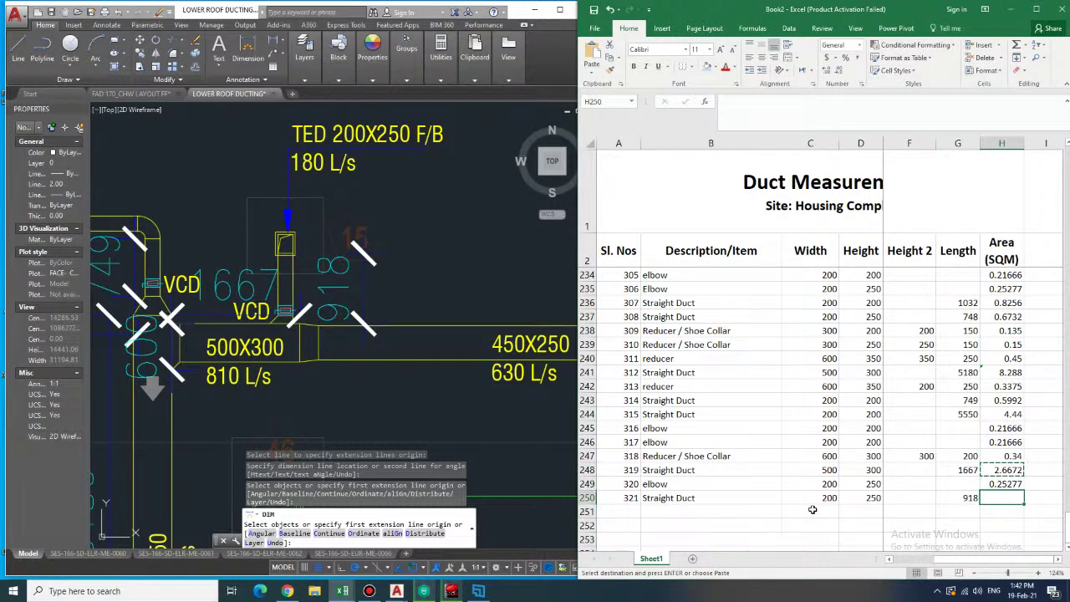
key(ctrl+v)
- Number the next empty row of the duct sheet as item 322
key(Down)
key(Left)
key(Left)
key(Left)
key(Left)
key(Left)
key(Left)
key(Left)
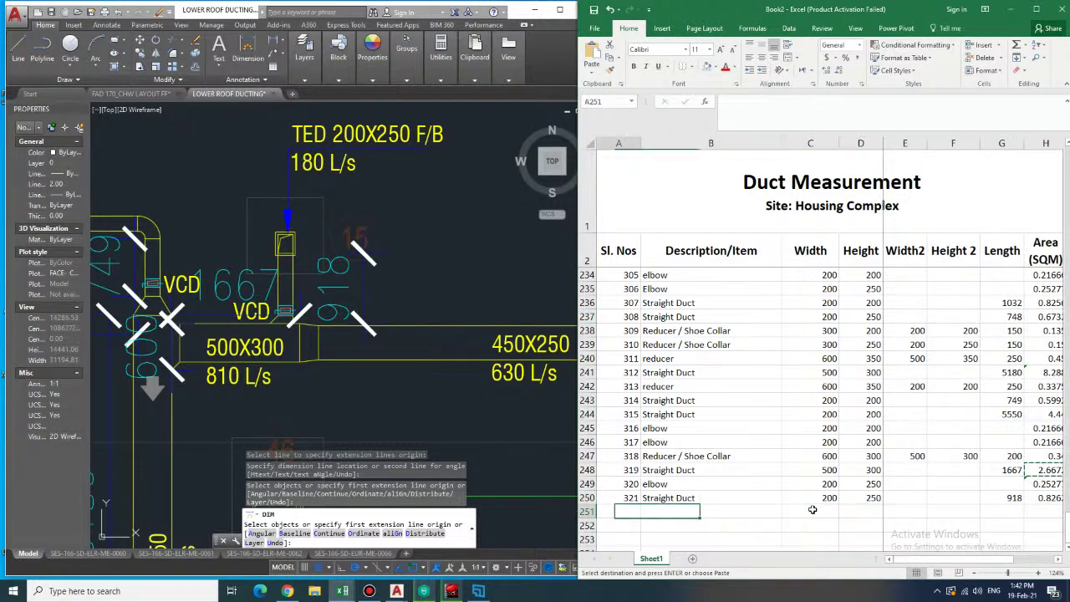
text(322)
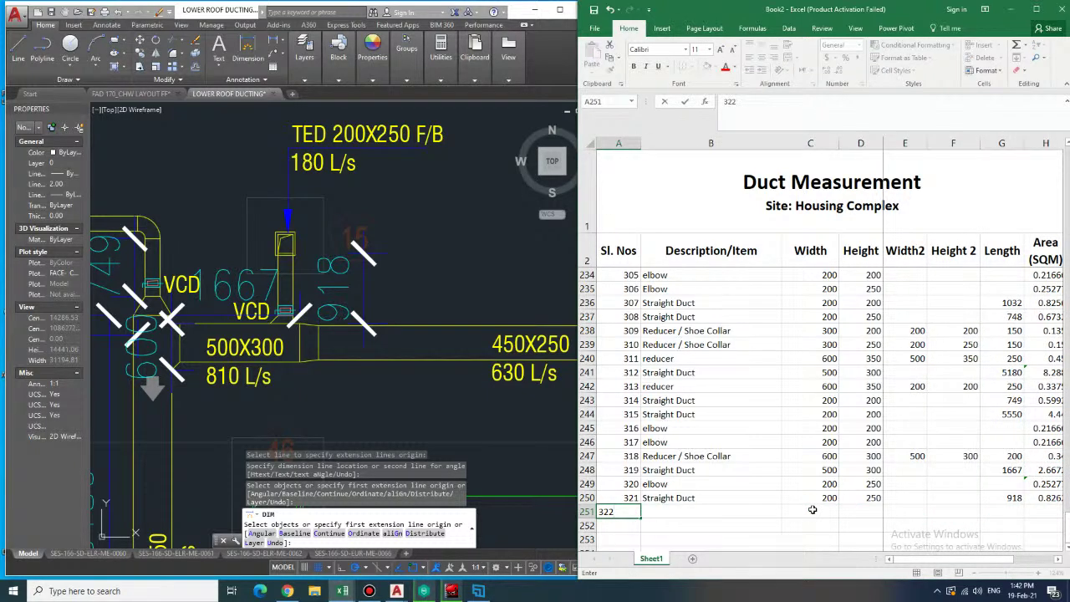
key(Tab)
- Copy item 310's Reducer / Shoe Collar entry, from its description through its area, into the row of item 322
key(Up)
key(Up)
key(Up)
key(Up)
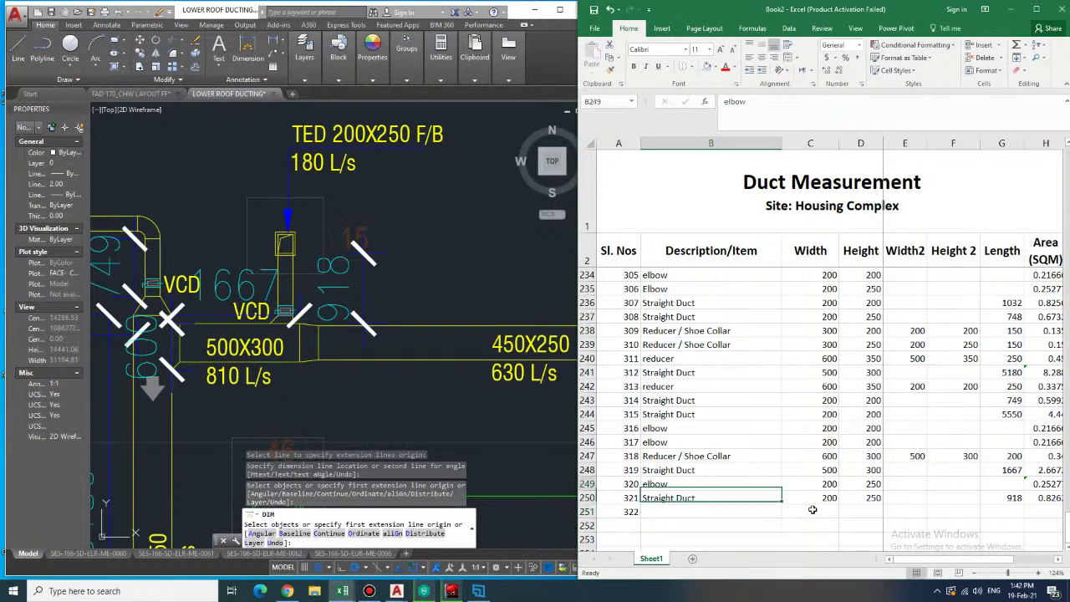
key(Right)
key(Right)
key(Right)
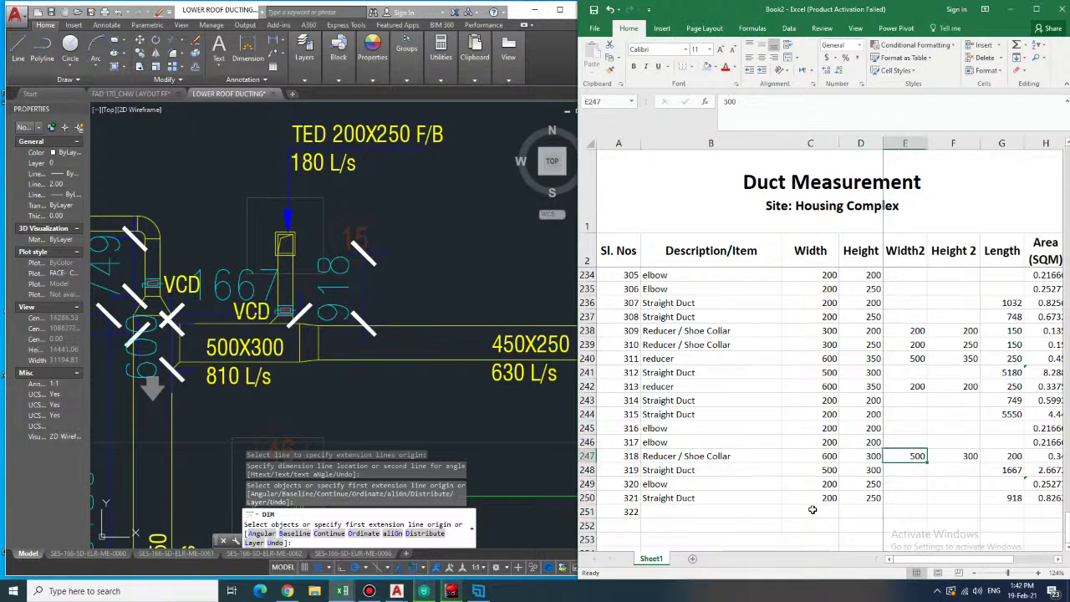
key(Down)
key(Down)
key(Up)
key(Up)
key(Up)
key(Up)
key(Up)
key(Up)
key(Up)
key(Up)
key(Up)
key(Up)
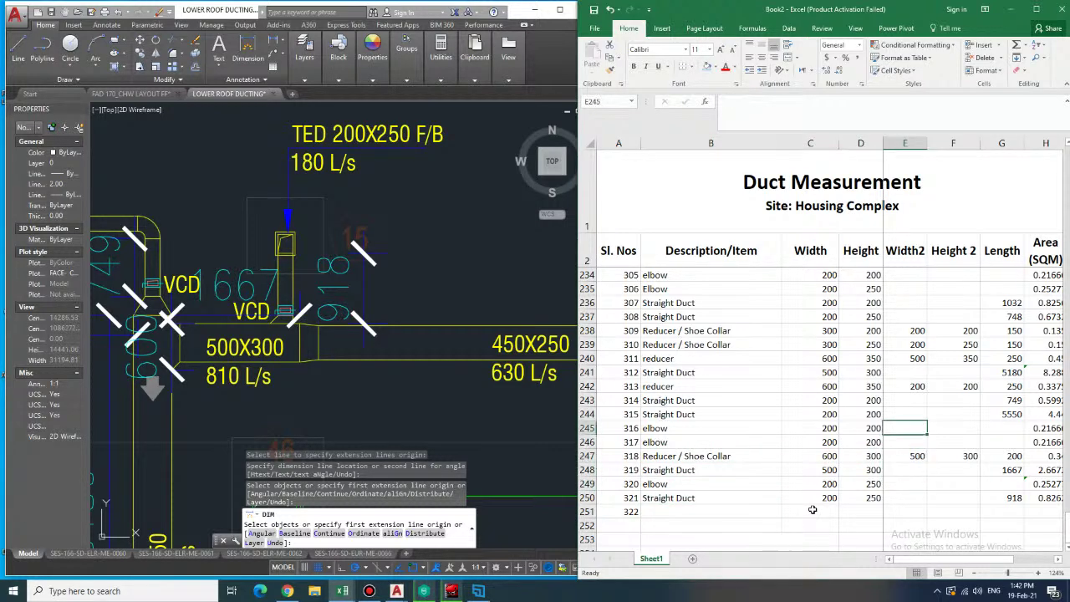
key(Left)
key(Left)
key(Left)
key(Left)
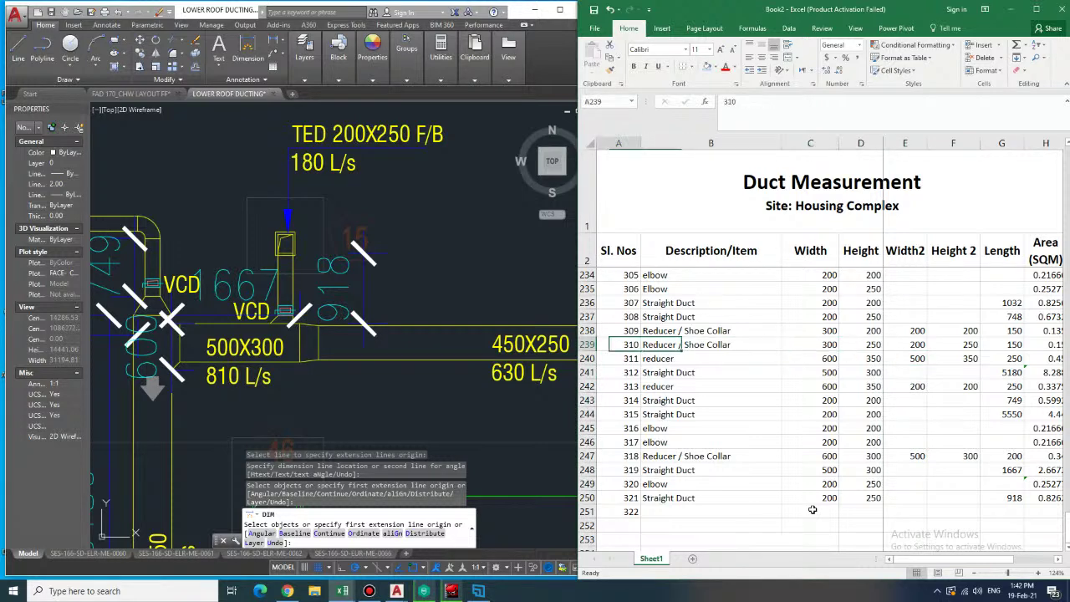
key(Right)
key(shift+Right)
key(shift+Right)
key(shift+Right)
key(shift+Right)
key(shift+Right)
key(shift+Right)
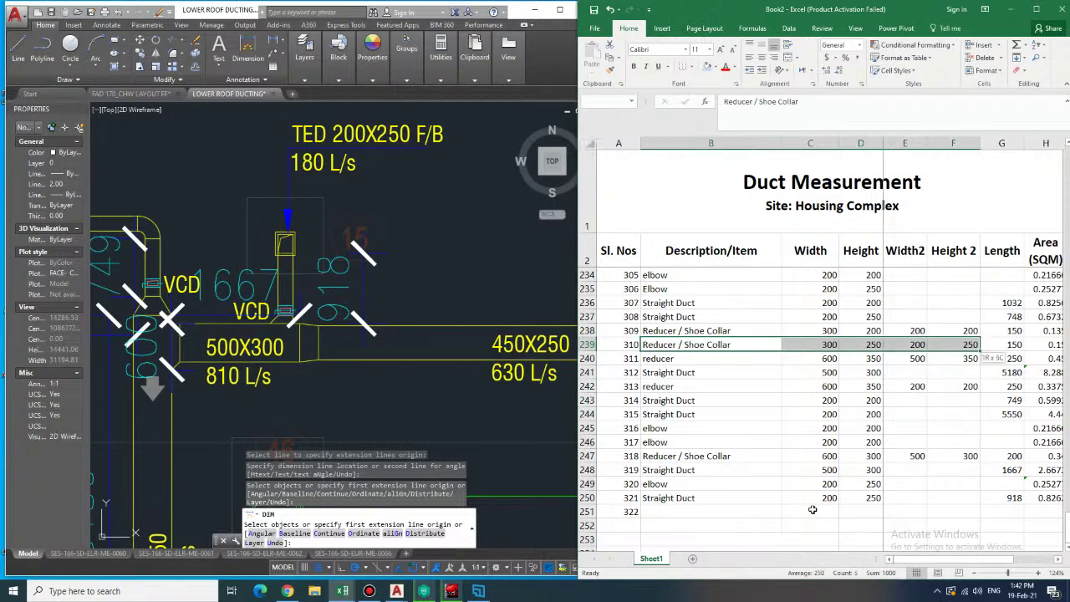
key(ctrl+c)
key(Down)
key(Down)
key(Down)
key(Down)
key(Down)
key(Down)
key(Down)
key(Down)
key(Down)
key(Down)
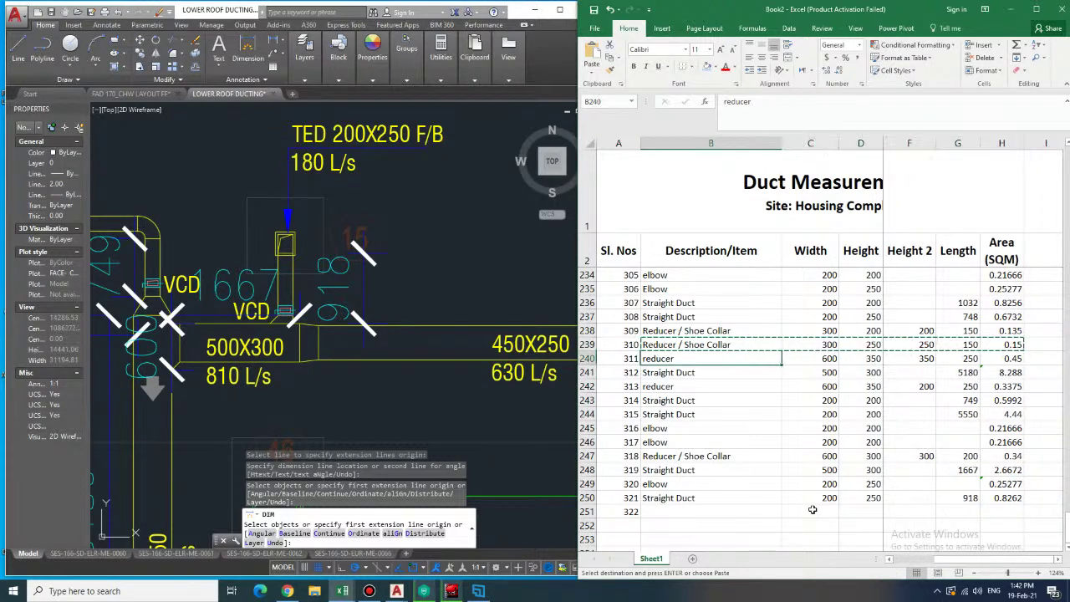
key(Down)
key(Down)
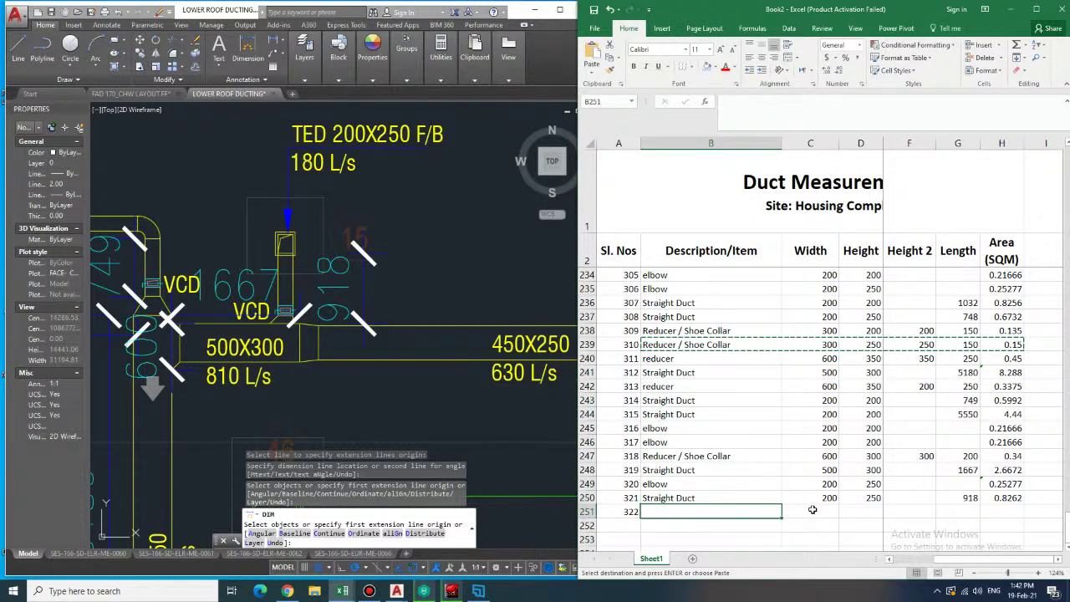
key(ctrl+v)
key(Down)
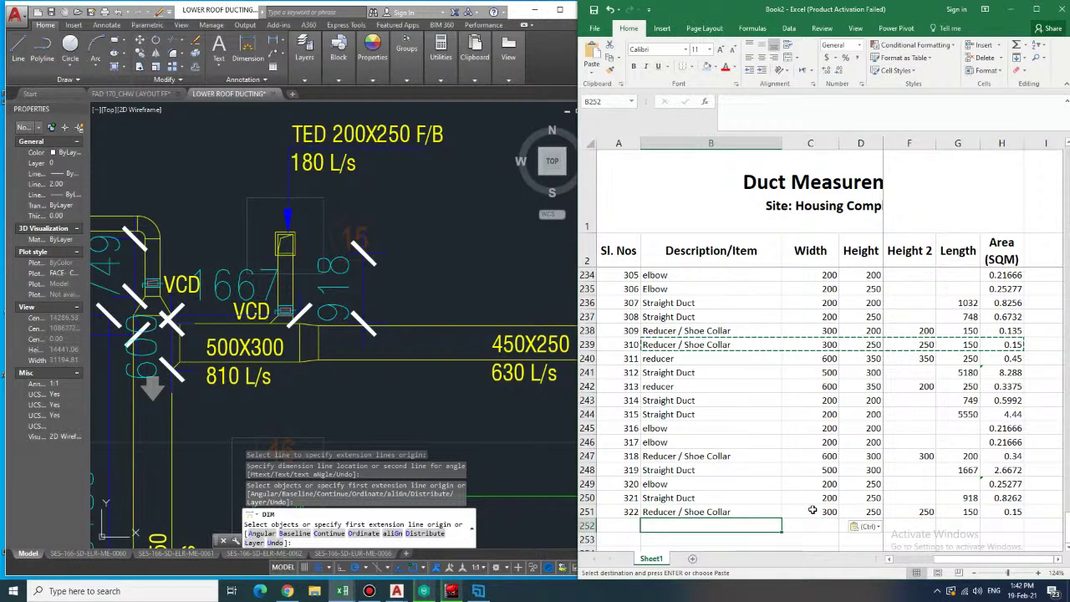
- Dimension the length of the reducer between the 500X300 and 450X250 ducts, placing the dimension below it
middle_drag(463, 352, 328, 326)
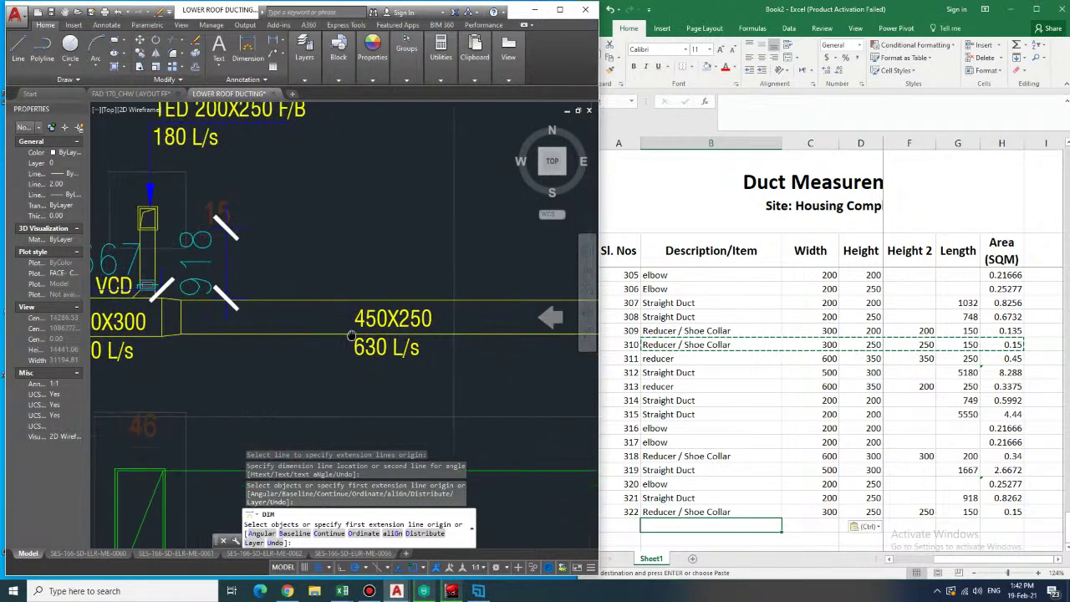
scroll(331, 335, down, 2)
scroll(358, 339, down, 2)
mouse_move(385, 352)
middle_down()
mouse_move(324, 357)
mouse_move(337, 362)
middle_up()
scroll(249, 354, up, 4)
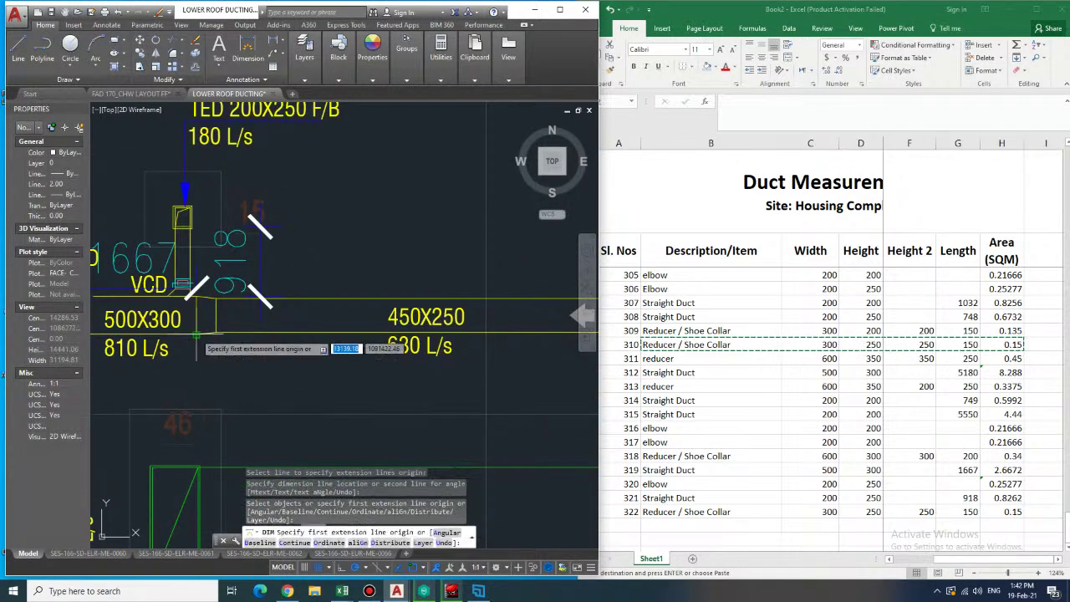
click(196, 336)
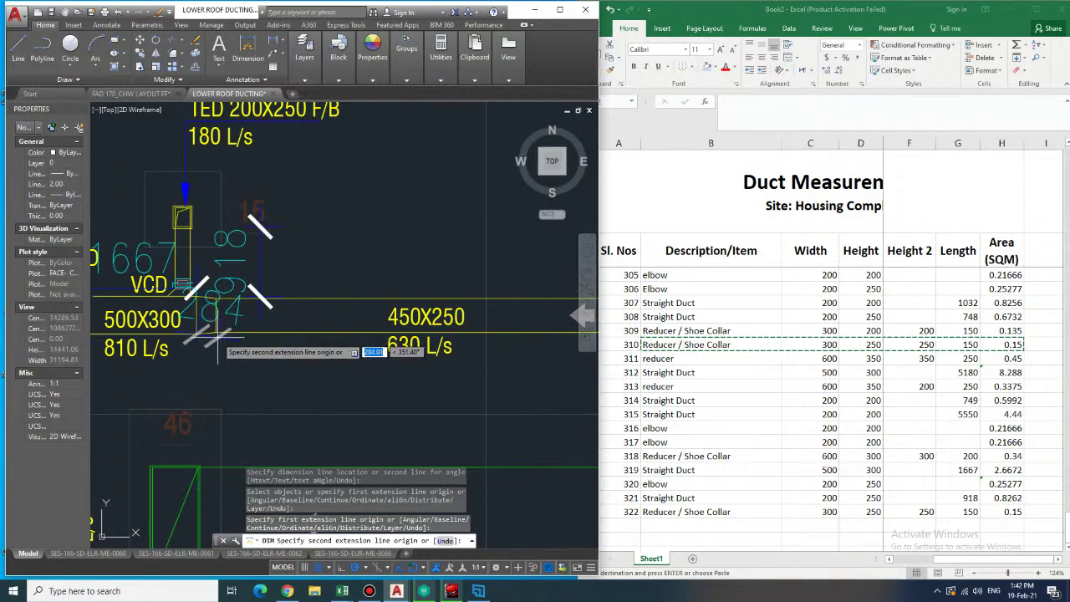
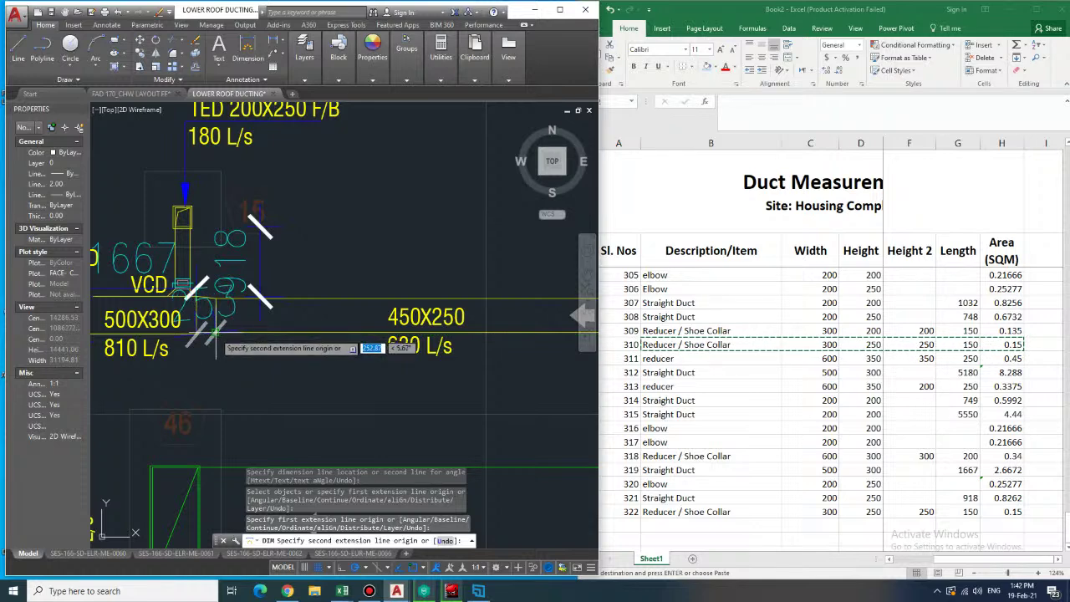
click(214, 335)
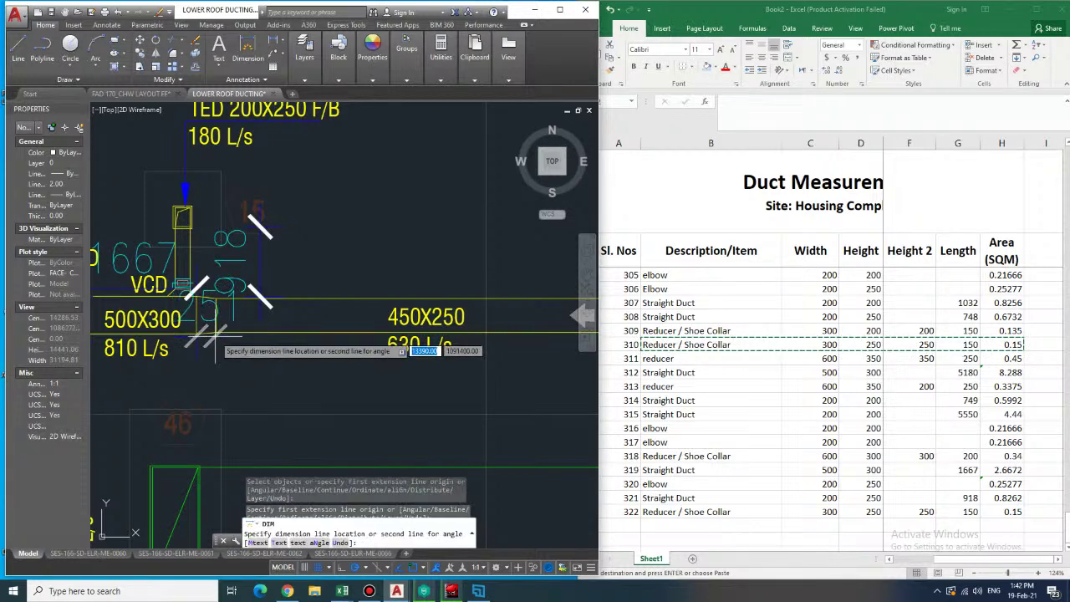
click(215, 371)
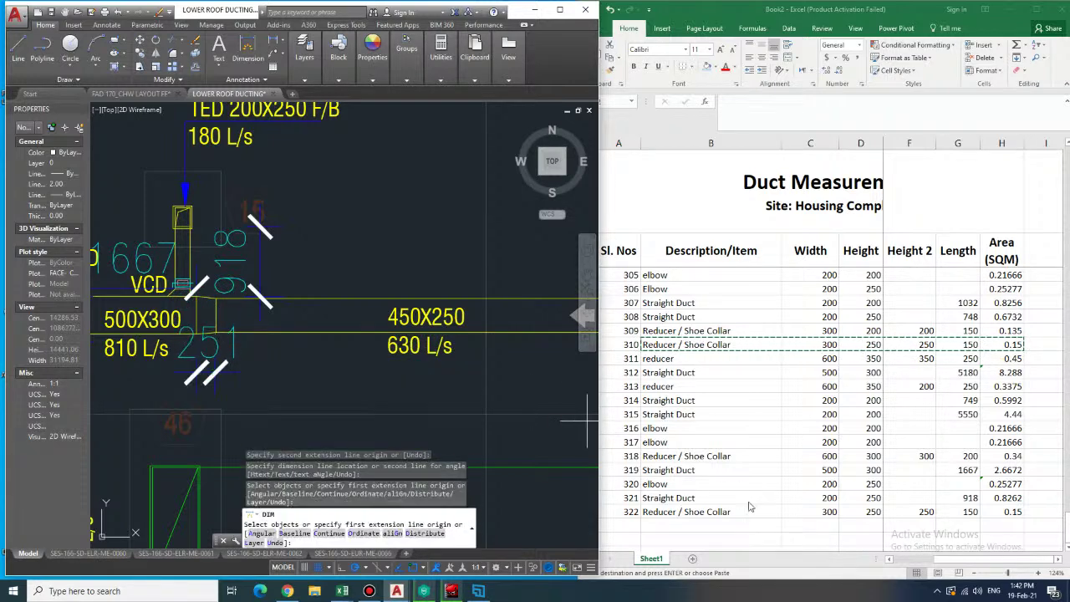
- Number the next empty row of the duct sheet as item 323 and describe it as REDUCER
click(676, 527)
key(Left)
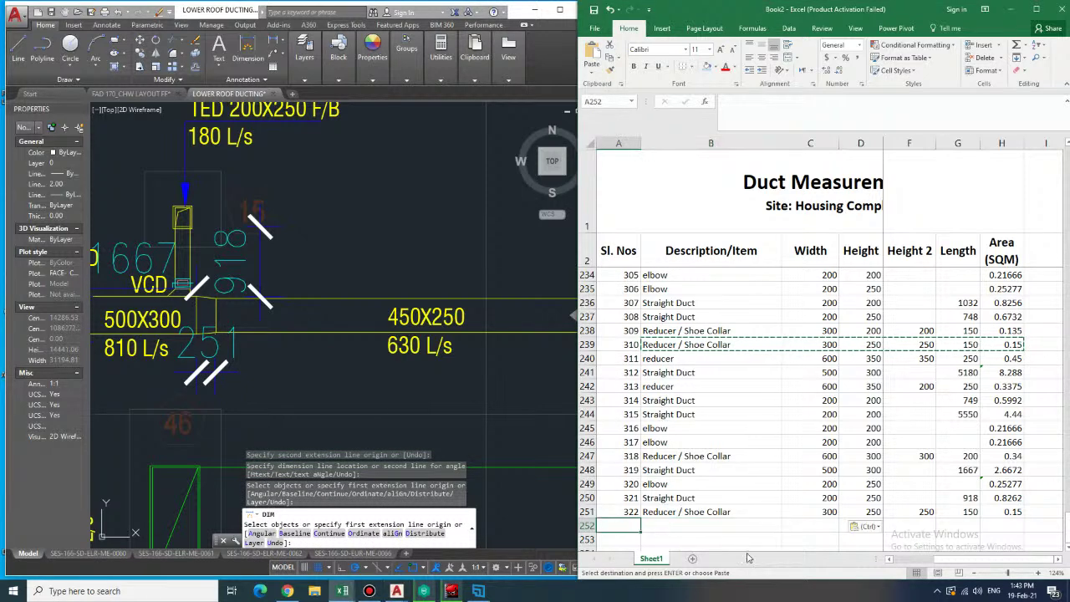
text(32)
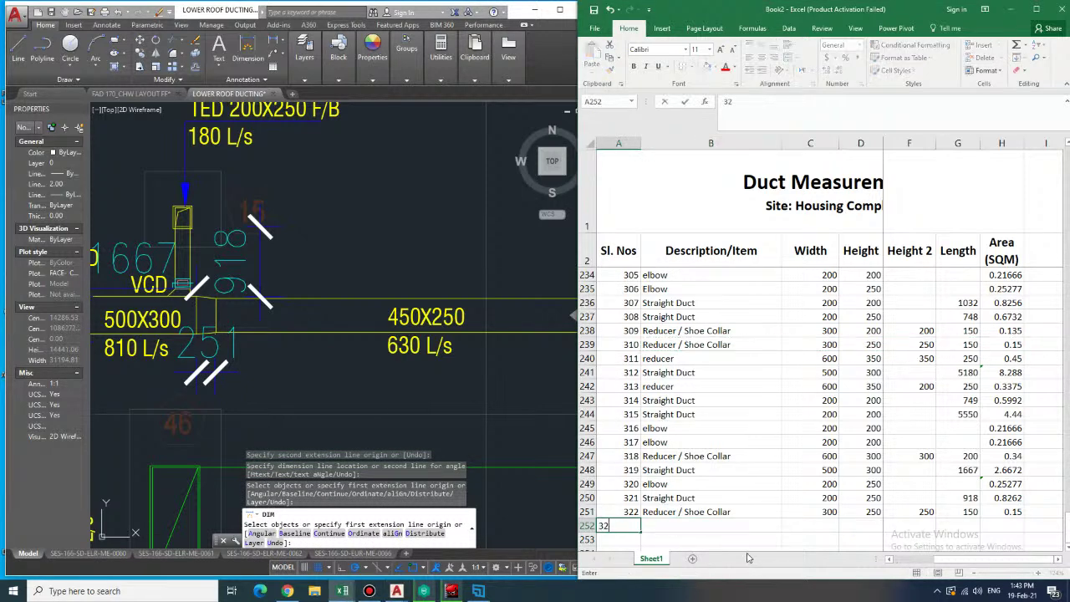
text(3)
key(Tab)
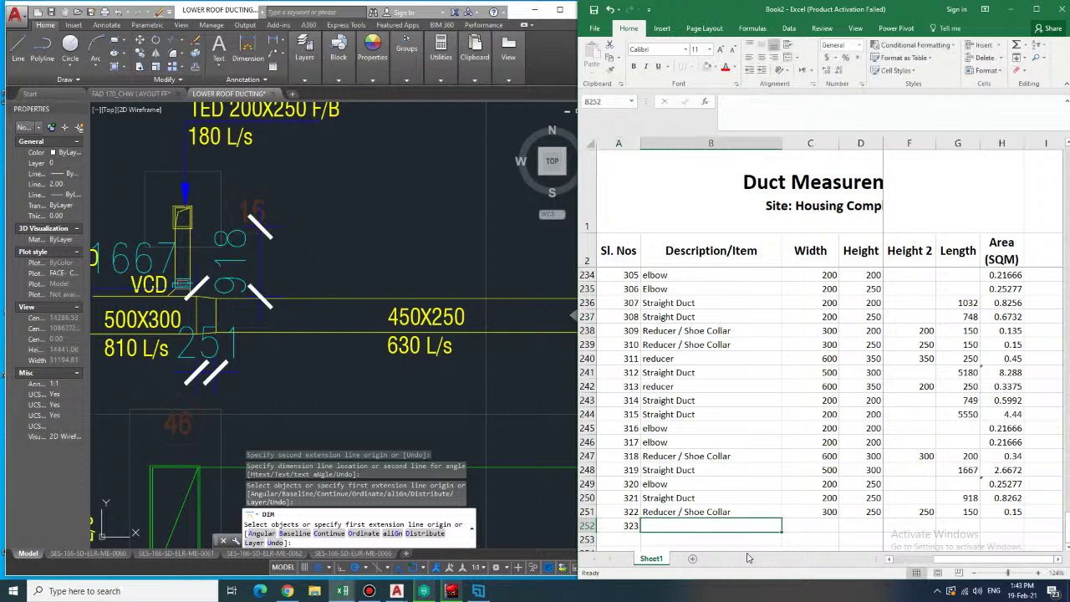
text(RED)
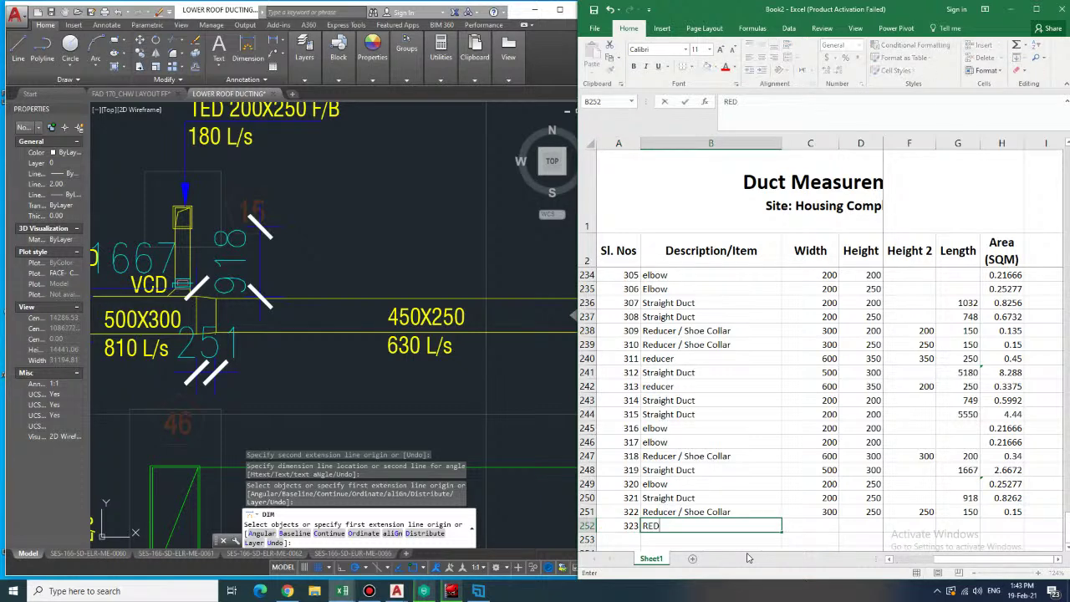
text(UCER)
key(Tab)
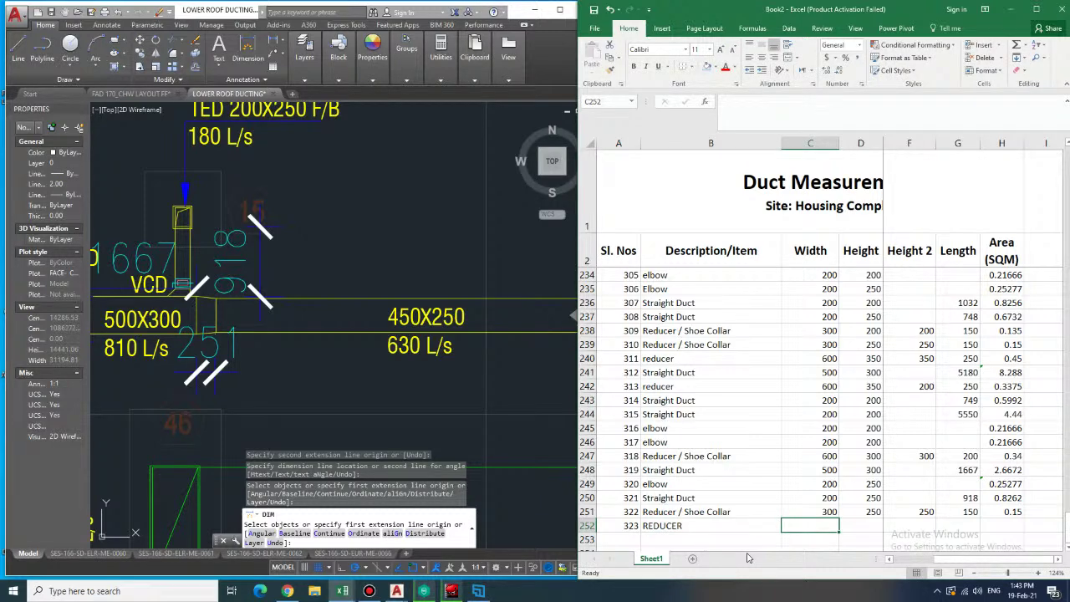
- Enter width 500, height 300, second width 450, second height 250 and length 250 for item 323
text(500)
key(Tab)
text(300)
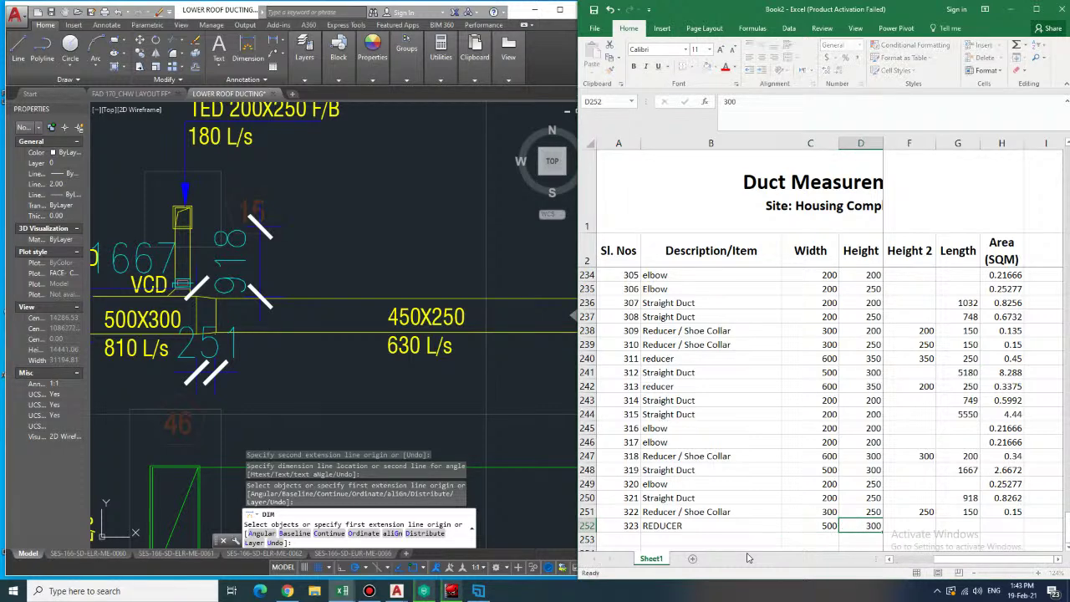
key(Tab)
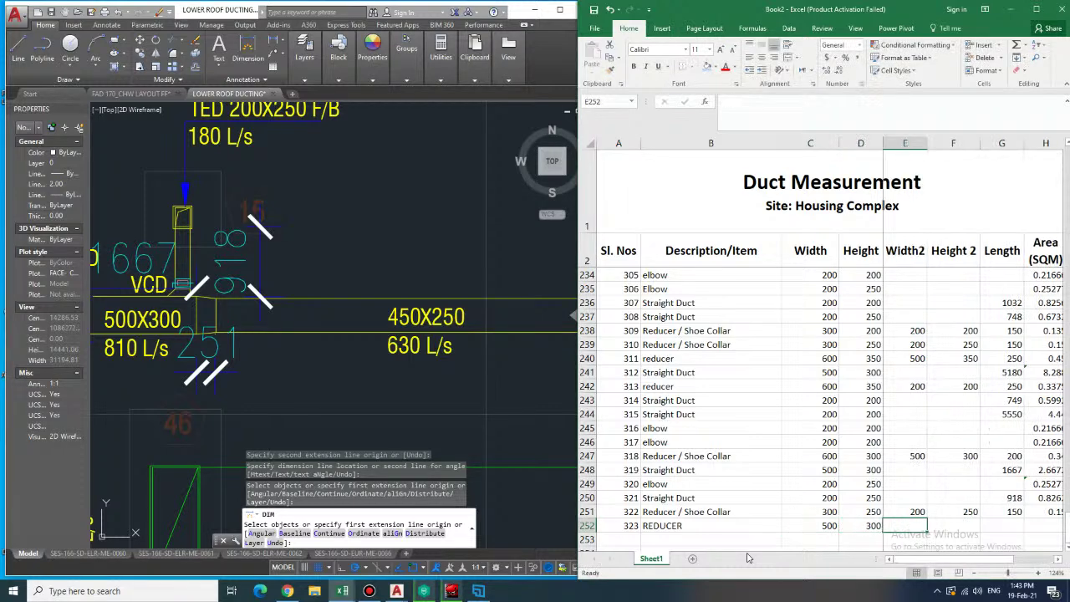
text(450)
key(Tab)
text(250)
key(Tab)
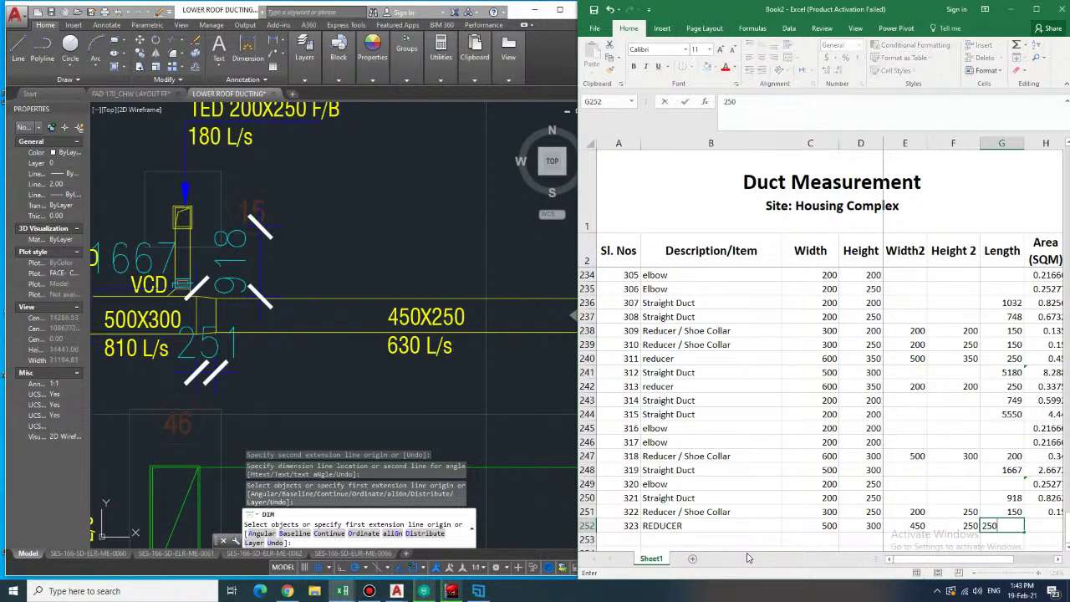
- Copy the reducer area formula from item 322 into the area cell of item 323
key(Right)
key(Up)
key(ctrl+c)
key(Down)
key(ctrl+v)
- Number the next empty row of the duct sheet as item 324
key(Down)
key(Left)
key(Left)
key(Left)
key(Left)
key(Left)
key(Left)
key(Left)
text(324)
key(Tab)
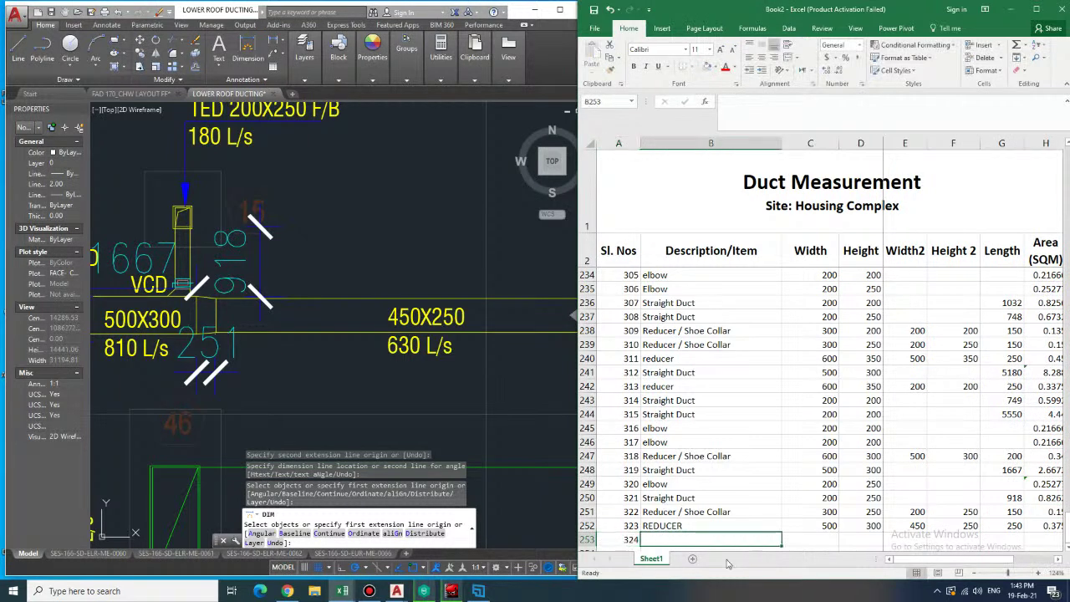
- Dimension the length of the straight 450X250 duct run in the ducting drawing, placing the dimension above the duct
click(291, 153)
middle_drag(384, 220, 217, 237)
scroll(284, 246, down, 2)
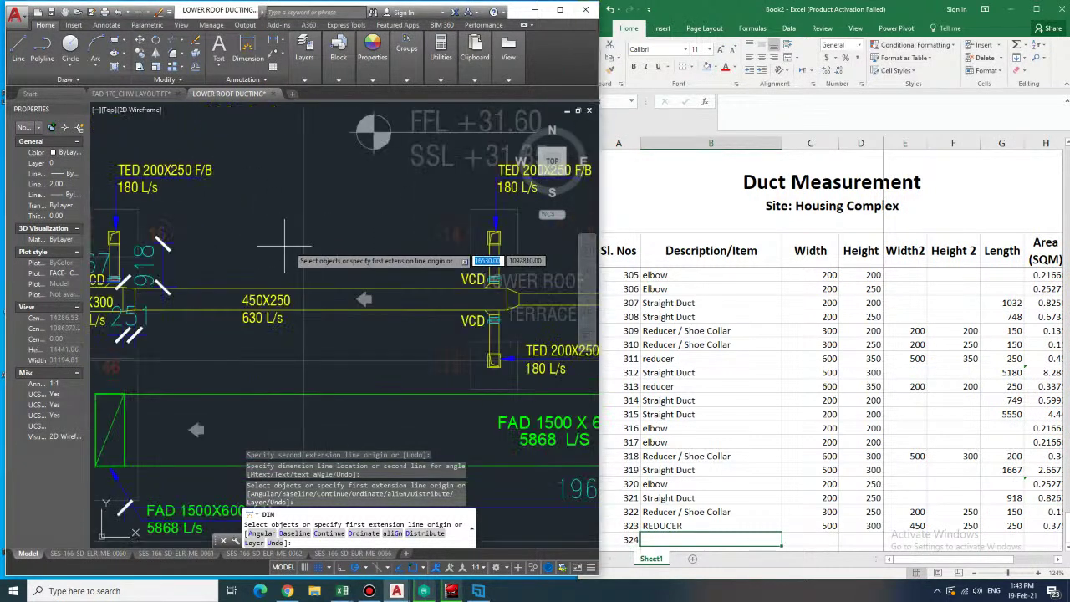
scroll(285, 246, down, 2)
click(247, 57)
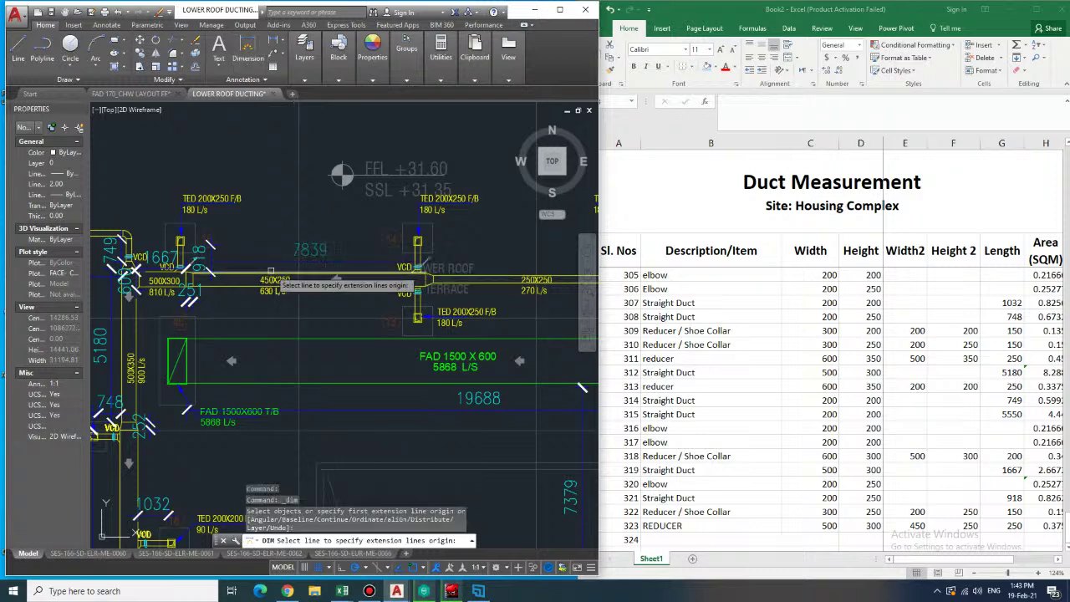
click(335, 280)
click(334, 260)
- Fill in item 324 as Straight Duct with width 450, height 250 and length 7839
click(713, 536)
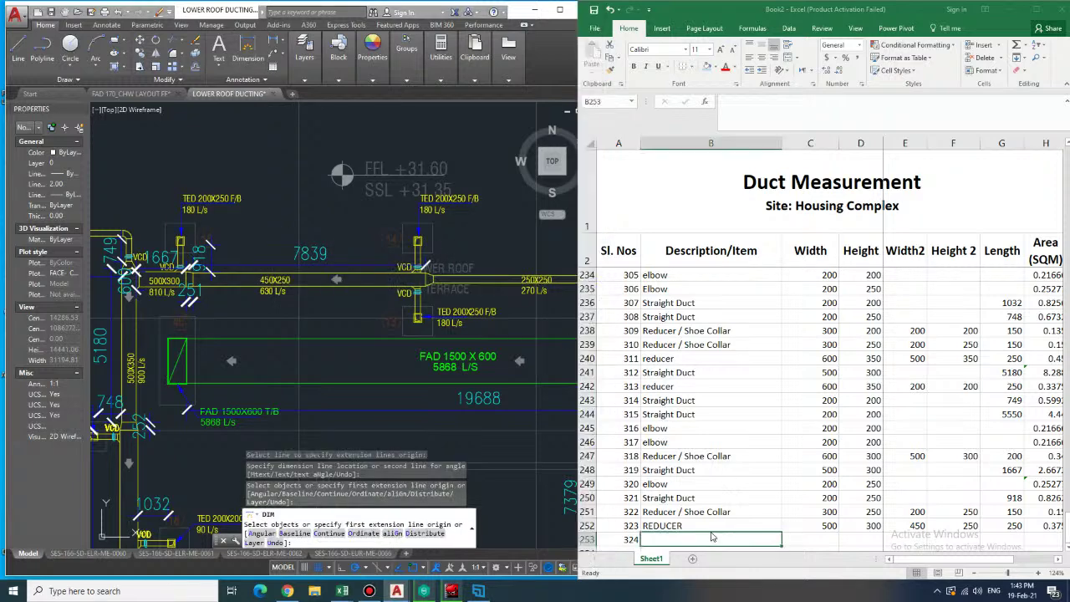
text(Straight Duct)
key(Tab)
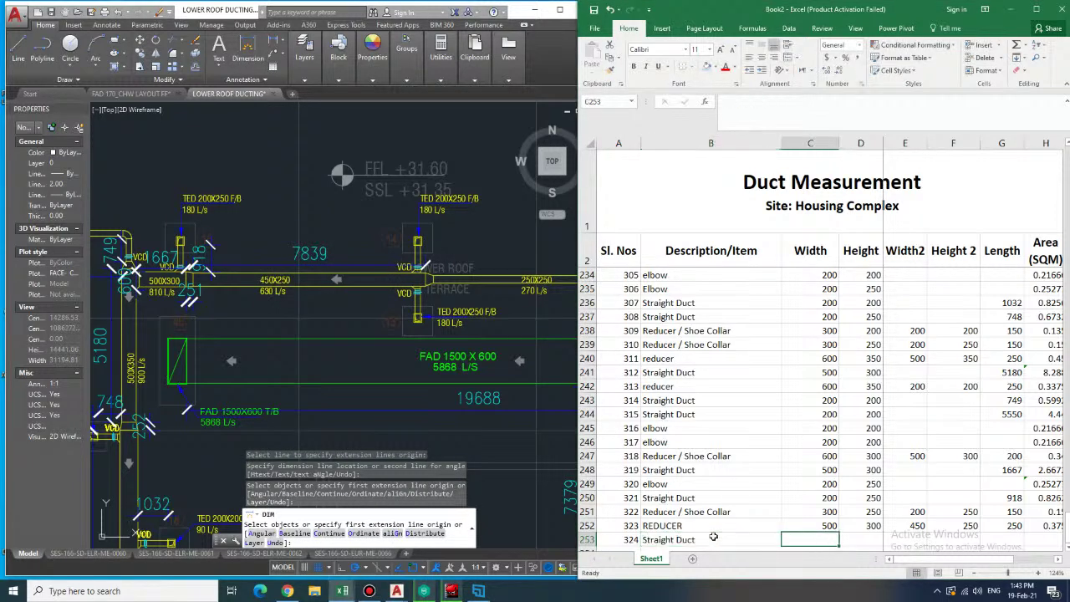
text(450)
key(Tab)
text(250)
key(Tab)
key(Tab)
key(Tab)
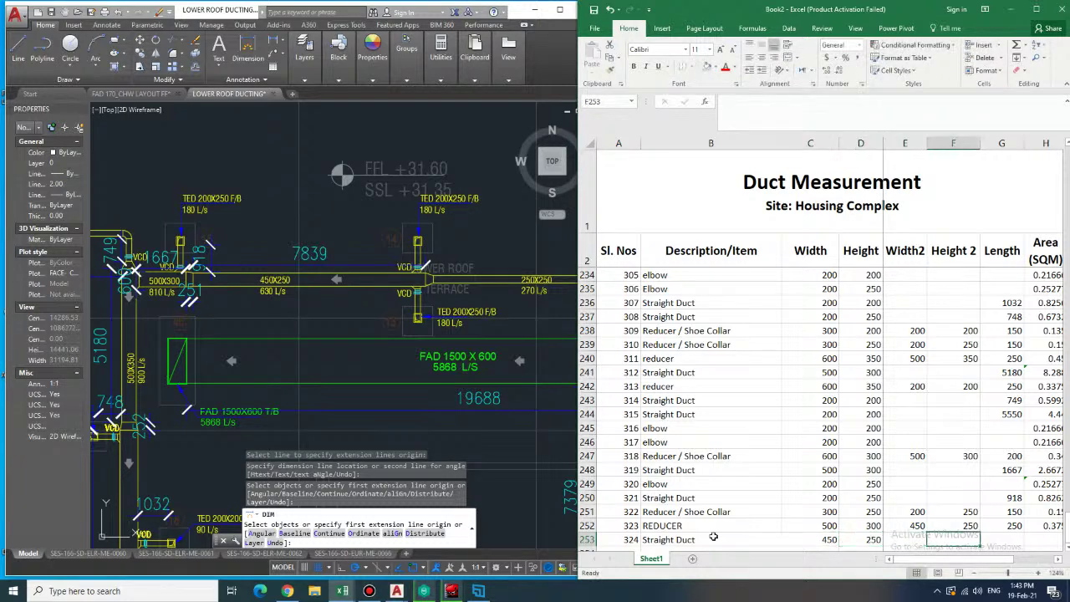
text(7)
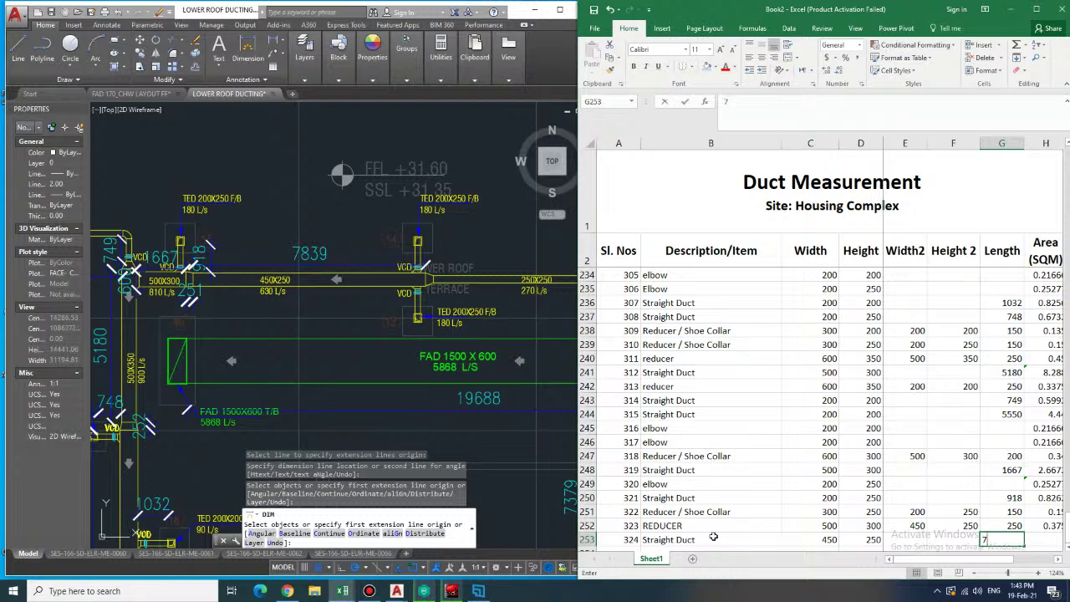
text(839)
key(Tab)
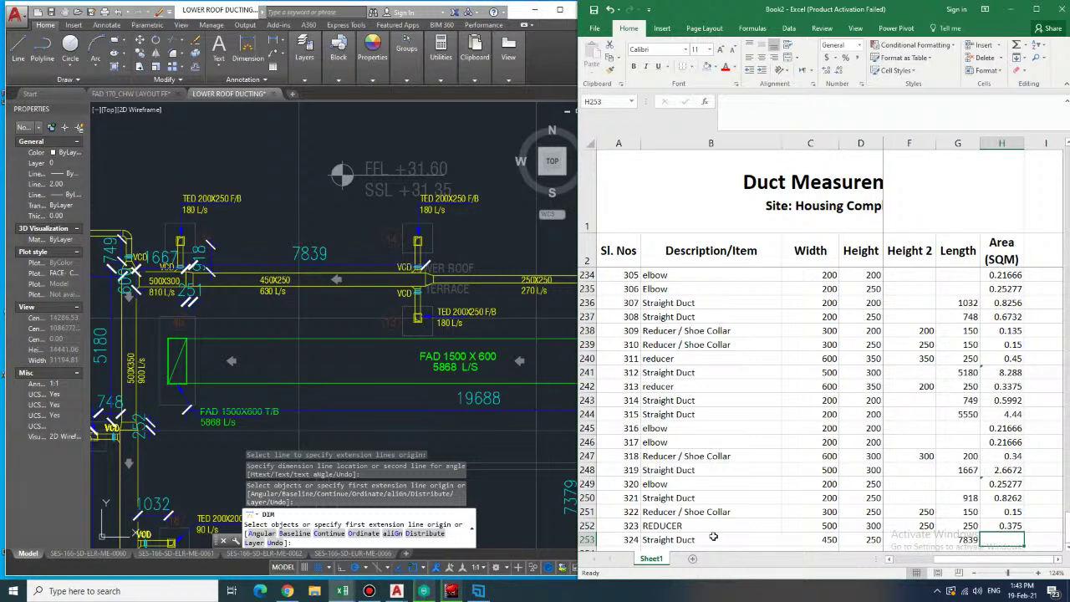
- Copy the straight-duct area formula from item 321 into the area cell of item 324
key(Up)
key(Up)
key(Up)
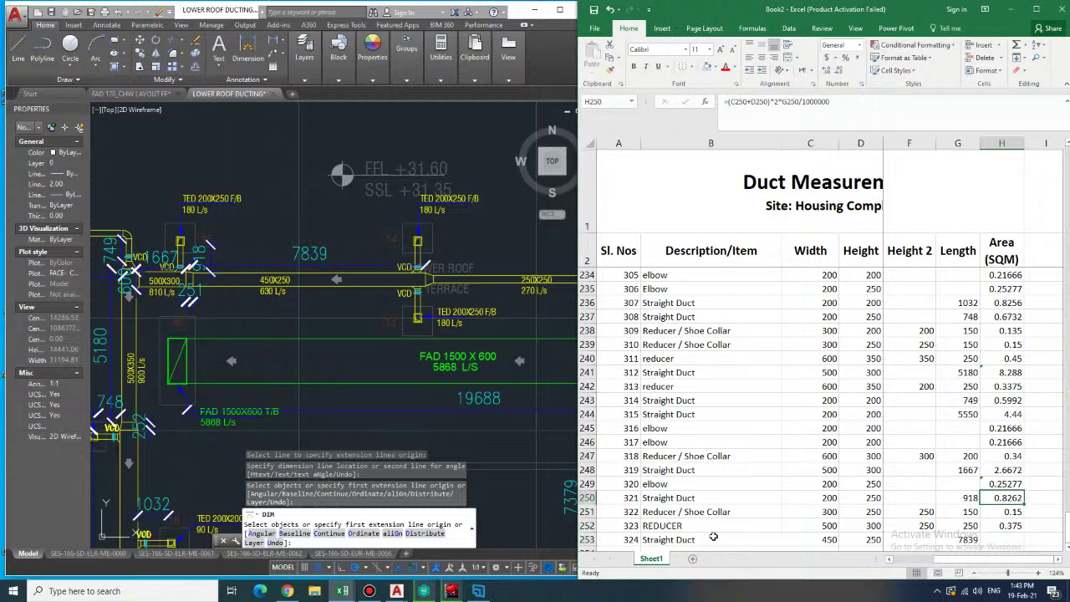
key(ctrl+c)
key(Down)
key(Down)
key(Down)
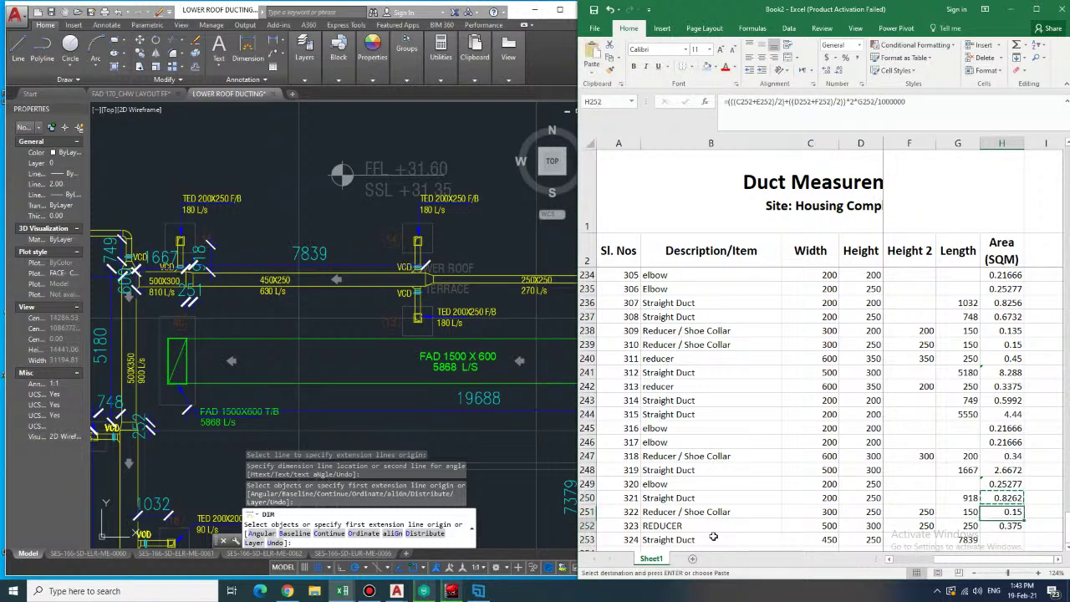
key(ctrl+v)
- Add item 325 in the next empty row as an elbow with width 200 and height 250
key(Down)
key(Home)
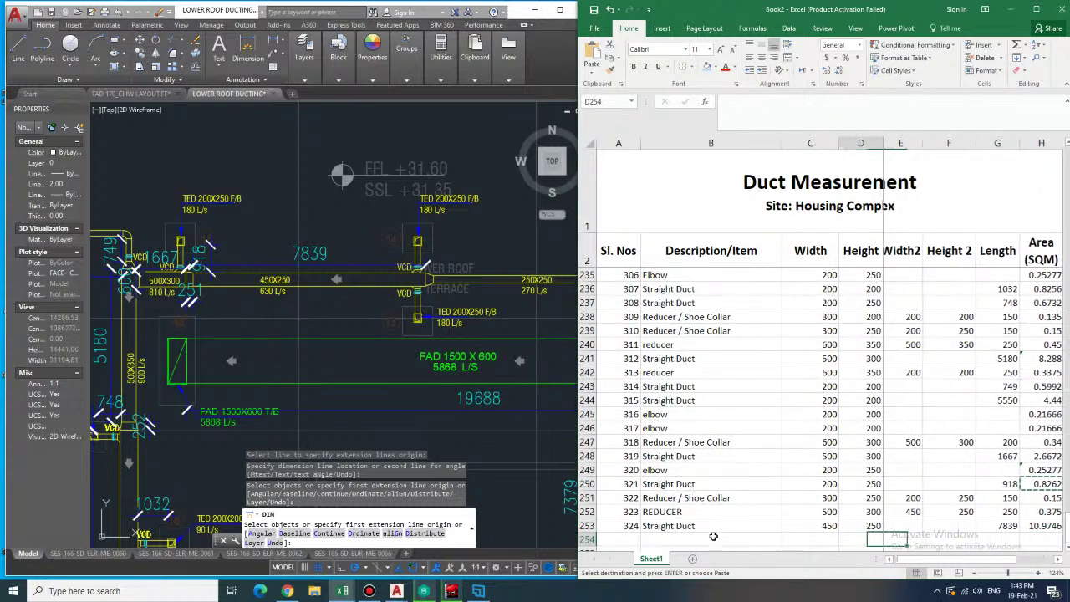
text(325)
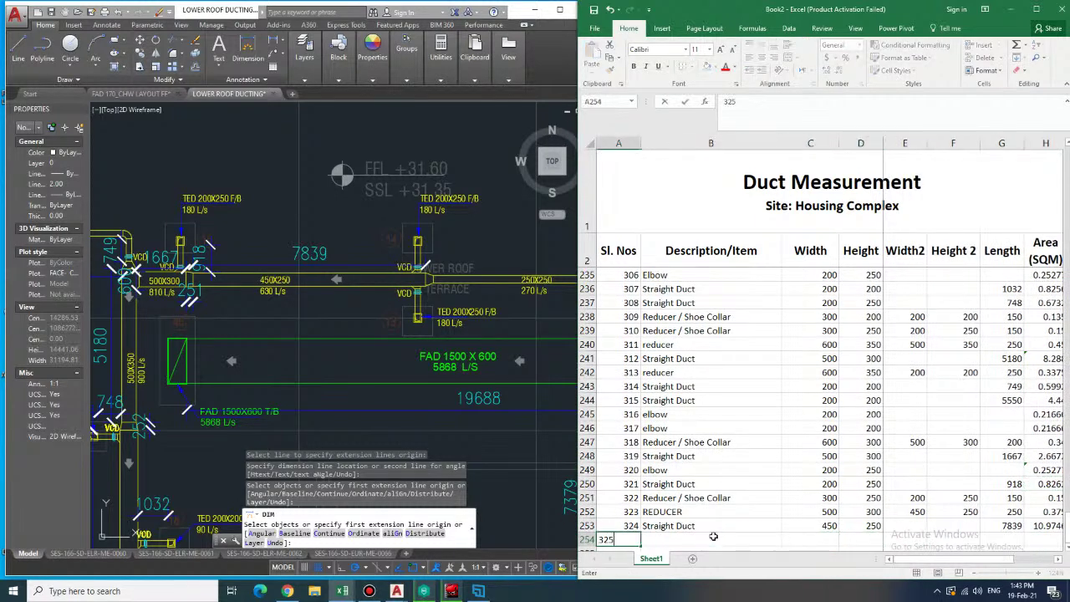
key(Tab)
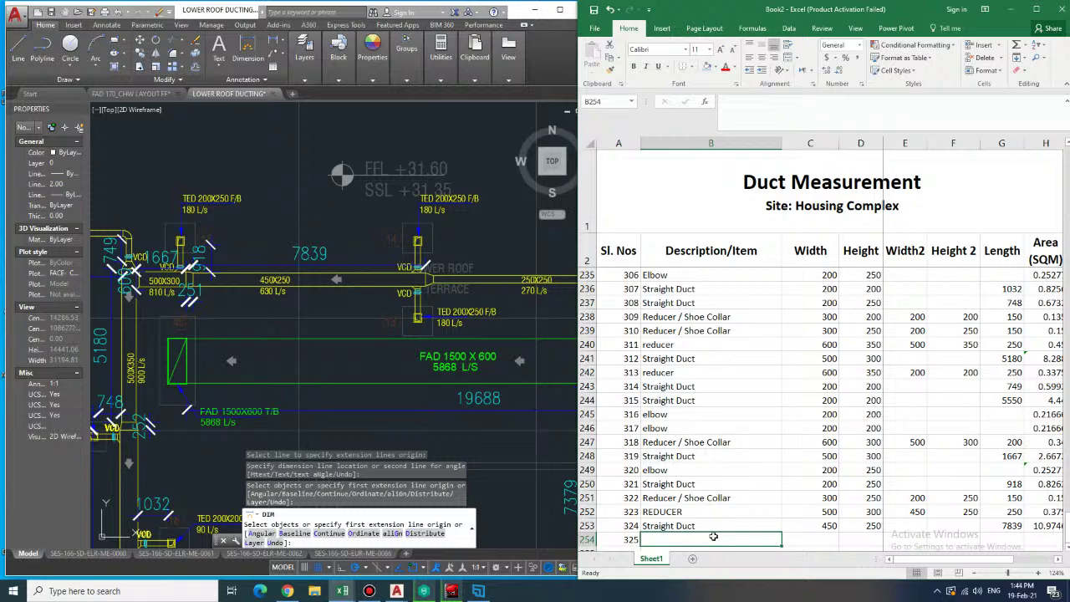
text(elbow)
key(Tab)
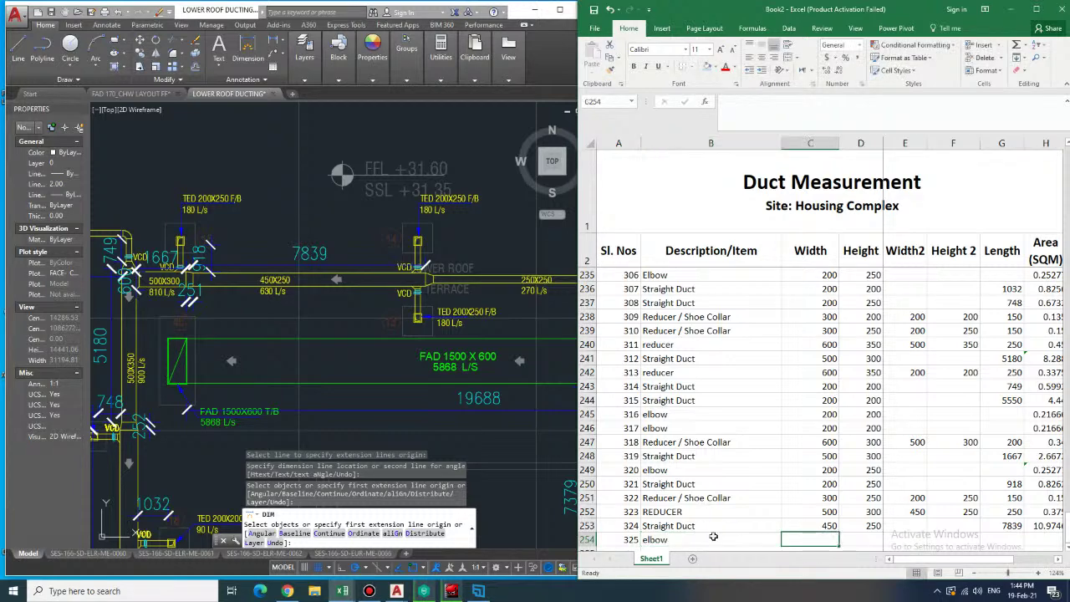
text(200)
key(Tab)
text(250)
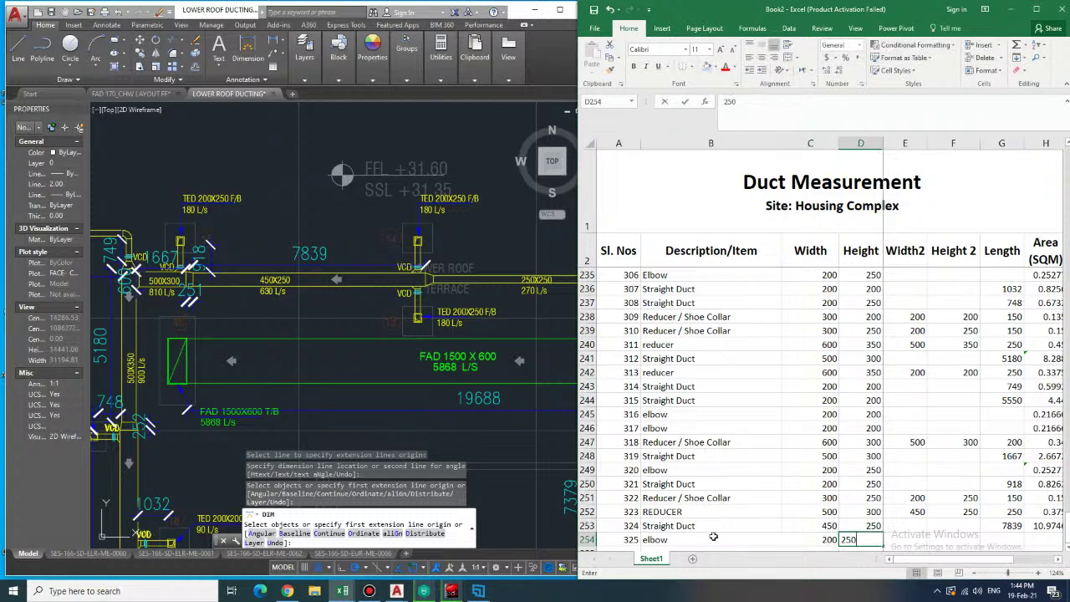
key(Return)
- Add item 326 in the row below item 325 as an elbow with width 200 and height 250
text(3)
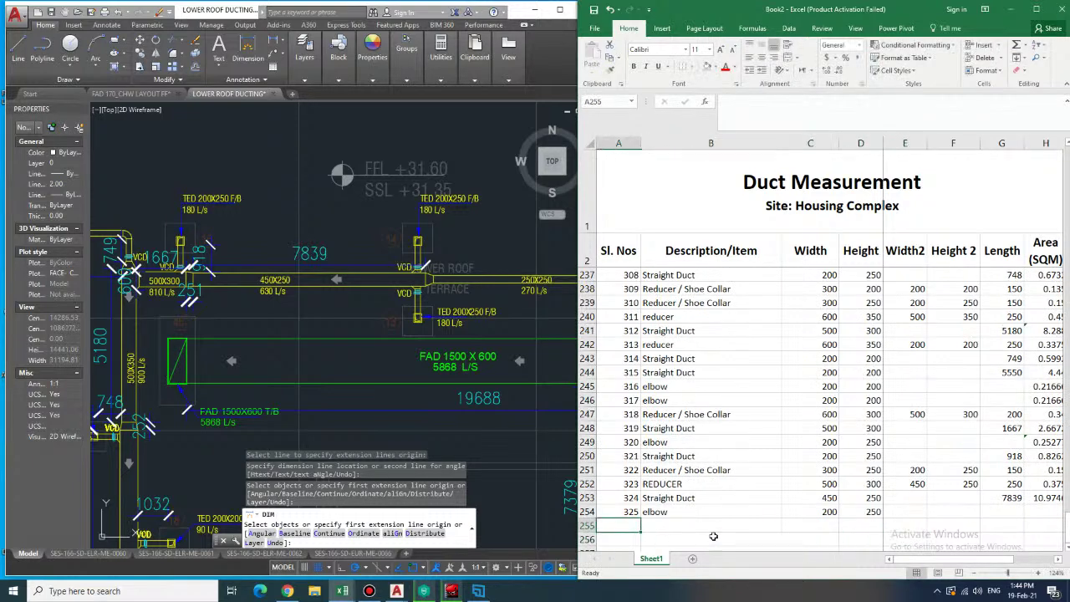
text(26)
key(Tab)
text(elbow)
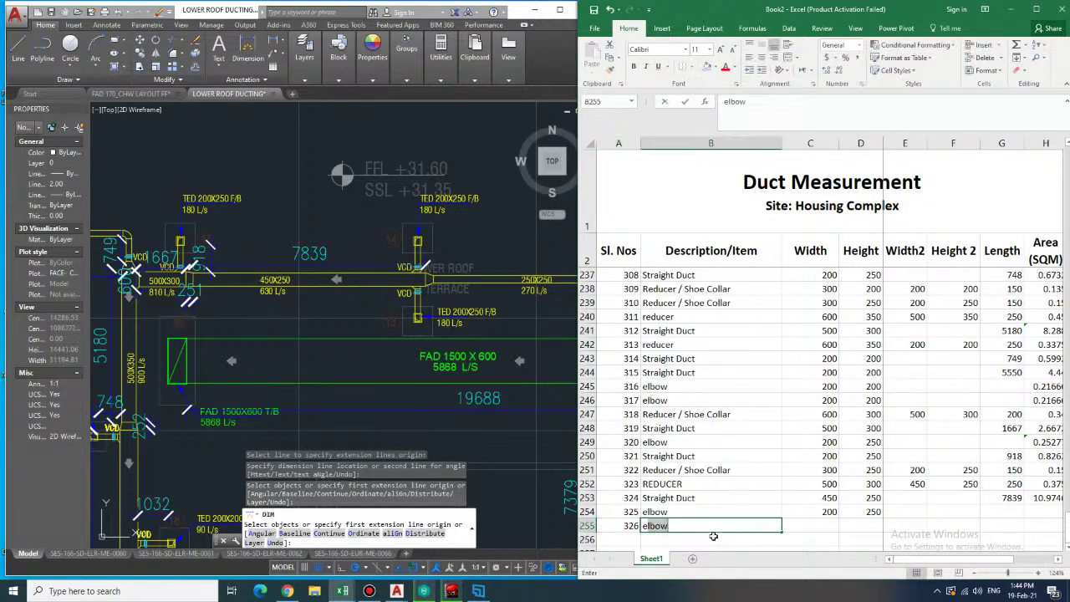
key(Tab)
text(200)
key(Tab)
text(250)
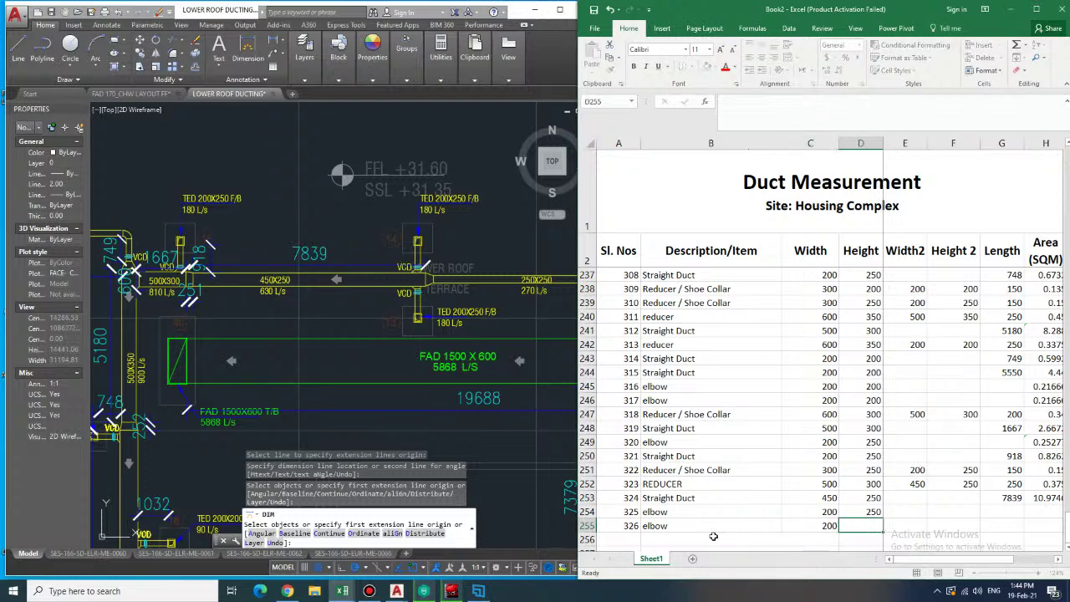
- Copy the elbow area formula from item 320 into the area cells of items 325 and 326
key(Up)
key(Right)
key(Right)
key(Right)
key(Right)
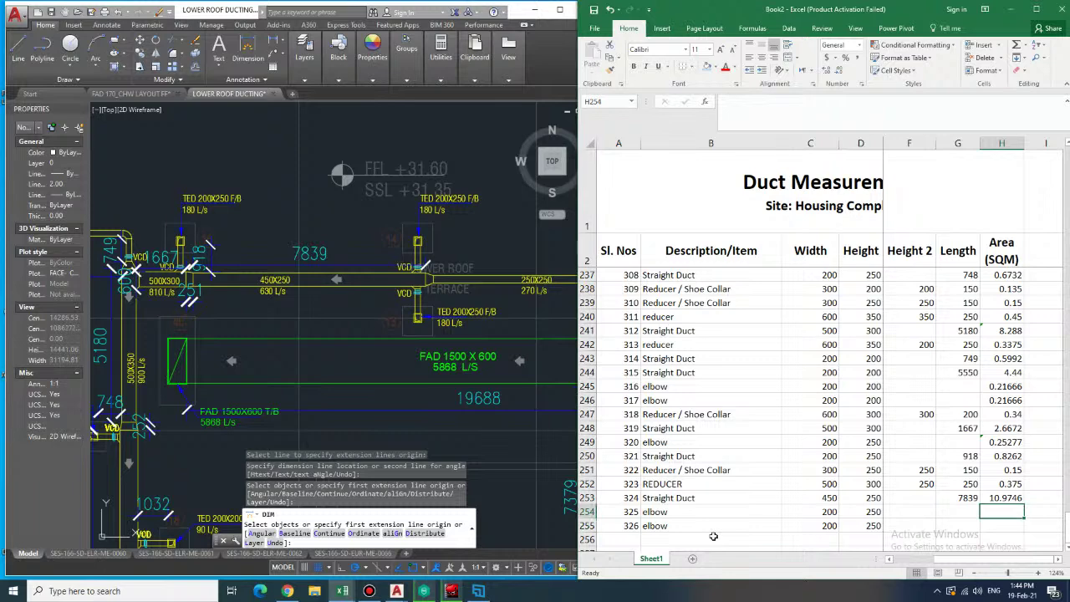
key(Left)
key(Up)
key(Up)
key(Up)
key(Right)
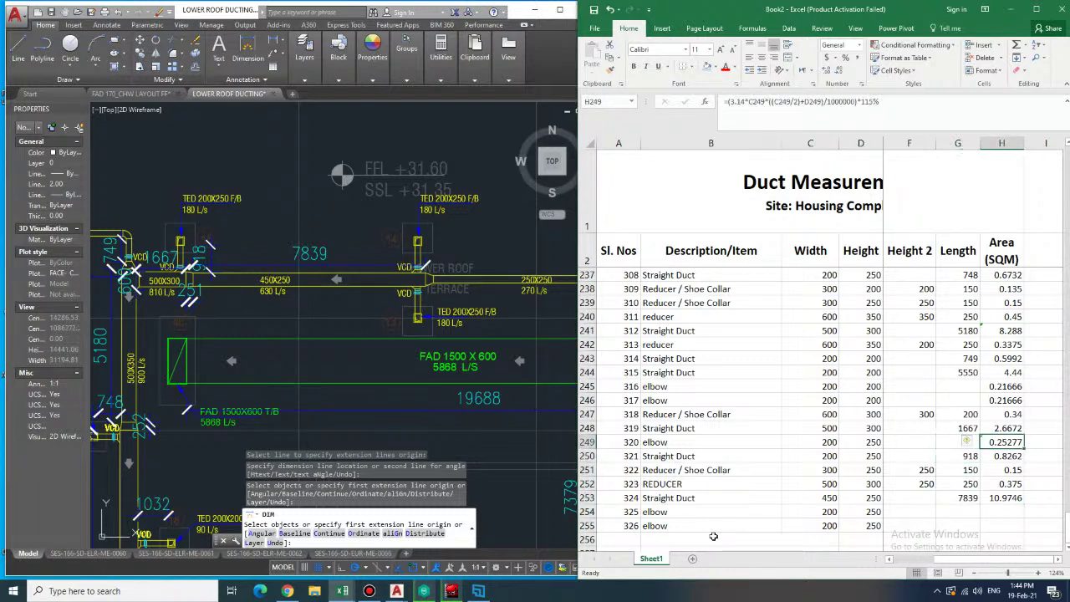
key(ctrl+c)
key(Down)
key(Down)
key(Down)
key(Down)
key(Down)
key(ctrl+v)
key(Down)
key(ctrl+v)
- Enter serial number 327 in the next empty row of the duct measurement sheet
key(Down)
key(Left)
key(Left)
key(Left)
key(Left)
key(Left)
key(Left)
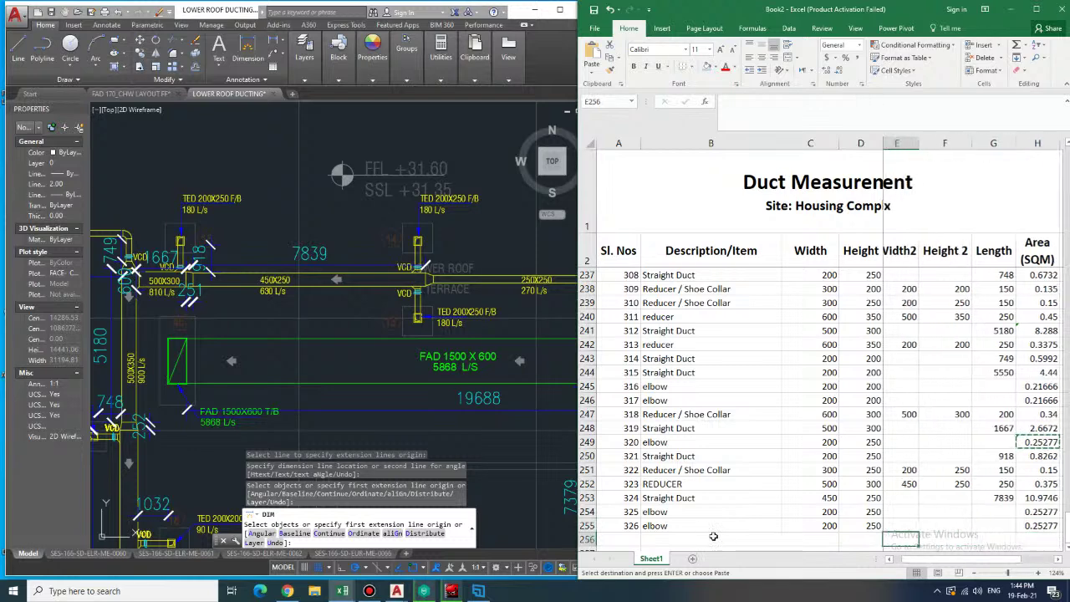
key(Left)
text(327)
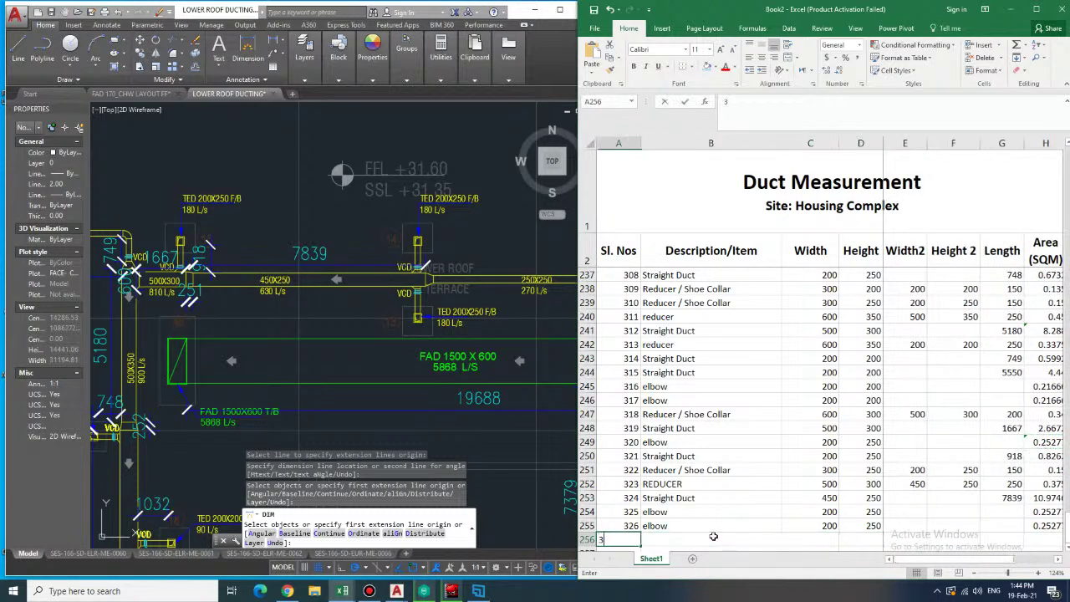
key(Tab)
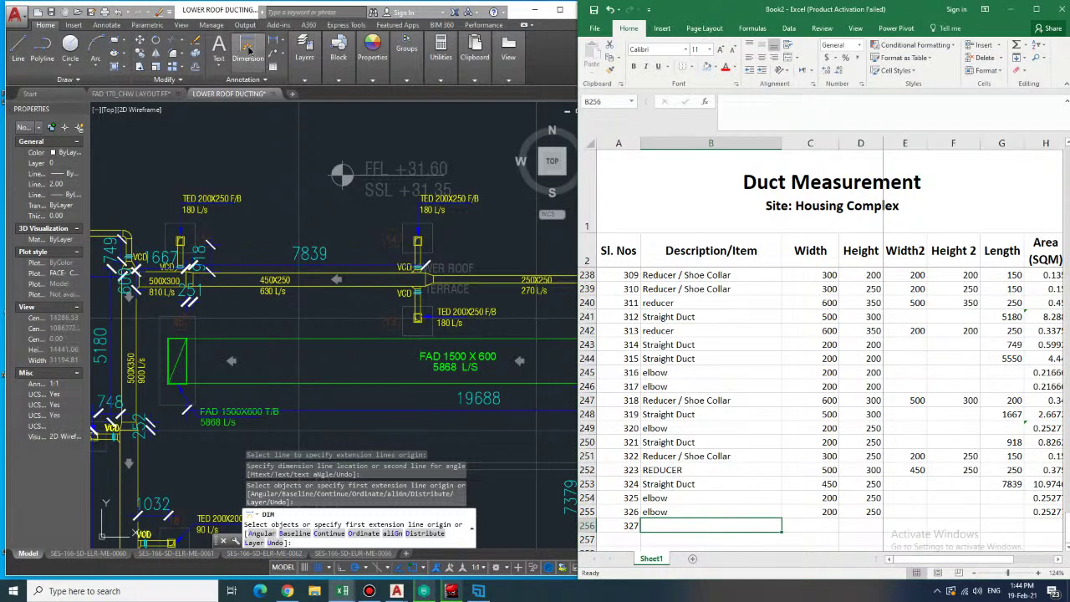
- In AutoCAD, dimension the lengths of the two vertical TED 200X250 branch ducts above and below the end of the 450X250 main duct
click(248, 50)
scroll(441, 255, up, 2)
click(408, 270)
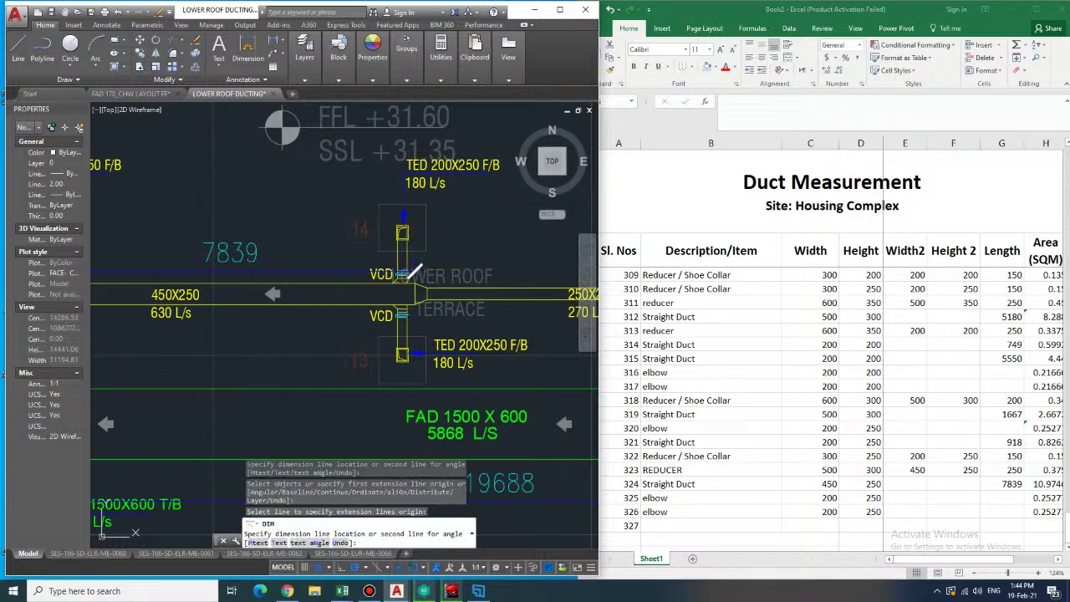
click(468, 265)
click(407, 332)
click(439, 329)
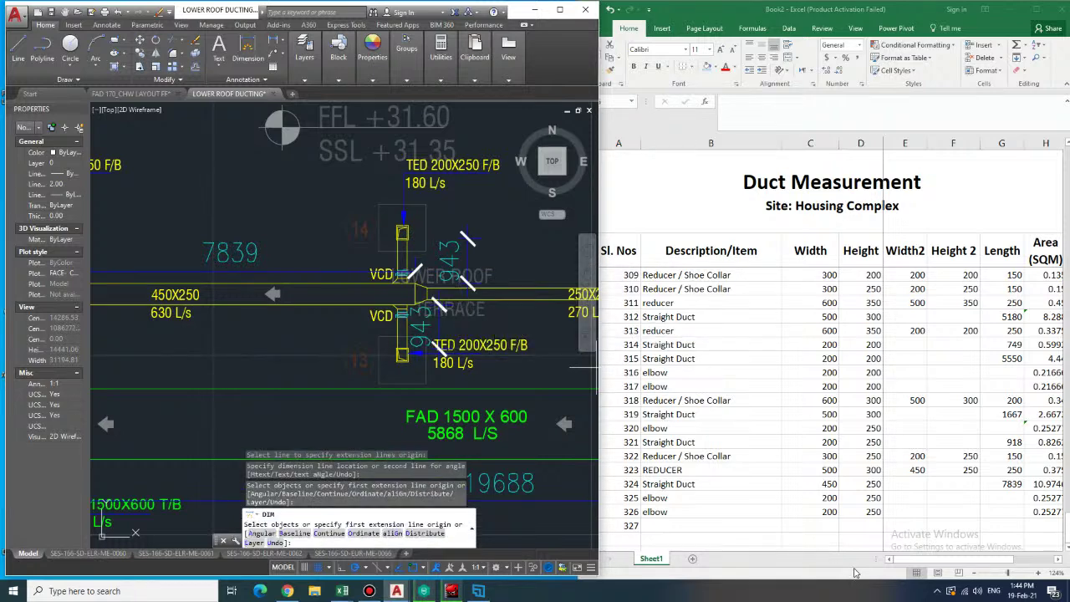
- In the Excel sheet, record item 327 as Straight Duct with width 200 and height 250
click(756, 528)
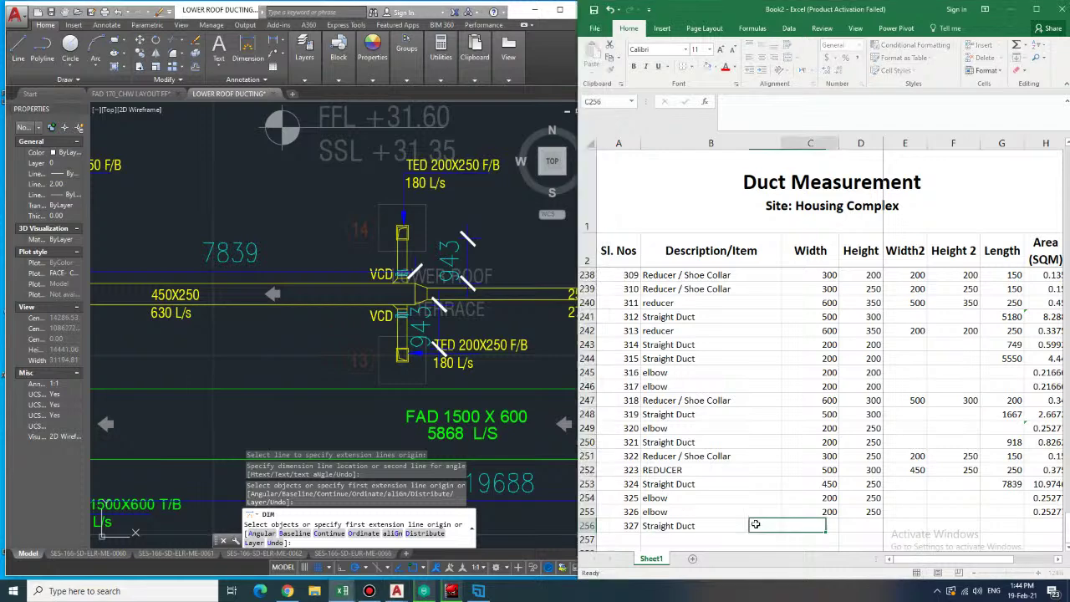
text(200)
key(Tab)
text(25)
key(Right)
key(Right)
key(Right)
- Add item 328 in the row below item 327 as Straight Duct with width 200 and height 250
key(Down)
key(Left)
key(Left)
key(Left)
key(Left)
key(Left)
key(Left)
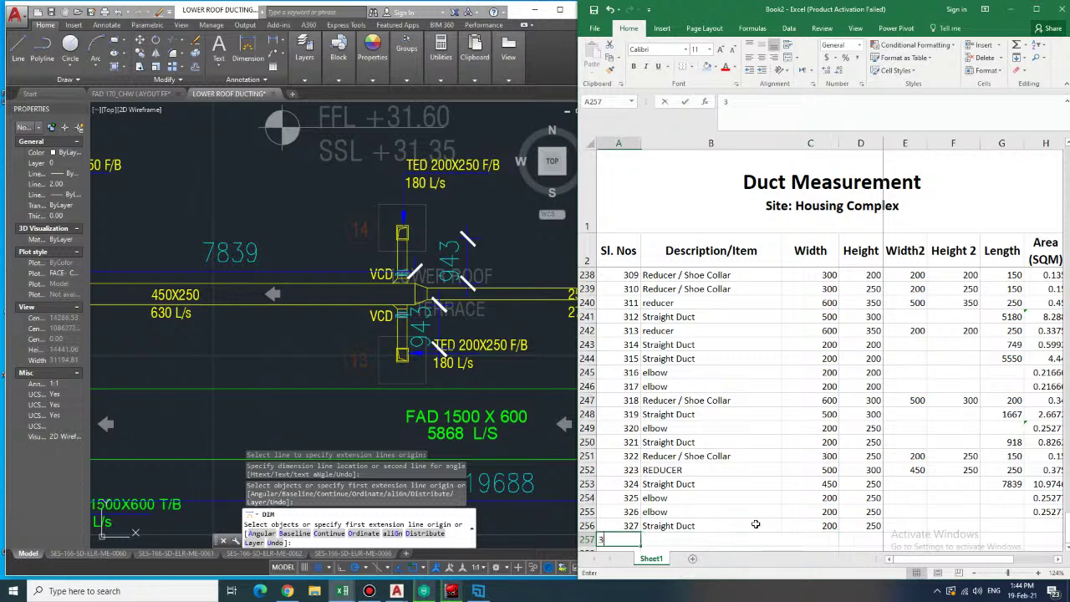
text(328)
key(Tab)
text(Straight Duct)
key(Tab)
text(200)
key(Tab)
text(25)
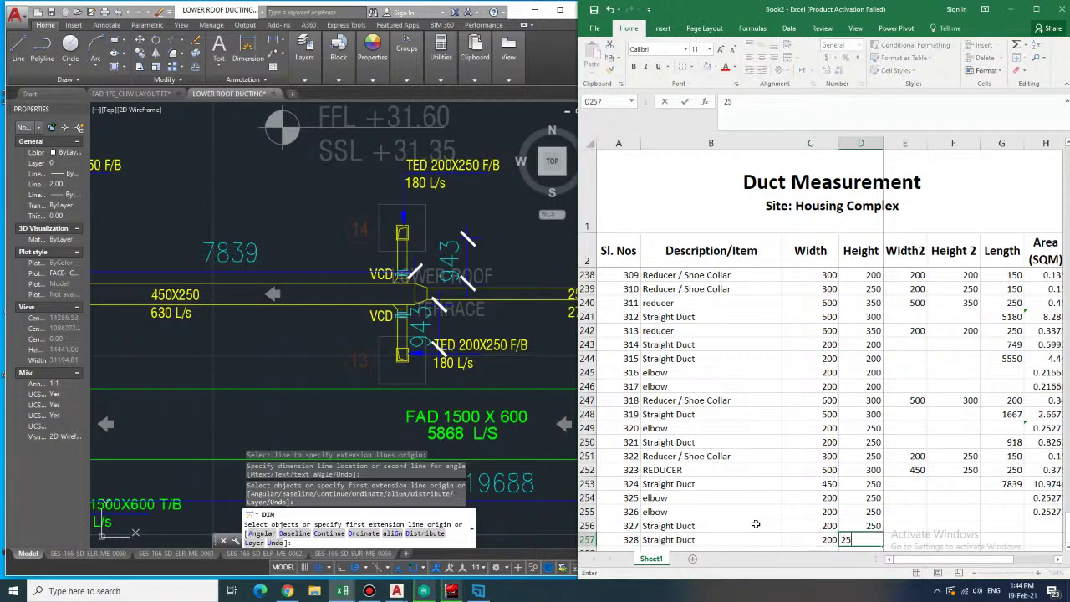
- Enter a length of 943 for both straight ducts, items 327 and 328
key(Tab)
key(Tab)
key(Tab)
key(Up)
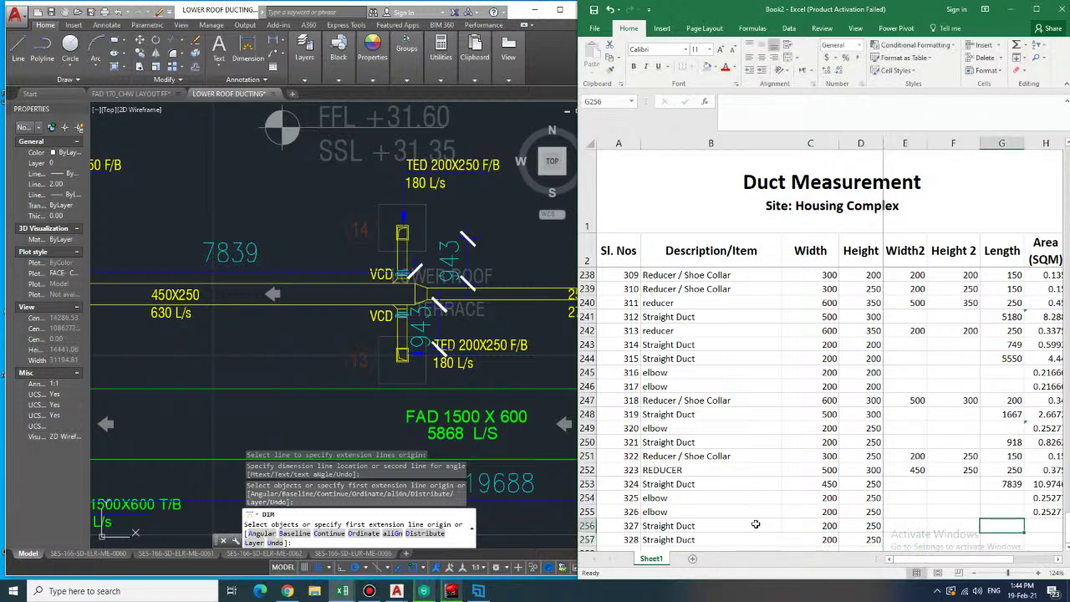
text(943)
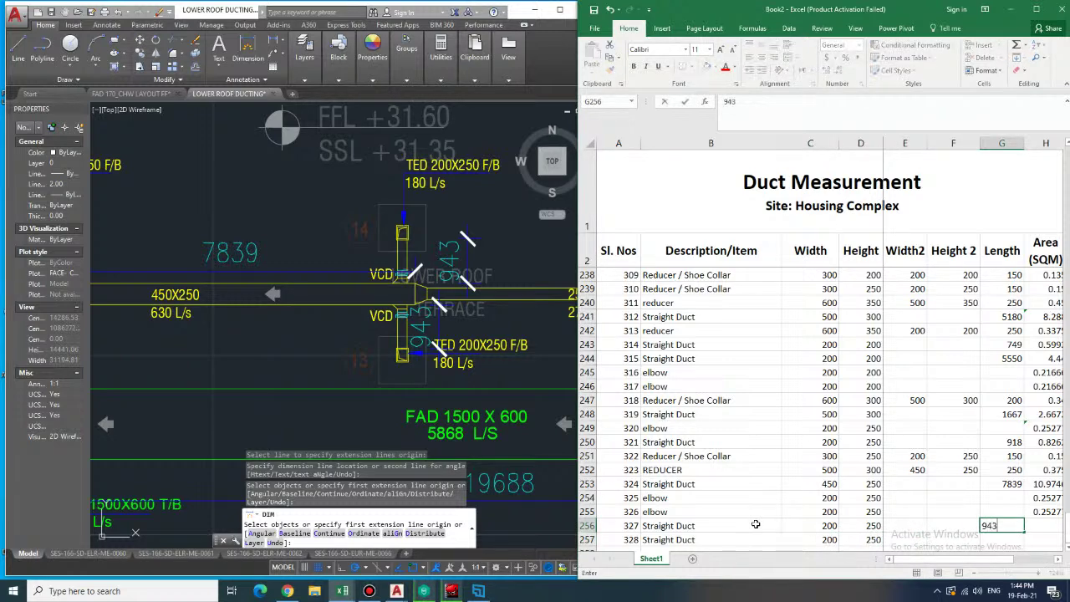
key(Return)
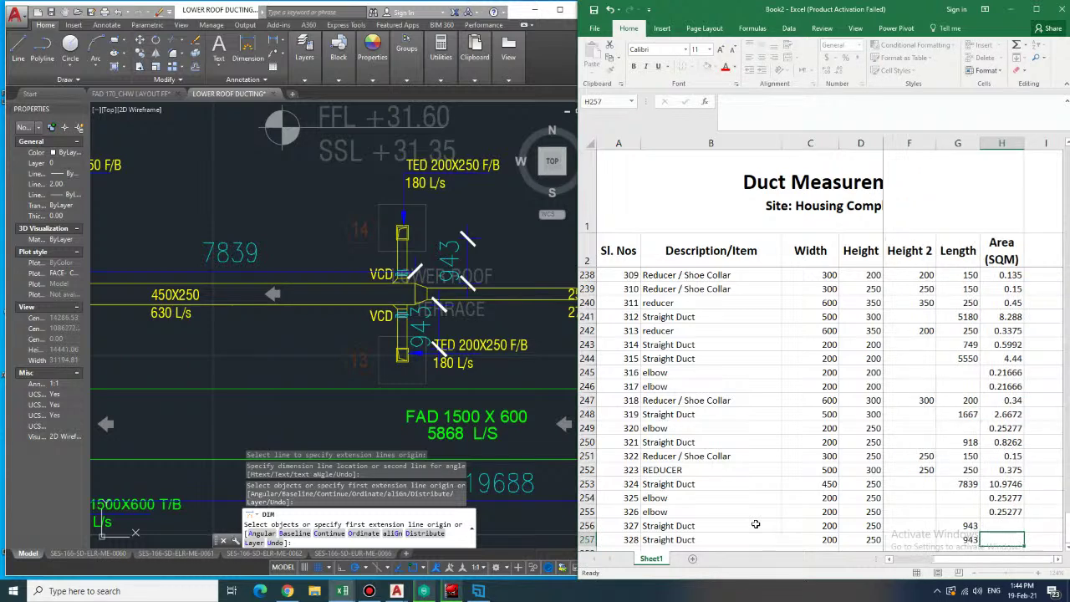
- Copy the straight-duct area formula from item 324 into the area cells of items 327 and 328
key(Up)
key(Up)
key(Up)
key(Up)
key(ctrl+c)
key(Down)
key(Down)
key(Down)
key(ctrl+v)
key(Down)
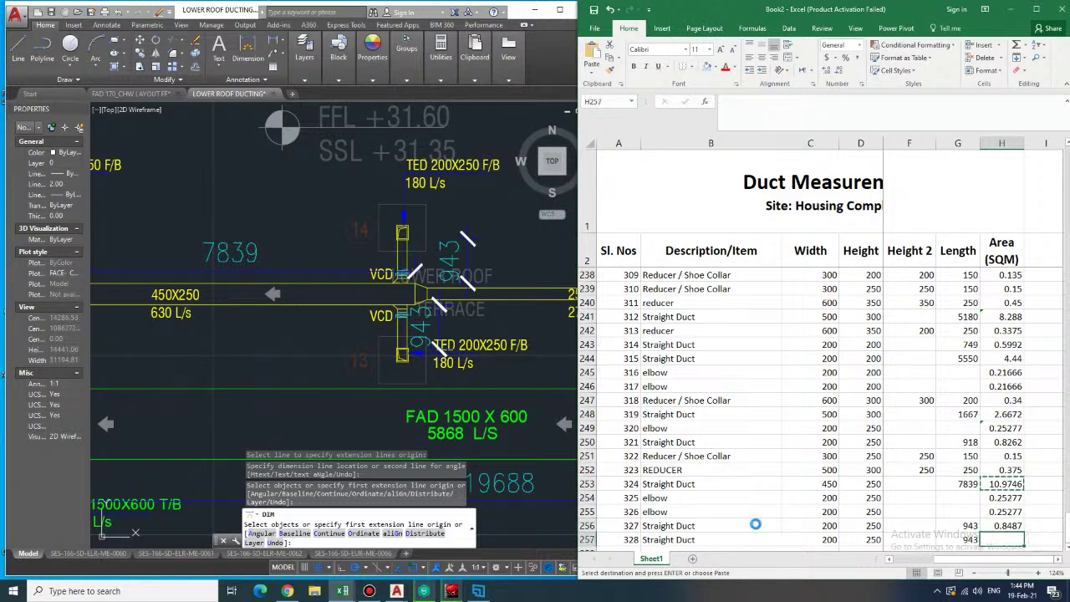
key(ctrl+v)
key(Down)
key(Left)
key(Left)
key(Left)
key(Left)
key(Left)
key(Left)
key(Left)
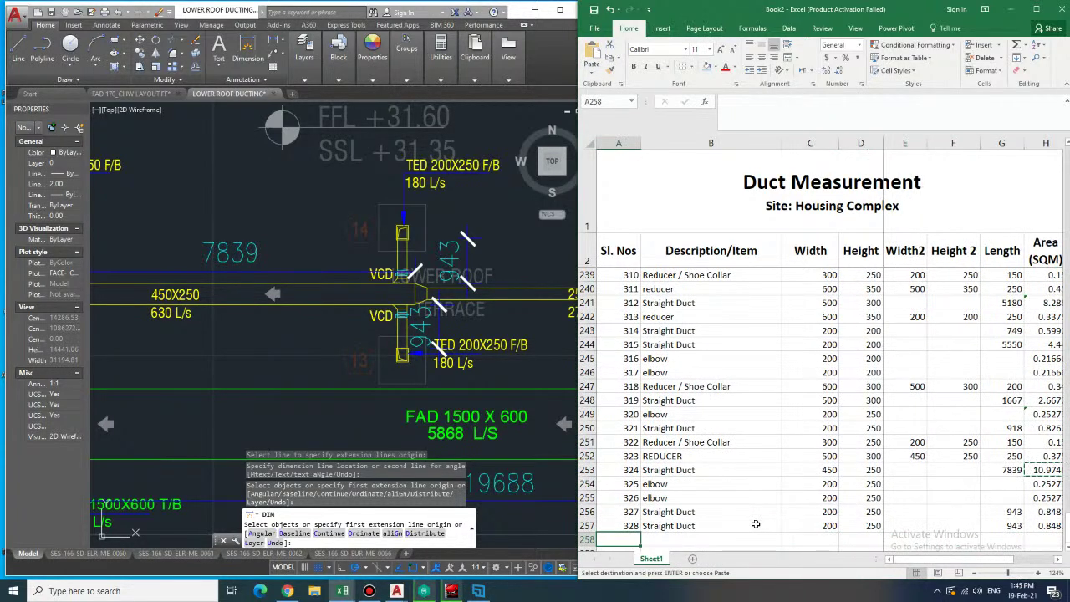
- In AutoCAD, dimension the length of the reducer between the 450X250 and 250X250 main ducts
click(417, 282)
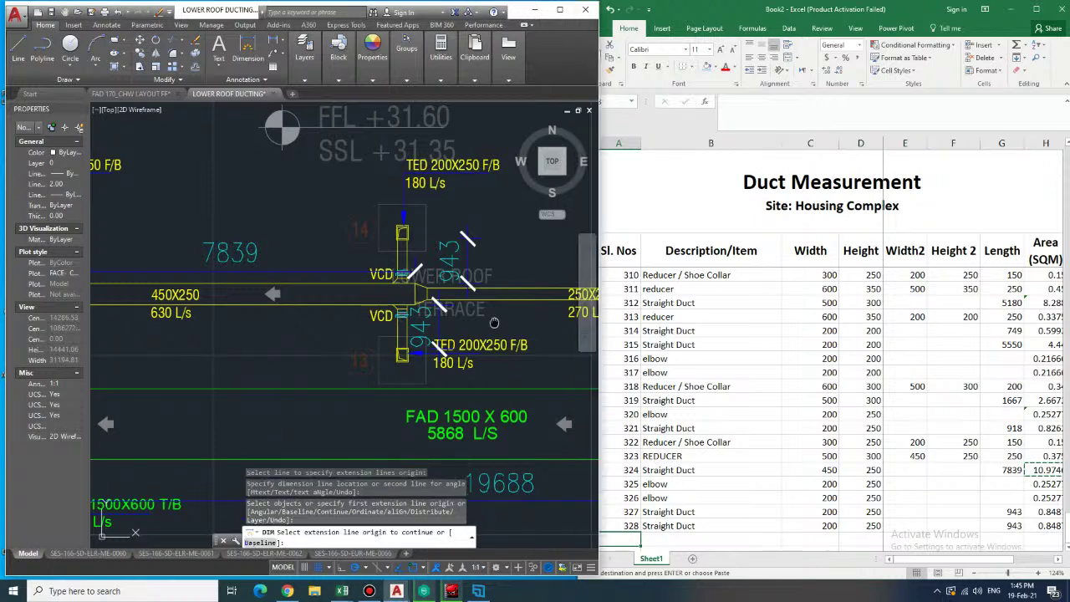
middle_drag(490, 322, 349, 315)
scroll(288, 308, up, 4)
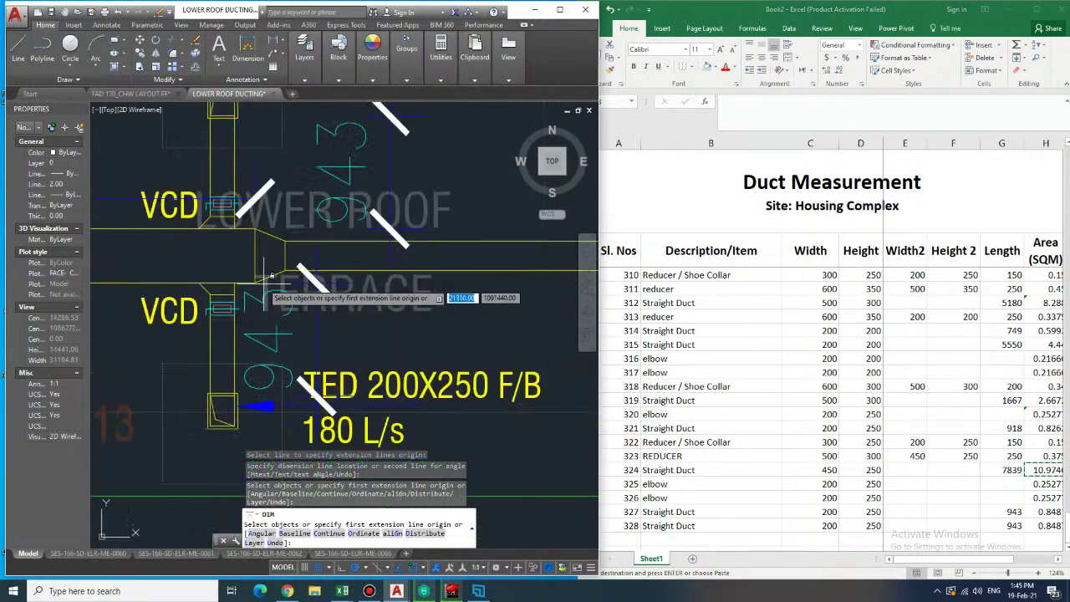
click(254, 281)
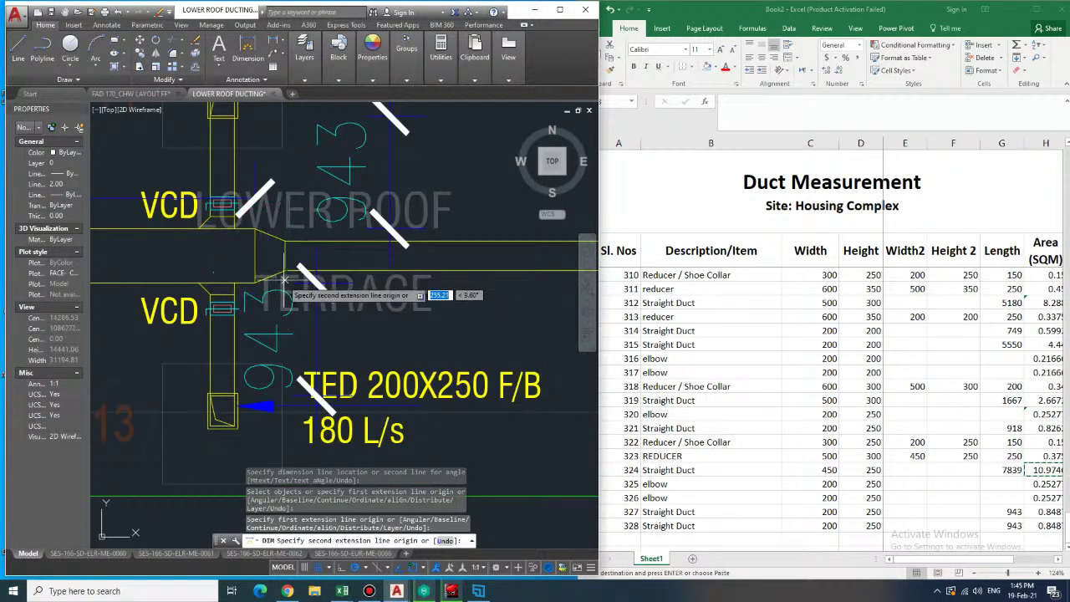
click(285, 271)
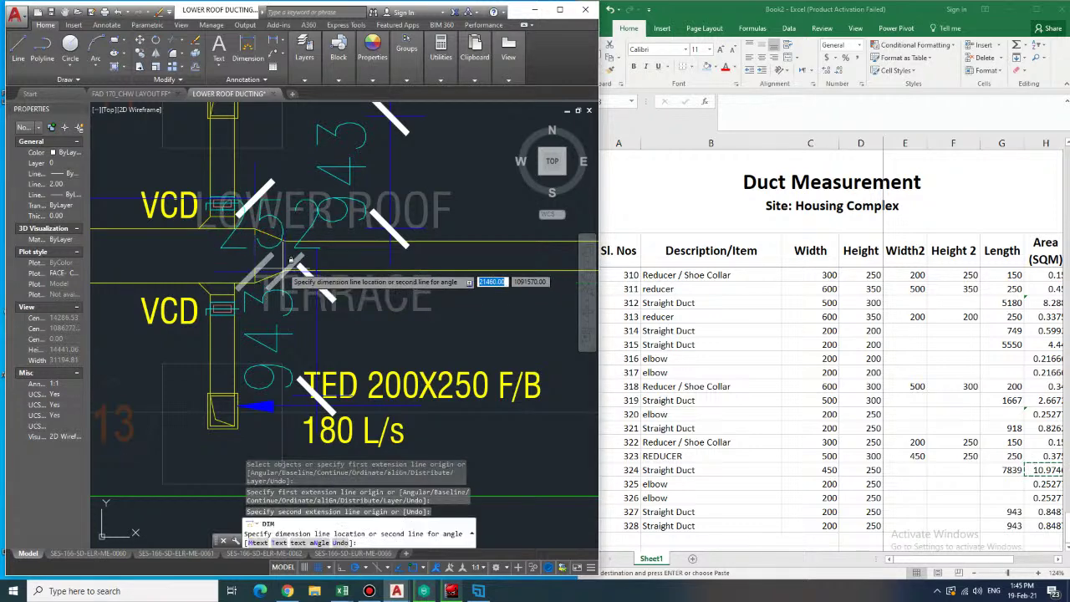
click(285, 223)
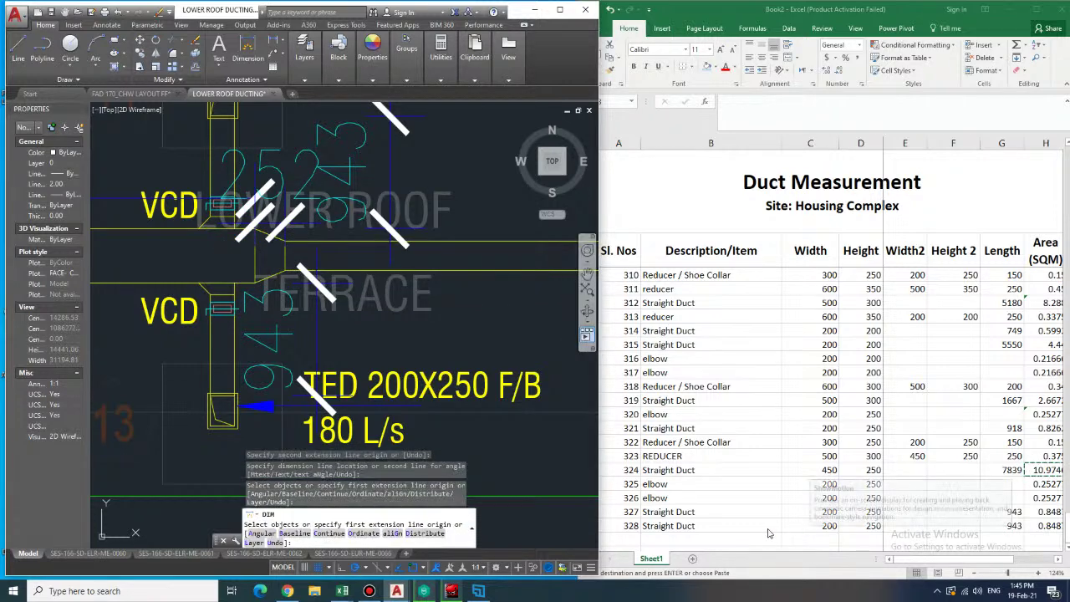
- In the Excel sheet, add item 329 in the next empty row as a reducer with width 450 and height 250
click(725, 535)
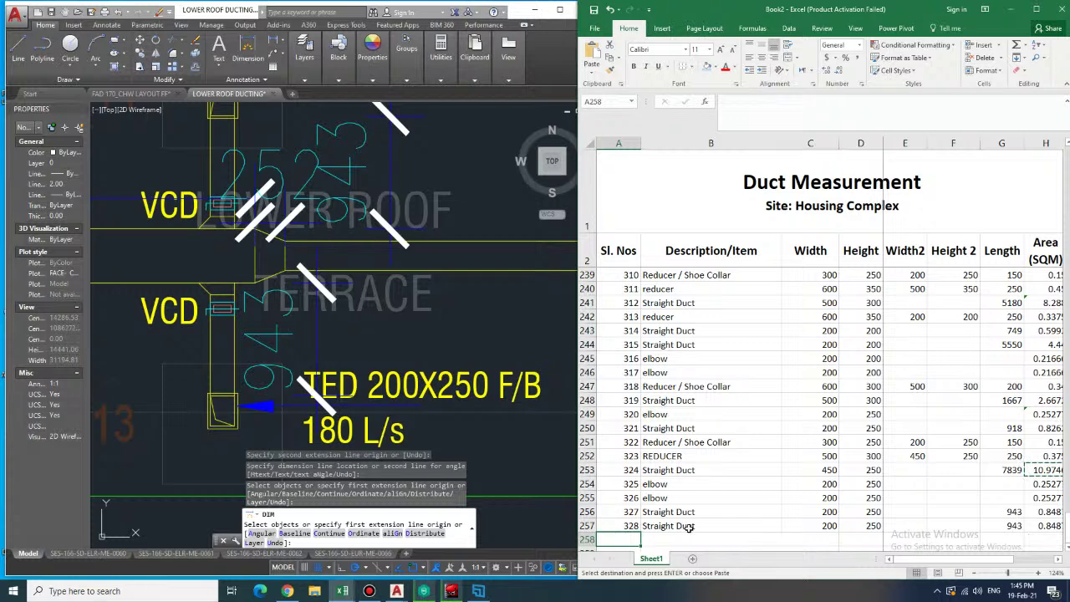
text(329)
key(Tab)
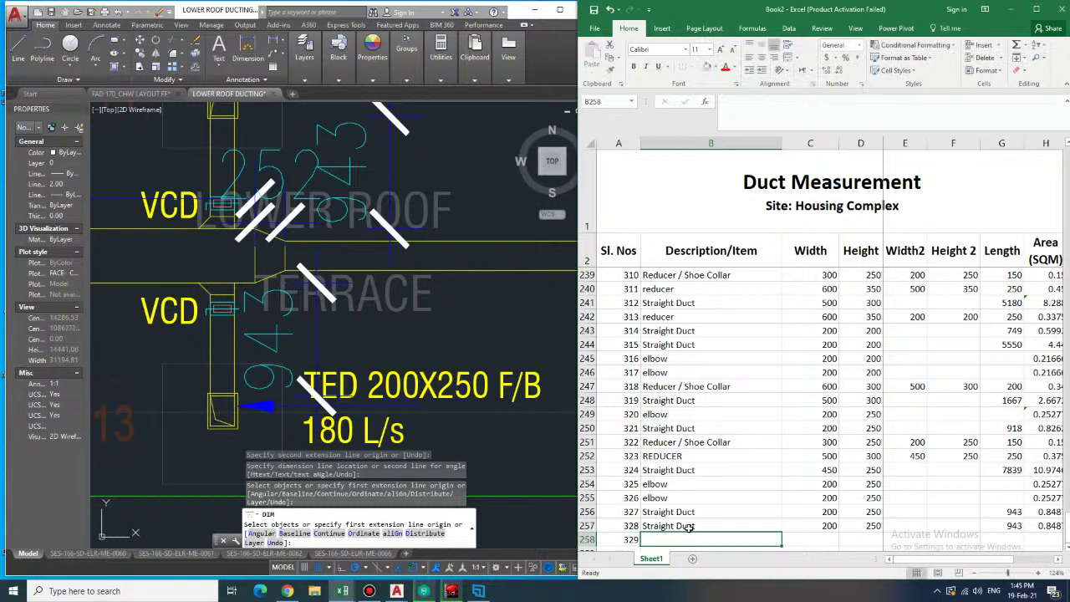
text(reducer)
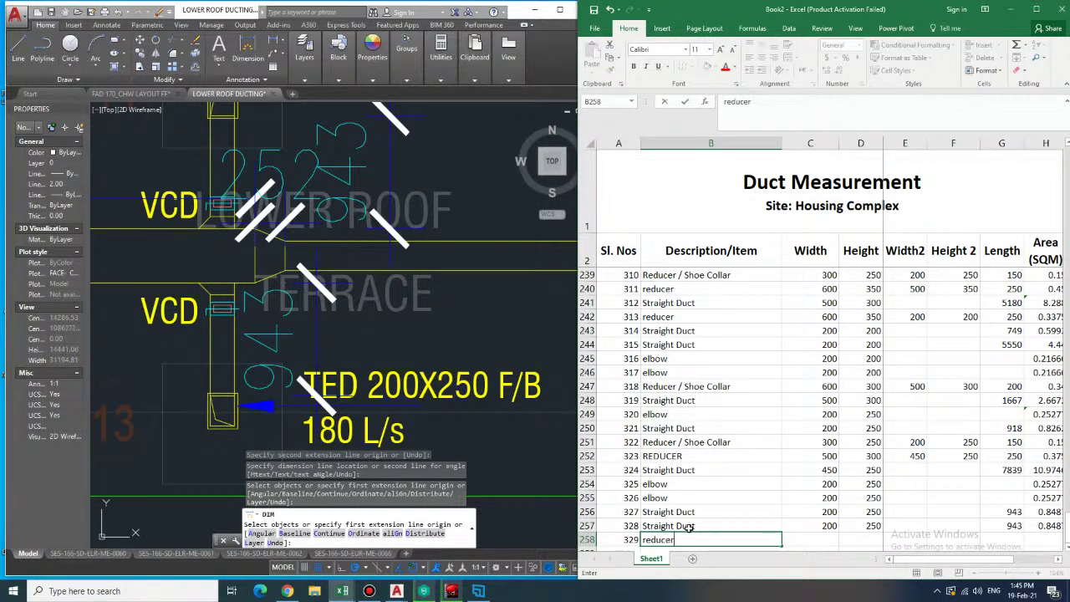
key(Tab)
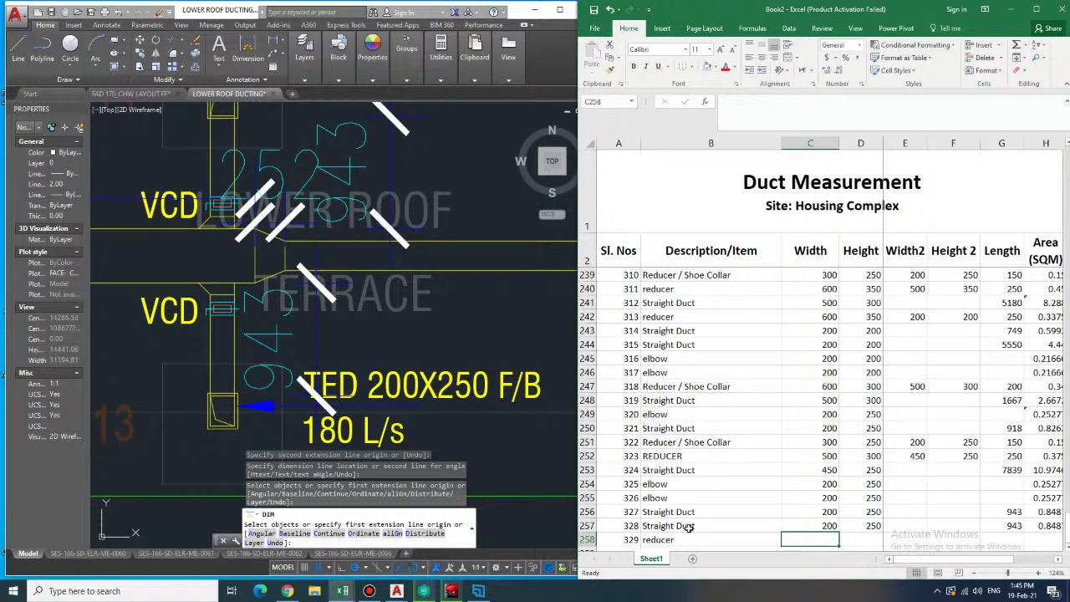
text(450)
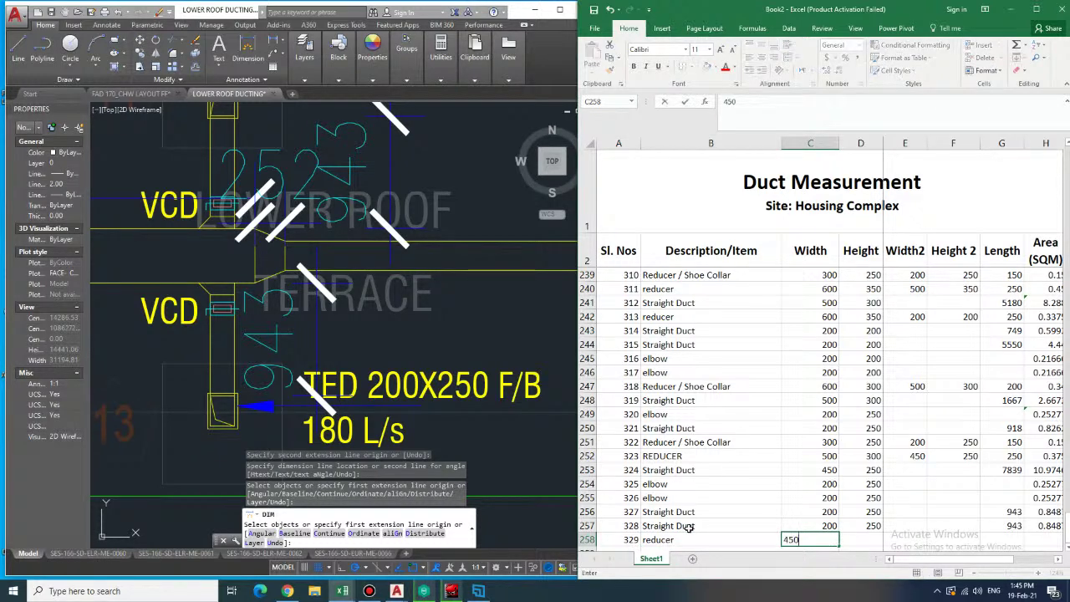
key(Tab)
text(250)
key(Tab)
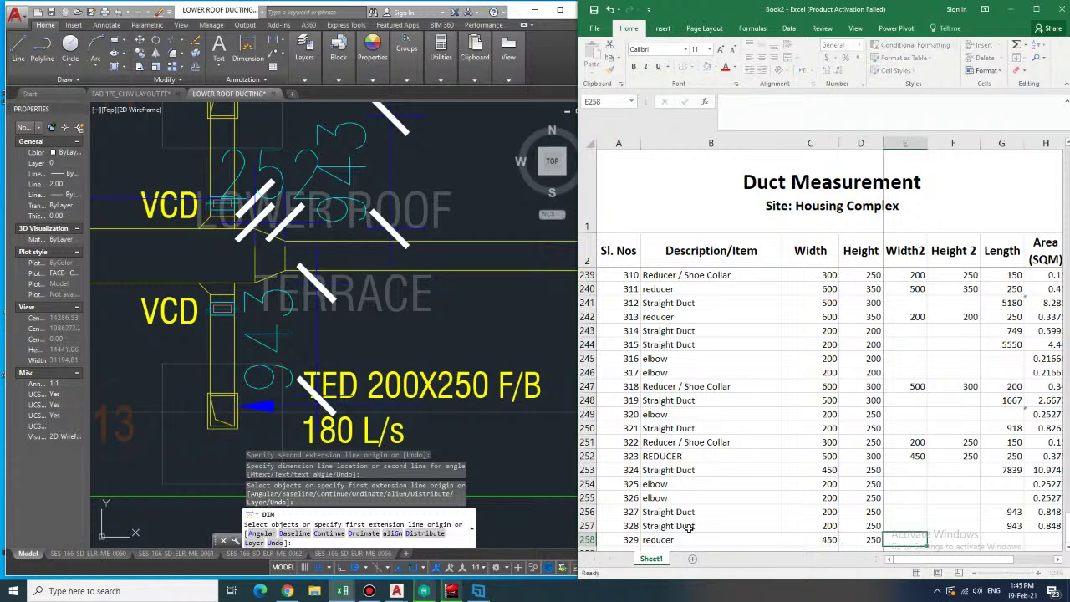
- Check the size label of the duct after the reducer, and give item 329 second width 250, second height 250 and length 250
middle_drag(453, 307, 296, 293)
scroll(298, 289, down, 2)
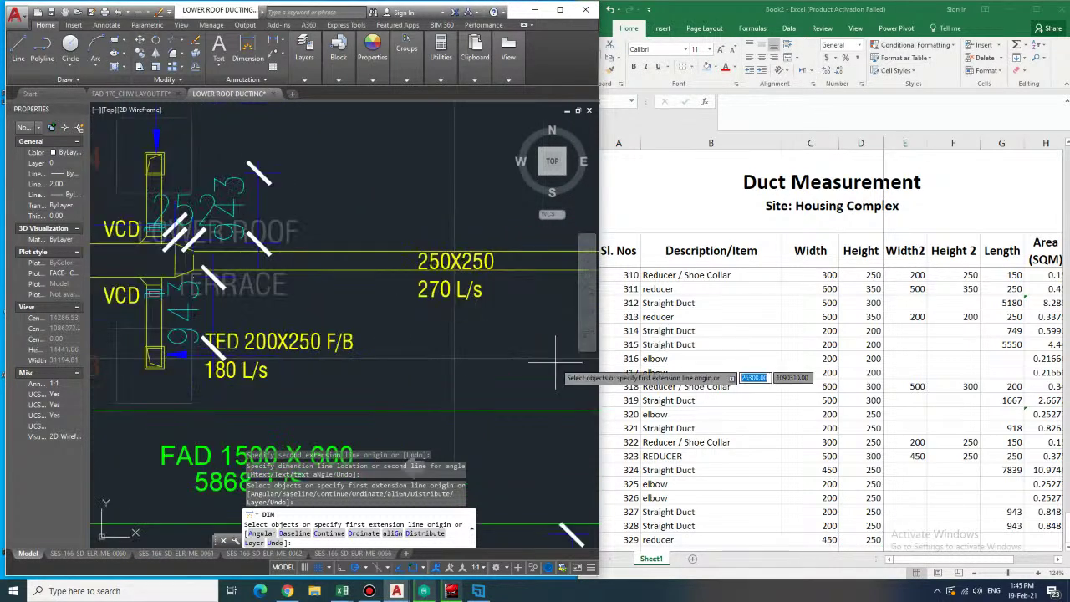
key(Return)
click(917, 539)
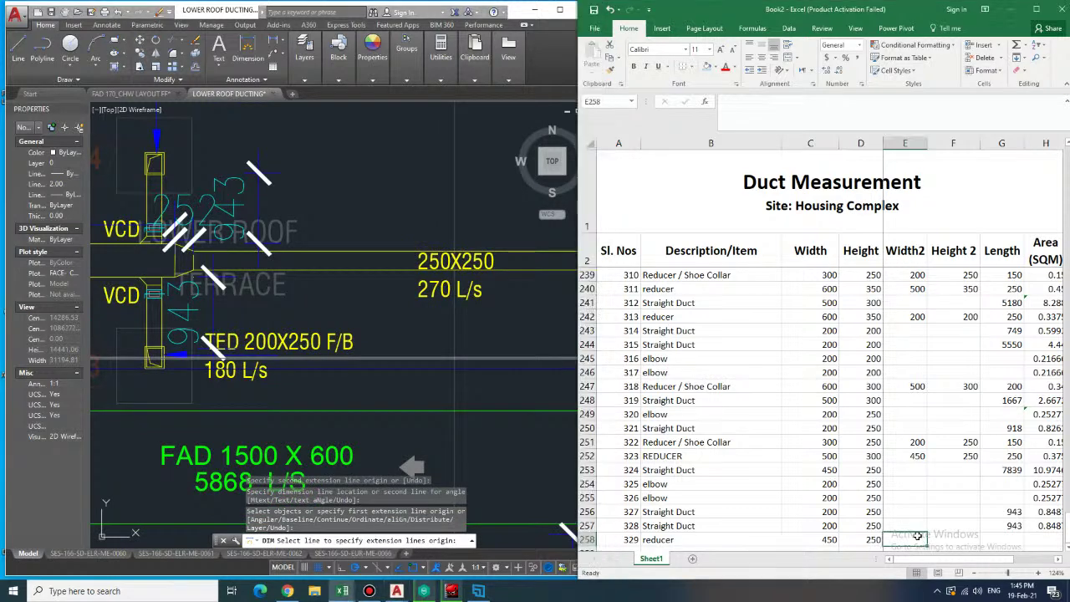
text(250)
key(Tab)
text(250)
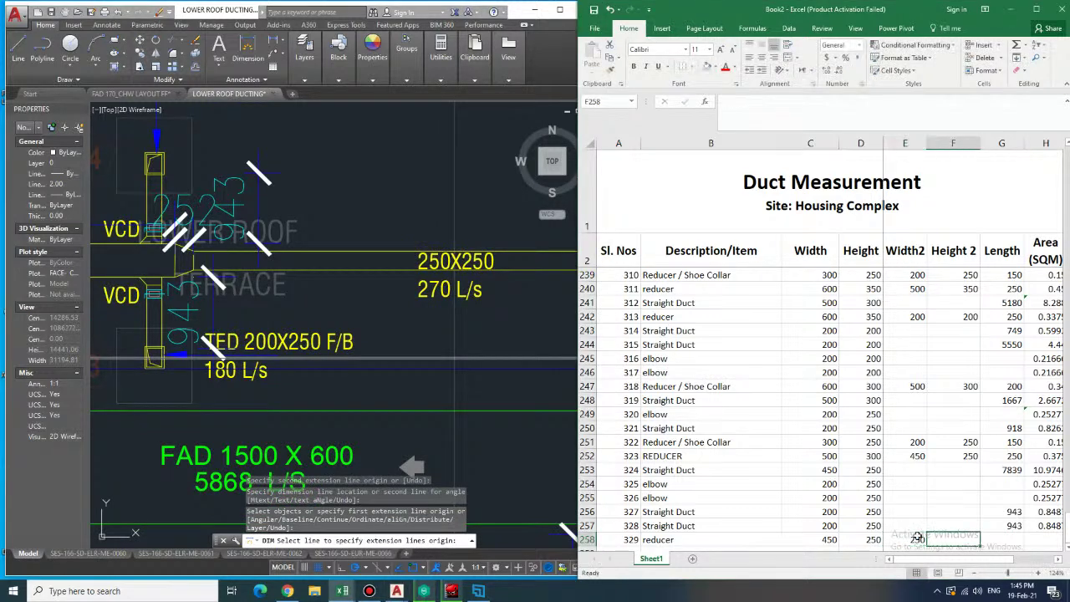
key(Tab)
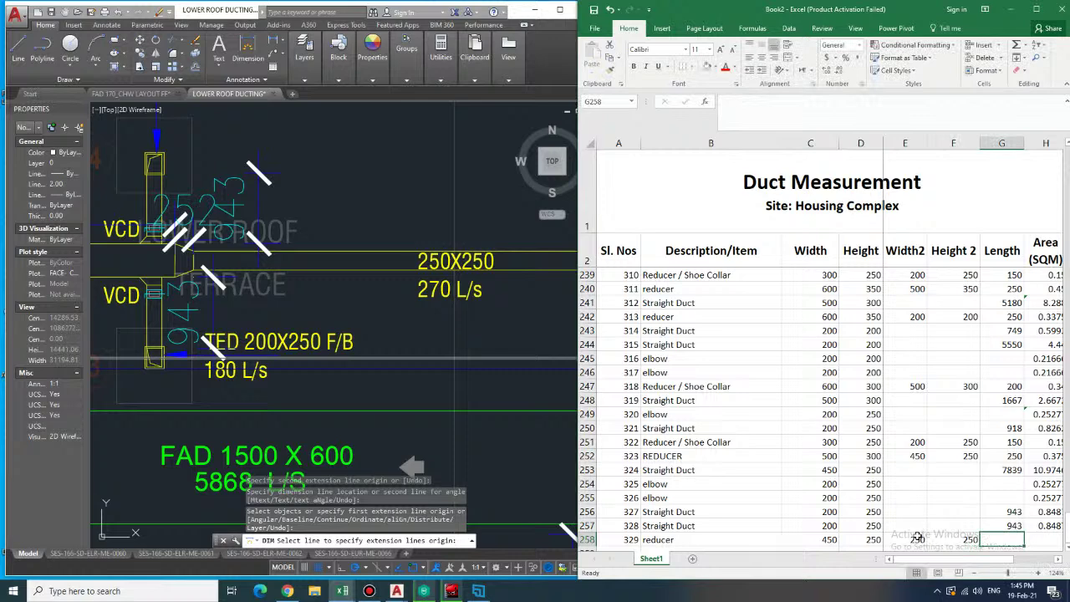
- Copy the reducer area formula from item 322 into the area cell of item 329
key(Right)
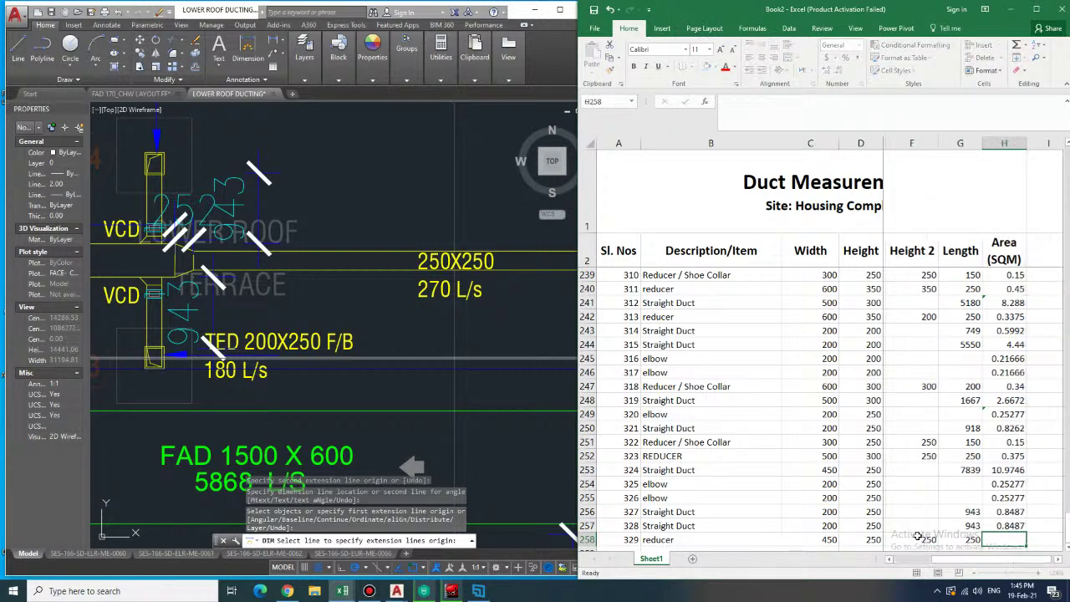
key(Up)
key(Up)
key(Up)
key(Up)
key(Up)
key(Up)
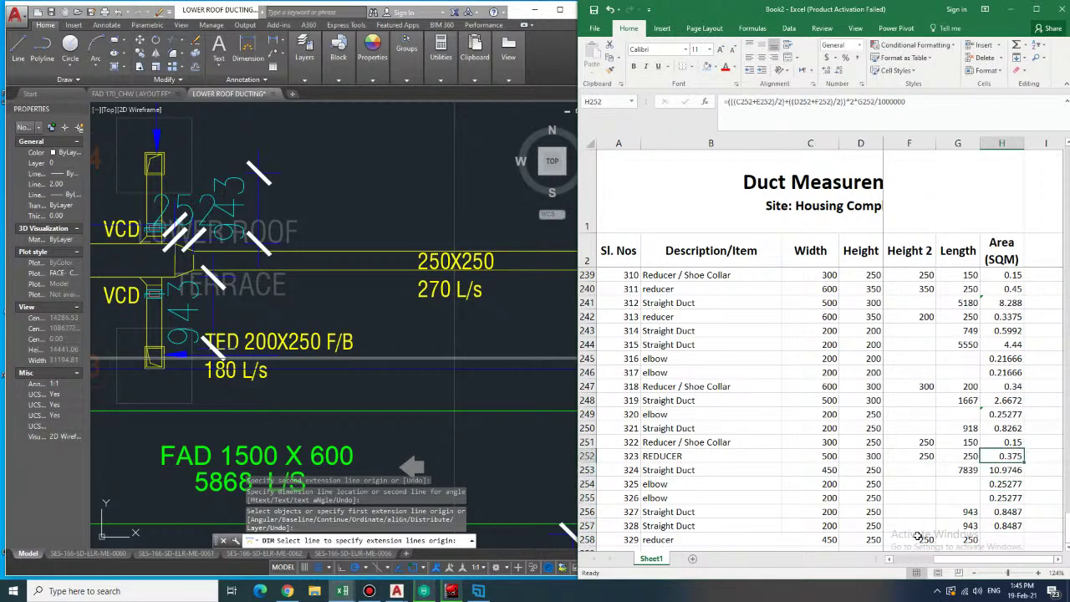
key(Up)
key(Down)
key(Down)
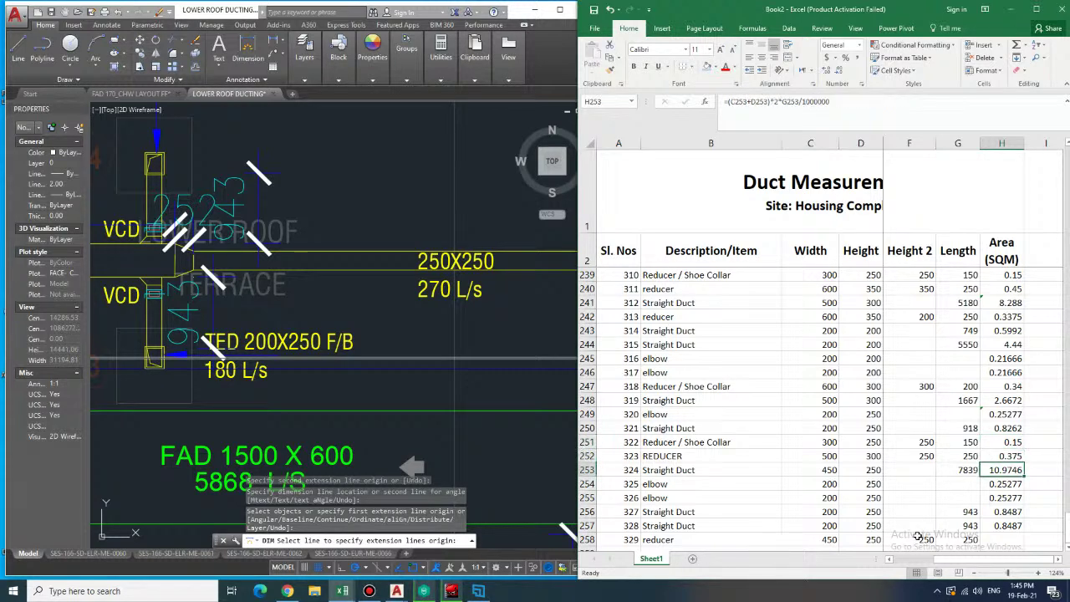
key(Down)
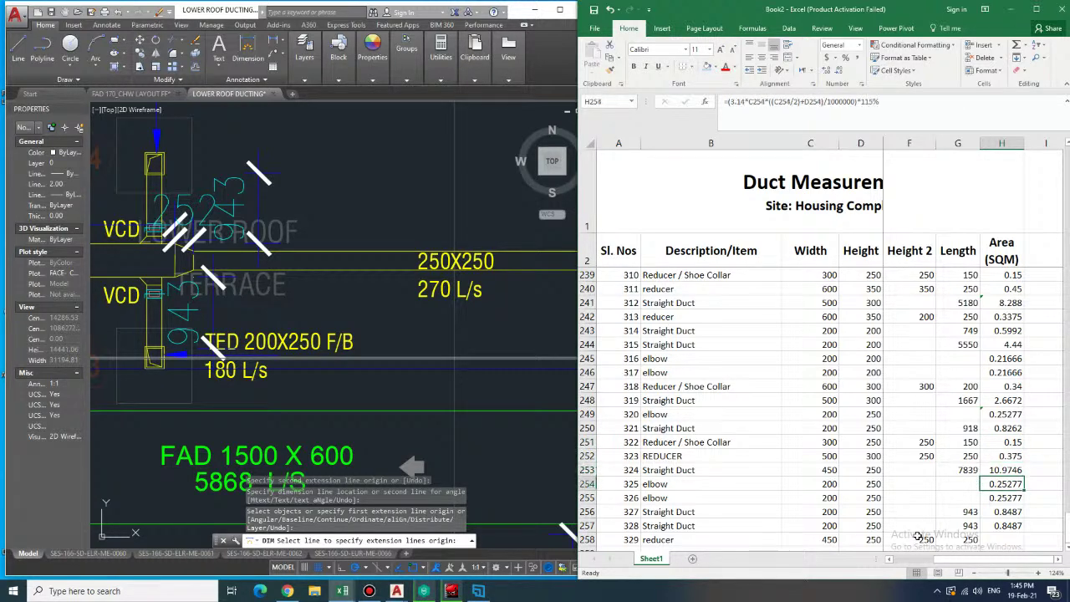
key(Up)
key(Up)
key(Up)
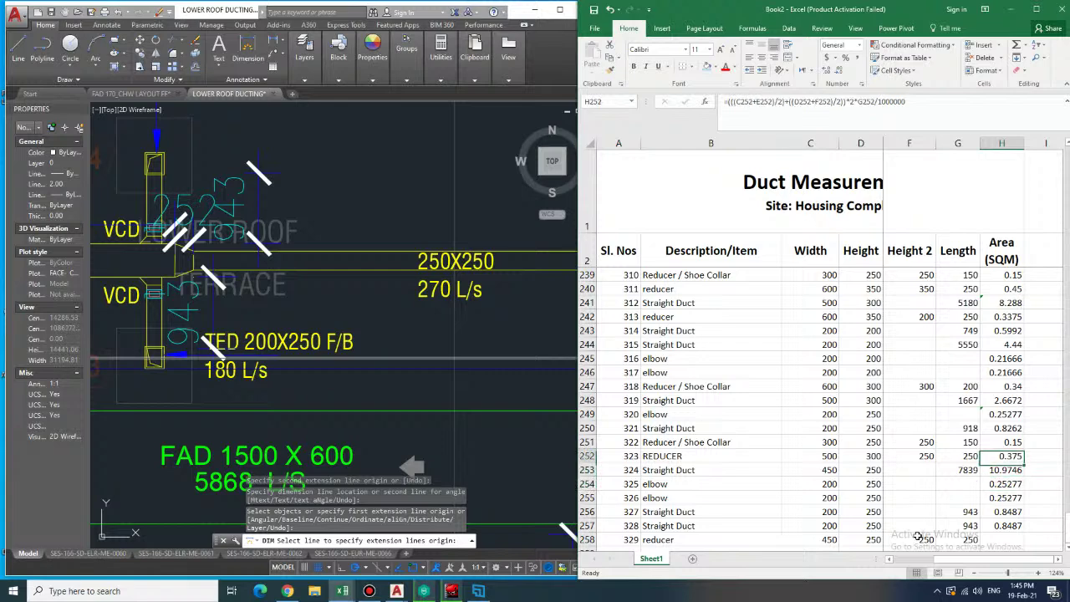
key(ctrl+c)
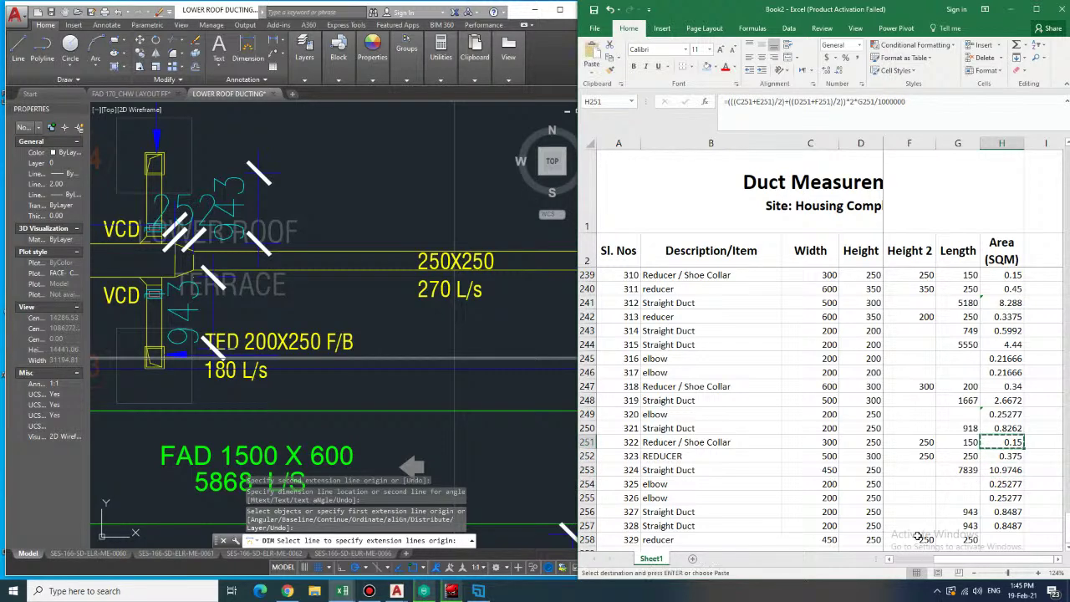
key(Down)
key(Down)
key(Down)
key(Down)
key(Down)
key(Down)
key(Down)
key(ctrl+v)
key(Down)
key(Left)
key(Left)
key(Left)
key(Left)
key(Left)
key(Left)
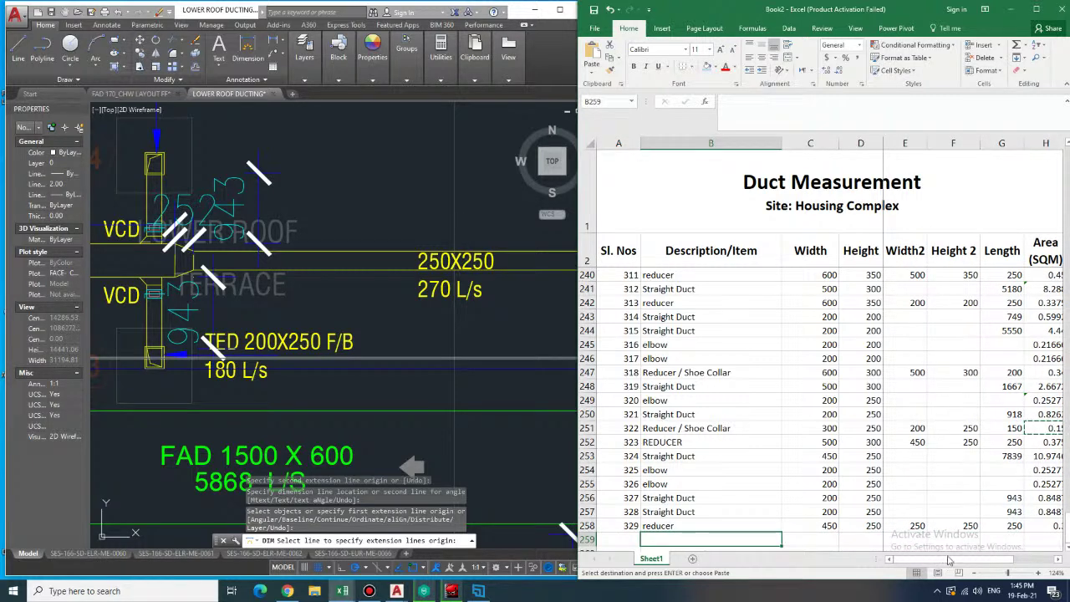
- Dimension the length of the 250X250 main duct between the reducer and the next pair of branch ducts
middle_drag(455, 309, 327, 296)
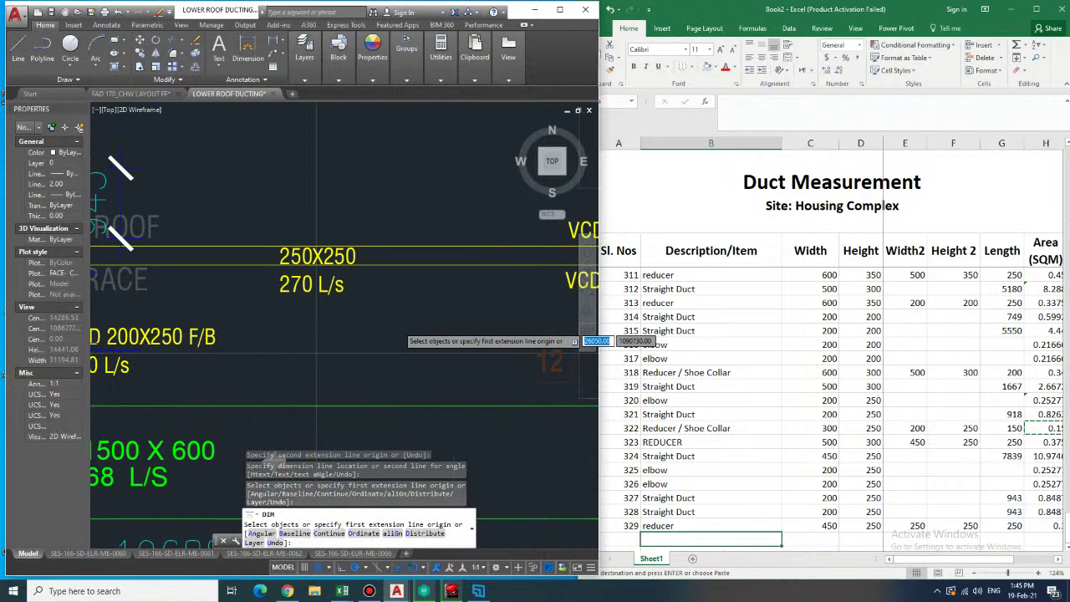
scroll(407, 318, down, 4)
click(249, 50)
click(428, 293)
click(430, 290)
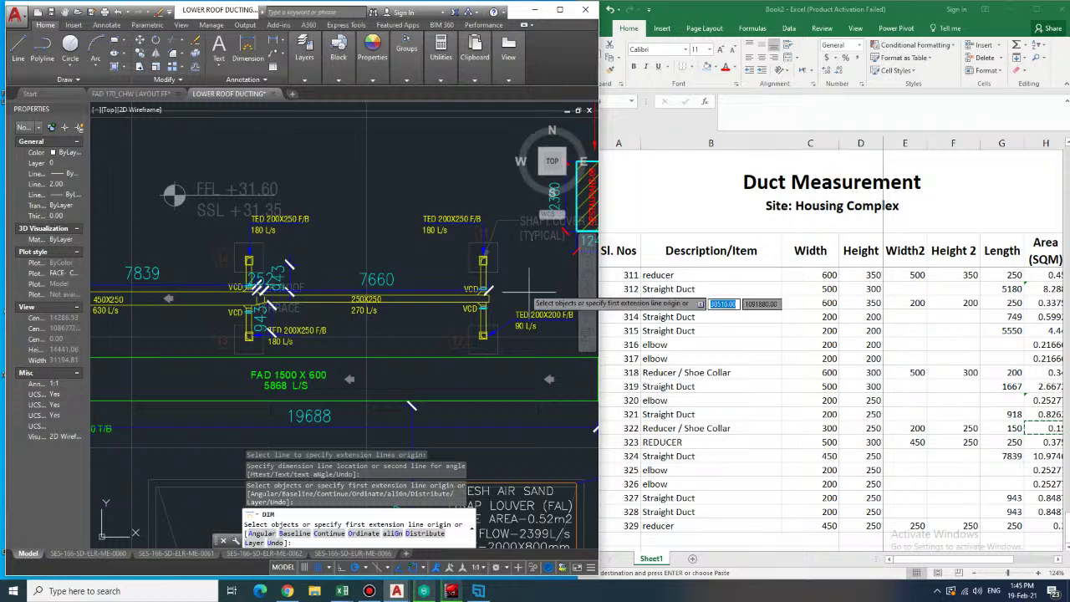
- In the Excel sheet, add item 330 in the next empty row as a Straight Duct
click(657, 536)
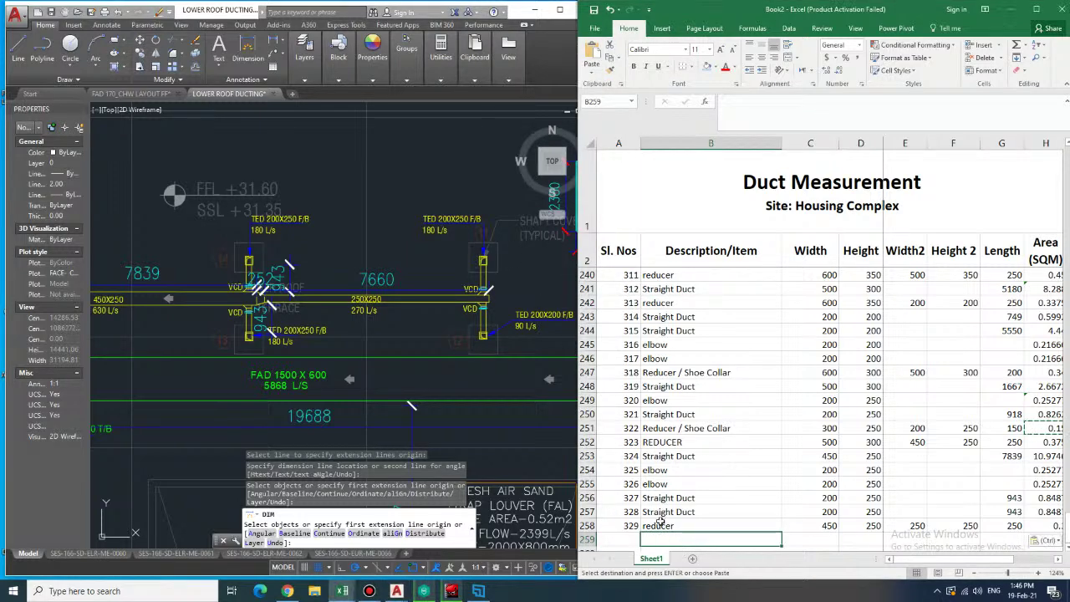
key(Left)
text(3)
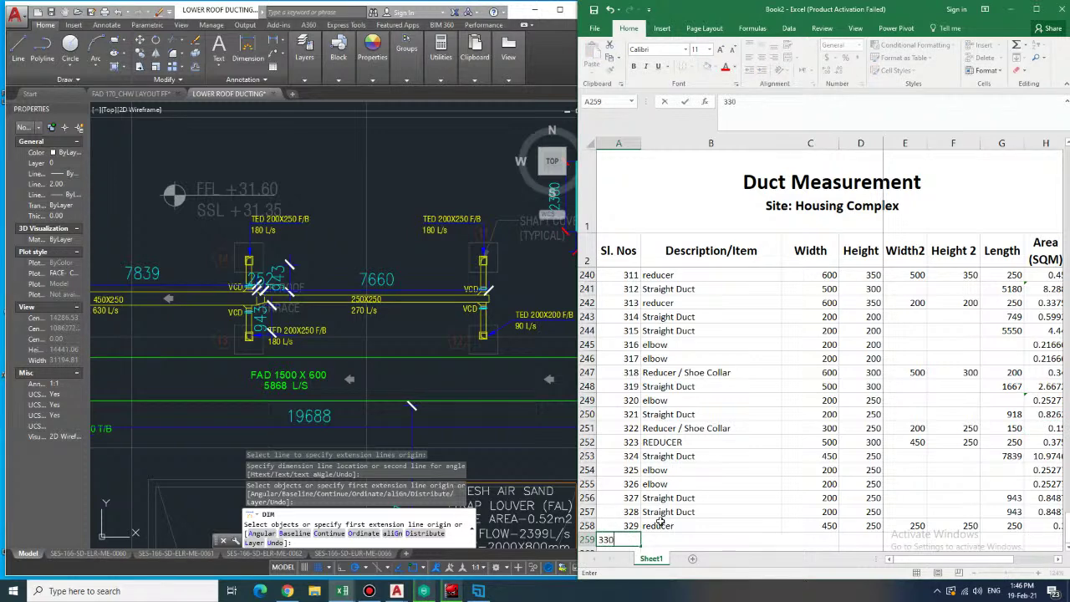
text(30)
key(Tab)
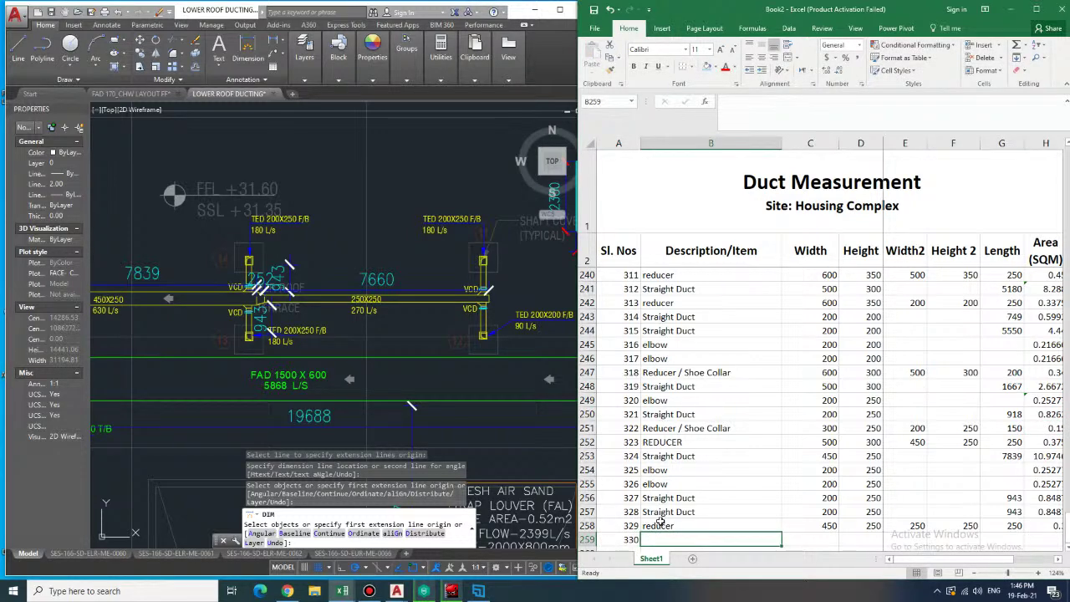
text(Straight Duct)
key(Tab)
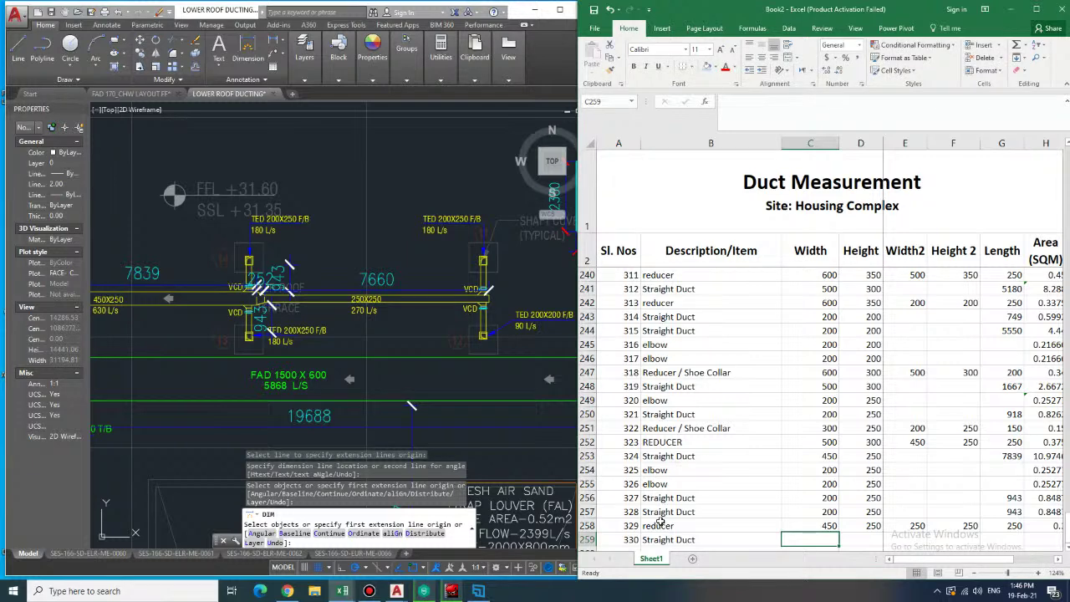
- Give item 330 width 250, height 250 and length 7660
text(250)
key(Tab)
text(25)
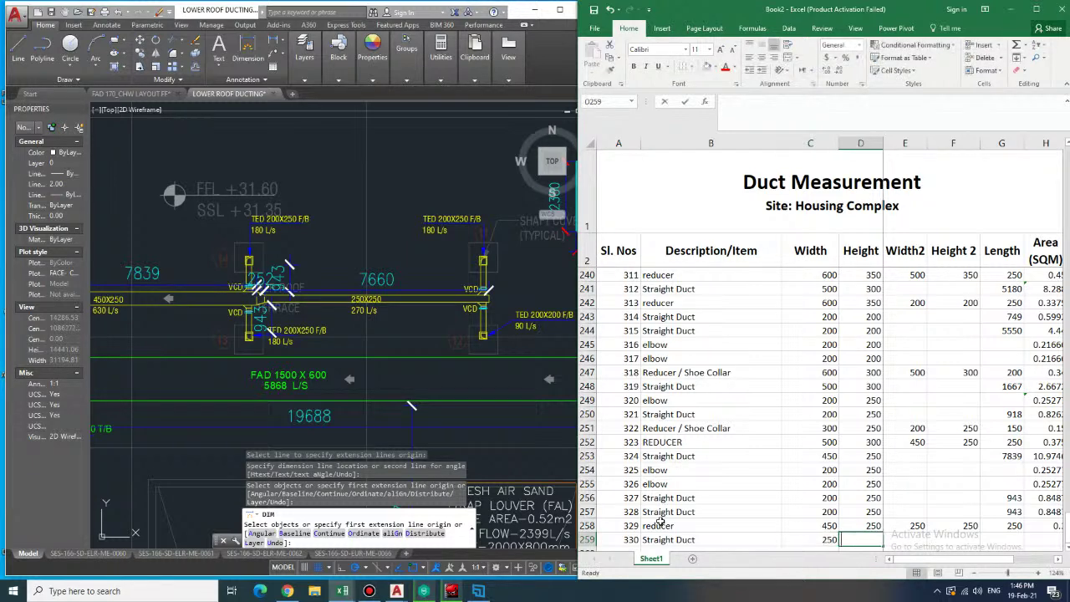
text(0)
key(Tab)
key(Tab)
key(Tab)
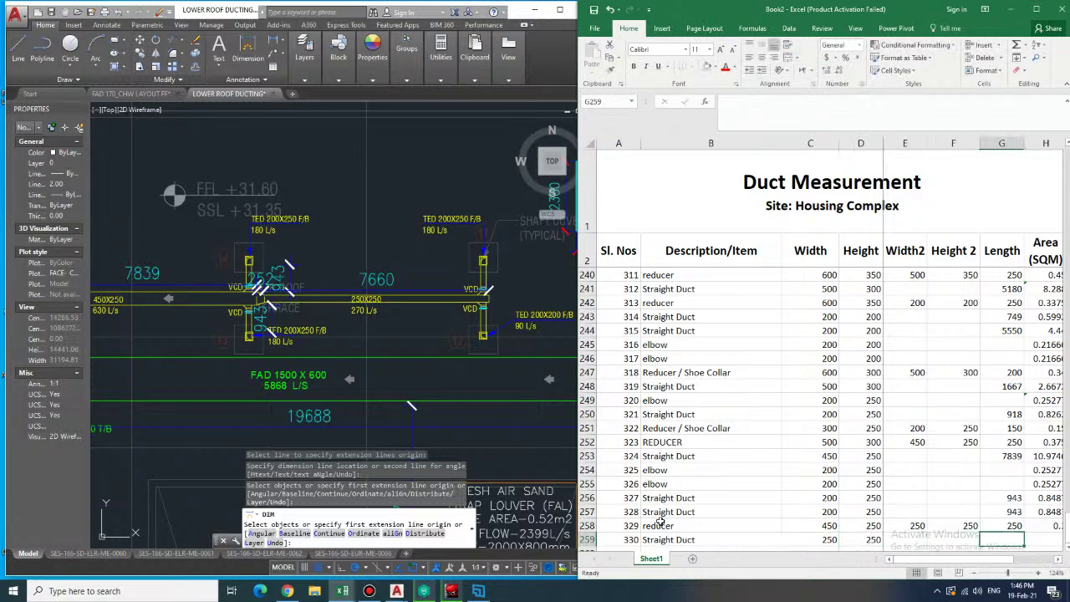
text(7660)
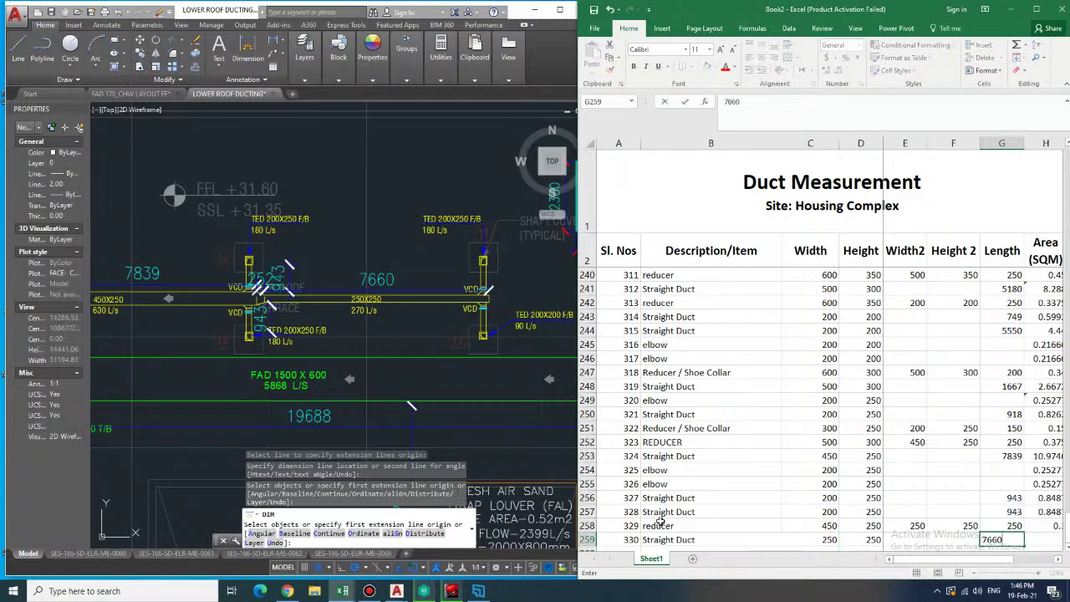
- Copy the straight duct area formula from item 328 into the area cell of item 330
key(Tab)
key(Up)
key(Up)
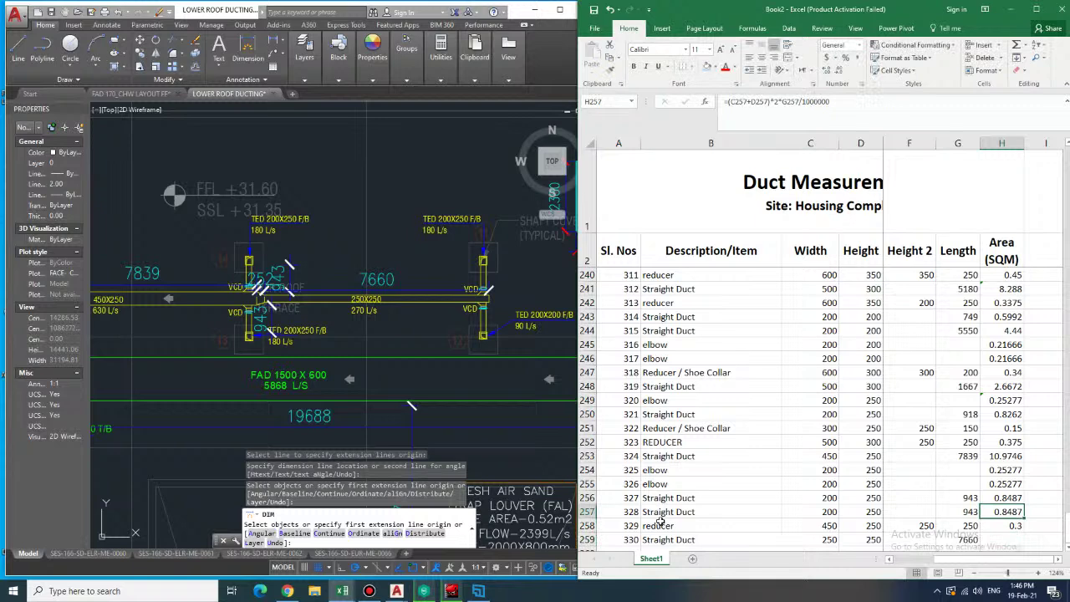
key(ctrl+c)
key(Down)
key(Down)
key(ctrl+v)
- Add item 331 in the next row as an elbow with width 200 and height 250
key(Down)
key(Home)
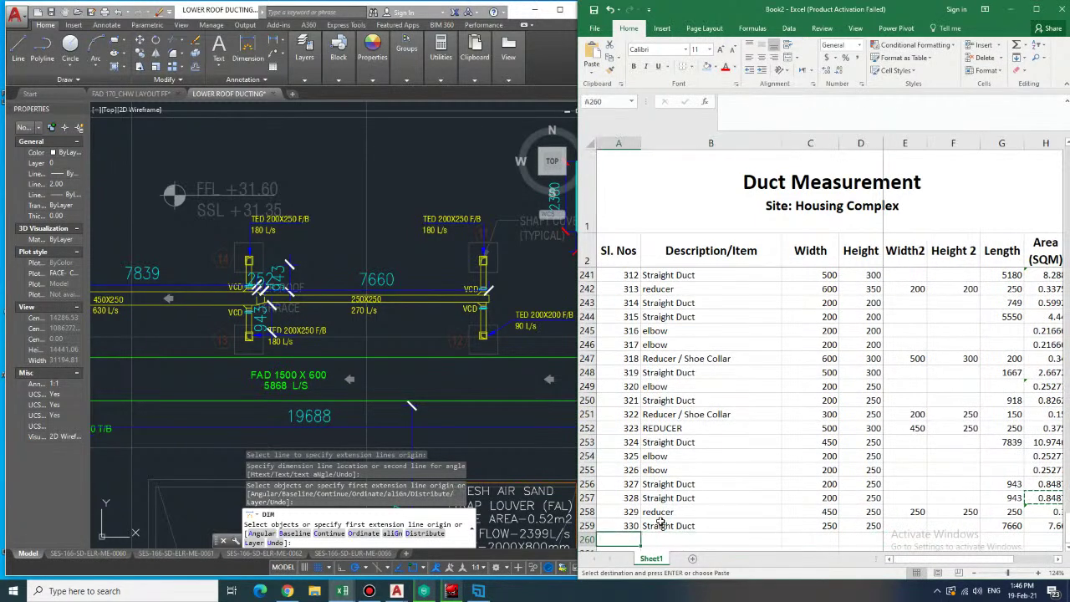
text(331)
key(Tab)
text(elbow)
key(Tab)
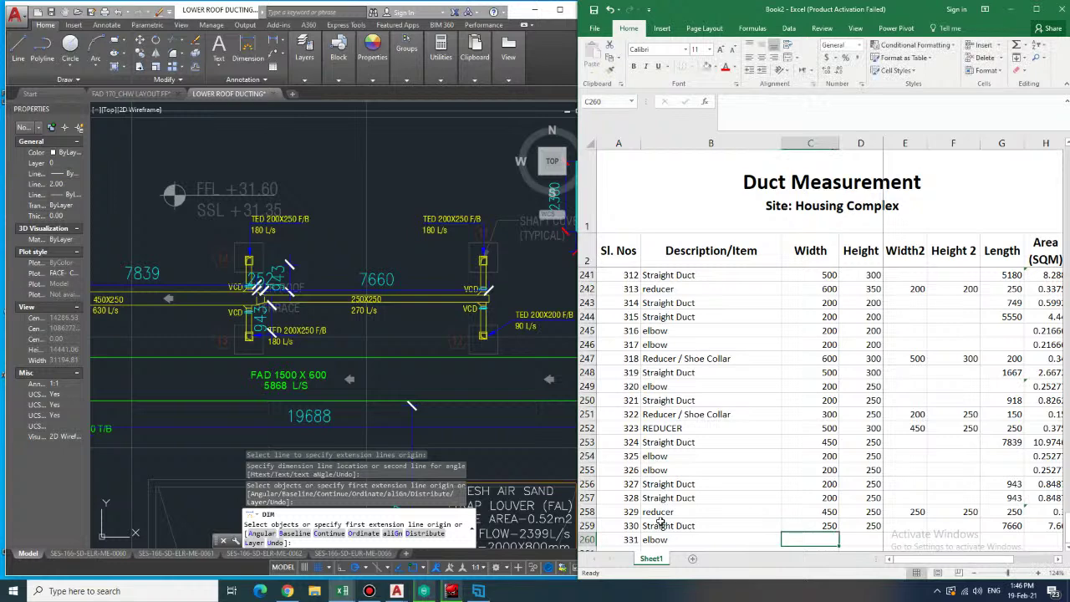
text(200)
key(Tab)
text(250)
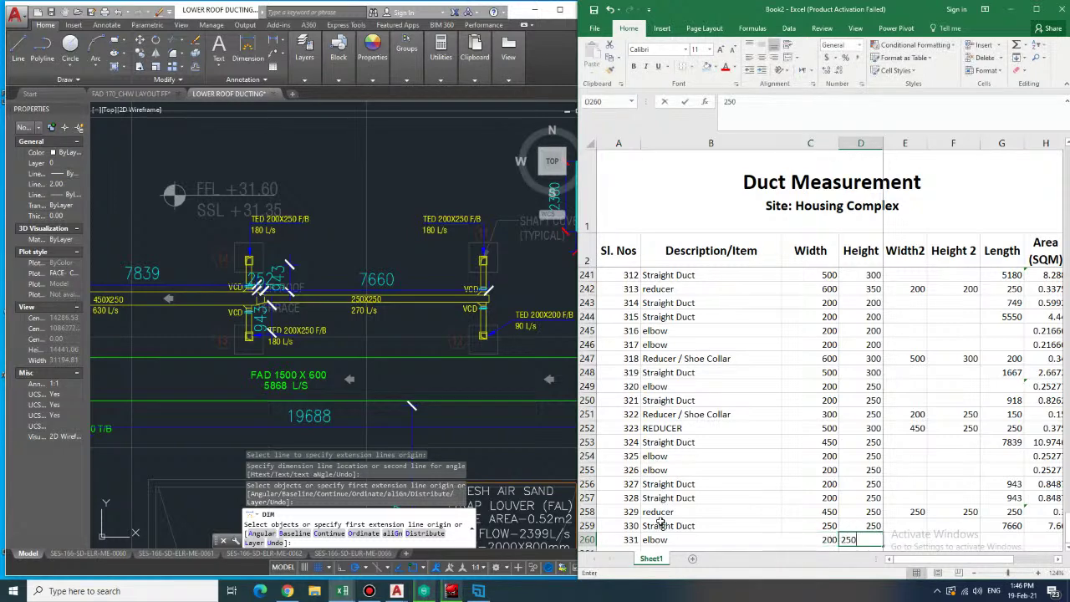
- Add item 332 in the next row as an elbow with width 200 and height 250
key(Return)
text(332)
key(Tab)
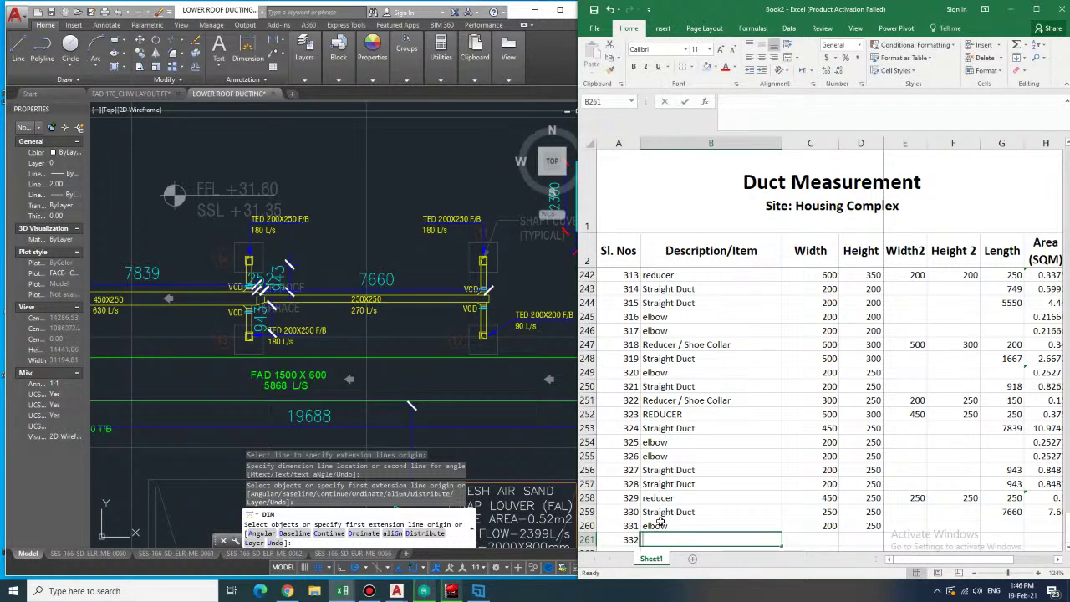
text(elbow)
key(Tab)
text(2)
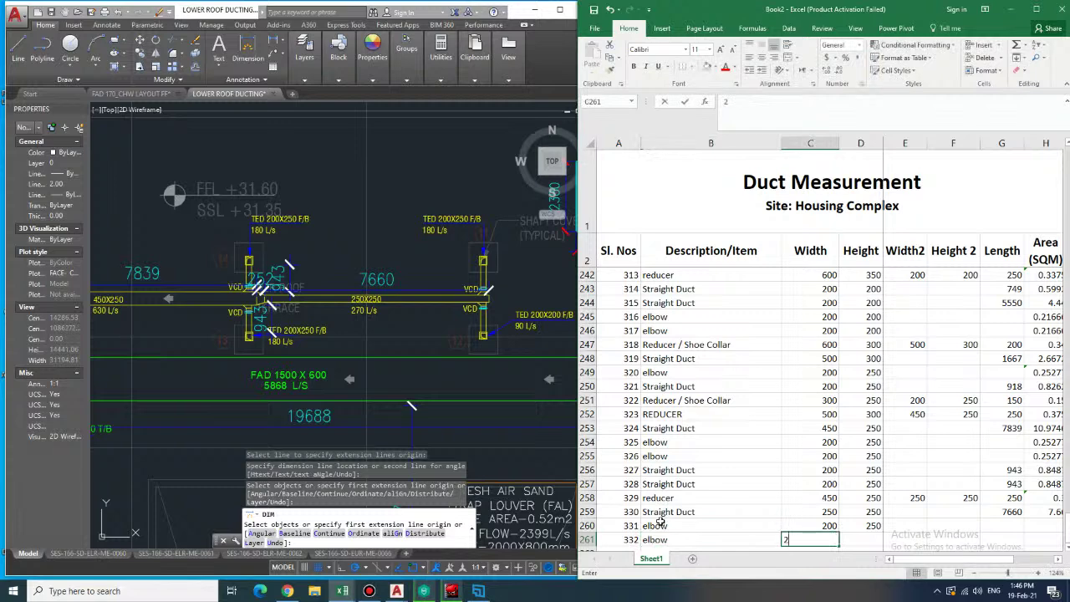
text(00)
key(Tab)
text(250)
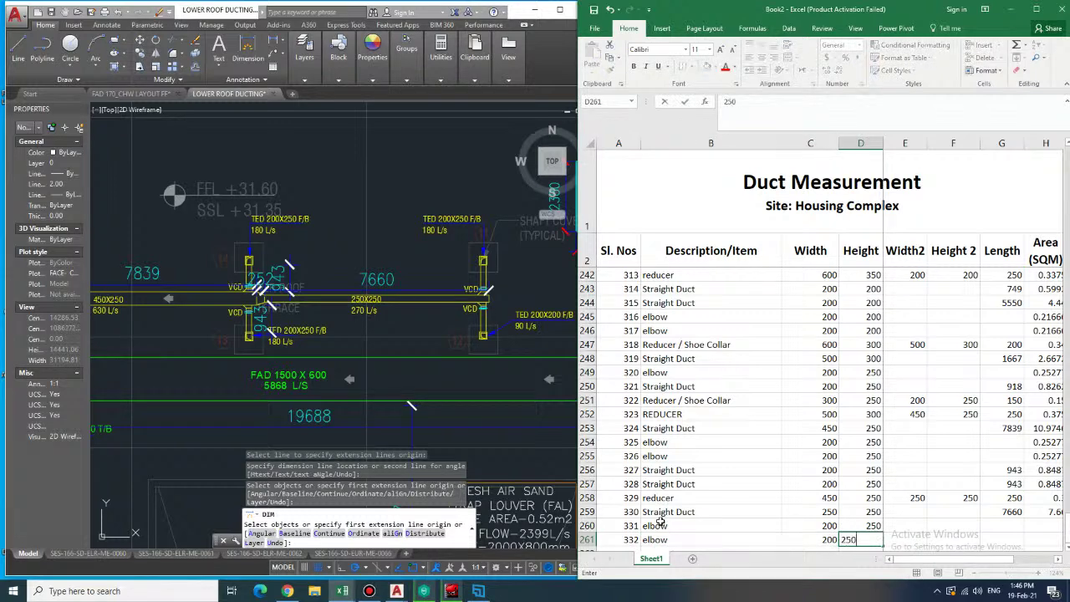
- Change the height of elbow item 332 to 200
key(Down)
key(Up)
key(Right)
key(Left)
key(Left)
key(Left)
key(Up)
key(Up)
key(Up)
key(Up)
key(Down)
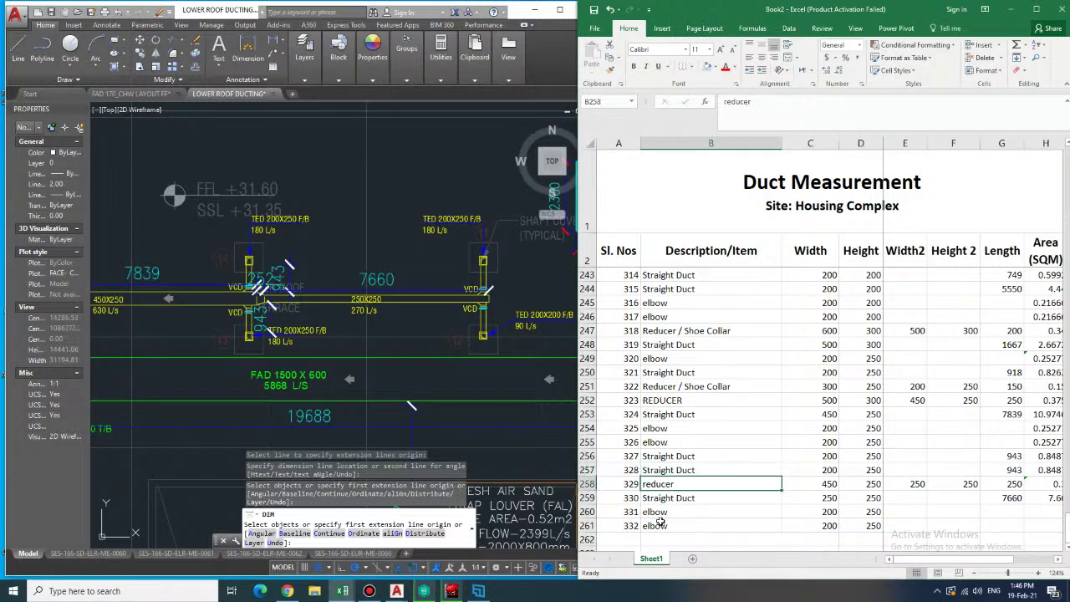
key(Right)
key(Right)
key(Down)
key(Down)
key(Down)
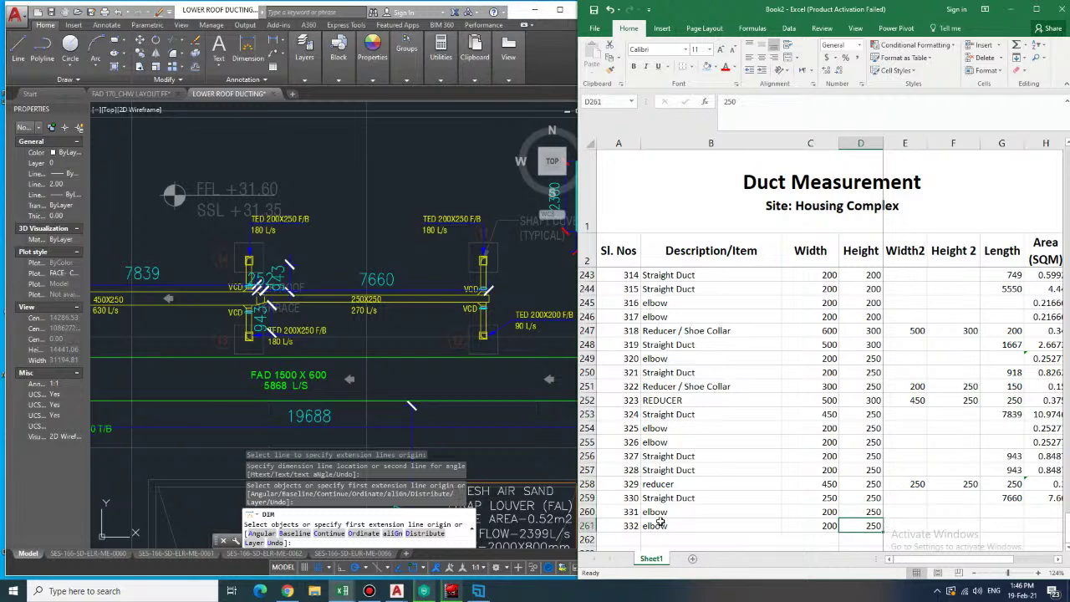
text(200)
- Copy the elbow area formula from item 326 into the area cells of items 331 and 332
key(Right)
key(Right)
key(Right)
key(Right)
key(Up)
key(Up)
key(Up)
key(Up)
key(Up)
key(Up)
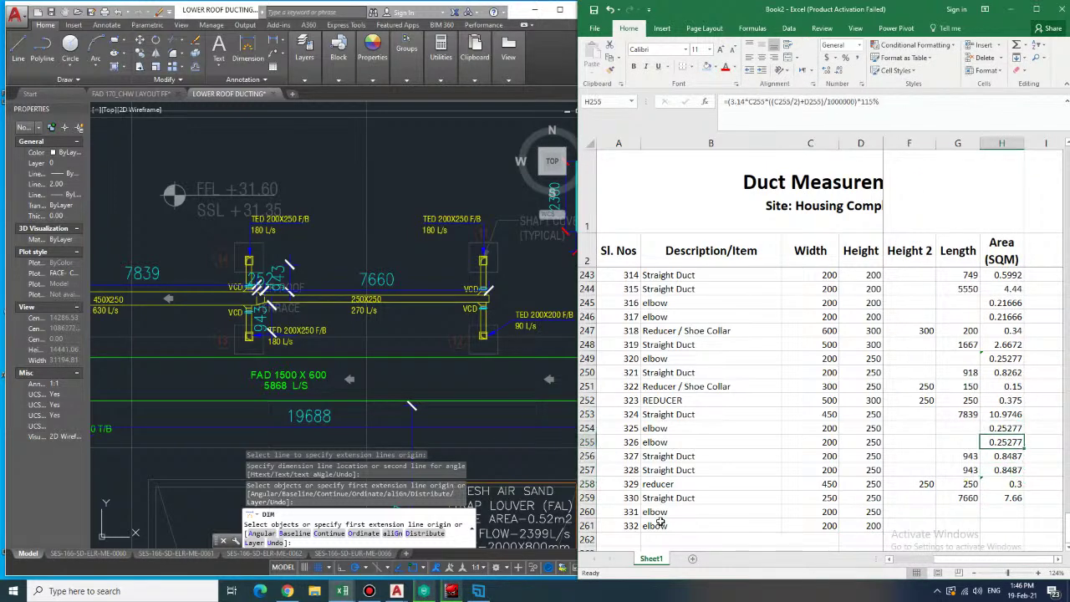
key(ctrl+c)
key(Down)
key(Down)
key(Down)
key(Down)
key(Down)
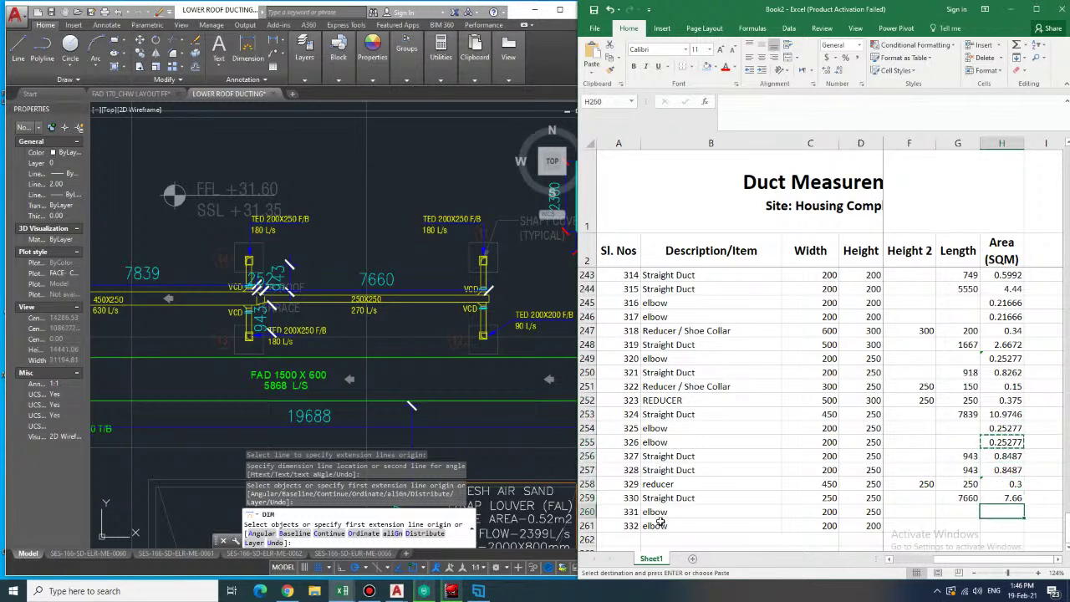
key(ctrl+v)
key(Down)
key(ctrl+v)
- Copy the straight duct entries of items 327 and 328, from description to area, into the two rows below item 332
key(Left)
key(Left)
key(Left)
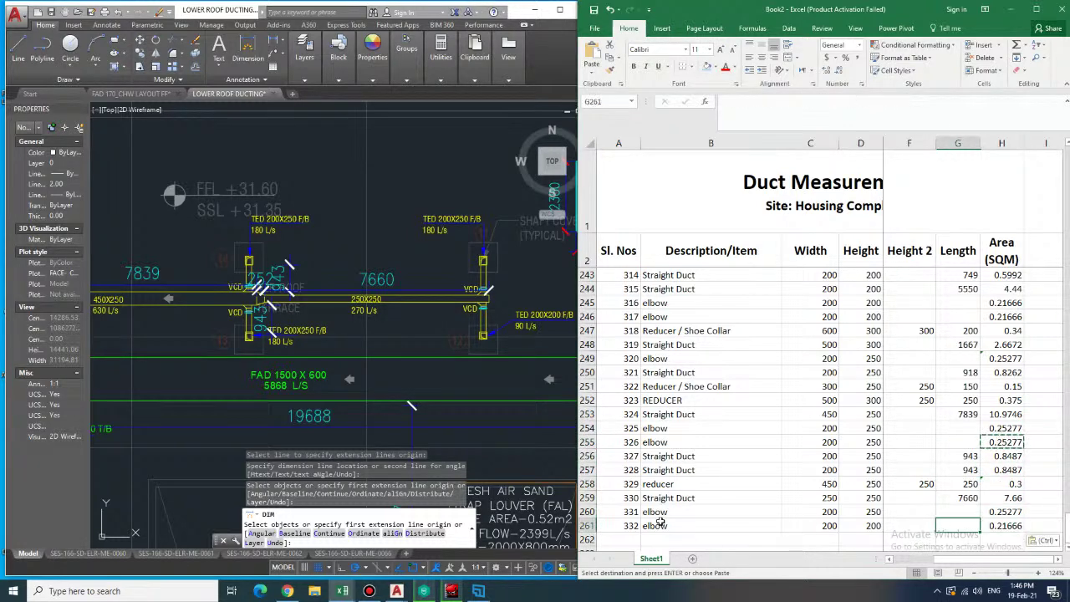
key(Left)
key(Left)
key(Left)
key(Up)
key(Up)
key(Up)
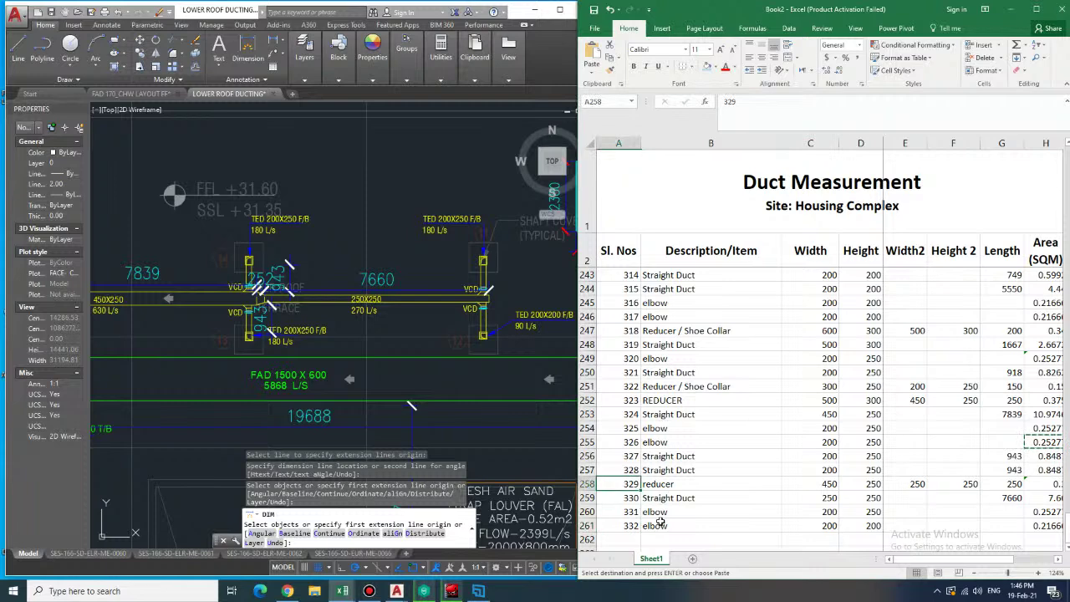
key(Up)
key(Up)
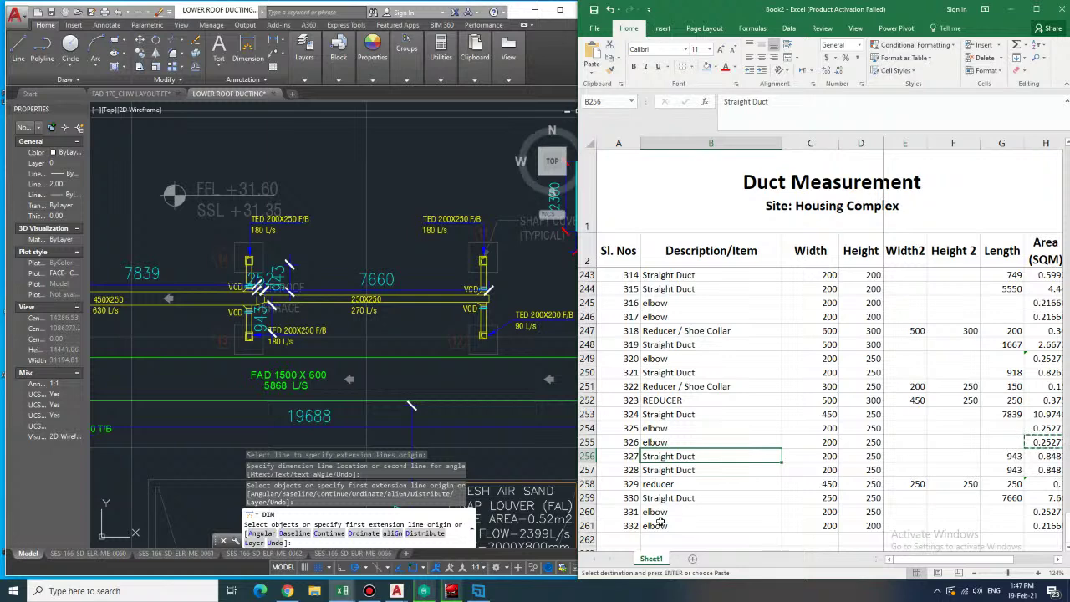
key(shift+Down)
key(shift+Right)
key(shift+Right)
key(shift+Right)
key(shift+Right)
key(shift+Right)
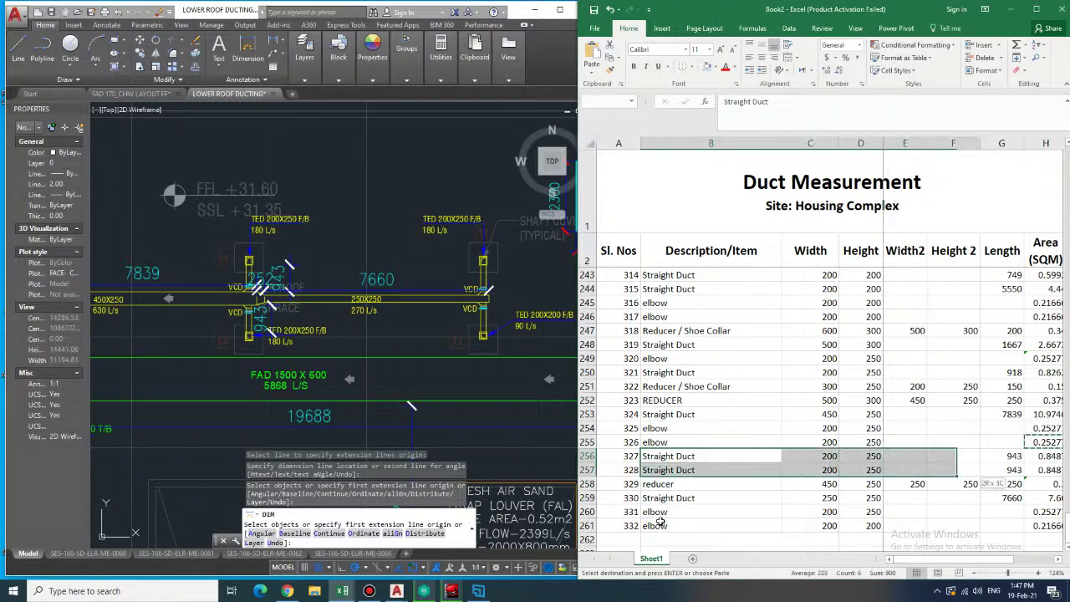
key(shift+Right)
key(ctrl+c)
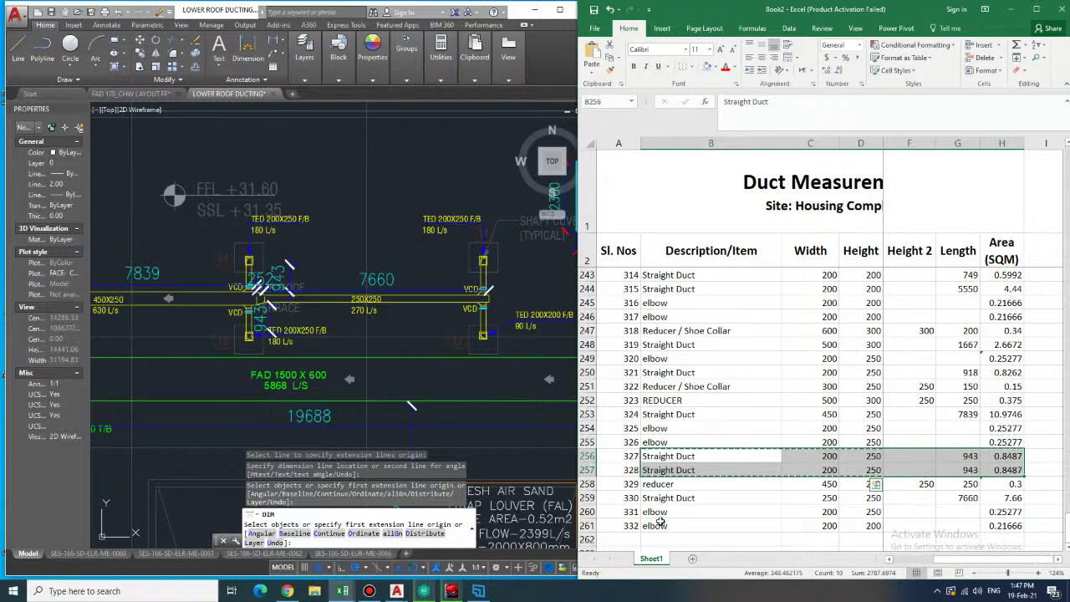
key(Down)
key(Down)
key(Down)
key(Down)
key(Down)
key(Down)
key(ctrl+v)
- Number the two pasted straight duct rows 333 and 334
key(Left)
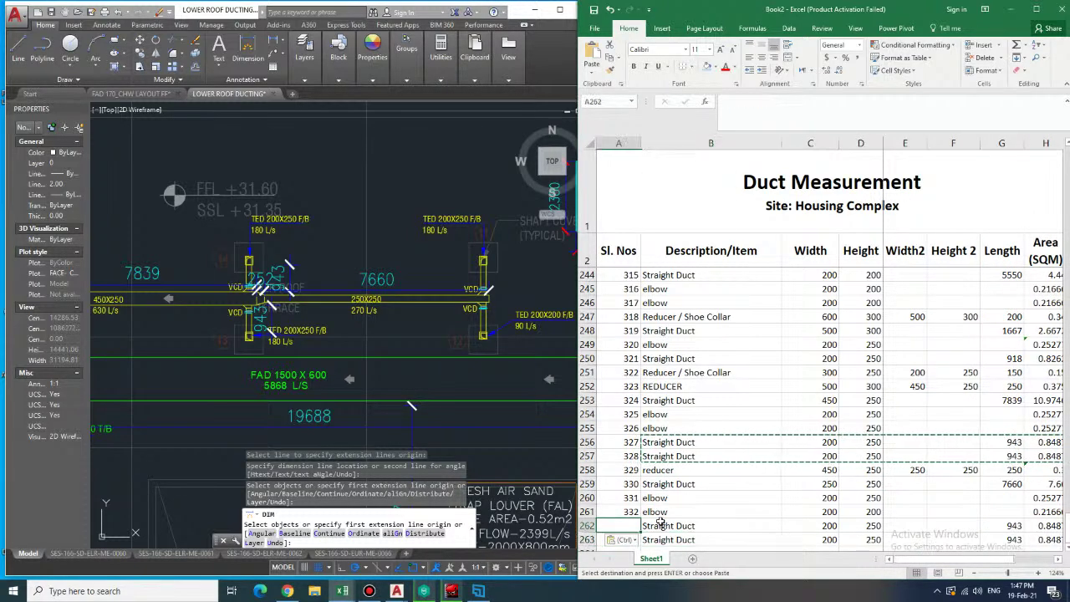
text(33)
key(Return)
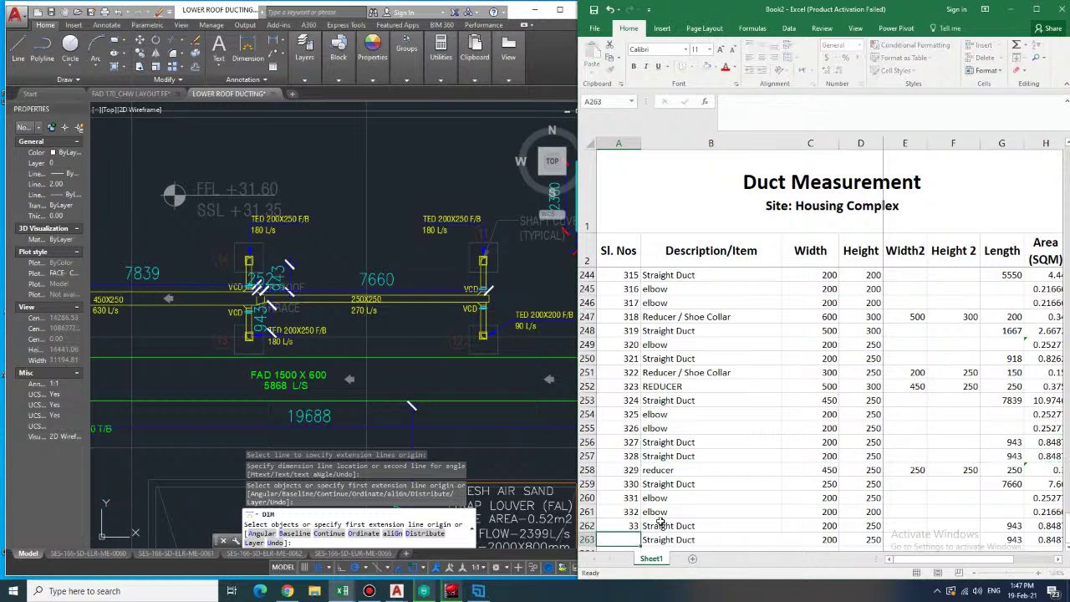
key(Up)
text(333)
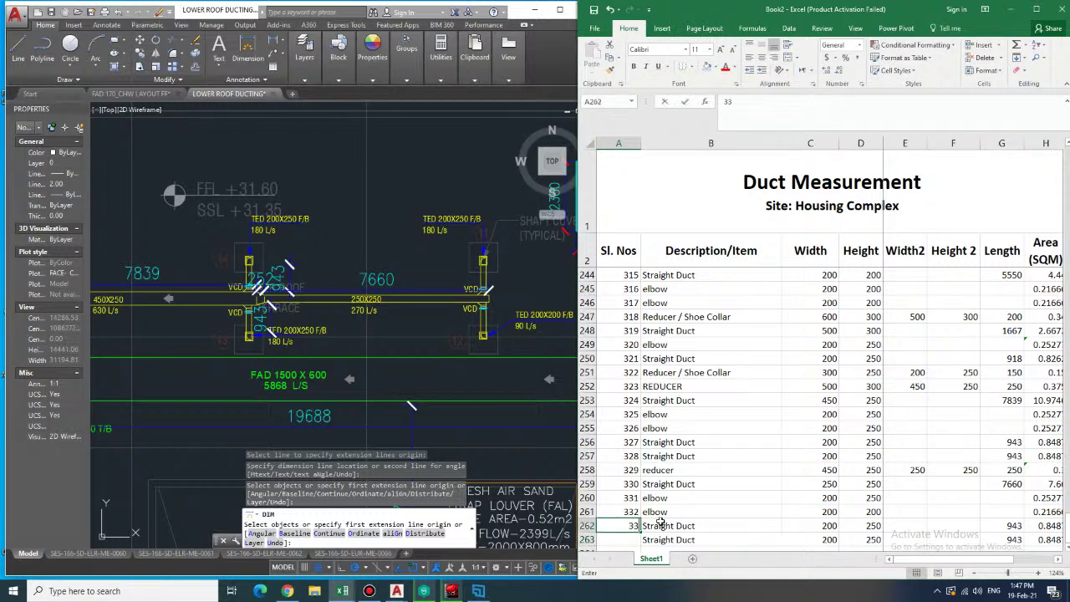
key(Down)
text(334)
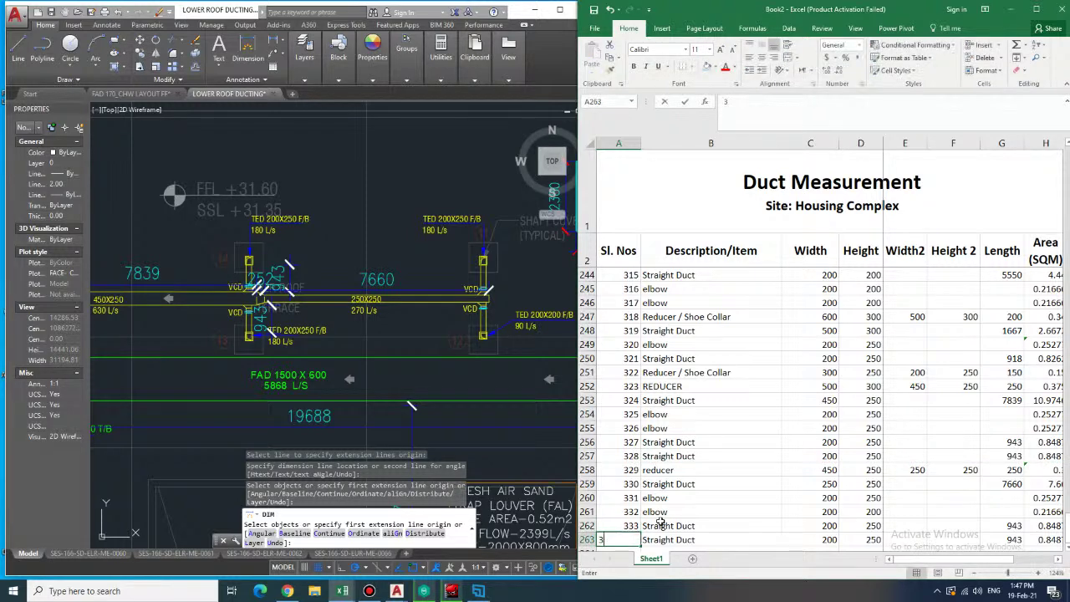
key(Return)
key(Up)
key(Up)
key(Down)
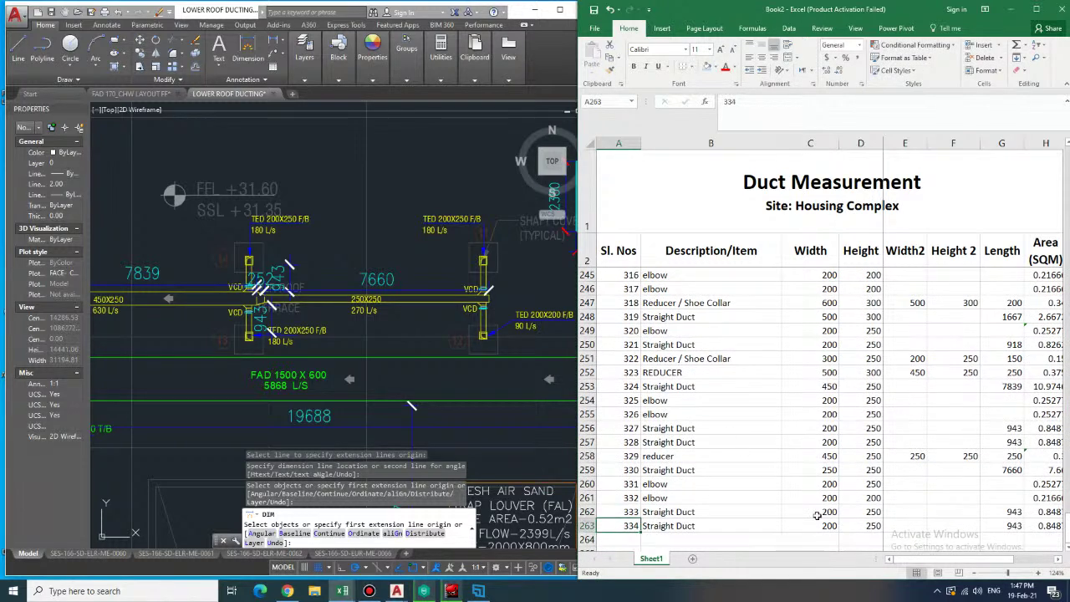
- Change the height of straight duct item 334 to 200
double_click(869, 526)
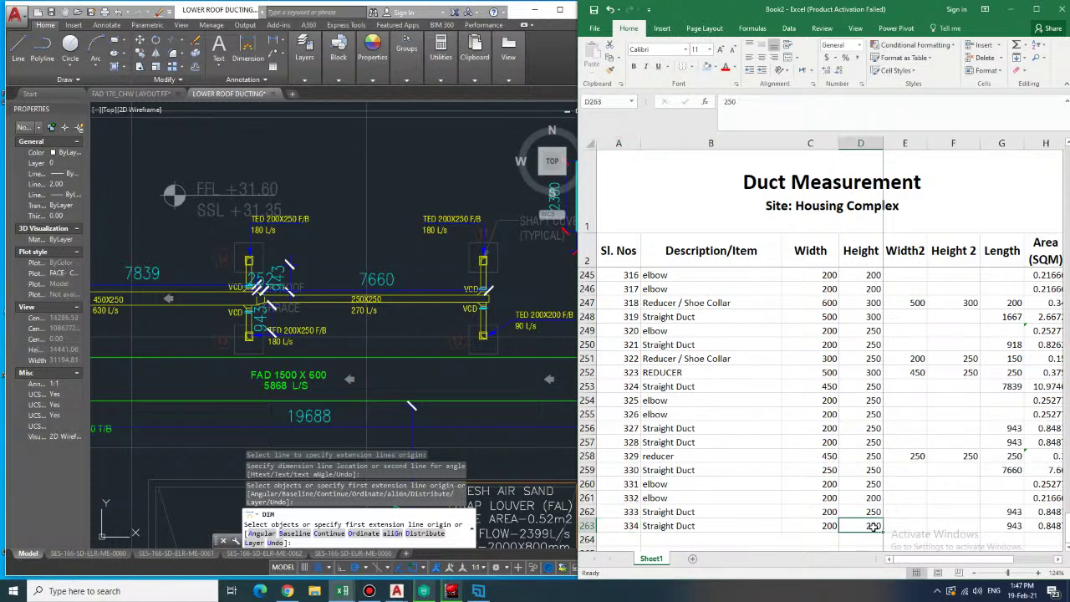
text(200)
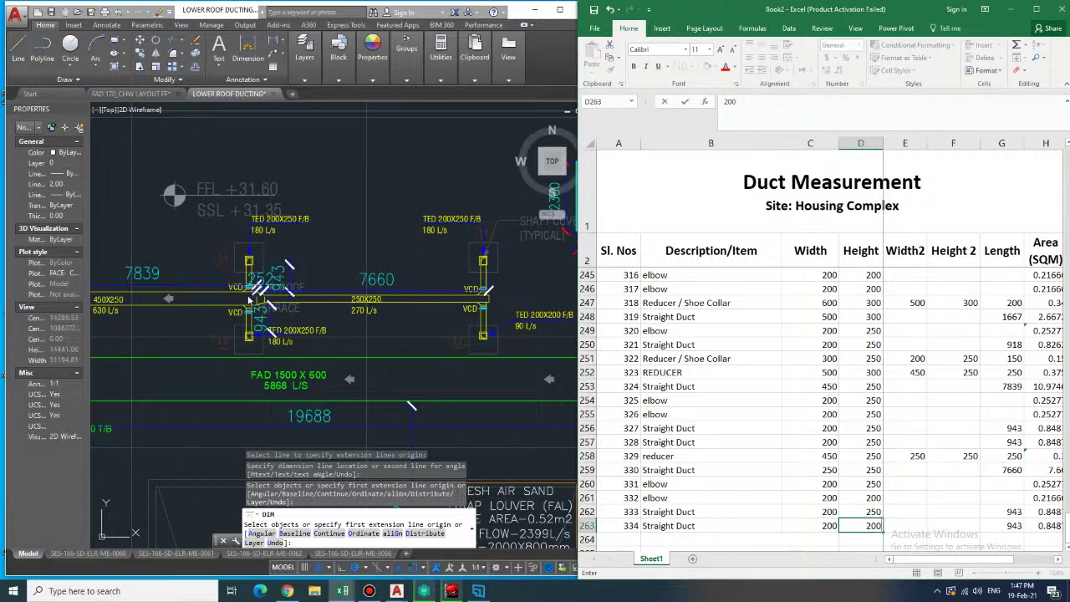
click(716, 413)
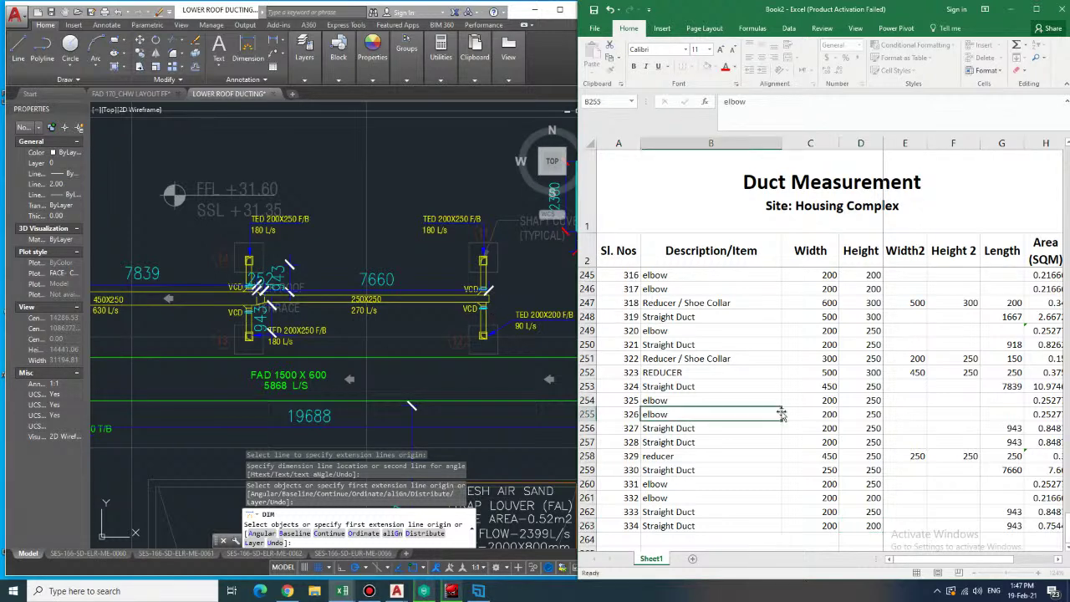
- Copy the four Reducer / Shoe Collar entries of items 273 to 276, from description to area, into the rows below item 334
scroll(752, 408, up, 7)
scroll(785, 404, up, 8)
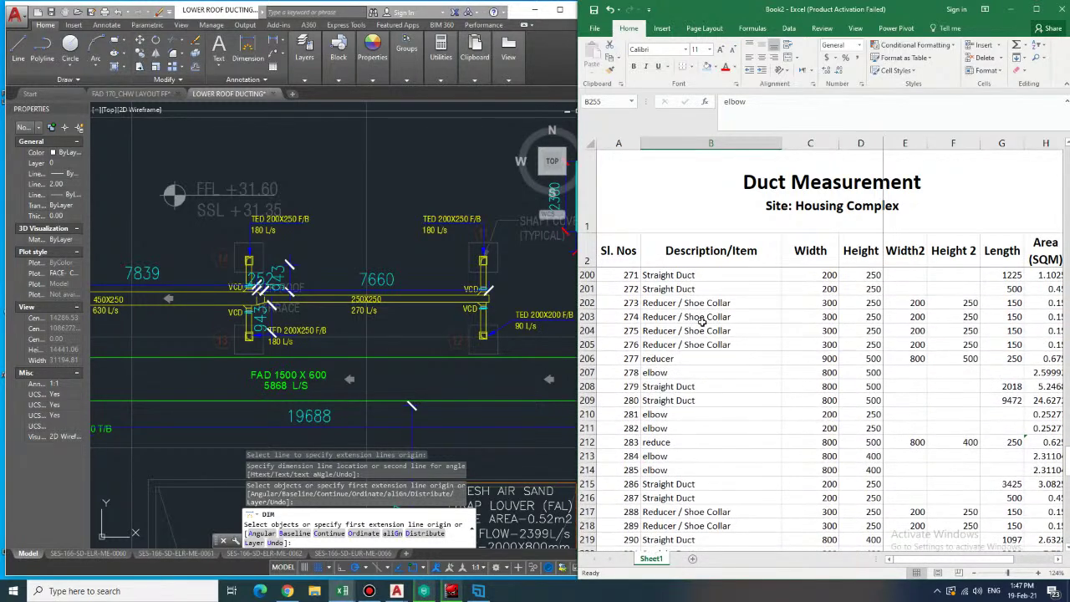
click(672, 303)
drag(858, 311, 1054, 346)
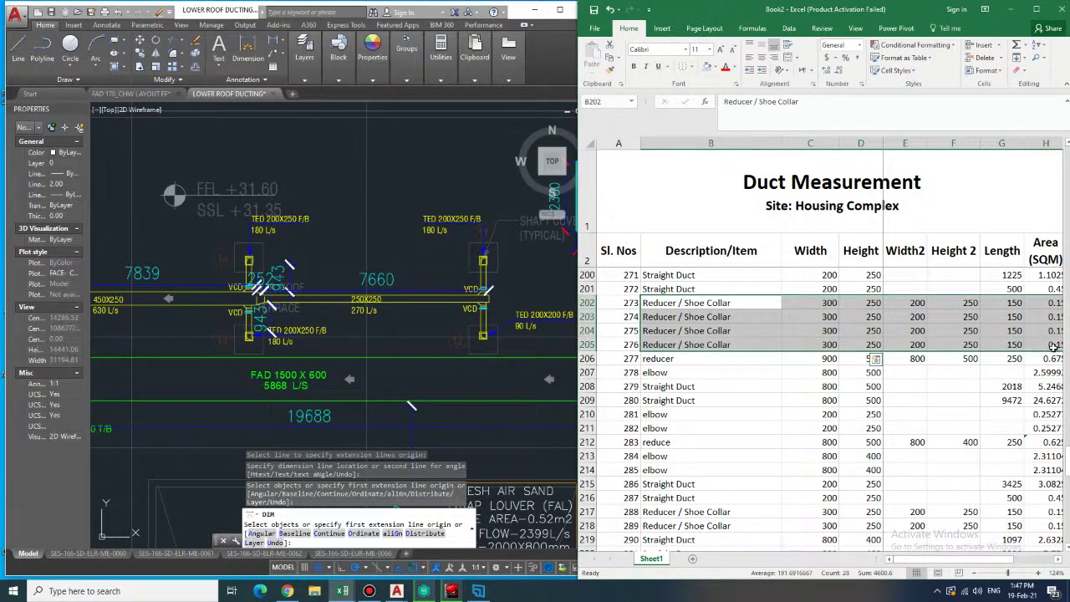
key(ctrl+c)
scroll(822, 482, down, 14)
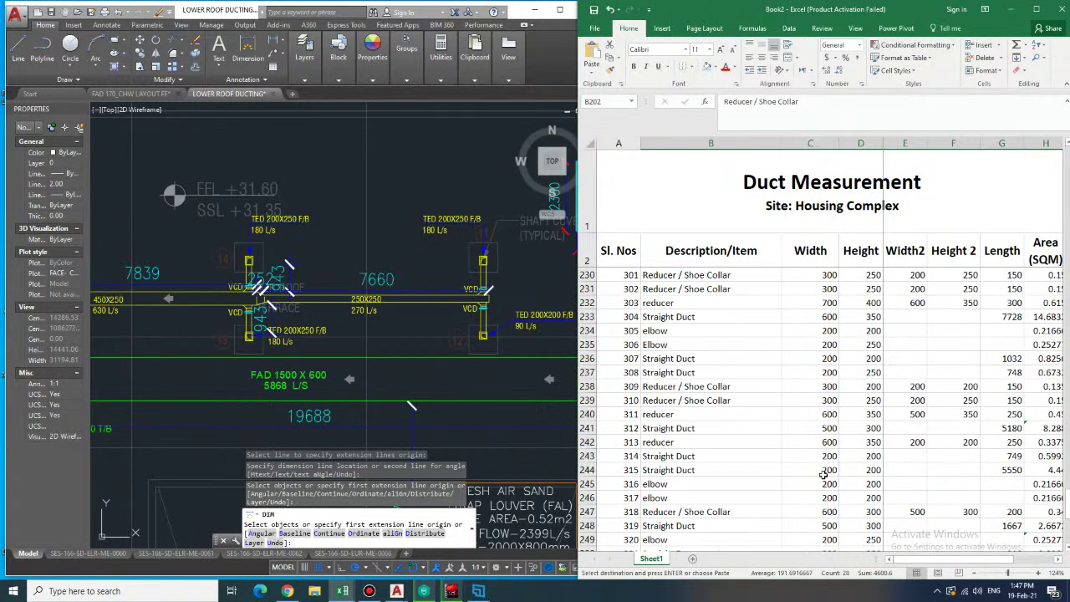
scroll(822, 482, down, 4)
click(692, 422)
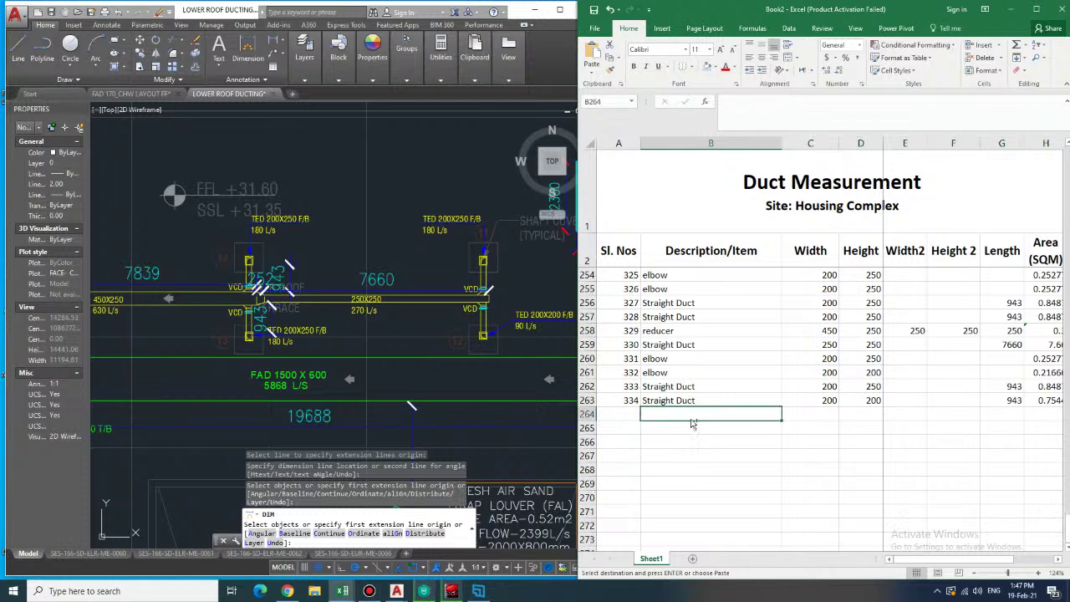
key(ctrl+v)
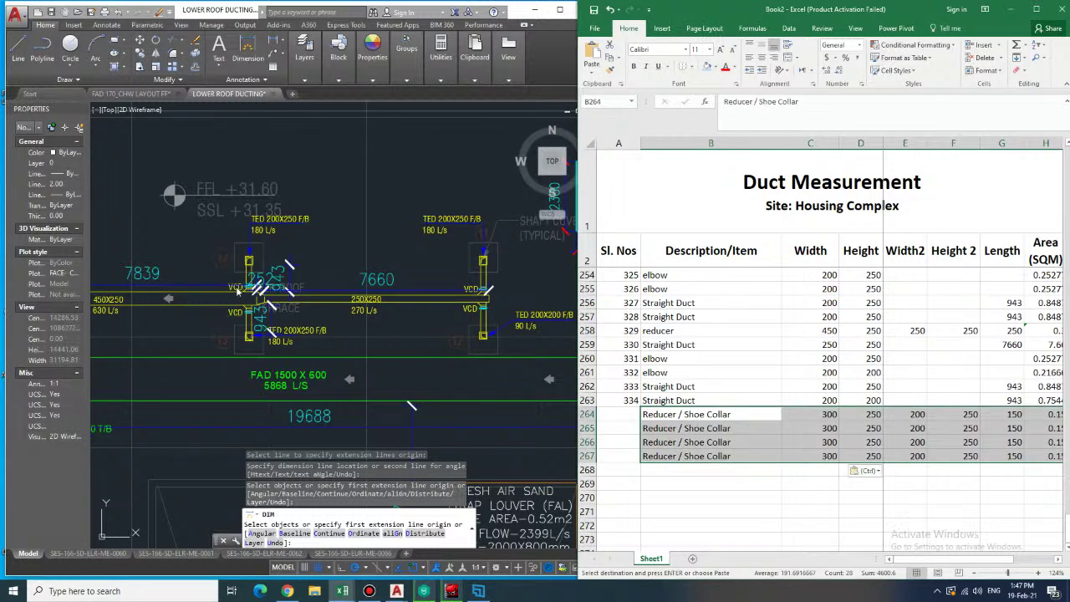
- Set Height and Height 2 of the last pasted shoe collar to 200 and number the four collar rows 335 to 338
click(952, 464)
click(873, 455)
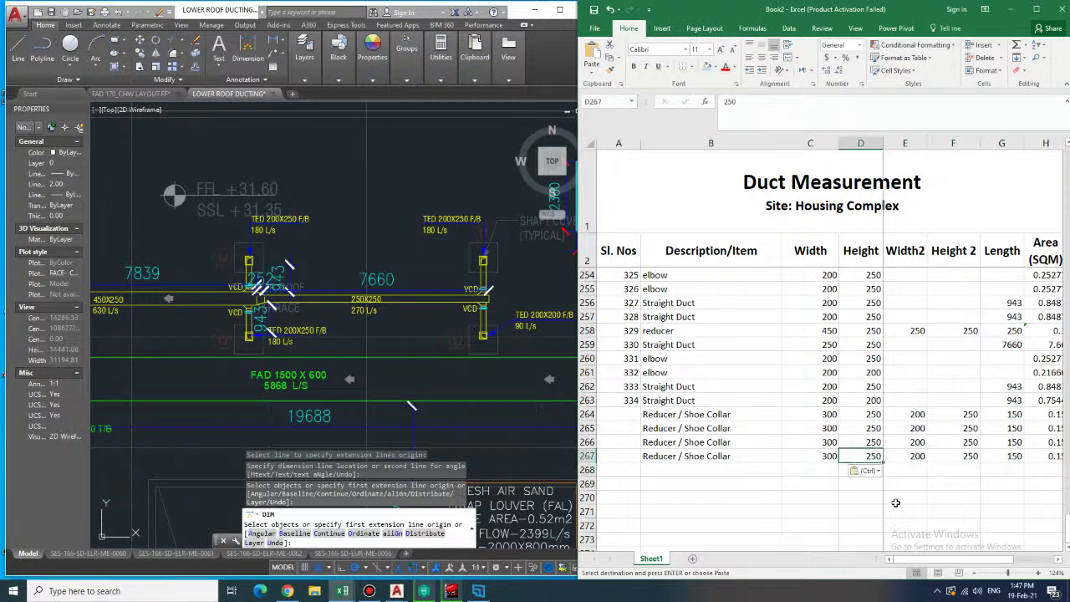
text(200)
key(Tab)
key(Tab)
key(Tab)
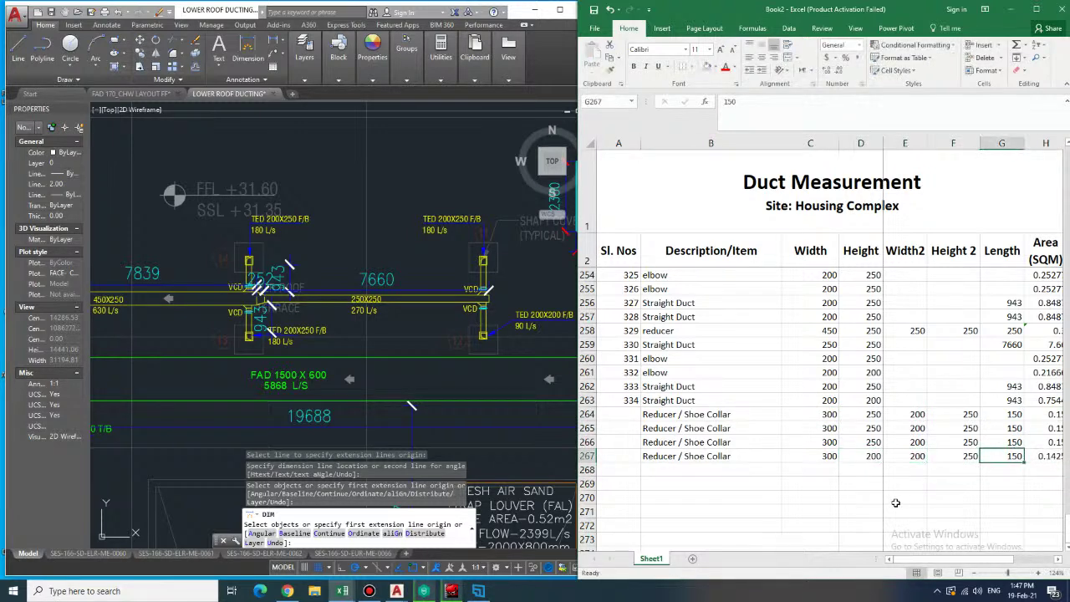
key(Left)
text(200)
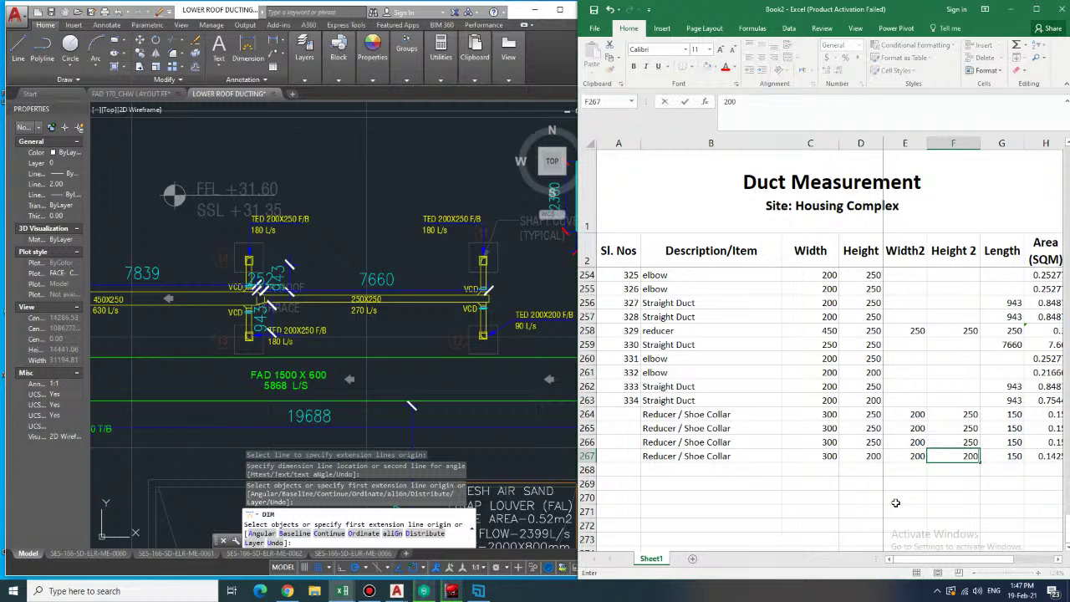
key(Return)
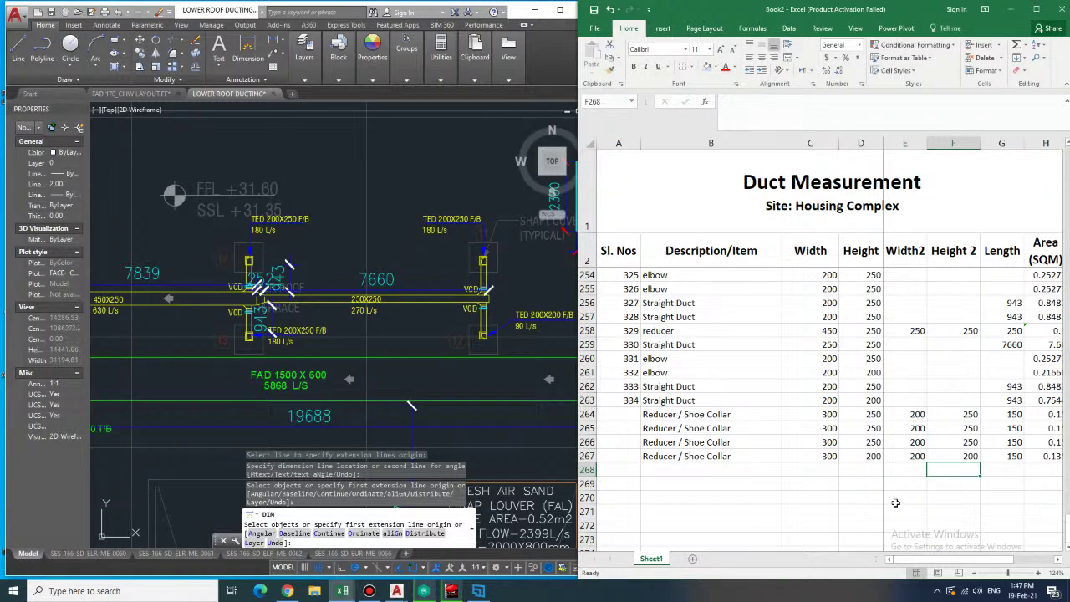
drag(633, 387, 640, 459)
click(797, 458)
- Switch to AutoCAD and examine the lower roof duct runs across the floor plan for ducting that still lacks dimensions
click(532, 358)
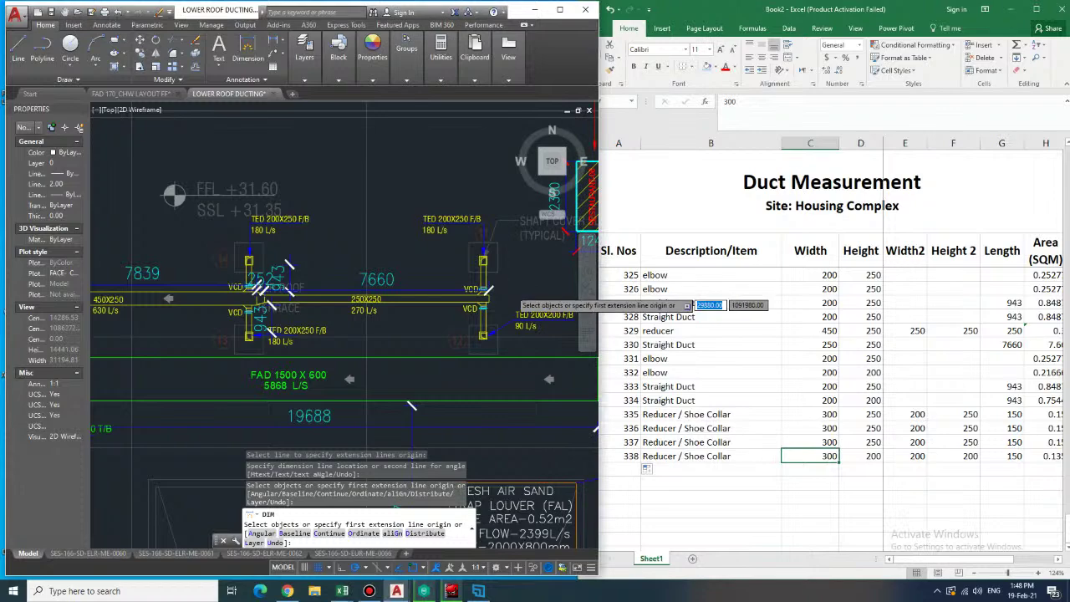
scroll(507, 293, down, 7)
scroll(502, 301, up, 2)
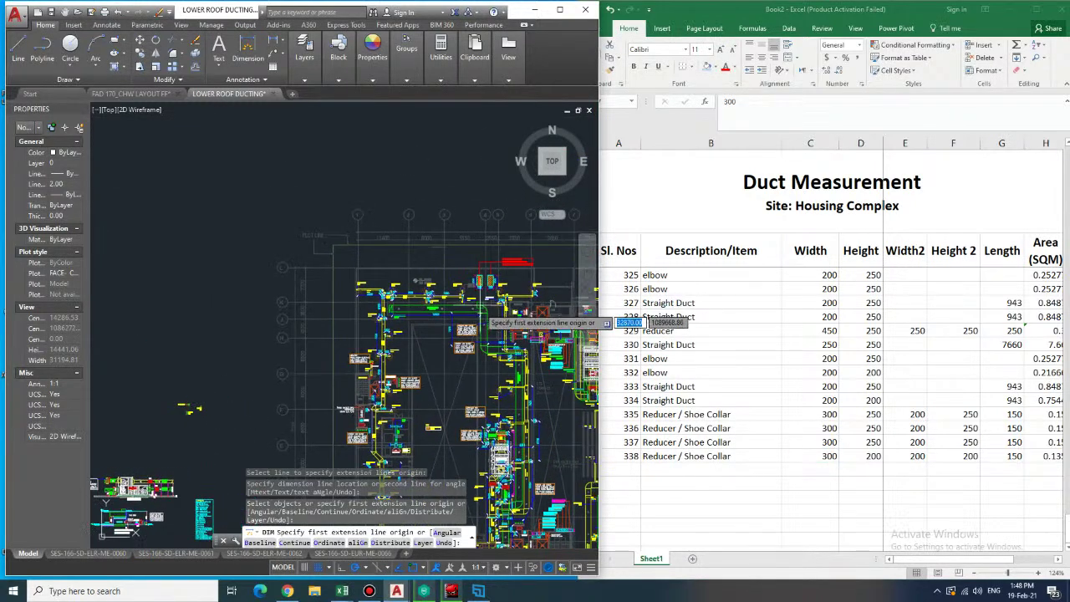
scroll(452, 285, down, 3)
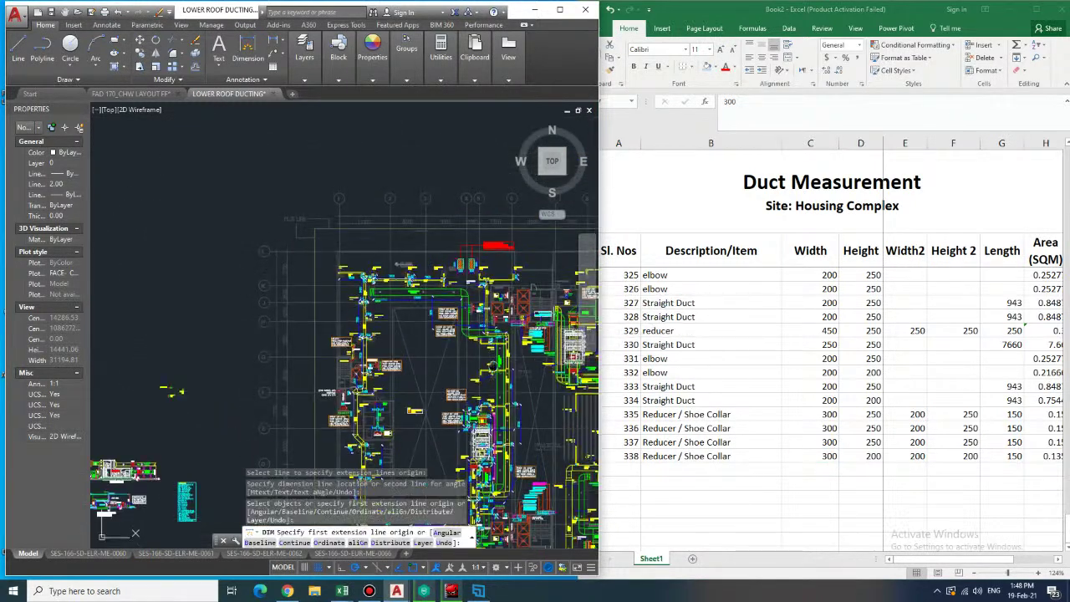
scroll(470, 276, up, 3)
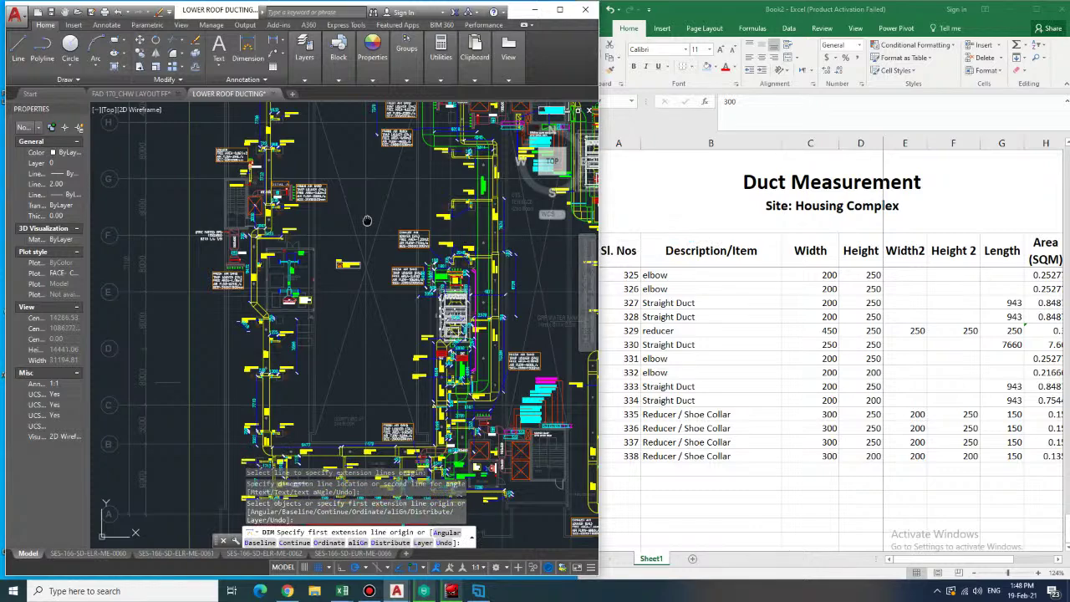
scroll(370, 220, down, 2)
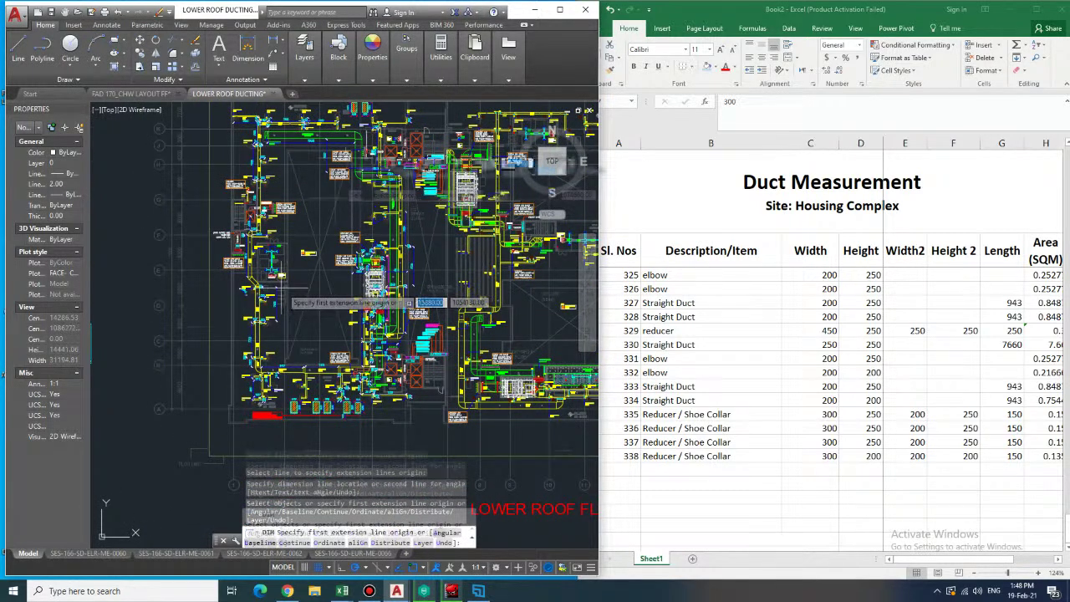
middle_drag(315, 268, 395, 337)
middle_drag(402, 282, 406, 270)
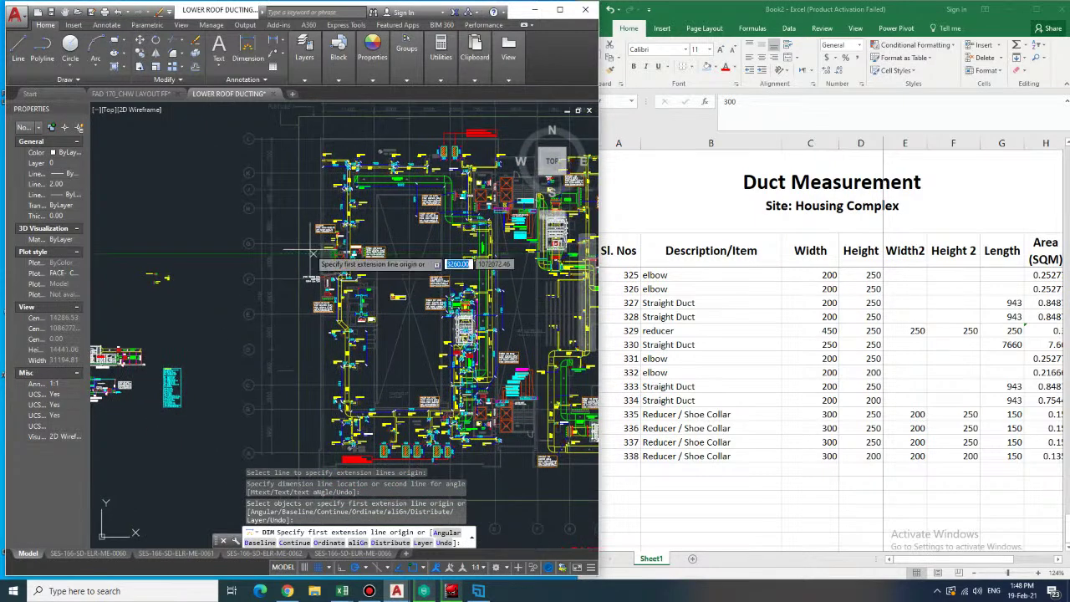
scroll(406, 270, up, 5)
scroll(395, 225, up, 2)
middle_drag(394, 224, 254, 268)
scroll(278, 219, down, 5)
middle_drag(279, 219, 289, 172)
mouse_move(375, 379)
middle_down()
mouse_move(341, 315)
mouse_move(286, 303)
mouse_move(267, 280)
middle_up()
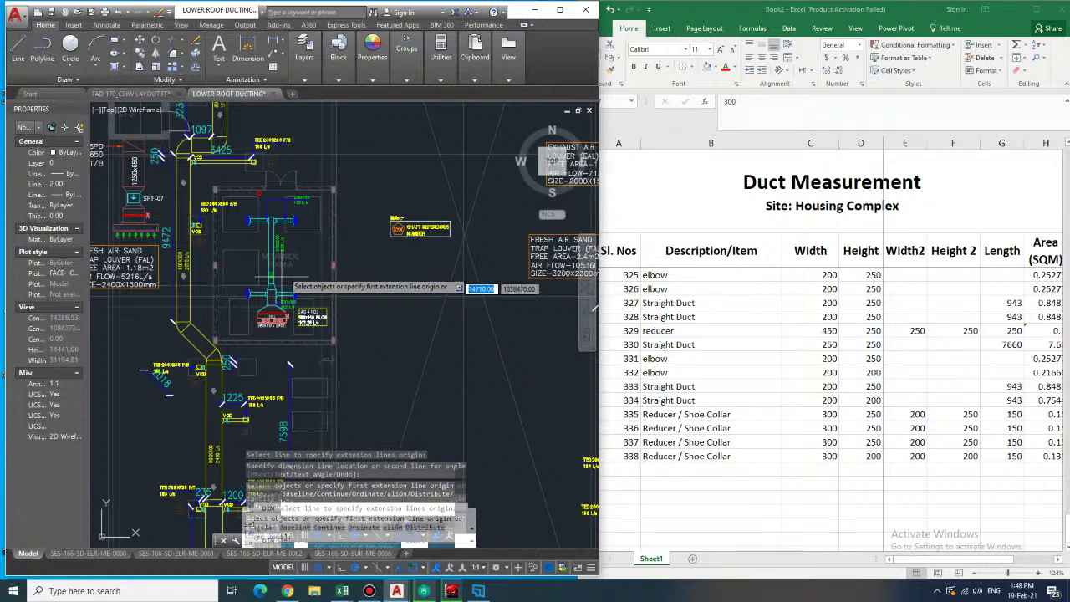
middle_drag(286, 279, 297, 193)
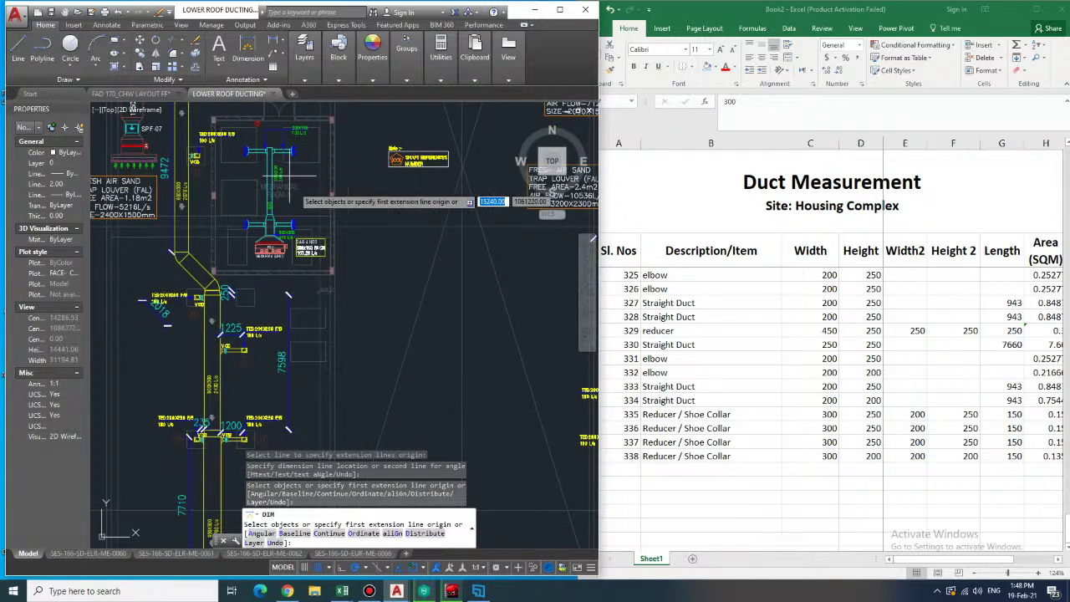
mouse_move(370, 351)
middle_down()
mouse_move(345, 181)
mouse_move(358, 157)
mouse_move(273, 291)
mouse_move(325, 208)
mouse_move(329, 172)
mouse_move(313, 130)
middle_up()
scroll(358, 157, down, 5)
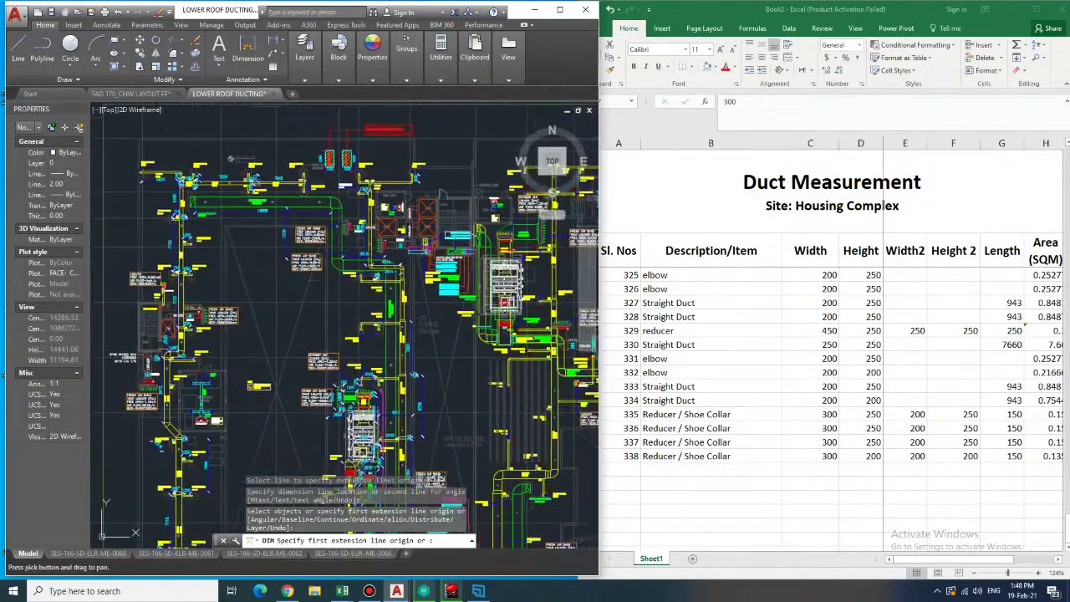
key(Return)
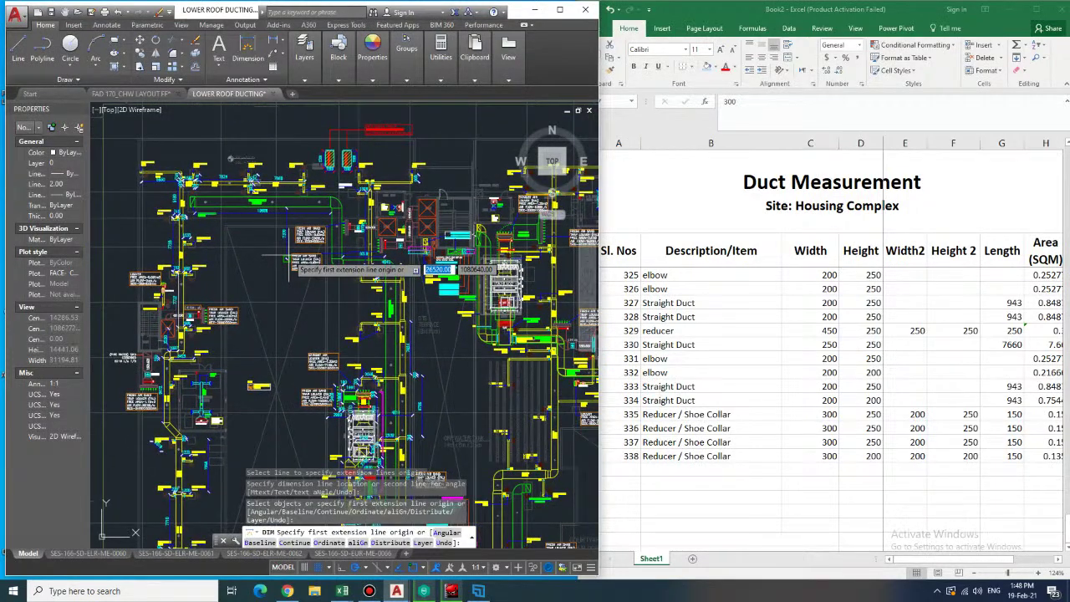